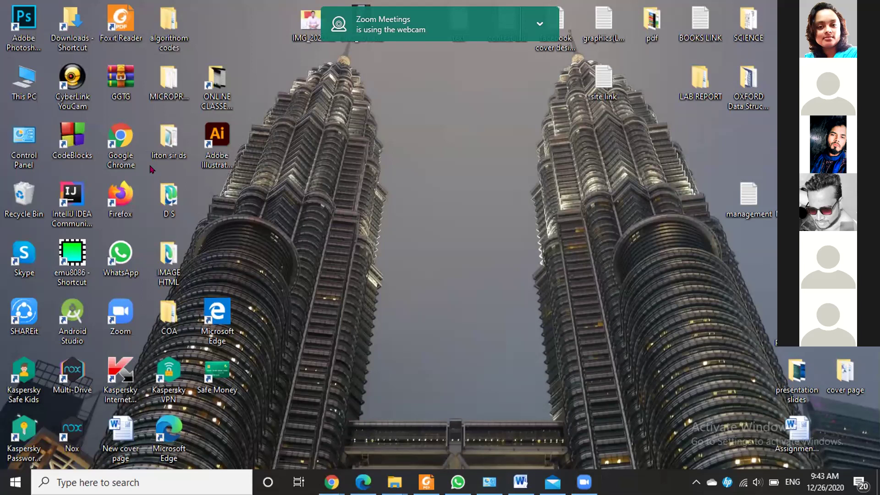
Launch Adobe Illustrator from the desktop.
{"action": "double_click", "coordinate": [217, 140]}
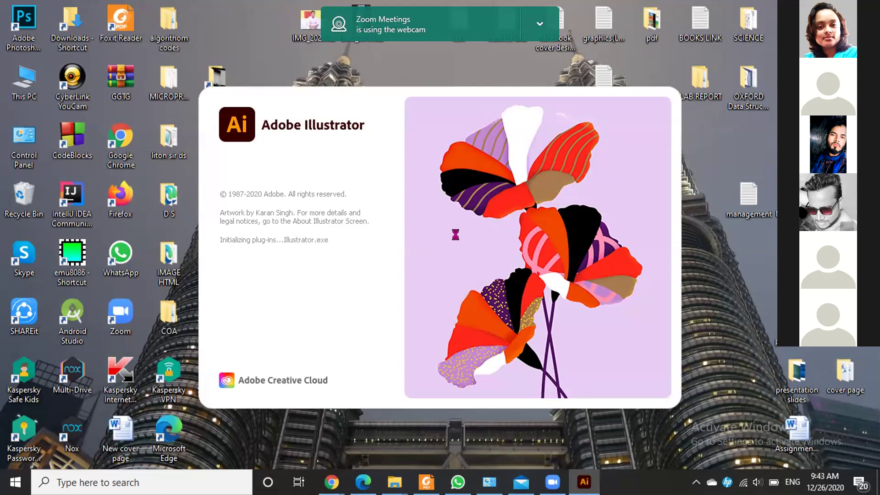
{"action": "right_click", "coordinate": [693, 262]}
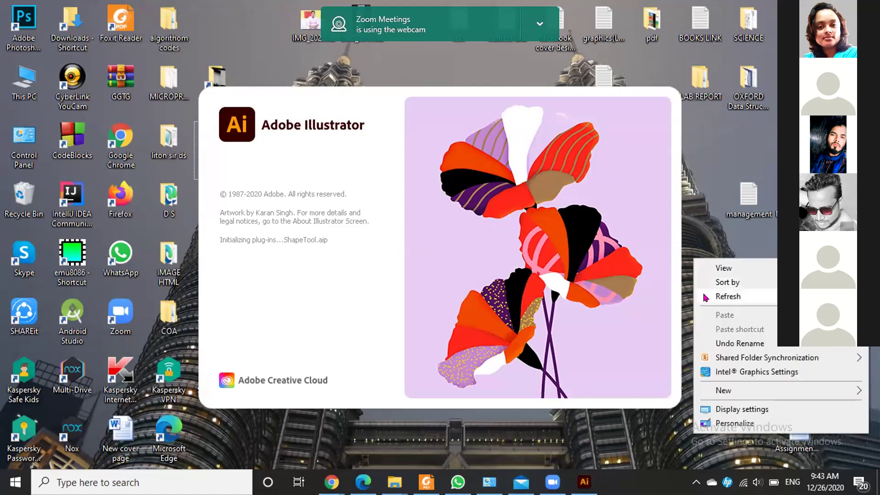
{"action": "mouse_move", "coordinate": [717, 265]}
{"action": "left_click", "coordinate": [675, 335]}
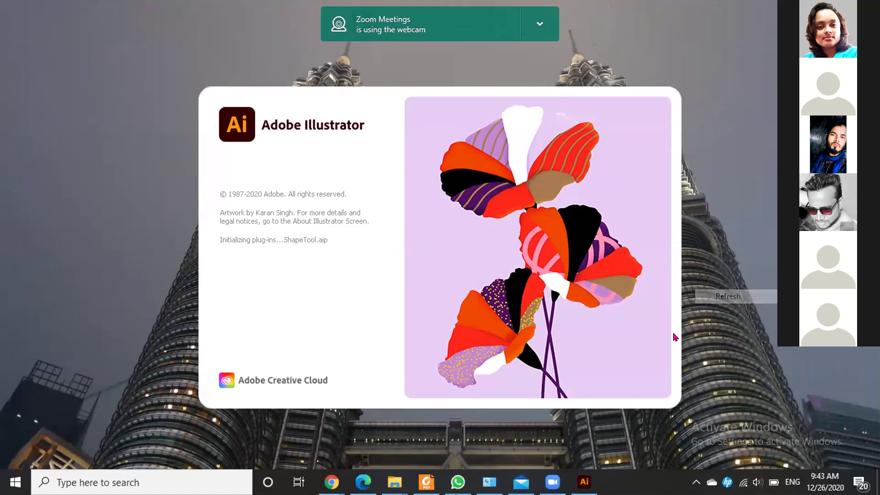
{"action": "right_click", "coordinate": [706, 271]}
{"action": "left_click", "coordinate": [735, 308]}
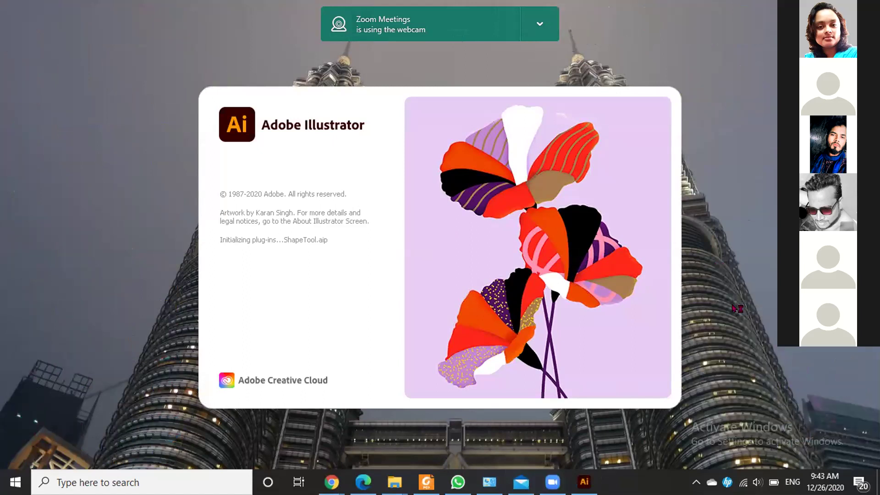
{"action": "right_click", "coordinate": [705, 313]}
{"action": "left_click", "coordinate": [745, 169]}
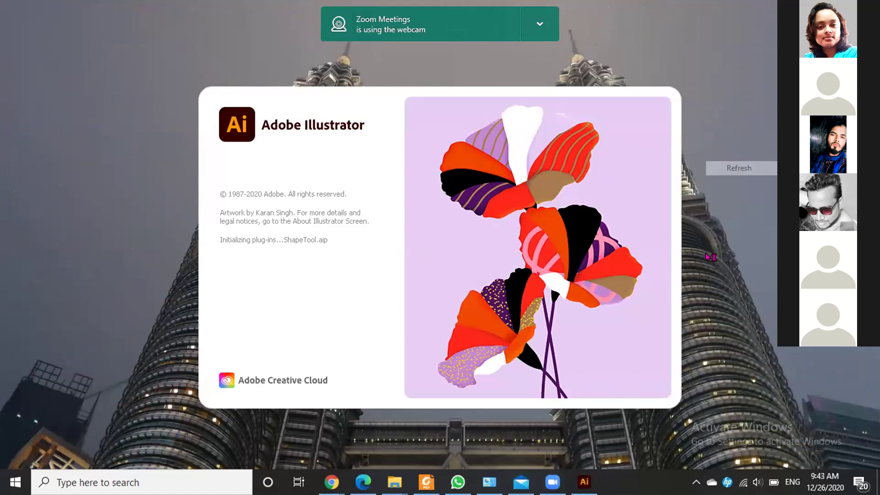
{"action": "right_click", "coordinate": [725, 211]}
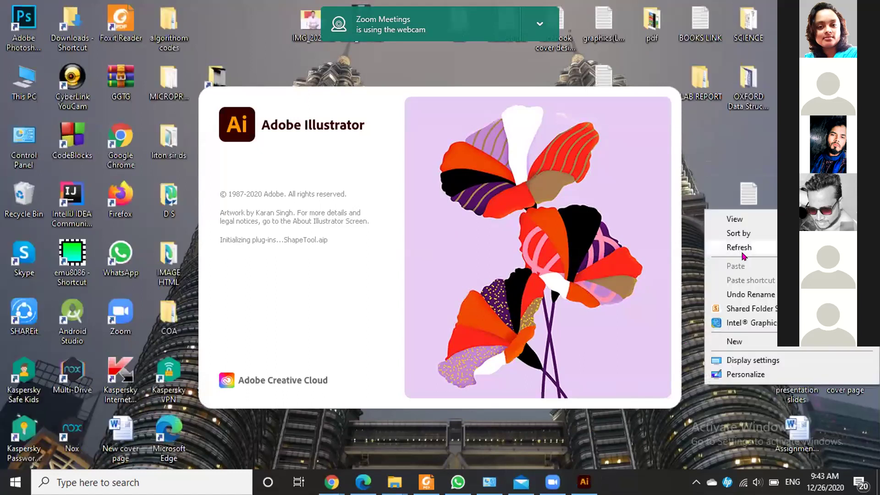
{"action": "left_click", "coordinate": [742, 250]}
{"action": "right_click", "coordinate": [706, 288]}
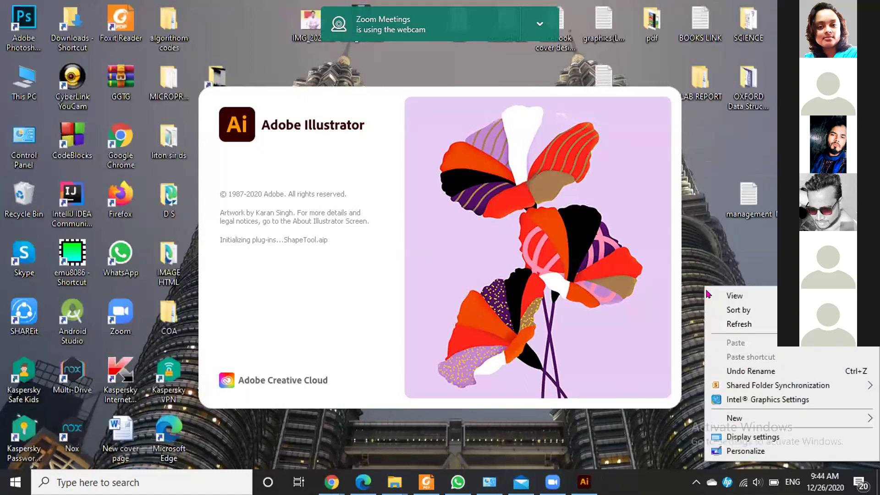
{"action": "left_click", "coordinate": [725, 326]}
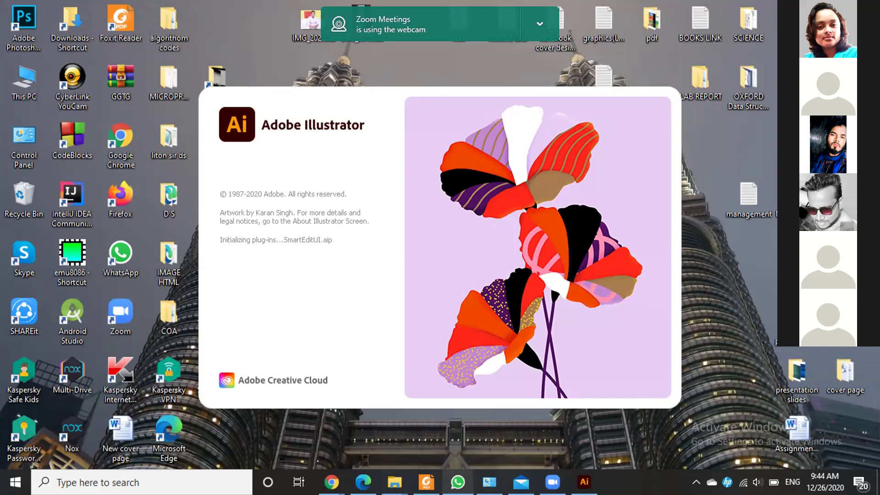
Close all open tabs in Foxit Reader and accept the recovery of unsaved Illustrator documents.
{"action": "mouse_move", "coordinate": [426, 481]}
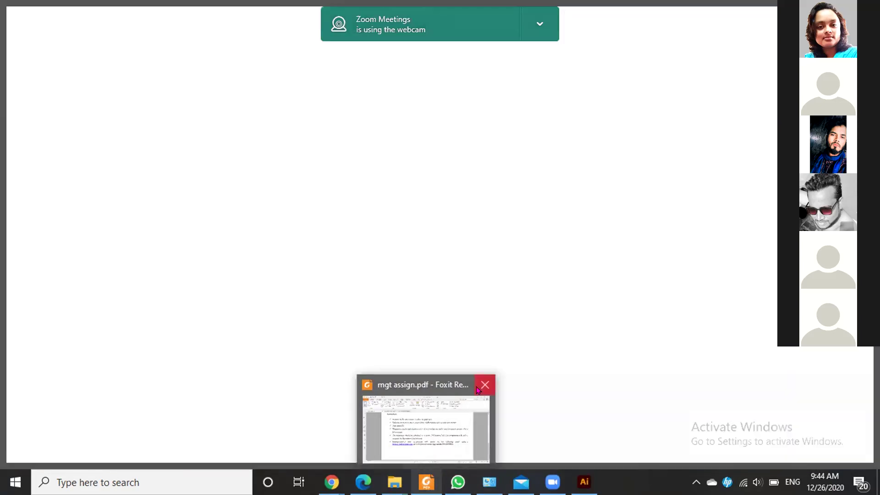
{"action": "left_click", "coordinate": [478, 389]}
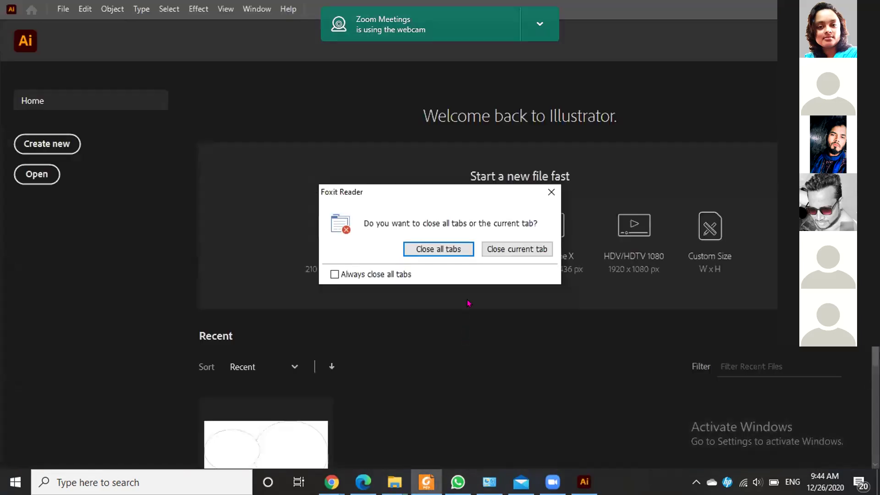
{"action": "left_click", "coordinate": [458, 250]}
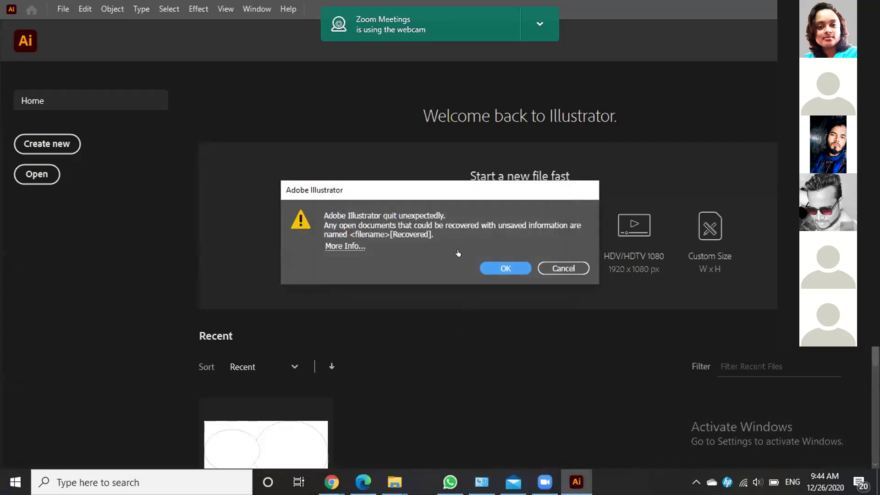
{"action": "left_click", "coordinate": [488, 268]}
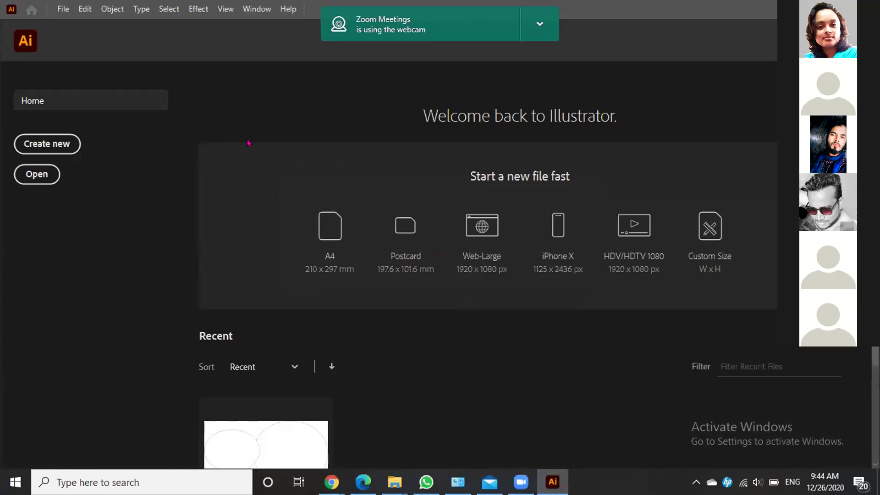
{"action": "left_click", "coordinate": [57, 149]}
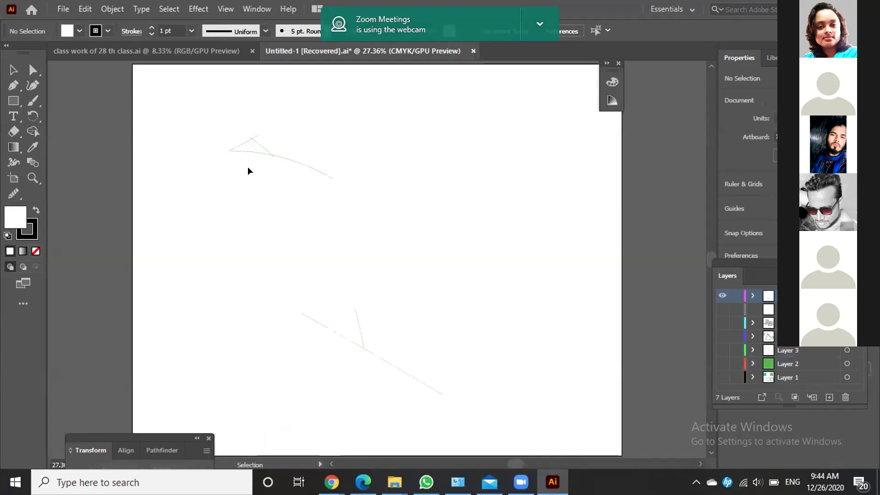
{"action": "key", "text": "a"}
{"action": "key", "text": "ctrl+n"}
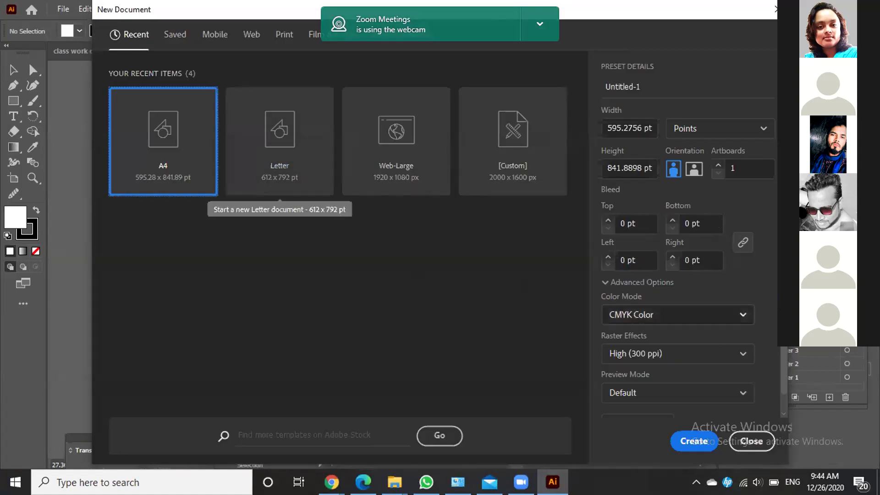
{"action": "left_click", "coordinate": [752, 441]}
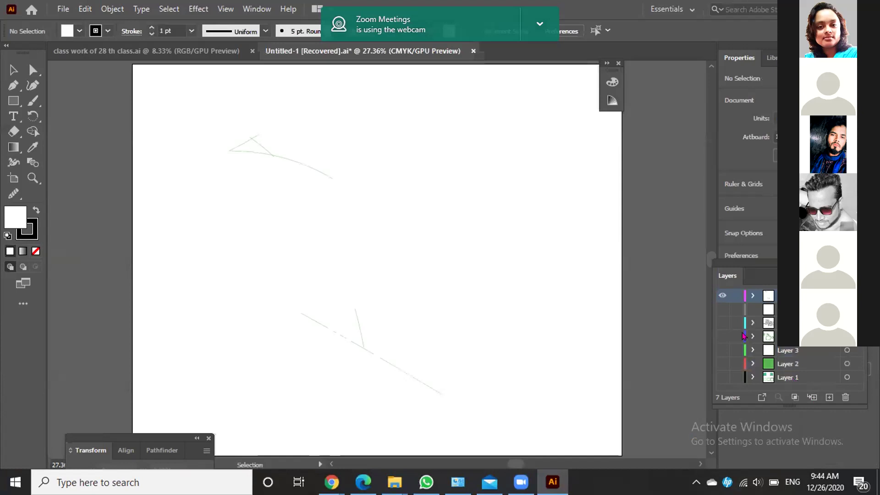
Add a new layer above the others and hide the layer directly below it to get a blank artboard.
{"action": "left_click", "coordinate": [829, 397]}
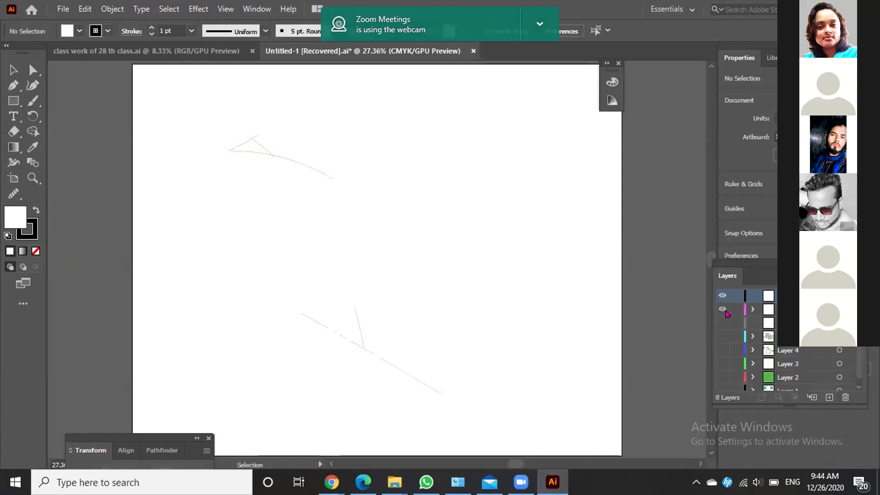
{"action": "left_click", "coordinate": [723, 309]}
{"action": "scroll", "coordinate": [357, 261], "scroll_direction": "up", "scroll_amount": 2}
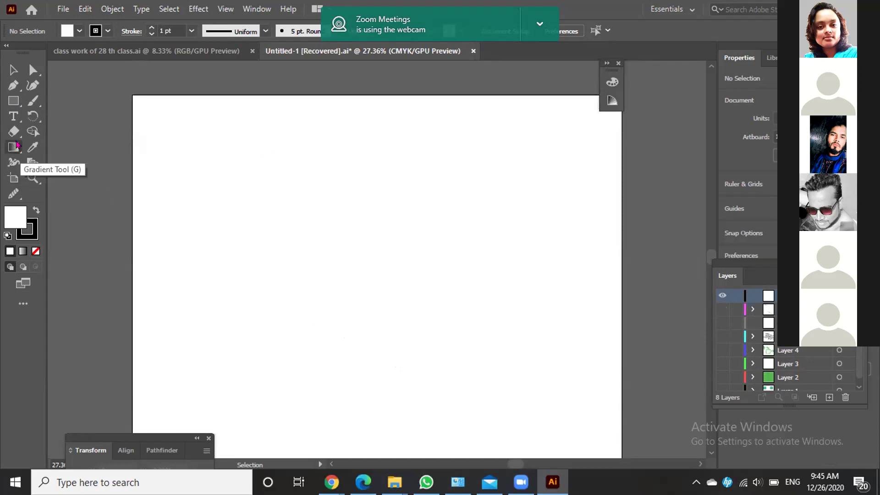
Draw a square about 337 px wide with the Rectangle tool near the artboard's upper-left corner.
{"action": "left_click", "coordinate": [14, 101]}
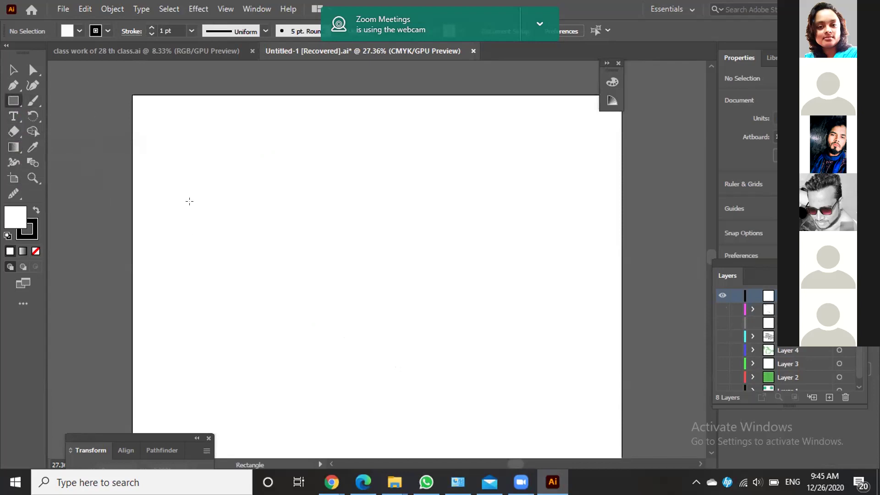
{"action": "left_click_drag", "start_coordinate": [180, 173], "coordinate": [257, 230]}
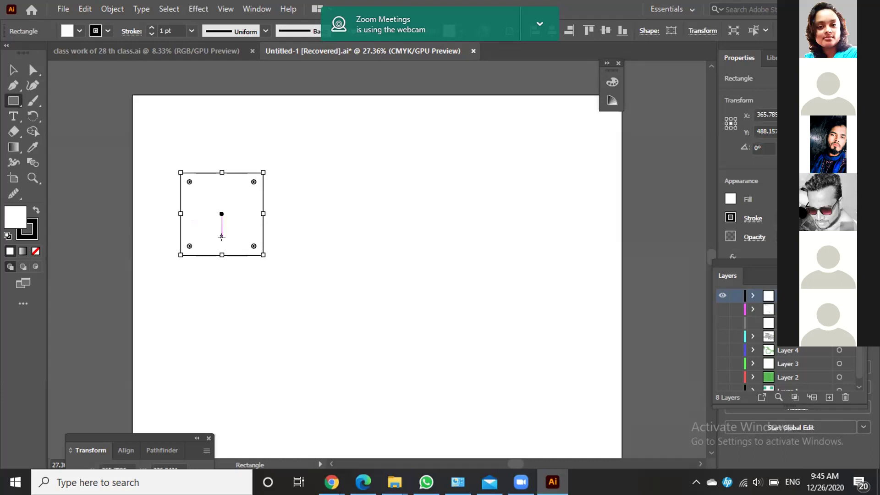
Select the square, set its stroke weight to 3 pt and deselect it.
{"action": "left_click", "coordinate": [13, 70]}
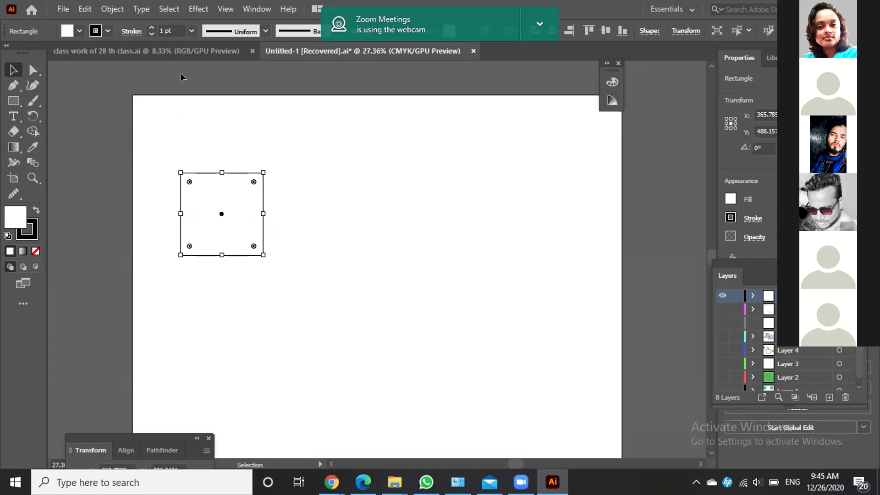
{"action": "left_click", "coordinate": [239, 228]}
{"action": "left_click", "coordinate": [222, 221]}
{"action": "left_click_drag", "start_coordinate": [170, 152], "coordinate": [348, 330]}
{"action": "left_click", "coordinate": [290, 191]}
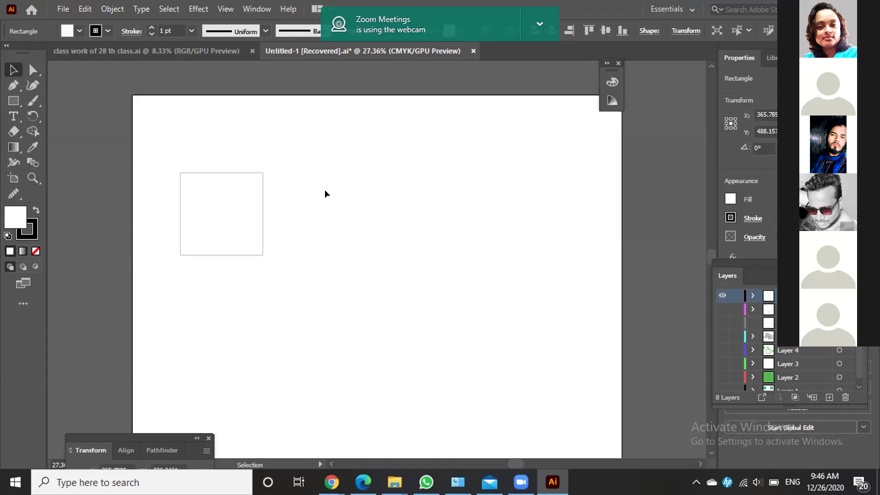
{"action": "left_click_drag", "start_coordinate": [166, 161], "coordinate": [390, 403]}
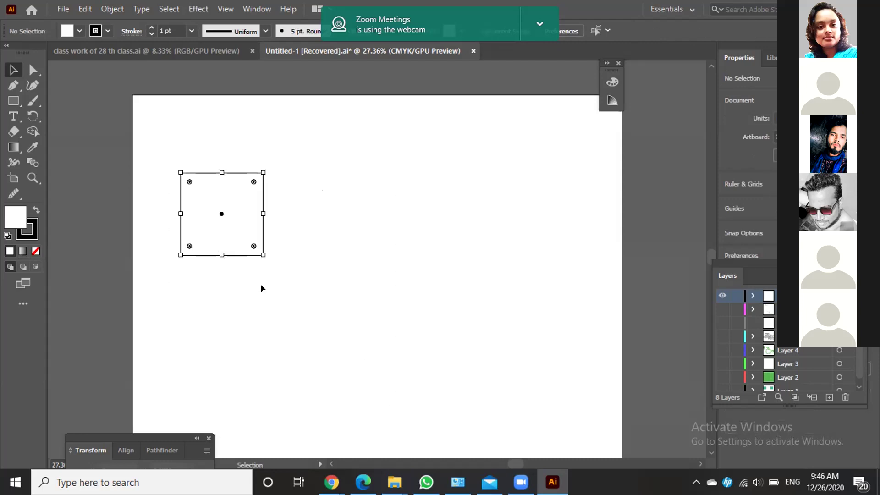
{"action": "left_click", "coordinate": [190, 31]}
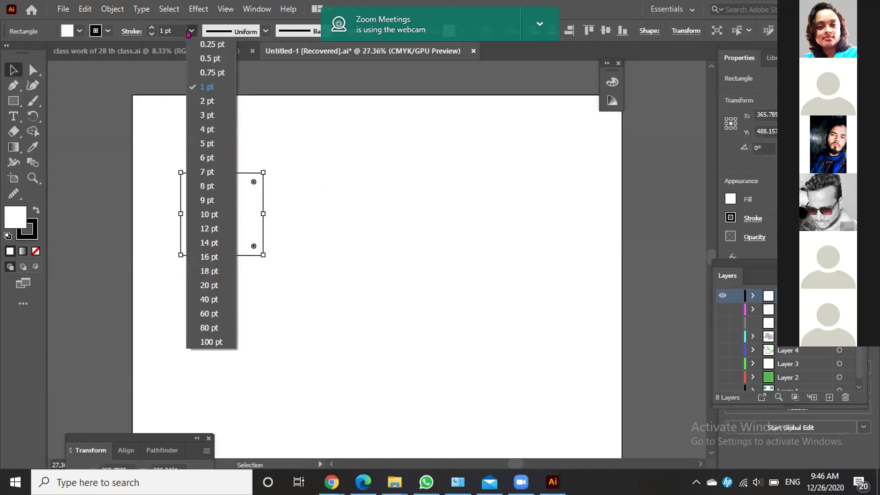
{"action": "left_click", "coordinate": [208, 115]}
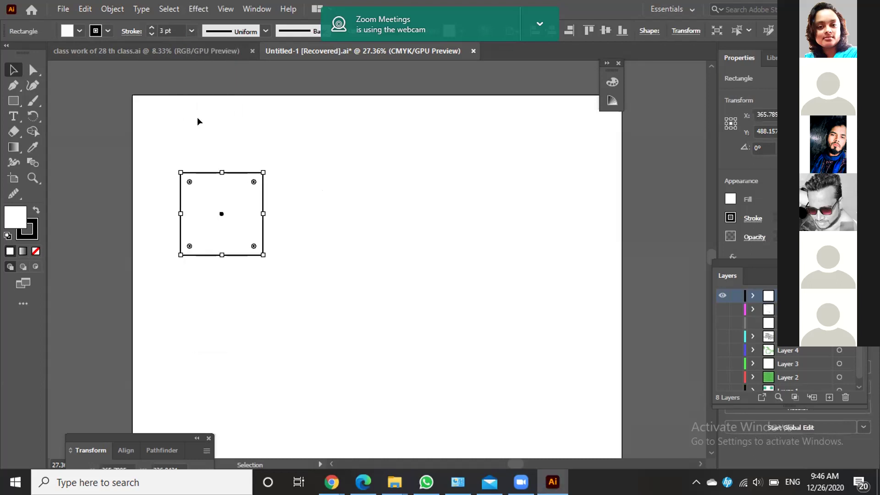
{"action": "left_click", "coordinate": [293, 179]}
{"action": "left_click", "coordinate": [156, 179]}
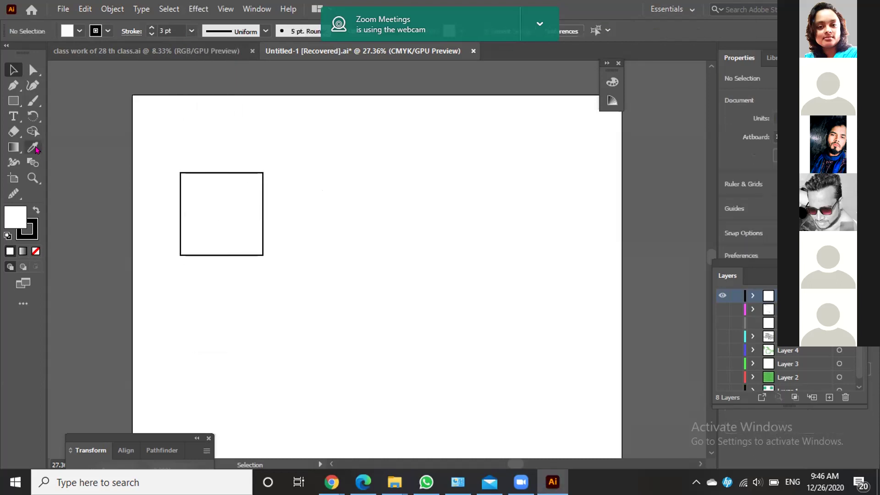
Draw two more squares, about 345 px and 397 px wide, in a row beside the first, with their top edges aligned.
{"action": "left_click", "coordinate": [262, 215]}
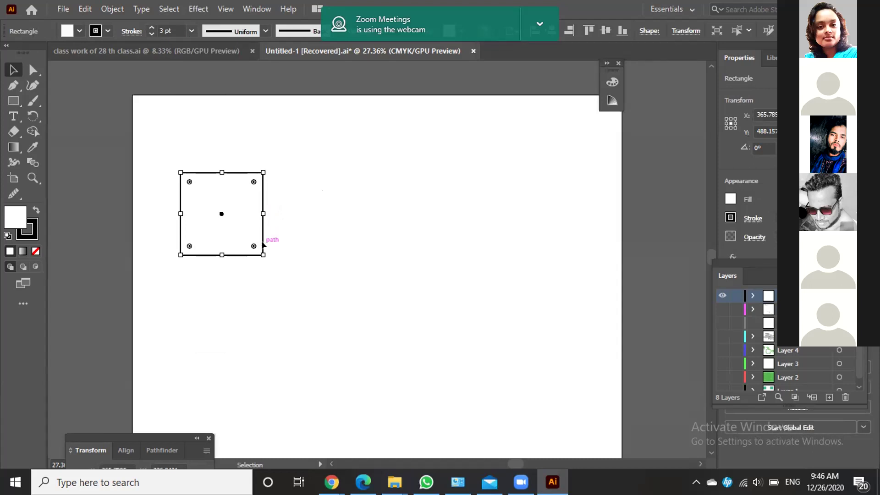
{"action": "left_click", "coordinate": [13, 101]}
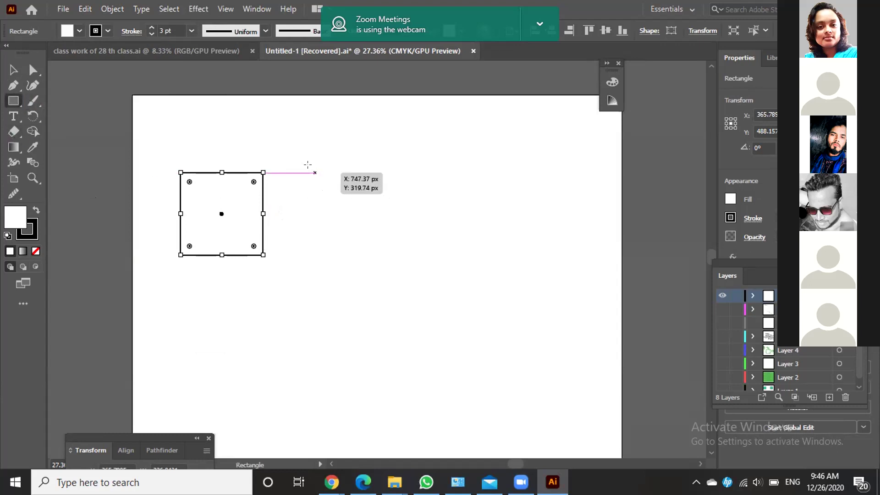
{"action": "left_click_drag", "start_coordinate": [310, 173], "coordinate": [394, 257]}
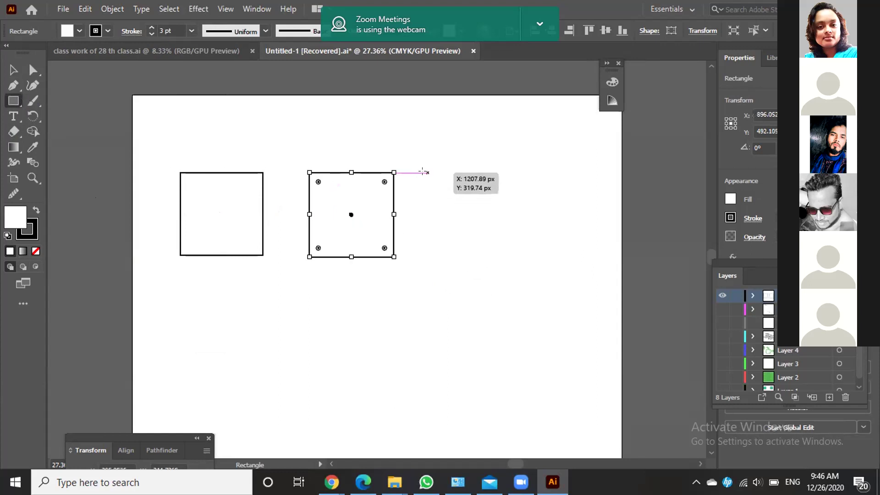
{"action": "left_click_drag", "start_coordinate": [429, 173], "coordinate": [527, 246]}
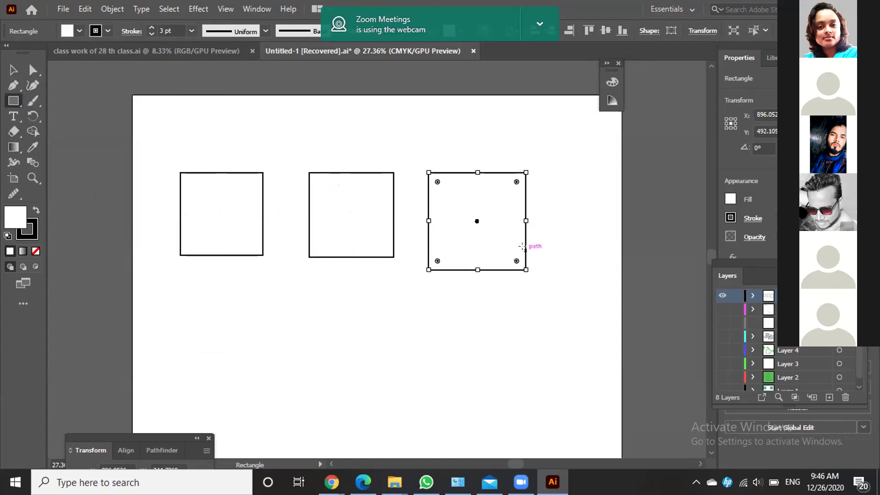
{"action": "left_click", "coordinate": [386, 299]}
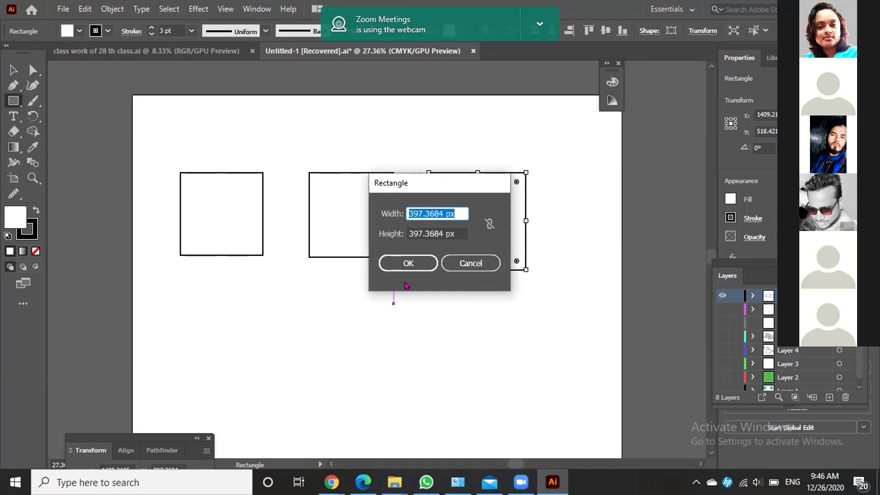
{"action": "left_click", "coordinate": [456, 269]}
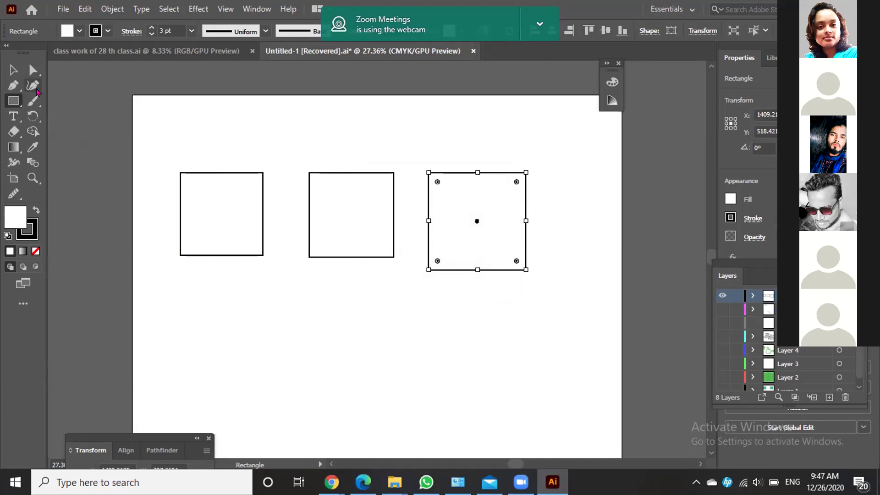
Select the leftmost square and examine its stroke options.
{"action": "left_click", "coordinate": [13, 70]}
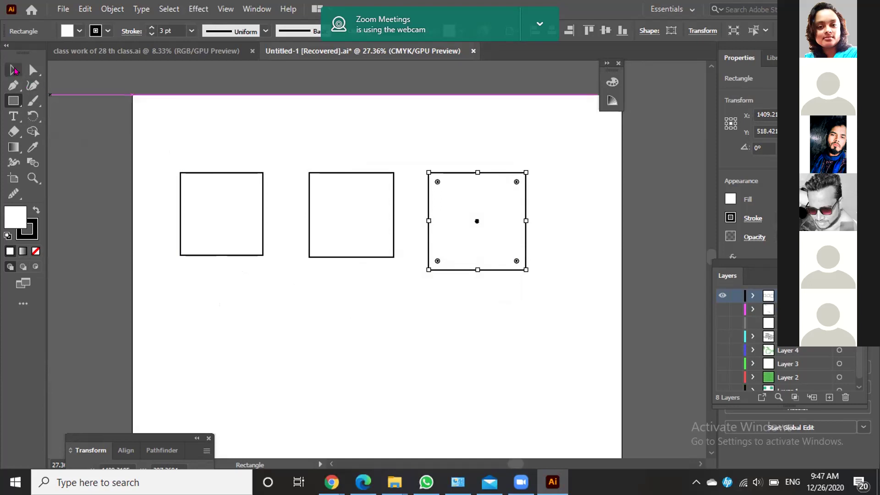
{"action": "left_click_drag", "start_coordinate": [166, 154], "coordinate": [270, 265]}
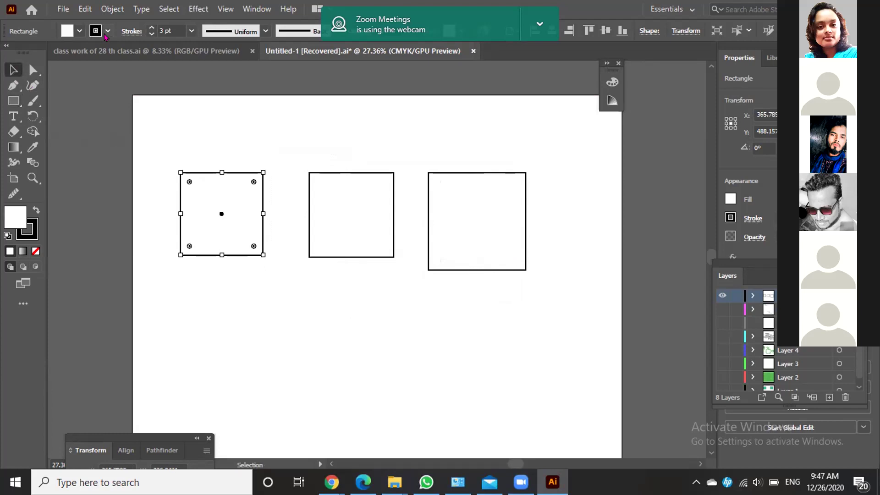
{"action": "left_click", "coordinate": [131, 31]}
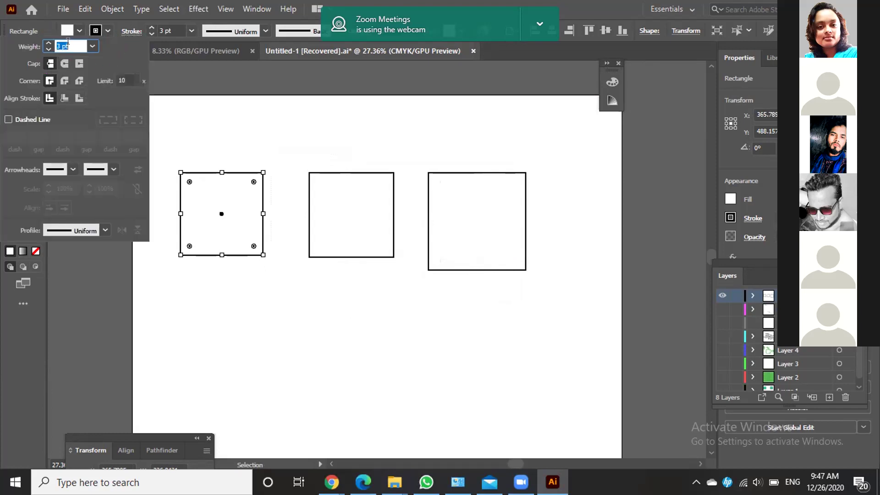
{"action": "left_click", "coordinate": [169, 40]}
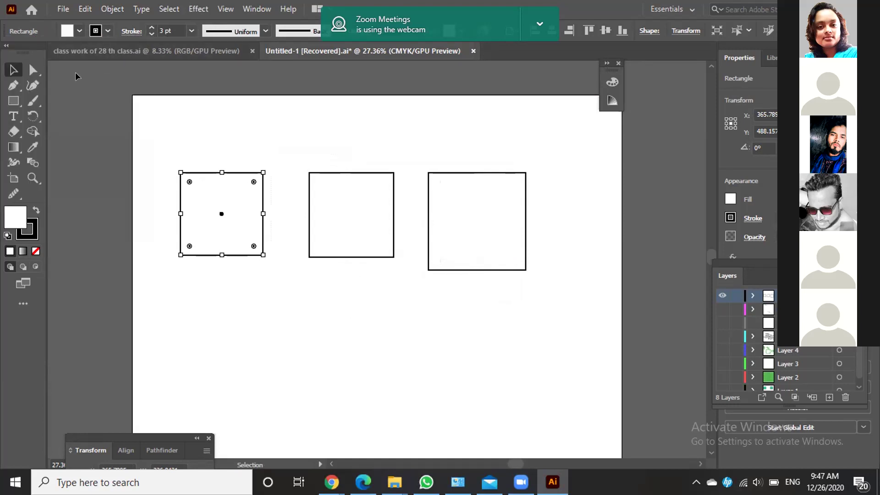
Remove the leftmost square's stroke and fill the square with a solid red.
{"action": "left_click", "coordinate": [13, 149]}
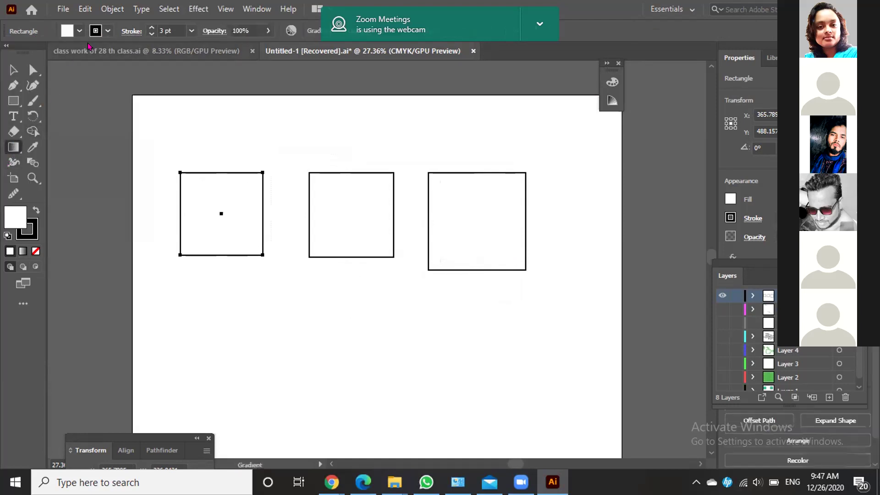
{"action": "left_click", "coordinate": [108, 31]}
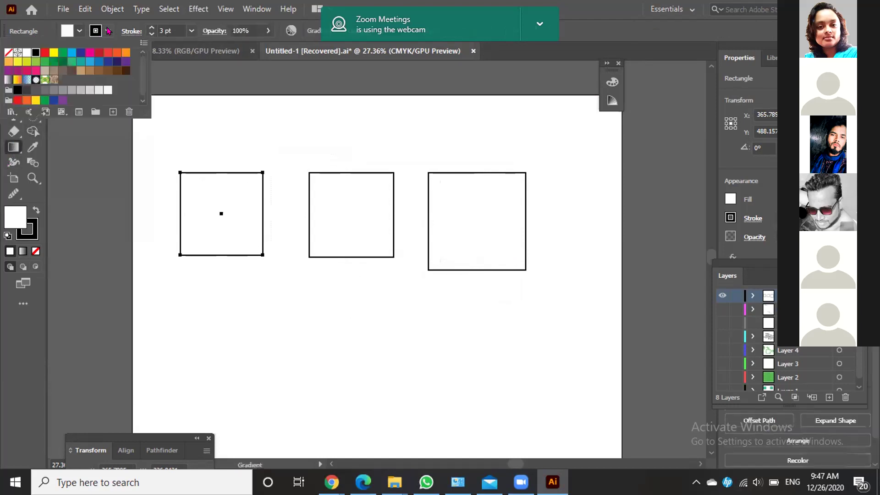
{"action": "left_click", "coordinate": [8, 52]}
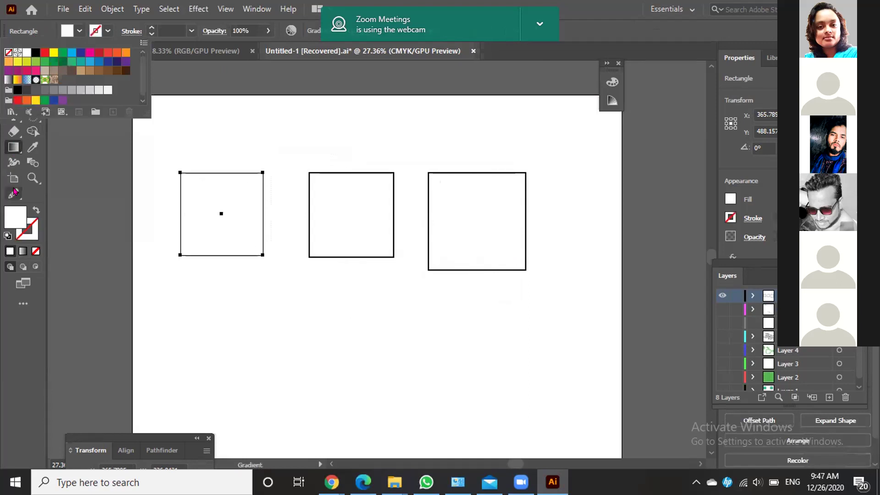
{"action": "double_click", "coordinate": [18, 221]}
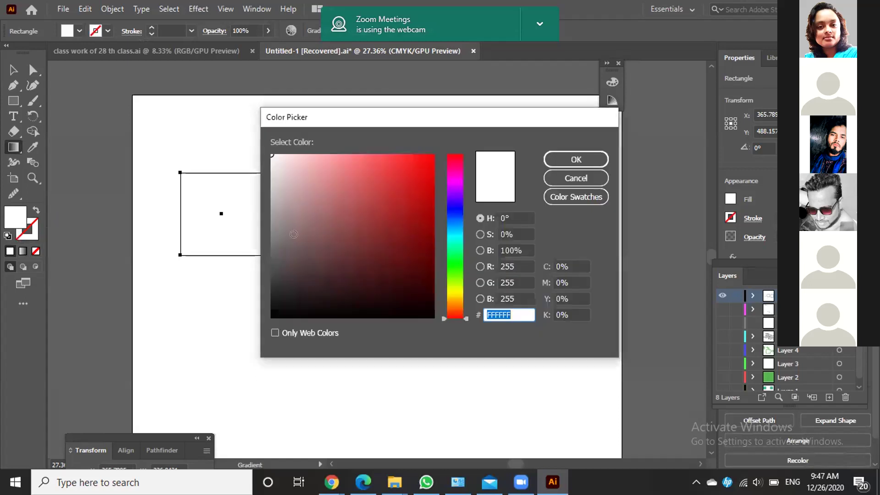
{"action": "left_click", "coordinate": [400, 182]}
{"action": "left_click", "coordinate": [552, 163]}
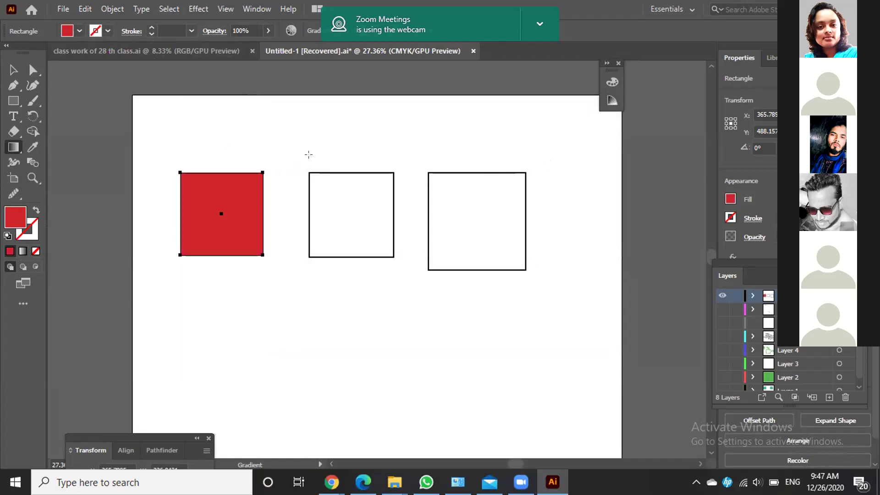
Select the rightmost square, fill it with magenta while keeping its black stroke, and deselect it.
{"action": "left_click", "coordinate": [9, 68]}
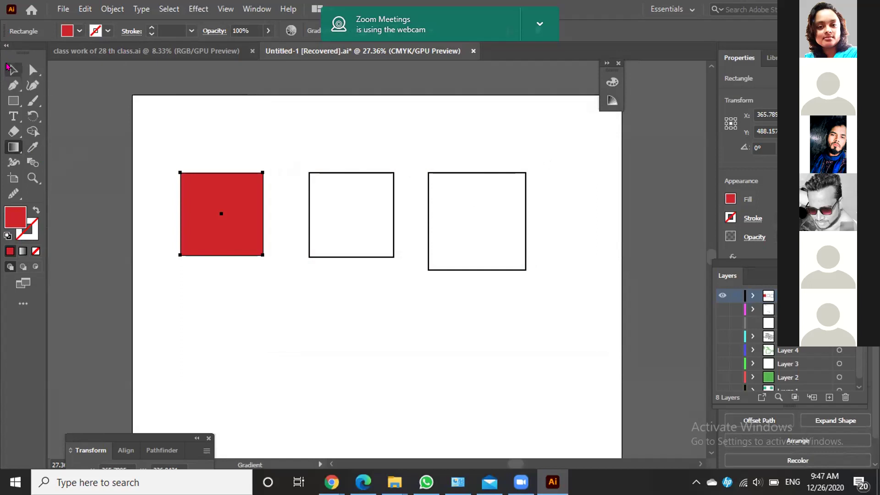
{"action": "left_click_drag", "start_coordinate": [423, 156], "coordinate": [568, 271]}
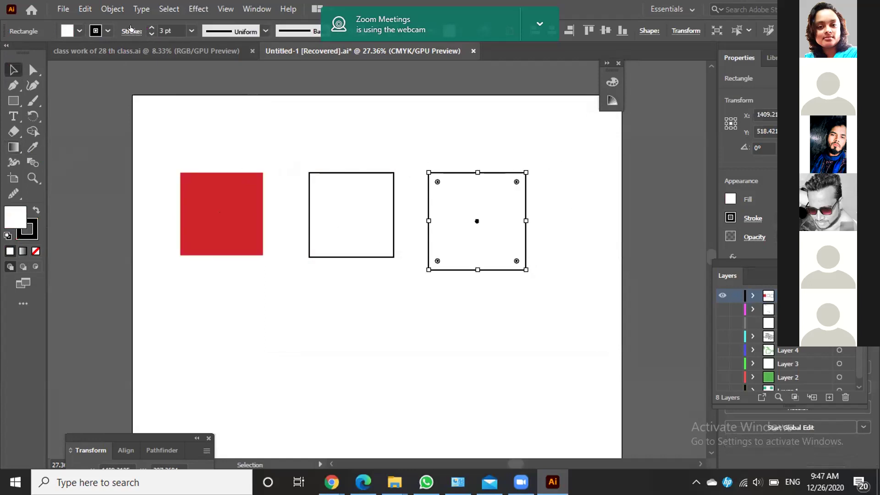
{"action": "left_click", "coordinate": [107, 30]}
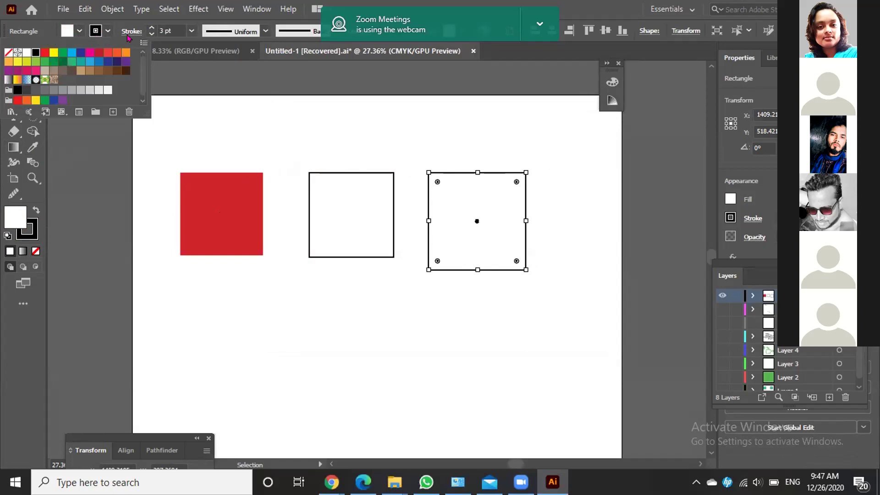
{"action": "left_click", "coordinate": [107, 31]}
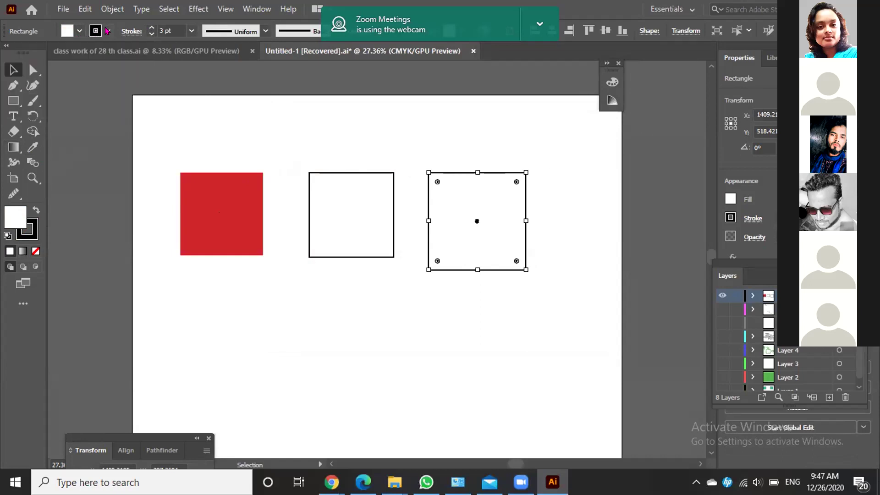
{"action": "left_click", "coordinate": [138, 31]}
{"action": "left_click", "coordinate": [137, 31]}
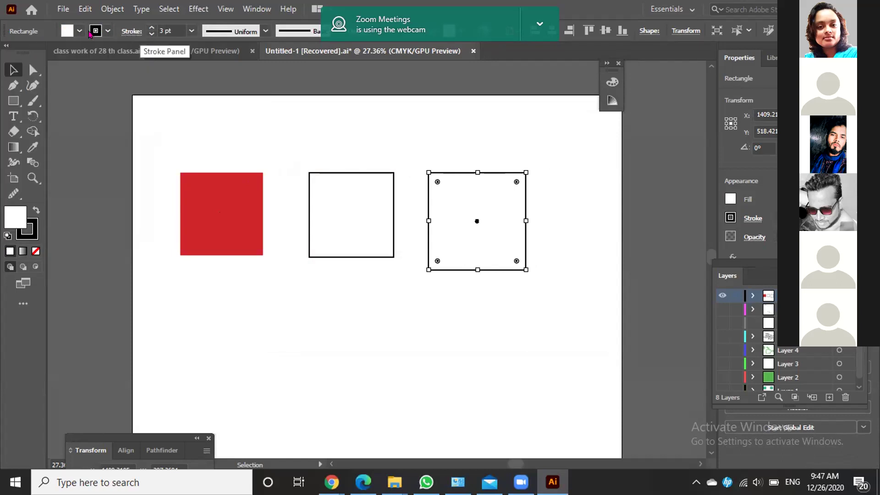
{"action": "left_click", "coordinate": [108, 30]}
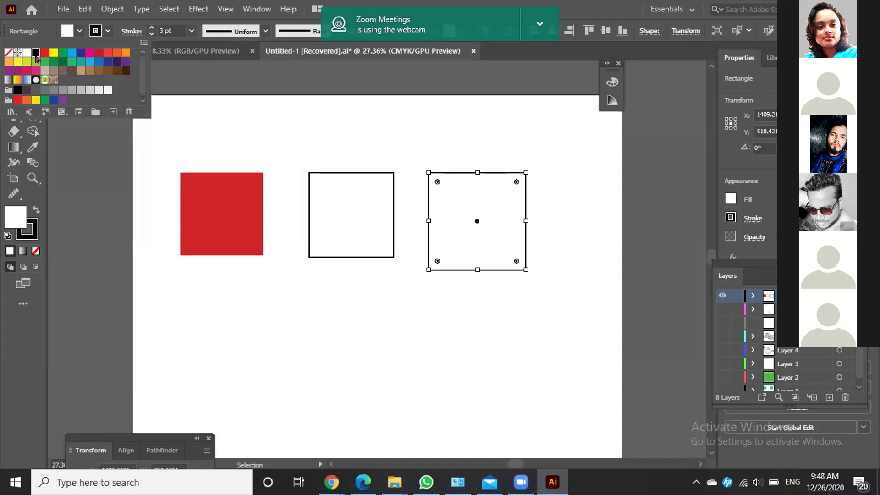
{"action": "left_click", "coordinate": [66, 31]}
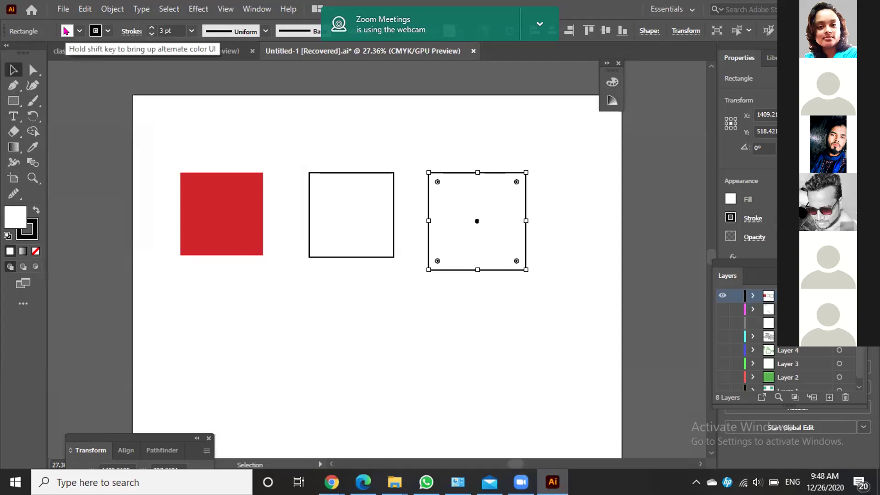
{"action": "left_click", "coordinate": [66, 31]}
{"action": "left_click", "coordinate": [89, 51]}
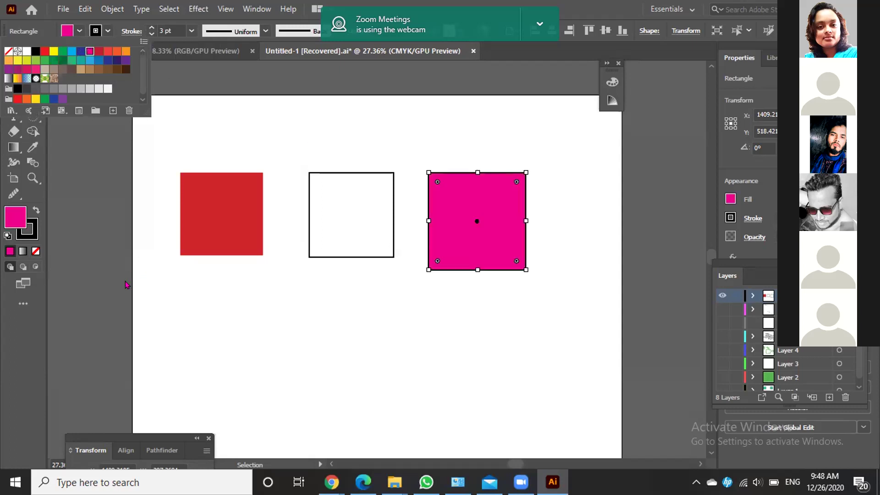
{"action": "left_click", "coordinate": [178, 319]}
{"action": "left_click", "coordinate": [372, 343]}
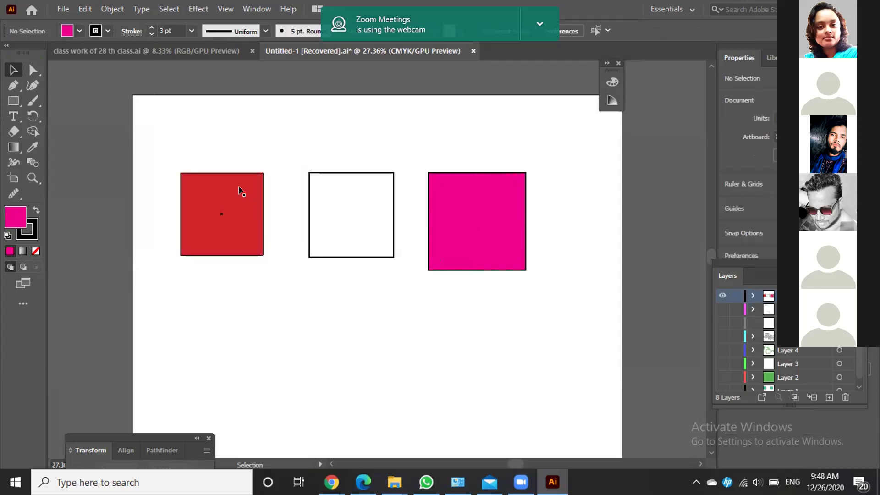
Isolate the red square and move it up and to the right, to about X 458 px, Y 350 px.
{"action": "left_click", "coordinate": [211, 207]}
{"action": "left_click", "coordinate": [241, 148]}
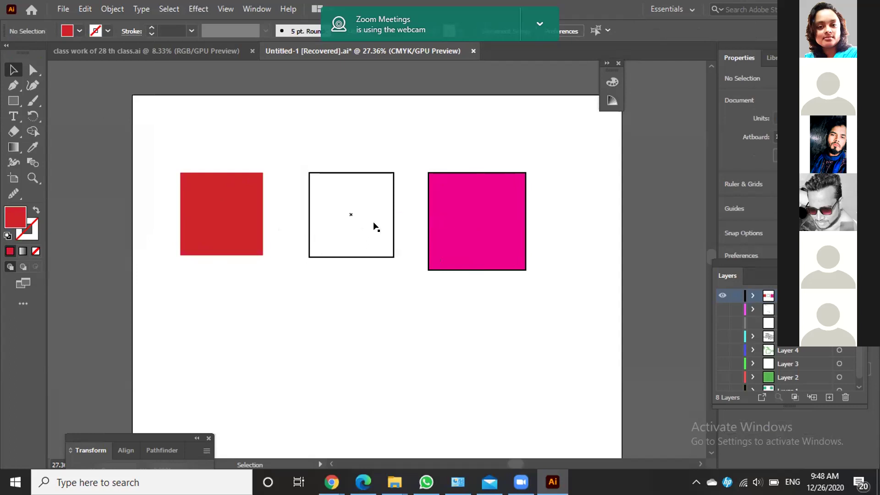
{"action": "left_click", "coordinate": [232, 224]}
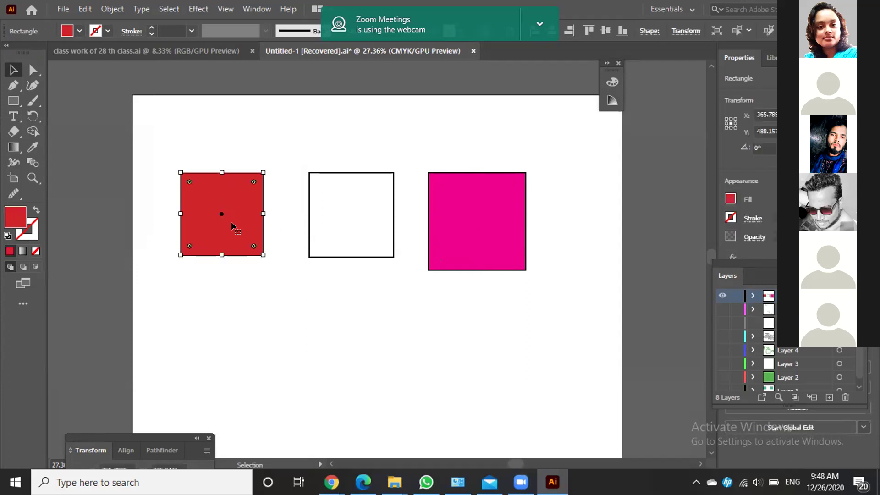
{"action": "double_click", "coordinate": [231, 225]}
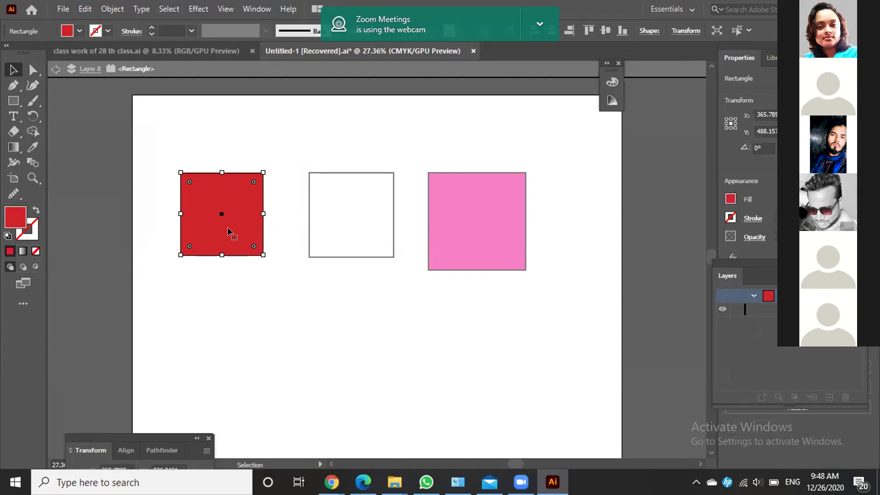
{"action": "left_click_drag", "start_coordinate": [171, 147], "coordinate": [260, 299]}
{"action": "left_click_drag", "start_coordinate": [219, 213], "coordinate": [204, 224]}
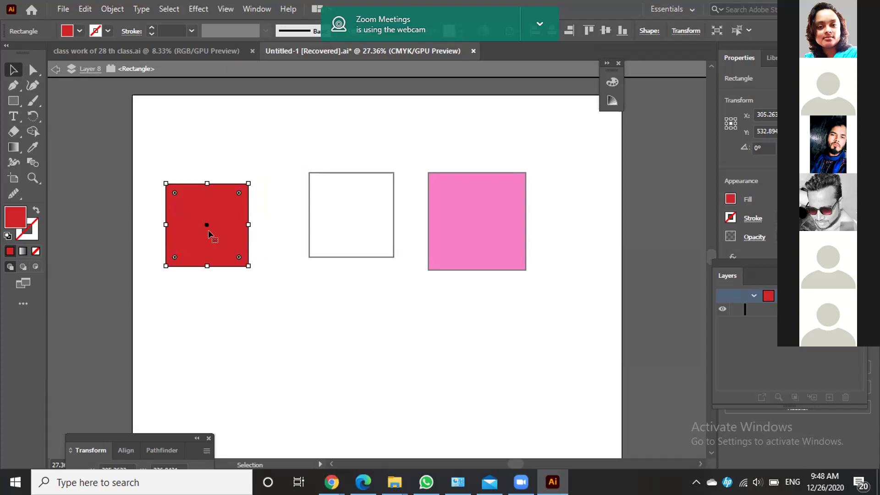
{"action": "left_click_drag", "start_coordinate": [208, 230], "coordinate": [249, 201]}
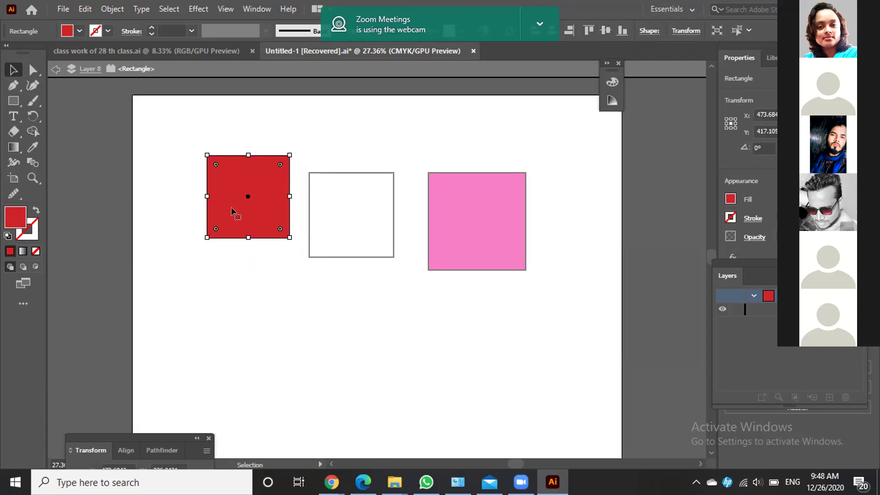
{"action": "left_click_drag", "start_coordinate": [247, 198], "coordinate": [200, 210]}
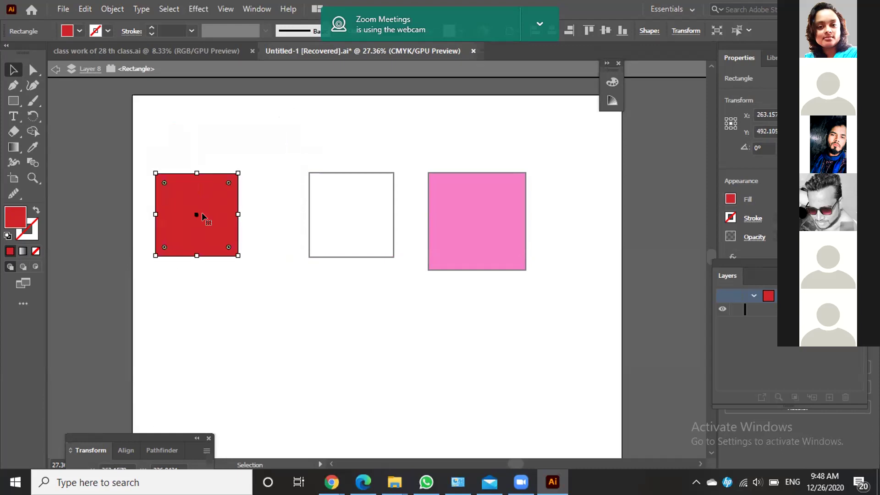
{"action": "left_click_drag", "start_coordinate": [197, 214], "coordinate": [245, 179]}
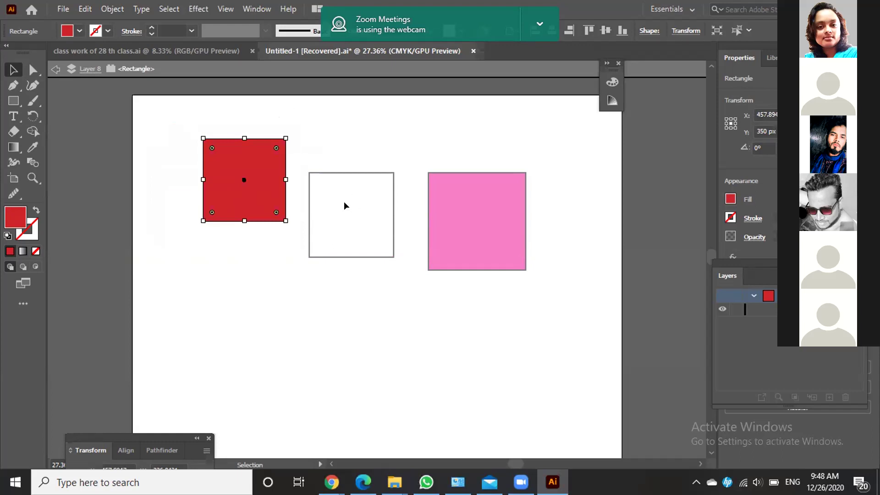
Exit isolation mode and select the white middle square.
{"action": "left_click_drag", "start_coordinate": [306, 162], "coordinate": [402, 277]}
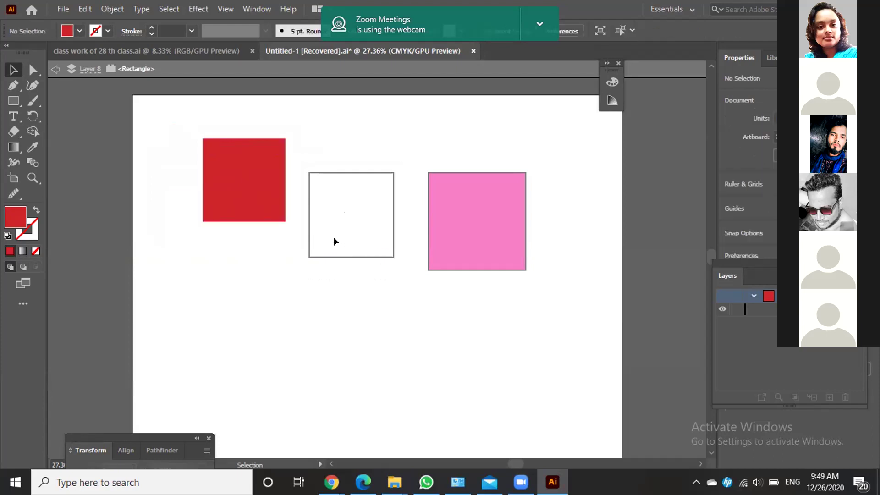
{"action": "left_click_drag", "start_coordinate": [302, 156], "coordinate": [395, 299]}
{"action": "double_click", "coordinate": [394, 299]}
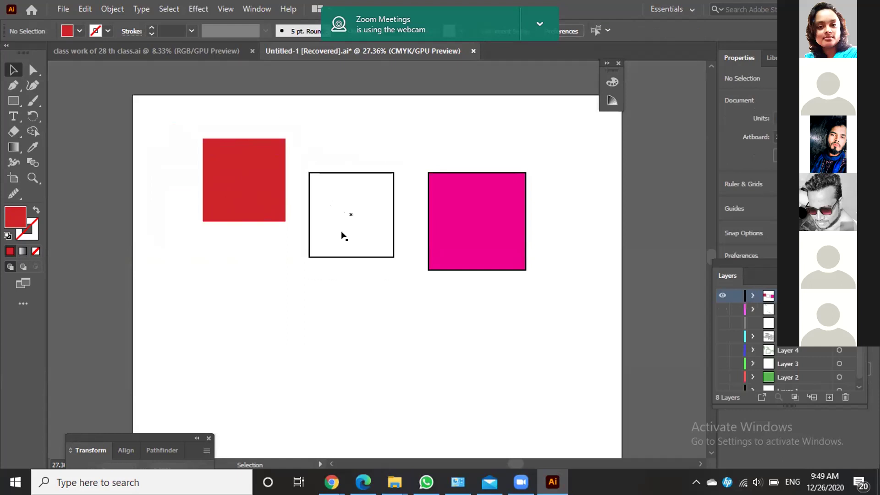
{"action": "left_click_drag", "start_coordinate": [375, 263], "coordinate": [405, 282]}
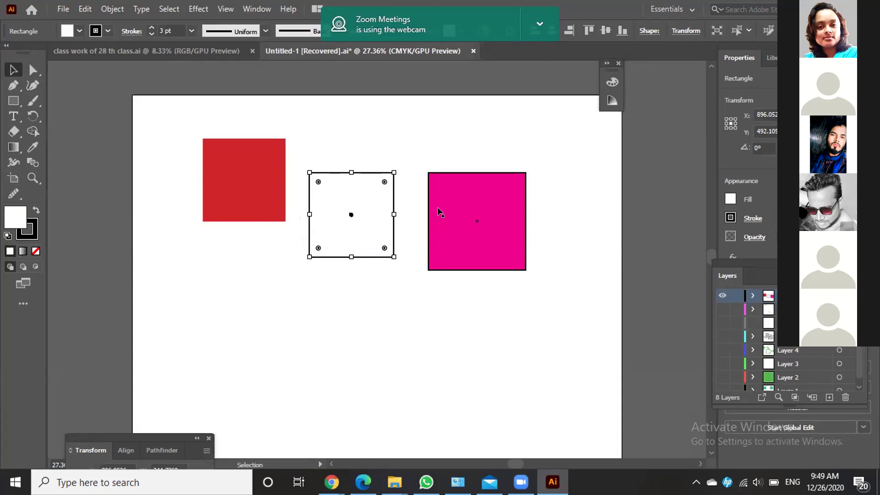
Select the magenta square, show the Stroke panel, dock it below the Color panel and expand the docked group.
{"action": "left_click_drag", "start_coordinate": [419, 161], "coordinate": [549, 312]}
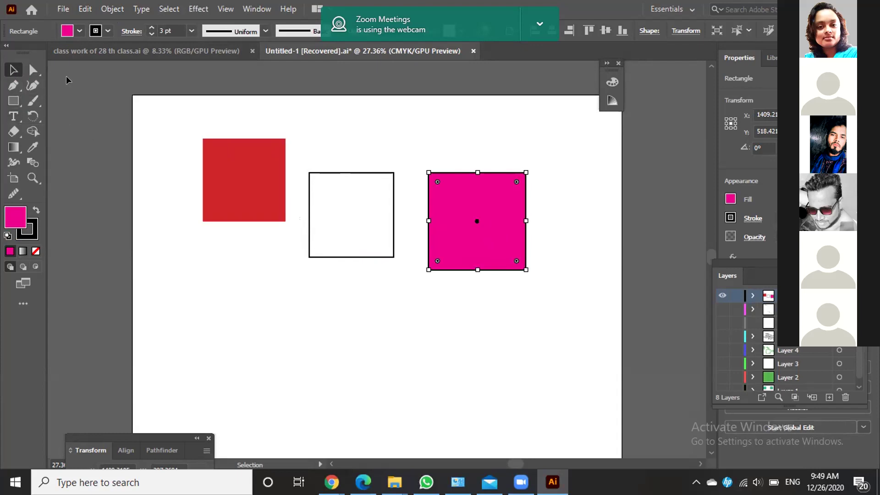
{"action": "left_click", "coordinate": [122, 33]}
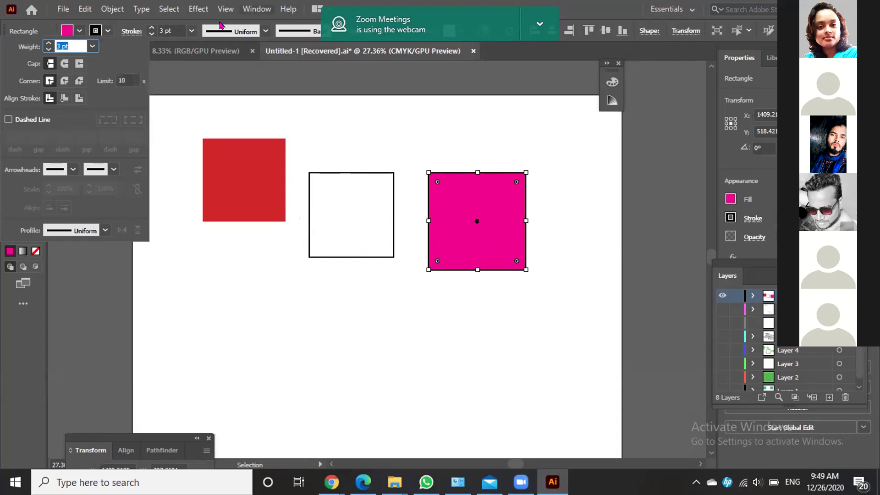
{"action": "left_click", "coordinate": [257, 9]}
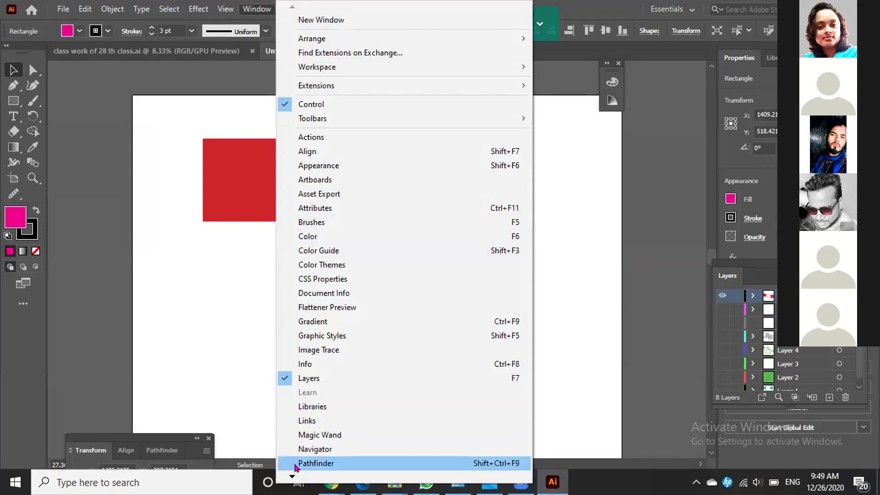
{"action": "scroll", "coordinate": [316, 461], "scroll_direction": "down", "scroll_amount": 1}
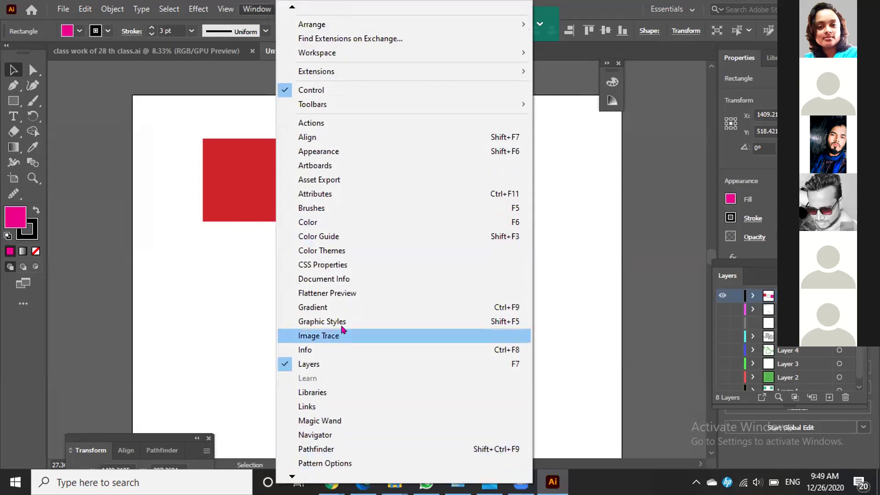
{"action": "mouse_move", "coordinate": [289, 473]}
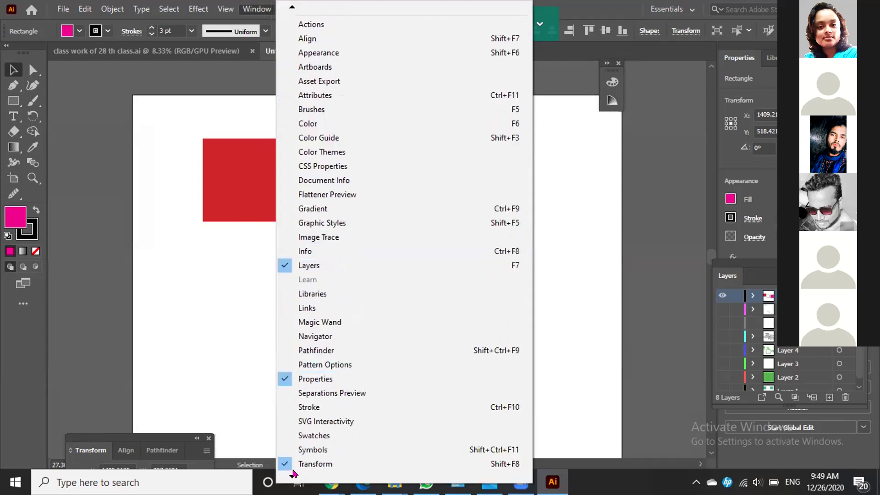
{"action": "left_click", "coordinate": [320, 389]}
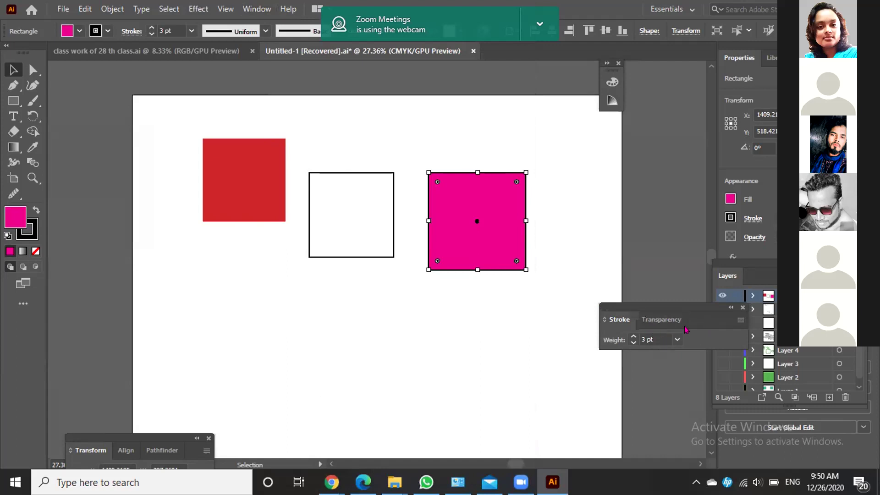
{"action": "mouse_move", "coordinate": [691, 303]}
{"action": "left_mouse_down"}
{"action": "mouse_move", "coordinate": [591, 142]}
{"action": "mouse_move", "coordinate": [630, 131]}
{"action": "left_mouse_up"}
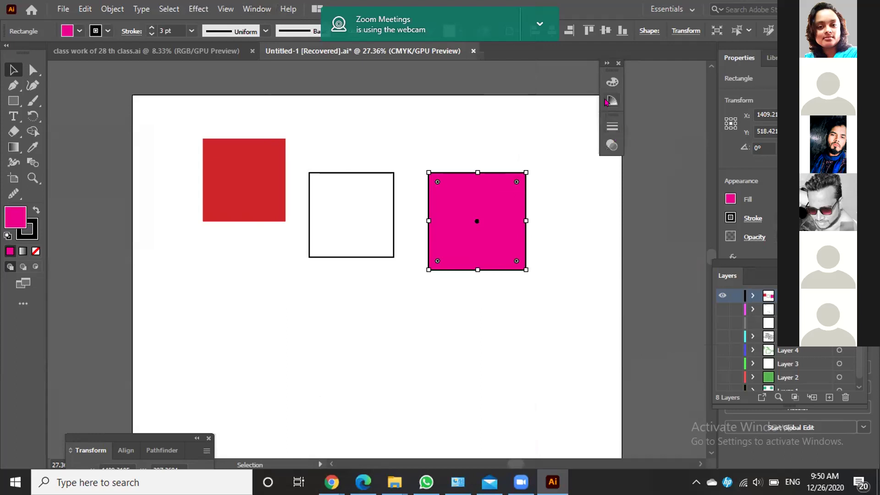
{"action": "left_click", "coordinate": [606, 64]}
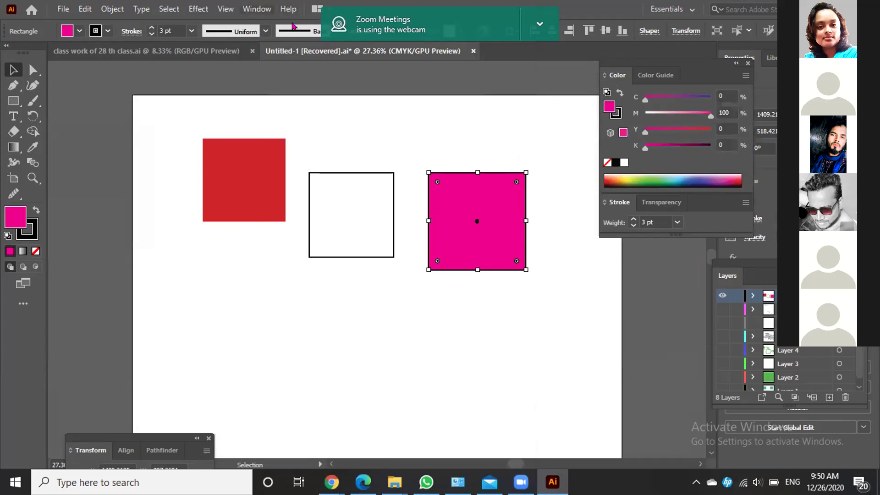
Hide the Stroke panel and show it again.
{"action": "left_click", "coordinate": [256, 9]}
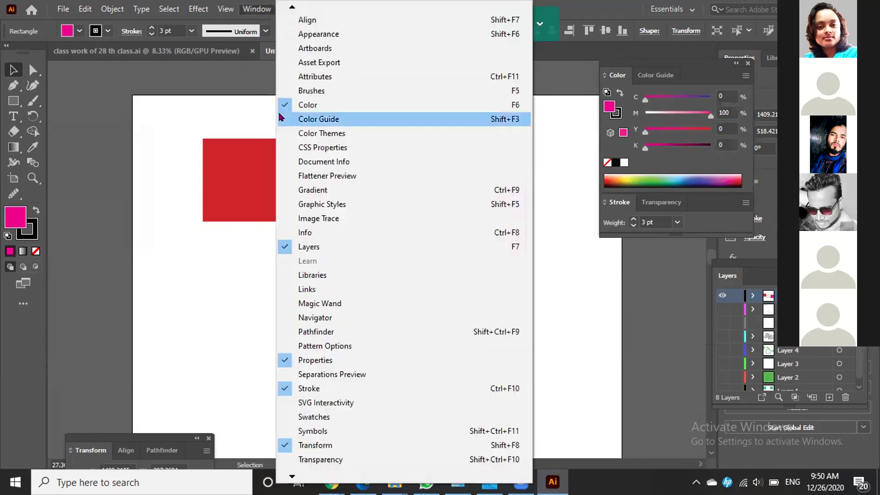
{"action": "left_click", "coordinate": [312, 390]}
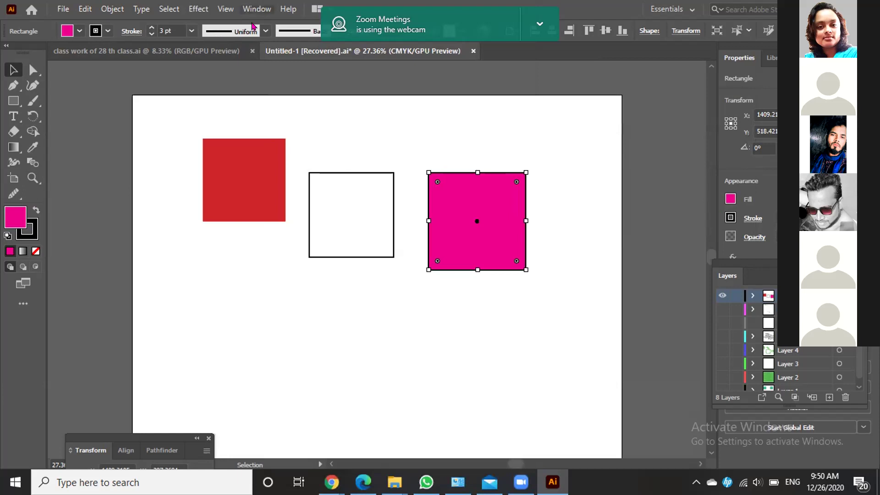
{"action": "left_click", "coordinate": [257, 8]}
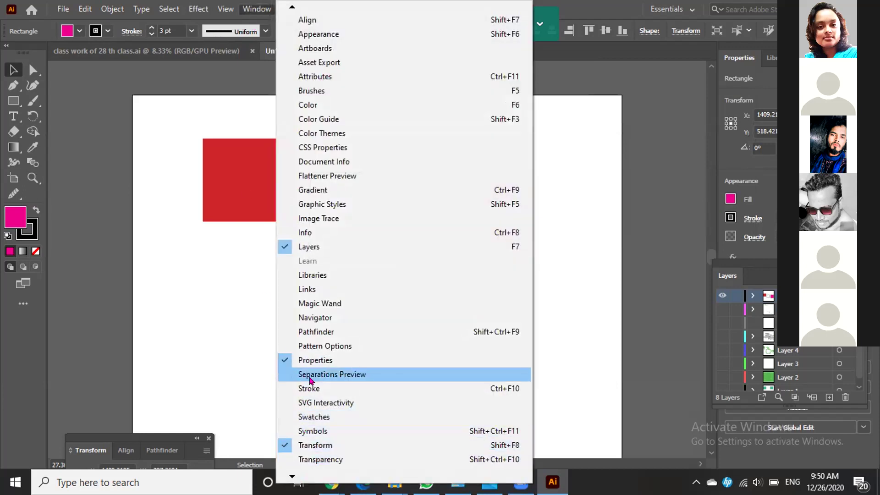
{"action": "mouse_move", "coordinate": [283, 478]}
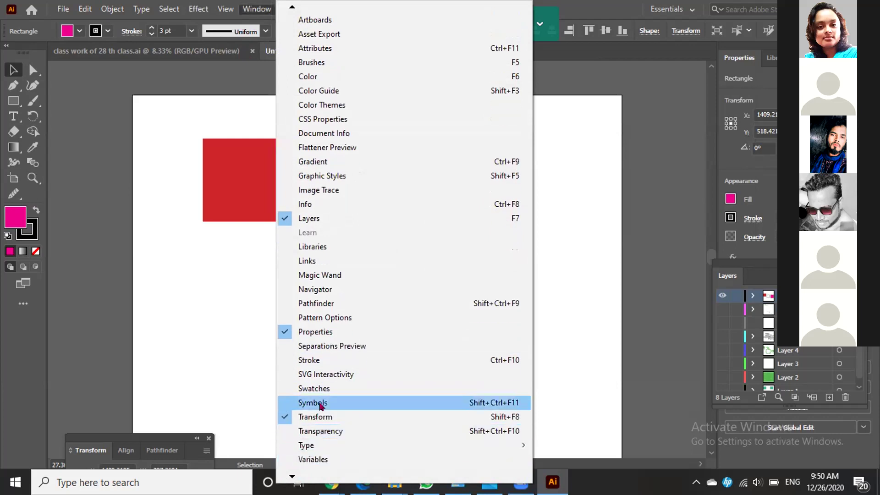
{"action": "left_click", "coordinate": [323, 365]}
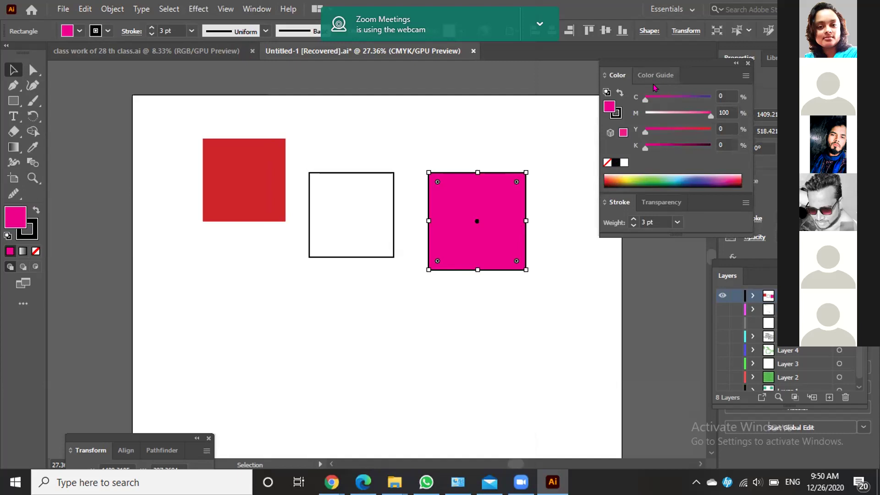
Detach the Stroke panel from its group with all its options showing and place it beside the magenta square.
{"action": "double_click", "coordinate": [615, 203]}
{"action": "left_click_drag", "start_coordinate": [612, 204], "coordinate": [605, 212]}
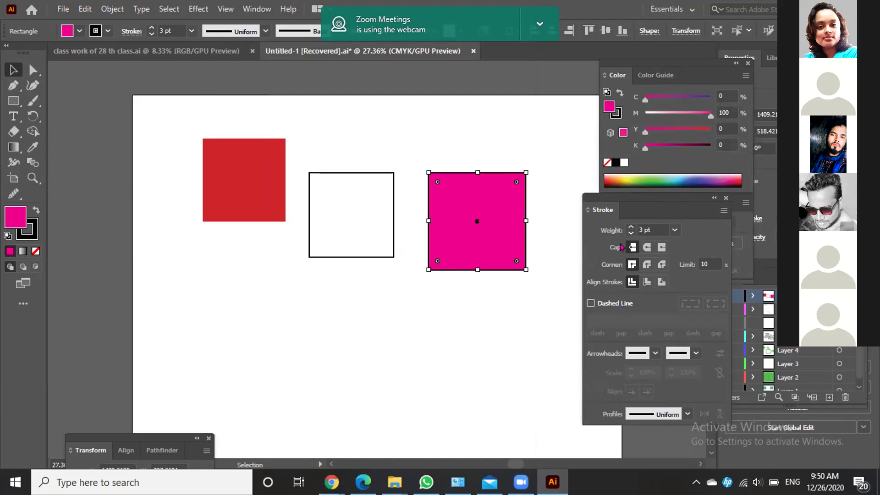
{"action": "left_click_drag", "start_coordinate": [601, 209], "coordinate": [582, 96]}
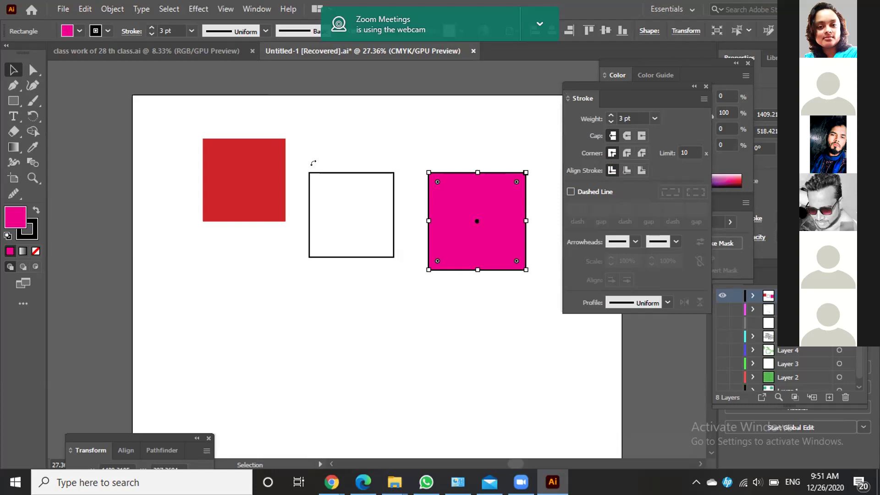
Select the white middle square and set its stroke weight to 12 pt.
{"action": "left_click", "coordinate": [287, 244]}
{"action": "left_click_drag", "start_coordinate": [300, 163], "coordinate": [405, 269]}
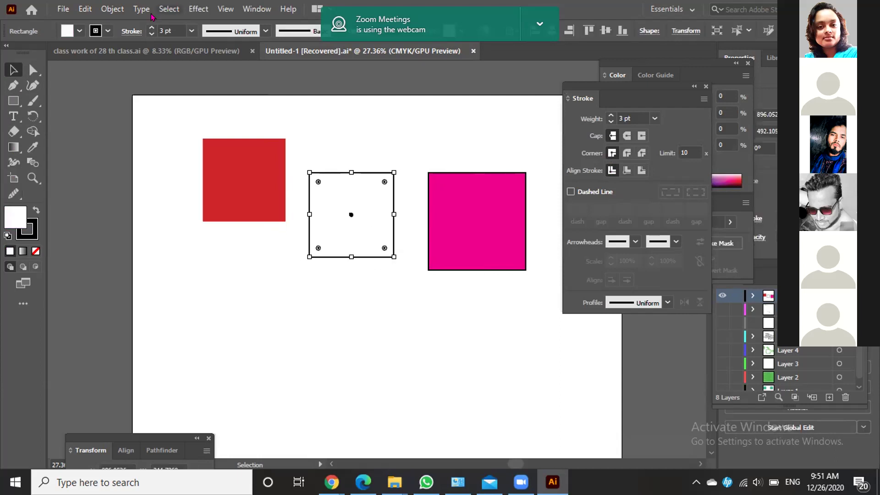
{"action": "left_click", "coordinate": [191, 31]}
{"action": "key", "text": "Escape"}
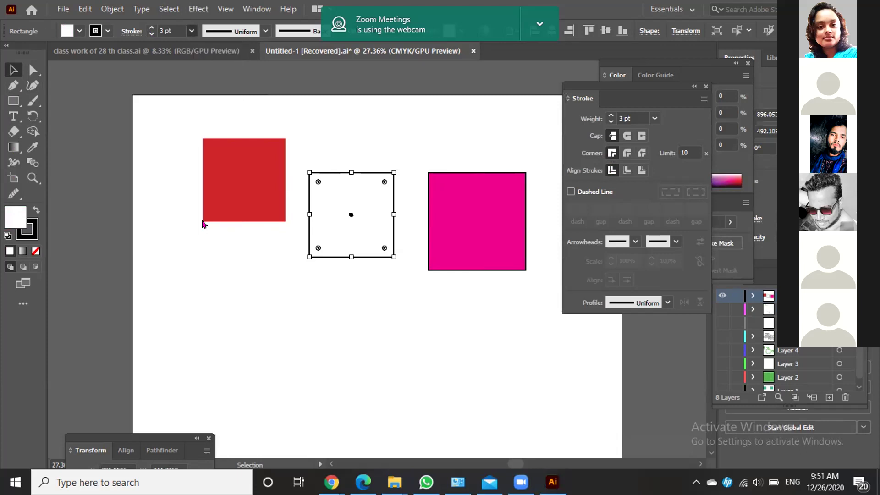
{"action": "type", "text": "12"}
{"action": "key", "text": "Return"}
Increase the middle square's stroke weight to 35 pt and deselect the square.
{"action": "key", "text": "Up"}
{"action": "key", "text": "Up"}
{"action": "key", "text": "Up"}
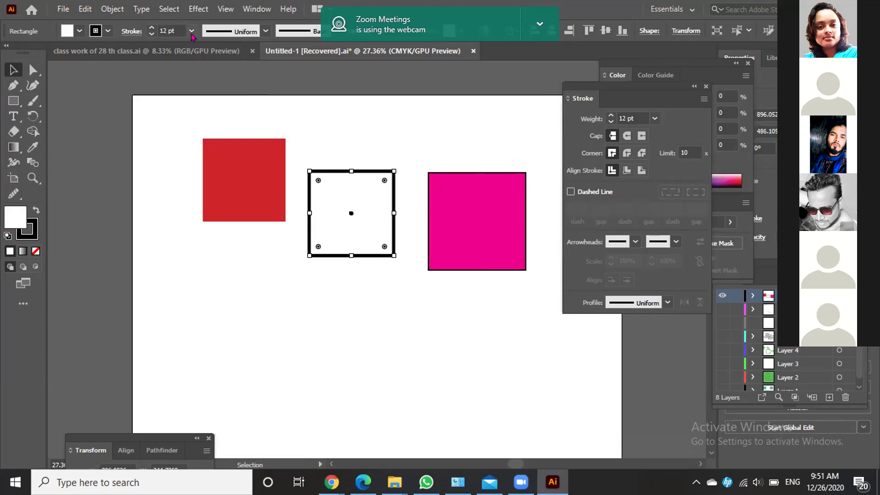
{"action": "scroll", "coordinate": [192, 36], "scroll_direction": "up", "scroll_amount": 4}
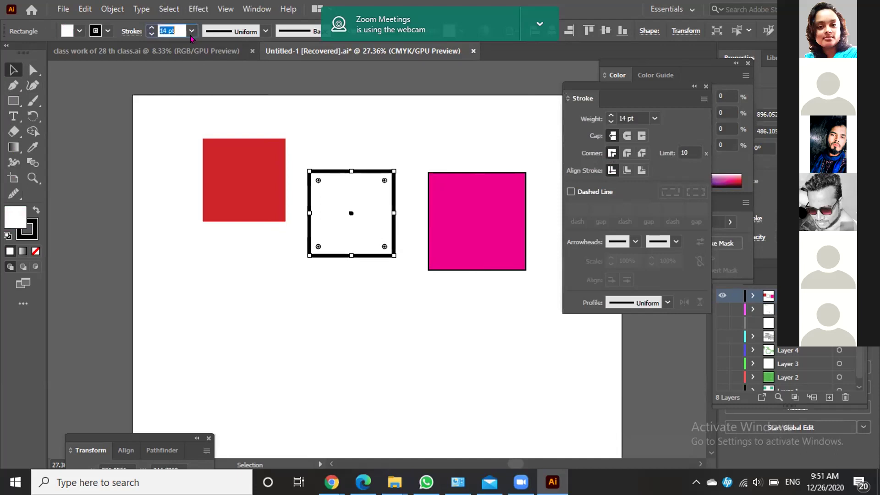
{"action": "scroll", "coordinate": [191, 35], "scroll_direction": "up", "scroll_amount": 19}
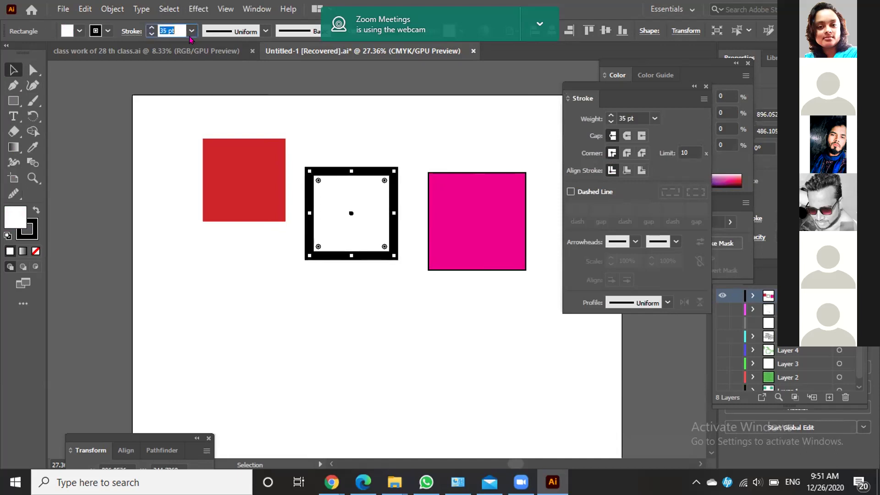
{"action": "left_click", "coordinate": [399, 344]}
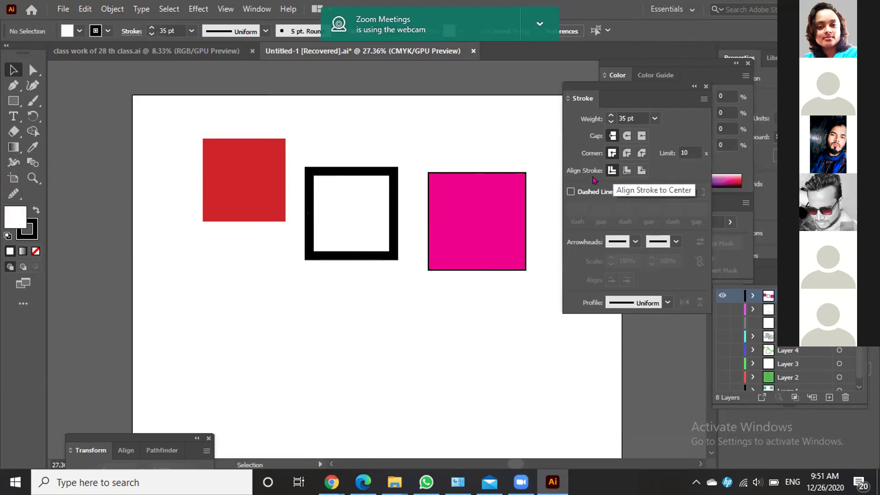
Select the middle square and try inside and outside stroke alignment, ending with the stroke aligned to the inside.
{"action": "left_click_drag", "start_coordinate": [333, 194], "coordinate": [404, 274]}
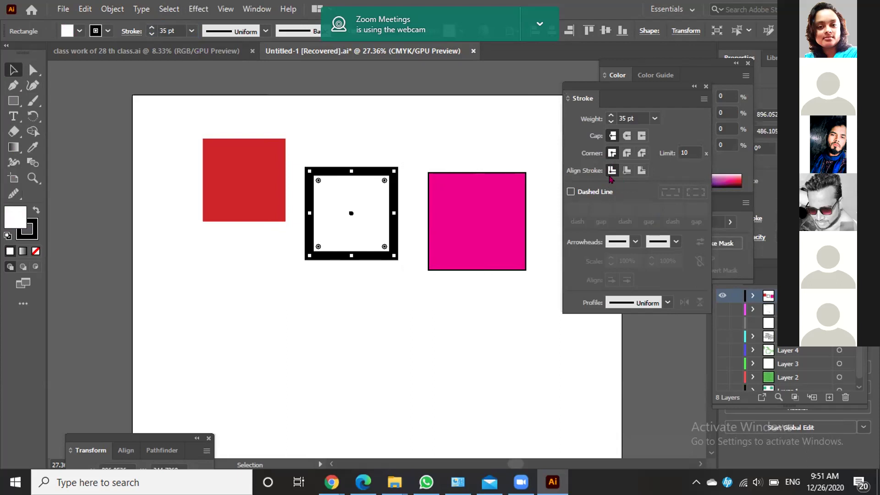
{"action": "left_click", "coordinate": [626, 171]}
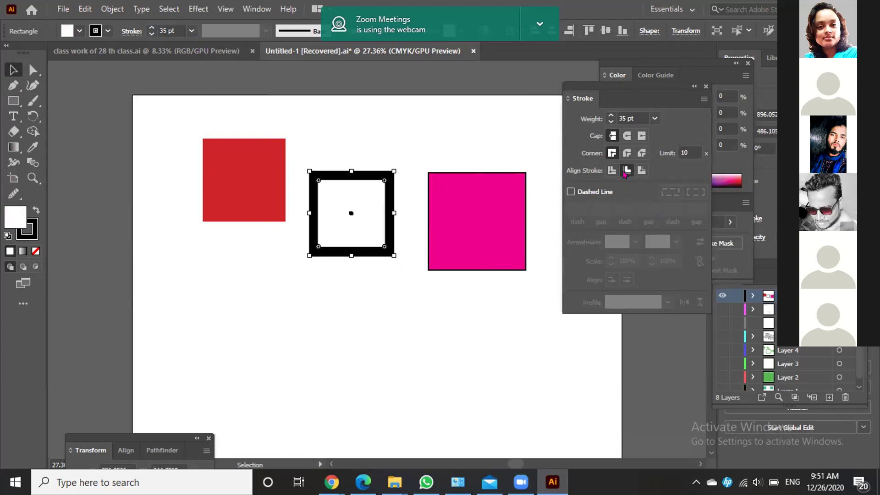
{"action": "left_click", "coordinate": [638, 172]}
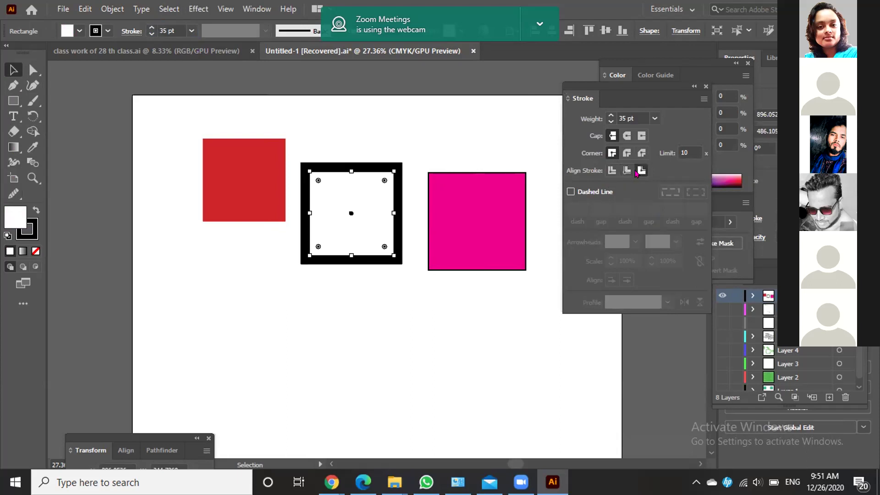
{"action": "left_click", "coordinate": [626, 170]}
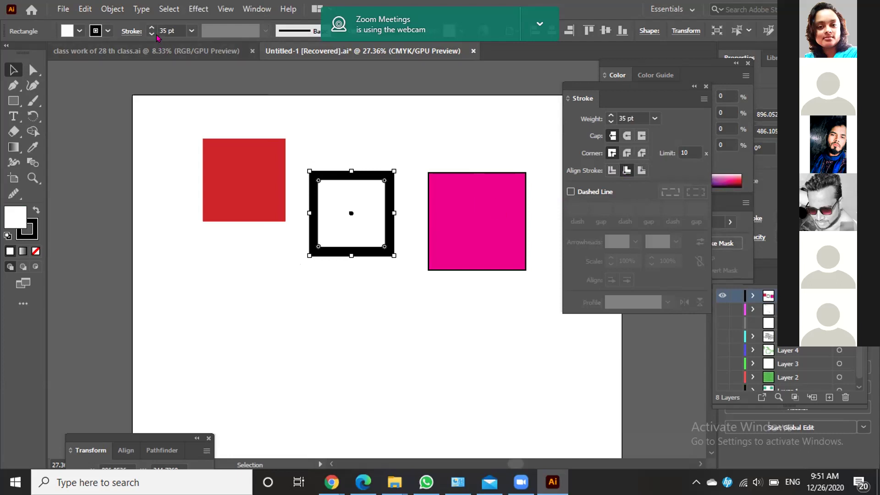
Show the pop-up stroke options for the middle square and close them again.
{"action": "left_click", "coordinate": [132, 31]}
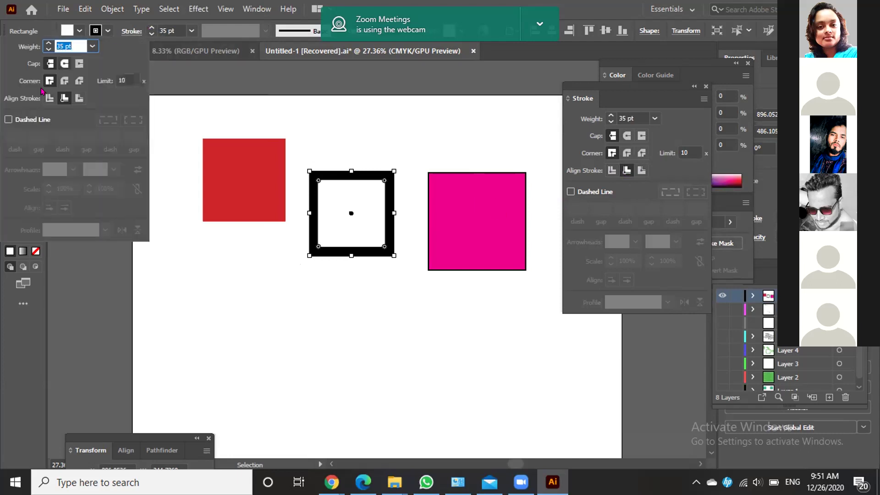
{"action": "left_click", "coordinate": [129, 31]}
{"action": "left_click", "coordinate": [129, 30]}
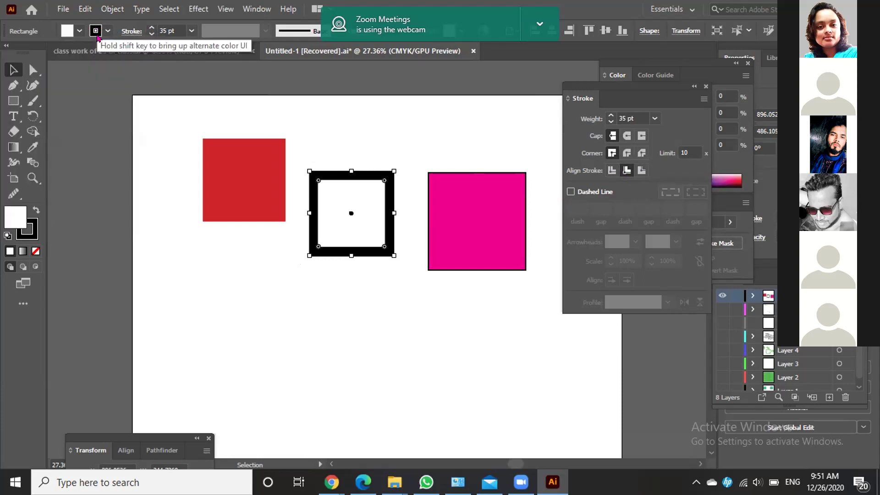
Change the middle square's stroke color to yellow and deselect the square.
{"action": "left_click", "coordinate": [96, 32]}
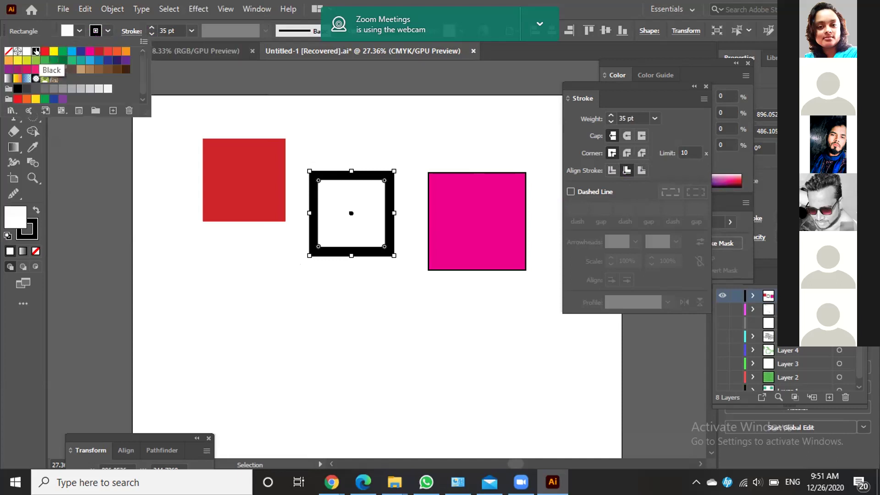
{"action": "left_click", "coordinate": [53, 51]}
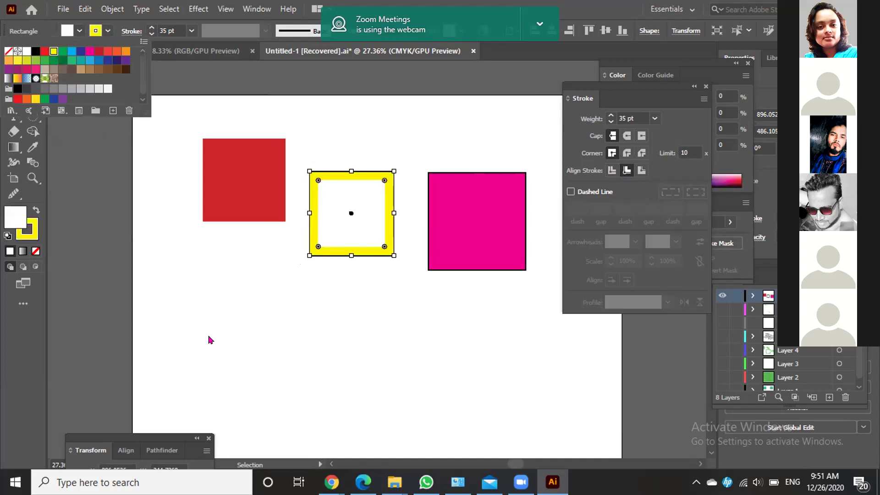
{"action": "left_click", "coordinate": [283, 325]}
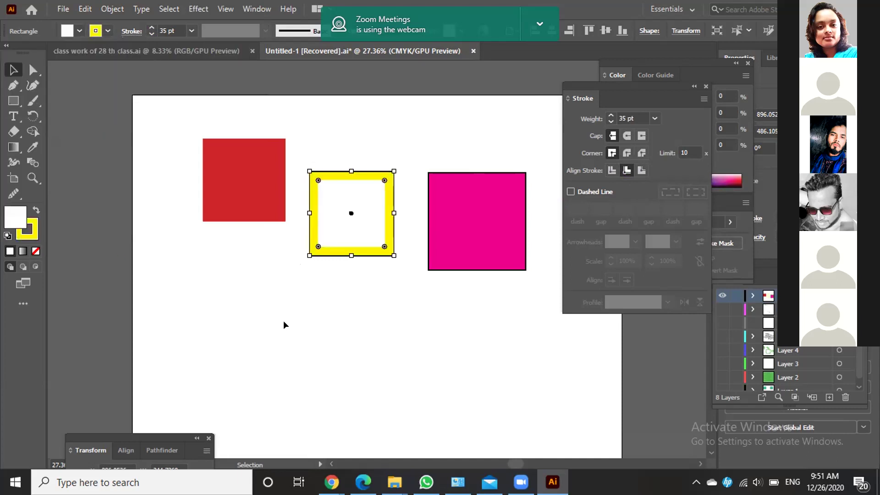
{"action": "left_click", "coordinate": [437, 325]}
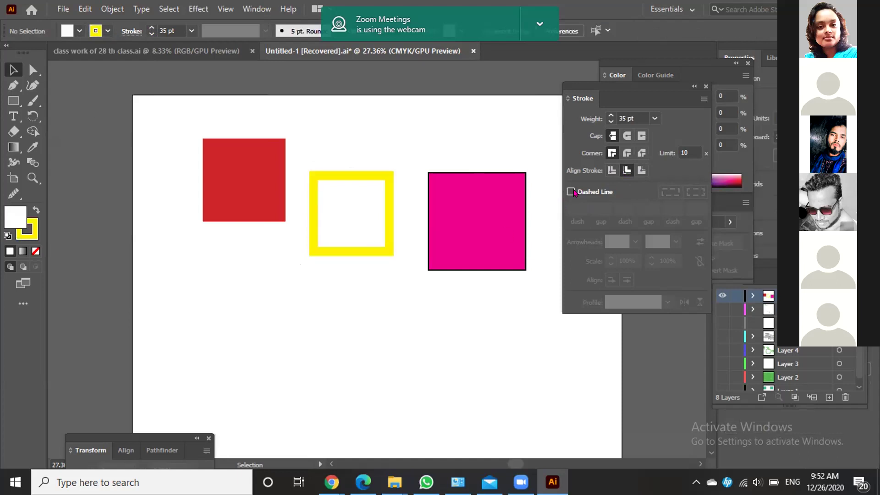
Select the middle square and turn its yellow stroke into a dashed line with 12 pt dashes.
{"action": "left_click", "coordinate": [570, 192]}
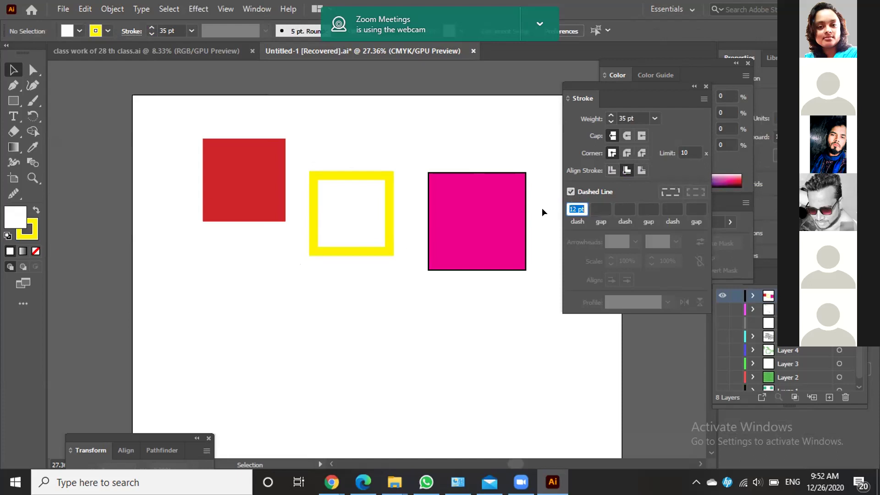
{"action": "mouse_move", "coordinate": [305, 158]}
{"action": "left_mouse_down"}
{"action": "mouse_move", "coordinate": [415, 230]}
{"action": "mouse_move", "coordinate": [412, 270]}
{"action": "left_mouse_up"}
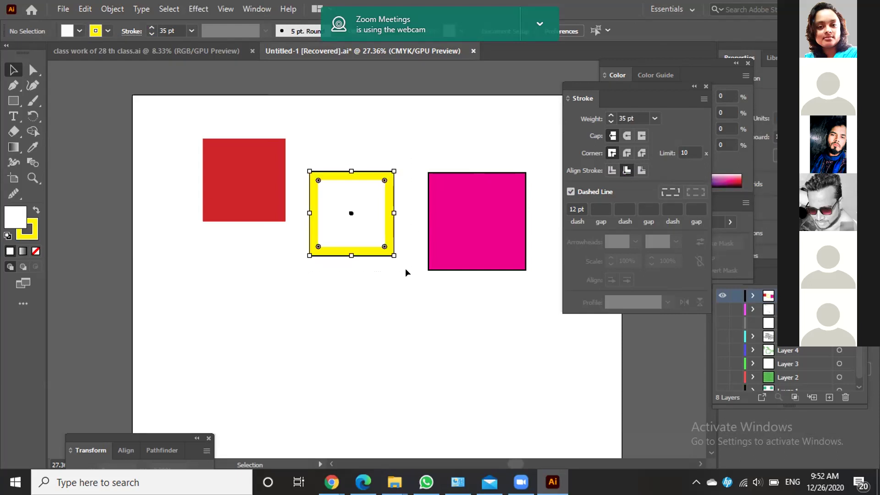
{"action": "left_click", "coordinate": [571, 192]}
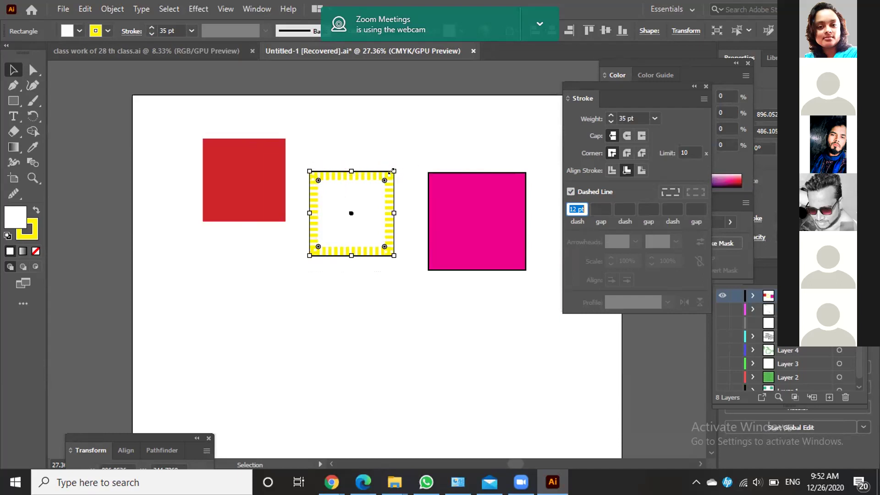
Compare center and outside alignment for the dashed yellow stroke, ending with it aligned to the center.
{"action": "left_click", "coordinate": [613, 171]}
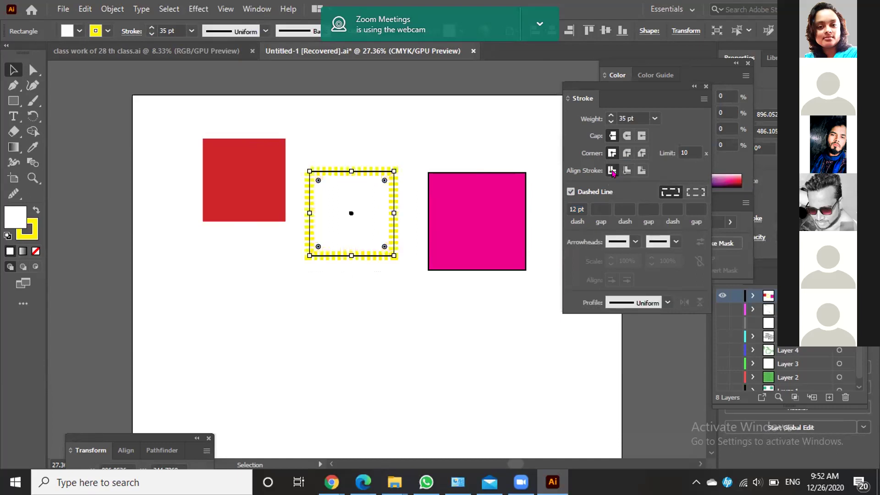
{"action": "left_click", "coordinate": [641, 170]}
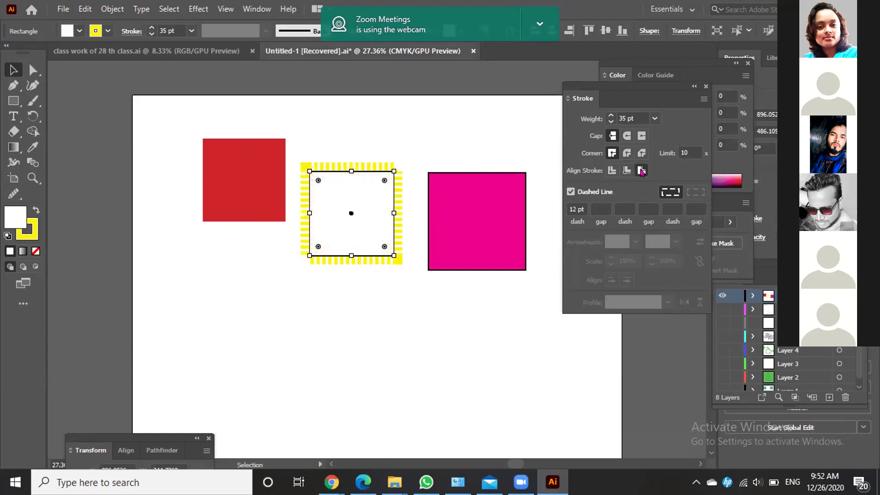
{"action": "left_click", "coordinate": [613, 171]}
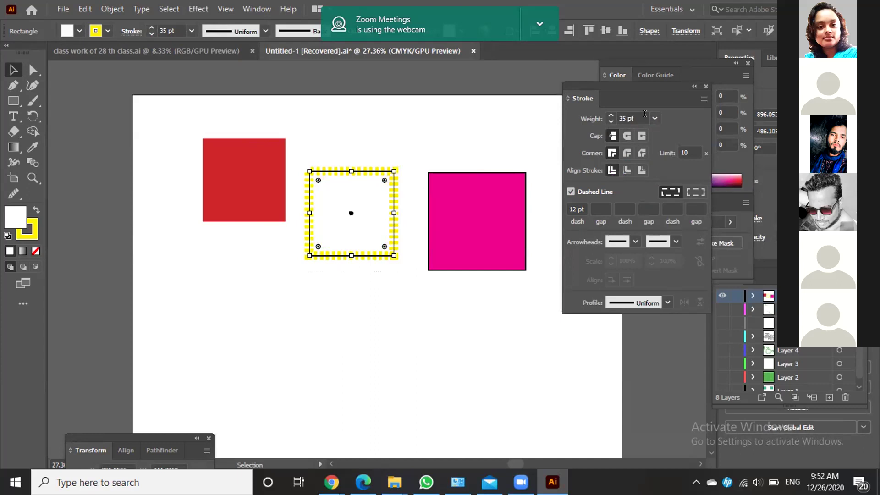
Set the dash length of the middle square's stroke to 35 pt.
{"action": "left_click", "coordinate": [624, 116]}
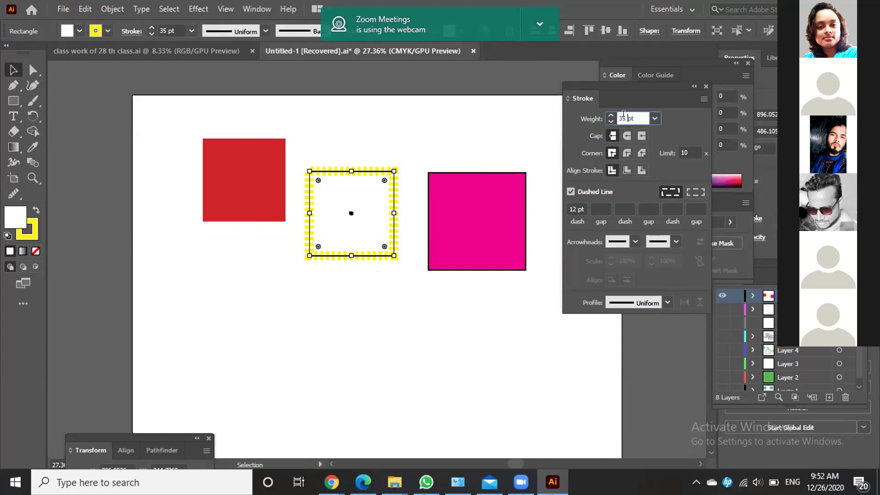
{"action": "double_click", "coordinate": [573, 209]}
{"action": "type", "text": "35"}
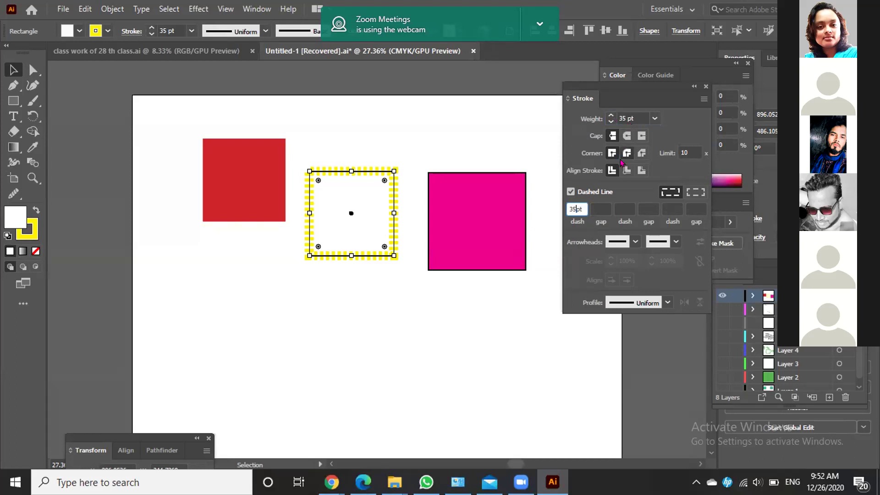
Try the round, projecting and butt caps on the dashed yellow stroke, ending with the round cap.
{"action": "left_click", "coordinate": [628, 136]}
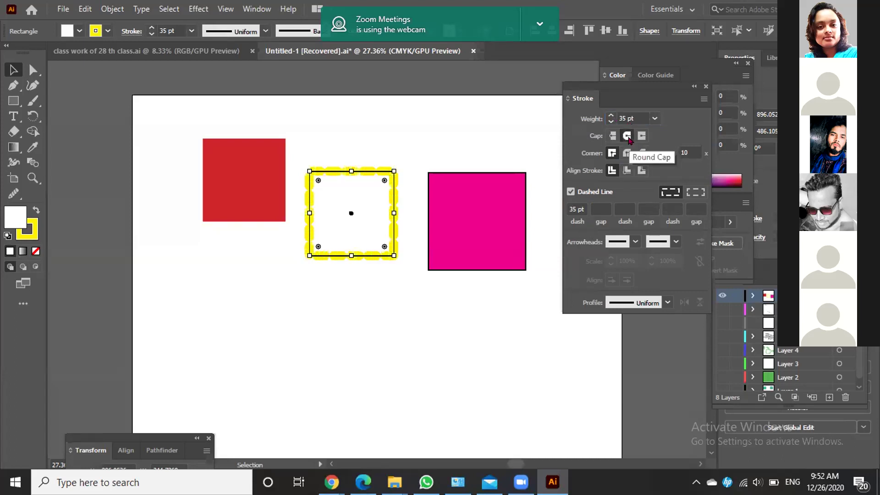
{"action": "left_click", "coordinate": [642, 136]}
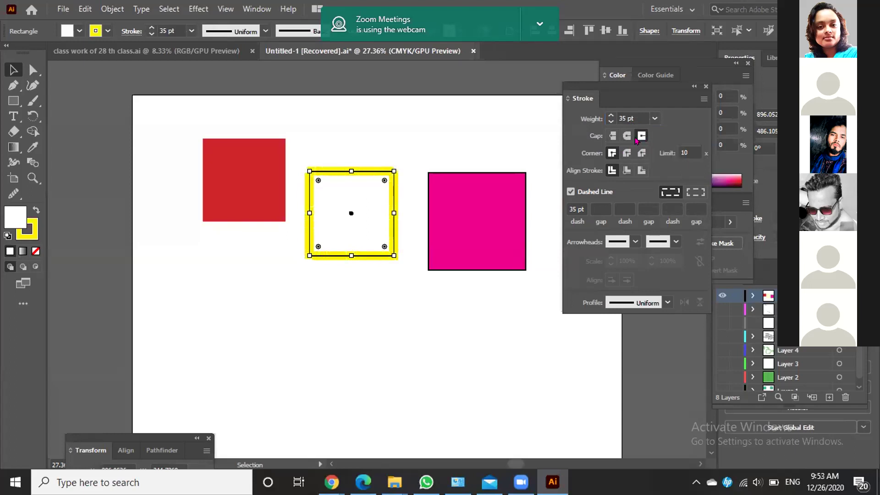
{"action": "left_click", "coordinate": [614, 136]}
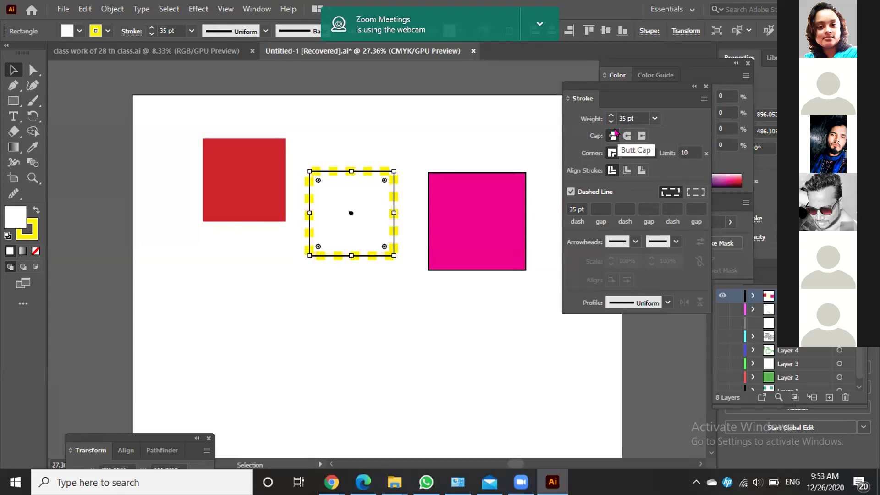
{"action": "left_click", "coordinate": [627, 135]}
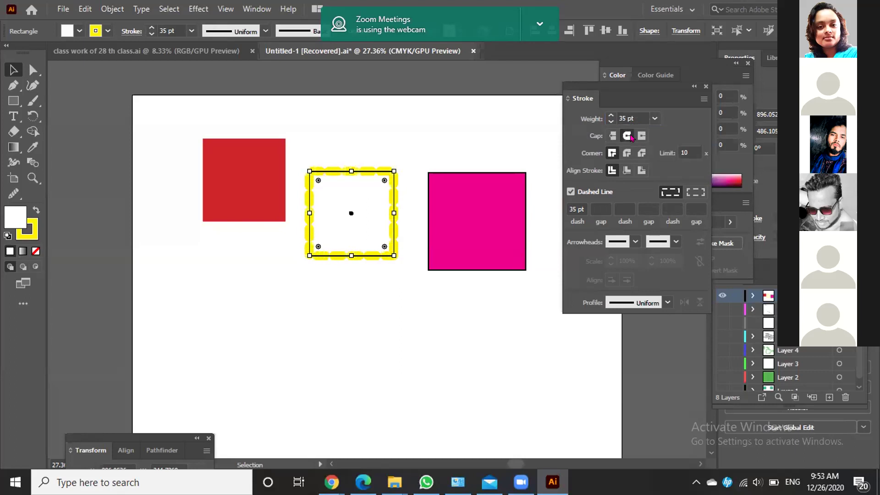
Cycle through the projecting, round and butt caps on the middle square's dashed yellow stroke, ending with the butt cap.
{"action": "left_click", "coordinate": [642, 136]}
{"action": "left_click", "coordinate": [627, 136]}
{"action": "left_click", "coordinate": [612, 137]}
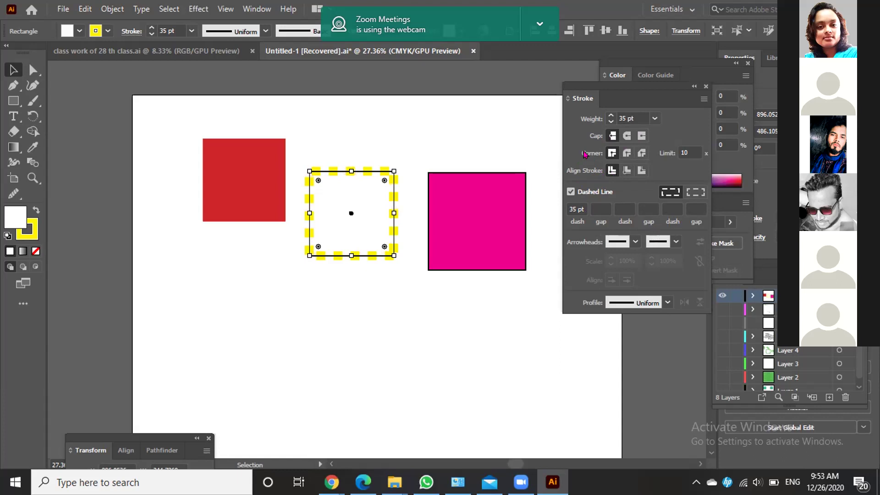
{"action": "left_click", "coordinate": [636, 138]}
{"action": "left_click", "coordinate": [624, 138]}
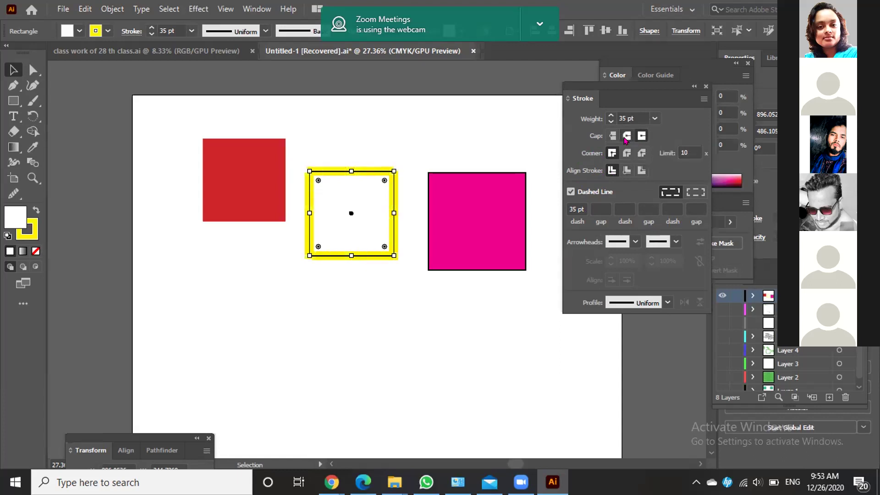
{"action": "left_click", "coordinate": [613, 136]}
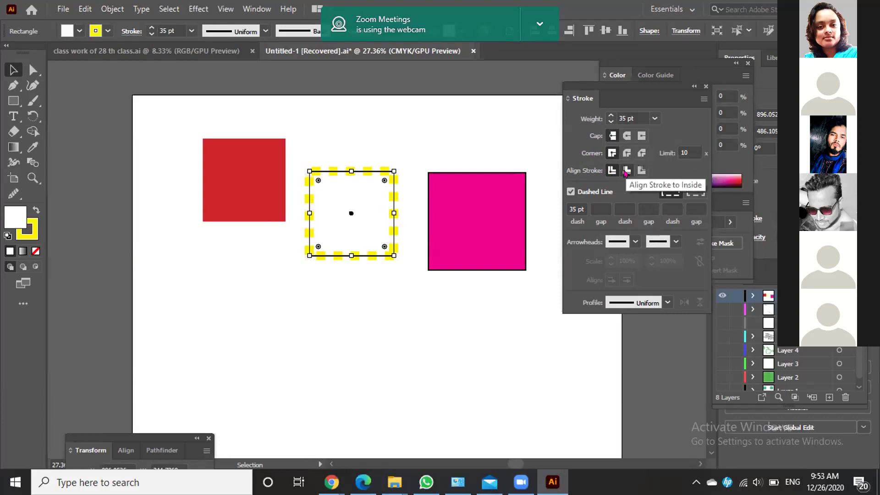
Compare inside and outside alignment for the middle square's dashed stroke, ending with it aligned to the center.
{"action": "left_click", "coordinate": [627, 171]}
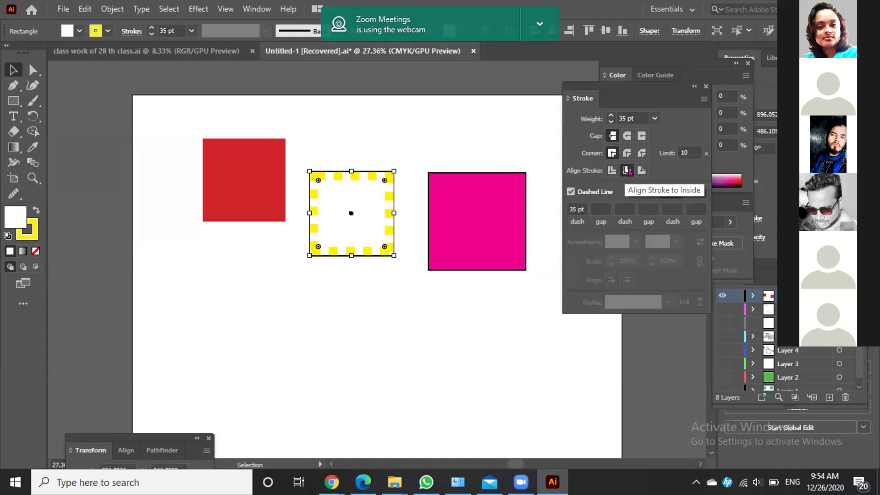
{"action": "left_click", "coordinate": [638, 171]}
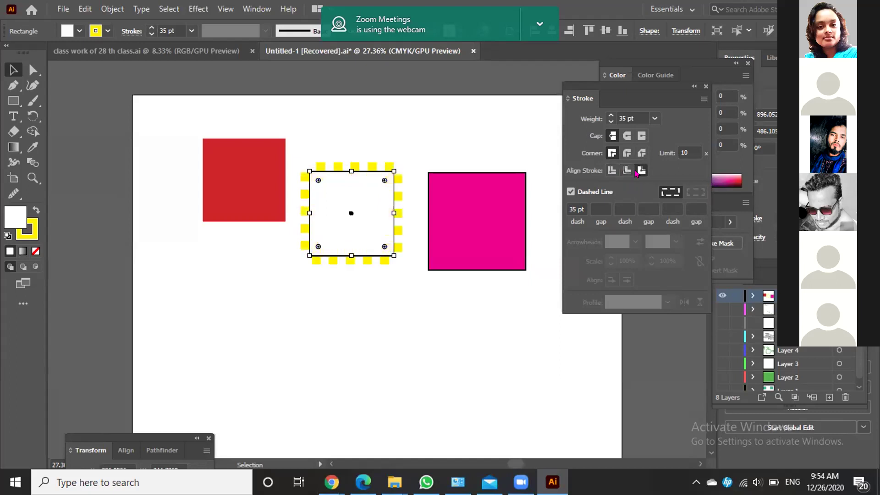
{"action": "left_click", "coordinate": [611, 171]}
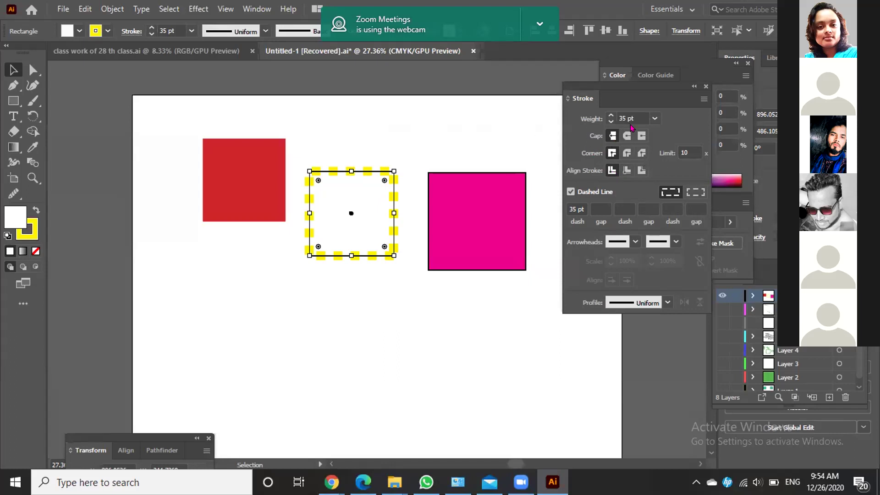
Set the middle square's stroke weight to 12 pt and deselect the square.
{"action": "left_click", "coordinate": [190, 31]}
{"action": "left_click", "coordinate": [216, 213]}
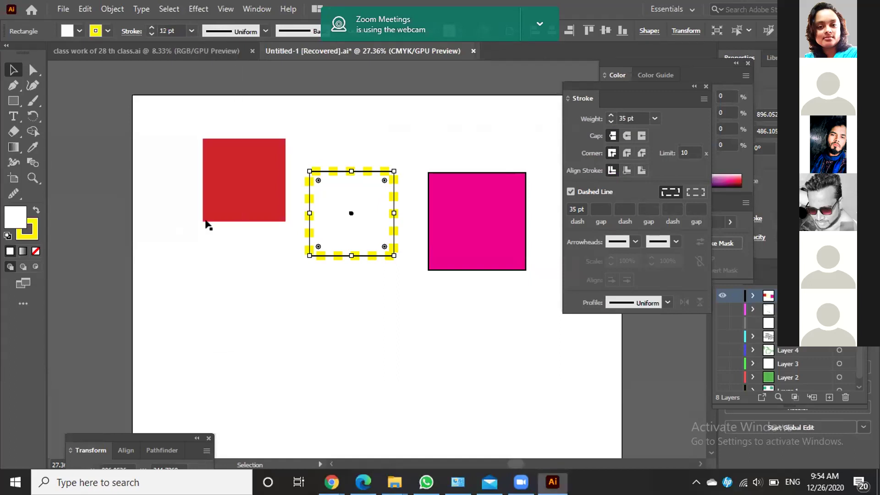
{"action": "left_click", "coordinate": [199, 254]}
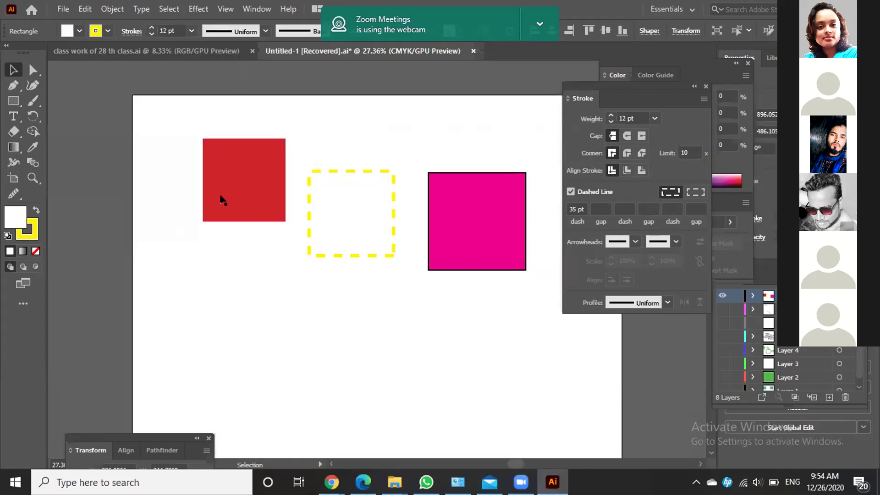
{"action": "left_click", "coordinate": [191, 32]}
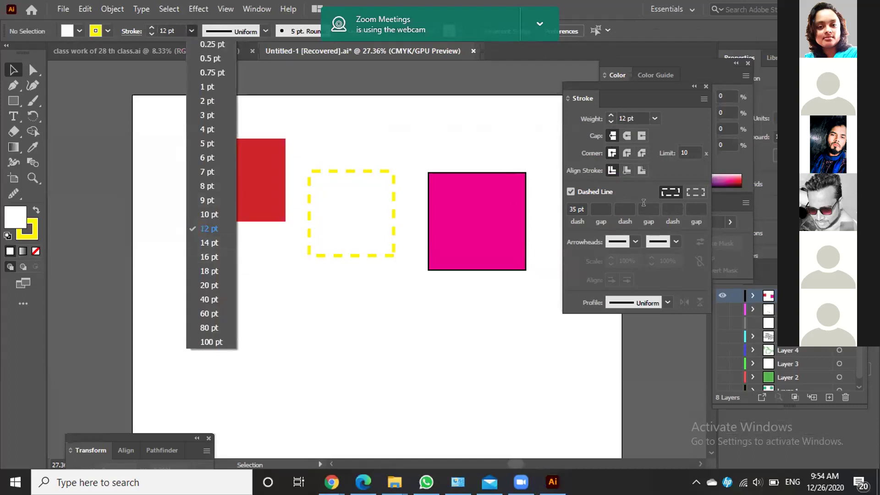
{"action": "left_click", "coordinate": [622, 173]}
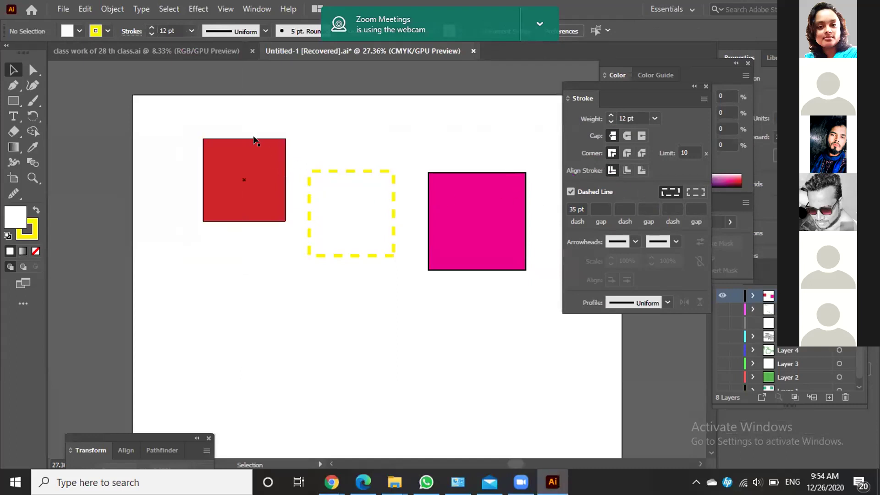
Select only the middle square, align its dashed stroke to the inside and raise the stroke weight to 21 pt.
{"action": "left_click_drag", "start_coordinate": [300, 158], "coordinate": [434, 277]}
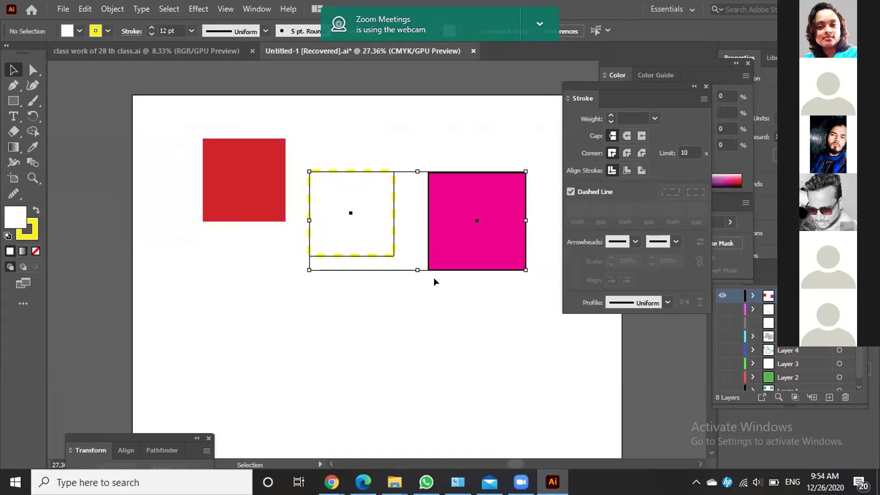
{"action": "left_click_drag", "start_coordinate": [301, 159], "coordinate": [404, 277]}
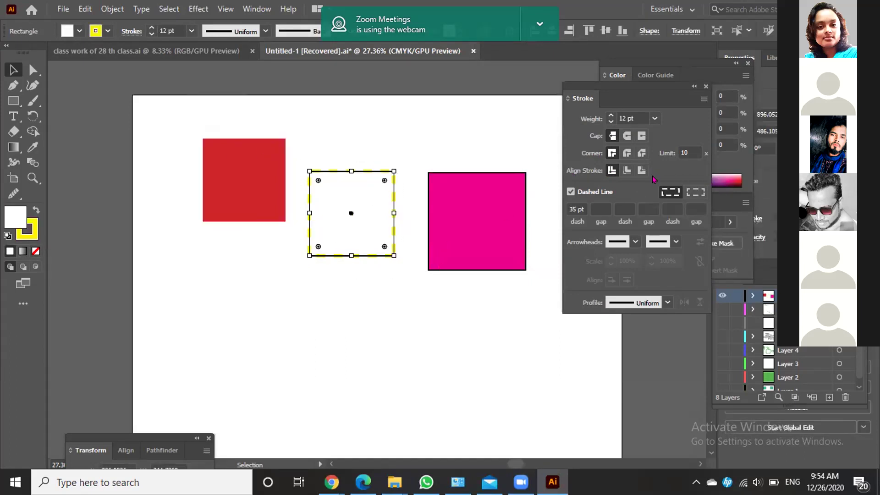
{"action": "left_click", "coordinate": [627, 171]}
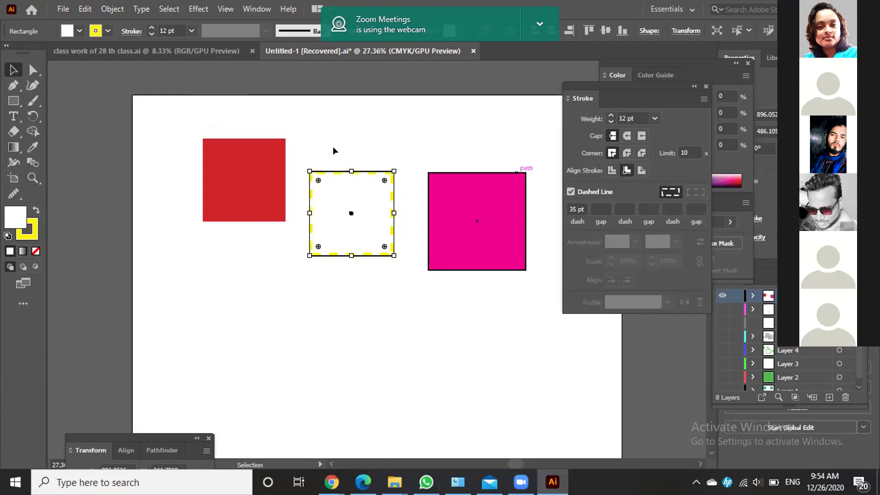
{"action": "left_click", "coordinate": [191, 31]}
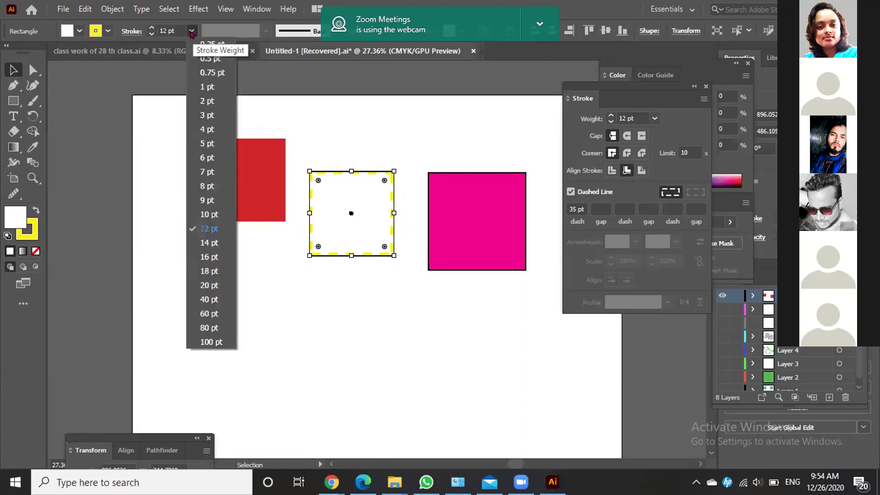
{"action": "left_click", "coordinate": [149, 28]}
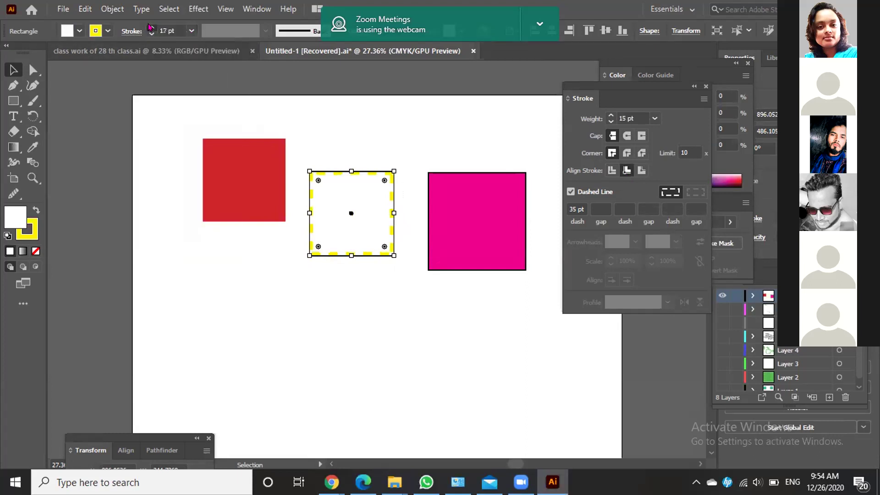
{"action": "left_click", "coordinate": [150, 27]}
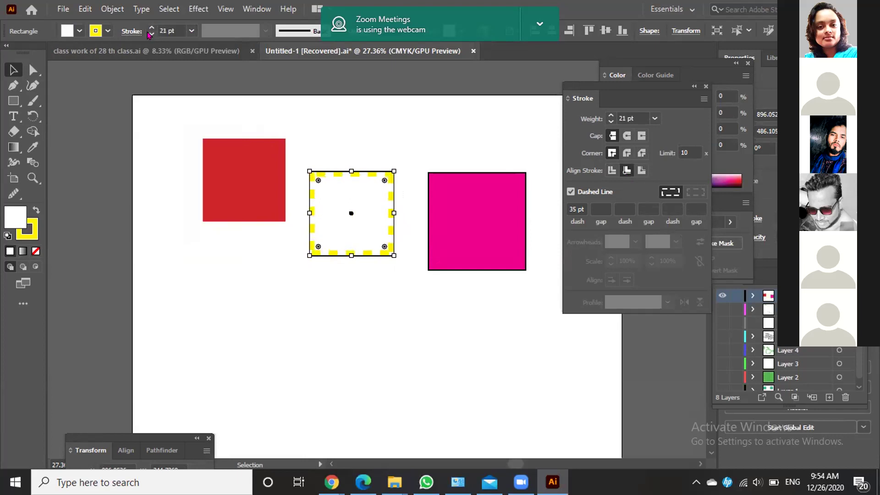
Align the middle square's dashed stroke to the outside and raise its weight to 25 pt.
{"action": "left_click", "coordinate": [642, 171]}
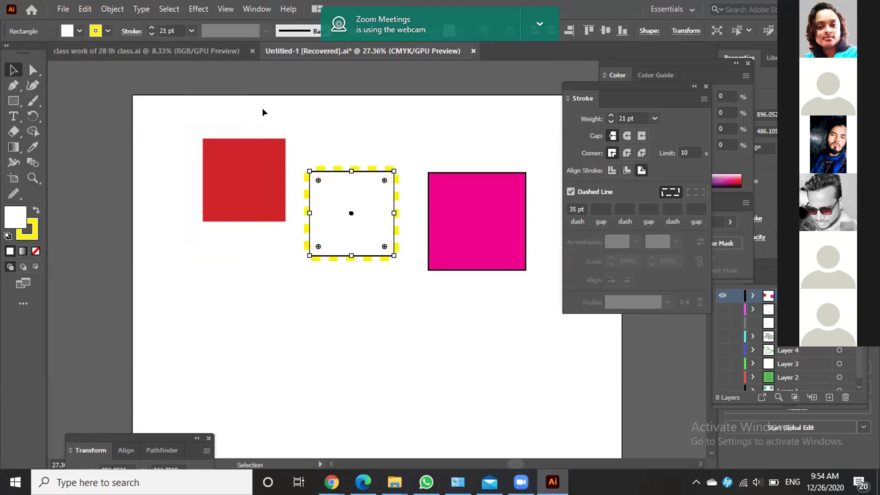
{"action": "left_click", "coordinate": [151, 27]}
{"action": "left_click", "coordinate": [152, 27]}
{"action": "left_click", "coordinate": [151, 27]}
{"action": "left_click", "coordinate": [151, 27]}
Set the first two gaps and the second and third dashes of the middle square's stroke to 0 pt and deselect it.
{"action": "left_click", "coordinate": [610, 211]}
{"action": "left_click", "coordinate": [644, 205]}
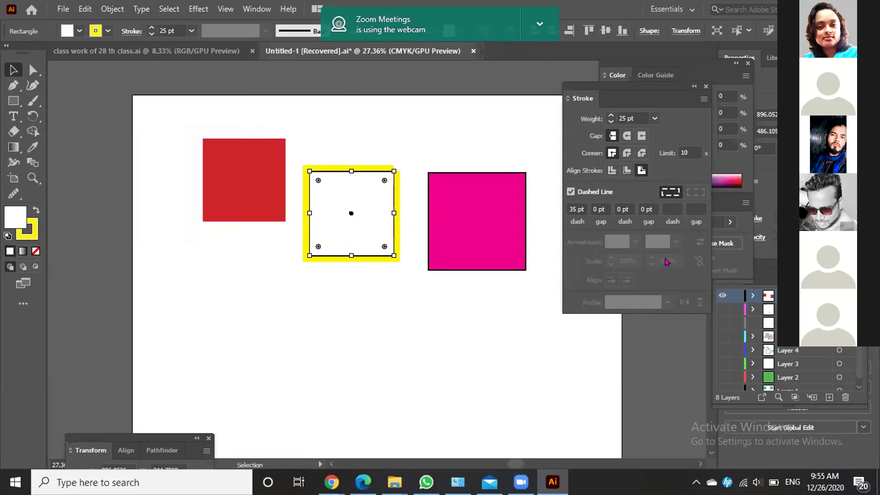
{"action": "left_click", "coordinate": [178, 275]}
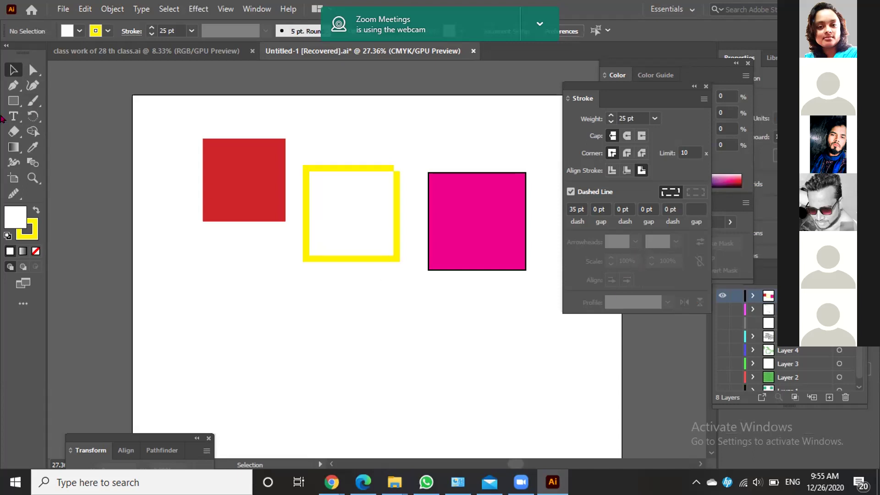
Draw a horizontal straight line below the squares with the Line Segment tool.
{"action": "left_click", "coordinate": [14, 148]}
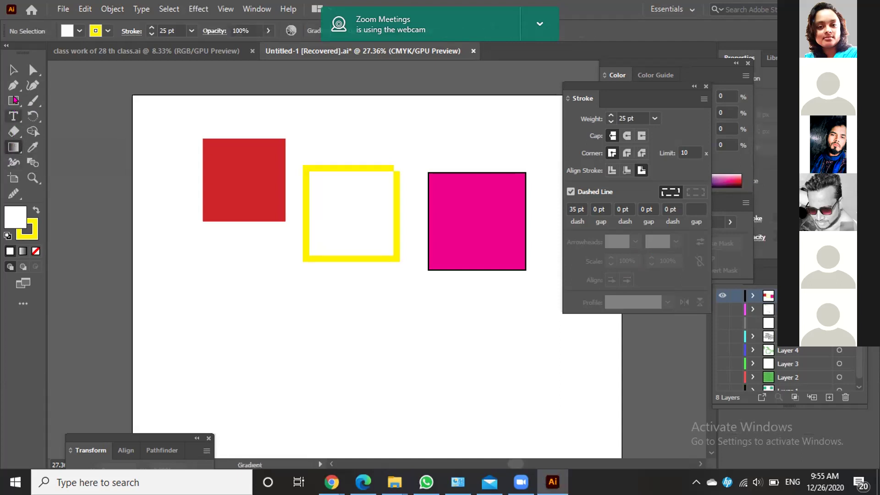
{"action": "left_click_drag", "start_coordinate": [13, 100], "coordinate": [70, 164]}
{"action": "left_click_drag", "start_coordinate": [208, 332], "coordinate": [345, 331]}
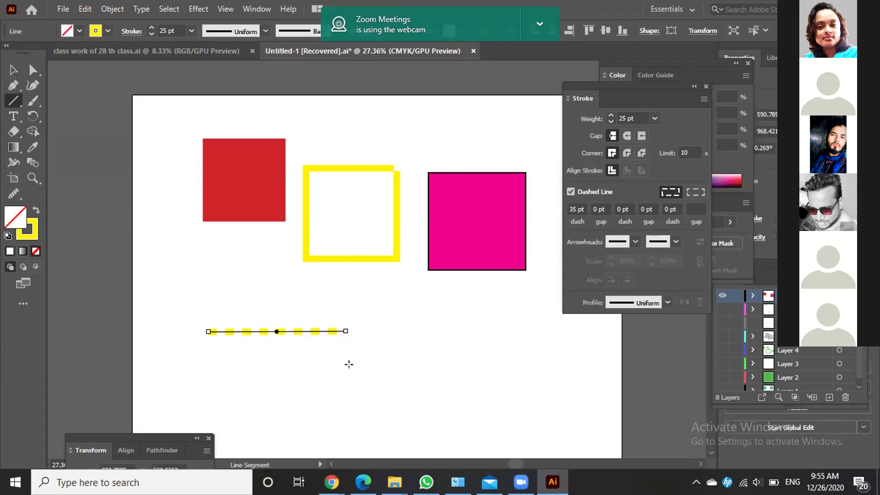
Make the line a solid stroke with projecting caps and extend its right end to about double the length.
{"action": "left_click", "coordinate": [633, 243]}
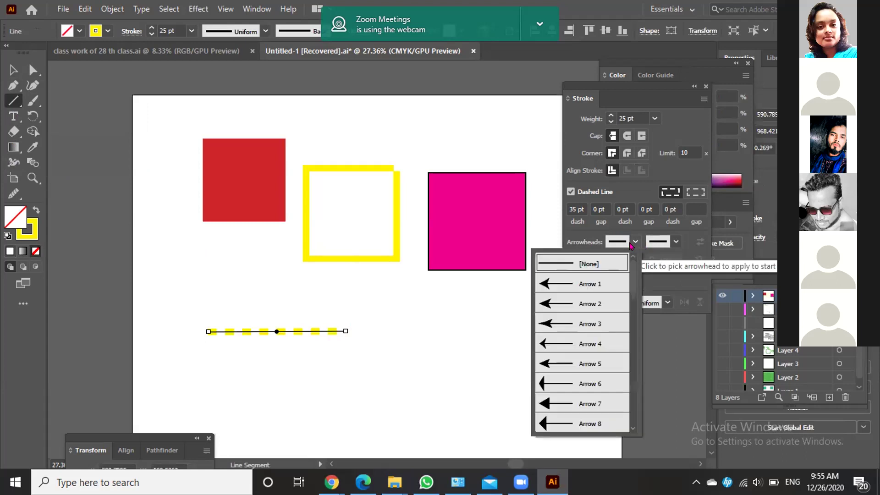
{"action": "left_click", "coordinate": [632, 242]}
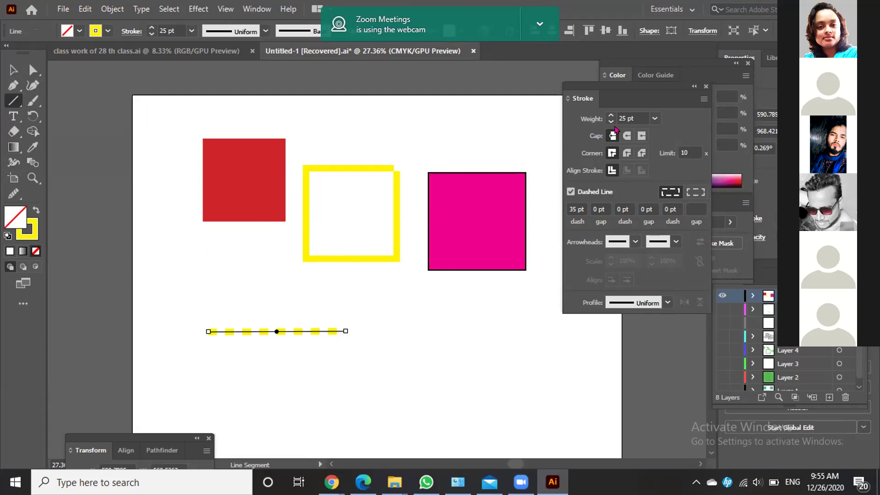
{"action": "left_click", "coordinate": [642, 136]}
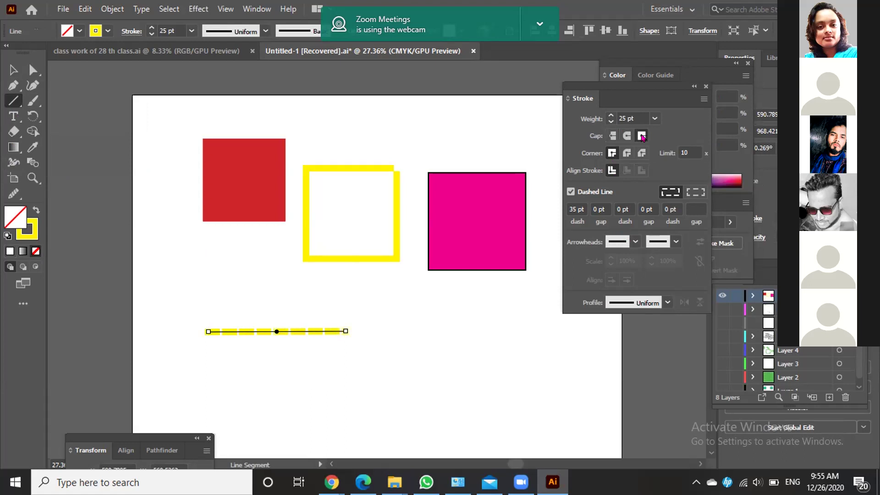
{"action": "left_click", "coordinate": [571, 191]}
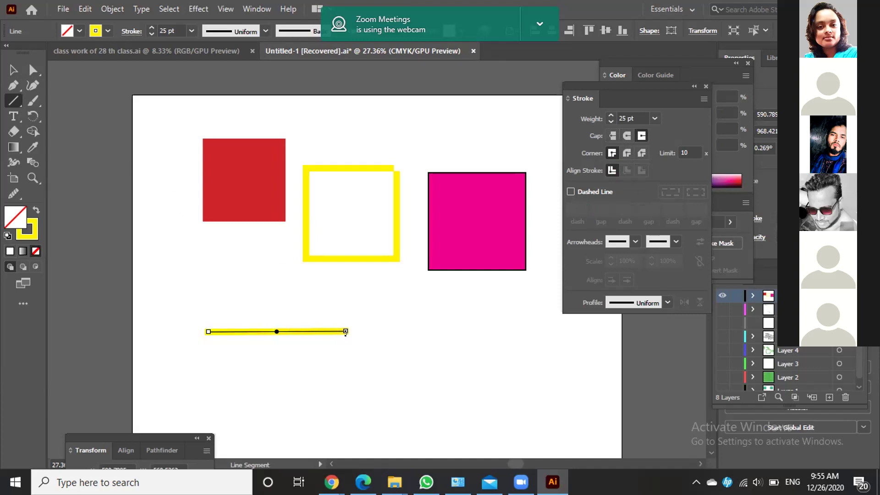
{"action": "left_click_drag", "start_coordinate": [342, 330], "coordinate": [481, 331]}
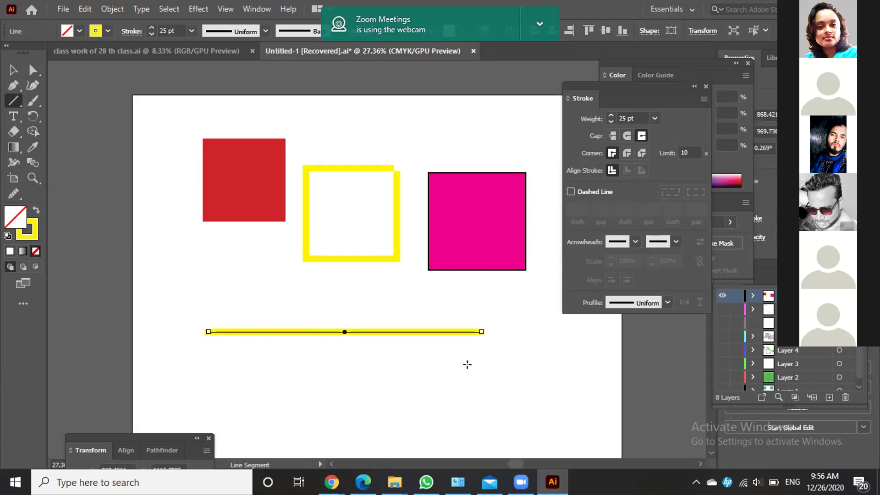
Set the line's stroke weight to 7 pt and its stroke color to black.
{"action": "left_click", "coordinate": [152, 35]}
{"action": "left_click", "coordinate": [152, 34]}
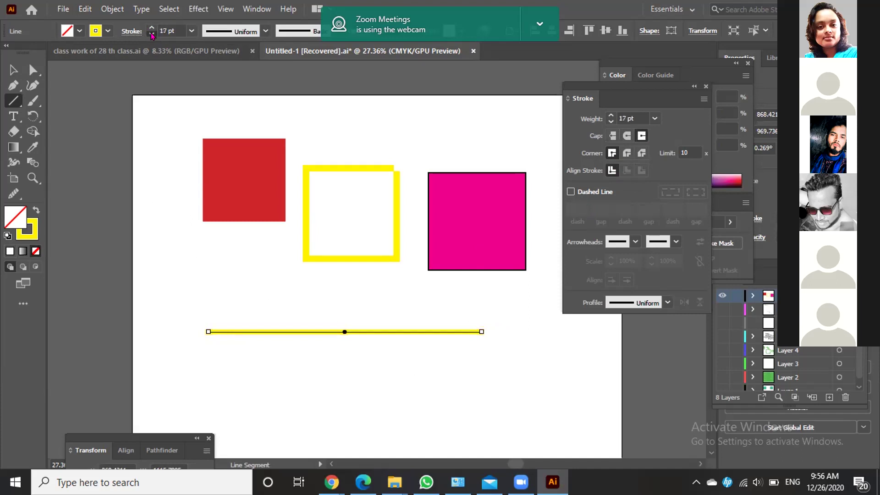
{"action": "left_click", "coordinate": [151, 34]}
{"action": "left_click", "coordinate": [192, 31]}
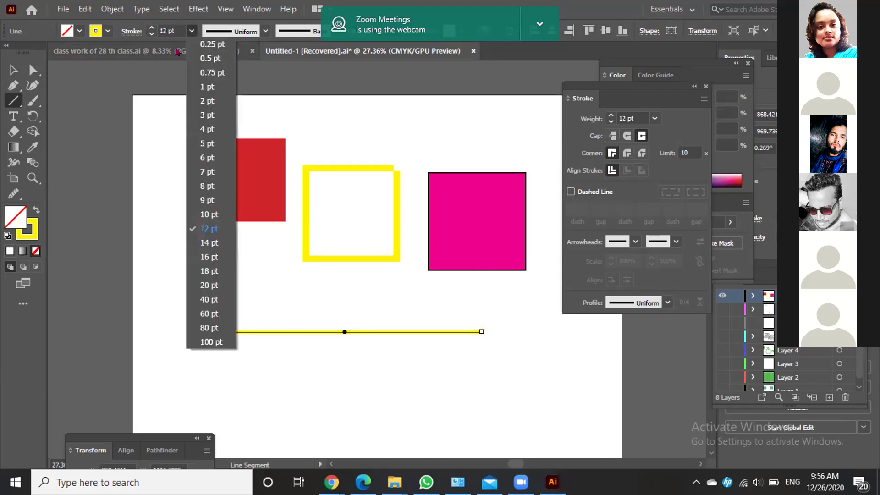
{"action": "left_click", "coordinate": [209, 101]}
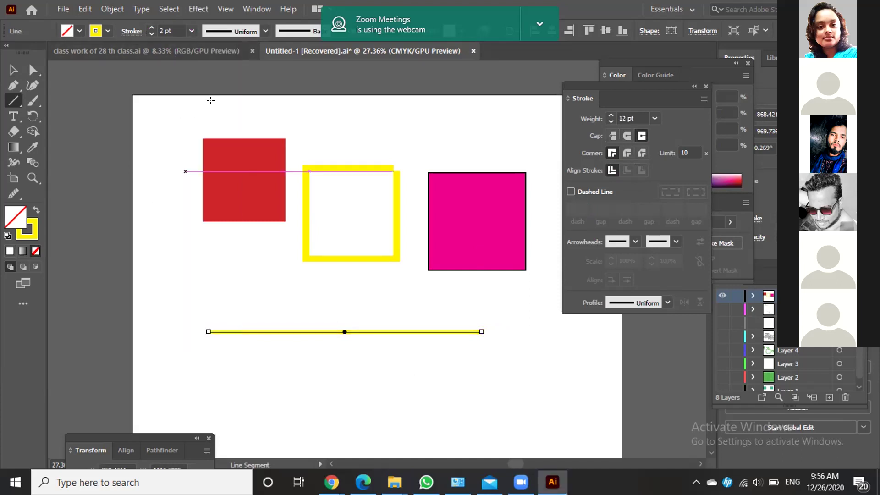
{"action": "left_click", "coordinate": [191, 30]}
{"action": "left_click", "coordinate": [212, 180]}
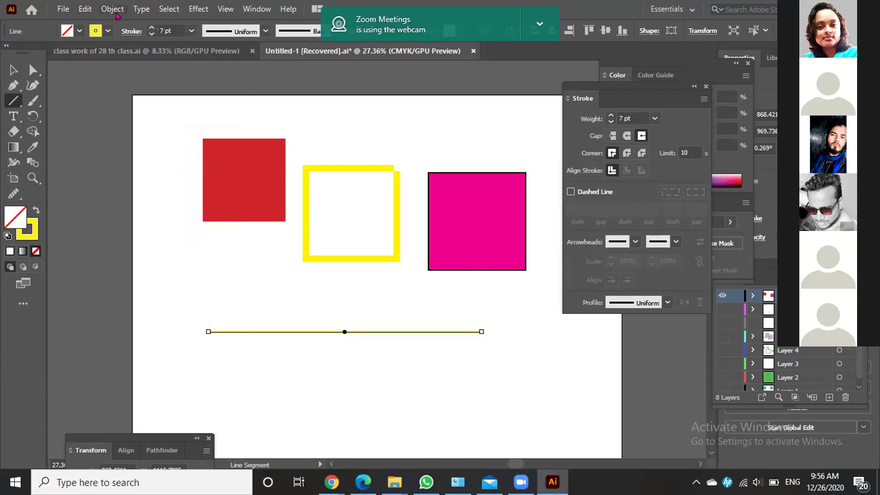
{"action": "left_click", "coordinate": [96, 30]}
{"action": "left_click", "coordinate": [35, 51]}
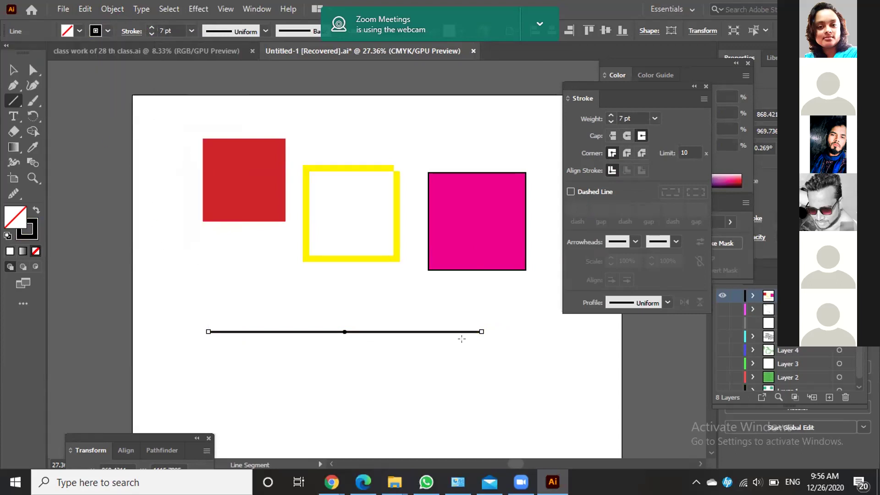
Add the Arrow 3 arrowhead to the end of the black line and extend its tip beyond the end of the path.
{"action": "left_click", "coordinate": [633, 243]}
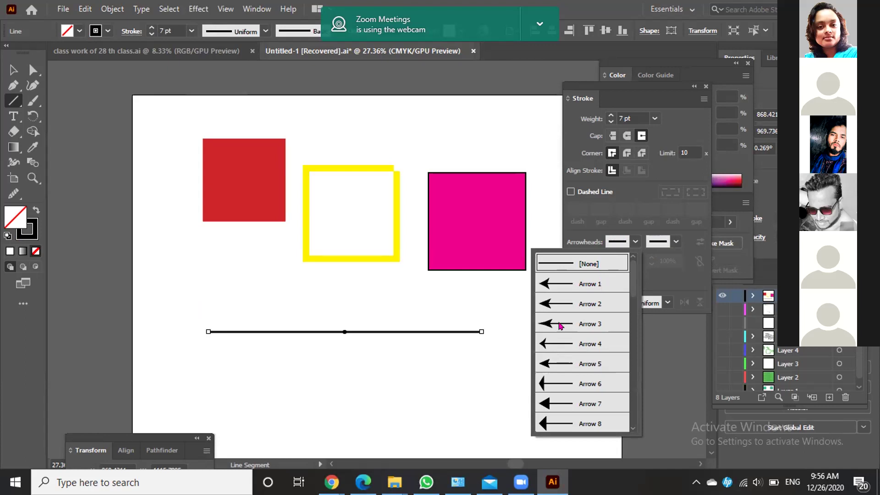
{"action": "left_click", "coordinate": [665, 242]}
{"action": "left_click", "coordinate": [665, 241]}
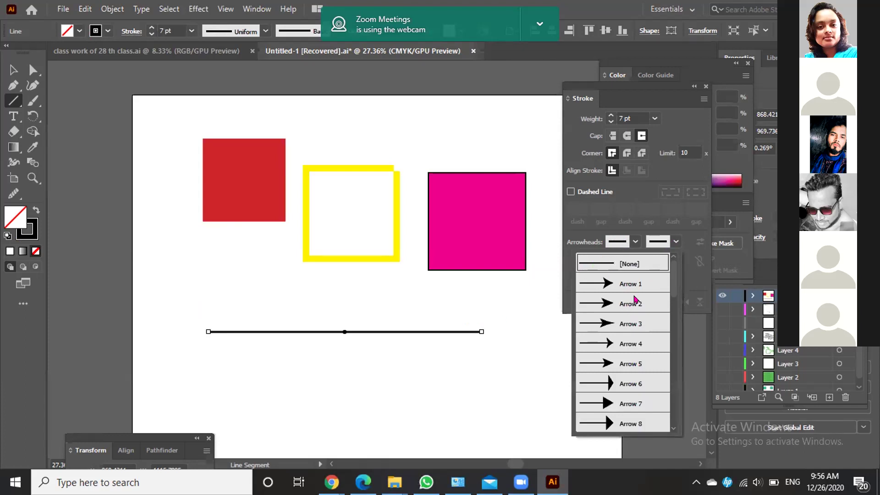
{"action": "left_click", "coordinate": [626, 326]}
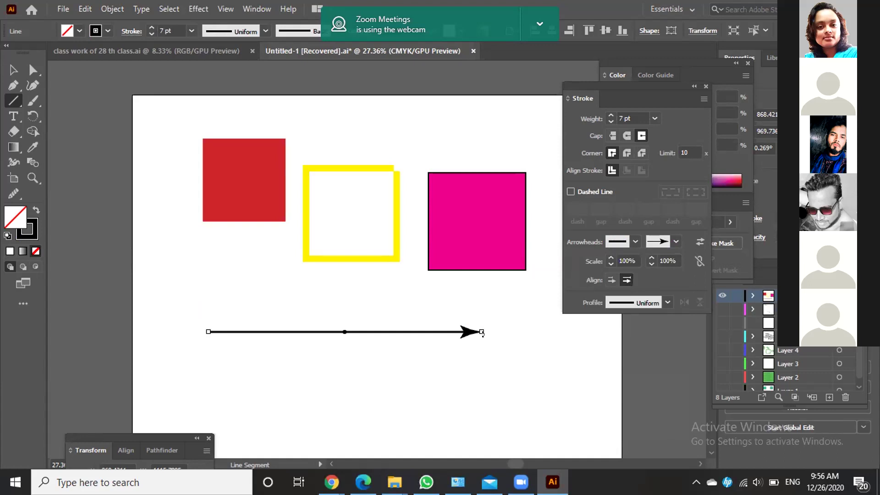
{"action": "left_click", "coordinate": [611, 280]}
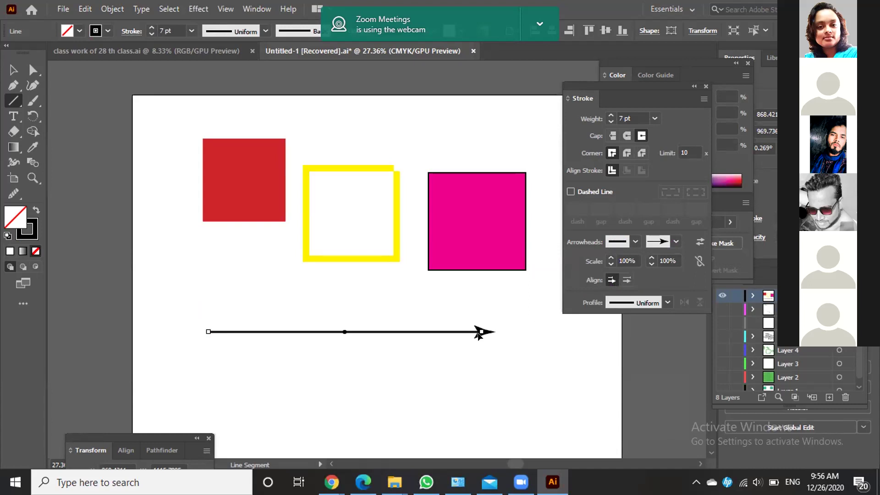
Keep the arrow tip extended beyond the end of the black line's path and add the Arrow 30 arrowhead to the line's start.
{"action": "left_click", "coordinate": [626, 280]}
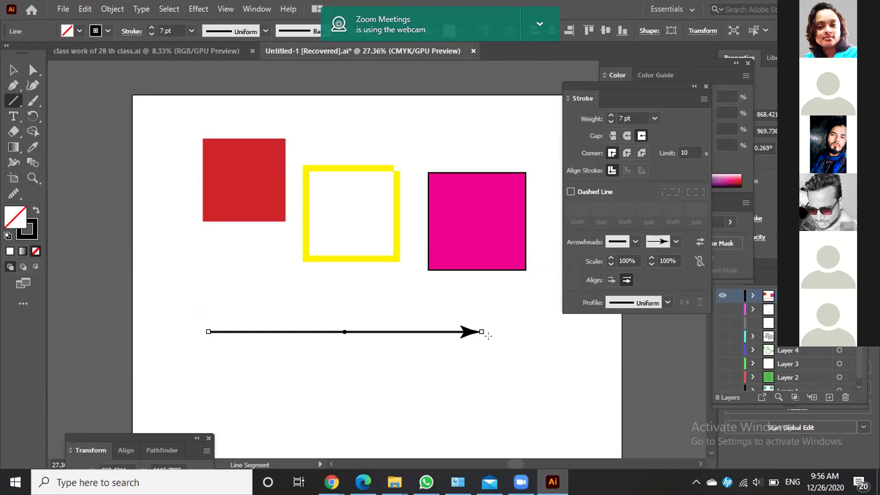
{"action": "left_click", "coordinate": [612, 281]}
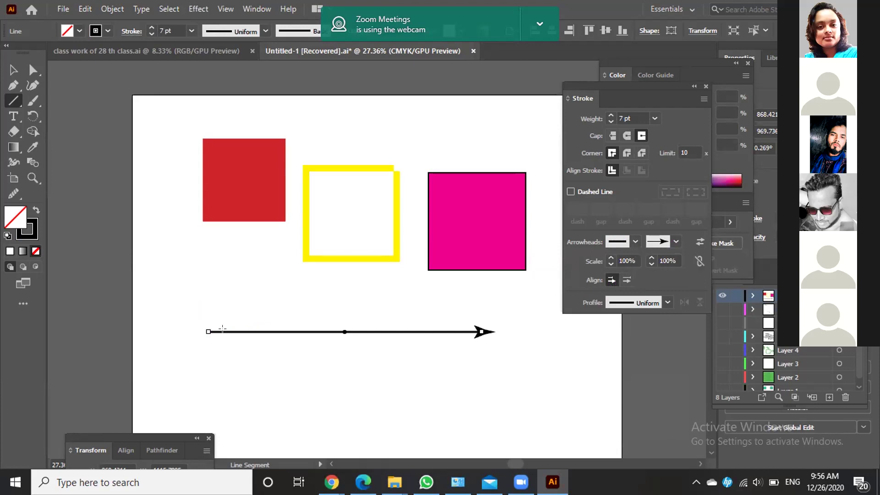
{"action": "left_click", "coordinate": [634, 243]}
{"action": "scroll", "coordinate": [569, 356], "scroll_direction": "down", "scroll_amount": 5}
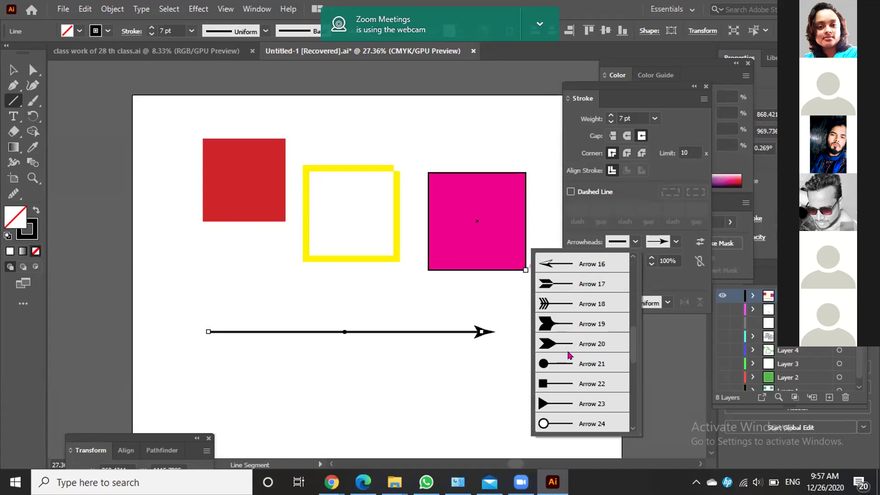
{"action": "scroll", "coordinate": [568, 356], "scroll_direction": "down", "scroll_amount": 3}
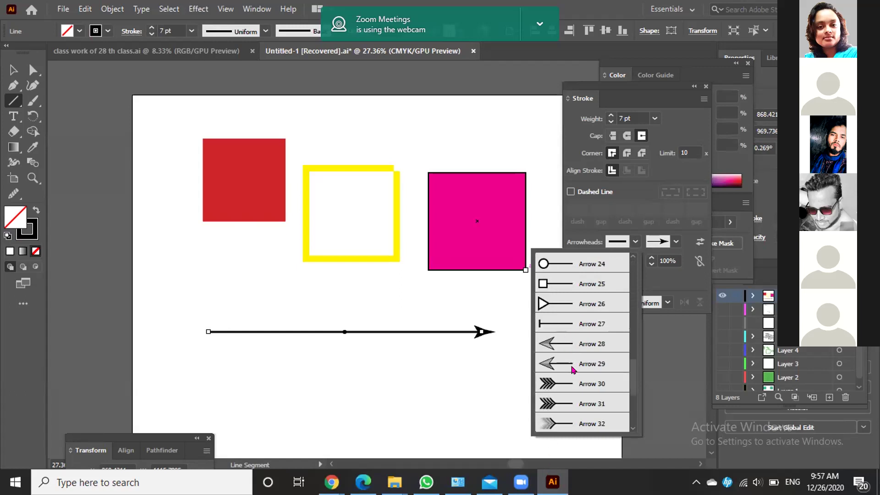
{"action": "left_click", "coordinate": [572, 382]}
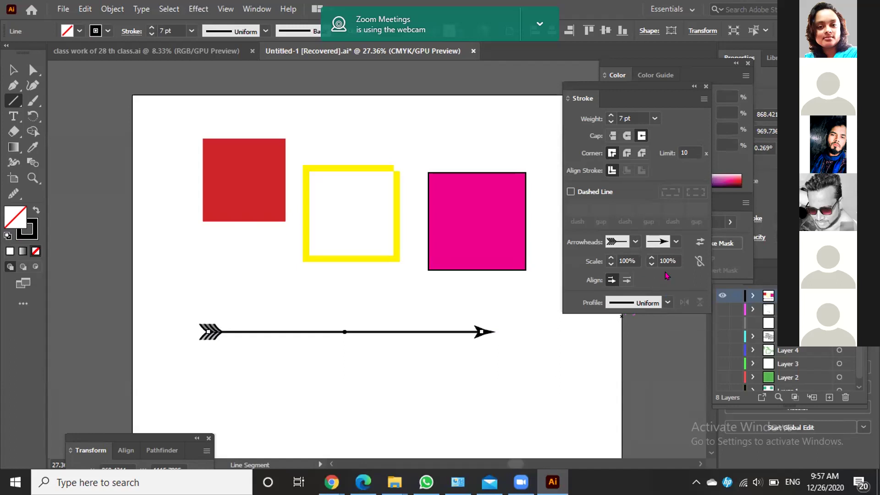
{"action": "left_click", "coordinate": [636, 241]}
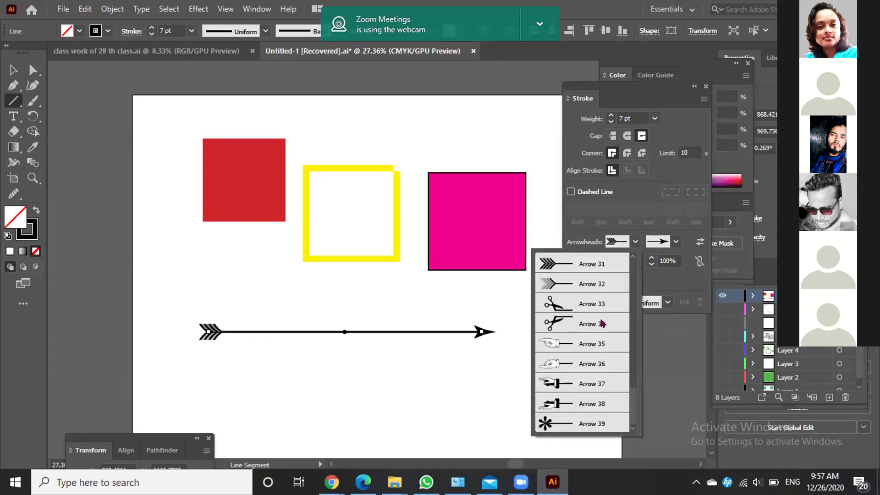
{"action": "left_click", "coordinate": [359, 410]}
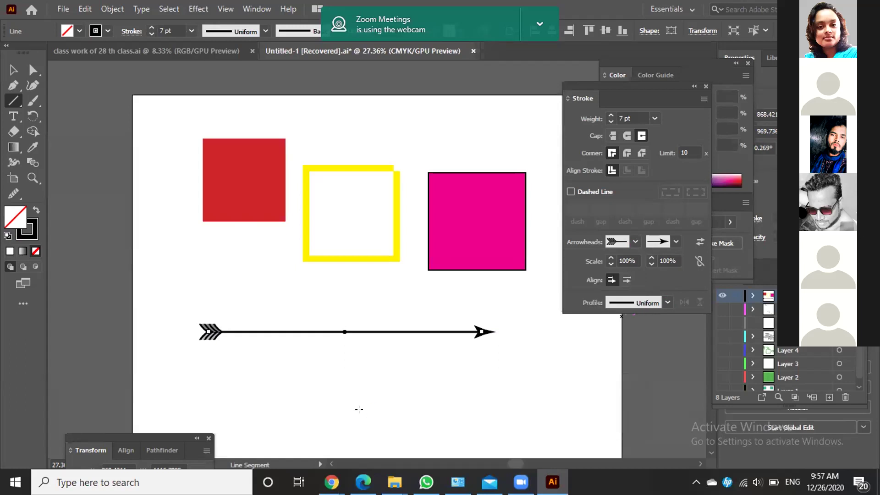
Draw a second horizontal line of similar length below the arrow and give its end the Arrow 37 pointing-hand arrowhead.
{"action": "left_click_drag", "start_coordinate": [204, 395], "coordinate": [485, 397]}
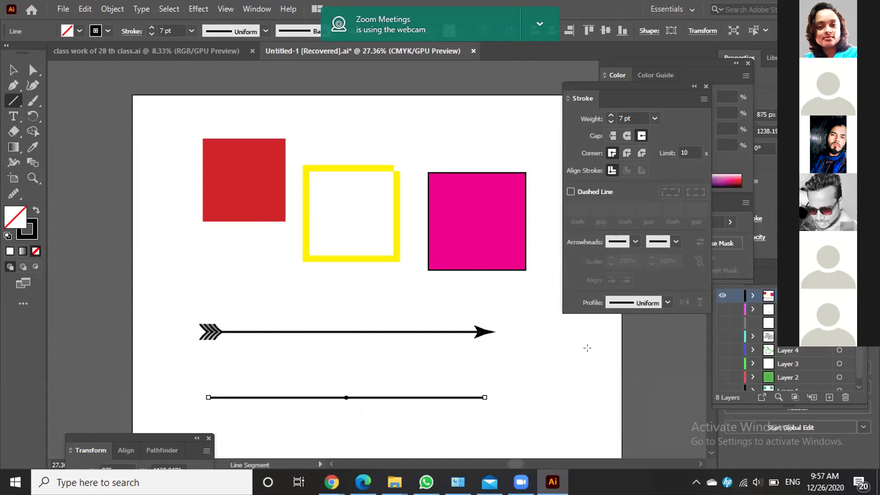
{"action": "left_click", "coordinate": [672, 244]}
{"action": "scroll", "coordinate": [640, 353], "scroll_direction": "down", "scroll_amount": 10}
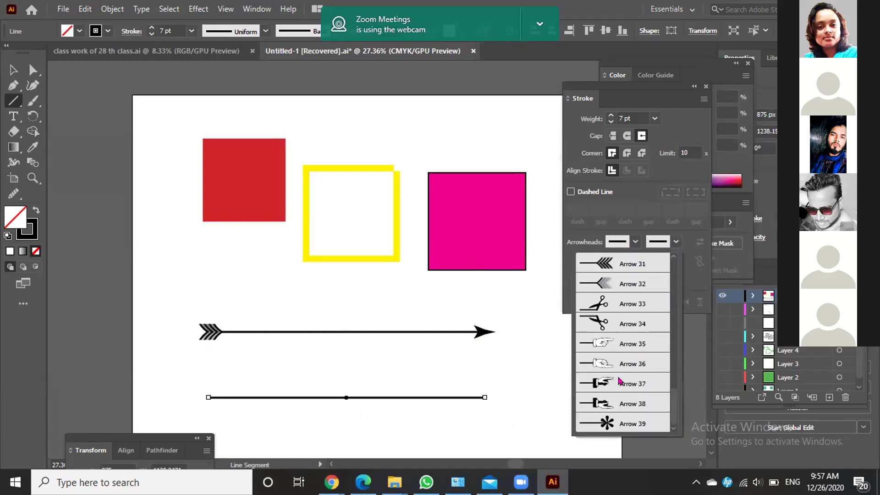
{"action": "left_click", "coordinate": [619, 381]}
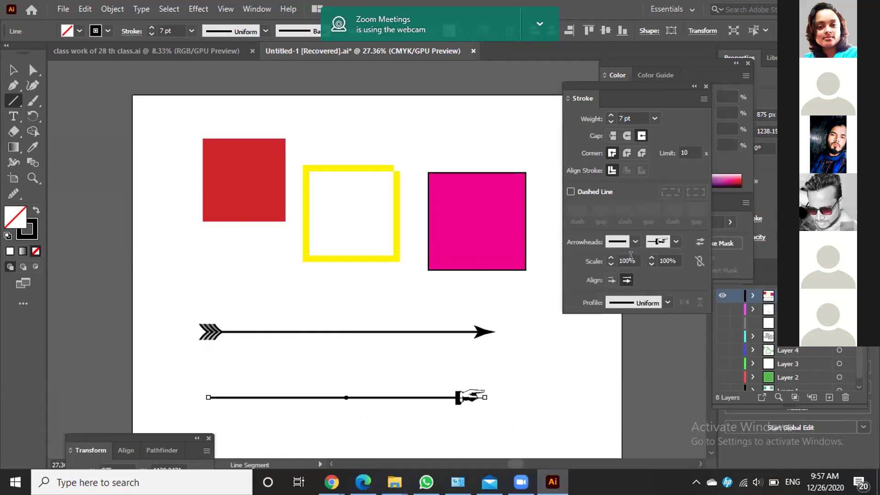
Extend the lower line's hand tip beyond the end of its path and add the Arrow 17 arrowhead to its start.
{"action": "left_click", "coordinate": [612, 281]}
{"action": "left_click", "coordinate": [636, 242]}
{"action": "scroll", "coordinate": [591, 351], "scroll_direction": "down", "scroll_amount": 5}
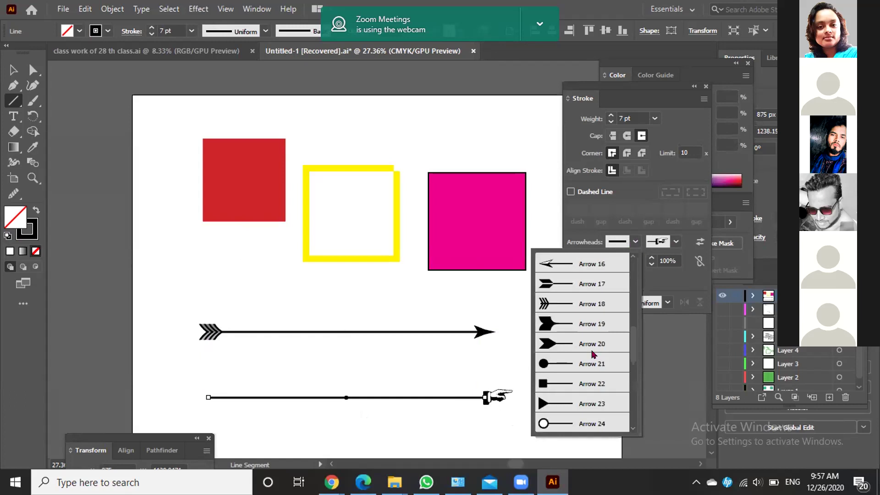
{"action": "left_click", "coordinate": [573, 288]}
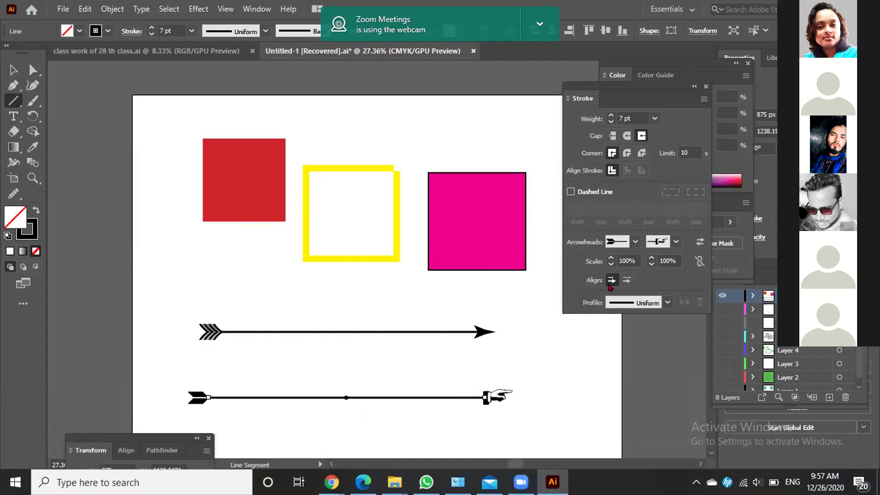
Try Width Profiles 1 and 3 on the lower line's stroke and settle on the tapering Width Profile 4.
{"action": "left_click", "coordinate": [667, 304]}
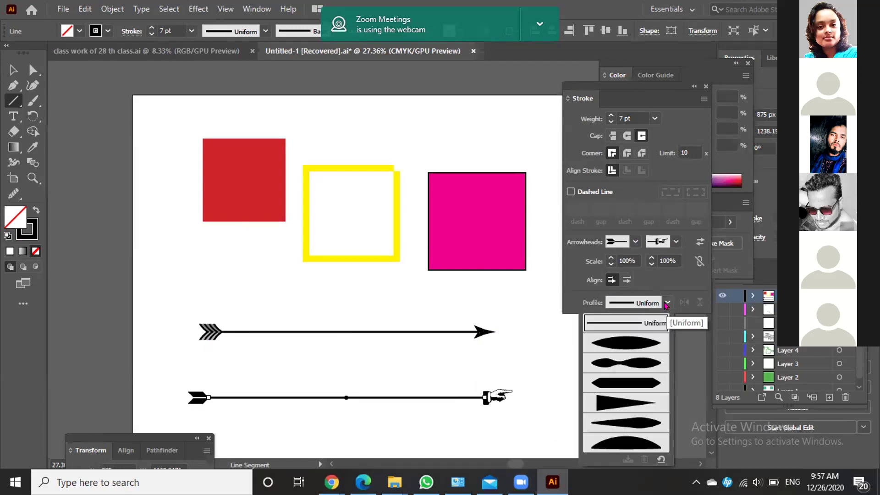
{"action": "left_click", "coordinate": [643, 341]}
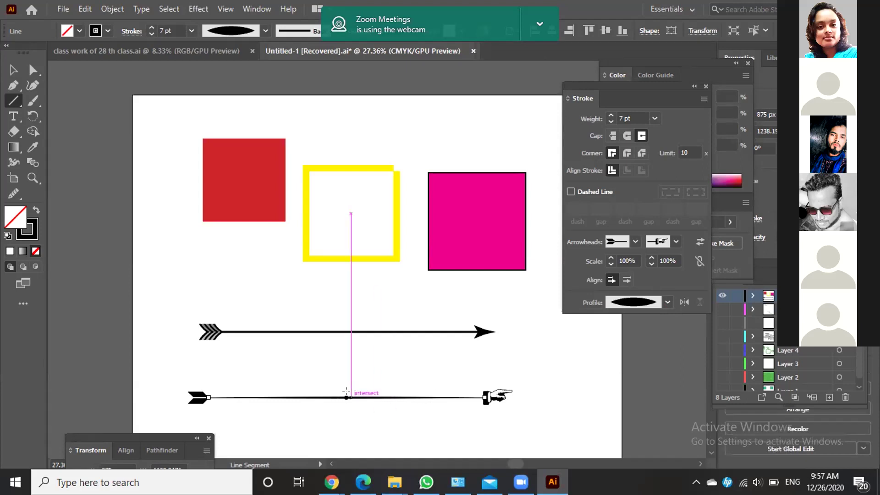
{"action": "left_click", "coordinate": [667, 303]}
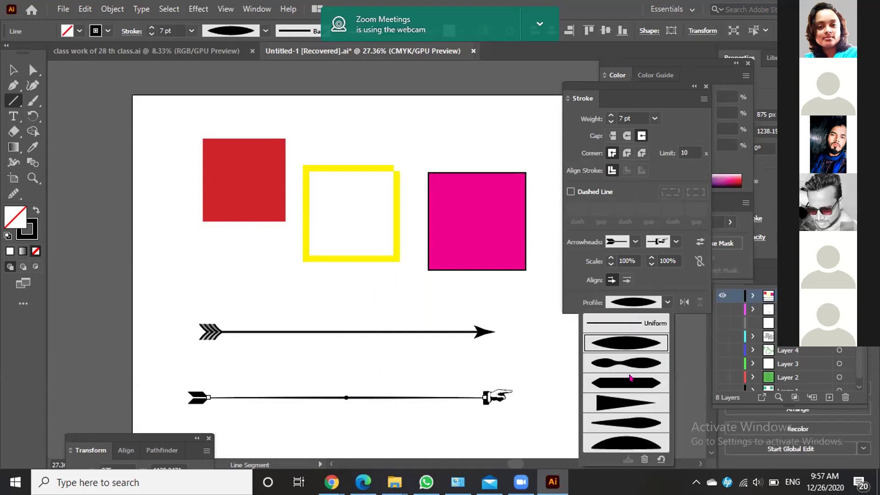
{"action": "left_click", "coordinate": [624, 386]}
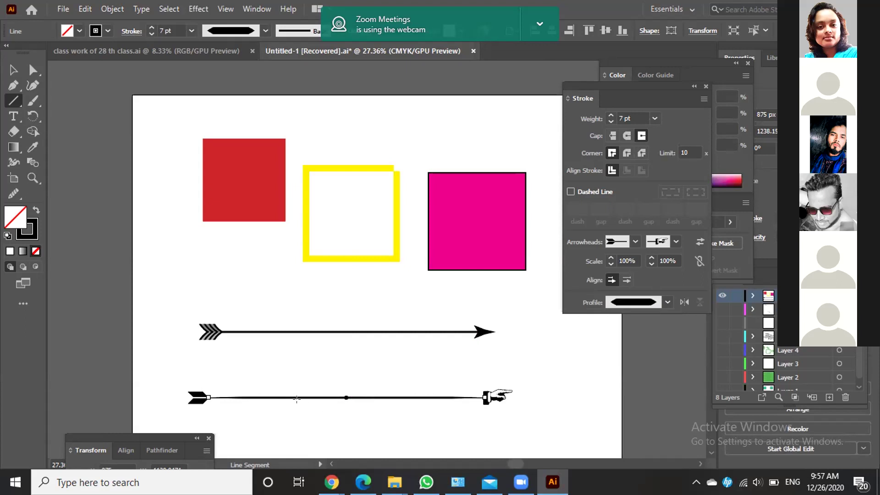
{"action": "left_click", "coordinate": [666, 303]}
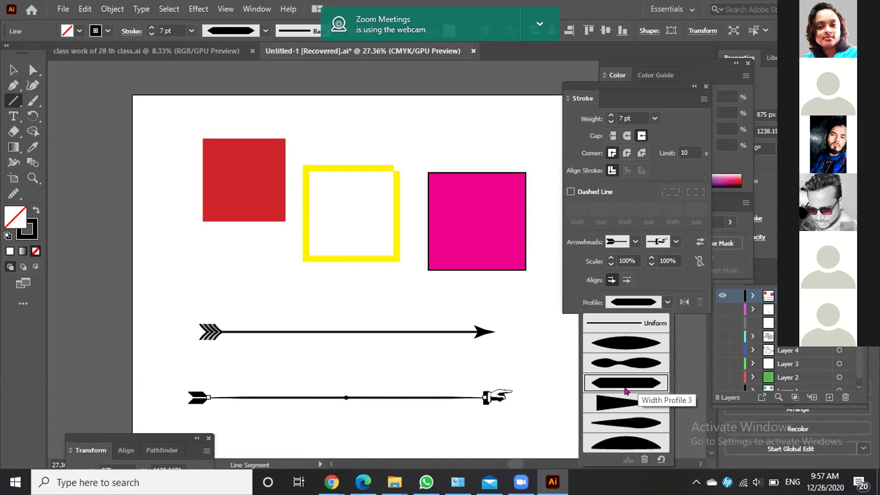
{"action": "left_click", "coordinate": [622, 406]}
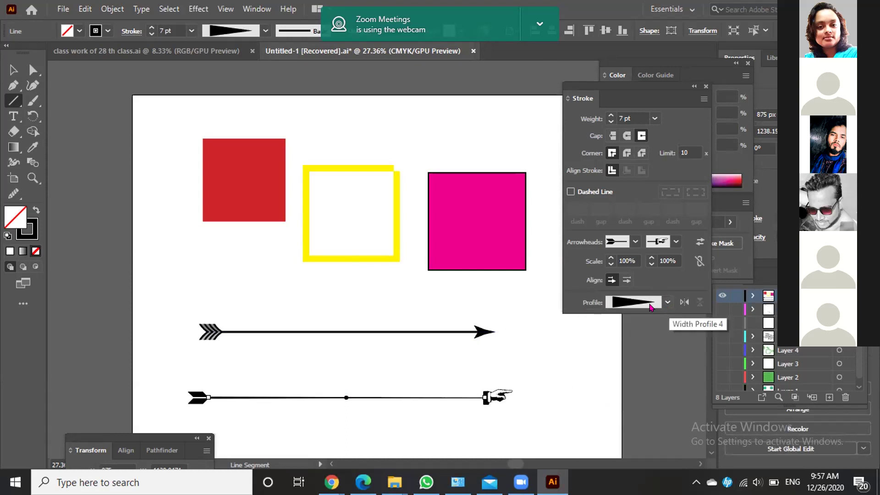
Draw a shorter horizontal line between the squares and the upper arrow with a 10 pt stroke and Width Profile 4.
{"action": "left_click_drag", "start_coordinate": [231, 287], "coordinate": [367, 286]}
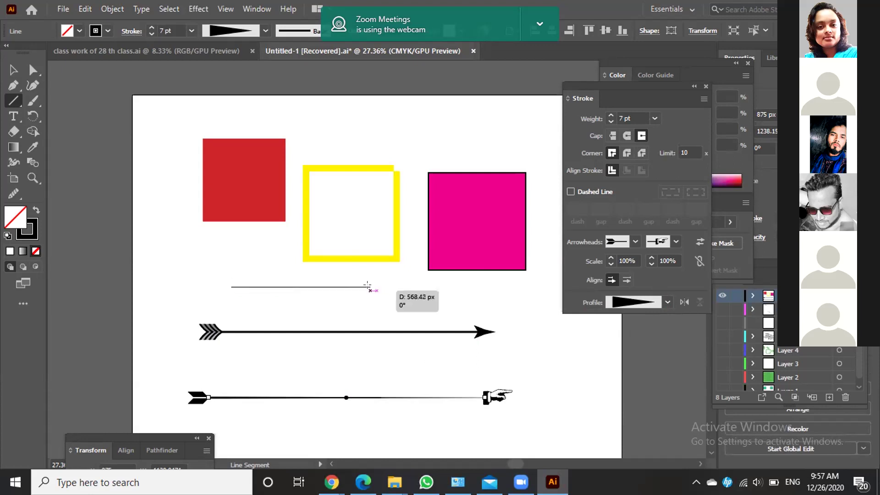
{"action": "left_click_drag", "start_coordinate": [367, 286], "coordinate": [429, 287]}
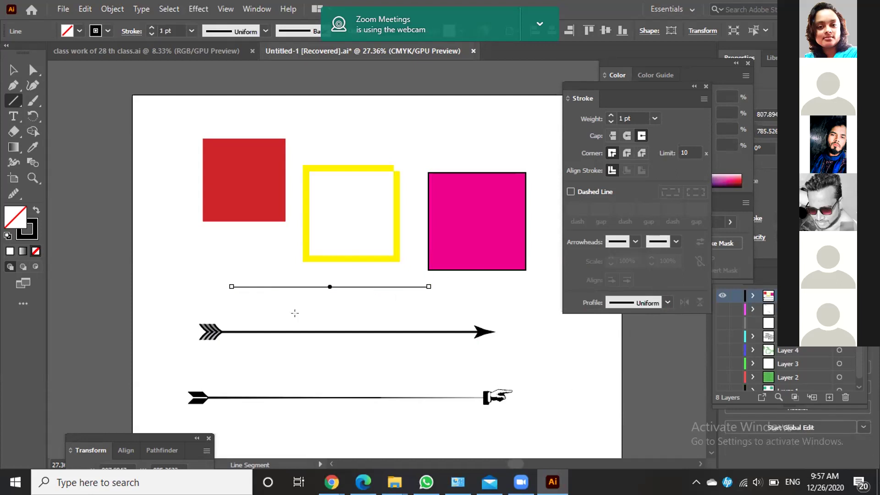
{"action": "left_click", "coordinate": [668, 302]}
{"action": "left_click", "coordinate": [625, 406]}
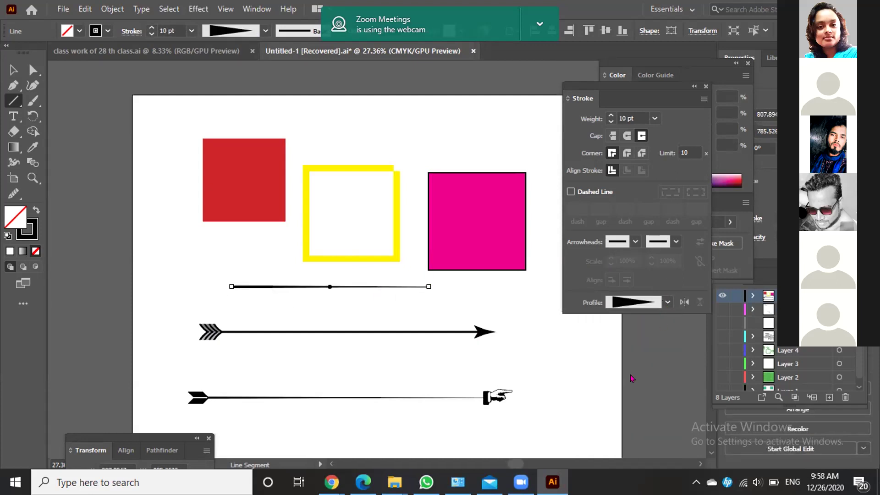
Try Width Profile 6 on the short 10 pt line and settle on Width Profile 2.
{"action": "left_click", "coordinate": [667, 302]}
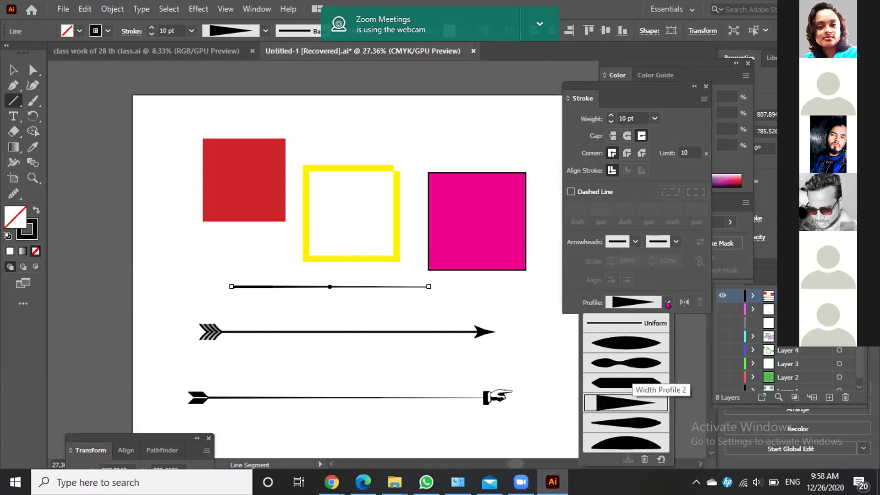
{"action": "left_click", "coordinate": [631, 373]}
{"action": "left_click", "coordinate": [667, 302]}
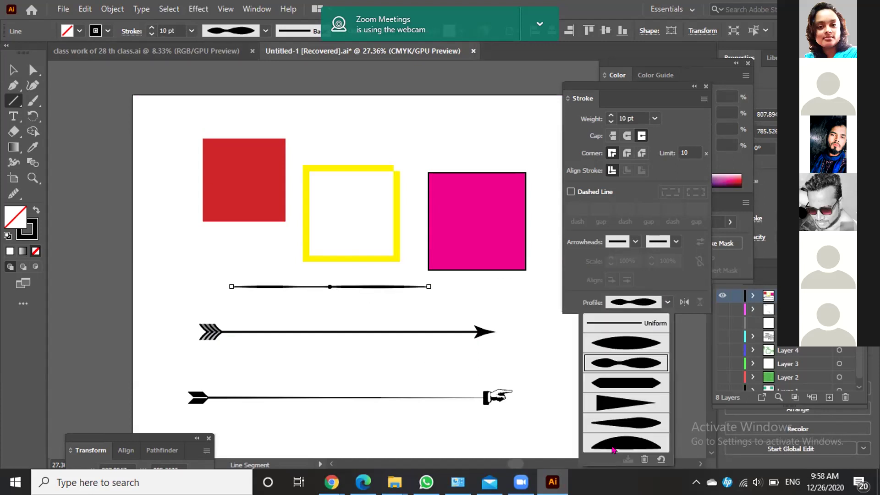
{"action": "left_click", "coordinate": [614, 450]}
{"action": "left_click", "coordinate": [667, 304]}
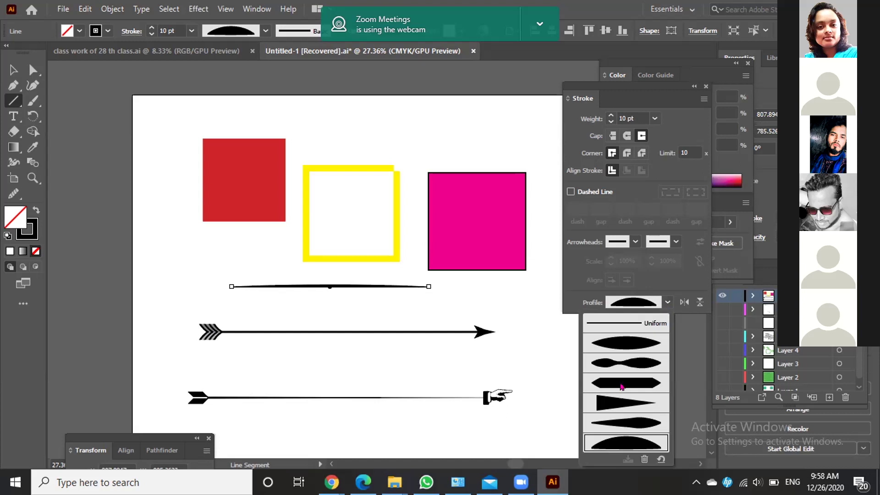
{"action": "left_click", "coordinate": [613, 362]}
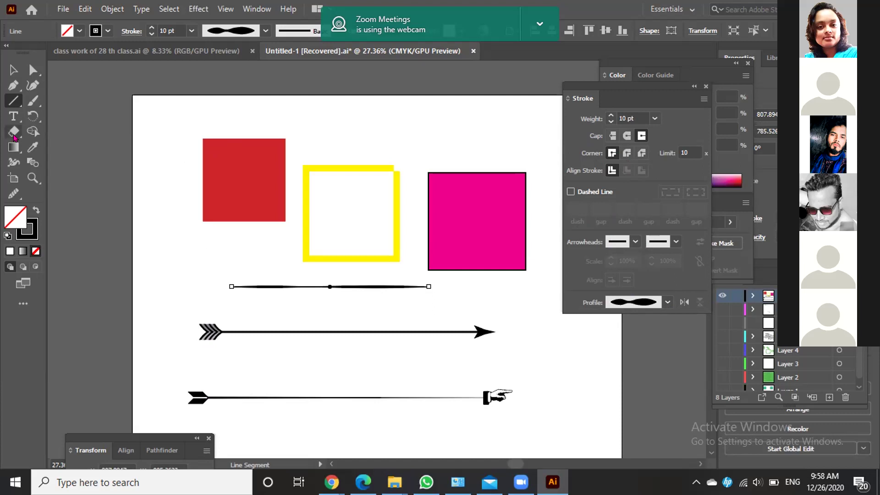
Collapse the Stroke panel and add a new layer above the artwork layer, briefly hiding the artwork layer and showing it again.
{"action": "scroll", "coordinate": [329, 298], "scroll_direction": "down", "scroll_amount": 1}
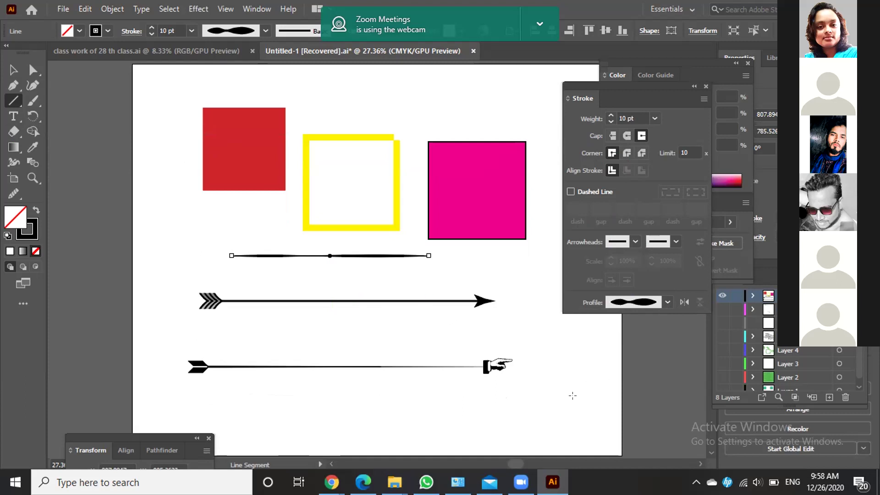
{"action": "left_click", "coordinate": [694, 87]}
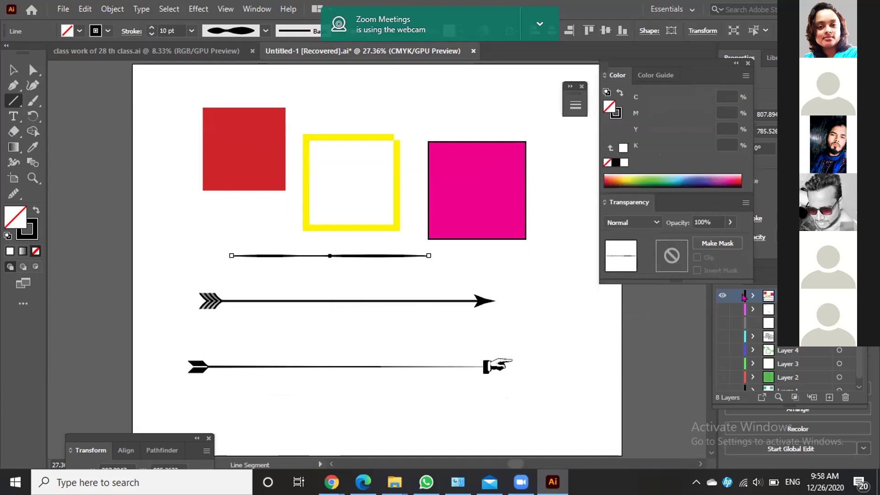
{"action": "left_click", "coordinate": [830, 398]}
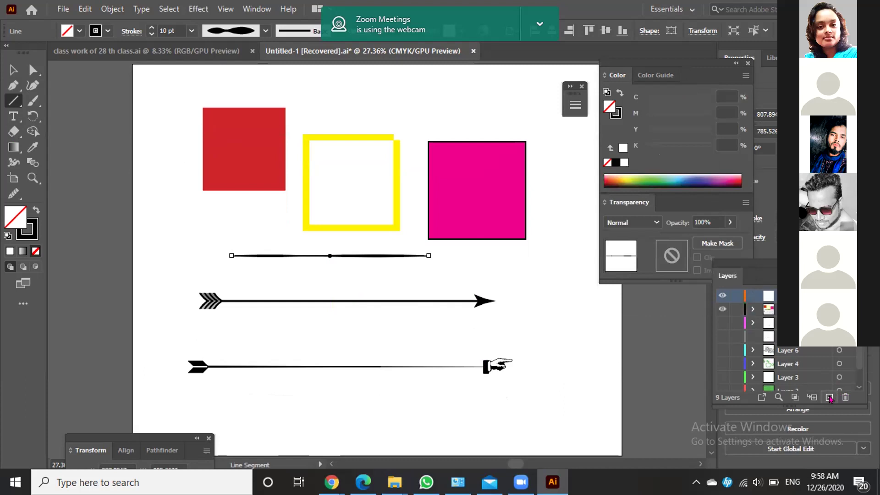
{"action": "left_click", "coordinate": [722, 309]}
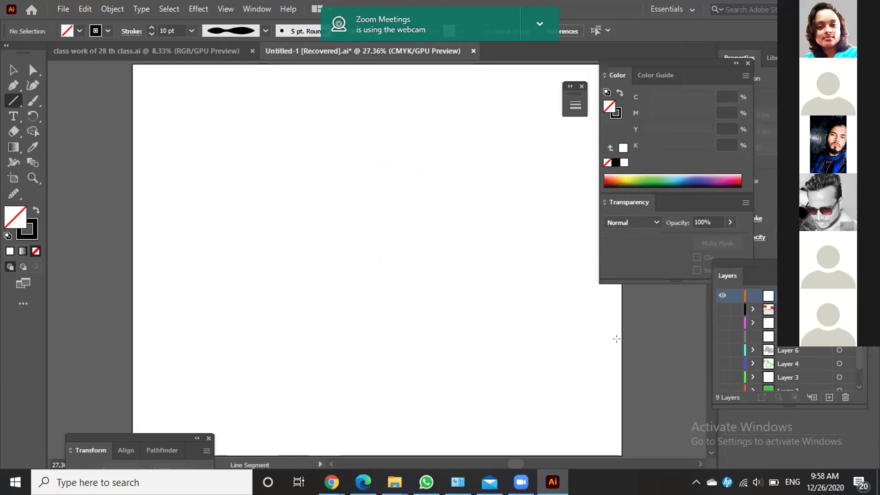
{"action": "left_click", "coordinate": [721, 309]}
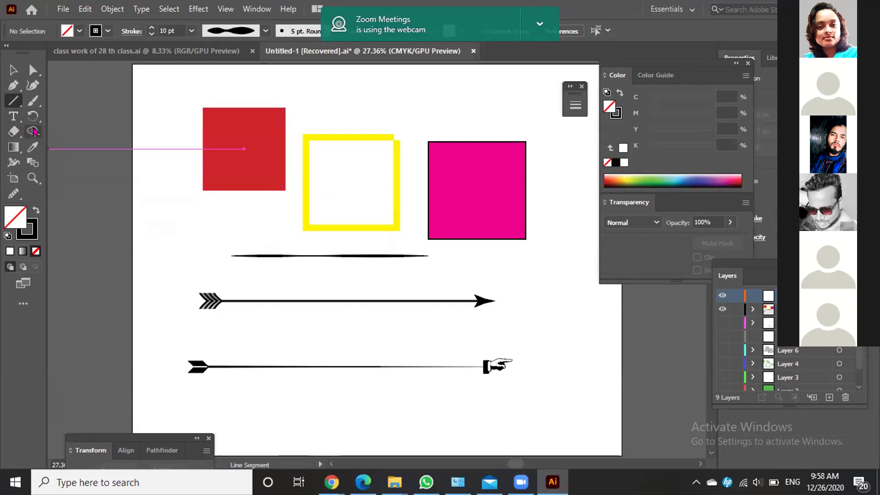
Switch the computer's on-battery power mode to Battery saver in the Windows battery settings.
{"action": "left_click", "coordinate": [35, 103]}
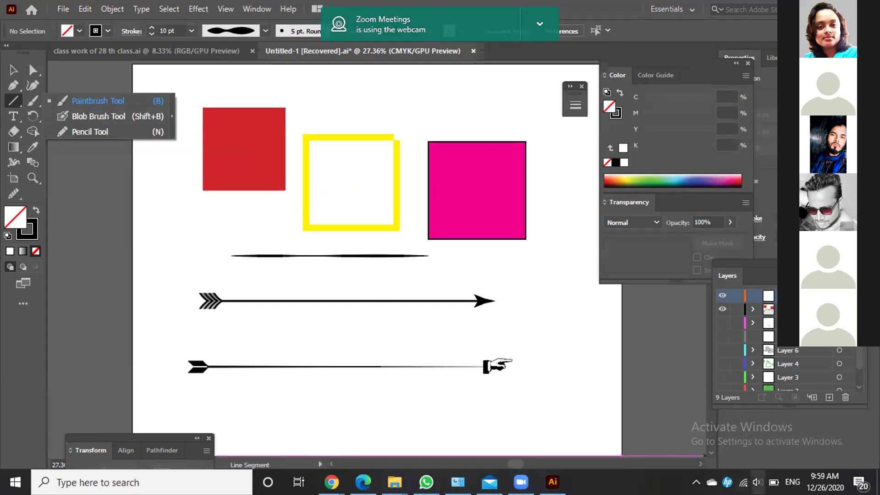
{"action": "left_click", "coordinate": [774, 483]}
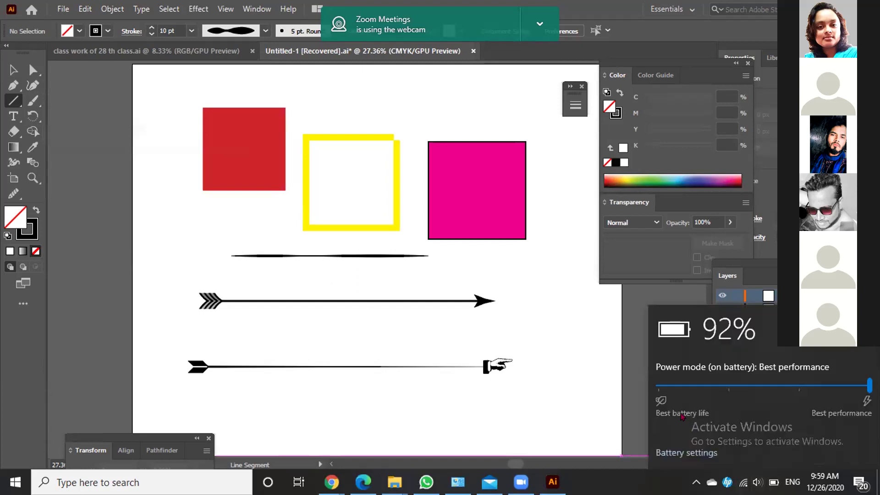
{"action": "left_click", "coordinate": [657, 387]}
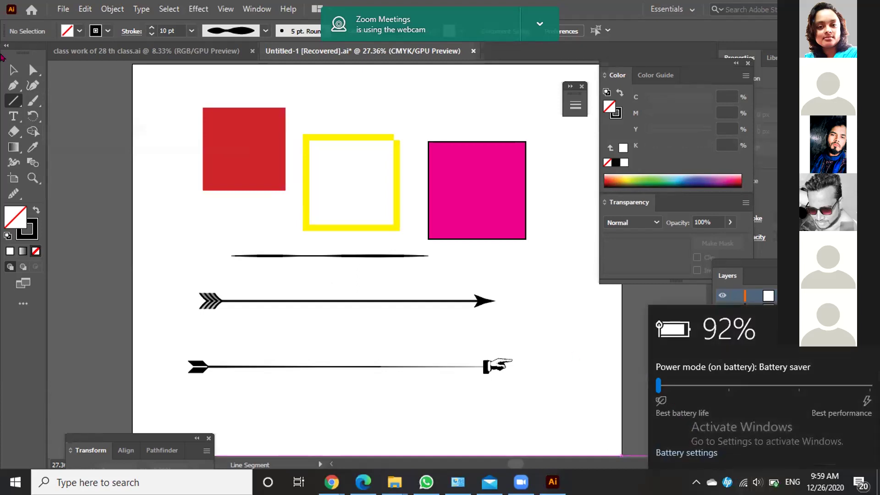
Paint a thin descending freehand curve across the short horizontal line on the new layer with the Paintbrush tool.
{"action": "left_click", "coordinate": [33, 100]}
{"action": "left_click", "coordinate": [33, 100]}
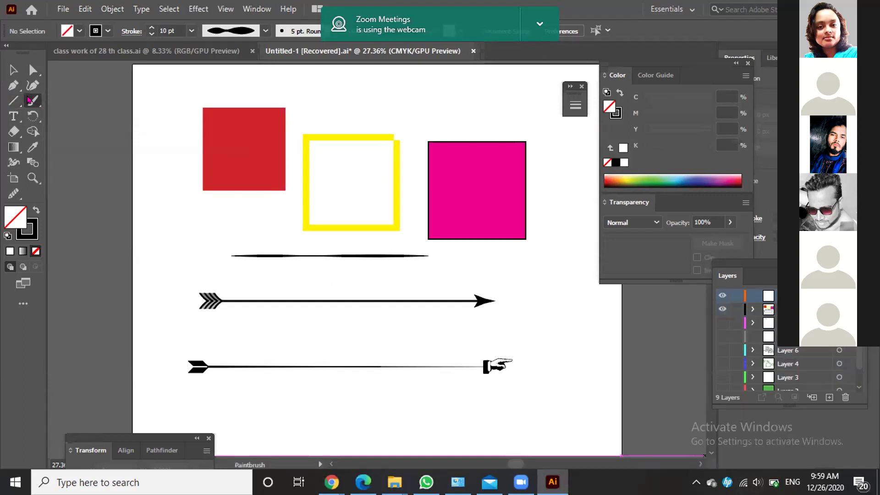
{"action": "left_click", "coordinate": [29, 100]}
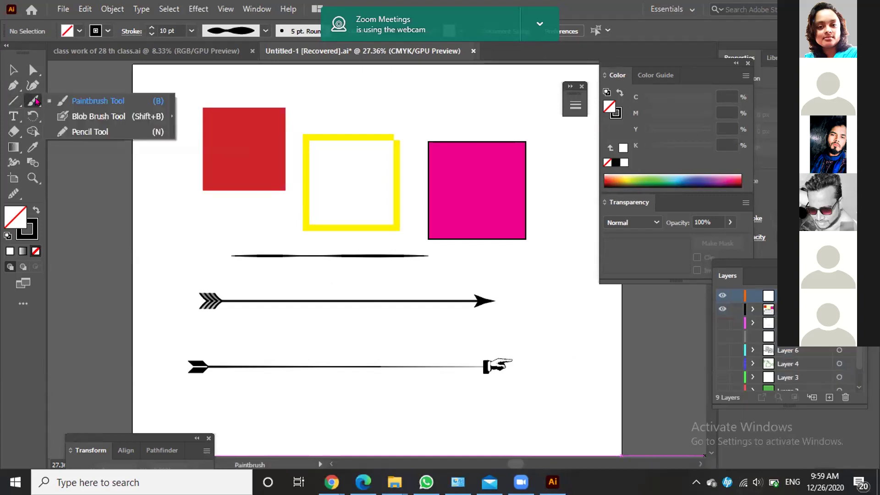
{"action": "left_click", "coordinate": [97, 105]}
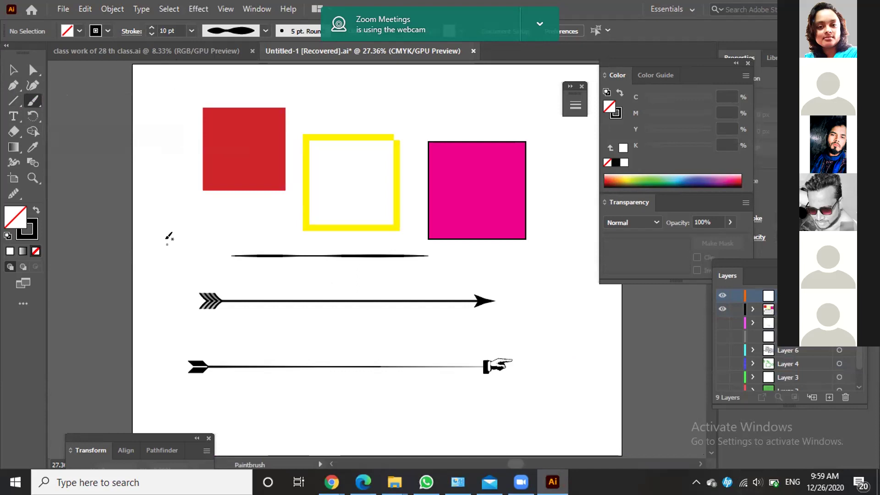
{"action": "mouse_move", "coordinate": [172, 237]}
{"action": "left_mouse_down"}
{"action": "mouse_move", "coordinate": [227, 242]}
{"action": "mouse_move", "coordinate": [242, 271]}
{"action": "mouse_move", "coordinate": [284, 297]}
{"action": "mouse_move", "coordinate": [319, 294]}
{"action": "left_mouse_up"}
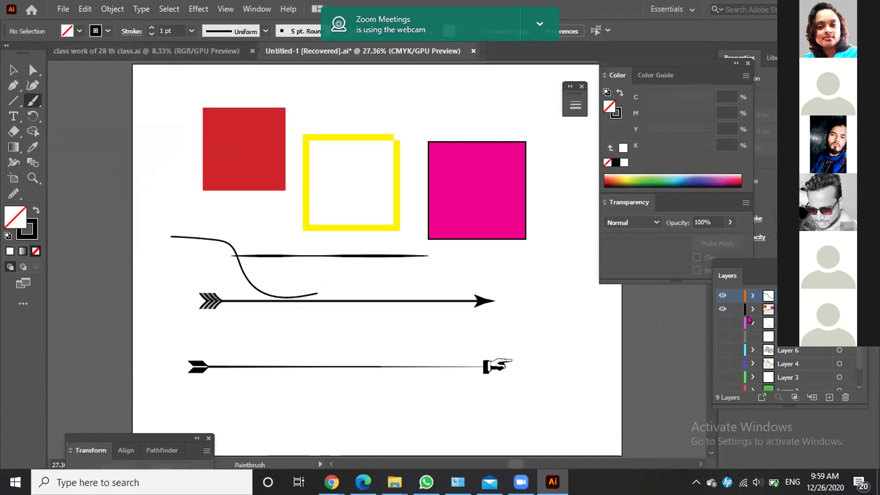
Hide the squares and arrows layer and paint a large wavy Paintbrush stroke at 10 pt above the thin curve.
{"action": "left_click", "coordinate": [722, 310]}
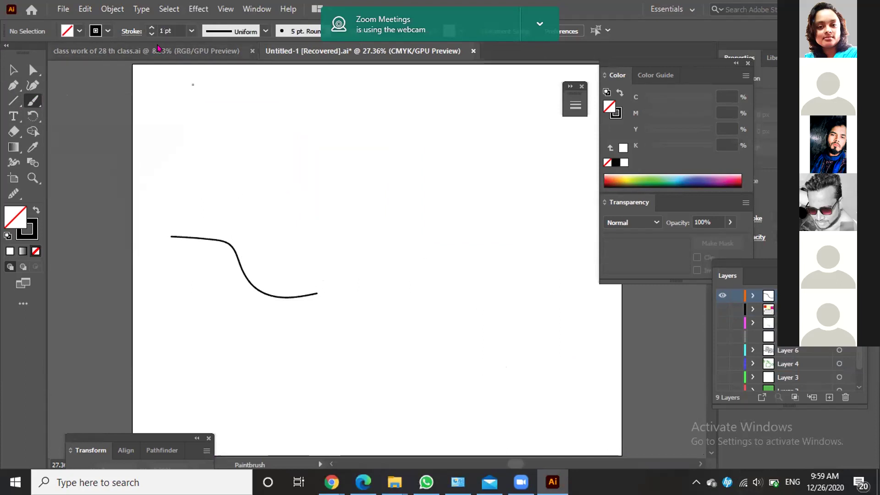
{"action": "left_click", "coordinate": [152, 28]}
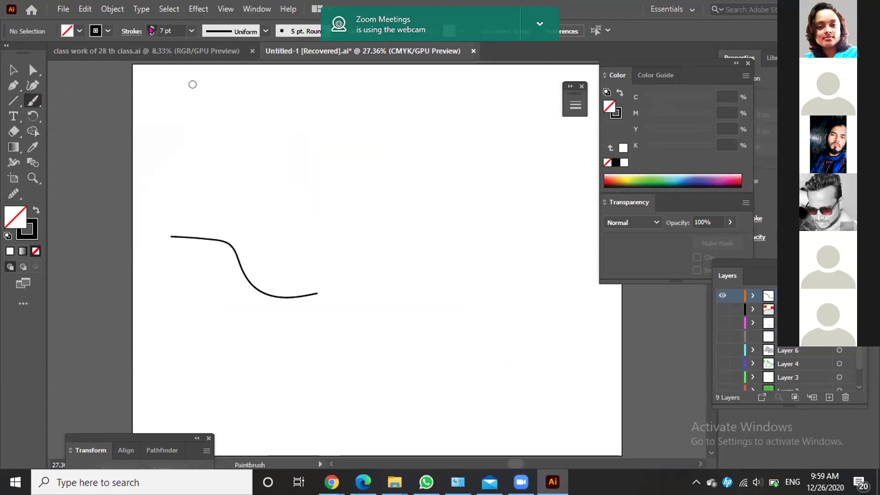
{"action": "left_click", "coordinate": [151, 28]}
{"action": "left_click", "coordinate": [151, 29]}
{"action": "left_click", "coordinate": [151, 28]}
{"action": "mouse_move", "coordinate": [212, 125]}
{"action": "left_mouse_down"}
{"action": "mouse_move", "coordinate": [285, 131]}
{"action": "mouse_move", "coordinate": [358, 215]}
{"action": "mouse_move", "coordinate": [429, 236]}
{"action": "mouse_move", "coordinate": [481, 166]}
{"action": "mouse_move", "coordinate": [525, 231]}
{"action": "left_mouse_up"}
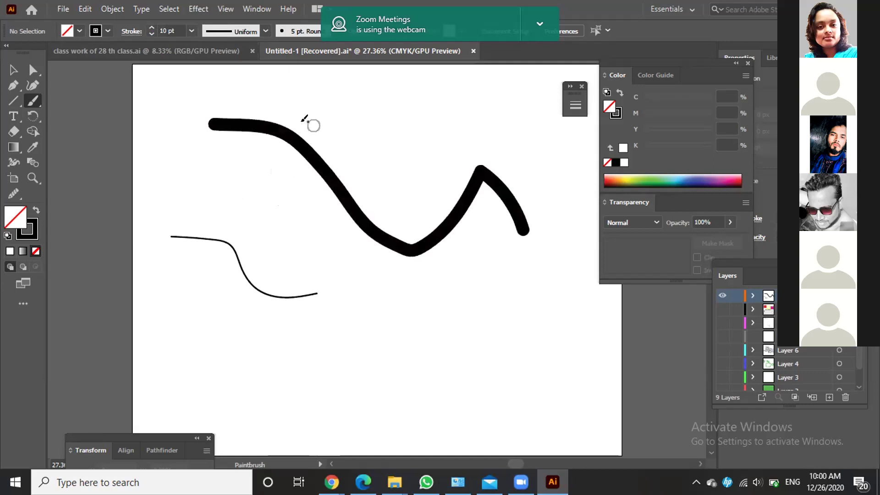
Try a green stroke colour from the swatches with nothing selected.
{"action": "left_click", "coordinate": [92, 30]}
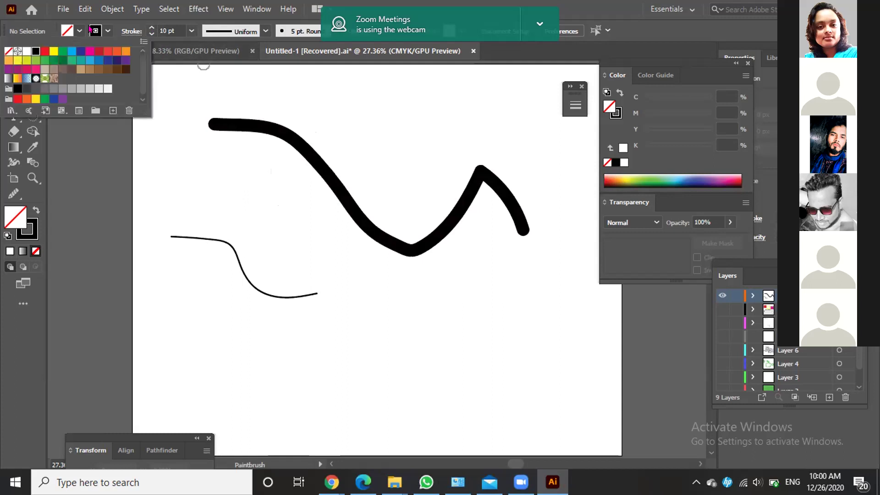
{"action": "left_click", "coordinate": [54, 51]}
{"action": "left_click", "coordinate": [63, 51]}
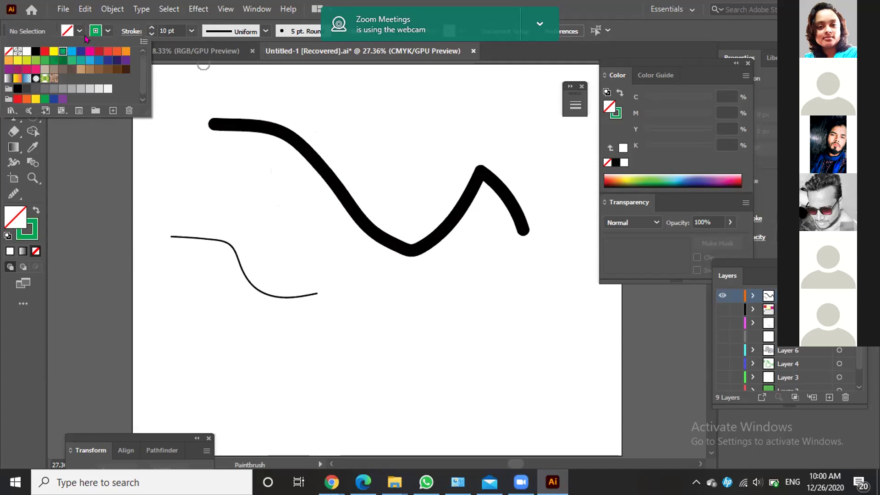
{"action": "left_click", "coordinate": [102, 31]}
Select the thick wavy stroke and recolour its stroke with the dark blue swatch.
{"action": "left_click", "coordinate": [14, 70]}
{"action": "mouse_move", "coordinate": [199, 97]}
{"action": "left_mouse_down"}
{"action": "mouse_move", "coordinate": [452, 212]}
{"action": "mouse_move", "coordinate": [450, 224]}
{"action": "left_mouse_up"}
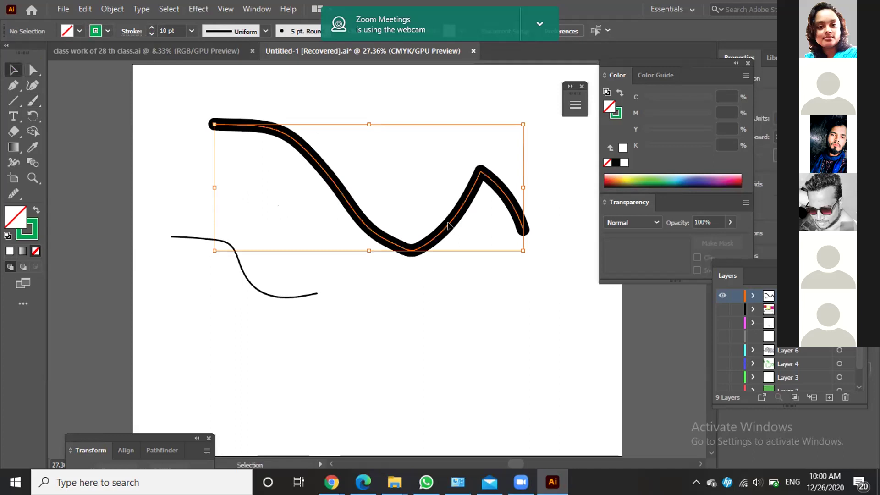
{"action": "left_click", "coordinate": [106, 30]}
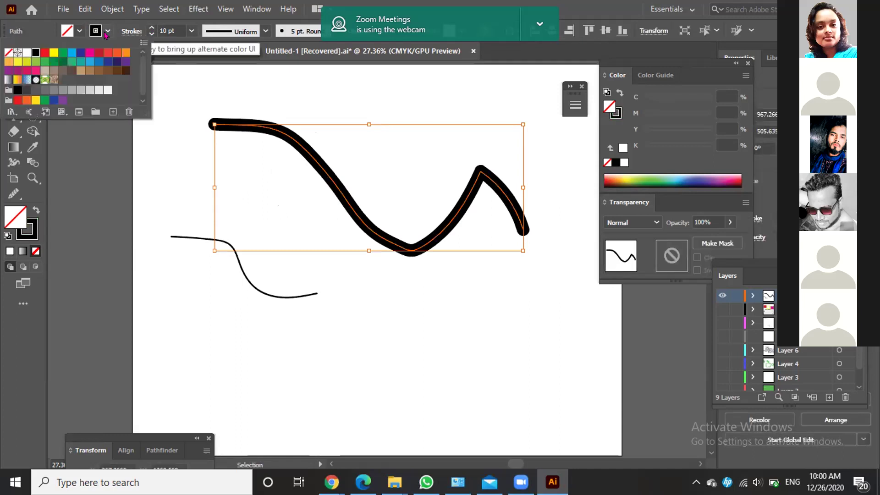
{"action": "left_click", "coordinate": [81, 52]}
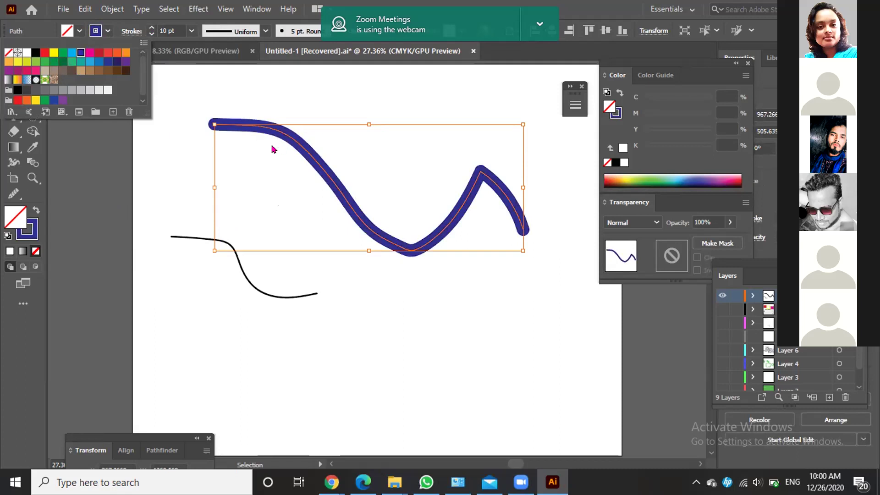
Fill the selected wavy path with the muted red C67979.
{"action": "left_click", "coordinate": [12, 224]}
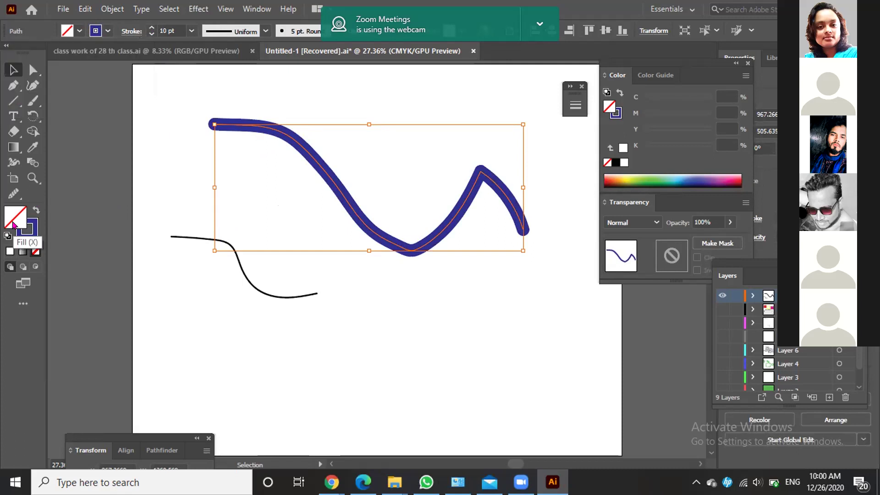
{"action": "double_click", "coordinate": [12, 224]}
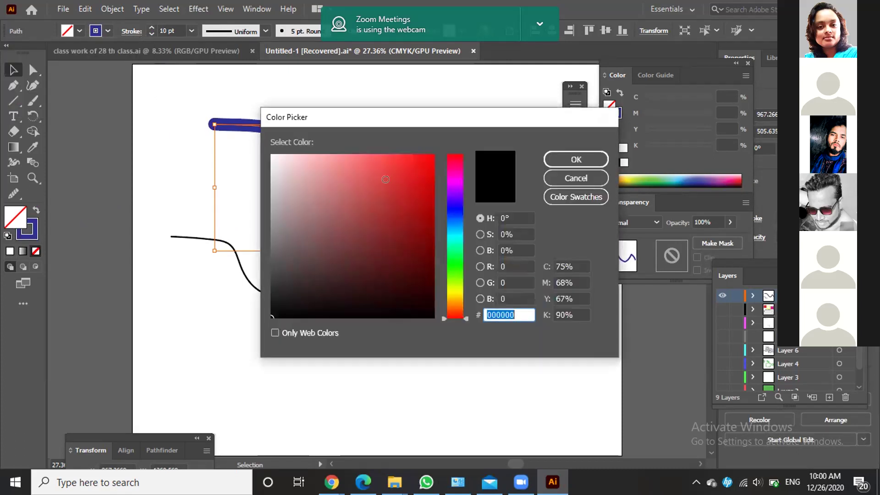
{"action": "left_click", "coordinate": [334, 191]}
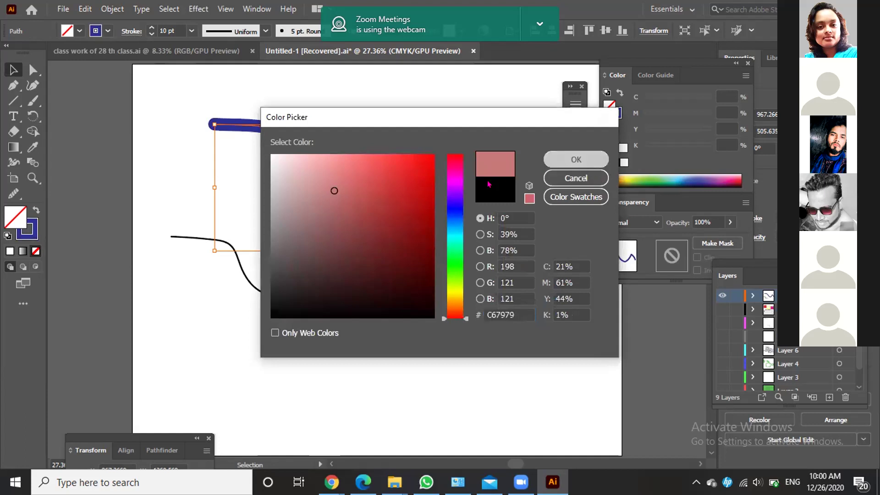
{"action": "key", "text": "Return"}
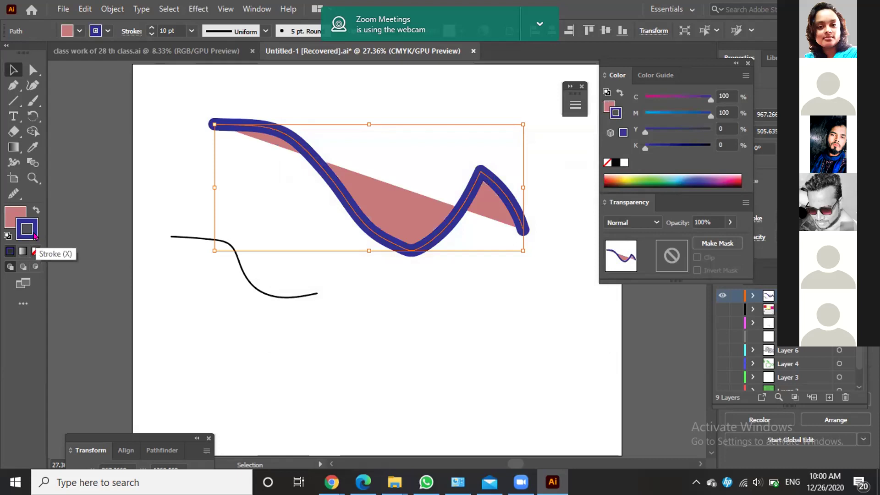
Change the wavy path's stroke colour to the light teal 70E8D7.
{"action": "double_click", "coordinate": [35, 236]}
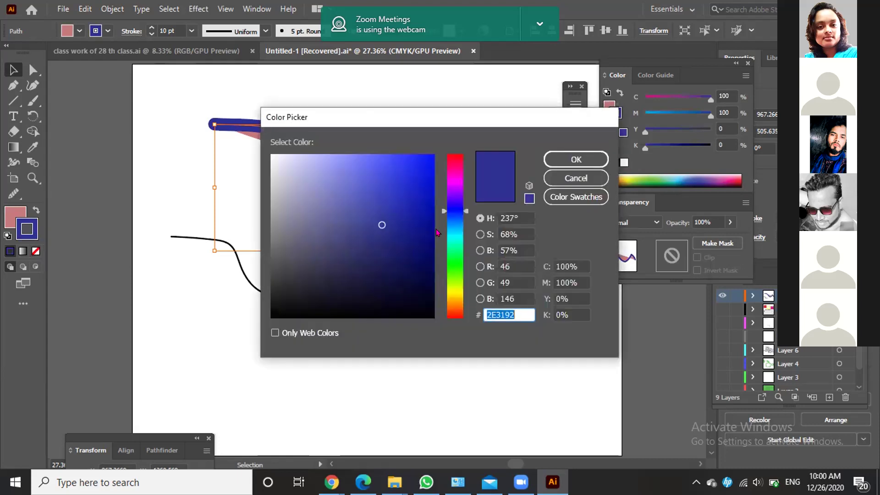
{"action": "left_click", "coordinate": [451, 242]}
{"action": "left_click", "coordinate": [355, 168]}
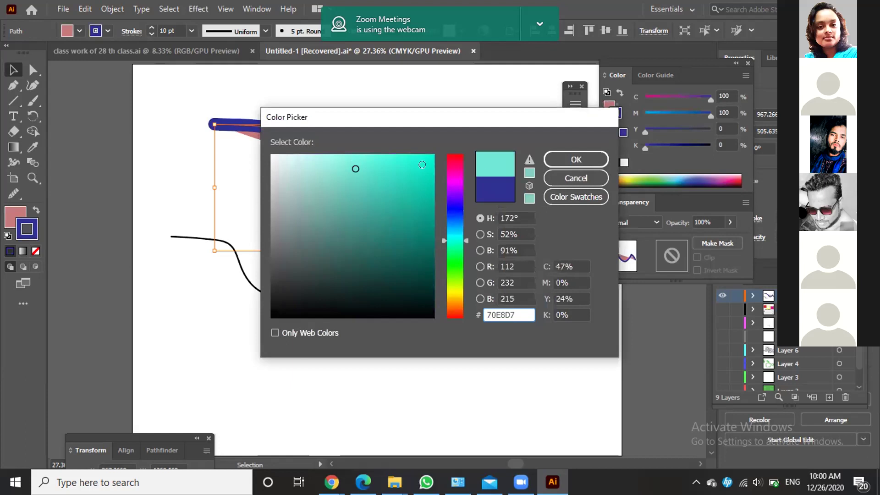
{"action": "left_click", "coordinate": [583, 162]}
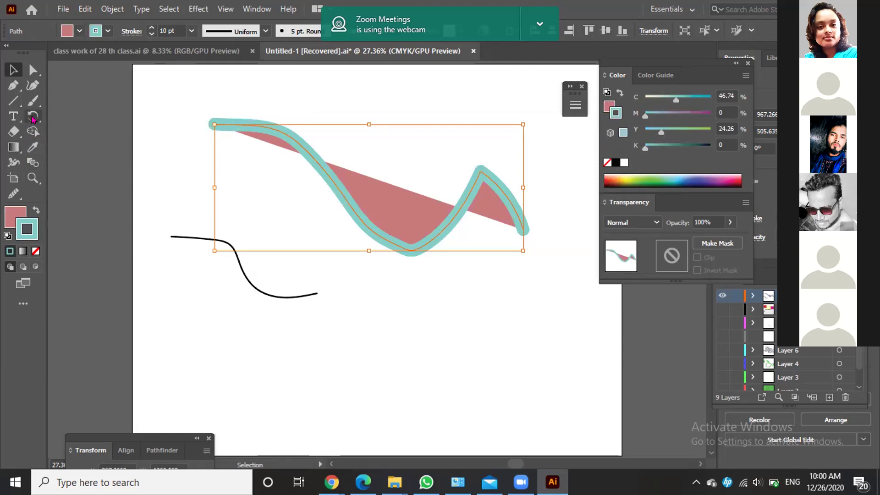
Draw a descending freehand curve below the wavy shape with the Pencil tool and set its stroke colour to blue 1046BF.
{"action": "left_click_drag", "start_coordinate": [34, 102], "coordinate": [82, 132]}
{"action": "mouse_move", "coordinate": [235, 198]}
{"action": "left_mouse_down"}
{"action": "mouse_move", "coordinate": [331, 279]}
{"action": "mouse_move", "coordinate": [463, 361]}
{"action": "left_mouse_up"}
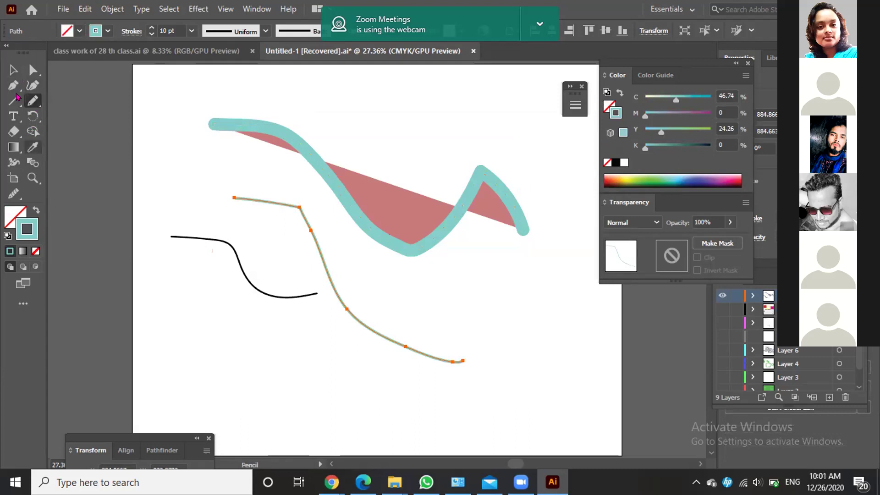
{"action": "double_click", "coordinate": [33, 234]}
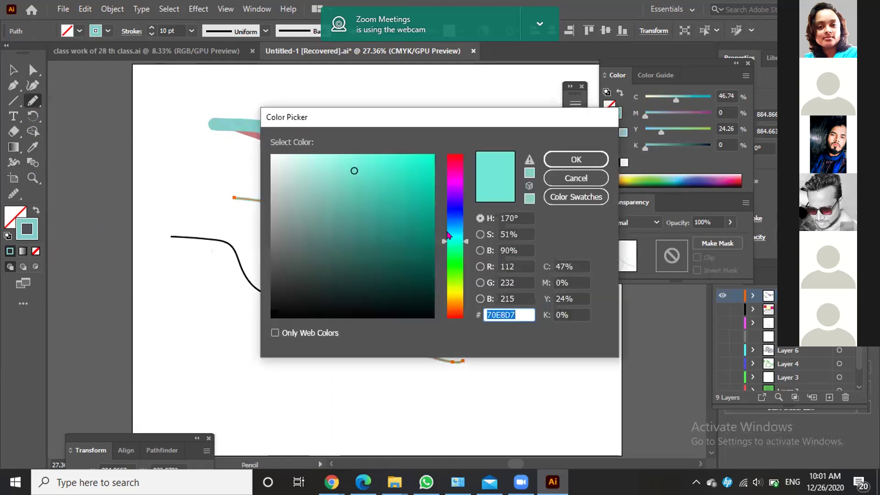
{"action": "left_click", "coordinate": [457, 217]}
{"action": "left_click", "coordinate": [421, 195]}
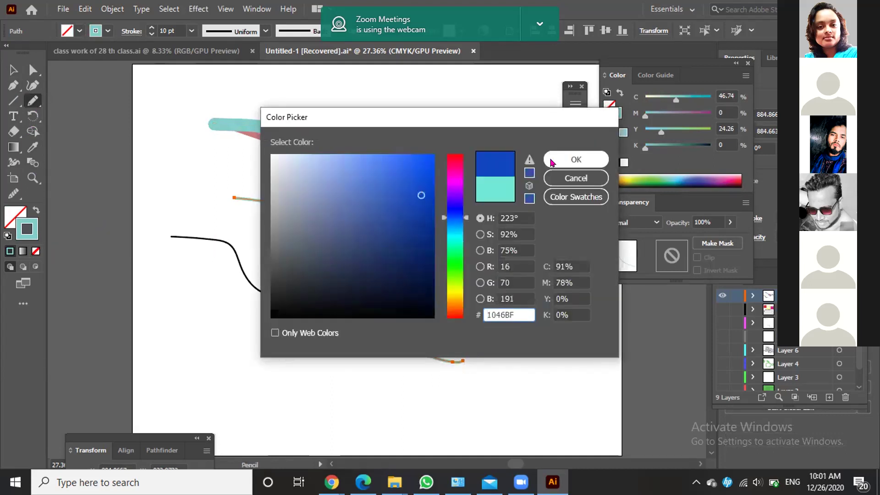
{"action": "key", "text": "Escape"}
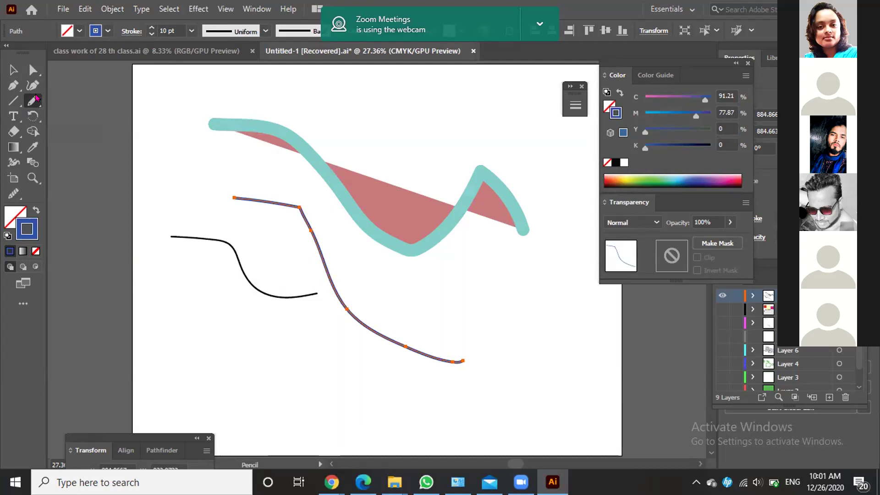
Set the pencil curve's stroke weight to 16 pt and paint a long U-shaped curve across it with the Blob Brush tool.
{"action": "left_click_drag", "start_coordinate": [28, 102], "coordinate": [71, 115]}
{"action": "left_click", "coordinate": [151, 28]}
{"action": "left_click", "coordinate": [151, 28]}
{"action": "left_click", "coordinate": [151, 28]}
{"action": "left_click", "coordinate": [150, 28]}
{"action": "left_click", "coordinate": [151, 28]}
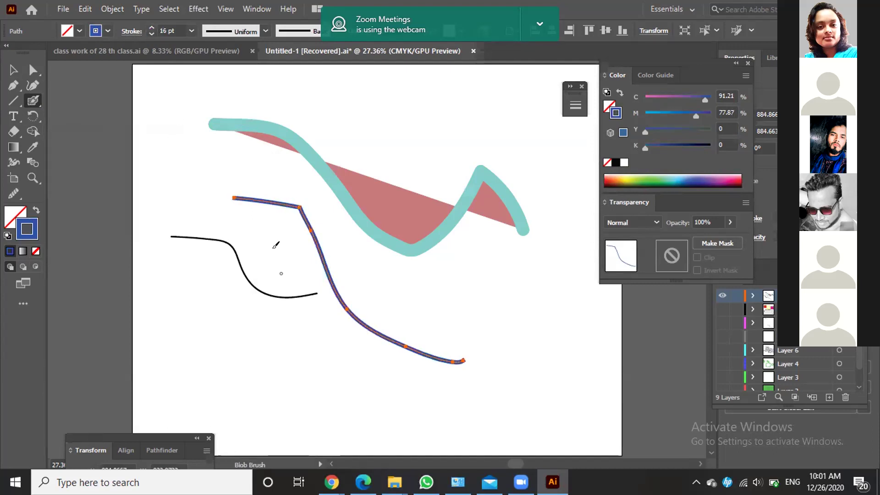
{"action": "mouse_move", "coordinate": [184, 164]}
{"action": "left_mouse_down"}
{"action": "mouse_move", "coordinate": [221, 171]}
{"action": "mouse_move", "coordinate": [285, 217]}
{"action": "mouse_move", "coordinate": [358, 306]}
{"action": "mouse_move", "coordinate": [427, 332]}
{"action": "mouse_move", "coordinate": [490, 313]}
{"action": "mouse_move", "coordinate": [518, 287]}
{"action": "mouse_move", "coordinate": [574, 124]}
{"action": "mouse_move", "coordinate": [568, 155]}
{"action": "mouse_move", "coordinate": [575, 136]}
{"action": "left_mouse_up"}
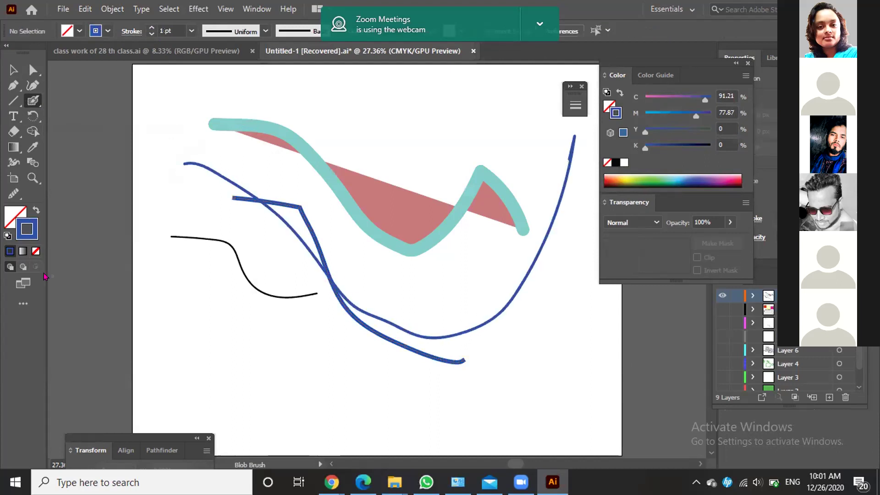
Set the stroke colour for the Blob Brush to purple.
{"action": "double_click", "coordinate": [28, 228]}
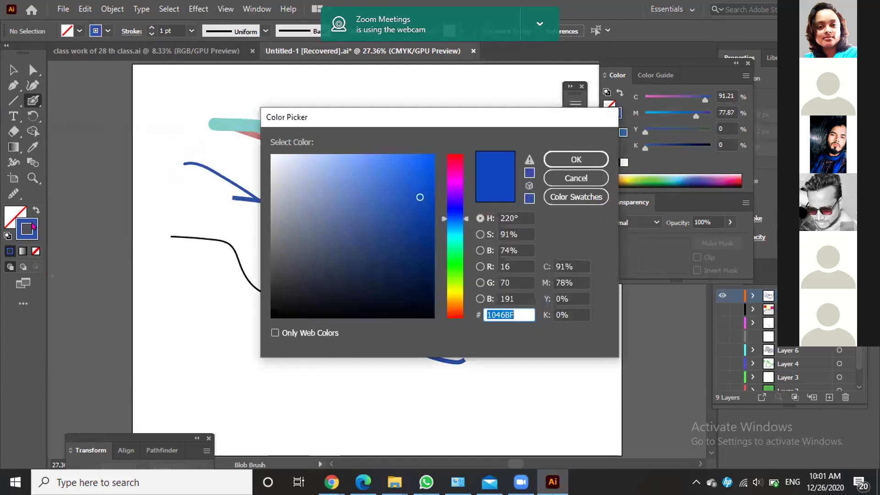
{"action": "left_click", "coordinate": [451, 201]}
{"action": "left_click", "coordinate": [407, 183]}
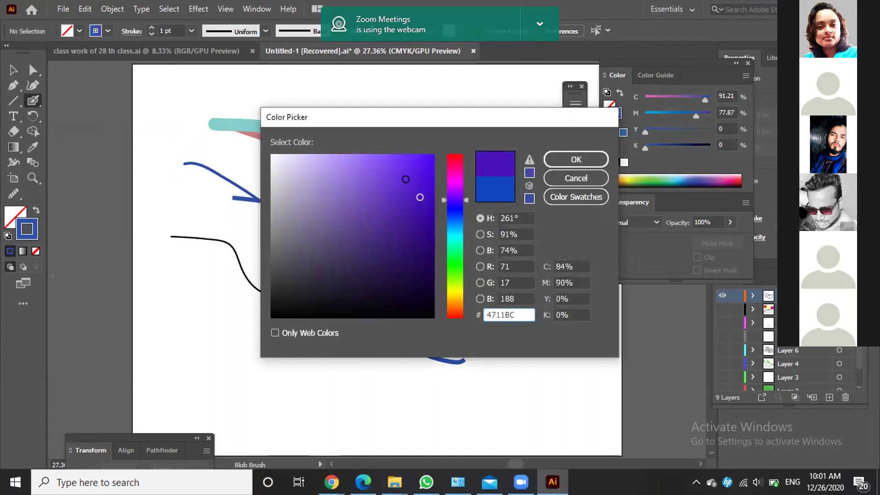
{"action": "left_click", "coordinate": [549, 161]}
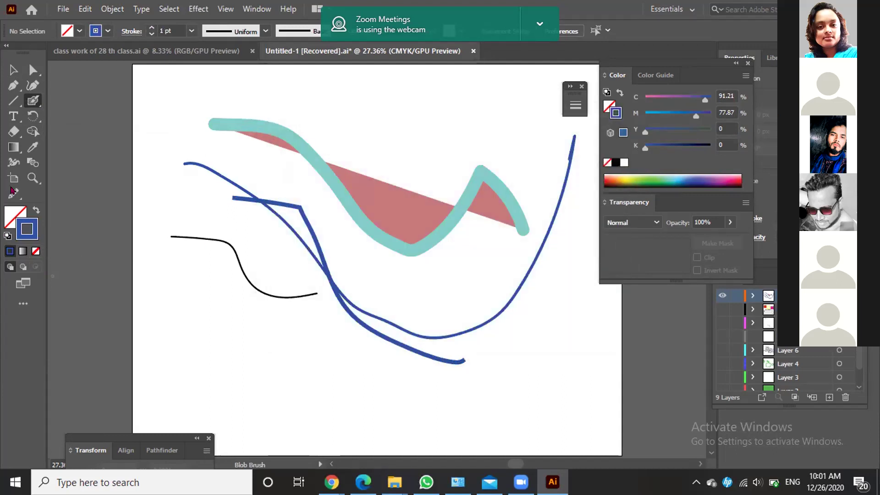
{"action": "left_click", "coordinate": [8, 215]}
{"action": "double_click", "coordinate": [7, 215]}
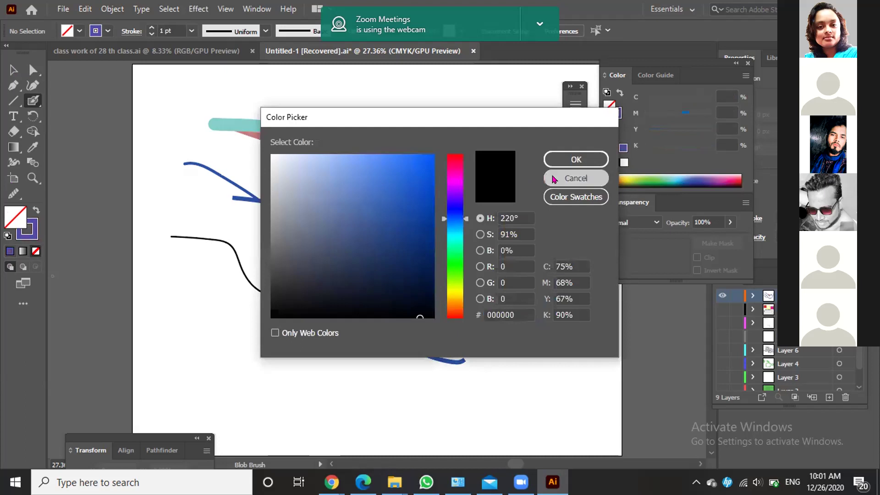
{"action": "left_click", "coordinate": [576, 178]}
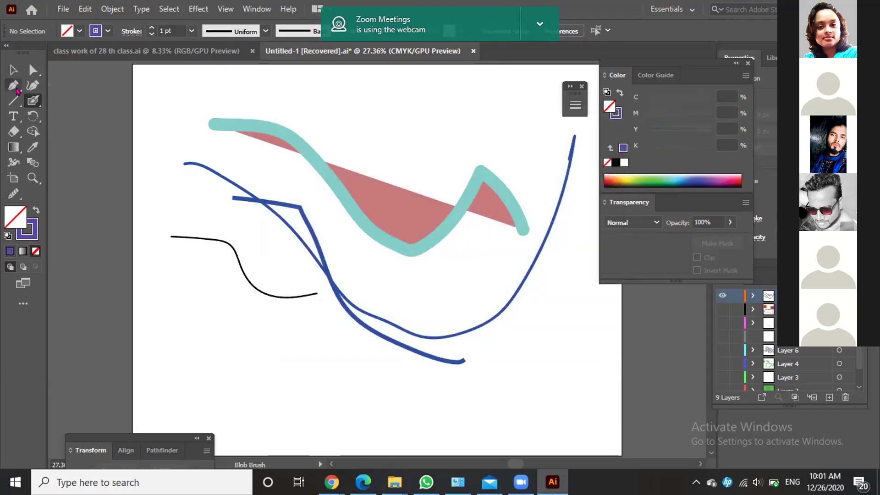
Paint a short diagonal Blob Brush stroke below the thin black curve, select it and change its fill colour to pink.
{"action": "left_click_drag", "start_coordinate": [188, 322], "coordinate": [255, 380]}
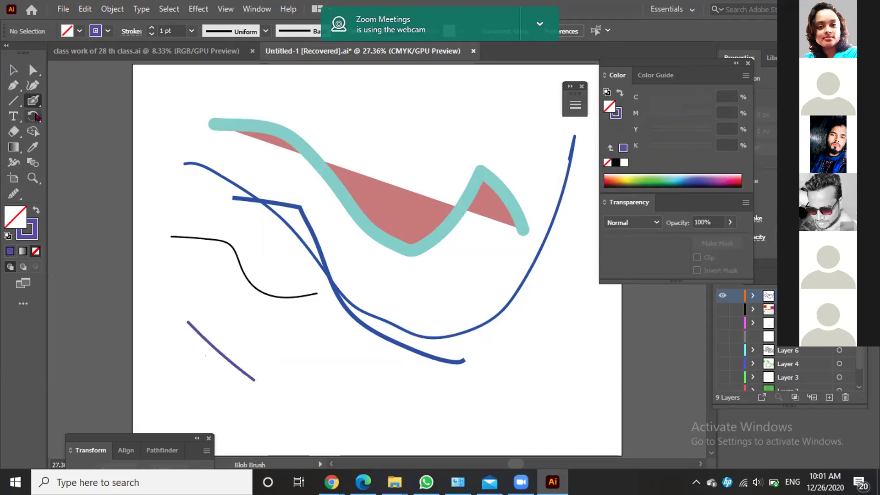
{"action": "left_click", "coordinate": [13, 70]}
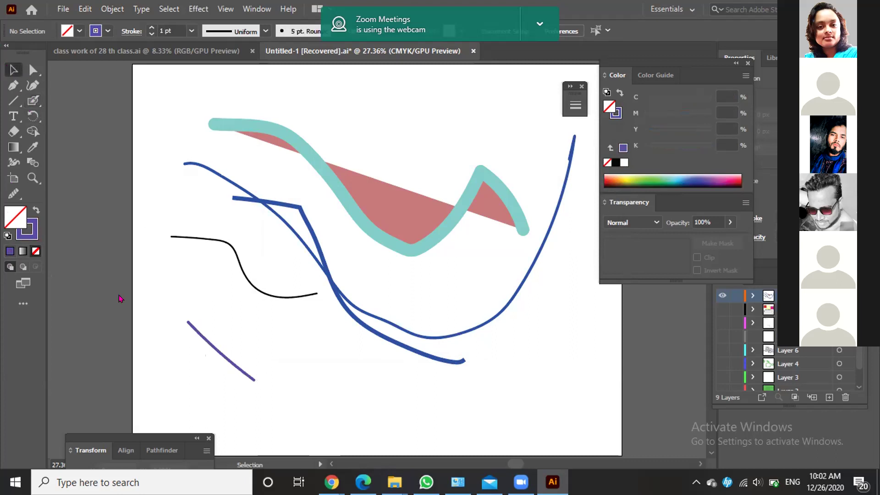
{"action": "left_click_drag", "start_coordinate": [269, 397], "coordinate": [181, 344]}
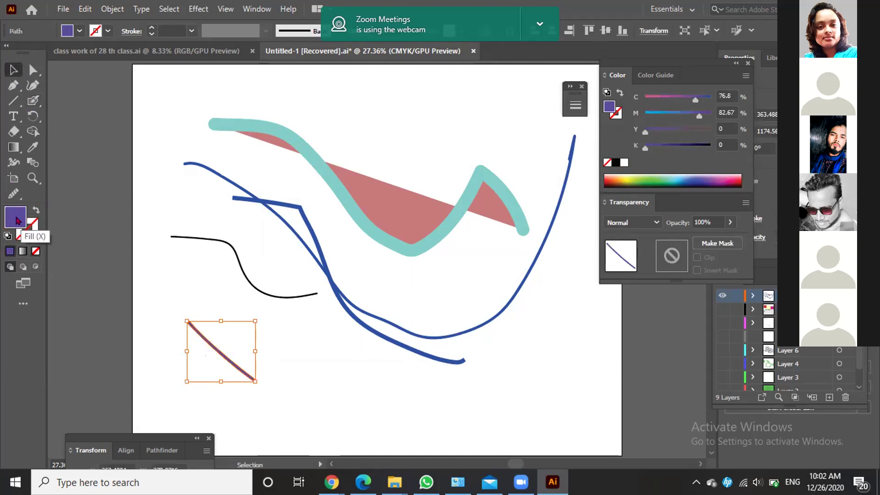
{"action": "double_click", "coordinate": [17, 220]}
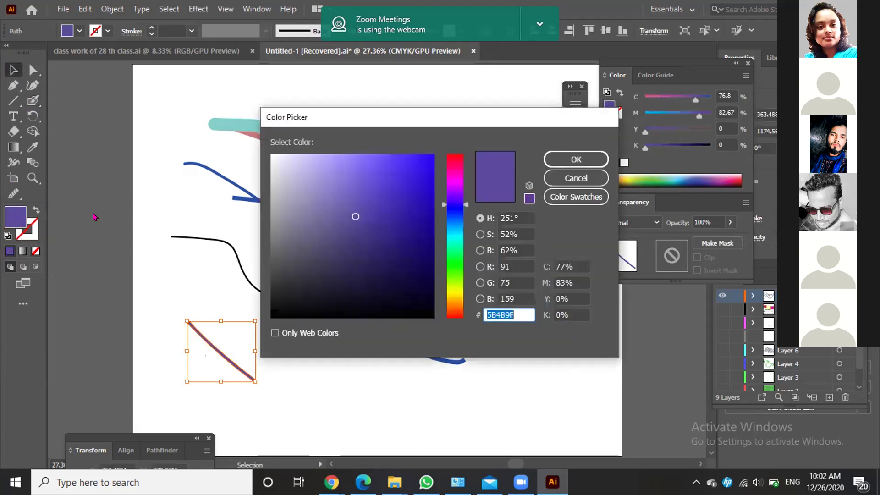
{"action": "left_click", "coordinate": [459, 168]}
{"action": "left_click", "coordinate": [391, 159]}
{"action": "left_click", "coordinate": [561, 161]}
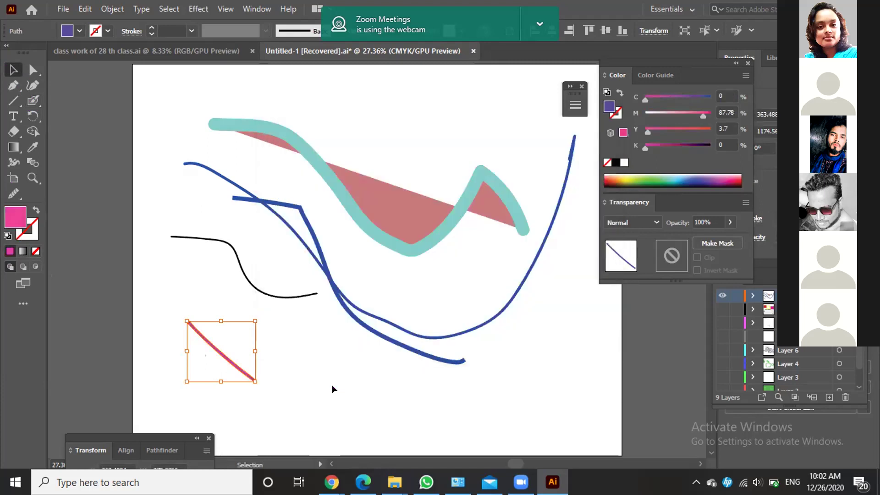
Draw a small pink square above the wavy teal shape.
{"action": "left_click", "coordinate": [332, 389]}
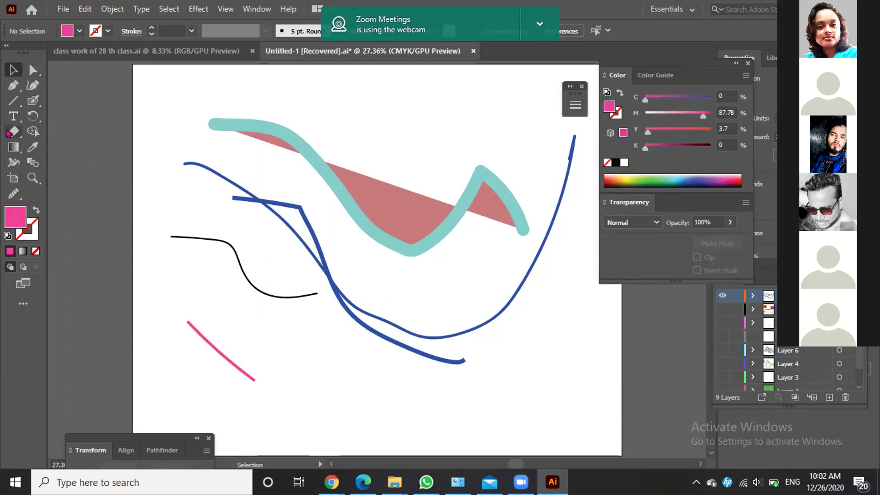
{"action": "left_click", "coordinate": [9, 145]}
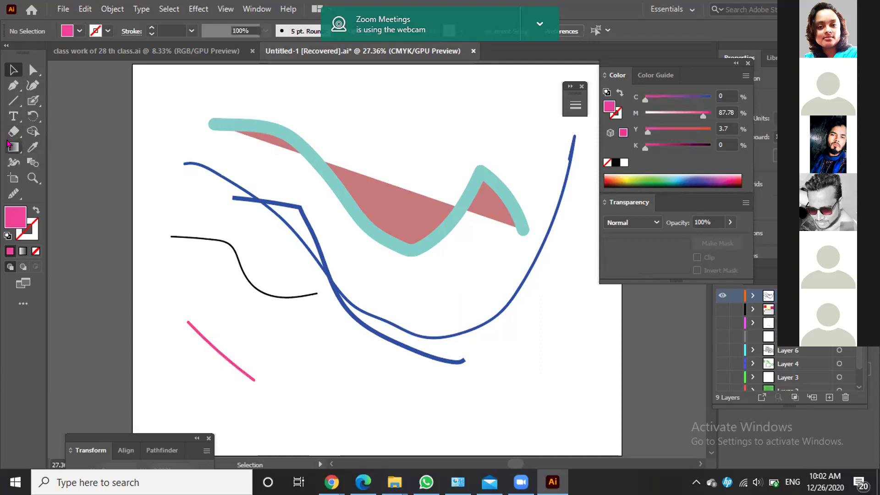
{"action": "left_click_drag", "start_coordinate": [14, 102], "coordinate": [73, 101]}
{"action": "key", "text": "m"}
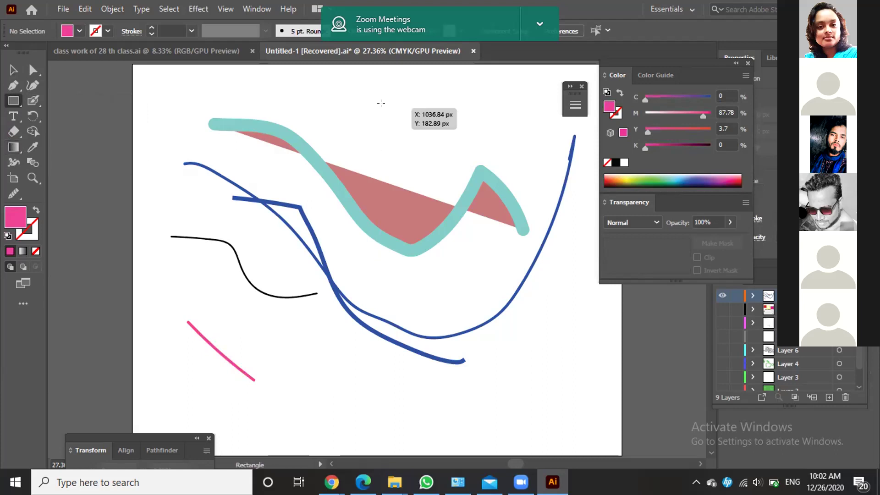
{"action": "left_click_drag", "start_coordinate": [386, 109], "coordinate": [437, 139]}
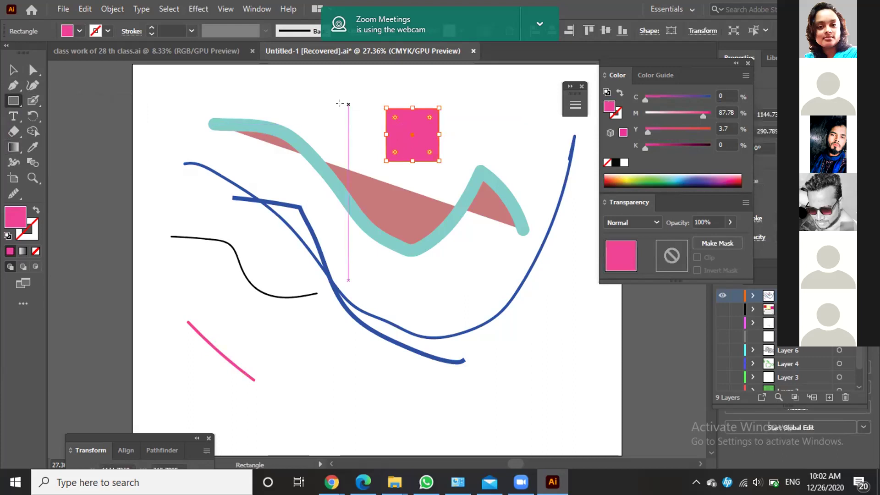
{"action": "left_click", "coordinate": [13, 68]}
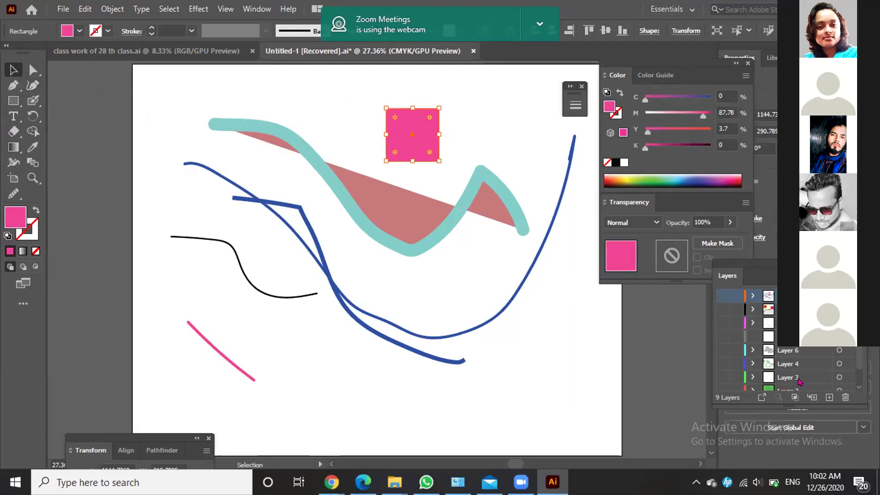
Hide the layer holding the curves and add a new empty layer above it.
{"action": "key", "text": "ctrl+y"}
{"action": "left_click", "coordinate": [829, 397]}
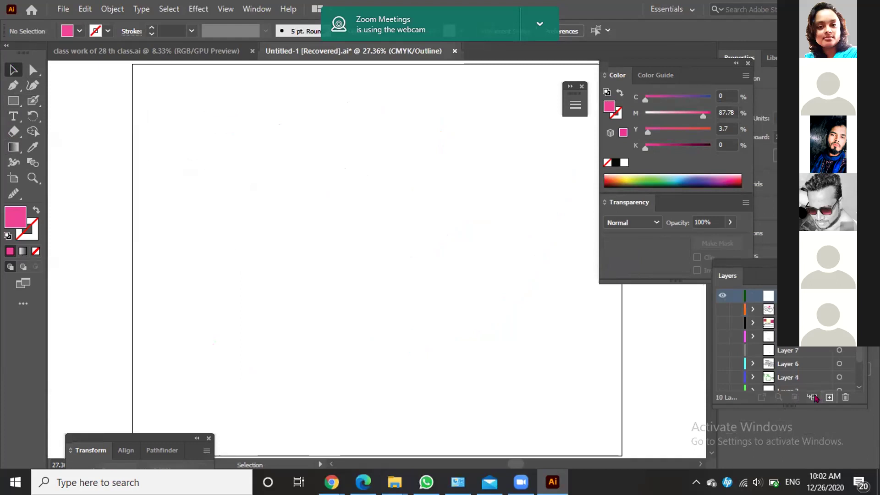
{"action": "key", "text": "ctrl+y"}
Draw a large pink square in the middle of the artboard on the new layer and select it.
{"action": "left_click", "coordinate": [13, 100]}
{"action": "left_click_drag", "start_coordinate": [197, 144], "coordinate": [441, 379]}
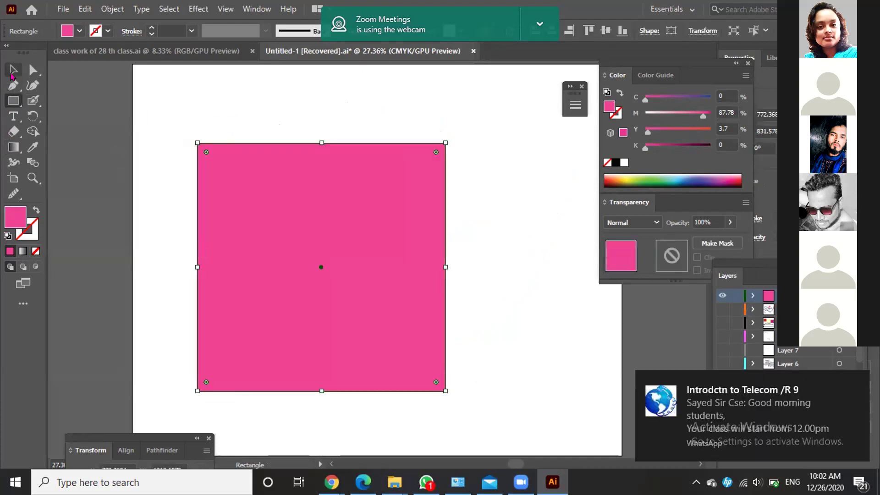
{"action": "left_click", "coordinate": [12, 72]}
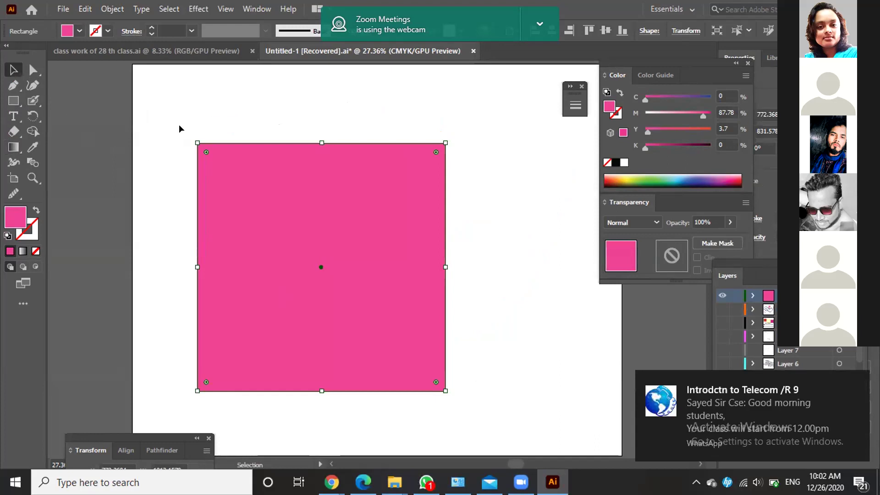
{"action": "left_click_drag", "start_coordinate": [179, 119], "coordinate": [507, 397]}
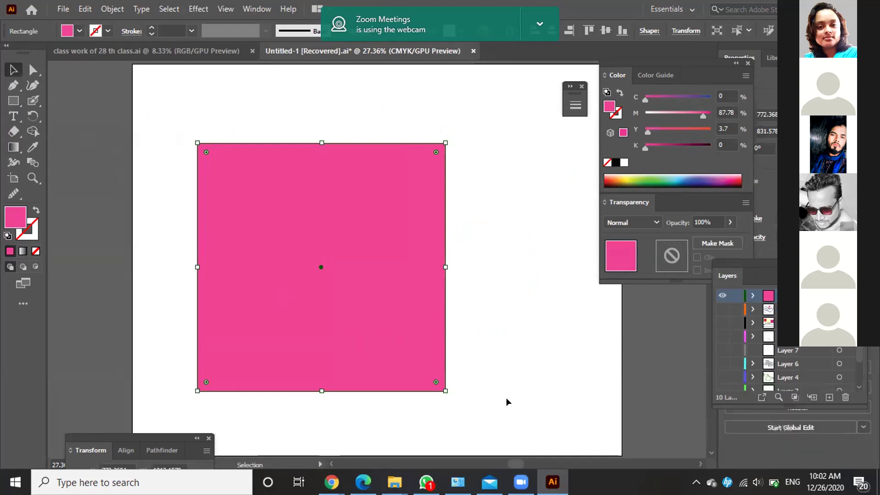
Round off the four corners of the large pink square with the Smooth tool.
{"action": "left_click", "coordinate": [16, 193]}
{"action": "left_click", "coordinate": [67, 194]}
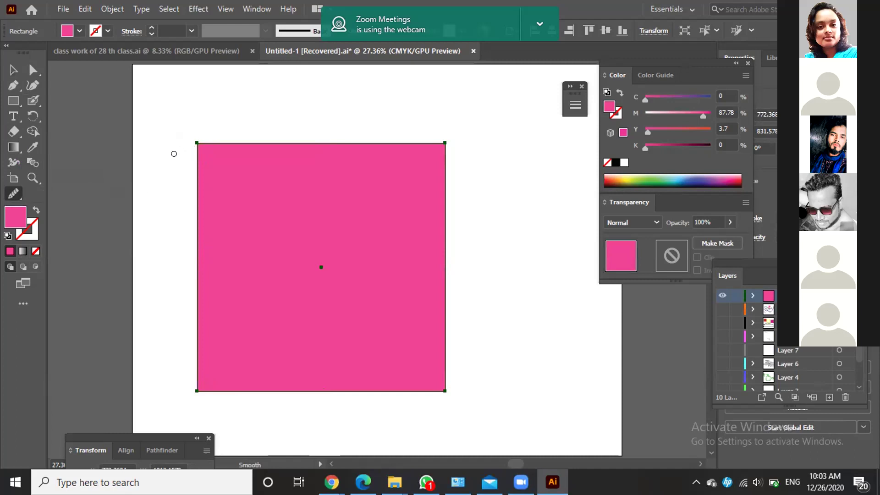
{"action": "left_click_drag", "start_coordinate": [202, 152], "coordinate": [199, 133]}
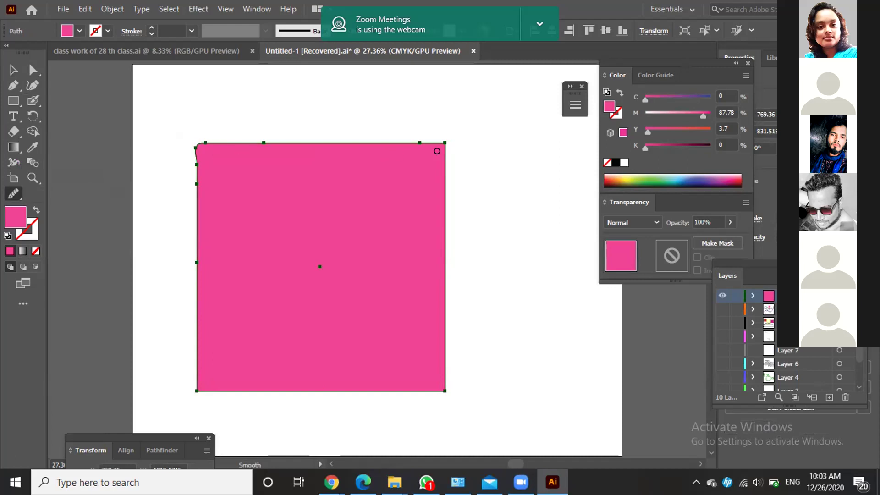
{"action": "mouse_move", "coordinate": [438, 149]}
{"action": "left_mouse_down"}
{"action": "mouse_move", "coordinate": [457, 139]}
{"action": "mouse_move", "coordinate": [443, 151]}
{"action": "left_mouse_up"}
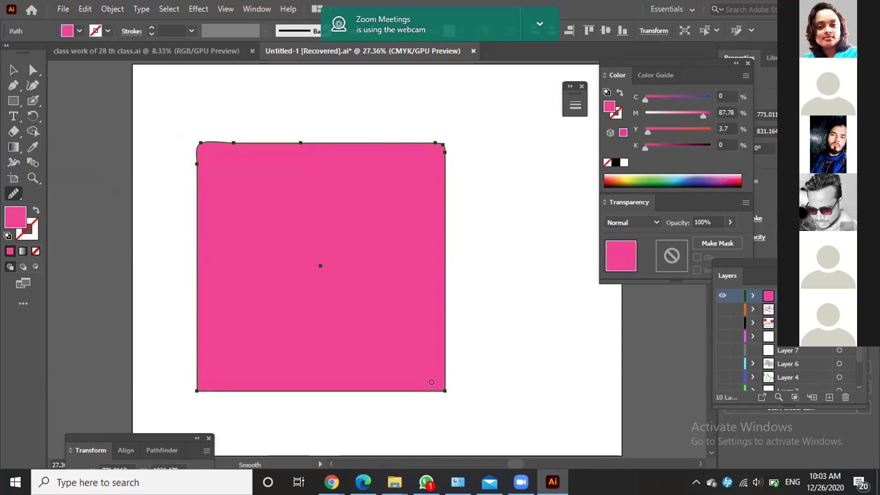
{"action": "left_click_drag", "start_coordinate": [434, 378], "coordinate": [446, 399]}
{"action": "left_click_drag", "start_coordinate": [201, 381], "coordinate": [179, 398]}
{"action": "key", "text": "ctrl+z"}
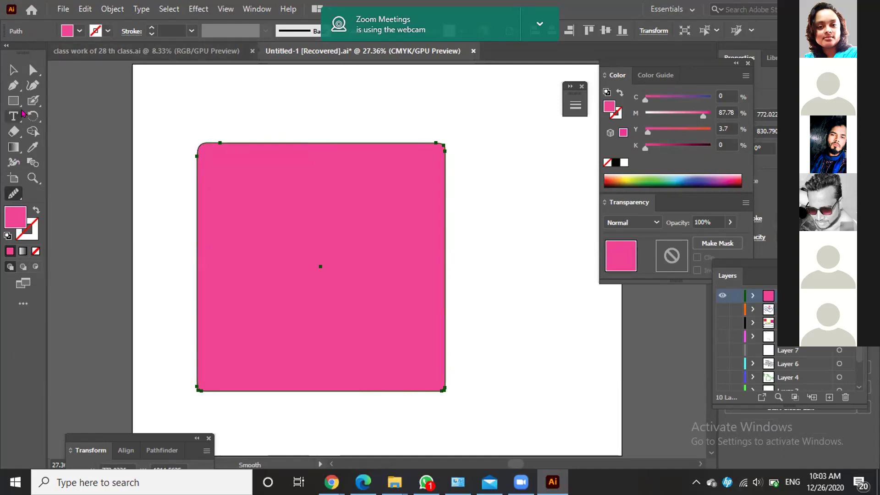
Draw a small square beside the right edge of the large pink square.
{"action": "left_click", "coordinate": [9, 149]}
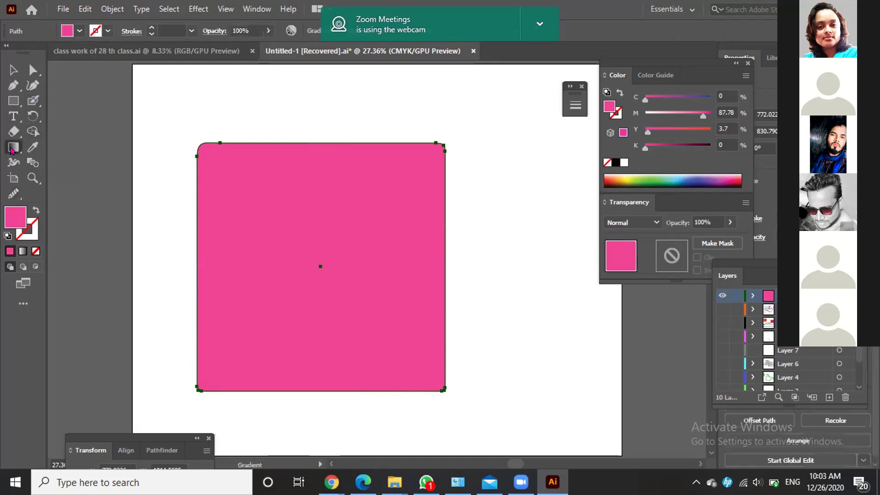
{"action": "left_click", "coordinate": [14, 100]}
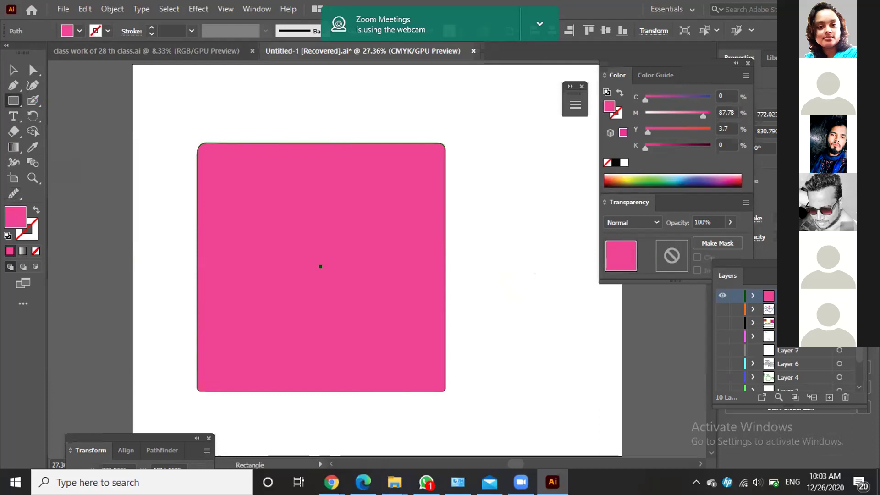
{"action": "left_click_drag", "start_coordinate": [494, 229], "coordinate": [563, 299]}
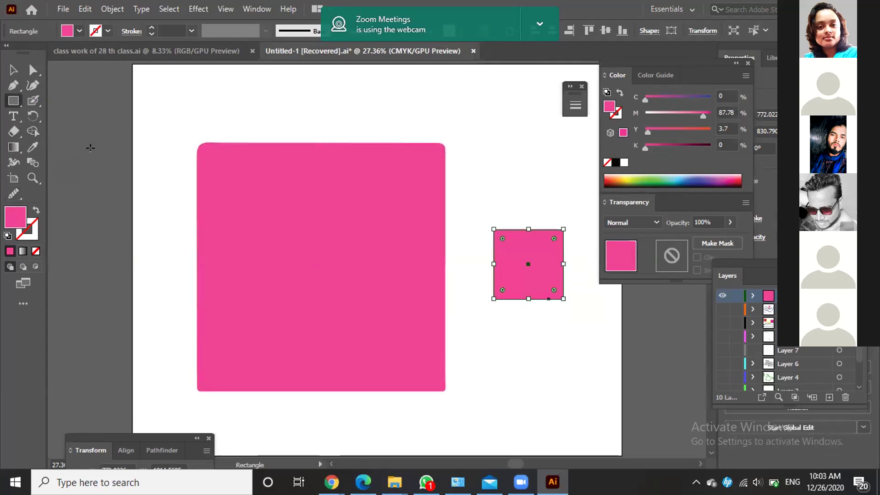
Remove the small square's fill and set its stroke colour to light blue.
{"action": "left_click", "coordinate": [67, 33]}
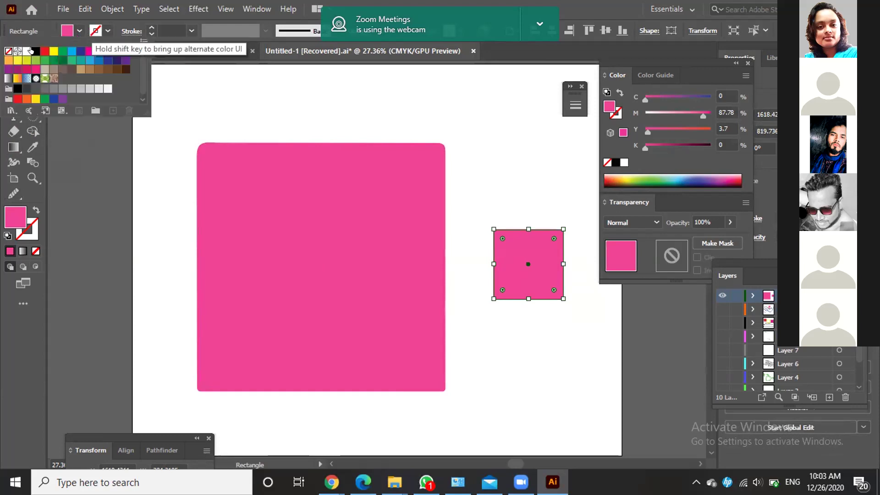
{"action": "left_click", "coordinate": [67, 31]}
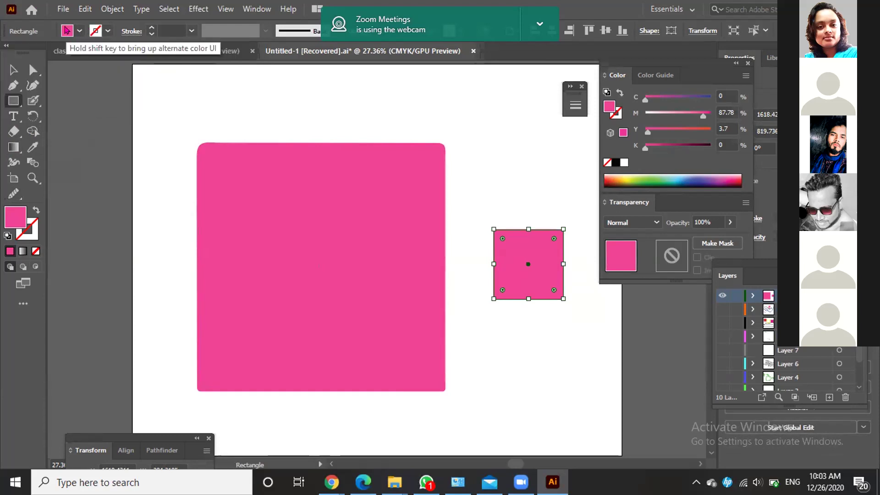
{"action": "left_click", "coordinate": [67, 31]}
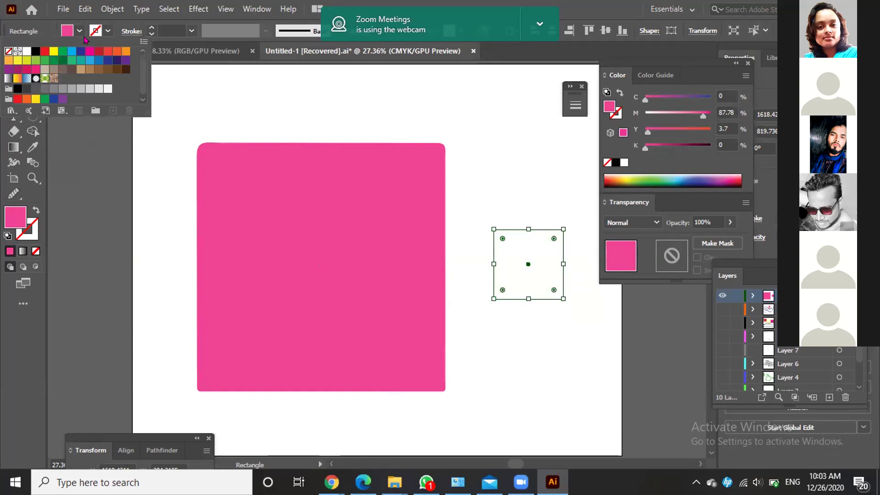
{"action": "left_click", "coordinate": [101, 32]}
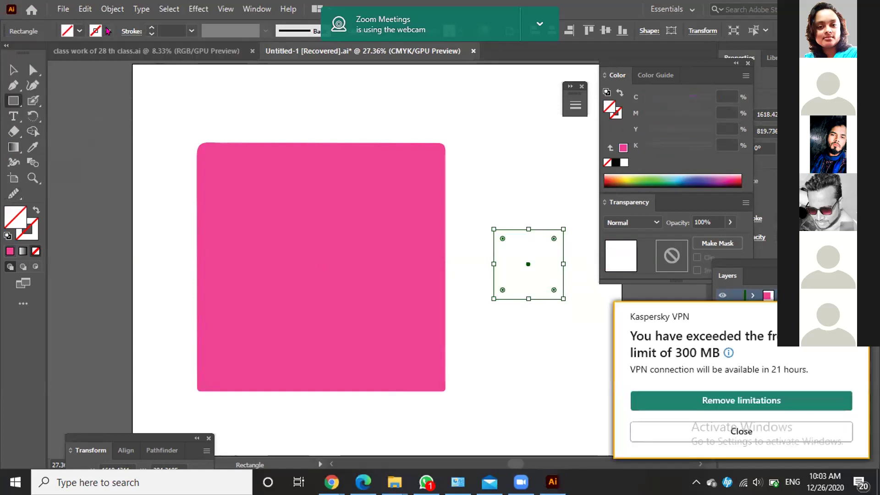
{"action": "left_click", "coordinate": [108, 31]}
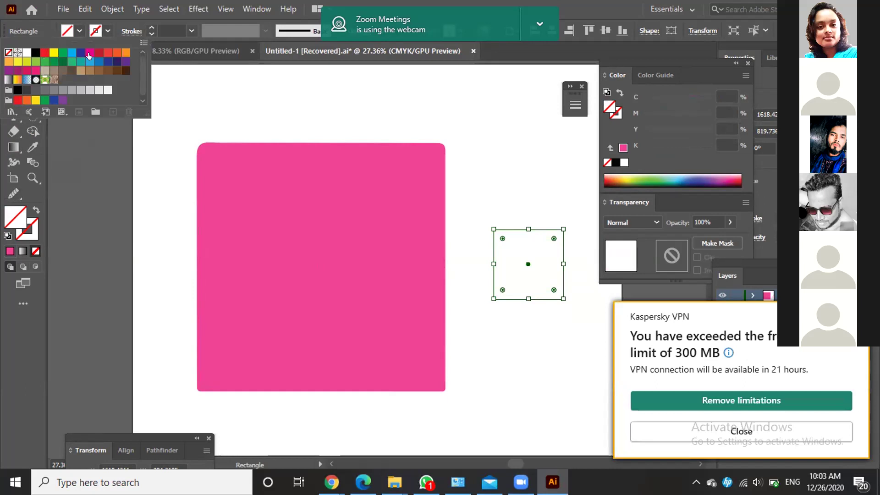
{"action": "left_click", "coordinate": [72, 53]}
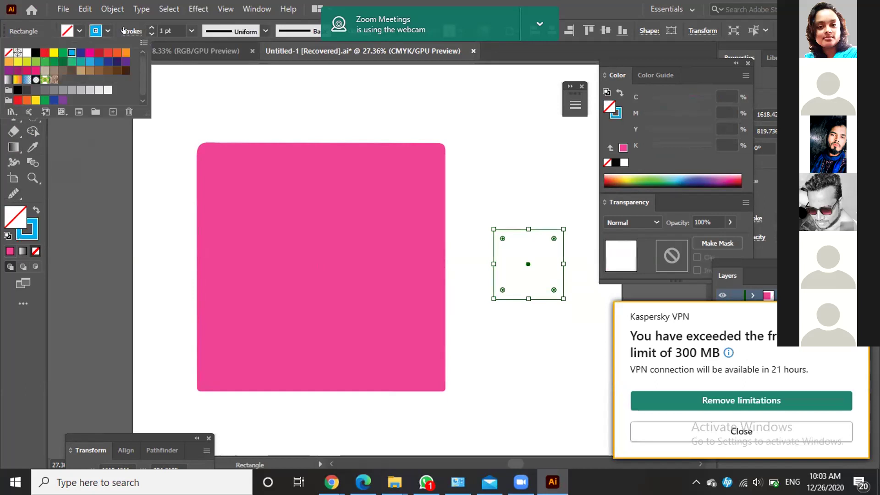
Increase the small square's stroke weight to 70 pt.
{"action": "left_click", "coordinate": [151, 27]}
{"action": "left_click", "coordinate": [151, 28]}
{"action": "left_click", "coordinate": [151, 28]}
{"action": "left_click", "coordinate": [150, 27]}
{"action": "left_click", "coordinate": [151, 28]}
{"action": "left_click", "coordinate": [151, 27]}
{"action": "left_click", "coordinate": [151, 27]}
{"action": "left_click", "coordinate": [151, 28]}
{"action": "left_click", "coordinate": [151, 28]}
{"action": "left_click", "coordinate": [151, 28]}
{"action": "left_click", "coordinate": [151, 27]}
{"action": "left_click", "coordinate": [151, 28]}
{"action": "left_click", "coordinate": [151, 28]}
{"action": "left_click", "coordinate": [151, 27]}
{"action": "left_click", "coordinate": [151, 27]}
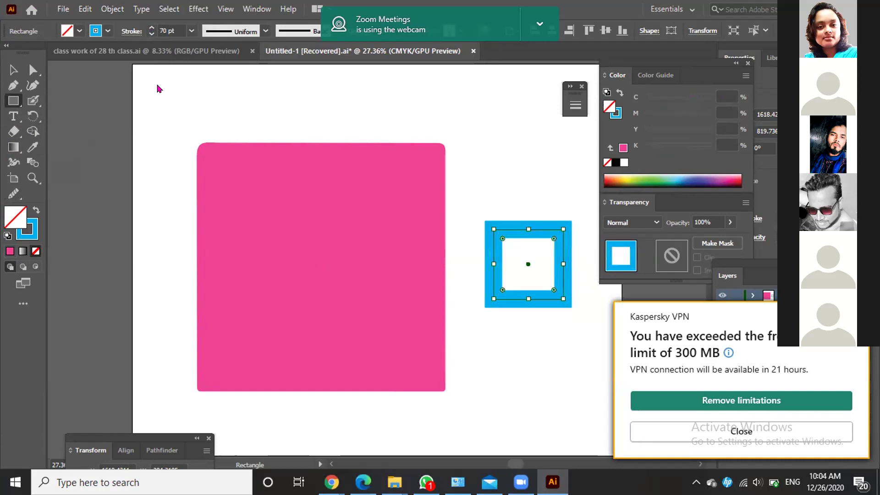
Round off the four corners of the small blue outlined square with the Smooth tool.
{"action": "left_click", "coordinate": [14, 193]}
{"action": "left_click_drag", "start_coordinate": [500, 231], "coordinate": [478, 212]}
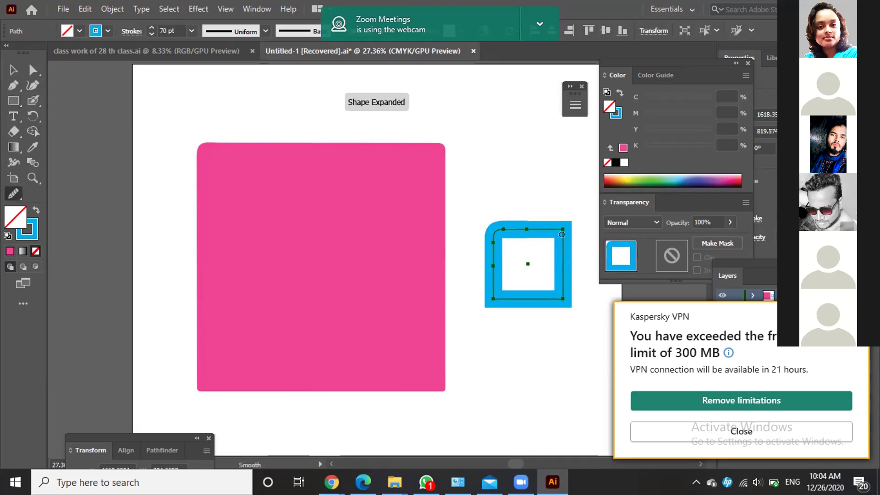
{"action": "mouse_move", "coordinate": [555, 235]}
{"action": "left_mouse_down"}
{"action": "mouse_move", "coordinate": [574, 216]}
{"action": "mouse_move", "coordinate": [551, 235]}
{"action": "left_mouse_up"}
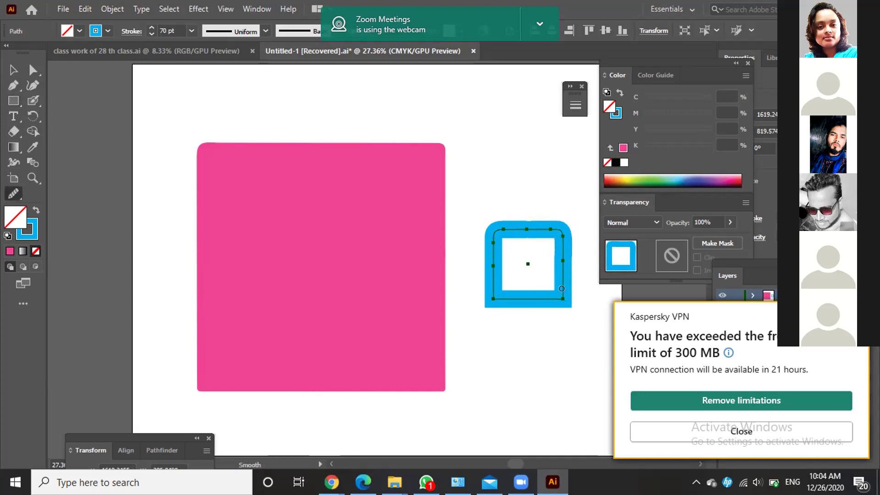
{"action": "left_click_drag", "start_coordinate": [553, 287], "coordinate": [568, 307]}
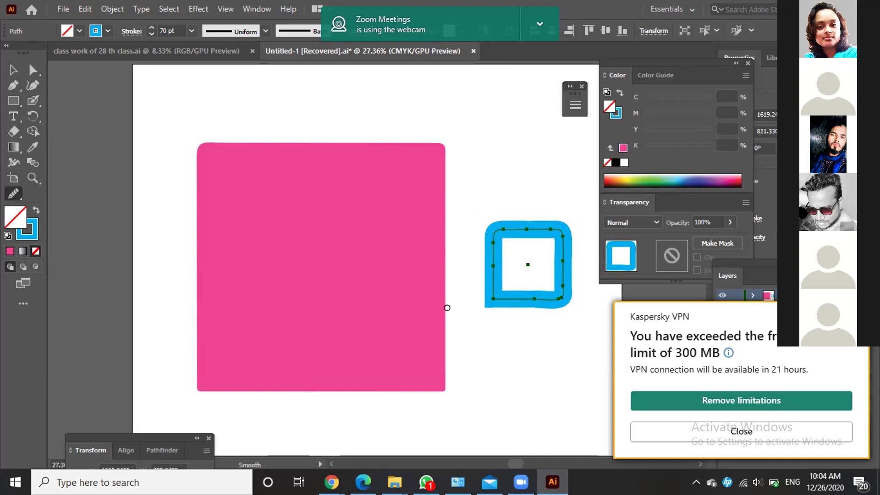
{"action": "left_click_drag", "start_coordinate": [495, 288], "coordinate": [468, 310]}
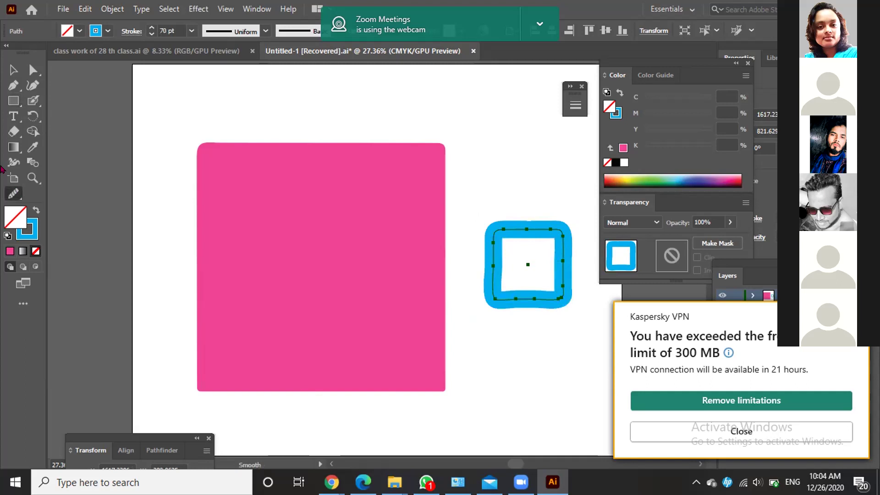
Cut gaps into all four sides of the small blue square's outline with the Path Eraser tool.
{"action": "left_click", "coordinate": [15, 193]}
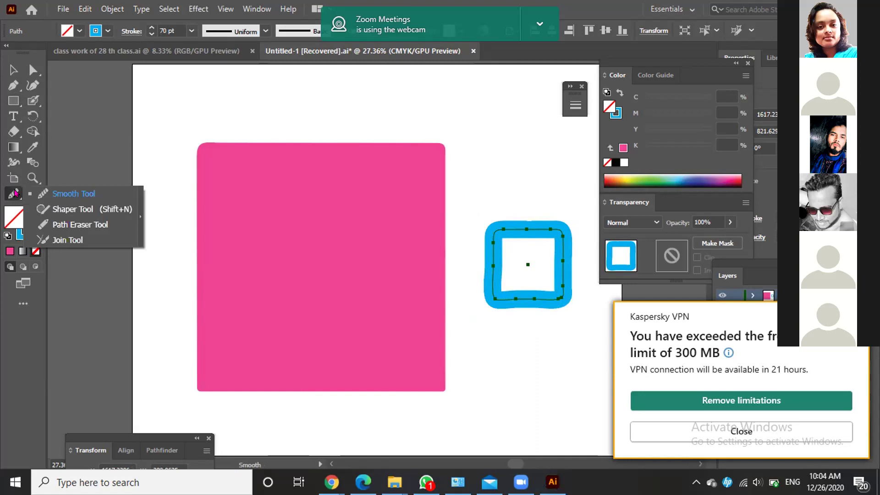
{"action": "left_click", "coordinate": [69, 224]}
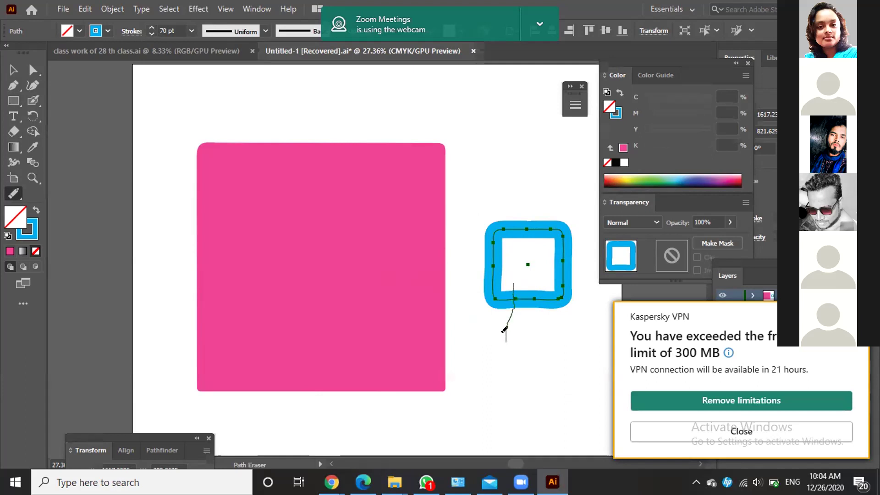
{"action": "left_click_drag", "start_coordinate": [508, 288], "coordinate": [520, 310]}
{"action": "left_click_drag", "start_coordinate": [556, 264], "coordinate": [583, 264]}
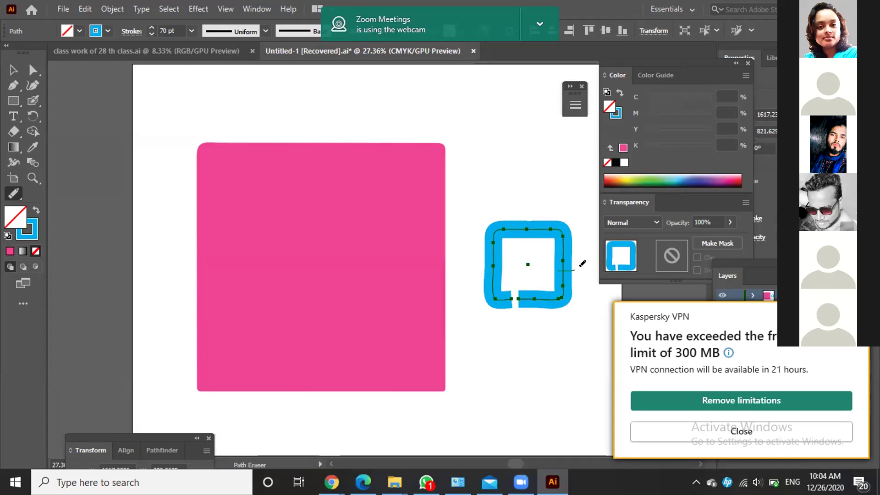
{"action": "left_click_drag", "start_coordinate": [542, 227], "coordinate": [543, 233]}
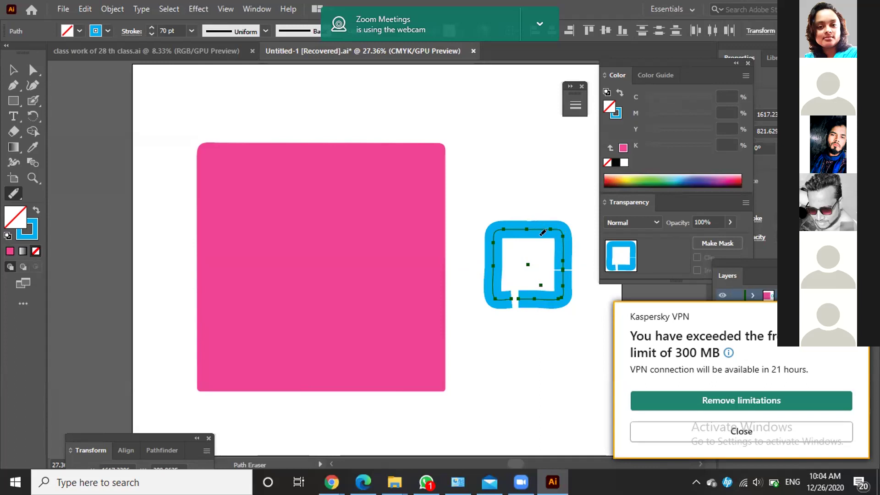
{"action": "left_click_drag", "start_coordinate": [540, 216], "coordinate": [535, 239]}
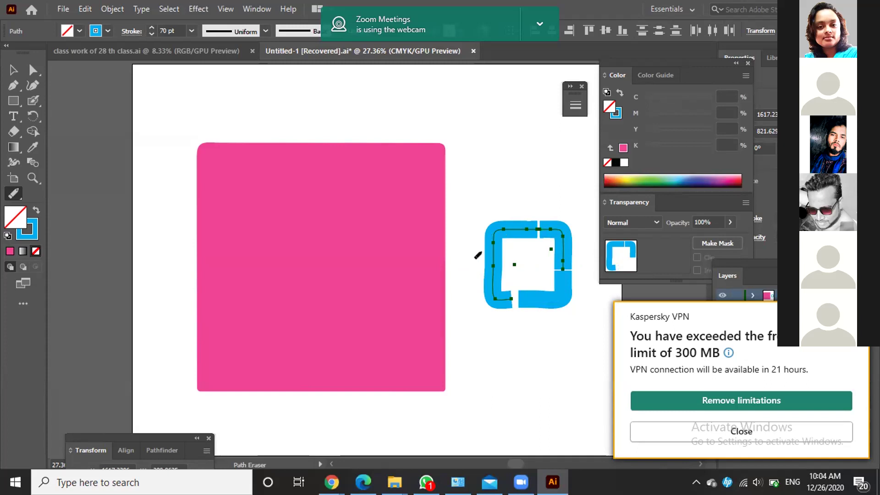
{"action": "mouse_move", "coordinate": [480, 259]}
{"action": "left_mouse_down"}
{"action": "mouse_move", "coordinate": [509, 255]}
{"action": "mouse_move", "coordinate": [486, 245]}
{"action": "mouse_move", "coordinate": [498, 245]}
{"action": "mouse_move", "coordinate": [496, 273]}
{"action": "mouse_move", "coordinate": [489, 238]}
{"action": "mouse_move", "coordinate": [485, 277]}
{"action": "mouse_move", "coordinate": [513, 277]}
{"action": "left_mouse_up"}
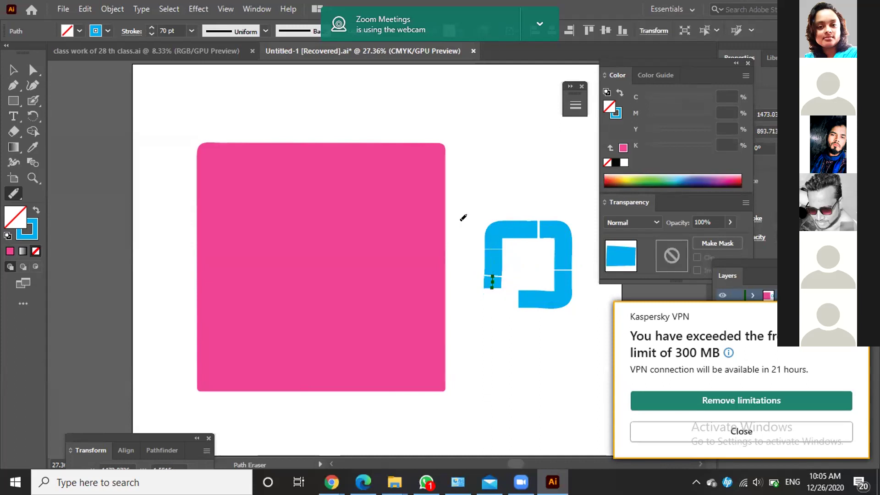
Select the upper parts of the blue outline and cut further gaps around its top-left corner with the Path Eraser tool.
{"action": "left_click", "coordinate": [13, 70]}
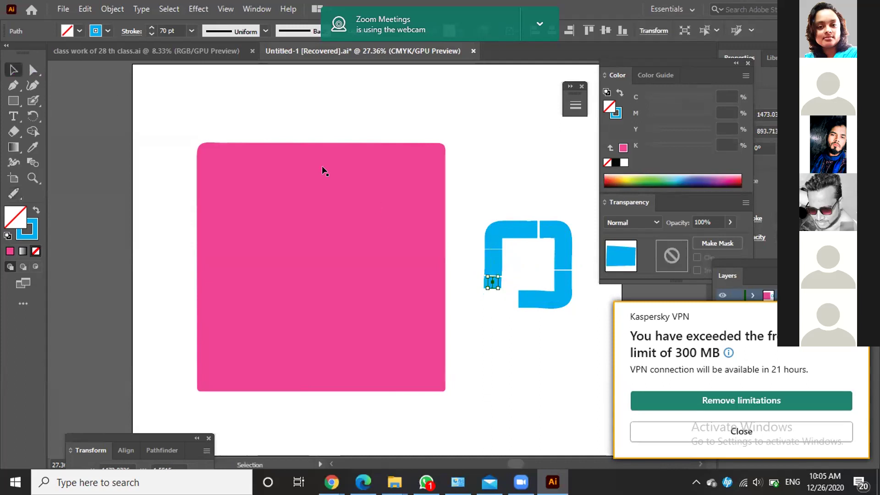
{"action": "left_click_drag", "start_coordinate": [472, 217], "coordinate": [540, 253]}
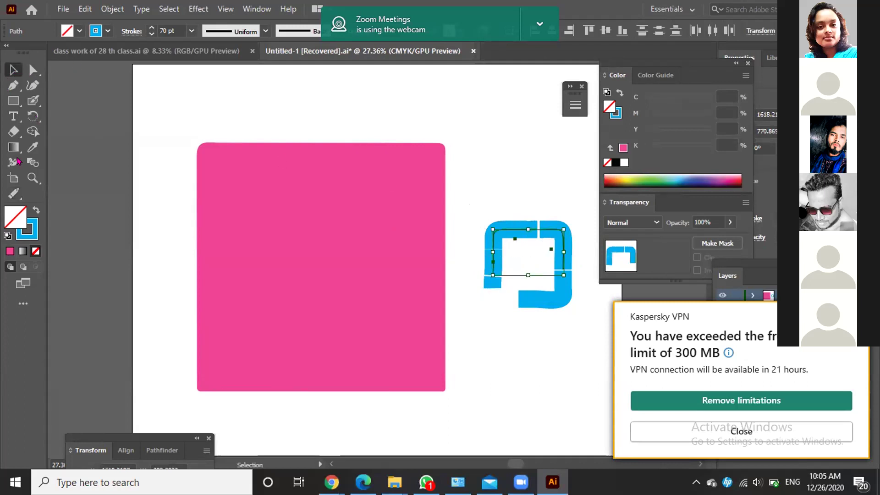
{"action": "left_click", "coordinate": [9, 194]}
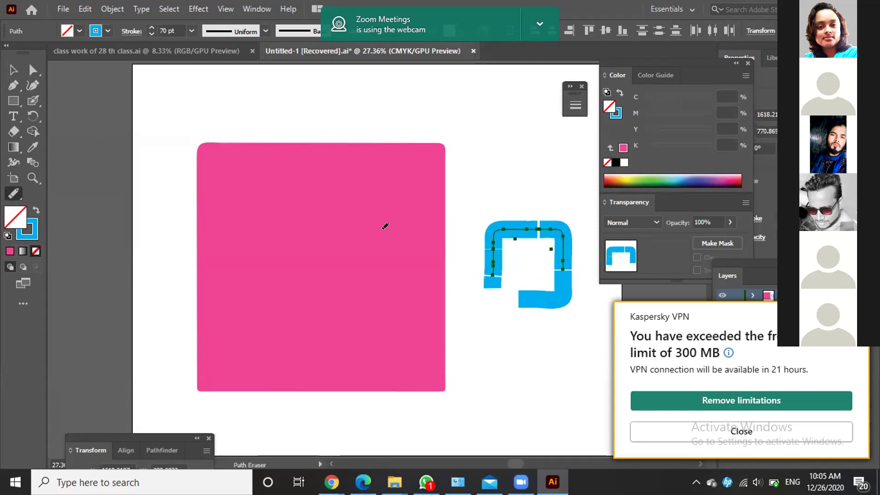
{"action": "mouse_move", "coordinate": [512, 220]}
{"action": "left_mouse_down"}
{"action": "mouse_move", "coordinate": [510, 249]}
{"action": "mouse_move", "coordinate": [517, 237]}
{"action": "mouse_move", "coordinate": [574, 237]}
{"action": "mouse_move", "coordinate": [491, 222]}
{"action": "left_mouse_up"}
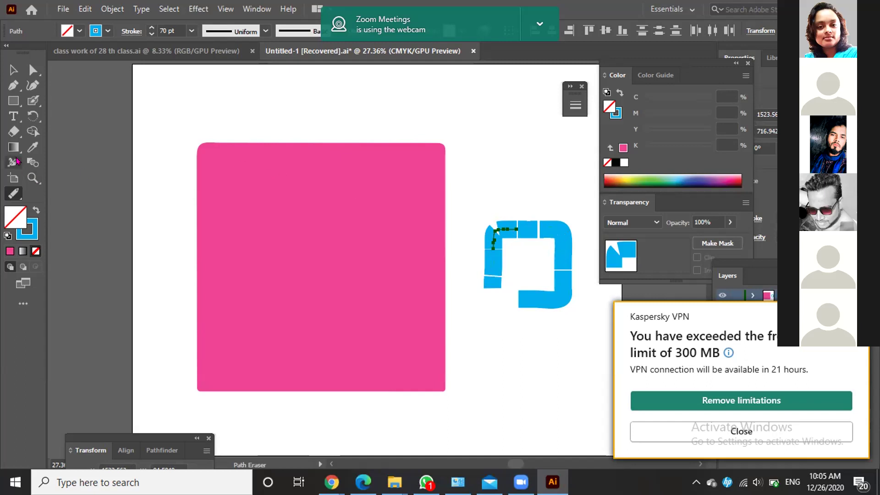
Sketch a triangle and a small ellipse above the blue outline and a small square above the pink square with the Shaper tool.
{"action": "left_click", "coordinate": [18, 191]}
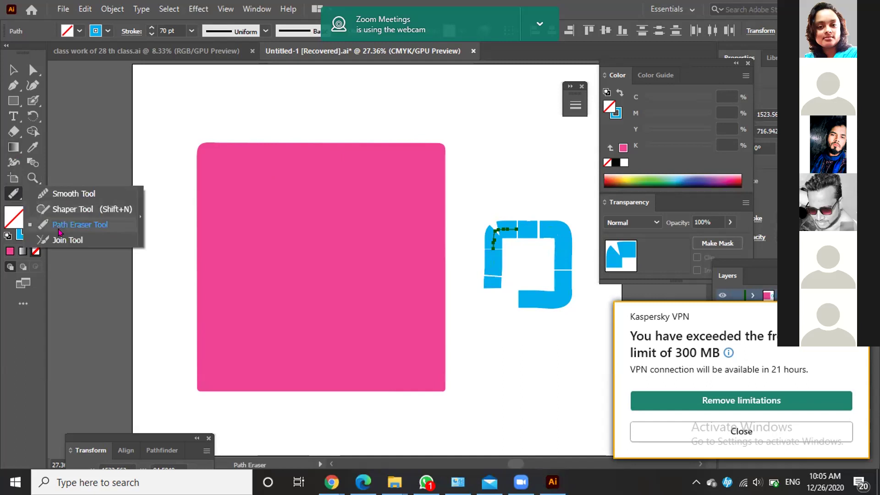
{"action": "left_click", "coordinate": [68, 212]}
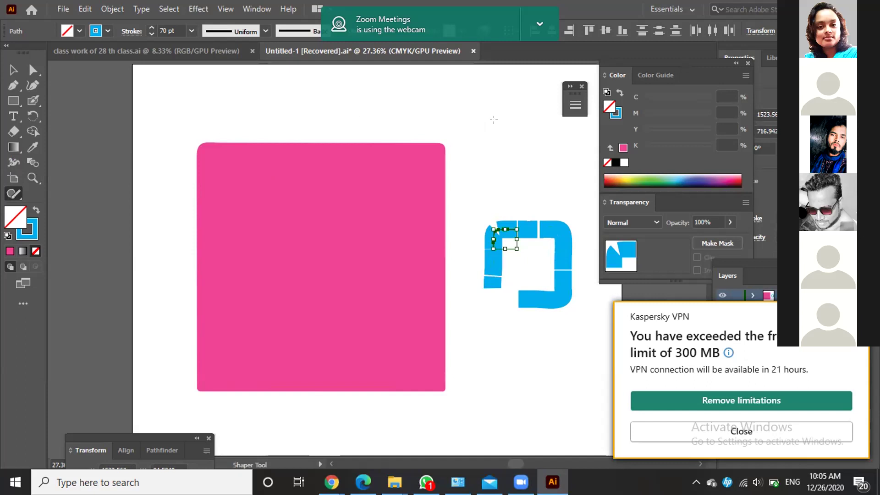
{"action": "left_click_drag", "start_coordinate": [494, 117], "coordinate": [462, 174]}
{"action": "mouse_move", "coordinate": [519, 179]}
{"action": "left_mouse_down"}
{"action": "mouse_move", "coordinate": [483, 119]}
{"action": "mouse_move", "coordinate": [524, 154]}
{"action": "mouse_move", "coordinate": [542, 133]}
{"action": "mouse_move", "coordinate": [528, 121]}
{"action": "left_mouse_up"}
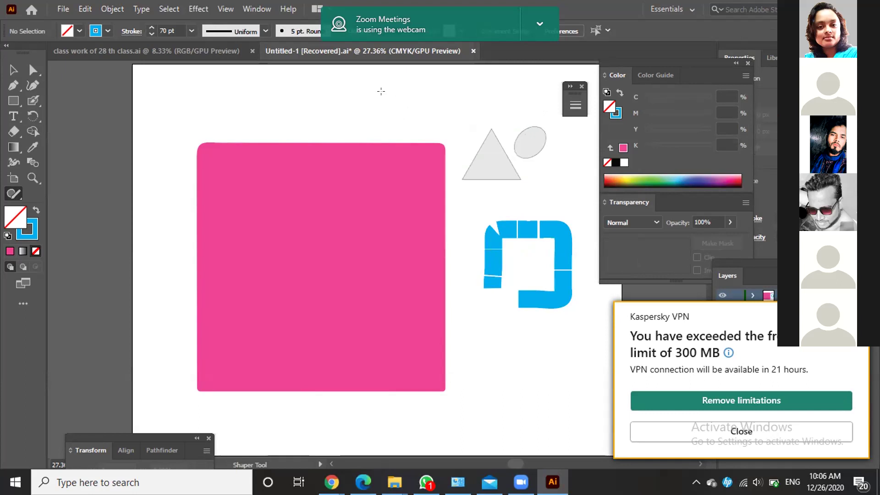
{"action": "mouse_move", "coordinate": [378, 91]}
{"action": "left_mouse_down"}
{"action": "mouse_move", "coordinate": [400, 124]}
{"action": "mouse_move", "coordinate": [408, 98]}
{"action": "mouse_move", "coordinate": [375, 88]}
{"action": "left_mouse_up"}
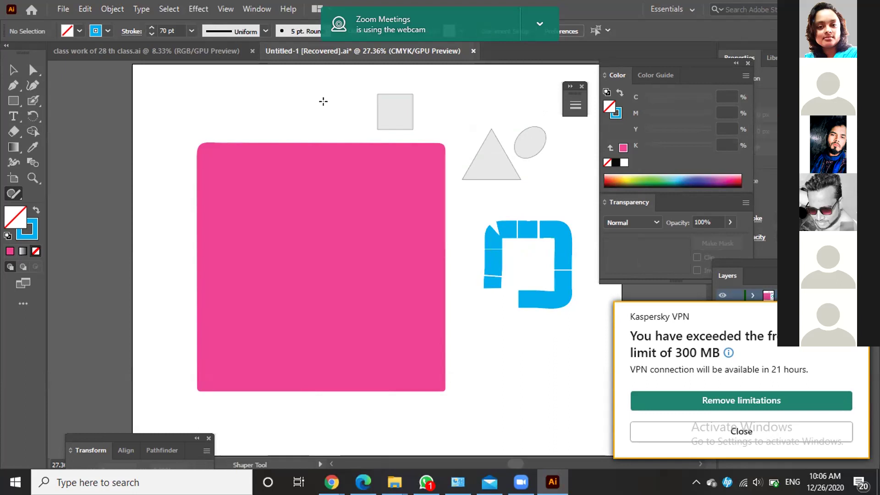
Sketch a wide rectangle above the pink square, beside the small grey square, with the Shaper tool.
{"action": "mouse_move", "coordinate": [277, 98]}
{"action": "left_mouse_down"}
{"action": "mouse_move", "coordinate": [293, 128]}
{"action": "mouse_move", "coordinate": [325, 132]}
{"action": "left_mouse_up"}
{"action": "left_click_drag", "start_coordinate": [325, 132], "coordinate": [324, 132]}
{"action": "mouse_move", "coordinate": [271, 91]}
{"action": "left_mouse_down"}
{"action": "mouse_move", "coordinate": [263, 119]}
{"action": "mouse_move", "coordinate": [303, 120]}
{"action": "mouse_move", "coordinate": [314, 69]}
{"action": "mouse_move", "coordinate": [308, 87]}
{"action": "mouse_move", "coordinate": [275, 93]}
{"action": "left_mouse_up"}
{"action": "right_click", "coordinate": [241, 79]}
{"action": "left_click", "coordinate": [239, 79]}
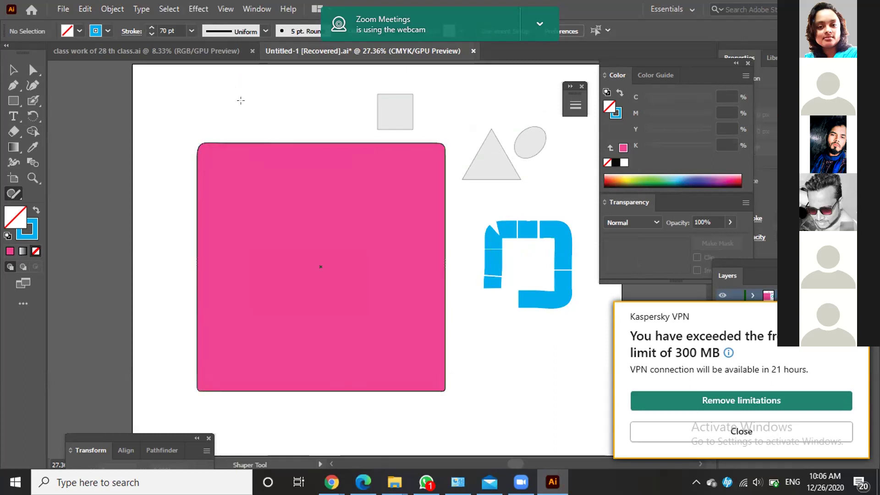
{"action": "mouse_move", "coordinate": [243, 88]}
{"action": "left_mouse_down"}
{"action": "mouse_move", "coordinate": [246, 123]}
{"action": "mouse_move", "coordinate": [336, 133]}
{"action": "mouse_move", "coordinate": [334, 88]}
{"action": "mouse_move", "coordinate": [241, 87]}
{"action": "left_mouse_up"}
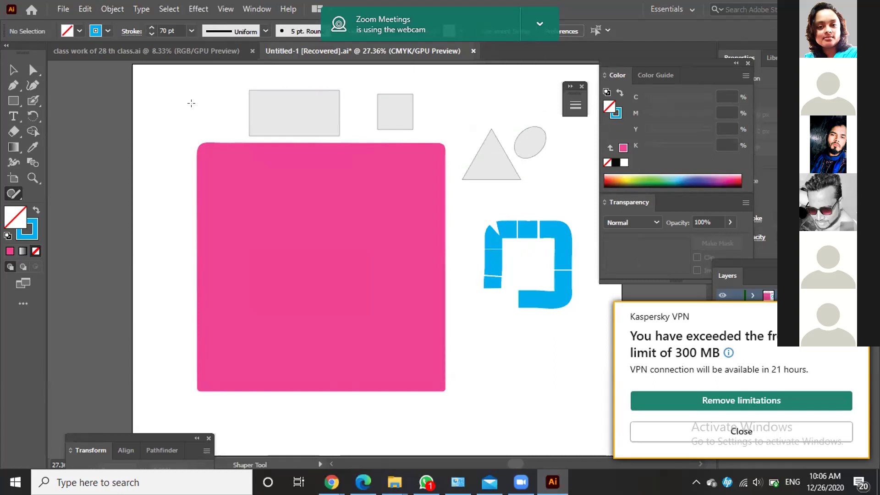
{"action": "mouse_move", "coordinate": [170, 108]}
{"action": "left_mouse_down"}
{"action": "mouse_move", "coordinate": [191, 138]}
{"action": "mouse_move", "coordinate": [206, 139]}
{"action": "mouse_move", "coordinate": [216, 110]}
{"action": "mouse_move", "coordinate": [161, 102]}
{"action": "left_mouse_up"}
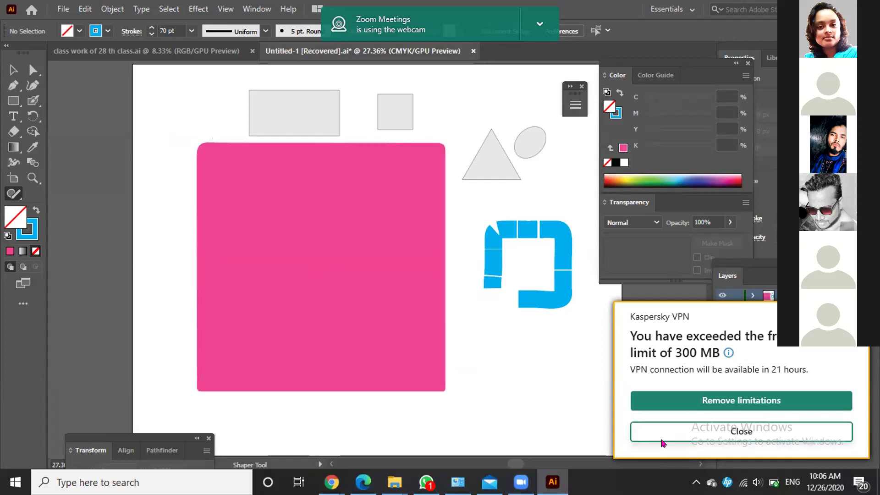
Sketch a short line, a flat ellipse, a circle and a small rectangle below the blue outline with the Shaper tool.
{"action": "mouse_move", "coordinate": [479, 362]}
{"action": "left_mouse_down"}
{"action": "mouse_move", "coordinate": [471, 392]}
{"action": "mouse_move", "coordinate": [516, 406]}
{"action": "mouse_move", "coordinate": [569, 382]}
{"action": "mouse_move", "coordinate": [513, 369]}
{"action": "left_mouse_up"}
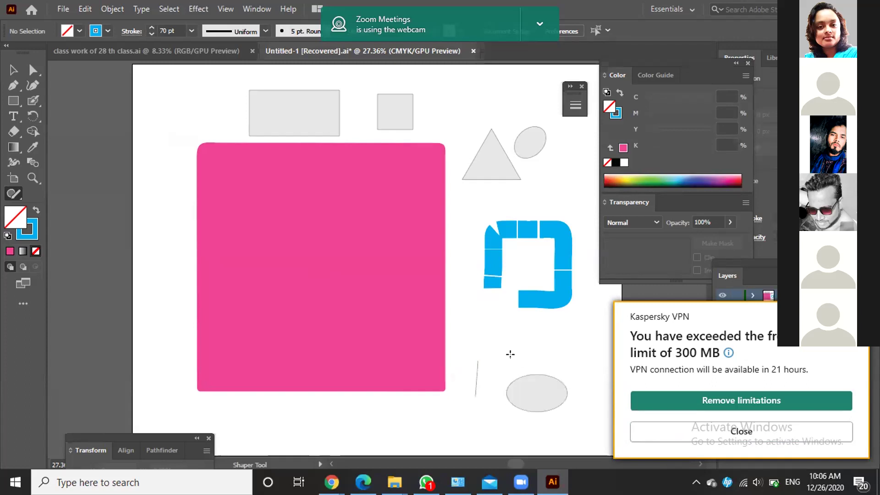
{"action": "mouse_move", "coordinate": [488, 329]}
{"action": "left_mouse_down"}
{"action": "mouse_move", "coordinate": [523, 355]}
{"action": "mouse_move", "coordinate": [533, 330]}
{"action": "mouse_move", "coordinate": [490, 326]}
{"action": "left_mouse_up"}
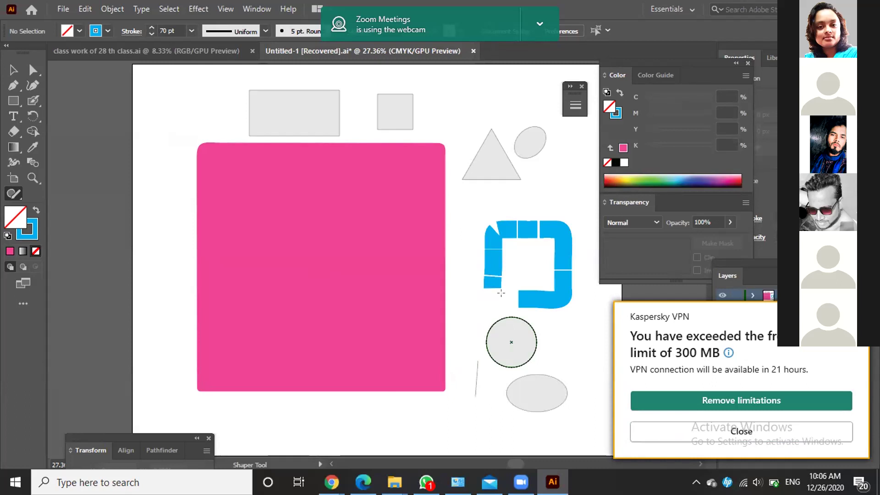
{"action": "left_click", "coordinate": [426, 429]}
{"action": "mouse_move", "coordinate": [431, 409]}
{"action": "left_mouse_down"}
{"action": "mouse_move", "coordinate": [424, 438]}
{"action": "mouse_move", "coordinate": [471, 430]}
{"action": "mouse_move", "coordinate": [458, 408]}
{"action": "mouse_move", "coordinate": [420, 408]}
{"action": "mouse_move", "coordinate": [430, 408]}
{"action": "left_mouse_up"}
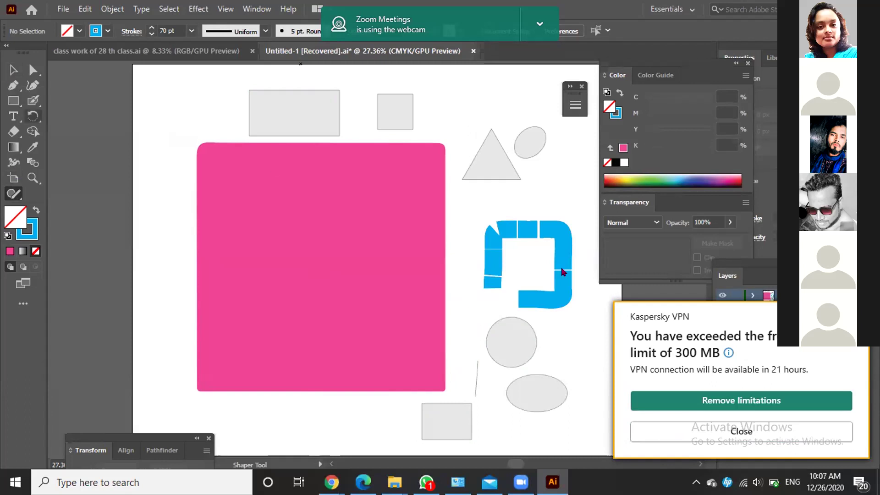
Clear the Kaspersky VPN notification and sketch two large squares overlapping the pink square's left side with the Shaper tool.
{"action": "left_click", "coordinate": [697, 401]}
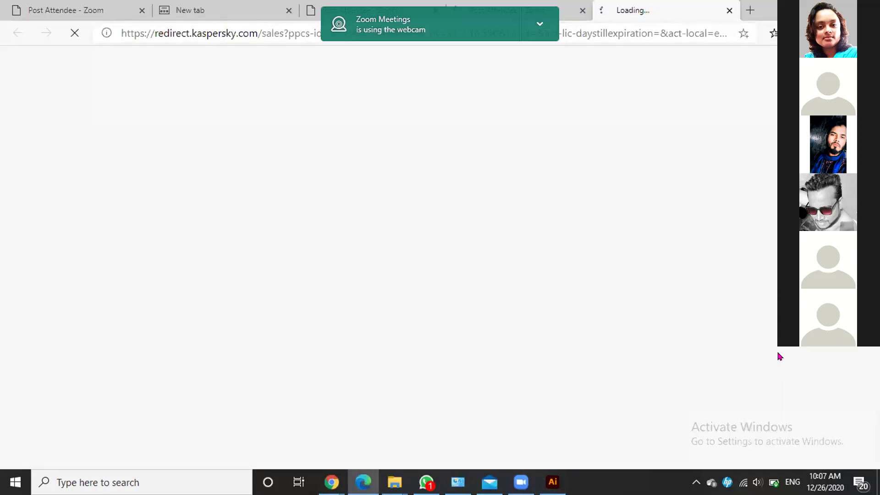
{"action": "left_click", "coordinate": [364, 482]}
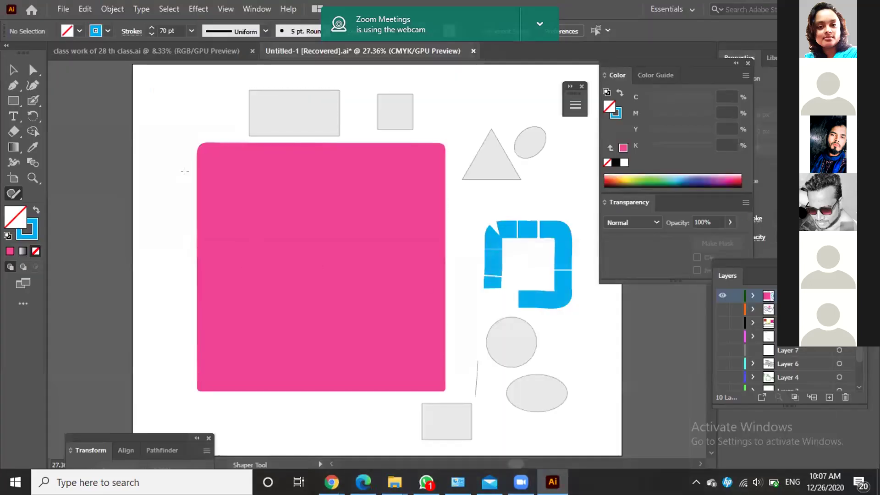
{"action": "mouse_move", "coordinate": [162, 93]}
{"action": "left_mouse_down"}
{"action": "mouse_move", "coordinate": [150, 149]}
{"action": "mouse_move", "coordinate": [238, 139]}
{"action": "mouse_move", "coordinate": [193, 91]}
{"action": "mouse_move", "coordinate": [159, 71]}
{"action": "mouse_move", "coordinate": [149, 112]}
{"action": "left_mouse_up"}
{"action": "mouse_move", "coordinate": [149, 210]}
{"action": "left_mouse_down"}
{"action": "mouse_move", "coordinate": [144, 251]}
{"action": "mouse_move", "coordinate": [192, 254]}
{"action": "mouse_move", "coordinate": [193, 186]}
{"action": "mouse_move", "coordinate": [148, 208]}
{"action": "left_mouse_up"}
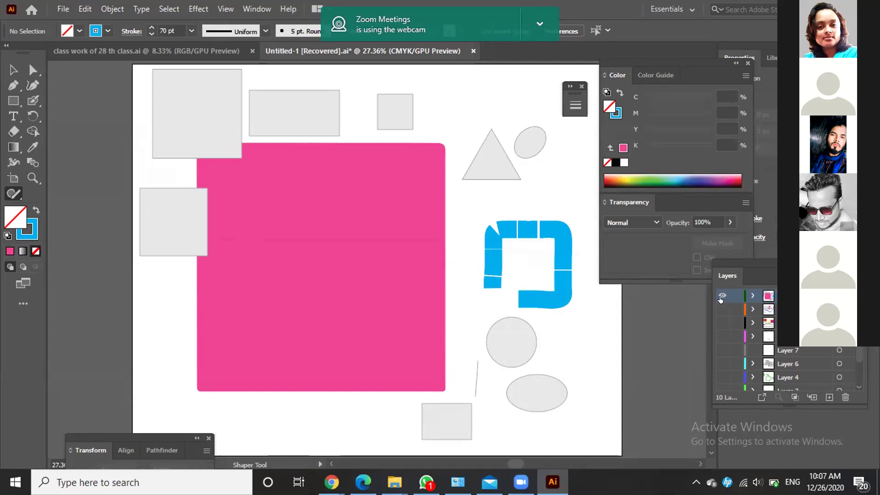
Add a new layer on top and hide the layer holding the pink square and the sketched shapes.
{"action": "left_click", "coordinate": [829, 398]}
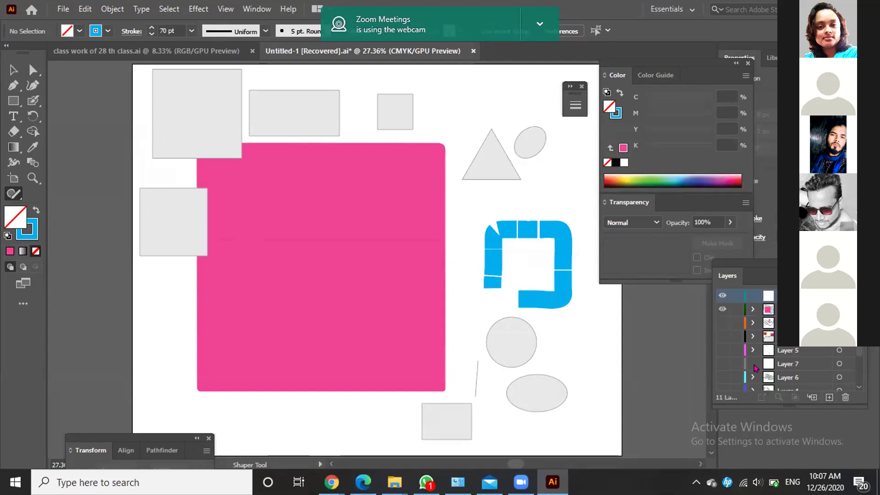
{"action": "left_click", "coordinate": [720, 308]}
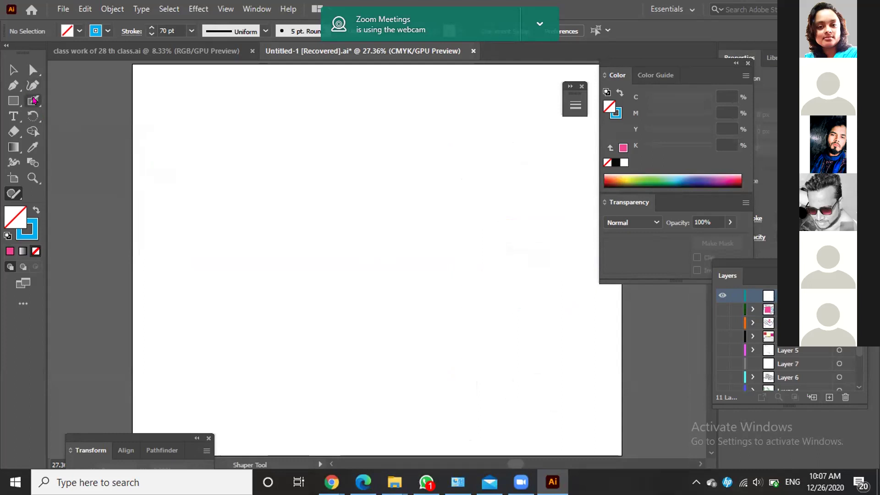
Draw three long crossing lines that enclose a rough triangle with the Pencil tool, using a 3 pt stroke.
{"action": "left_click_drag", "start_coordinate": [33, 100], "coordinate": [71, 130]}
{"action": "left_click_drag", "start_coordinate": [348, 136], "coordinate": [132, 367]}
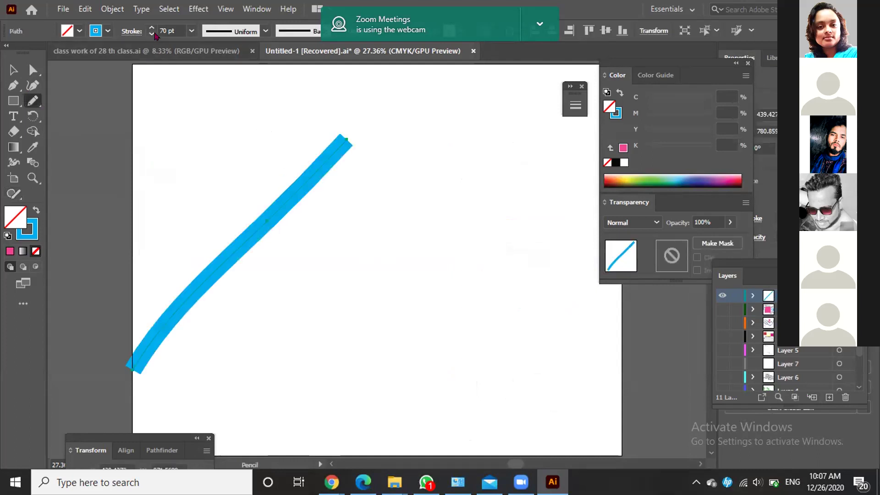
{"action": "left_click", "coordinate": [191, 31]}
{"action": "left_click", "coordinate": [207, 115]}
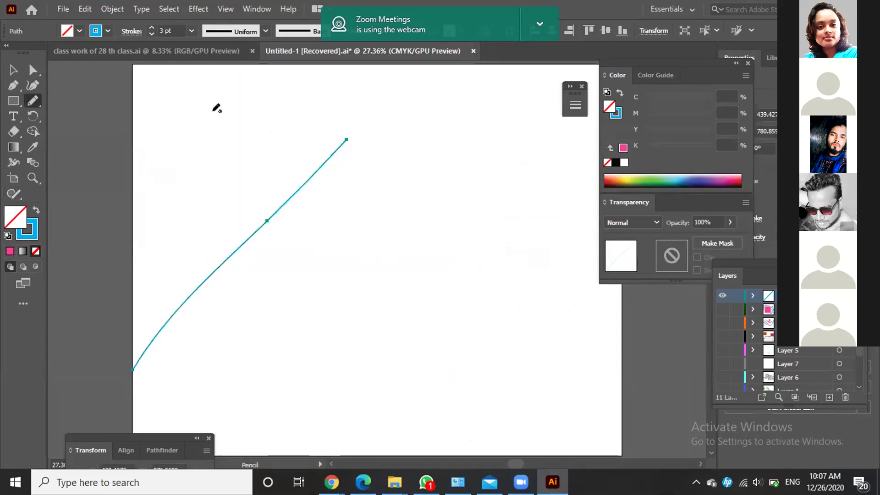
{"action": "left_click_drag", "start_coordinate": [267, 140], "coordinate": [408, 457]}
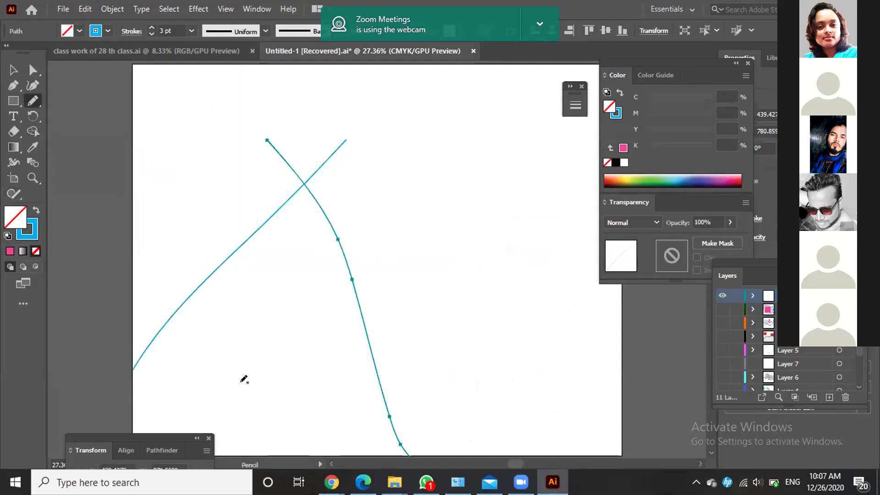
{"action": "left_click_drag", "start_coordinate": [154, 316], "coordinate": [469, 387]}
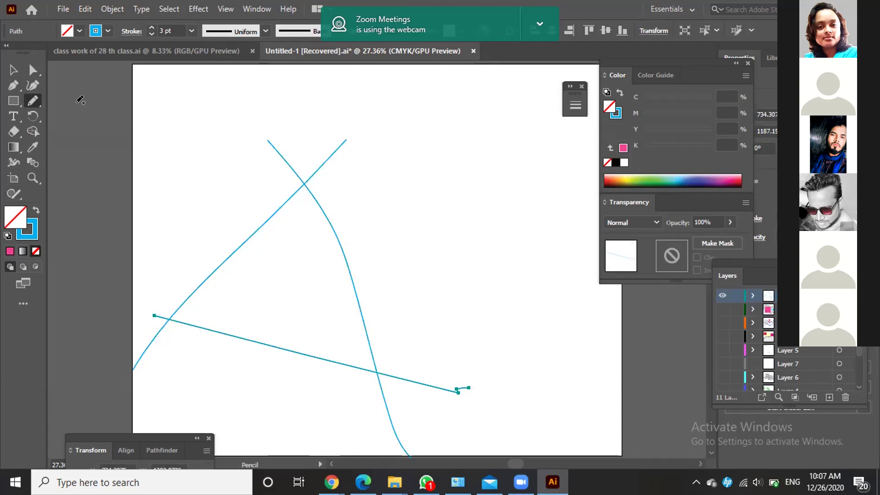
Select the three pencil lines and trim and join the overlapping ends at the triangle's top with the Join tool.
{"action": "left_click", "coordinate": [13, 70]}
{"action": "left_click", "coordinate": [160, 138]}
{"action": "left_click_drag", "start_coordinate": [168, 135], "coordinate": [454, 413]}
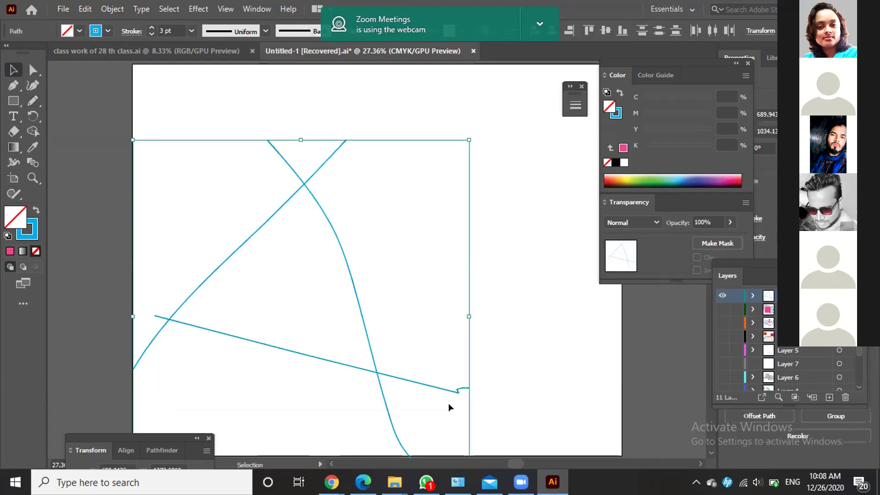
{"action": "left_click", "coordinate": [13, 193]}
{"action": "left_click", "coordinate": [68, 239]}
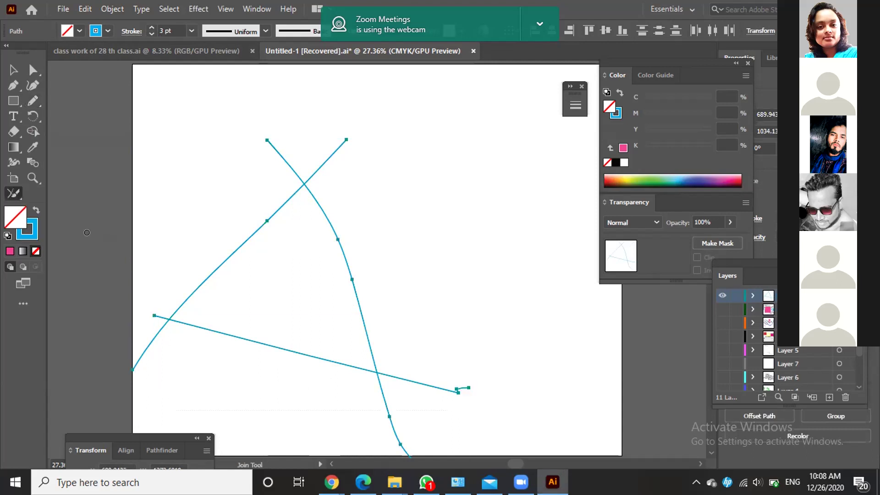
{"action": "left_click", "coordinate": [365, 151]}
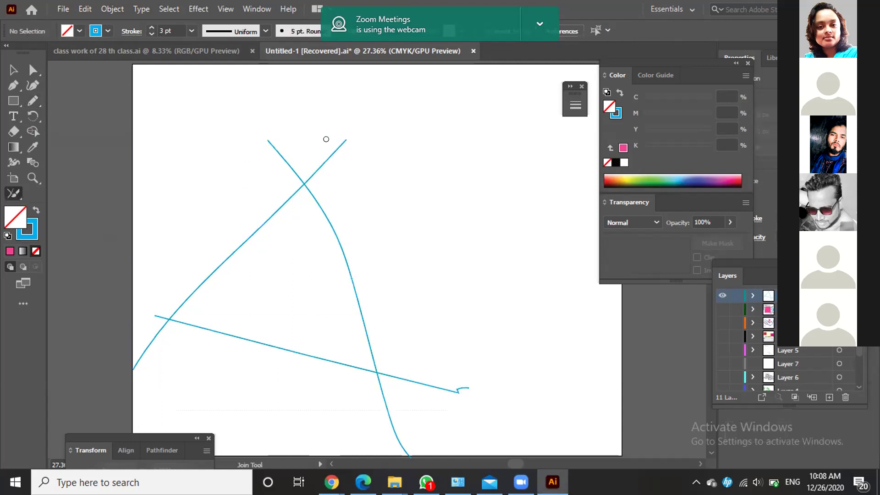
{"action": "left_click_drag", "start_coordinate": [277, 149], "coordinate": [373, 172]}
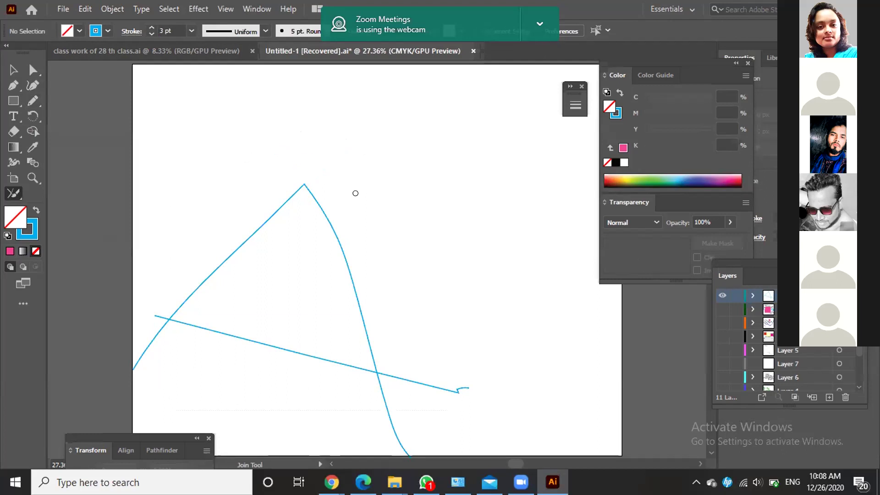
Reselect the lines and trim and join the overlapping ends at the triangle's lower-right corner with the Join tool.
{"action": "left_click_drag", "start_coordinate": [415, 371], "coordinate": [380, 439]}
{"action": "left_click", "coordinate": [10, 69]}
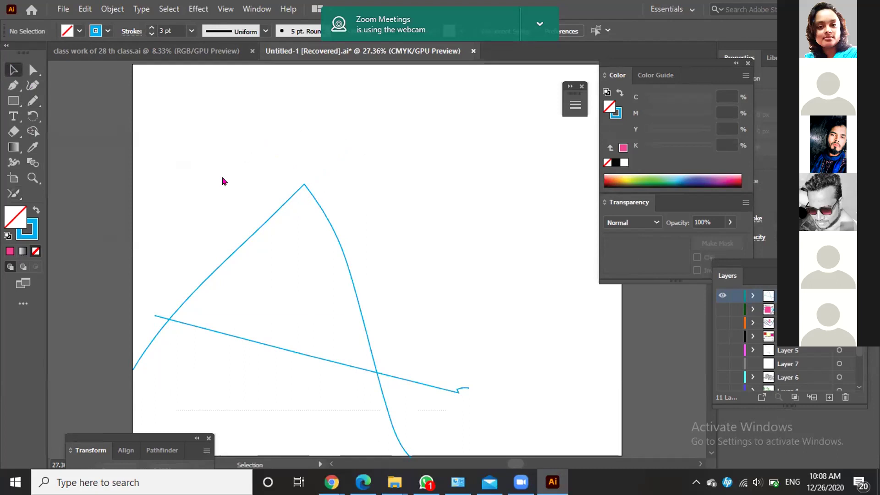
{"action": "mouse_move", "coordinate": [192, 158]}
{"action": "left_mouse_down"}
{"action": "mouse_move", "coordinate": [492, 456]}
{"action": "mouse_move", "coordinate": [523, 422]}
{"action": "mouse_move", "coordinate": [480, 407]}
{"action": "left_mouse_up"}
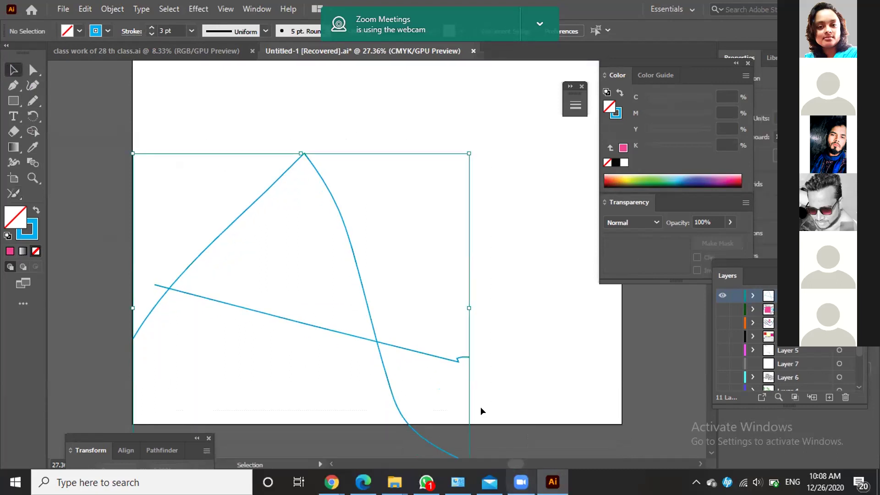
{"action": "left_click", "coordinate": [13, 193]}
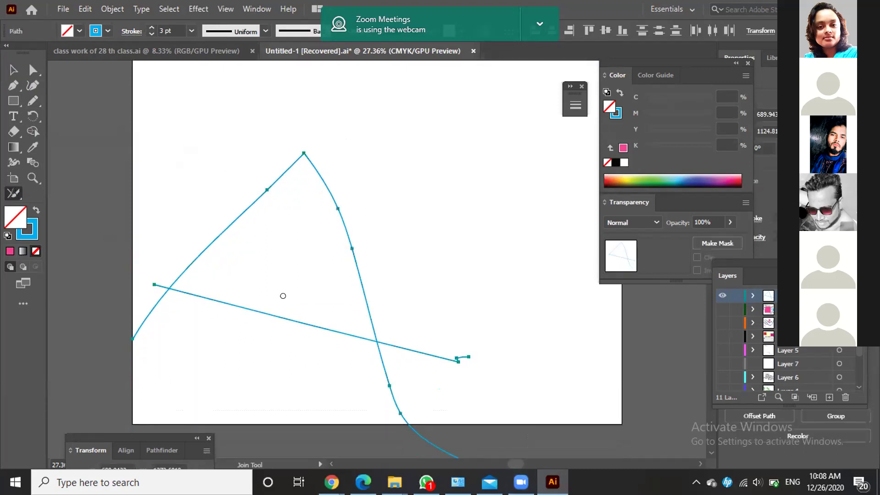
{"action": "left_click_drag", "start_coordinate": [419, 365], "coordinate": [356, 401]}
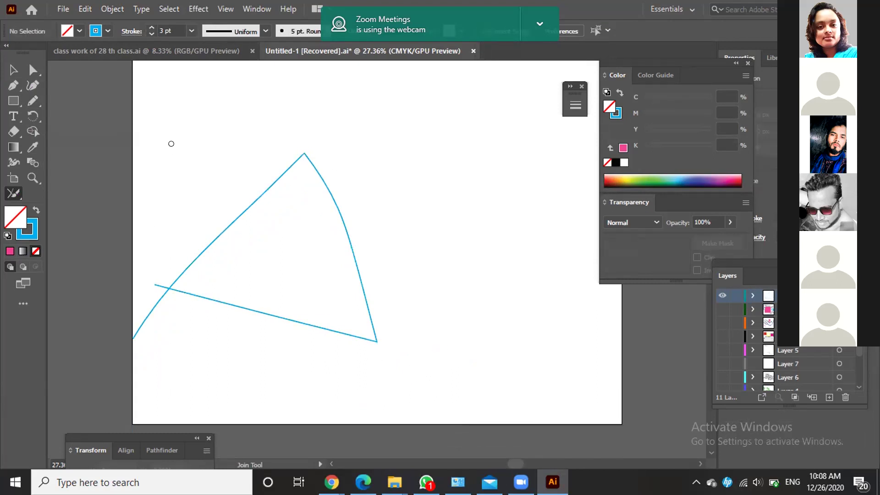
Close the triangle by joining the overlapping ends at its left corner with the Join tool, and deselect it.
{"action": "left_click", "coordinate": [13, 70]}
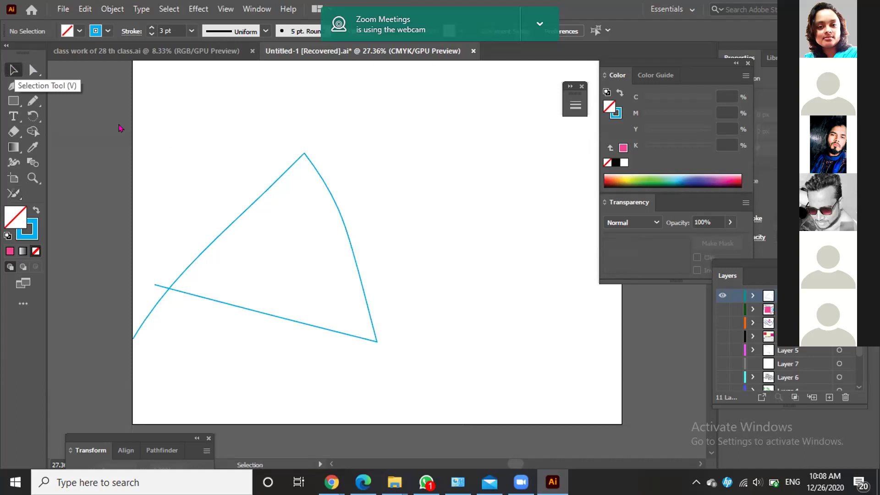
{"action": "left_click", "coordinate": [329, 333]}
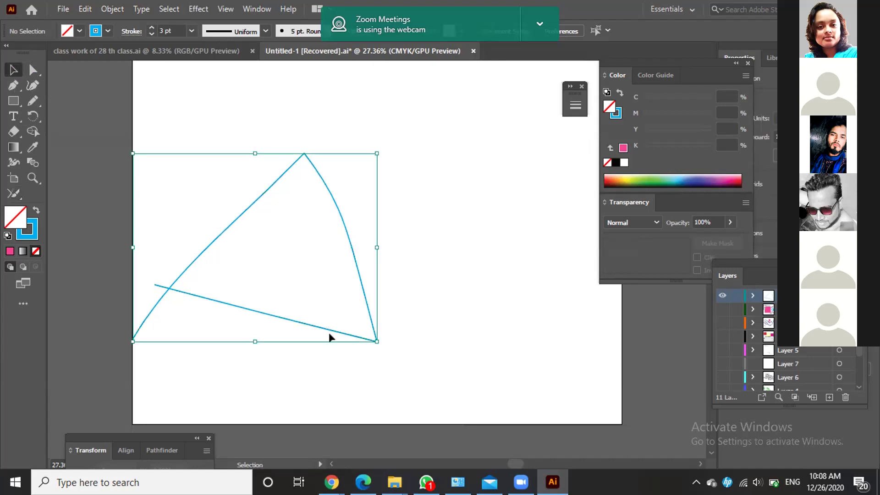
{"action": "left_click", "coordinate": [13, 193]}
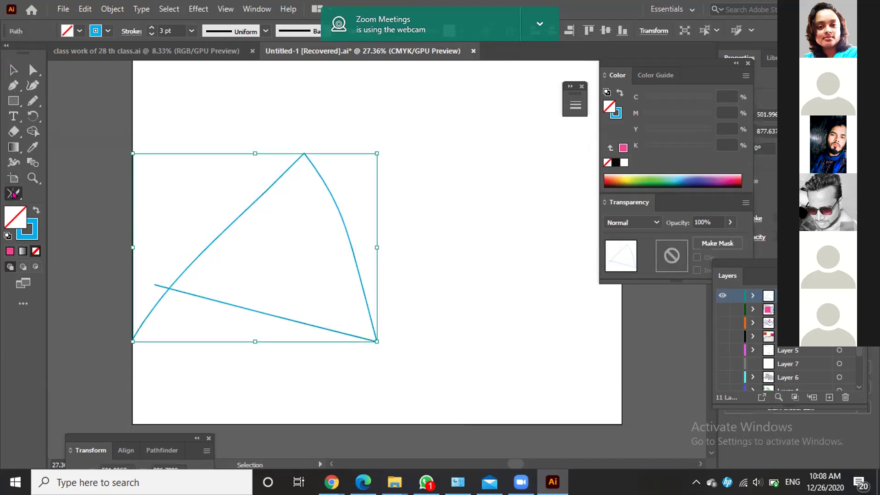
{"action": "left_click_drag", "start_coordinate": [141, 277], "coordinate": [159, 316]}
{"action": "key", "text": "ctrl+shift+a"}
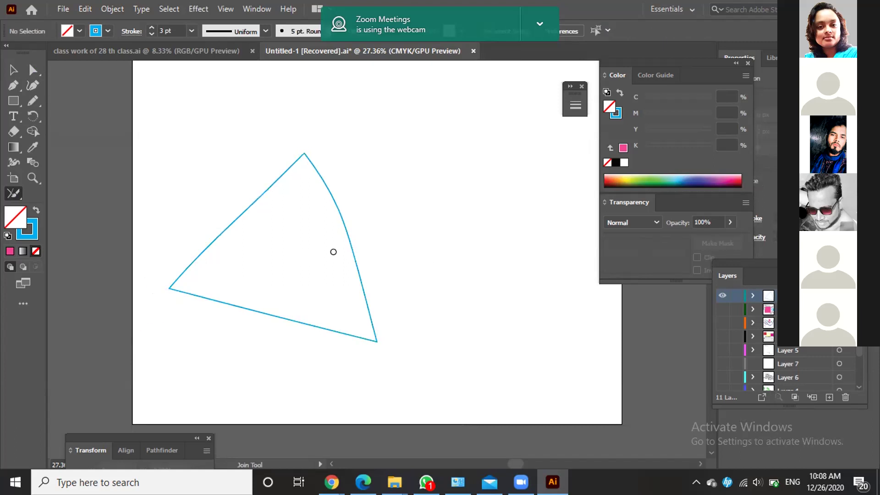
Hide the triangle's layer, add a new layer and draw a square with no fill and a 3 pt blue stroke.
{"action": "left_click", "coordinate": [33, 101]}
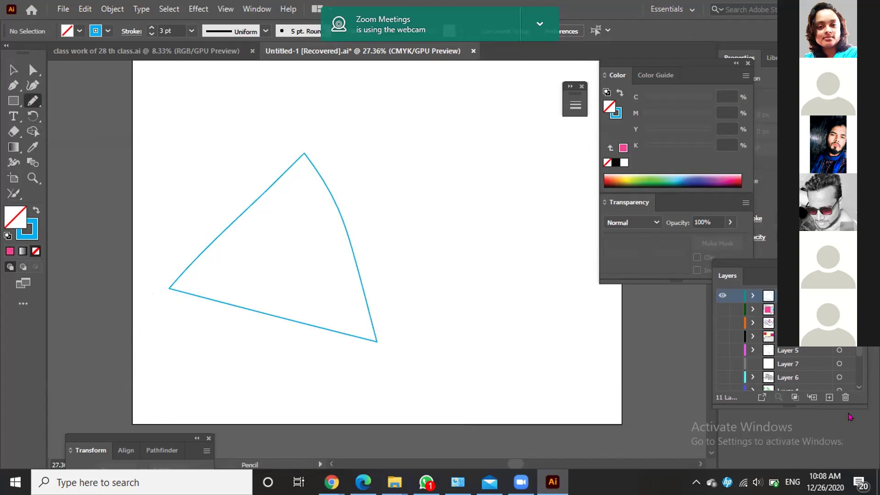
{"action": "left_click", "coordinate": [830, 397]}
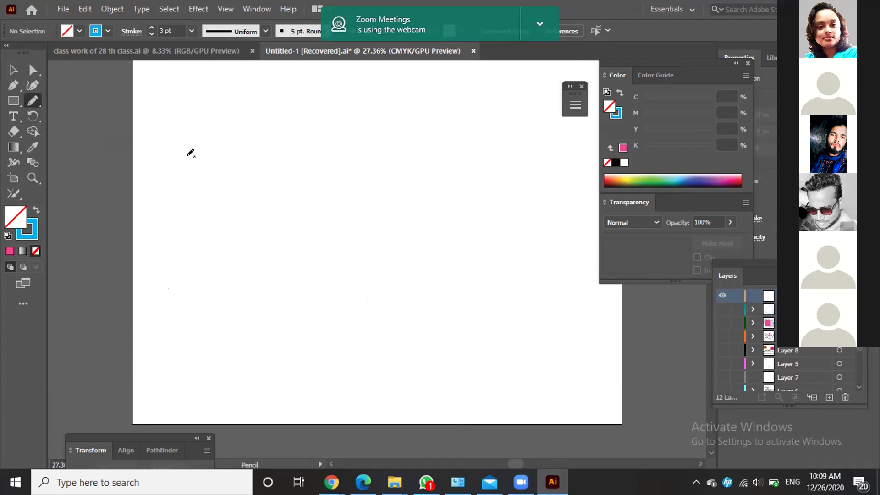
{"action": "left_click", "coordinate": [10, 100]}
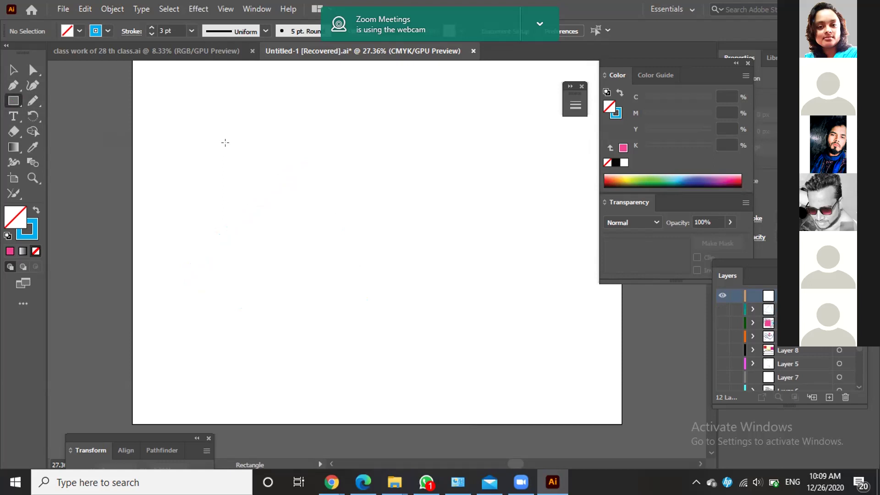
{"action": "left_click_drag", "start_coordinate": [230, 147], "coordinate": [393, 261]}
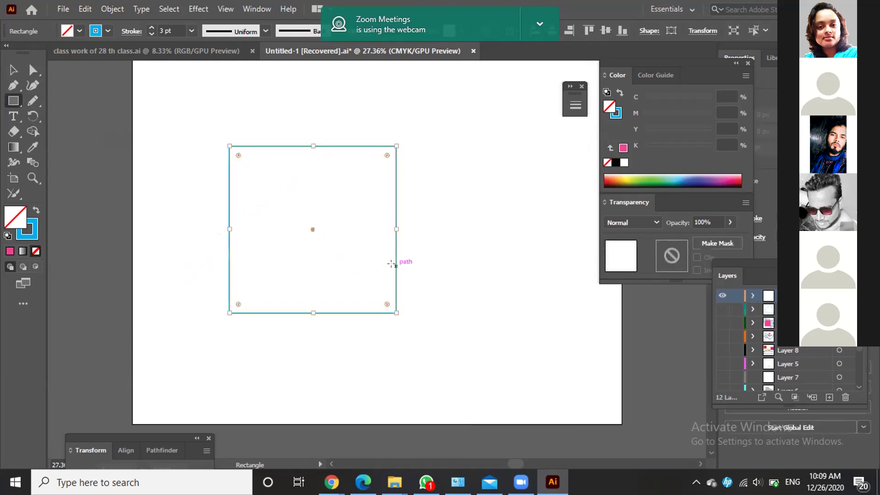
Increase the square's stroke weight to 60 pt.
{"action": "left_click", "coordinate": [151, 30]}
{"action": "left_click", "coordinate": [150, 30]}
{"action": "left_click", "coordinate": [151, 31]}
{"action": "left_click", "coordinate": [150, 30]}
{"action": "left_click", "coordinate": [151, 30]}
{"action": "left_click", "coordinate": [150, 31]}
{"action": "left_click", "coordinate": [151, 31]}
{"action": "left_click", "coordinate": [150, 30]}
{"action": "left_click", "coordinate": [151, 30]}
{"action": "left_click", "coordinate": [151, 31]}
{"action": "left_click", "coordinate": [151, 31]}
{"action": "left_click", "coordinate": [150, 31]}
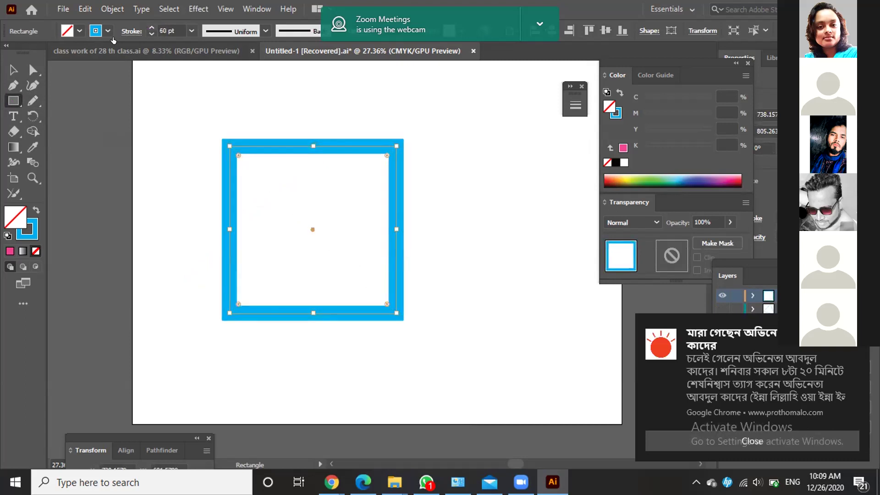
Fill the square with the magenta swatch (C 0, M 100, Y 0, K 0).
{"action": "left_click", "coordinate": [68, 31]}
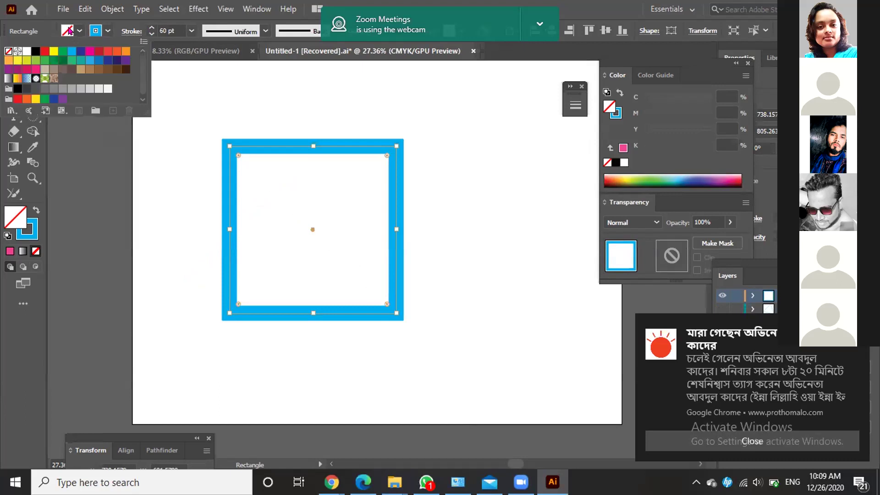
{"action": "left_click", "coordinate": [87, 51]}
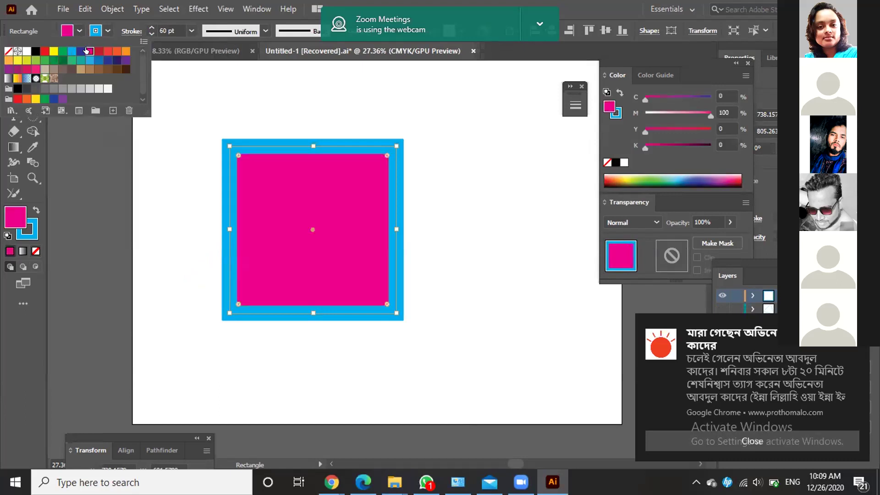
{"action": "left_click", "coordinate": [180, 185]}
Shrink the square from its lower-right and upper-left corners, and enlarge it again from the upper-left corner.
{"action": "key", "text": "v"}
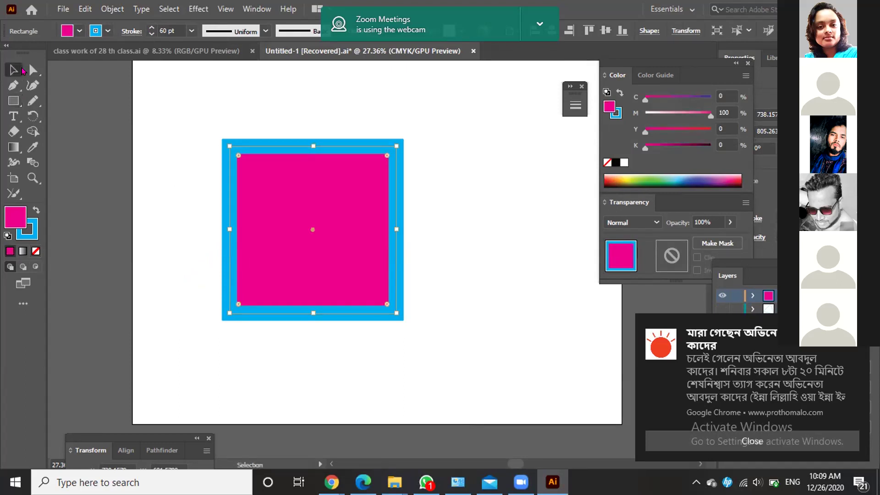
{"action": "left_click_drag", "start_coordinate": [195, 128], "coordinate": [446, 338]}
{"action": "left_click_drag", "start_coordinate": [397, 308], "coordinate": [366, 277]}
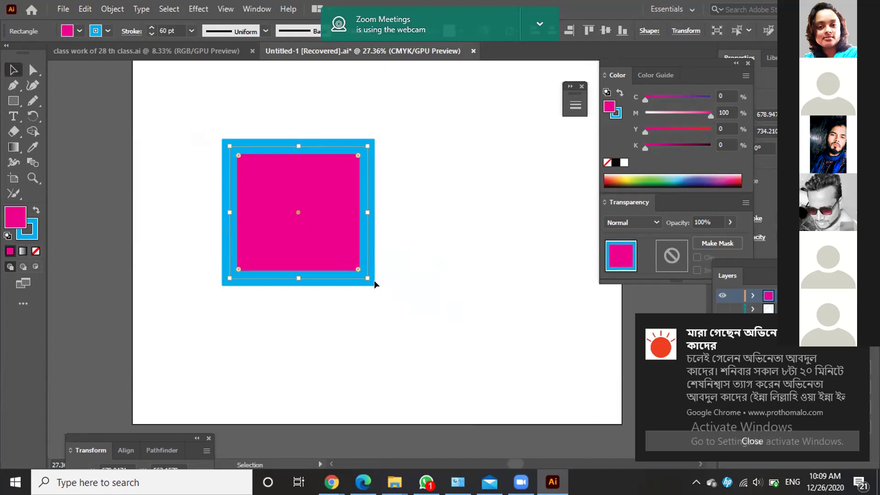
{"action": "left_click_drag", "start_coordinate": [224, 141], "coordinate": [285, 193]}
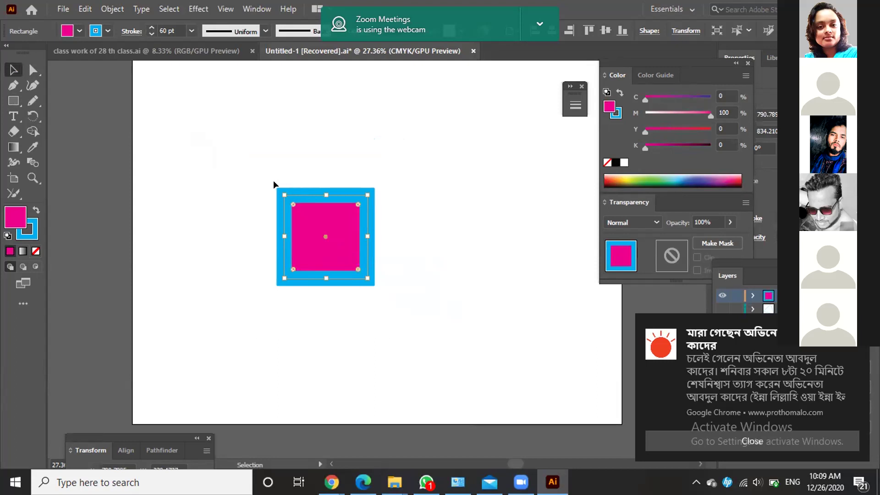
{"action": "mouse_move", "coordinate": [357, 268]}
{"action": "left_mouse_down"}
{"action": "mouse_move", "coordinate": [367, 272]}
{"action": "mouse_move", "coordinate": [358, 269]}
{"action": "left_mouse_up"}
{"action": "left_click_drag", "start_coordinate": [269, 180], "coordinate": [462, 322]}
{"action": "left_click_drag", "start_coordinate": [282, 194], "coordinate": [224, 135]}
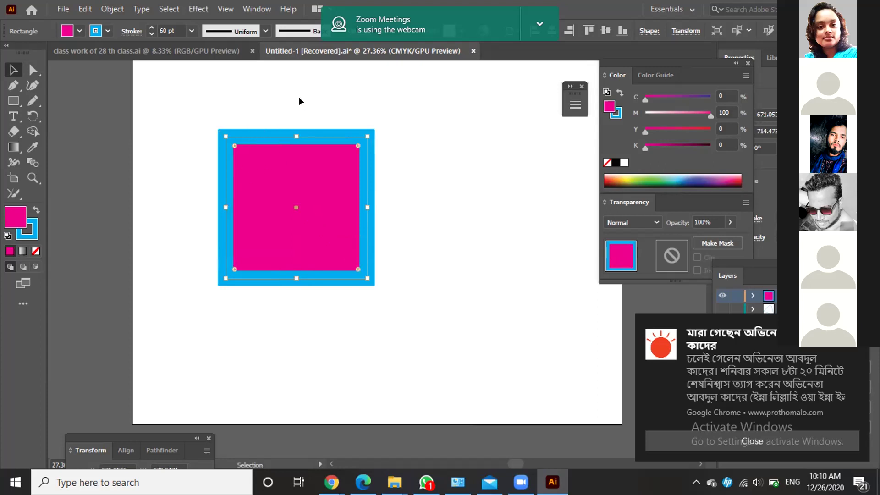
Expand the square's fill and stroke into shapes, and enlarge the resulting group from its lower-right corner.
{"action": "left_click", "coordinate": [120, 8]}
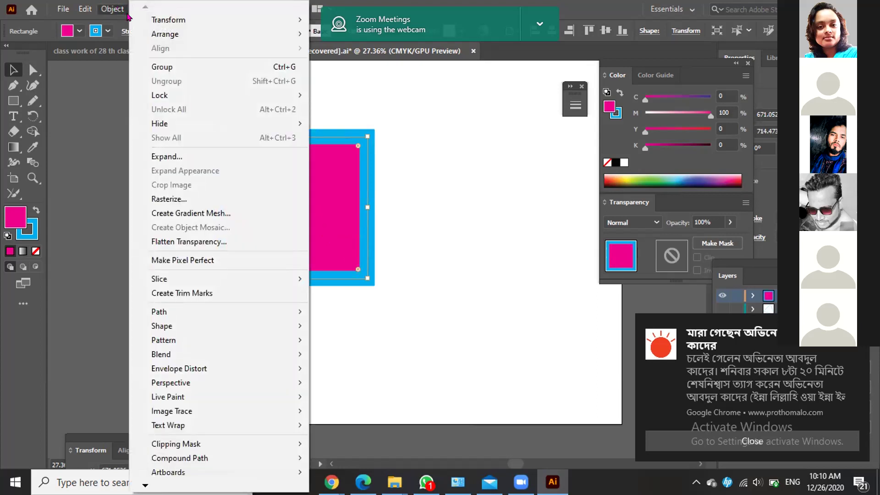
{"action": "left_click", "coordinate": [190, 158]}
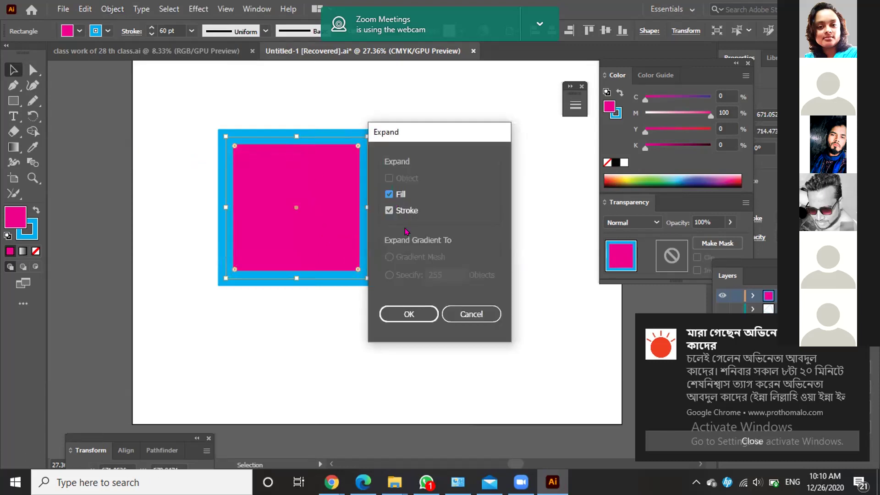
{"action": "left_click", "coordinate": [406, 309]}
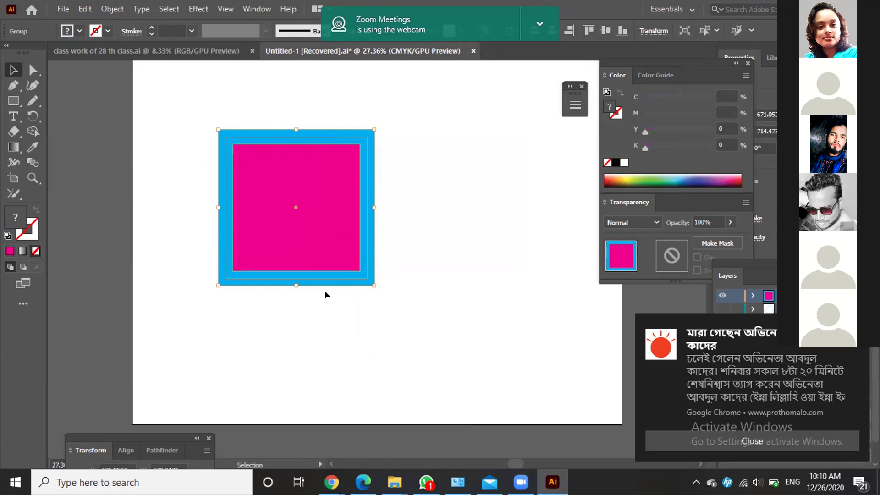
{"action": "left_click_drag", "start_coordinate": [369, 282], "coordinate": [451, 356]}
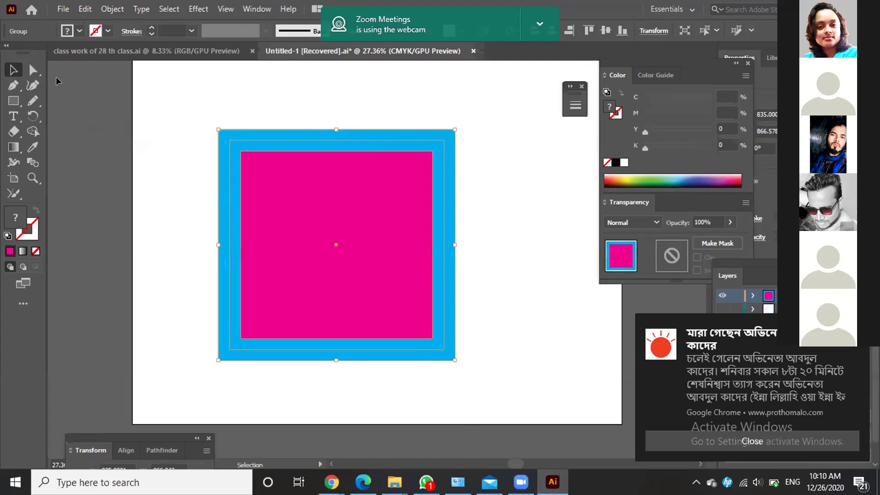
{"action": "left_click", "coordinate": [64, 9]}
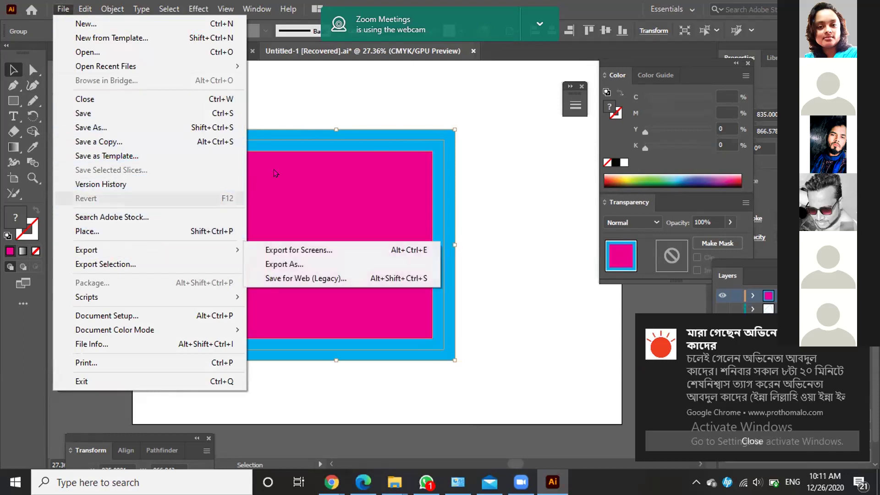
{"action": "left_click", "coordinate": [546, 212]}
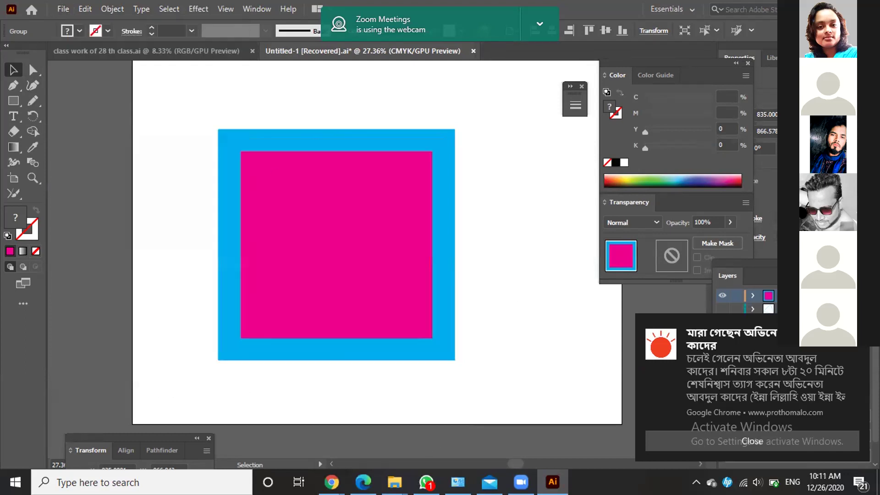
Switch to File Explorer and open the pixabay pics folder inside Desktop > wallpaper.
{"action": "mouse_move", "coordinate": [394, 482]}
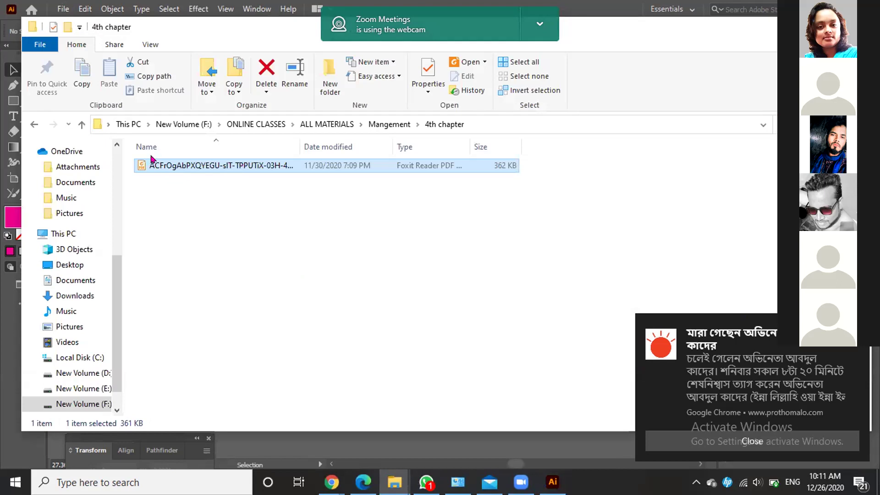
{"action": "left_click", "coordinate": [128, 126]}
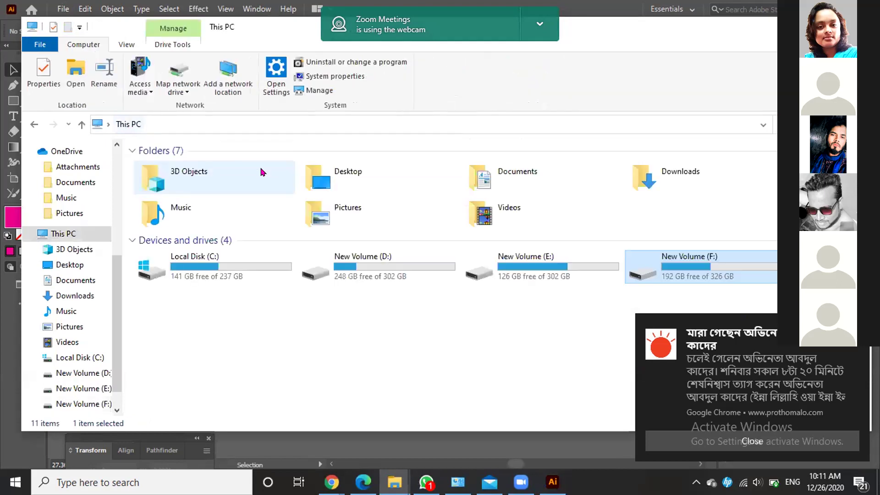
{"action": "left_click", "coordinate": [388, 181]}
{"action": "double_click", "coordinate": [388, 181]}
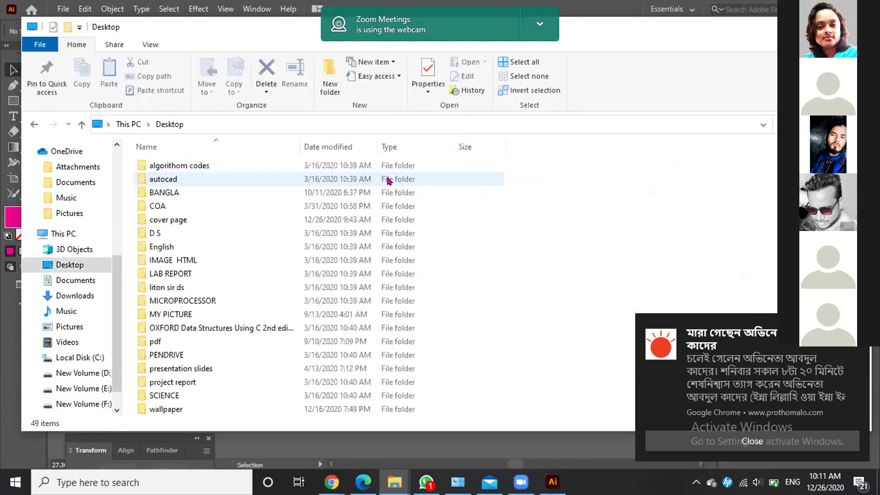
{"action": "double_click", "coordinate": [244, 409]}
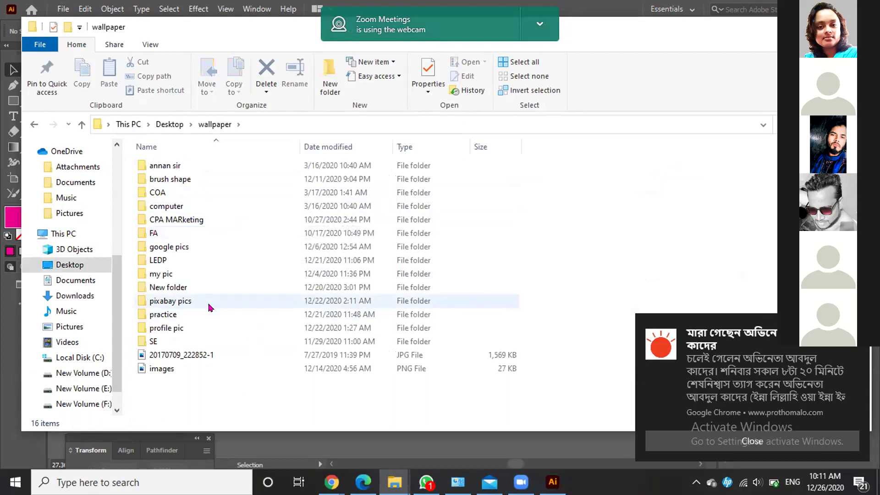
{"action": "double_click", "coordinate": [209, 306]}
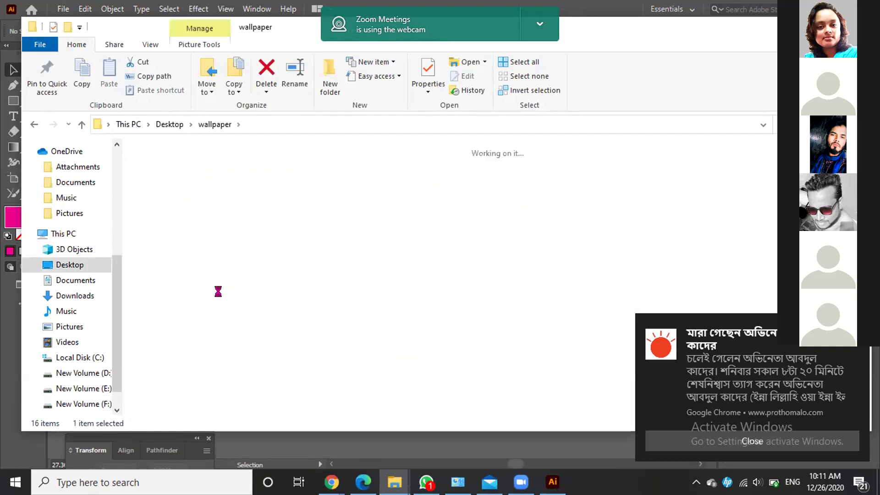
{"action": "scroll", "coordinate": [300, 270], "scroll_direction": "down", "scroll_amount": 2}
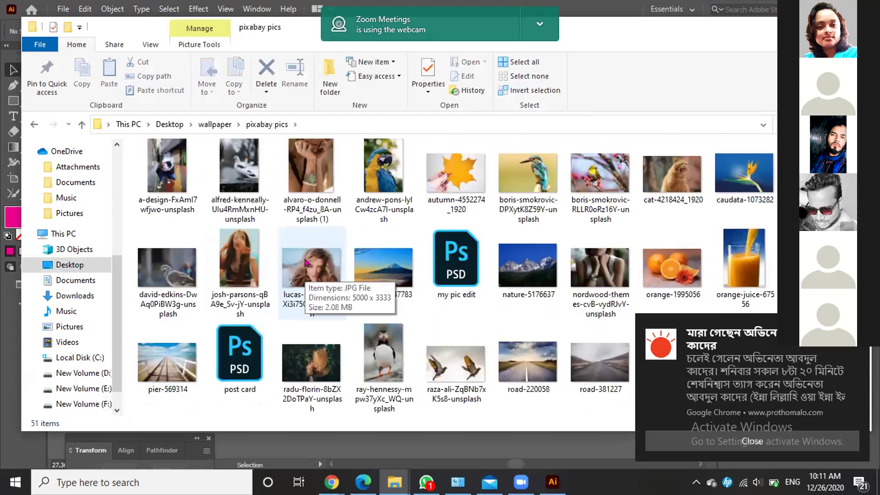
View the portrait photo of the woman with windblown hair in Photos and return to the folder.
{"action": "left_click", "coordinate": [310, 276]}
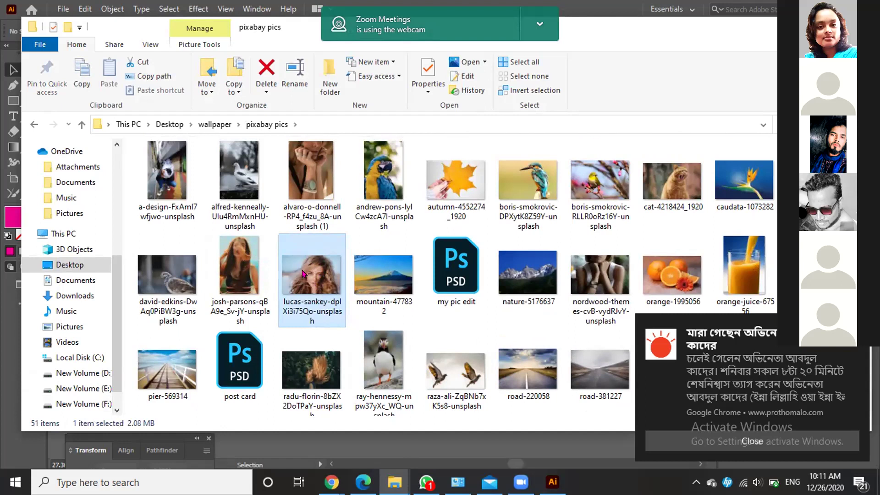
{"action": "left_click", "coordinate": [387, 274]}
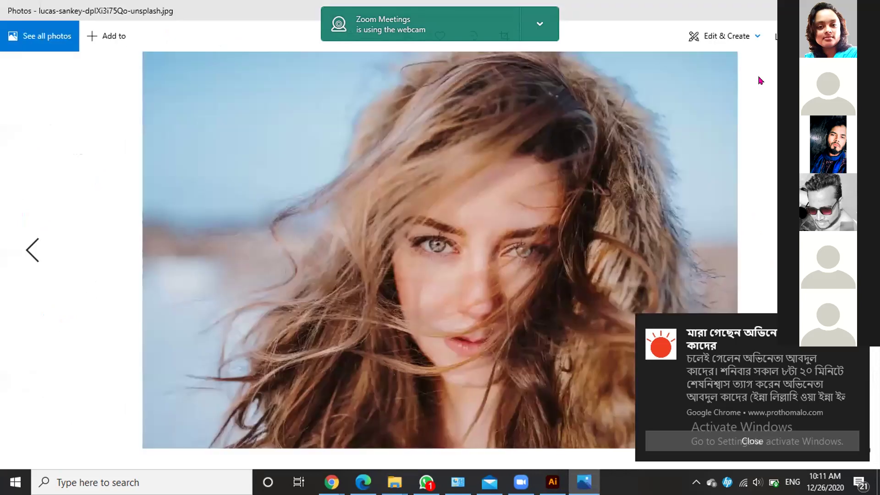
{"action": "key", "text": "alt+Tab"}
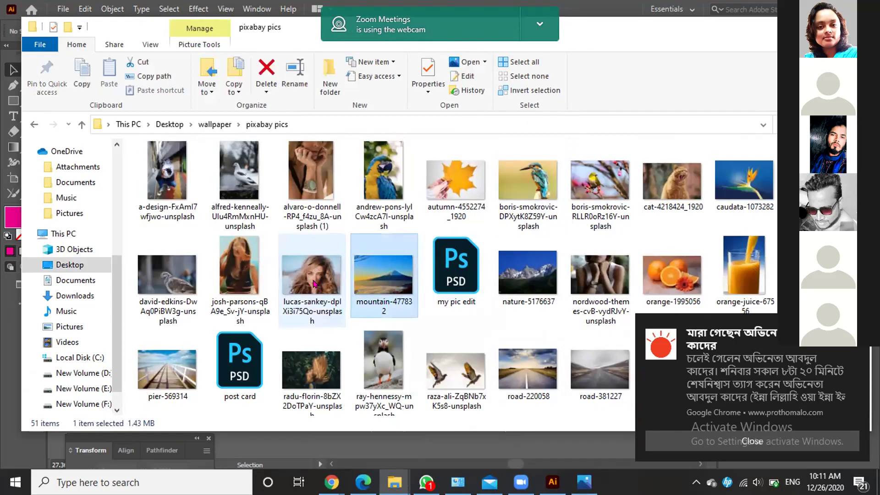
Open the windblown-hair portrait with Adobe Illustrator, dismiss the news notification and switch to Illustrator.
{"action": "left_click", "coordinate": [312, 280]}
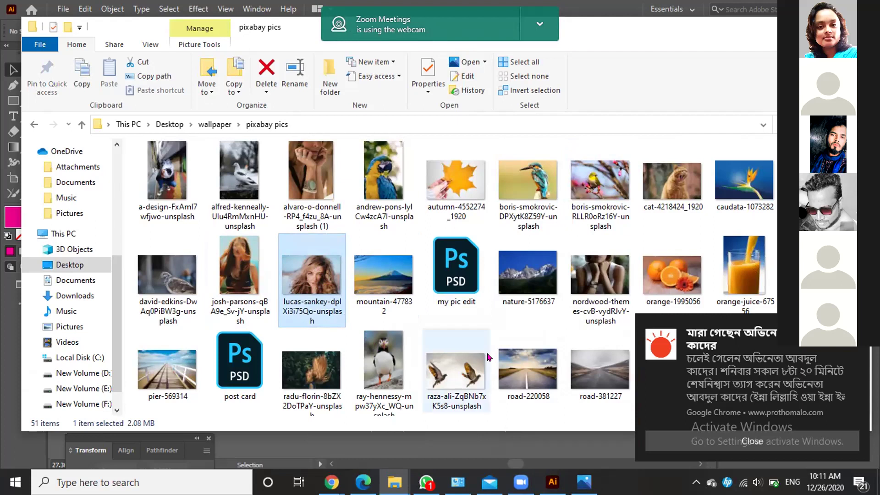
{"action": "double_click", "coordinate": [319, 266]}
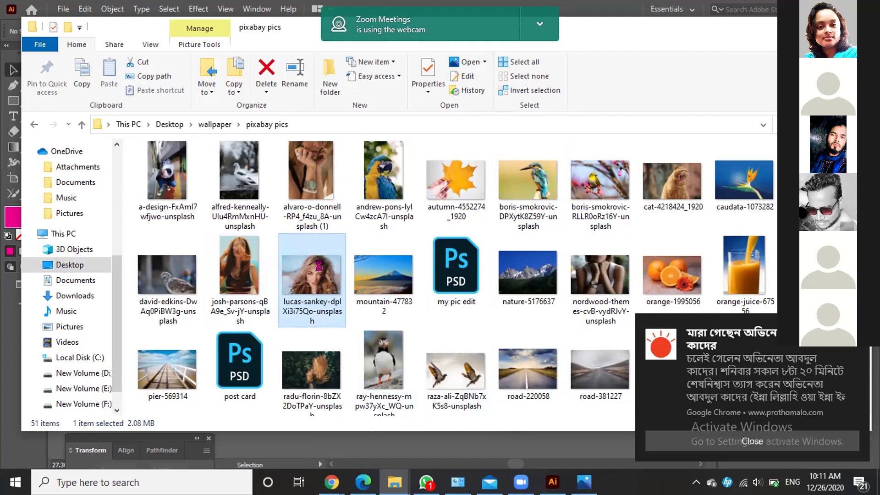
{"action": "right_click", "coordinate": [319, 266]}
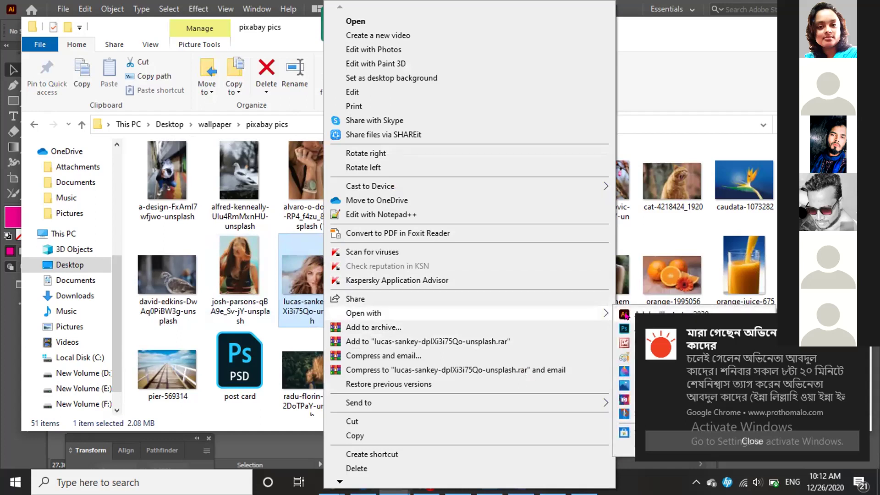
{"action": "left_click", "coordinate": [657, 339]}
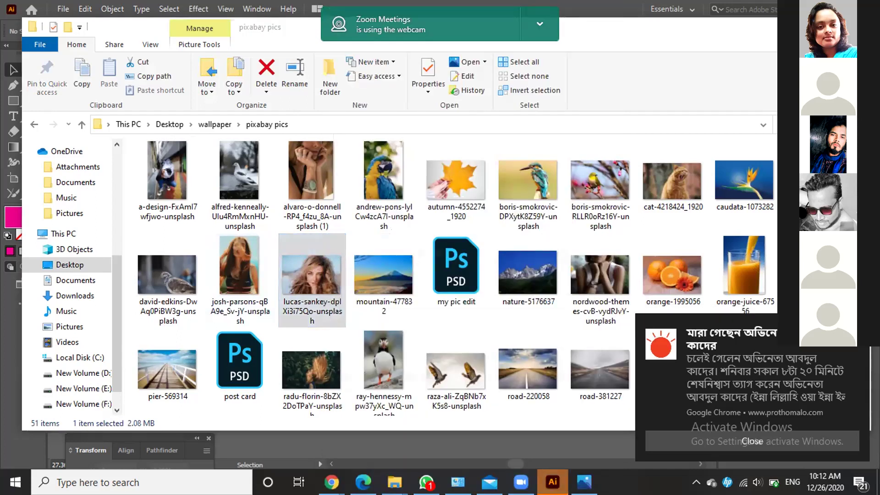
{"action": "left_click", "coordinate": [752, 441]}
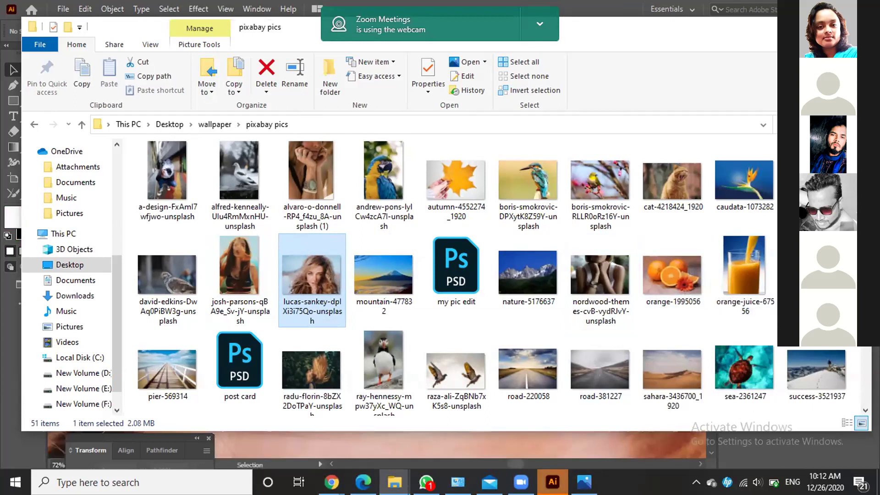
{"action": "key", "text": "alt+Tab"}
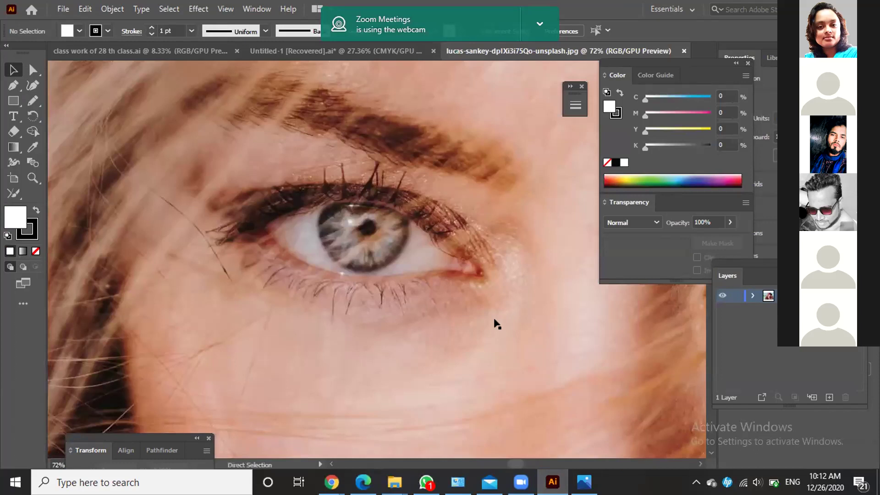
Zoom out to 6.25% to show the whole portrait, and move the webcam notification clear of the document controls.
{"action": "key", "text": "ctrl+minus"}
{"action": "key", "text": "ctrl+minus"}
{"action": "key", "text": "ctrl+minus"}
{"action": "key", "text": "ctrl+minus"}
{"action": "key", "text": "ctrl+minus"}
{"action": "key", "text": "ctrl+minus"}
{"action": "key", "text": "ctrl+minus"}
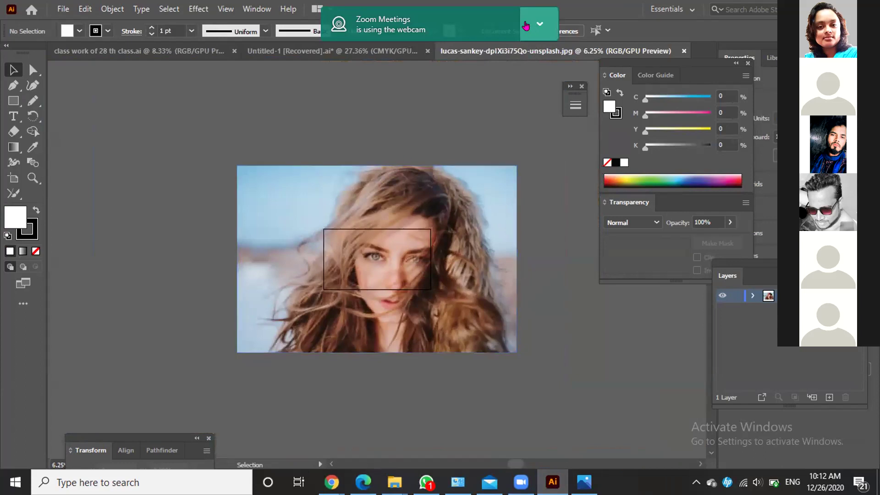
{"action": "left_click", "coordinate": [540, 24]}
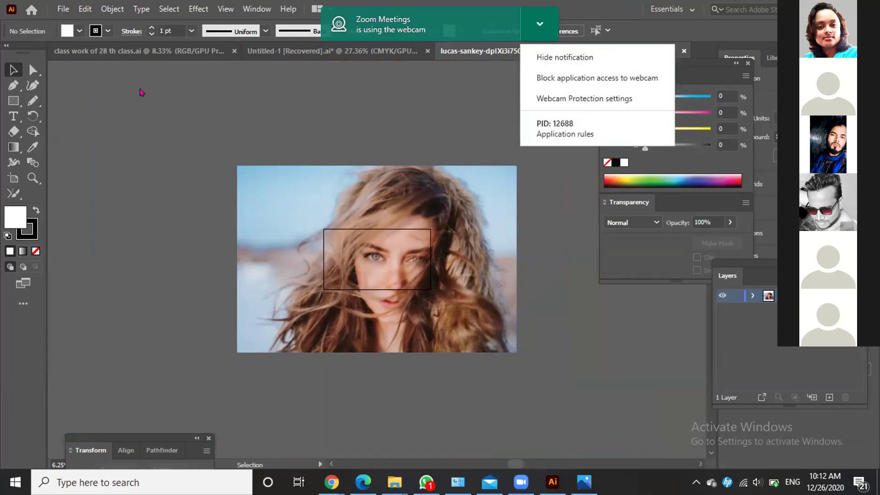
{"action": "left_click", "coordinate": [302, 25]}
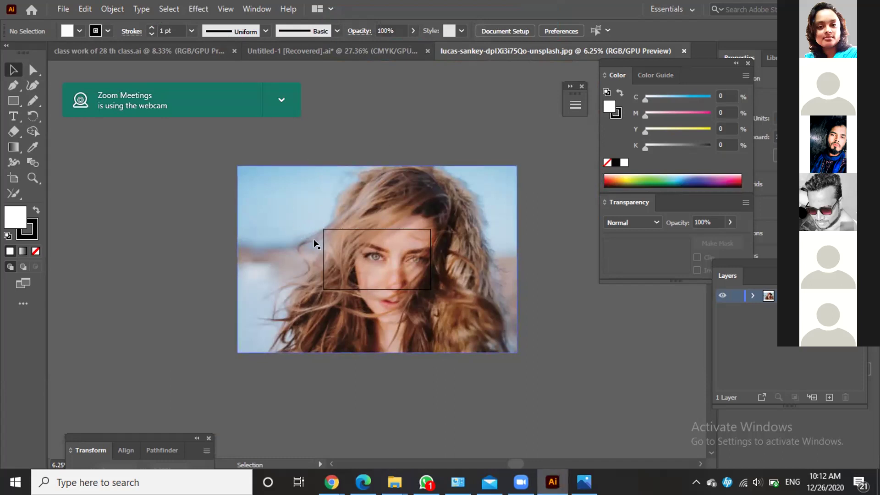
Place the blue-and-yellow parrot photo from wallpaper > pixabay pics over the windblown-hair portrait.
{"action": "left_click", "coordinate": [62, 8]}
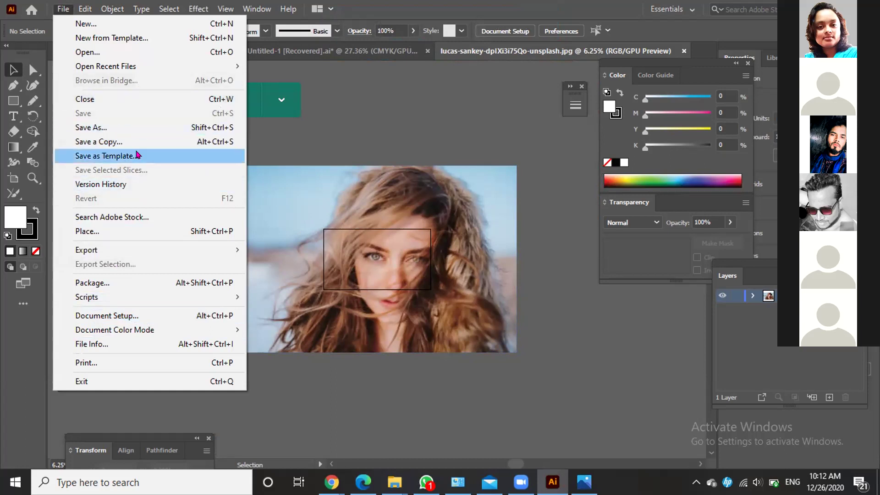
{"action": "key", "text": "Escape"}
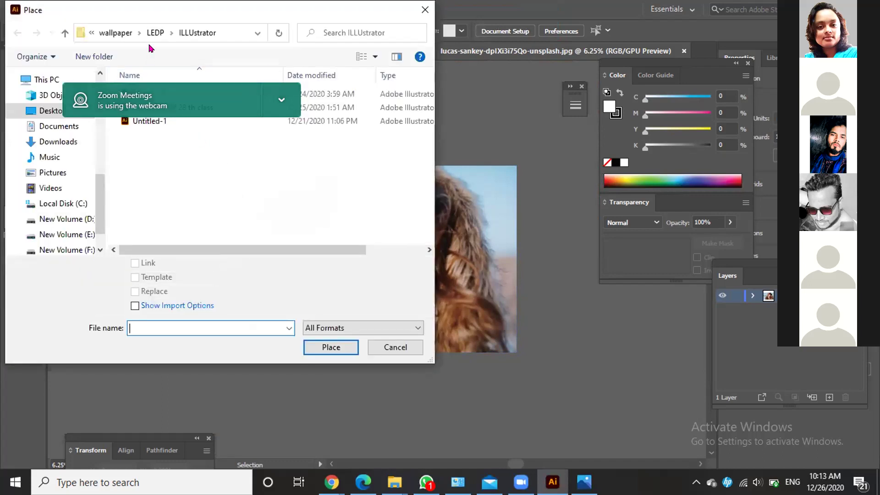
{"action": "left_click", "coordinate": [115, 33]}
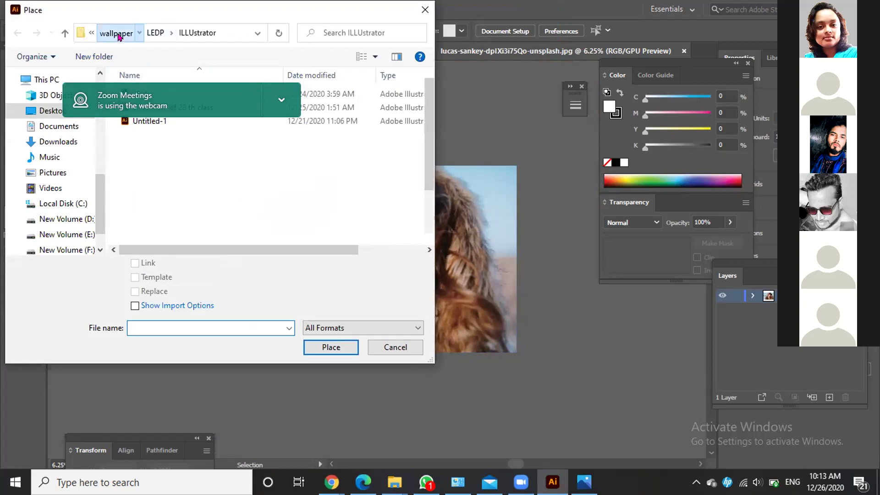
{"action": "scroll", "coordinate": [172, 210], "scroll_direction": "down", "scroll_amount": 2}
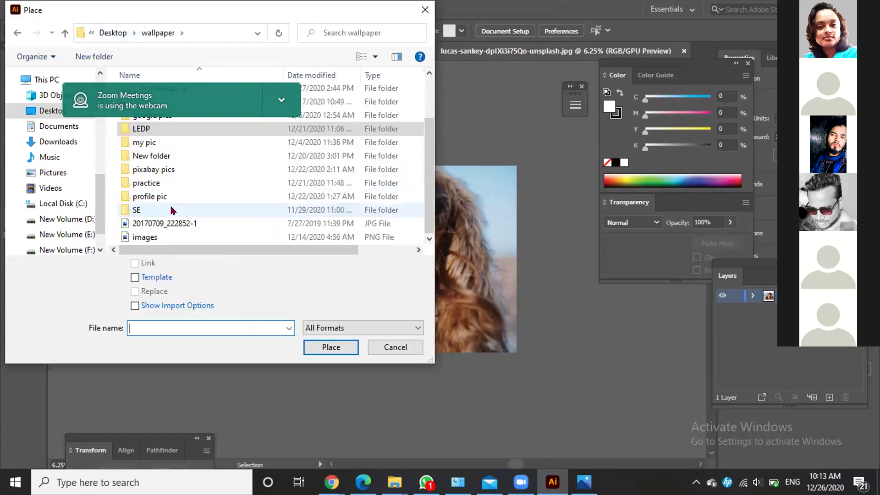
{"action": "double_click", "coordinate": [167, 170]}
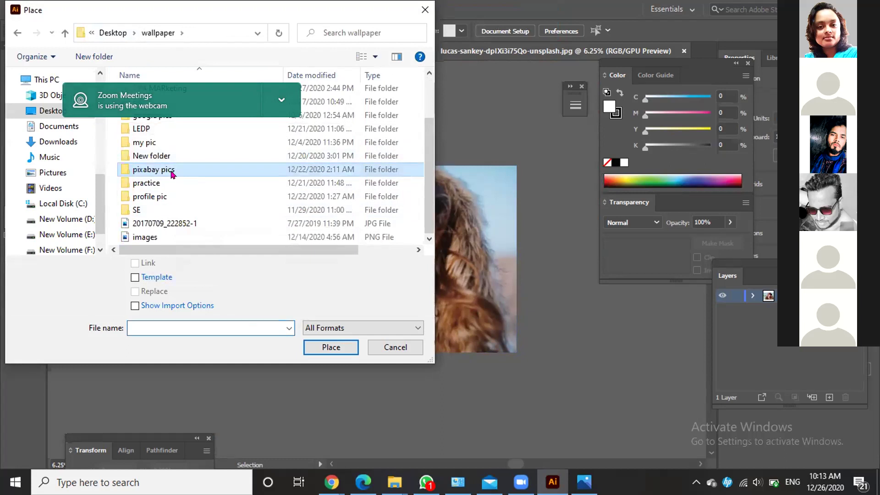
{"action": "scroll", "coordinate": [257, 174], "scroll_direction": "down", "scroll_amount": 3}
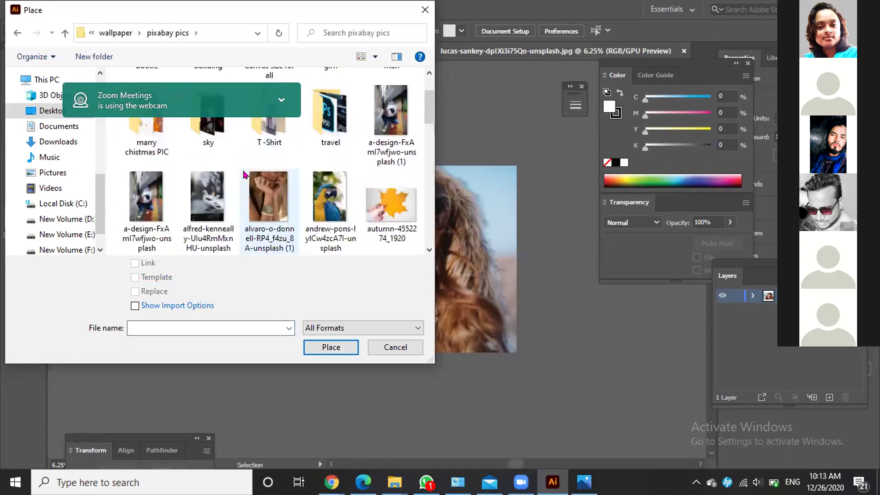
{"action": "left_click", "coordinate": [330, 117]}
{"action": "left_click", "coordinate": [331, 348]}
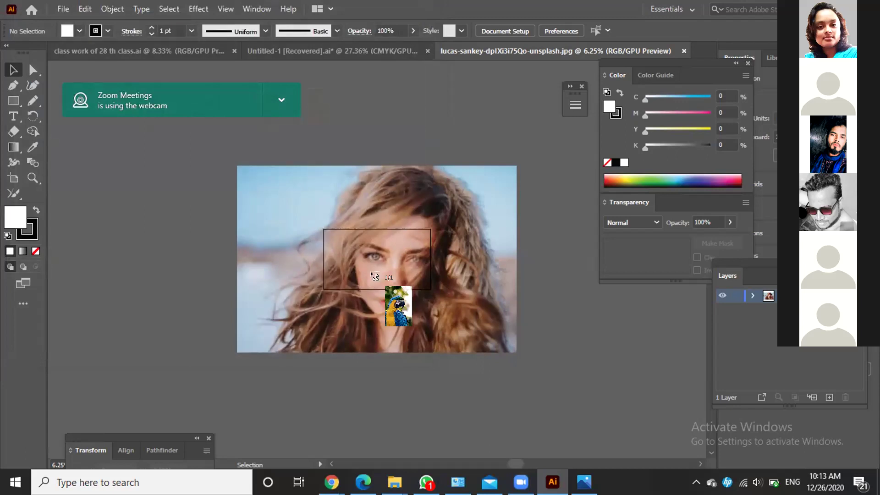
{"action": "left_click", "coordinate": [302, 189]}
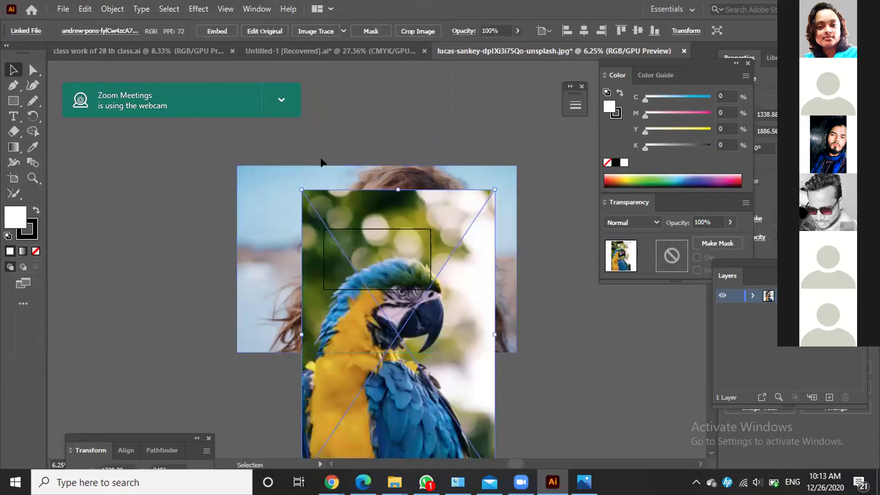
Embed the linked parrot photo in the document, and open the Unembed dialog and cancel it.
{"action": "left_click", "coordinate": [221, 29]}
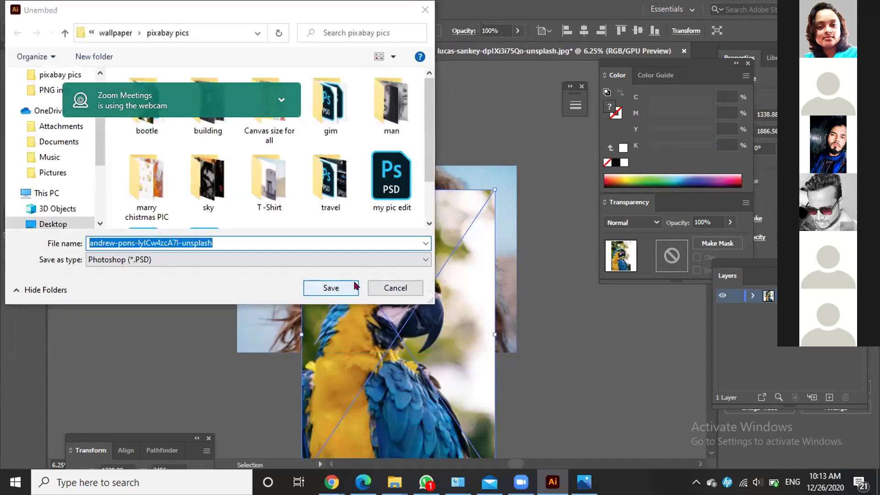
{"action": "left_click", "coordinate": [385, 289]}
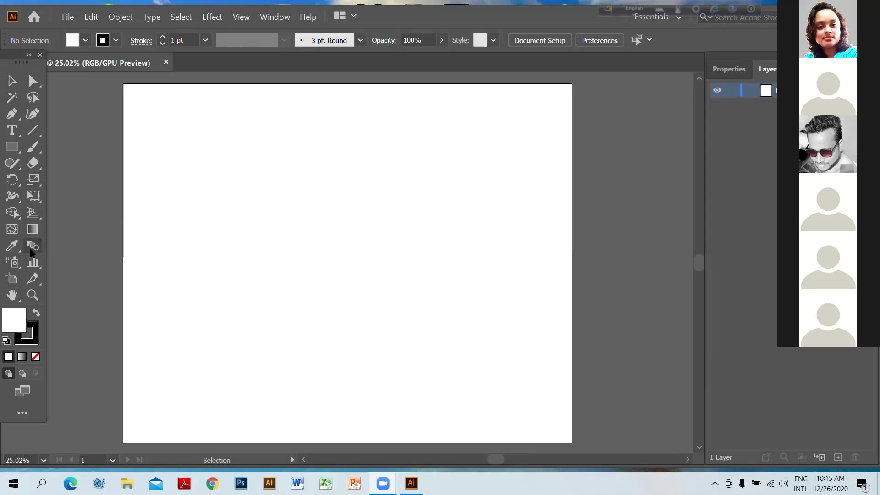
Draw three separate rectangles side by side on the blank artboard with a 4 pt stroke.
{"action": "left_click", "coordinate": [20, 154]}
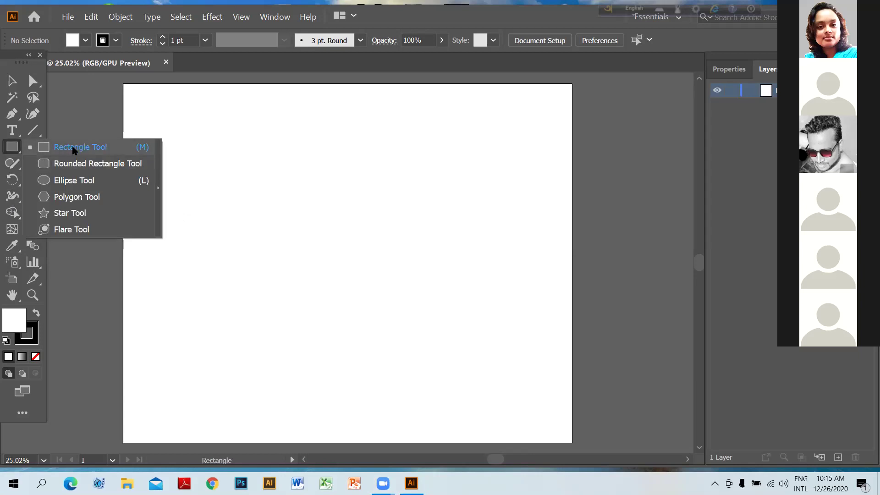
{"action": "left_click", "coordinate": [75, 149]}
{"action": "left_click_drag", "start_coordinate": [174, 174], "coordinate": [285, 277]}
{"action": "left_click_drag", "start_coordinate": [292, 227], "coordinate": [301, 204]}
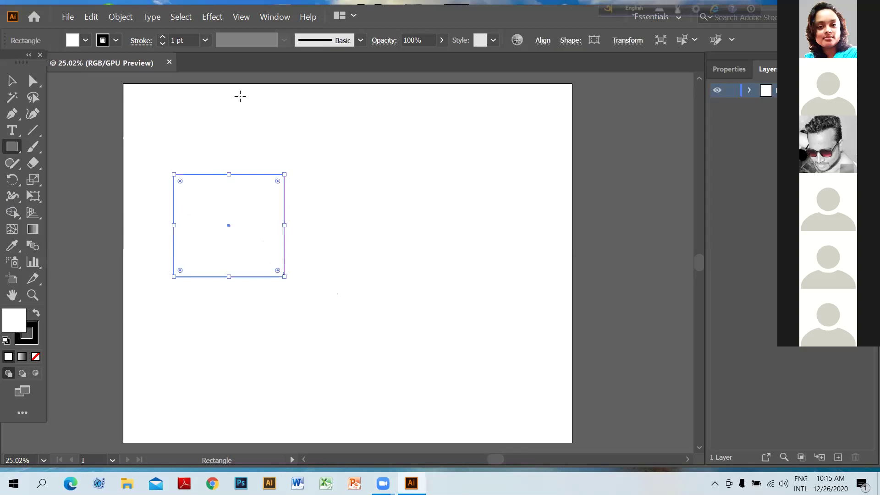
{"action": "left_click", "coordinate": [205, 41]}
{"action": "left_click", "coordinate": [221, 146]}
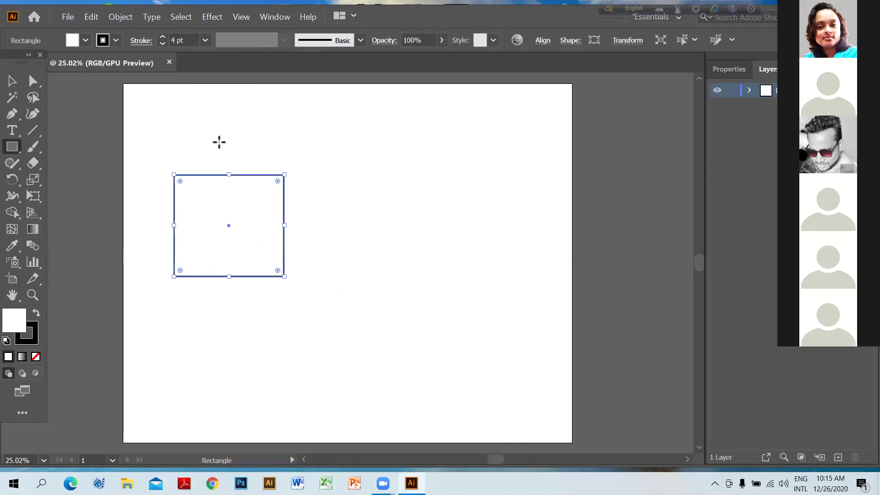
{"action": "left_click_drag", "start_coordinate": [321, 174], "coordinate": [404, 287]}
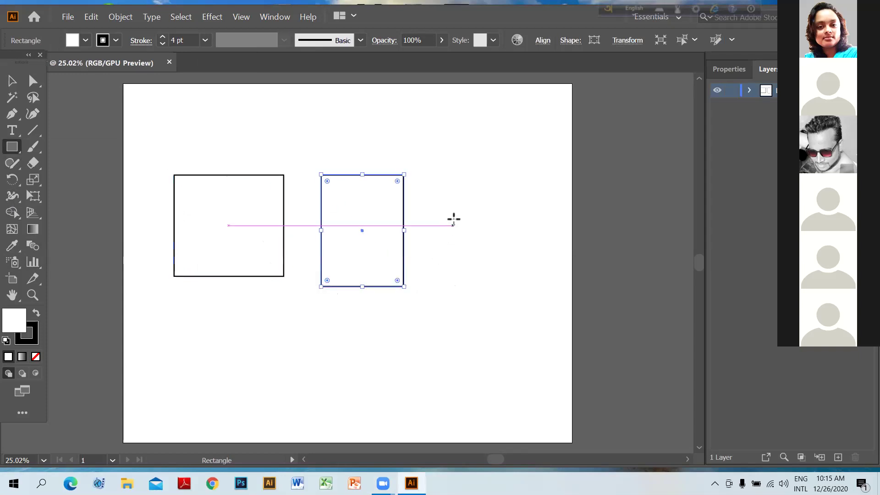
{"action": "left_click_drag", "start_coordinate": [449, 174], "coordinate": [538, 294]}
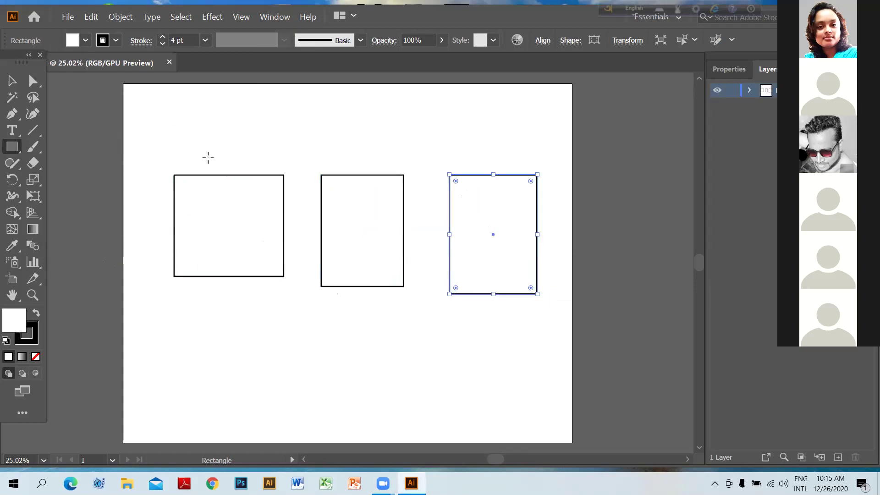
Select the leftmost rectangle and fill it with yellow.
{"action": "key", "text": "v"}
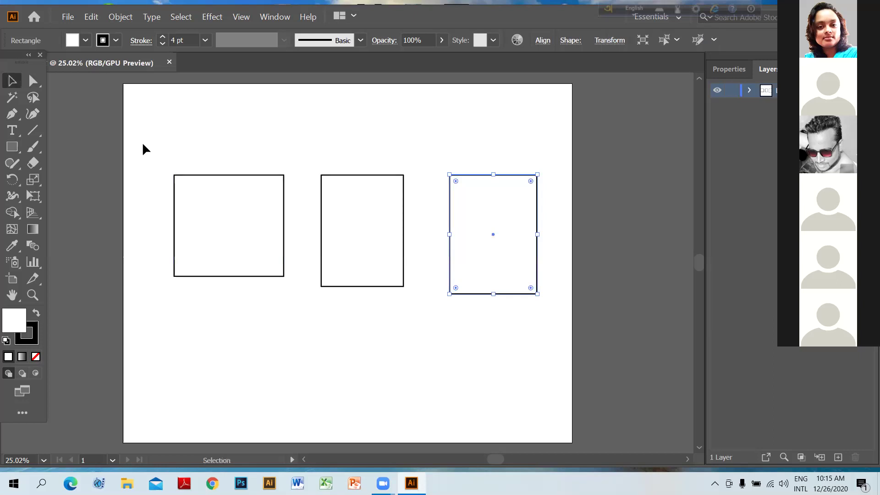
{"action": "left_click_drag", "start_coordinate": [172, 173], "coordinate": [273, 268]}
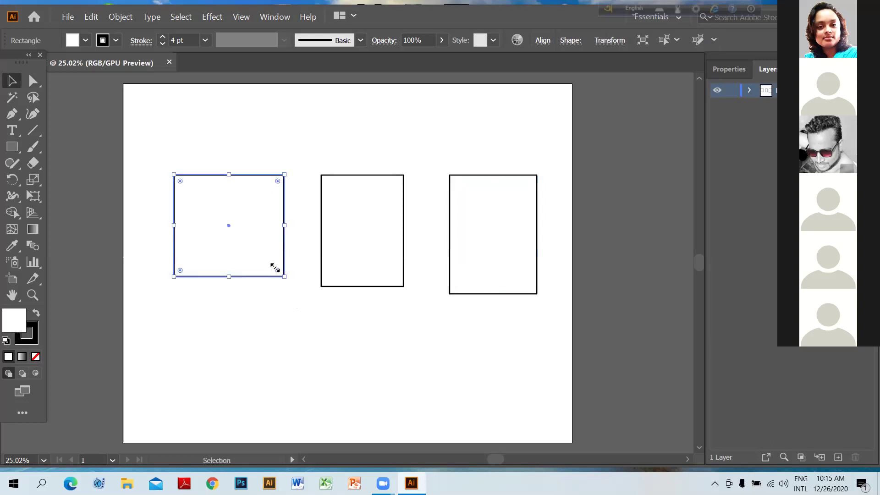
{"action": "left_click", "coordinate": [72, 42]}
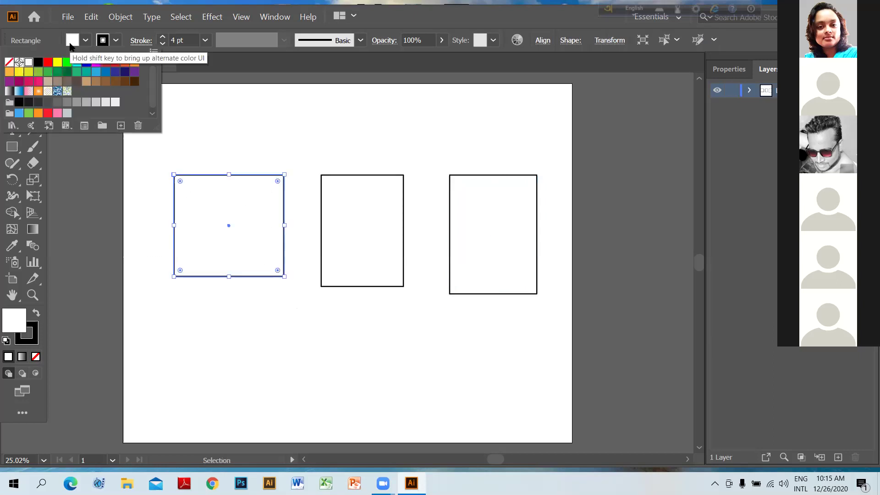
{"action": "left_click", "coordinate": [57, 61]}
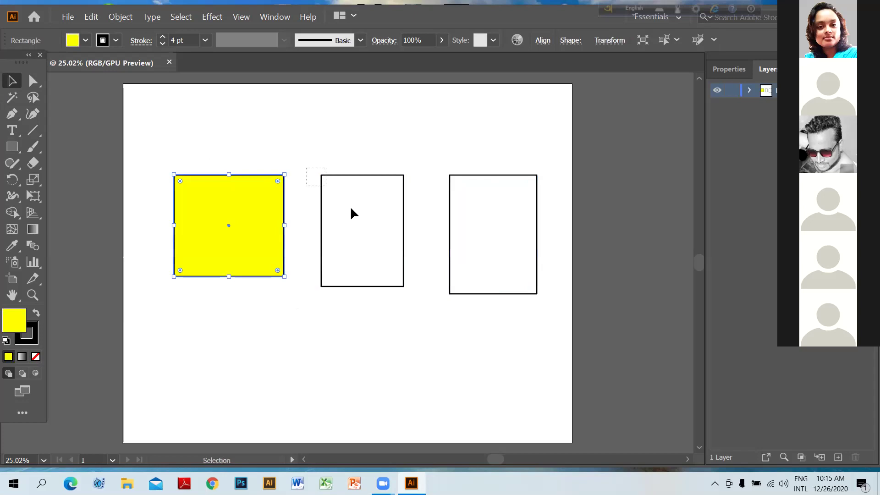
Select the middle rectangle and set its fill to None.
{"action": "left_click", "coordinate": [339, 254]}
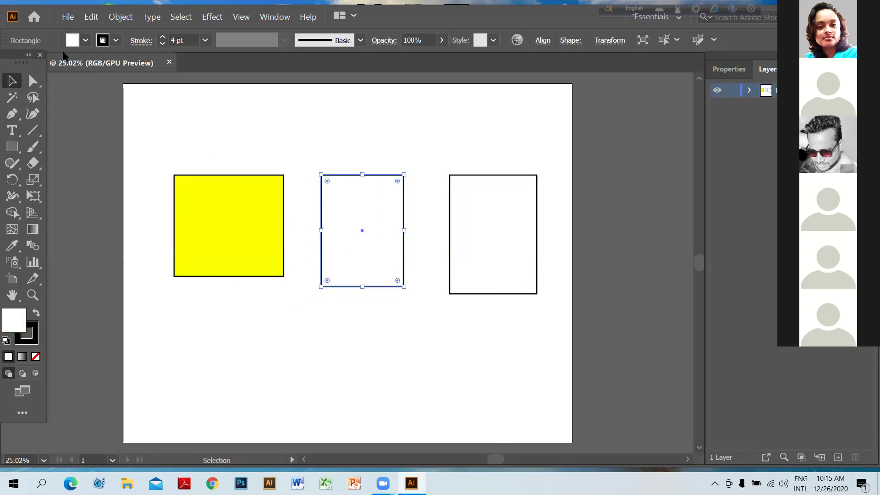
{"action": "left_click", "coordinate": [72, 40]}
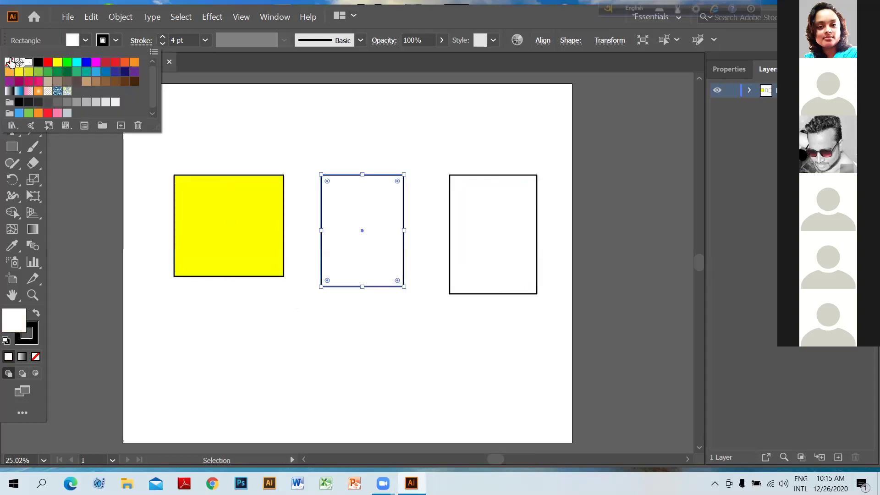
{"action": "left_click", "coordinate": [9, 62]}
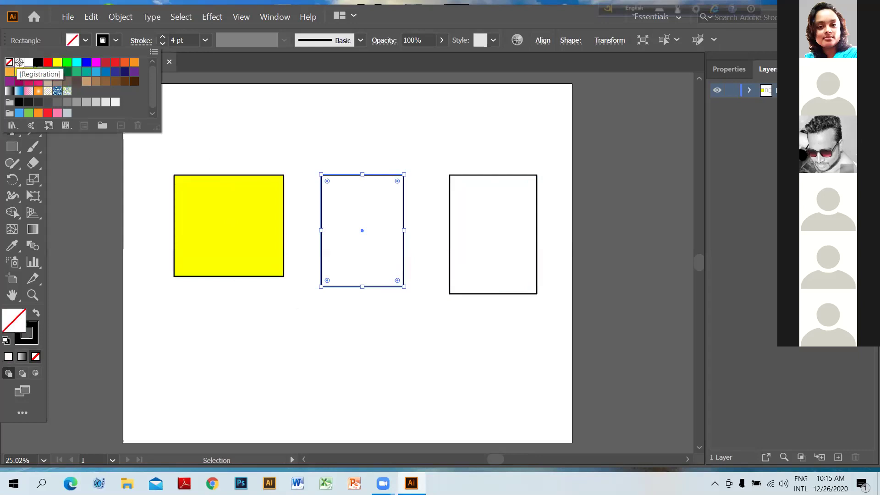
Give the middle rectangle a dark red stroke with a weight of 18 pt.
{"action": "left_click", "coordinate": [103, 40]}
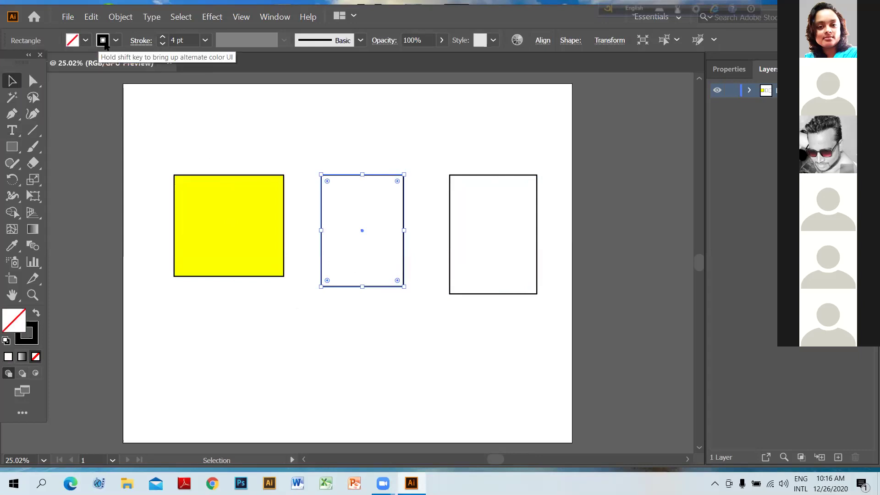
{"action": "left_click", "coordinate": [104, 42]}
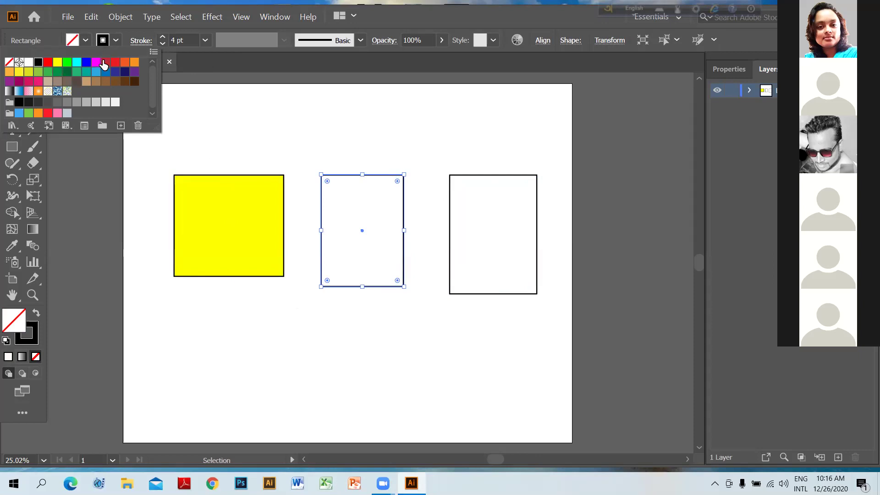
{"action": "left_click", "coordinate": [105, 62]}
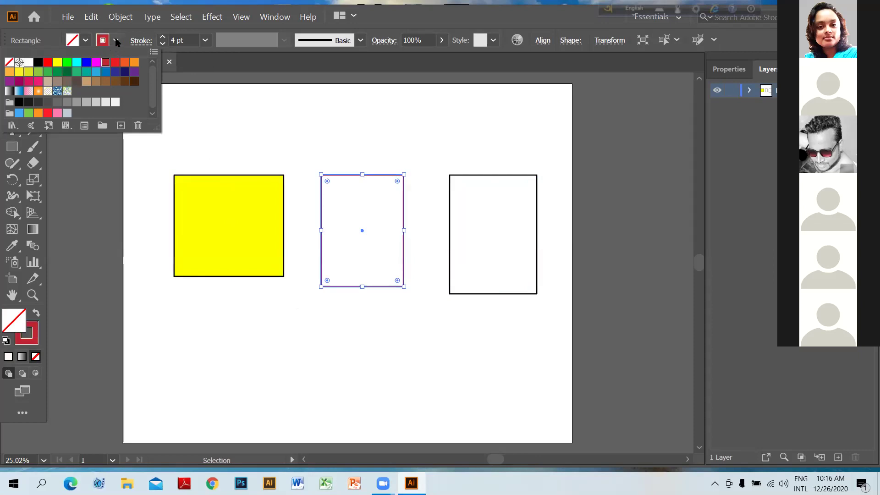
{"action": "left_click", "coordinate": [205, 41]}
{"action": "left_click", "coordinate": [205, 40]}
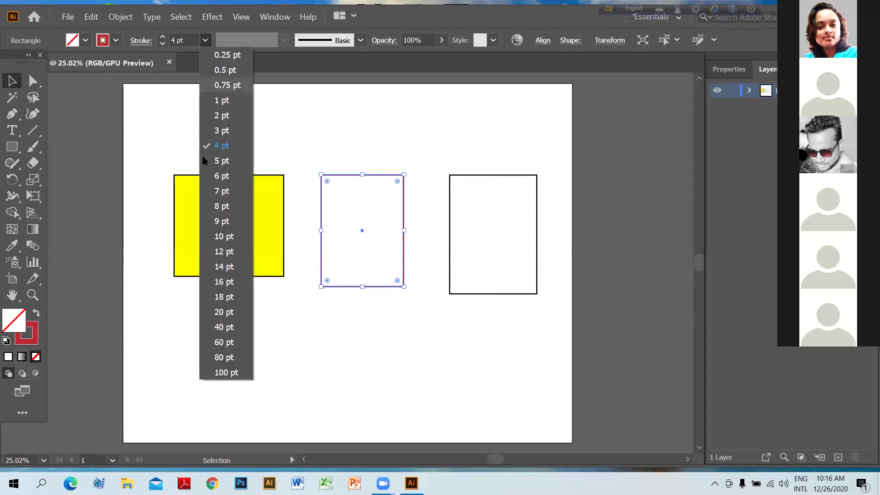
{"action": "left_click", "coordinate": [227, 297]}
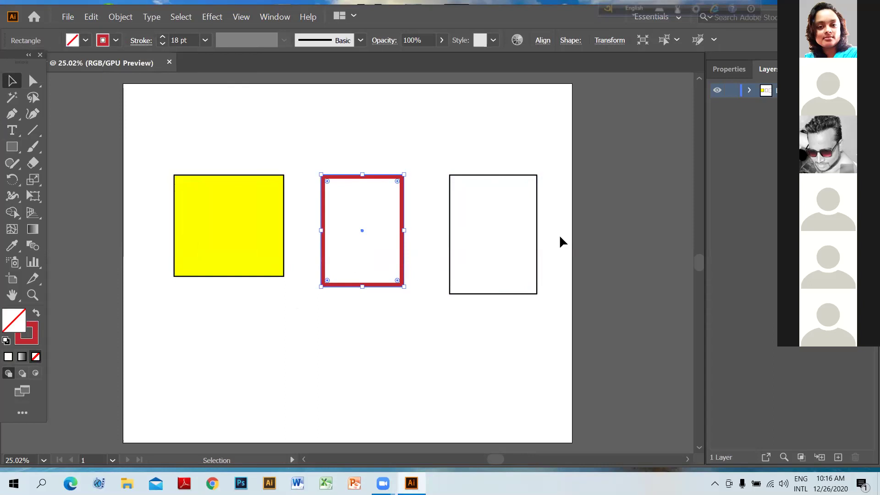
Select the rightmost rectangle and fill it with RGB Cyan.
{"action": "mouse_move", "coordinate": [432, 165]}
{"action": "left_mouse_down"}
{"action": "mouse_move", "coordinate": [555, 274]}
{"action": "mouse_move", "coordinate": [561, 314]}
{"action": "left_mouse_up"}
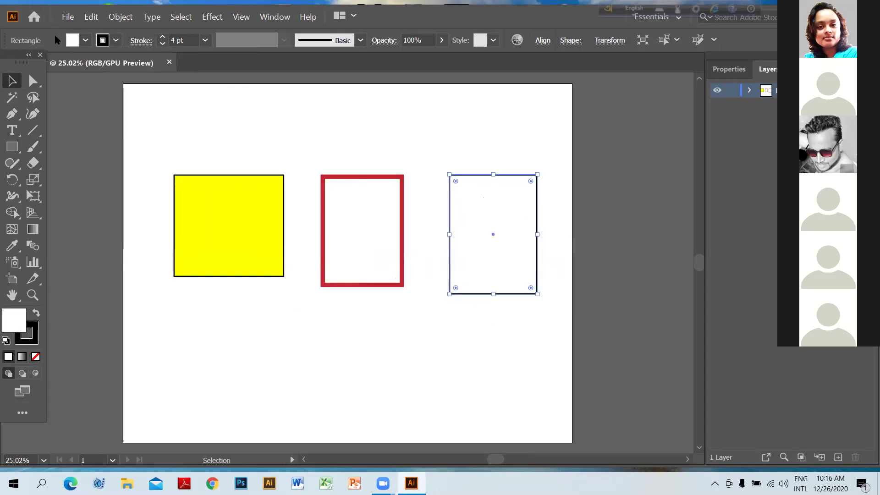
{"action": "left_click", "coordinate": [73, 40]}
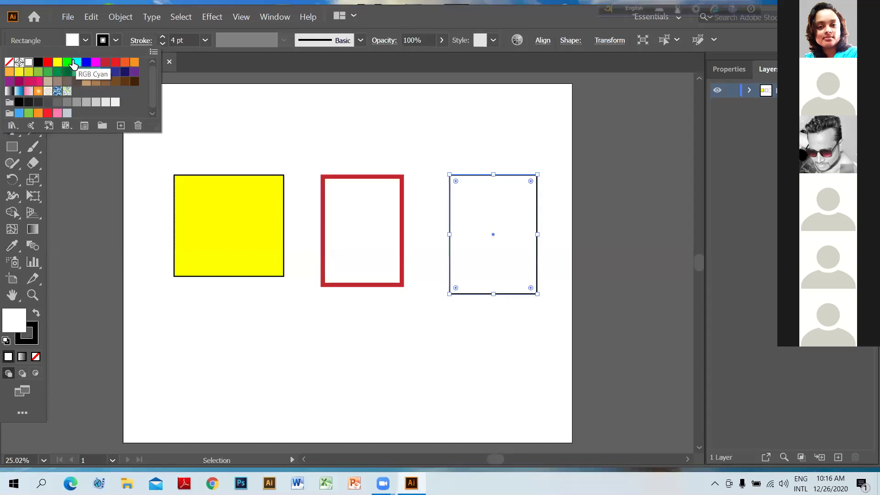
{"action": "left_click", "coordinate": [74, 63]}
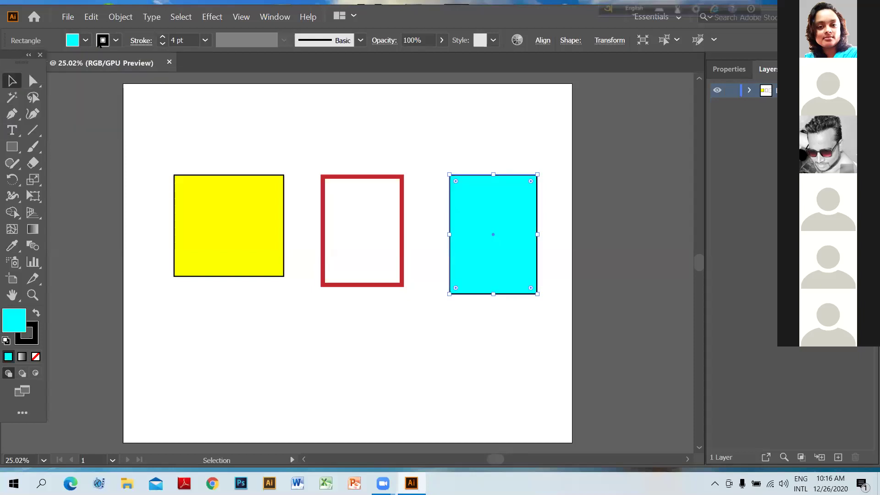
Give the cyan rectangle a dark red stroke (R=193 G=39 B=45) with a weight of 10 pt.
{"action": "left_click", "coordinate": [101, 42]}
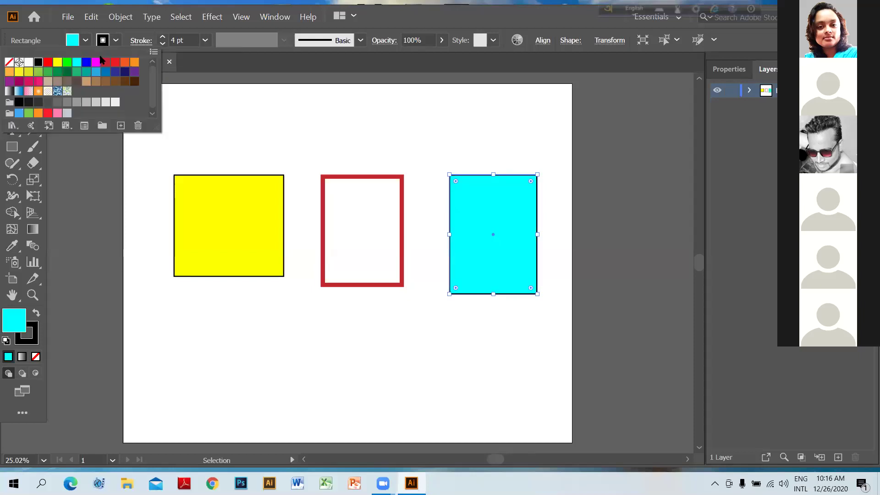
{"action": "left_click", "coordinate": [105, 62]}
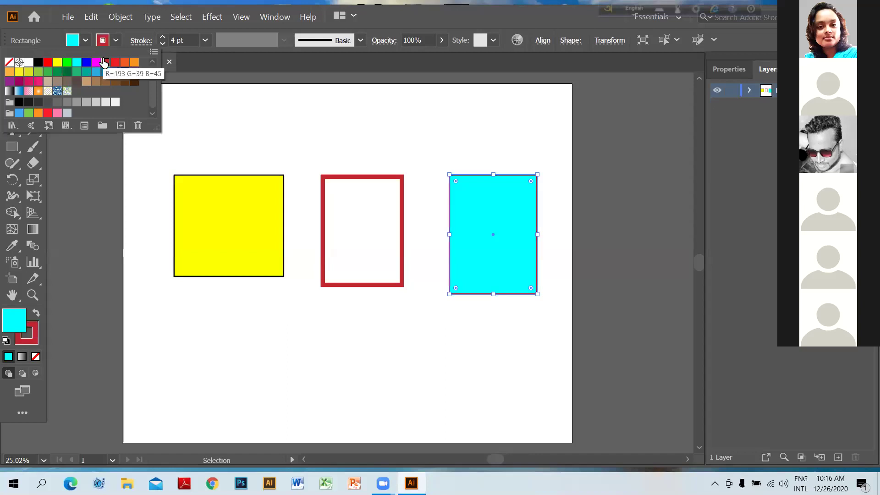
{"action": "left_click", "coordinate": [205, 41]}
{"action": "left_click", "coordinate": [219, 143]}
{"action": "left_click", "coordinate": [202, 42]}
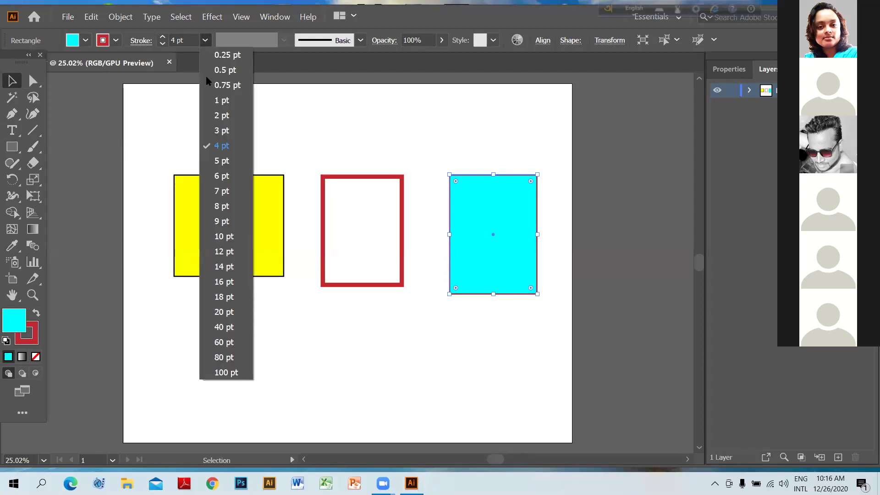
{"action": "left_click", "coordinate": [221, 237]}
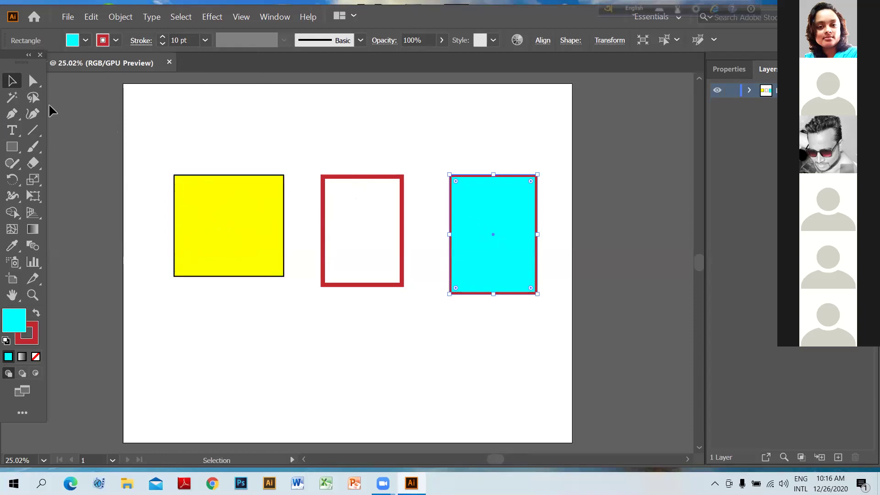
Select the yellow rectangle and set its stroke to None.
{"action": "left_click", "coordinate": [211, 216]}
{"action": "left_click_drag", "start_coordinate": [158, 164], "coordinate": [292, 279]}
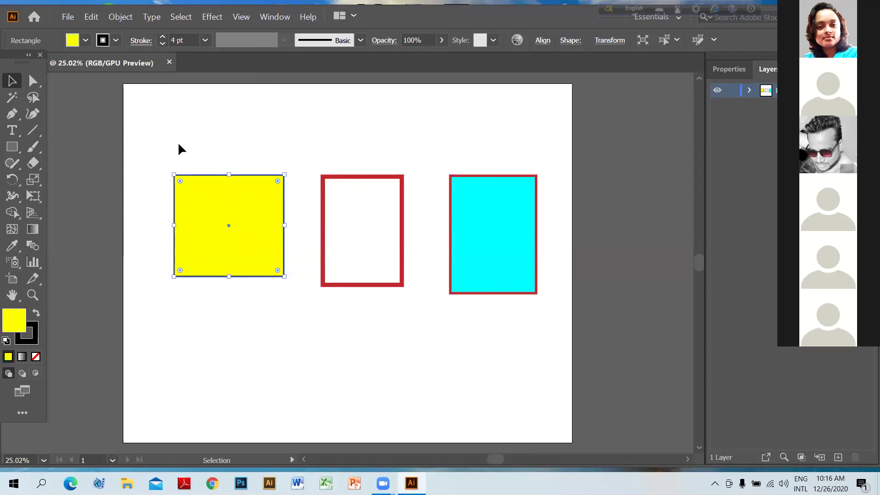
{"action": "left_click", "coordinate": [102, 41]}
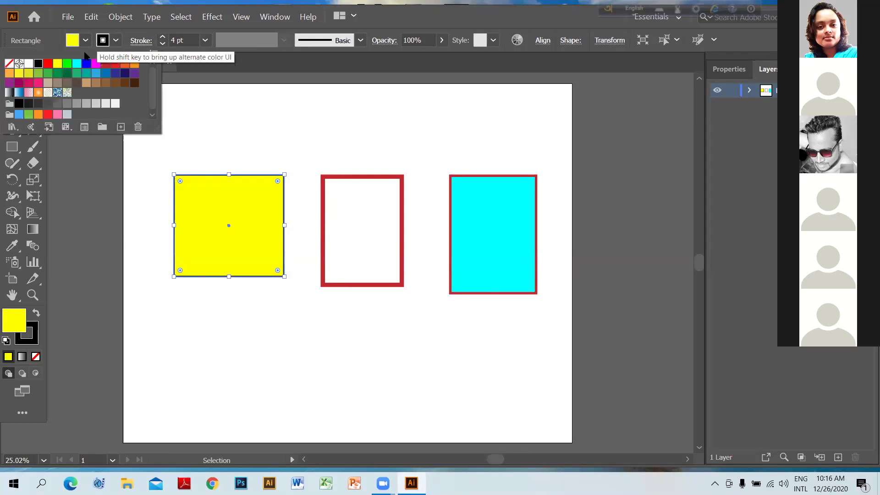
{"action": "left_click", "coordinate": [10, 63]}
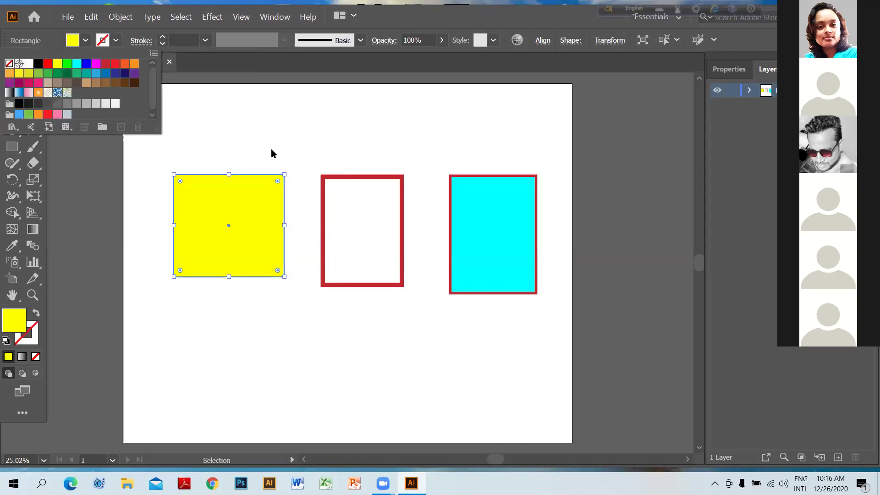
{"action": "left_click", "coordinate": [248, 141]}
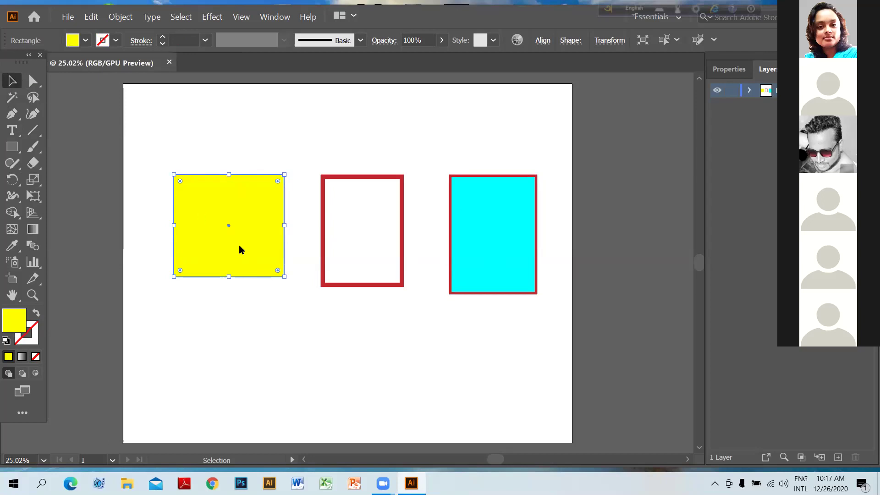
Move the yellow and outlined rectangles slightly down and to the left, and the cyan rectangle slightly down and to the right.
{"action": "left_click_drag", "start_coordinate": [239, 250], "coordinate": [225, 268]}
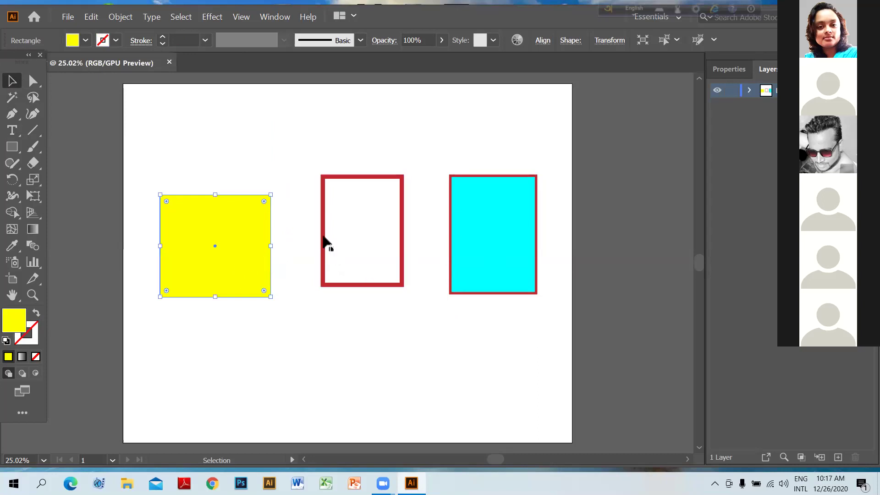
{"action": "left_click_drag", "start_coordinate": [298, 156], "coordinate": [416, 313]}
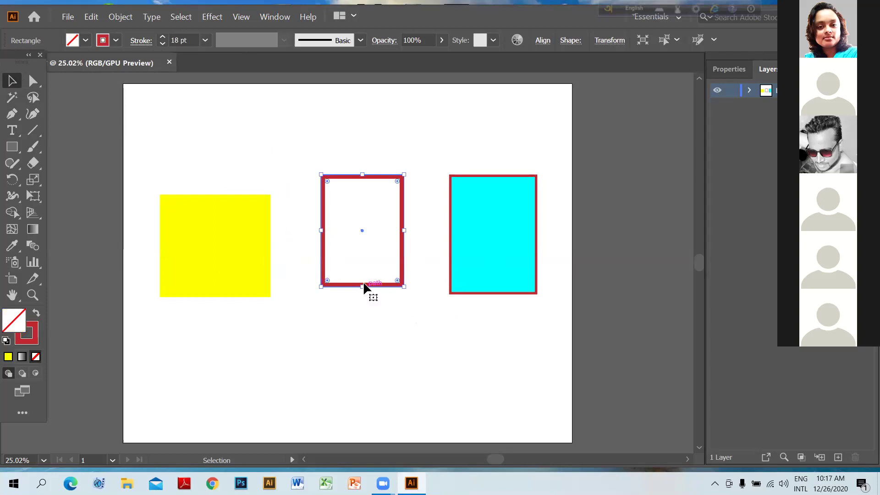
{"action": "left_click_drag", "start_coordinate": [363, 279], "coordinate": [356, 298]}
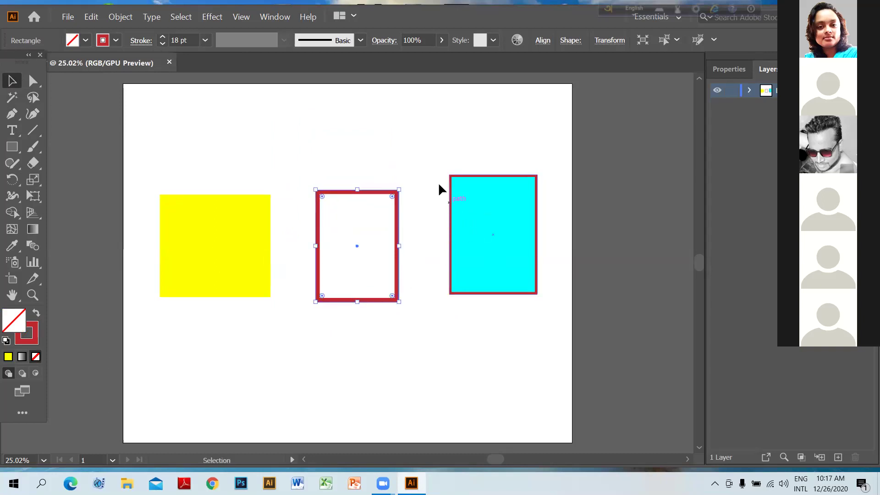
{"action": "left_click_drag", "start_coordinate": [503, 260], "coordinate": [484, 222]}
{"action": "left_click_drag", "start_coordinate": [500, 272], "coordinate": [499, 300]}
{"action": "mouse_move", "coordinate": [501, 235]}
{"action": "left_mouse_down"}
{"action": "mouse_move", "coordinate": [502, 290]}
{"action": "mouse_move", "coordinate": [513, 213]}
{"action": "mouse_move", "coordinate": [507, 237]}
{"action": "left_mouse_up"}
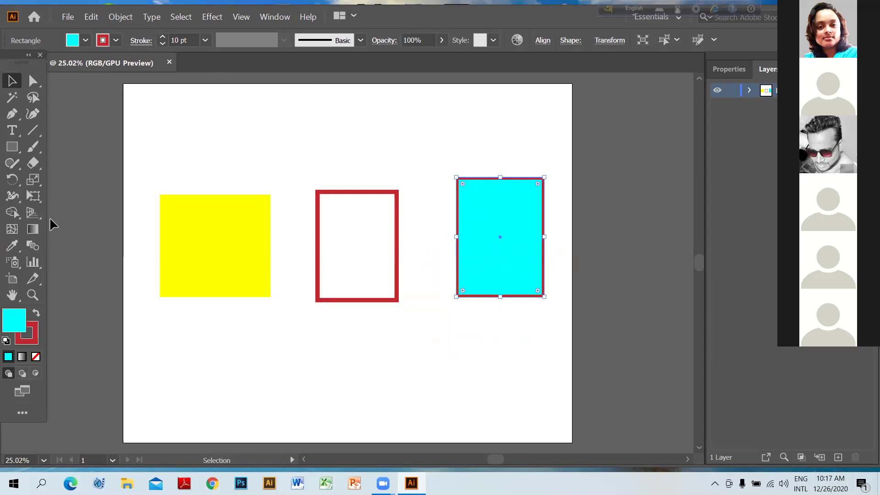
Show the full stroke options and align the cyan rectangle's stroke to the center of its path.
{"action": "left_click", "coordinate": [12, 279]}
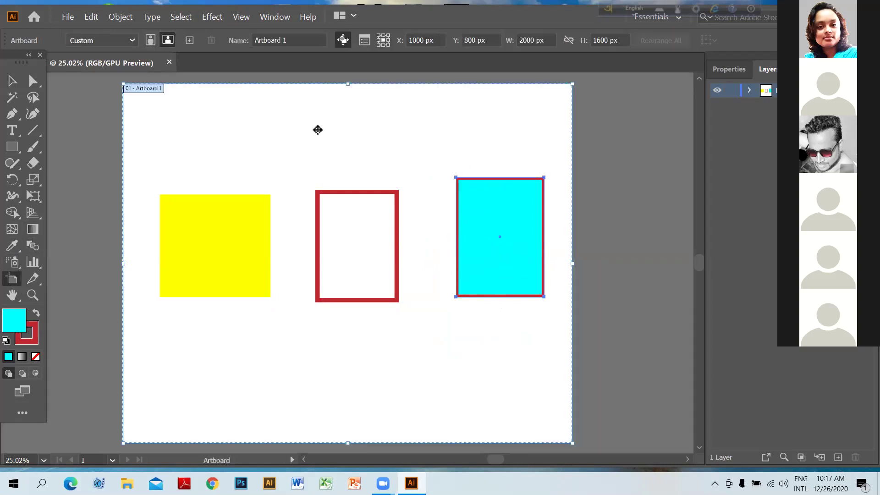
{"action": "left_click", "coordinate": [275, 17]}
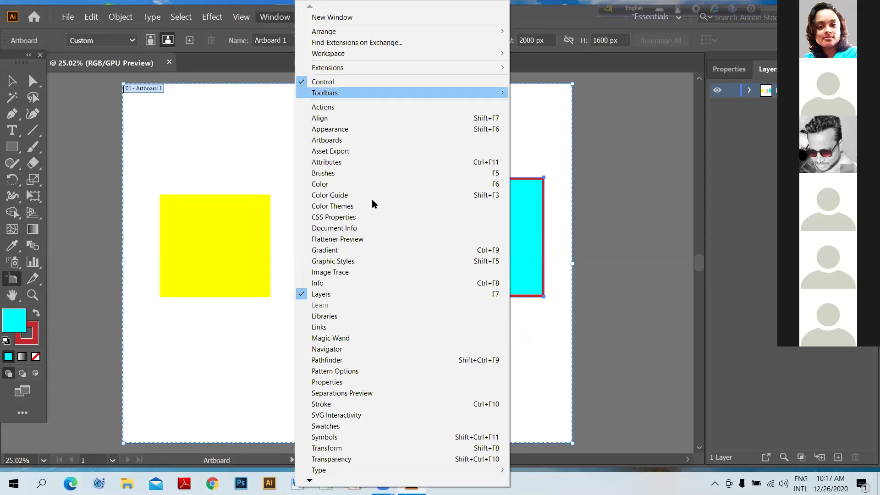
{"action": "left_click", "coordinate": [333, 405]}
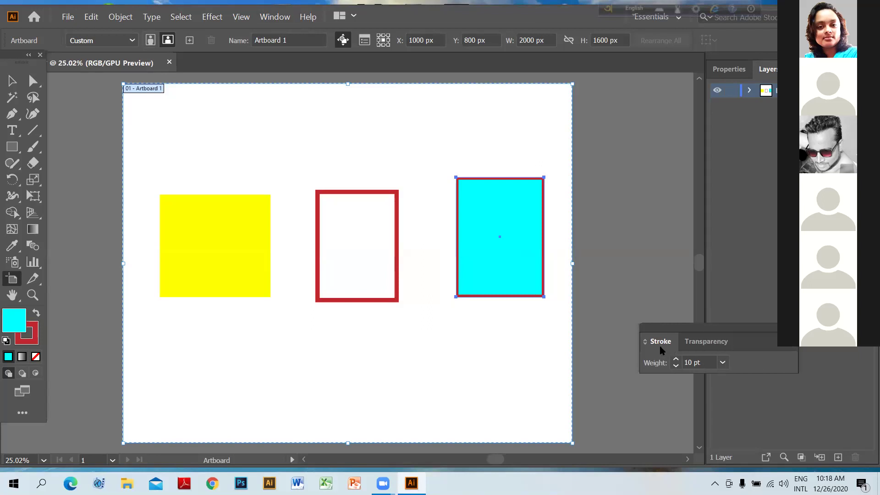
{"action": "left_click", "coordinate": [644, 344]}
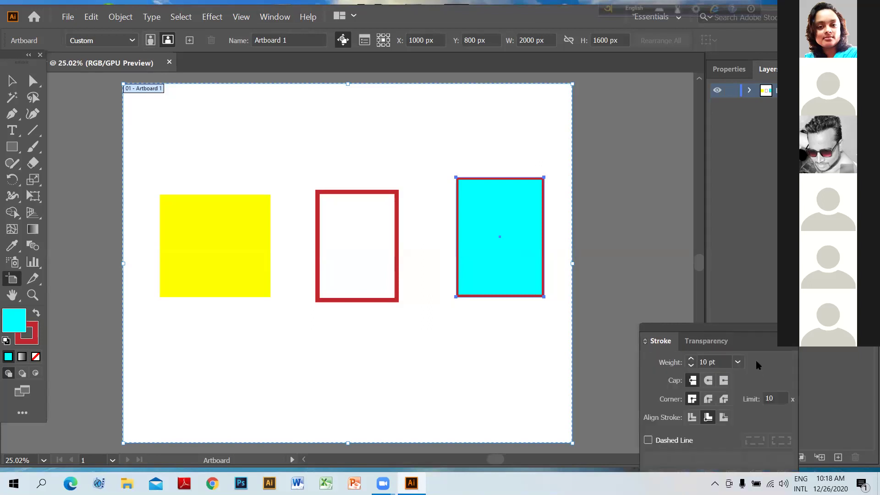
{"action": "left_click", "coordinate": [749, 336]}
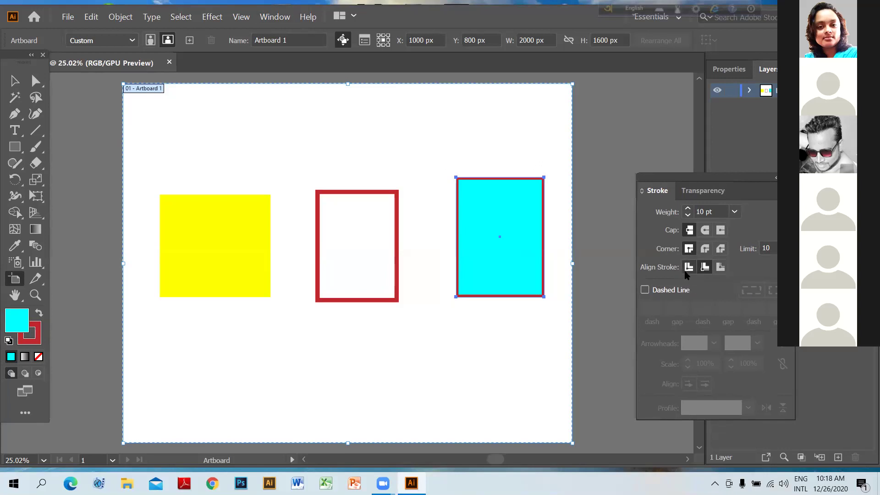
{"action": "left_click", "coordinate": [688, 268]}
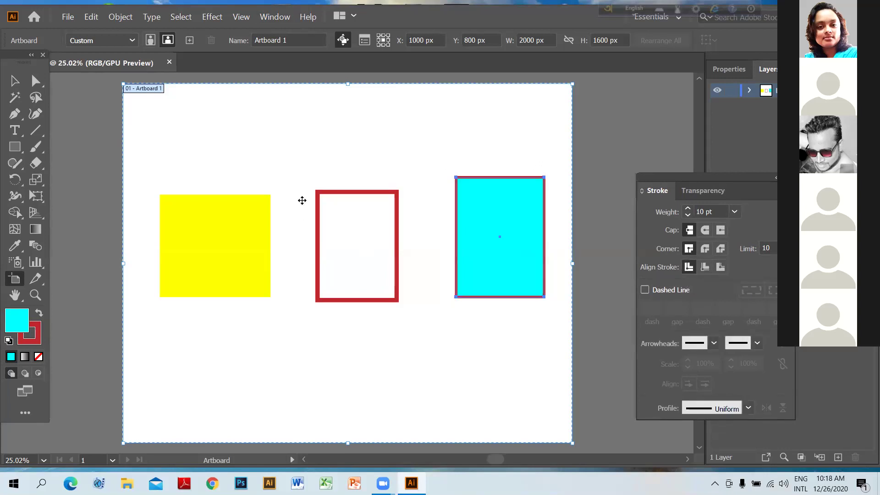
Select the middle rectangle and try center and inside stroke alignment, ending with the stroke aligned to the outside.
{"action": "left_click_drag", "start_coordinate": [300, 193], "coordinate": [305, 168]}
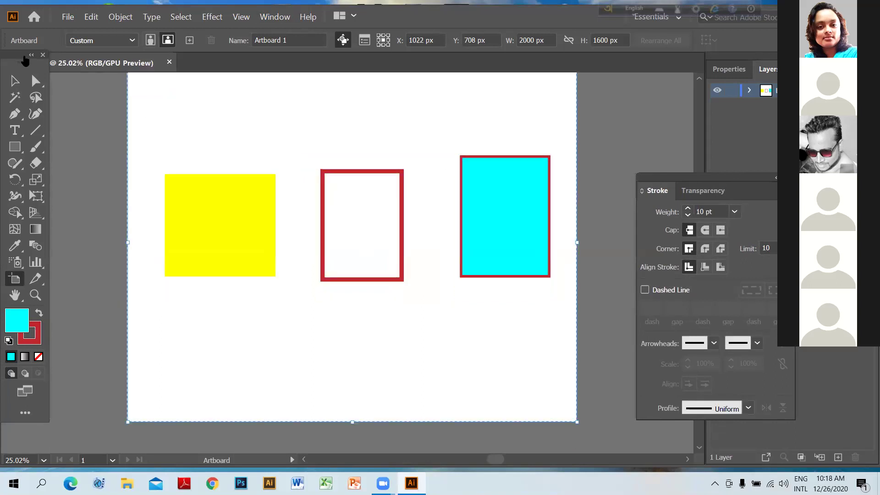
{"action": "left_click", "coordinate": [15, 81]}
{"action": "left_click_drag", "start_coordinate": [302, 146], "coordinate": [441, 329]}
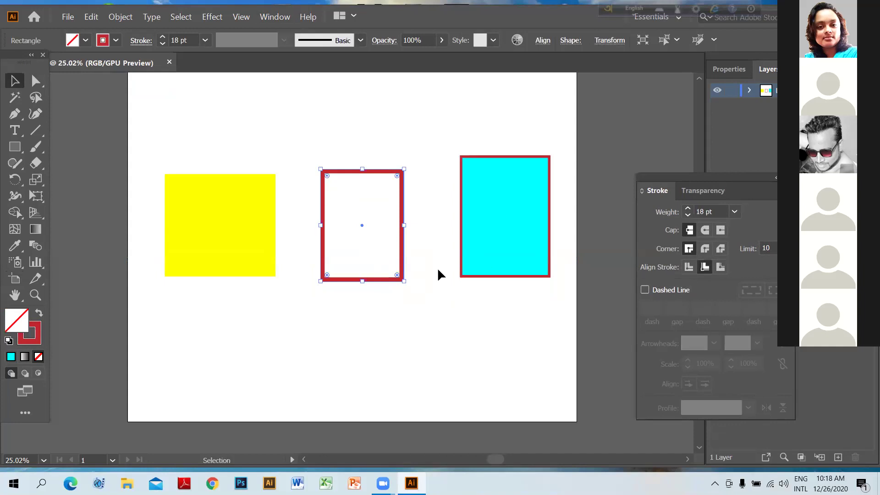
{"action": "left_click", "coordinate": [688, 267]}
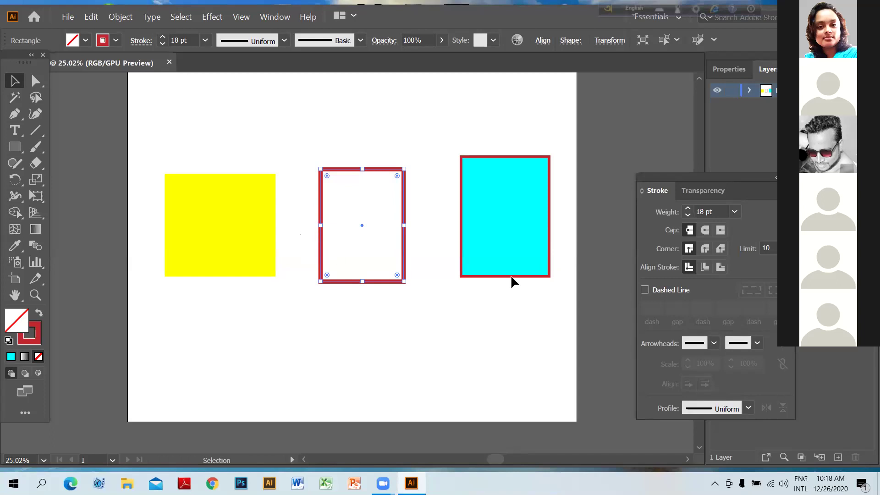
{"action": "left_click", "coordinate": [705, 268]}
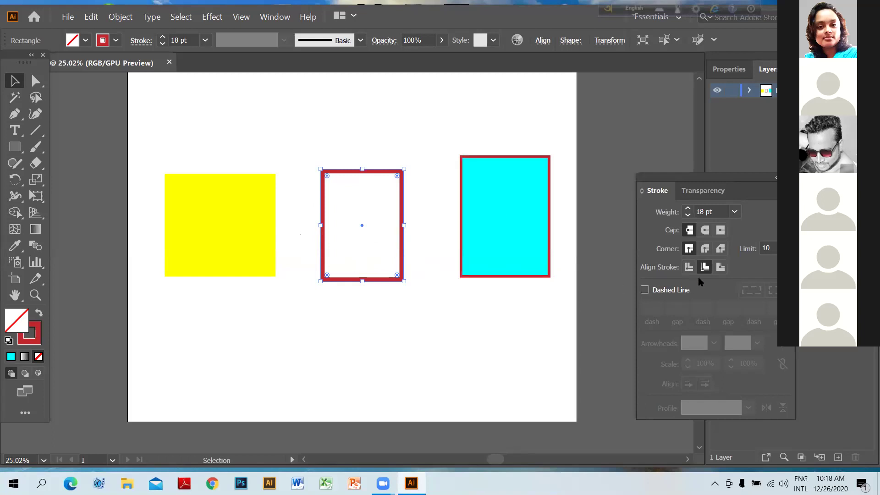
{"action": "left_click", "coordinate": [721, 268]}
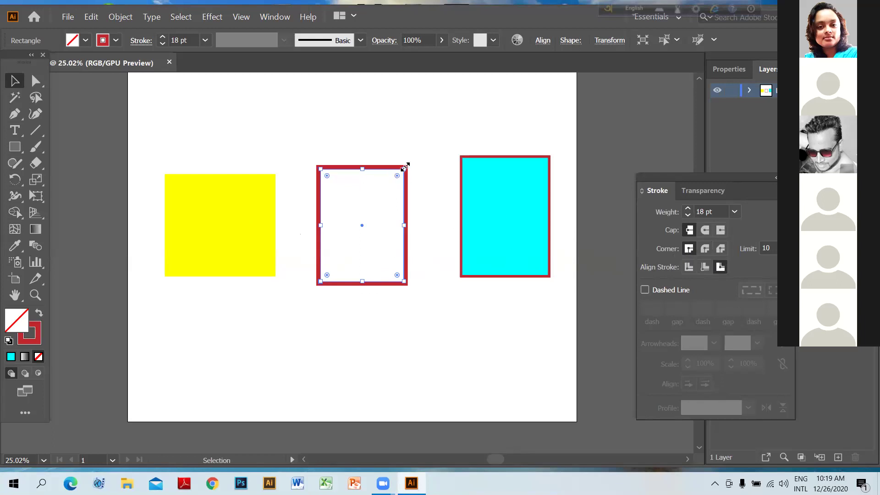
Try a round join on the middle rectangle's stroke, settle on a bevel join, and make the stroke a dashed line.
{"action": "left_click", "coordinate": [706, 248]}
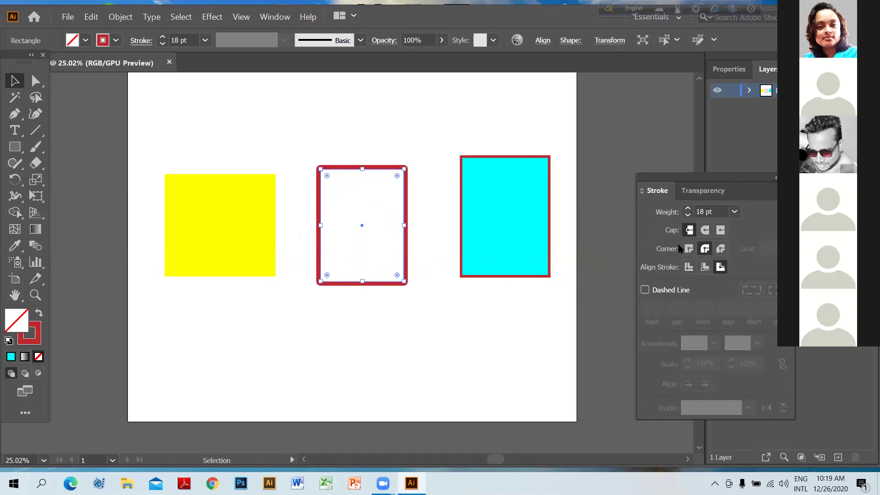
{"action": "left_click", "coordinate": [720, 248]}
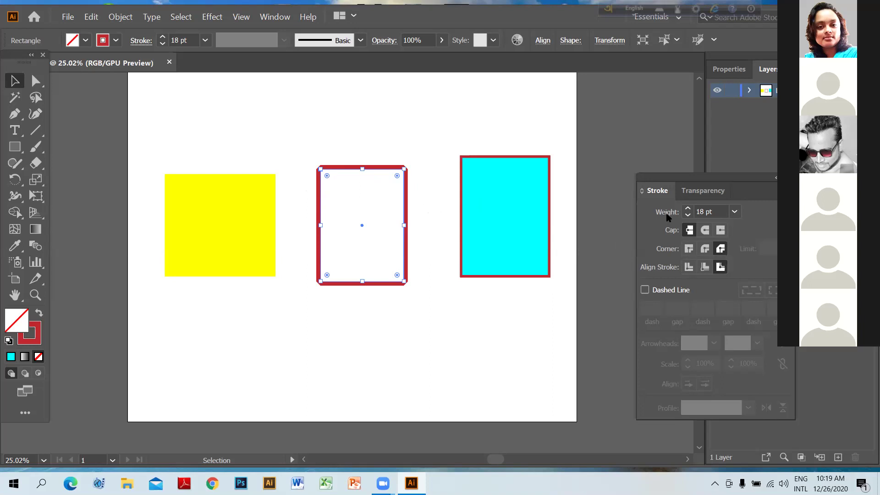
{"action": "left_click", "coordinate": [645, 290]}
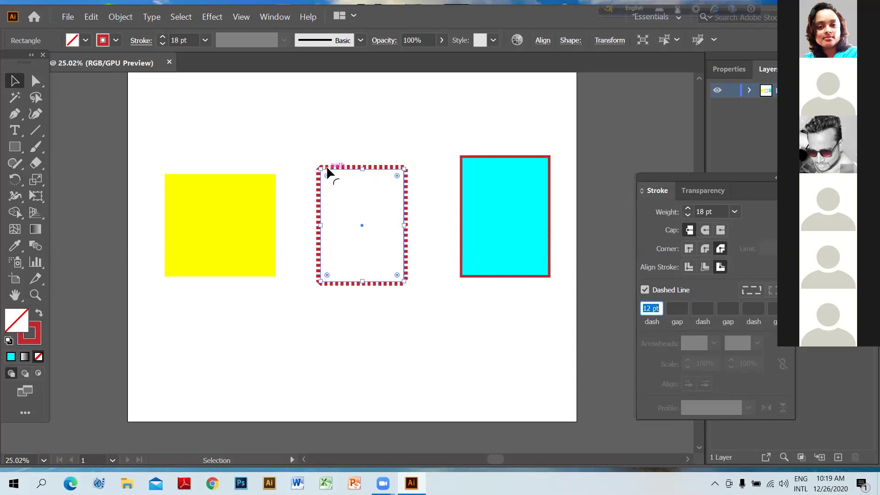
Set the middle rectangle's dash length to 16 pt and its stroke weight to 16 pt.
{"action": "left_click", "coordinate": [649, 309]}
{"action": "key", "text": "BackSpace"}
{"action": "type", "text": "0"}
{"action": "key", "text": "BackSpace"}
{"action": "type", "text": "6"}
{"action": "left_click", "coordinate": [707, 210]}
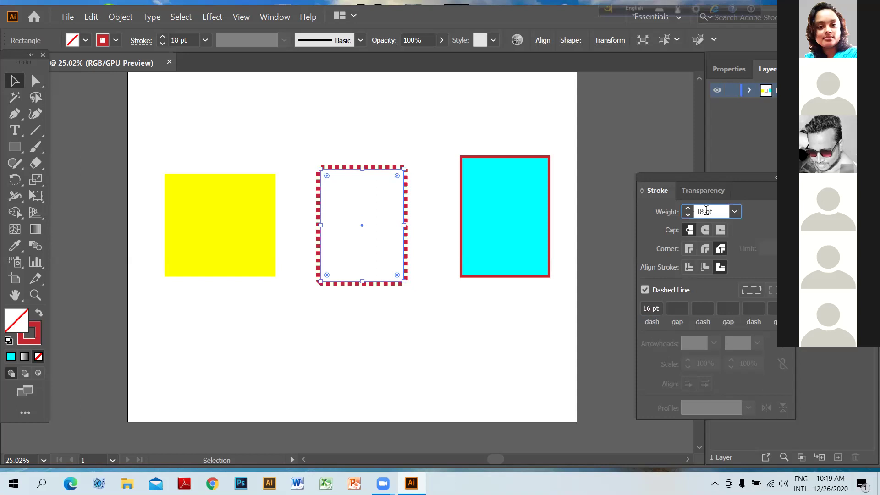
{"action": "key", "text": "BackSpace"}
{"action": "type", "text": "6"}
Set the gap between the dashes to 5 pt and apply a round cap to the middle rectangle's stroke.
{"action": "left_click", "coordinate": [680, 305]}
{"action": "type", "text": "5"}
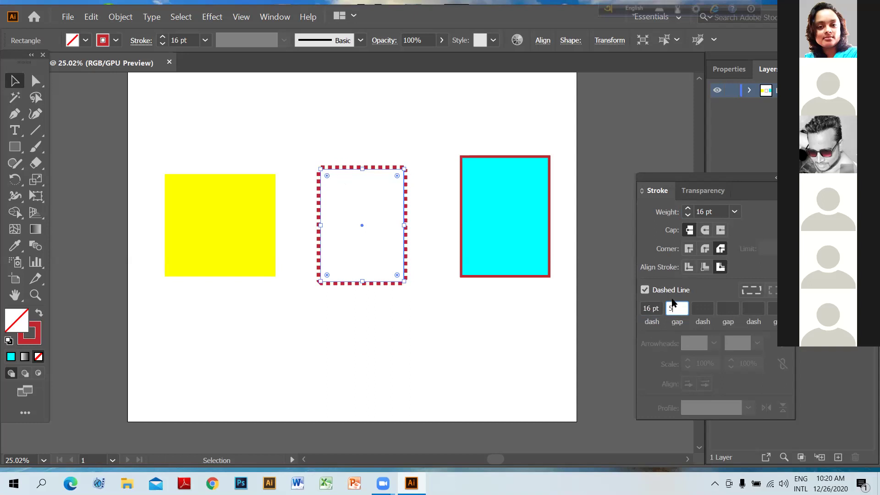
{"action": "left_click", "coordinate": [705, 229]}
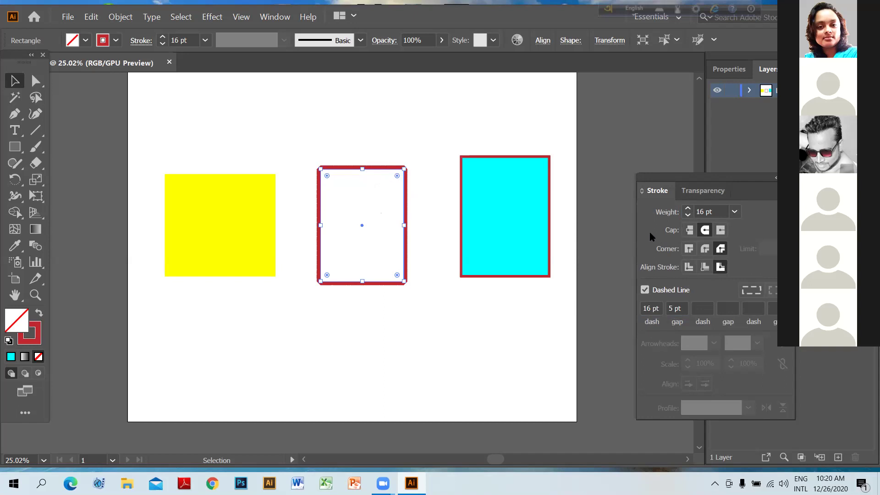
Give the middle rectangle's dashed stroke a projecting cap and deselect the rectangle.
{"action": "left_click", "coordinate": [720, 230]}
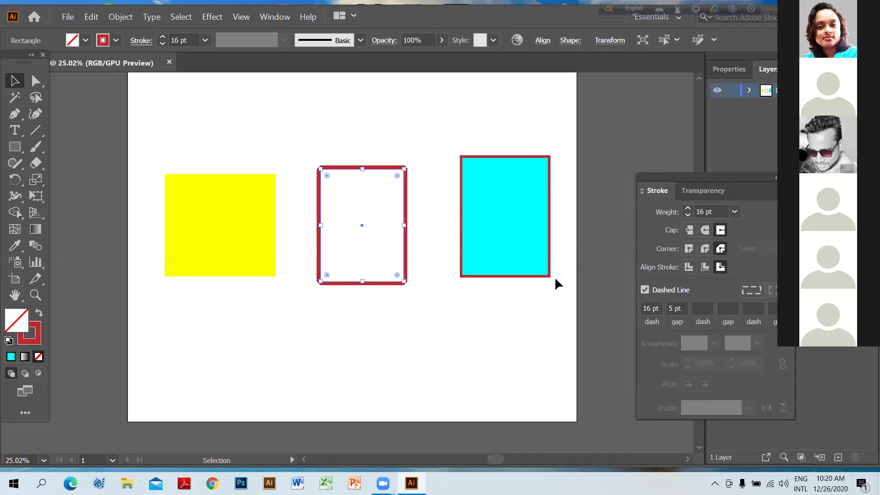
{"action": "left_click", "coordinate": [444, 233]}
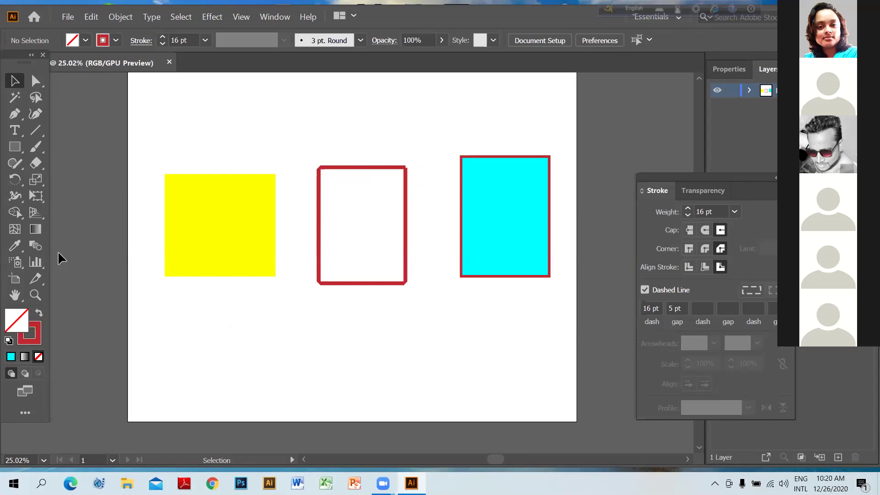
{"action": "left_click_drag", "start_coordinate": [15, 147], "coordinate": [68, 137]}
{"action": "left_click", "coordinate": [67, 134]}
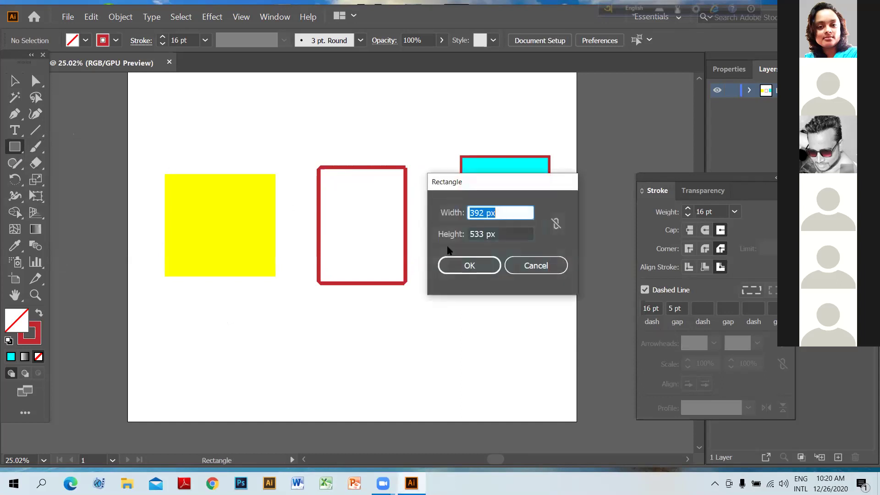
{"action": "left_click", "coordinate": [532, 264]}
Draw a nearly horizontal line below the rectangles and give its start the Arrow 18 arrowhead.
{"action": "left_click", "coordinate": [34, 134]}
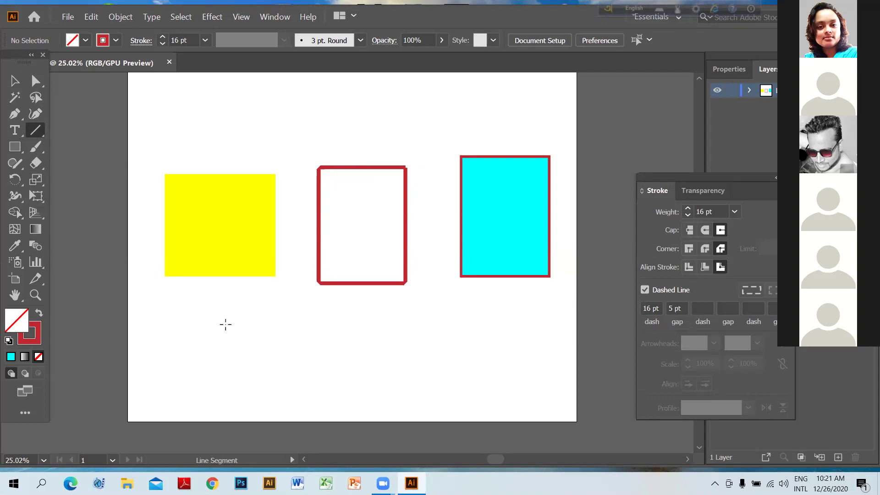
{"action": "left_click_drag", "start_coordinate": [226, 325], "coordinate": [382, 329]}
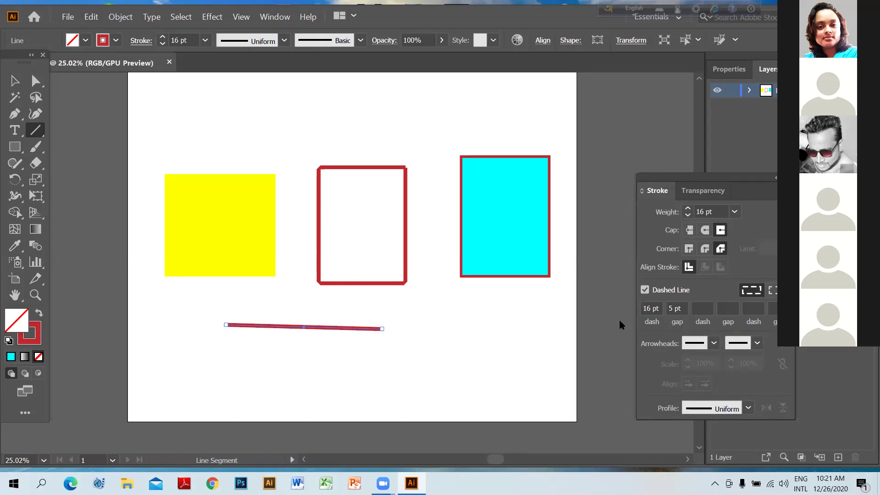
{"action": "left_click", "coordinate": [713, 344]}
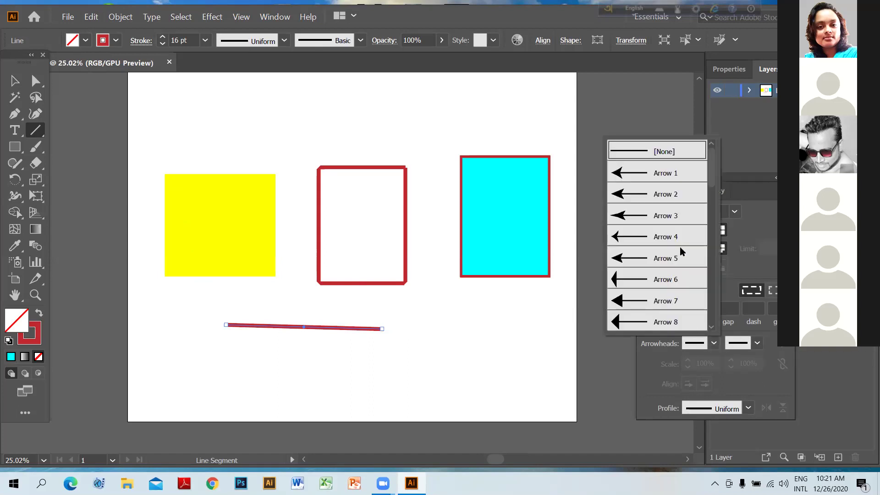
{"action": "scroll", "coordinate": [681, 251], "scroll_direction": "down", "scroll_amount": 3}
{"action": "scroll", "coordinate": [680, 251], "scroll_direction": "down", "scroll_amount": 4}
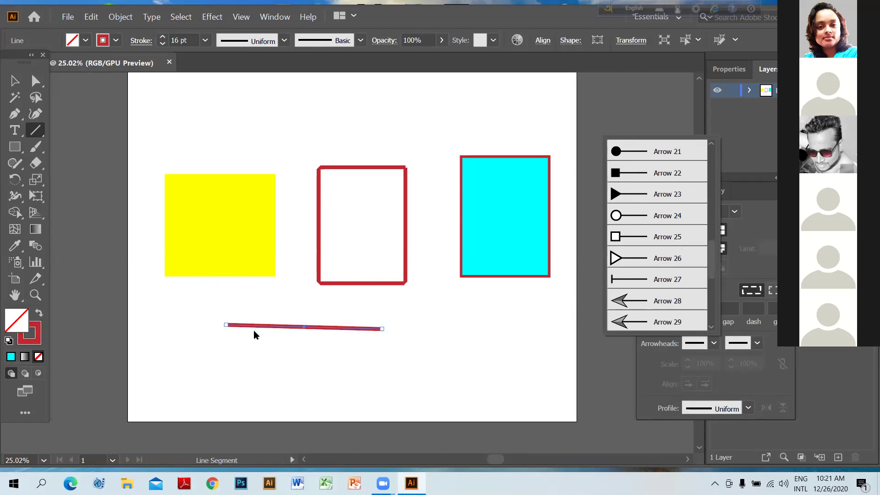
{"action": "scroll", "coordinate": [638, 310], "scroll_direction": "up", "scroll_amount": 7}
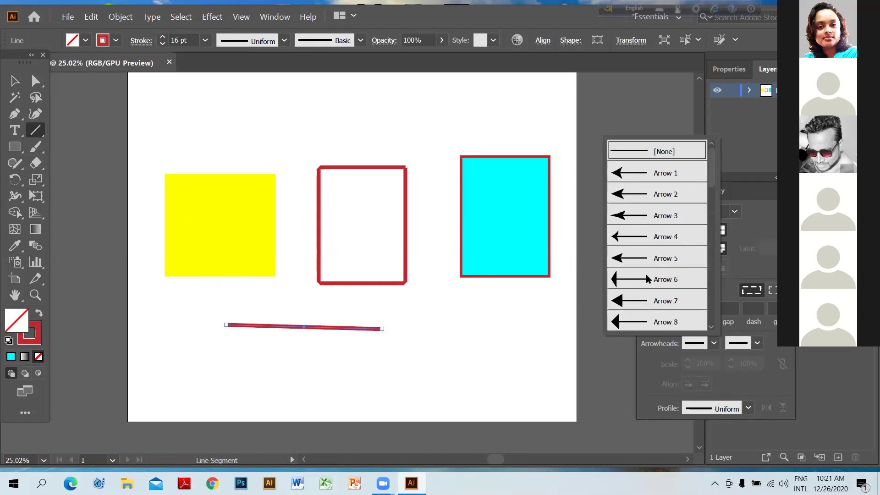
{"action": "scroll", "coordinate": [663, 271], "scroll_direction": "down", "scroll_amount": 4}
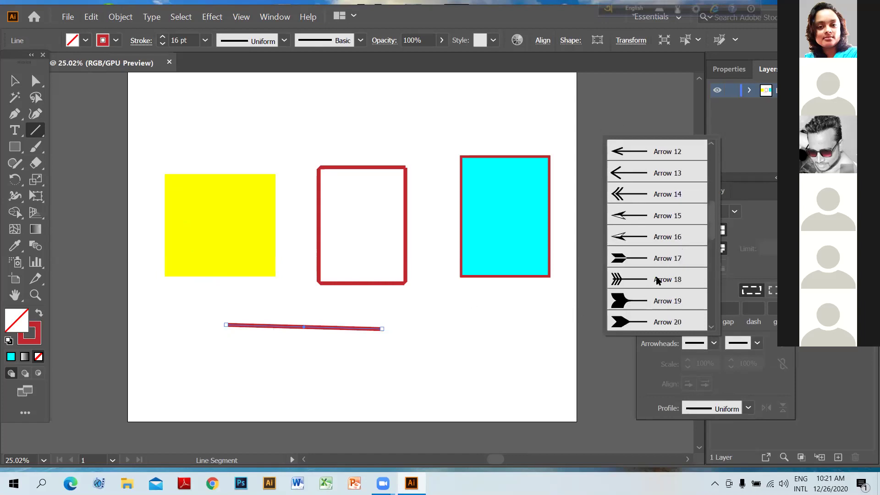
{"action": "left_click", "coordinate": [618, 278]}
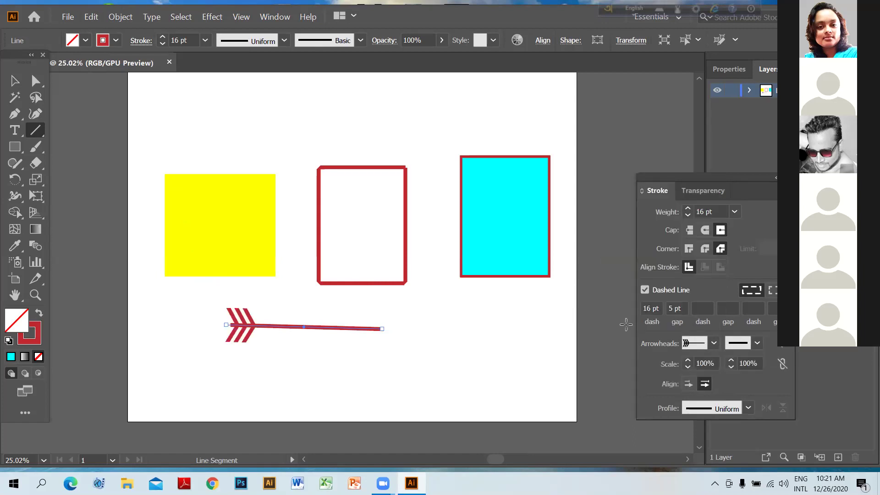
Give the line's end the Arrow 9 arrowhead and try both arrowhead alignments, keeping the tips at the path ends.
{"action": "left_click", "coordinate": [757, 343]}
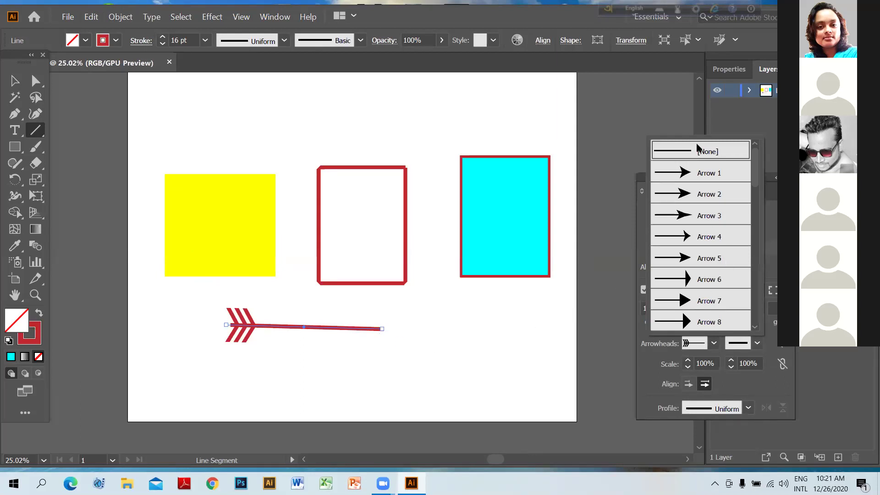
{"action": "scroll", "coordinate": [721, 273], "scroll_direction": "down", "scroll_amount": 10}
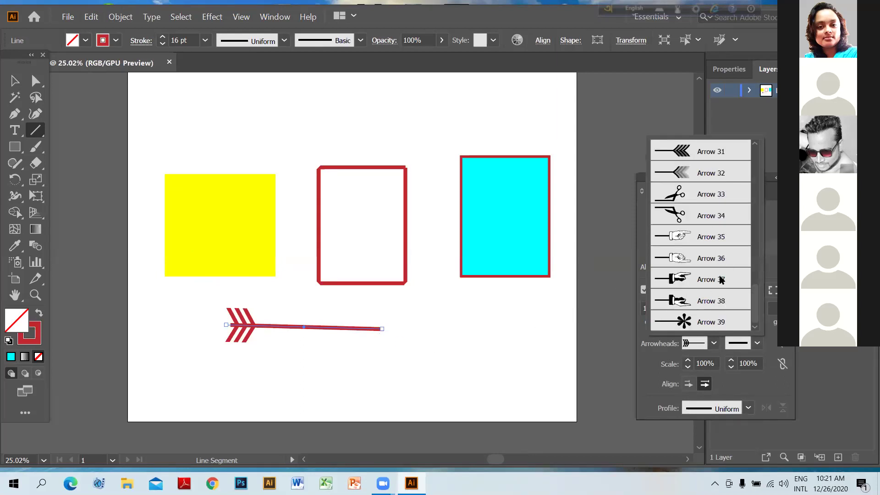
{"action": "scroll", "coordinate": [721, 279], "scroll_direction": "up", "scroll_amount": 8}
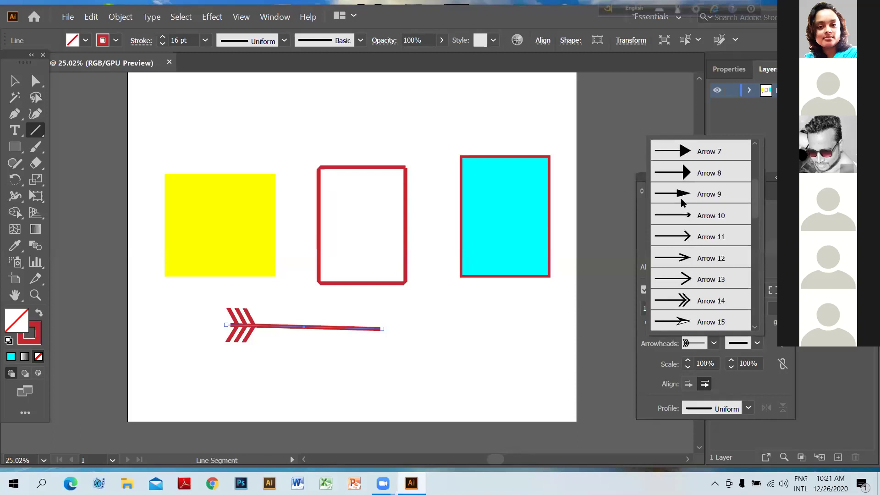
{"action": "left_click", "coordinate": [681, 201]}
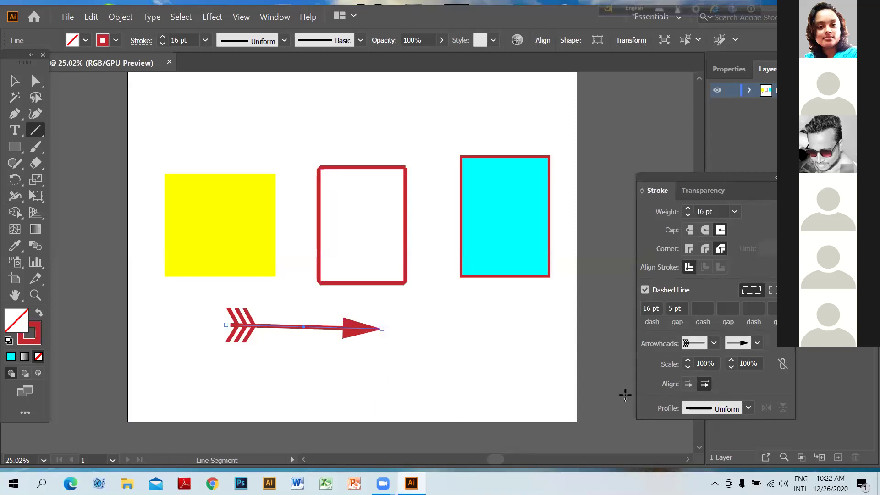
{"action": "left_click", "coordinate": [689, 384]}
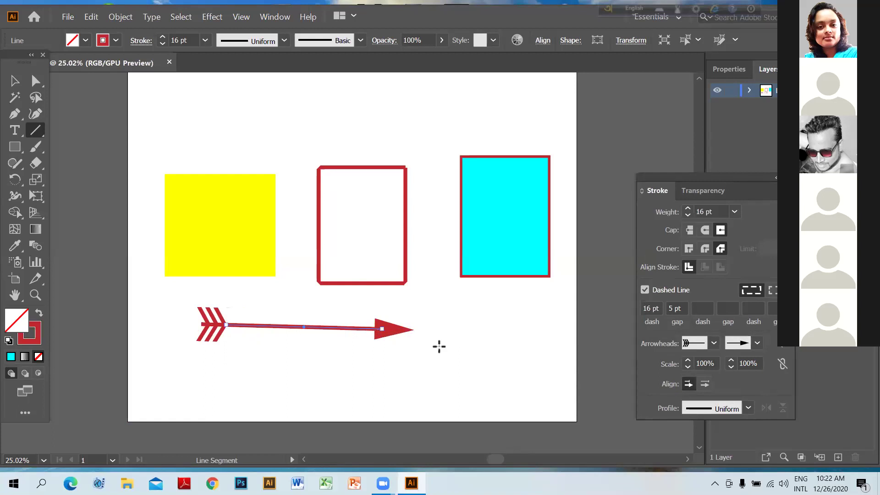
{"action": "left_click", "coordinate": [705, 384]}
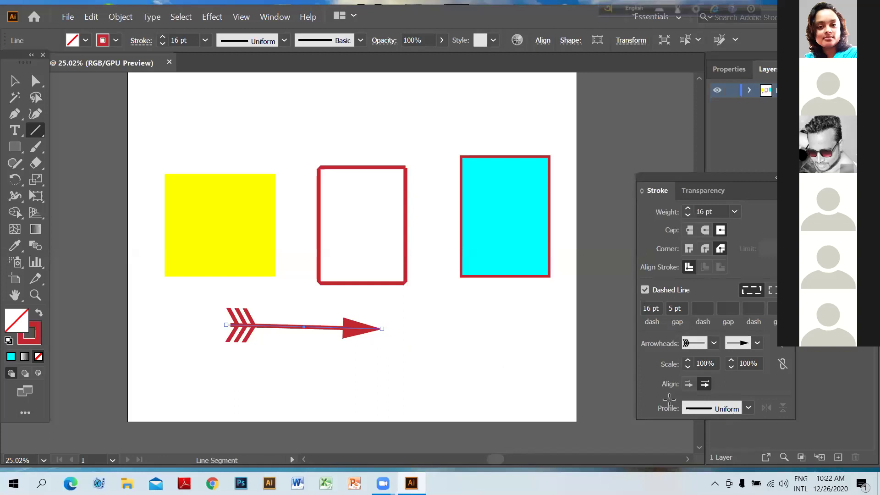
Draw a horizontal line above the rectangles and try Width Profiles 1 and 4 on it, finally applying Width Profile 3.
{"action": "left_click", "coordinate": [46, 136]}
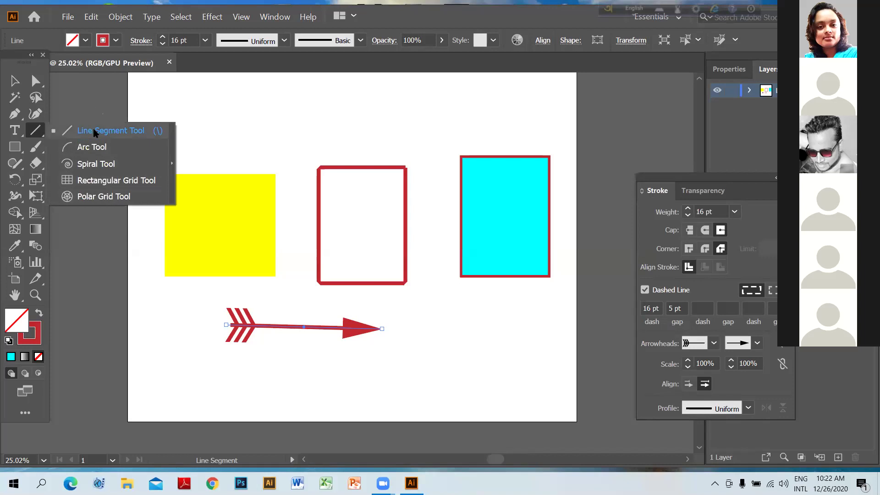
{"action": "mouse_move", "coordinate": [171, 106]}
{"action": "left_mouse_down"}
{"action": "mouse_move", "coordinate": [240, 113]}
{"action": "mouse_move", "coordinate": [356, 105]}
{"action": "left_mouse_up"}
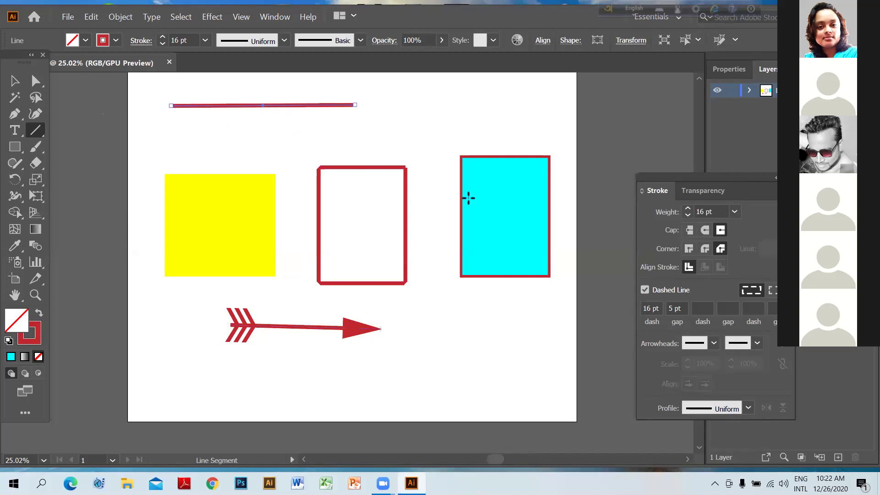
{"action": "left_click", "coordinate": [749, 409]}
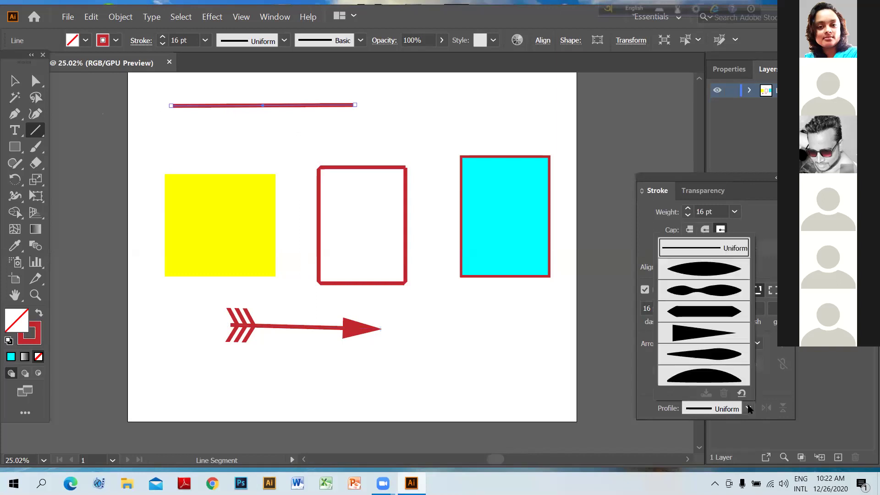
{"action": "left_click", "coordinate": [706, 269]}
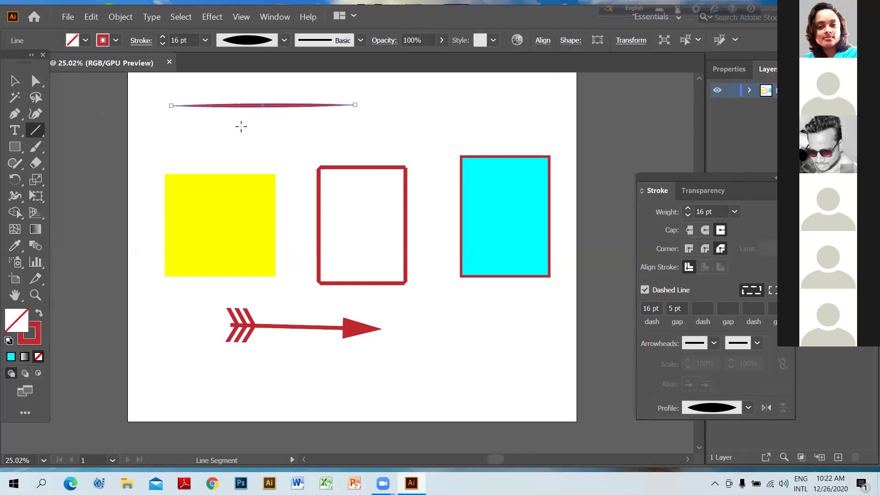
{"action": "left_click", "coordinate": [749, 408]}
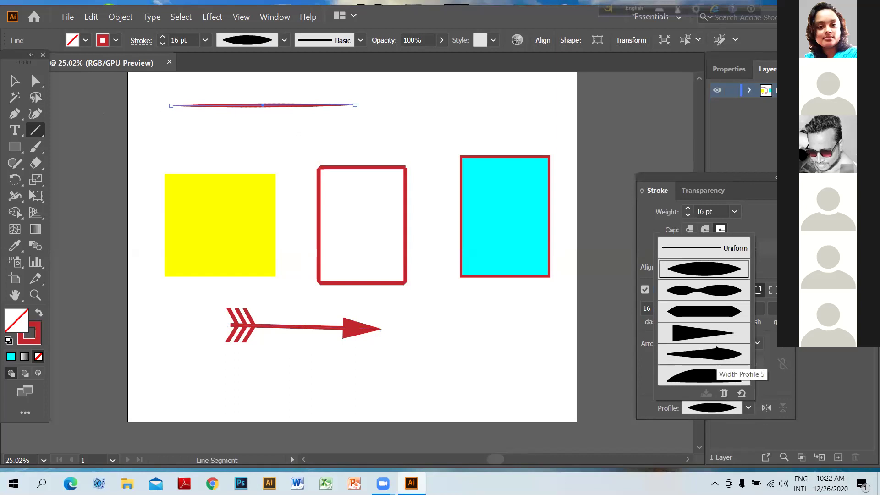
{"action": "left_click", "coordinate": [683, 332]}
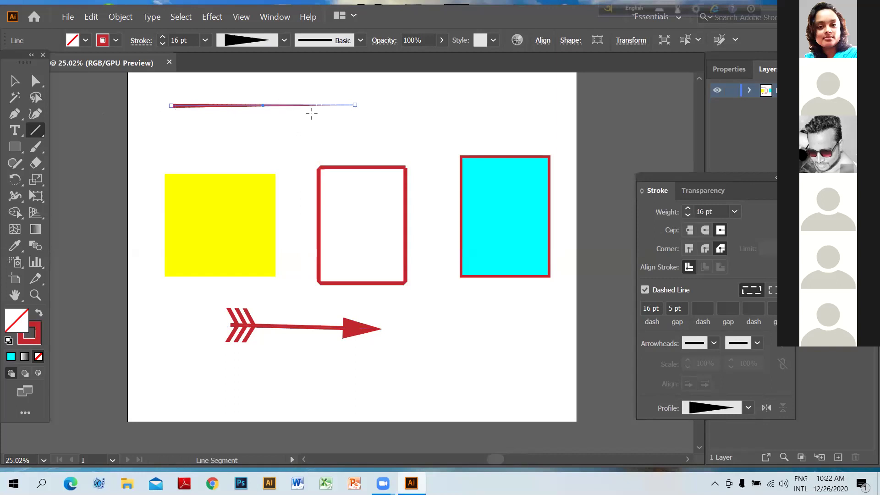
{"action": "left_click", "coordinate": [748, 408]}
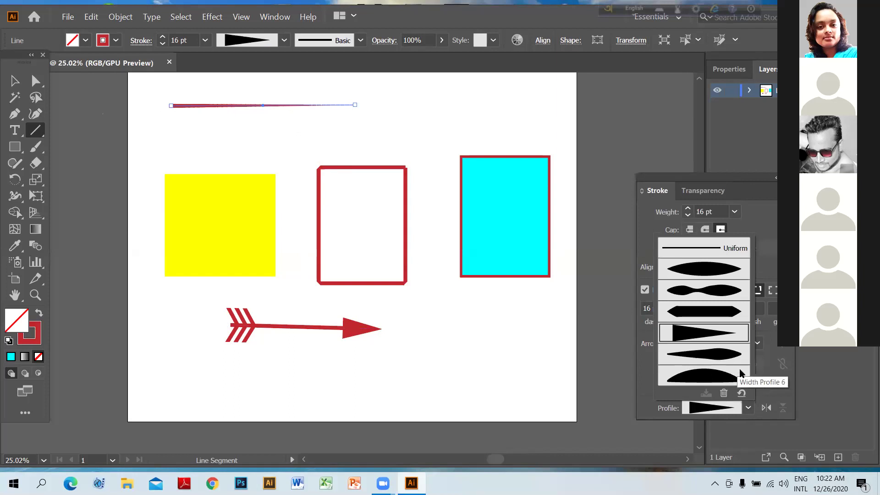
{"action": "left_click", "coordinate": [729, 314]}
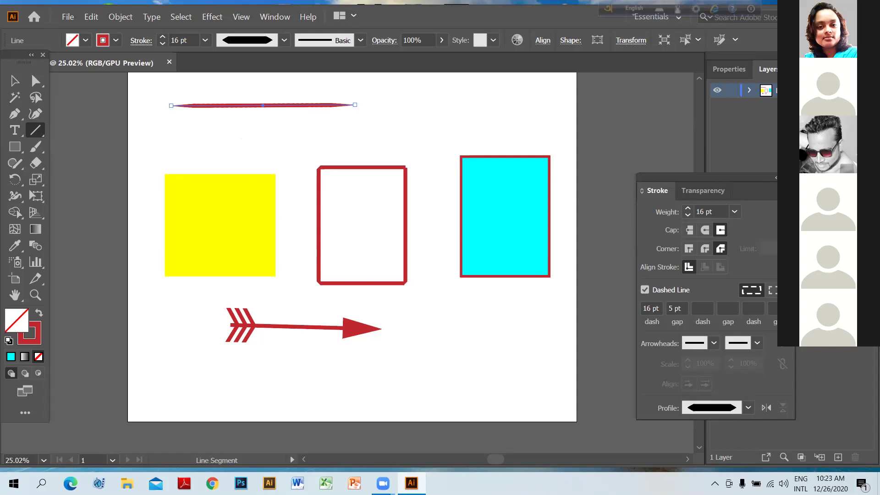
Add a new layer and hide the layer that holds the existing shapes and lines.
{"action": "key", "text": "ctrl+F10"}
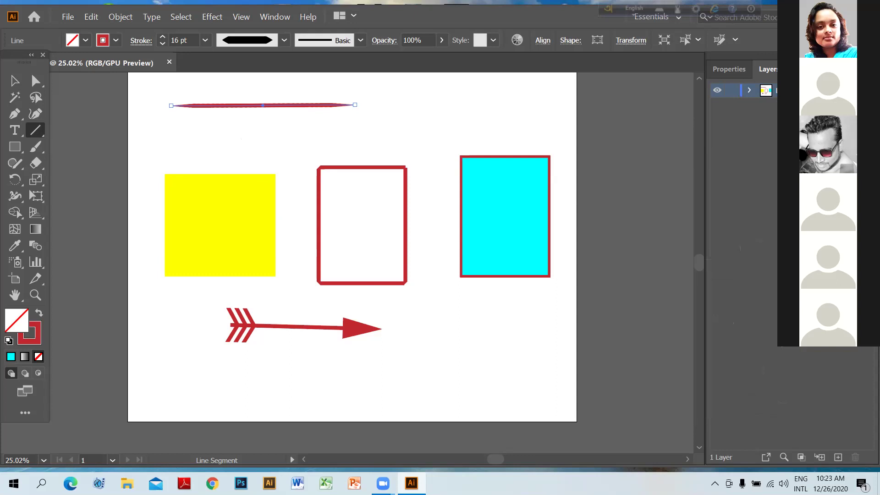
{"action": "left_click", "coordinate": [838, 457]}
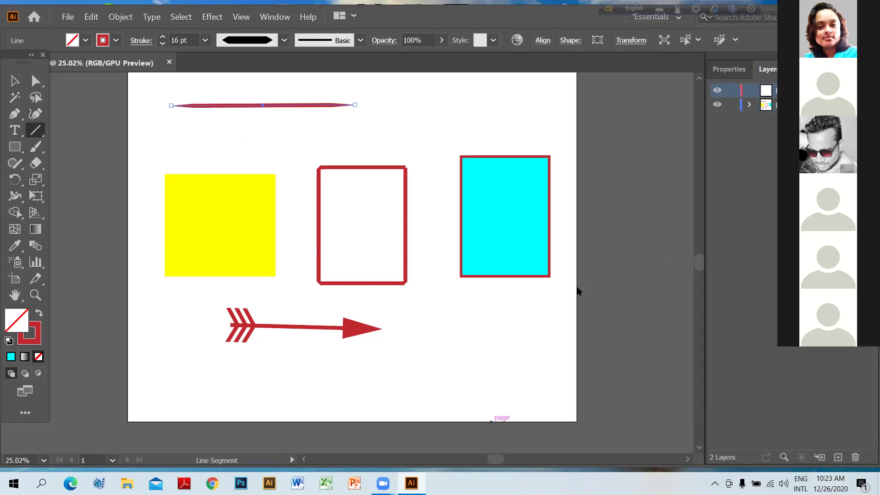
{"action": "left_click", "coordinate": [718, 106]}
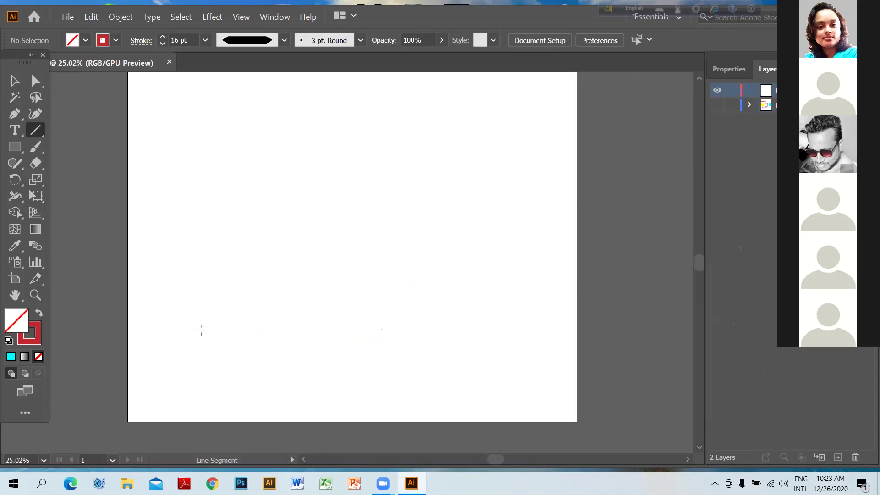
Paint a gently wavy horizontal stroke across the middle of the empty artboard with the Paintbrush tool.
{"action": "left_click", "coordinate": [35, 152]}
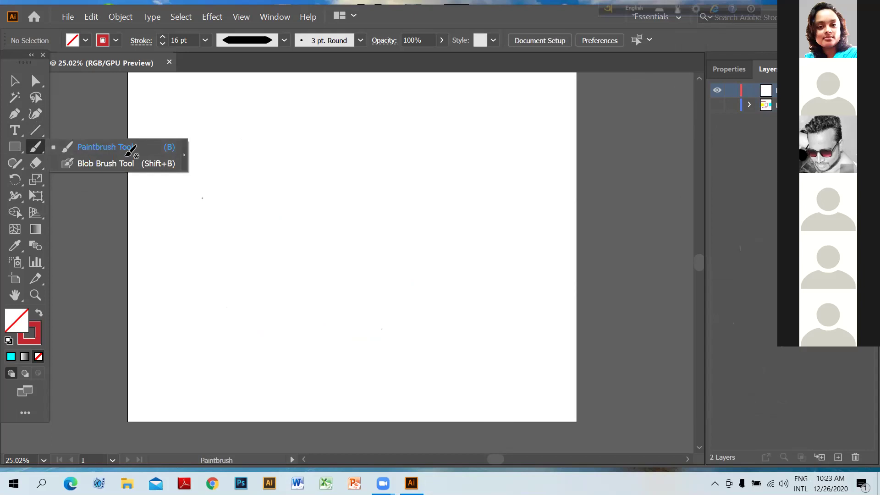
{"action": "left_click_drag", "start_coordinate": [216, 221], "coordinate": [441, 205]}
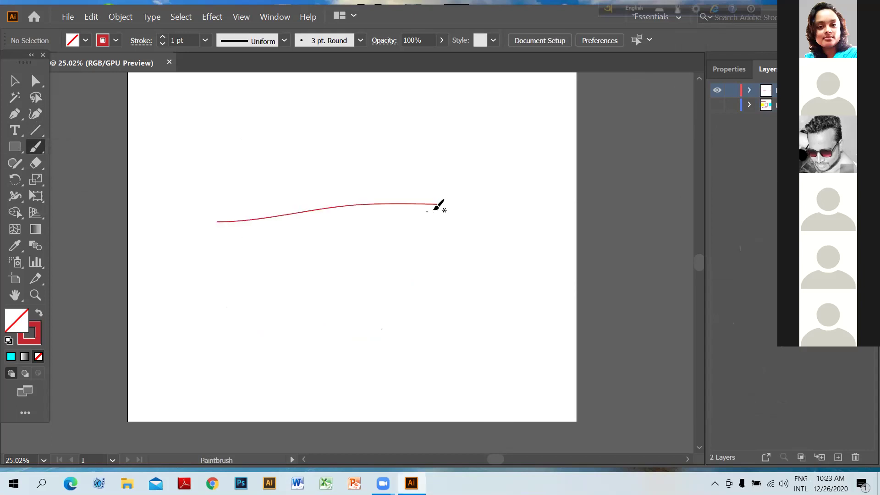
Set the stroke colour to dark green 328410 with nothing selected.
{"action": "left_click", "coordinate": [40, 338]}
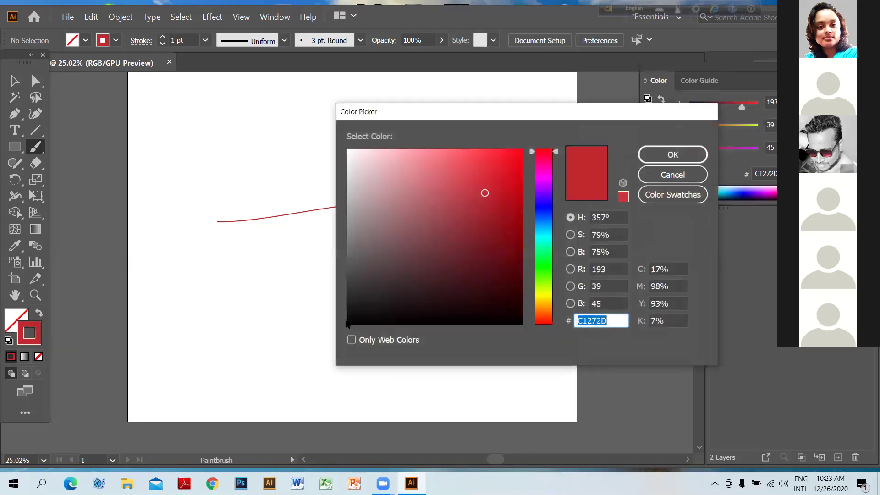
{"action": "left_click", "coordinate": [546, 274]}
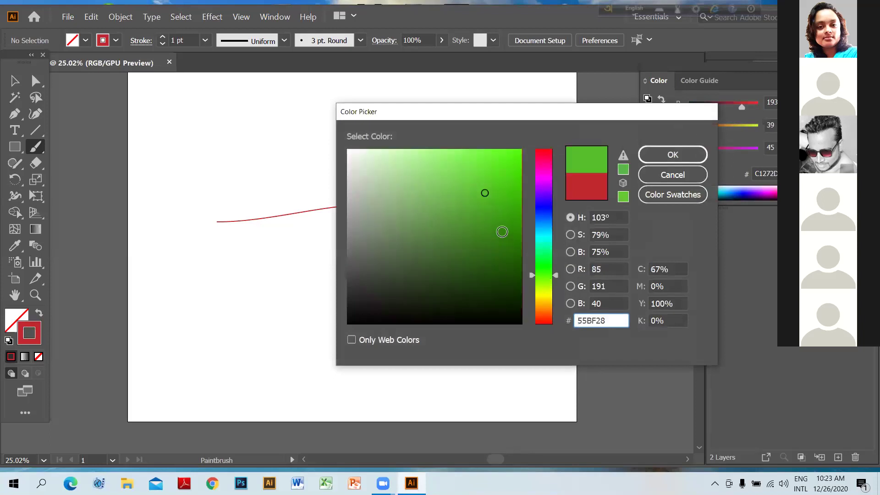
{"action": "left_click", "coordinate": [501, 233]}
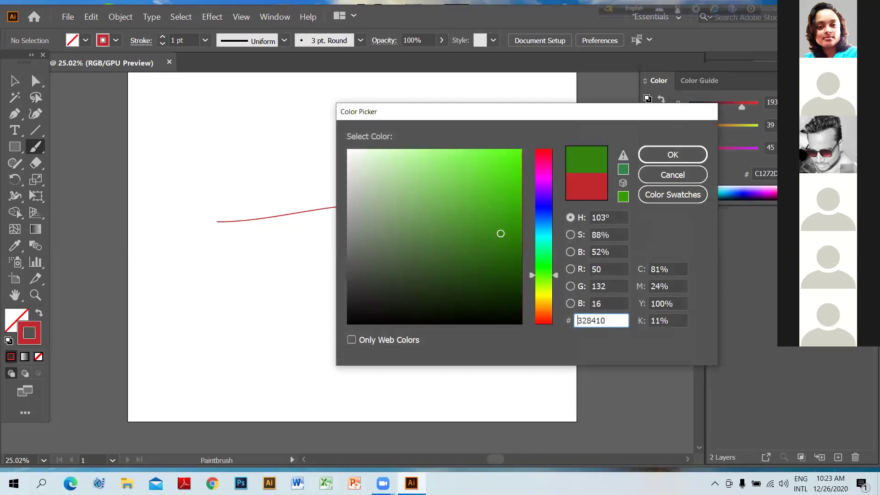
{"action": "left_click", "coordinate": [686, 153]}
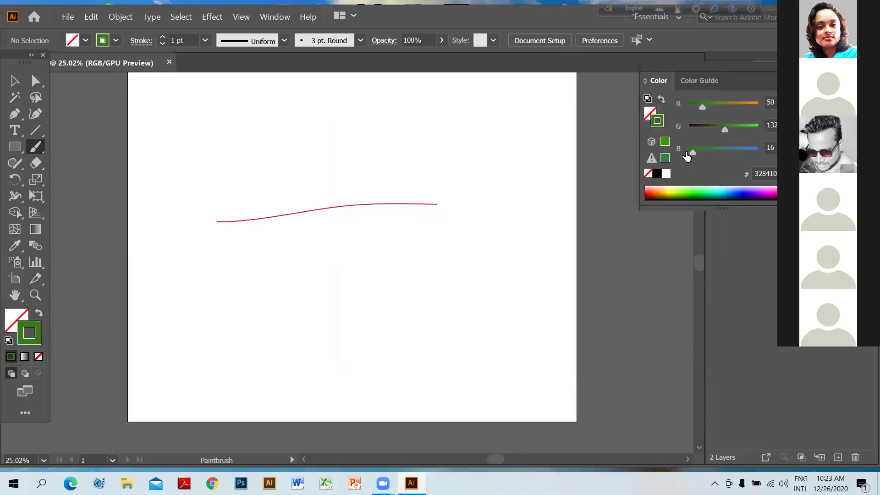
Recolour the painted wavy stroke to bright green 32E019 and set its stroke weight to 20 pt.
{"action": "left_click", "coordinate": [14, 81]}
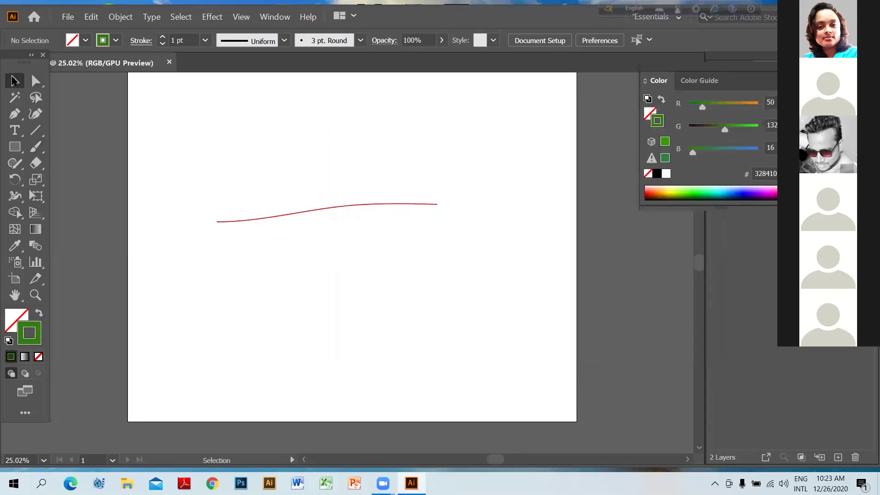
{"action": "left_click_drag", "start_coordinate": [210, 157], "coordinate": [493, 263]}
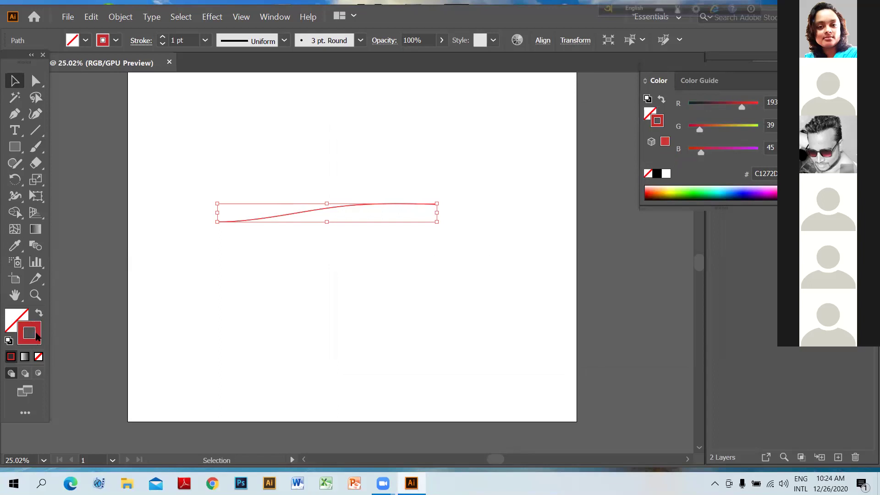
{"action": "double_click", "coordinate": [36, 336]}
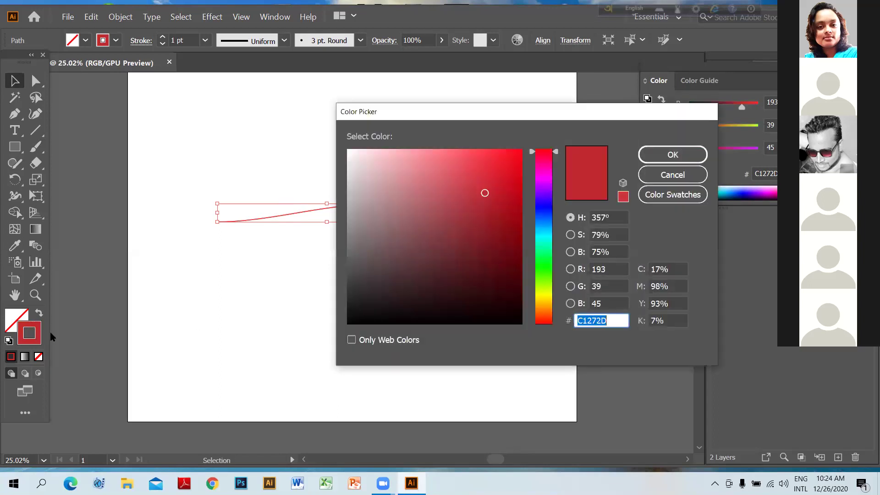
{"action": "left_click", "coordinate": [537, 269]}
{"action": "left_click", "coordinate": [491, 219]}
{"action": "left_click", "coordinate": [485, 271]}
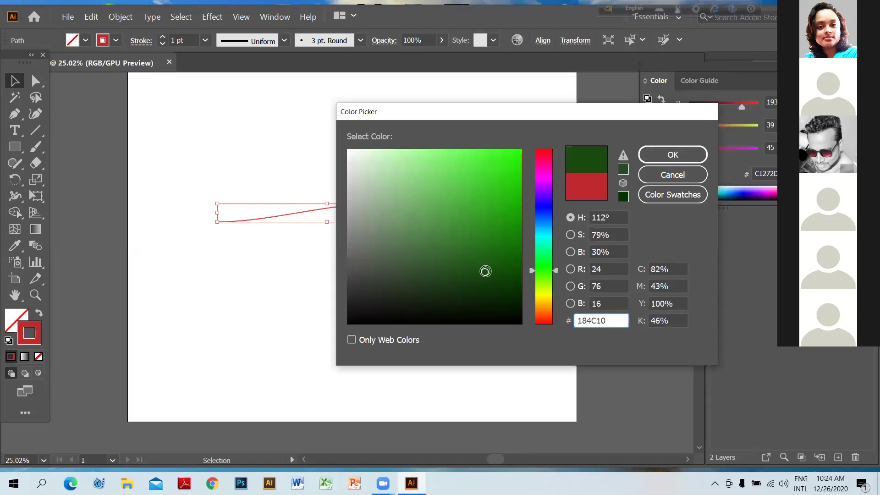
{"action": "left_click", "coordinate": [497, 170]}
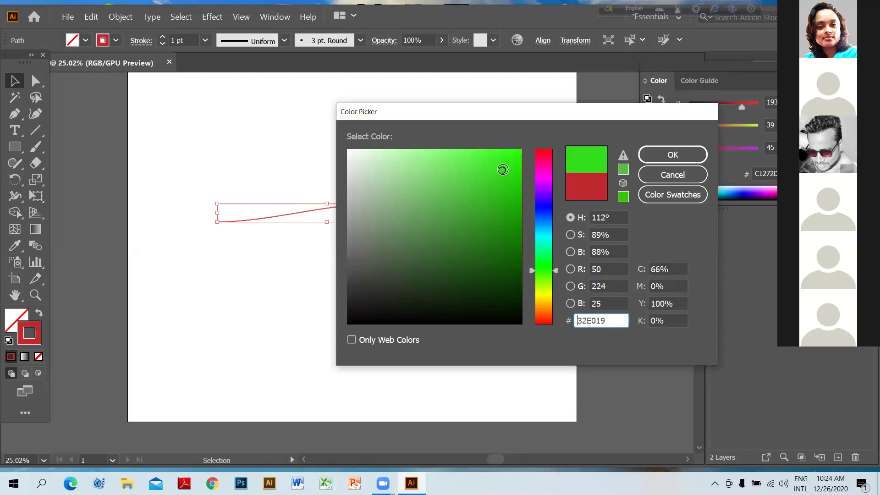
{"action": "left_click", "coordinate": [687, 151]}
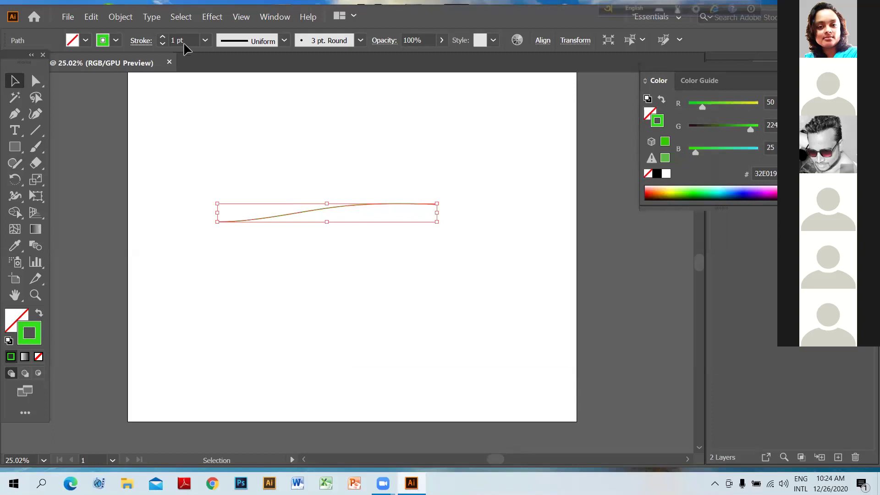
{"action": "left_click", "coordinate": [205, 41]}
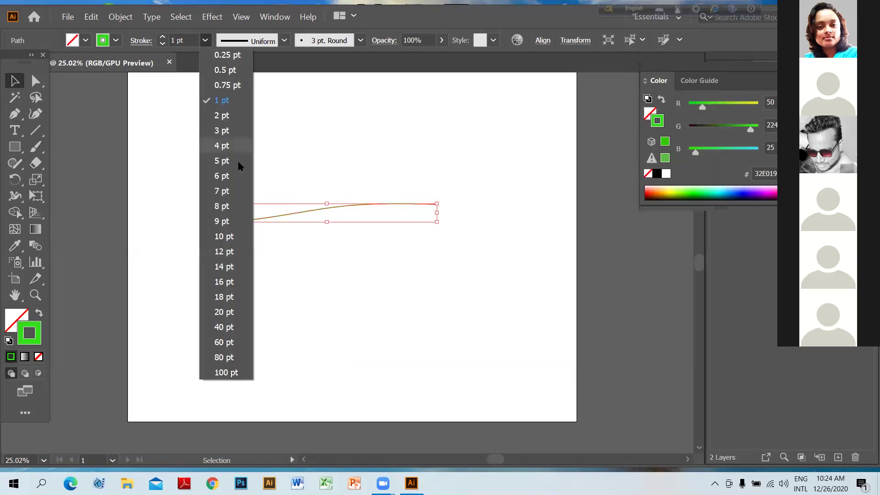
{"action": "left_click", "coordinate": [221, 312]}
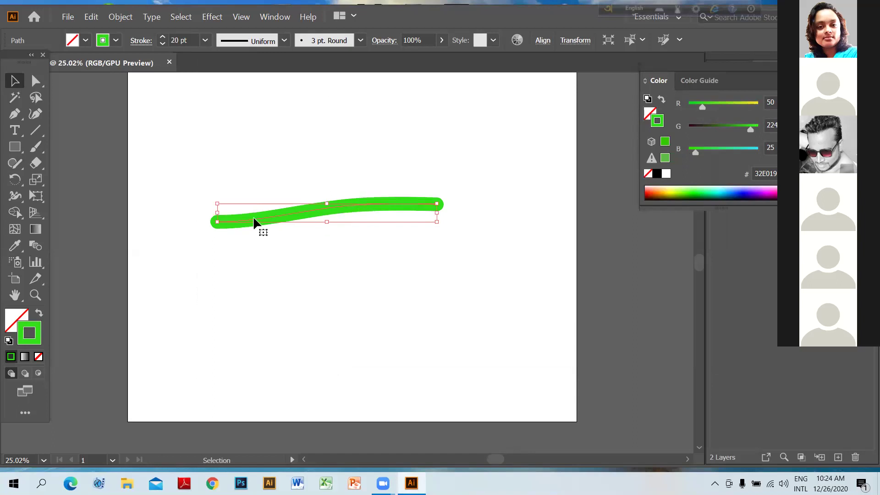
{"action": "left_click", "coordinate": [36, 130]}
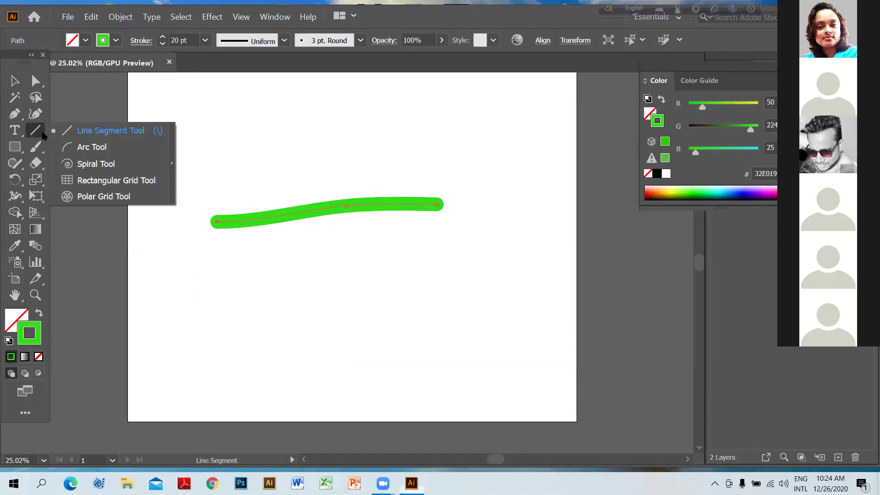
{"action": "left_click", "coordinate": [69, 206]}
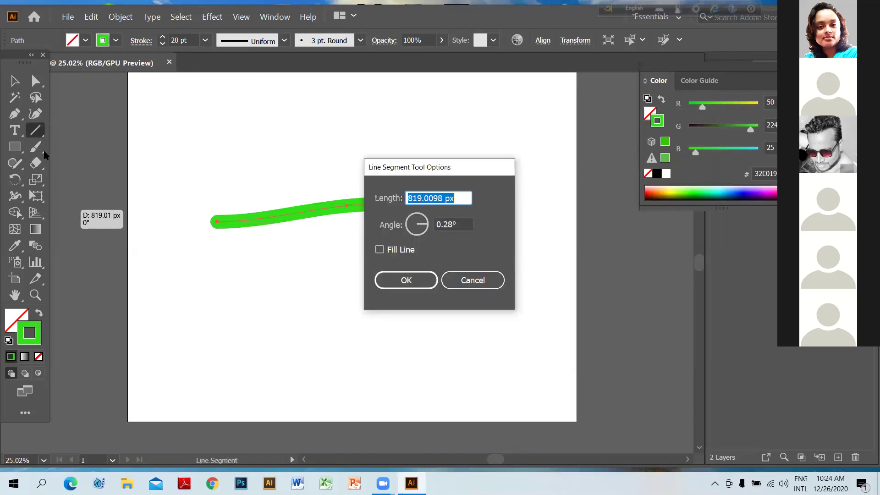
{"action": "left_click", "coordinate": [467, 280]}
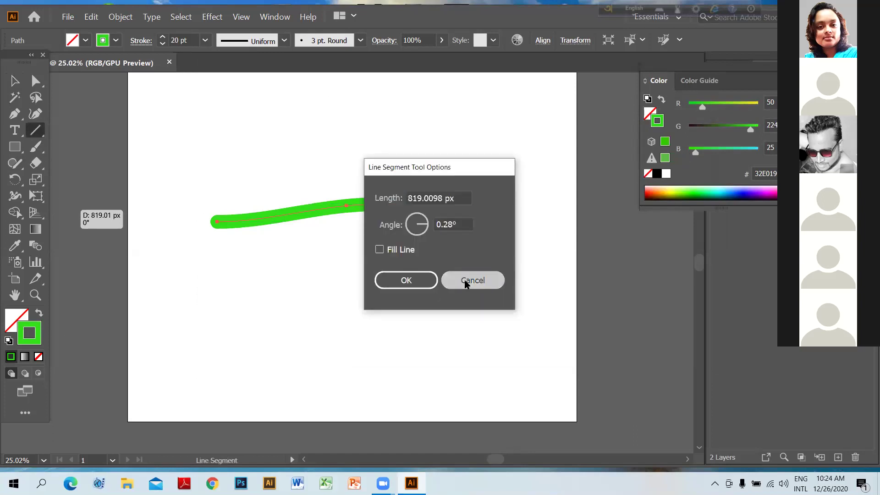
Paint a longer, gently wavy horizontal stroke above the green one with the Blob Brush tool.
{"action": "left_click", "coordinate": [39, 150]}
{"action": "left_click_drag", "start_coordinate": [42, 155], "coordinate": [82, 160]}
{"action": "left_click_drag", "start_coordinate": [201, 147], "coordinate": [488, 133]}
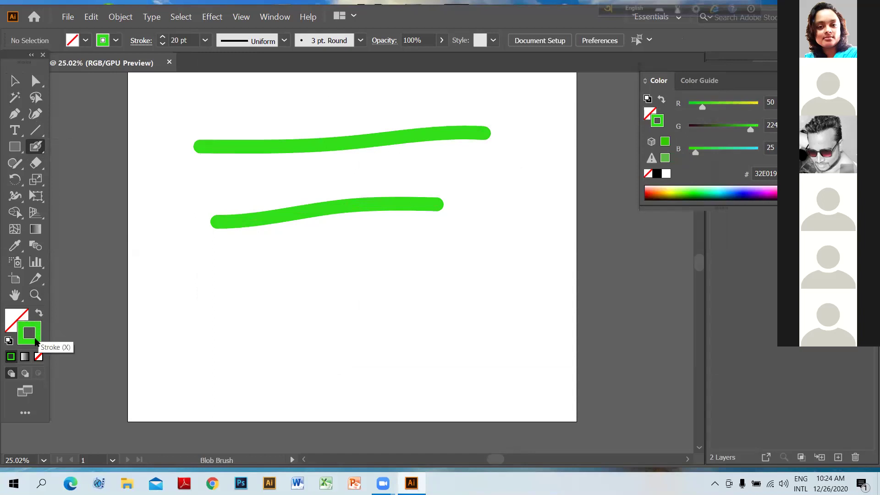
Select the upper Blob Brush shape and give it a red ED1C24 stroke.
{"action": "left_click", "coordinate": [104, 42]}
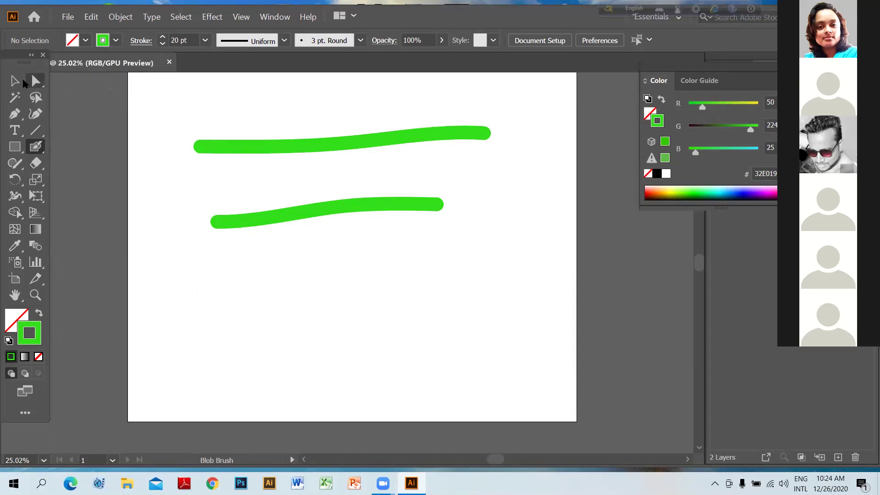
{"action": "left_click", "coordinate": [14, 81]}
{"action": "mouse_move", "coordinate": [154, 113]}
{"action": "left_mouse_down"}
{"action": "mouse_move", "coordinate": [419, 201]}
{"action": "mouse_move", "coordinate": [552, 183]}
{"action": "mouse_move", "coordinate": [401, 156]}
{"action": "left_mouse_up"}
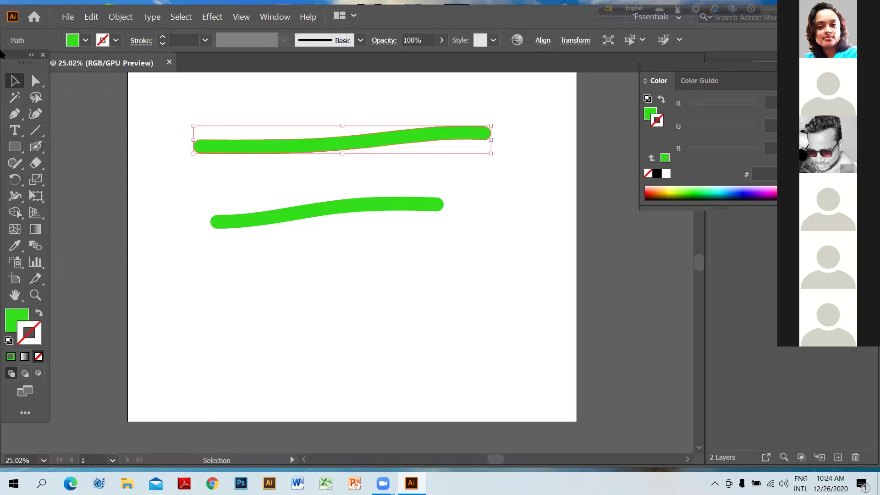
{"action": "left_click", "coordinate": [103, 42]}
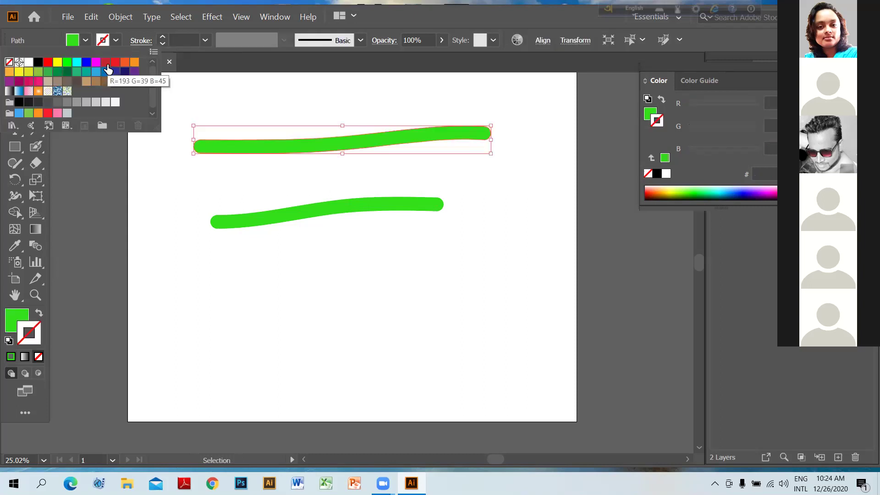
{"action": "left_click", "coordinate": [113, 64]}
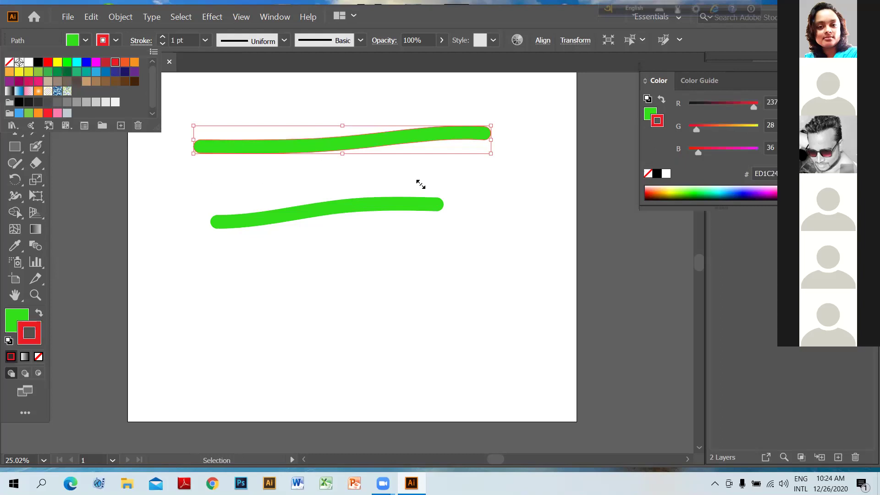
{"action": "key", "text": "Escape"}
Set the fill of the upper Blob Brush shape to blue 373EB7 and put the Color panel away.
{"action": "left_click", "coordinate": [11, 326]}
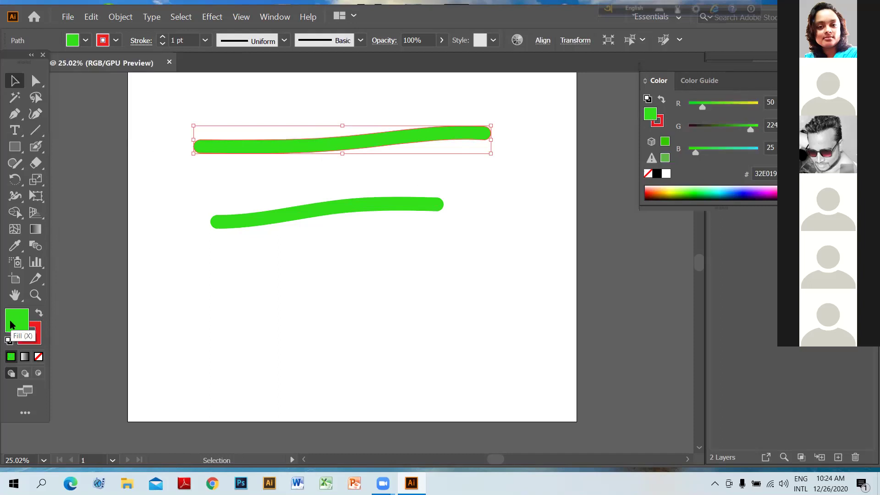
{"action": "double_click", "coordinate": [11, 326]}
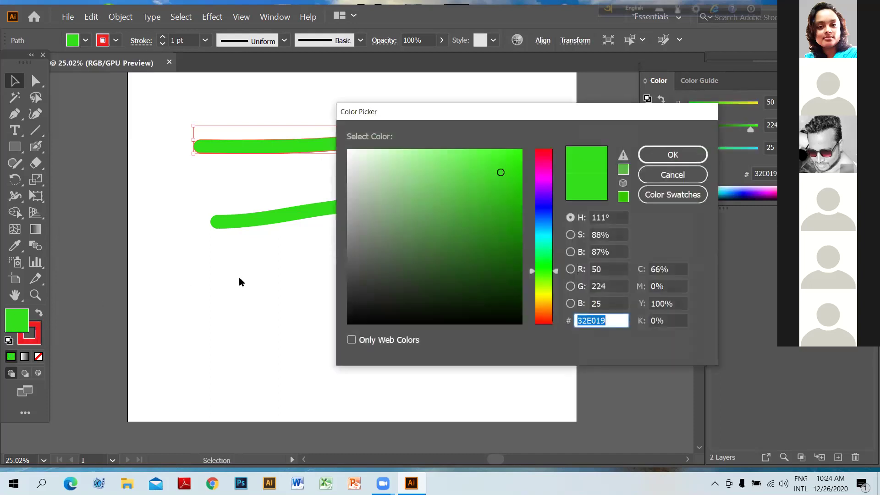
{"action": "left_click", "coordinate": [546, 211]}
{"action": "left_click", "coordinate": [469, 199]}
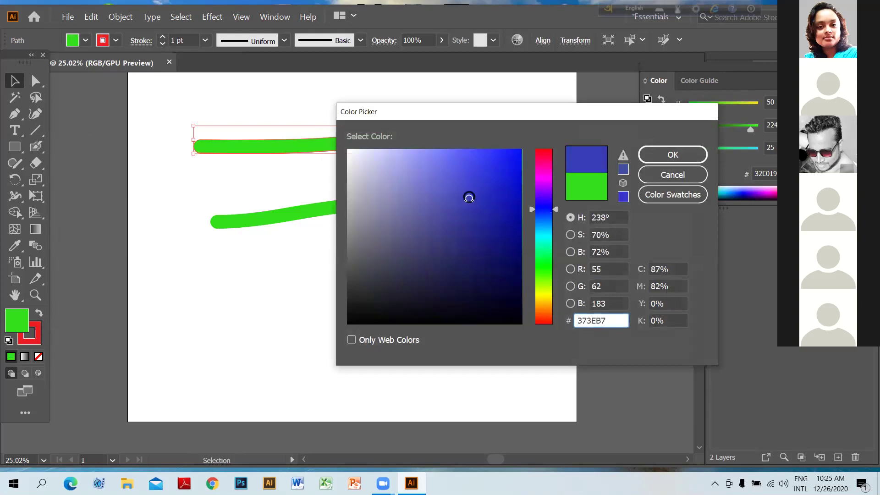
{"action": "left_click", "coordinate": [671, 154]}
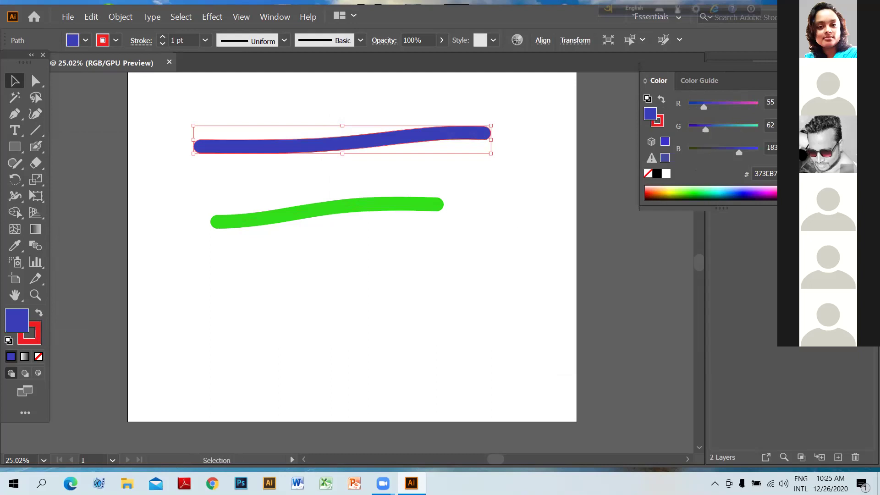
{"action": "key", "text": "F6"}
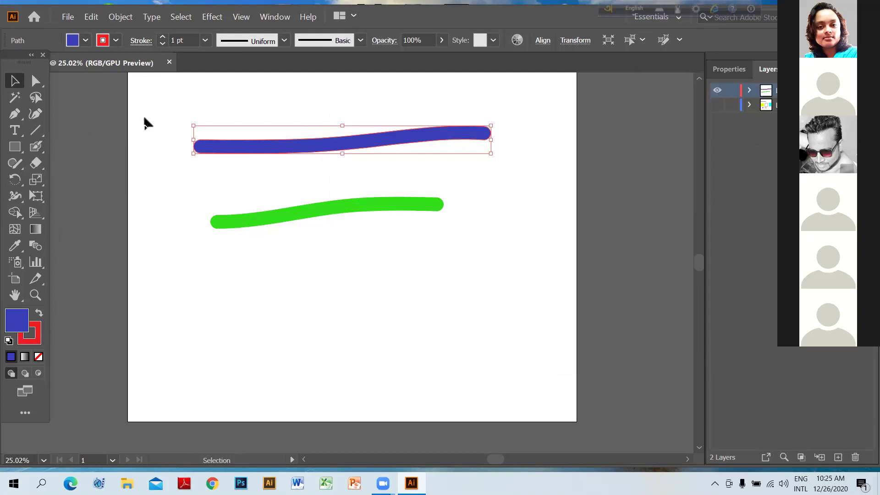
Sketch an ellipse, a square and a small circle on the lower half of the artboard with the Shaper tool.
{"action": "left_click", "coordinate": [21, 172]}
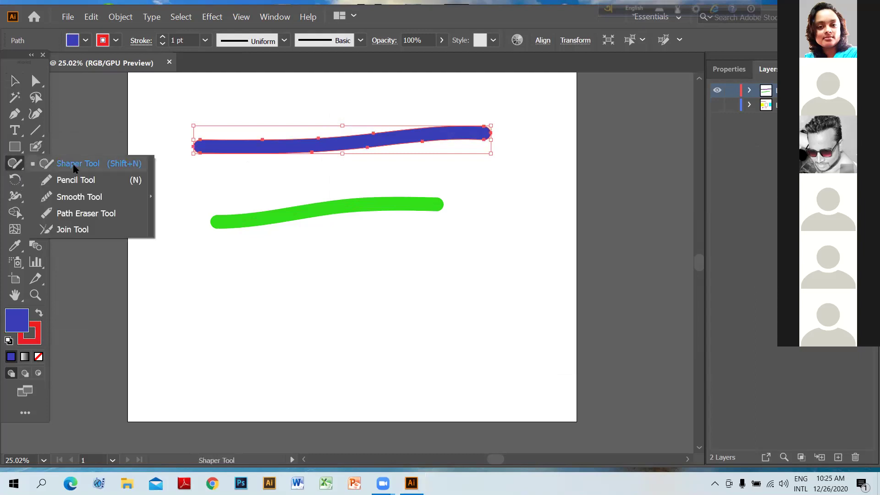
{"action": "left_click", "coordinate": [74, 166]}
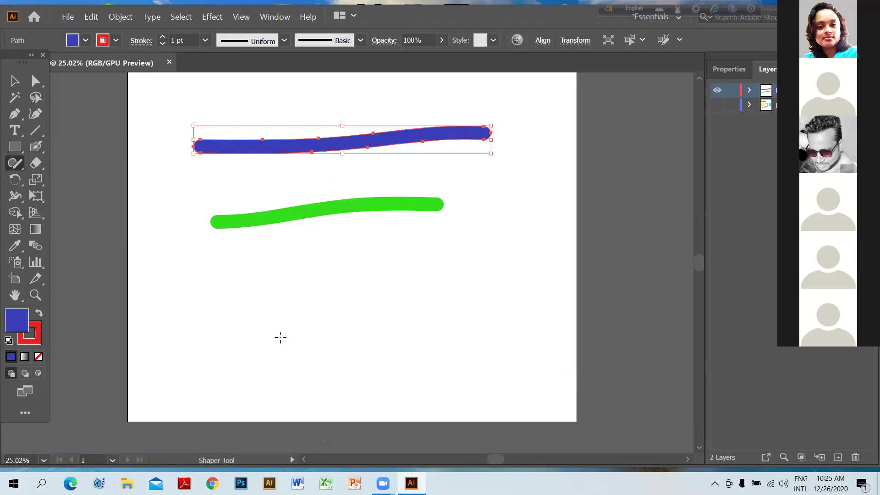
{"action": "mouse_move", "coordinate": [290, 335]}
{"action": "left_mouse_down"}
{"action": "mouse_move", "coordinate": [292, 308]}
{"action": "mouse_move", "coordinate": [335, 289]}
{"action": "mouse_move", "coordinate": [392, 300]}
{"action": "mouse_move", "coordinate": [405, 315]}
{"action": "mouse_move", "coordinate": [379, 334]}
{"action": "mouse_move", "coordinate": [291, 335]}
{"action": "left_mouse_up"}
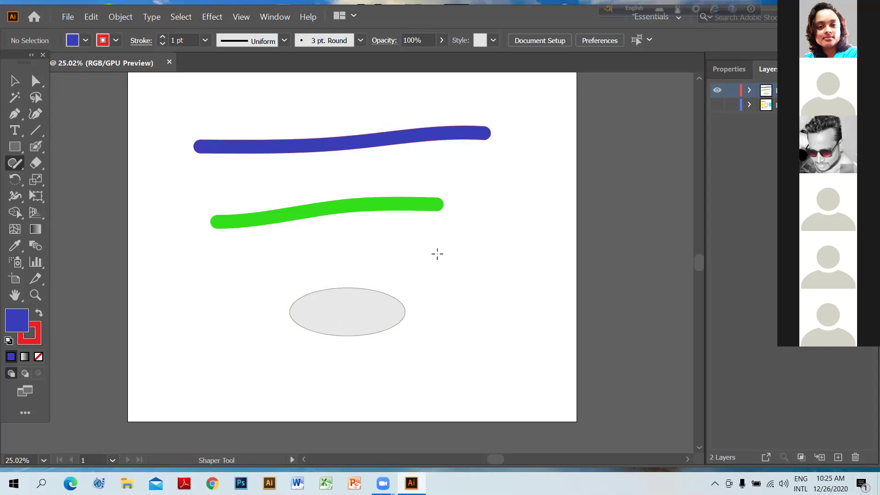
{"action": "mouse_move", "coordinate": [438, 254]}
{"action": "left_mouse_down"}
{"action": "mouse_move", "coordinate": [526, 251]}
{"action": "mouse_move", "coordinate": [525, 295]}
{"action": "mouse_move", "coordinate": [508, 325]}
{"action": "mouse_move", "coordinate": [431, 328]}
{"action": "mouse_move", "coordinate": [439, 255]}
{"action": "left_mouse_up"}
{"action": "left_click", "coordinate": [387, 267]}
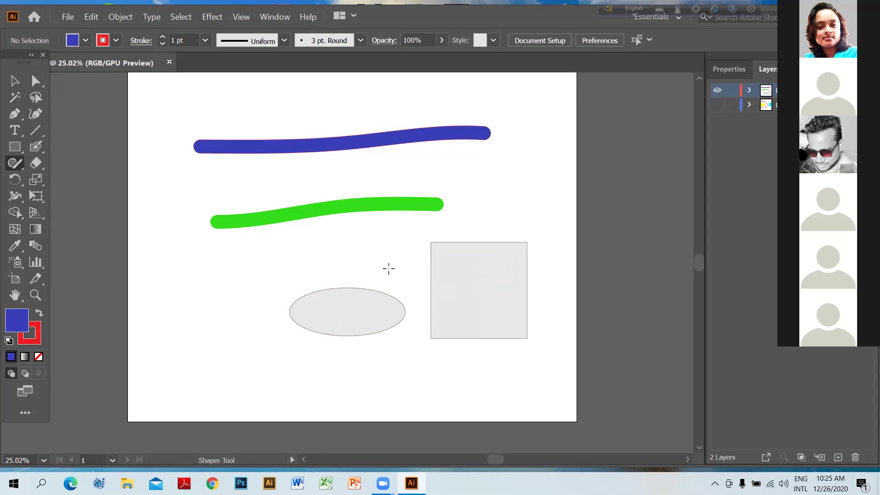
{"action": "mouse_move", "coordinate": [187, 277]}
{"action": "left_mouse_down"}
{"action": "mouse_move", "coordinate": [214, 295]}
{"action": "mouse_move", "coordinate": [192, 322]}
{"action": "mouse_move", "coordinate": [169, 318]}
{"action": "left_mouse_up"}
{"action": "left_click_drag", "start_coordinate": [179, 282], "coordinate": [181, 281]}
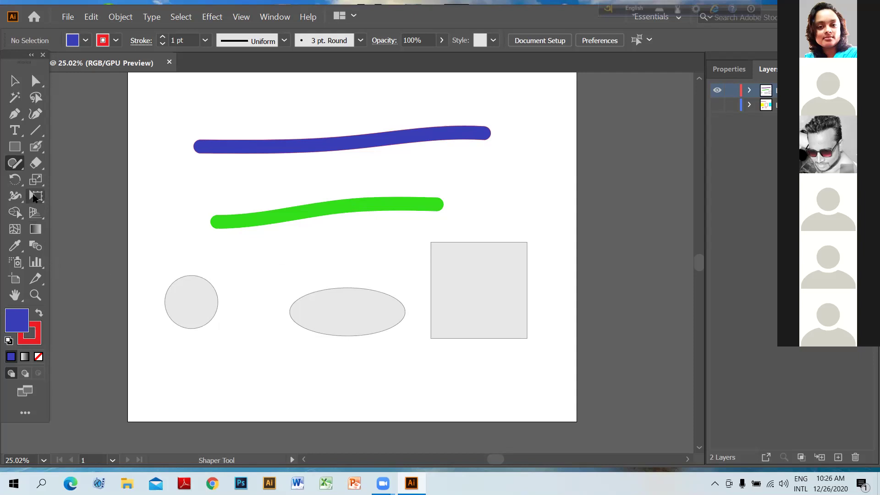
Draw a freehand wavy curve with the Pencil tool between the green stroke and the ellipse, rising towards the area above the square.
{"action": "left_click", "coordinate": [20, 167]}
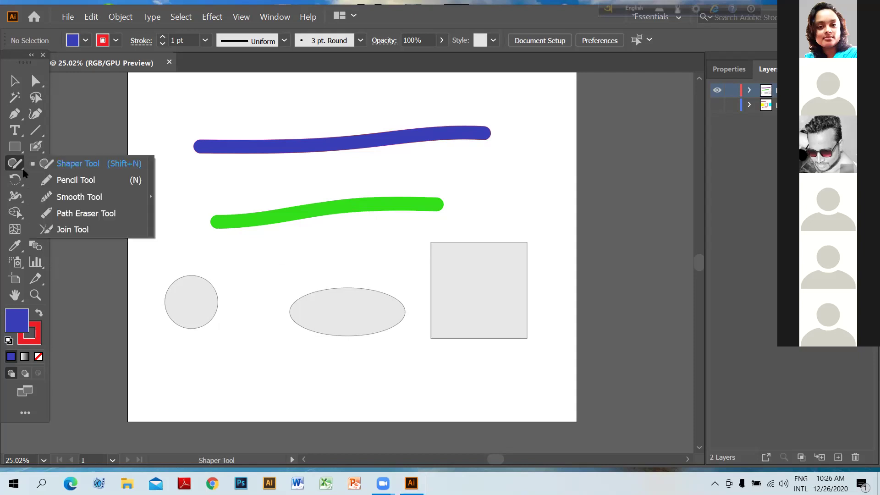
{"action": "left_click", "coordinate": [49, 183]}
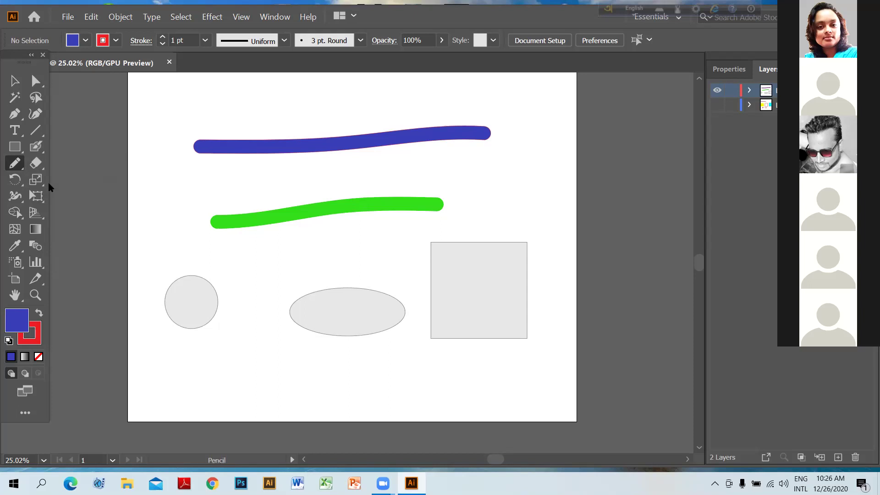
{"action": "mouse_move", "coordinate": [296, 276]}
{"action": "left_mouse_down"}
{"action": "mouse_move", "coordinate": [300, 251]}
{"action": "mouse_move", "coordinate": [380, 248]}
{"action": "mouse_move", "coordinate": [441, 236]}
{"action": "mouse_move", "coordinate": [467, 210]}
{"action": "left_mouse_up"}
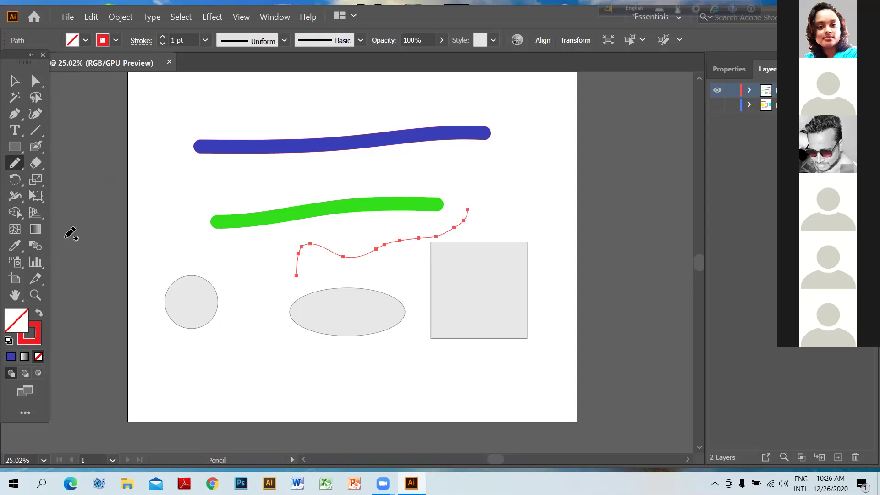
Draw a rectangle above the square, overlapping the end of the pencil curve, and fill it with yellow.
{"action": "right_click", "coordinate": [21, 172]}
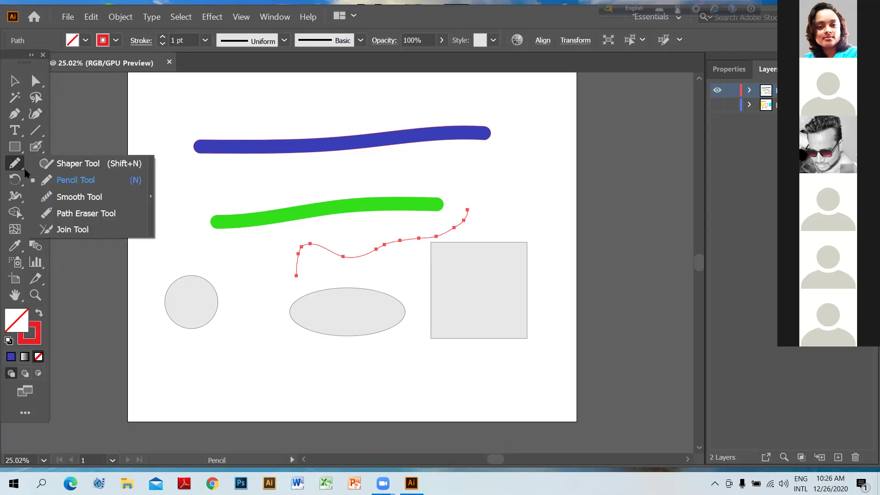
{"action": "left_click", "coordinate": [63, 197]}
{"action": "left_click", "coordinate": [15, 147]}
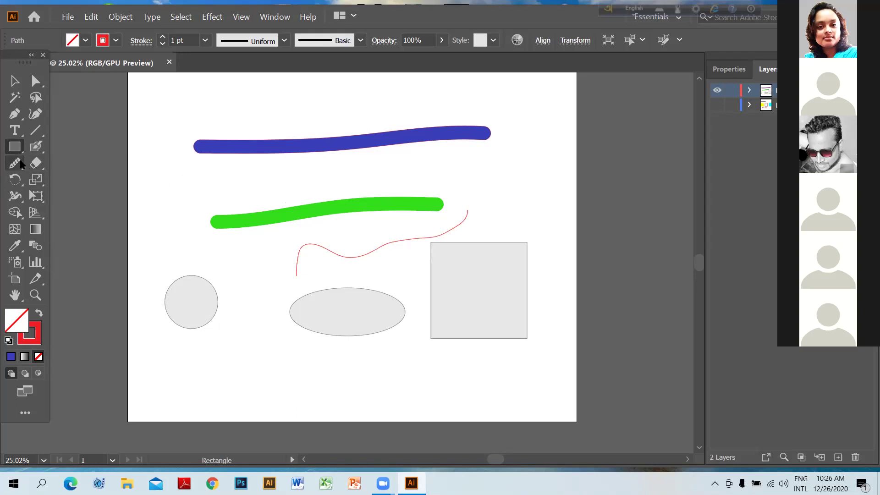
{"action": "left_click_drag", "start_coordinate": [459, 167], "coordinate": [564, 224]}
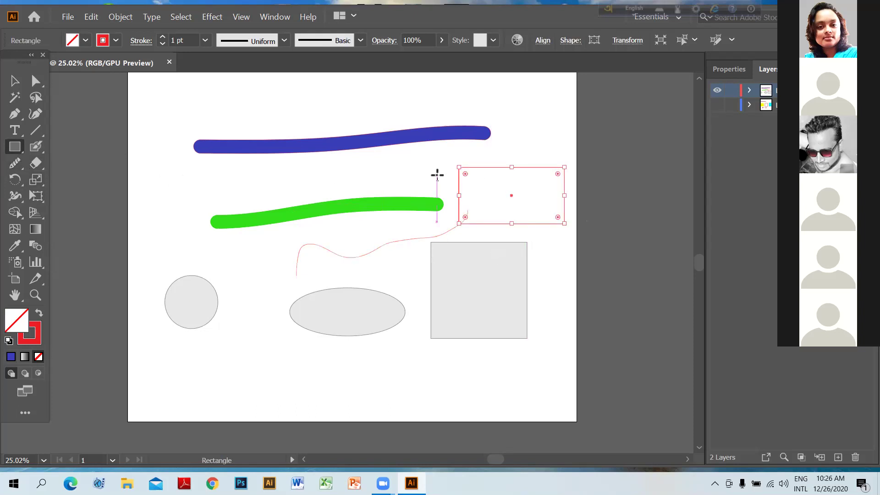
{"action": "left_click", "coordinate": [76, 40]}
{"action": "left_click", "coordinate": [57, 62]}
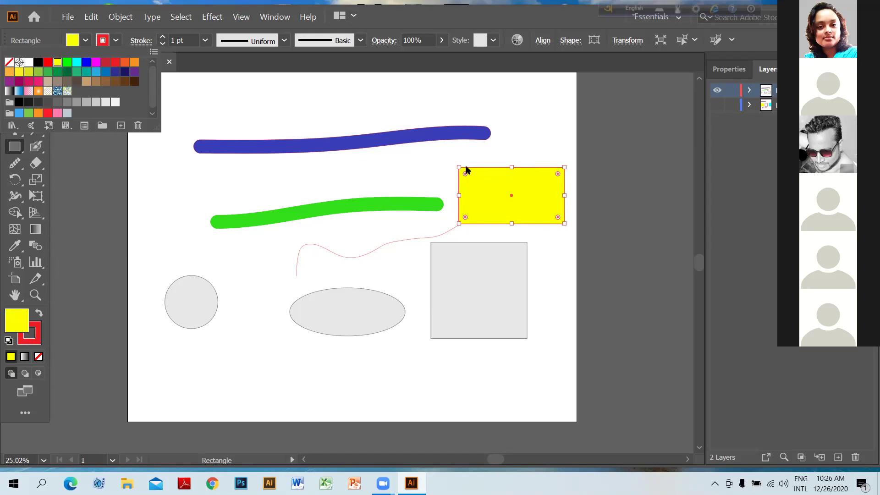
{"action": "key", "text": "Escape"}
Round off the four corners of the yellow rectangle with the Smooth tool.
{"action": "left_click", "coordinate": [23, 171]}
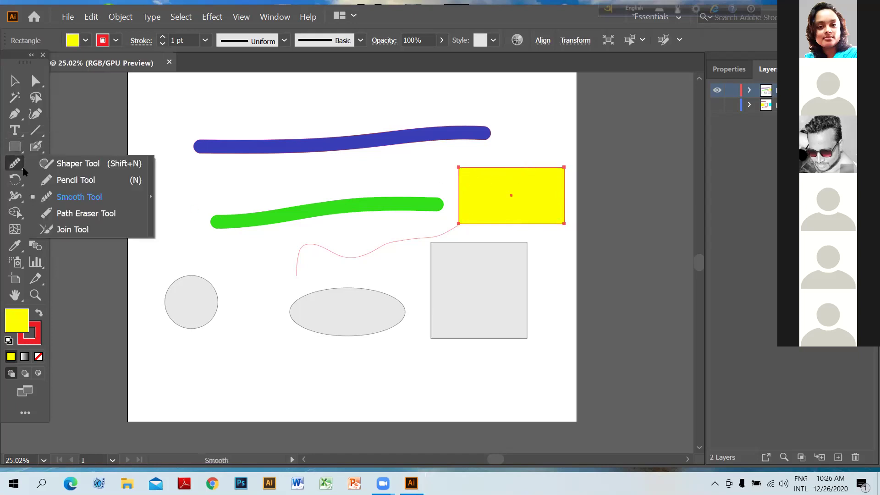
{"action": "key", "text": "v"}
{"action": "left_click_drag", "start_coordinate": [441, 155], "coordinate": [576, 230]}
{"action": "left_click", "coordinate": [21, 171]}
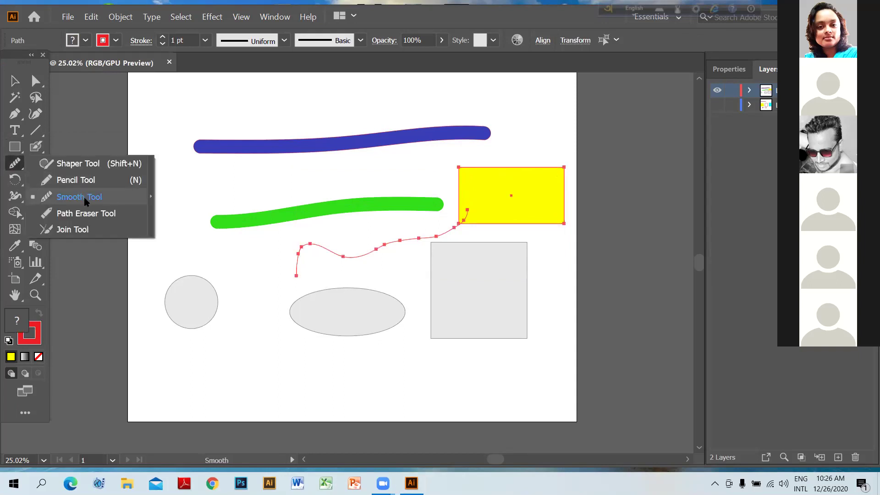
{"action": "left_click", "coordinate": [85, 200]}
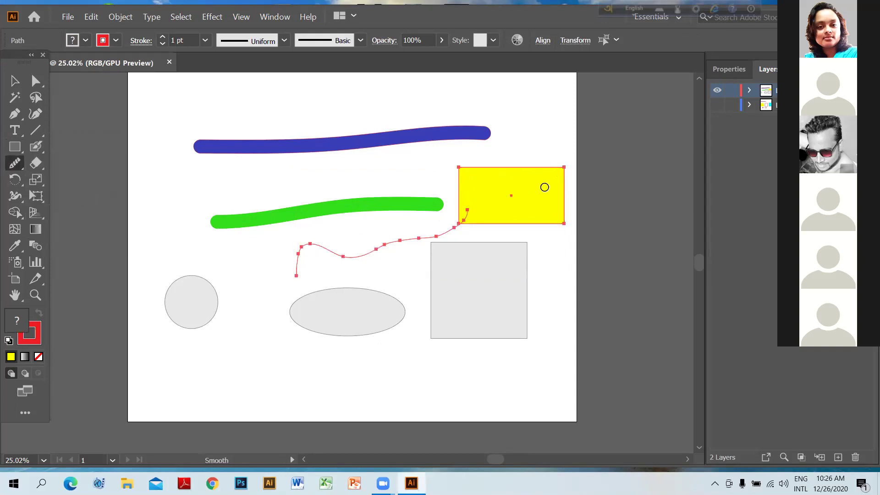
{"action": "left_click_drag", "start_coordinate": [544, 185], "coordinate": [566, 165]}
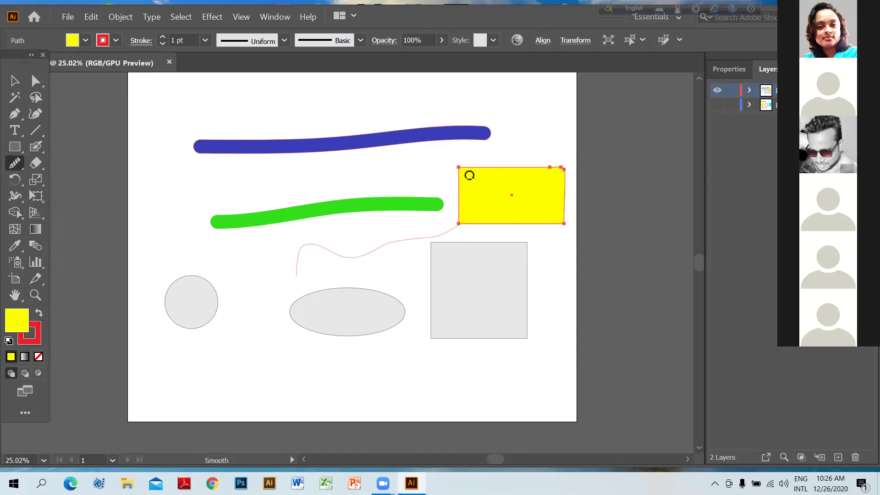
{"action": "mouse_move", "coordinate": [463, 170]}
{"action": "left_mouse_down"}
{"action": "mouse_move", "coordinate": [456, 167]}
{"action": "mouse_move", "coordinate": [473, 181]}
{"action": "left_mouse_up"}
{"action": "left_click_drag", "start_coordinate": [554, 210], "coordinate": [568, 231]}
{"action": "left_click_drag", "start_coordinate": [474, 214], "coordinate": [449, 226]}
{"action": "left_click_drag", "start_coordinate": [475, 208], "coordinate": [457, 226]}
Draw a rectangle over the start of the blue stroke and give it no fill and a 16 pt stroke.
{"action": "left_click", "coordinate": [22, 170]}
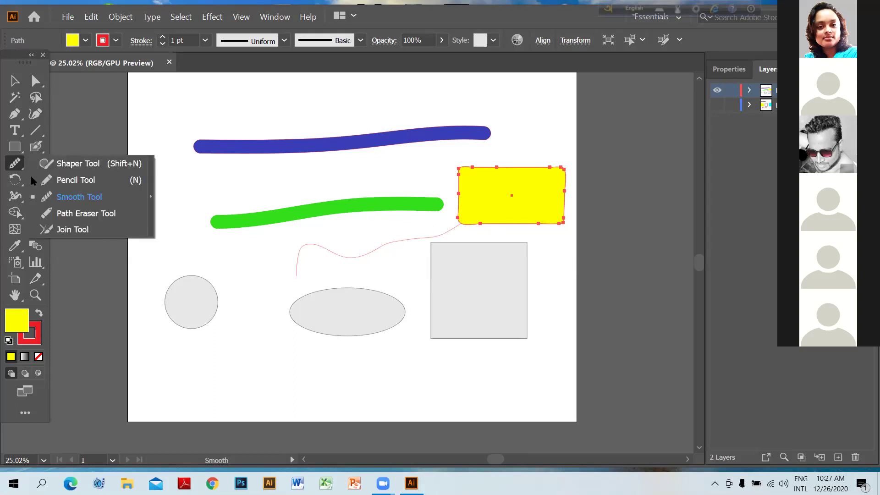
{"action": "left_click", "coordinate": [70, 213]}
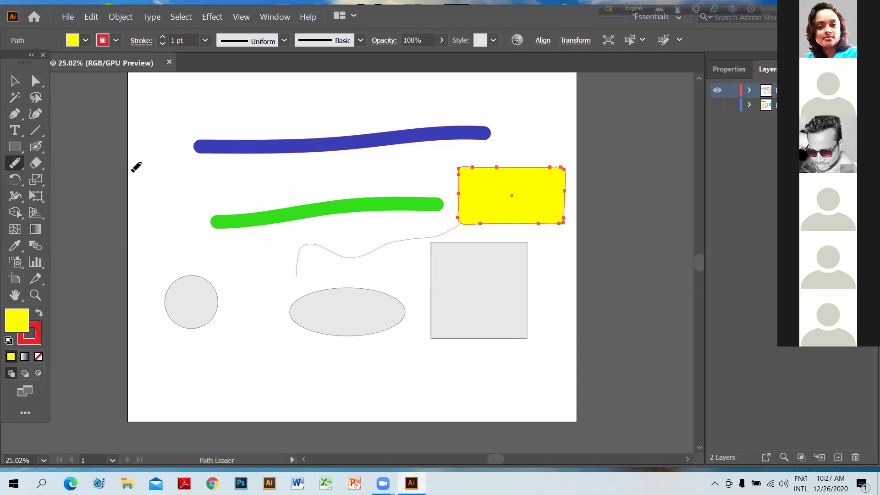
{"action": "left_click", "coordinate": [15, 147]}
{"action": "left_click_drag", "start_coordinate": [146, 143], "coordinate": [235, 186]}
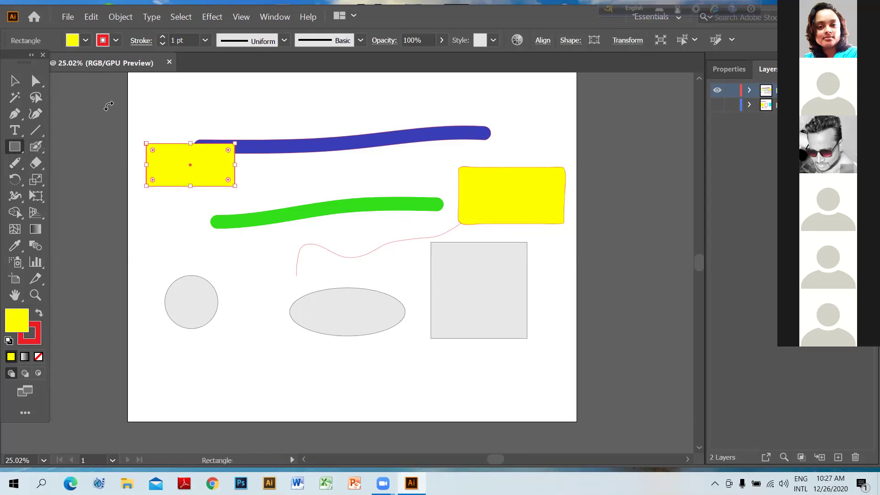
{"action": "left_click", "coordinate": [72, 41]}
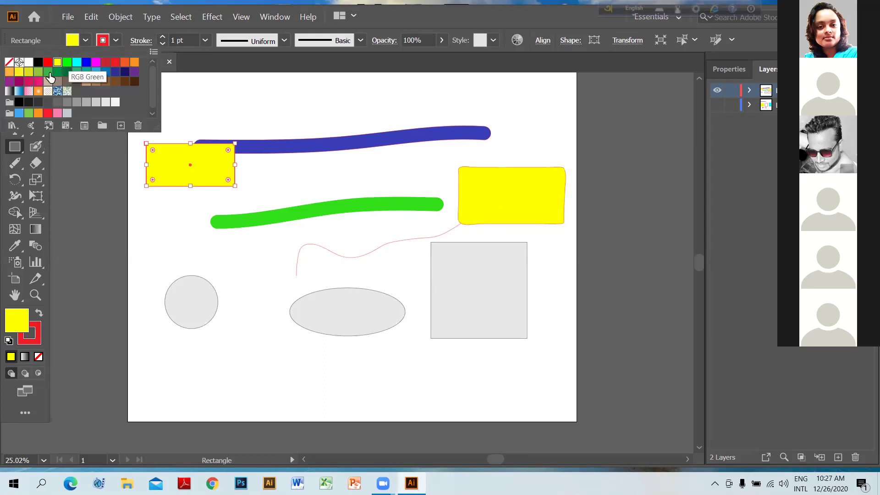
{"action": "left_click", "coordinate": [10, 63]}
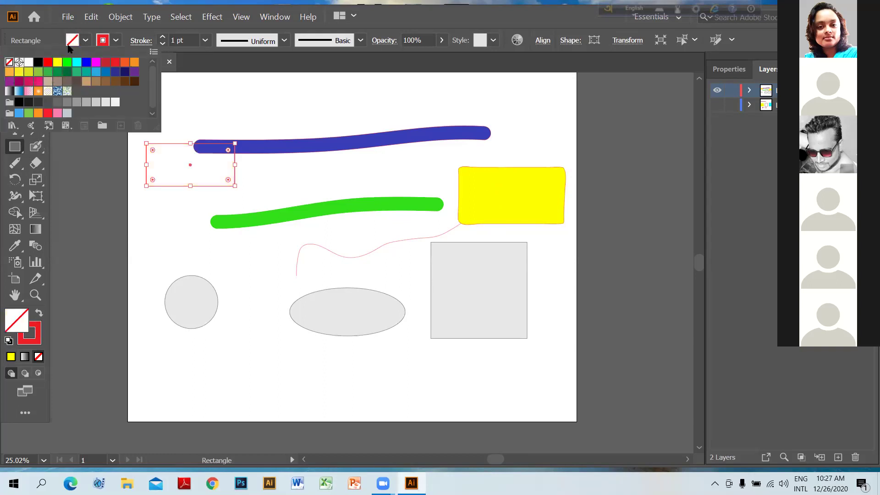
{"action": "left_click", "coordinate": [204, 41]}
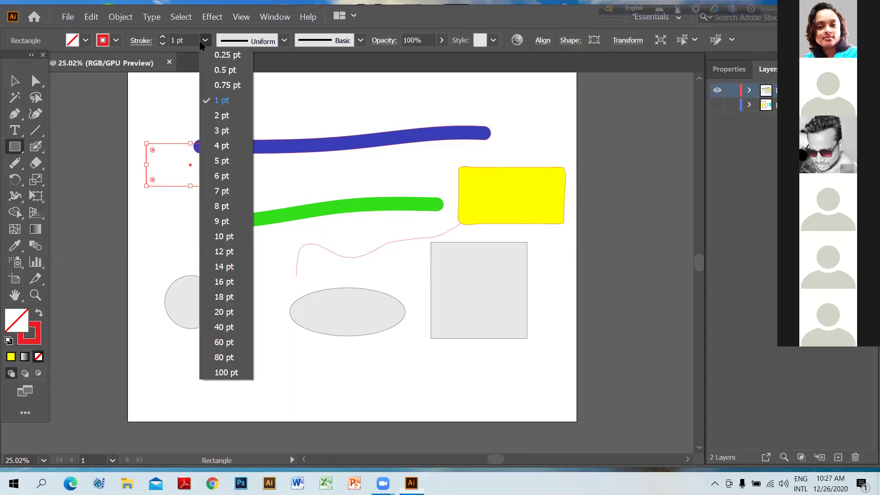
{"action": "left_click", "coordinate": [224, 282]}
Try to erase part of the red rectangle's outline with the Path Eraser tool, including it in a wider selection, and deselect everything.
{"action": "left_click", "coordinate": [15, 163]}
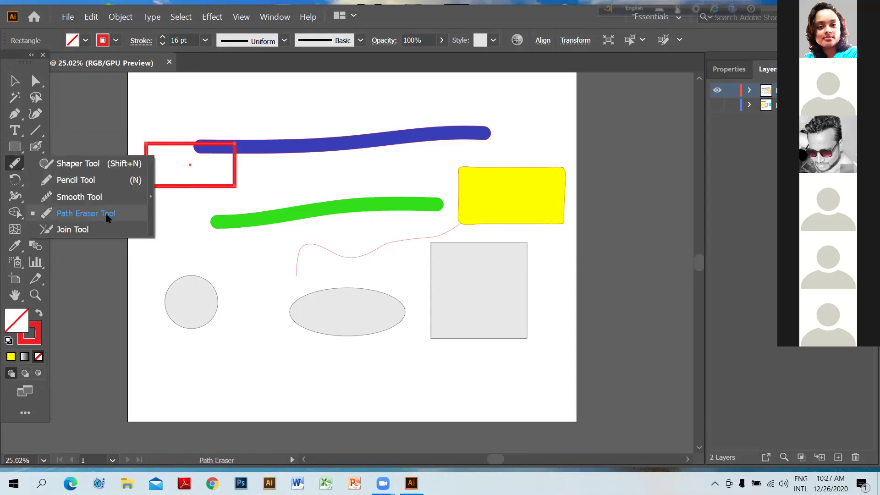
{"action": "left_click", "coordinate": [107, 216]}
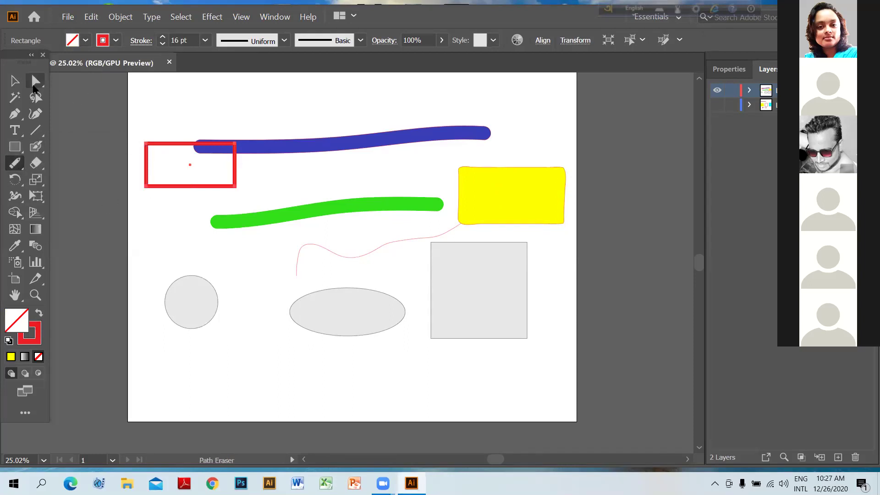
{"action": "left_click", "coordinate": [15, 82]}
{"action": "mouse_move", "coordinate": [137, 121]}
{"action": "left_mouse_down"}
{"action": "mouse_move", "coordinate": [157, 155]}
{"action": "mouse_move", "coordinate": [273, 222]}
{"action": "left_mouse_up"}
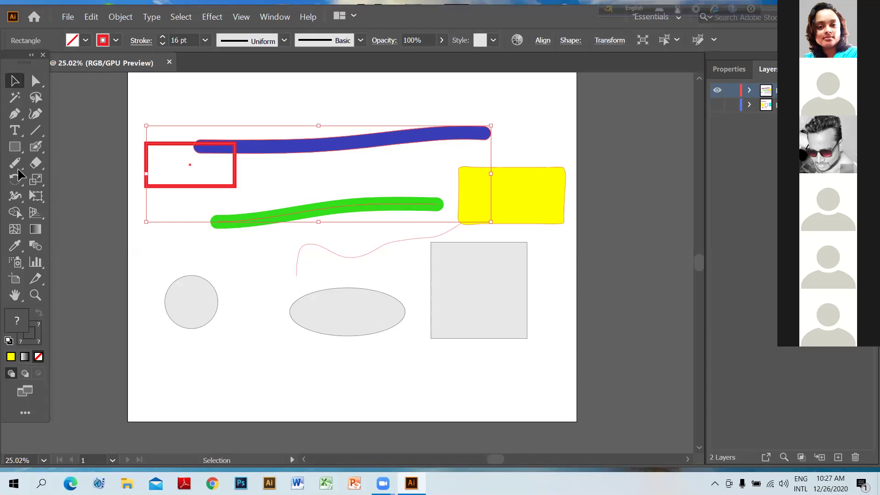
{"action": "left_click", "coordinate": [16, 163]}
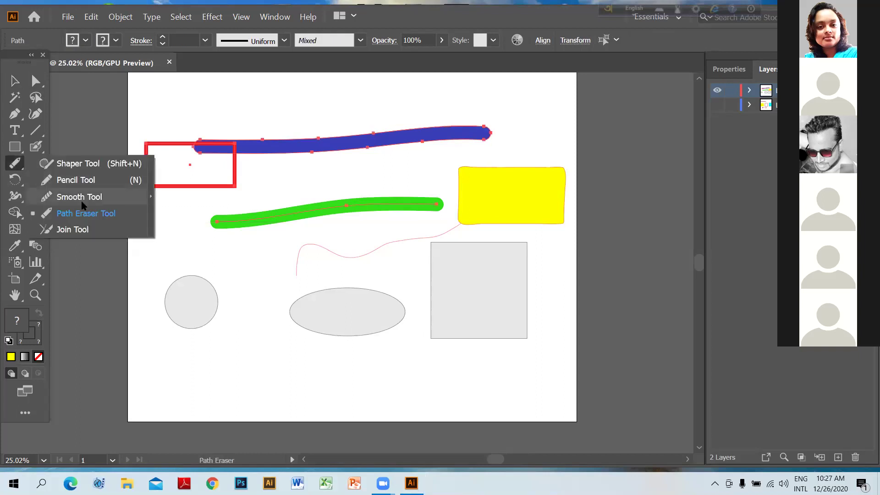
{"action": "left_click", "coordinate": [90, 216]}
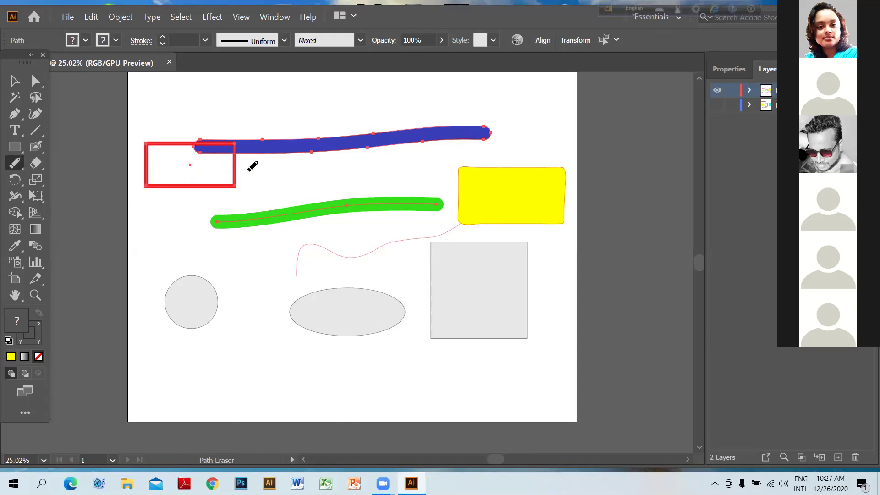
{"action": "mouse_move", "coordinate": [131, 140]}
{"action": "left_mouse_down"}
{"action": "mouse_move", "coordinate": [206, 192]}
{"action": "mouse_move", "coordinate": [232, 199]}
{"action": "left_mouse_up"}
{"action": "left_click", "coordinate": [15, 81]}
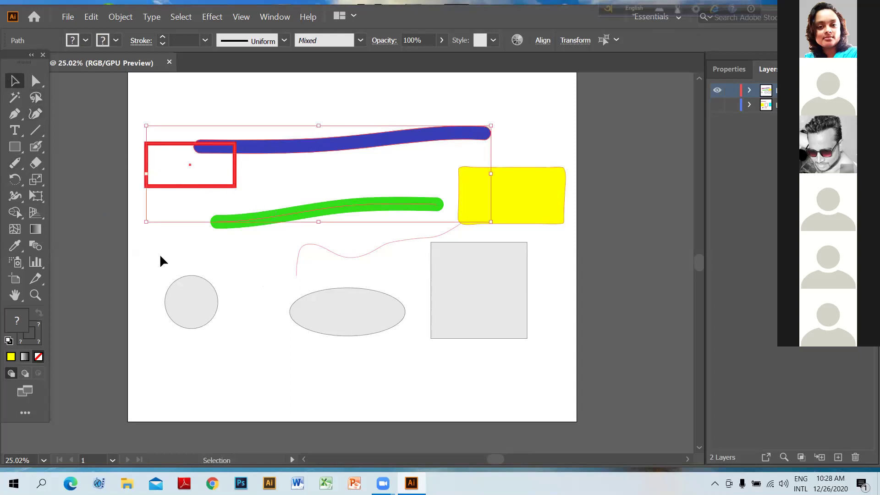
{"action": "left_click", "coordinate": [341, 182]}
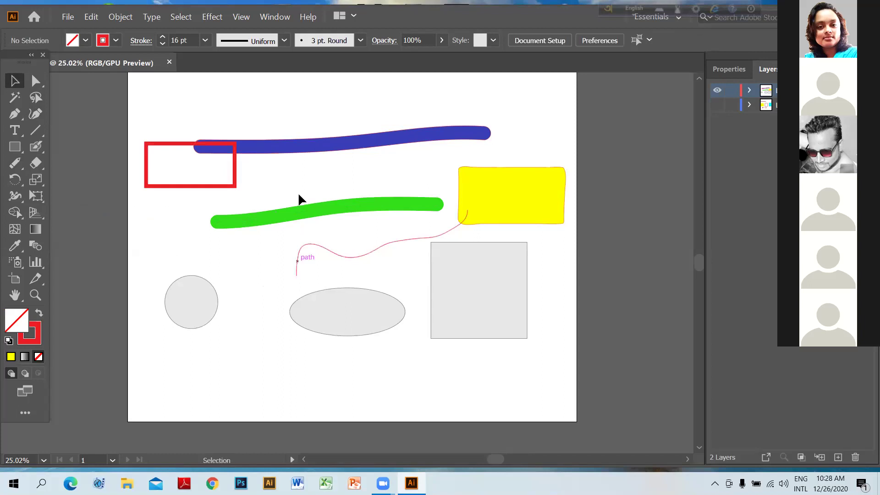
{"action": "left_click", "coordinate": [718, 90]}
{"action": "left_click", "coordinate": [15, 147]}
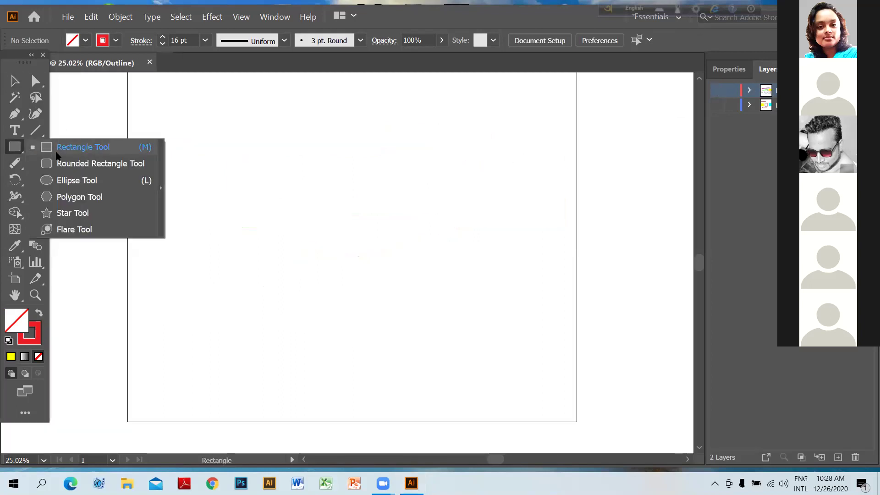
{"action": "left_click", "coordinate": [92, 147]}
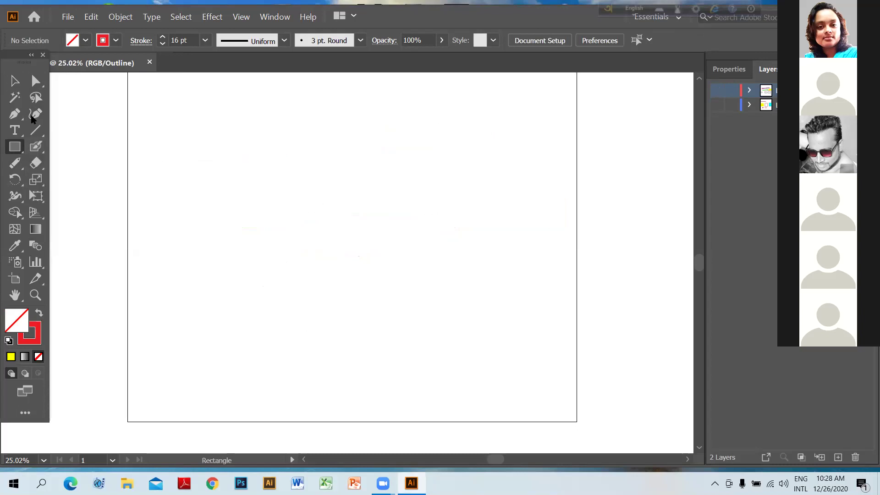
{"action": "left_click", "coordinate": [23, 149]}
{"action": "left_click", "coordinate": [48, 147]}
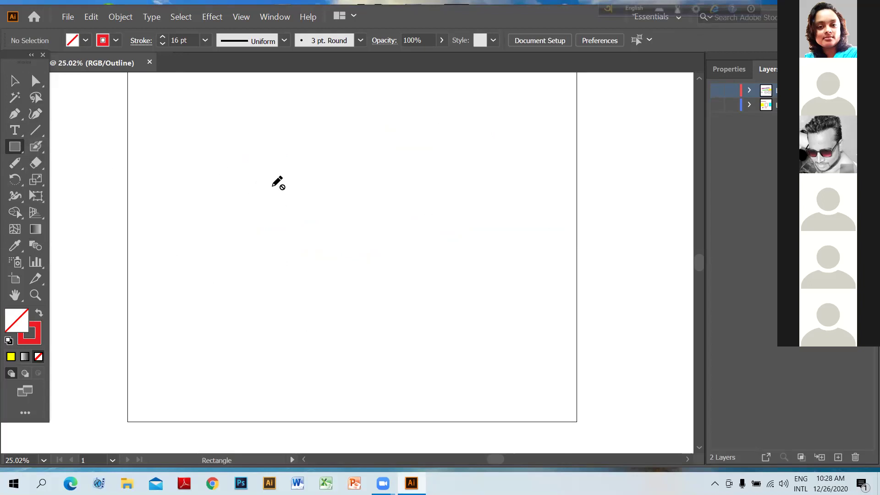
{"action": "scroll", "coordinate": [323, 197], "scroll_direction": "up", "scroll_amount": 1}
{"action": "left_click", "coordinate": [16, 82]}
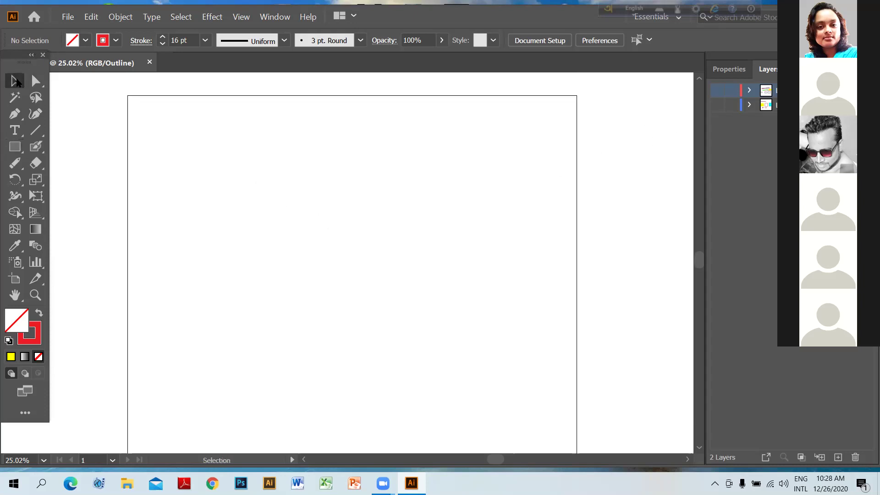
{"action": "left_click", "coordinate": [18, 151]}
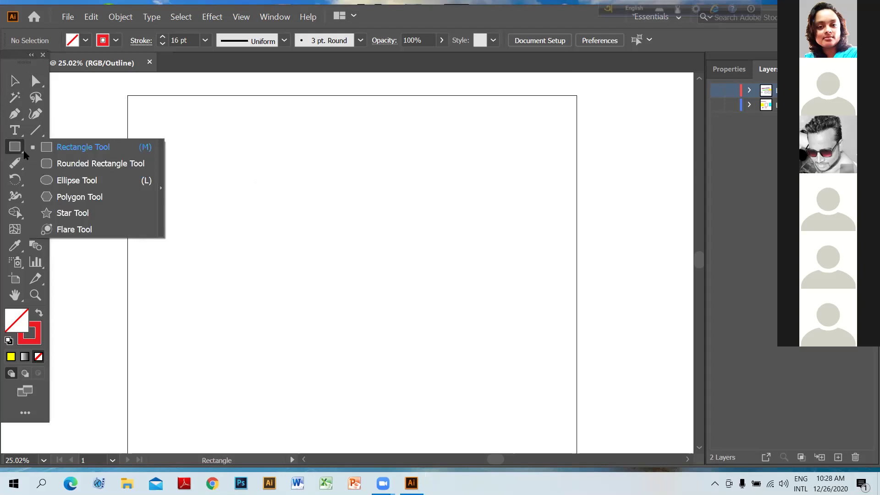
{"action": "left_click", "coordinate": [59, 166]}
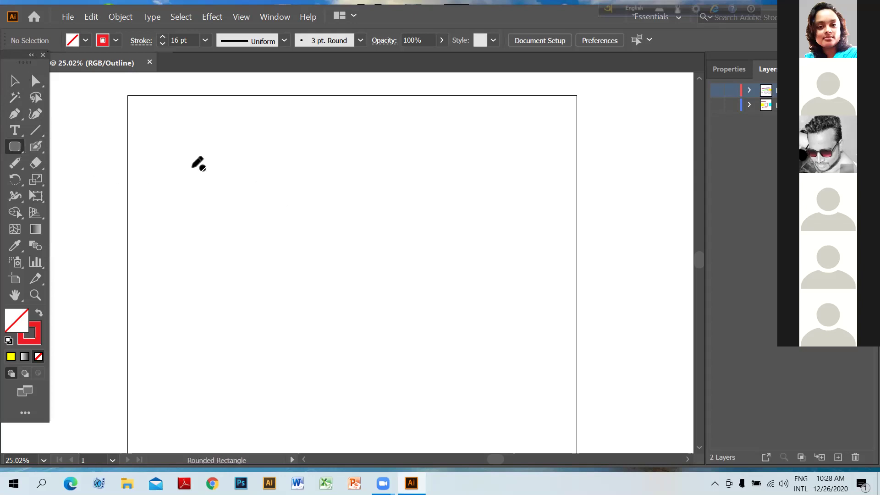
{"action": "left_click", "coordinate": [718, 90]}
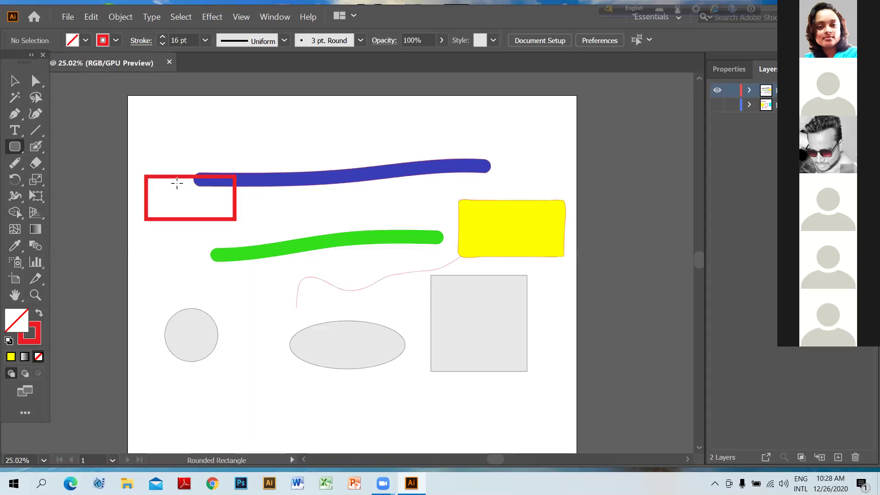
Separate the overlapping shapes, moving the blue stroke right and down and the red rectangle to empty space near the artboard's upper edge.
{"action": "left_click", "coordinate": [15, 81]}
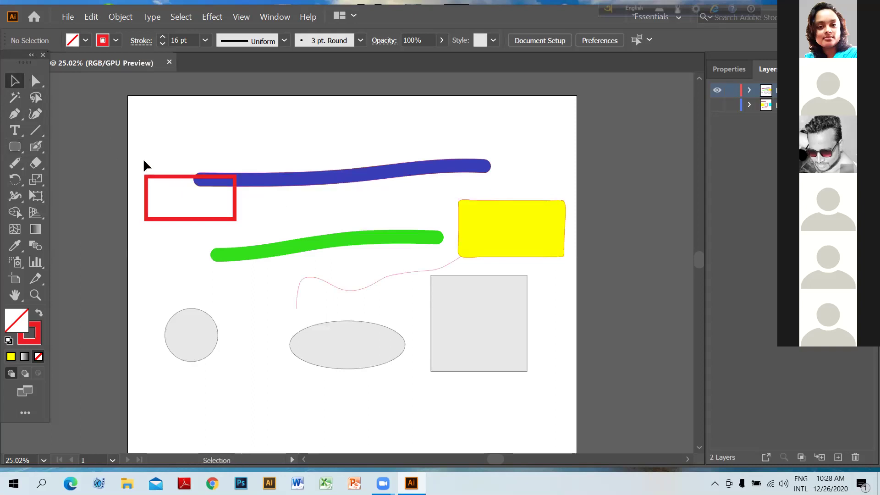
{"action": "left_click_drag", "start_coordinate": [137, 159], "coordinate": [246, 232]}
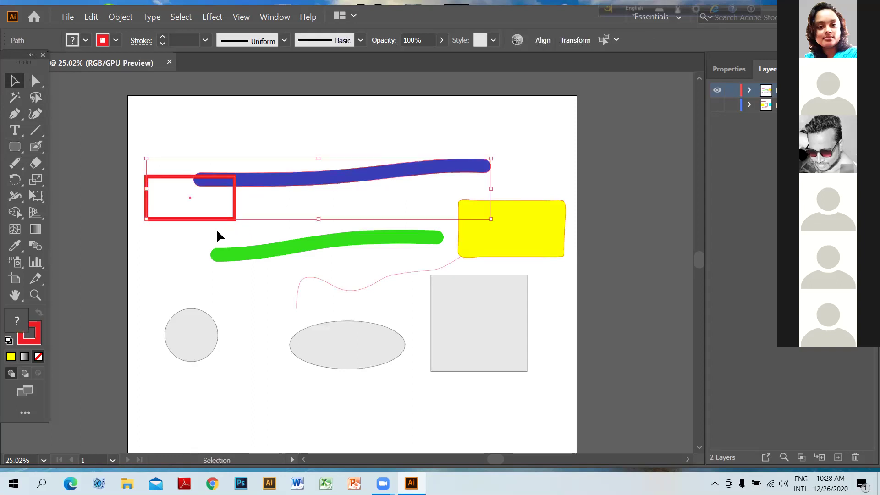
{"action": "mouse_move", "coordinate": [276, 182]}
{"action": "left_mouse_down"}
{"action": "mouse_move", "coordinate": [334, 140]}
{"action": "mouse_move", "coordinate": [361, 187]}
{"action": "mouse_move", "coordinate": [411, 203]}
{"action": "left_mouse_up"}
{"action": "left_click", "coordinate": [229, 202]}
{"action": "mouse_move", "coordinate": [144, 119]}
{"action": "left_mouse_down"}
{"action": "mouse_move", "coordinate": [260, 150]}
{"action": "mouse_move", "coordinate": [308, 178]}
{"action": "mouse_move", "coordinate": [314, 192]}
{"action": "left_mouse_up"}
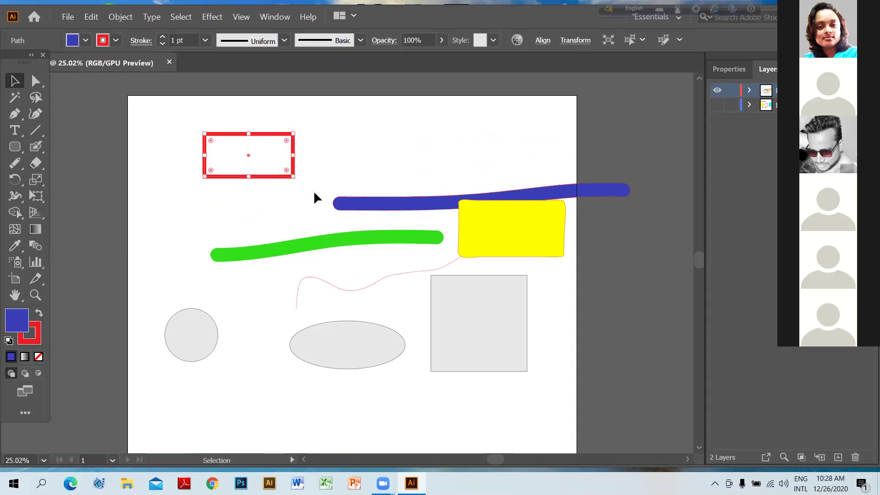
Try to erase part of the red rectangle's right edge with the Path Eraser tool.
{"action": "left_click", "coordinate": [14, 163]}
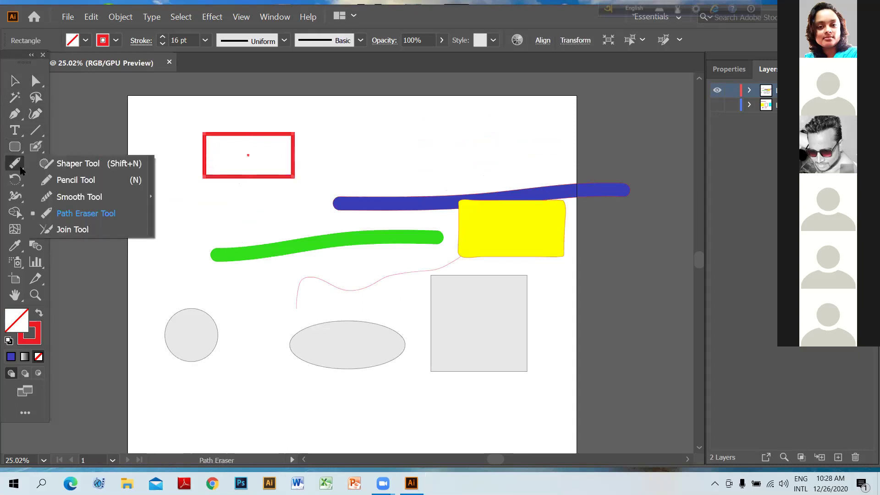
{"action": "left_click", "coordinate": [92, 215]}
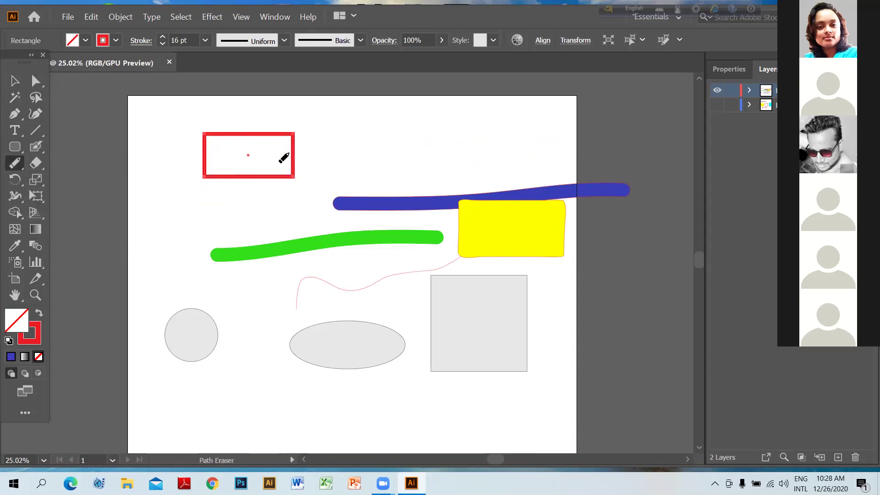
{"action": "left_click_drag", "start_coordinate": [270, 158], "coordinate": [313, 152]}
Reselect the red rectangle and erase a short gap in its left edge with the Path Eraser tool.
{"action": "left_click", "coordinate": [15, 81]}
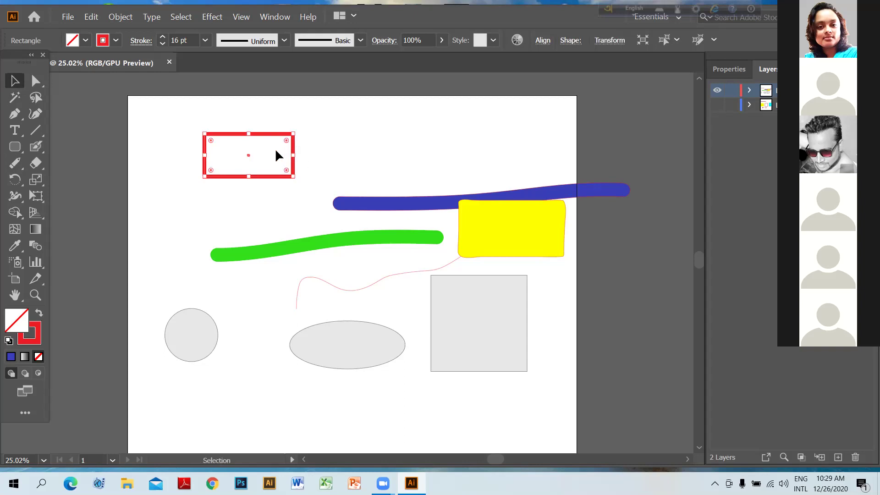
{"action": "left_click_drag", "start_coordinate": [176, 129], "coordinate": [261, 166]}
{"action": "left_click", "coordinate": [14, 162]}
{"action": "mouse_move", "coordinate": [206, 146]}
{"action": "left_mouse_down"}
{"action": "mouse_move", "coordinate": [180, 144]}
{"action": "mouse_move", "coordinate": [189, 150]}
{"action": "left_mouse_up"}
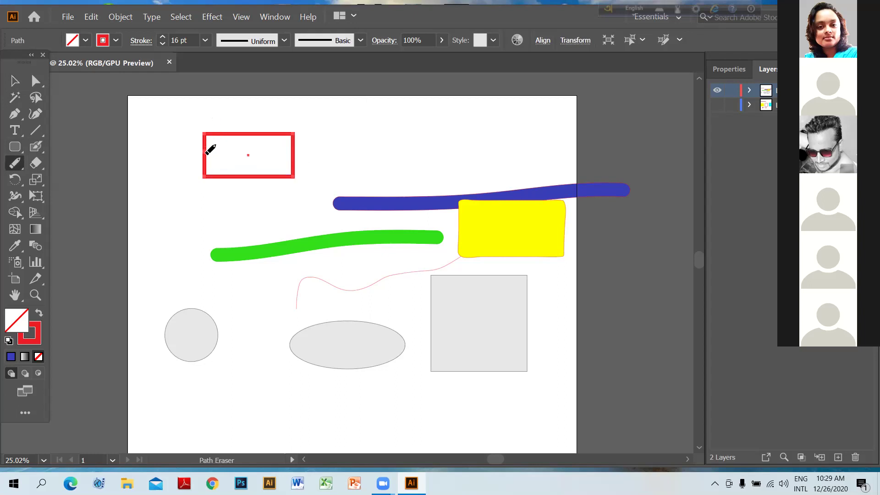
{"action": "mouse_move", "coordinate": [209, 149]}
{"action": "left_mouse_down"}
{"action": "mouse_move", "coordinate": [189, 156]}
{"action": "mouse_move", "coordinate": [203, 156]}
{"action": "mouse_move", "coordinate": [187, 147]}
{"action": "left_mouse_up"}
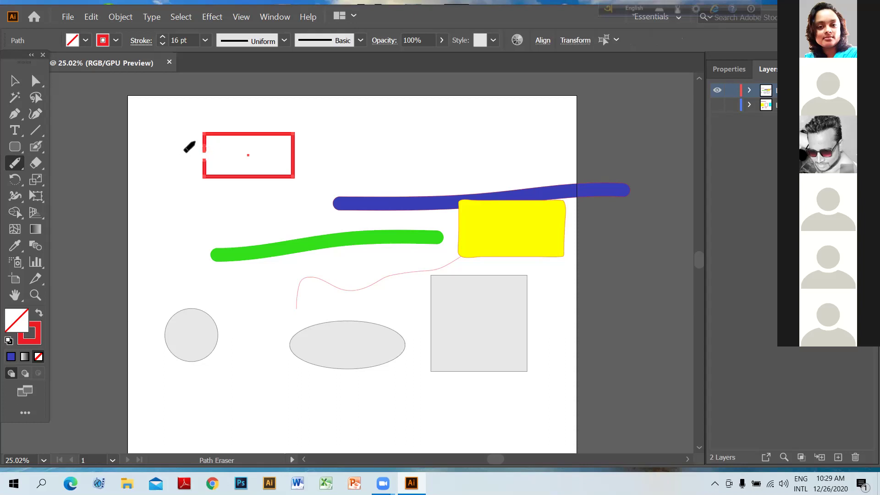
{"action": "left_click_drag", "start_coordinate": [176, 147], "coordinate": [202, 147]}
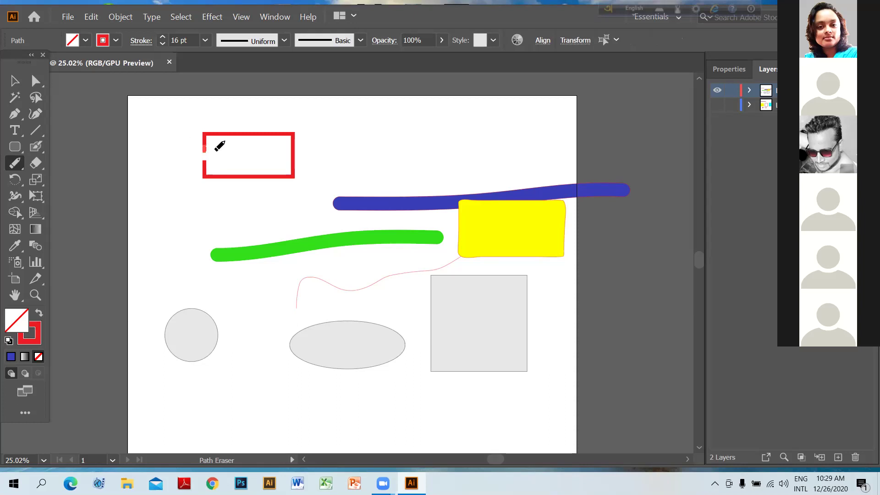
{"action": "left_click_drag", "start_coordinate": [220, 142], "coordinate": [138, 138]}
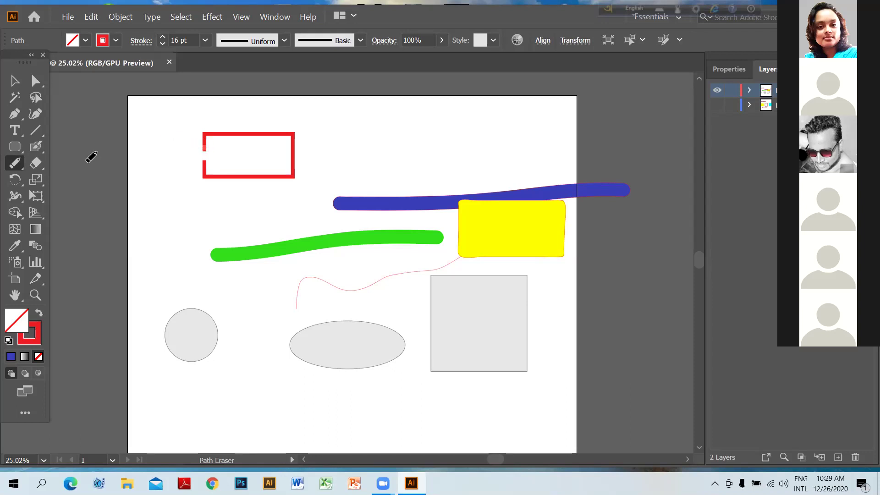
{"action": "left_click", "coordinate": [22, 169]}
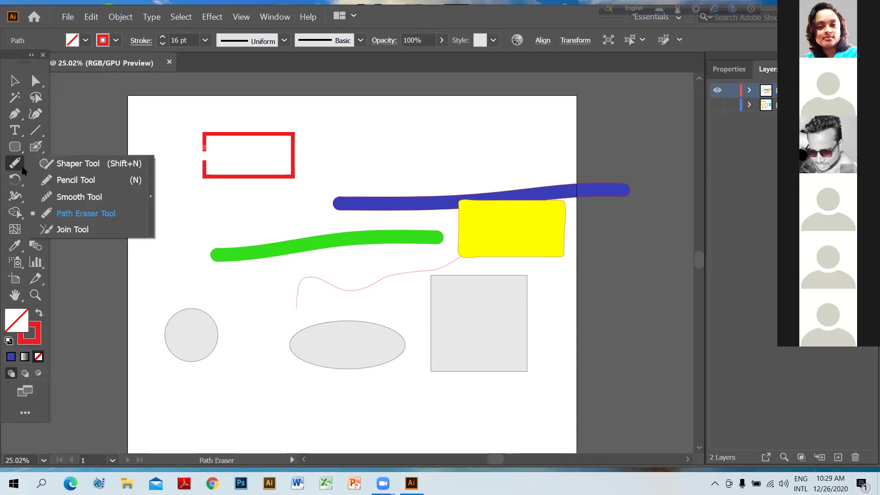
{"action": "left_click", "coordinate": [82, 229]}
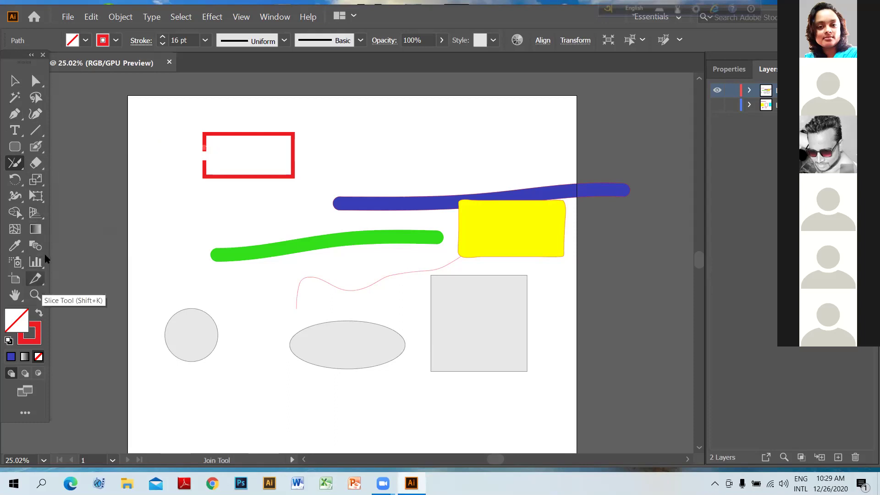
{"action": "left_click", "coordinate": [42, 134]}
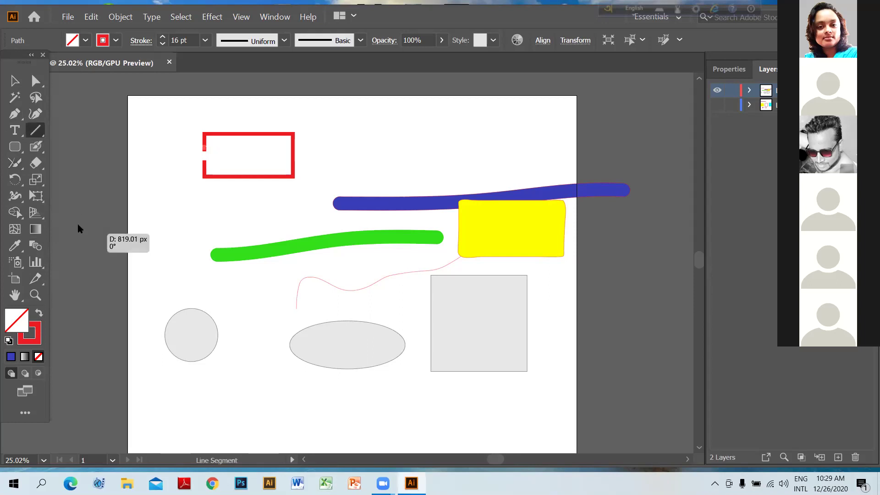
{"action": "left_click", "coordinate": [105, 233]}
{"action": "left_click", "coordinate": [471, 281]}
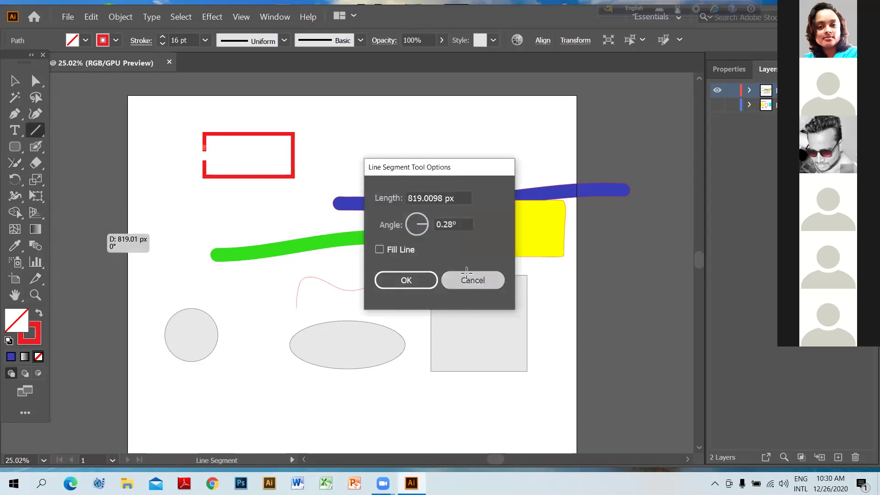
Draw three crossing red Pencil strokes above the blue stroke, forming a triangle whose ends overshoot at each corner.
{"action": "left_click", "coordinate": [17, 162]}
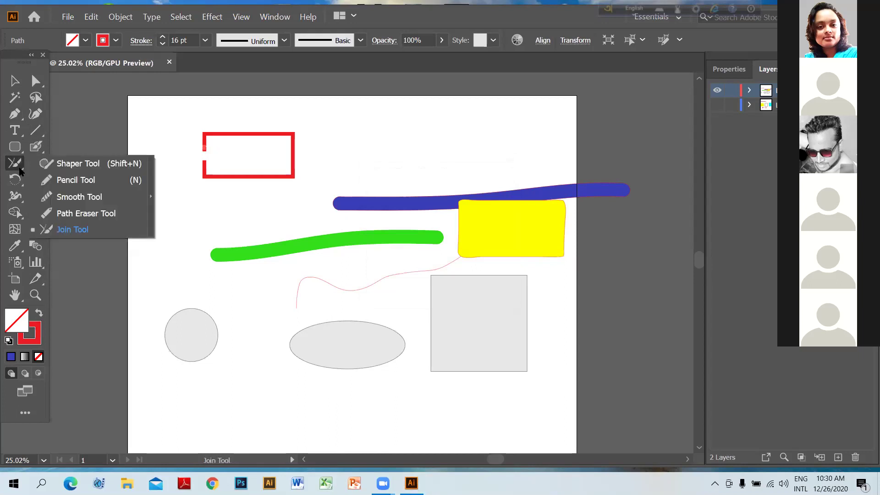
{"action": "left_click", "coordinate": [77, 180]}
{"action": "mouse_move", "coordinate": [335, 174]}
{"action": "left_mouse_down"}
{"action": "mouse_move", "coordinate": [455, 101]}
{"action": "mouse_move", "coordinate": [520, 176]}
{"action": "left_mouse_up"}
{"action": "left_click_drag", "start_coordinate": [347, 153], "coordinate": [503, 150]}
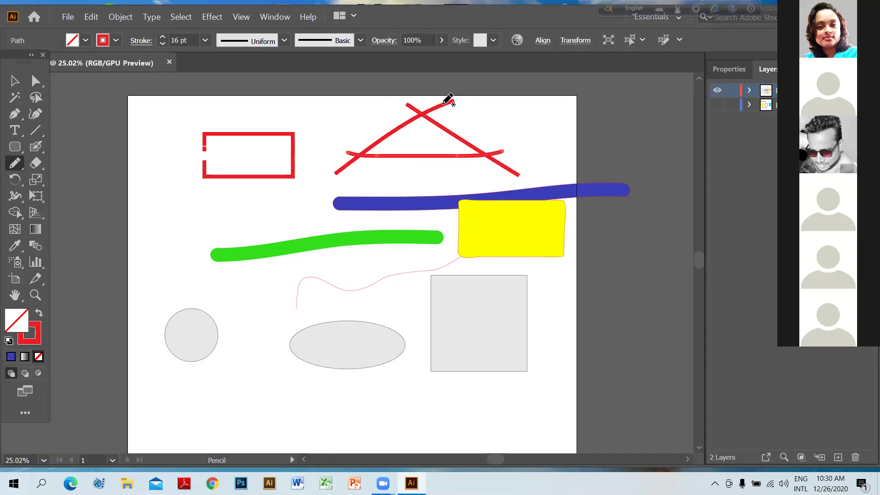
Select the three crossing red strokes and merge the overshooting ends at the triangle's apex with the Join tool.
{"action": "left_click", "coordinate": [22, 172]}
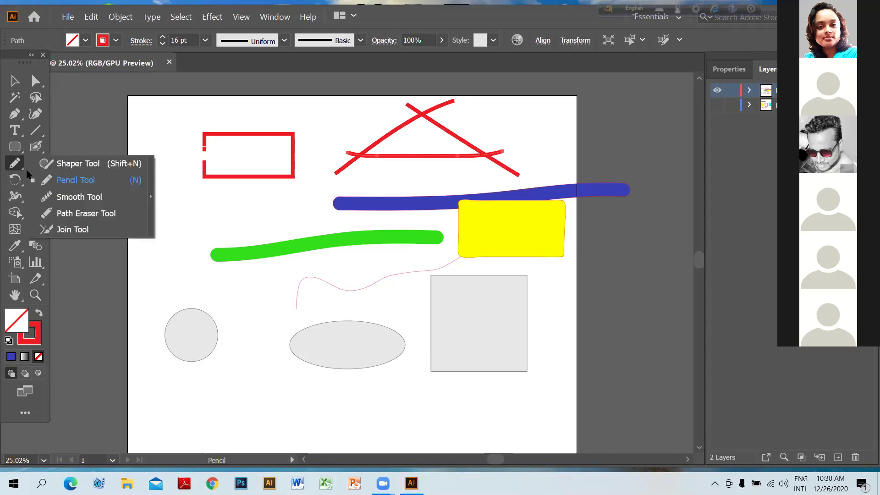
{"action": "left_click", "coordinate": [80, 227]}
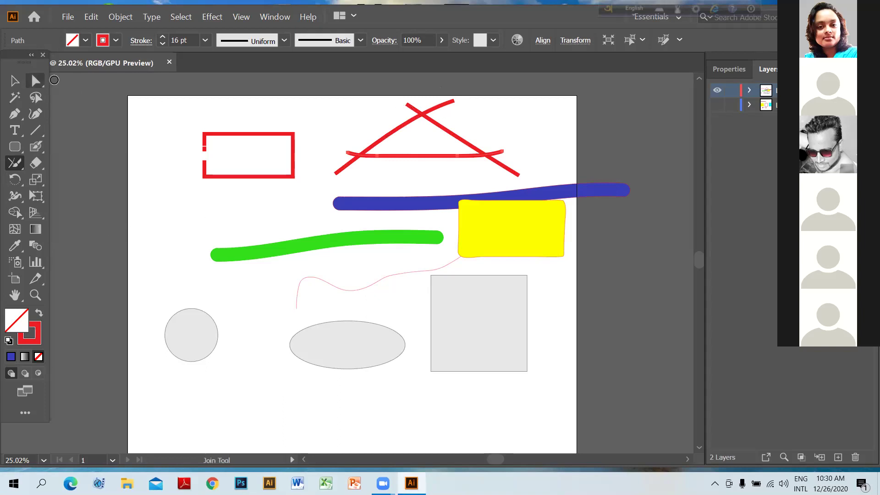
{"action": "key", "text": "v"}
{"action": "left_click_drag", "start_coordinate": [352, 87], "coordinate": [518, 173]}
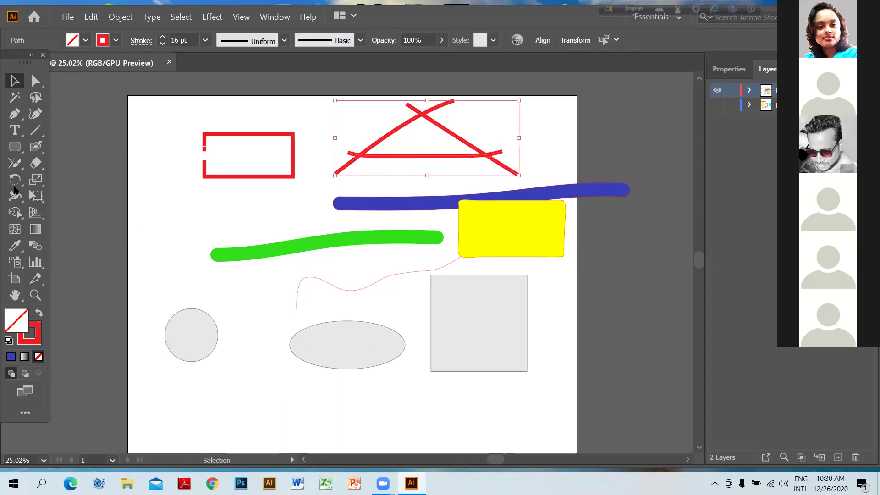
{"action": "left_click", "coordinate": [18, 166]}
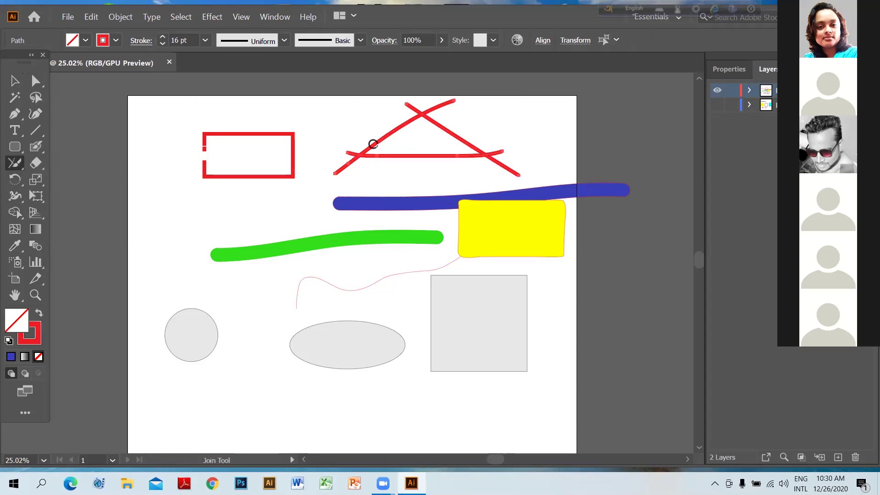
{"action": "left_click_drag", "start_coordinate": [399, 110], "coordinate": [458, 105]}
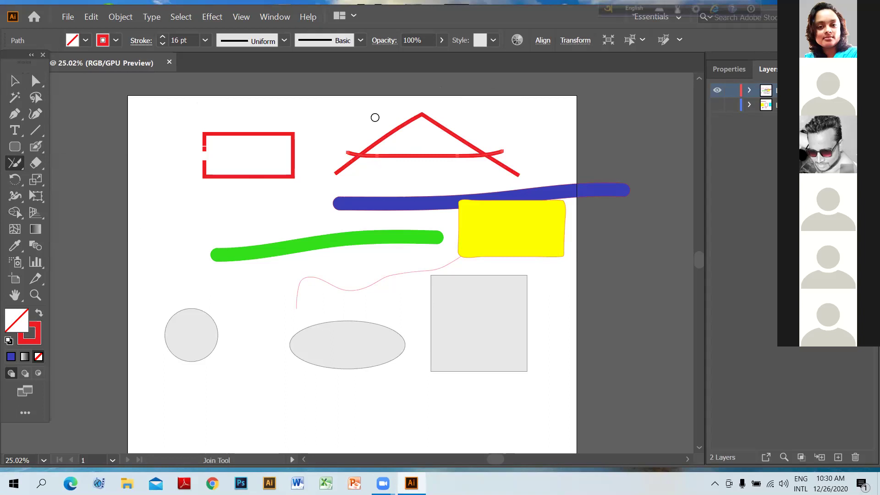
Reselect the triangle's strokes and merge the overshooting ends at its lower-left corner with the Join tool.
{"action": "left_click_drag", "start_coordinate": [346, 144], "coordinate": [361, 175]}
{"action": "left_click_drag", "start_coordinate": [348, 143], "coordinate": [365, 181]}
{"action": "left_click", "coordinate": [12, 81]}
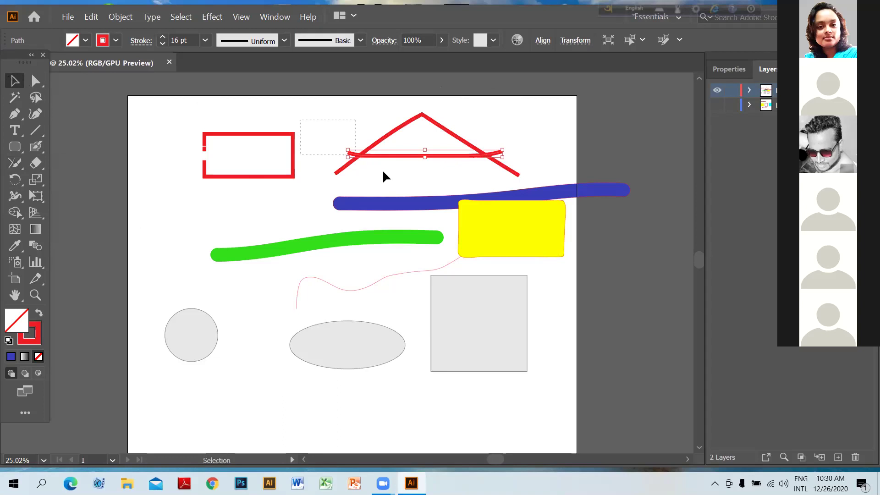
{"action": "left_click", "coordinate": [358, 163]}
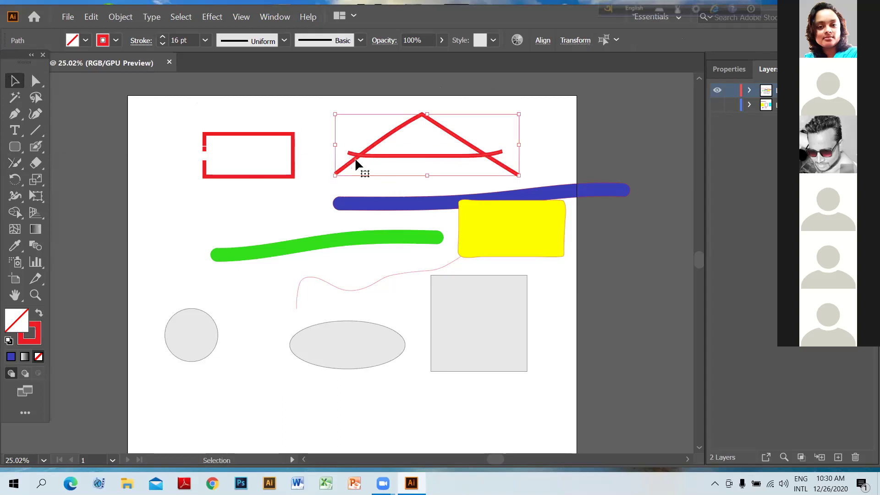
{"action": "left_click", "coordinate": [16, 163]}
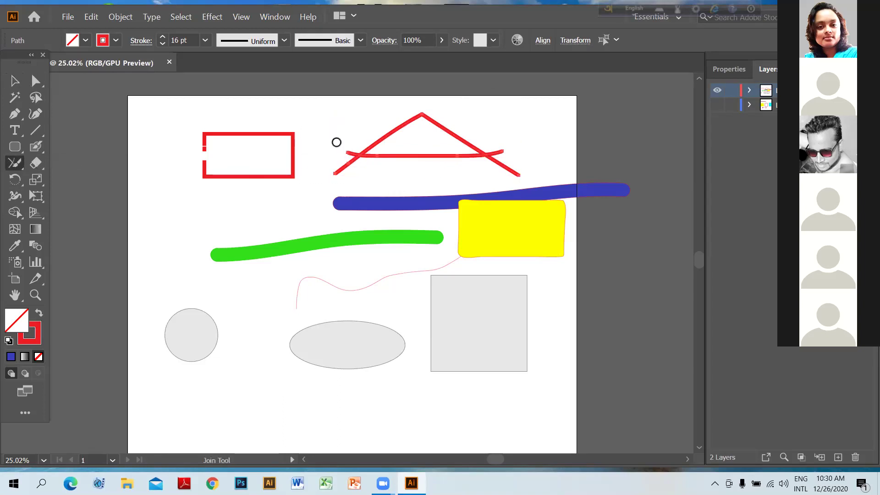
{"action": "left_click_drag", "start_coordinate": [347, 143], "coordinate": [353, 180]}
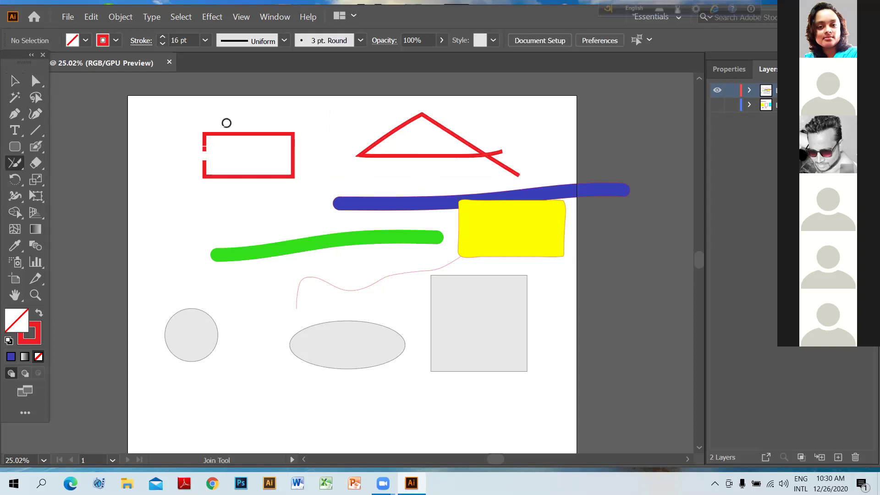
Select the red triangle path and close its lower-right corner by merging the overshooting ends with the Join tool.
{"action": "key", "text": "v"}
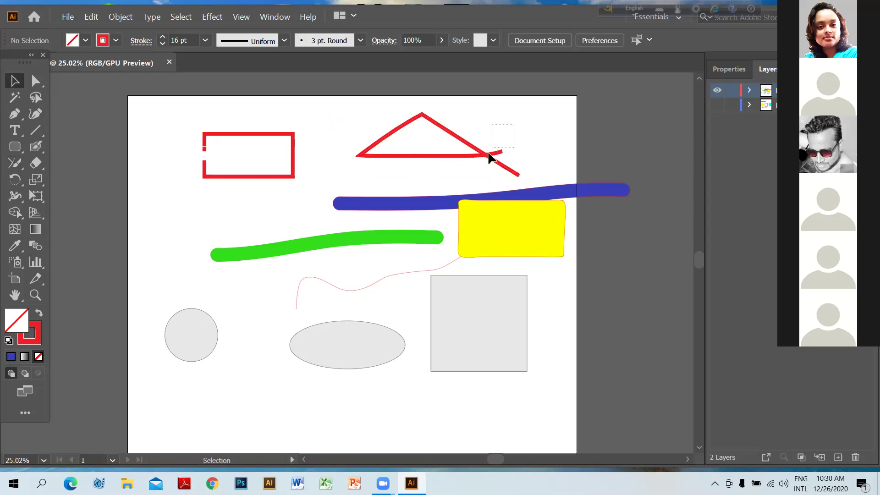
{"action": "left_click", "coordinate": [476, 156]}
{"action": "left_click", "coordinate": [15, 164]}
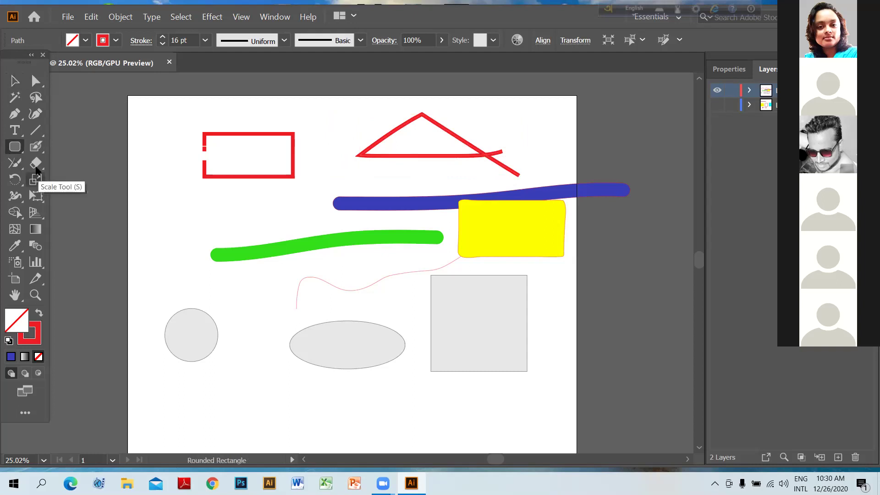
{"action": "left_click_drag", "start_coordinate": [495, 147], "coordinate": [490, 177]}
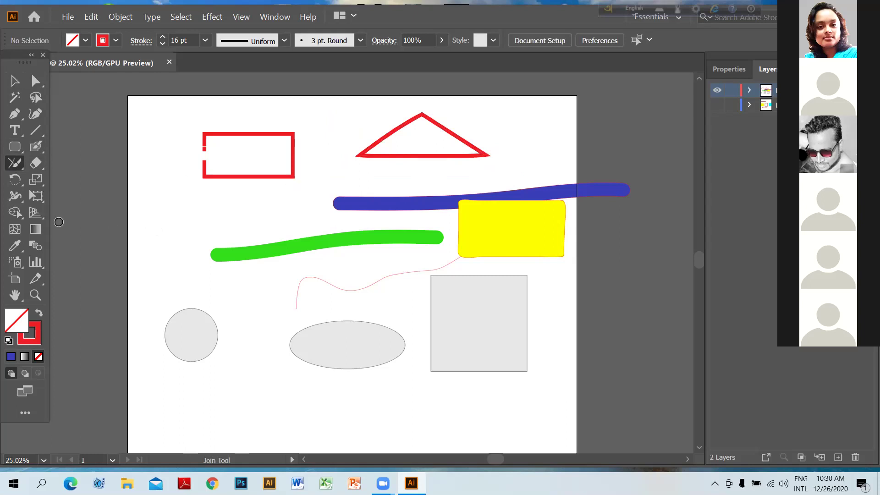
{"action": "mouse_move", "coordinate": [15, 163]}
{"action": "left_mouse_down"}
{"action": "mouse_move", "coordinate": [65, 237]}
{"action": "mouse_move", "coordinate": [228, 223]}
{"action": "left_mouse_up"}
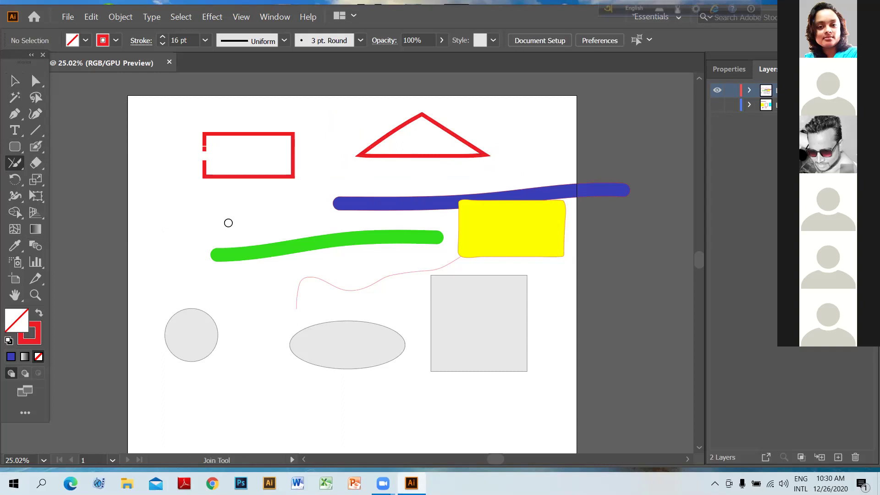
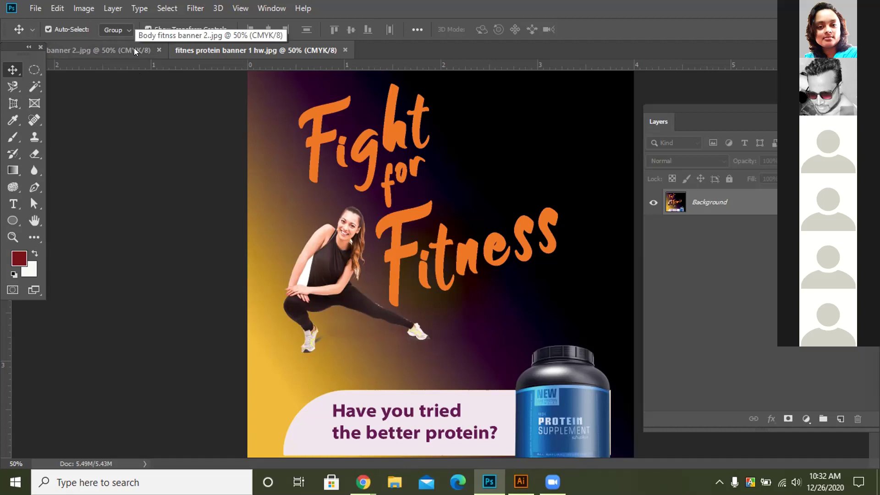
In Photoshop, view the "Body fitnss banner 2.jpg" image and close both open banner documents.
{"action": "left_click", "coordinate": [136, 51]}
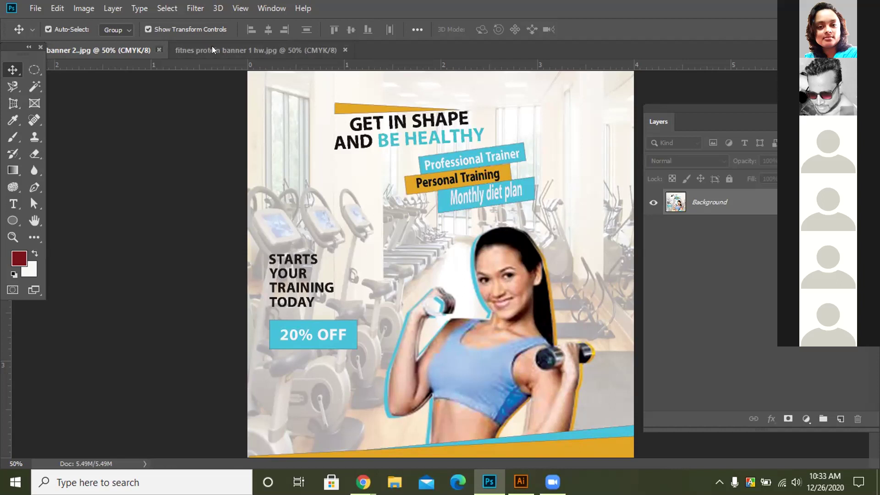
{"action": "left_click", "coordinate": [344, 50]}
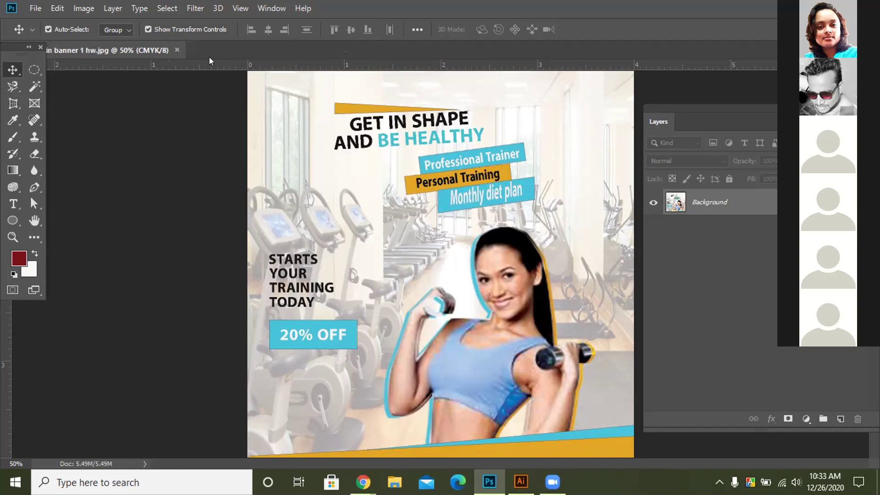
{"action": "left_click", "coordinate": [176, 50]}
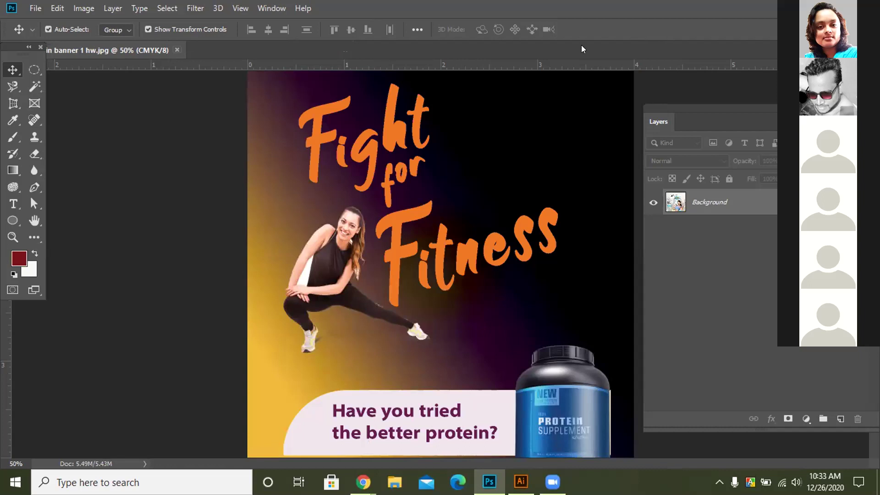
{"action": "key", "text": "ctrl+w"}
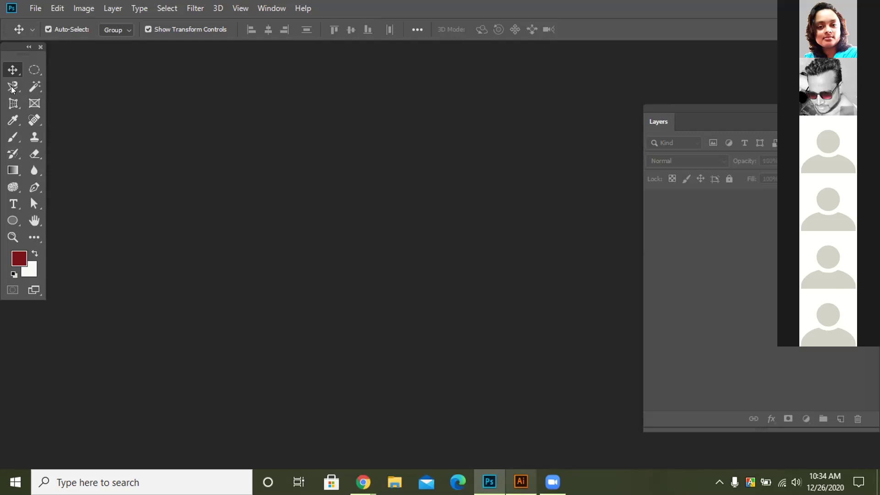
Switch to Illustrator, draw a thin rectangle about 140 by 15 pt in the artboard's upper part, and remove it.
{"action": "key", "text": "alt+Tab"}
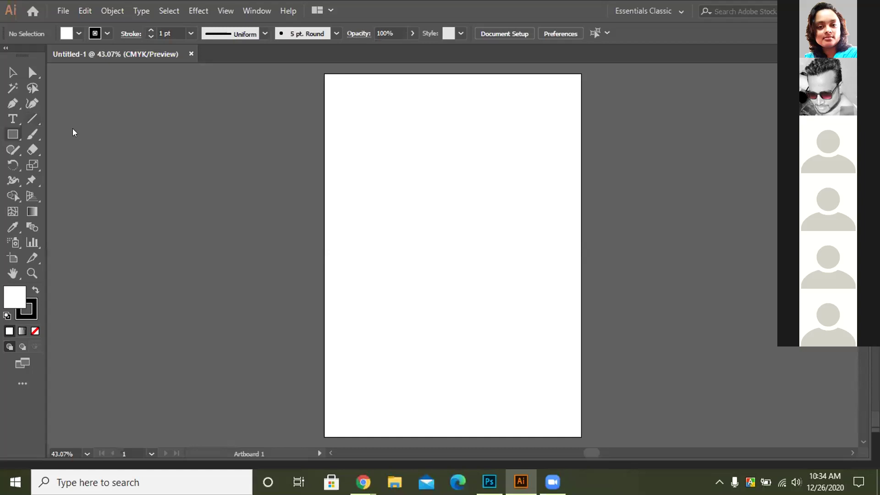
{"action": "right_click", "coordinate": [12, 134]}
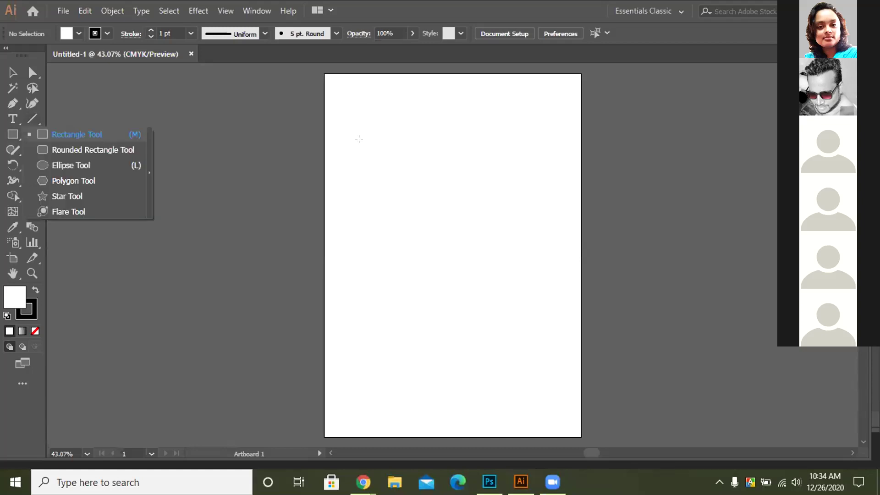
{"action": "left_click", "coordinate": [420, 143]}
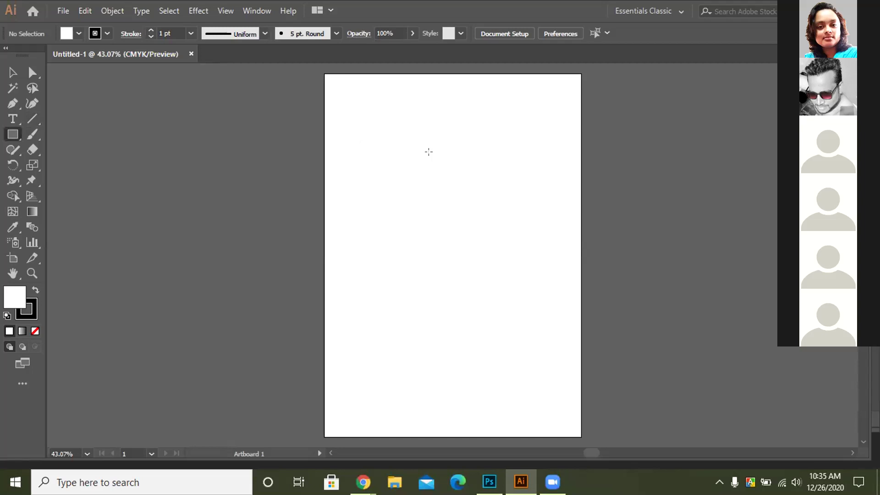
{"action": "left_click_drag", "start_coordinate": [362, 140], "coordinate": [429, 152]}
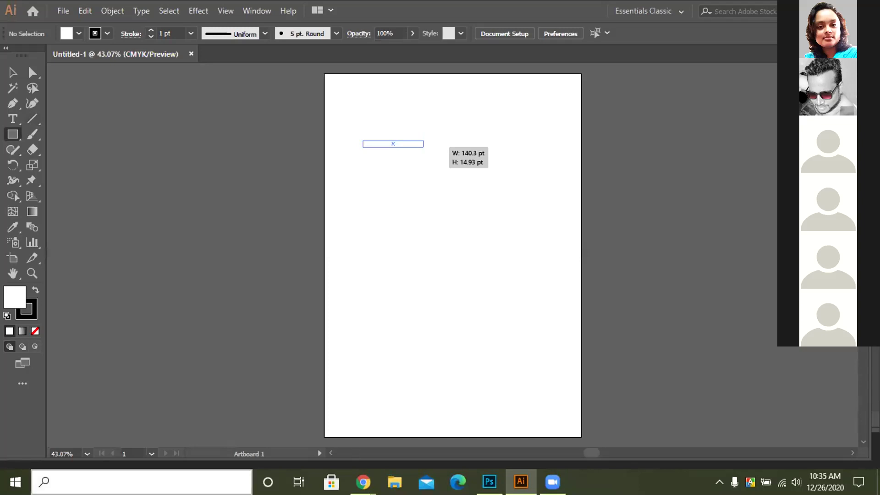
{"action": "left_click_drag", "start_coordinate": [424, 147], "coordinate": [424, 147]}
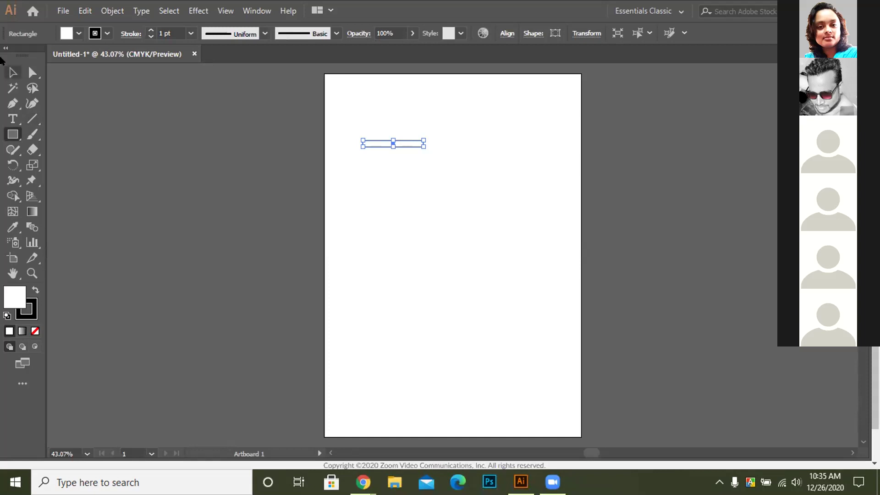
{"action": "key", "text": "v"}
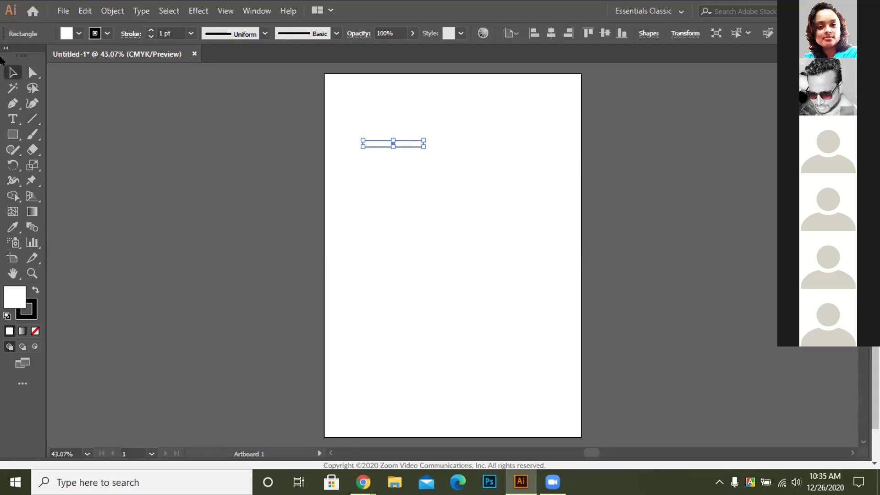
{"action": "key", "text": "ctrl+shift+a"}
{"action": "left_click", "coordinate": [13, 134]}
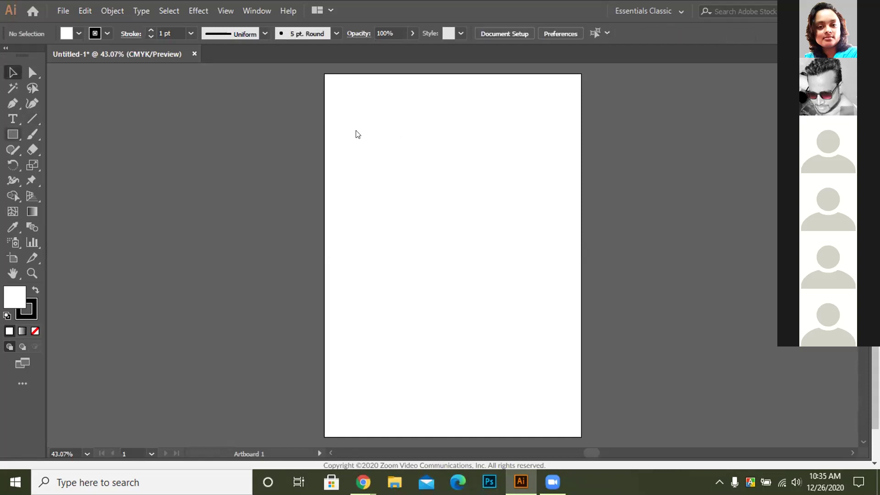
{"action": "key", "text": "m"}
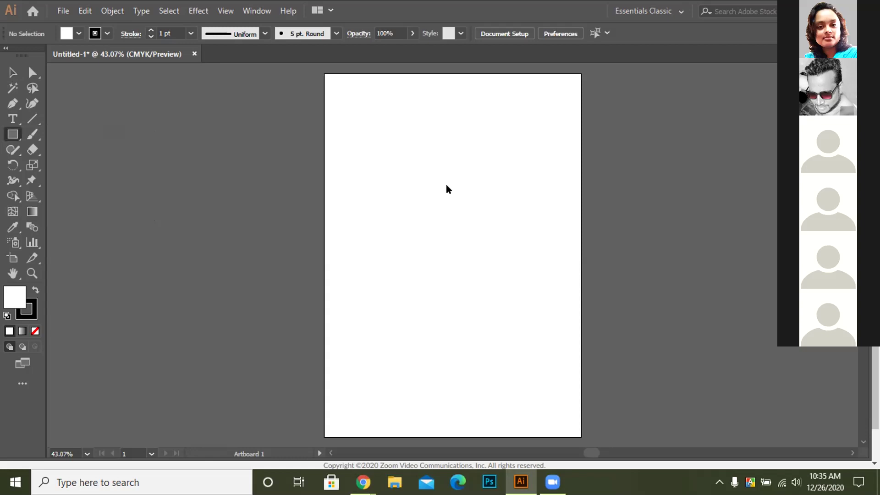
{"action": "left_click", "coordinate": [447, 189]}
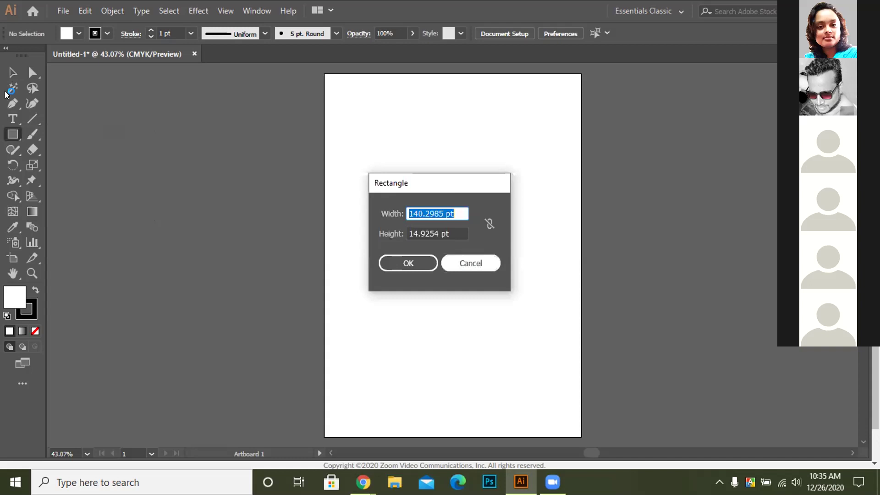
{"action": "key", "text": "Escape"}
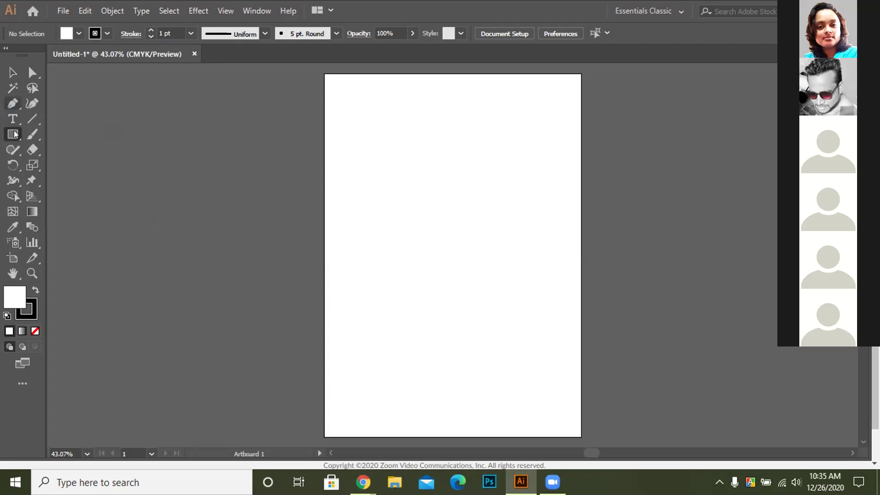
Draw a wide rectangle freehand in the upper part of the blank artboard with the Rectangle tool.
{"action": "left_click_drag", "start_coordinate": [16, 134], "coordinate": [57, 133]}
{"action": "left_click_drag", "start_coordinate": [369, 127], "coordinate": [408, 193]}
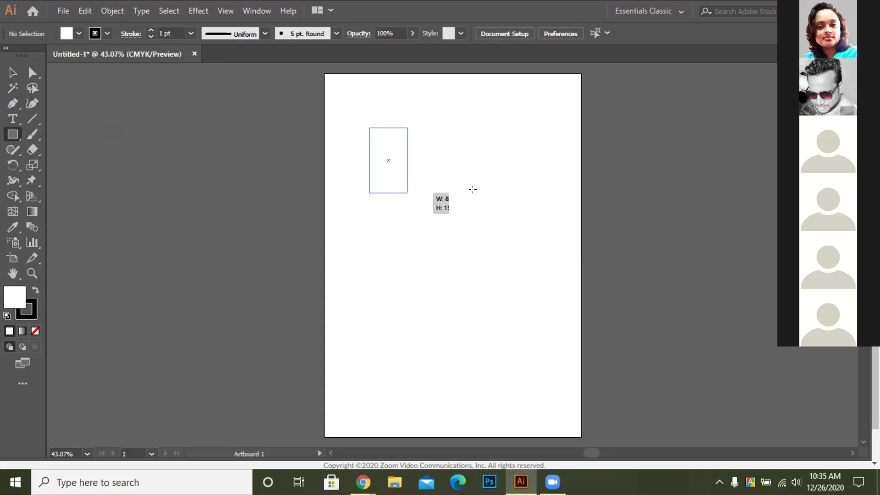
{"action": "left_click_drag", "start_coordinate": [480, 190], "coordinate": [479, 192]}
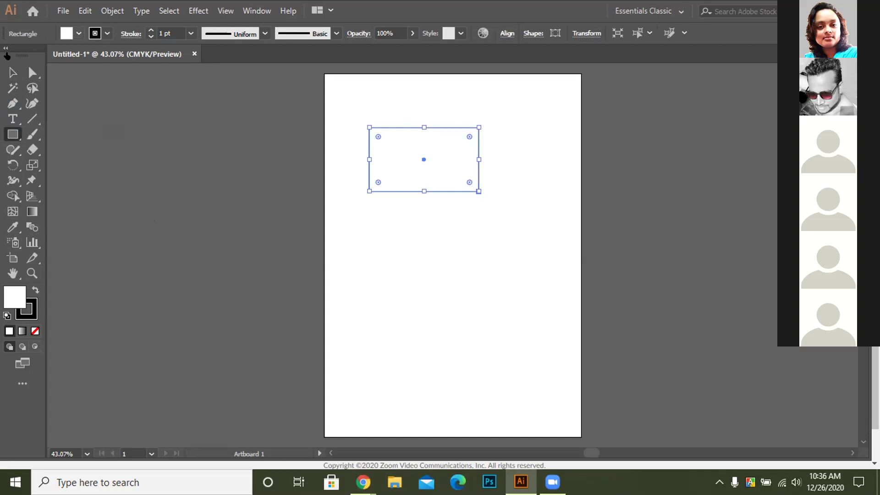
Remove the rectangle's fill and give it a 14 pt CMYK Cyan stroke.
{"action": "left_click", "coordinate": [106, 33]}
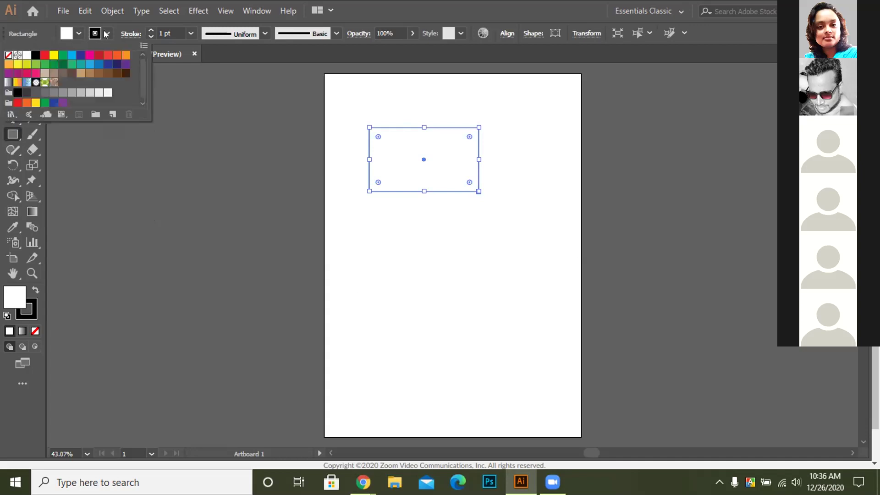
{"action": "key", "text": "slash"}
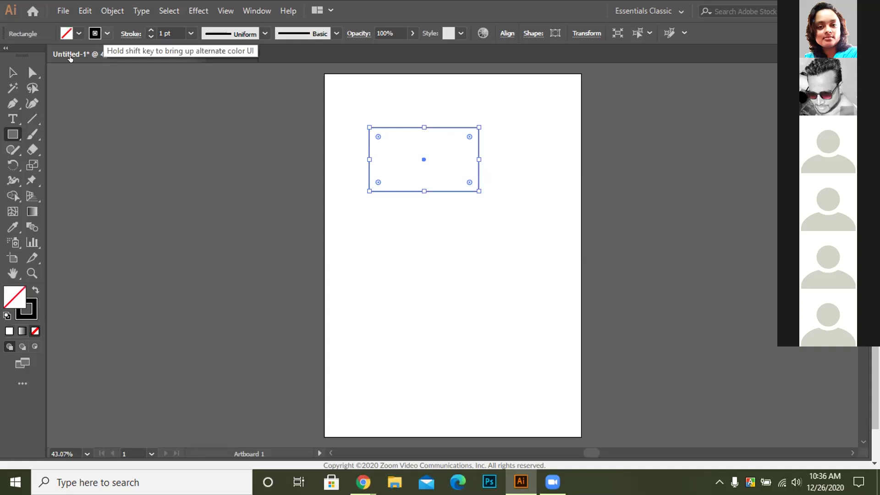
{"action": "left_click", "coordinate": [106, 33]}
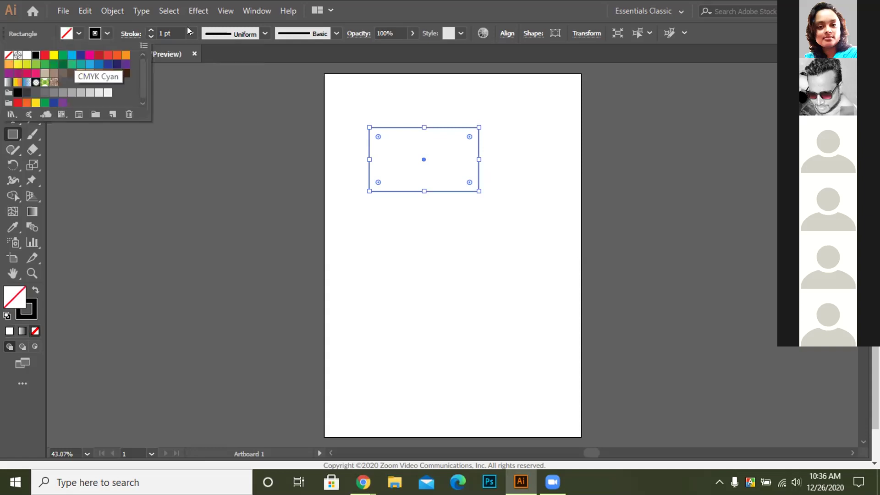
{"action": "left_click", "coordinate": [71, 55]}
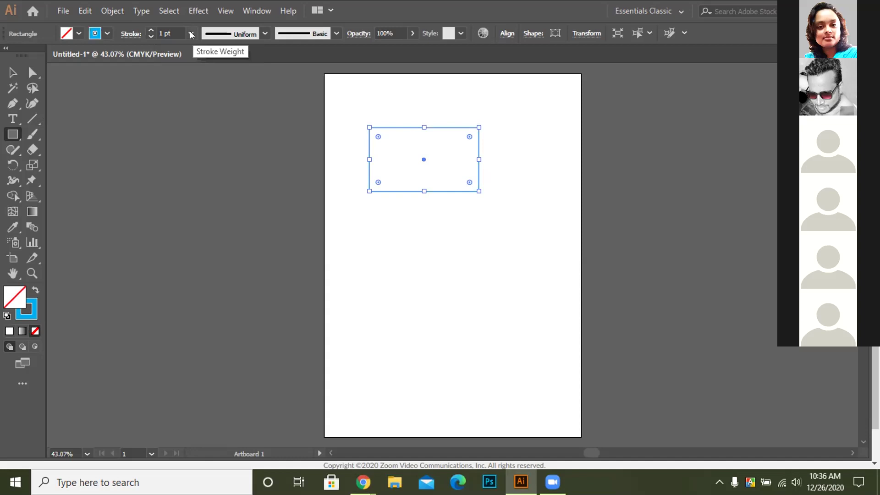
{"action": "left_click", "coordinate": [191, 33]}
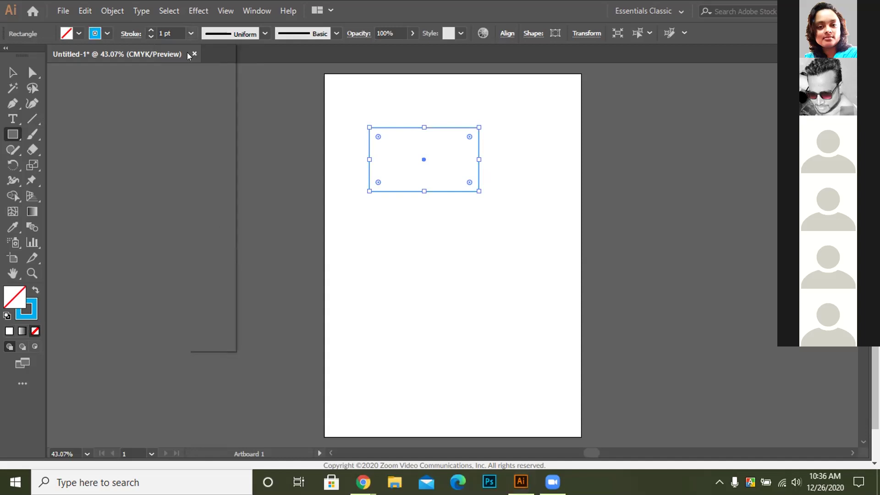
{"action": "left_click", "coordinate": [220, 241]}
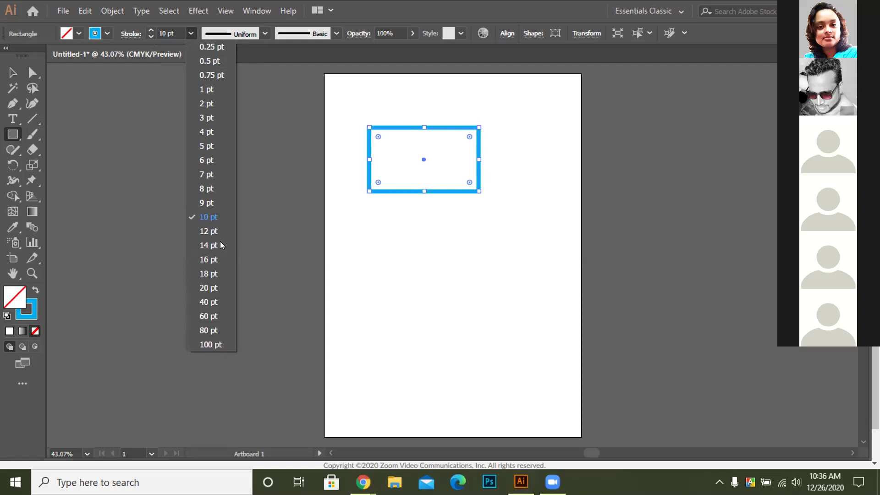
Duplicate the cyan-outlined rectangle twice straight down, forming a column of three with one copy near the artboard's lower end.
{"action": "key", "text": "v"}
{"action": "left_click_drag", "start_coordinate": [435, 221], "coordinate": [431, 282]}
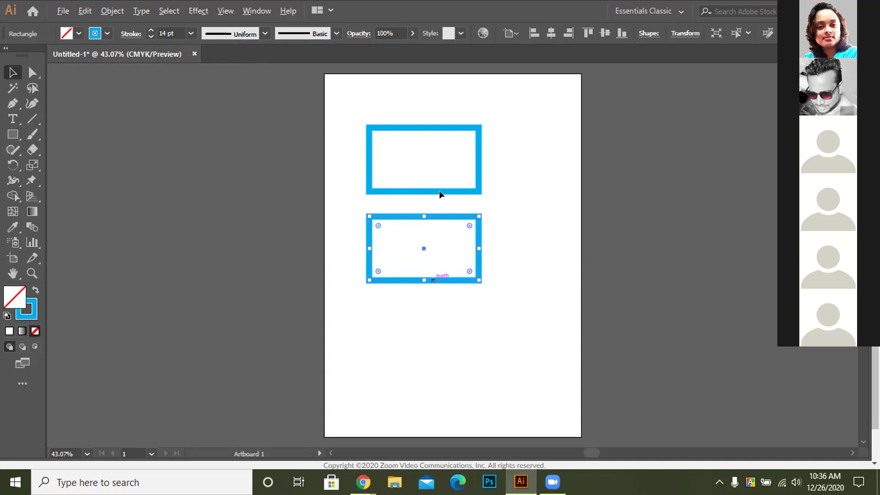
{"action": "key", "text": "ctrl+z"}
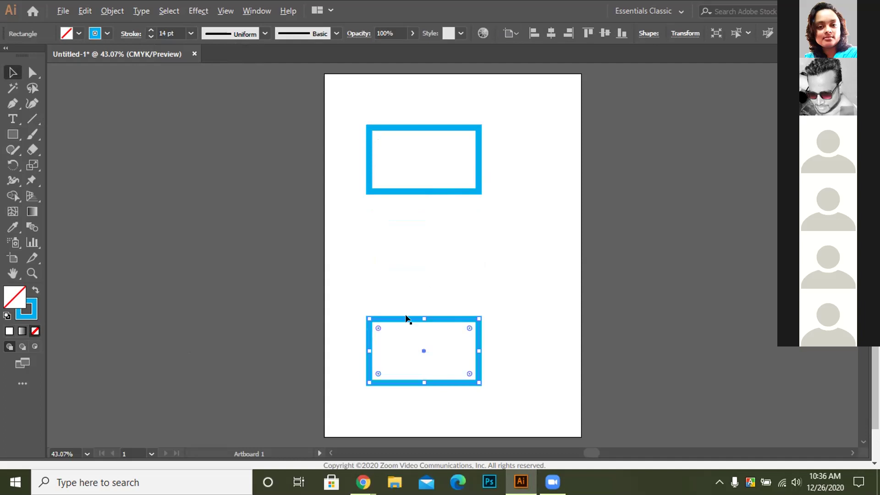
{"action": "left_click", "coordinate": [406, 226]}
{"action": "left_click_drag", "start_coordinate": [413, 316], "coordinate": [406, 225]}
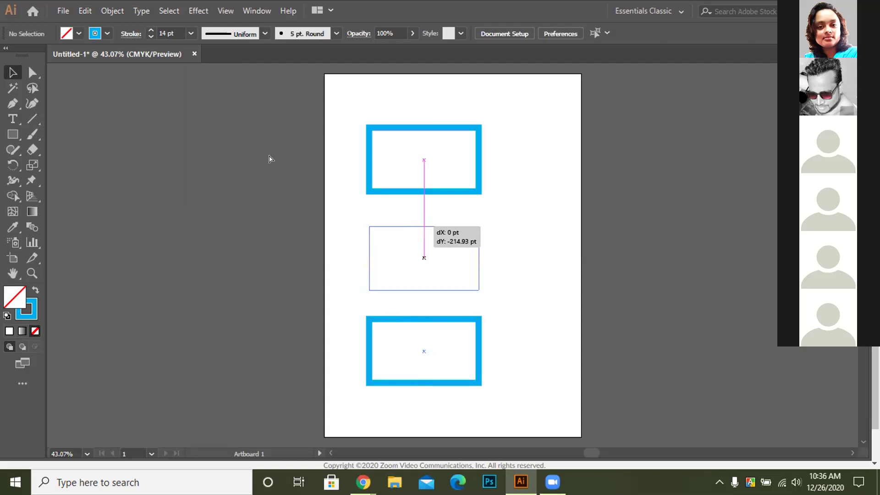
{"action": "left_click_drag", "start_coordinate": [407, 226], "coordinate": [407, 226]}
{"action": "key", "text": "ctrl+="}
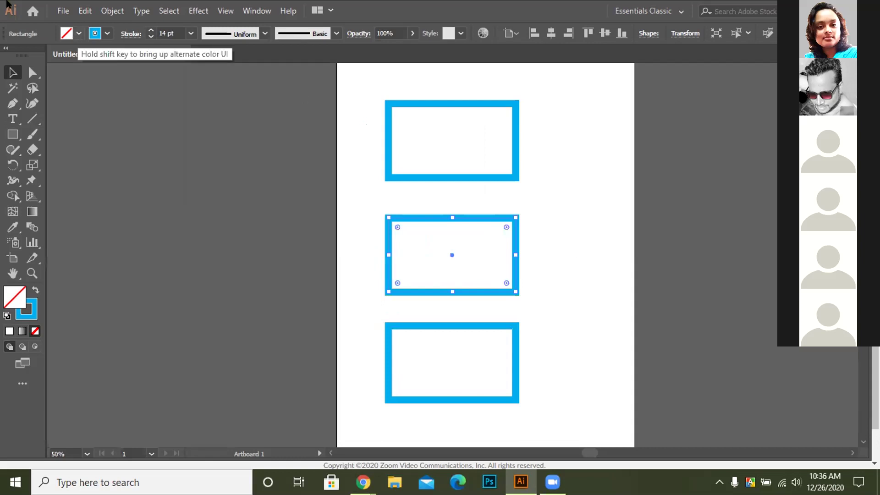
Fill the middle rectangle with CMYK Red, keeping its cyan stroke.
{"action": "left_click", "coordinate": [78, 33]}
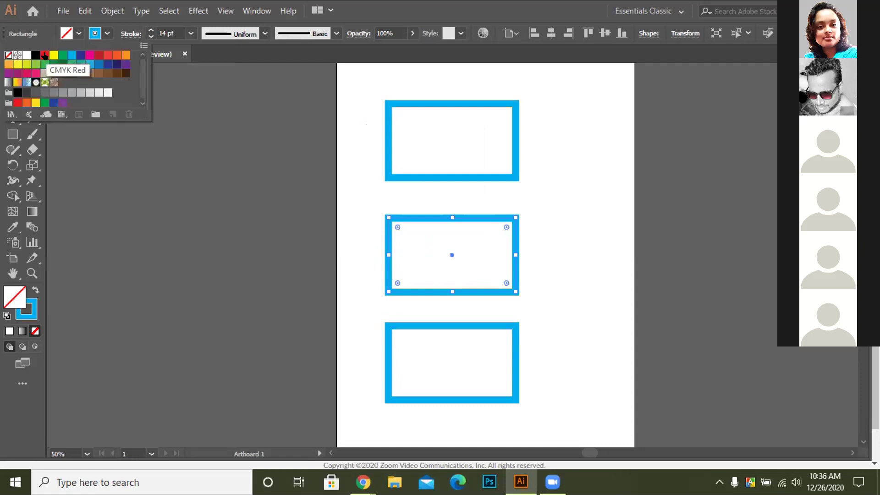
{"action": "left_click", "coordinate": [45, 55]}
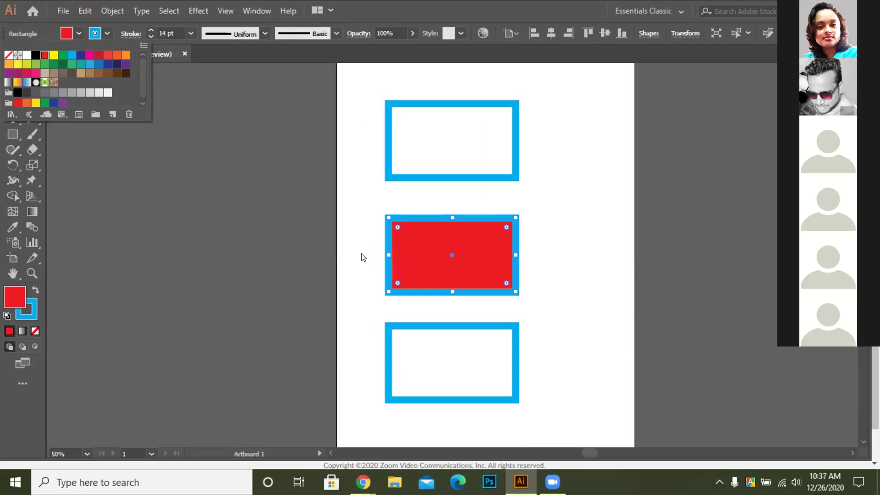
{"action": "left_click", "coordinate": [392, 321]}
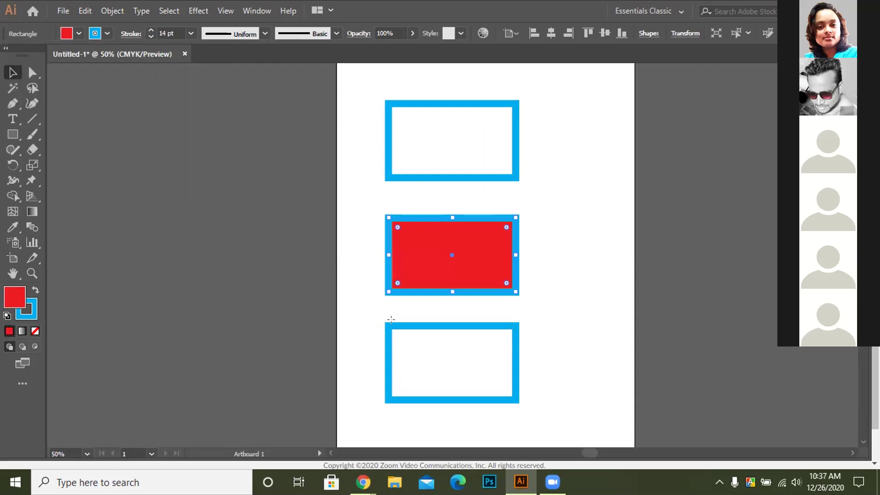
Fill the lowest rectangle with dark blue and remove its stroke.
{"action": "left_click", "coordinate": [403, 325]}
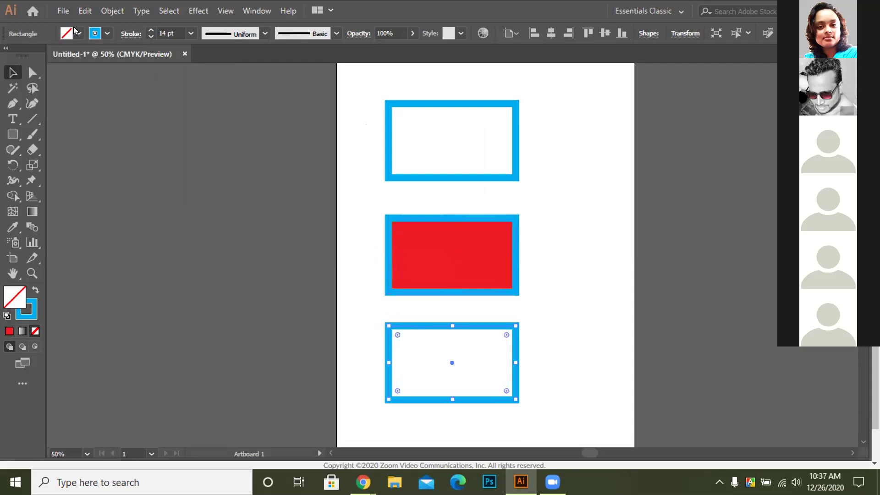
{"action": "left_click", "coordinate": [79, 33]}
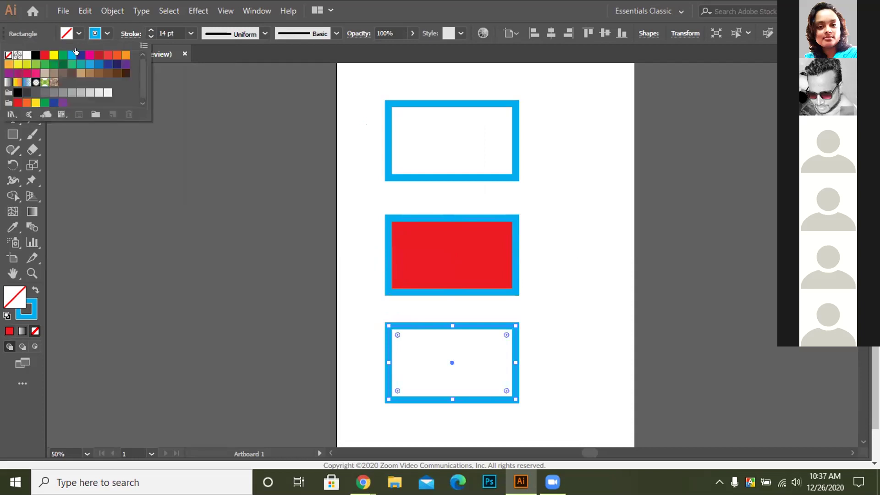
{"action": "left_click", "coordinate": [81, 55]}
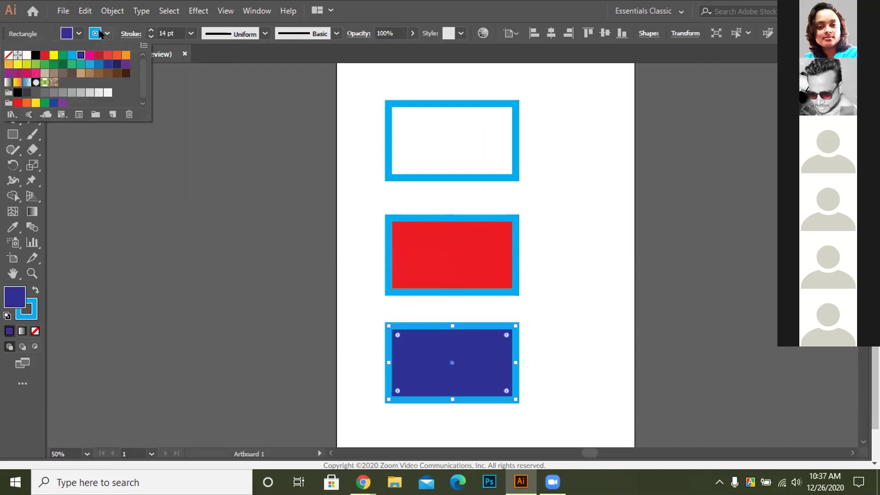
{"action": "left_click", "coordinate": [107, 33]}
{"action": "left_click", "coordinate": [5, 55]}
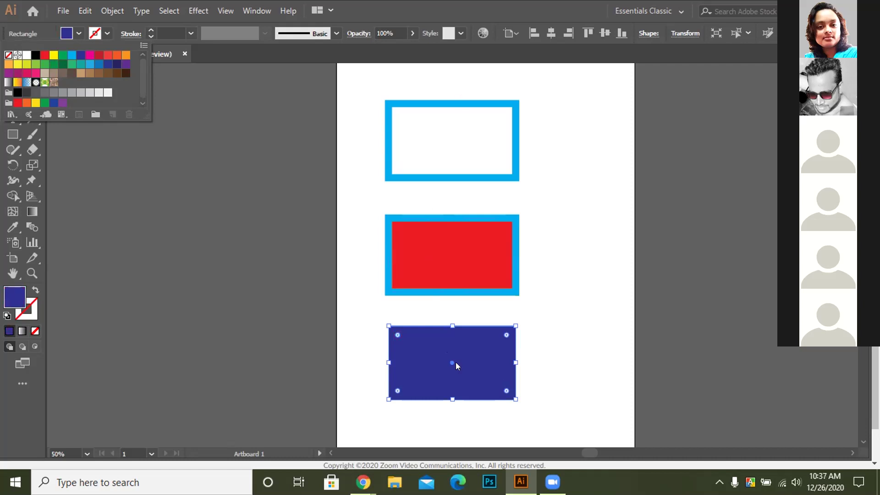
{"action": "left_click", "coordinate": [522, 338]}
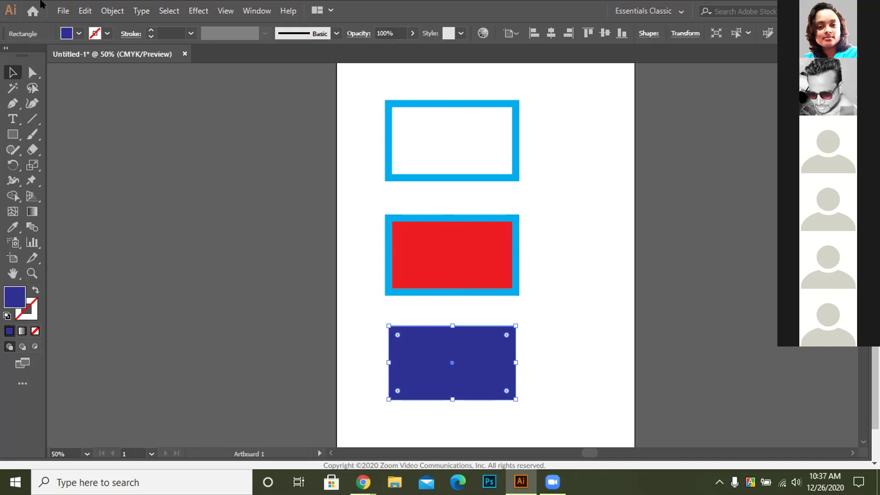
Spread out the rectangles: blue to the artboard's lower right, the unfilled one to the upper right, and the red one slightly higher.
{"action": "left_click_drag", "start_coordinate": [438, 369], "coordinate": [569, 180]}
{"action": "left_click_drag", "start_coordinate": [591, 324], "coordinate": [560, 232]}
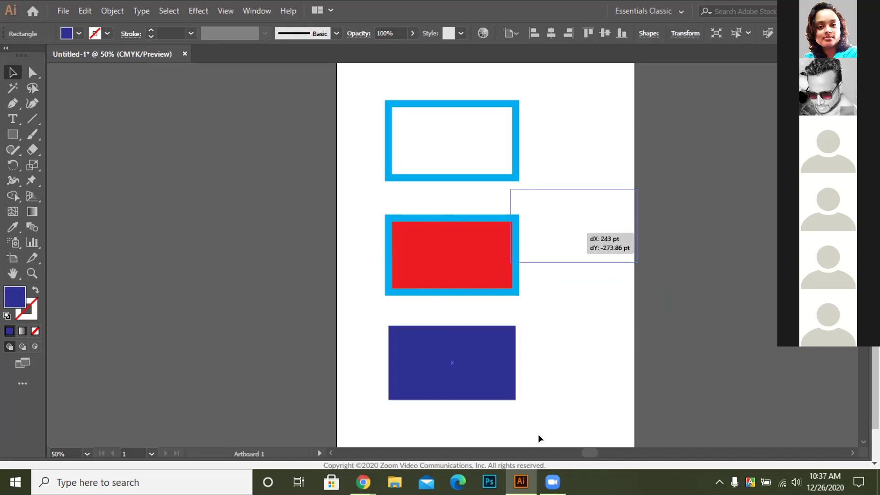
{"action": "left_click", "coordinate": [449, 176]}
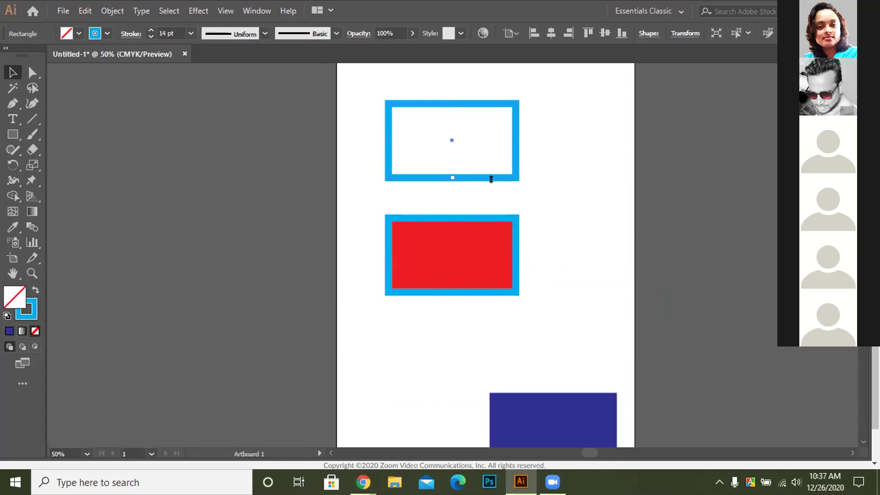
{"action": "left_click", "coordinate": [450, 178]}
{"action": "left_click_drag", "start_coordinate": [518, 176], "coordinate": [605, 146]}
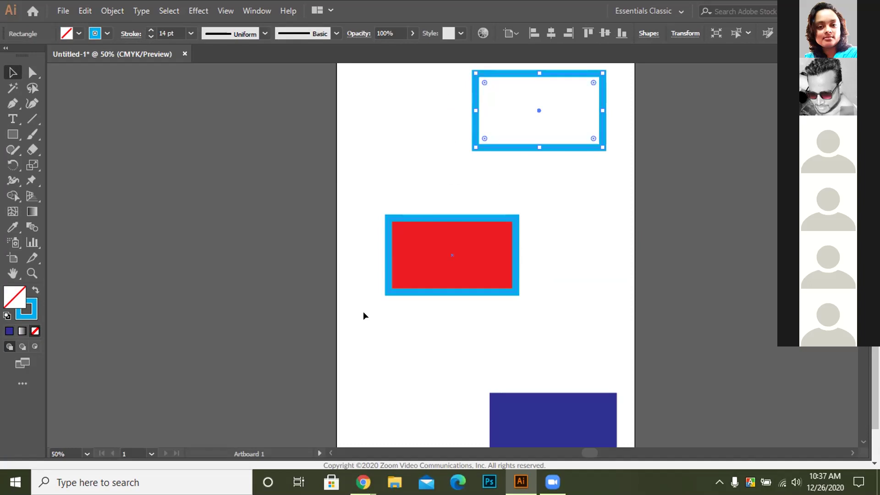
{"action": "left_click_drag", "start_coordinate": [475, 294], "coordinate": [483, 214]}
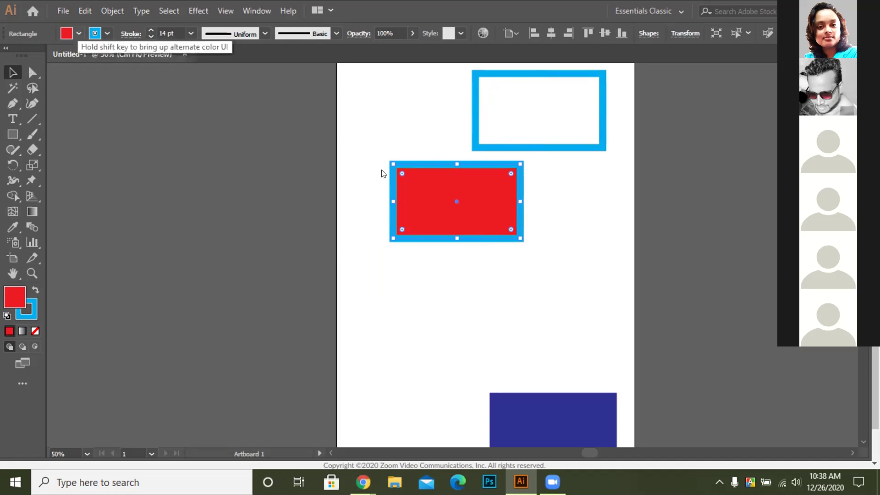
Remove the red fill from the selected rectangle, leaving only its cyan stroke.
{"action": "left_click", "coordinate": [79, 33]}
{"action": "left_click", "coordinate": [8, 55]}
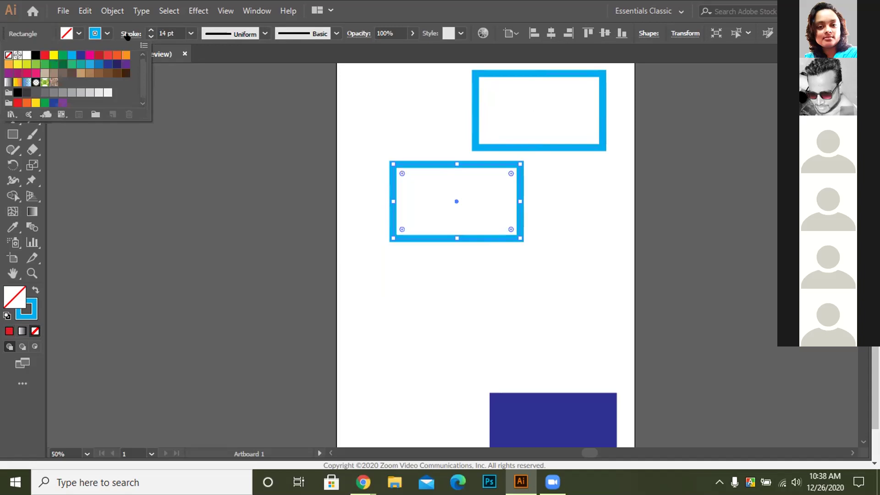
{"action": "key", "text": "Escape"}
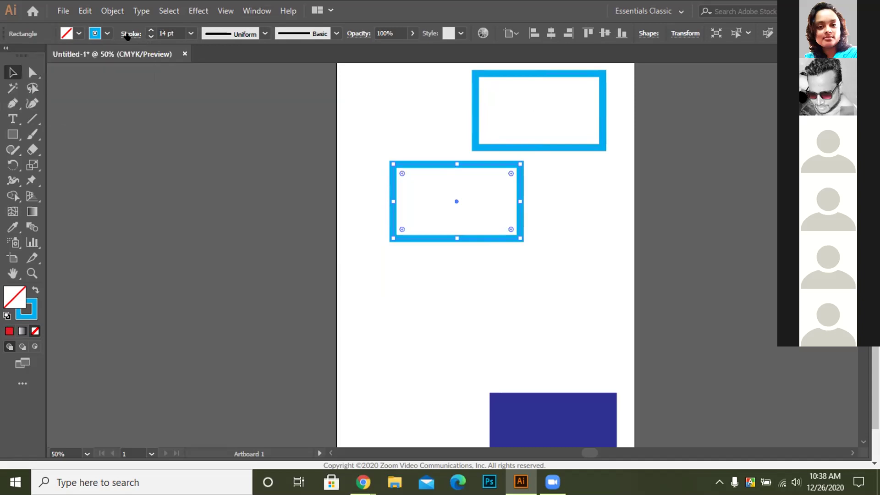
Show the full Stroke options and align the selected rectangle's stroke to the inside of its path.
{"action": "left_click", "coordinate": [257, 10]}
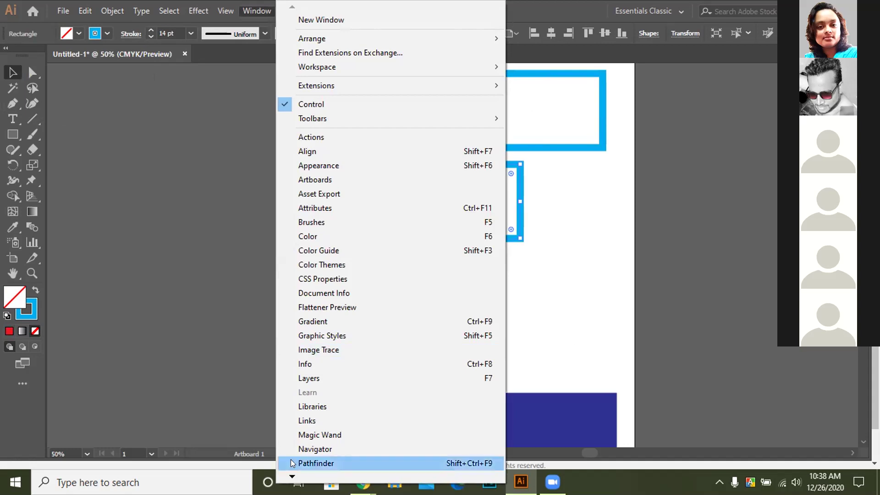
{"action": "scroll", "coordinate": [292, 477], "scroll_direction": "down", "scroll_amount": 1}
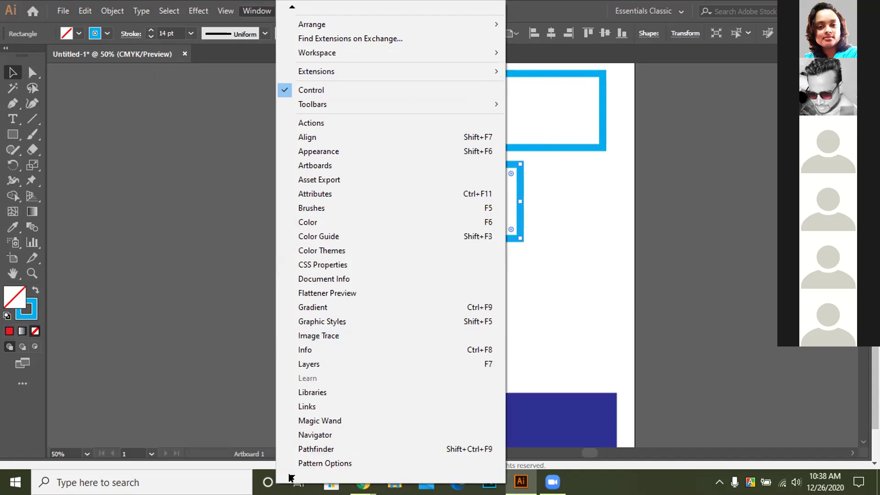
{"action": "scroll", "coordinate": [325, 402], "scroll_direction": "down", "scroll_amount": 6}
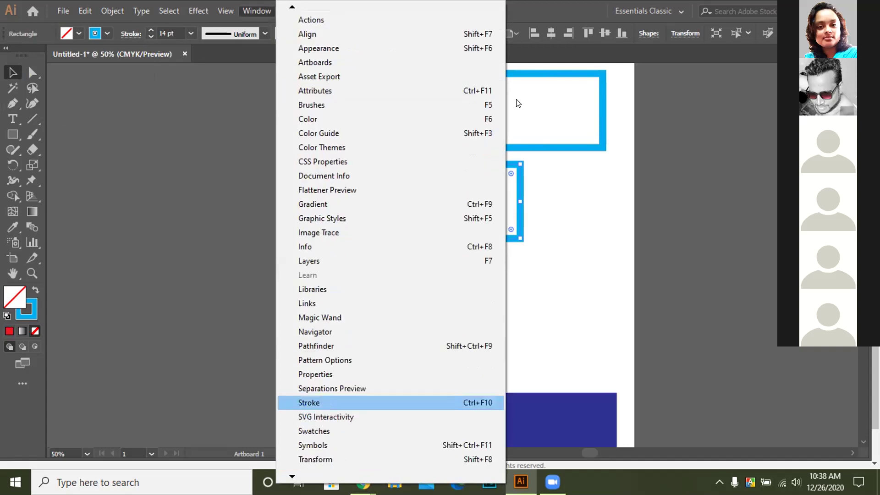
{"action": "key", "text": "Return"}
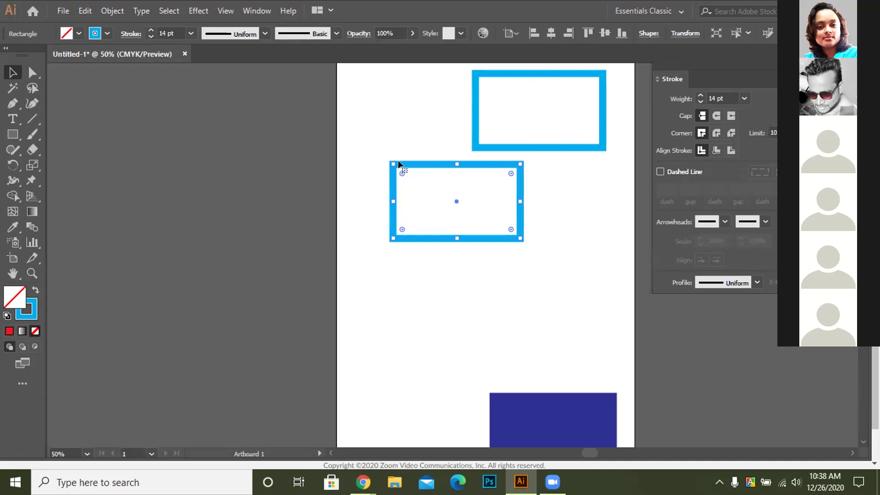
{"action": "left_click", "coordinate": [716, 152]}
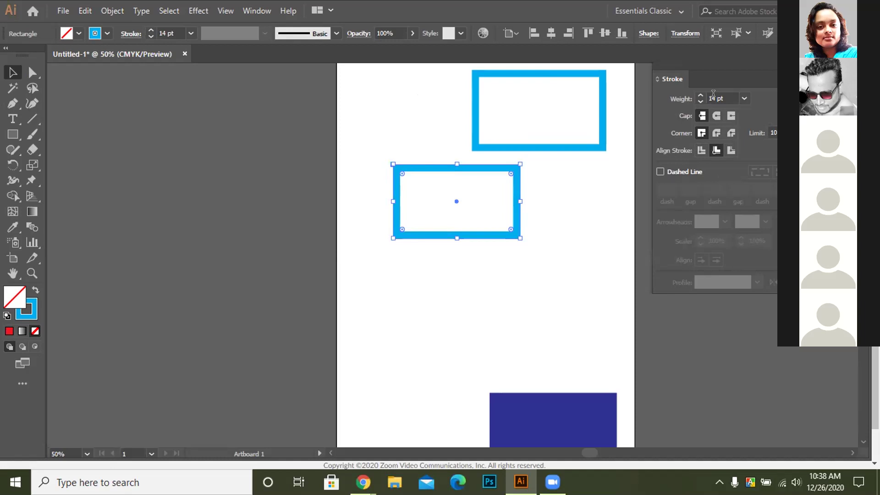
Try different weights on the inside-aligned stroke, raising it to 33 pt and reducing it to 12 pt.
{"action": "scroll", "coordinate": [713, 93], "scroll_direction": "up", "scroll_amount": 3}
{"action": "scroll", "coordinate": [714, 93], "scroll_direction": "up", "scroll_amount": 10}
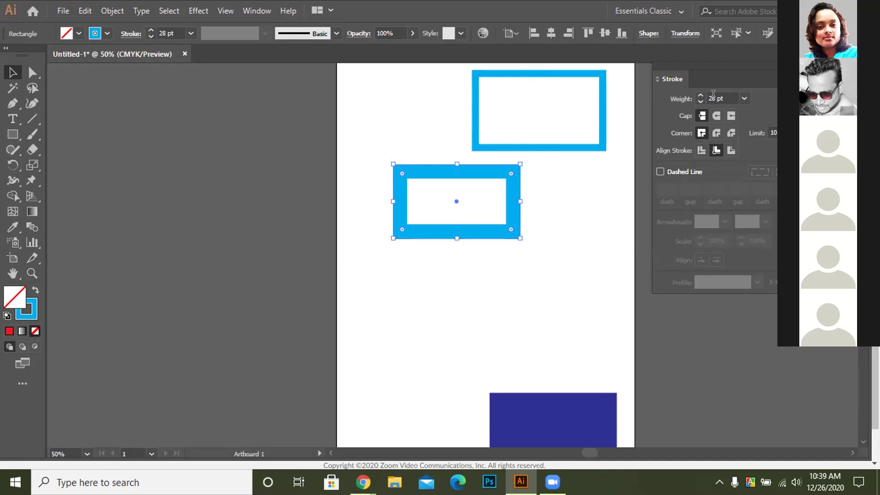
{"action": "scroll", "coordinate": [713, 93], "scroll_direction": "up", "scroll_amount": 5}
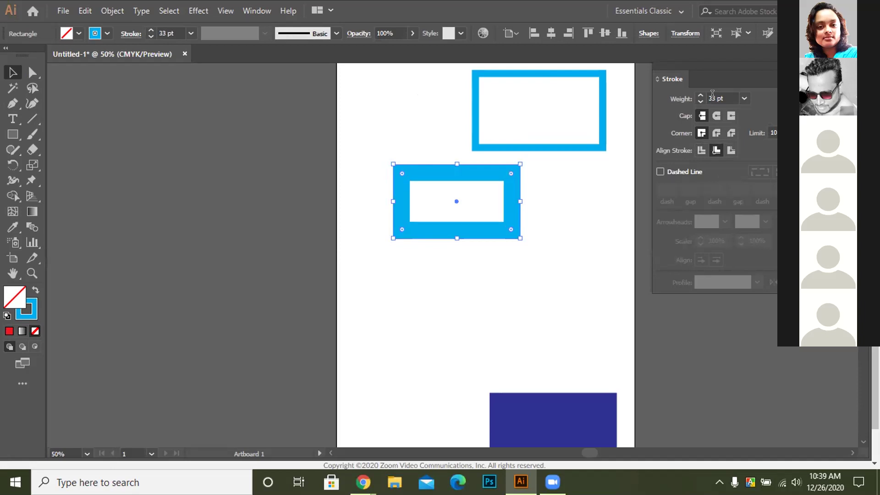
{"action": "scroll", "coordinate": [712, 93], "scroll_direction": "down", "scroll_amount": 8}
{"action": "scroll", "coordinate": [713, 93], "scroll_direction": "down", "scroll_amount": 13}
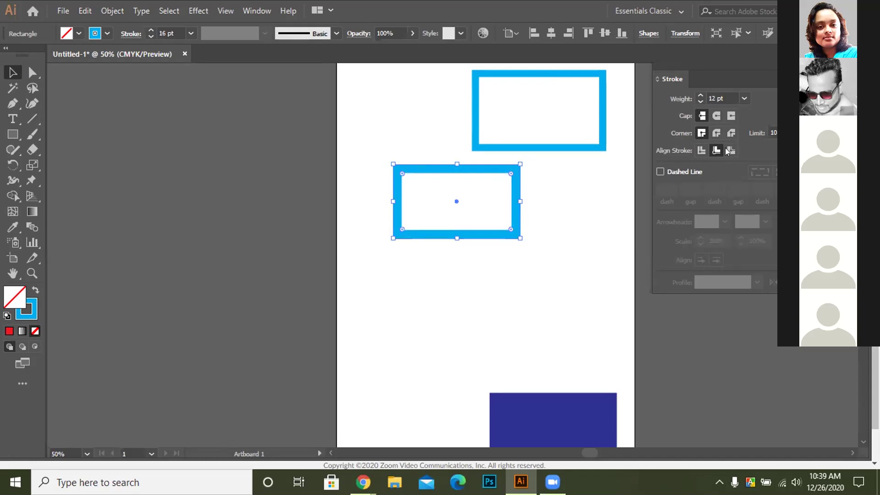
Align the rectangle's stroke to the outside of its path and increase its weight to 50 pt.
{"action": "left_click", "coordinate": [730, 149]}
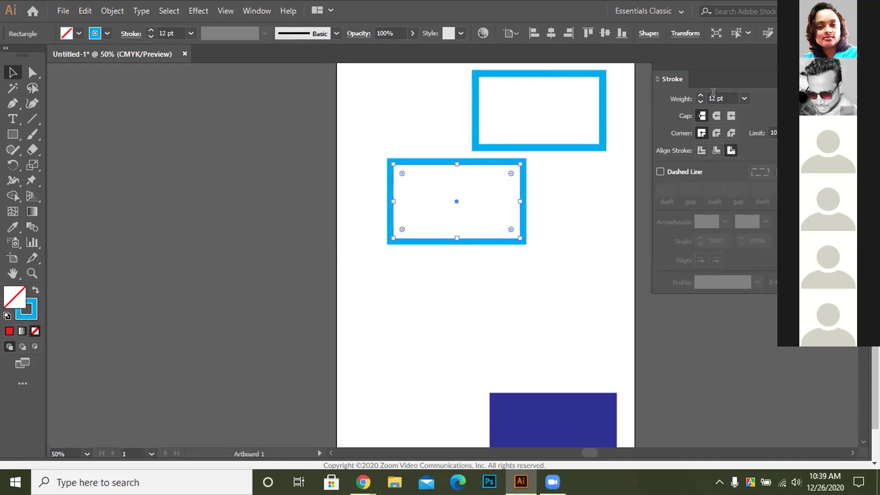
{"action": "scroll", "coordinate": [713, 91], "scroll_direction": "up", "scroll_amount": 9}
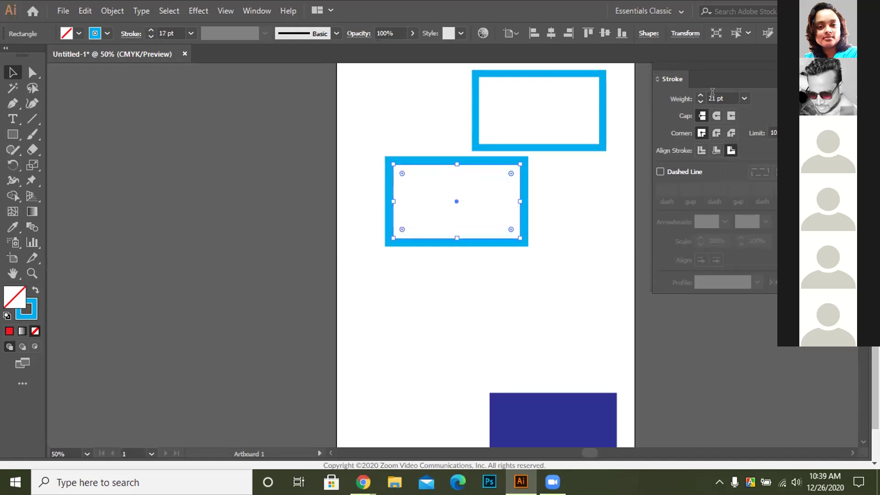
{"action": "scroll", "coordinate": [709, 92], "scroll_direction": "up", "scroll_amount": 20}
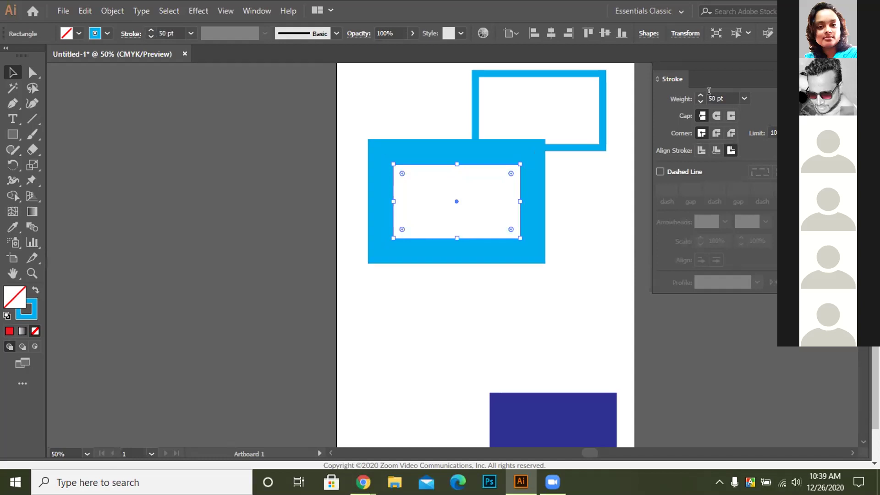
Reduce the outside-aligned stroke weight of the selected rectangle to 20 pt.
{"action": "scroll", "coordinate": [709, 92], "scroll_direction": "down", "scroll_amount": 8}
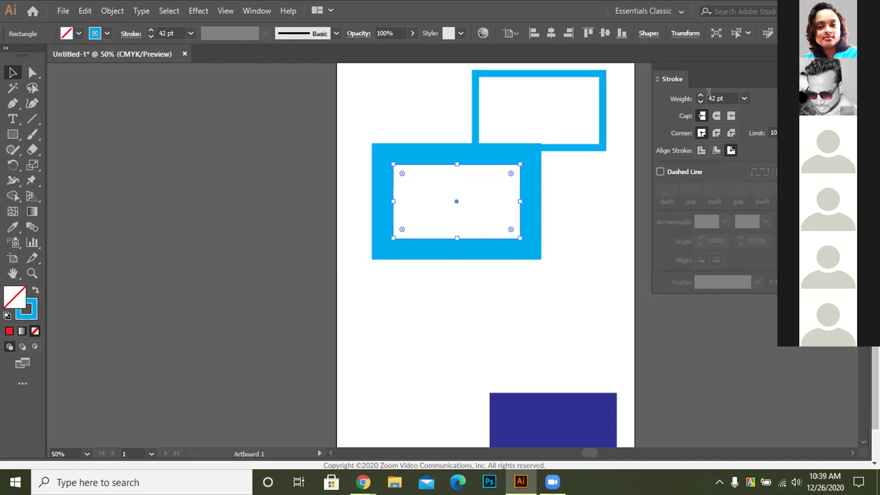
{"action": "scroll", "coordinate": [709, 92], "scroll_direction": "down", "scroll_amount": 15}
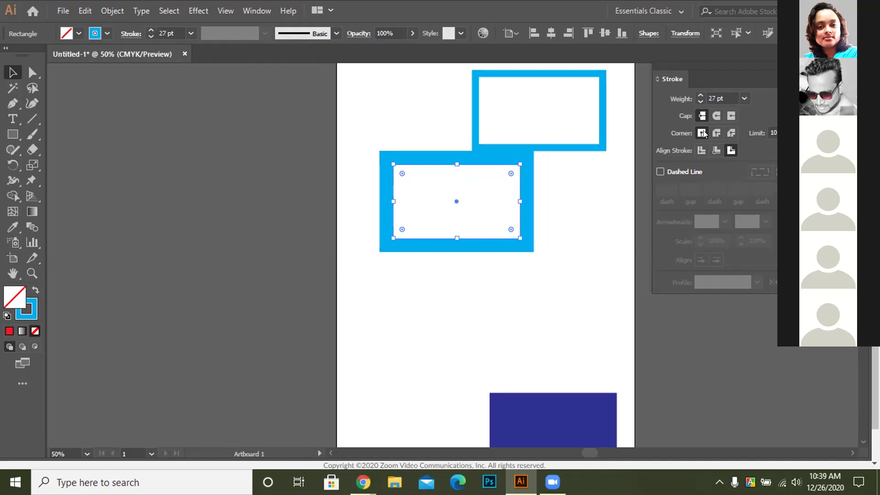
{"action": "scroll", "coordinate": [700, 133], "scroll_direction": "down", "scroll_amount": 7}
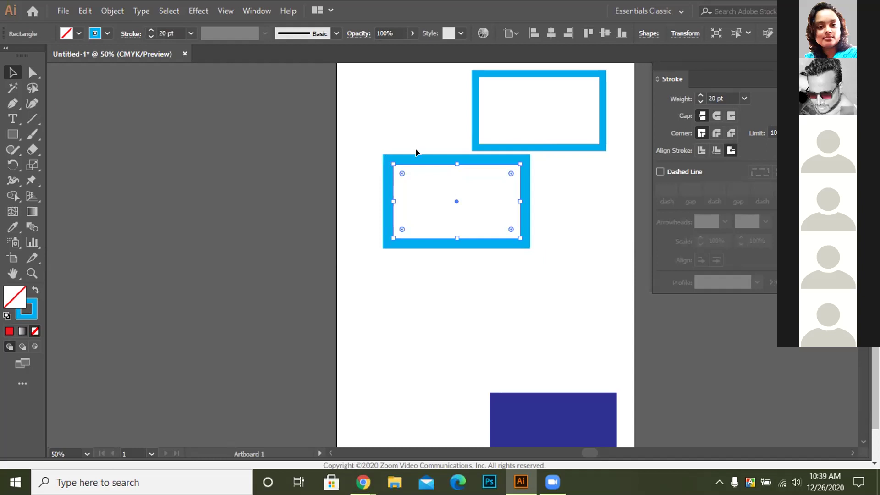
Try the round and bevel corner joins on the rectangle's stroke, ending back on the miter join.
{"action": "left_click", "coordinate": [717, 133]}
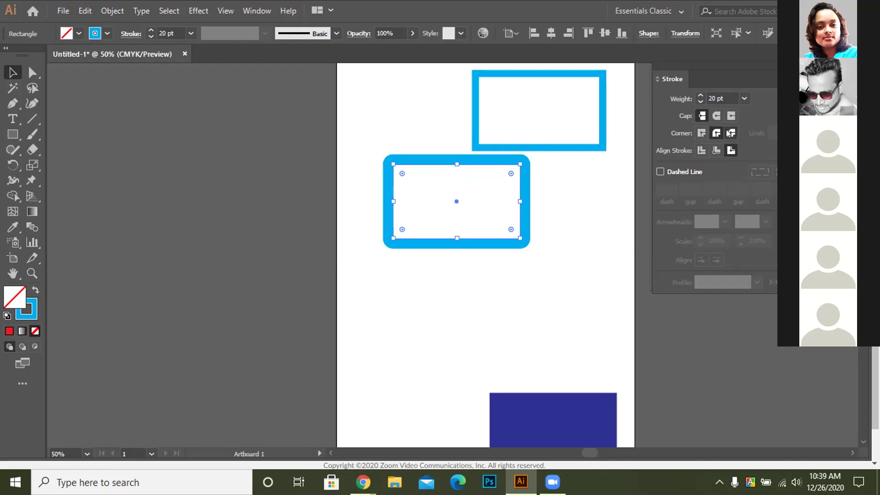
{"action": "left_click", "coordinate": [730, 133]}
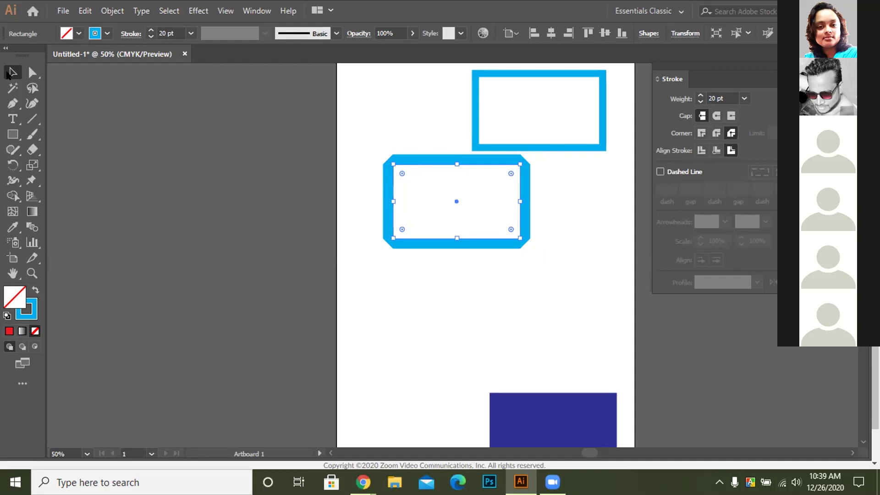
{"action": "left_click", "coordinate": [702, 134]}
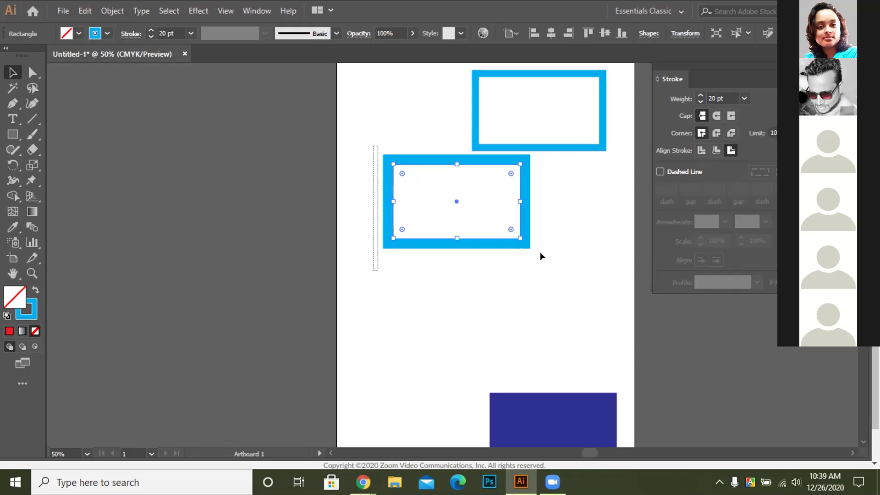
Select both cyan-outlined rectangles and give them a 12 pt dashed stroke with 12 pt dashes and 5 pt gaps.
{"action": "key", "text": "ctrl+a"}
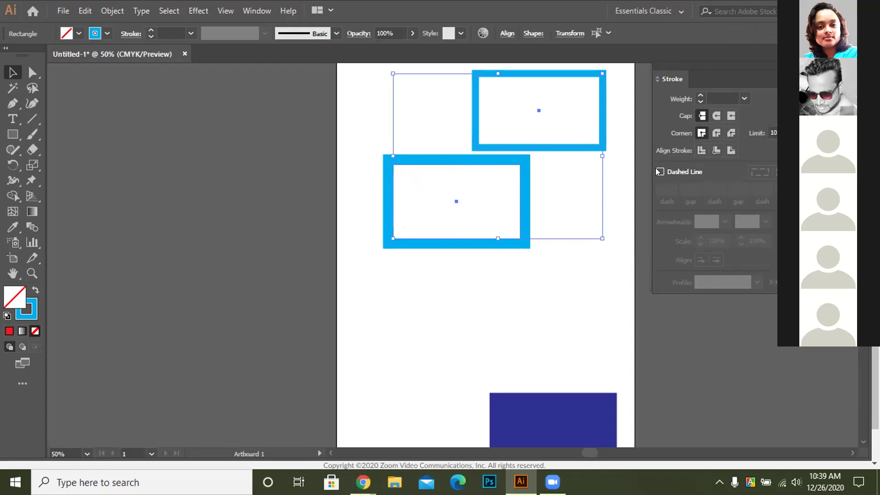
{"action": "left_click", "coordinate": [663, 191]}
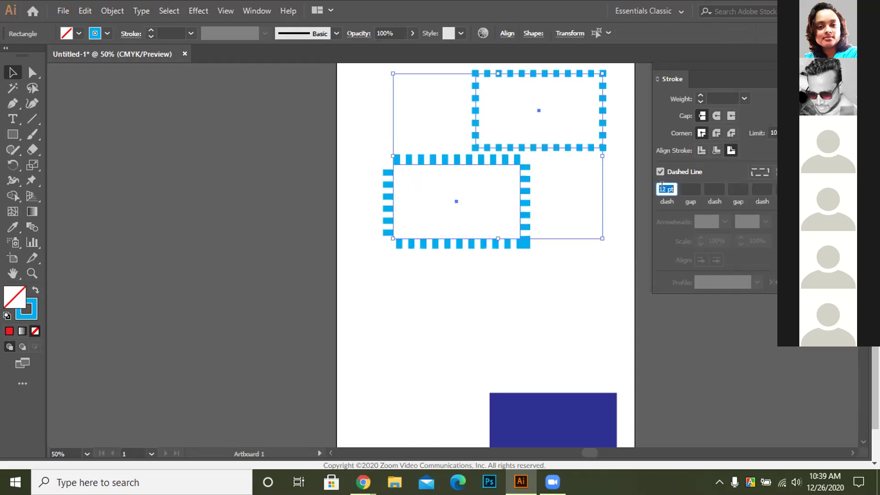
{"action": "left_click", "coordinate": [722, 99]}
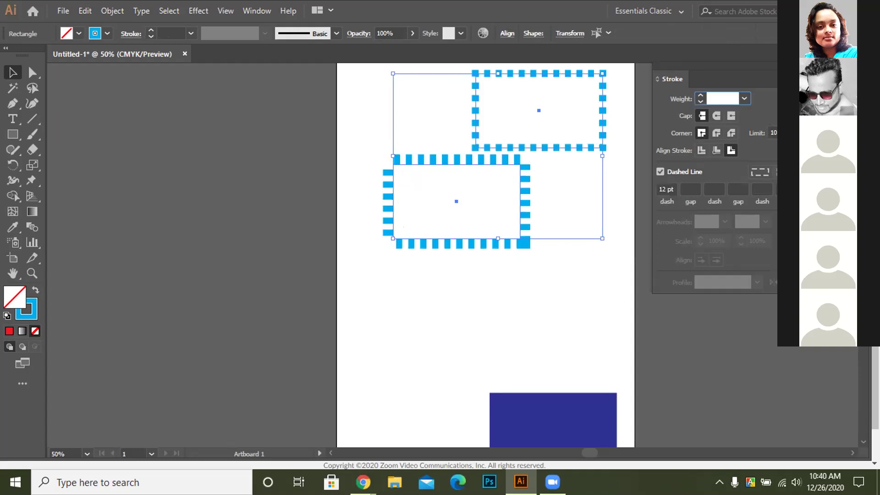
{"action": "type", "text": "12"}
{"action": "left_click", "coordinate": [691, 189]}
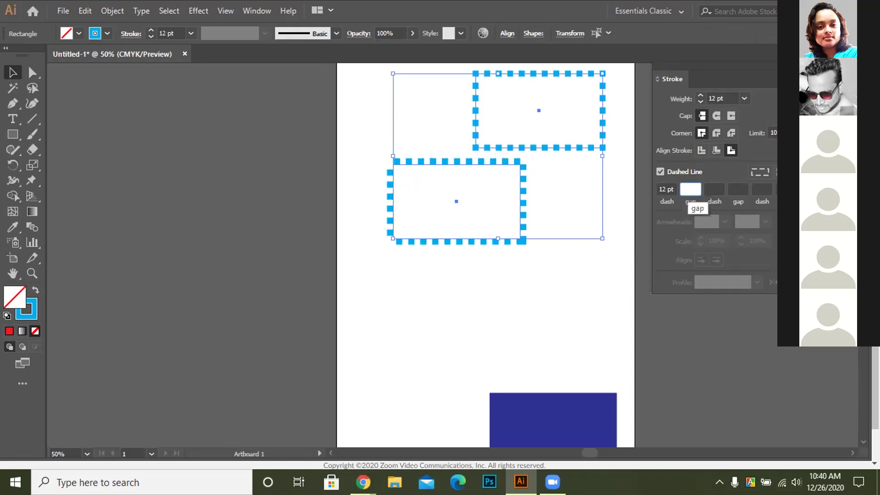
{"action": "type", "text": "5"}
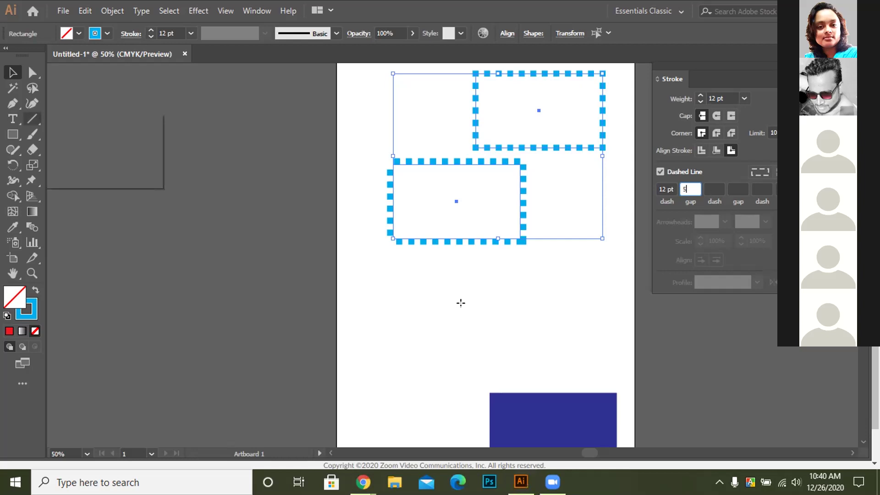
{"action": "key", "text": "Return"}
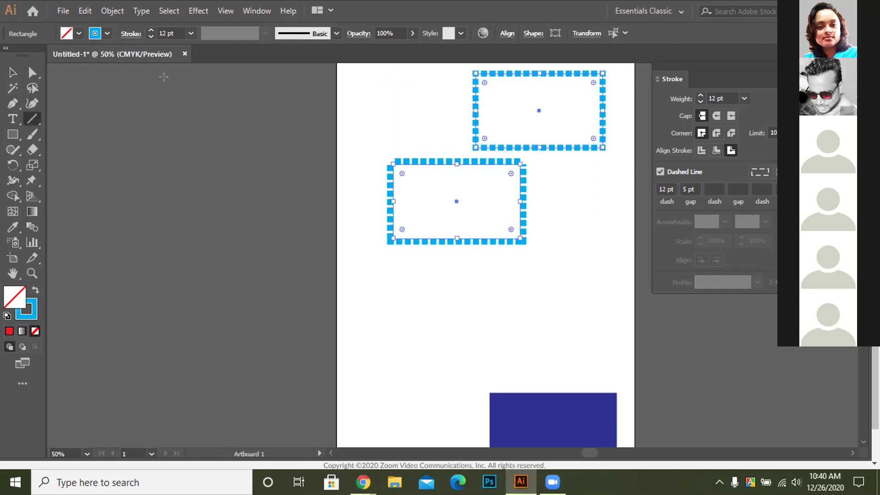
Draw a nearly horizontal line below the two rectangles and reduce its stroke weight to 3 pt.
{"action": "left_click_drag", "start_coordinate": [400, 305], "coordinate": [554, 308]}
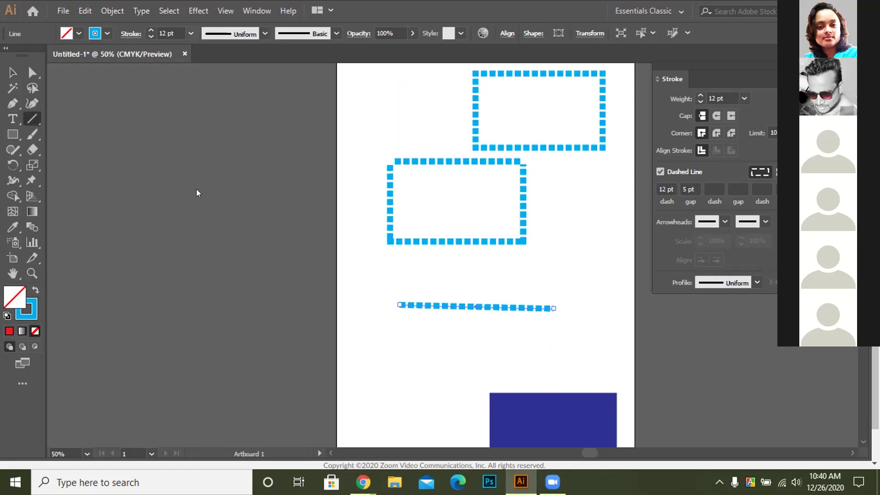
{"action": "left_click", "coordinate": [190, 33]}
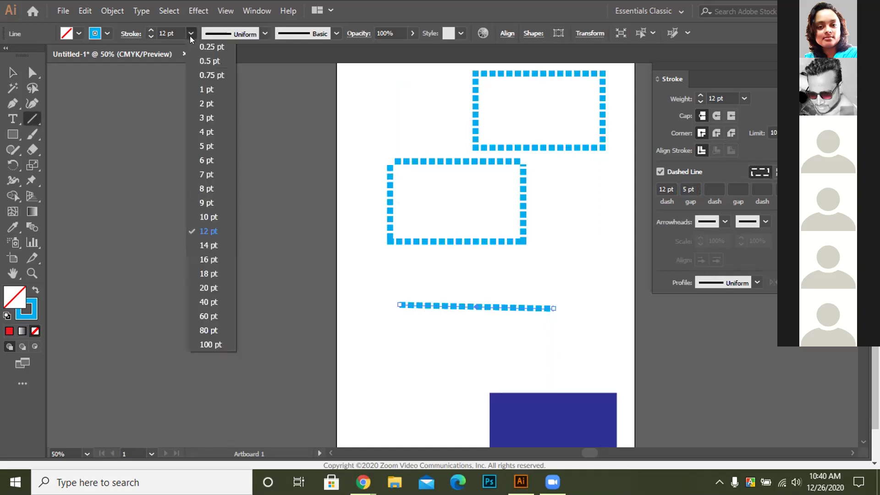
{"action": "type", "text": "8"}
{"action": "key", "text": "Return"}
{"action": "left_click", "coordinate": [190, 34]}
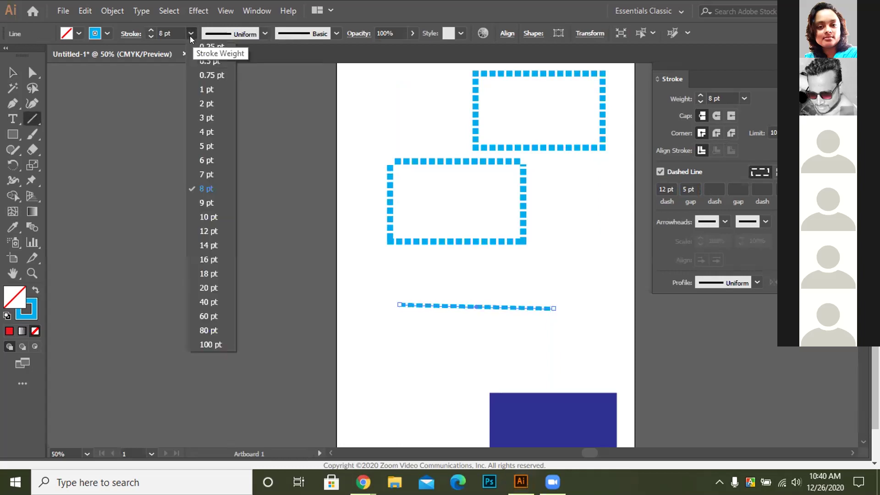
{"action": "type", "text": "3"}
{"action": "key", "text": "Return"}
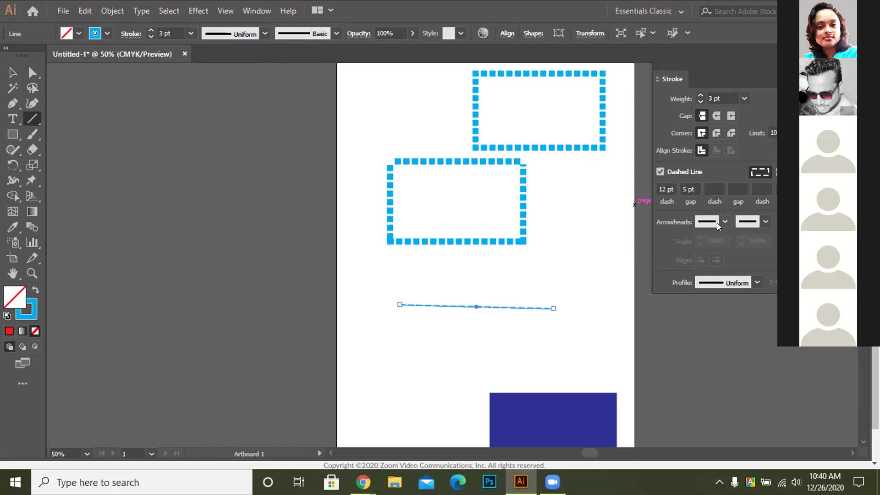
Add a feathered arrowhead to the start of the dashed line and the Arrow 26 arrowhead to its end.
{"action": "left_click", "coordinate": [725, 222]}
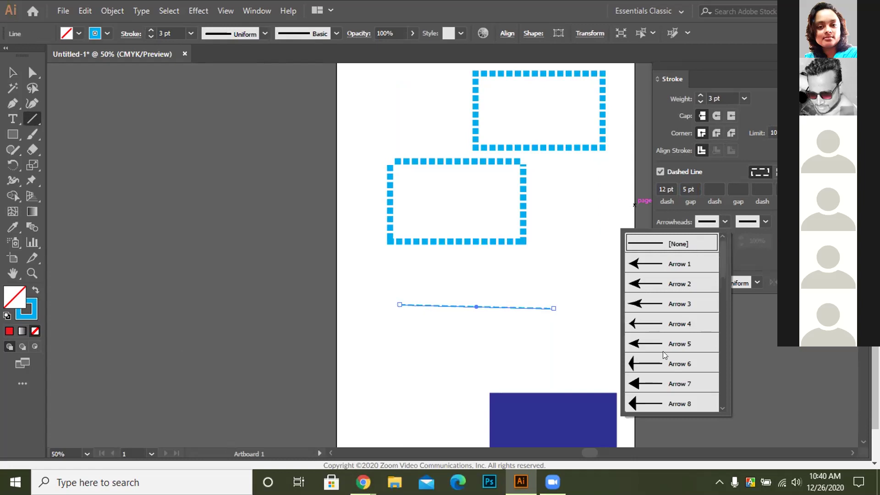
{"action": "scroll", "coordinate": [644, 327], "scroll_direction": "down", "scroll_amount": 9}
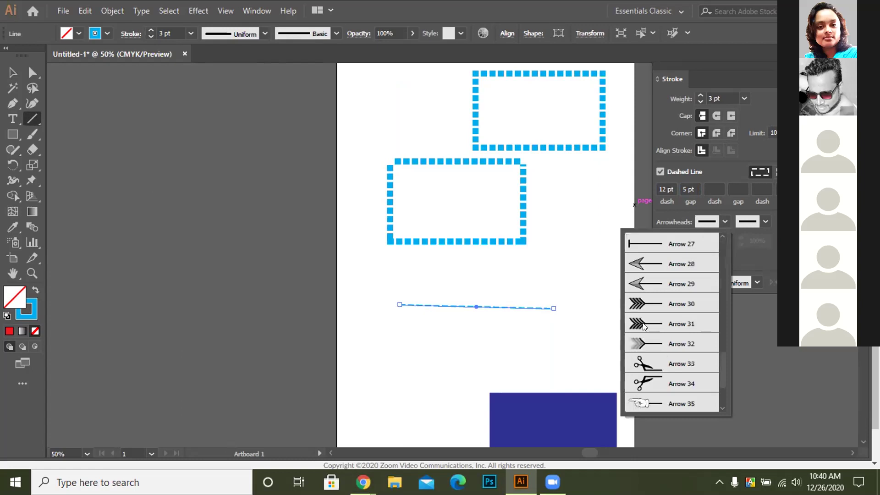
{"action": "left_click", "coordinate": [763, 219]}
{"action": "left_click", "coordinate": [763, 220]}
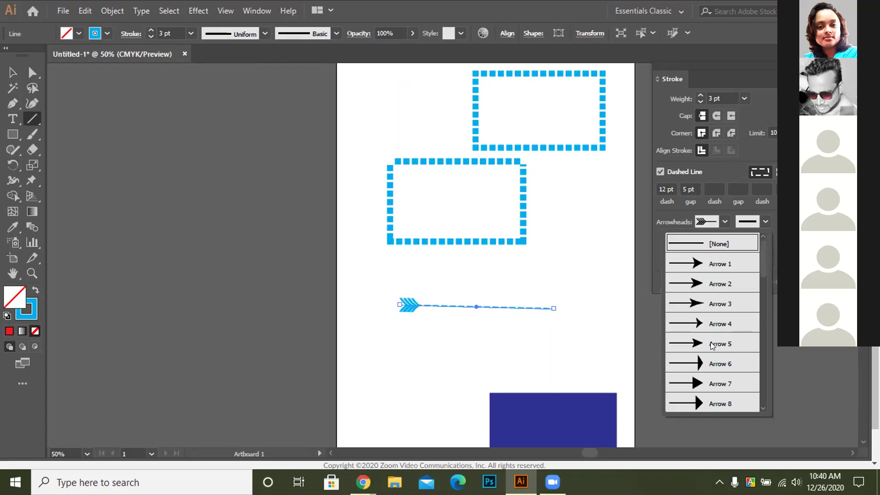
{"action": "scroll", "coordinate": [711, 342], "scroll_direction": "down", "scroll_amount": 5}
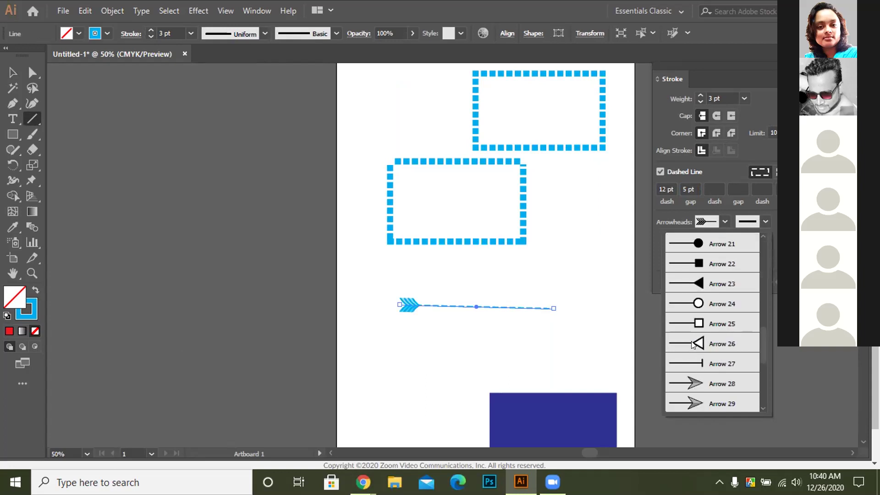
{"action": "left_click", "coordinate": [694, 344]}
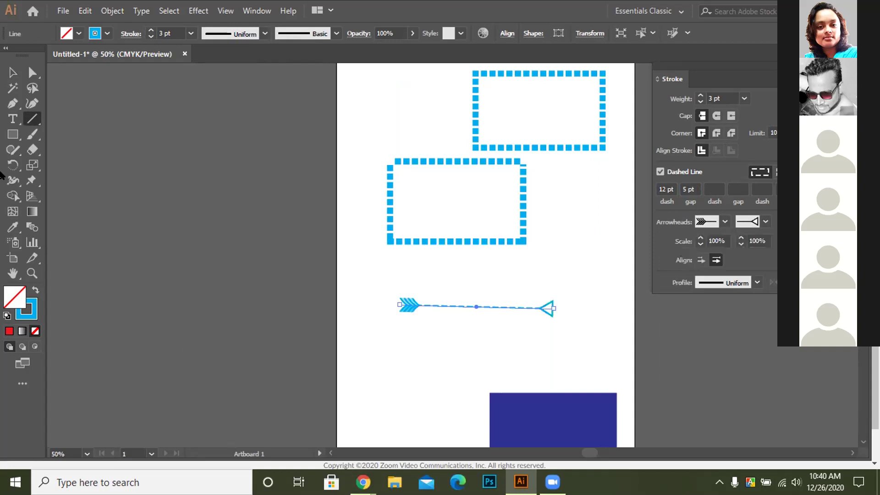
Draw an open Pen path below the arrow line, with one curved segment followed by a straight segment rising to the right.
{"action": "left_click", "coordinate": [12, 105]}
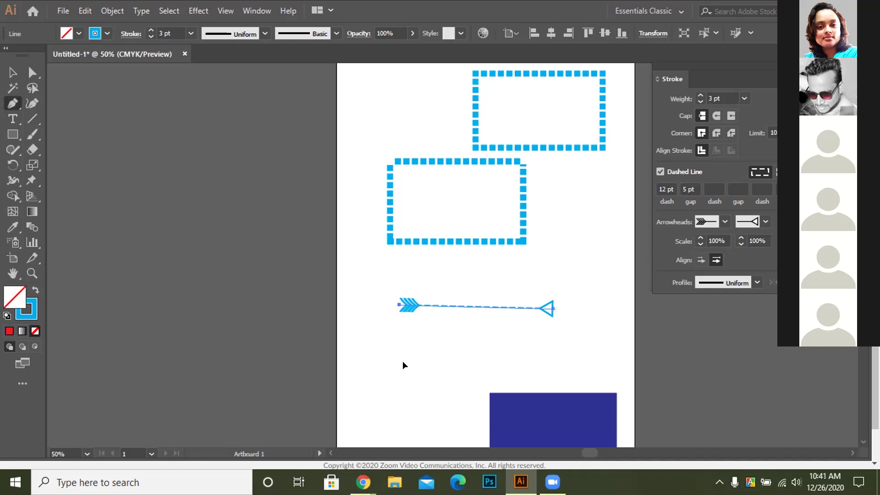
{"action": "left_click_drag", "start_coordinate": [388, 389], "coordinate": [404, 364]}
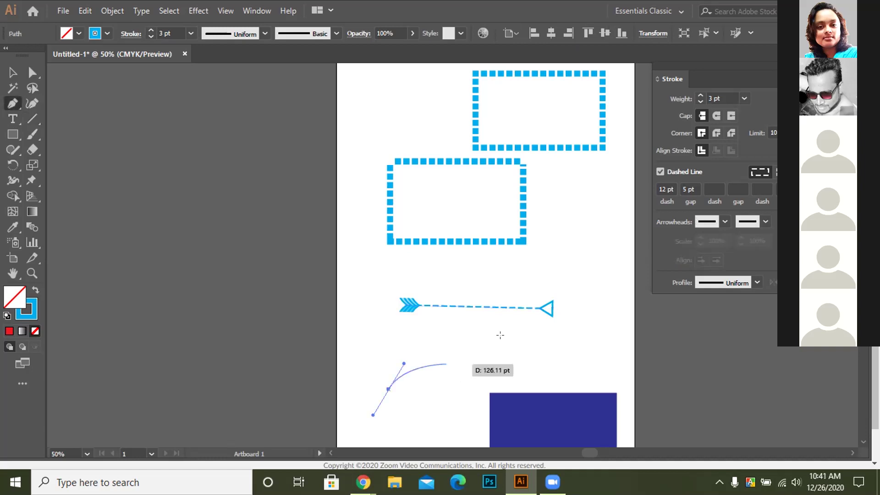
{"action": "left_click_drag", "start_coordinate": [463, 372], "coordinate": [503, 338]}
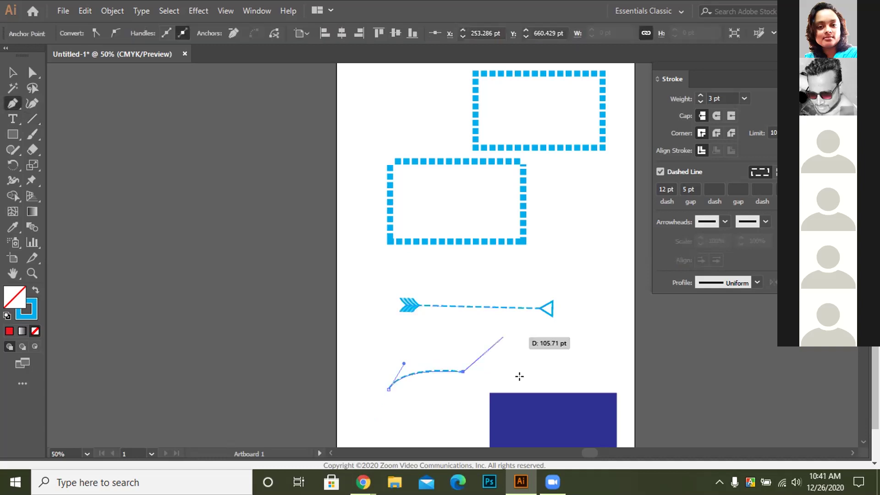
{"action": "left_click", "coordinate": [503, 338]}
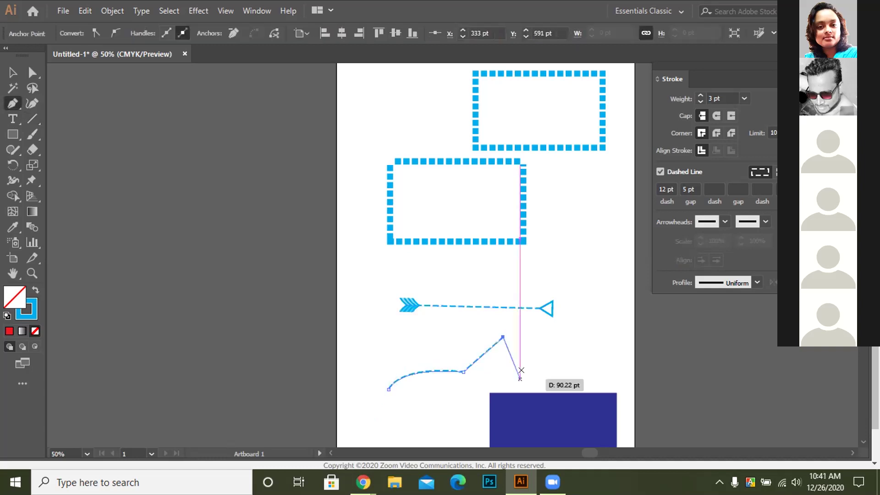
Put Arrow 1 at the pen path's start and Arrow 35 at its end, with the arrow tips extending beyond the path ends.
{"action": "left_click", "coordinate": [725, 222]}
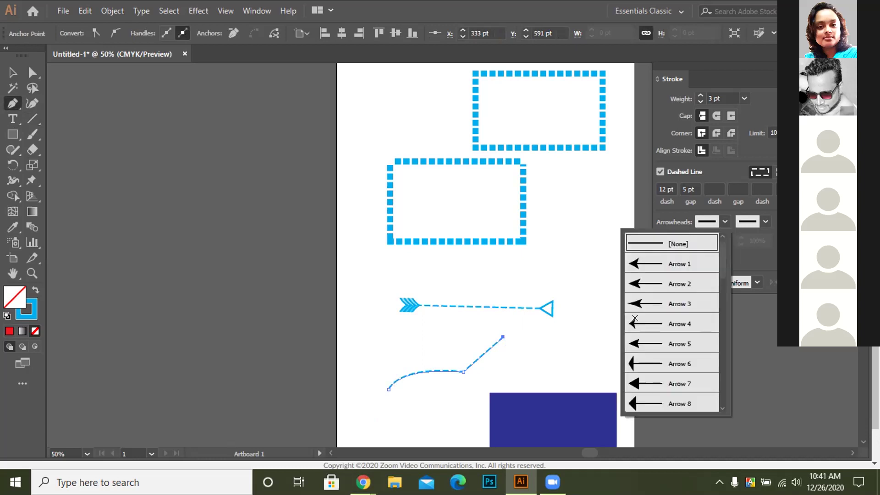
{"action": "left_click", "coordinate": [669, 261]}
{"action": "left_click", "coordinate": [765, 222]}
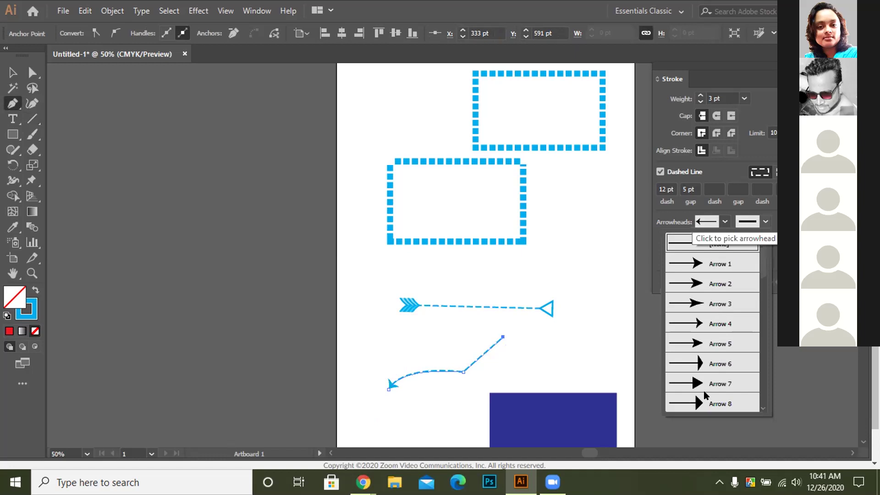
{"action": "scroll", "coordinate": [702, 399], "scroll_direction": "down", "scroll_amount": 9}
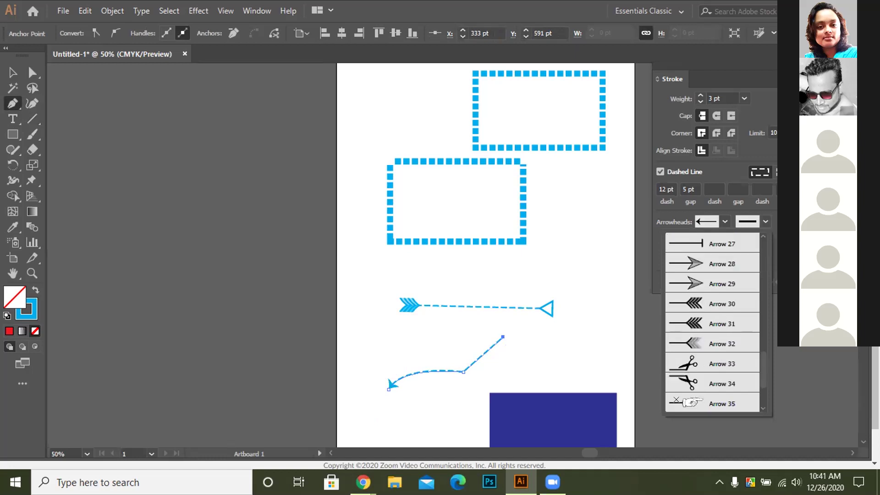
{"action": "left_click", "coordinate": [715, 403]}
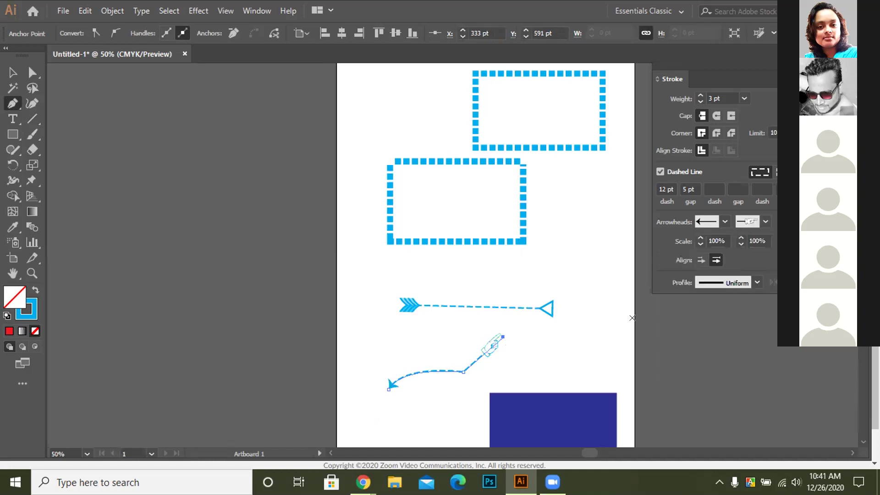
{"action": "left_click", "coordinate": [716, 259]}
{"action": "left_click", "coordinate": [702, 260]}
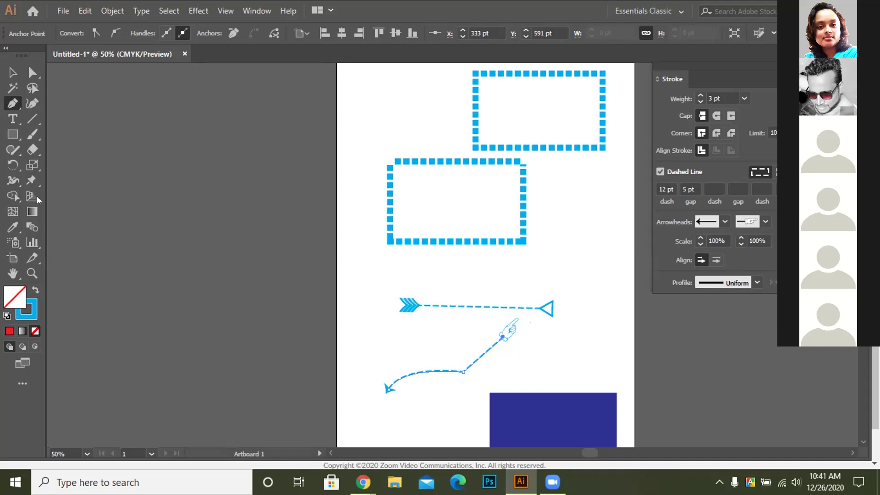
Draw a nearly horizontal line segment to the left of the upper rectangle and set its stroke weight to 4 pt.
{"action": "left_click_drag", "start_coordinate": [32, 119], "coordinate": [68, 118]}
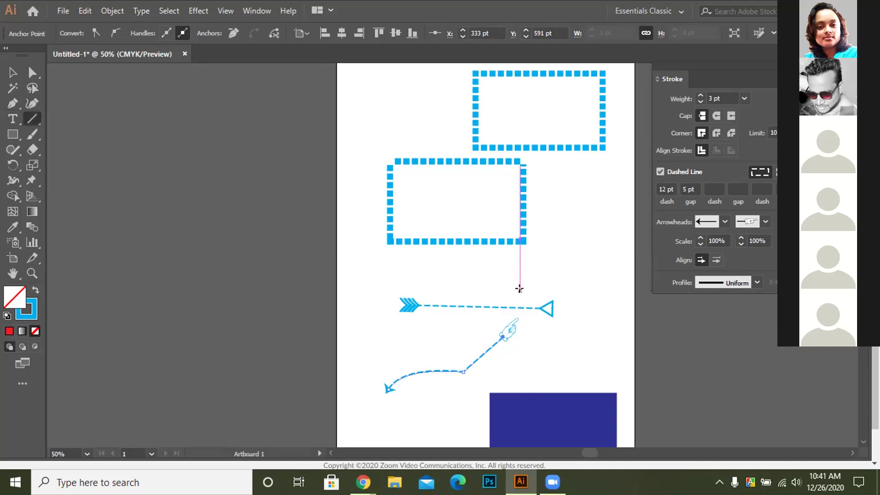
{"action": "scroll", "coordinate": [519, 289], "scroll_direction": "down", "scroll_amount": 2}
{"action": "scroll", "coordinate": [463, 285], "scroll_direction": "up", "scroll_amount": 3}
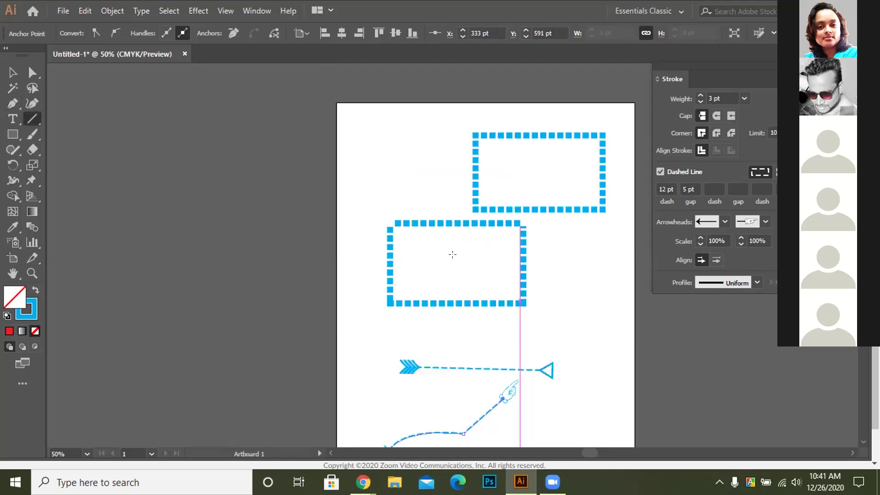
{"action": "scroll", "coordinate": [453, 254], "scroll_direction": "up", "scroll_amount": 1}
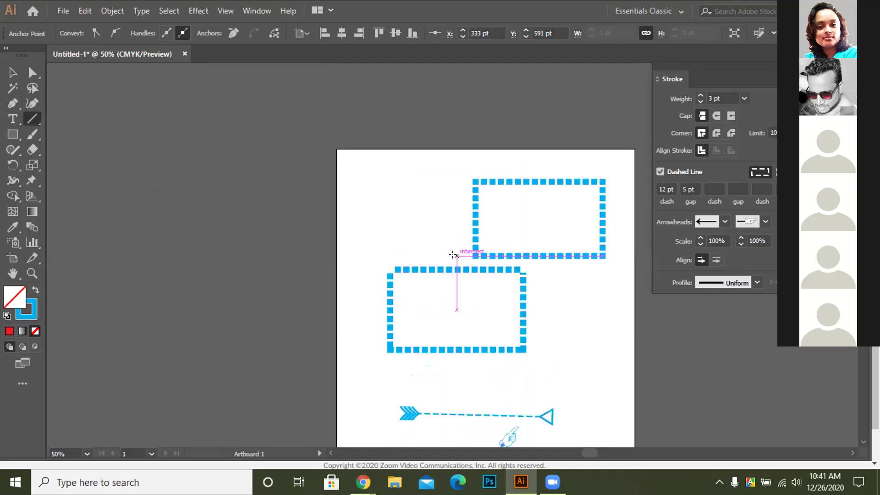
{"action": "left_click_drag", "start_coordinate": [356, 213], "coordinate": [455, 212]}
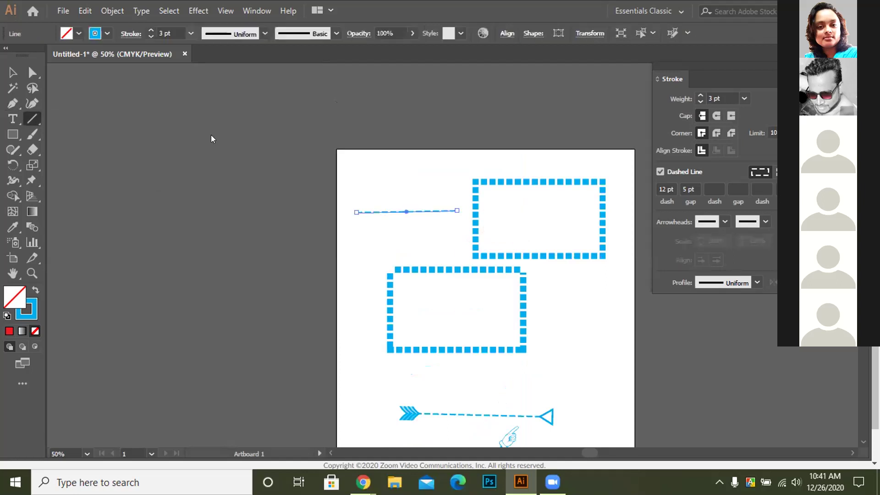
{"action": "key", "text": "Up"}
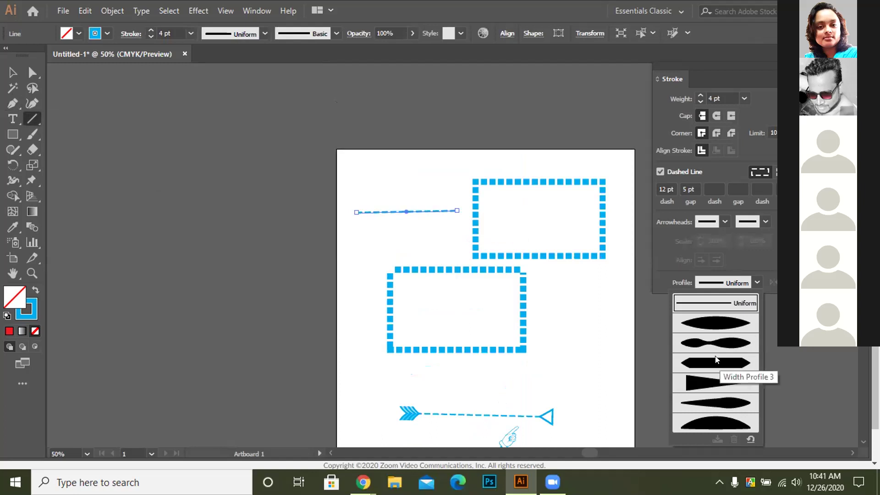
Apply Width Profile 3 to the short line, turn off its dashes and set its stroke weight to 10 pt.
{"action": "left_click", "coordinate": [717, 362]}
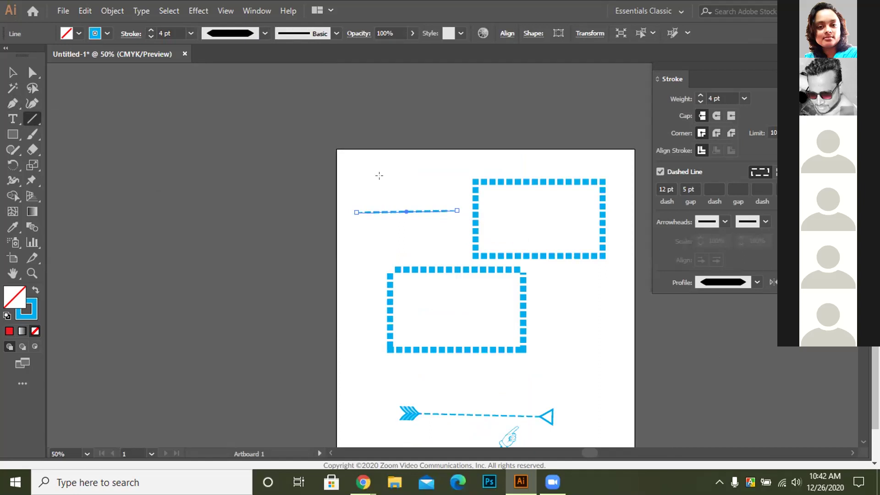
{"action": "key", "text": "ctrl+z"}
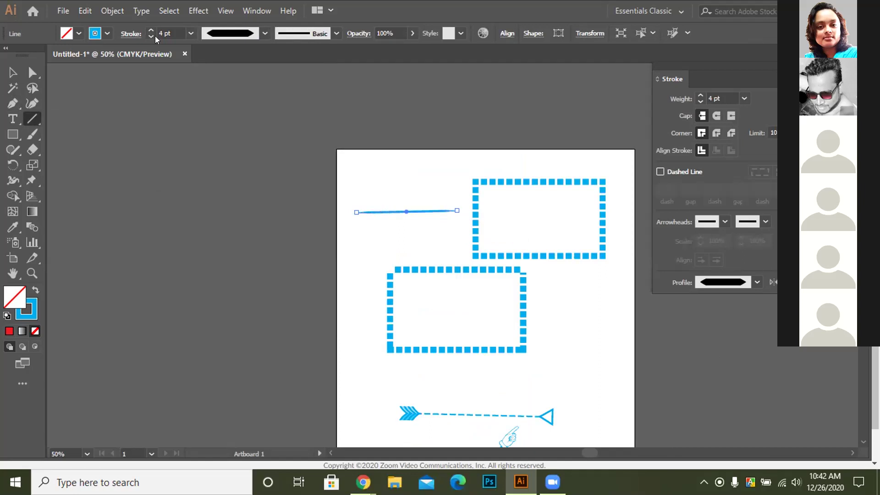
{"action": "left_click", "coordinate": [191, 33]}
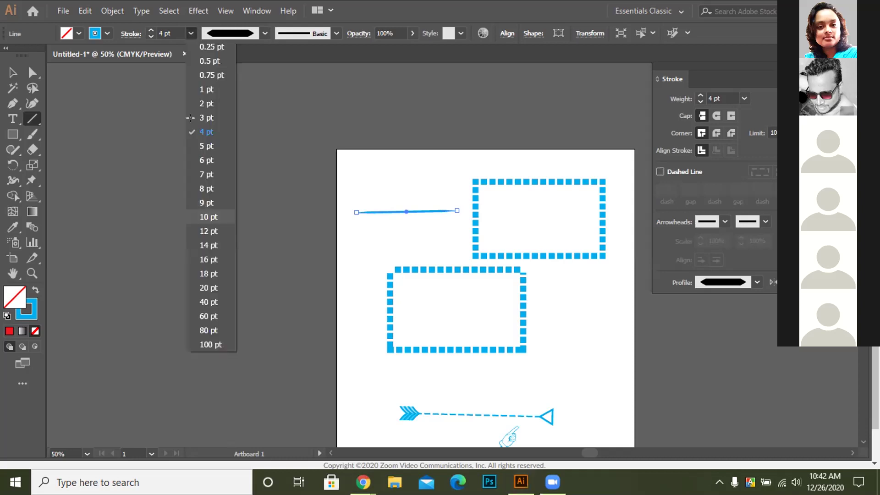
{"action": "left_click", "coordinate": [208, 217]}
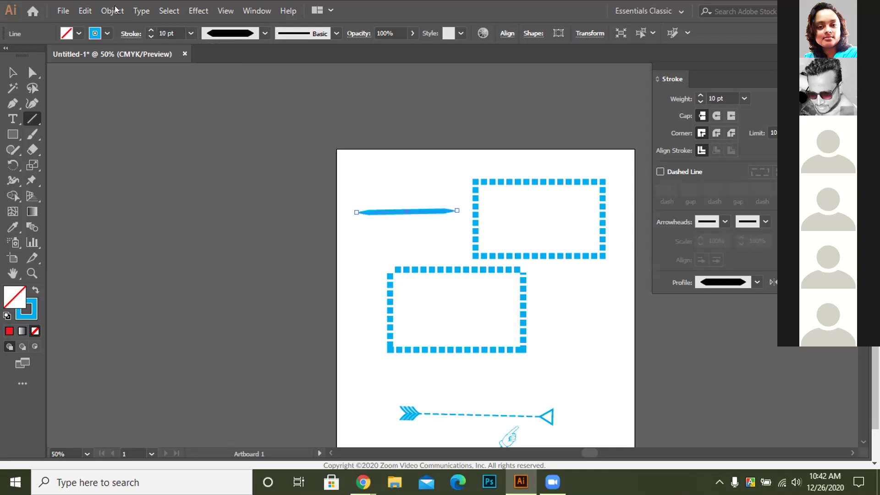
Expand the tapered line's appearance into a filled shape and draw a vertical line segment across its middle.
{"action": "key", "text": "alt+o"}
{"action": "left_click", "coordinate": [186, 155]}
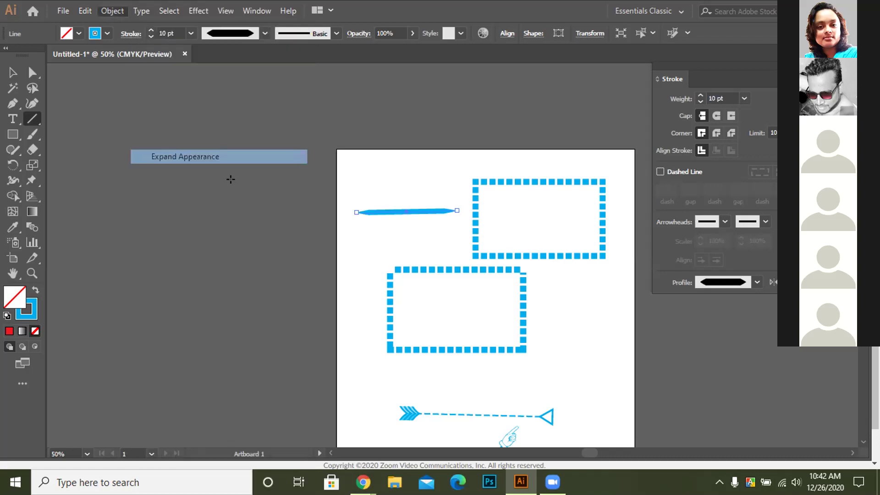
{"action": "left_click", "coordinate": [35, 120]}
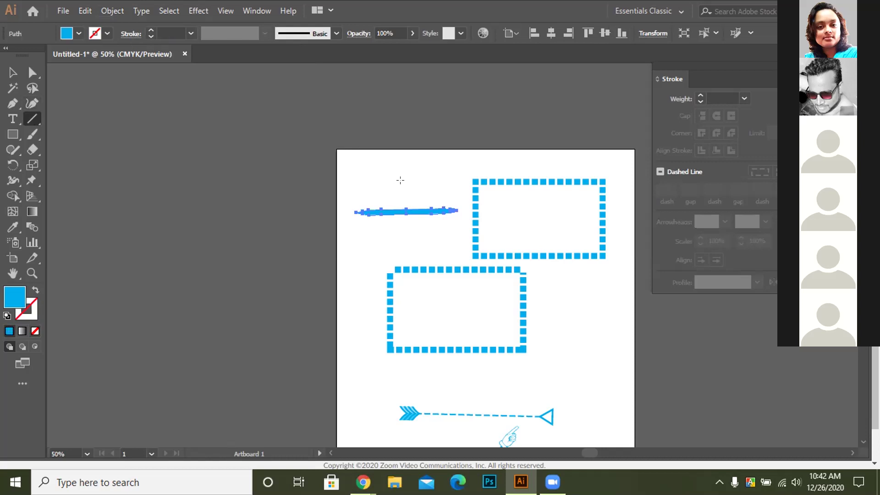
{"action": "key", "text": "ctrl+z"}
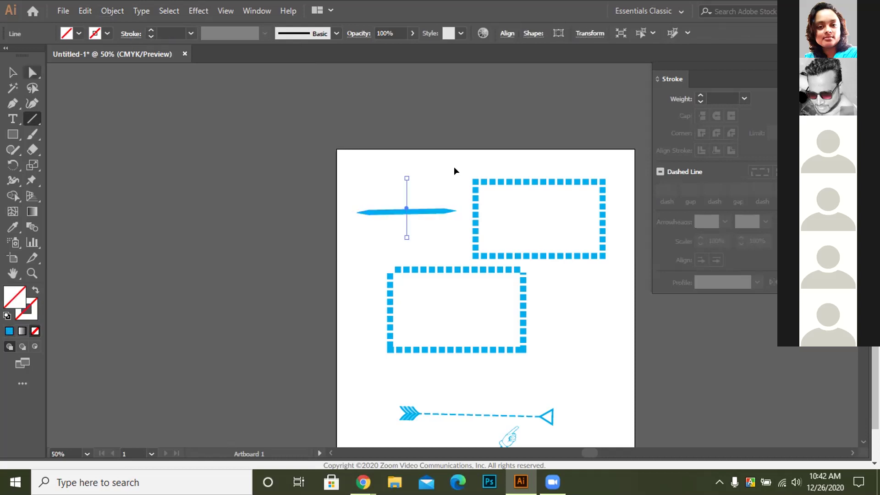
Divide the tapered shape along the vertical line with Pathfinder Divide and ungroup the resulting pieces.
{"action": "key", "text": "v"}
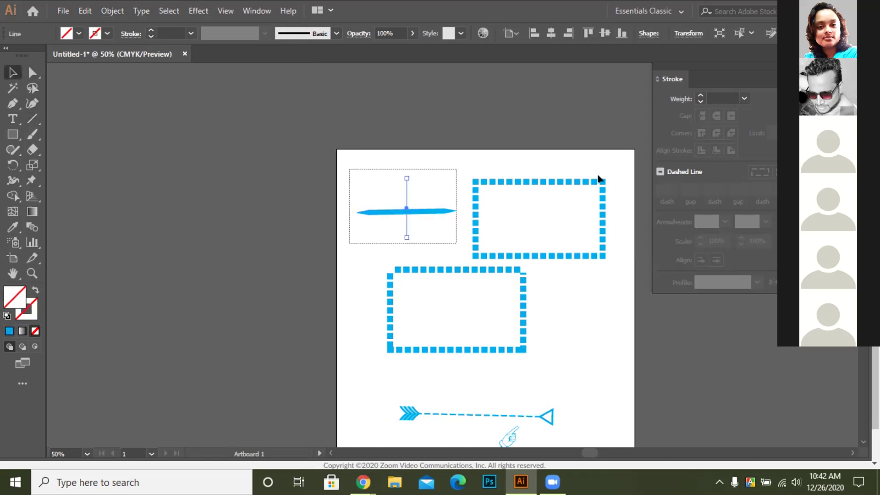
{"action": "key", "text": "ctrl+z"}
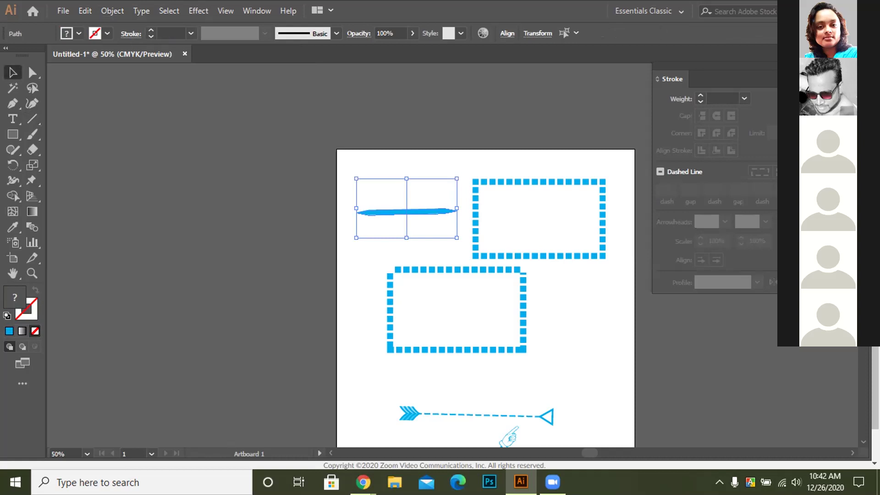
{"action": "key", "text": "ctrl+shift+F9"}
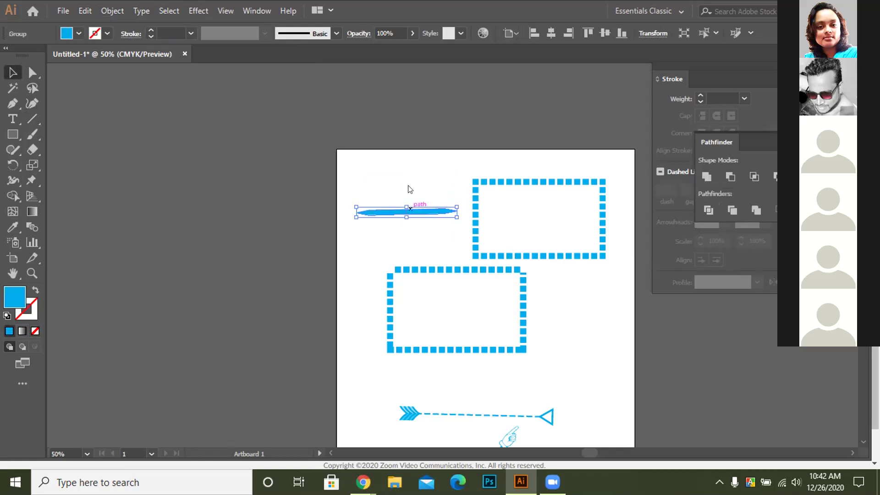
{"action": "right_click", "coordinate": [438, 295]}
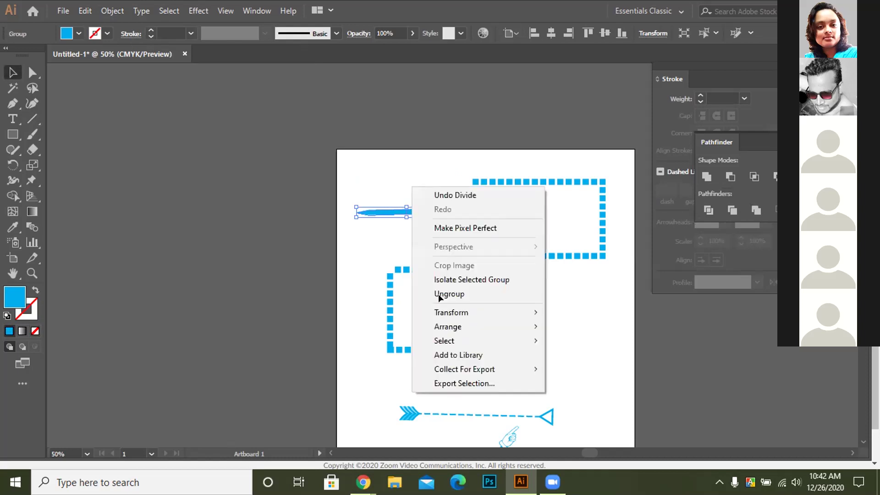
{"action": "left_click", "coordinate": [438, 295]}
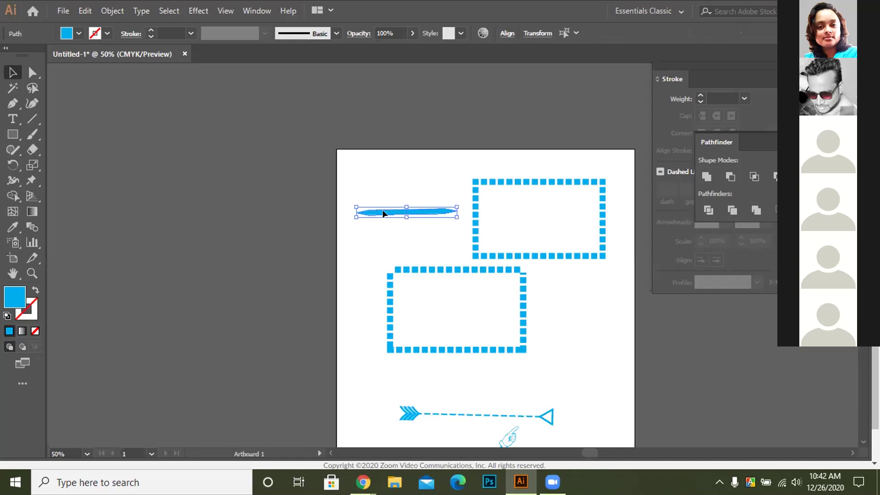
Move the left half of the divided tapered shape upward, apart from the right half.
{"action": "key", "text": "ctrl+shift+a"}
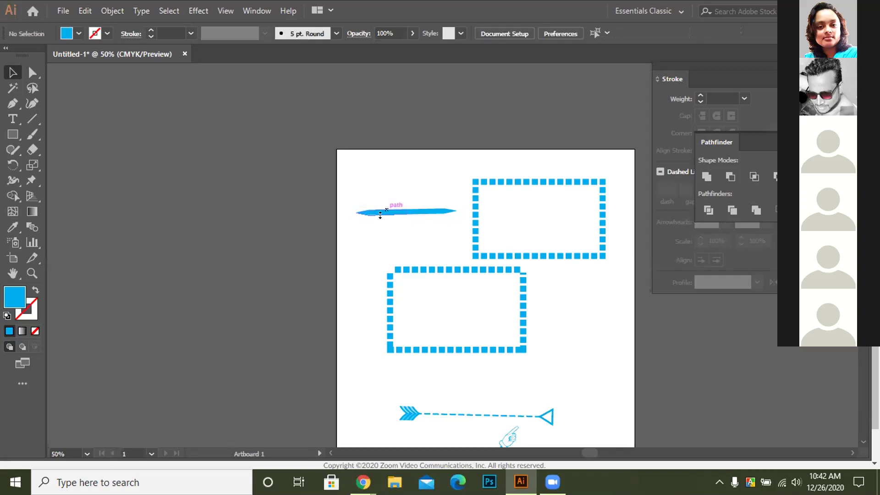
{"action": "left_click", "coordinate": [380, 213]}
{"action": "left_click_drag", "start_coordinate": [380, 214], "coordinate": [386, 176]}
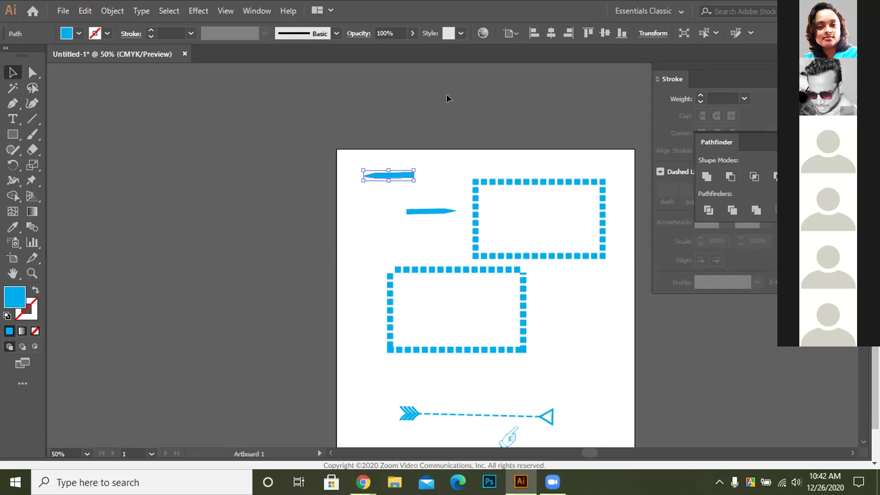
Sketch a triangle beside the lower dashed rectangle and an ellipse near the artboard's left edge with the Shaper Tool.
{"action": "left_click", "coordinate": [7, 138]}
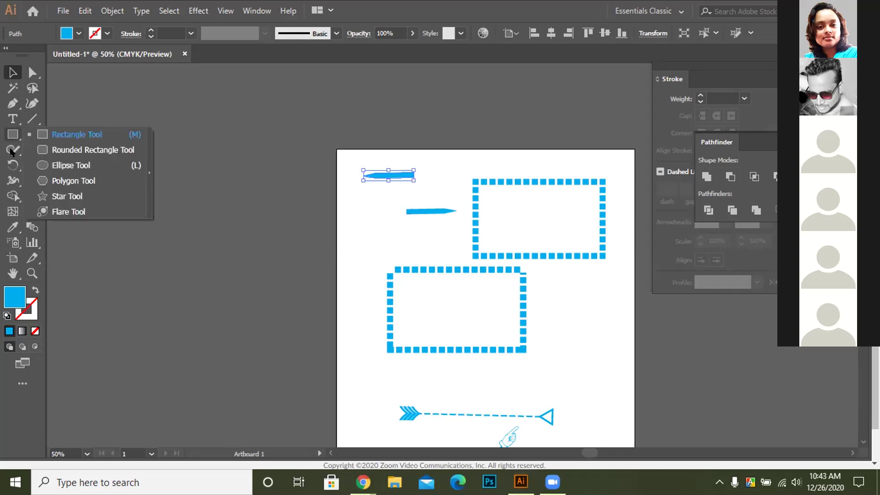
{"action": "left_click", "coordinate": [11, 151]}
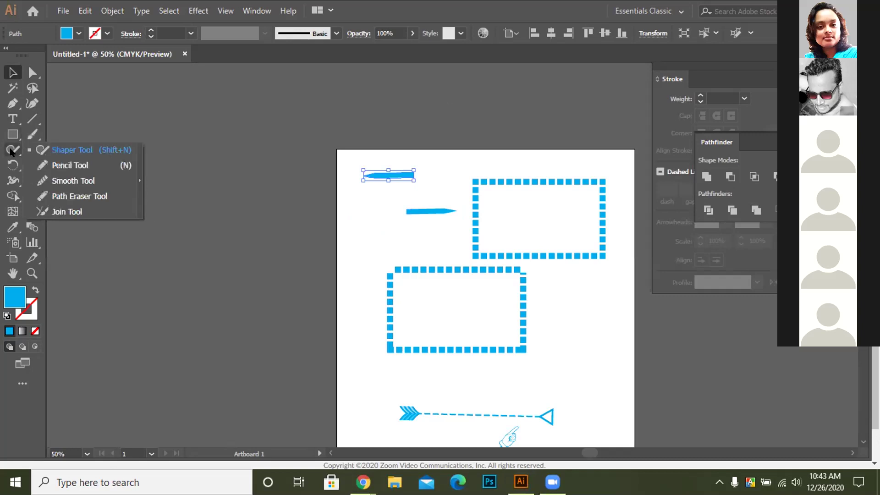
{"action": "left_click", "coordinate": [70, 149]}
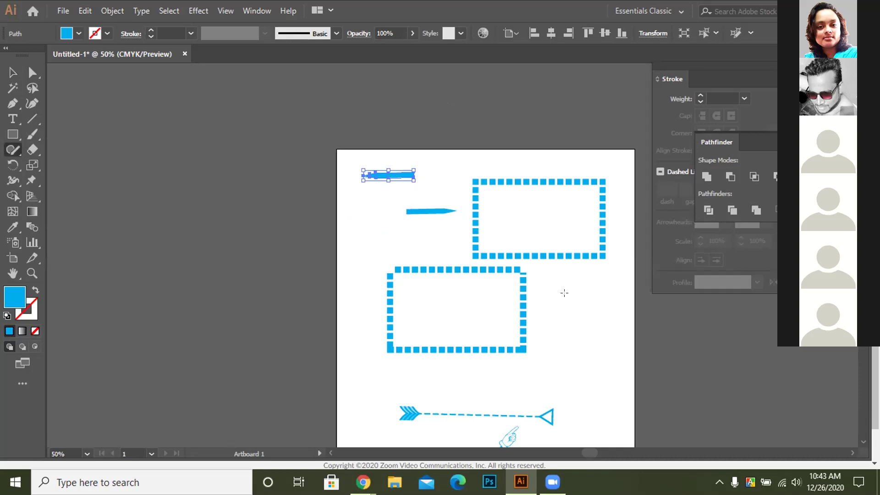
{"action": "left_click_drag", "start_coordinate": [563, 286], "coordinate": [606, 326]}
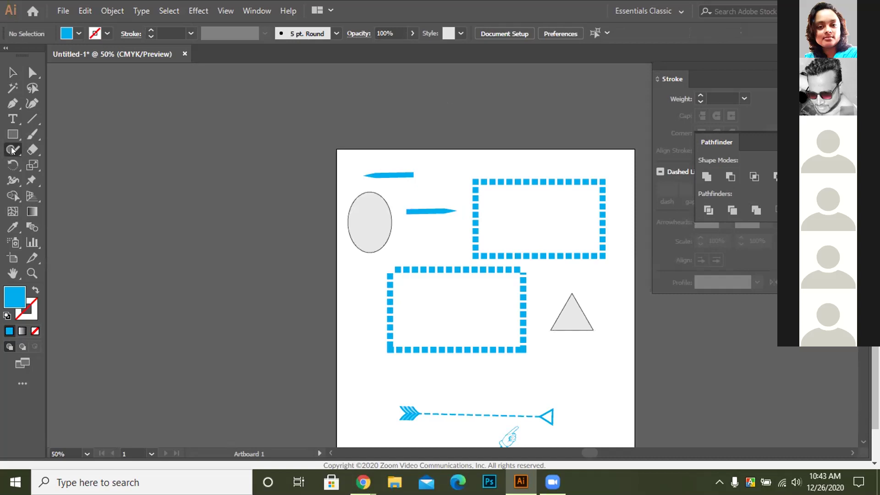
{"action": "left_click_drag", "start_coordinate": [14, 151], "coordinate": [55, 165]}
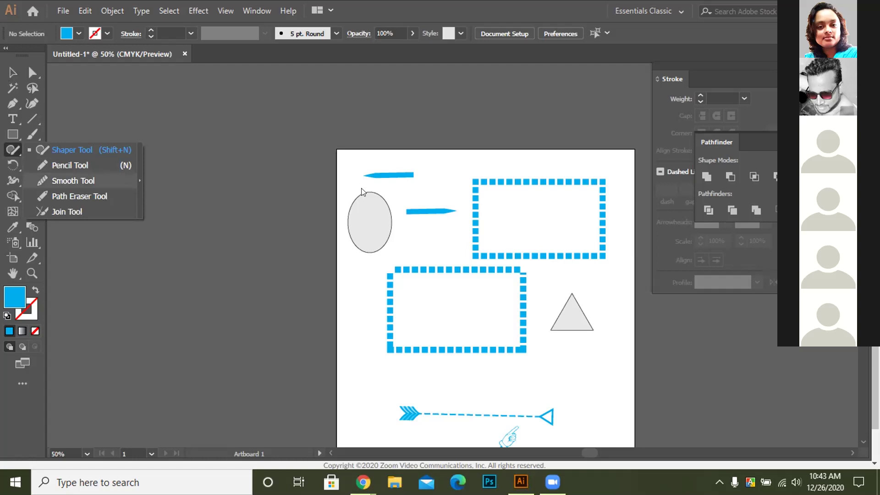
Select all the artwork on the artboard and delete it.
{"action": "scroll", "coordinate": [363, 191], "scroll_direction": "down", "scroll_amount": 1}
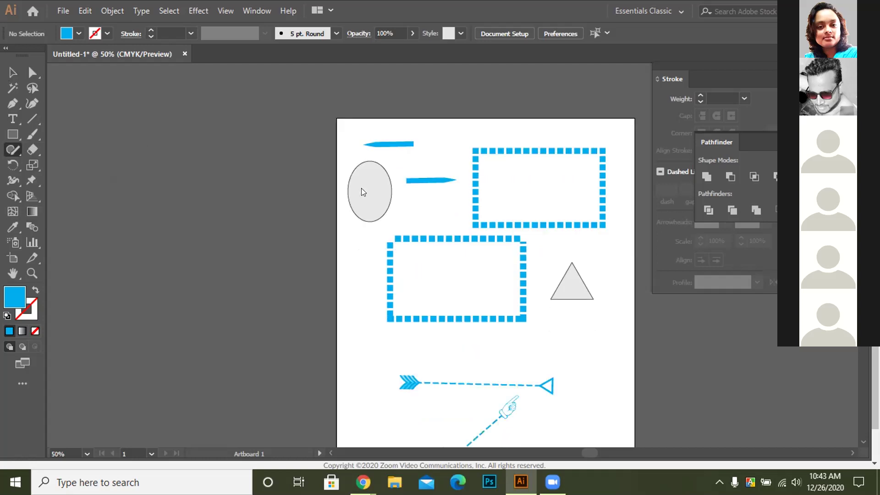
{"action": "key", "text": "v"}
{"action": "left_click_drag", "start_coordinate": [620, 434], "coordinate": [624, 433]}
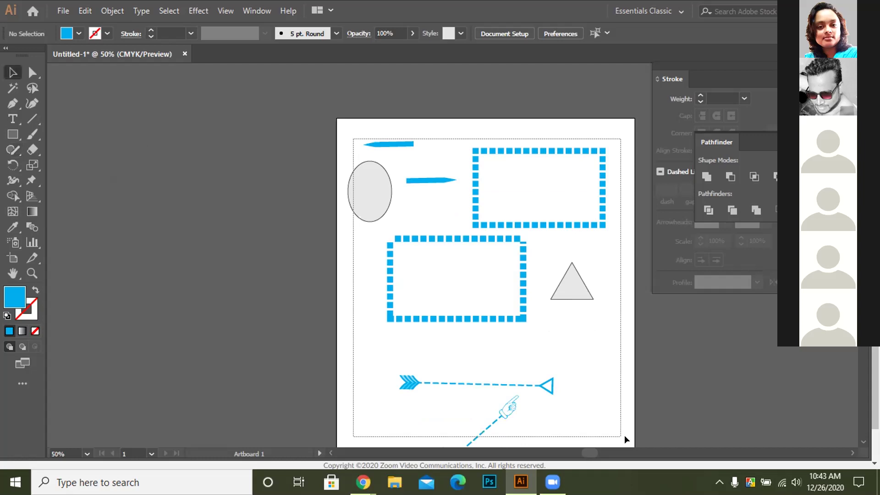
{"action": "left_click_drag", "start_coordinate": [624, 436], "coordinate": [624, 436]}
{"action": "key", "text": "Delete"}
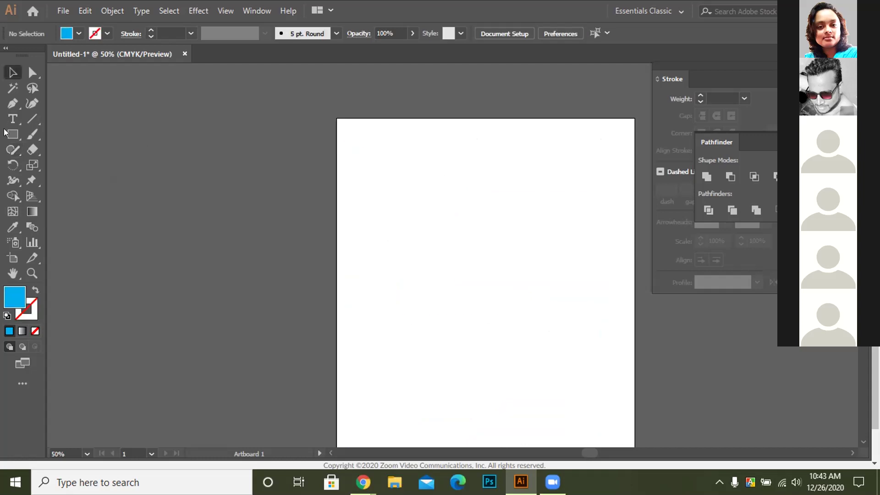
Draw a rectangle in the upper part of the empty artboard and set its fill to None.
{"action": "left_click", "coordinate": [6, 133]}
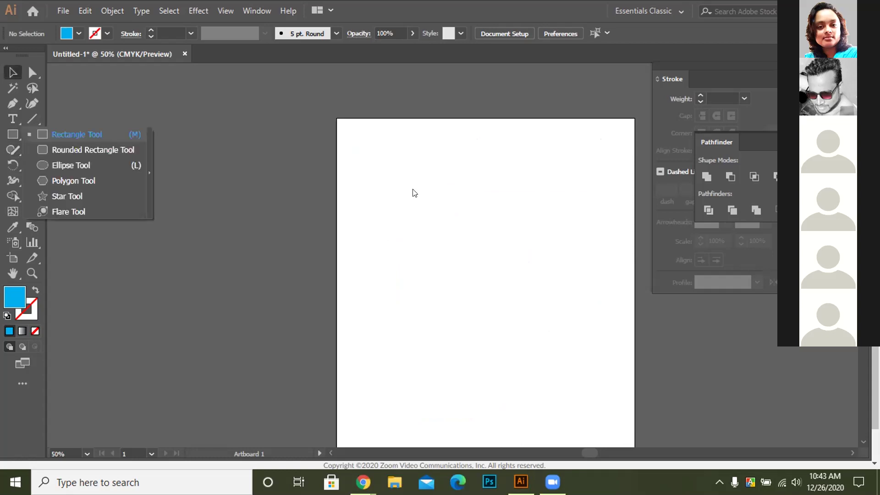
{"action": "left_click", "coordinate": [420, 263]}
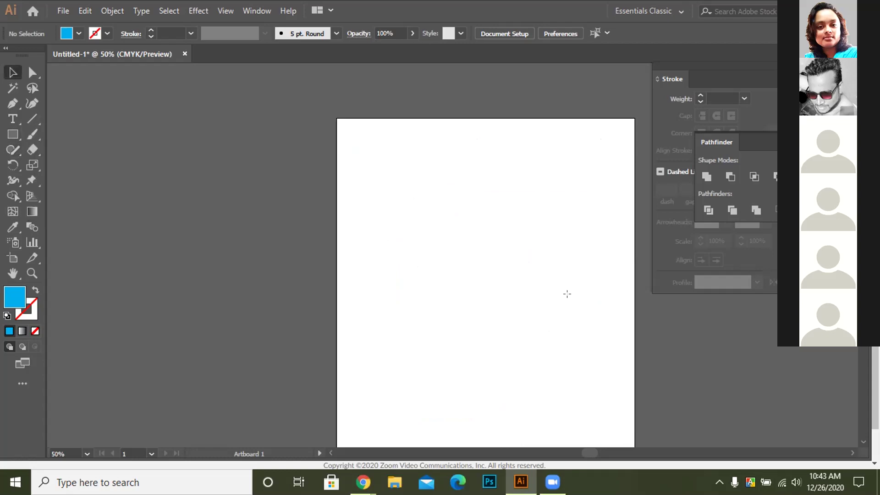
{"action": "left_click_drag", "start_coordinate": [415, 191], "coordinate": [572, 296]}
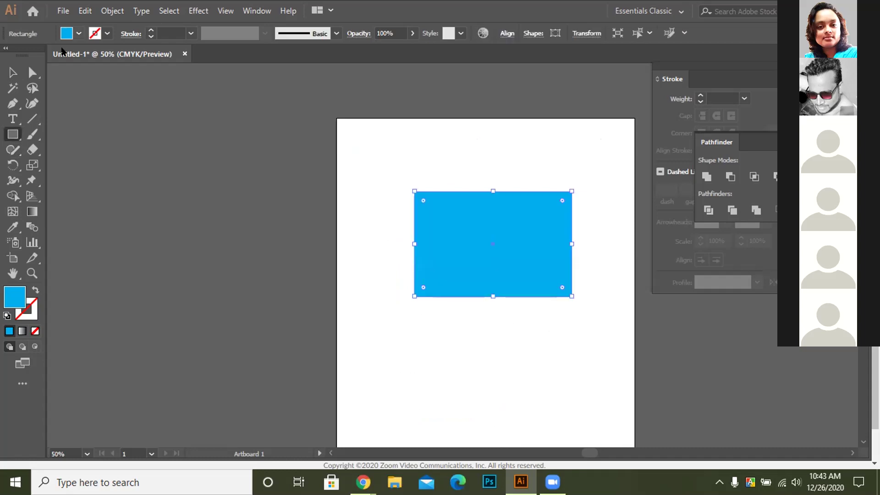
{"action": "left_click", "coordinate": [79, 34]}
{"action": "left_click", "coordinate": [5, 55]}
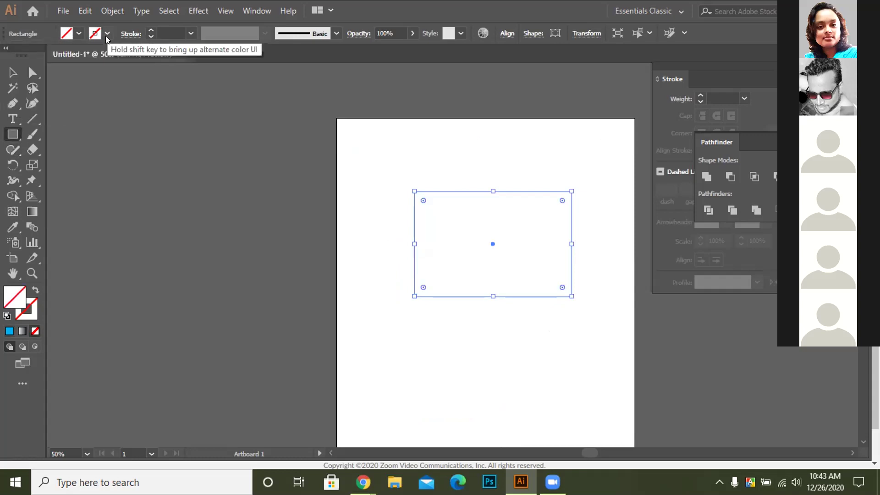
Give the rectangle a blue stroke with a weight of 16 pt.
{"action": "left_click", "coordinate": [106, 33]}
{"action": "left_click", "coordinate": [98, 65]}
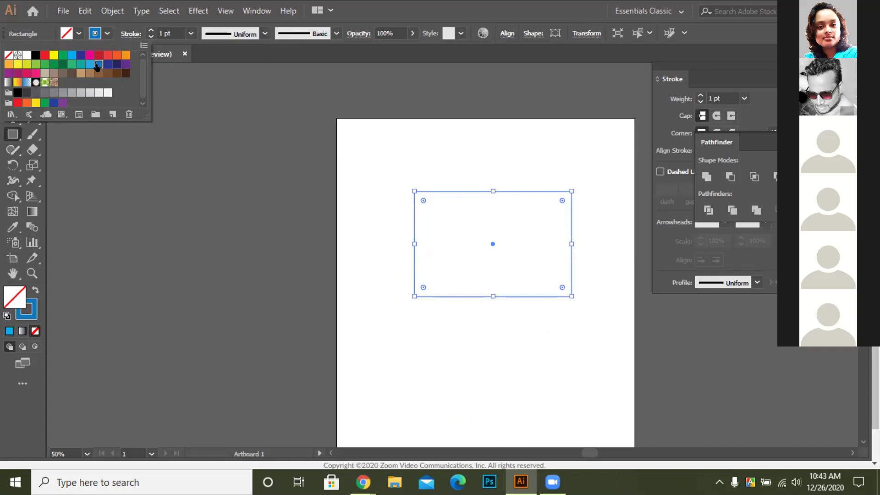
{"action": "left_click", "coordinate": [191, 36]}
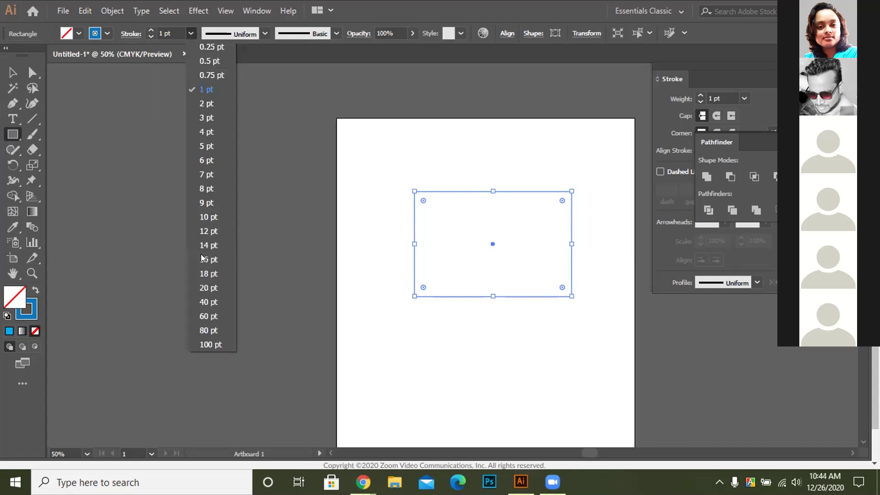
{"action": "left_click", "coordinate": [208, 259]}
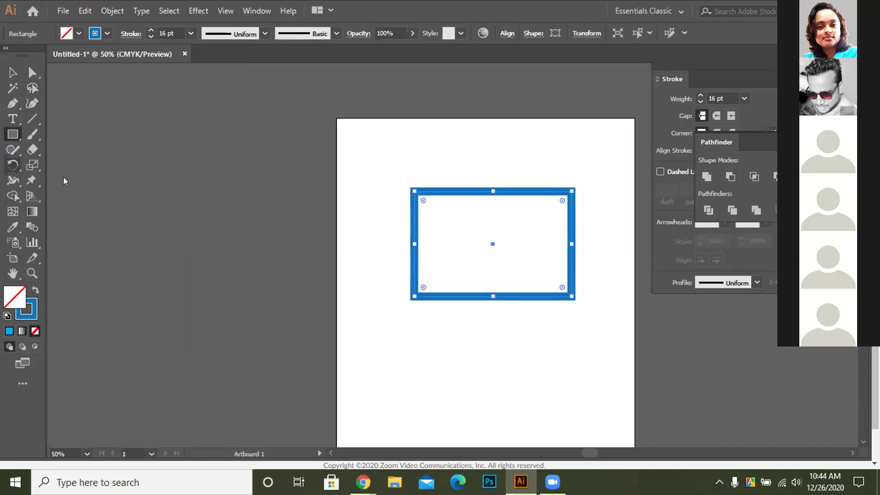
Smooth the rectangle's top-left corner into a rounded curve.
{"action": "right_click", "coordinate": [13, 149]}
{"action": "key", "text": "n"}
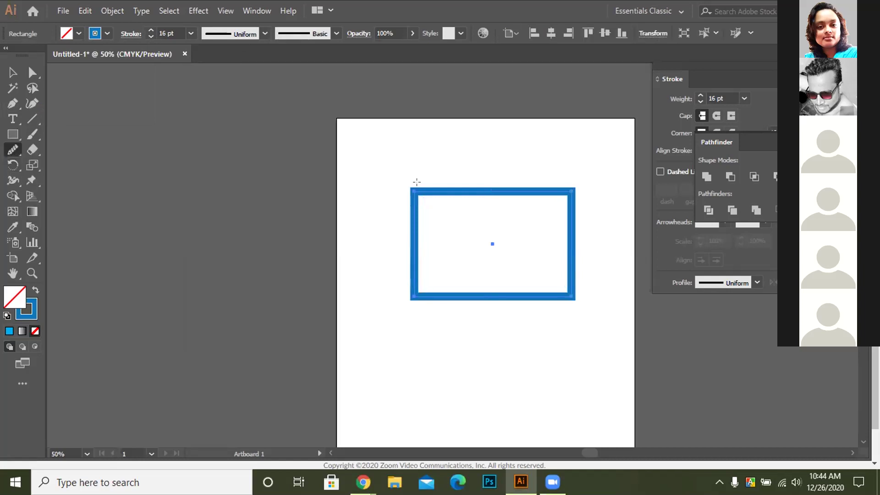
{"action": "left_click_drag", "start_coordinate": [427, 188], "coordinate": [414, 215]}
{"action": "left_click_drag", "start_coordinate": [575, 202], "coordinate": [573, 188]}
{"action": "key", "text": "ctrl+z"}
{"action": "key", "text": "z"}
Erase a section of the rectangle's path on its right, bottom and left sides, leaving three separate pieces.
{"action": "left_click", "coordinate": [12, 152]}
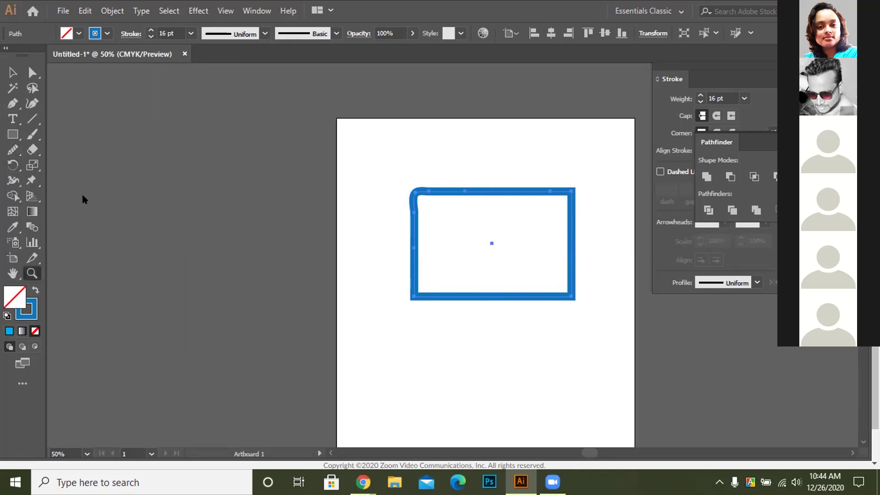
{"action": "key", "text": "n"}
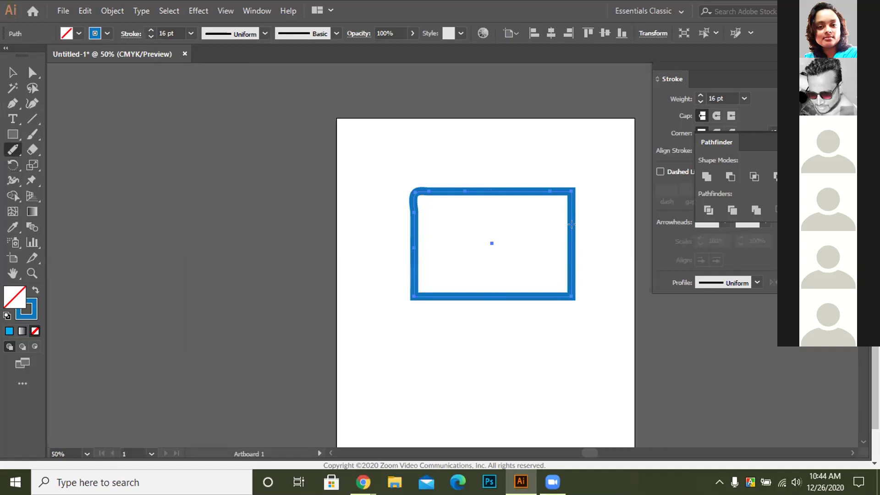
{"action": "left_click_drag", "start_coordinate": [571, 207], "coordinate": [572, 234]}
{"action": "left_click_drag", "start_coordinate": [499, 297], "coordinate": [464, 296]}
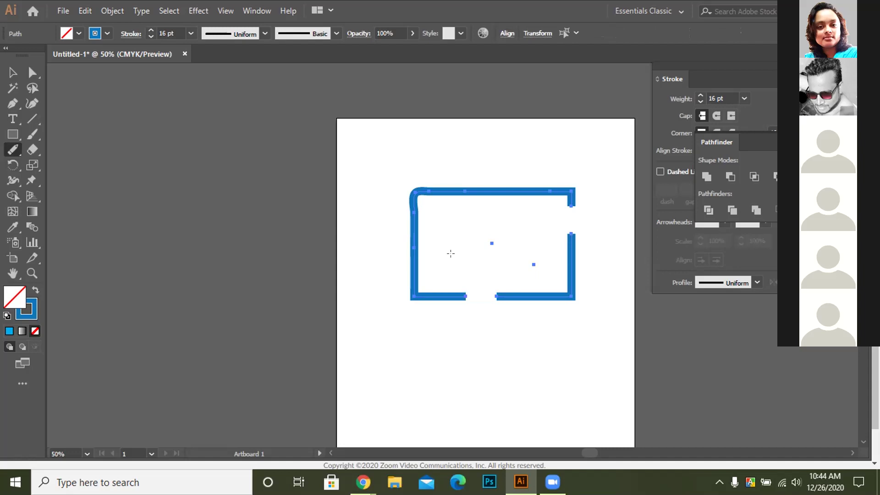
{"action": "left_click_drag", "start_coordinate": [414, 231], "coordinate": [414, 258]}
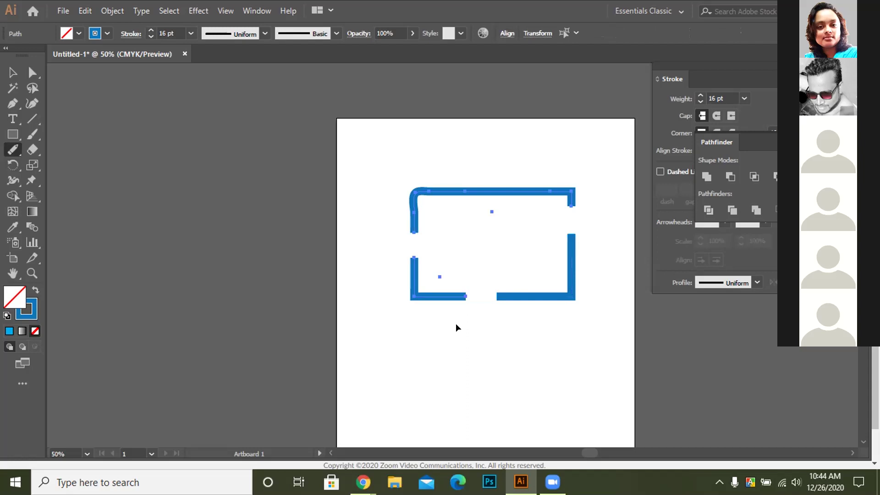
Move the bottom-left corner piece of the cut rectangle down and slightly left, away from the other pieces.
{"action": "key", "text": "v"}
{"action": "left_click_drag", "start_coordinate": [412, 296], "coordinate": [397, 325]}
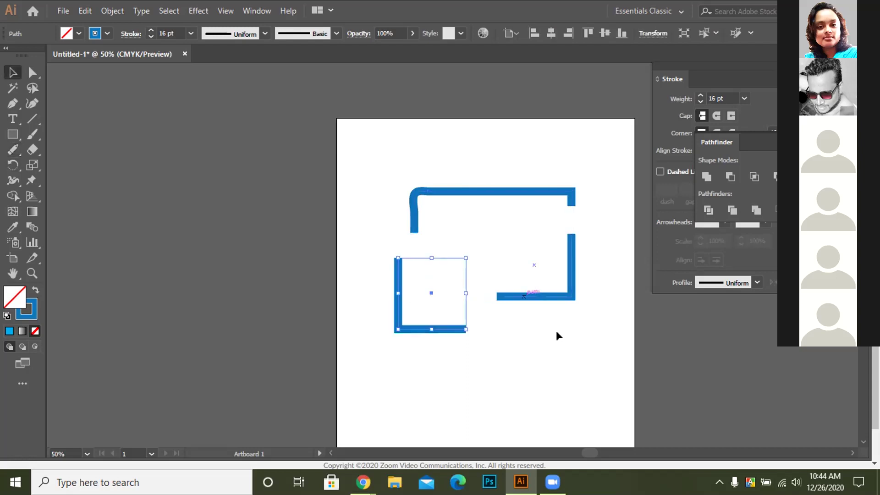
Move the cut rectangle's top piece up and its bottom-right corner piece down and right, and activate the Join tool.
{"action": "left_click_drag", "start_coordinate": [489, 192], "coordinate": [488, 175]}
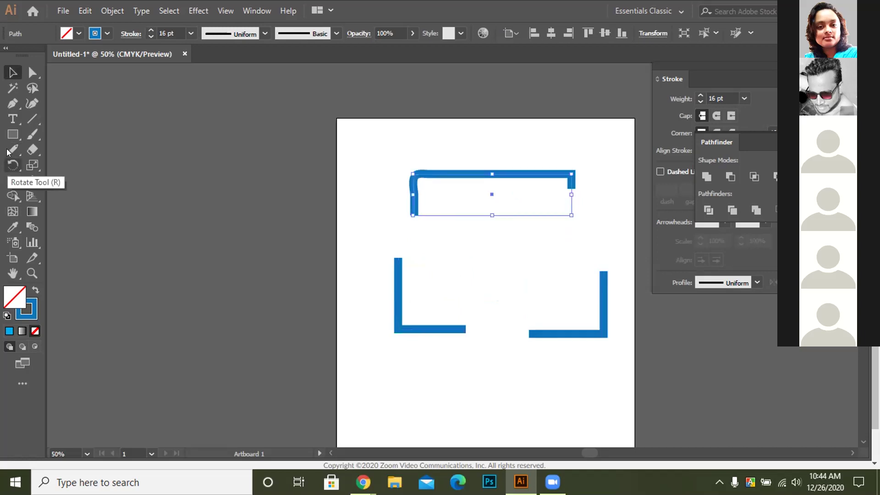
{"action": "left_click", "coordinate": [13, 150]}
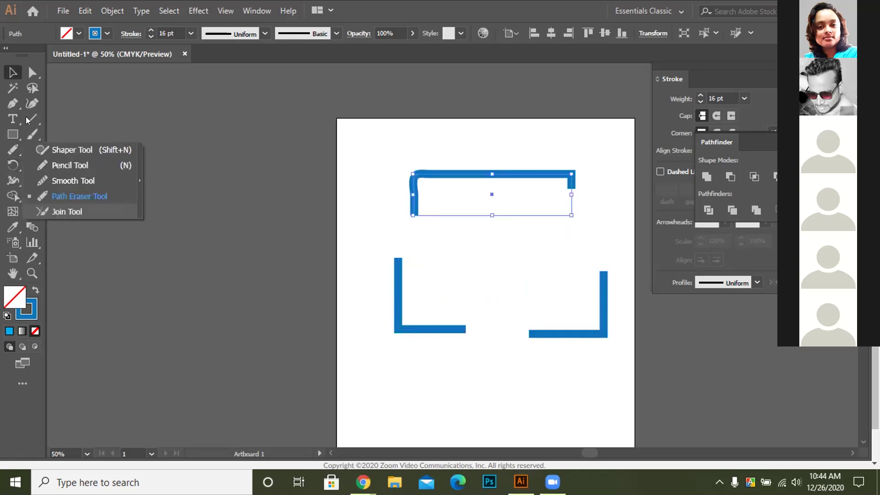
{"action": "left_click", "coordinate": [67, 211]}
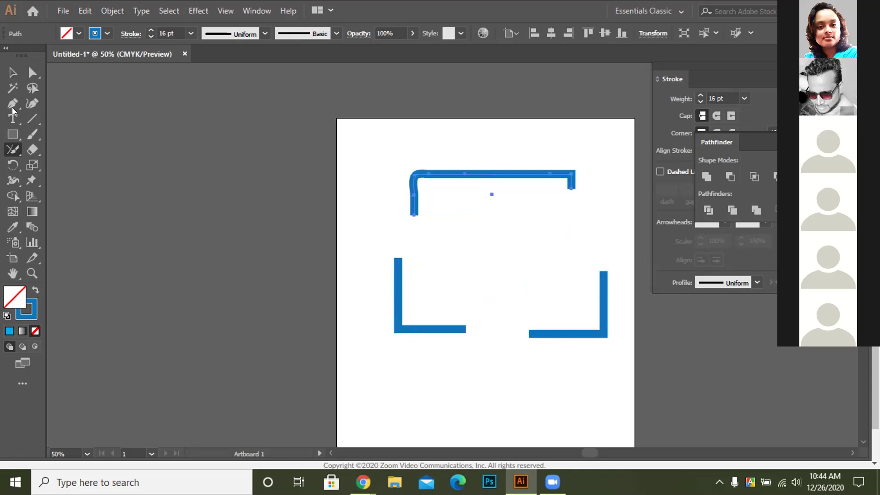
Draw three crossing Pencil strokes beneath the corner pieces: two diagonals forming an X and a nearly horizontal line across their lower ends.
{"action": "left_click", "coordinate": [5, 145]}
{"action": "left_click", "coordinate": [79, 168]}
{"action": "scroll", "coordinate": [354, 368], "scroll_direction": "down", "scroll_amount": 3}
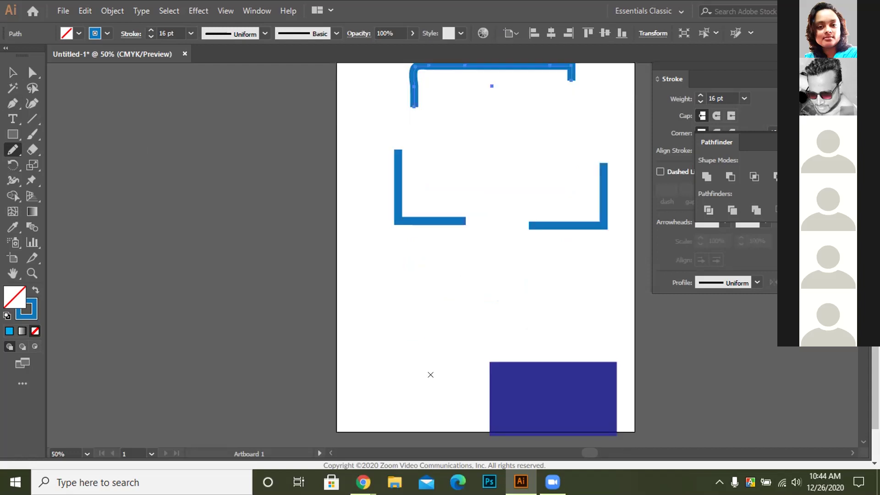
{"action": "left_click_drag", "start_coordinate": [354, 377], "coordinate": [413, 265]}
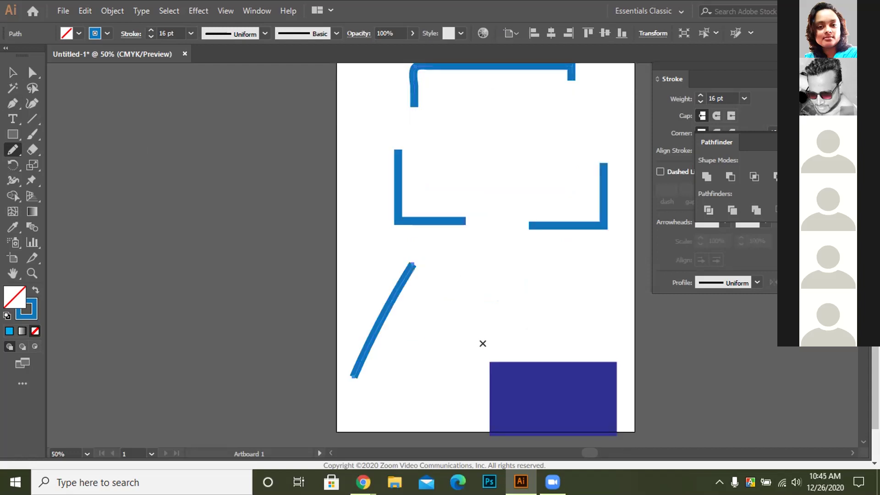
{"action": "left_click_drag", "start_coordinate": [481, 344], "coordinate": [338, 362]}
{"action": "left_click_drag", "start_coordinate": [362, 265], "coordinate": [435, 377]}
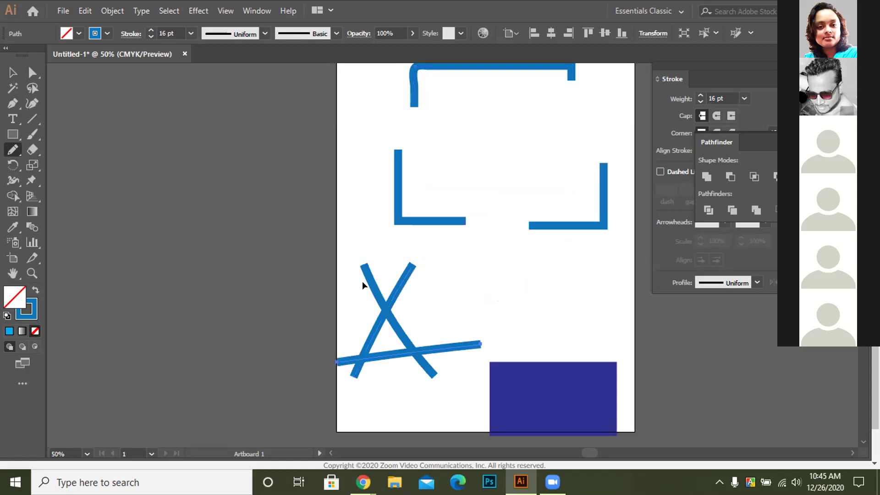
Join the crossing strokes at the two lower intersections with the Join tool, trimming the overhanging ends to leave a closed triangle.
{"action": "key", "text": "v"}
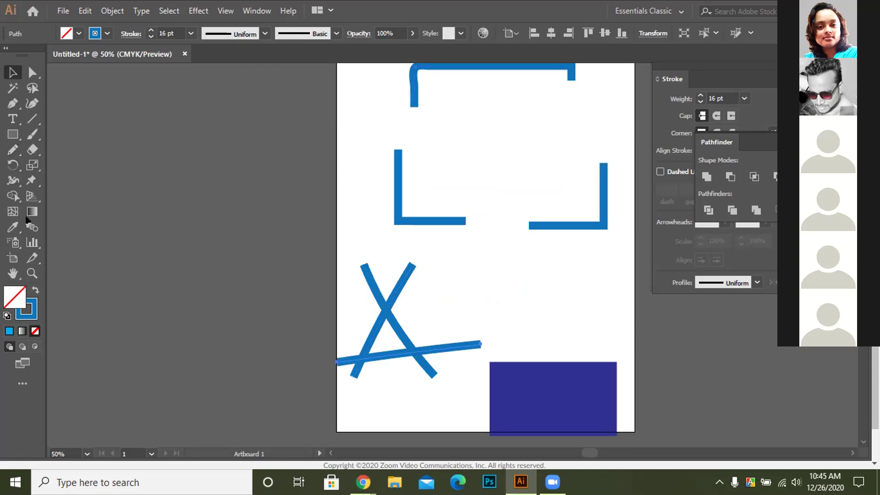
{"action": "left_click", "coordinate": [12, 150]}
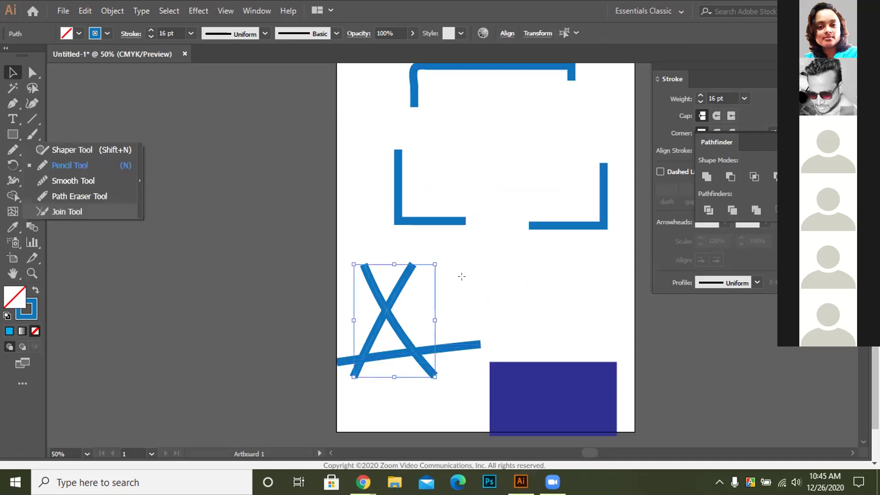
{"action": "left_click", "coordinate": [66, 211]}
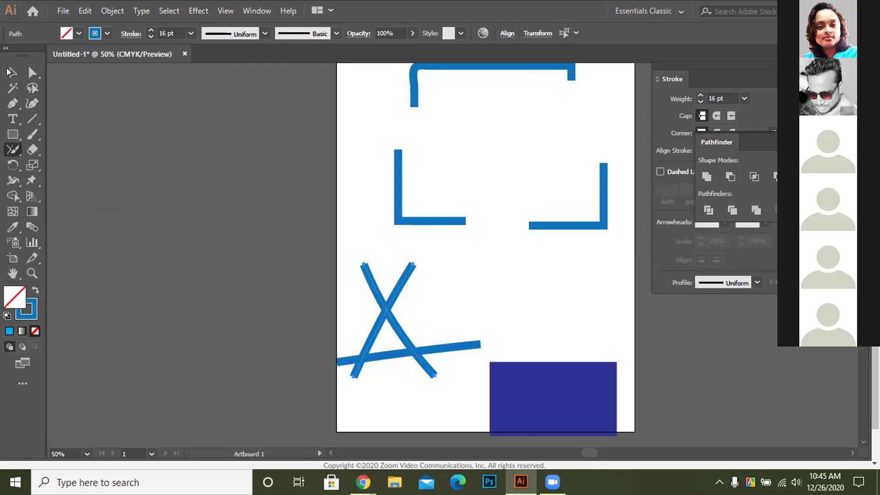
{"action": "left_click", "coordinate": [9, 71]}
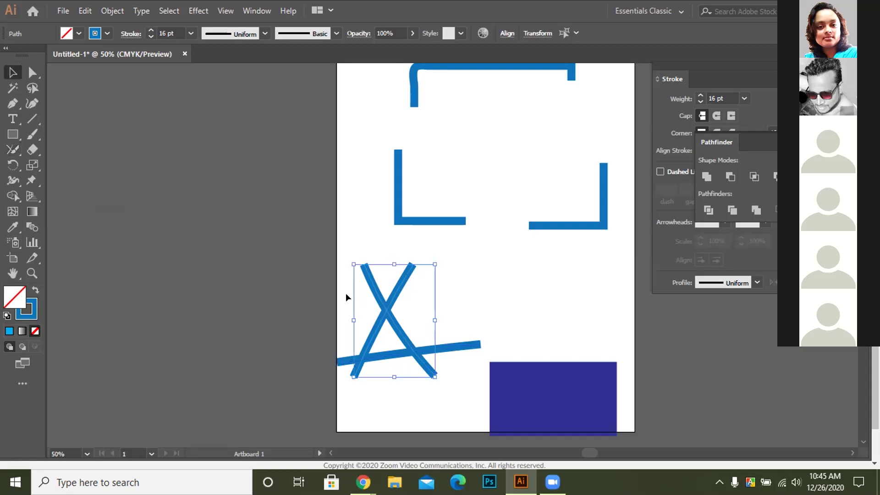
{"action": "left_click", "coordinate": [6, 152]}
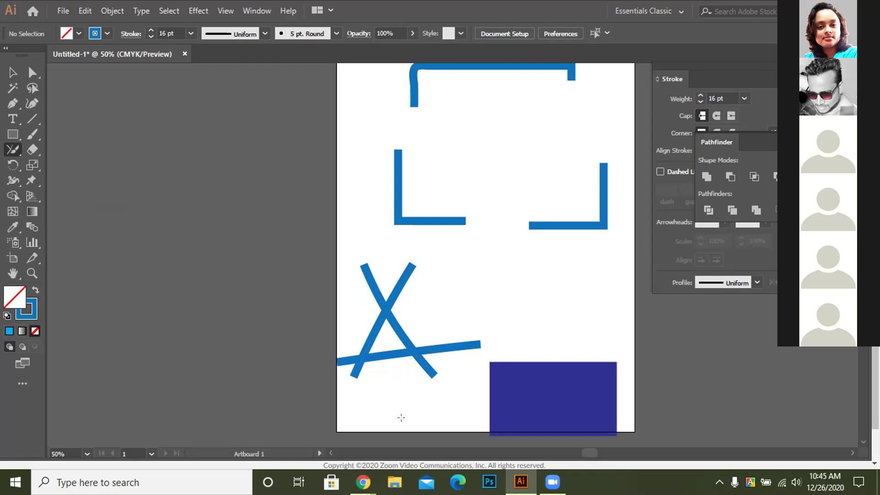
{"action": "left_click_drag", "start_coordinate": [336, 344], "coordinate": [387, 399]}
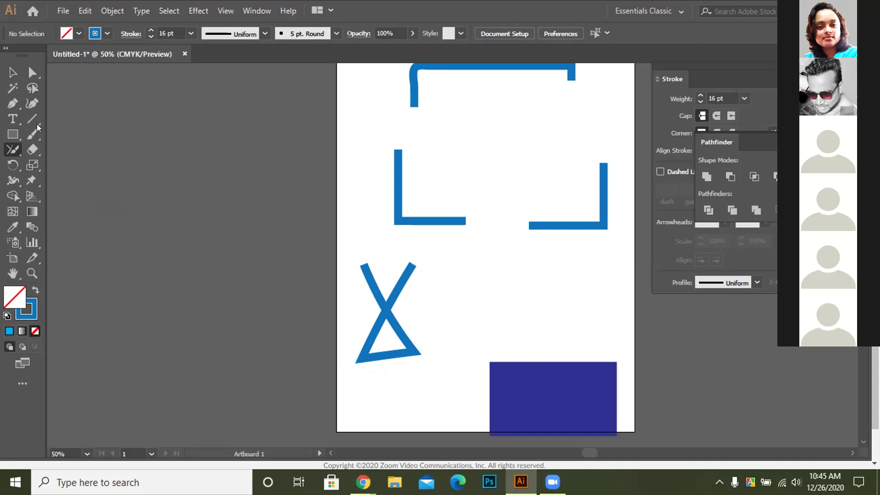
Paint a wavy line beside the joined strokes with the Paintbrush tool and change its stroke to a darker blue.
{"action": "left_click_drag", "start_coordinate": [36, 130], "coordinate": [73, 134]}
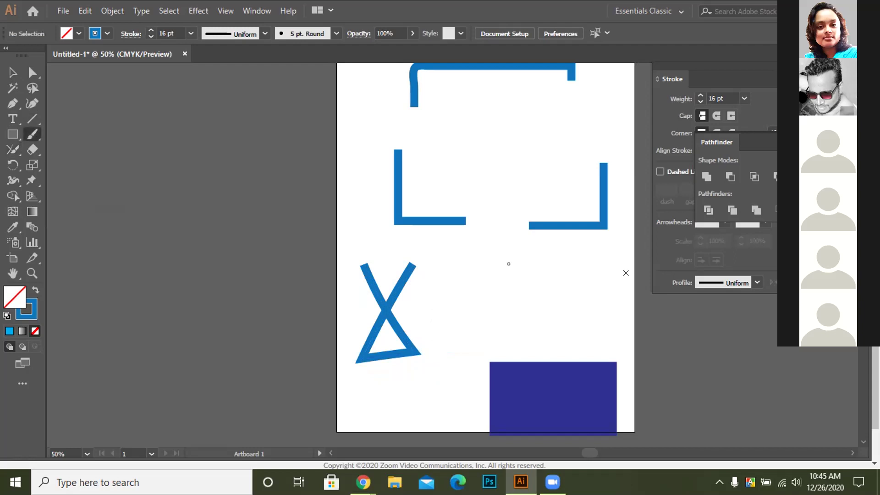
{"action": "left_click_drag", "start_coordinate": [431, 300], "coordinate": [587, 258]}
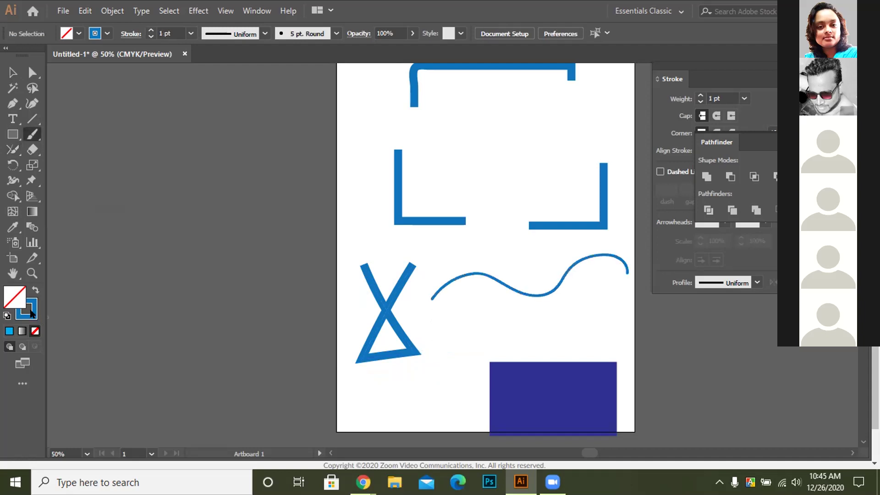
{"action": "left_click", "coordinate": [30, 313]}
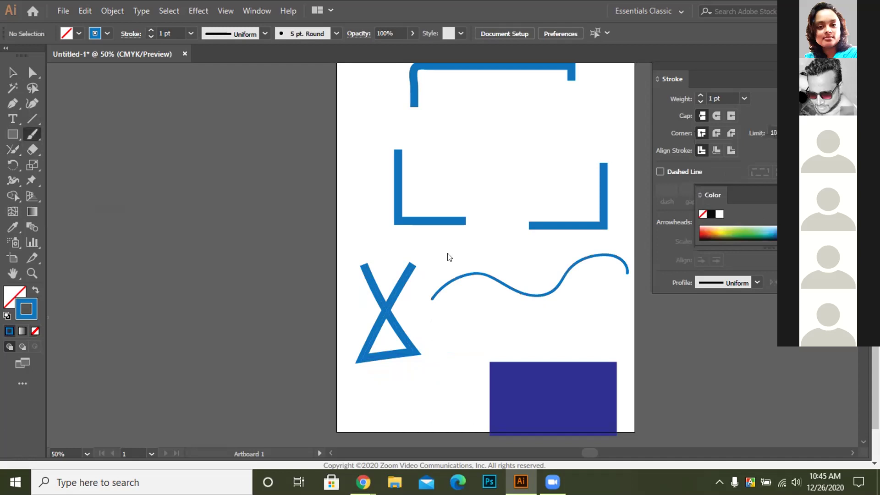
{"action": "key", "text": "v"}
{"action": "left_click_drag", "start_coordinate": [418, 252], "coordinate": [627, 337]}
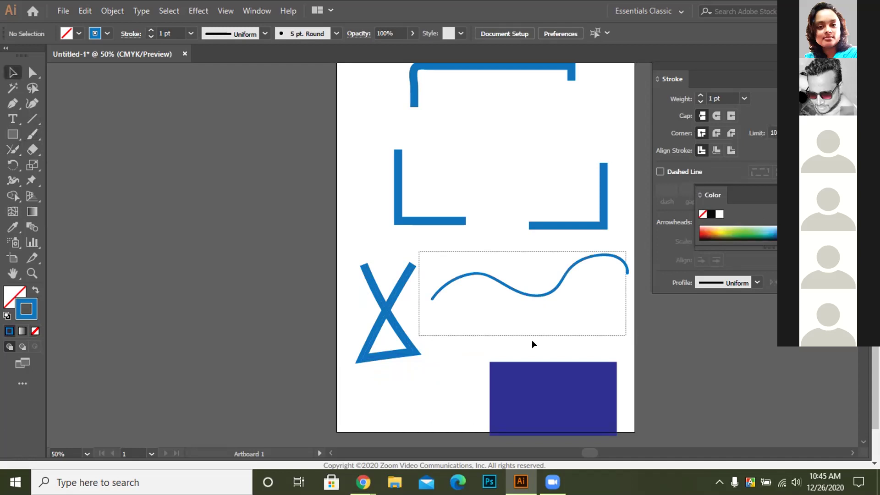
{"action": "left_click", "coordinate": [107, 62]}
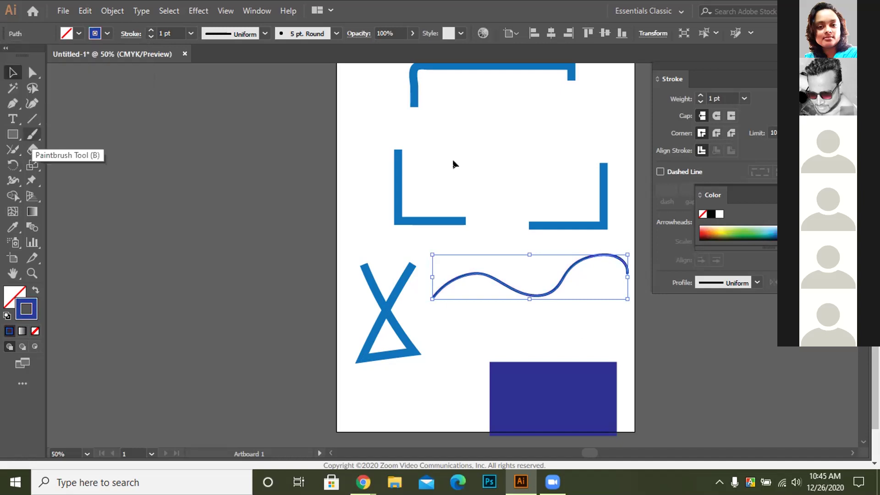
Draw a wavy stroke with the Blob Brush tool between the top piece and the two corner pieces.
{"action": "key", "text": "backslash"}
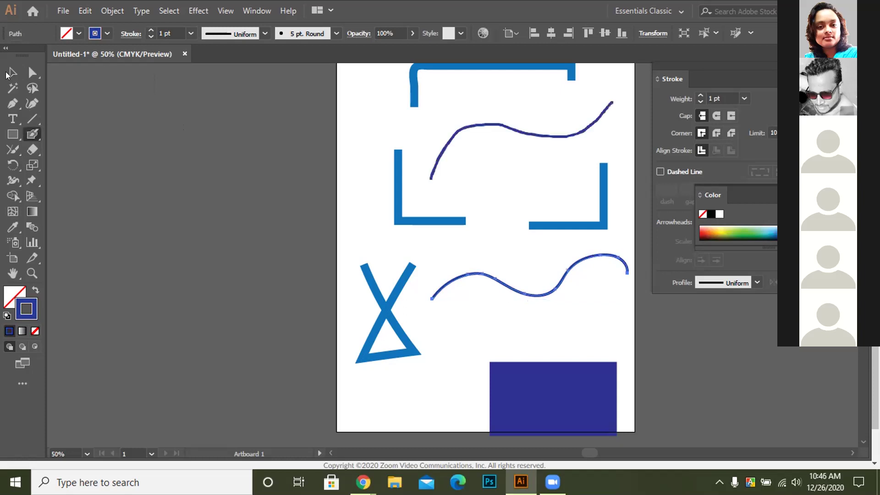
{"action": "left_click", "coordinate": [6, 73]}
{"action": "left_click", "coordinate": [425, 194]}
Select the blob brush stroke with both corner pieces and apply a dark red stroke and a dark blue fill.
{"action": "key", "text": "v"}
{"action": "left_click_drag", "start_coordinate": [639, 99], "coordinate": [438, 177]}
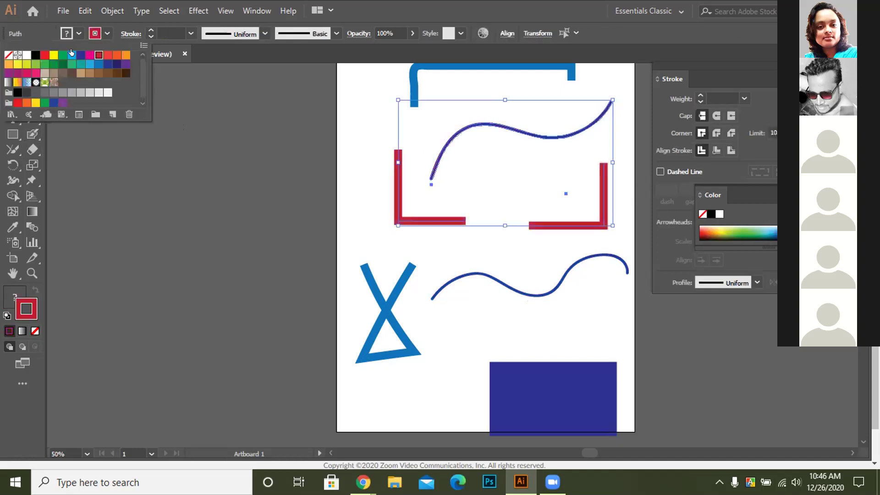
{"action": "left_click", "coordinate": [76, 32]}
{"action": "left_click", "coordinate": [79, 33]}
{"action": "left_click", "coordinate": [77, 55]}
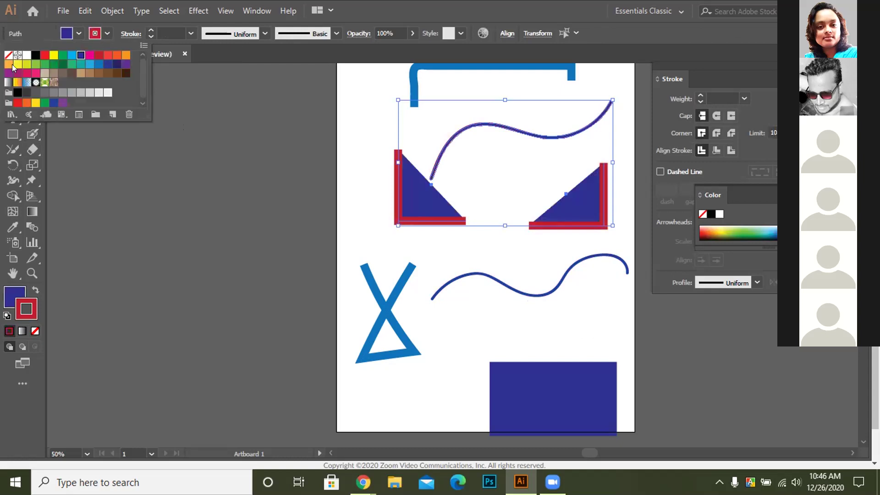
{"action": "key", "text": "Escape"}
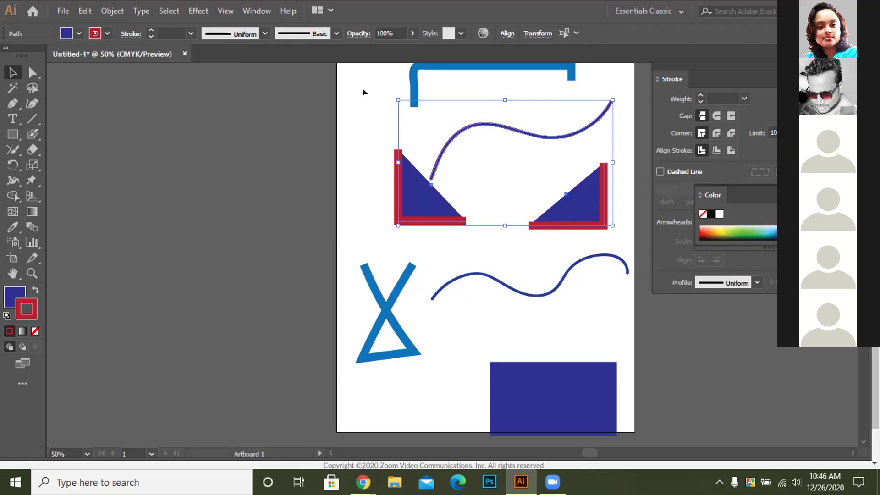
Delete all the artwork on the artboard.
{"action": "left_click_drag", "start_coordinate": [365, 90], "coordinate": [632, 431]}
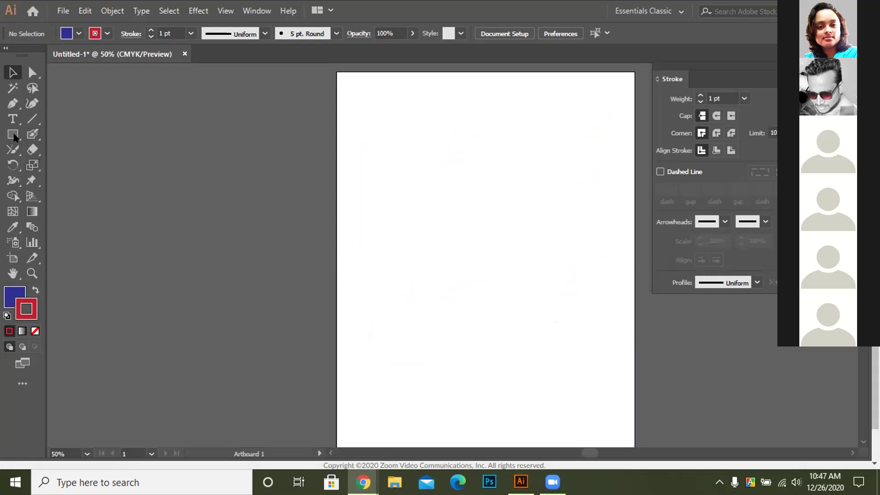
Draw a dark blue rectangle in the artboard's upper half and give it an orange stroke of 8 pt.
{"action": "key", "text": "m"}
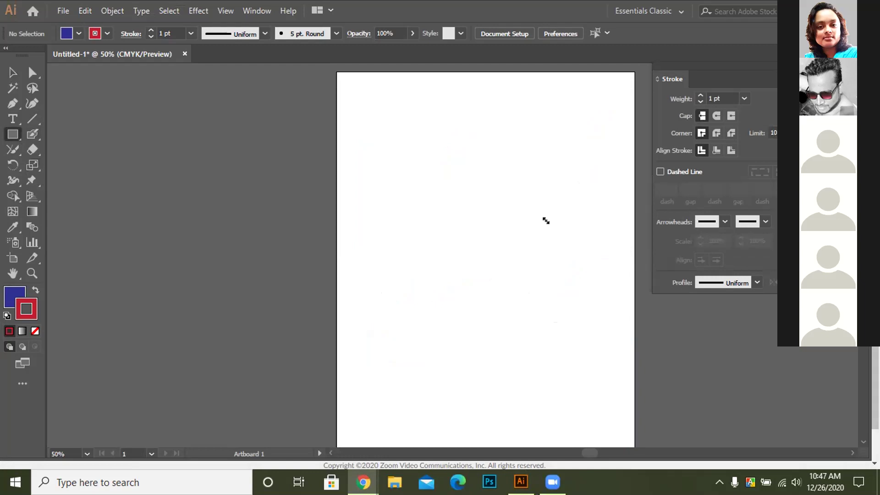
{"action": "left_click_drag", "start_coordinate": [400, 135], "coordinate": [549, 220]}
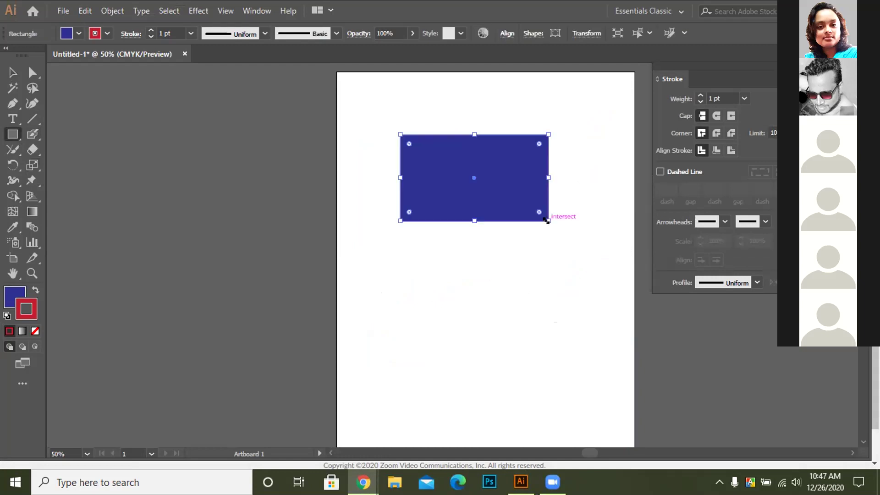
{"action": "left_click", "coordinate": [106, 34]}
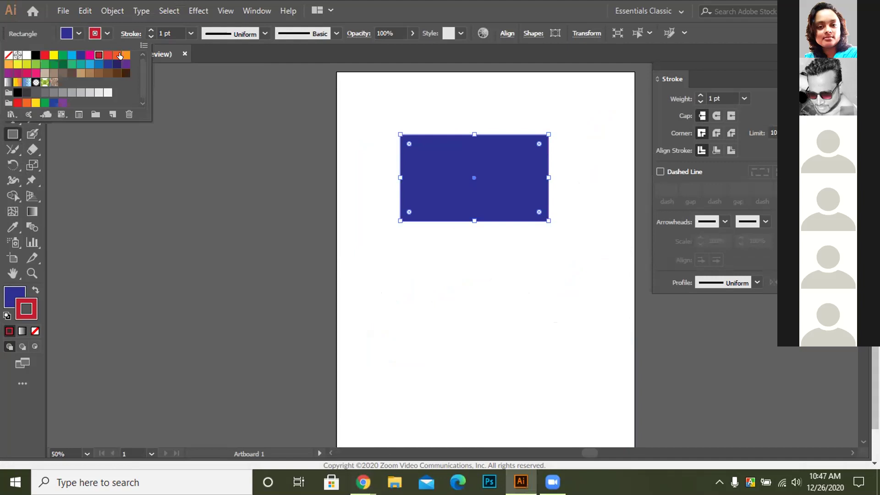
{"action": "left_click", "coordinate": [120, 55]}
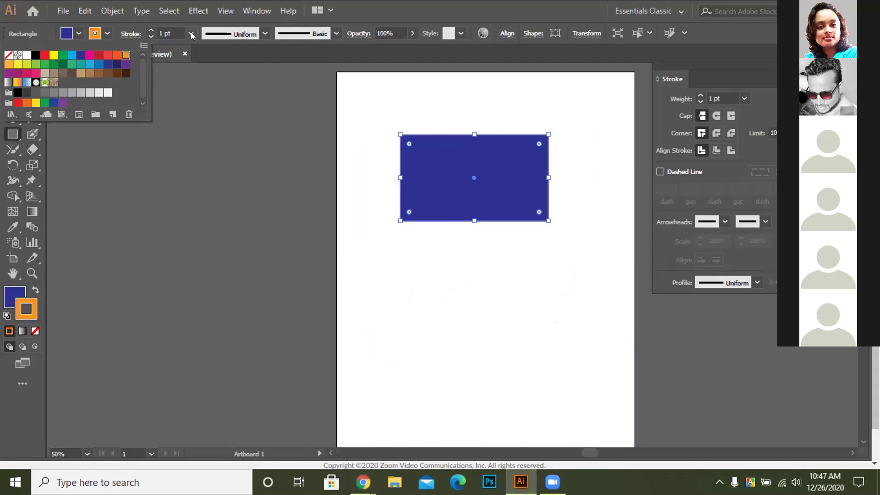
{"action": "left_click", "coordinate": [190, 35]}
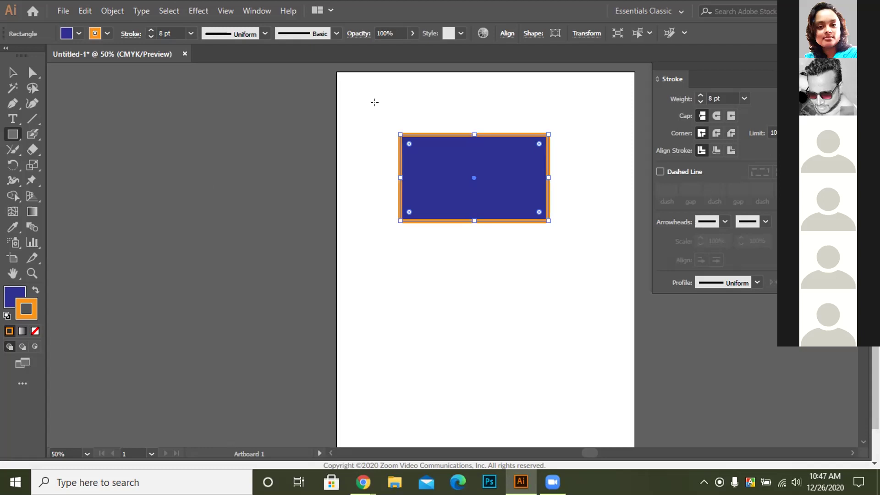
Expand the rectangle's fill and stroke into separate shapes.
{"action": "key", "text": "v"}
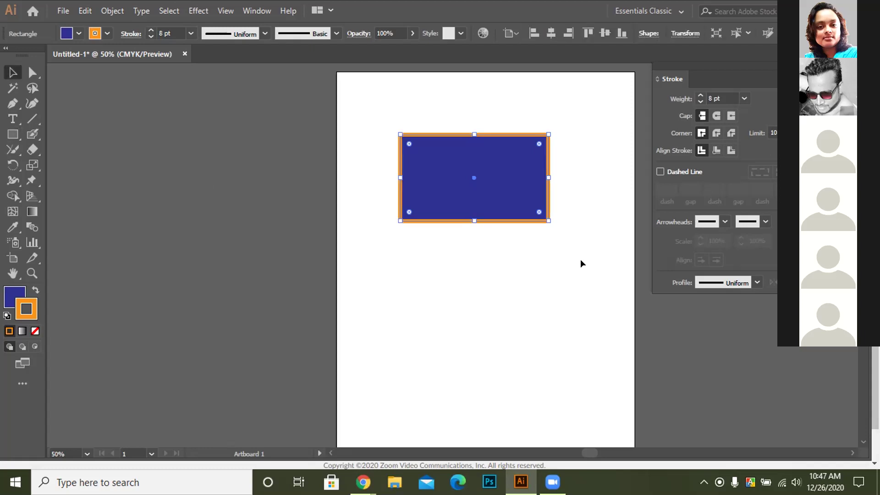
{"action": "left_click_drag", "start_coordinate": [581, 260], "coordinate": [368, 111]}
{"action": "key", "text": "alt+o"}
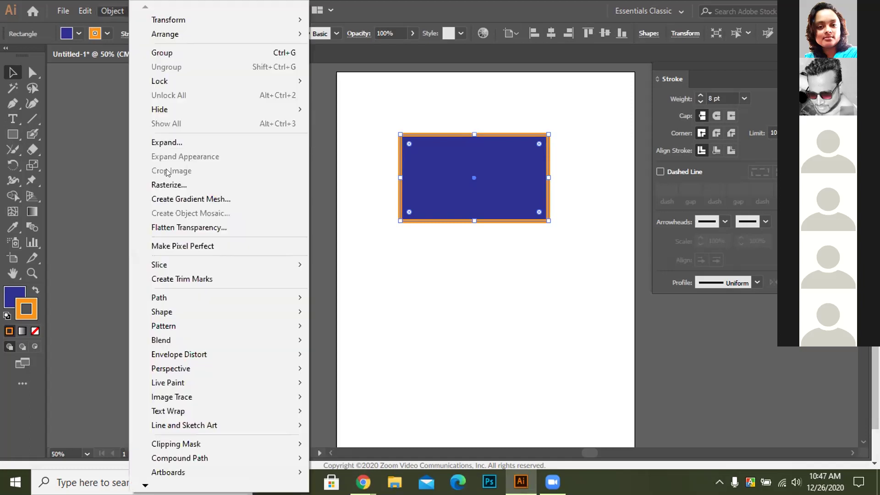
{"action": "key", "text": "e"}
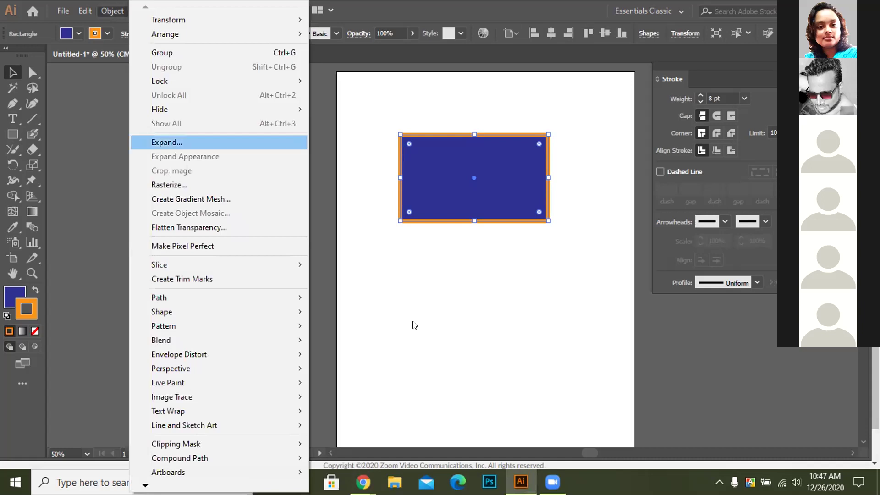
{"action": "key", "text": "Return"}
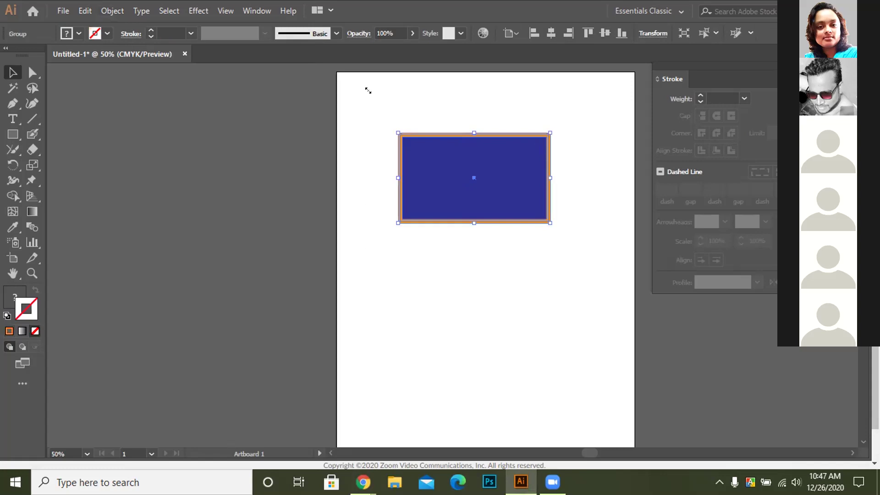
{"action": "left_click_drag", "start_coordinate": [398, 132], "coordinate": [401, 165]}
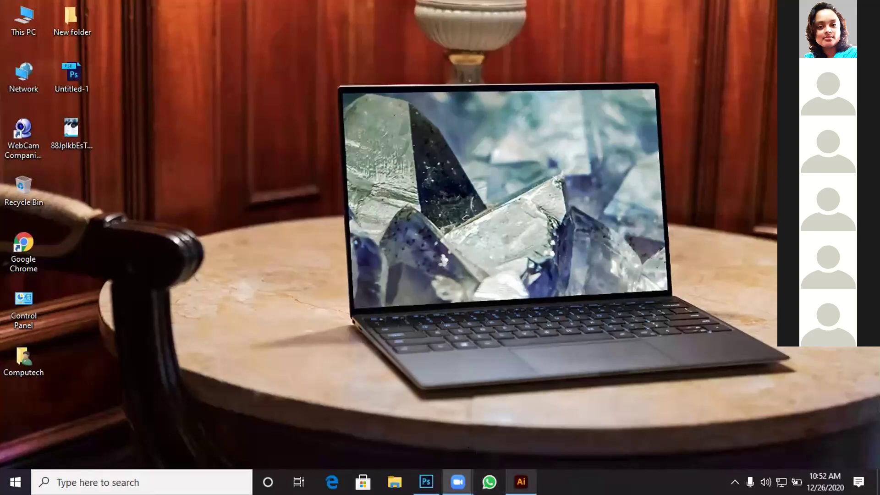
Switch to Illustrator from the desktop and close the Untitled-1 document without saving its changes.
{"action": "left_click", "coordinate": [521, 482]}
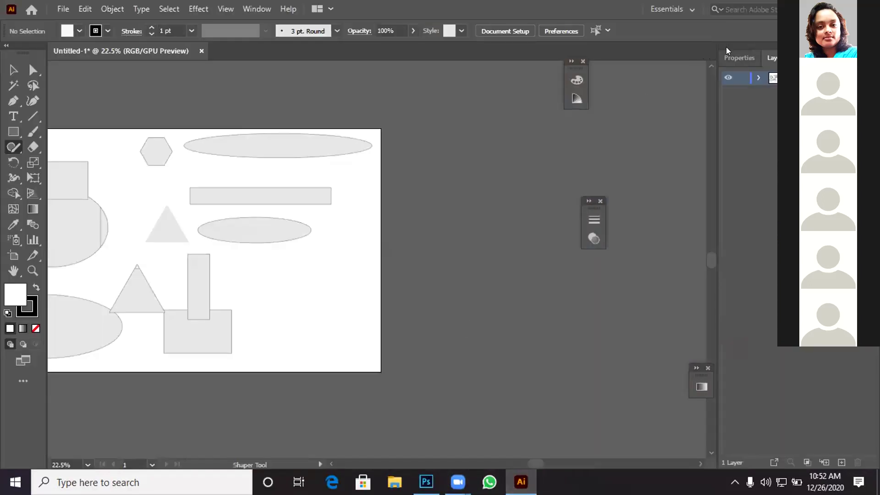
{"action": "left_click", "coordinate": [200, 51]}
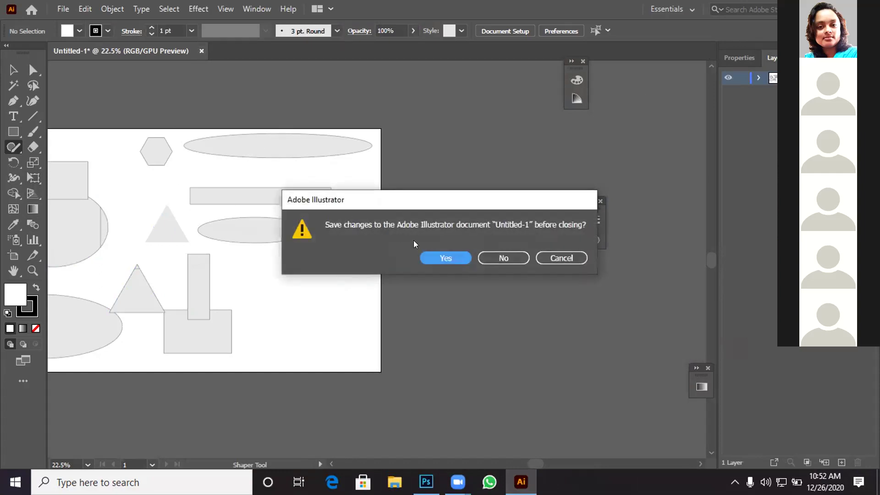
{"action": "left_click", "coordinate": [502, 258]}
{"action": "key", "text": "ctrl+w"}
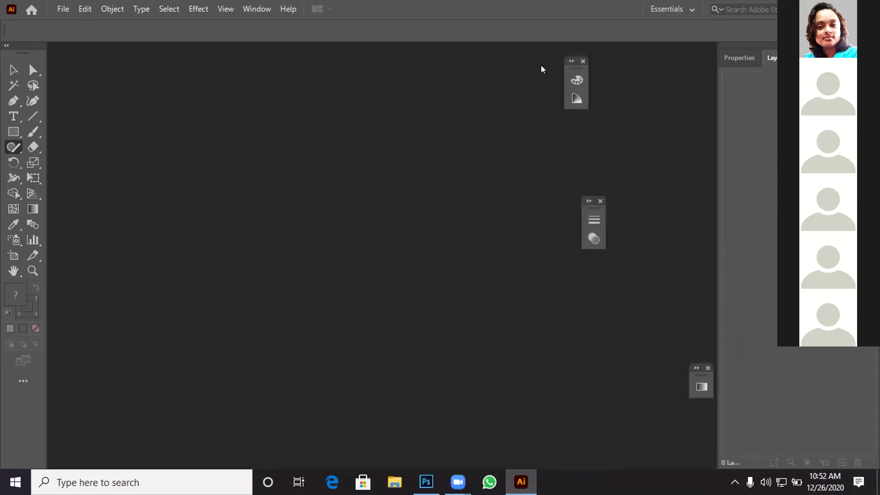
Create a new document from the Web-Large preset at 1920 x 1080 px with one artboard.
{"action": "key", "text": "ctrl+q"}
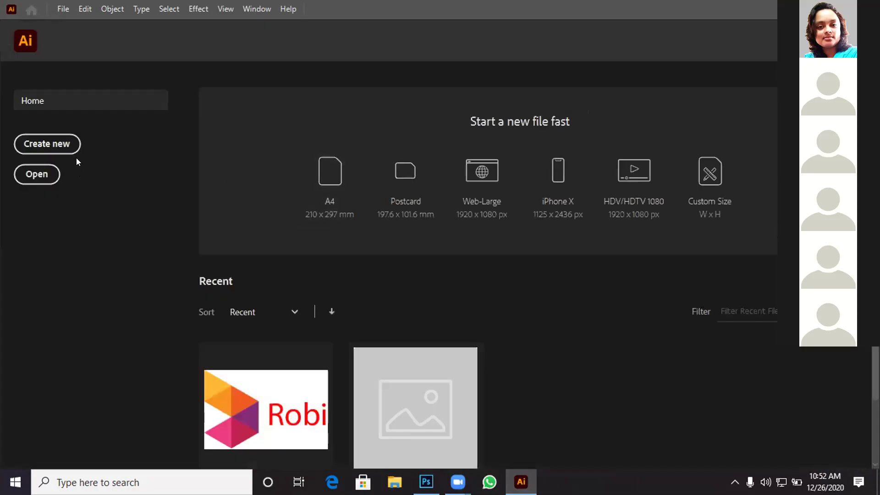
{"action": "left_click", "coordinate": [63, 9]}
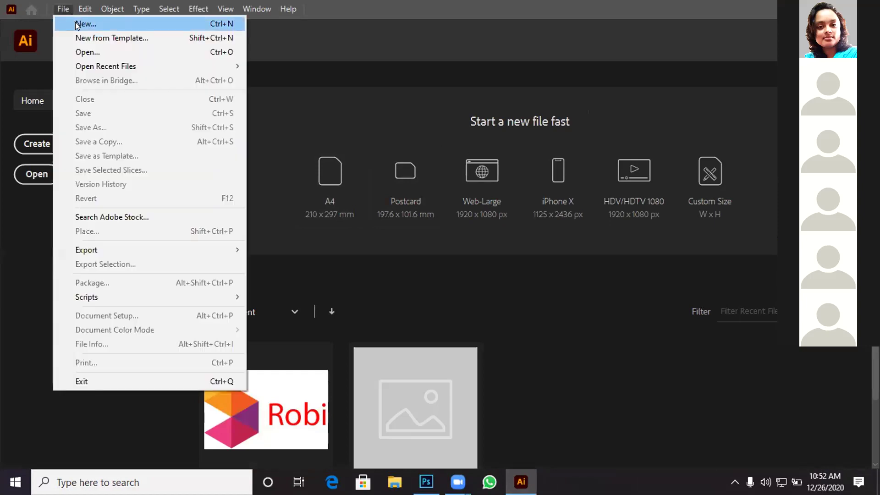
{"action": "left_click", "coordinate": [77, 23]}
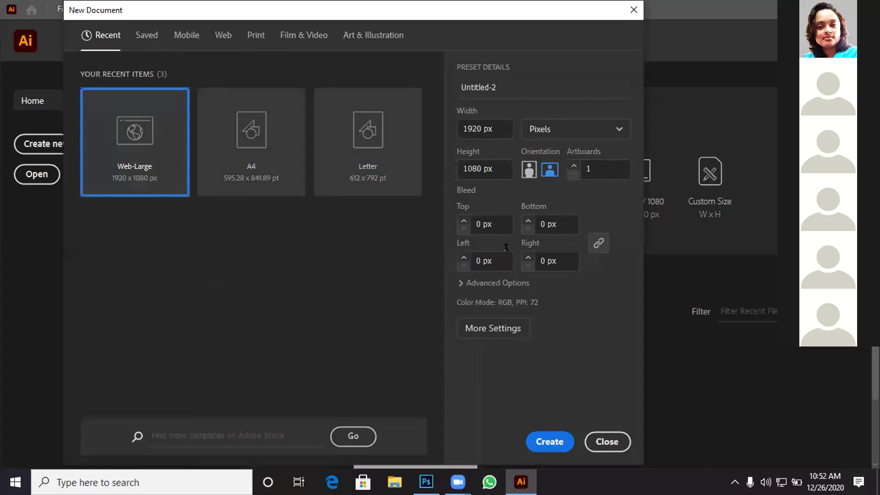
{"action": "left_click", "coordinate": [551, 441]}
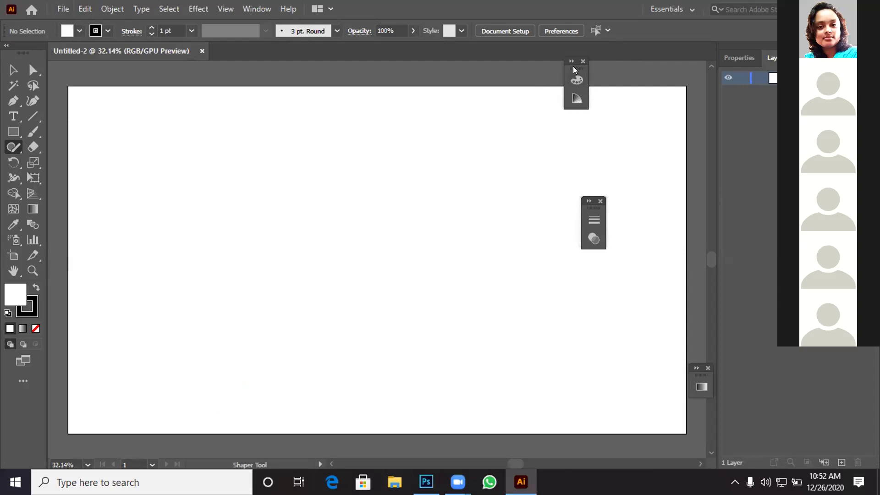
Dock the two floating panel groups holding Color and Stroke in one column beside the Layers panel.
{"action": "left_click_drag", "start_coordinate": [580, 69], "coordinate": [705, 69]}
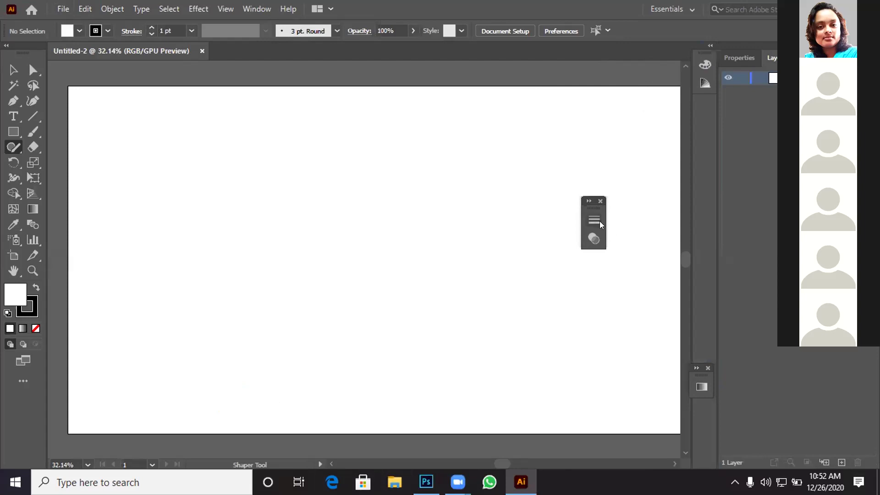
{"action": "left_click_drag", "start_coordinate": [592, 207], "coordinate": [707, 114]}
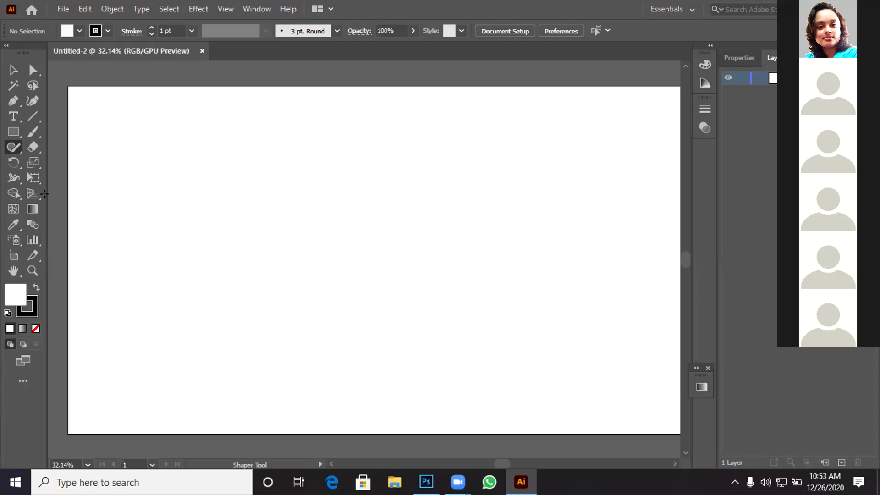
Activate the Rectangle tool and set the fill to the pure blue swatch.
{"action": "left_click", "coordinate": [12, 133]}
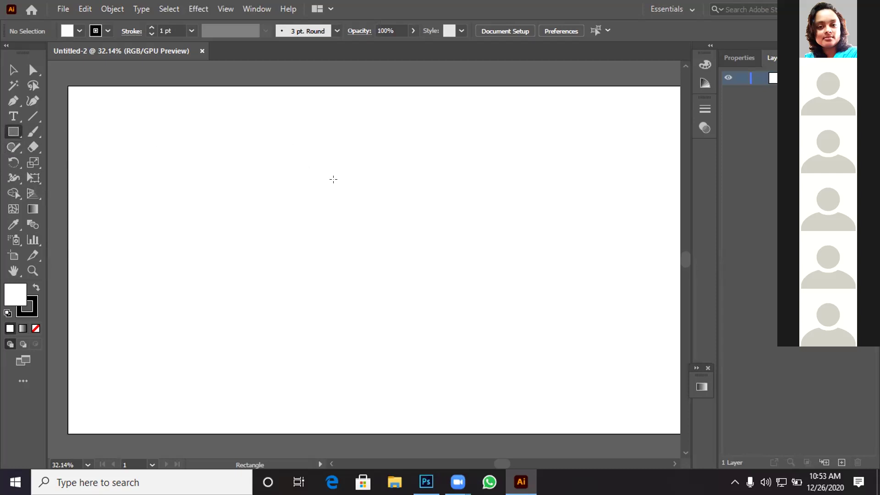
{"action": "key", "text": "v"}
{"action": "key", "text": "ctrl+minus"}
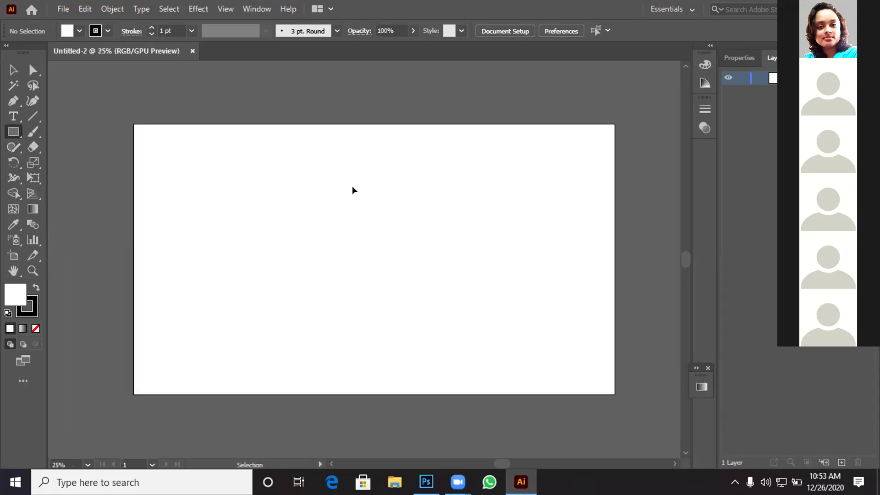
{"action": "key", "text": "ctrl+minus"}
{"action": "key", "text": "m"}
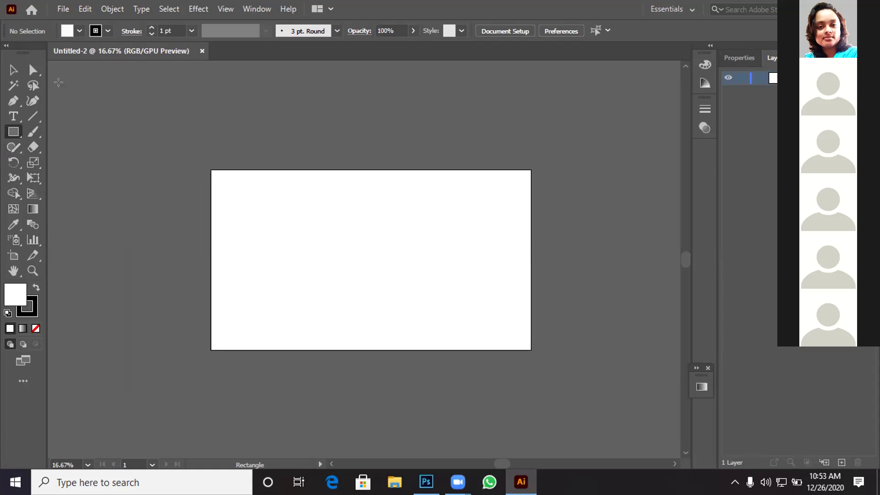
{"action": "left_click", "coordinate": [80, 31]}
{"action": "left_click", "coordinate": [80, 53]}
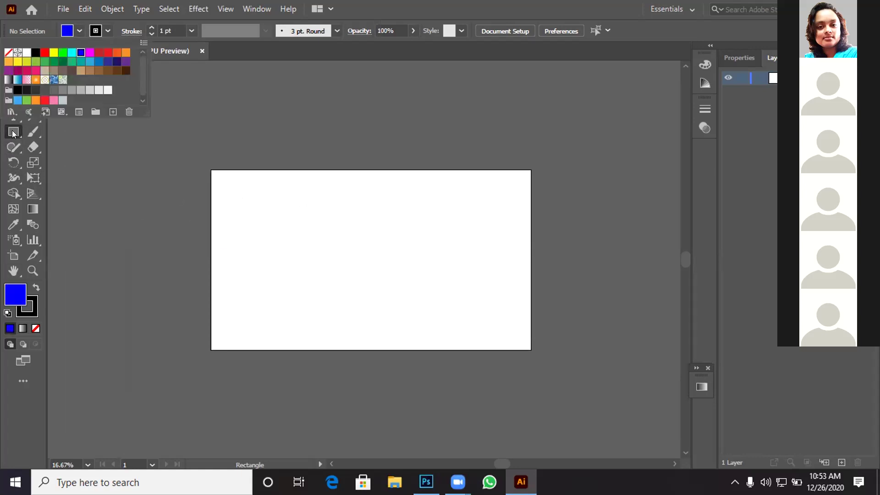
Draw a blue rectangle about 116 by 150 px near the artboard's upper-left corner and delete it.
{"action": "left_click", "coordinate": [230, 189]}
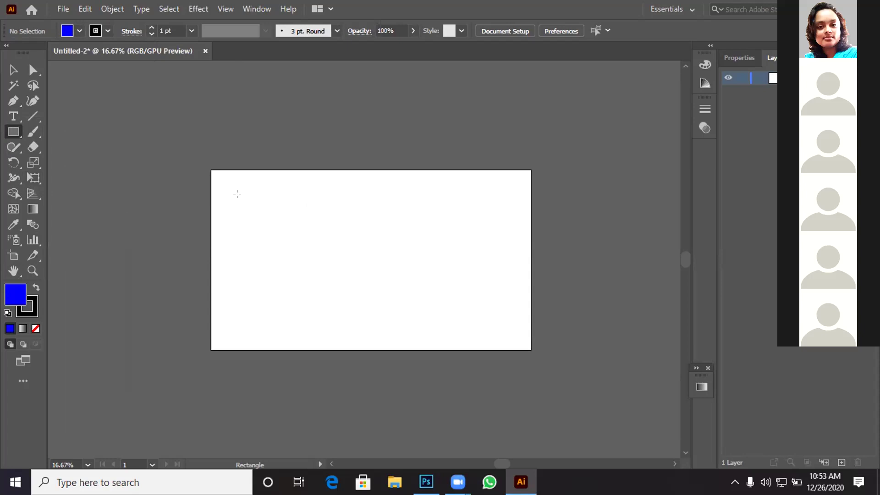
{"action": "left_click_drag", "start_coordinate": [253, 216], "coordinate": [254, 221]}
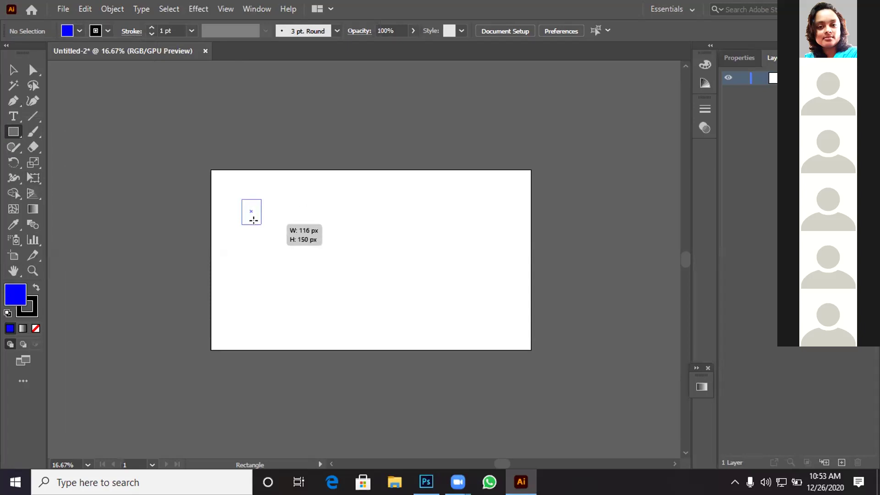
{"action": "left_click_drag", "start_coordinate": [254, 220], "coordinate": [255, 221]}
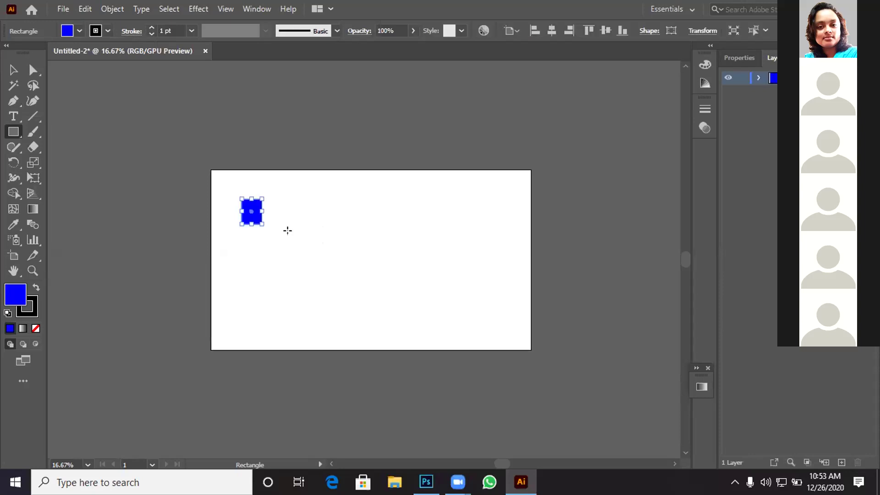
{"action": "key", "text": "Delete"}
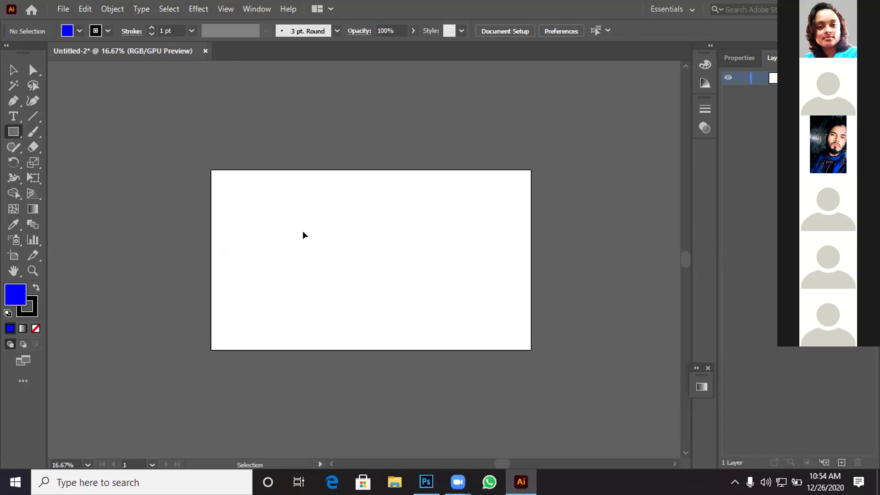
{"action": "key", "text": "ctrl+="}
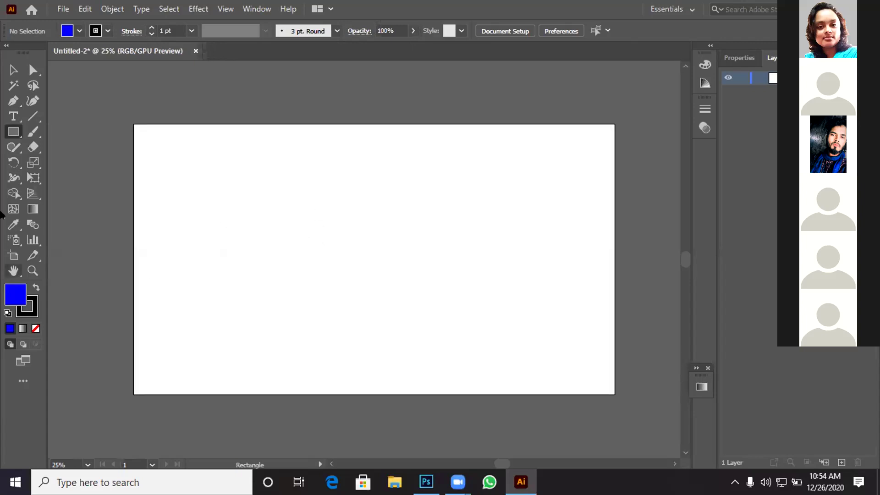
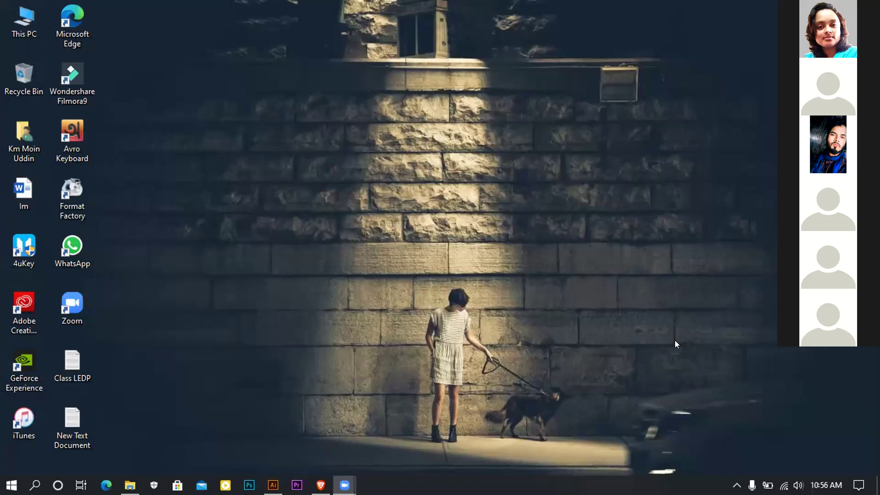
{"action": "right_click", "coordinate": [686, 175]}
{"action": "left_click", "coordinate": [714, 212]}
{"action": "right_click", "coordinate": [717, 212]}
{"action": "left_click", "coordinate": [727, 251]}
{"action": "right_click", "coordinate": [728, 190]}
{"action": "left_click", "coordinate": [752, 228]}
{"action": "right_click", "coordinate": [736, 184]}
{"action": "left_click", "coordinate": [757, 221]}
{"action": "right_click", "coordinate": [756, 218]}
{"action": "left_click", "coordinate": [766, 255]}
{"action": "right_click", "coordinate": [749, 196]}
{"action": "left_click", "coordinate": [768, 238]}
{"action": "right_click", "coordinate": [768, 240]}
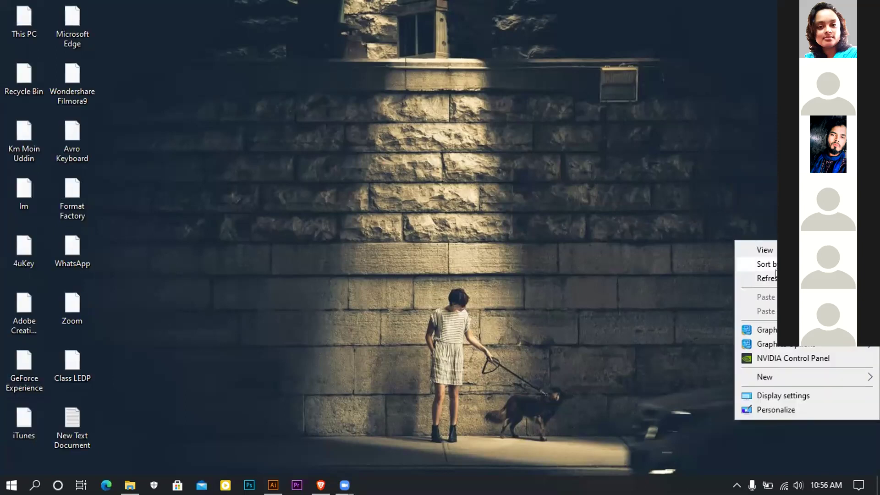
{"action": "left_click", "coordinate": [768, 277]}
{"action": "right_click", "coordinate": [774, 170]}
{"action": "left_click", "coordinate": [773, 205]}
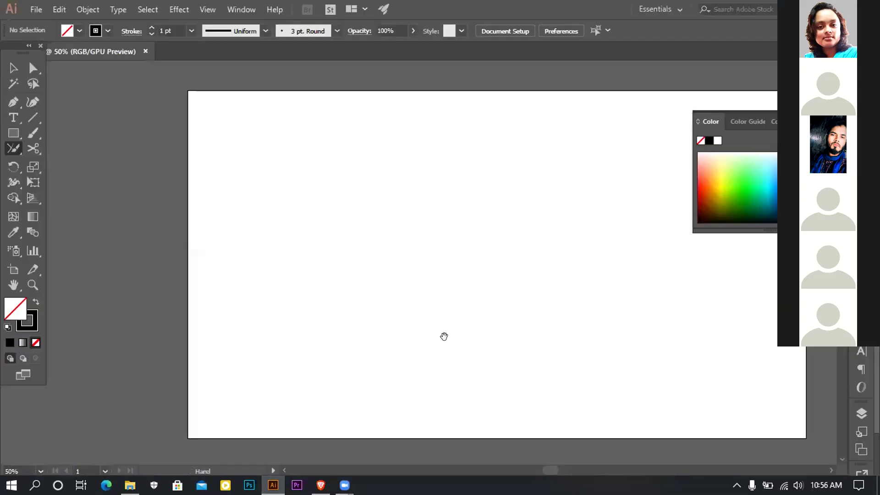
{"action": "left_click_drag", "start_coordinate": [445, 337], "coordinate": [358, 320]}
{"action": "scroll", "coordinate": [397, 335], "scroll_direction": "down", "scroll_amount": 1}
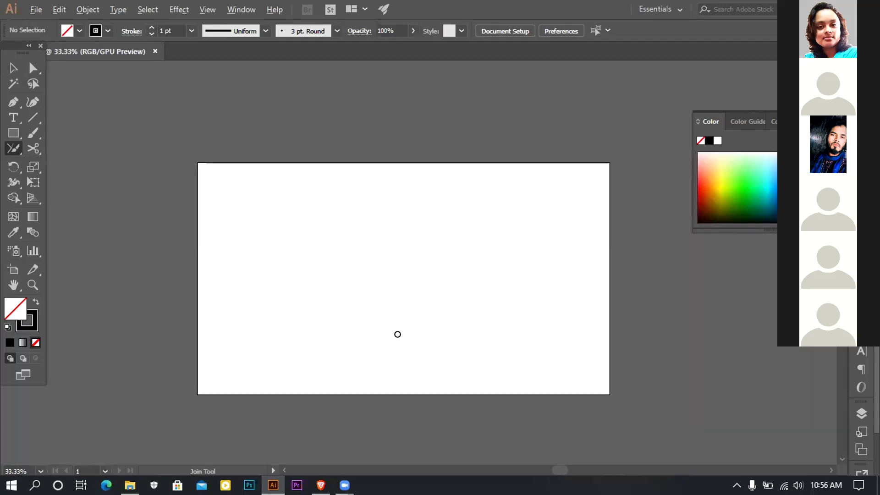
{"action": "scroll", "coordinate": [442, 326], "scroll_direction": "left", "scroll_amount": 2}
{"action": "scroll", "coordinate": [447, 325], "scroll_direction": "up", "scroll_amount": 1}
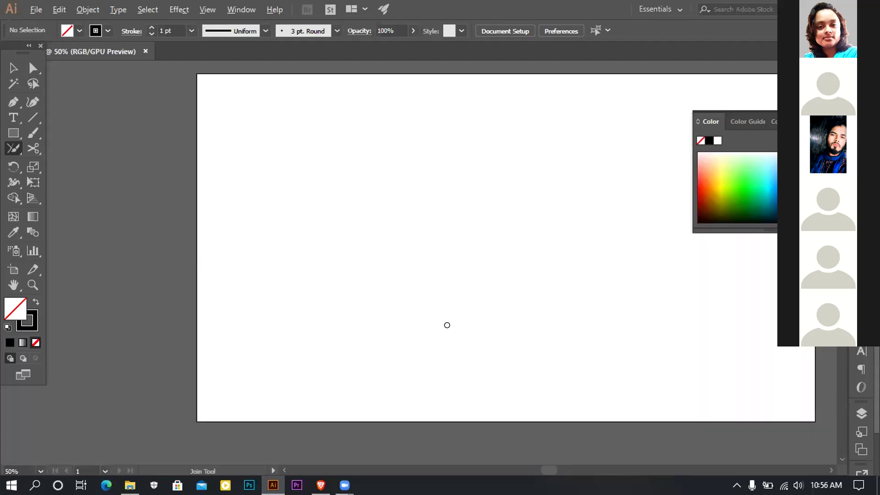
{"action": "scroll", "coordinate": [447, 325], "scroll_direction": "up", "scroll_amount": 1}
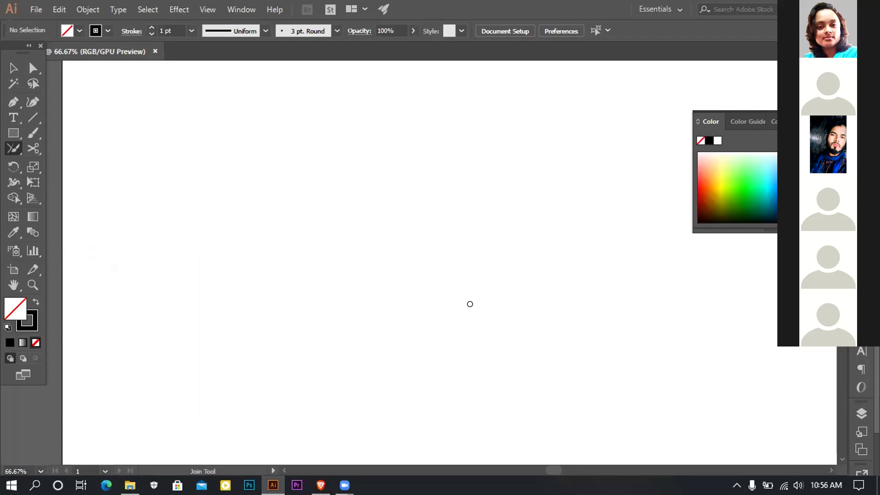
{"action": "scroll", "coordinate": [471, 305], "scroll_direction": "down", "scroll_amount": 1}
{"action": "scroll", "coordinate": [483, 320], "scroll_direction": "down", "scroll_amount": 1}
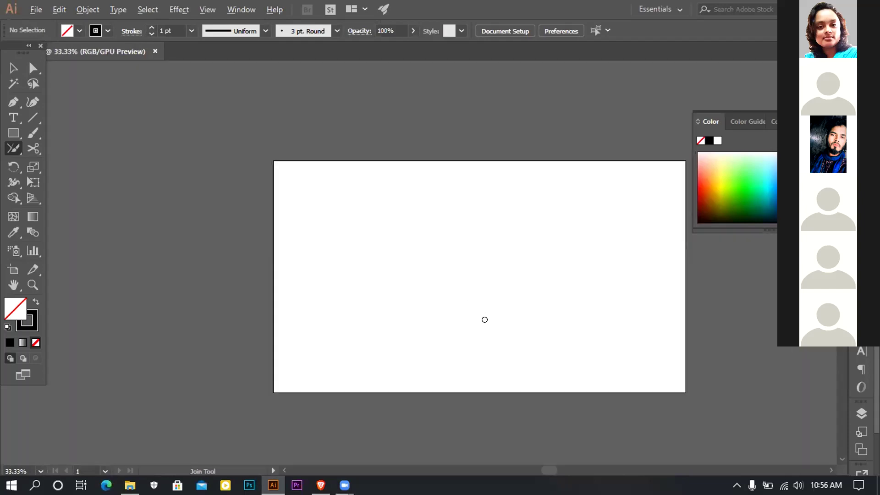
Activate the Rectangle tool and switch to the Pen tool.
{"action": "left_click", "coordinate": [13, 133]}
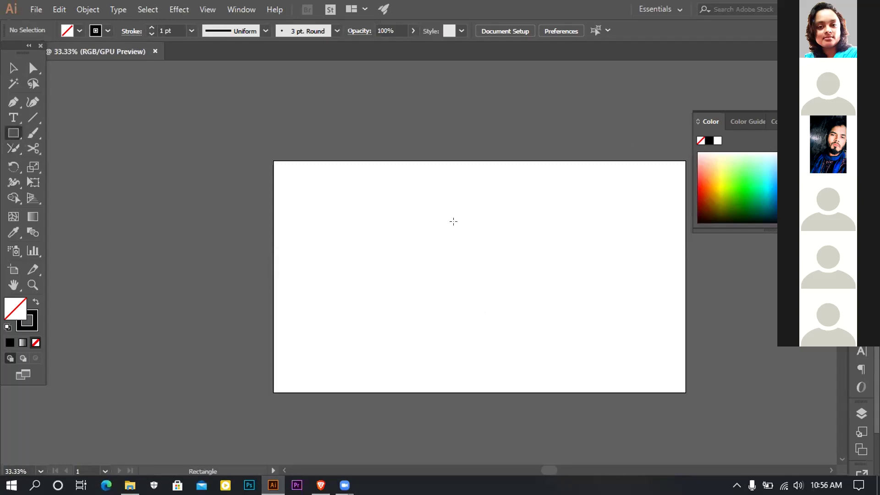
{"action": "scroll", "coordinate": [471, 226], "scroll_direction": "up", "scroll_amount": 1}
{"action": "left_click_drag", "start_coordinate": [477, 257], "coordinate": [411, 210]}
{"action": "key", "text": "space"}
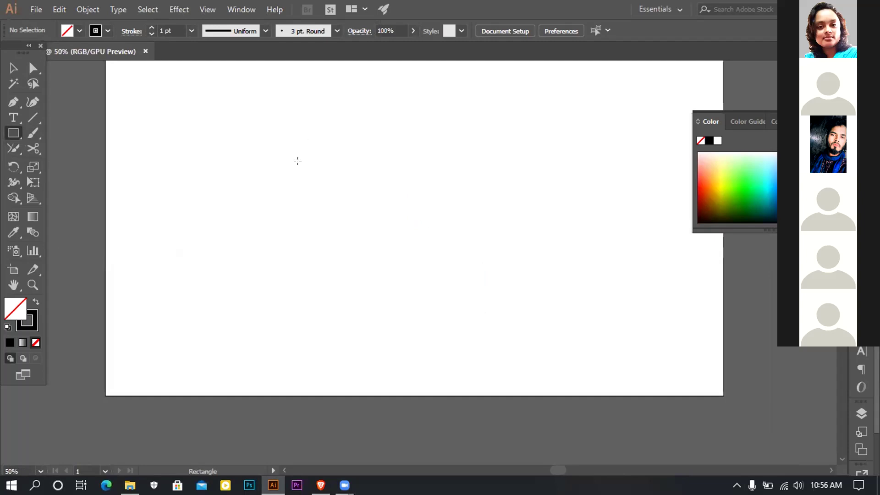
{"action": "key", "text": "space"}
{"action": "left_click_drag", "start_coordinate": [293, 192], "coordinate": [315, 226]}
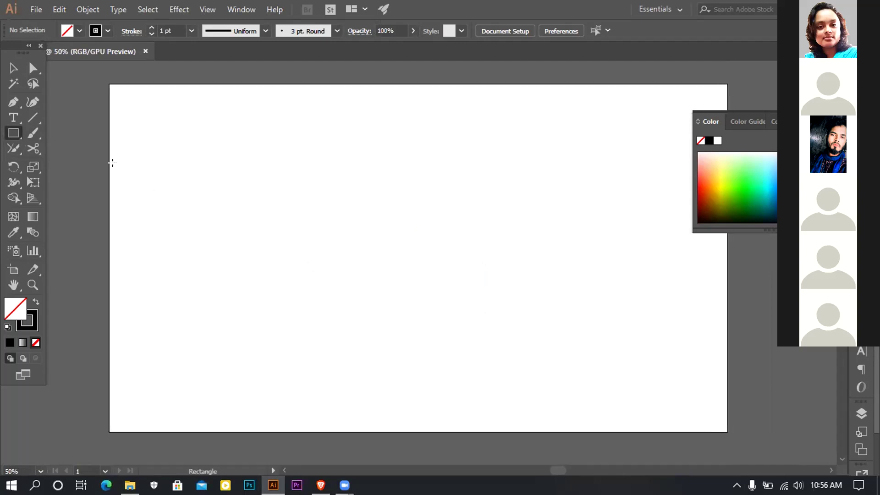
{"action": "left_click", "coordinate": [13, 103]}
{"action": "left_click", "coordinate": [13, 132]}
{"action": "left_click", "coordinate": [14, 103]}
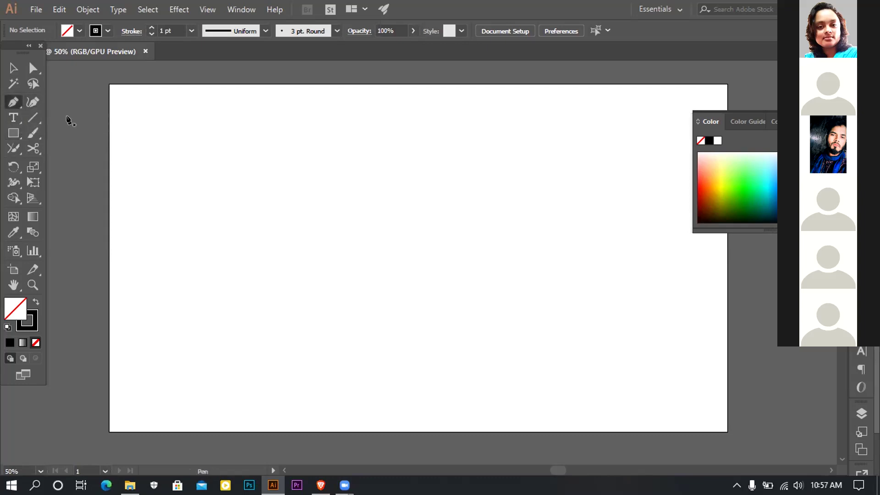
Examine the tools grouped with the Pen tool, including the Add, Delete and Anchor Point tools.
{"action": "scroll", "coordinate": [288, 236], "scroll_direction": "down", "scroll_amount": 1}
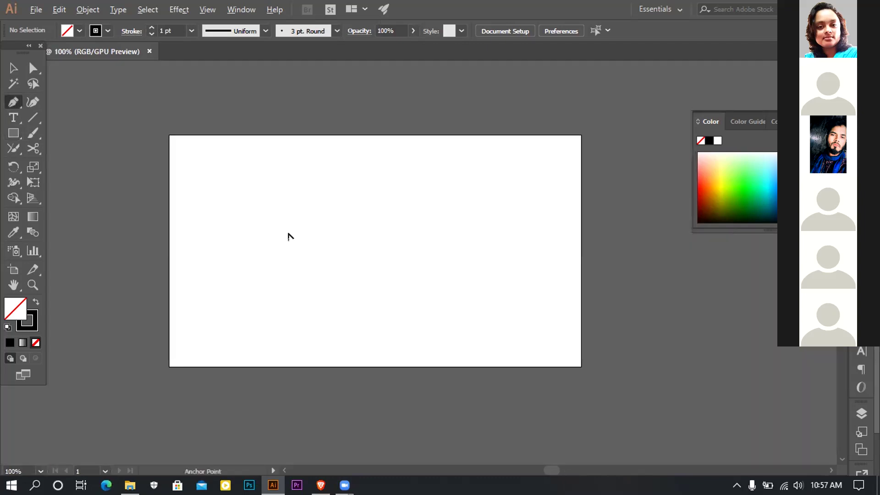
{"action": "left_click", "coordinate": [307, 252]}
{"action": "scroll", "coordinate": [309, 252], "scroll_direction": "down", "scroll_amount": 1}
{"action": "scroll", "coordinate": [308, 252], "scroll_direction": "up", "scroll_amount": 5}
{"action": "left_click_drag", "start_coordinate": [307, 242], "coordinate": [428, 204]}
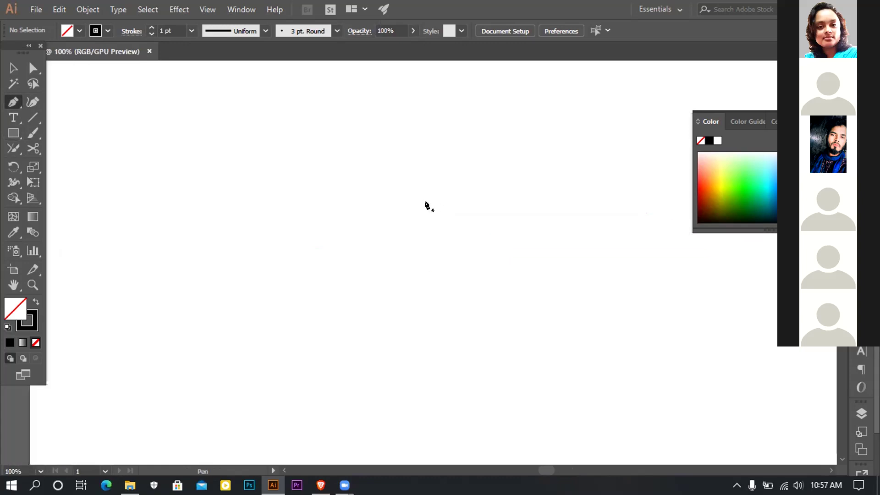
{"action": "scroll", "coordinate": [420, 214], "scroll_direction": "down", "scroll_amount": 2}
{"action": "left_click_drag", "start_coordinate": [491, 226], "coordinate": [427, 246]}
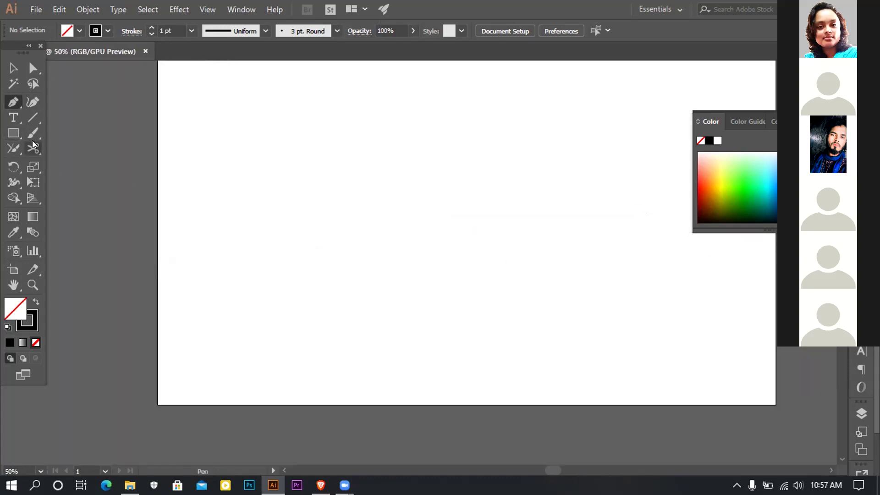
{"action": "left_click_drag", "start_coordinate": [272, 222], "coordinate": [271, 232]}
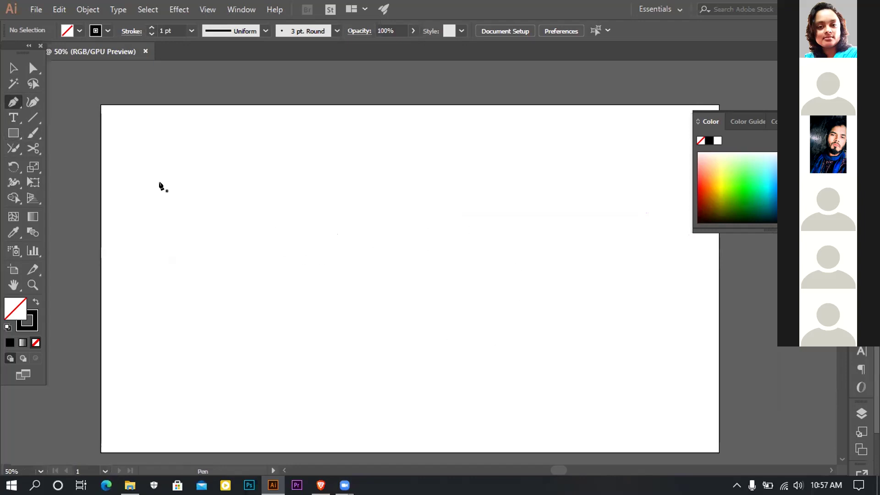
{"action": "left_click", "coordinate": [14, 103]}
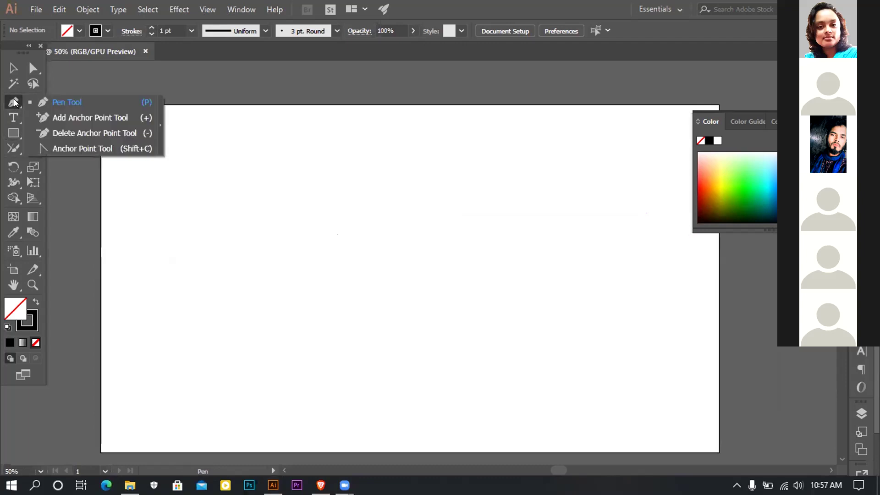
{"action": "left_click", "coordinate": [14, 103]}
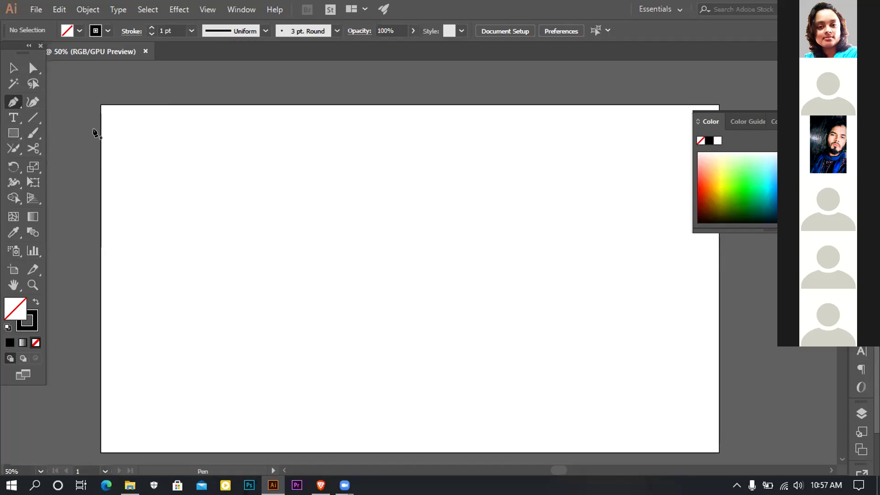
Examine the tools grouped with the Join tool and switch to the Shaper tool.
{"action": "left_click_drag", "start_coordinate": [313, 233], "coordinate": [295, 205]}
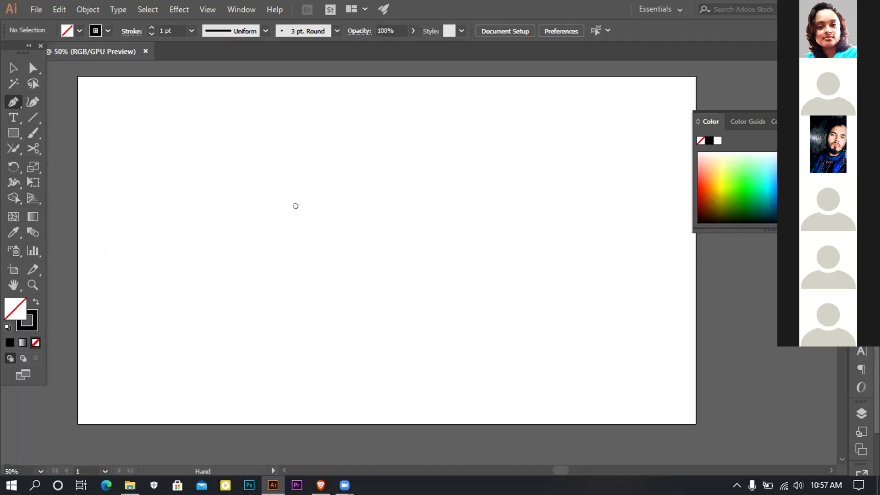
{"action": "left_click", "coordinate": [14, 149]}
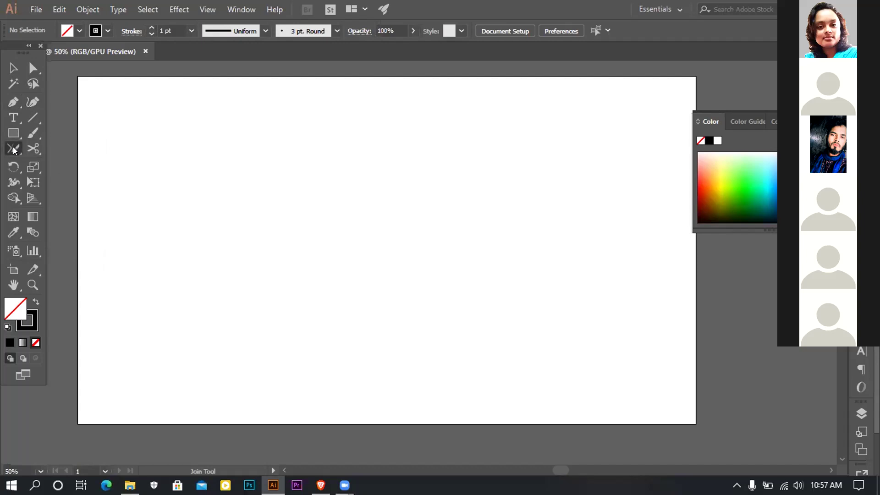
{"action": "left_click", "coordinate": [13, 150]}
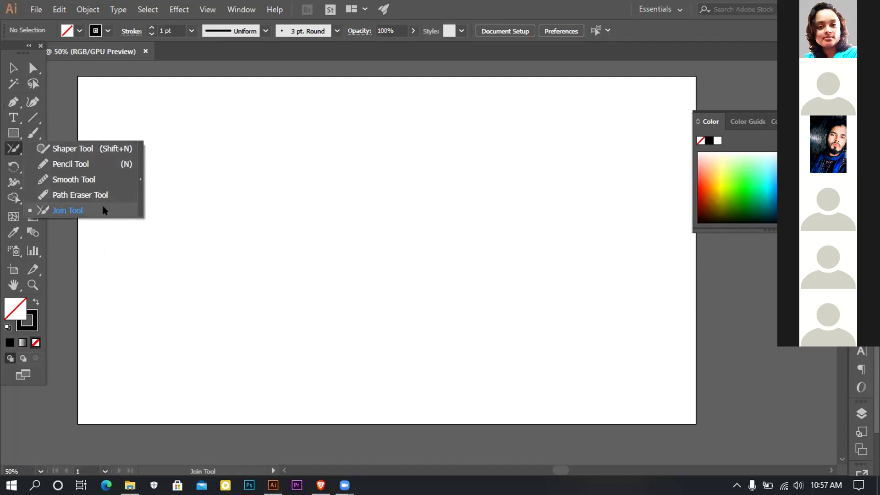
{"action": "left_click", "coordinate": [73, 148]}
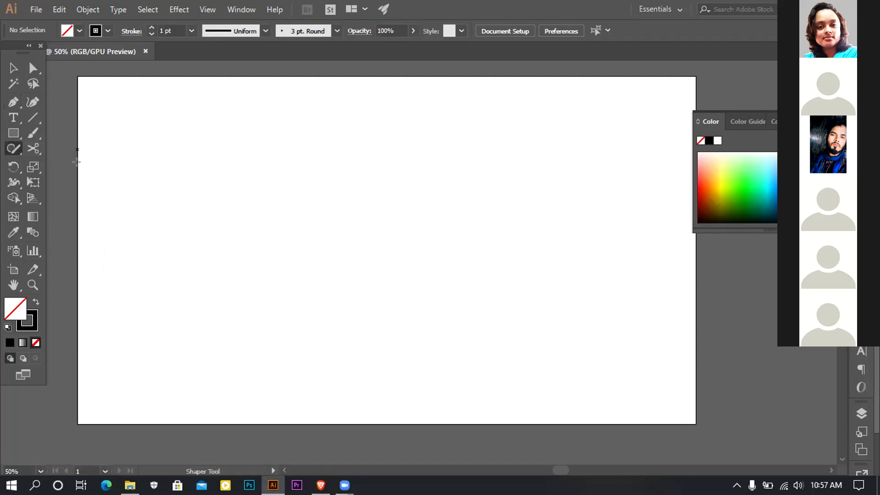
{"action": "left_click_drag", "start_coordinate": [152, 181], "coordinate": [169, 188]}
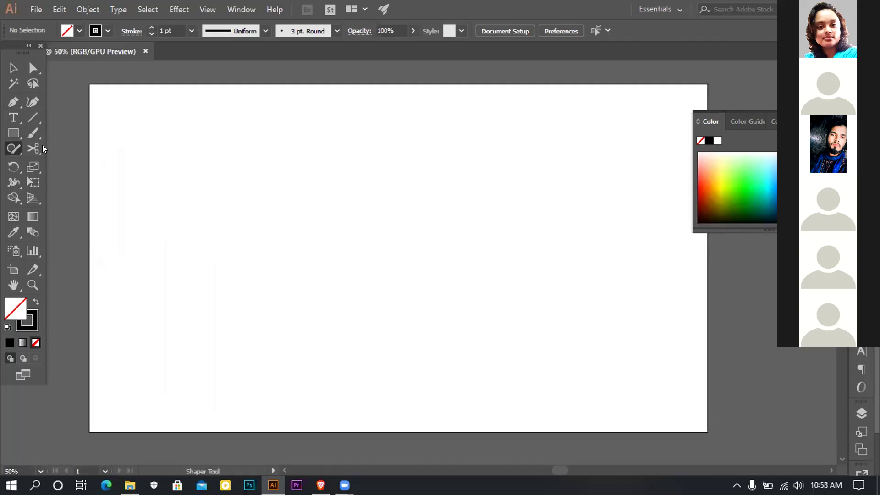
Draw a rectangle in the upper-left part of the artboard with the Rectangle tool.
{"action": "left_click", "coordinate": [14, 134]}
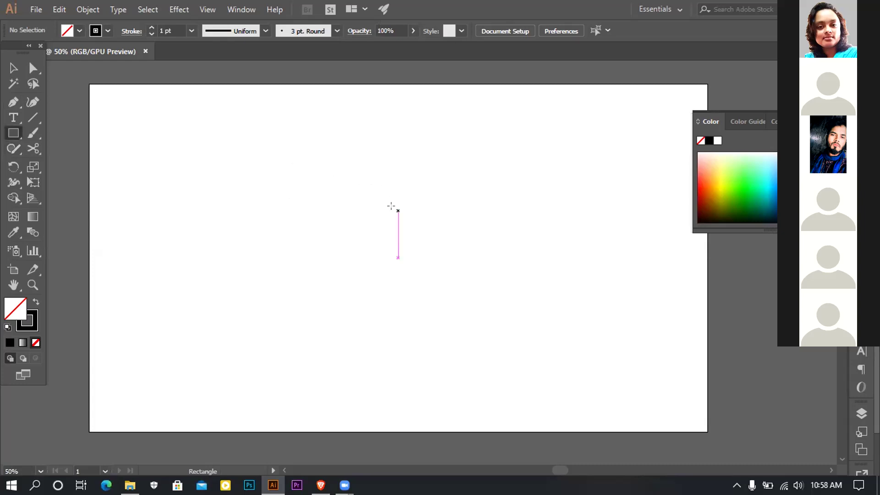
{"action": "scroll", "coordinate": [397, 210], "scroll_direction": "down", "scroll_amount": 2}
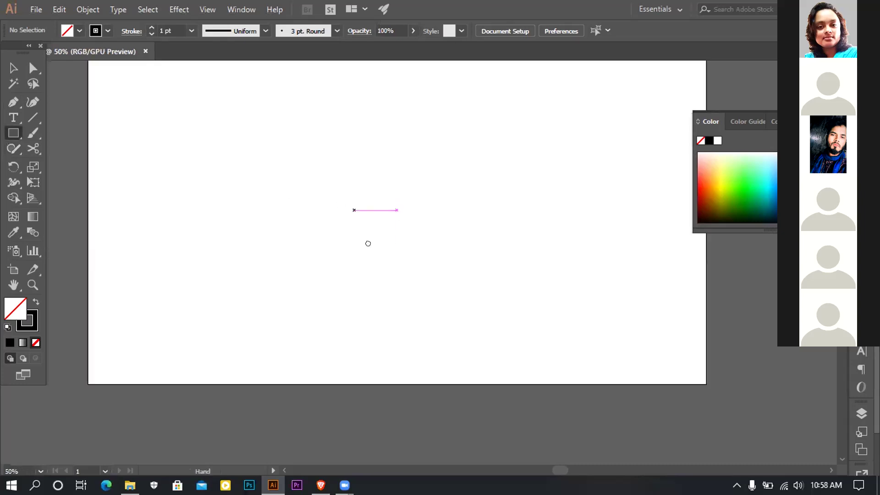
{"action": "scroll", "coordinate": [367, 243], "scroll_direction": "up", "scroll_amount": 2}
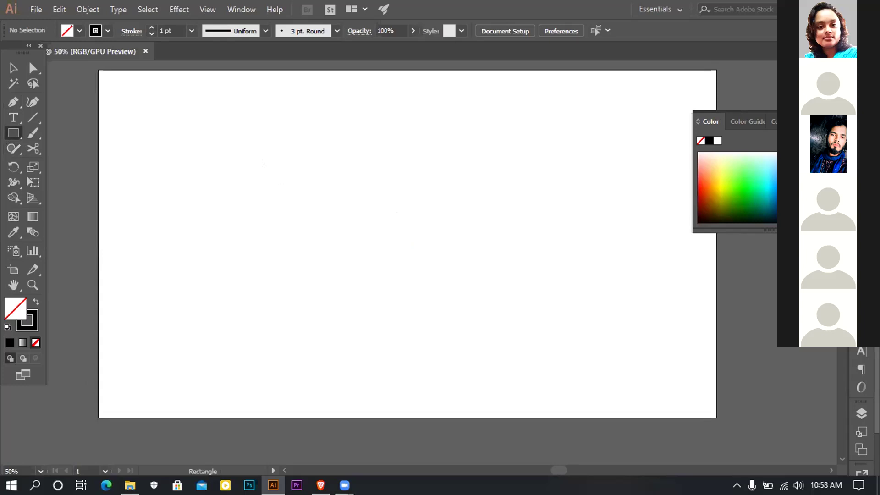
{"action": "left_click_drag", "start_coordinate": [224, 132], "coordinate": [379, 266]}
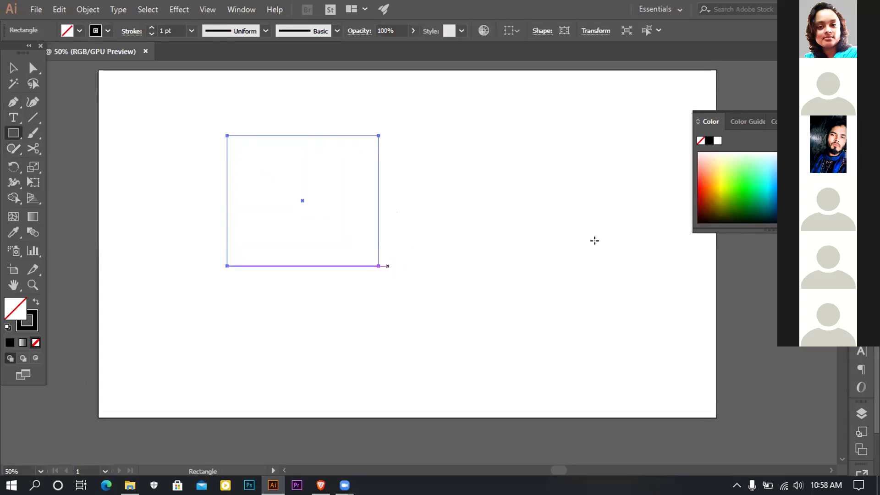
Give the new rectangle a solid red fill and switch to the Selection tool.
{"action": "left_click", "coordinate": [10, 342]}
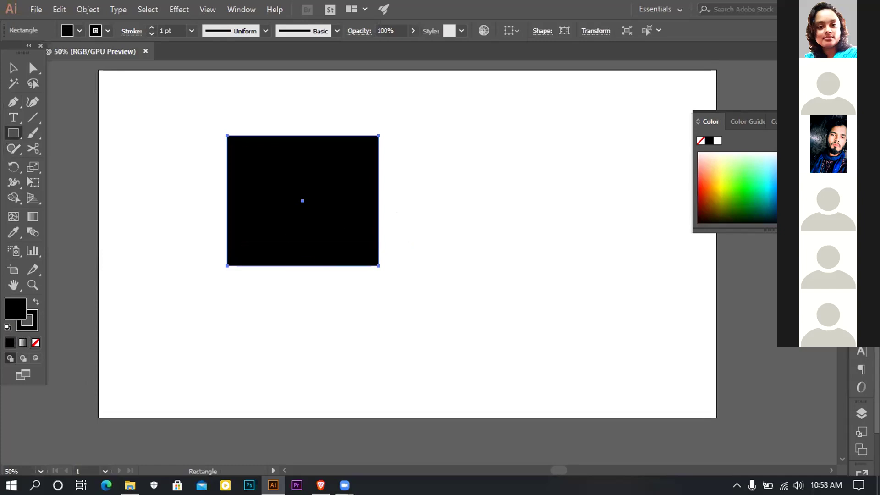
{"action": "left_click", "coordinate": [702, 186]}
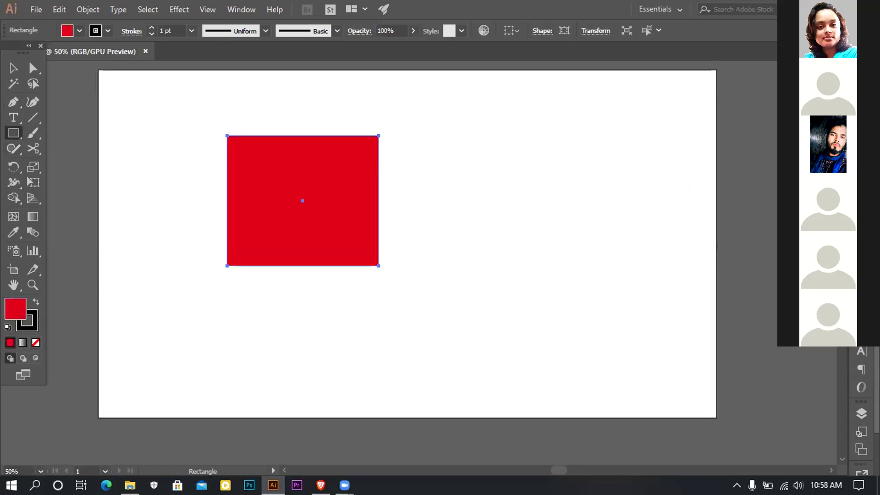
{"action": "left_click_drag", "start_coordinate": [309, 224], "coordinate": [444, 277]}
{"action": "key", "text": "v"}
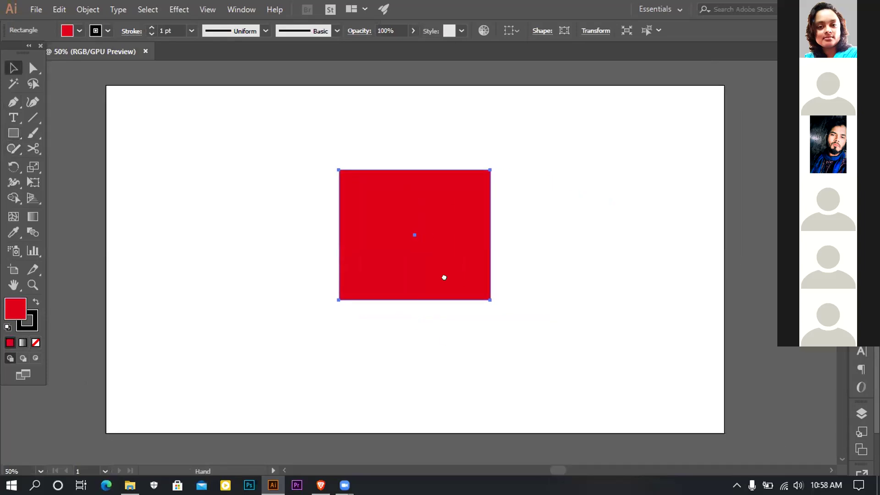
Set the red rectangle's stroke to dark blue with a weight of 12 pt.
{"action": "left_click", "coordinate": [36, 327]}
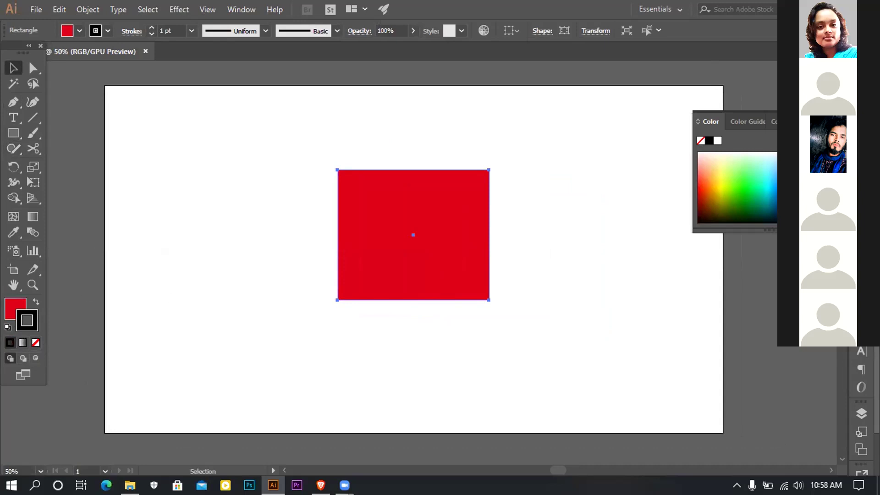
{"action": "left_click", "coordinate": [725, 157]}
{"action": "mouse_move", "coordinate": [710, 190]}
{"action": "left_mouse_down"}
{"action": "mouse_move", "coordinate": [708, 209]}
{"action": "mouse_move", "coordinate": [734, 219]}
{"action": "left_mouse_up"}
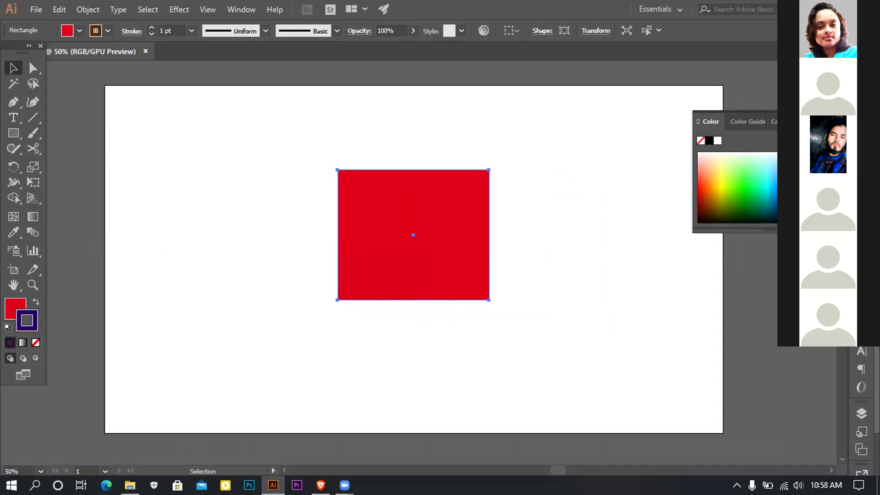
{"action": "left_click", "coordinate": [190, 31]}
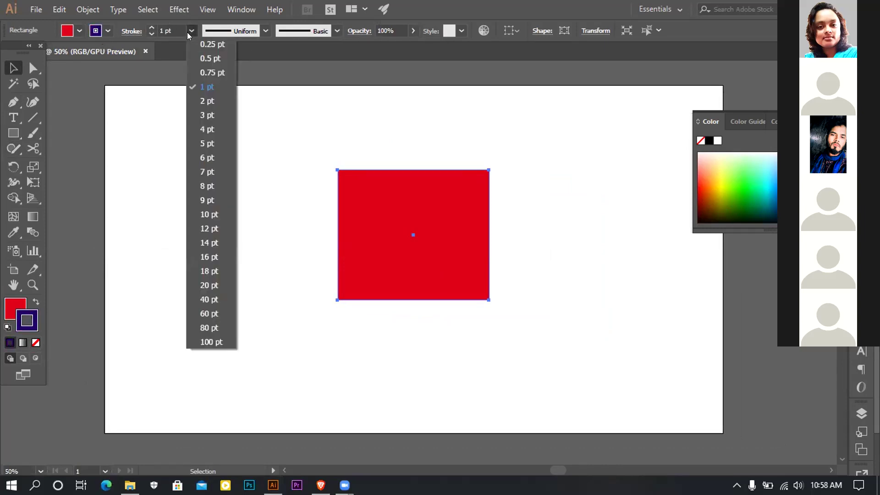
{"action": "left_click", "coordinate": [209, 226]}
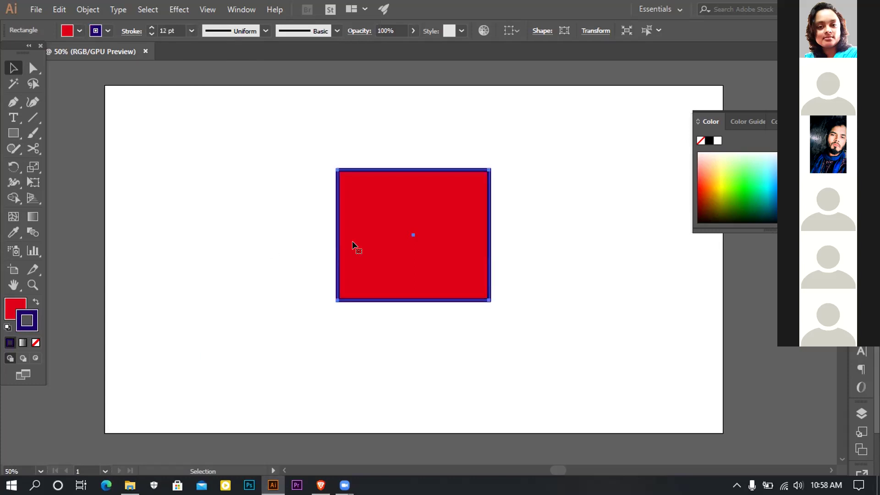
Display the full Stroke settings and examine the weight, cap, corner, alignment, dashed line and arrowhead options.
{"action": "left_click", "coordinate": [191, 30]}
{"action": "key", "text": "ctrl+F10"}
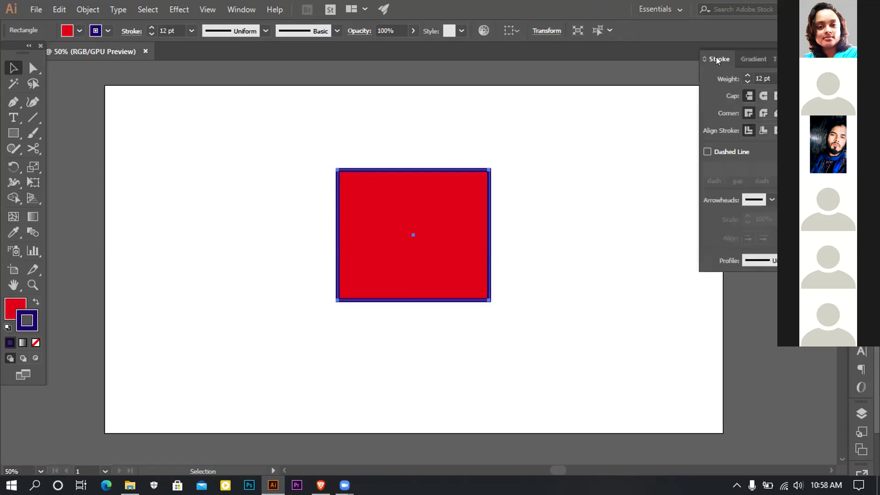
{"action": "key", "text": "ctrl+F10"}
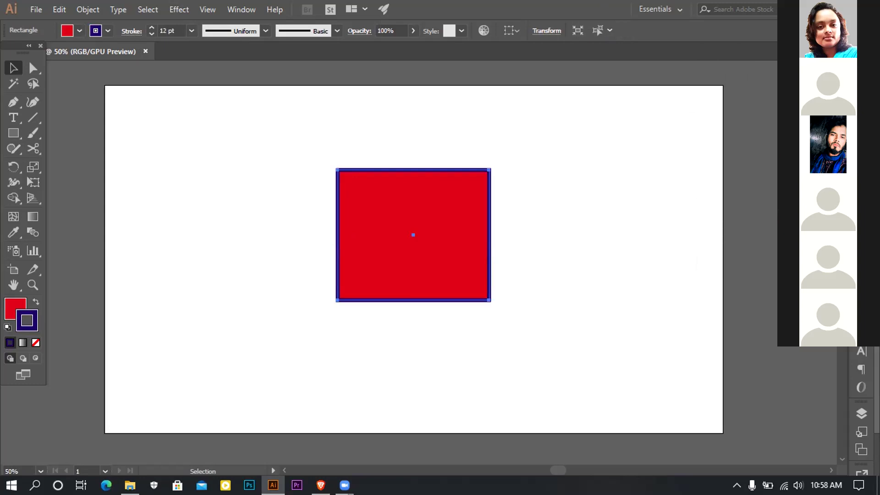
{"action": "key", "text": "ctrl+F10"}
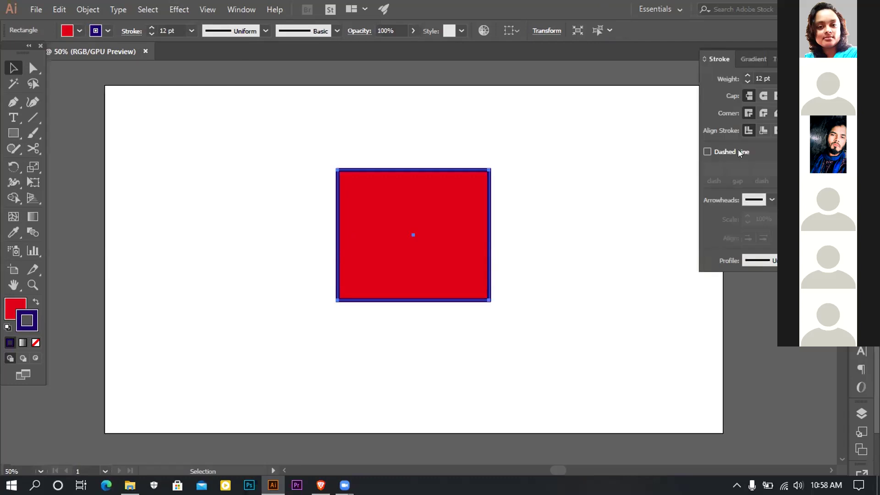
{"action": "left_click", "coordinate": [704, 59]}
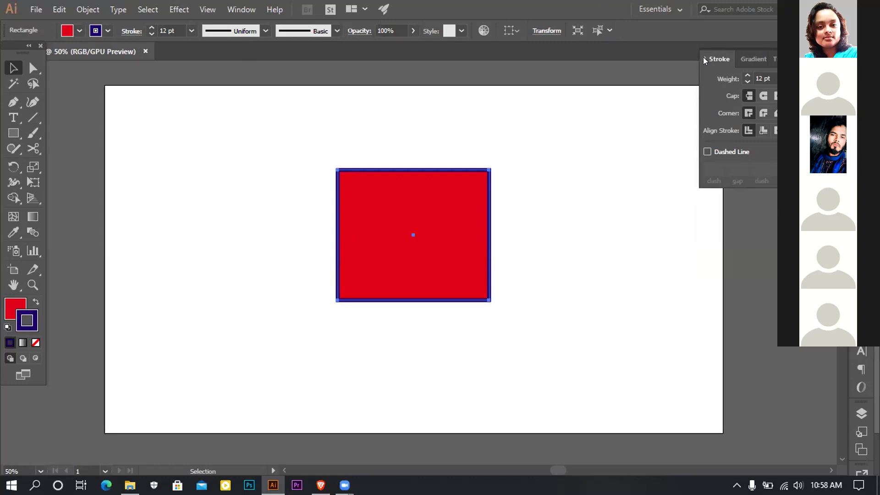
{"action": "left_click", "coordinate": [704, 58]}
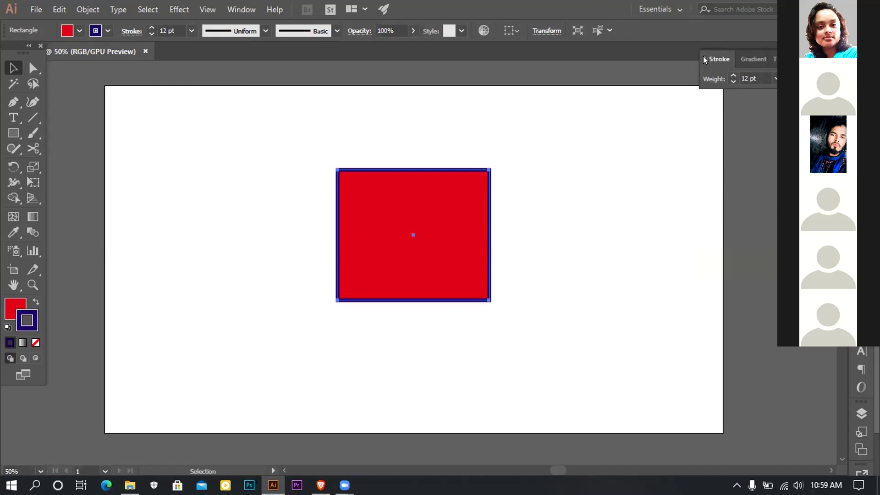
{"action": "left_click", "coordinate": [704, 59]}
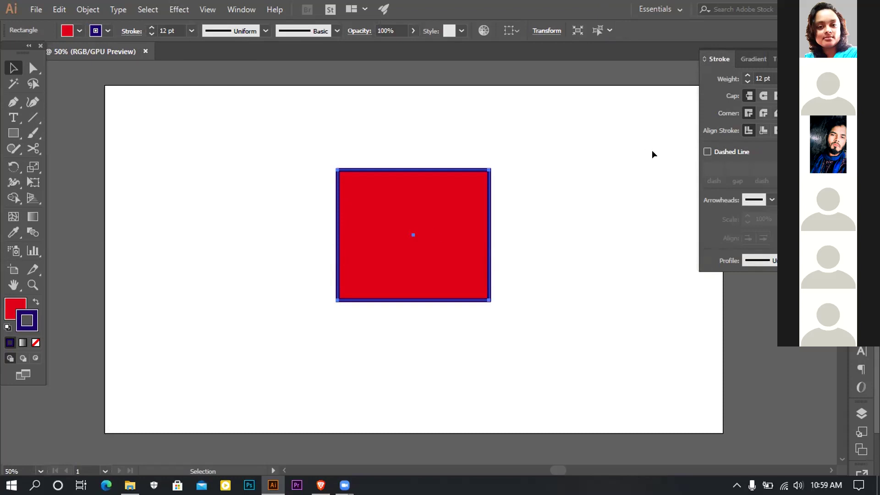
{"action": "key", "text": "v"}
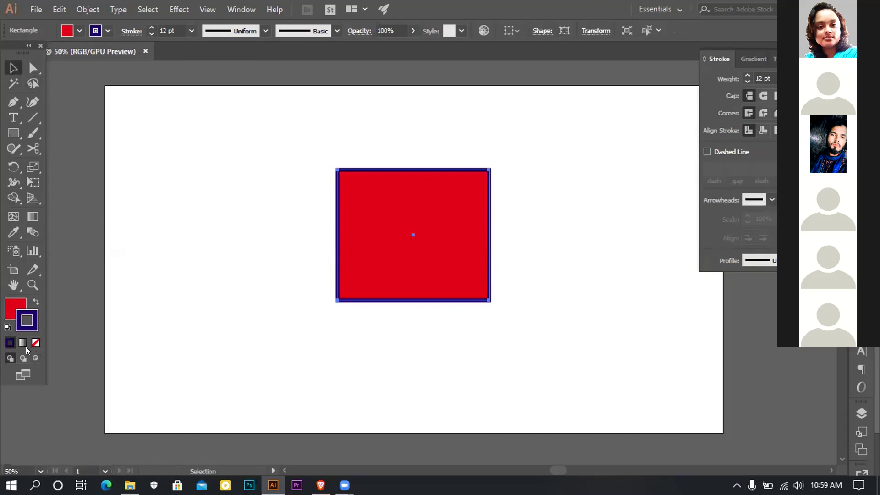
Remove the rectangle's fill and move the outlined shape slightly to the left by its stroke.
{"action": "left_click", "coordinate": [8, 308]}
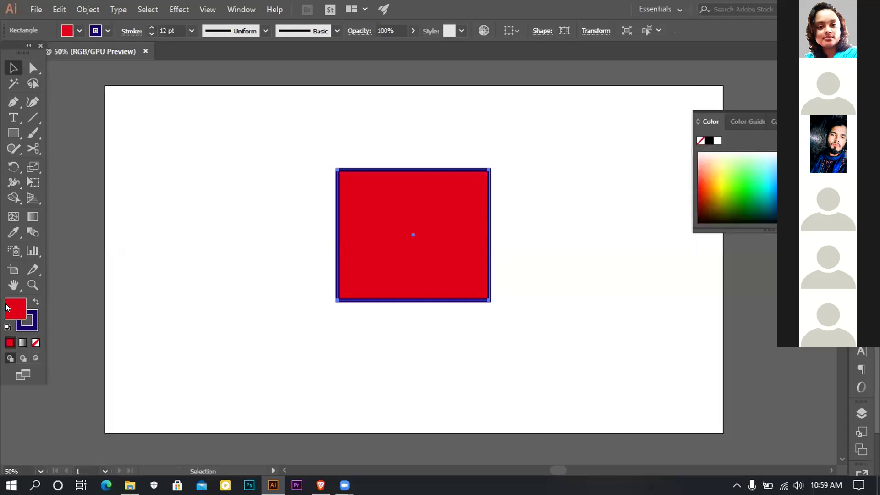
{"action": "left_click", "coordinate": [35, 343]}
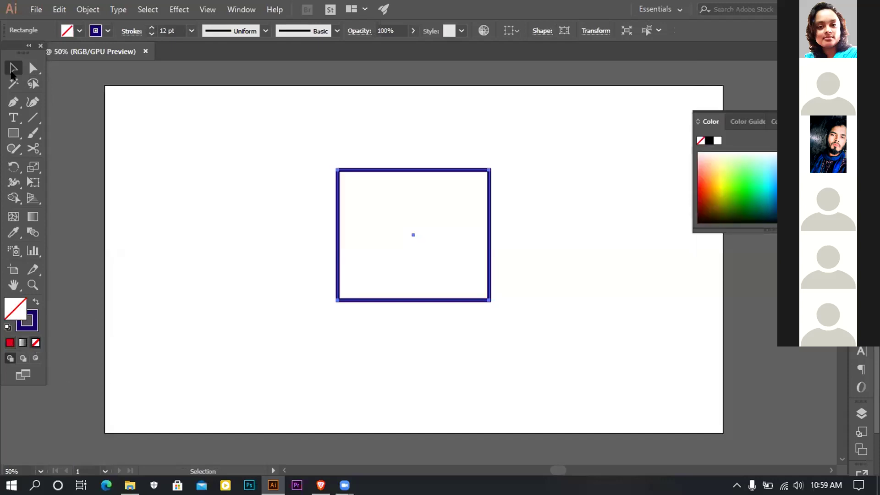
{"action": "left_click", "coordinate": [448, 263]}
{"action": "left_click_drag", "start_coordinate": [449, 303], "coordinate": [431, 304]}
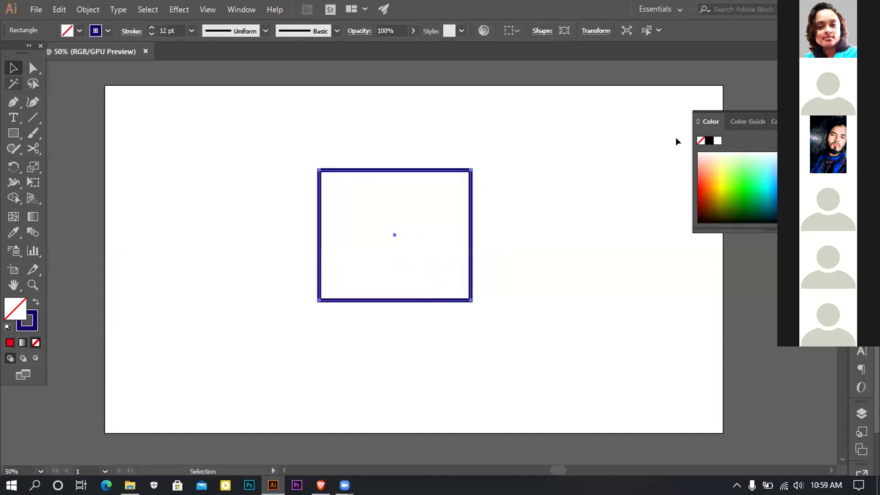
Increase the outlined rectangle's stroke weight to 18 pt.
{"action": "left_click", "coordinate": [862, 58]}
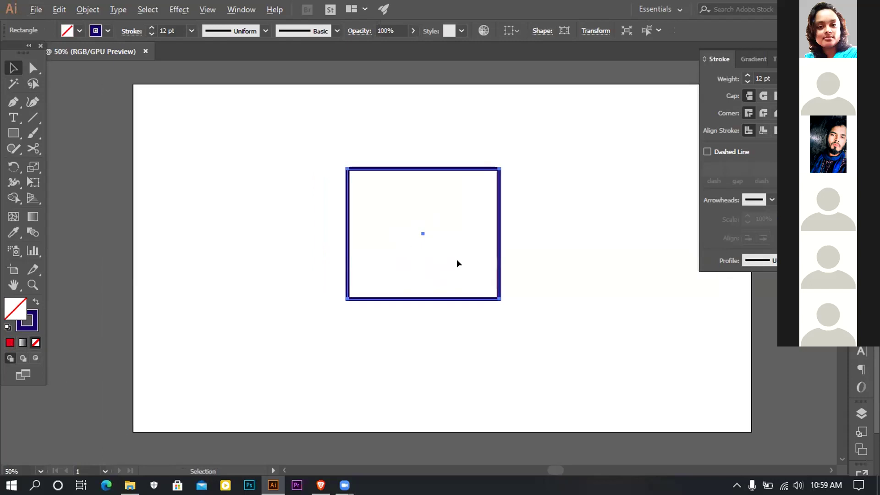
{"action": "scroll", "coordinate": [457, 259], "scroll_direction": "up", "scroll_amount": 2}
{"action": "left_click_drag", "start_coordinate": [448, 242], "coordinate": [480, 295]}
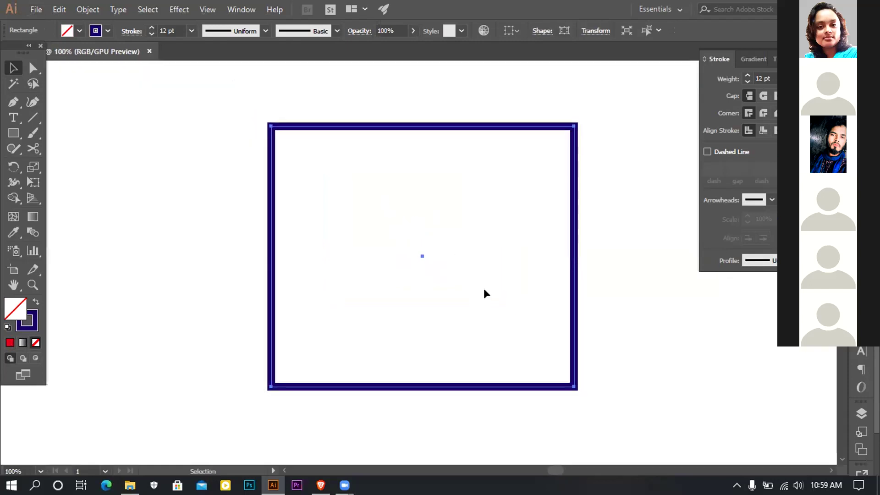
{"action": "scroll", "coordinate": [484, 288], "scroll_direction": "down", "scroll_amount": 1}
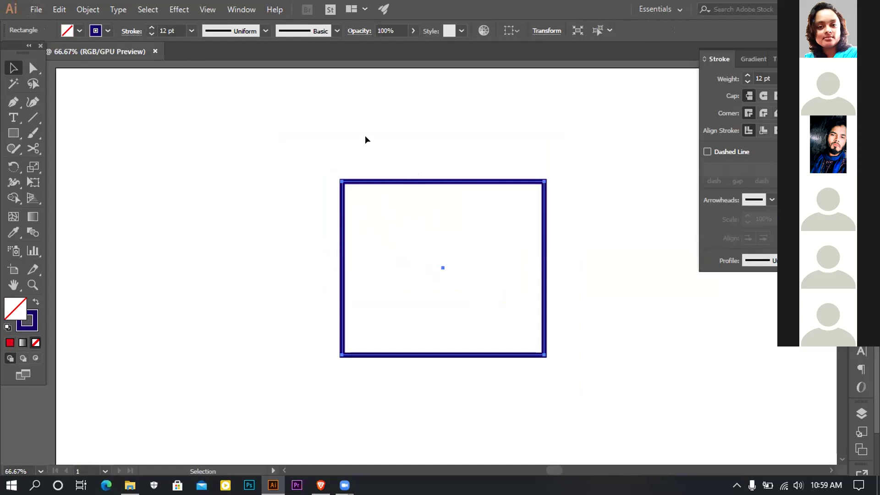
{"action": "left_click", "coordinate": [785, 79]}
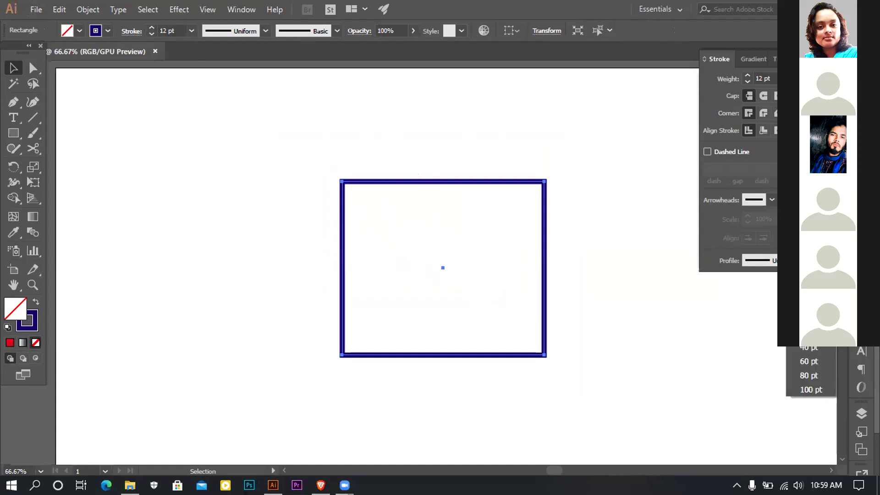
{"action": "left_click", "coordinate": [810, 276]}
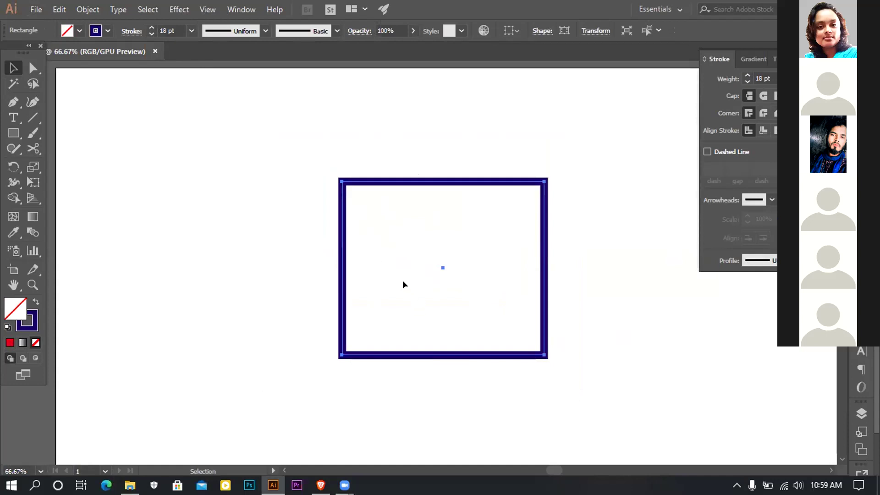
Inspect the stroke's position on the rectangle's path and align the stroke to the outside.
{"action": "scroll", "coordinate": [384, 310], "scroll_direction": "up", "scroll_amount": 2}
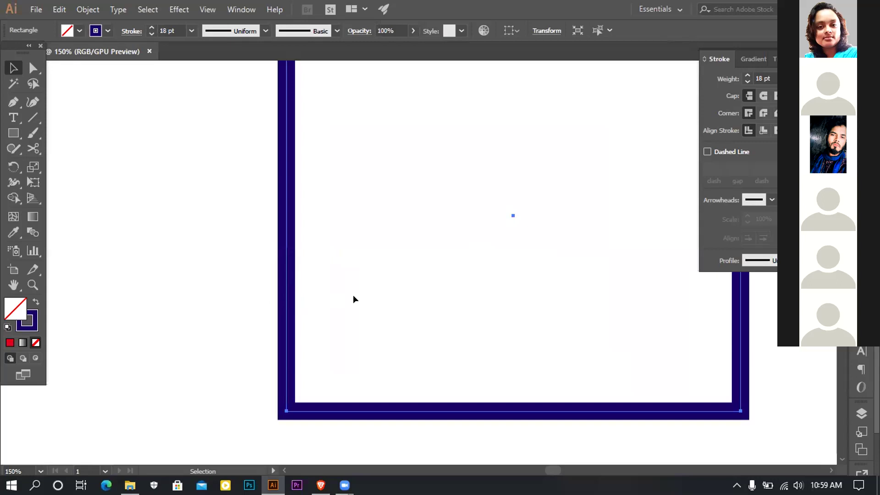
{"action": "scroll", "coordinate": [354, 296], "scroll_direction": "down", "scroll_amount": 2}
{"action": "left_click_drag", "start_coordinate": [589, 241], "coordinate": [546, 248]}
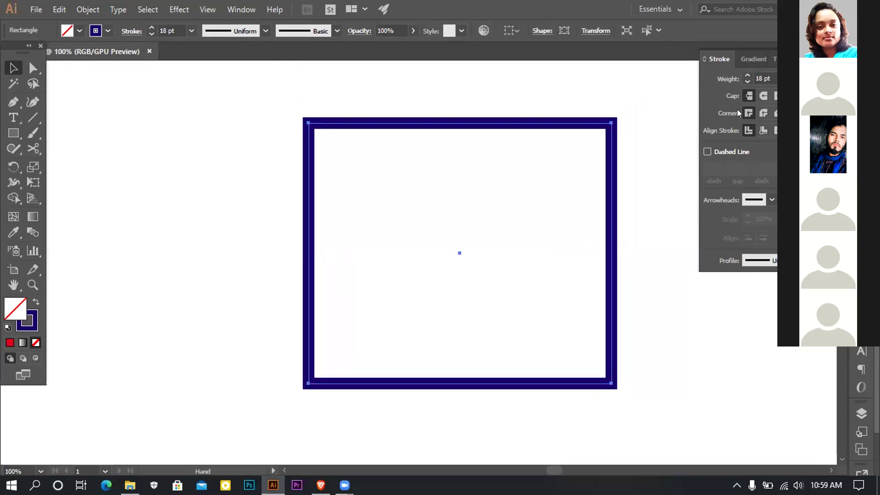
{"action": "left_click", "coordinate": [746, 133]}
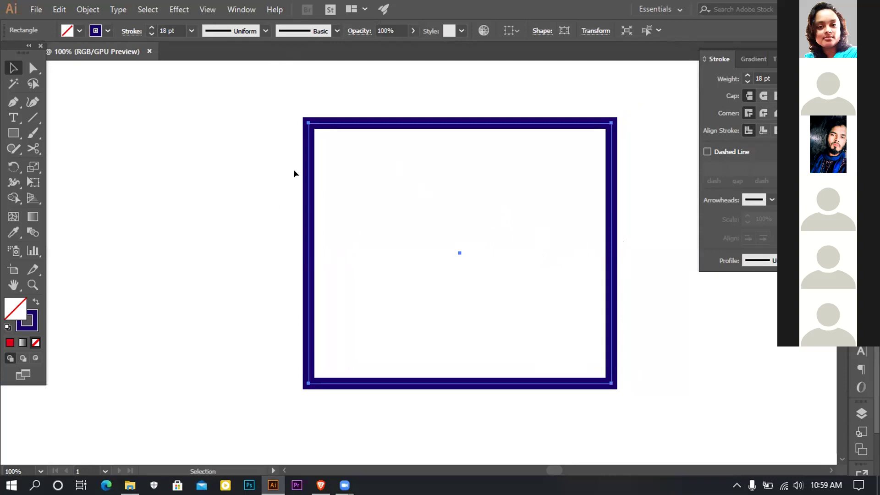
{"action": "left_click", "coordinate": [776, 131]}
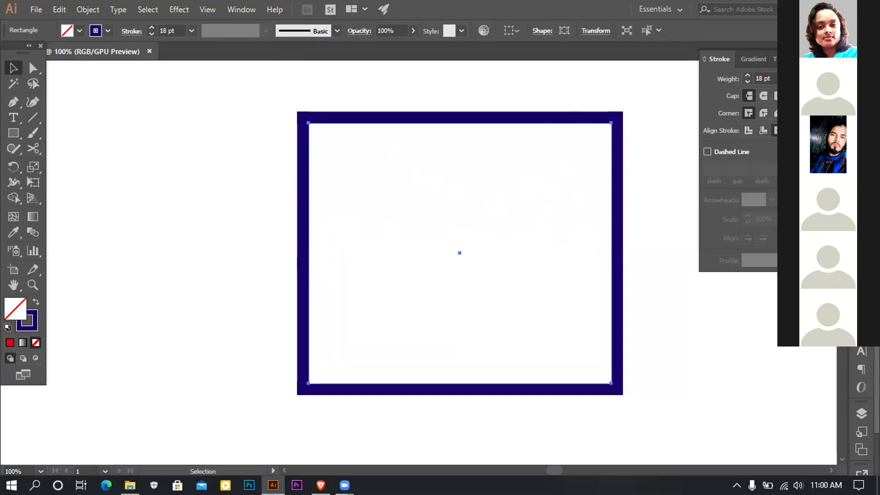
Increase the outlined rectangle's stroke weight to 40 pt.
{"action": "left_click", "coordinate": [790, 78]}
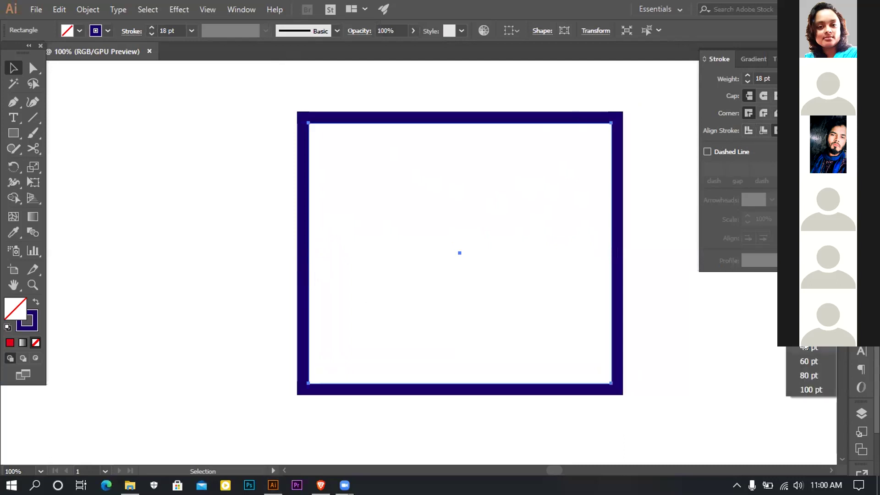
{"action": "left_click", "coordinate": [790, 348]}
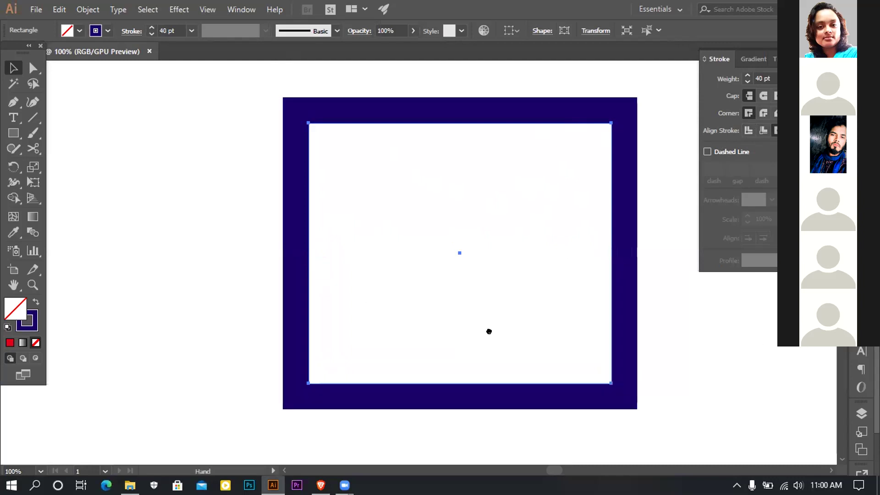
{"action": "scroll", "coordinate": [489, 329], "scroll_direction": "down", "scroll_amount": 3}
{"action": "scroll", "coordinate": [489, 330], "scroll_direction": "right", "scroll_amount": 3}
{"action": "key", "text": "backslash"}
{"action": "scroll", "coordinate": [449, 300], "scroll_direction": "down", "scroll_amount": 2, "text": "alt"}
{"action": "scroll", "coordinate": [442, 300], "scroll_direction": "up", "scroll_amount": 2}
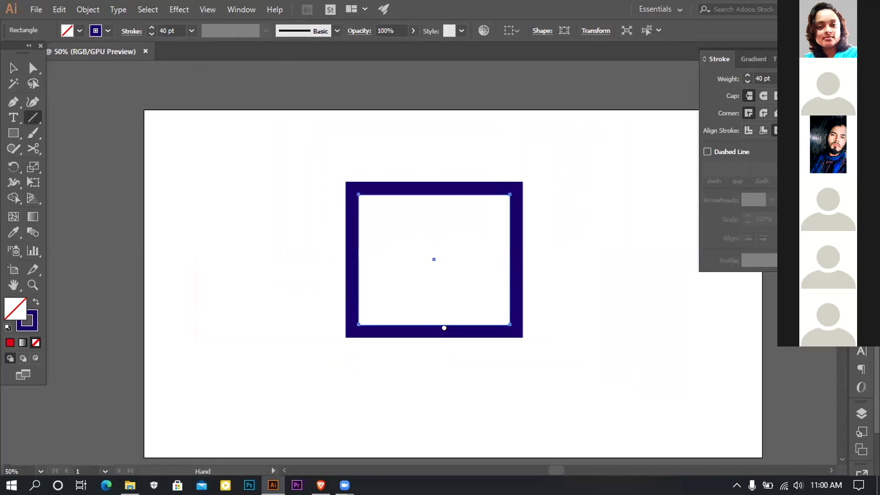
{"action": "scroll", "coordinate": [444, 329], "scroll_direction": "up", "scroll_amount": 2, "text": "alt"}
{"action": "left_click_drag", "start_coordinate": [464, 338], "coordinate": [466, 345]}
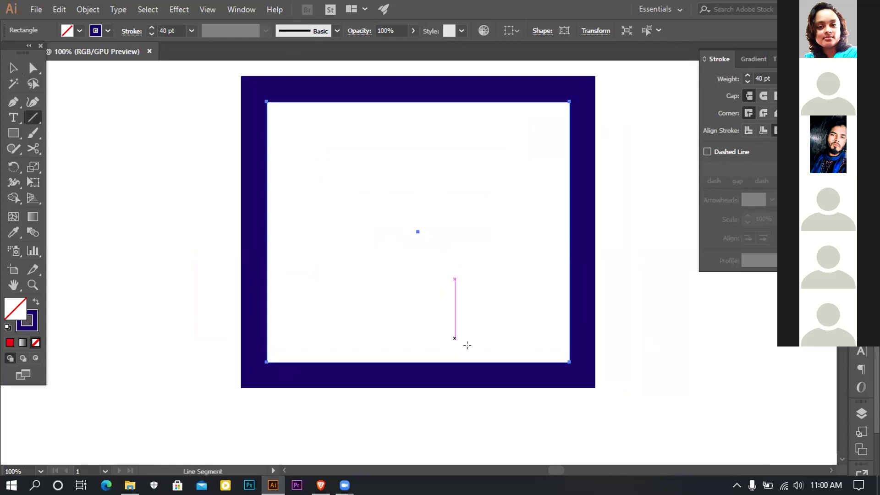
Align the rectangle's stroke to the inside of its path and move the shape slightly to the left.
{"action": "left_click", "coordinate": [759, 130]}
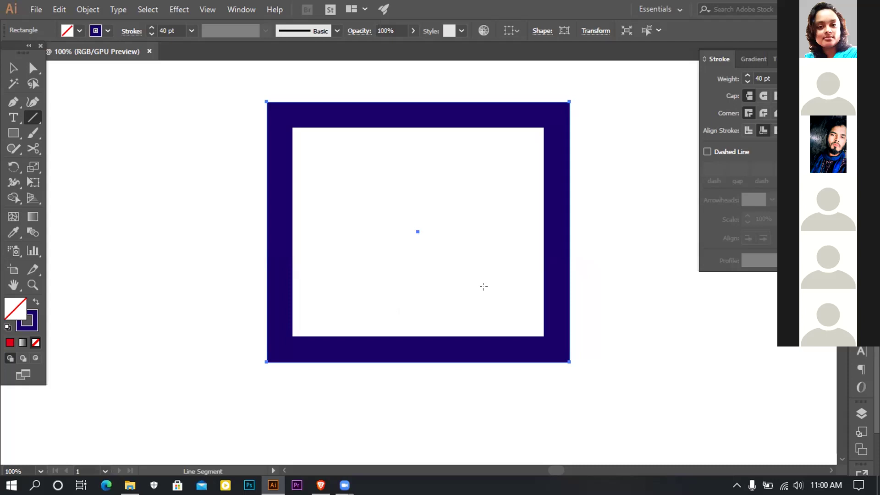
{"action": "key", "text": "v"}
{"action": "mouse_move", "coordinate": [504, 350]}
{"action": "left_mouse_down"}
{"action": "mouse_move", "coordinate": [447, 350]}
{"action": "mouse_move", "coordinate": [494, 350]}
{"action": "left_mouse_up"}
{"action": "scroll", "coordinate": [477, 338], "scroll_direction": "down", "scroll_amount": 1}
{"action": "scroll", "coordinate": [477, 338], "scroll_direction": "up", "scroll_amount": 2}
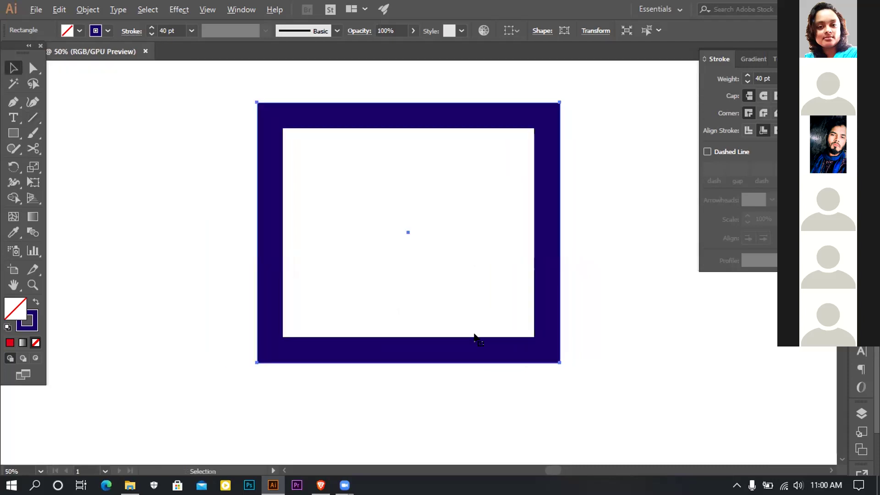
Try a dashed line with 12 pt dashes on the rectangle's stroke and switch back to a solid line.
{"action": "left_click", "coordinate": [708, 152]}
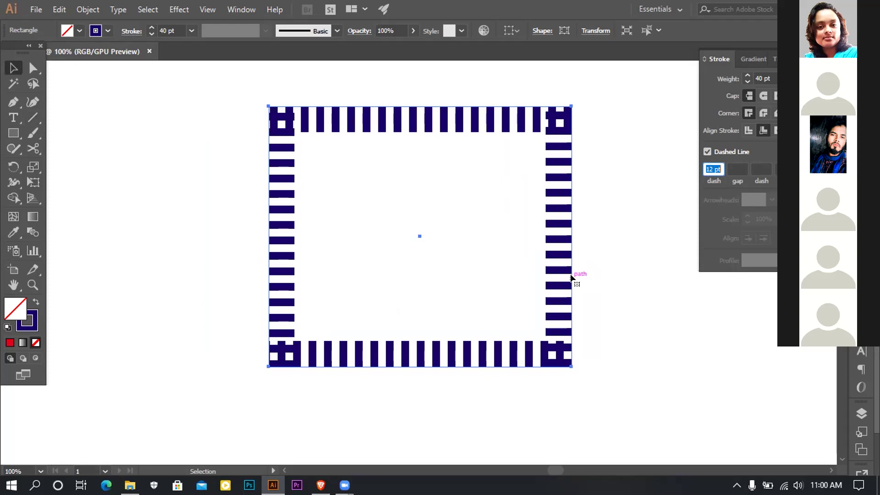
{"action": "left_click", "coordinate": [708, 152]}
{"action": "scroll", "coordinate": [414, 241], "scroll_direction": "up", "scroll_amount": 2}
{"action": "mouse_move", "coordinate": [272, 211]}
{"action": "left_mouse_down"}
{"action": "mouse_move", "coordinate": [396, 222]}
{"action": "mouse_move", "coordinate": [328, 224]}
{"action": "left_mouse_up"}
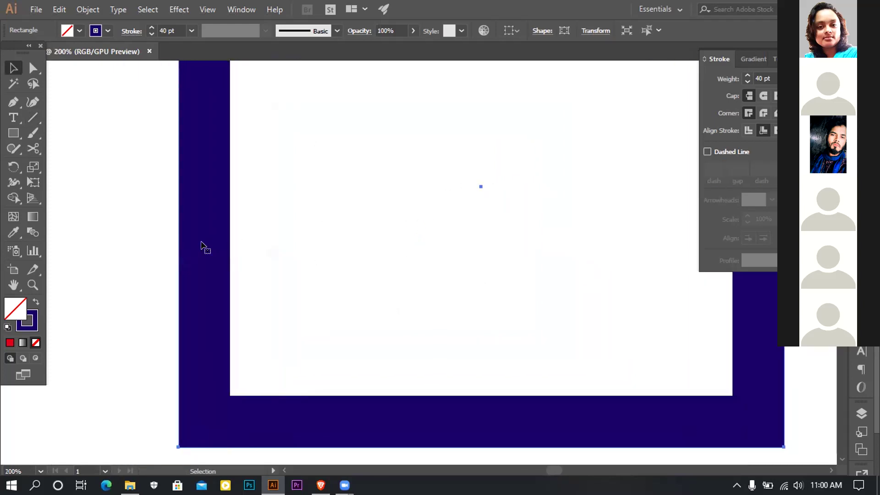
Compare center stroke alignment on the rectangle's path with inside alignment, ending on inside.
{"action": "left_click", "coordinate": [748, 130]}
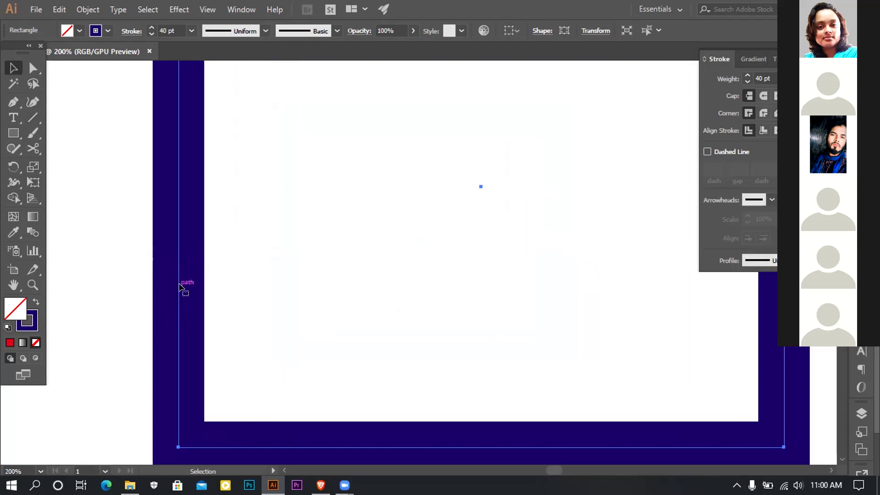
{"action": "left_click", "coordinate": [764, 130]}
{"action": "scroll", "coordinate": [241, 339], "scroll_direction": "up", "scroll_amount": 2}
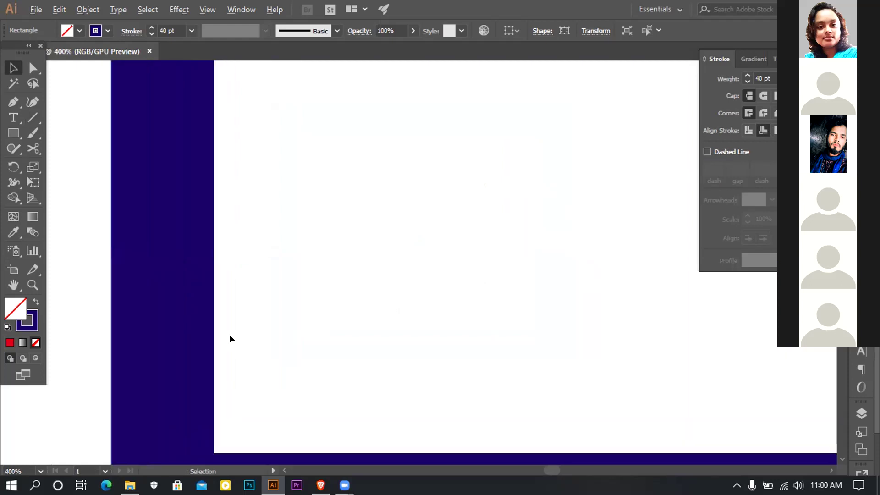
{"action": "scroll", "coordinate": [364, 299], "scroll_direction": "left", "scroll_amount": 5}
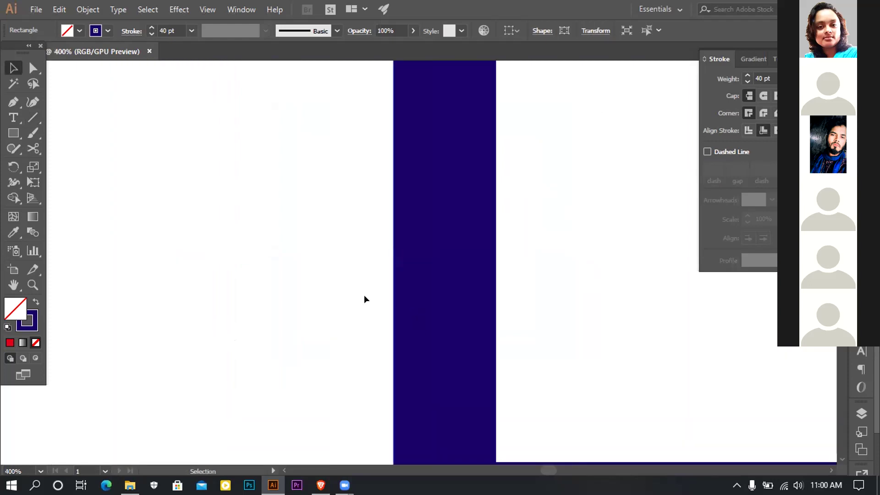
Paint short Paintbrush strokes across the rectangle's left outer edge and undo them.
{"action": "left_click", "coordinate": [33, 130]}
{"action": "left_click_drag", "start_coordinate": [362, 255], "coordinate": [413, 285]}
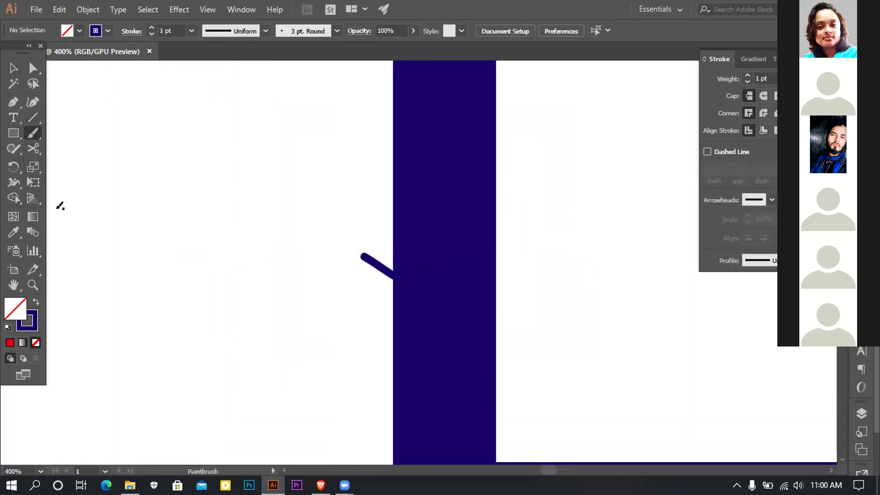
{"action": "left_click", "coordinate": [80, 32]}
{"action": "left_click", "coordinate": [27, 53]}
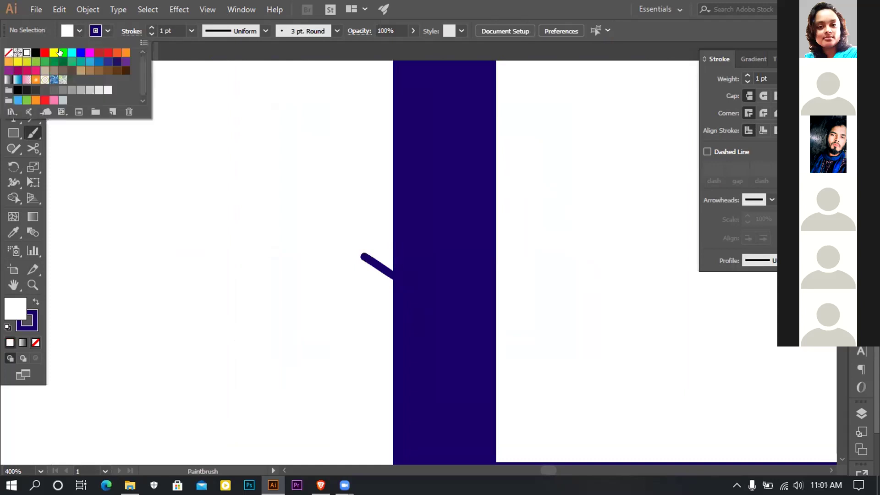
{"action": "key", "text": "Escape"}
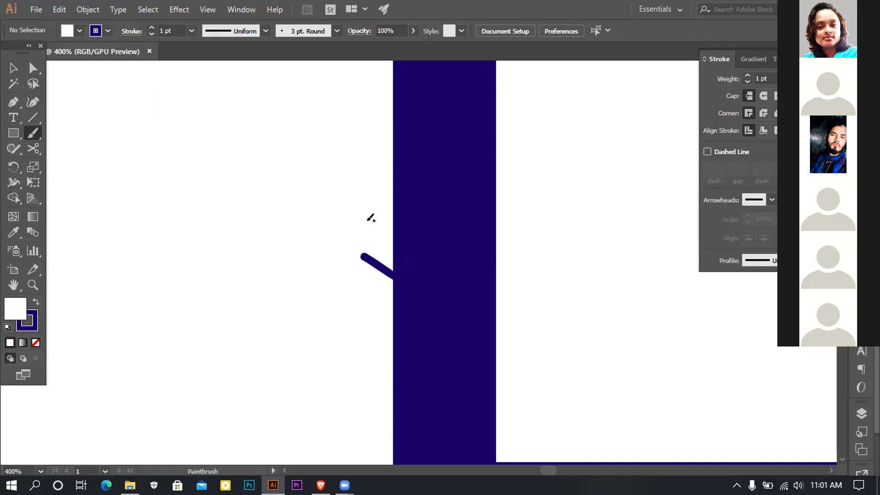
{"action": "left_click_drag", "start_coordinate": [367, 224], "coordinate": [410, 239]}
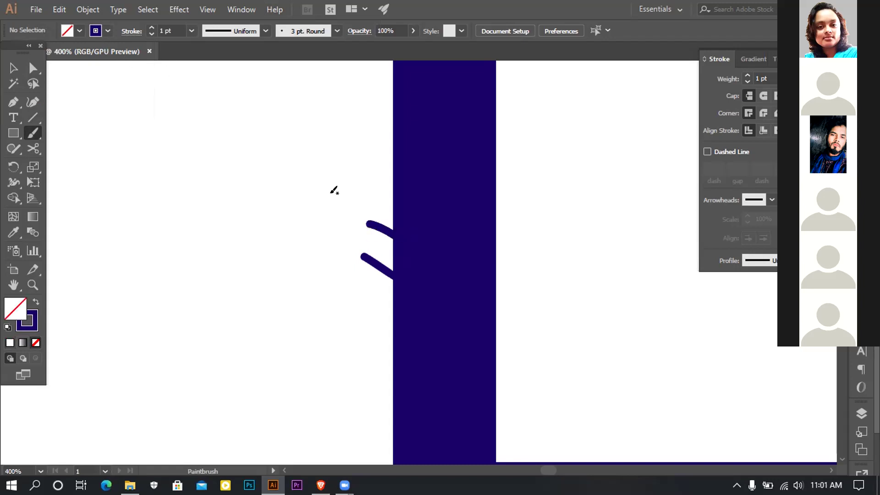
{"action": "key", "text": "ctrl+z"}
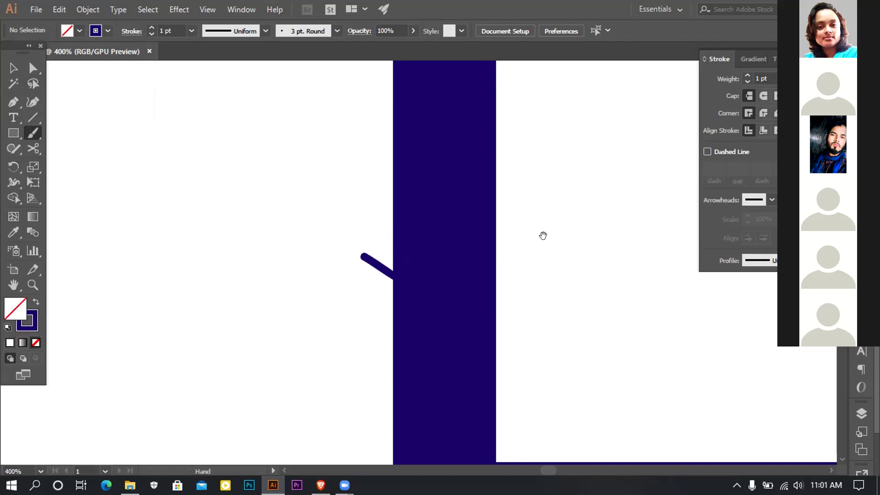
{"action": "key", "text": "ctrl+z"}
{"action": "left_click_drag", "start_coordinate": [542, 251], "coordinate": [428, 216]}
{"action": "key", "text": "v"}
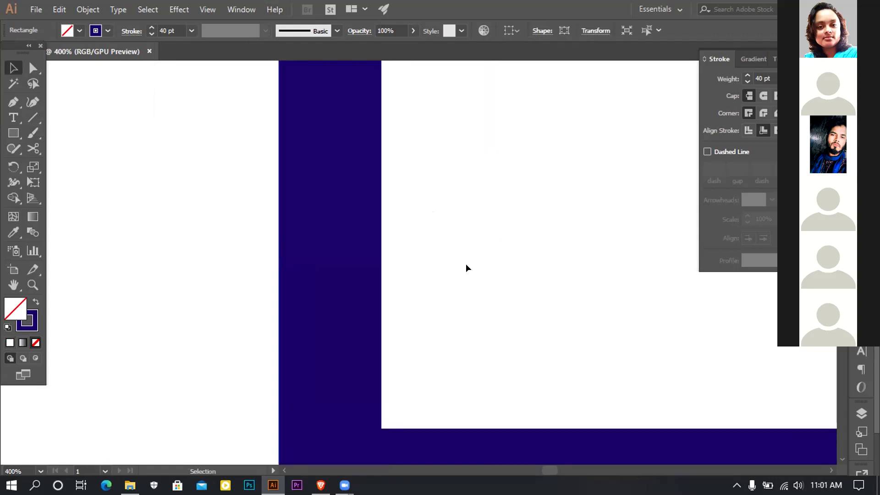
Examine the rectangle's inside-aligned stroke around its upper-left corner, with the shape selected and deselected.
{"action": "left_click_drag", "start_coordinate": [467, 268], "coordinate": [406, 262]}
{"action": "scroll", "coordinate": [483, 271], "scroll_direction": "down", "scroll_amount": 2}
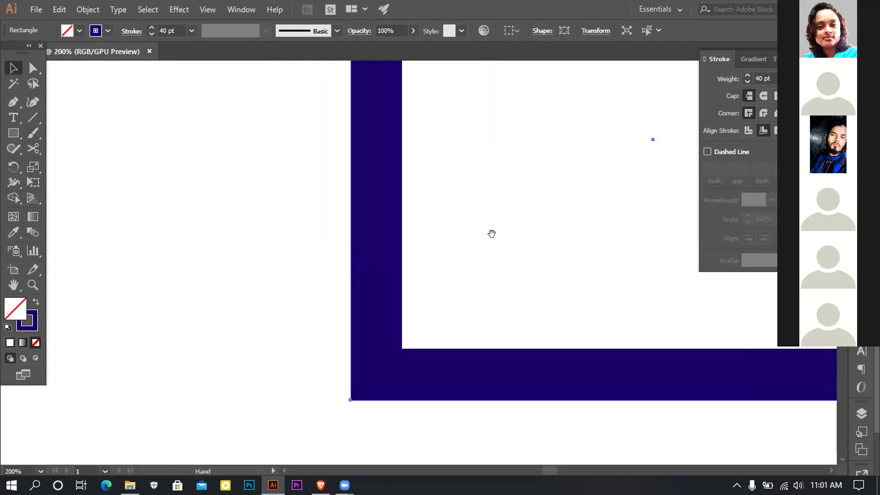
{"action": "scroll", "coordinate": [454, 246], "scroll_direction": "up", "scroll_amount": 1}
{"action": "scroll", "coordinate": [448, 247], "scroll_direction": "down", "scroll_amount": 2}
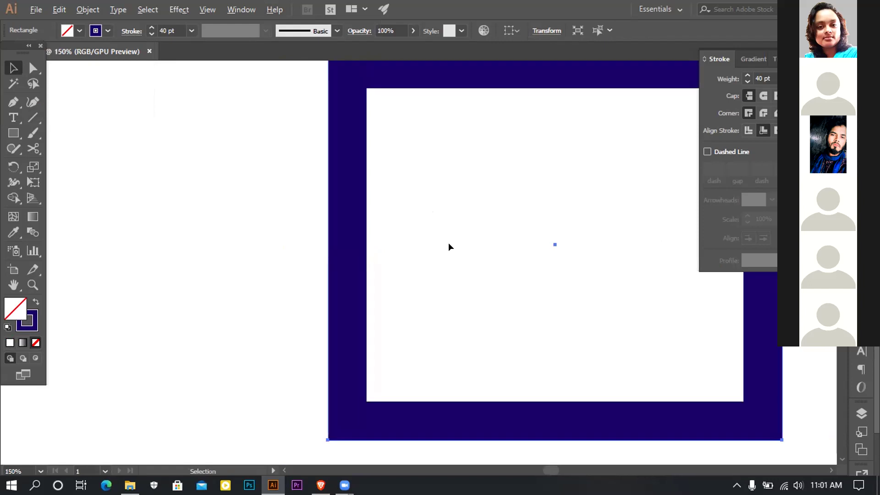
{"action": "scroll", "coordinate": [412, 275], "scroll_direction": "up", "scroll_amount": 3}
{"action": "scroll", "coordinate": [413, 275], "scroll_direction": "right", "scroll_amount": 2}
{"action": "left_click", "coordinate": [281, 120]}
{"action": "left_click", "coordinate": [293, 163]}
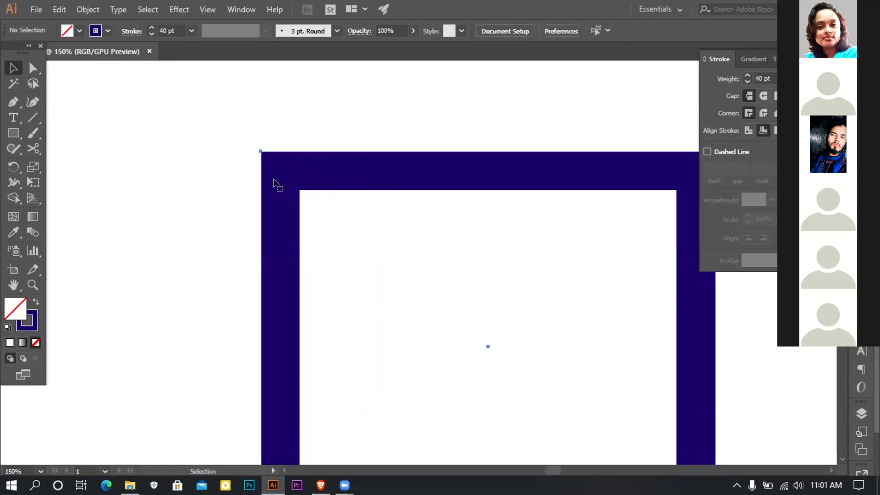
{"action": "left_click", "coordinate": [313, 111]}
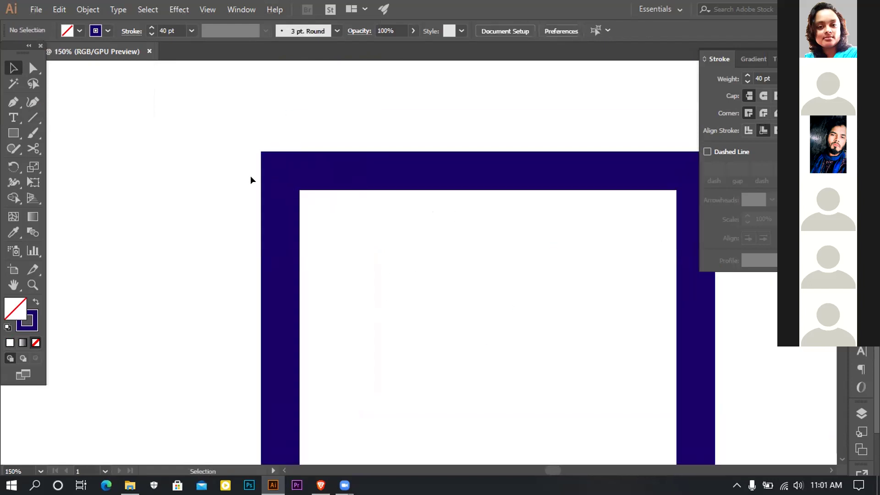
Select the rectangle and try the round and bevel joins on its stroke corners.
{"action": "left_click", "coordinate": [765, 110]}
{"action": "left_click_drag", "start_coordinate": [228, 127], "coordinate": [377, 229]}
{"action": "left_click_drag", "start_coordinate": [574, 191], "coordinate": [443, 127]}
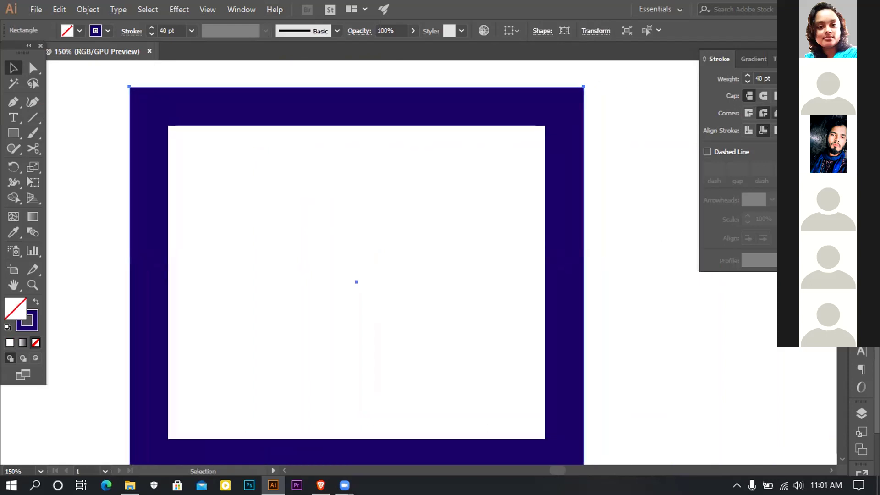
{"action": "mouse_move", "coordinate": [438, 287]}
{"action": "left_mouse_down"}
{"action": "mouse_move", "coordinate": [438, 235]}
{"action": "mouse_move", "coordinate": [479, 338]}
{"action": "mouse_move", "coordinate": [508, 336]}
{"action": "left_mouse_up"}
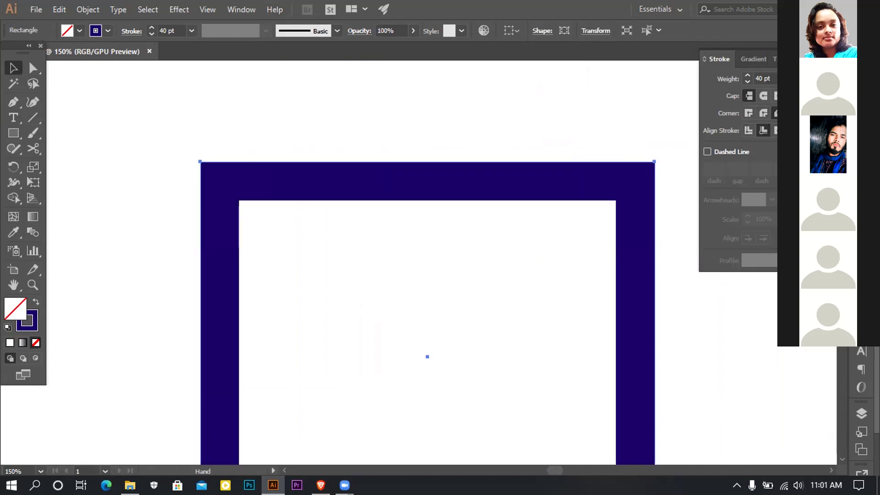
Activate Direct Selection on the rectangle and return its stroke corners to the miter join.
{"action": "left_click", "coordinate": [764, 113]}
{"action": "left_click", "coordinate": [32, 68]}
{"action": "key", "text": "shift+Up"}
{"action": "key", "text": "shift+Up"}
{"action": "key", "text": "shift+Up"}
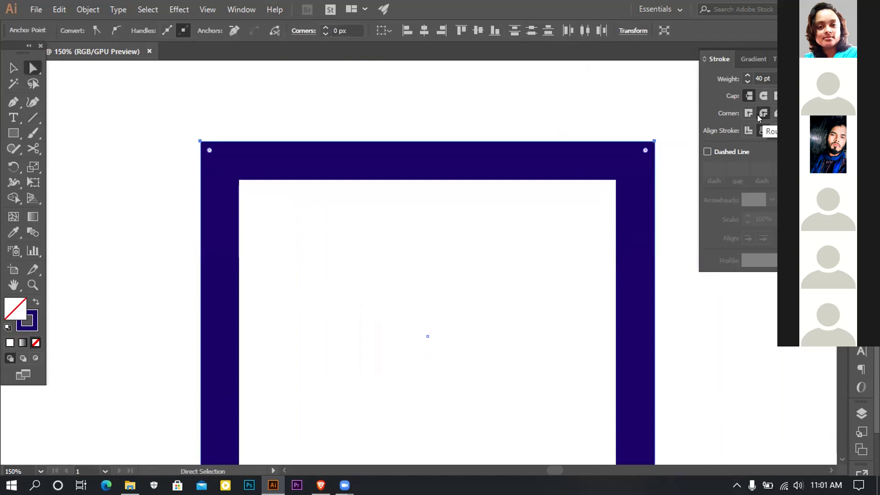
{"action": "scroll", "coordinate": [522, 296], "scroll_direction": "down", "scroll_amount": 2}
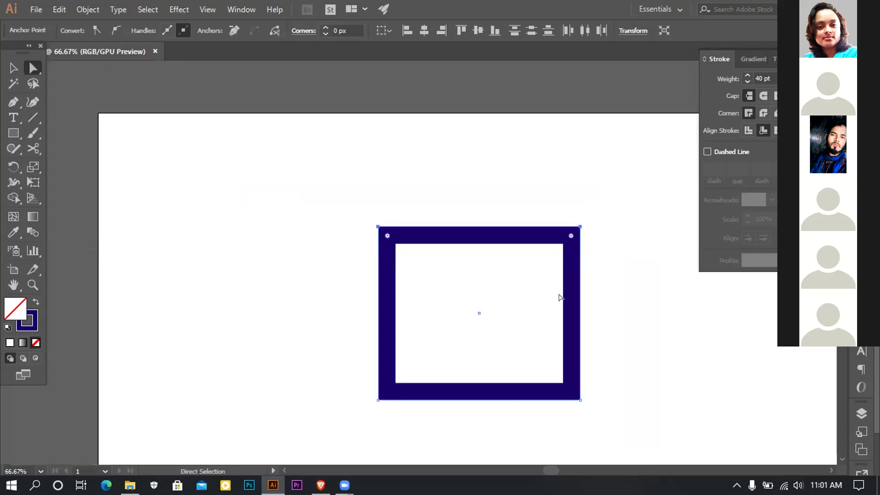
Turn on a dashed stroke for the navy rectangle and set the dash length to 5 pt.
{"action": "left_click", "coordinate": [13, 68]}
{"action": "left_click", "coordinate": [468, 236]}
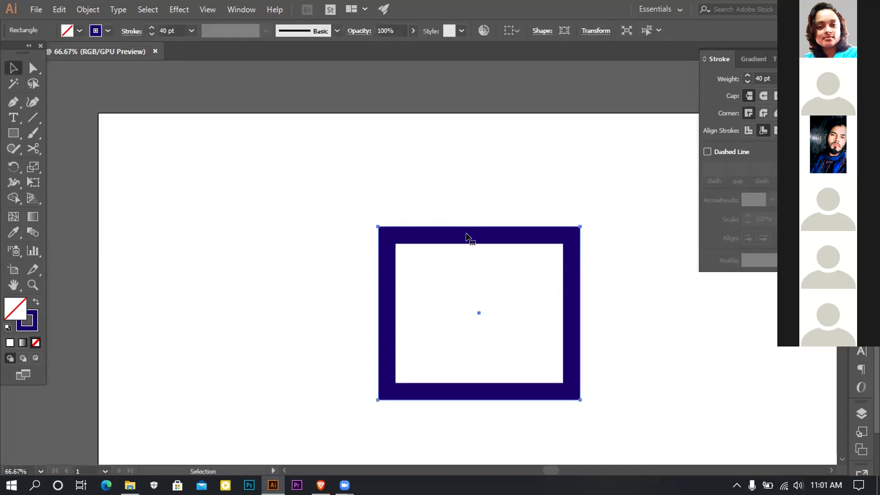
{"action": "left_click", "coordinate": [708, 152]}
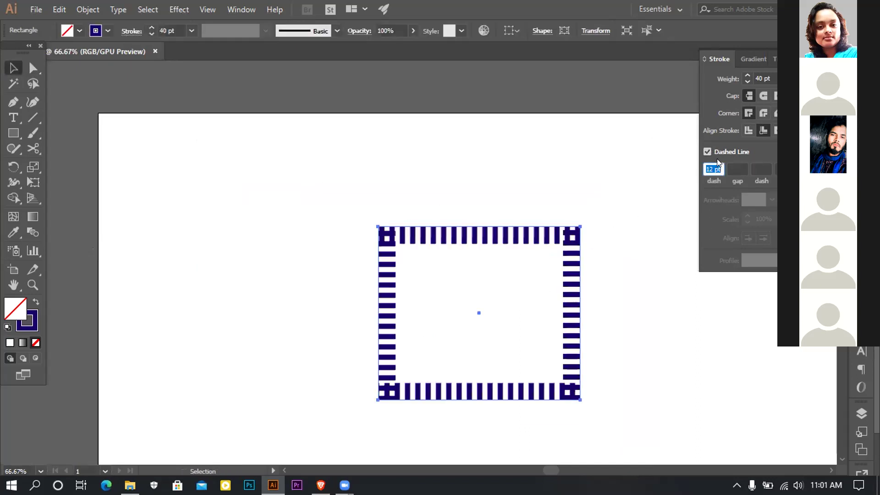
{"action": "scroll", "coordinate": [588, 290], "scroll_direction": "up", "scroll_amount": 2}
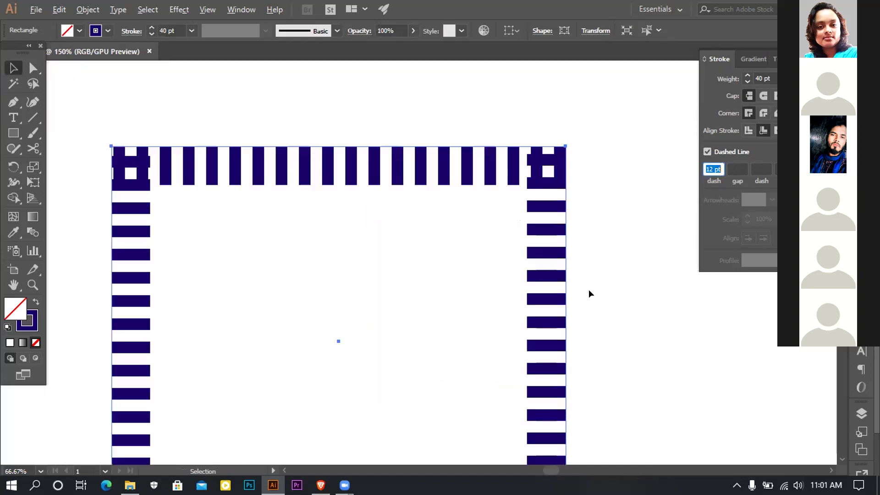
{"action": "left_click_drag", "start_coordinate": [515, 295], "coordinate": [552, 263]}
{"action": "scroll", "coordinate": [551, 232], "scroll_direction": "down", "scroll_amount": 1}
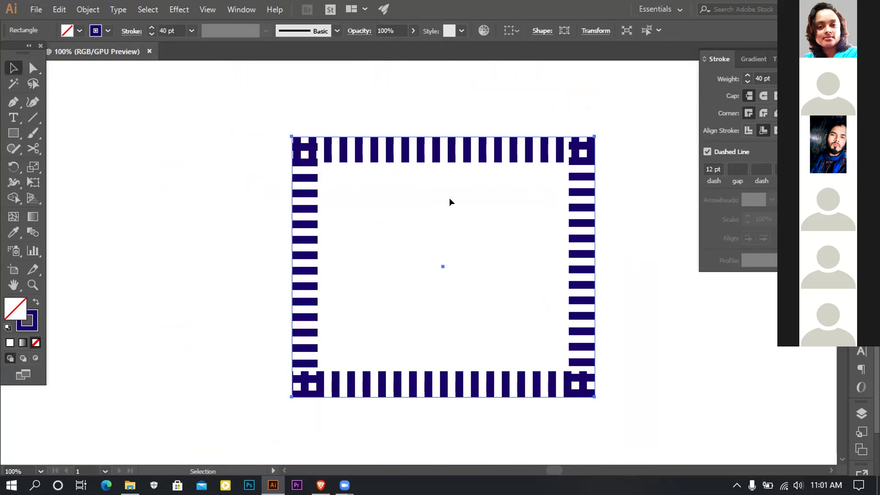
{"action": "left_click", "coordinate": [718, 164]}
{"action": "key", "text": "Return"}
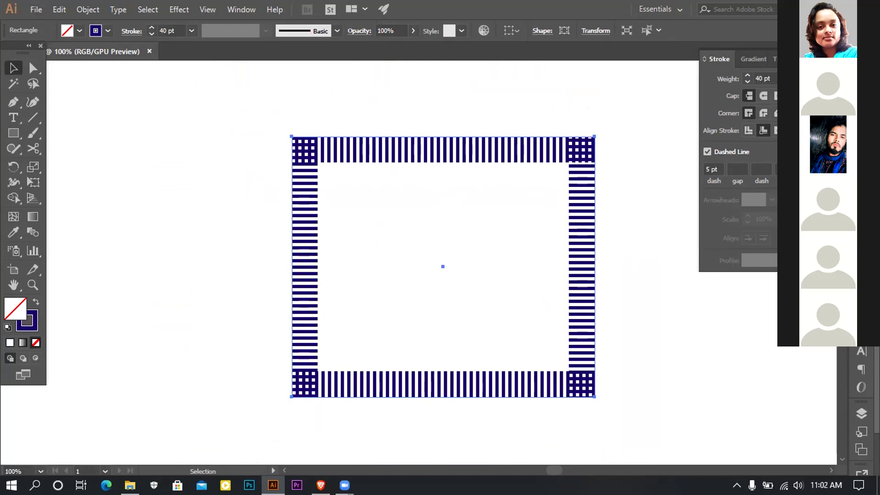
Replace the dashed rectangle with a newly drawn one that keeps the same dashed stroke.
{"action": "left_click", "coordinate": [302, 200]}
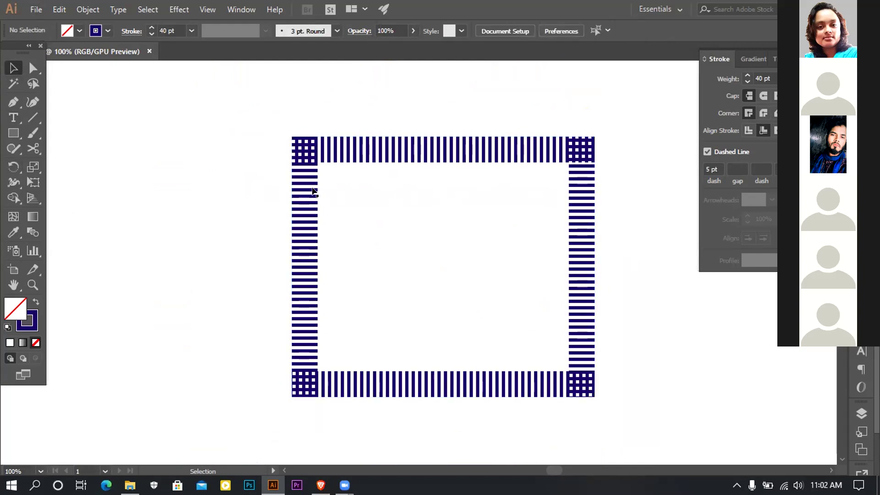
{"action": "key", "text": "ctrl+a"}
{"action": "key", "text": "Delete"}
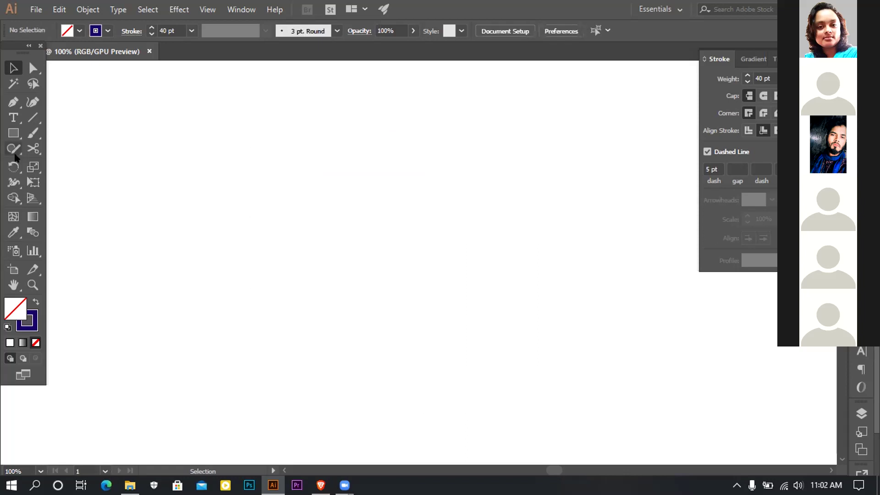
{"action": "left_click", "coordinate": [13, 133]}
{"action": "left_click_drag", "start_coordinate": [184, 116], "coordinate": [490, 334]}
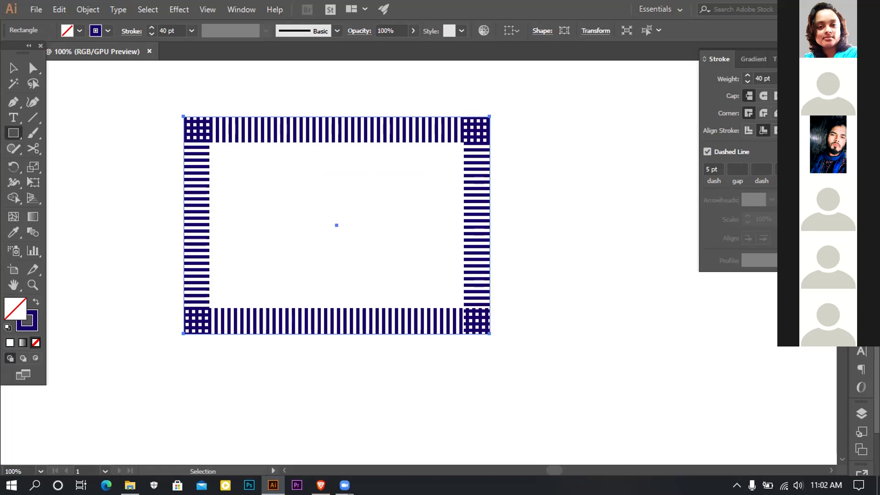
Centre the new rectangle's stroke on its path and align the dashes to the corners.
{"action": "left_click", "coordinate": [748, 131]}
{"action": "left_click_drag", "start_coordinate": [408, 247], "coordinate": [499, 277]}
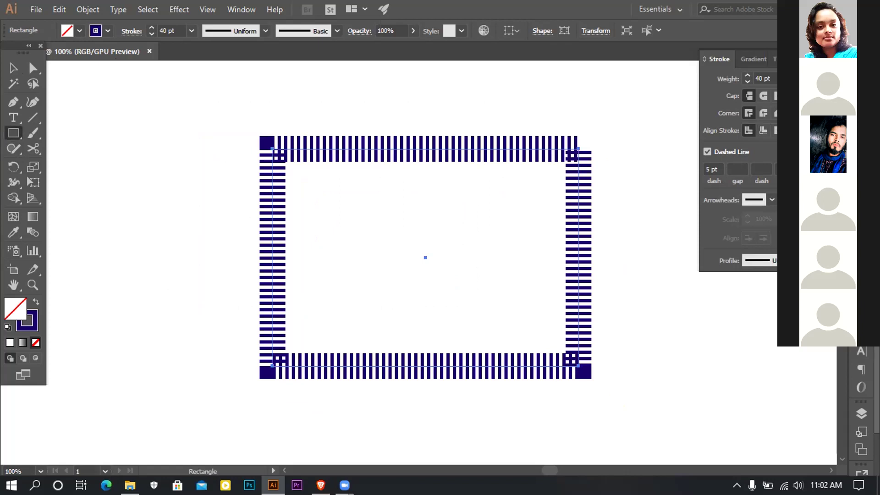
{"action": "left_click", "coordinate": [787, 152]}
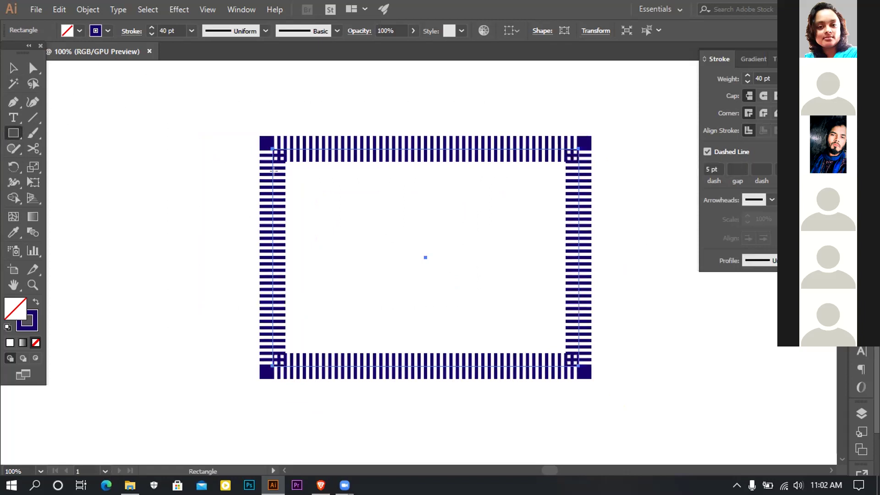
Check the rectangle's corner anchor and path, and reapply the alignment of its dashes to the corners and path ends.
{"action": "left_click", "coordinate": [13, 68]}
{"action": "left_click", "coordinate": [207, 118]}
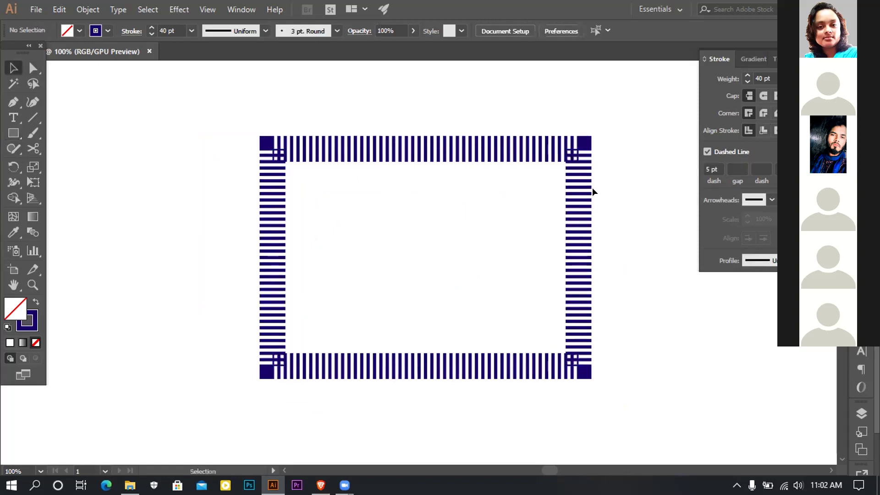
{"action": "left_click", "coordinate": [33, 68]}
{"action": "left_click_drag", "start_coordinate": [229, 122], "coordinate": [457, 283]}
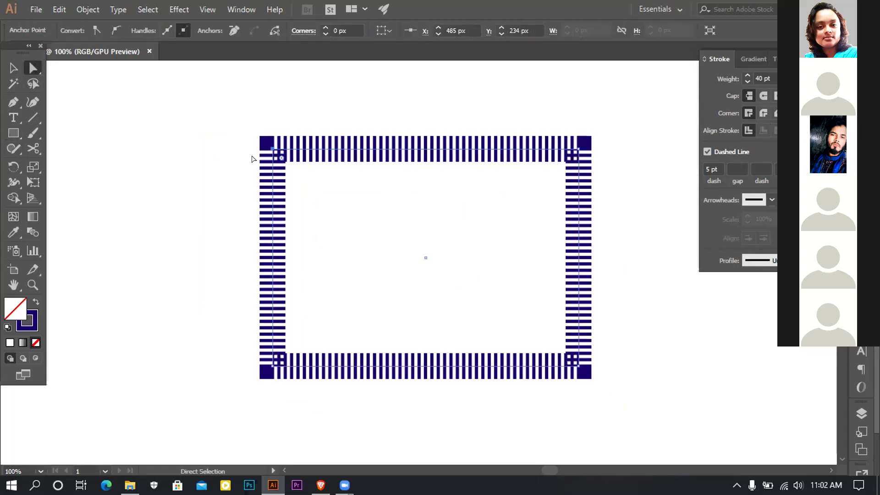
{"action": "left_click", "coordinate": [15, 68]}
{"action": "left_click_drag", "start_coordinate": [405, 232], "coordinate": [406, 213]}
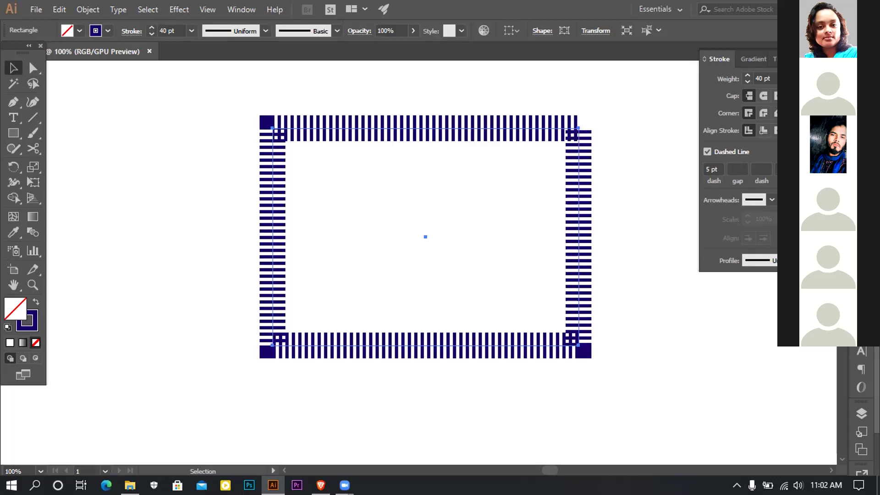
{"action": "left_click", "coordinate": [832, 152]}
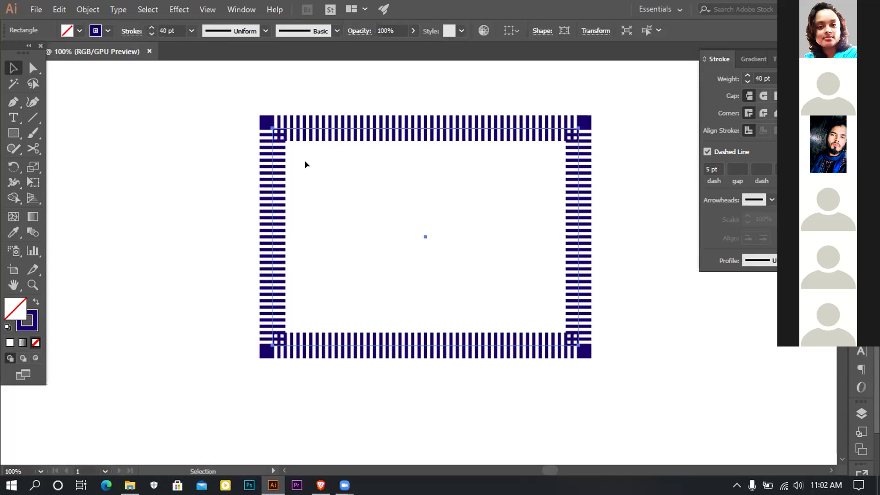
Delete the dashed rectangle from the artboard.
{"action": "key", "text": "space"}
{"action": "left_click_drag", "start_coordinate": [401, 140], "coordinate": [468, 191]}
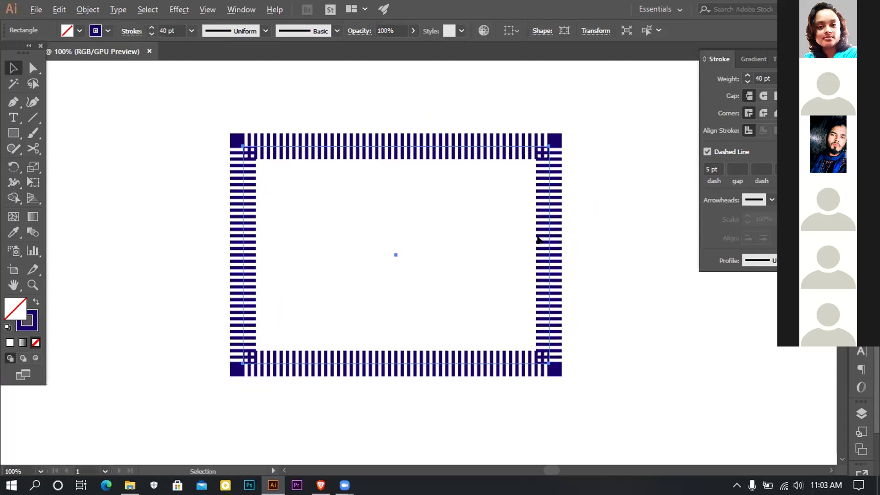
{"action": "scroll", "coordinate": [541, 239], "scroll_direction": "down", "scroll_amount": 2}
{"action": "left_click_drag", "start_coordinate": [632, 356], "coordinate": [374, 155]}
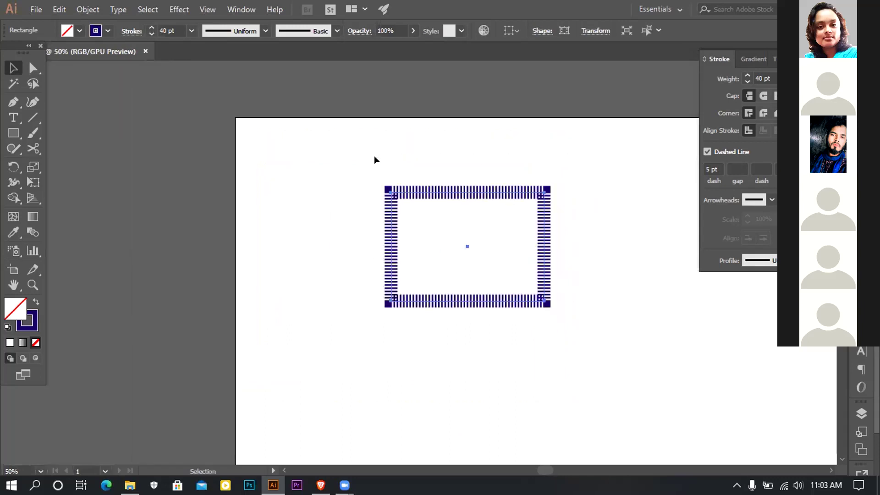
{"action": "key", "text": "Delete"}
Draw a horizontal line with a solid, undashed 40 pt stroke across the upper part of the artboard.
{"action": "left_click", "coordinate": [33, 118]}
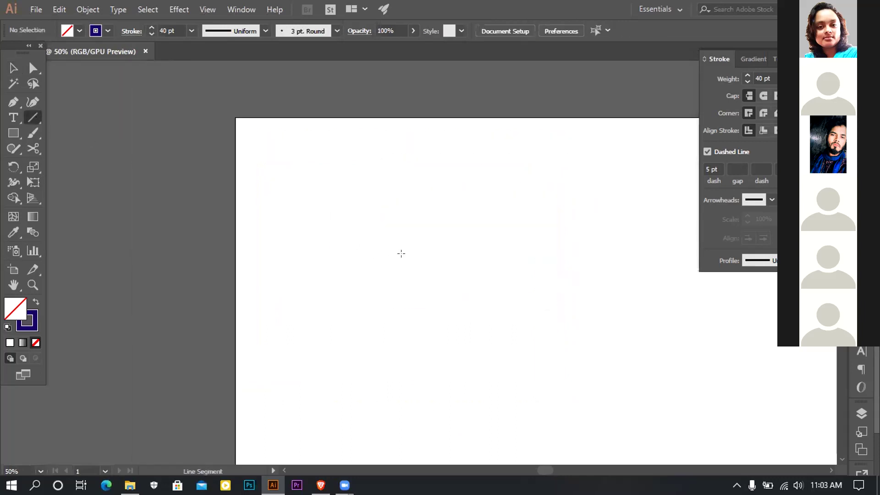
{"action": "left_click_drag", "start_coordinate": [327, 234], "coordinate": [523, 242]}
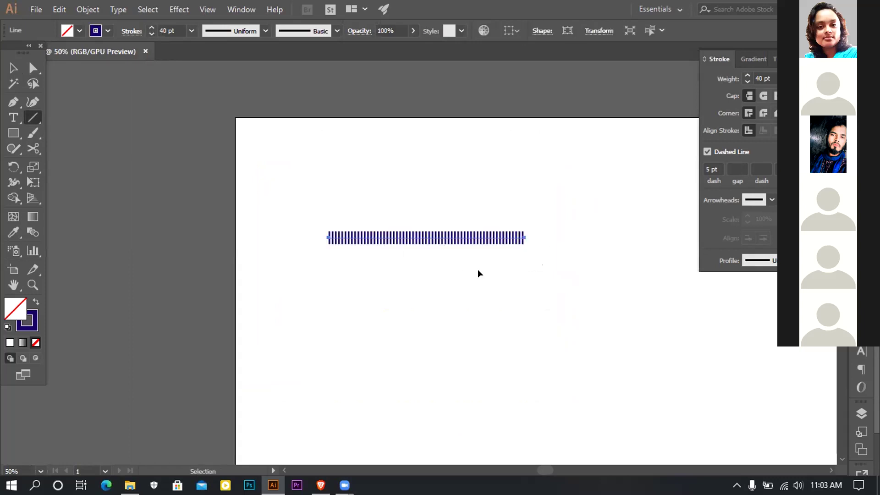
{"action": "key", "text": "Delete"}
{"action": "left_click", "coordinate": [708, 152]}
{"action": "left_click_drag", "start_coordinate": [337, 234], "coordinate": [588, 235]}
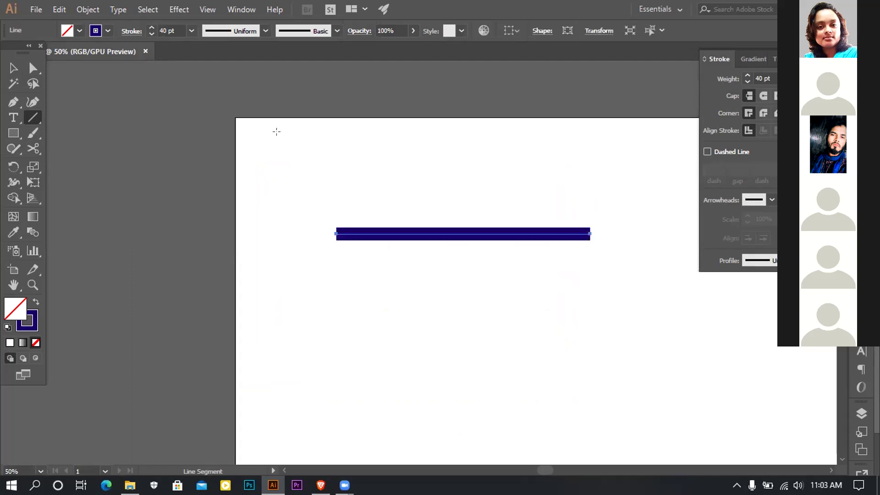
Make the horizontal line's stroke dashed with a dash length of 20 pt.
{"action": "scroll", "coordinate": [546, 201], "scroll_direction": "down", "scroll_amount": 1}
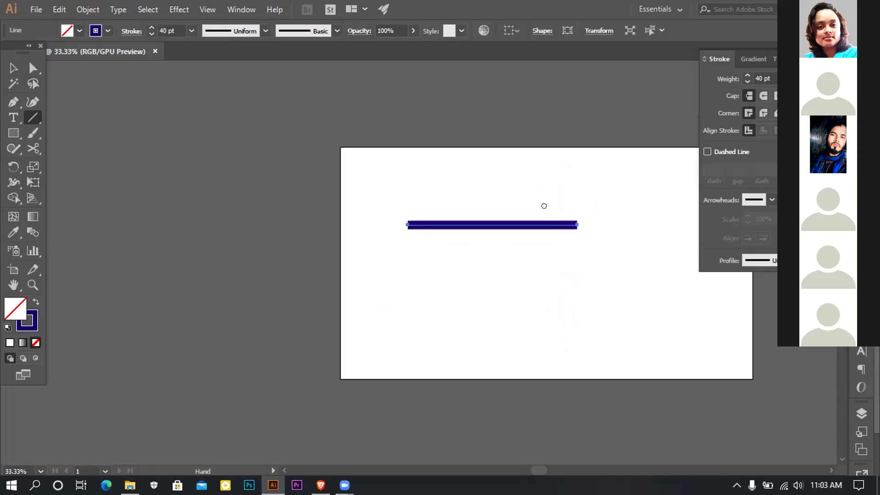
{"action": "left_click_drag", "start_coordinate": [544, 204], "coordinate": [491, 206]}
{"action": "scroll", "coordinate": [491, 246], "scroll_direction": "up", "scroll_amount": 1}
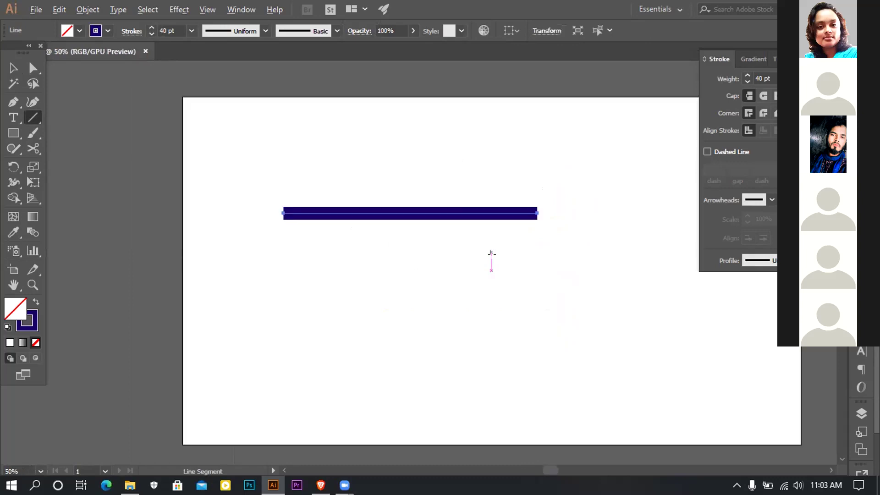
{"action": "left_click", "coordinate": [721, 151]}
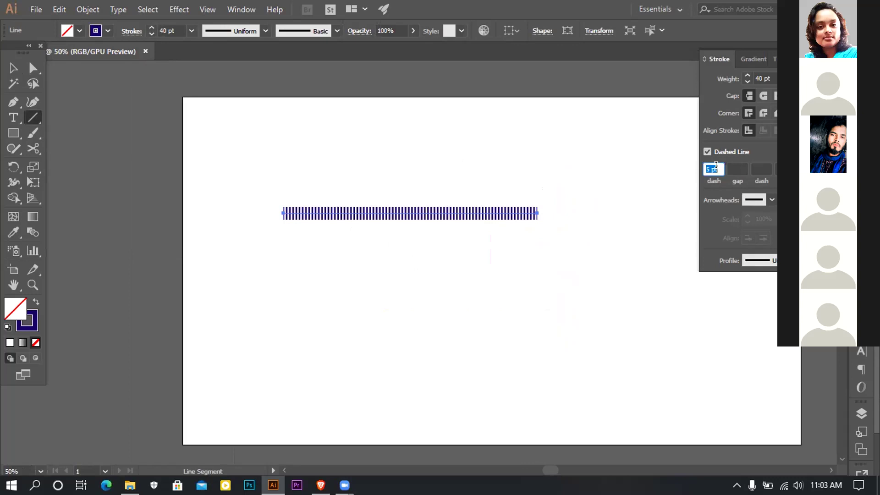
{"action": "type", "text": "20"}
{"action": "key", "text": "Return"}
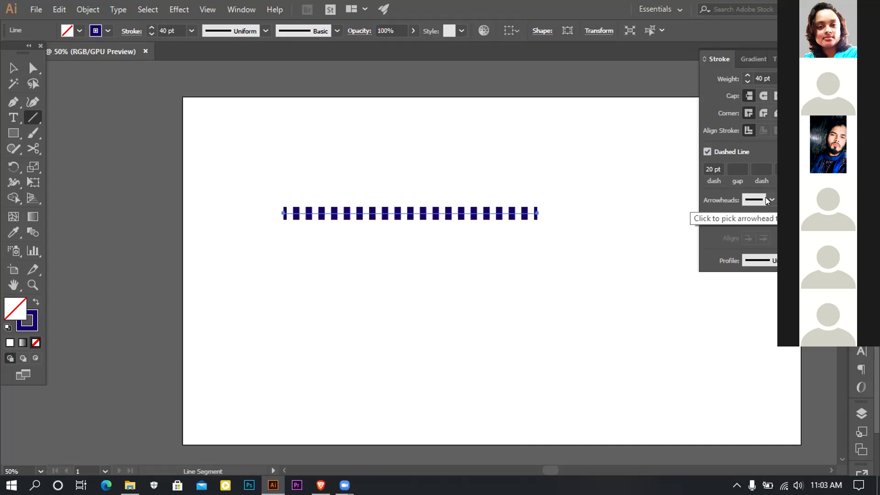
Add the Arrow 1 arrowhead to the start of the dashed line and extend its tip beyond the end of the path.
{"action": "left_click", "coordinate": [14, 69]}
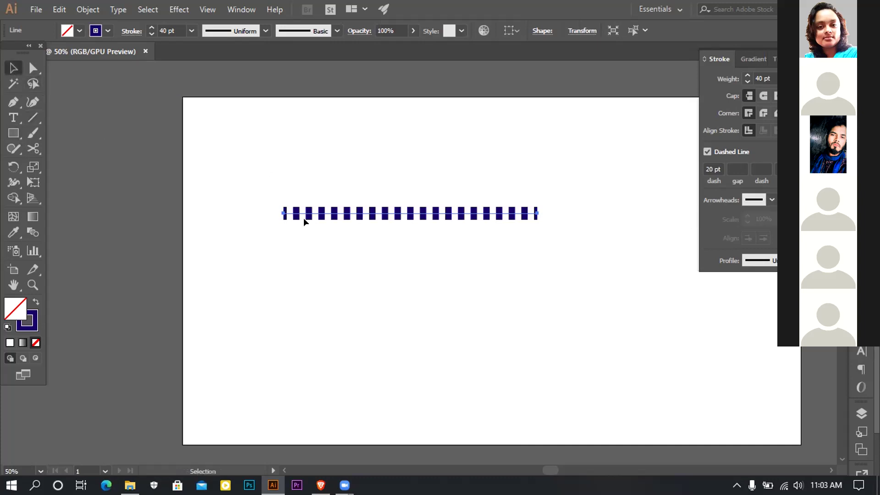
{"action": "left_click", "coordinate": [279, 199]}
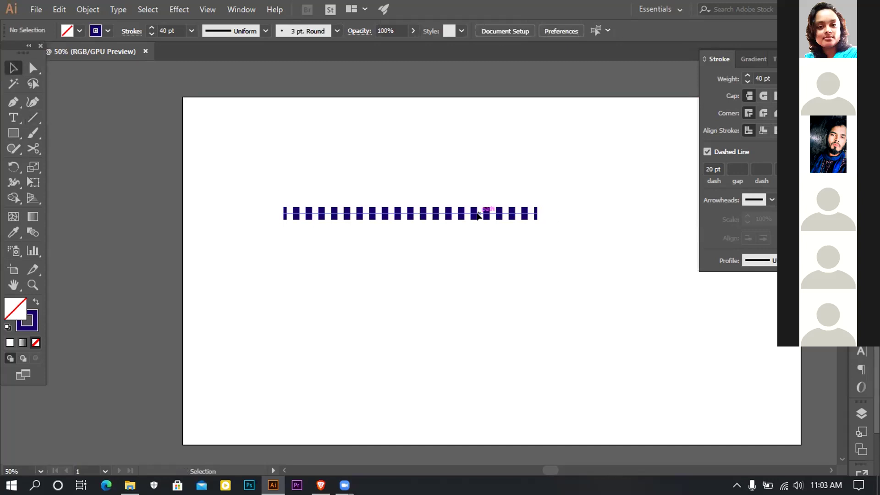
{"action": "left_click", "coordinate": [533, 214]}
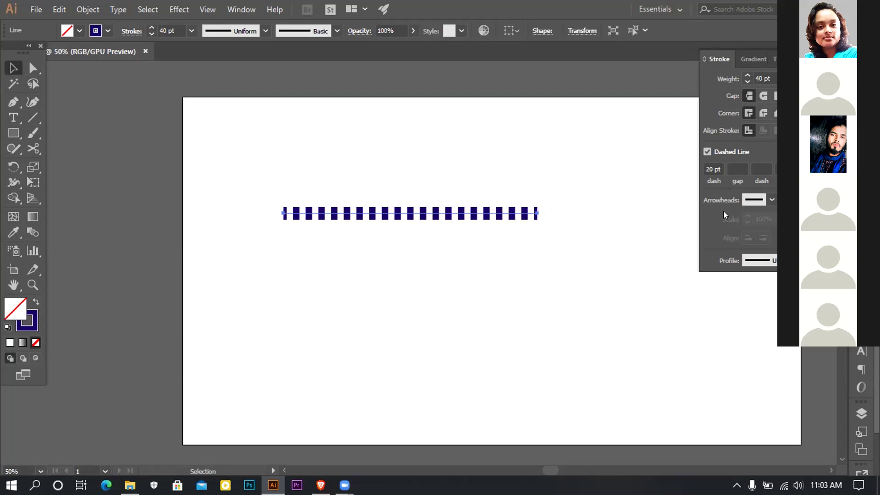
{"action": "left_click", "coordinate": [765, 201]}
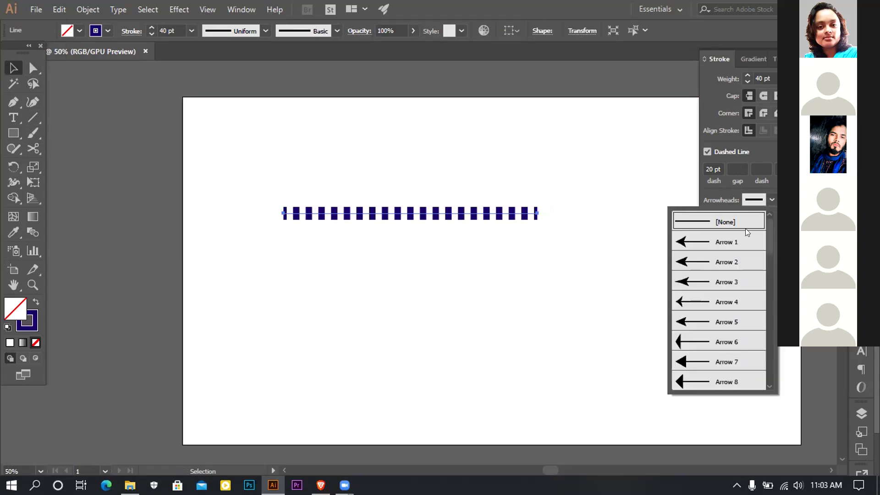
{"action": "left_click", "coordinate": [705, 243]}
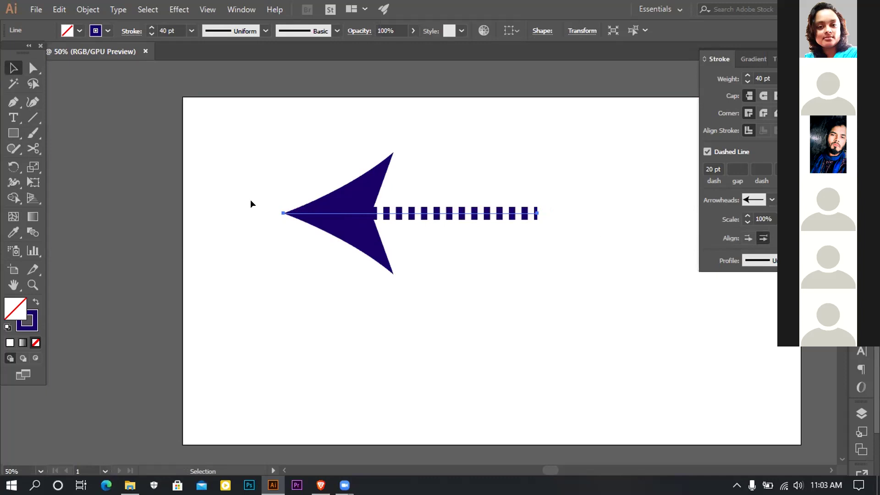
{"action": "left_click", "coordinate": [747, 238]}
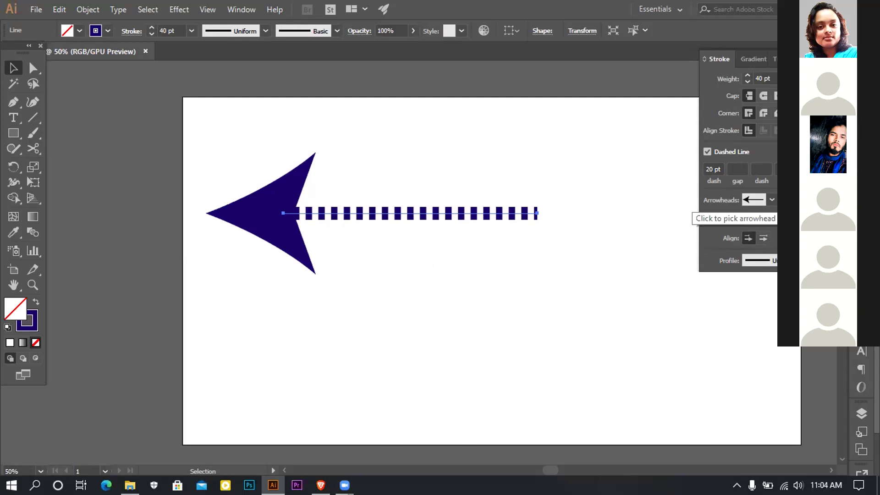
Add a filled-square arrowhead to the other end of the dashed line and keep the line selected.
{"action": "left_click", "coordinate": [754, 199]}
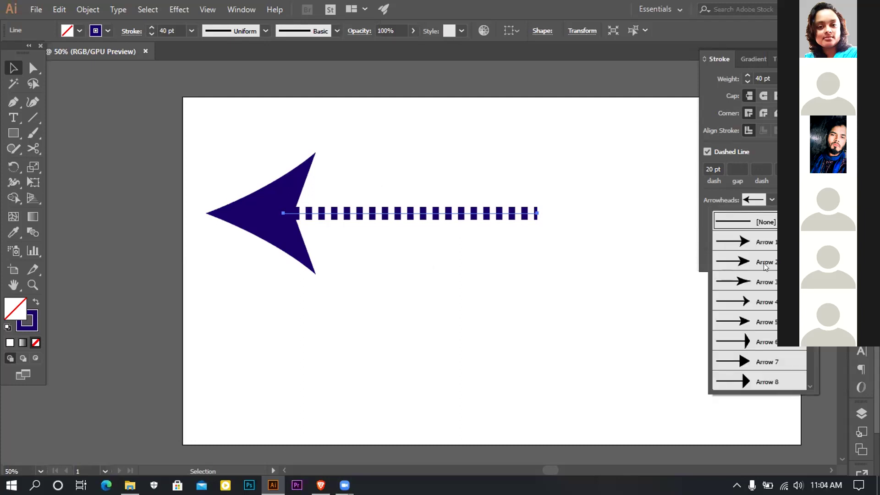
{"action": "scroll", "coordinate": [776, 322], "scroll_direction": "down", "scroll_amount": 8}
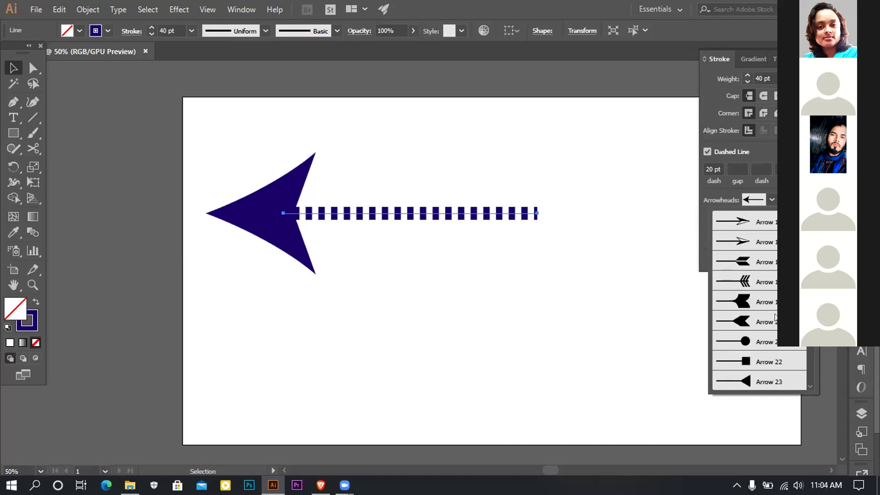
{"action": "scroll", "coordinate": [776, 322], "scroll_direction": "down", "scroll_amount": 1}
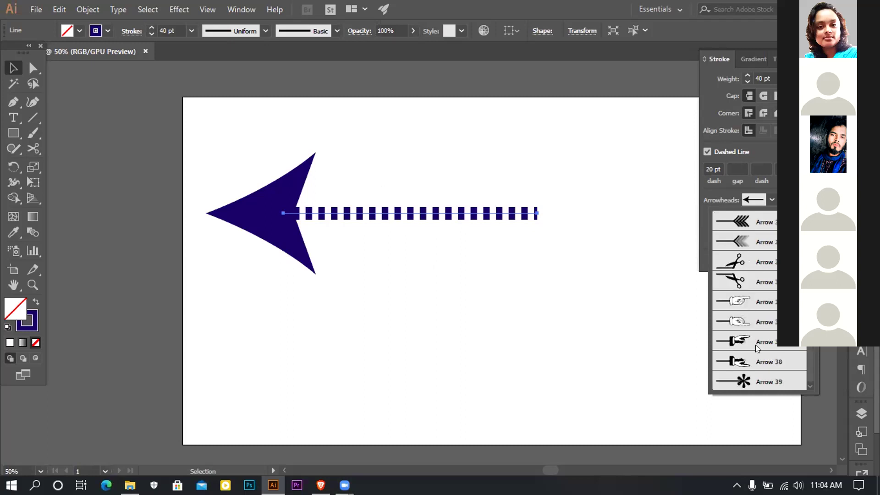
{"action": "scroll", "coordinate": [758, 345], "scroll_direction": "up", "scroll_amount": 4}
{"action": "left_click", "coordinate": [747, 274]}
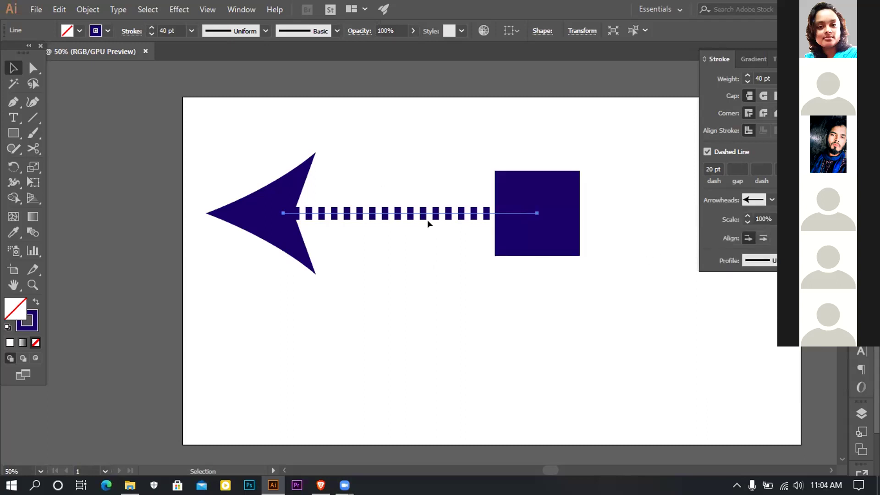
{"action": "left_click", "coordinate": [433, 166]}
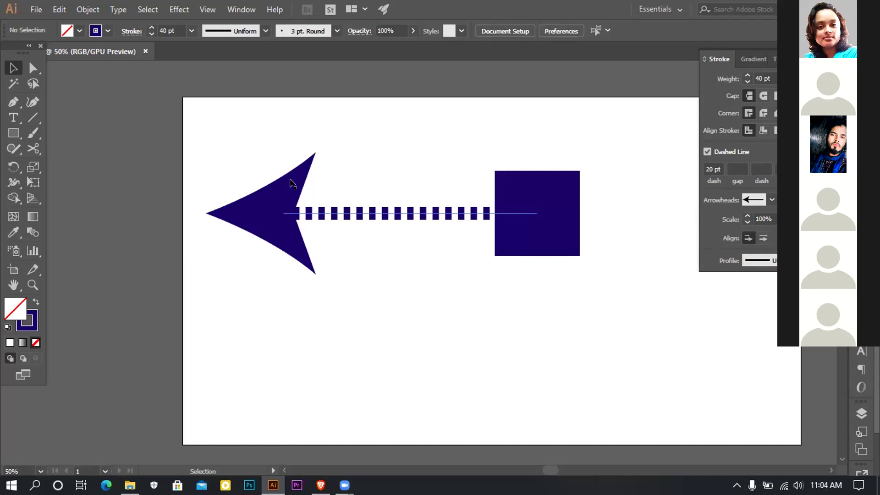
{"action": "left_click", "coordinate": [286, 197]}
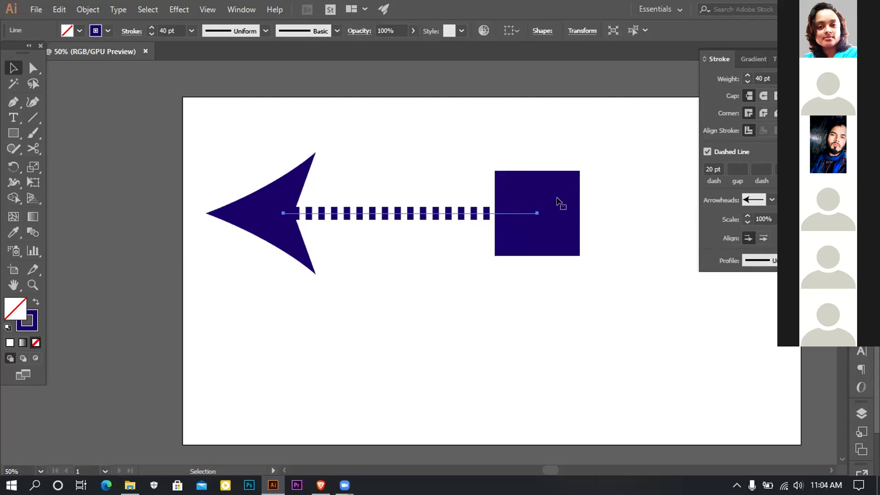
Scale the arrowheads at both ends of the dashed line to 40%.
{"action": "scroll", "coordinate": [380, 224], "scroll_direction": "up", "scroll_amount": 1}
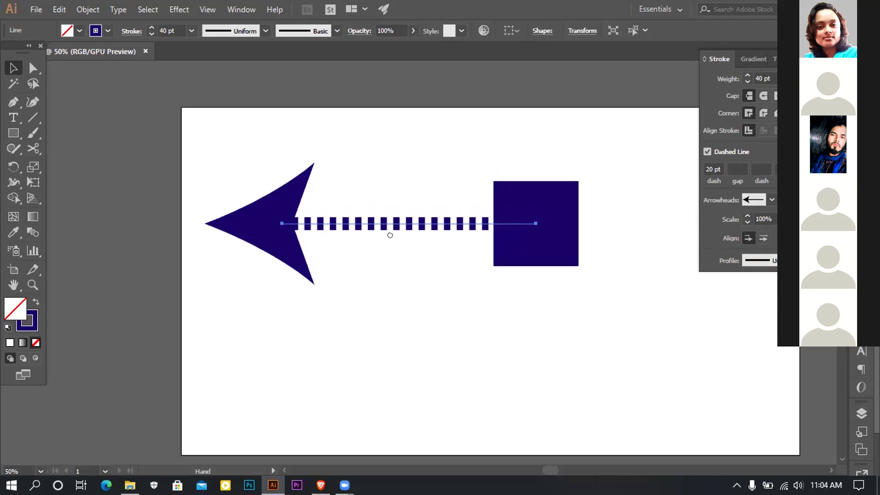
{"action": "left_click", "coordinate": [764, 219]}
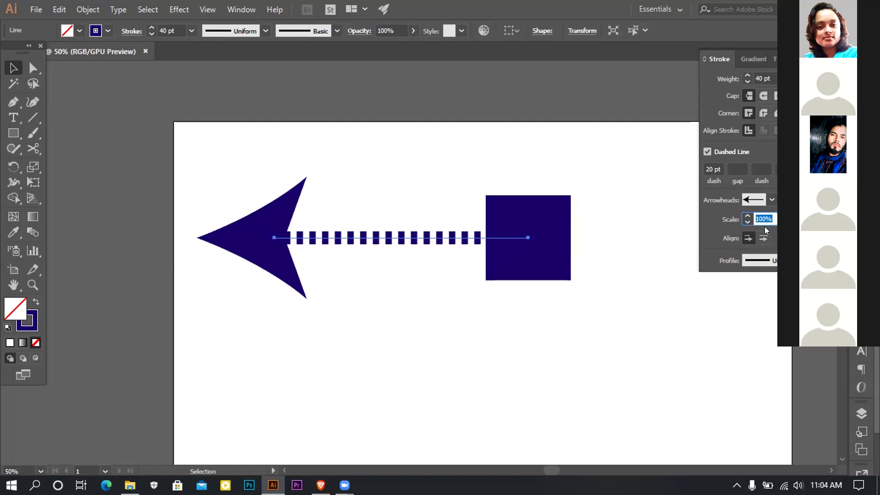
{"action": "type", "text": "40"}
{"action": "key", "text": "Return"}
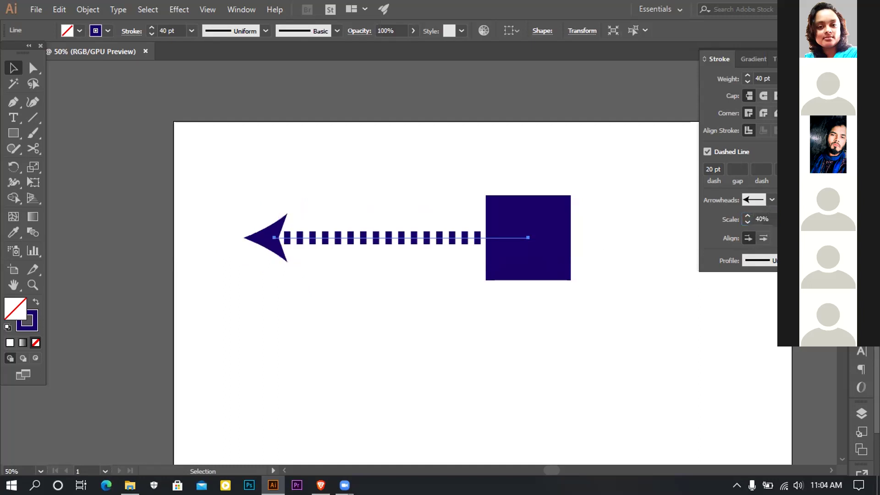
{"action": "key", "text": "Return"}
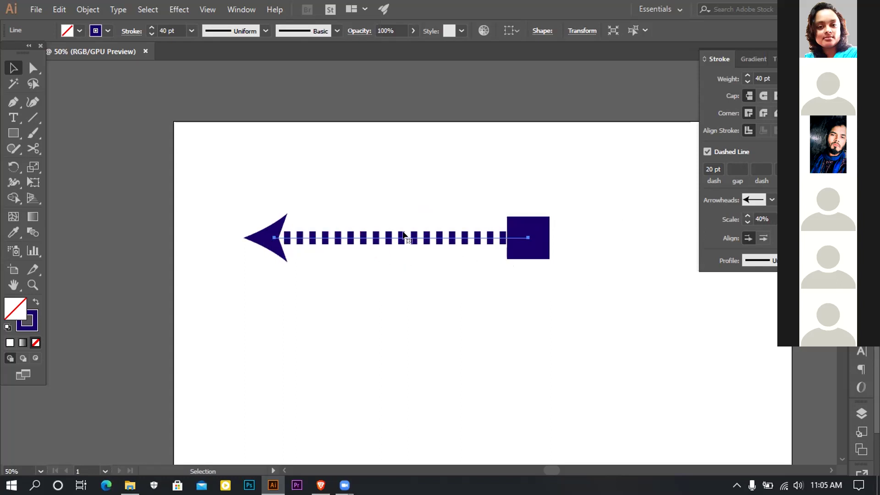
Try the dashed line's arrowheads at 50% scale and at 80% scale.
{"action": "left_click", "coordinate": [736, 219]}
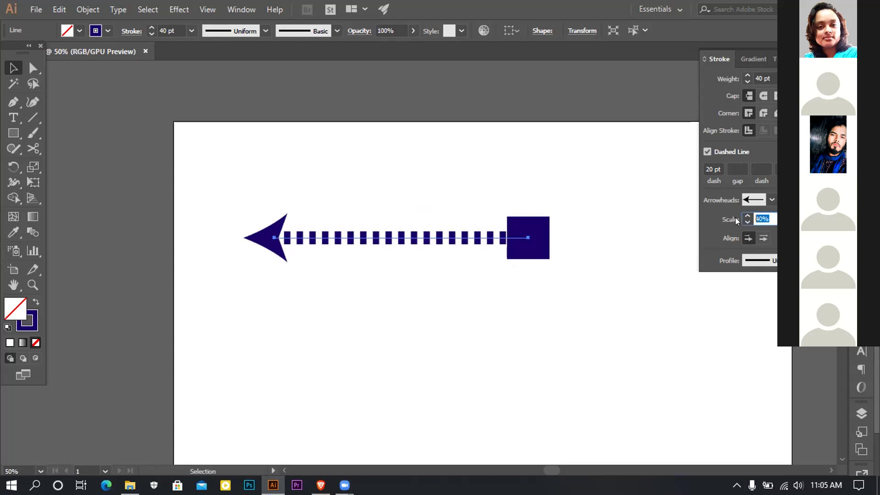
{"action": "type", "text": "5"}
{"action": "key", "text": "BackSpace"}
{"action": "type", "text": "50"}
{"action": "key", "text": "Return"}
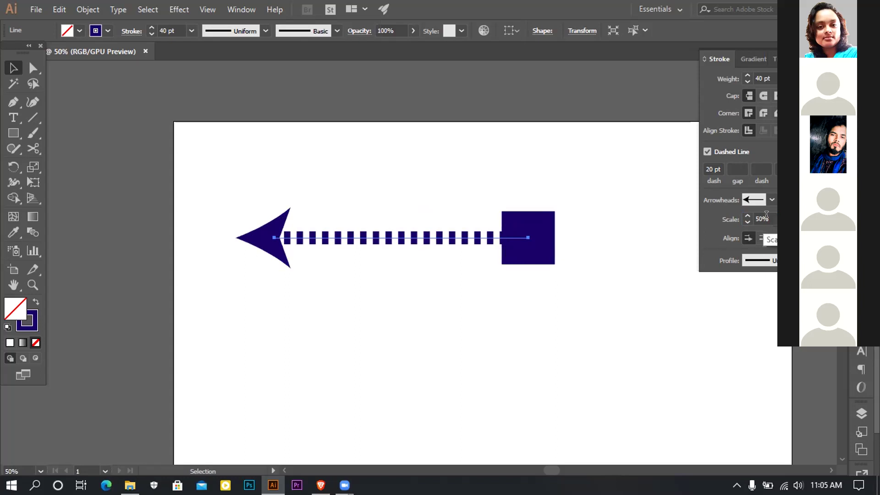
{"action": "type", "text": "80"}
{"action": "key", "text": "Return"}
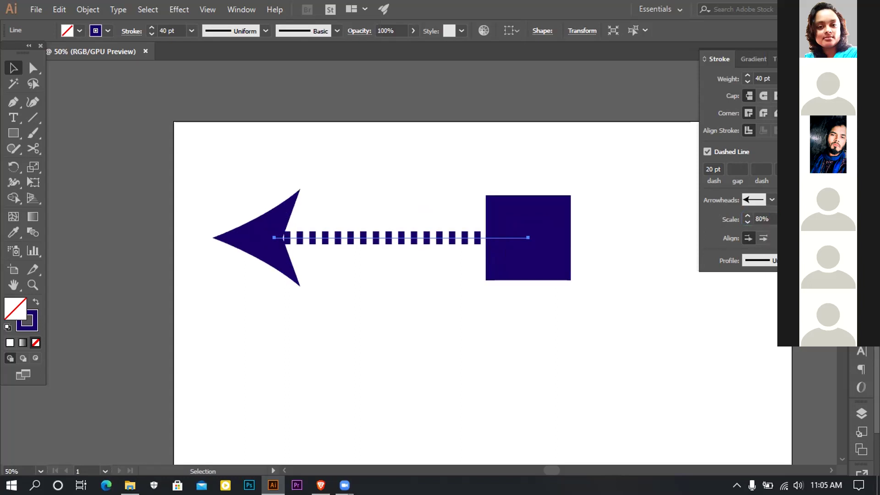
Try the dashed line's start arrowhead at 100% scale, and settle on 50%.
{"action": "left_click", "coordinate": [762, 219]}
{"action": "type", "text": "100"}
{"action": "key", "text": "Return"}
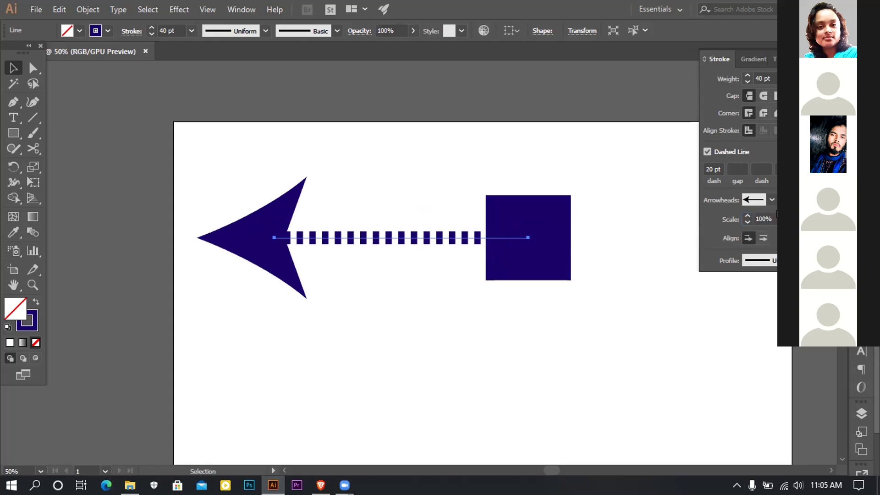
{"action": "left_click", "coordinate": [713, 220]}
{"action": "type", "text": "50"}
{"action": "key", "text": "Return"}
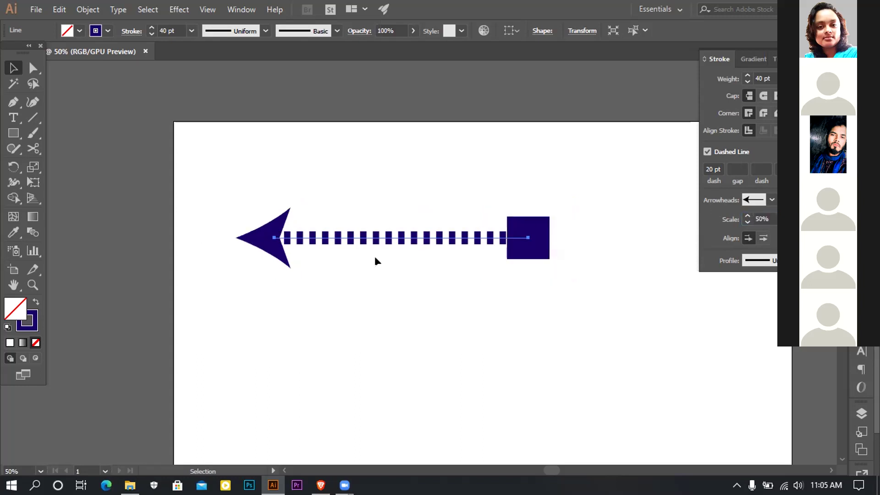
Try to set the arrowhead scale to 40% with the dashed line deselected.
{"action": "left_click", "coordinate": [611, 221]}
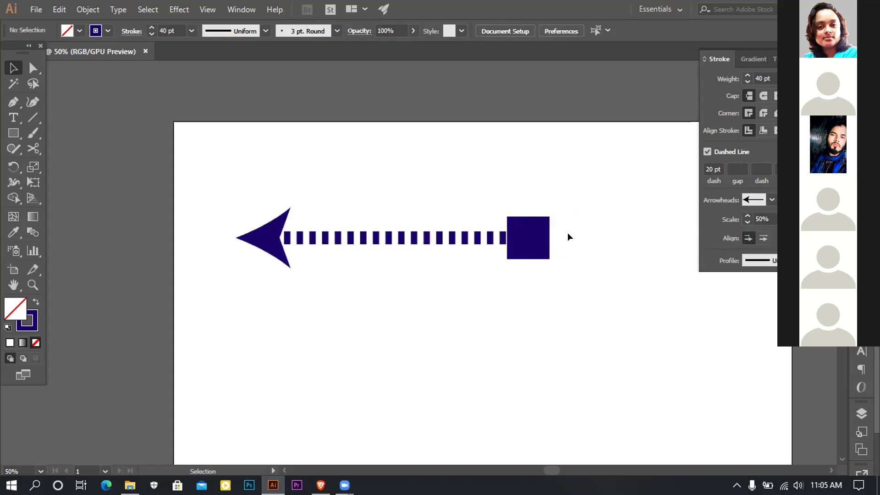
{"action": "left_click", "coordinate": [747, 219]}
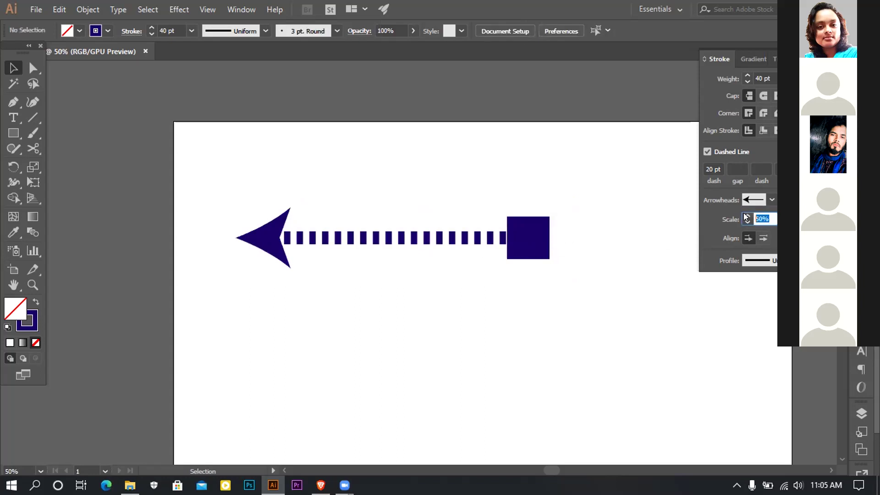
{"action": "type", "text": "40"}
{"action": "key", "text": "Return"}
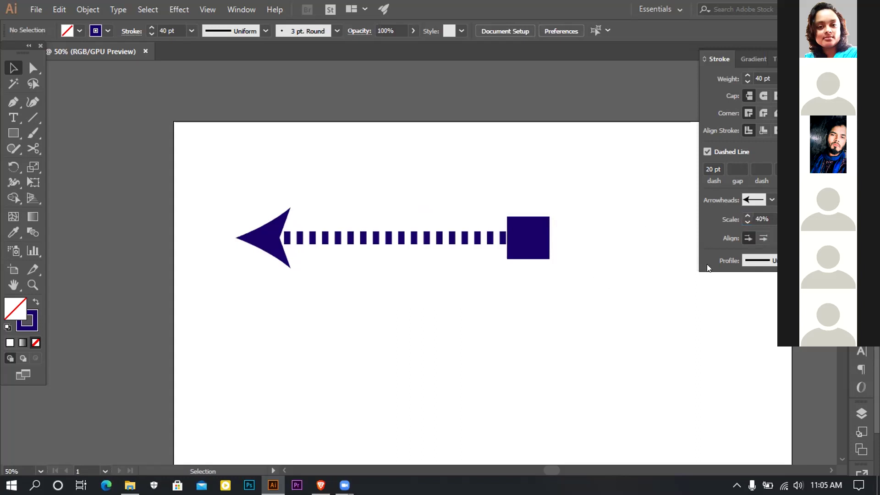
Select the whole dashed arrow line and delete it from the artboard.
{"action": "key", "text": "space"}
{"action": "left_click_drag", "start_coordinate": [589, 233], "coordinate": [457, 282]}
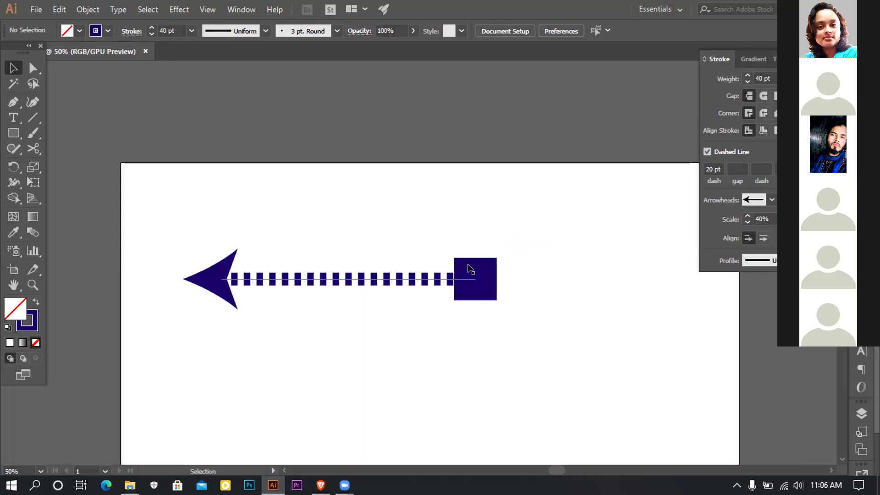
{"action": "scroll", "coordinate": [423, 298], "scroll_direction": "down", "scroll_amount": 1}
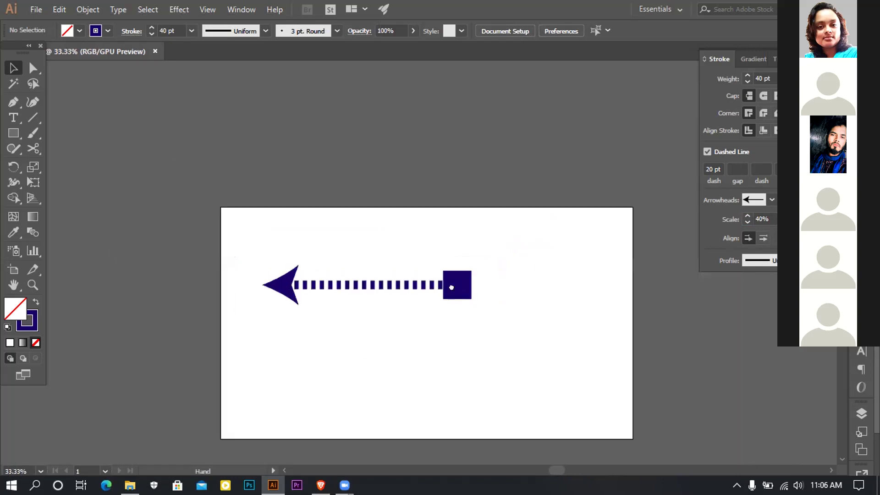
{"action": "left_click_drag", "start_coordinate": [292, 200], "coordinate": [537, 300]}
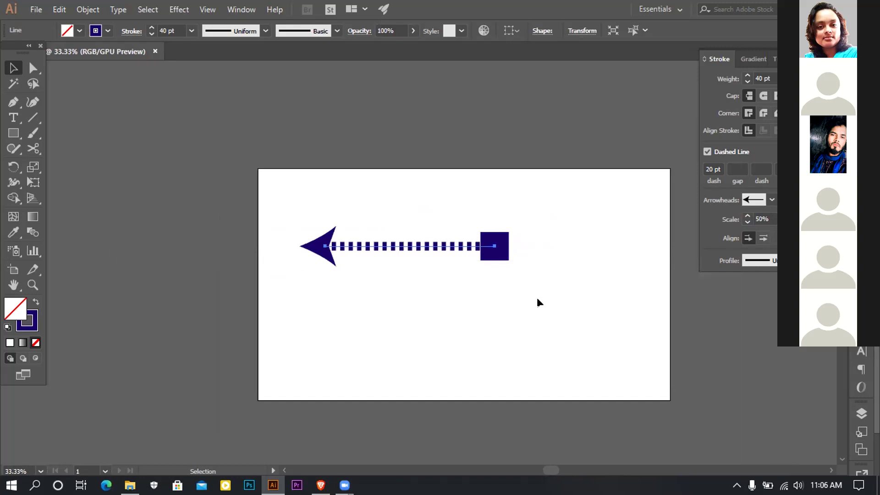
{"action": "key", "text": "Delete"}
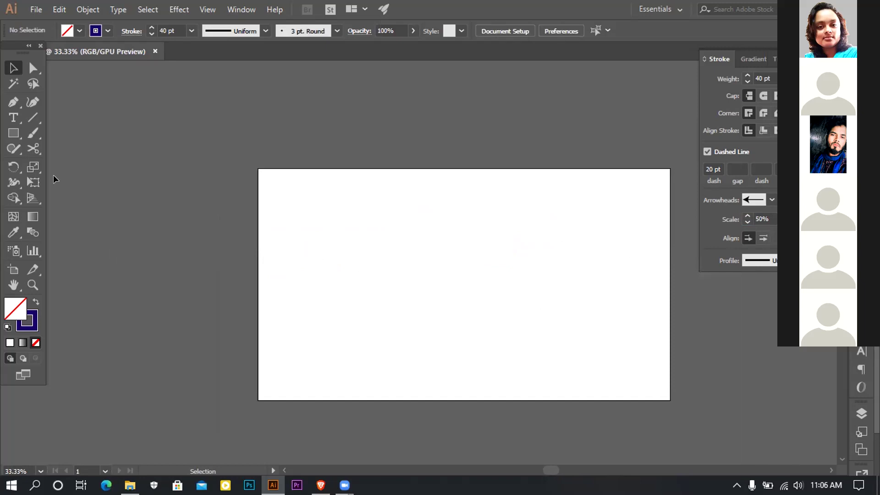
Activate the Shaper tool and set a solid blue fill colour for drawing.
{"action": "left_click", "coordinate": [12, 148]}
{"action": "key", "text": "ctrl+equal"}
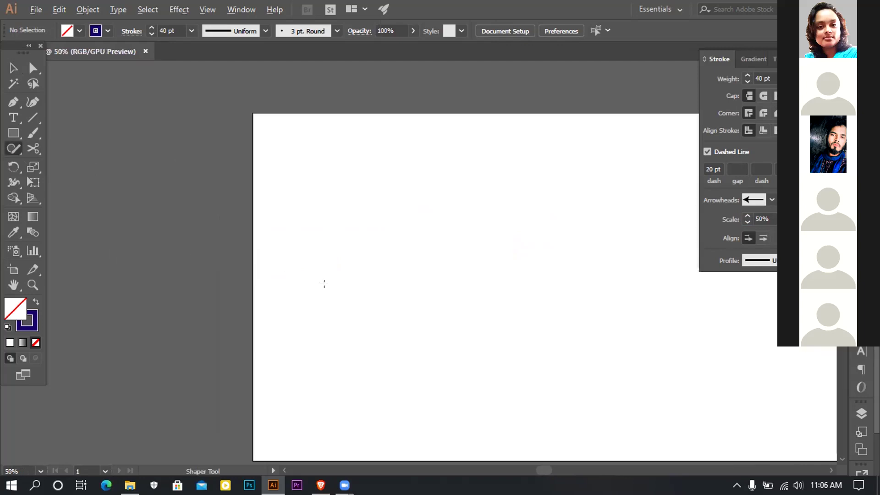
{"action": "scroll", "coordinate": [243, 223], "scroll_direction": "down", "scroll_amount": 1}
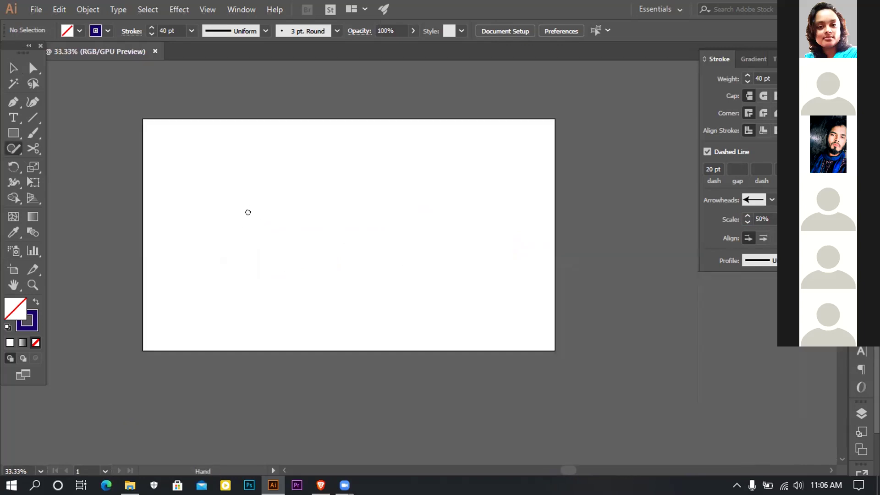
{"action": "left_click_drag", "start_coordinate": [246, 210], "coordinate": [315, 255]}
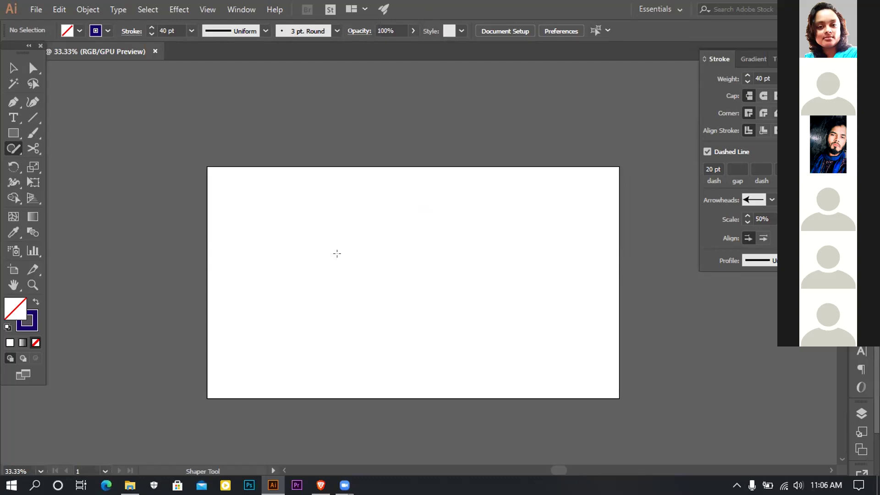
{"action": "scroll", "coordinate": [352, 243], "scroll_direction": "up", "scroll_amount": 2}
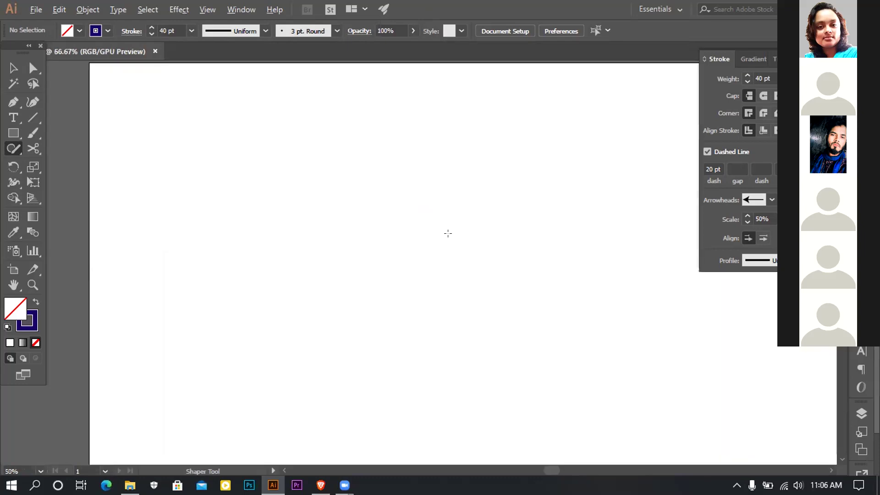
{"action": "mouse_move", "coordinate": [410, 213]}
{"action": "left_mouse_down"}
{"action": "mouse_move", "coordinate": [337, 180]}
{"action": "mouse_move", "coordinate": [491, 262]}
{"action": "mouse_move", "coordinate": [481, 274]}
{"action": "left_mouse_up"}
{"action": "left_click", "coordinate": [10, 343]}
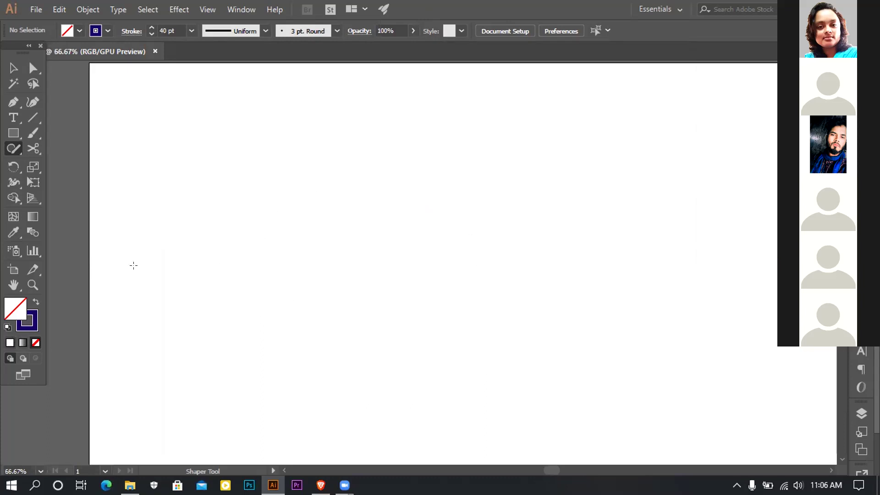
{"action": "left_click", "coordinate": [784, 193]}
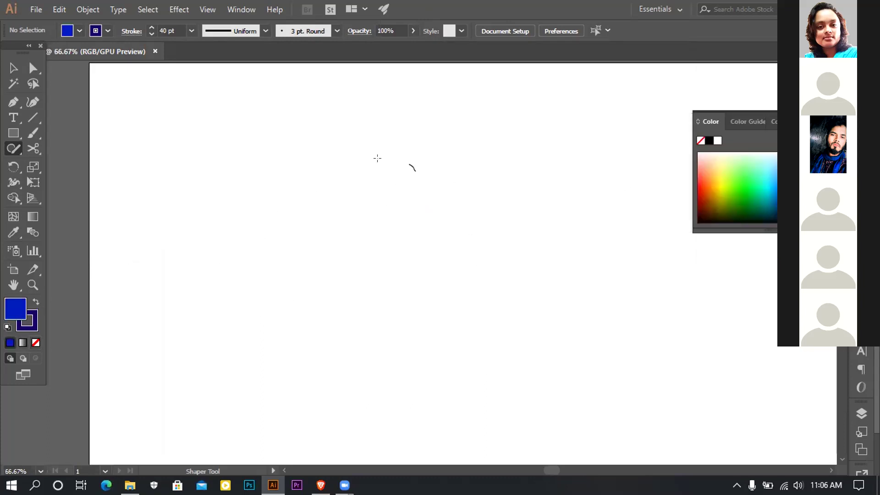
Sketch a circle about 461 px in diameter on the upper part of the artboard with the Shaper tool.
{"action": "left_click_drag", "start_coordinate": [378, 158], "coordinate": [410, 165]}
{"action": "scroll", "coordinate": [465, 231], "scroll_direction": "down", "scroll_amount": 2}
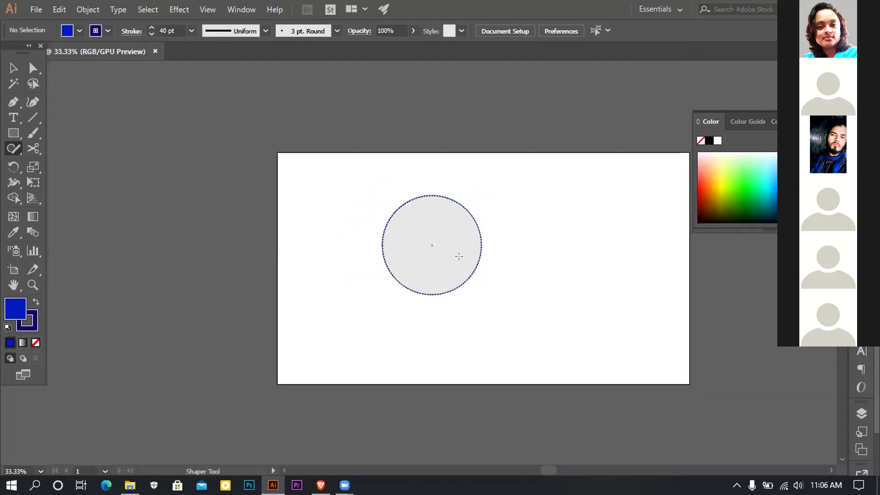
{"action": "scroll", "coordinate": [459, 261], "scroll_direction": "up", "scroll_amount": 1}
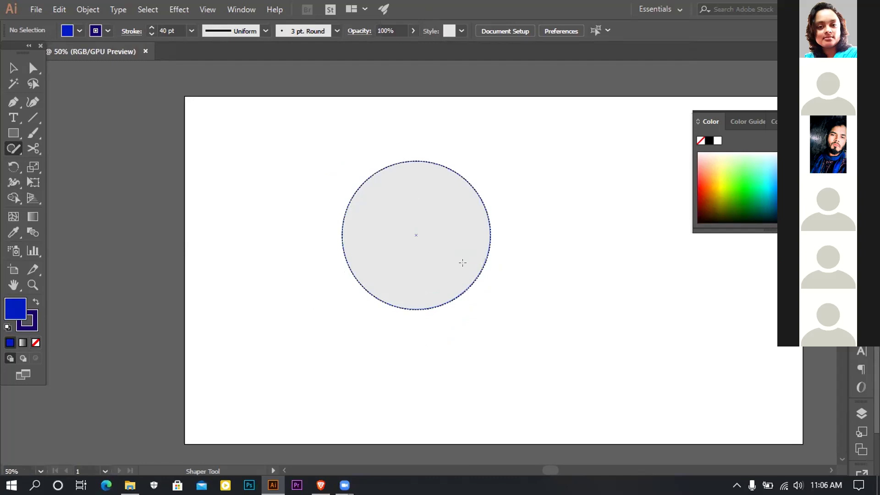
Select the circle and remove its stroke.
{"action": "key", "text": "v"}
{"action": "left_click", "coordinate": [438, 258]}
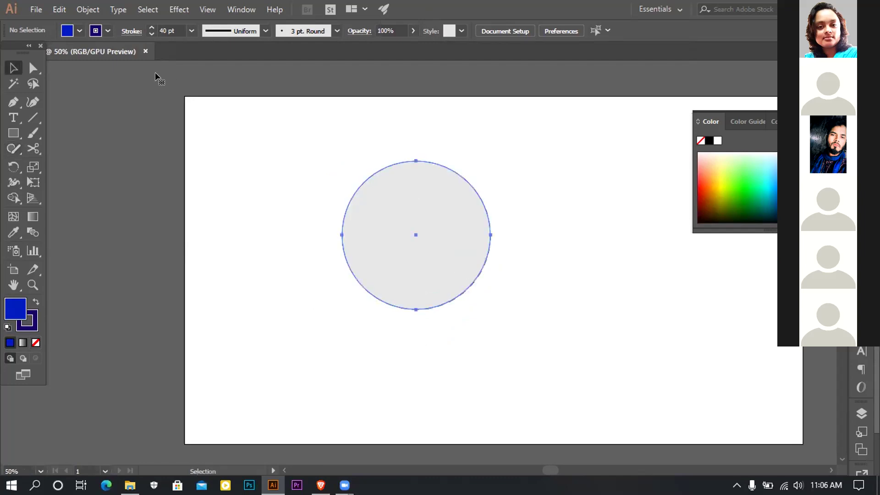
{"action": "left_click", "coordinate": [192, 31]}
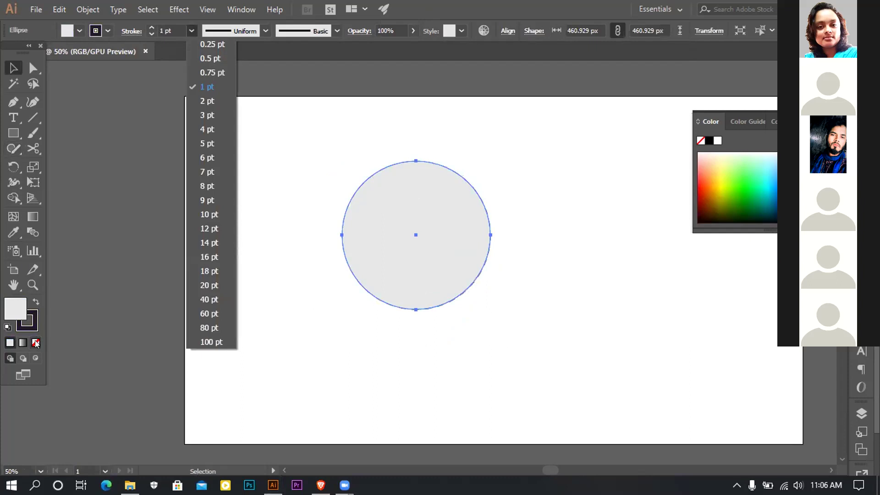
{"action": "left_click", "coordinate": [35, 325]}
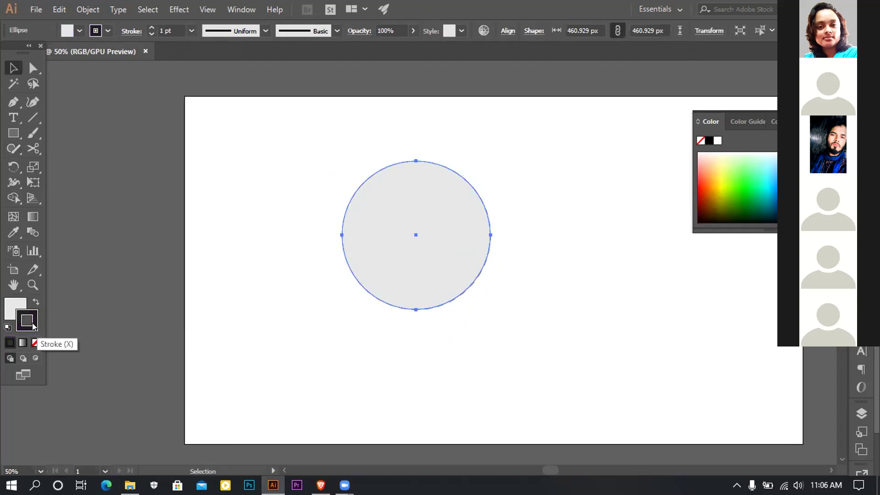
{"action": "left_click", "coordinate": [35, 326]}
{"action": "left_click", "coordinate": [36, 343]}
Fill the selected circle with a bright blue colour.
{"action": "left_click", "coordinate": [8, 316]}
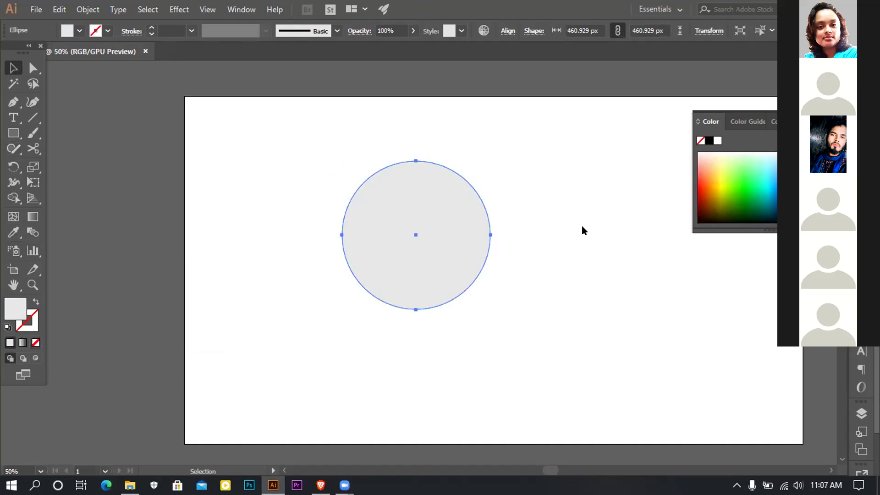
{"action": "left_click", "coordinate": [658, 105]}
{"action": "left_click", "coordinate": [773, 97]}
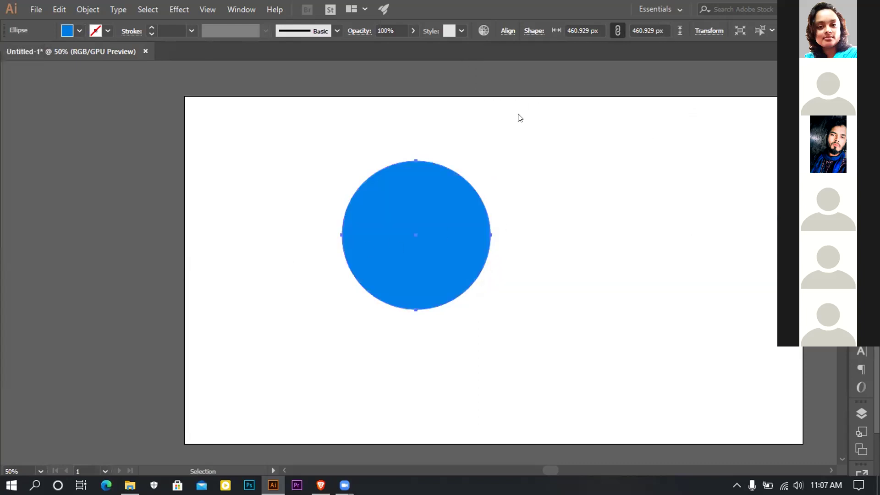
{"action": "key", "text": "super+d"}
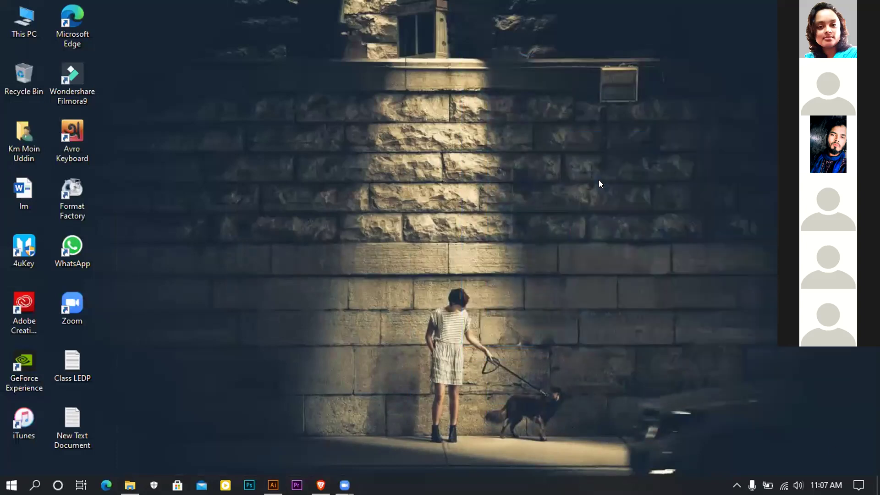
{"action": "right_click", "coordinate": [598, 180]}
{"action": "left_click", "coordinate": [649, 220]}
{"action": "left_click", "coordinate": [274, 485]}
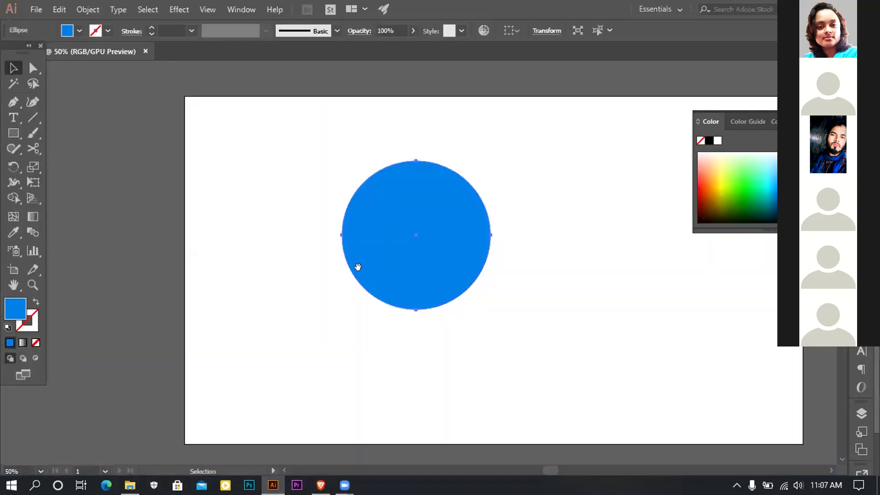
Sketch an upright triangle to the right of the blue circle with the Shaper tool.
{"action": "left_click_drag", "start_coordinate": [413, 273], "coordinate": [317, 275]}
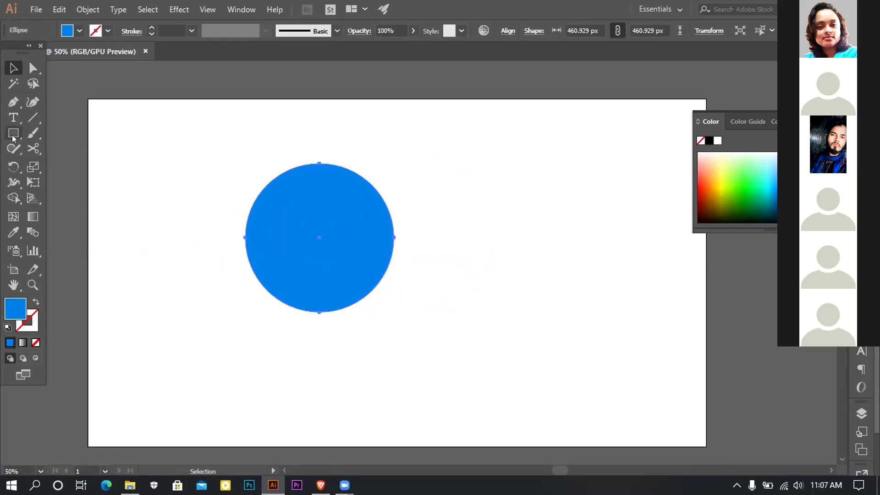
{"action": "left_click", "coordinate": [14, 148]}
{"action": "left_click_drag", "start_coordinate": [505, 183], "coordinate": [430, 182]}
{"action": "mouse_move", "coordinate": [471, 158]}
{"action": "left_mouse_down"}
{"action": "mouse_move", "coordinate": [401, 253]}
{"action": "mouse_move", "coordinate": [523, 253]}
{"action": "mouse_move", "coordinate": [477, 165]}
{"action": "left_mouse_up"}
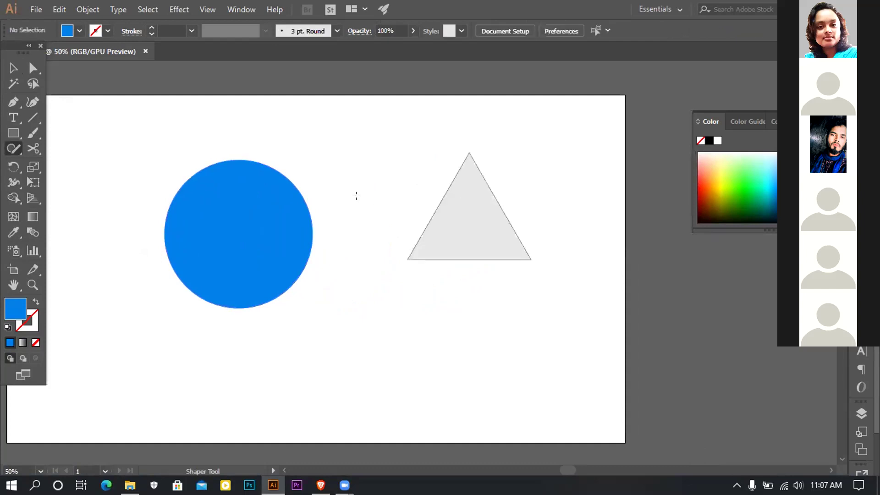
{"action": "scroll", "coordinate": [356, 196], "scroll_direction": "down", "scroll_amount": 5}
{"action": "scroll", "coordinate": [397, 145], "scroll_direction": "left", "scroll_amount": 2}
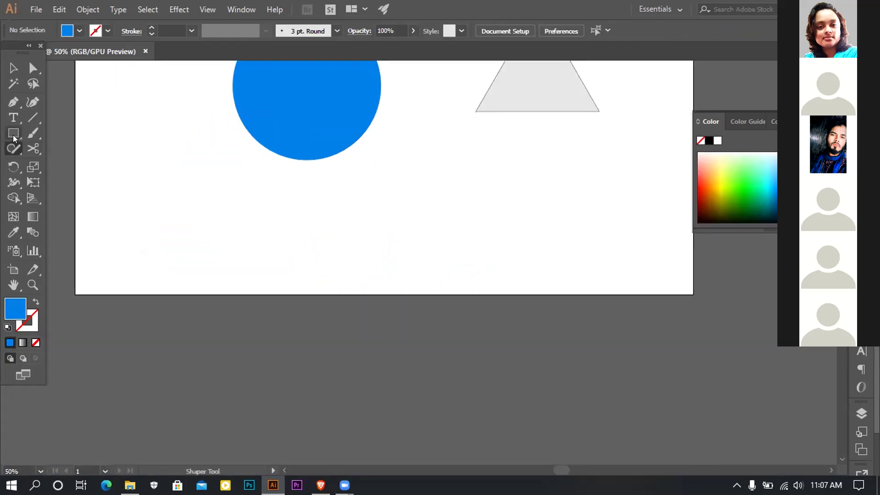
{"action": "left_click_drag", "start_coordinate": [14, 136], "coordinate": [17, 154]}
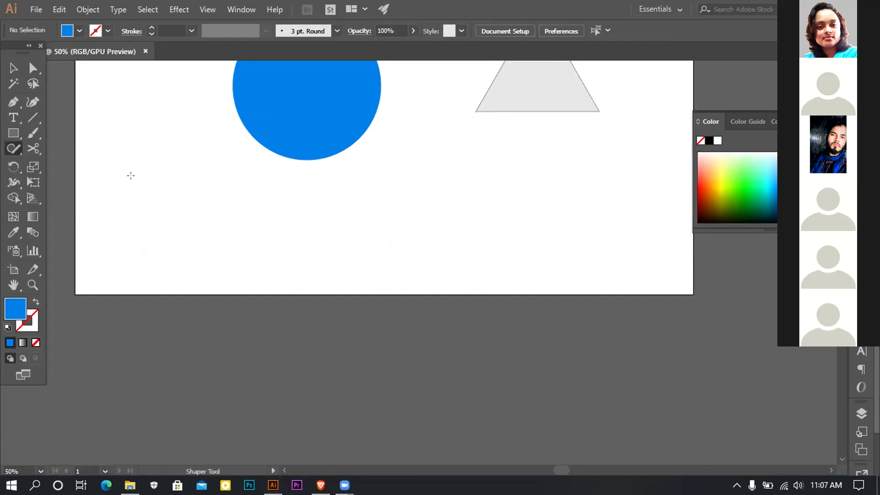
{"action": "mouse_move", "coordinate": [472, 171]}
{"action": "left_mouse_down"}
{"action": "mouse_move", "coordinate": [483, 184]}
{"action": "mouse_move", "coordinate": [473, 200]}
{"action": "left_mouse_up"}
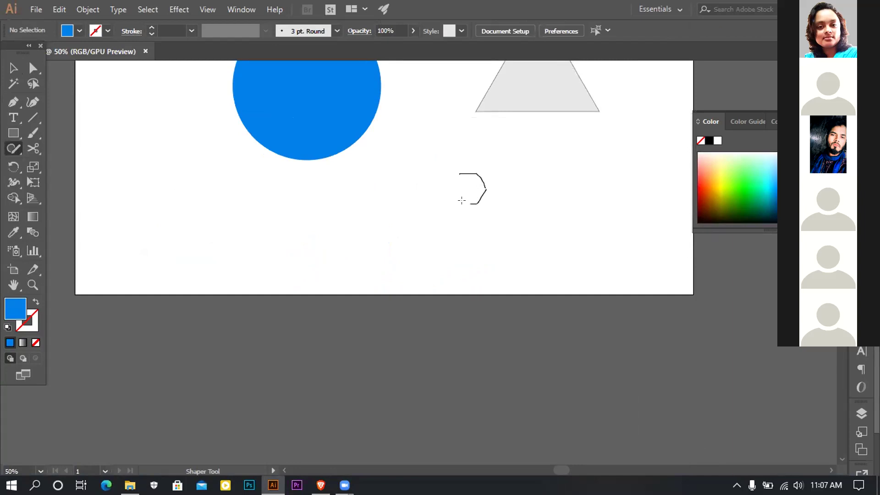
{"action": "mouse_move", "coordinate": [449, 185]}
{"action": "left_mouse_down"}
{"action": "mouse_move", "coordinate": [452, 149]}
{"action": "mouse_move", "coordinate": [376, 183]}
{"action": "left_mouse_up"}
{"action": "key", "text": "ctrl+z"}
Sketch a hexagon below and between the blue circle and the triangle with the Shaper tool.
{"action": "mouse_move", "coordinate": [379, 253]}
{"action": "left_mouse_down"}
{"action": "mouse_move", "coordinate": [470, 267]}
{"action": "mouse_move", "coordinate": [540, 223]}
{"action": "mouse_move", "coordinate": [526, 150]}
{"action": "mouse_move", "coordinate": [442, 147]}
{"action": "mouse_move", "coordinate": [454, 152]}
{"action": "left_mouse_up"}
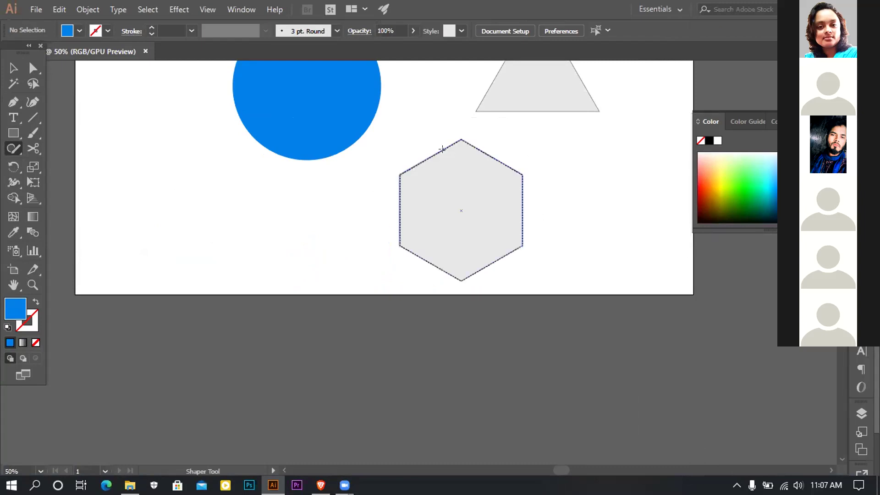
{"action": "key", "text": "v"}
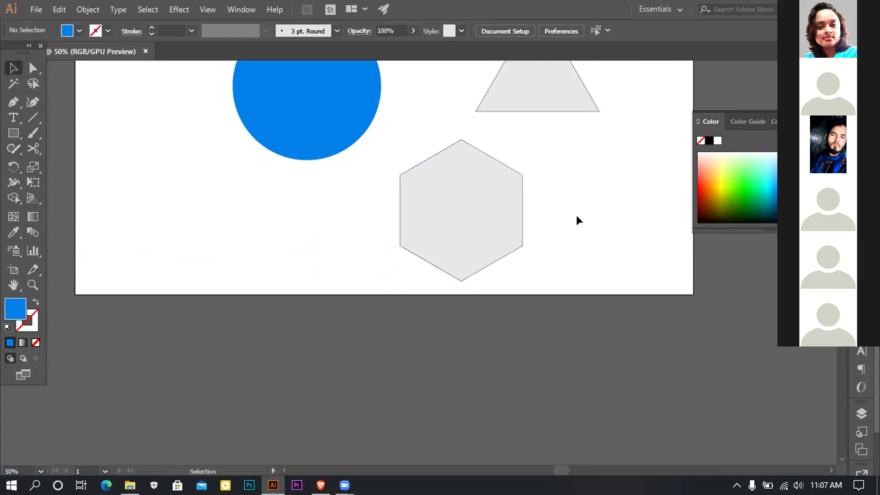
{"action": "scroll", "coordinate": [521, 239], "scroll_direction": "up", "scroll_amount": 2}
{"action": "scroll", "coordinate": [502, 242], "scroll_direction": "down", "scroll_amount": 3}
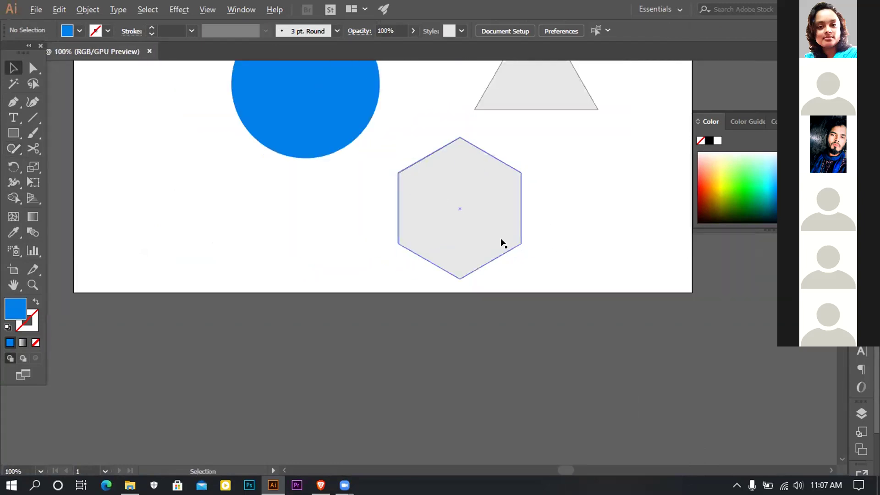
{"action": "left_click_drag", "start_coordinate": [299, 214], "coordinate": [322, 259]}
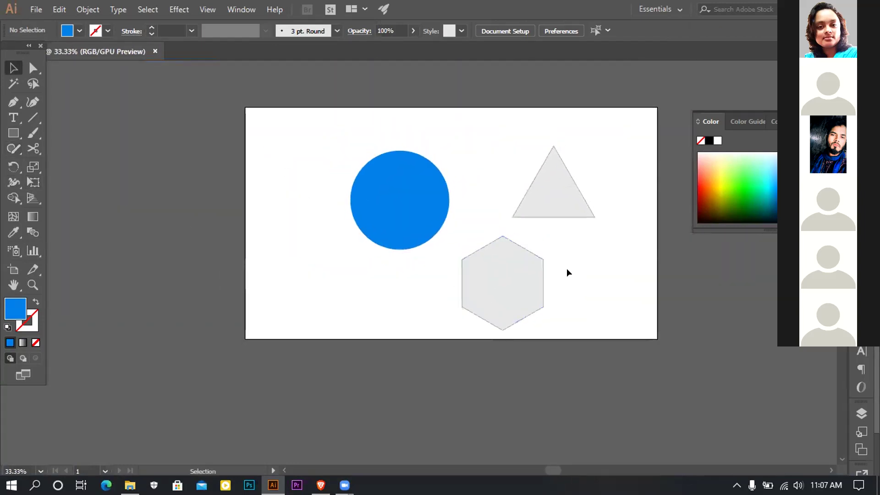
Sketch a square near the artboard's upper-left corner, beside the blue circle, with the Shaper tool.
{"action": "left_click", "coordinate": [14, 151]}
{"action": "mouse_move", "coordinate": [276, 164]}
{"action": "left_mouse_down"}
{"action": "mouse_move", "coordinate": [276, 195]}
{"action": "mouse_move", "coordinate": [337, 194]}
{"action": "mouse_move", "coordinate": [337, 128]}
{"action": "mouse_move", "coordinate": [278, 122]}
{"action": "mouse_move", "coordinate": [276, 151]}
{"action": "left_mouse_up"}
{"action": "left_click", "coordinate": [302, 212]}
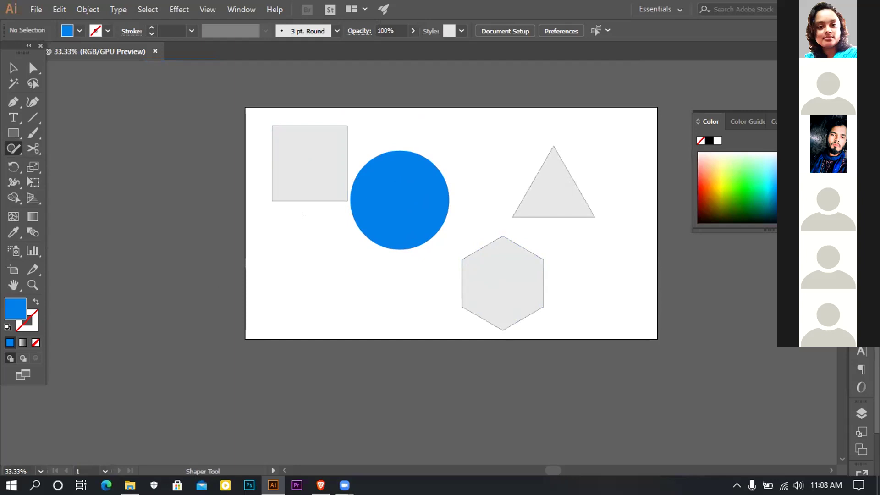
{"action": "left_click_drag", "start_coordinate": [324, 169], "coordinate": [336, 234]}
Select all the shapes on the artboard and delete them.
{"action": "key", "text": "v"}
{"action": "left_click_drag", "start_coordinate": [616, 371], "coordinate": [304, 183]}
{"action": "key", "text": "Delete"}
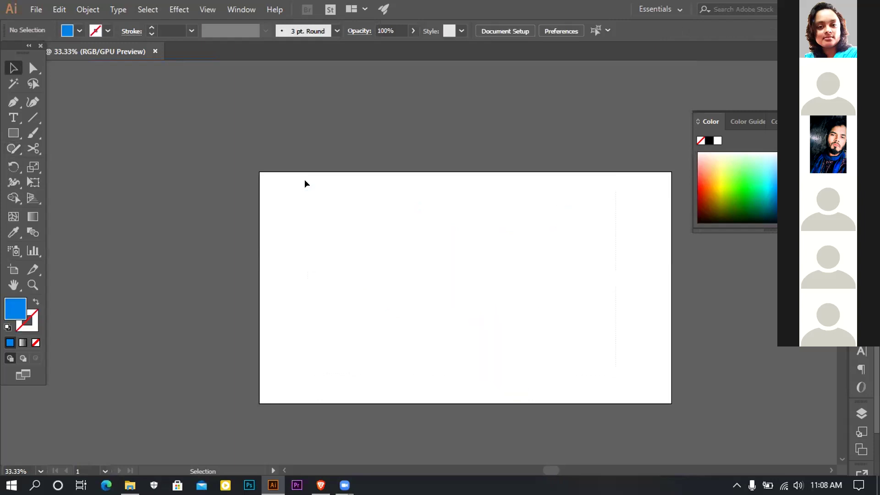
Switch from the Shaper tool to the Pencil tool for freehand drawing on the empty artboard.
{"action": "left_click_drag", "start_coordinate": [16, 151], "coordinate": [69, 162]}
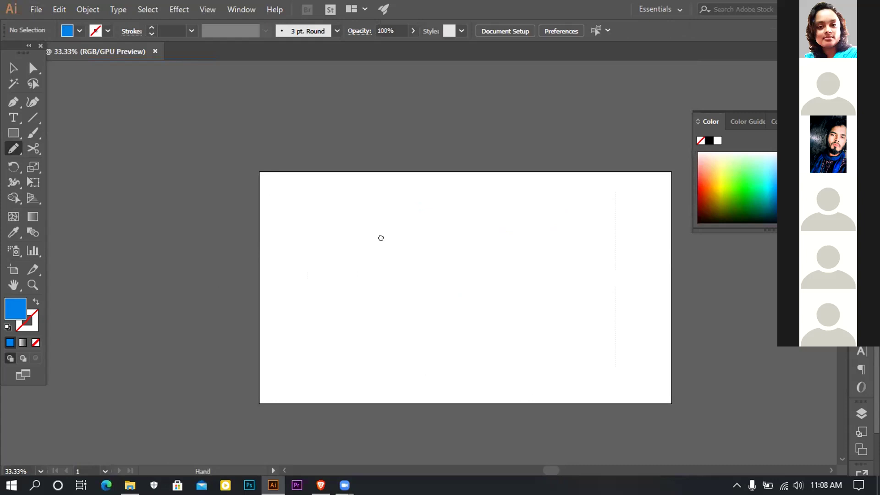
{"action": "scroll", "coordinate": [380, 235], "scroll_direction": "down", "scroll_amount": 2}
{"action": "scroll", "coordinate": [376, 238], "scroll_direction": "up", "scroll_amount": 1}
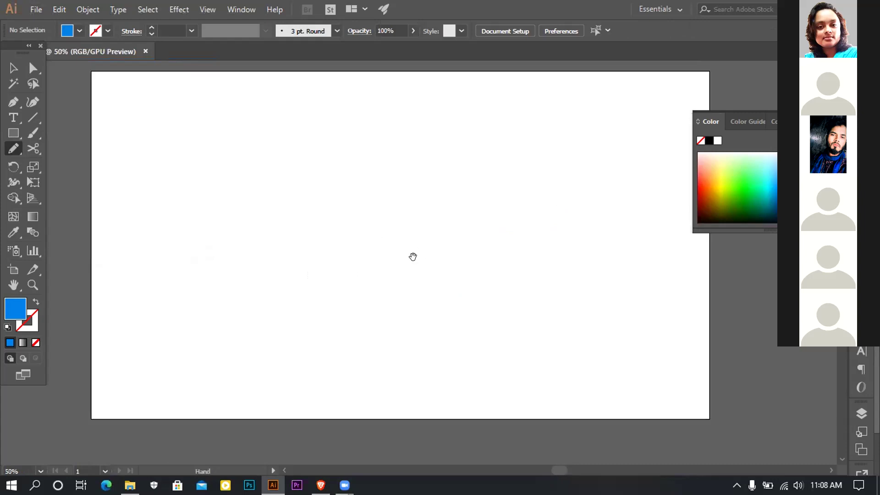
{"action": "scroll", "coordinate": [415, 257], "scroll_direction": "down", "scroll_amount": 1}
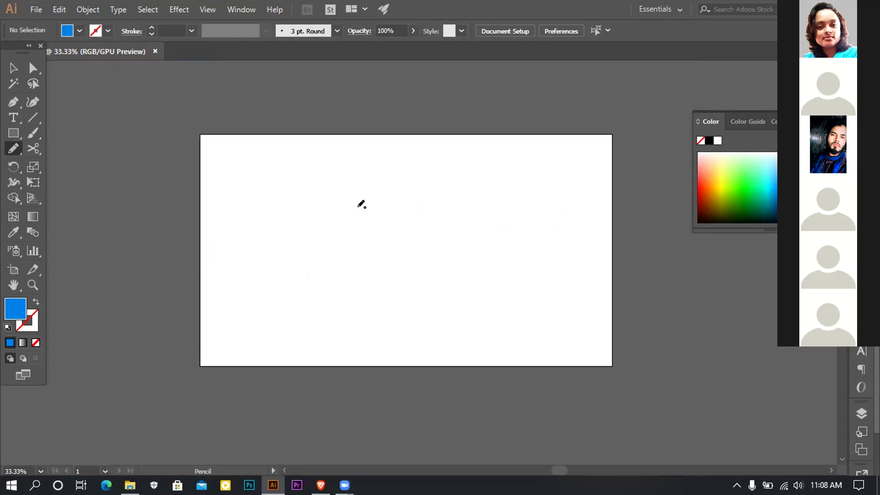
{"action": "scroll", "coordinate": [367, 219], "scroll_direction": "up", "scroll_amount": 2}
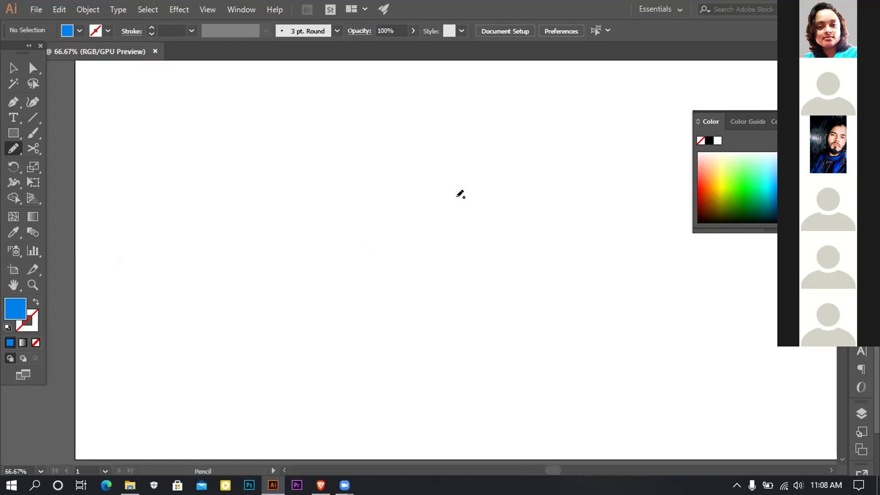
{"action": "mouse_move", "coordinate": [358, 170]}
{"action": "left_mouse_down"}
{"action": "mouse_move", "coordinate": [356, 210]}
{"action": "mouse_move", "coordinate": [357, 166]}
{"action": "mouse_move", "coordinate": [372, 194]}
{"action": "mouse_move", "coordinate": [373, 157]}
{"action": "mouse_move", "coordinate": [394, 239]}
{"action": "left_mouse_up"}
{"action": "mouse_move", "coordinate": [348, 267]}
{"action": "left_mouse_down"}
{"action": "mouse_move", "coordinate": [417, 218]}
{"action": "mouse_move", "coordinate": [418, 236]}
{"action": "mouse_move", "coordinate": [413, 215]}
{"action": "left_mouse_up"}
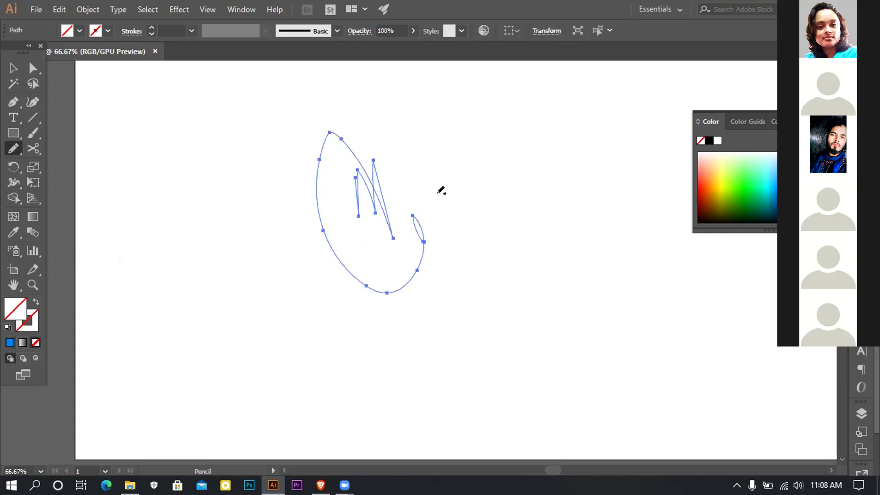
{"action": "key", "text": "ctrl+z"}
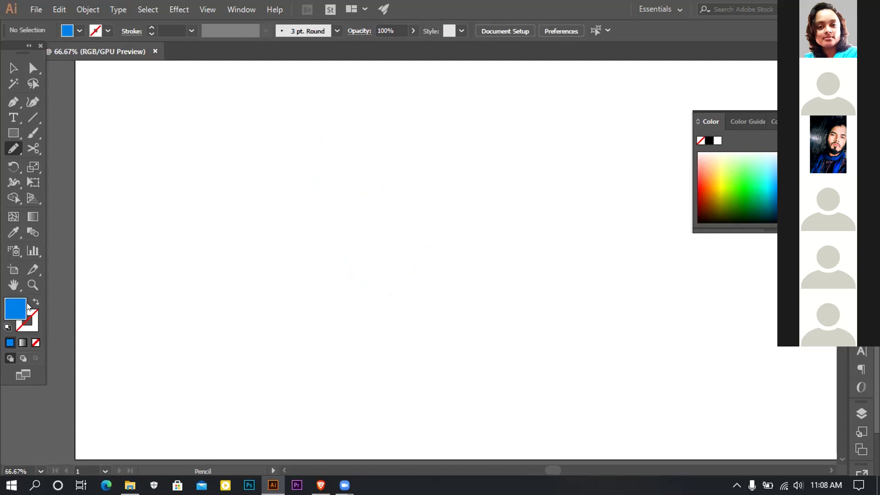
Set the stroke colour to black and draw a freehand M shape enclosed by a loop with the Pencil tool.
{"action": "left_click", "coordinate": [109, 31]}
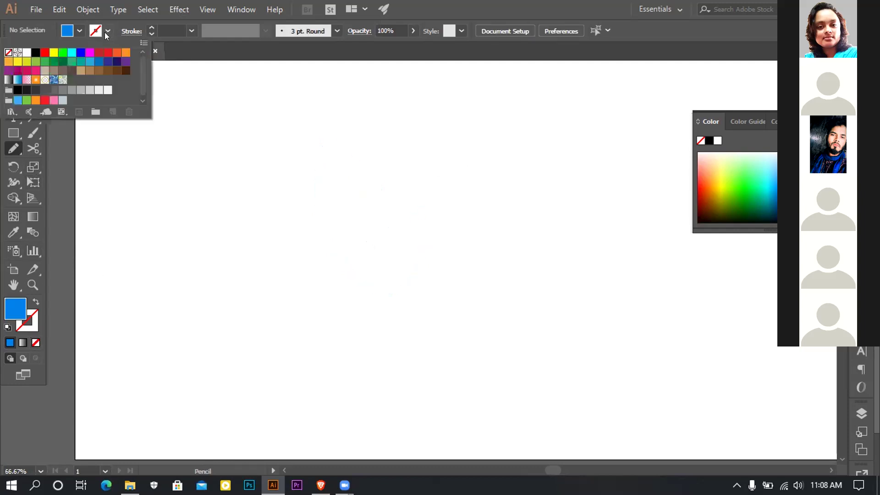
{"action": "left_click", "coordinate": [36, 52]}
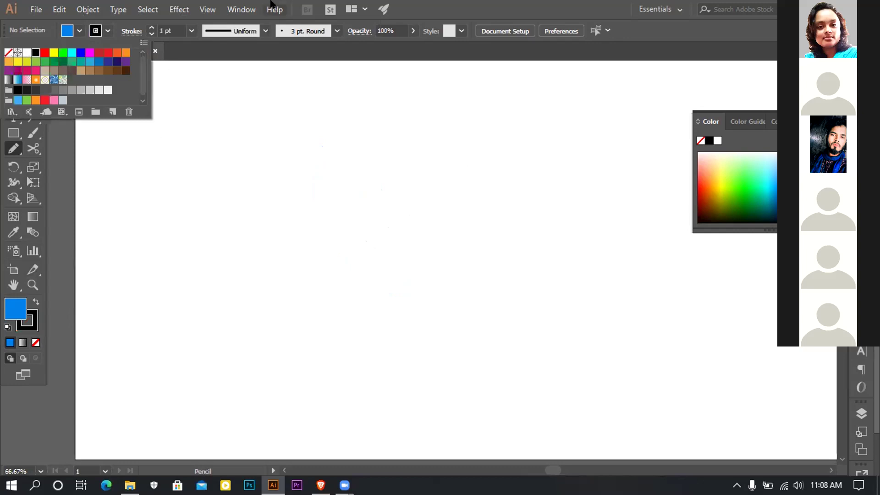
{"action": "left_click", "coordinate": [365, 146]}
{"action": "mouse_move", "coordinate": [366, 145]}
{"action": "left_mouse_down"}
{"action": "mouse_move", "coordinate": [368, 177]}
{"action": "mouse_move", "coordinate": [356, 145]}
{"action": "mouse_move", "coordinate": [375, 157]}
{"action": "mouse_move", "coordinate": [375, 137]}
{"action": "mouse_move", "coordinate": [397, 164]}
{"action": "mouse_move", "coordinate": [399, 147]}
{"action": "mouse_move", "coordinate": [331, 142]}
{"action": "mouse_move", "coordinate": [440, 231]}
{"action": "mouse_move", "coordinate": [417, 147]}
{"action": "mouse_move", "coordinate": [438, 172]}
{"action": "left_mouse_up"}
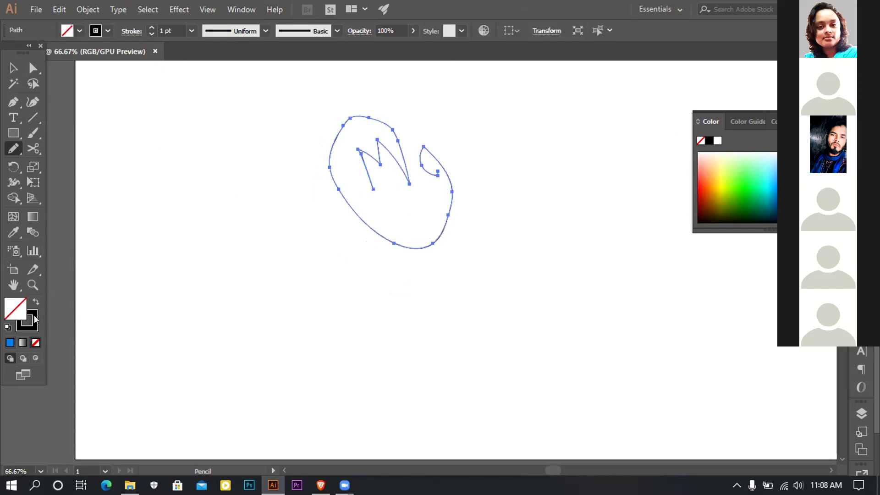
Fill the freehand path with the bright blue colour and set its stroke weight to 6 pt.
{"action": "left_click", "coordinate": [11, 343]}
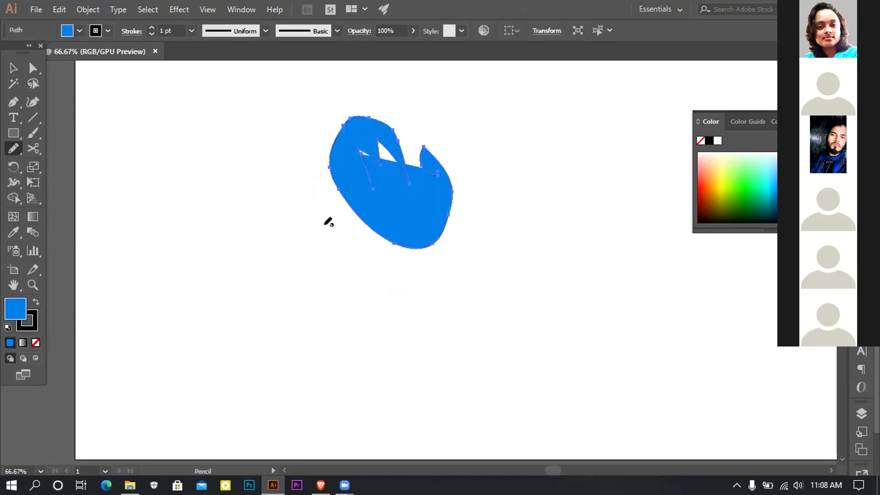
{"action": "left_click", "coordinate": [189, 31]}
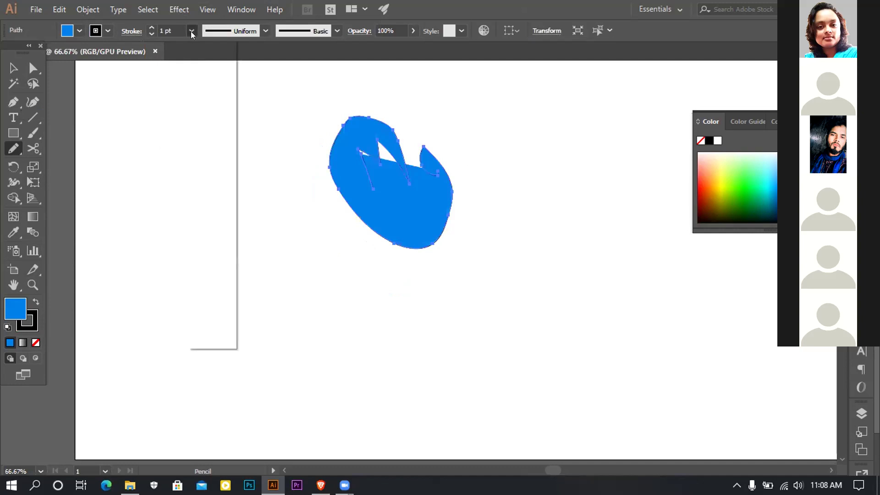
{"action": "left_click", "coordinate": [201, 155]}
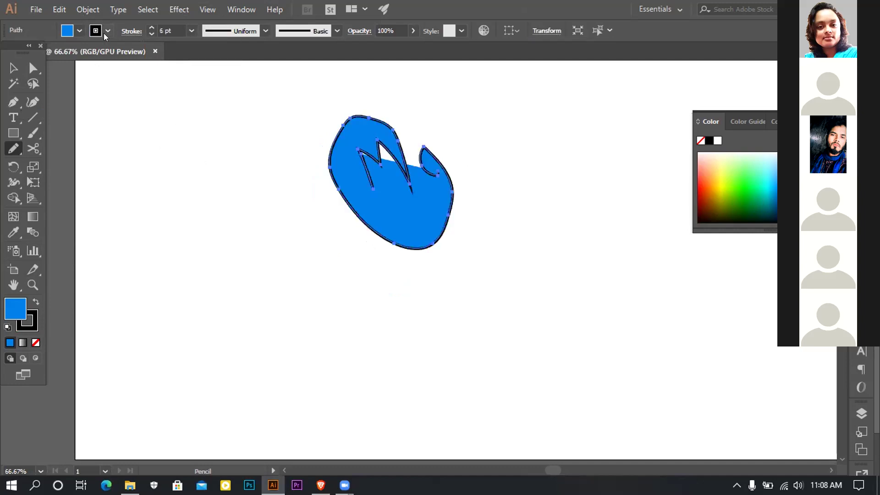
Remove the fill from the freehand path, leaving only its black stroke.
{"action": "left_click", "coordinate": [79, 30]}
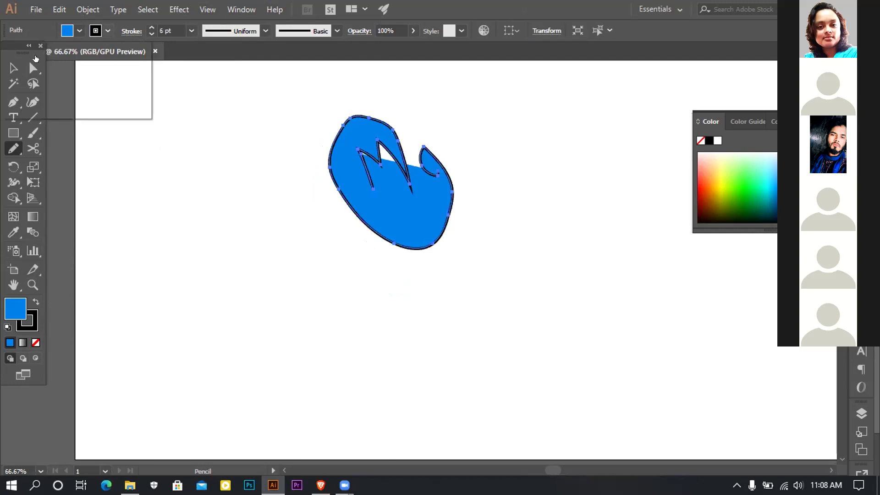
{"action": "left_click", "coordinate": [8, 53]}
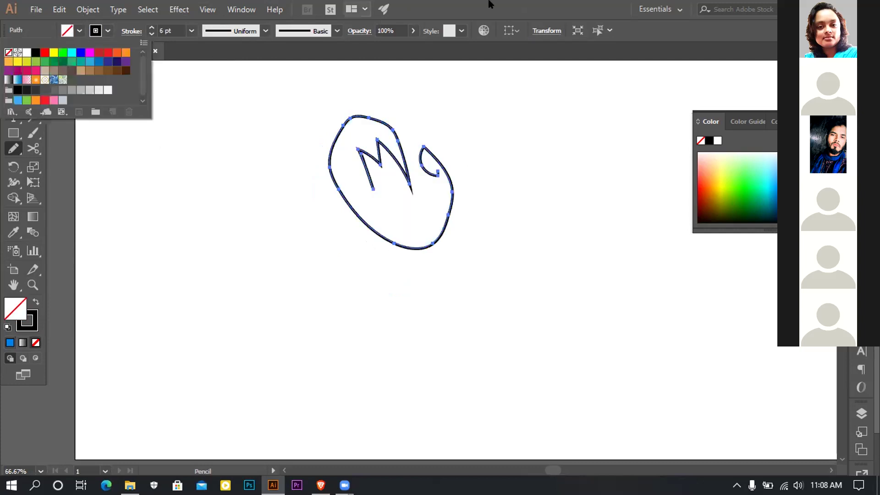
{"action": "key", "text": "Escape"}
Select the freehand path and delete it from the artboard.
{"action": "key", "text": "v"}
{"action": "left_click", "coordinate": [487, 240]}
{"action": "left_click", "coordinate": [383, 180]}
{"action": "key", "text": "Delete"}
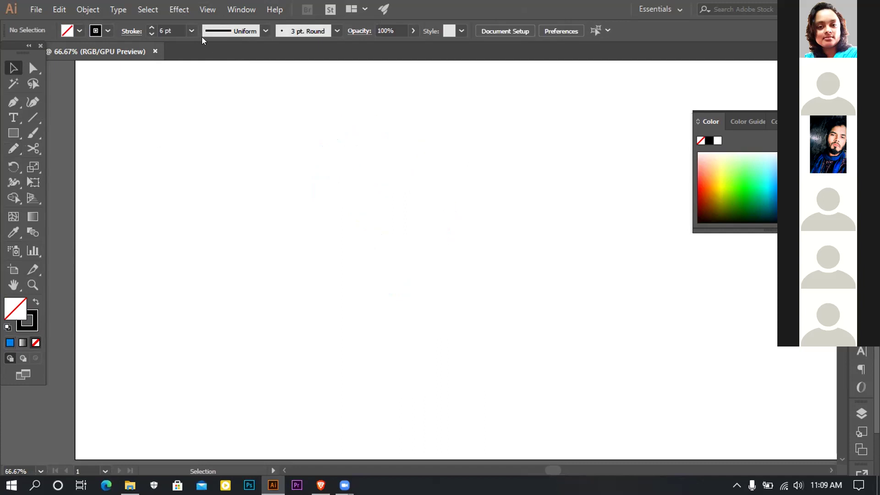
Activate the Pencil tool and choose the rough, charcoal-like brush definition for the stroke.
{"action": "left_click", "coordinate": [260, 32]}
{"action": "left_click", "coordinate": [13, 150]}
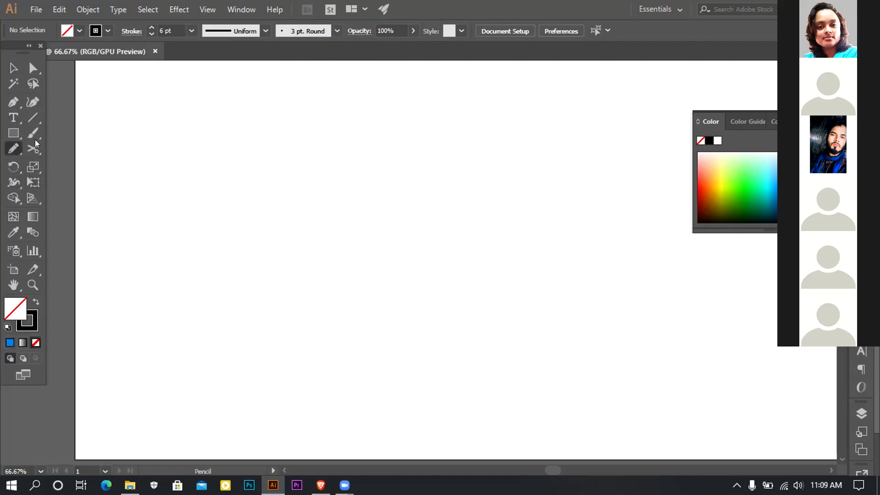
{"action": "left_click", "coordinate": [265, 32]}
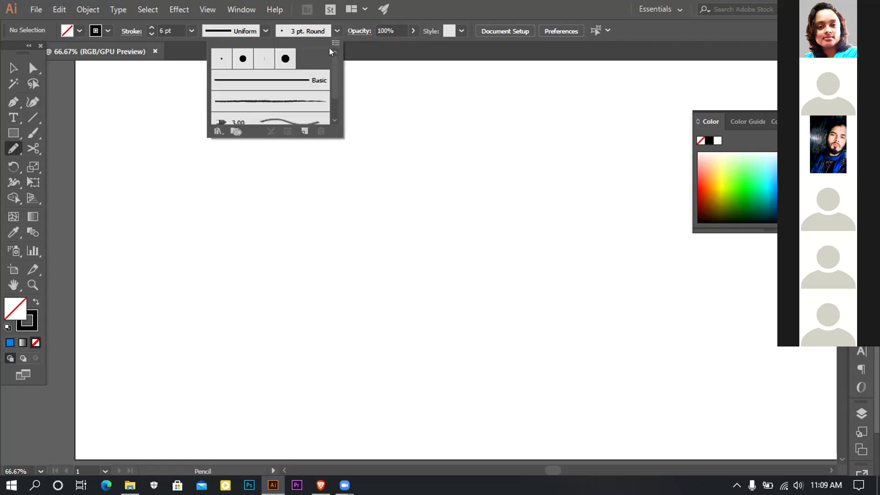
{"action": "scroll", "coordinate": [301, 90], "scroll_direction": "down", "scroll_amount": 2}
{"action": "scroll", "coordinate": [302, 92], "scroll_direction": "up", "scroll_amount": 2}
{"action": "left_click", "coordinate": [292, 111]}
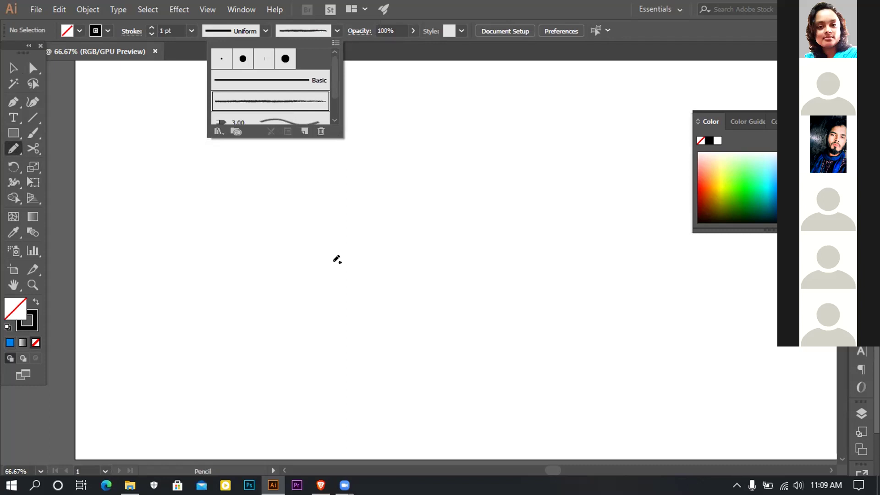
{"action": "left_click", "coordinate": [348, 315]}
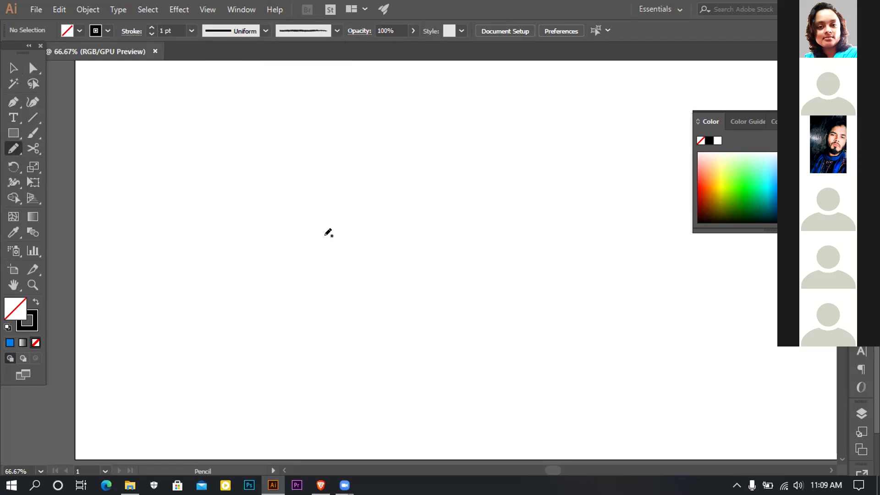
{"action": "left_click", "coordinate": [9, 343]}
{"action": "left_click_drag", "start_coordinate": [337, 281], "coordinate": [289, 146]}
{"action": "key", "text": "ctrl+z"}
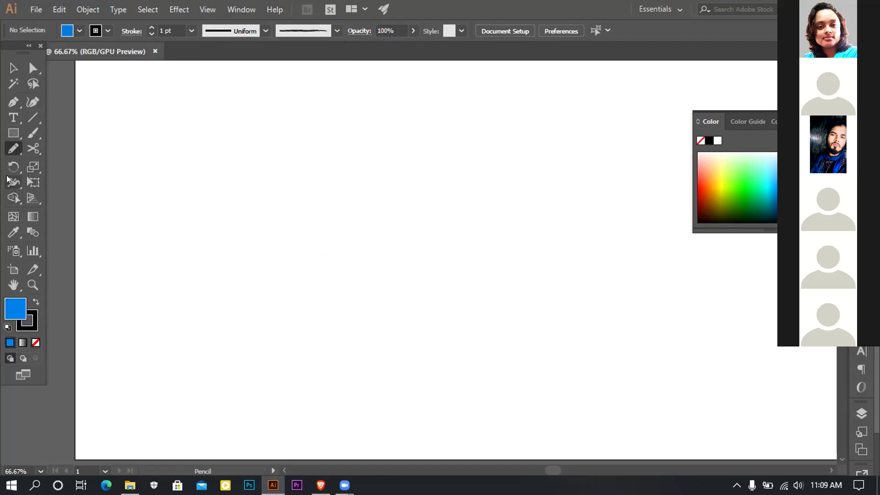
With the fill set to none, draw a large looping scribble and a diagonal line above it with the Pencil tool.
{"action": "left_click_drag", "start_coordinate": [12, 150], "coordinate": [68, 164]}
{"action": "left_click", "coordinate": [32, 342]}
{"action": "mouse_move", "coordinate": [295, 161]}
{"action": "left_mouse_down"}
{"action": "mouse_move", "coordinate": [310, 197]}
{"action": "mouse_move", "coordinate": [332, 193]}
{"action": "mouse_move", "coordinate": [444, 294]}
{"action": "left_mouse_up"}
{"action": "left_click_drag", "start_coordinate": [274, 198], "coordinate": [439, 214]}
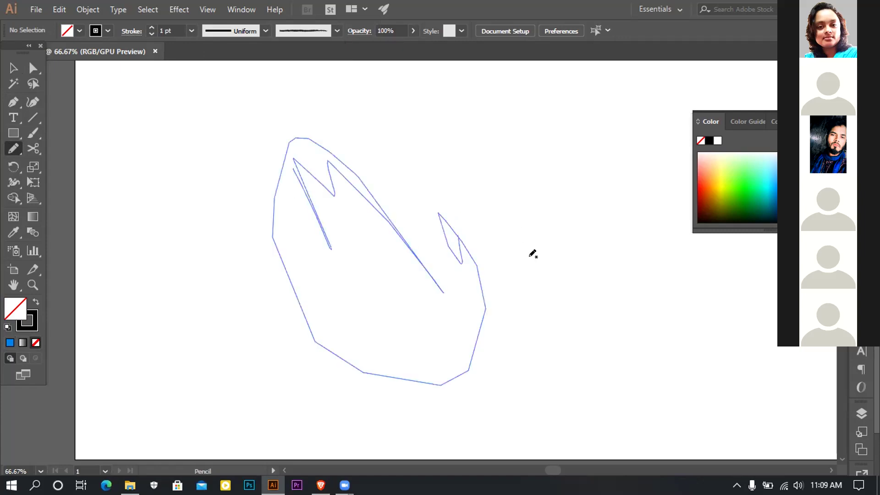
{"action": "left_click_drag", "start_coordinate": [364, 122], "coordinate": [504, 217]}
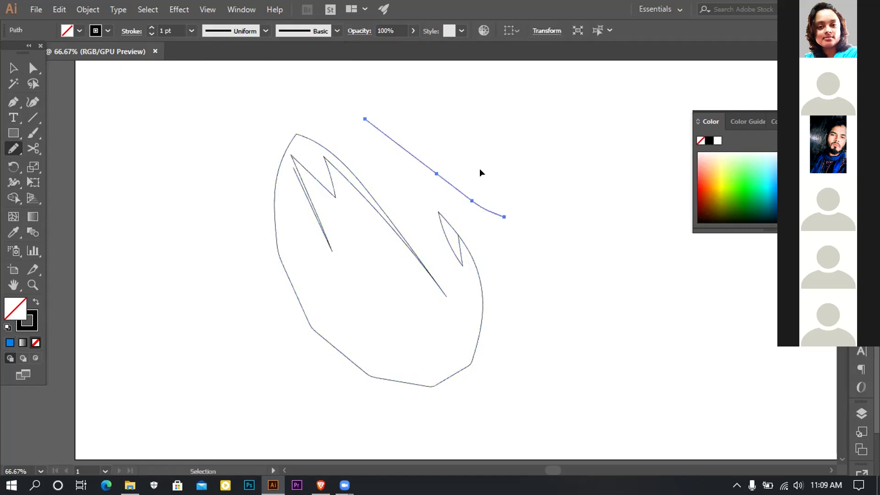
{"action": "scroll", "coordinate": [463, 231], "scroll_direction": "up", "scroll_amount": 2}
{"action": "scroll", "coordinate": [462, 232], "scroll_direction": "down", "scroll_amount": 4}
{"action": "scroll", "coordinate": [461, 233], "scroll_direction": "up", "scroll_amount": 4}
{"action": "scroll", "coordinate": [459, 234], "scroll_direction": "up", "scroll_amount": 2}
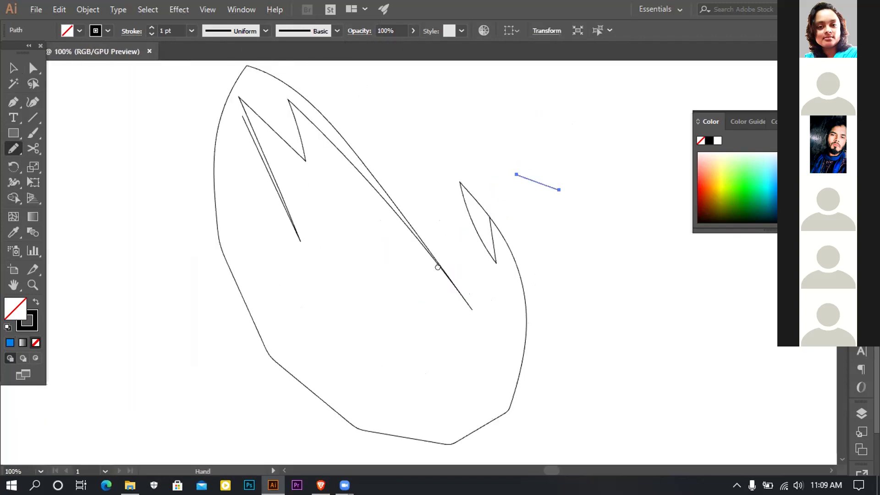
{"action": "scroll", "coordinate": [442, 227], "scroll_direction": "down", "scroll_amount": 1}
{"action": "scroll", "coordinate": [442, 228], "scroll_direction": "down", "scroll_amount": 1}
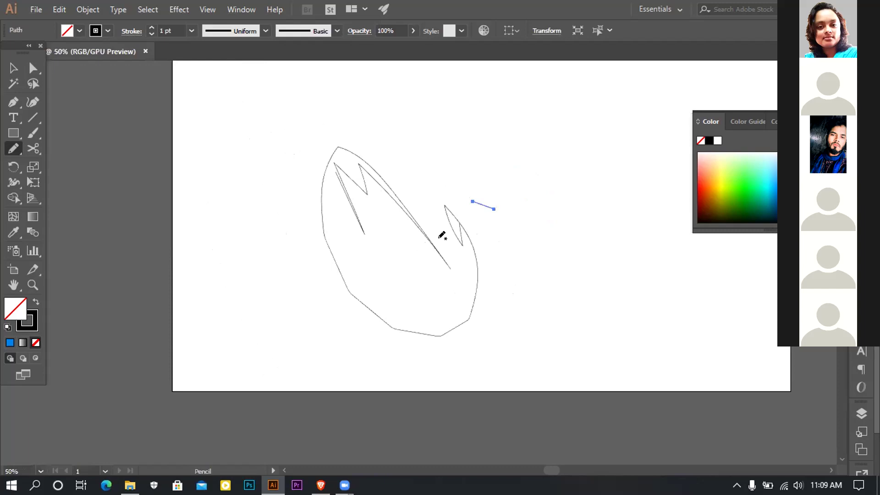
Select the scribble and the line beside it and delete both.
{"action": "key", "text": "v"}
{"action": "left_click_drag", "start_coordinate": [551, 304], "coordinate": [320, 147]}
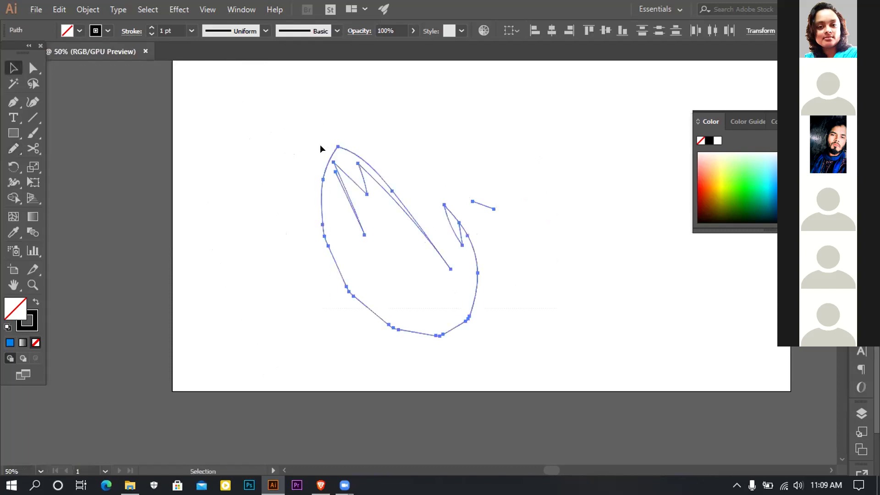
{"action": "key", "text": "Delete"}
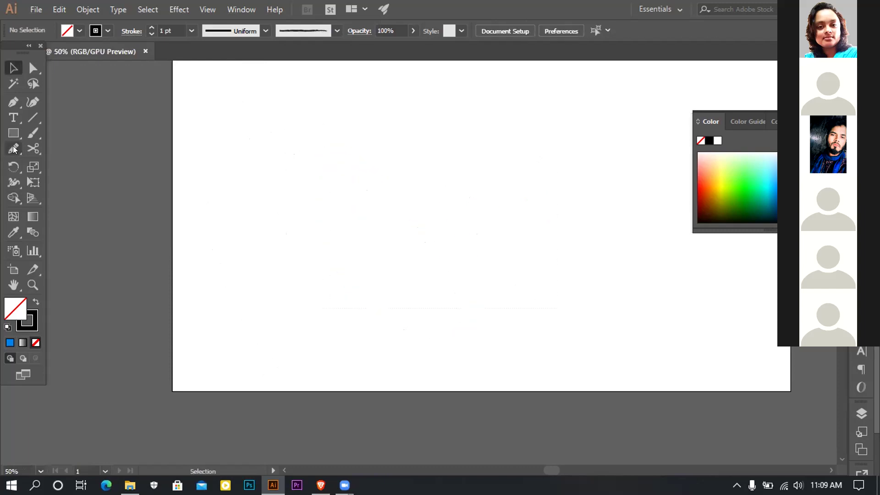
Bring the pencil-sketch logo image from the Downloads folder onto the artboard as a linked file.
{"action": "left_click_drag", "start_coordinate": [14, 150], "coordinate": [56, 179]}
{"action": "scroll", "coordinate": [340, 258], "scroll_direction": "down", "scroll_amount": 1}
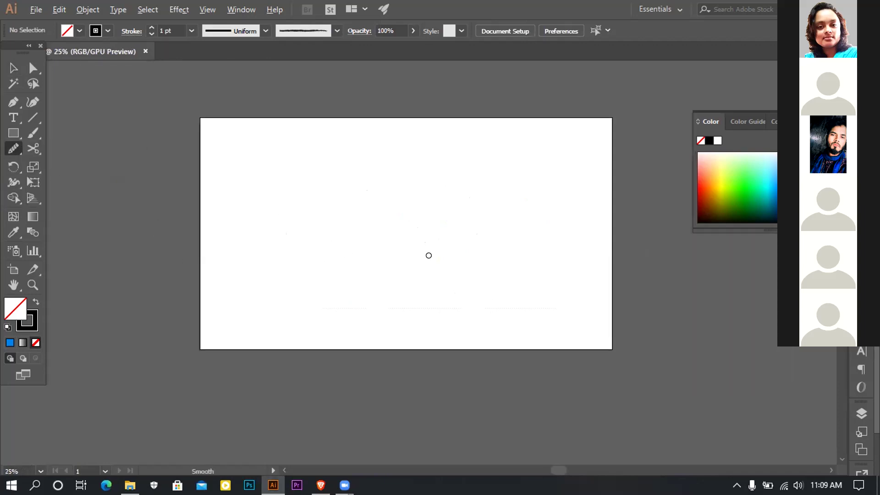
{"action": "scroll", "coordinate": [405, 252], "scroll_direction": "up", "scroll_amount": 1}
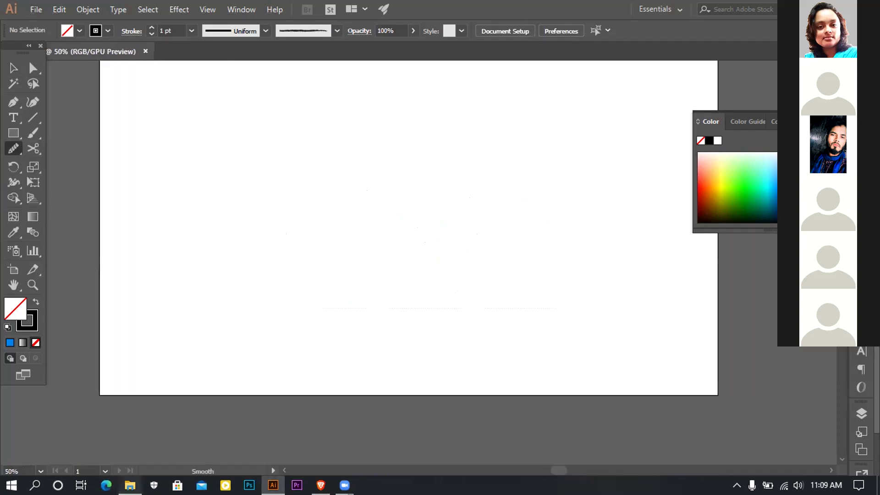
{"action": "key", "text": "alt+Tab"}
{"action": "mouse_move", "coordinate": [605, 230]}
{"action": "left_mouse_down"}
{"action": "mouse_move", "coordinate": [568, 255]}
{"action": "mouse_move", "coordinate": [346, 281]}
{"action": "mouse_move", "coordinate": [364, 229]}
{"action": "mouse_move", "coordinate": [377, 220]}
{"action": "left_mouse_up"}
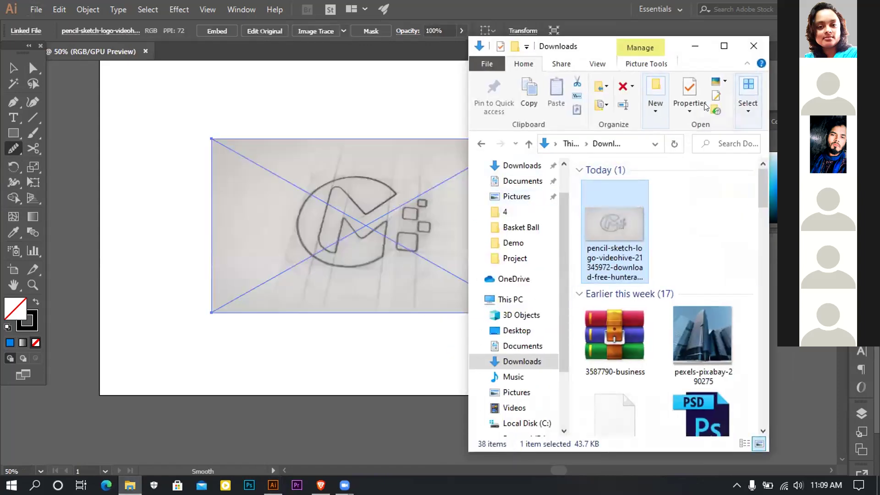
{"action": "left_click", "coordinate": [695, 46]}
{"action": "scroll", "coordinate": [395, 275], "scroll_direction": "up", "scroll_amount": 3}
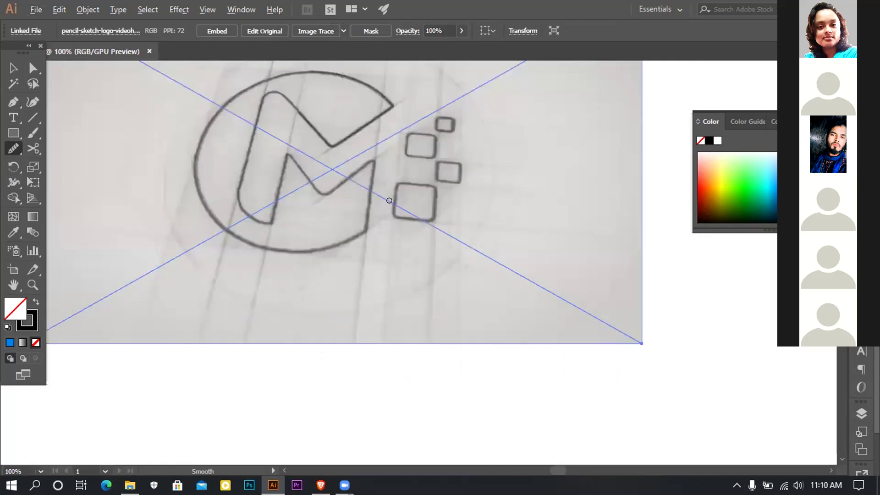
{"action": "scroll", "coordinate": [390, 200], "scroll_direction": "down", "scroll_amount": 1}
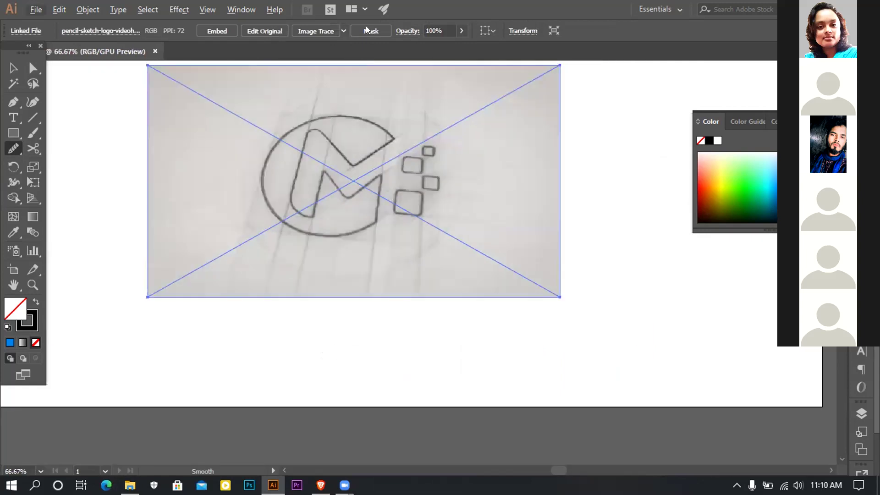
With the Pen tool, trace the outer curve of the sketched C from its lower-left side over the top to its upper-right tip.
{"action": "left_click", "coordinate": [13, 102]}
{"action": "mouse_move", "coordinate": [326, 183]}
{"action": "left_mouse_down"}
{"action": "mouse_move", "coordinate": [380, 244]}
{"action": "mouse_move", "coordinate": [393, 243]}
{"action": "left_mouse_up"}
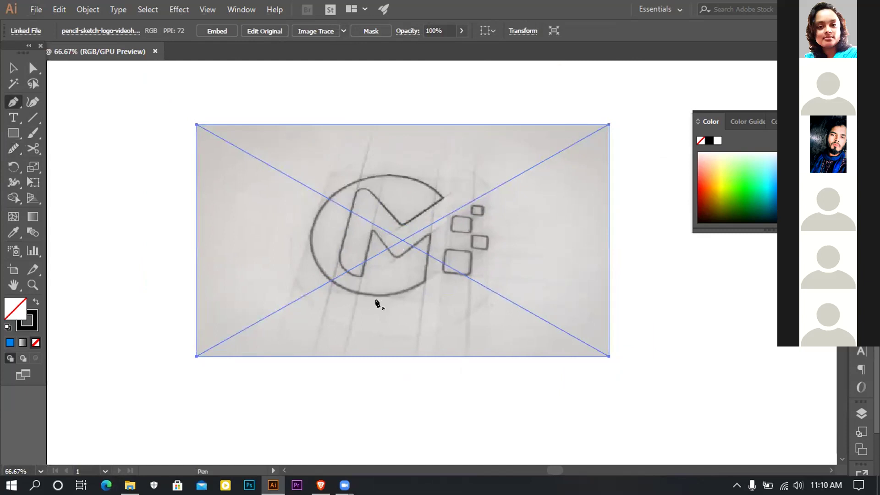
{"action": "left_click", "coordinate": [326, 275]}
{"action": "left_click_drag", "start_coordinate": [327, 201], "coordinate": [358, 156]}
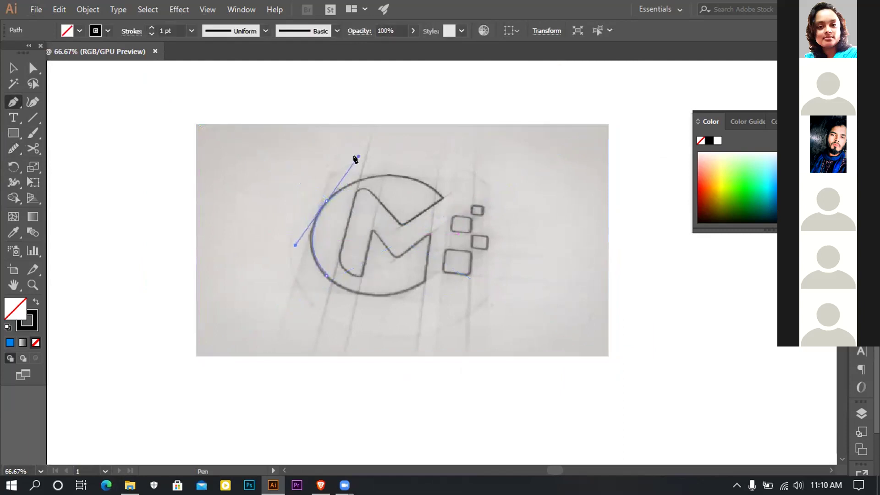
{"action": "left_click_drag", "start_coordinate": [428, 184], "coordinate": [479, 209]}
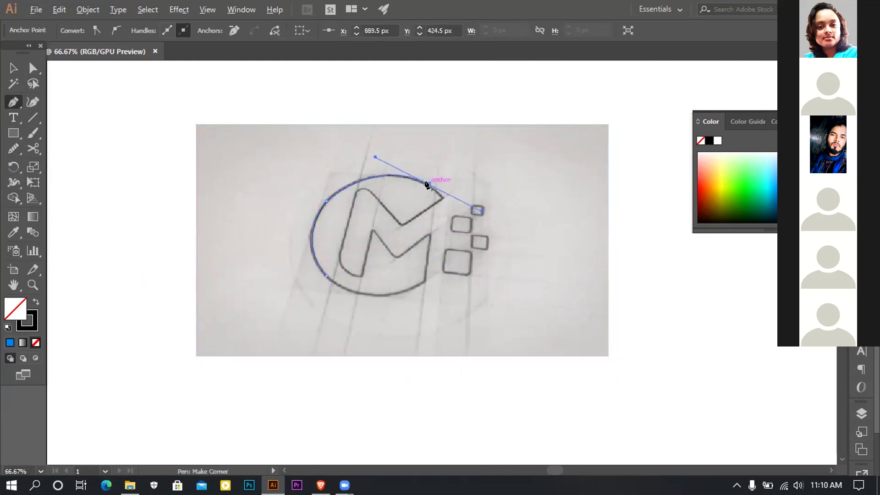
{"action": "left_click", "coordinate": [439, 195]}
Continue the Pen path from the C's upper tip along the rounded left leg of the M to its middle notch.
{"action": "left_click_drag", "start_coordinate": [402, 225], "coordinate": [340, 249]}
{"action": "left_click_drag", "start_coordinate": [349, 214], "coordinate": [382, 275]}
{"action": "left_click", "coordinate": [344, 224]}
{"action": "left_click", "coordinate": [363, 278]}
{"action": "left_click", "coordinate": [372, 231]}
{"action": "left_click", "coordinate": [397, 255]}
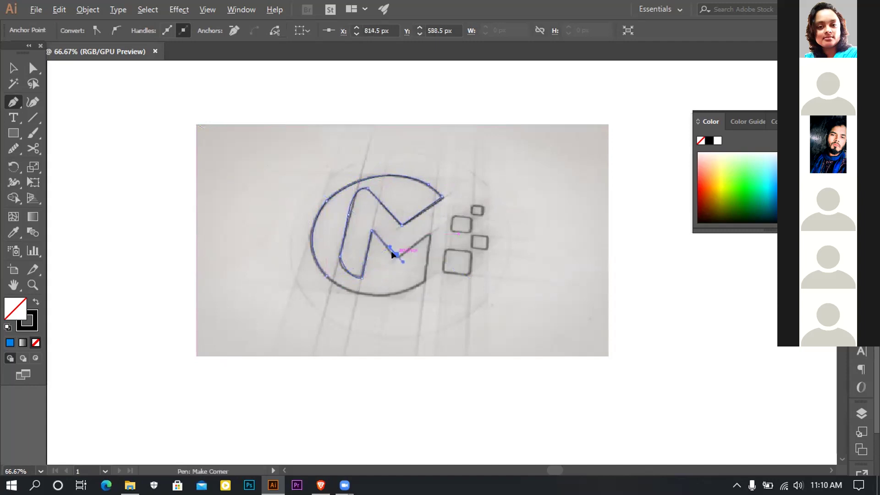
Trace the right leg of the M and the lower curve of the C, closing the path at its starting point.
{"action": "left_click", "coordinate": [428, 234]}
{"action": "left_click", "coordinate": [424, 282]}
{"action": "left_click_drag", "start_coordinate": [326, 277], "coordinate": [290, 244]}
{"action": "left_click", "coordinate": [460, 305], "text": "ctrl"}
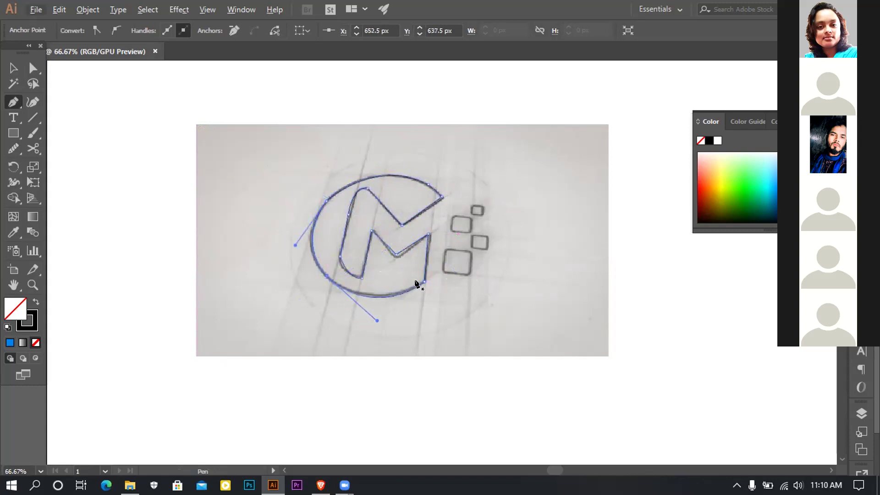
{"action": "key", "text": "alt"}
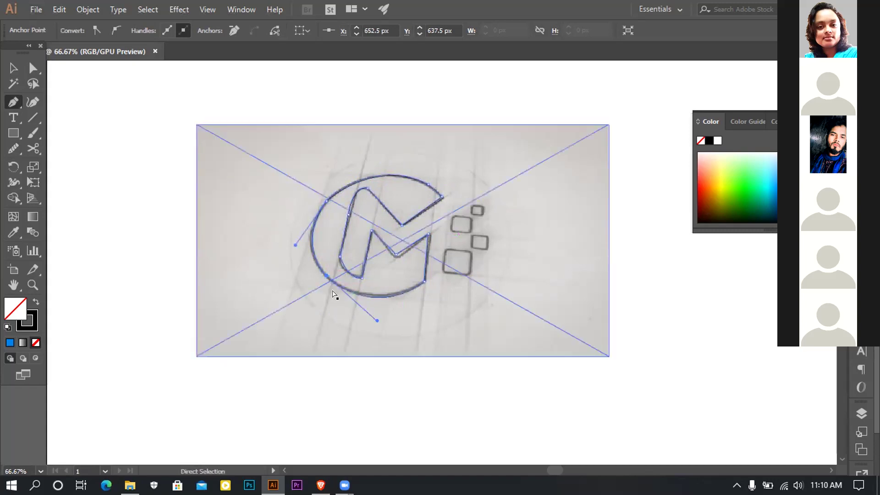
Move the sketch image up and to the left, away from the traced logo outline.
{"action": "key", "text": "v"}
{"action": "left_click", "coordinate": [388, 254]}
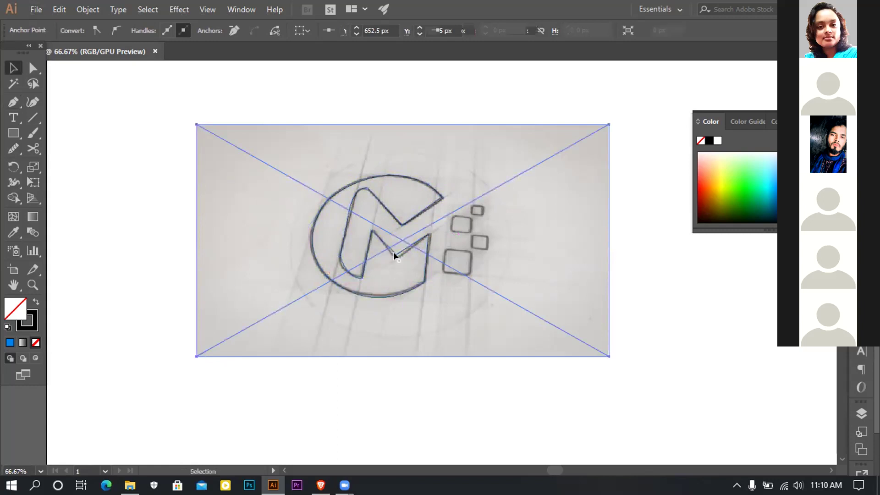
{"action": "left_click", "coordinate": [395, 250]}
{"action": "left_click_drag", "start_coordinate": [463, 304], "coordinate": [275, 139]}
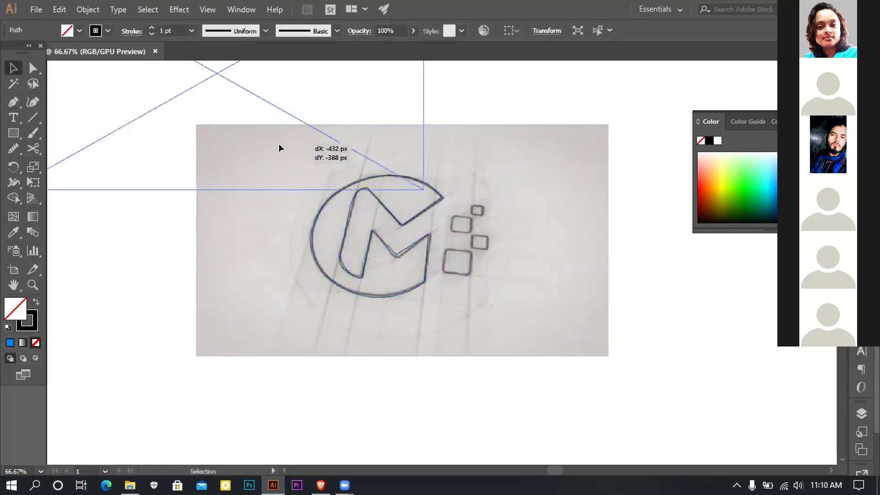
Using Direct Selection, shift the traced outline down to the right and move the sketch image left so the two no longer overlap.
{"action": "left_click", "coordinate": [32, 68]}
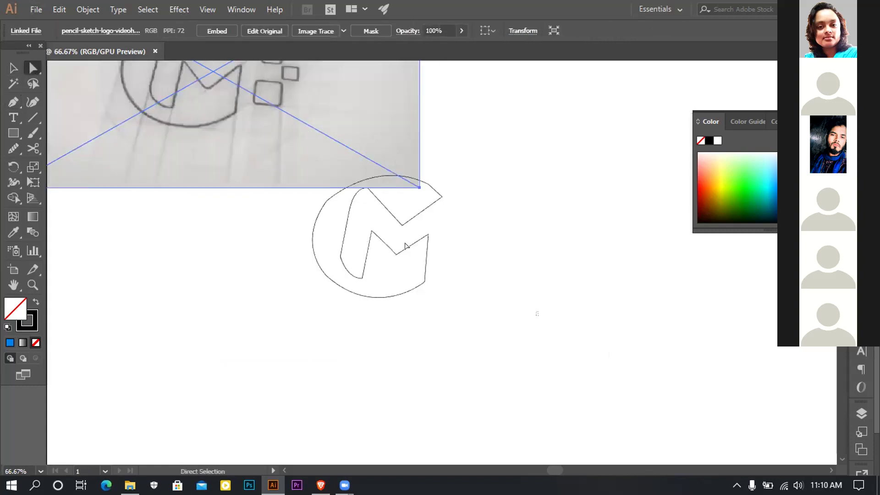
{"action": "left_click_drag", "start_coordinate": [536, 300], "coordinate": [285, 185]}
{"action": "left_click_drag", "start_coordinate": [401, 247], "coordinate": [551, 294]}
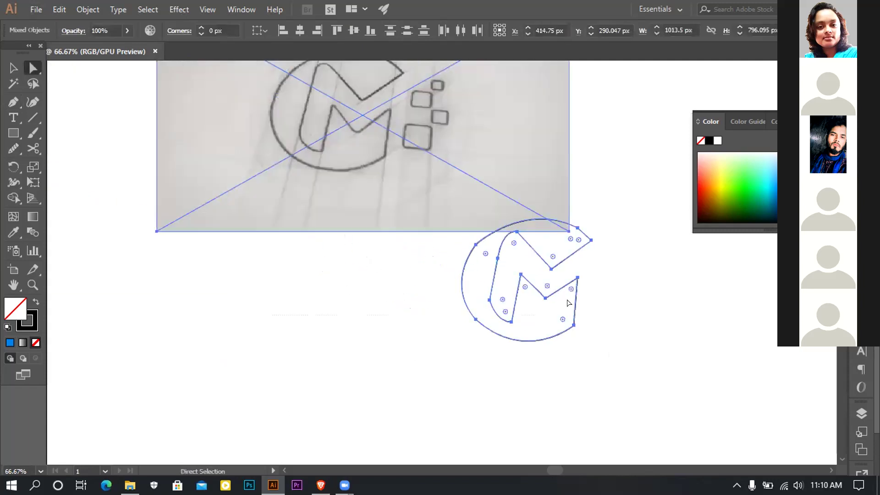
{"action": "left_click", "coordinate": [383, 149]}
{"action": "left_click_drag", "start_coordinate": [606, 330], "coordinate": [404, 247]}
{"action": "left_click_drag", "start_coordinate": [637, 314], "coordinate": [444, 287]}
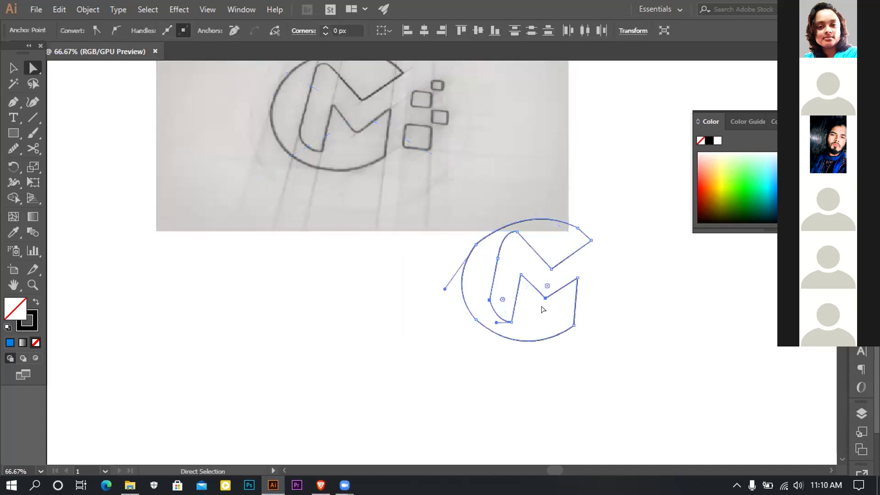
{"action": "left_click", "coordinate": [534, 190]}
{"action": "left_click_drag", "start_coordinate": [538, 173], "coordinate": [386, 170]}
{"action": "left_click_drag", "start_coordinate": [466, 193], "coordinate": [596, 326]}
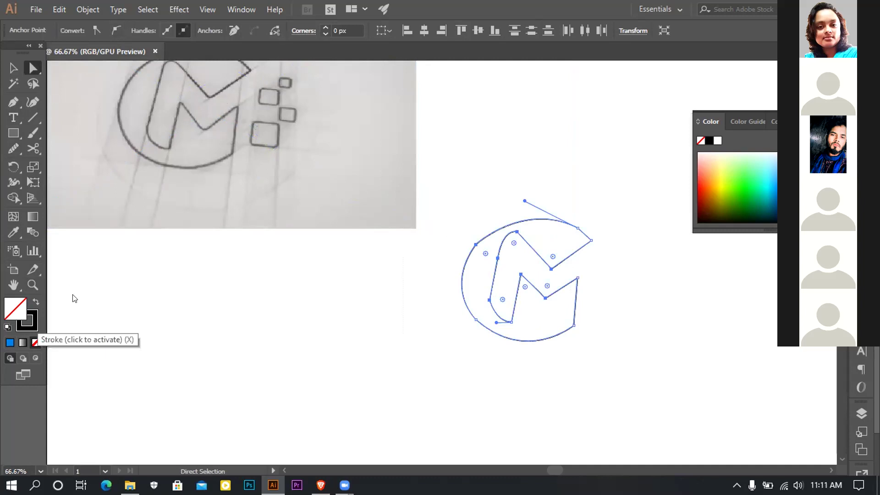
{"action": "key", "text": "x"}
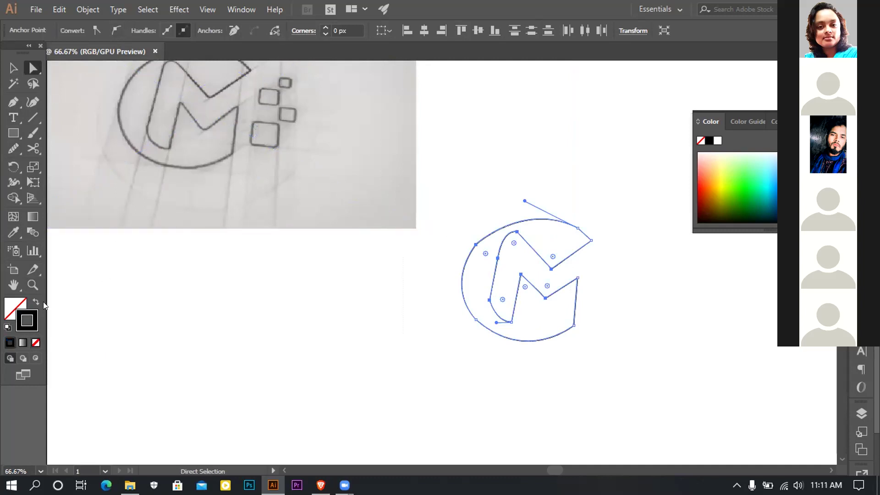
{"action": "left_click", "coordinate": [15, 146]}
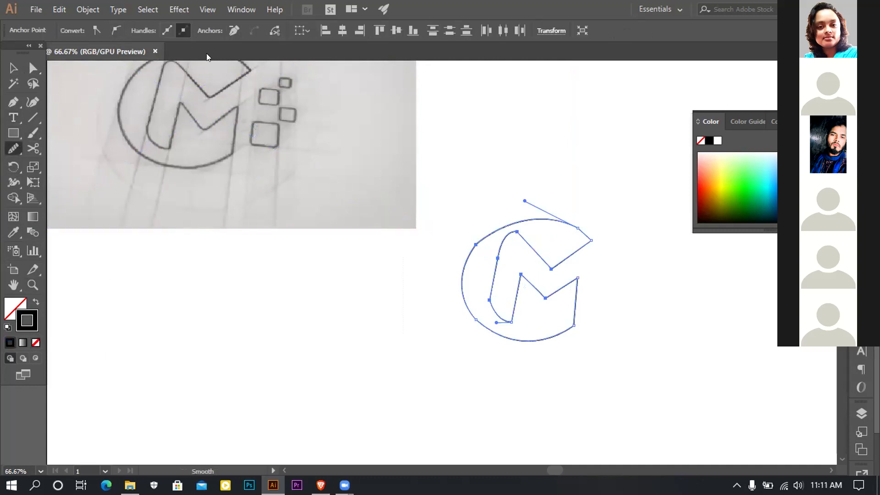
{"action": "left_click", "coordinate": [10, 71]}
{"action": "left_click", "coordinate": [36, 134]}
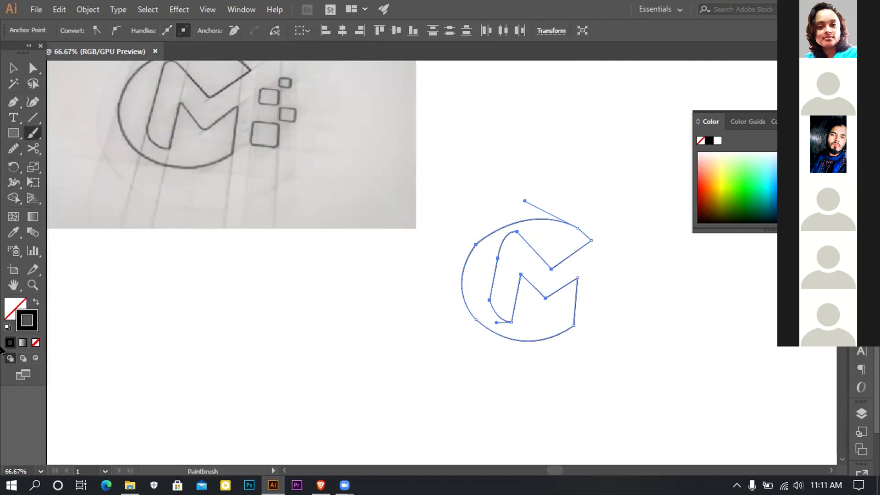
{"action": "left_click", "coordinate": [33, 68]}
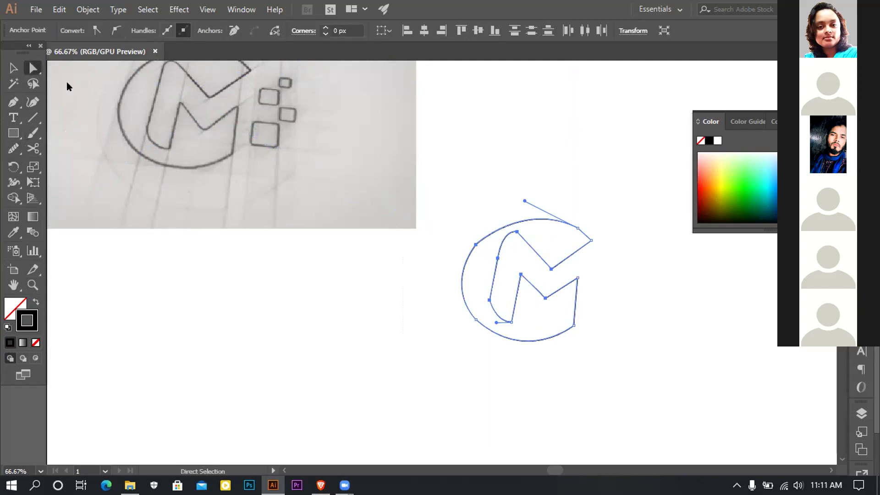
{"action": "mouse_move", "coordinate": [573, 255]}
{"action": "left_mouse_down"}
{"action": "mouse_move", "coordinate": [550, 285]}
{"action": "mouse_move", "coordinate": [573, 256]}
{"action": "left_mouse_up"}
{"action": "left_click", "coordinate": [347, 213]}
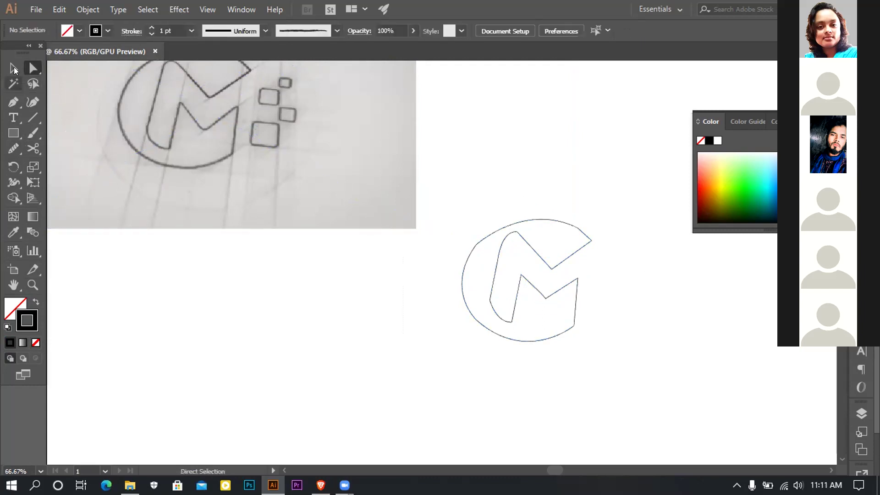
Select the traced logo outline and set its stroke weight to 10 pt.
{"action": "key", "text": "v"}
{"action": "left_click_drag", "start_coordinate": [530, 181], "coordinate": [642, 326]}
{"action": "key", "text": "ctrl+a"}
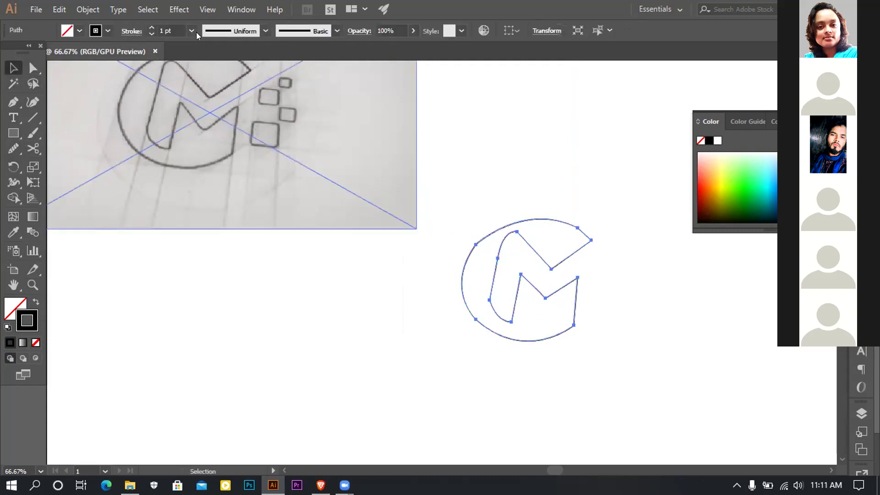
{"action": "left_click", "coordinate": [191, 31]}
{"action": "left_click", "coordinate": [209, 214]}
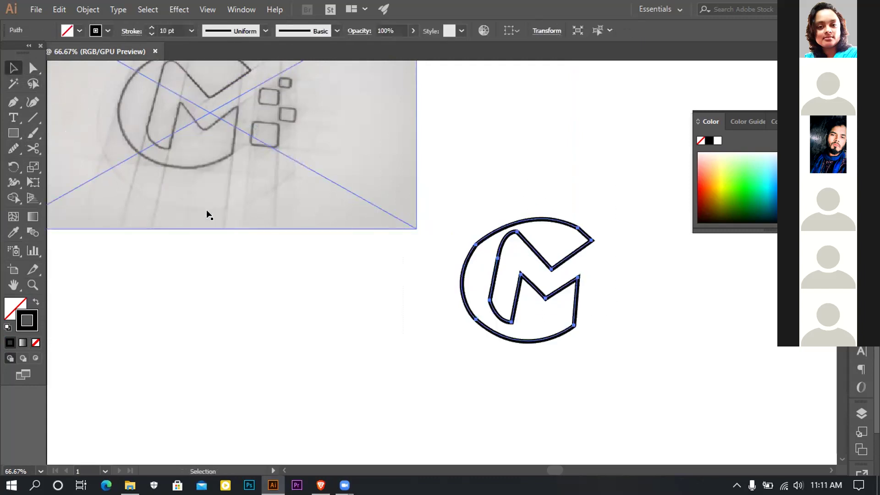
{"action": "left_click", "coordinate": [580, 255]}
Try to smooth the upper-left corner of the unselected logo outline with the Smooth tool.
{"action": "scroll", "coordinate": [580, 256], "scroll_direction": "up", "scroll_amount": 2}
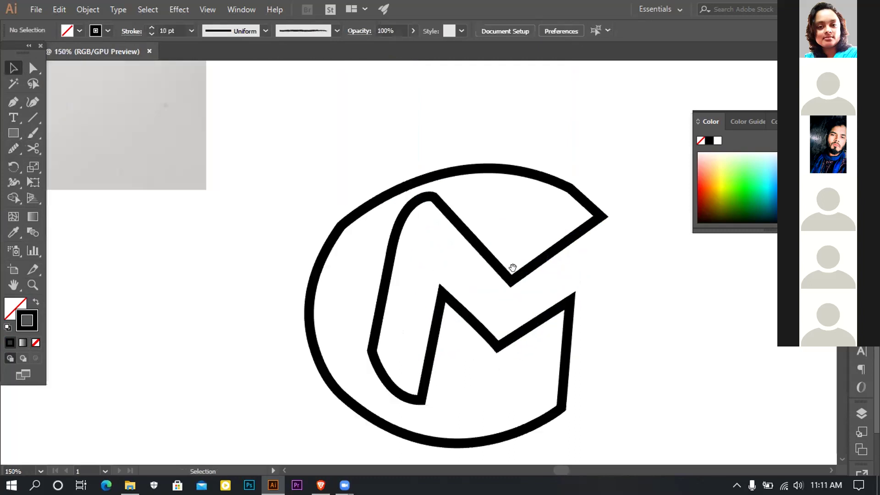
{"action": "left_click_drag", "start_coordinate": [512, 268], "coordinate": [484, 243]}
{"action": "scroll", "coordinate": [476, 265], "scroll_direction": "up", "scroll_amount": 1}
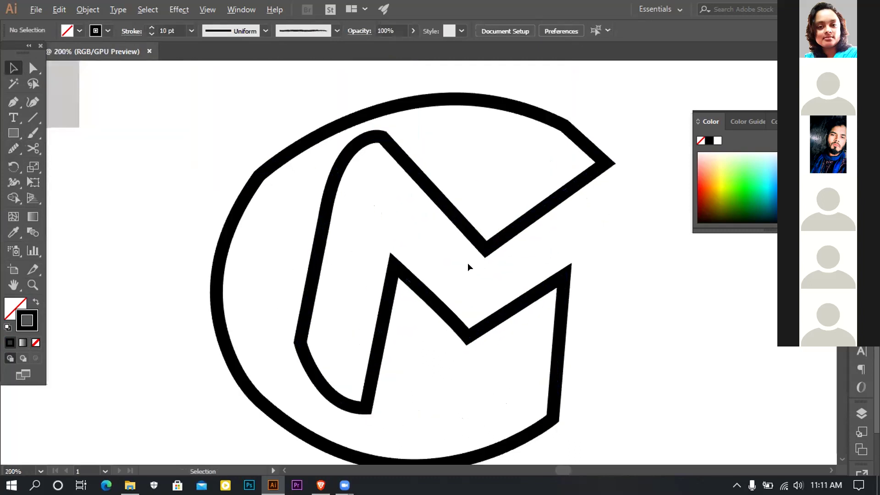
{"action": "left_click_drag", "start_coordinate": [332, 222], "coordinate": [337, 260]}
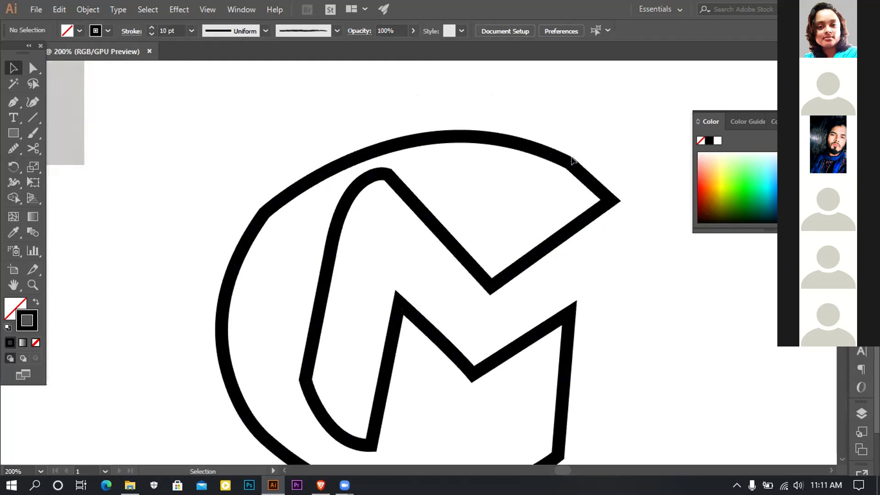
{"action": "left_click", "coordinate": [13, 148]}
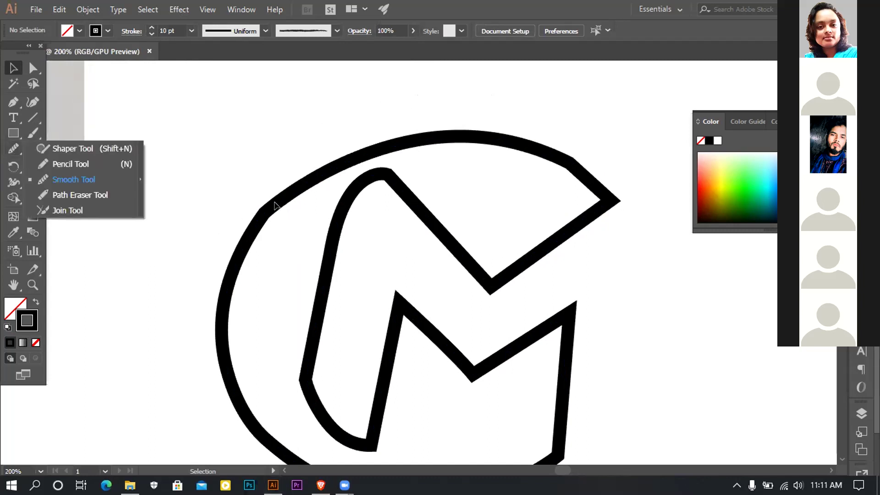
{"action": "left_click", "coordinate": [46, 179]}
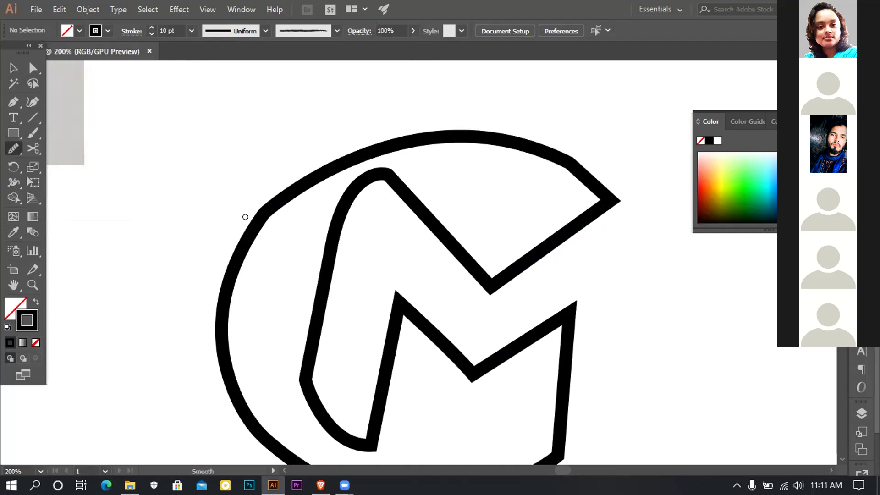
{"action": "left_click_drag", "start_coordinate": [274, 193], "coordinate": [274, 199]}
Select the whole logo outline and try a Smooth tool stroke across its upper-left corner.
{"action": "left_click", "coordinate": [14, 68]}
{"action": "left_click_drag", "start_coordinate": [301, 137], "coordinate": [622, 381]}
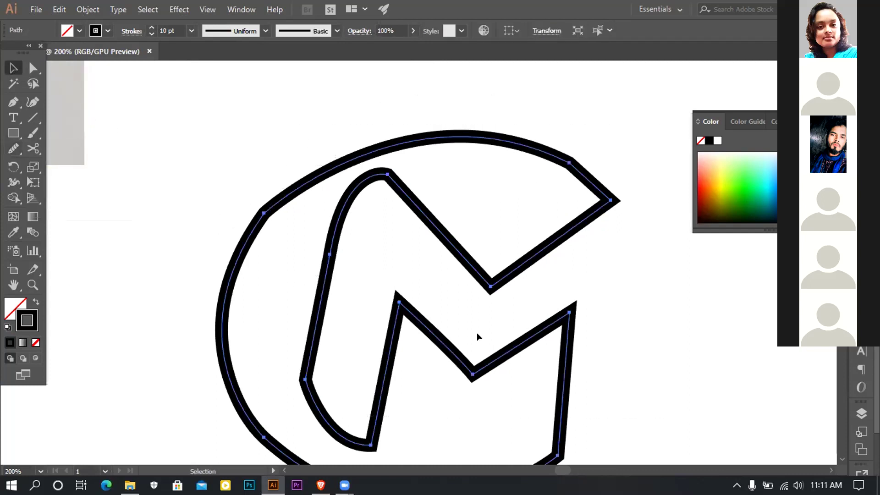
{"action": "left_click", "coordinate": [13, 148]}
{"action": "mouse_move", "coordinate": [251, 235]}
{"action": "left_mouse_down"}
{"action": "mouse_move", "coordinate": [274, 200]}
{"action": "mouse_move", "coordinate": [297, 190]}
{"action": "left_mouse_up"}
{"action": "left_click_drag", "start_coordinate": [274, 246], "coordinate": [262, 246]}
{"action": "scroll", "coordinate": [264, 197], "scroll_direction": "up", "scroll_amount": 3}
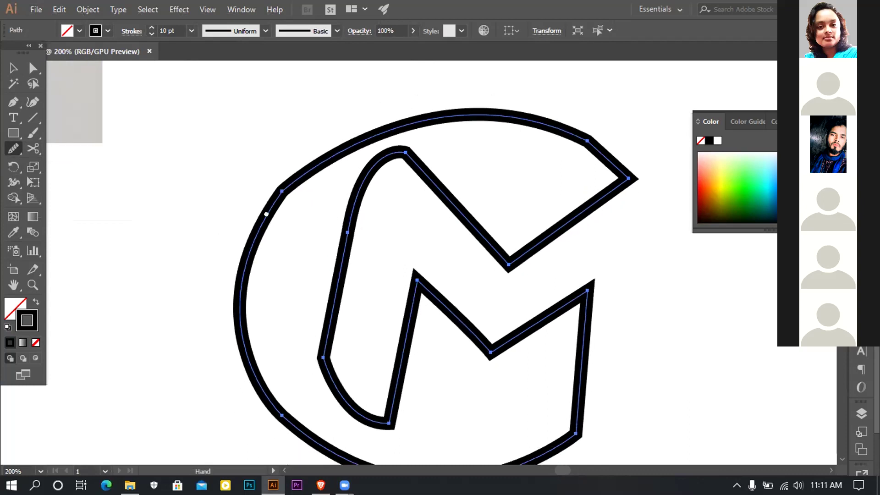
{"action": "scroll", "coordinate": [271, 222], "scroll_direction": "up", "scroll_amount": 1}
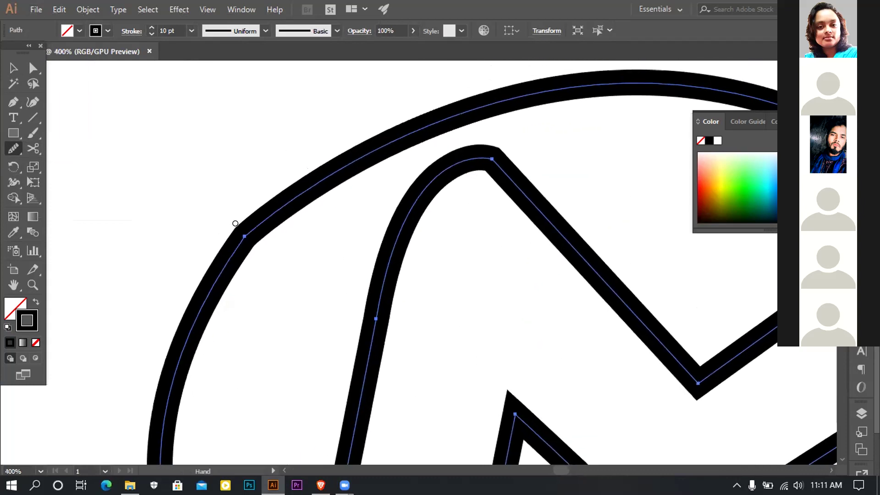
{"action": "left_click", "coordinate": [32, 134]}
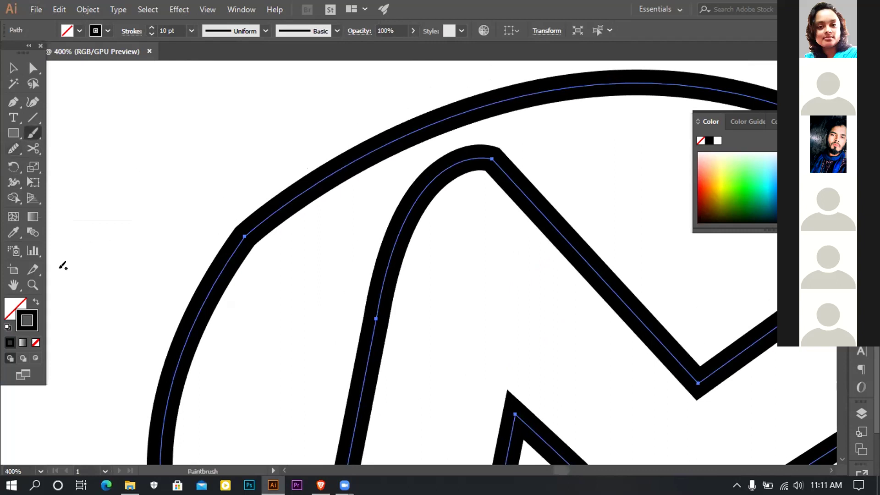
{"action": "left_click", "coordinate": [20, 306]}
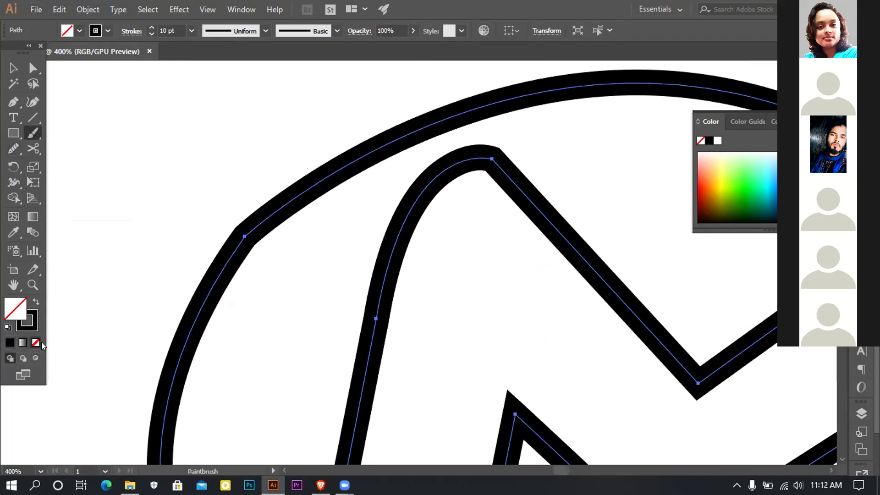
{"action": "key", "text": "v"}
{"action": "left_click", "coordinate": [133, 197]}
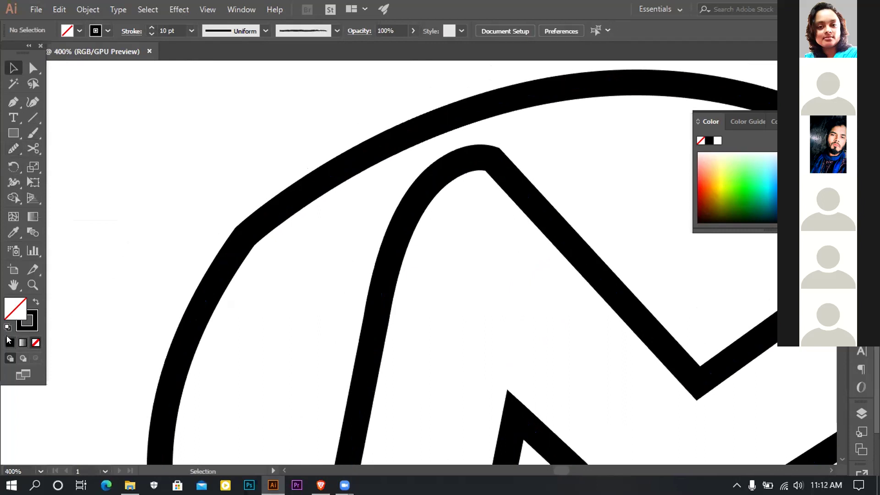
Try painting over the outline's upper-left corner with the Paintbrush after setting the fill to white.
{"action": "left_click", "coordinate": [10, 343]}
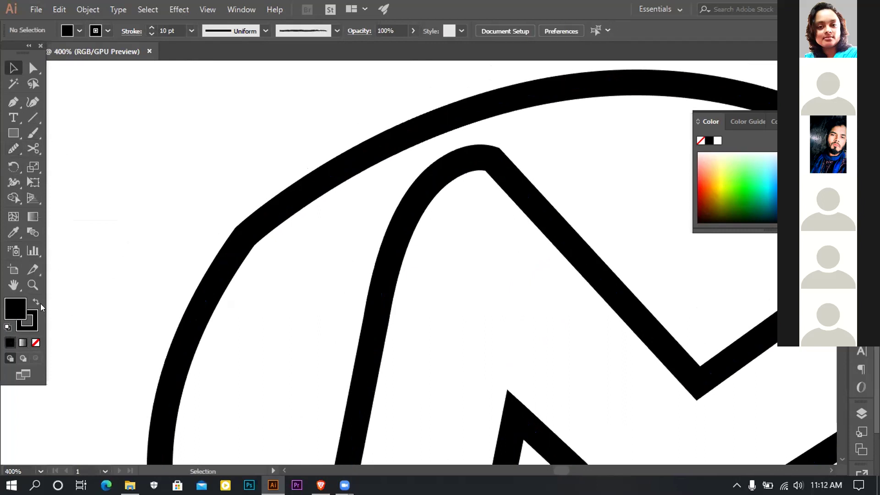
{"action": "left_click", "coordinate": [741, 155]}
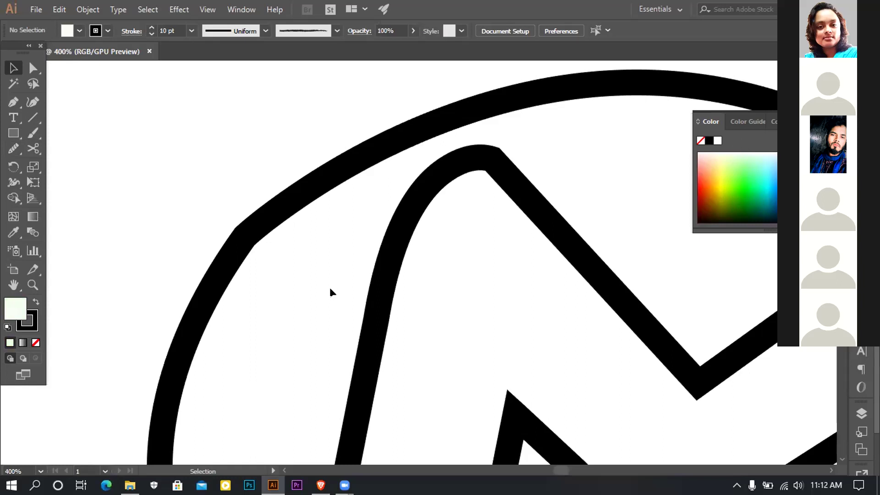
{"action": "key", "text": "b"}
{"action": "mouse_move", "coordinate": [235, 220]}
{"action": "left_mouse_down"}
{"action": "mouse_move", "coordinate": [243, 249]}
{"action": "mouse_move", "coordinate": [229, 214]}
{"action": "mouse_move", "coordinate": [237, 231]}
{"action": "mouse_move", "coordinate": [252, 196]}
{"action": "left_mouse_up"}
{"action": "key", "text": "slash"}
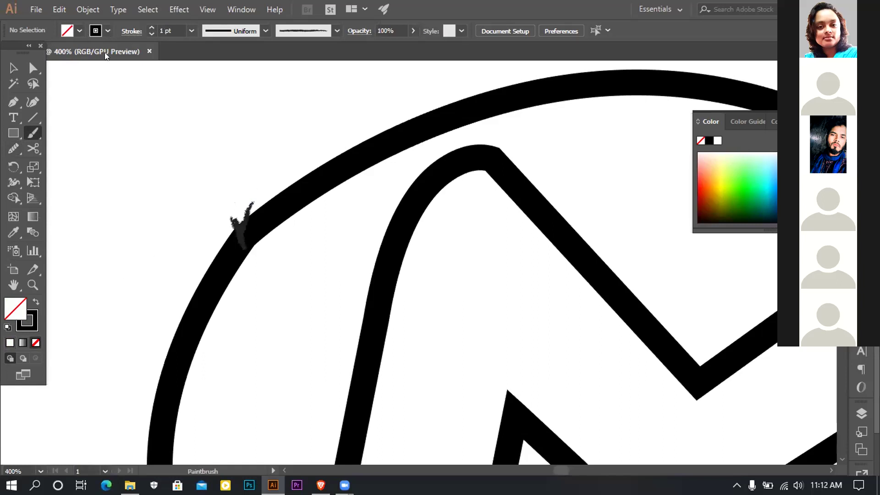
Undo the Paintbrush marks on the outline's upper-left corner.
{"action": "key", "text": "ctrl+z"}
{"action": "key", "text": "ctrl+z"}
{"action": "key", "text": "ctrl+z"}
{"action": "key", "text": "ctrl+z"}
{"action": "key", "text": "ctrl+z"}
{"action": "key", "text": "alt"}
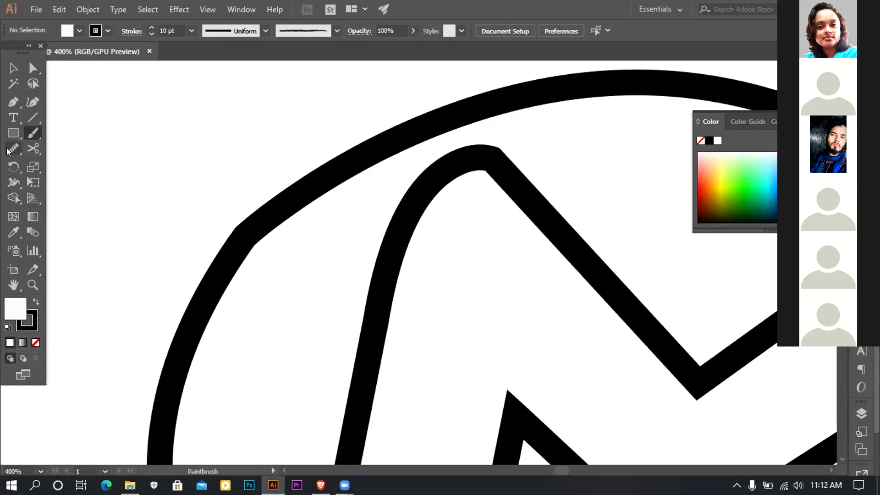
Select the logo outline and round the upper-left corner of its outer ring with the Smooth tool.
{"action": "left_click", "coordinate": [246, 240], "text": "ctrl"}
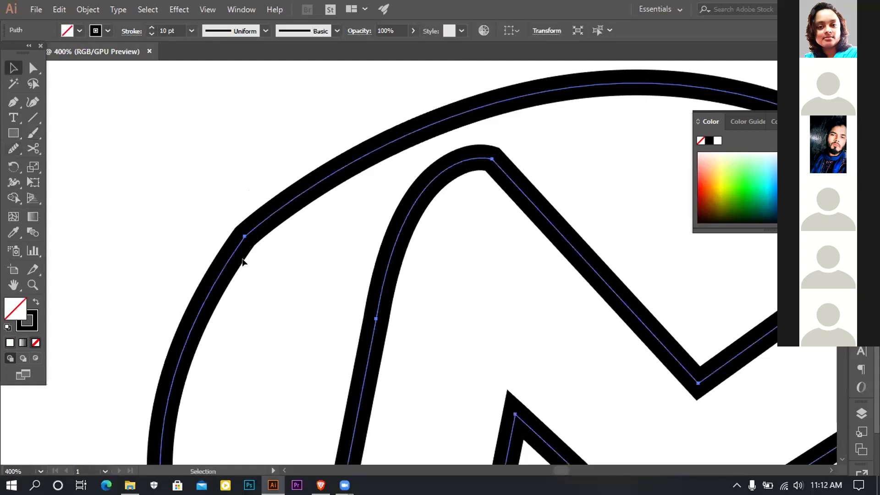
{"action": "mouse_move", "coordinate": [234, 234]}
{"action": "left_mouse_down"}
{"action": "mouse_move", "coordinate": [273, 204]}
{"action": "mouse_move", "coordinate": [265, 227]}
{"action": "mouse_move", "coordinate": [203, 242]}
{"action": "left_mouse_up"}
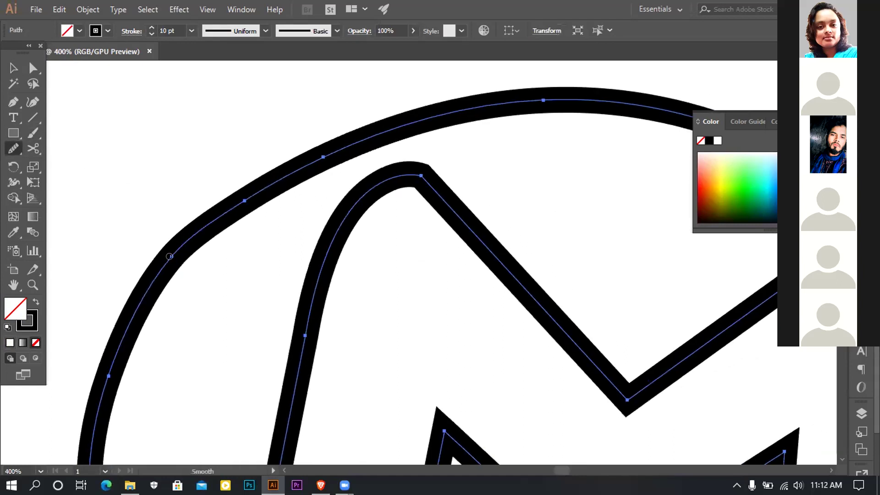
{"action": "left_click_drag", "start_coordinate": [158, 270], "coordinate": [210, 214]}
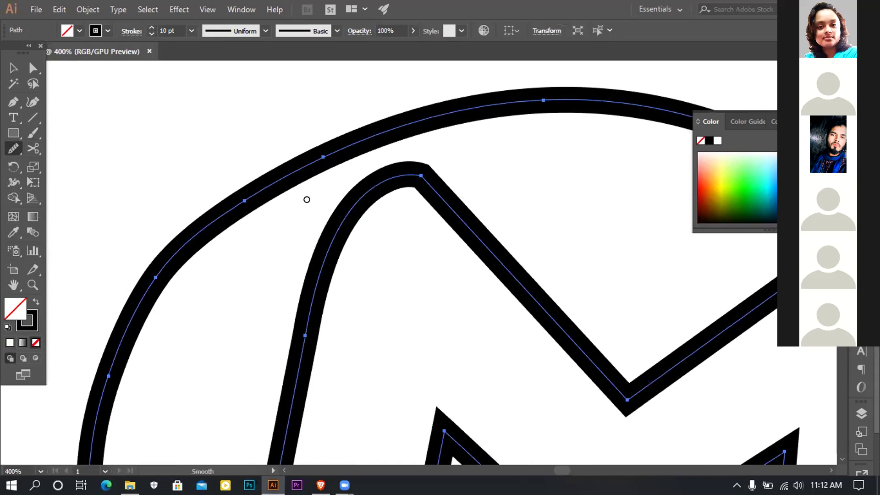
Smooth the curve at the lower end of the M's left leg with the Smooth tool.
{"action": "scroll", "coordinate": [307, 200], "scroll_direction": "down", "scroll_amount": 1}
{"action": "left_click_drag", "start_coordinate": [293, 248], "coordinate": [232, 55]}
{"action": "mouse_move", "coordinate": [194, 307]}
{"action": "left_mouse_down"}
{"action": "mouse_move", "coordinate": [197, 293]}
{"action": "mouse_move", "coordinate": [227, 367]}
{"action": "left_mouse_up"}
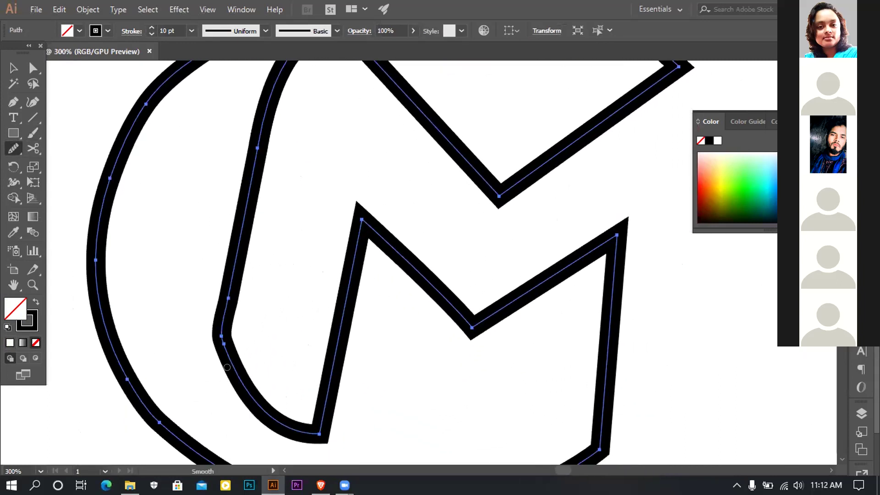
{"action": "mouse_move", "coordinate": [223, 310]}
{"action": "left_mouse_down"}
{"action": "mouse_move", "coordinate": [245, 378]}
{"action": "mouse_move", "coordinate": [222, 310]}
{"action": "left_mouse_up"}
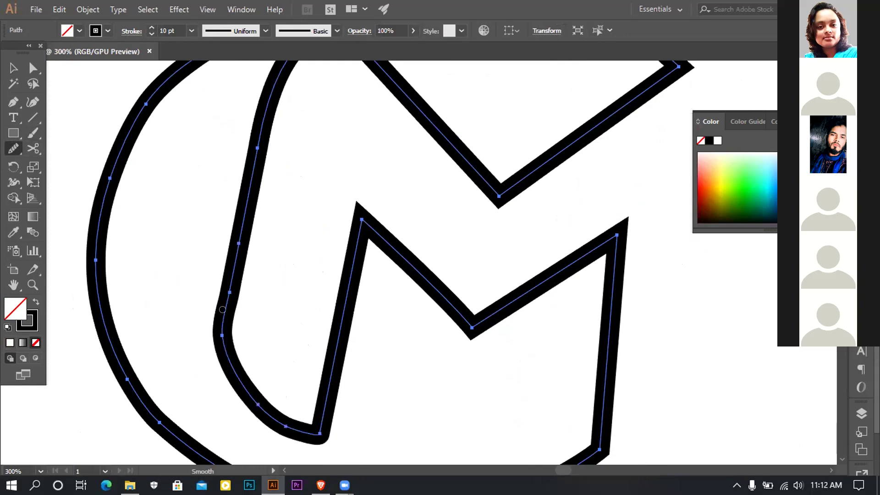
Smooth the outer ring's upper-right bend and the rounded tip at the top of the M's left leg.
{"action": "left_click_drag", "start_coordinate": [429, 226], "coordinate": [320, 376]}
{"action": "left_click_drag", "start_coordinate": [532, 156], "coordinate": [509, 130]}
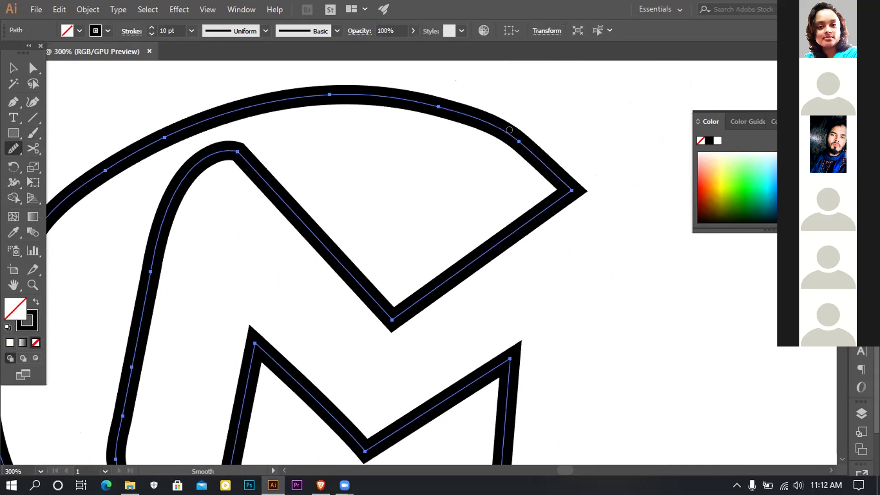
{"action": "key", "text": "space"}
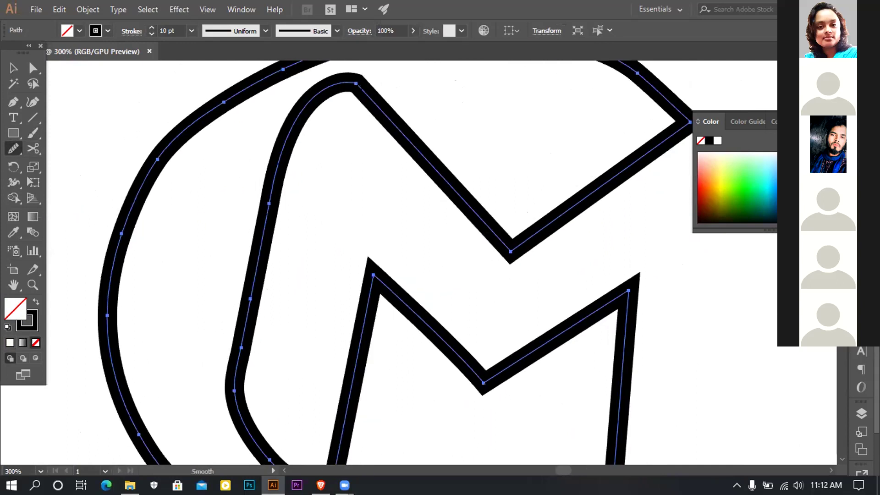
{"action": "left_click_drag", "start_coordinate": [414, 130], "coordinate": [381, 150]}
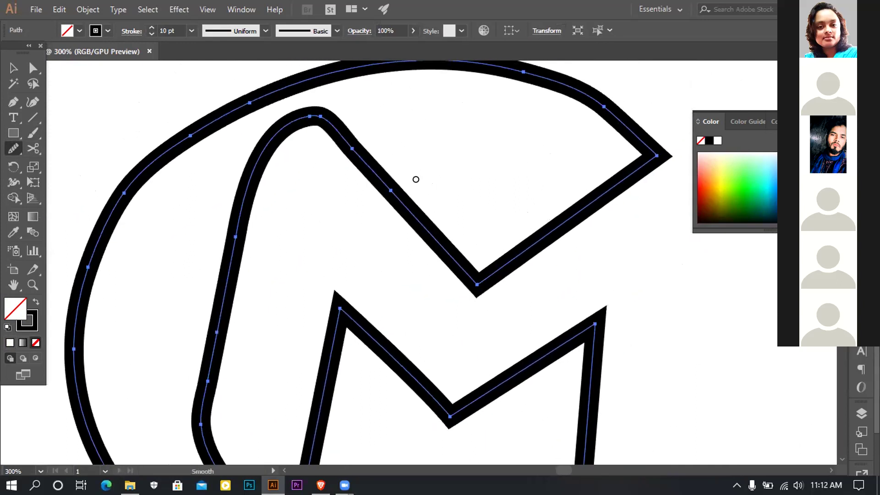
Smooth the outer ring's lower-left bend and its lower-right end with the Smooth tool.
{"action": "scroll", "coordinate": [415, 179], "scroll_direction": "down", "scroll_amount": 2}
{"action": "scroll", "coordinate": [338, 285], "scroll_direction": "down", "scroll_amount": 1}
{"action": "scroll", "coordinate": [346, 277], "scroll_direction": "up", "scroll_amount": 1}
{"action": "scroll", "coordinate": [346, 277], "scroll_direction": "up", "scroll_amount": 1}
{"action": "scroll", "coordinate": [340, 321], "scroll_direction": "down", "scroll_amount": 2}
{"action": "scroll", "coordinate": [201, 262], "scroll_direction": "up", "scroll_amount": 1}
{"action": "scroll", "coordinate": [201, 262], "scroll_direction": "up", "scroll_amount": 2}
{"action": "scroll", "coordinate": [201, 262], "scroll_direction": "left", "scroll_amount": 3}
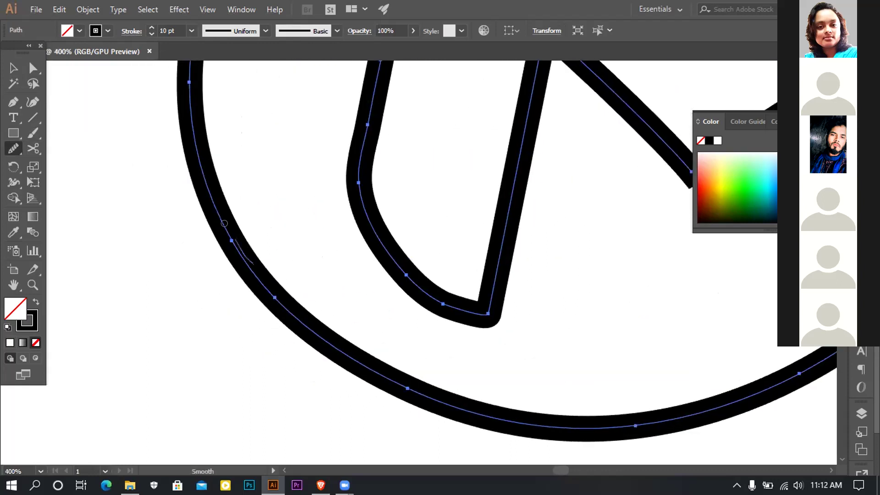
{"action": "scroll", "coordinate": [289, 279], "scroll_direction": "down", "scroll_amount": 2}
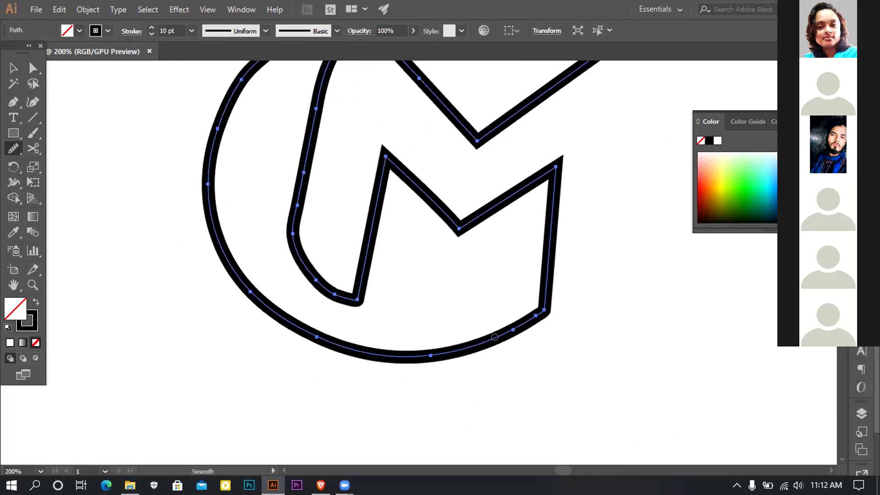
{"action": "scroll", "coordinate": [397, 303], "scroll_direction": "up", "scroll_amount": 2}
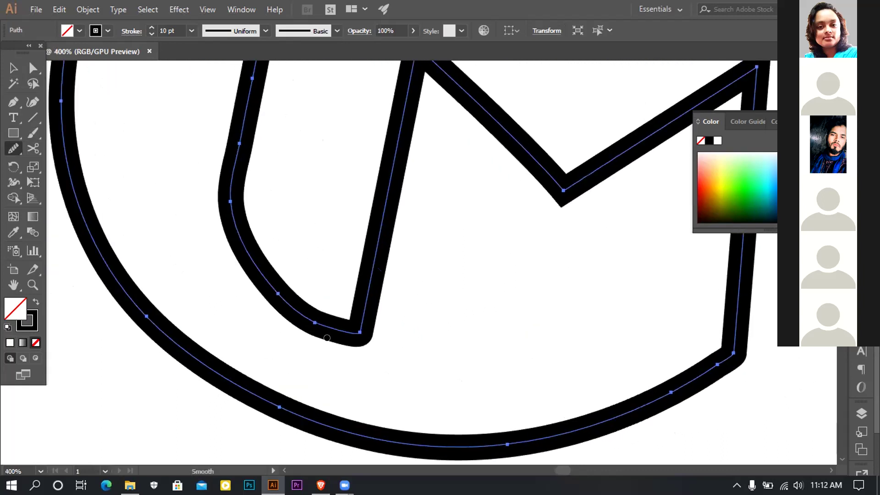
{"action": "scroll", "coordinate": [375, 318], "scroll_direction": "down", "scroll_amount": 1}
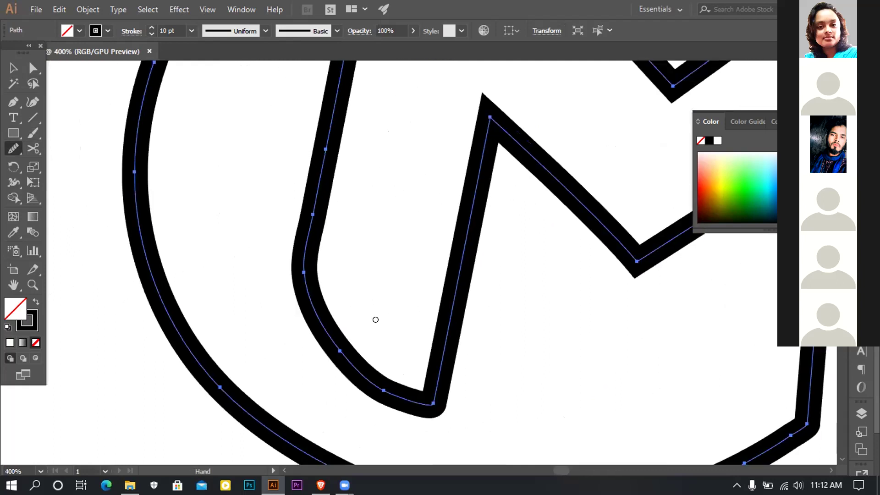
Refine the outer ring's upper-left and upper-right arcs with further Smooth tool strokes.
{"action": "scroll", "coordinate": [389, 325], "scroll_direction": "down", "scroll_amount": 5}
{"action": "scroll", "coordinate": [339, 232], "scroll_direction": "up", "scroll_amount": 2}
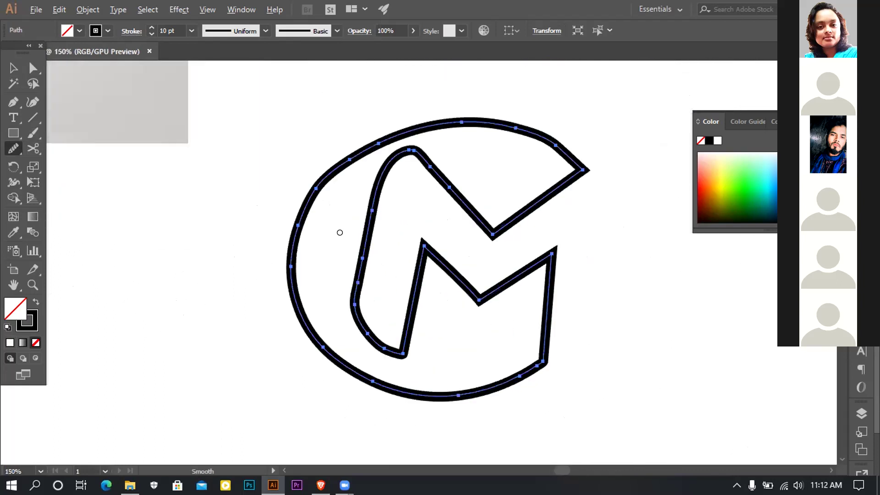
{"action": "left_click_drag", "start_coordinate": [338, 164], "coordinate": [349, 159]}
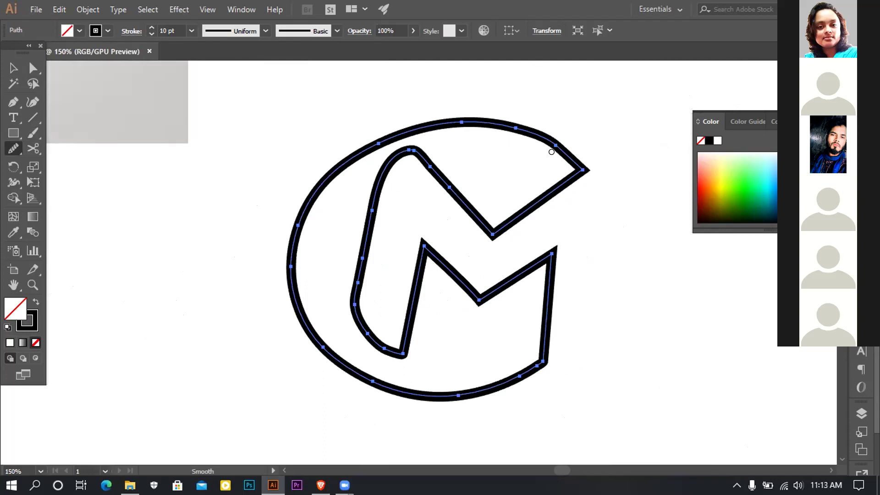
{"action": "left_click_drag", "start_coordinate": [511, 123], "coordinate": [427, 124]}
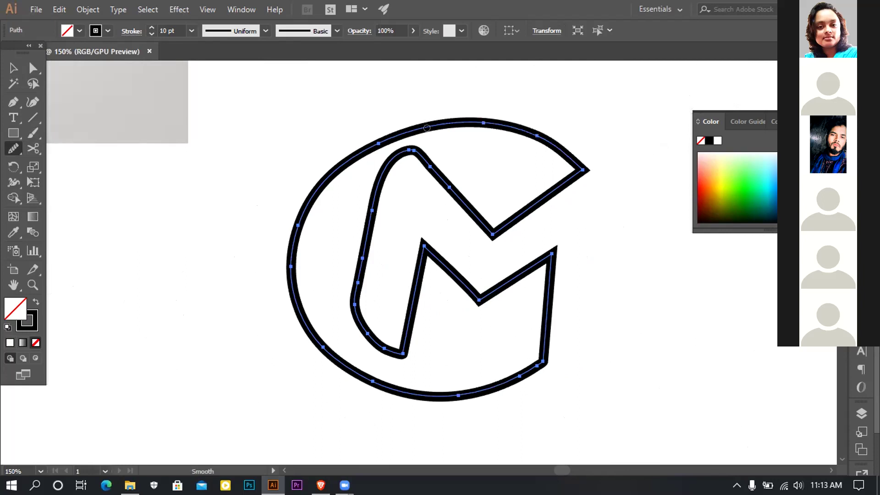
{"action": "left_click_drag", "start_coordinate": [530, 130], "coordinate": [526, 128]}
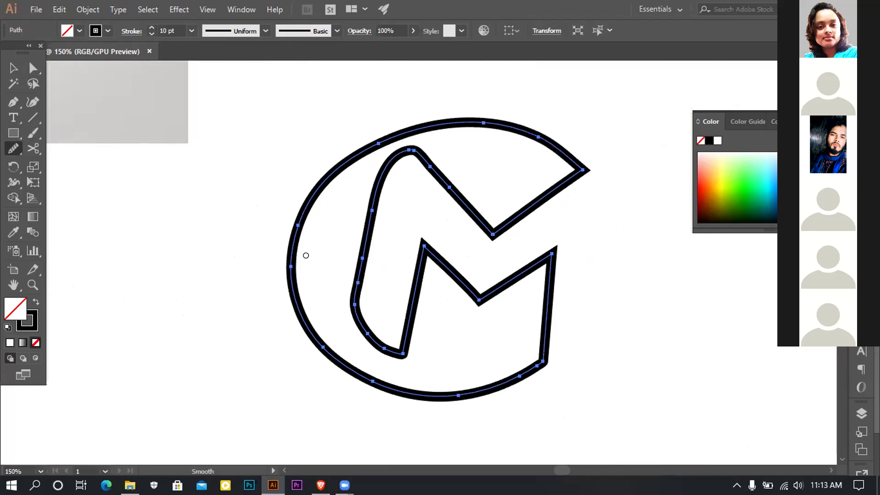
Erase the segment between the two neighbouring anchors on the outer ring's left side with the Path Eraser tool.
{"action": "left_click", "coordinate": [12, 150]}
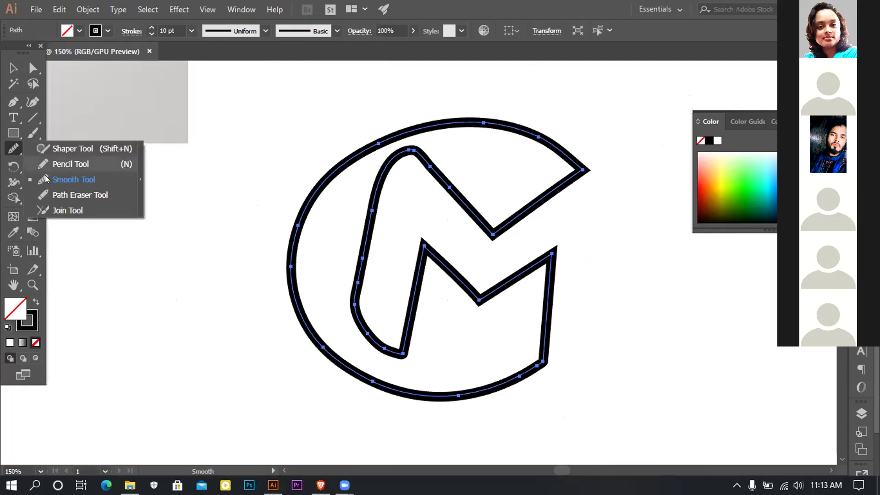
{"action": "left_click", "coordinate": [79, 195]}
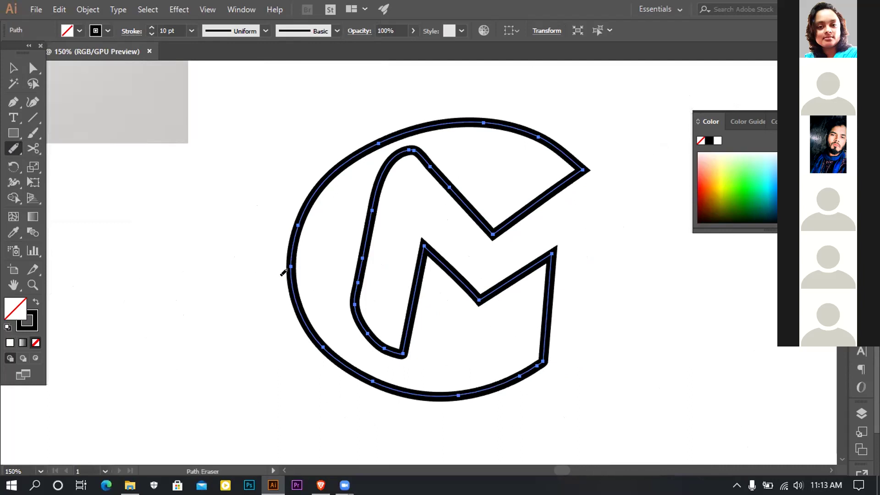
{"action": "scroll", "coordinate": [285, 272], "scroll_direction": "up", "scroll_amount": 2}
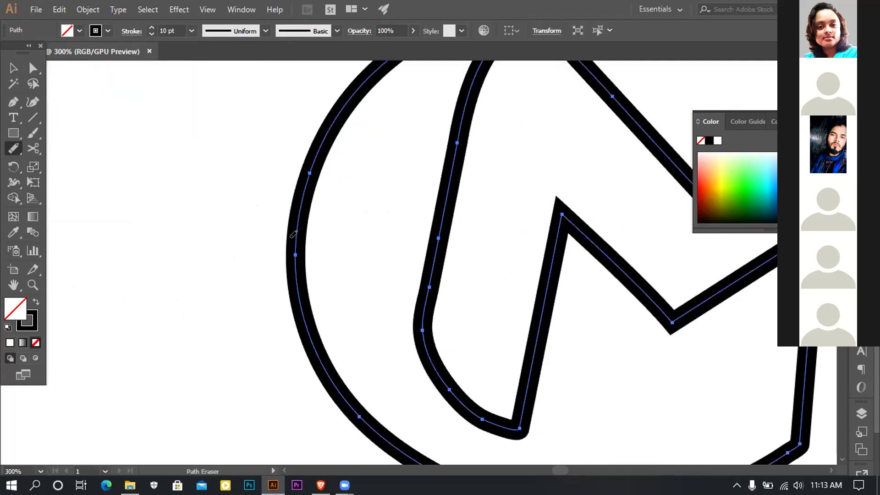
{"action": "scroll", "coordinate": [296, 215], "scroll_direction": "up", "scroll_amount": 2}
{"action": "left_click_drag", "start_coordinate": [263, 245], "coordinate": [259, 250]}
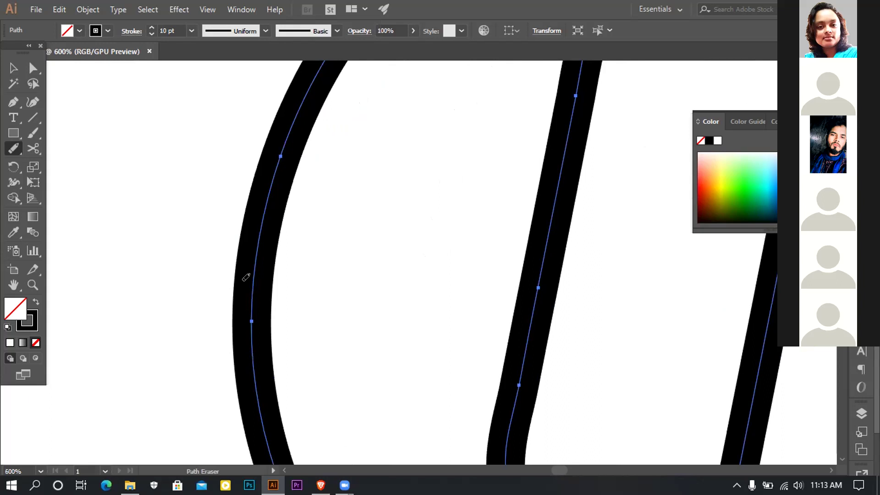
{"action": "mouse_move", "coordinate": [251, 237]}
{"action": "left_mouse_down"}
{"action": "mouse_move", "coordinate": [257, 192]}
{"action": "mouse_move", "coordinate": [243, 287]}
{"action": "left_mouse_up"}
{"action": "key", "text": "ctrl"}
{"action": "key", "text": "ctrl+z"}
{"action": "mouse_move", "coordinate": [246, 319]}
{"action": "left_mouse_down"}
{"action": "mouse_move", "coordinate": [214, 236]}
{"action": "mouse_move", "coordinate": [227, 329]}
{"action": "mouse_move", "coordinate": [222, 266]}
{"action": "mouse_move", "coordinate": [248, 154]}
{"action": "left_mouse_up"}
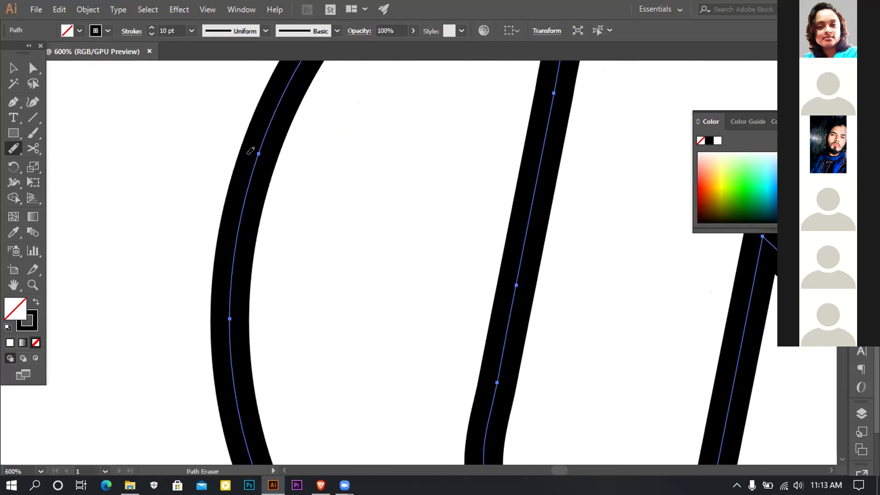
{"action": "mouse_move", "coordinate": [231, 306]}
{"action": "left_mouse_down"}
{"action": "mouse_move", "coordinate": [247, 178]}
{"action": "mouse_move", "coordinate": [266, 149]}
{"action": "left_mouse_up"}
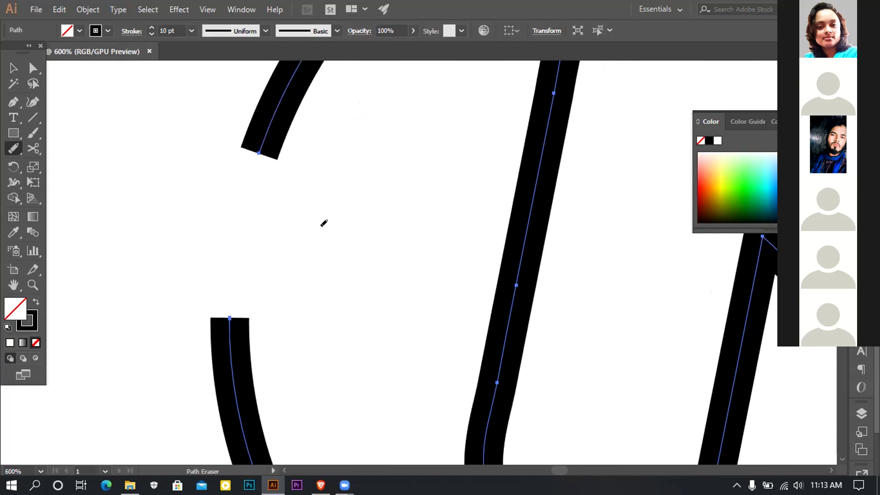
Examine the erased gap in the outer ring and its two open ends, both close up and with the whole logo in view.
{"action": "key", "text": "ctrl+minus"}
{"action": "key", "text": "ctrl+minus"}
{"action": "scroll", "coordinate": [378, 231], "scroll_direction": "up", "scroll_amount": 1}
{"action": "scroll", "coordinate": [386, 234], "scroll_direction": "down", "scroll_amount": 1}
{"action": "scroll", "coordinate": [375, 238], "scroll_direction": "right", "scroll_amount": 2}
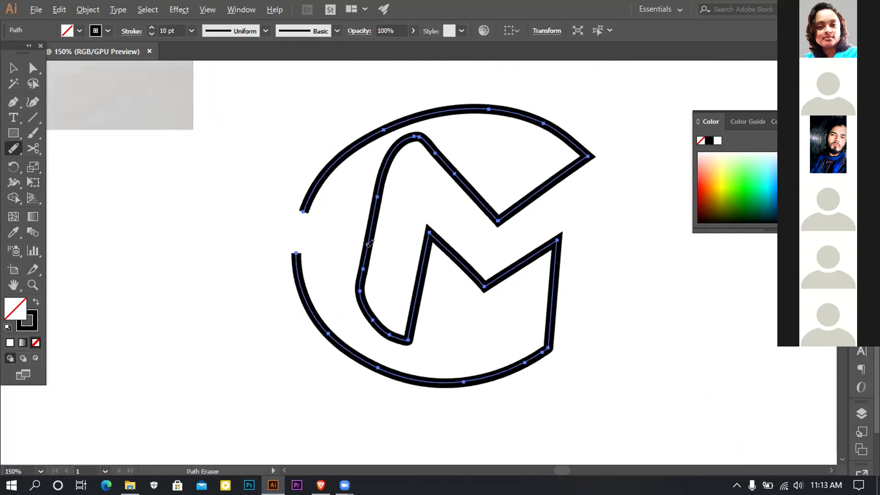
{"action": "scroll", "coordinate": [371, 243], "scroll_direction": "up", "scroll_amount": 1}
{"action": "scroll", "coordinate": [379, 237], "scroll_direction": "down", "scroll_amount": 2}
{"action": "scroll", "coordinate": [383, 226], "scroll_direction": "up", "scroll_amount": 1}
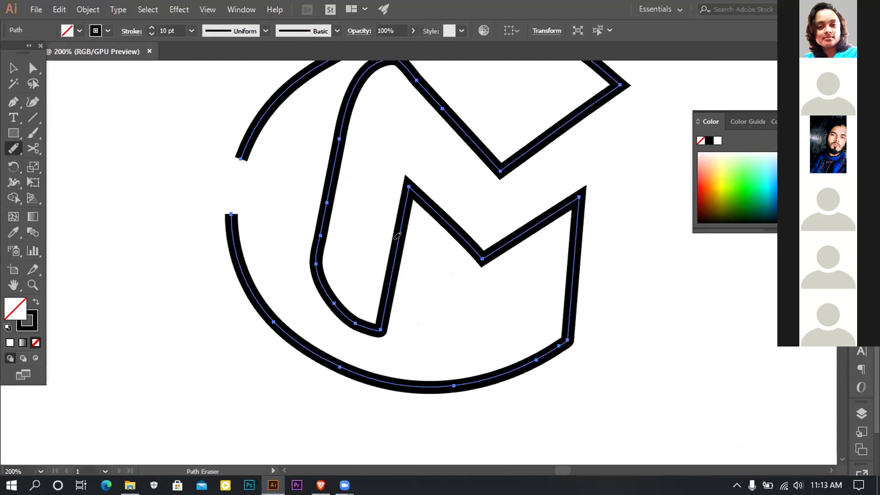
{"action": "scroll", "coordinate": [398, 243], "scroll_direction": "down", "scroll_amount": 2}
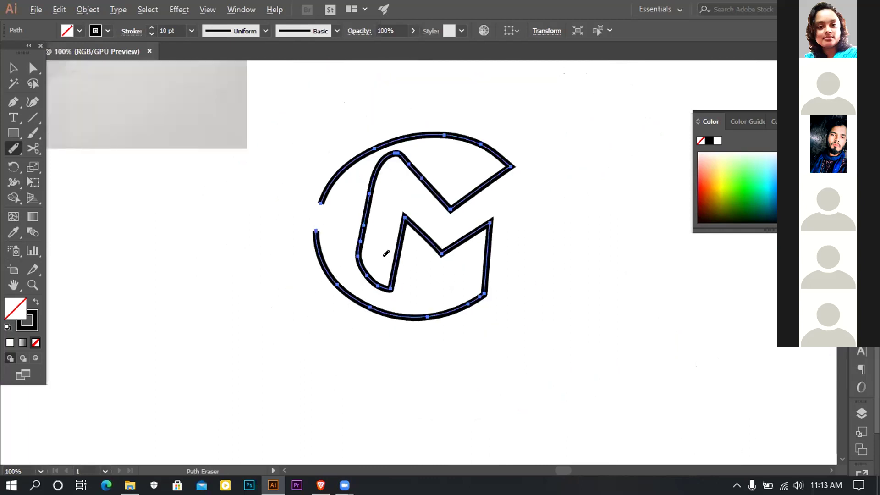
{"action": "scroll", "coordinate": [386, 254], "scroll_direction": "up", "scroll_amount": 2}
{"action": "left_click_drag", "start_coordinate": [403, 235], "coordinate": [401, 259]}
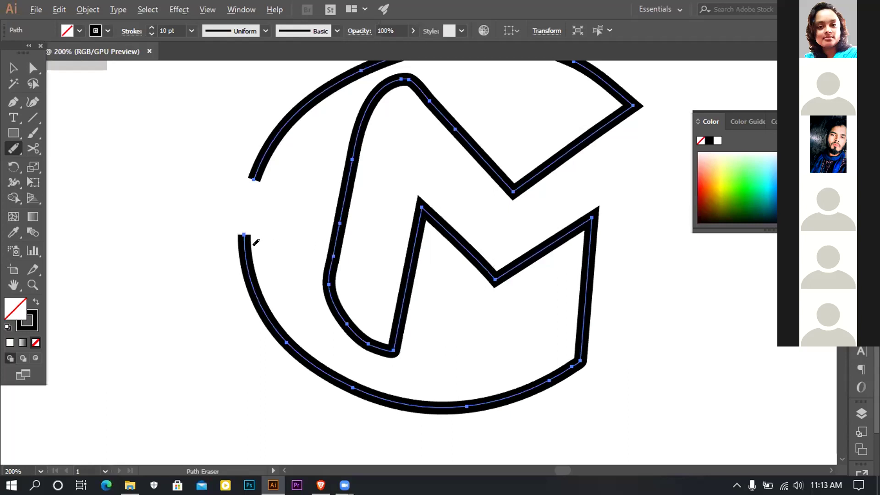
{"action": "scroll", "coordinate": [256, 242], "scroll_direction": "up", "scroll_amount": 2}
{"action": "left_click_drag", "start_coordinate": [250, 212], "coordinate": [234, 255]}
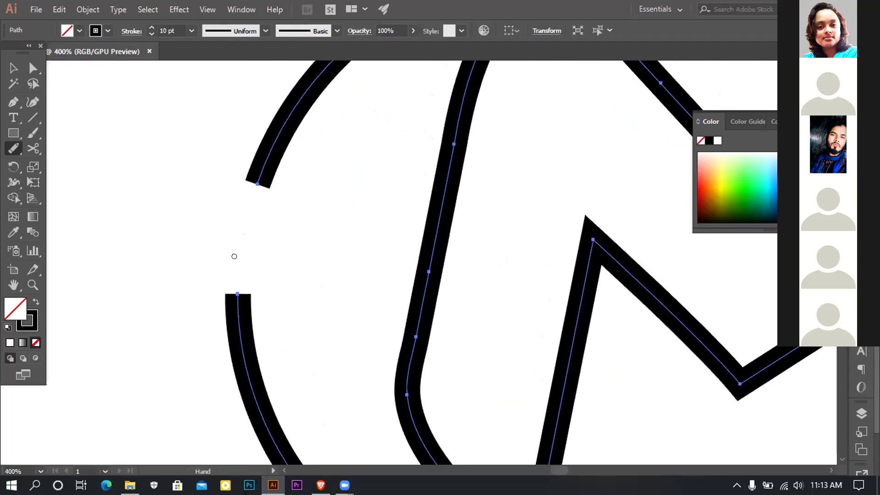
{"action": "left_click", "coordinate": [6, 149]}
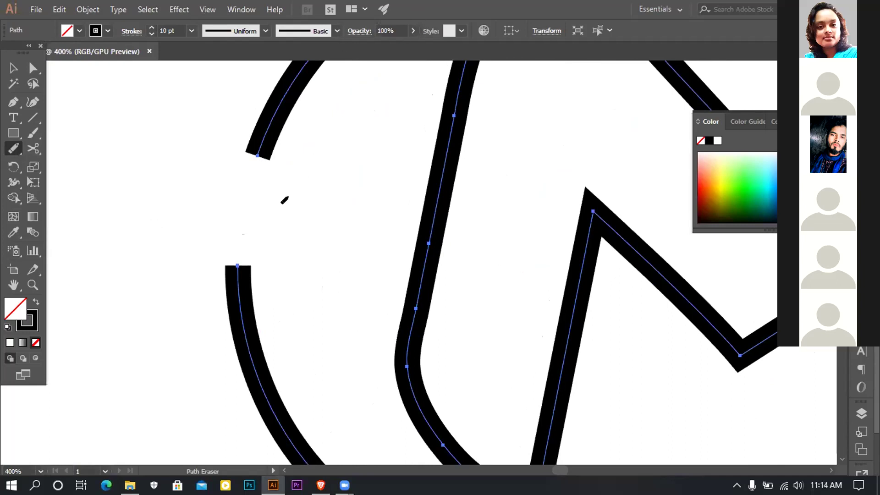
{"action": "scroll", "coordinate": [277, 220], "scroll_direction": "down", "scroll_amount": 2}
{"action": "scroll", "coordinate": [269, 233], "scroll_direction": "up", "scroll_amount": 2}
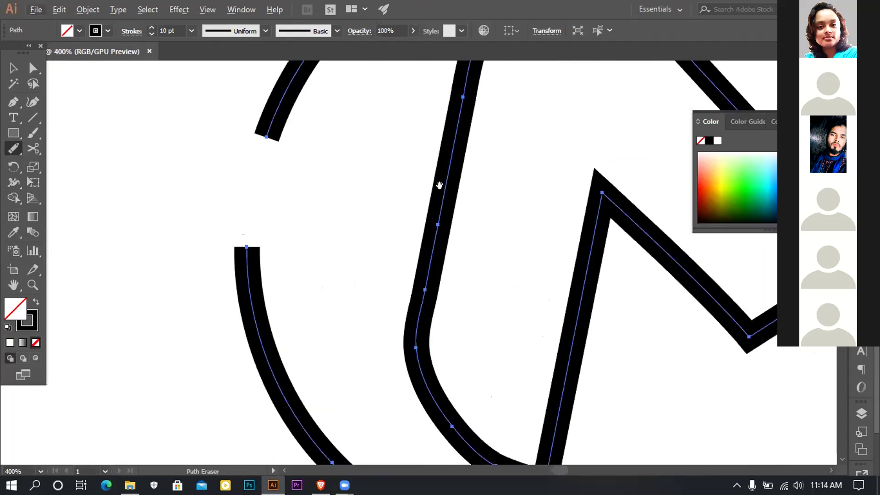
{"action": "scroll", "coordinate": [419, 196], "scroll_direction": "down", "scroll_amount": 3}
{"action": "scroll", "coordinate": [378, 207], "scroll_direction": "down", "scroll_amount": 2}
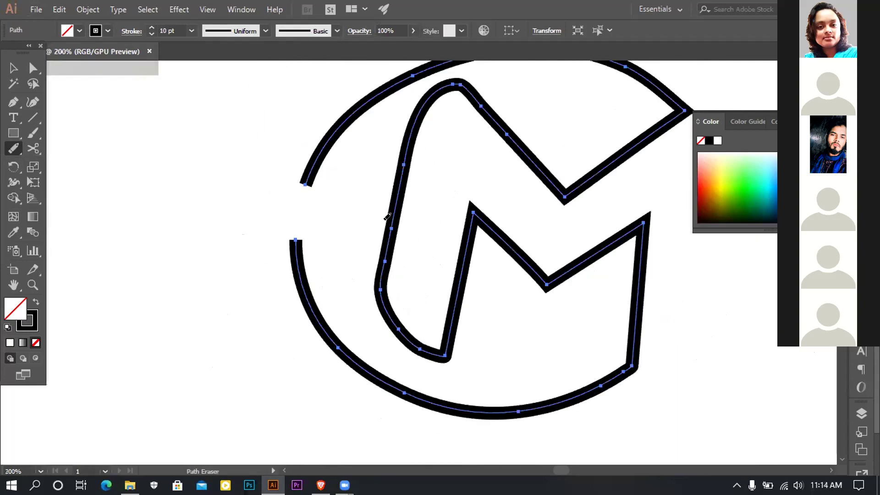
{"action": "scroll", "coordinate": [315, 236], "scroll_direction": "up", "scroll_amount": 3}
{"action": "mouse_move", "coordinate": [504, 157]}
{"action": "left_mouse_down"}
{"action": "mouse_move", "coordinate": [468, 191]}
{"action": "mouse_move", "coordinate": [438, 196]}
{"action": "left_mouse_up"}
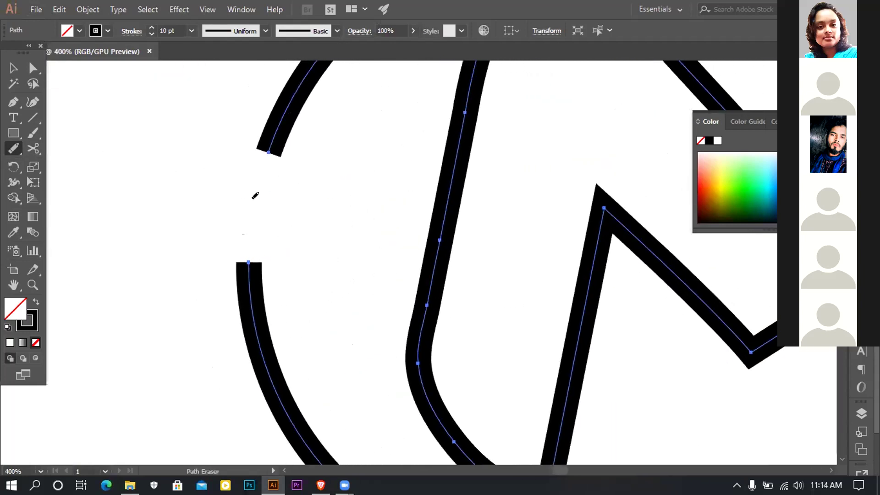
Inspect the outer ring's two cut ends at close range and within the complete logo.
{"action": "left_click", "coordinate": [13, 149]}
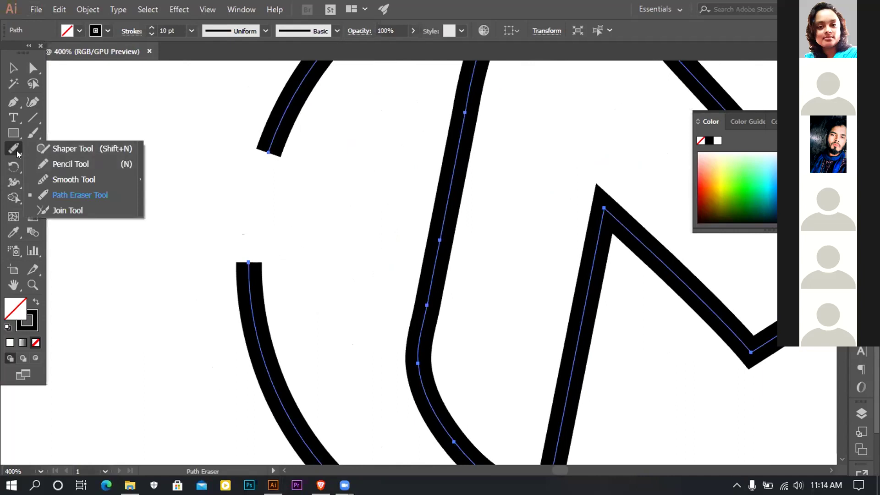
{"action": "left_click", "coordinate": [80, 195]}
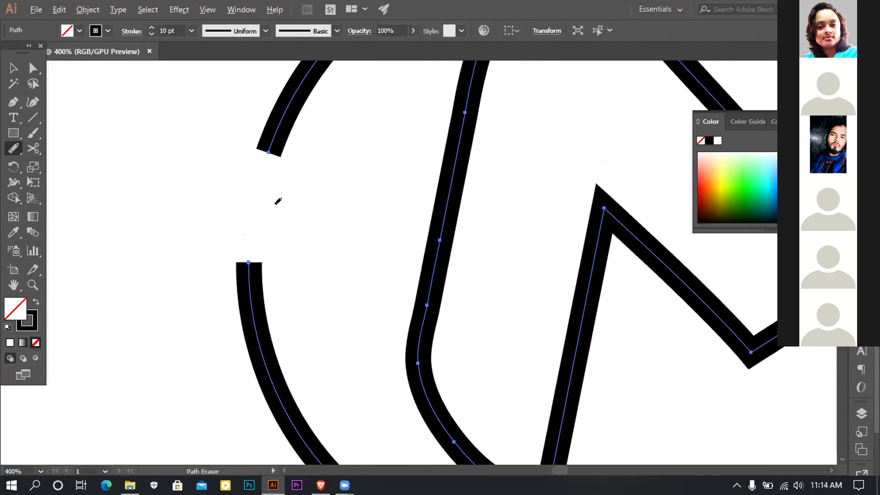
{"action": "scroll", "coordinate": [278, 201], "scroll_direction": "down", "scroll_amount": 2}
{"action": "scroll", "coordinate": [226, 202], "scroll_direction": "up", "scroll_amount": 3}
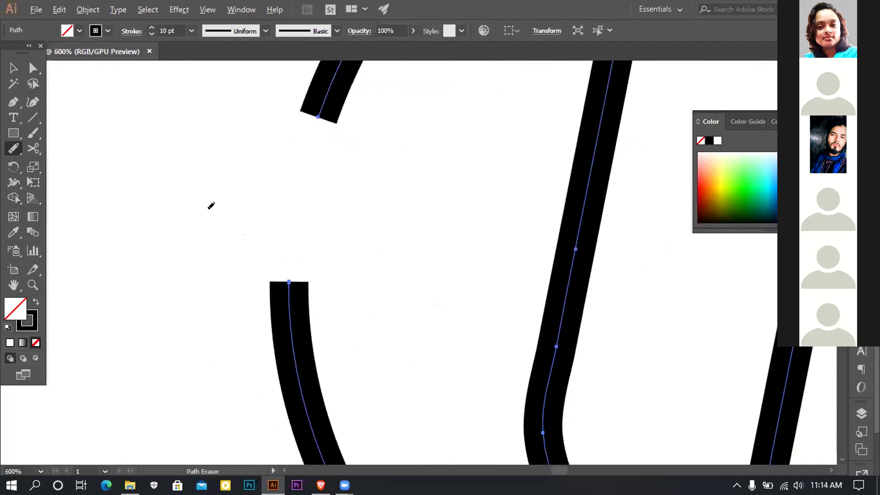
{"action": "left_click_drag", "start_coordinate": [197, 217], "coordinate": [109, 201]}
{"action": "left_click", "coordinate": [14, 198]}
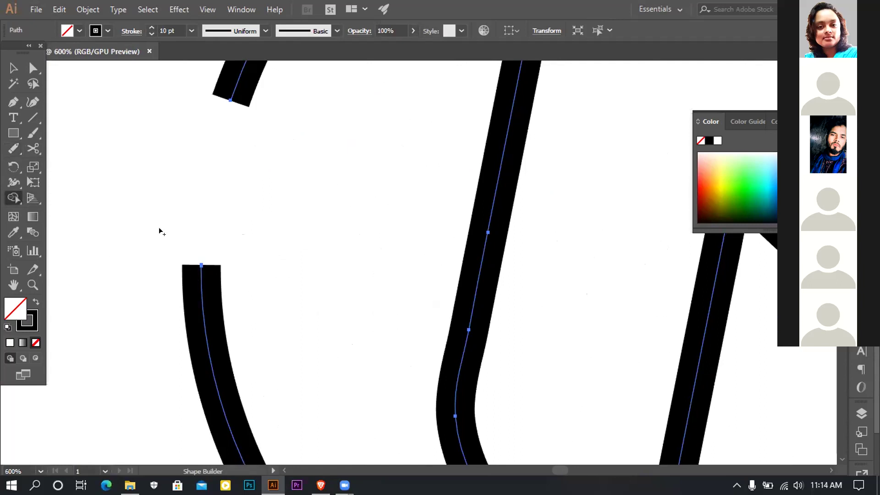
{"action": "left_click", "coordinate": [14, 149]}
{"action": "key", "text": "space"}
{"action": "left_click_drag", "start_coordinate": [194, 262], "coordinate": [176, 161]}
{"action": "scroll", "coordinate": [407, 274], "scroll_direction": "down", "scroll_amount": 3}
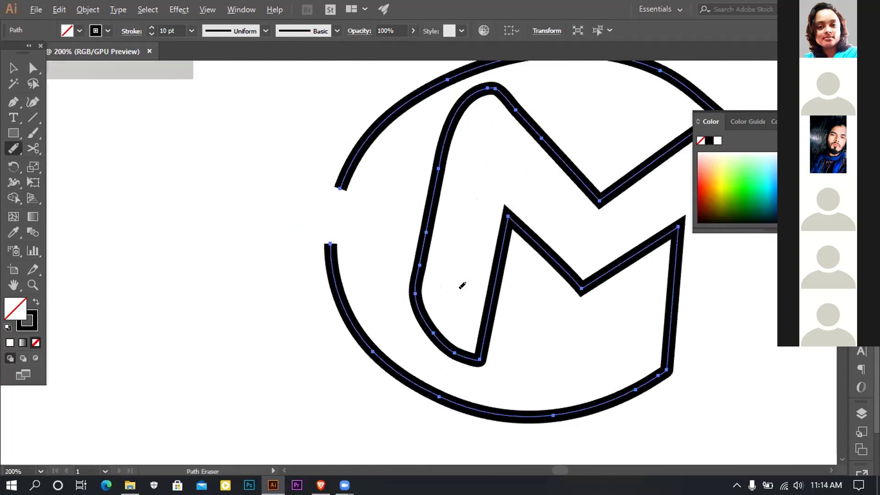
{"action": "scroll", "coordinate": [522, 280], "scroll_direction": "up", "scroll_amount": 1}
{"action": "scroll", "coordinate": [527, 278], "scroll_direction": "down", "scroll_amount": 2}
{"action": "key", "text": "space"}
{"action": "left_click_drag", "start_coordinate": [530, 275], "coordinate": [461, 305]}
{"action": "scroll", "coordinate": [480, 285], "scroll_direction": "down", "scroll_amount": 3}
{"action": "scroll", "coordinate": [480, 285], "scroll_direction": "up", "scroll_amount": 4}
{"action": "scroll", "coordinate": [481, 291], "scroll_direction": "down", "scroll_amount": 2}
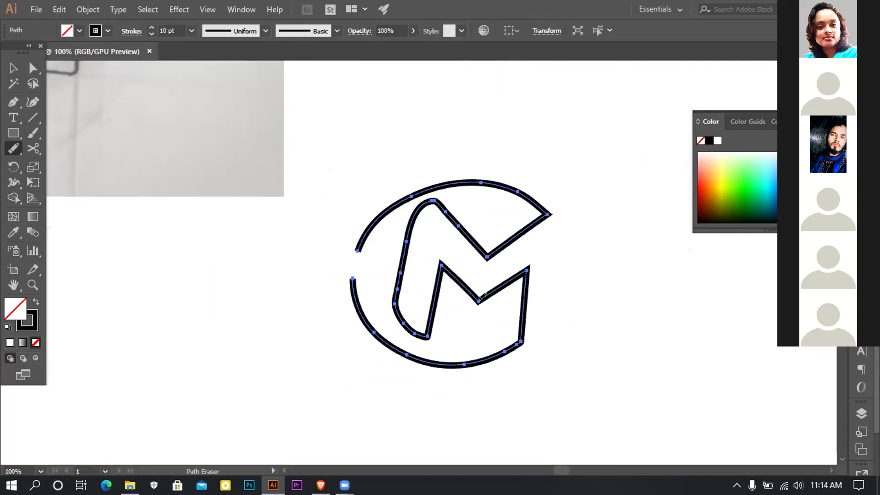
Close the gap in the outer ring by brushing across its two open ends with the Join tool.
{"action": "left_click", "coordinate": [12, 150]}
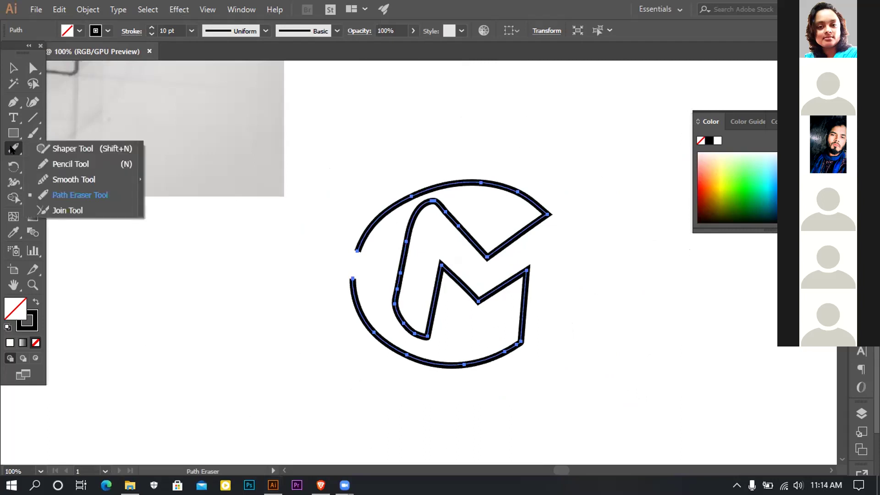
{"action": "left_click", "coordinate": [479, 3]}
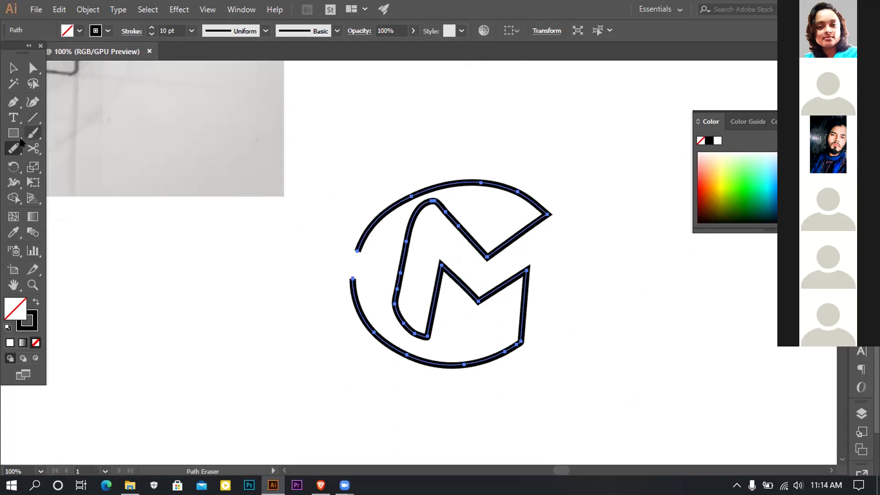
{"action": "left_click_drag", "start_coordinate": [17, 145], "coordinate": [100, 213]}
{"action": "scroll", "coordinate": [336, 220], "scroll_direction": "right", "scroll_amount": 5}
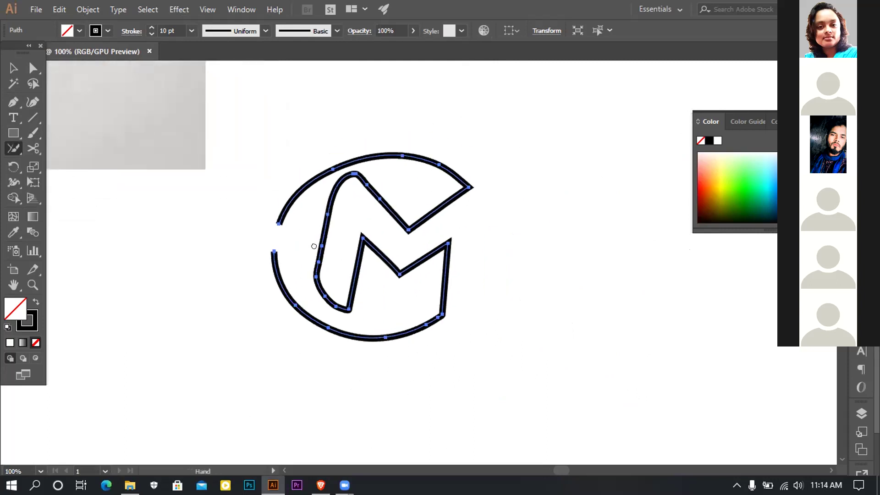
{"action": "scroll", "coordinate": [206, 258], "scroll_direction": "up", "scroll_amount": 5}
{"action": "scroll", "coordinate": [409, 242], "scroll_direction": "right", "scroll_amount": 3}
{"action": "scroll", "coordinate": [263, 234], "scroll_direction": "down", "scroll_amount": 2}
{"action": "scroll", "coordinate": [278, 231], "scroll_direction": "down", "scroll_amount": 2}
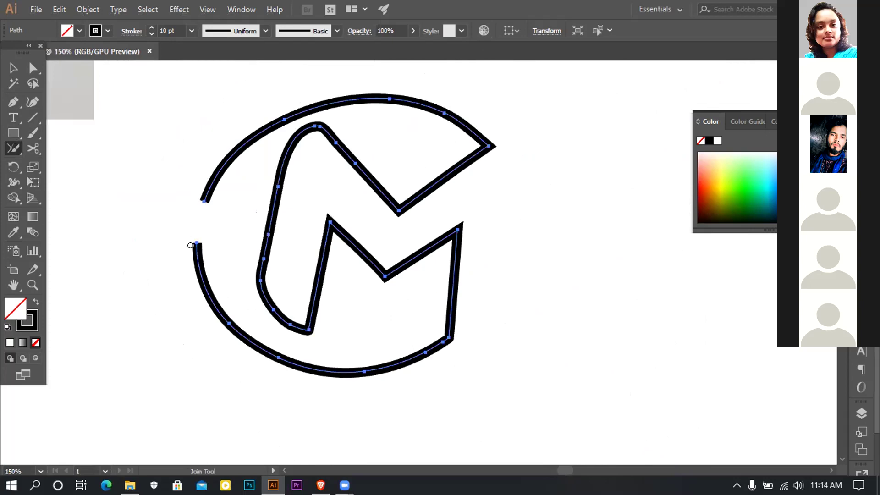
{"action": "scroll", "coordinate": [194, 244], "scroll_direction": "up", "scroll_amount": 1}
{"action": "left_click_drag", "start_coordinate": [192, 238], "coordinate": [209, 149]}
{"action": "left_click_drag", "start_coordinate": [284, 217], "coordinate": [182, 225]}
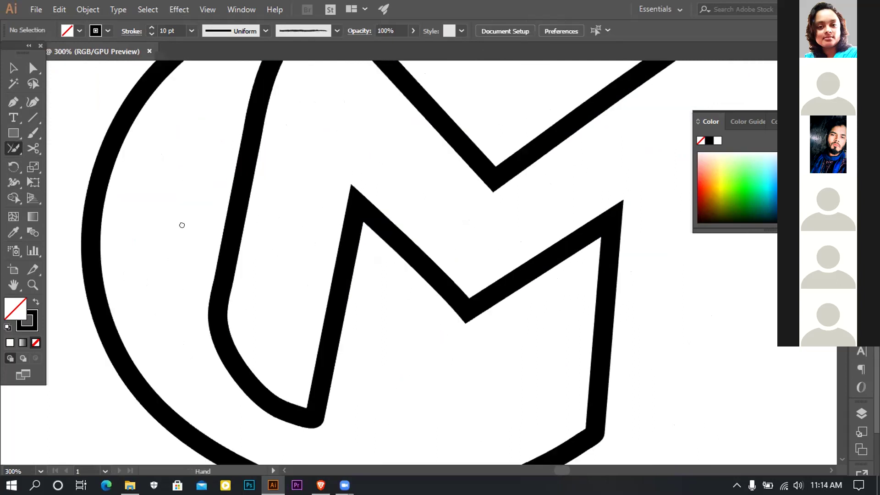
{"action": "scroll", "coordinate": [295, 252], "scroll_direction": "down", "scroll_amount": 3}
{"action": "scroll", "coordinate": [330, 224], "scroll_direction": "down", "scroll_amount": 1}
{"action": "scroll", "coordinate": [335, 232], "scroll_direction": "up", "scroll_amount": 2}
{"action": "left_click_drag", "start_coordinate": [297, 234], "coordinate": [379, 233]}
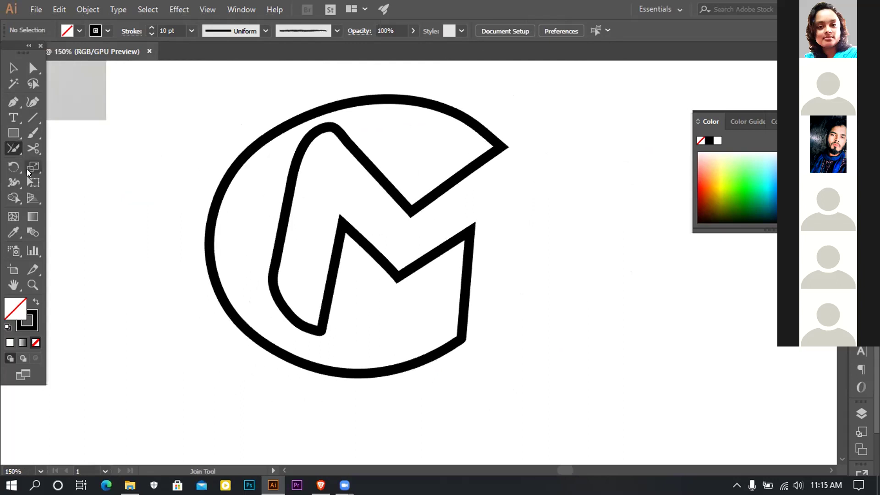
Try pulling the sharp tip anchor at the outer ring's upper-right end outward, and undo the move.
{"action": "left_click", "coordinate": [13, 68]}
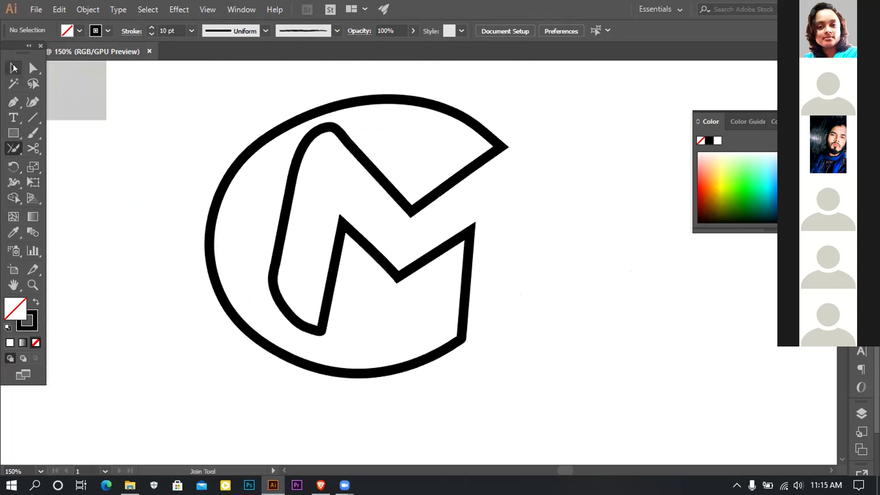
{"action": "key", "text": "a"}
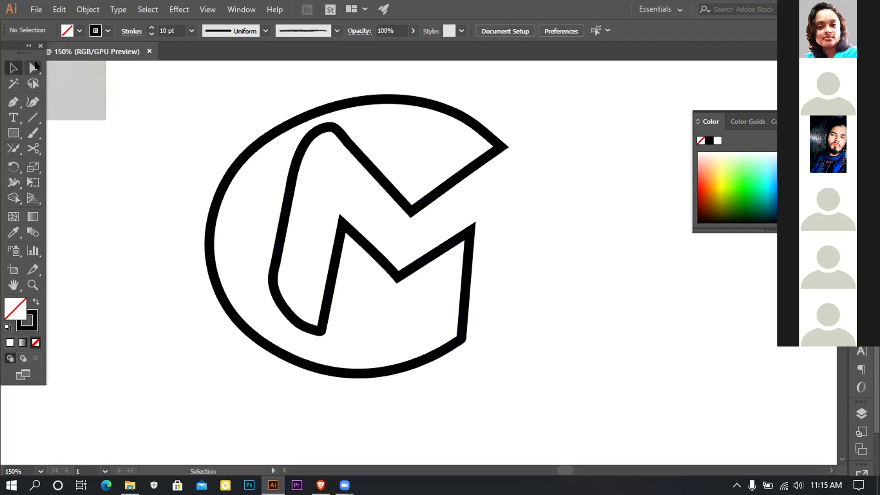
{"action": "left_click", "coordinate": [502, 147]}
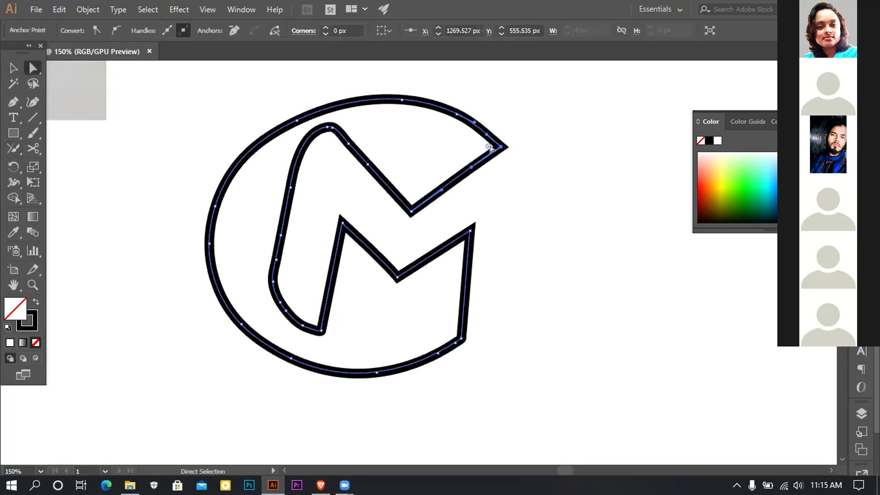
{"action": "left_click_drag", "start_coordinate": [502, 148], "coordinate": [529, 137]}
{"action": "key", "text": "ctrl+z"}
{"action": "left_click", "coordinate": [488, 164]}
Draw an open, self-crossing path of seven anchors with curved and straight segments beside the logo using the Pen tool.
{"action": "scroll", "coordinate": [237, 211], "scroll_direction": "right", "scroll_amount": 5}
{"action": "left_click", "coordinate": [13, 102]}
{"action": "left_click", "coordinate": [386, 220]}
{"action": "left_click_drag", "start_coordinate": [492, 244], "coordinate": [468, 345]}
{"action": "left_click", "coordinate": [416, 264]}
{"action": "left_click_drag", "start_coordinate": [408, 169], "coordinate": [419, 153]}
{"action": "left_click", "coordinate": [493, 147]}
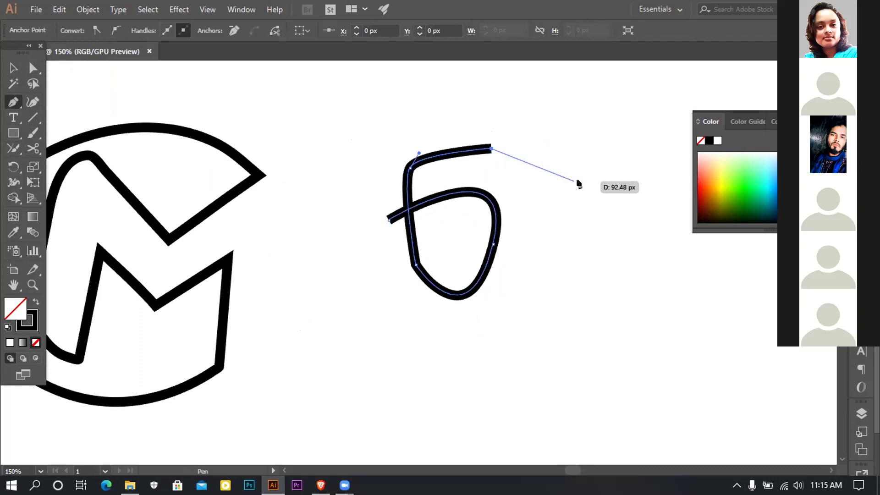
{"action": "left_click", "coordinate": [494, 175]}
{"action": "left_click", "coordinate": [417, 114]}
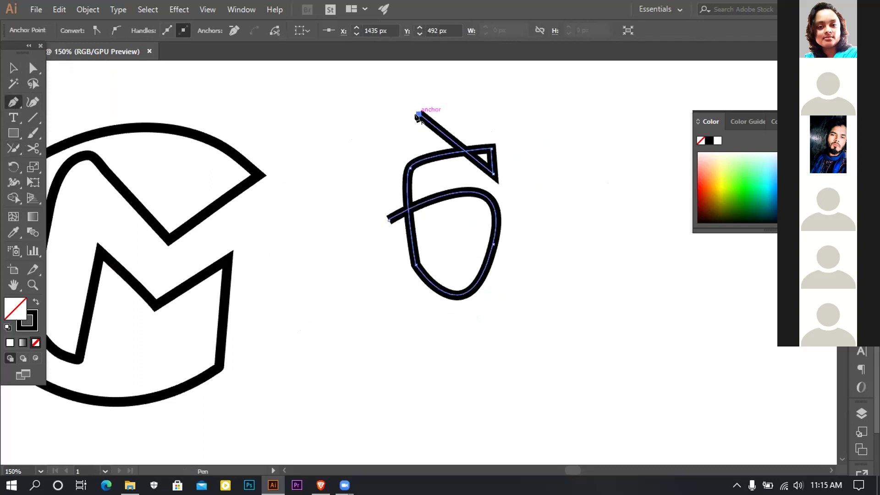
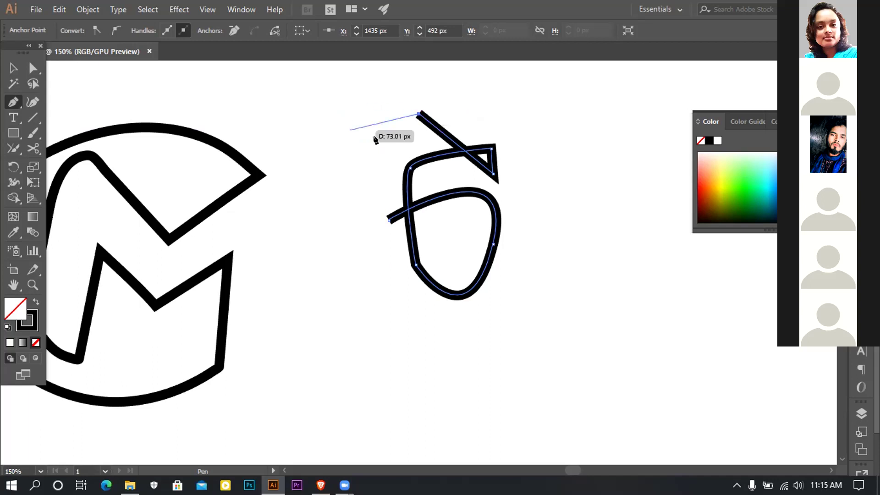
{"action": "left_click_drag", "start_coordinate": [333, 124], "coordinate": [371, 161]}
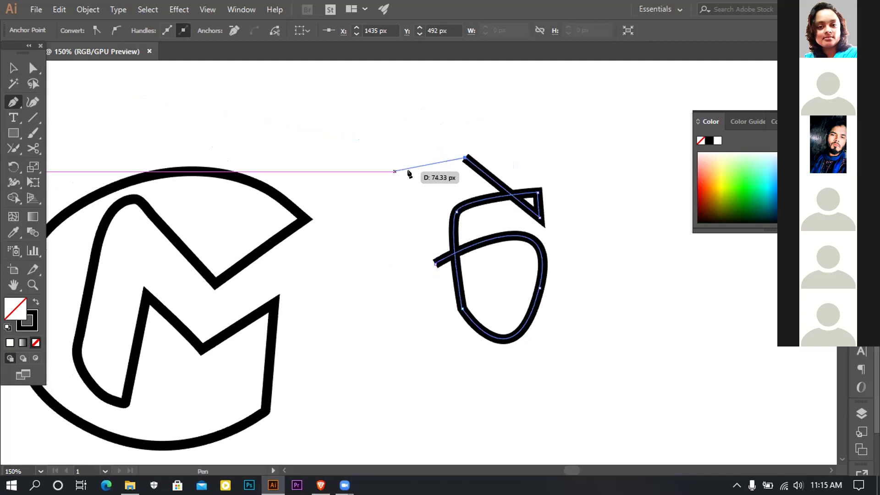
End the open pen path by deselecting it.
{"action": "left_click", "coordinate": [140, 10]}
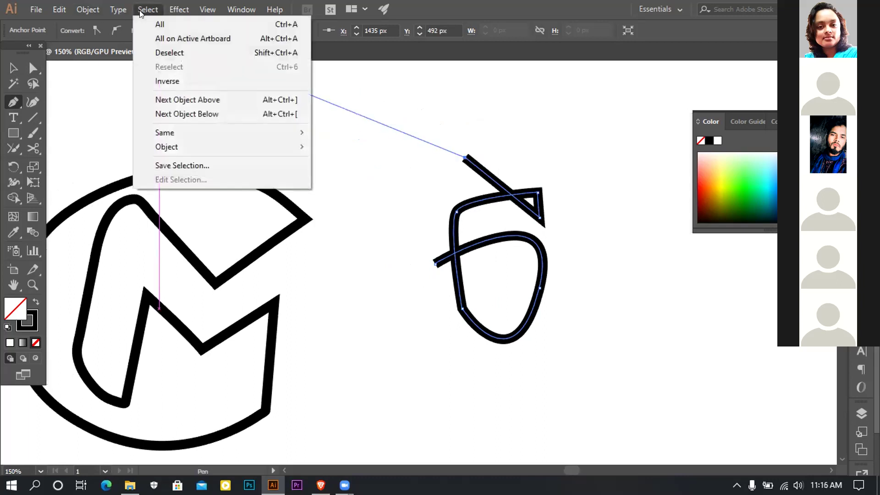
{"action": "key", "text": "Escape"}
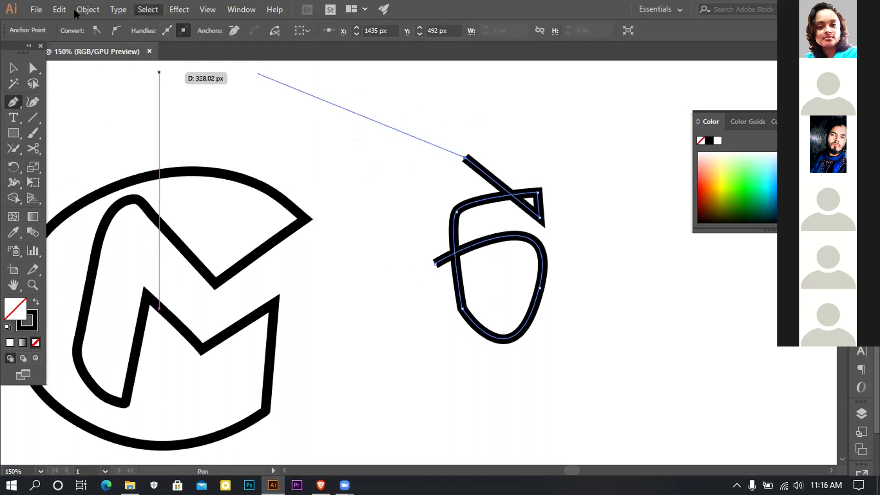
{"action": "left_click", "coordinate": [92, 12]}
{"action": "key", "text": "Escape"}
{"action": "left_click", "coordinate": [148, 12]}
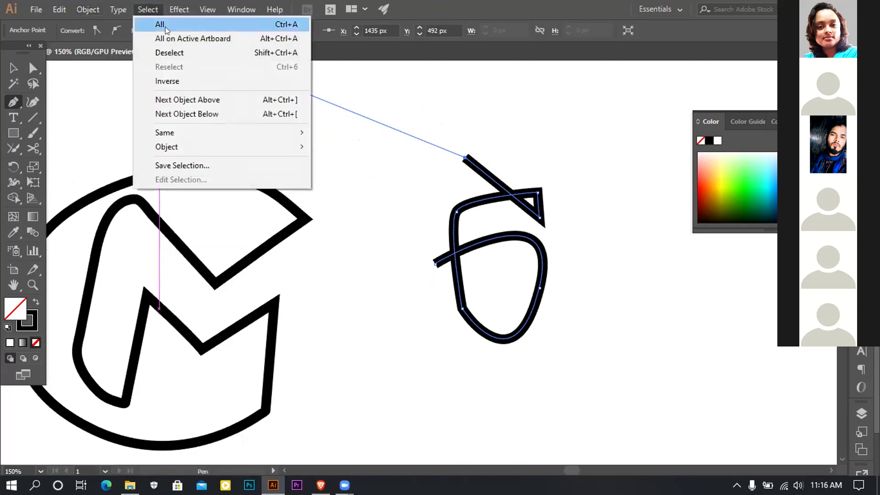
{"action": "key", "text": "Escape"}
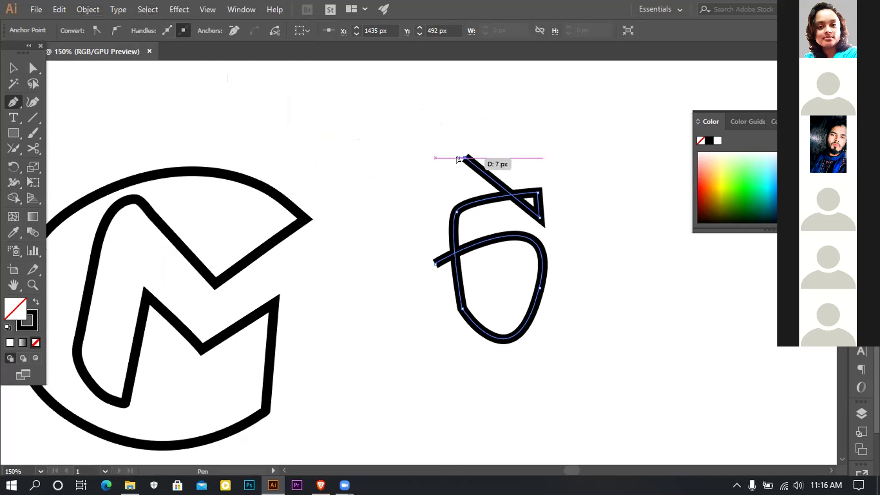
{"action": "key", "text": "ctrl+shift+a"}
{"action": "left_click_drag", "start_coordinate": [481, 191], "coordinate": [372, 184]}
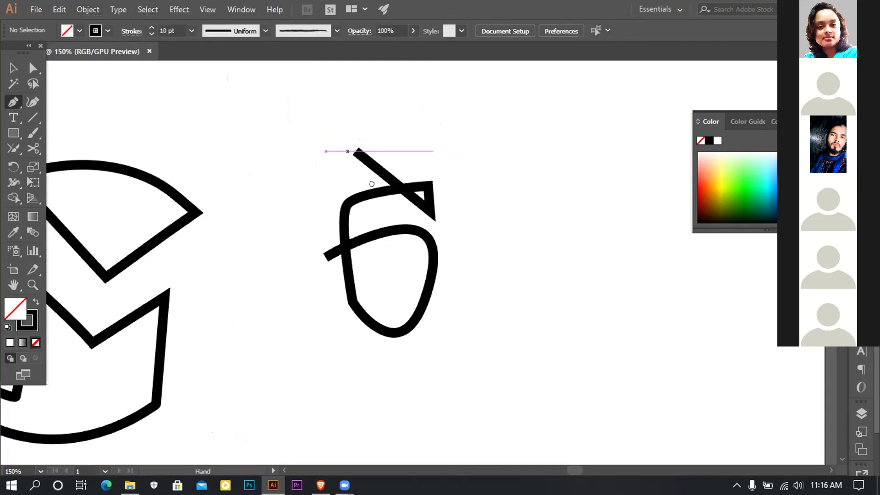
Select the self-crossing path and try the Join tool across its two open ends and their overlaps.
{"action": "key", "text": "v"}
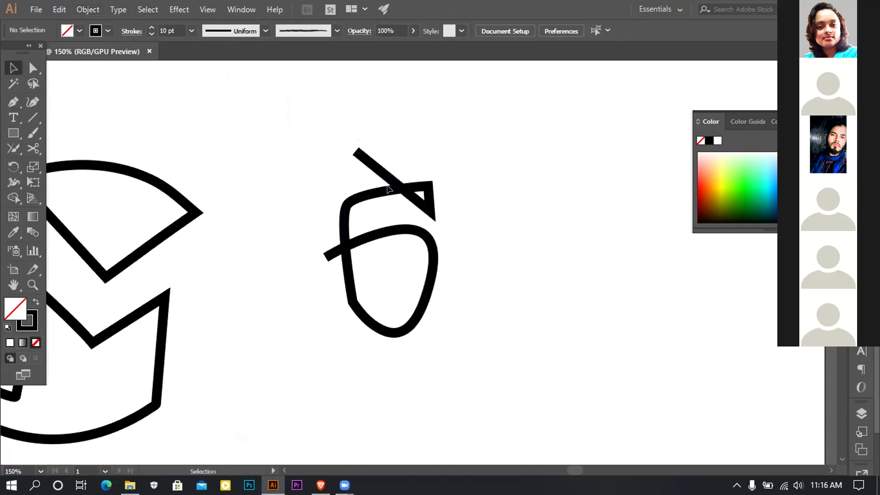
{"action": "mouse_move", "coordinate": [398, 185]}
{"action": "left_mouse_down"}
{"action": "mouse_move", "coordinate": [487, 143]}
{"action": "mouse_move", "coordinate": [367, 191]}
{"action": "left_mouse_up"}
{"action": "left_click", "coordinate": [13, 149]}
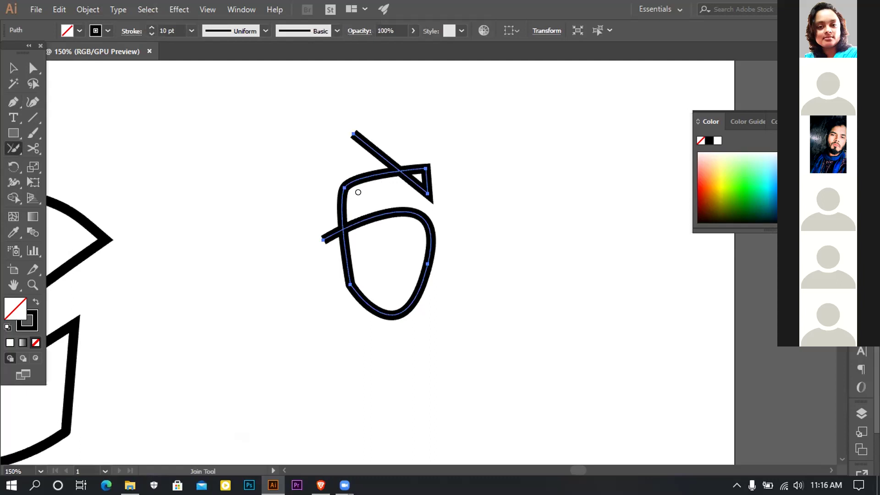
{"action": "left_click_drag", "start_coordinate": [318, 263], "coordinate": [315, 264]}
{"action": "mouse_move", "coordinate": [359, 193]}
{"action": "left_mouse_down"}
{"action": "mouse_move", "coordinate": [338, 204]}
{"action": "mouse_move", "coordinate": [311, 256]}
{"action": "left_mouse_up"}
{"action": "left_click_drag", "start_coordinate": [443, 201], "coordinate": [324, 111]}
{"action": "left_click_drag", "start_coordinate": [430, 194], "coordinate": [252, 171]}
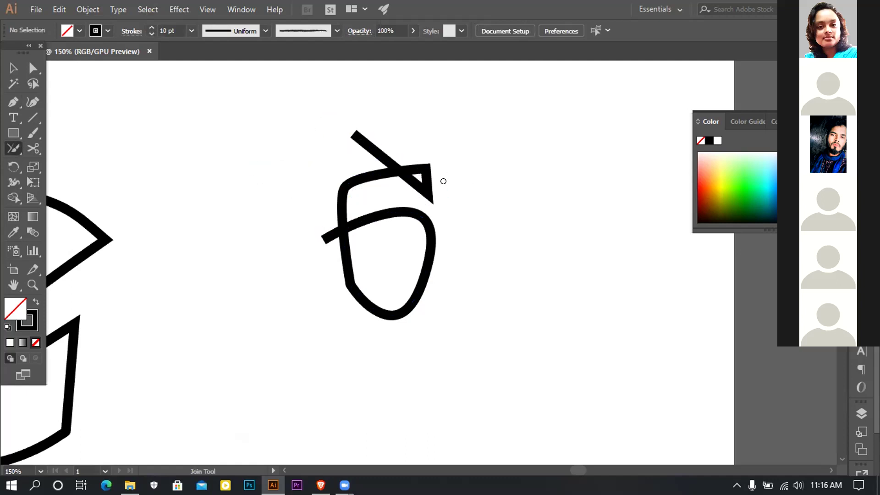
Reselect the whole self-crossing path and try another Join tool stroke across its upper crossing.
{"action": "key", "text": "v"}
{"action": "left_click_drag", "start_coordinate": [526, 298], "coordinate": [329, 133]}
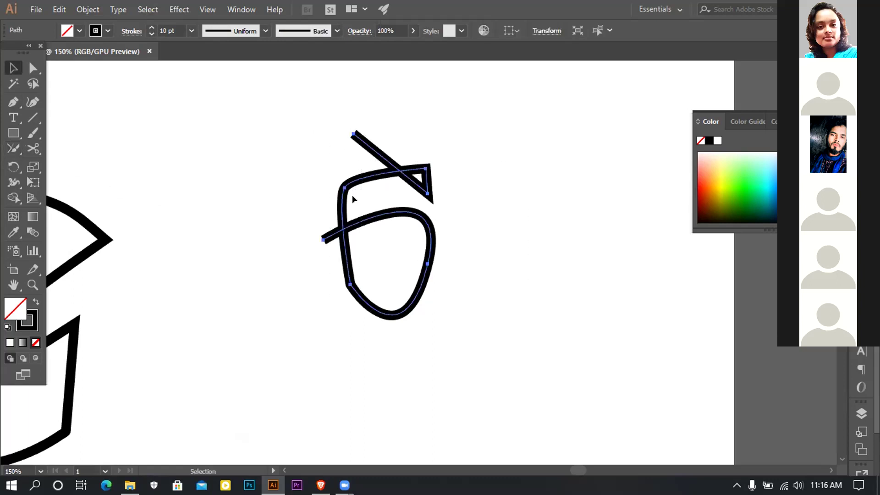
{"action": "left_click", "coordinate": [32, 149]}
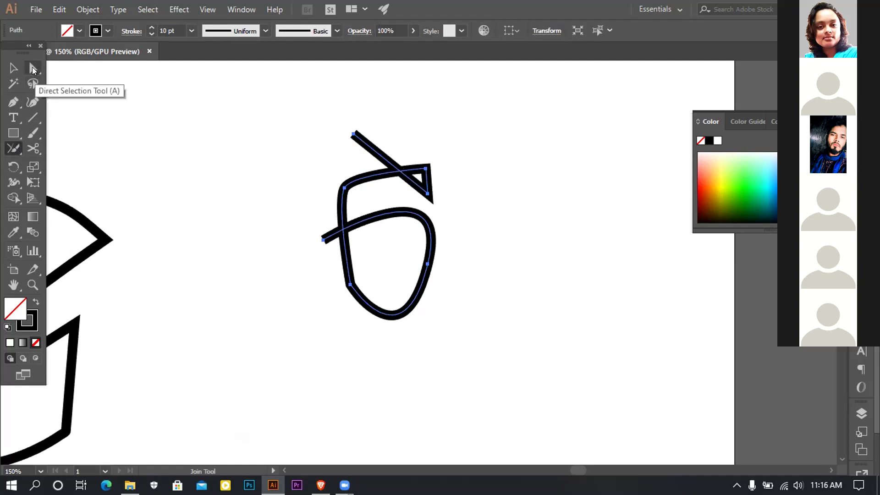
{"action": "key", "text": "space"}
{"action": "left_click_drag", "start_coordinate": [151, 206], "coordinate": [151, 184]}
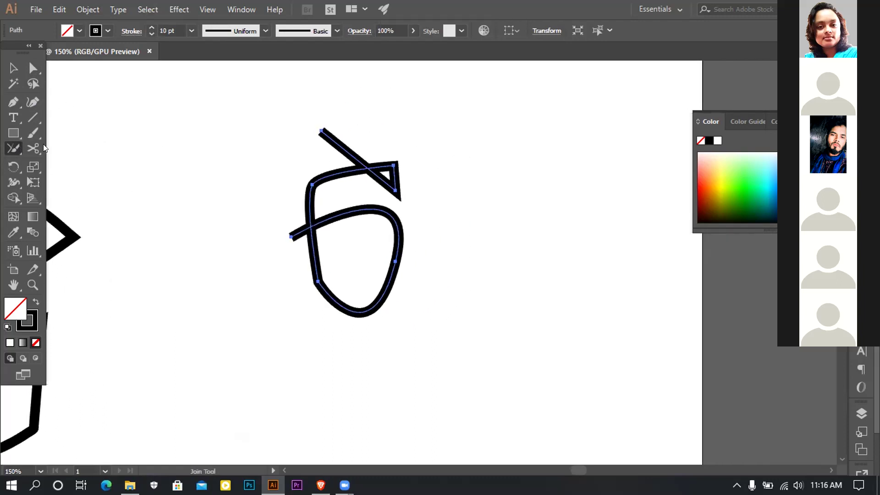
{"action": "key", "text": "ctrl"}
{"action": "left_click", "coordinate": [33, 70]}
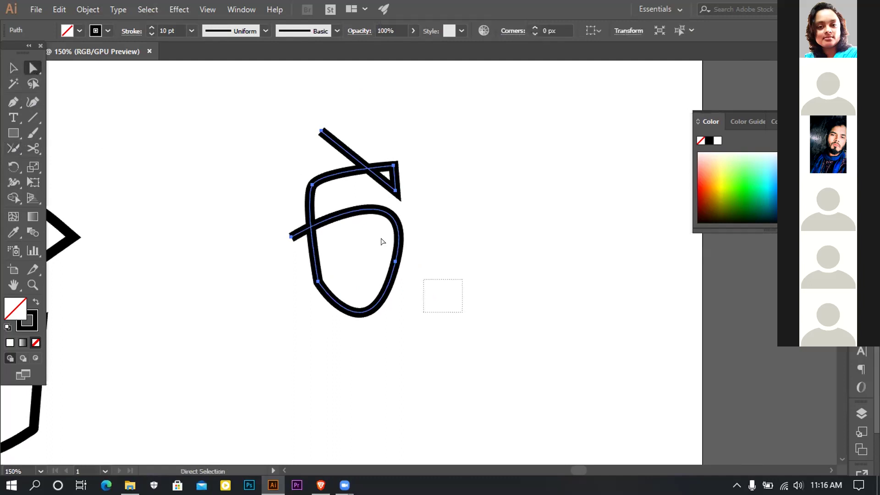
{"action": "left_click", "coordinate": [14, 148]}
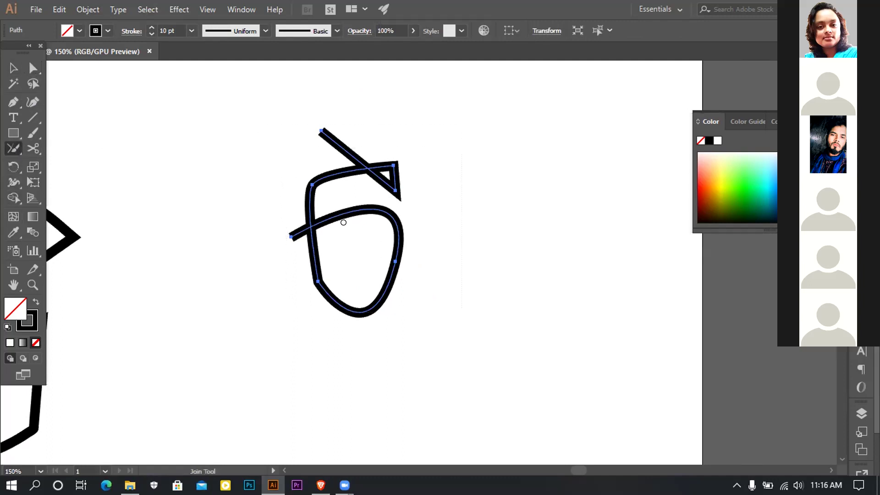
{"action": "left_click_drag", "start_coordinate": [419, 205], "coordinate": [348, 141]}
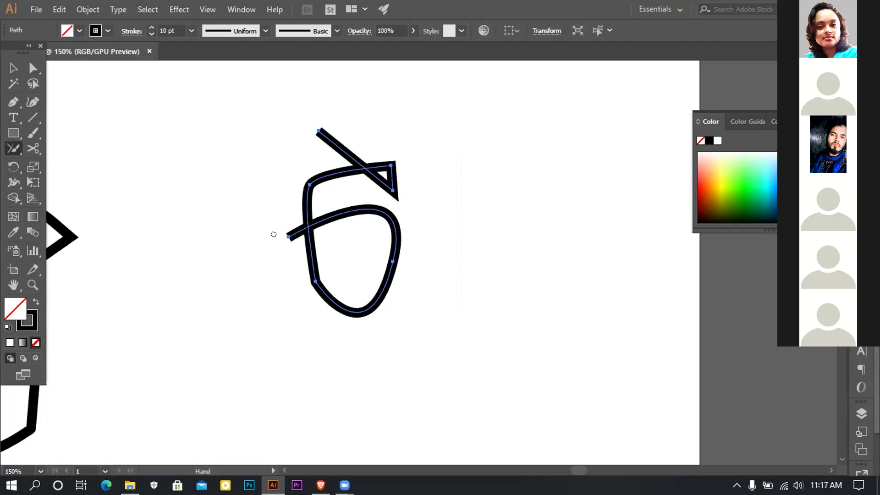
Paint a freehand loop with two unconnected ends on the empty area beside the self-crossing path using the Paintbrush.
{"action": "scroll", "coordinate": [274, 234], "scroll_direction": "right", "scroll_amount": 3}
{"action": "left_click", "coordinate": [33, 133]}
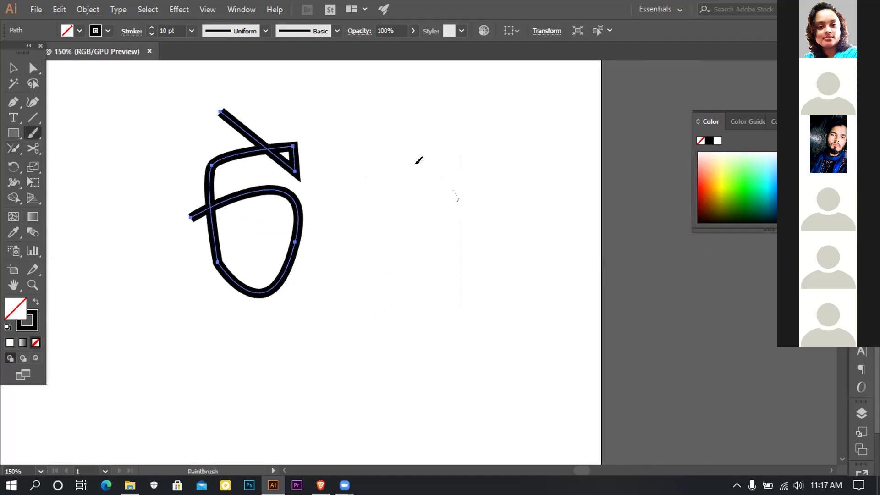
{"action": "left_click_drag", "start_coordinate": [463, 175], "coordinate": [418, 130]}
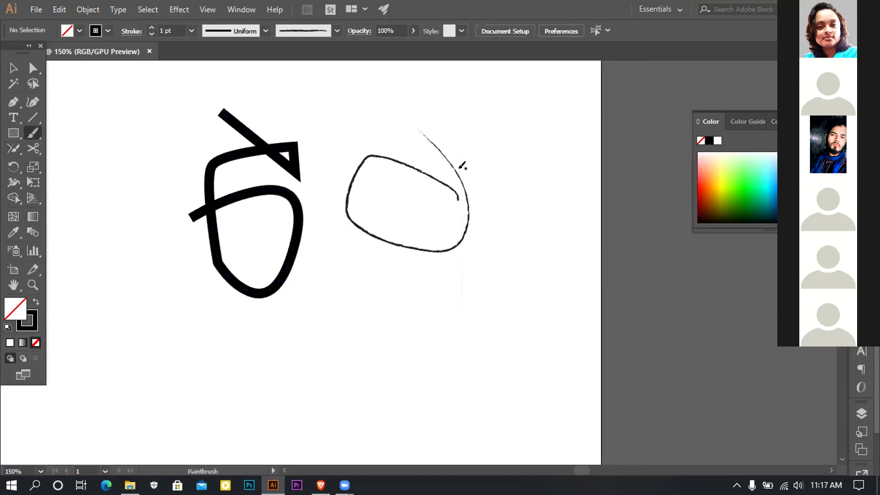
Set the Paintbrush's brush definition to 10 pt. Round, leaving the width profile Uniform.
{"action": "left_click", "coordinate": [265, 30]}
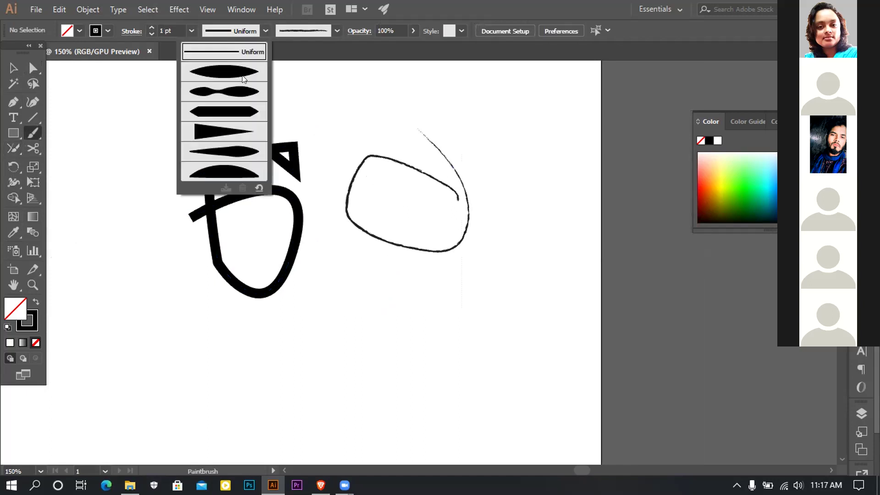
{"action": "left_click", "coordinate": [260, 30]}
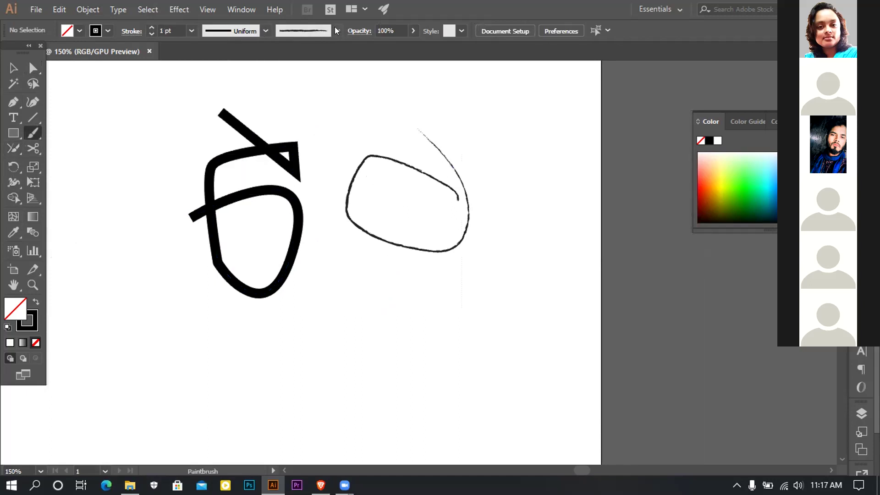
{"action": "left_click", "coordinate": [336, 31]}
{"action": "left_click", "coordinate": [242, 59]}
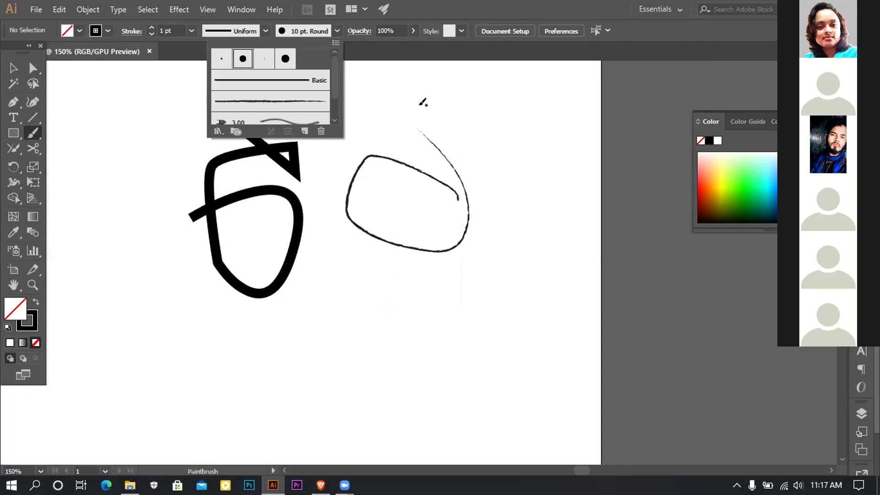
{"action": "left_click", "coordinate": [501, 118]}
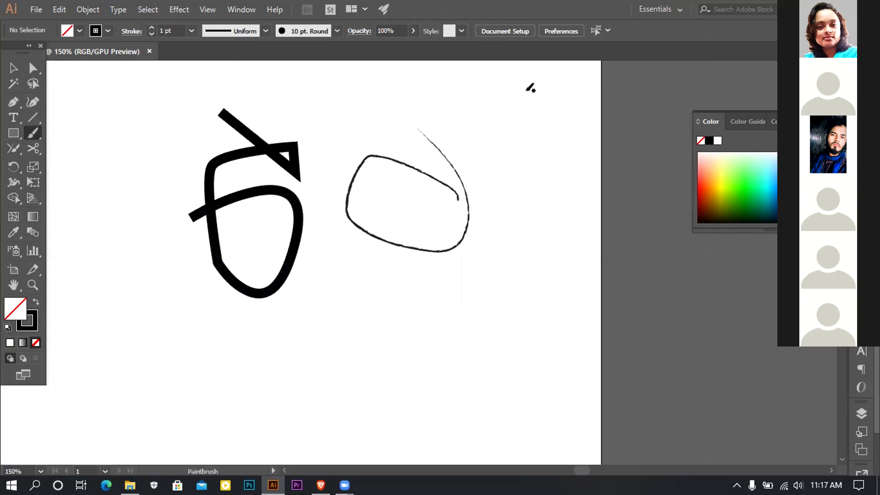
Paint a wide open curve above the logo and practice paths, and an open loop overlapping its inner end.
{"action": "scroll", "coordinate": [479, 158], "scroll_direction": "down", "scroll_amount": 1}
{"action": "scroll", "coordinate": [472, 171], "scroll_direction": "down", "scroll_amount": 3, "text": "alt"}
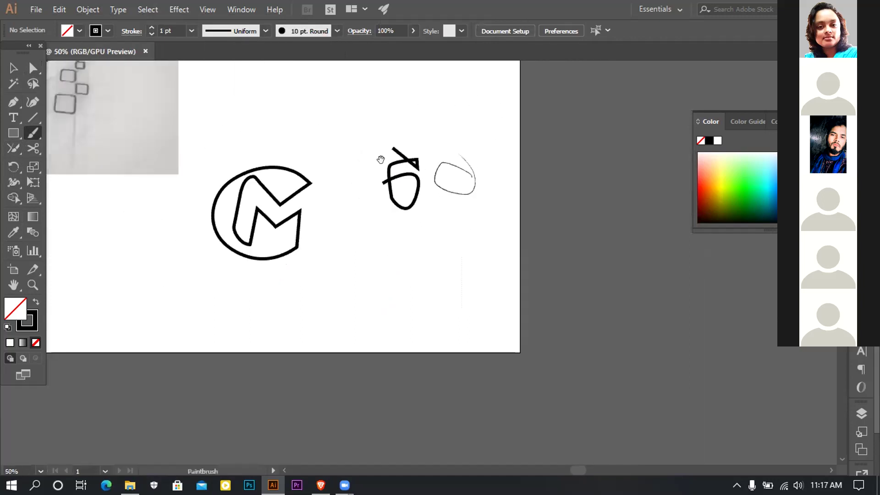
{"action": "left_click_drag", "start_coordinate": [380, 159], "coordinate": [431, 275]}
{"action": "scroll", "coordinate": [415, 242], "scroll_direction": "up", "scroll_amount": 2, "text": "alt"}
{"action": "mouse_move", "coordinate": [434, 152]}
{"action": "left_mouse_down"}
{"action": "mouse_move", "coordinate": [336, 169]}
{"action": "mouse_move", "coordinate": [563, 109]}
{"action": "left_mouse_up"}
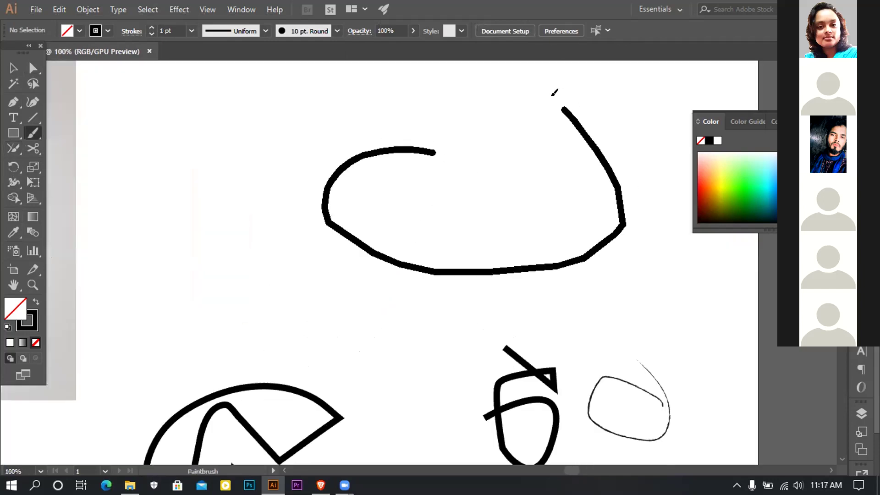
{"action": "mouse_move", "coordinate": [510, 193]}
{"action": "left_mouse_down"}
{"action": "mouse_move", "coordinate": [316, 258]}
{"action": "mouse_move", "coordinate": [387, 114]}
{"action": "mouse_move", "coordinate": [473, 215]}
{"action": "mouse_move", "coordinate": [491, 303]}
{"action": "left_mouse_up"}
Try a Join tool stroke across the gap between the overlapping loop and the wide open curve.
{"action": "left_click", "coordinate": [14, 149]}
{"action": "left_click_drag", "start_coordinate": [504, 179], "coordinate": [451, 265]}
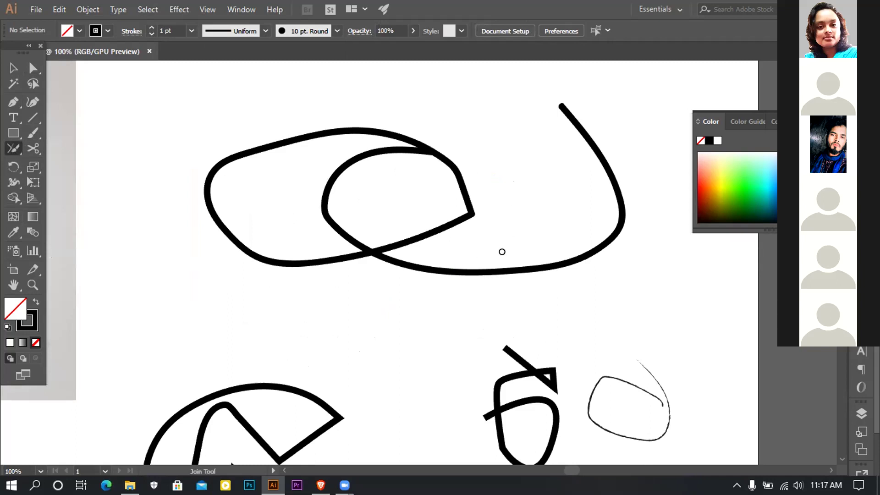
{"action": "scroll", "coordinate": [486, 257], "scroll_direction": "up", "scroll_amount": 2}
{"action": "scroll", "coordinate": [489, 258], "scroll_direction": "down", "scroll_amount": 2}
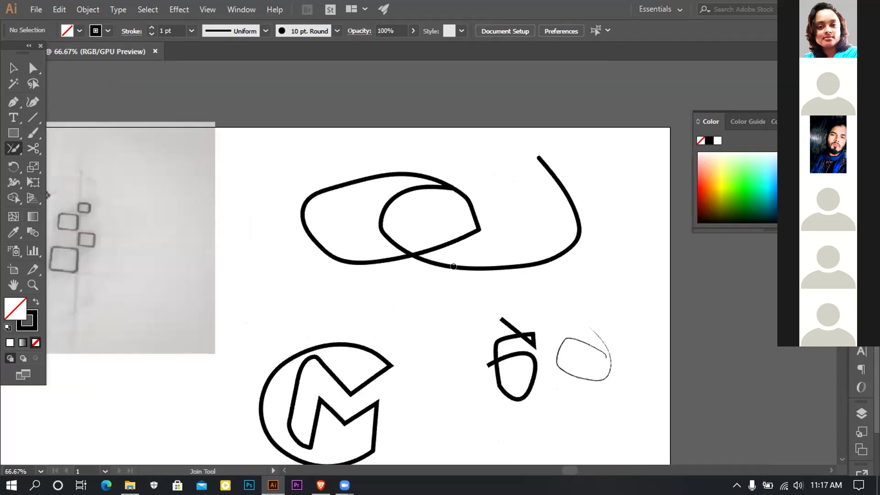
Select the wide open curve and try a Join tool stroke between its two ends.
{"action": "key", "text": "v"}
{"action": "left_click", "coordinate": [471, 271]}
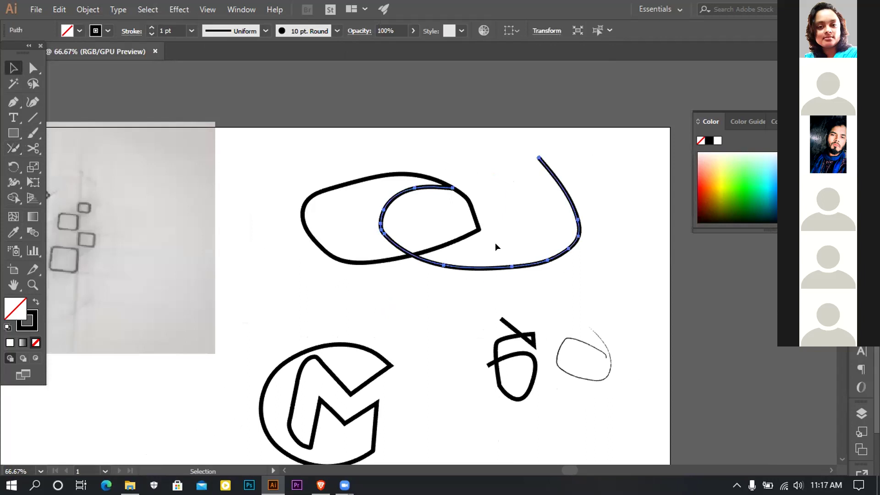
{"action": "key", "text": "ctrl+minus"}
{"action": "key", "text": "ctrl+plus"}
{"action": "left_click", "coordinate": [12, 149]}
{"action": "left_click_drag", "start_coordinate": [427, 209], "coordinate": [504, 185]}
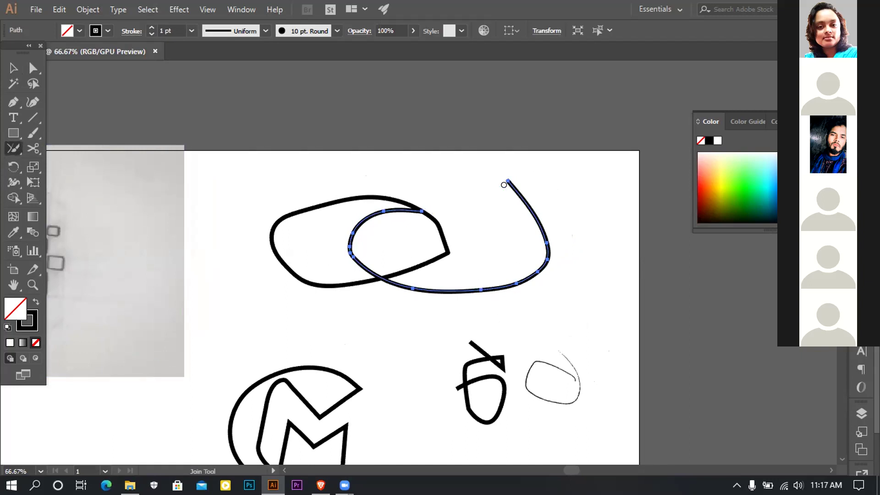
Join the wide curve's two open ends with a Join tool stroke, and undo that join.
{"action": "left_click_drag", "start_coordinate": [420, 211], "coordinate": [506, 180]}
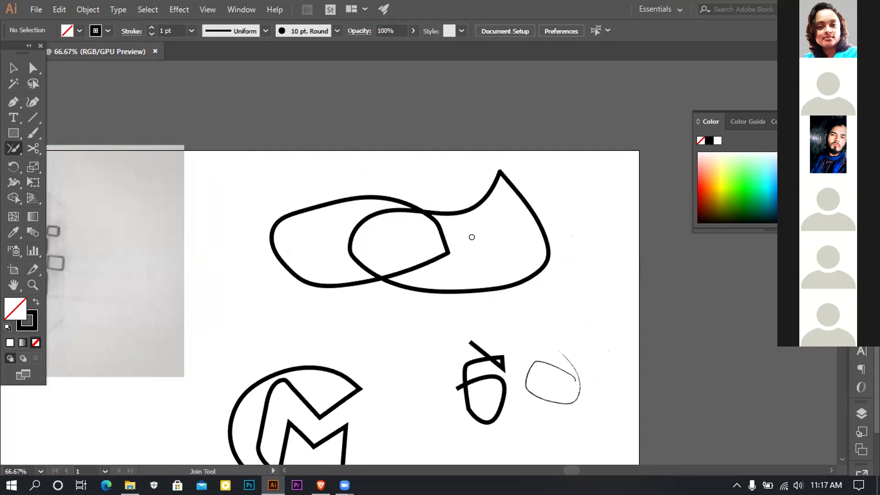
{"action": "scroll", "coordinate": [471, 237], "scroll_direction": "down", "scroll_amount": 1}
{"action": "scroll", "coordinate": [464, 194], "scroll_direction": "up", "scroll_amount": 1}
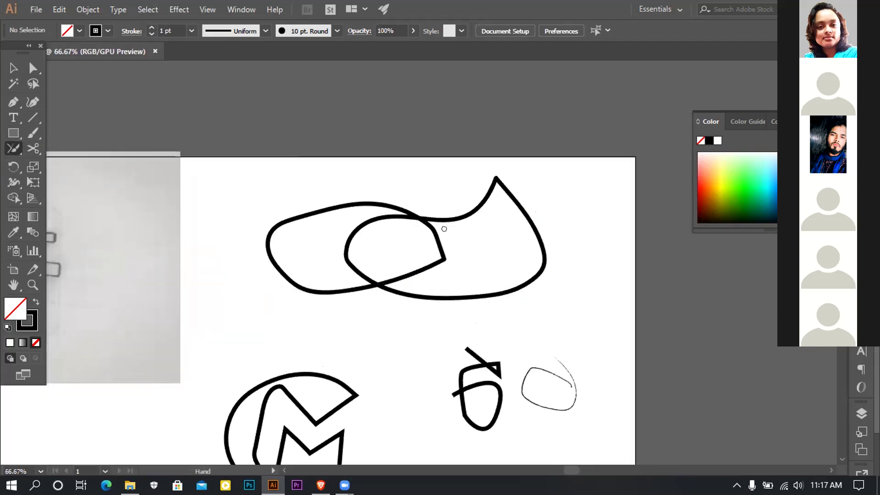
{"action": "scroll", "coordinate": [435, 255], "scroll_direction": "up", "scroll_amount": 1}
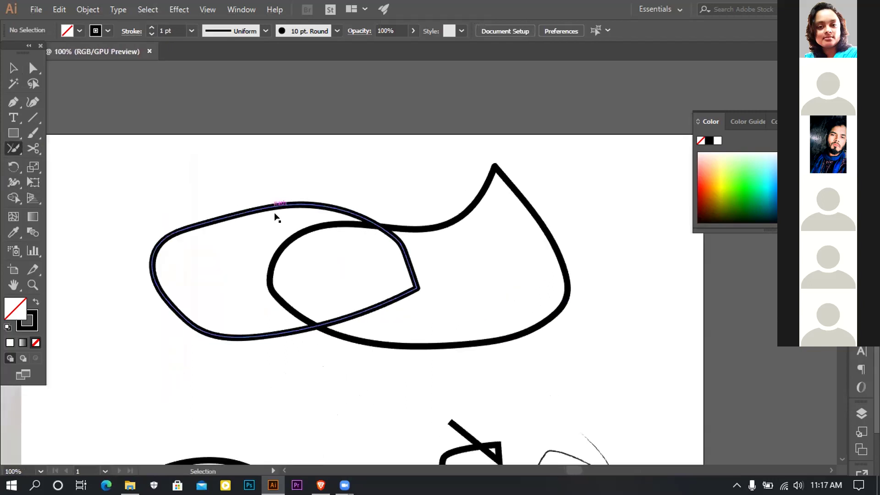
{"action": "key", "text": "ctrl+z"}
Close the wide curve by running the Join tool from its inner end to its upper tip.
{"action": "mouse_move", "coordinate": [379, 221]}
{"action": "left_mouse_down"}
{"action": "mouse_move", "coordinate": [419, 233]}
{"action": "mouse_move", "coordinate": [517, 227]}
{"action": "left_mouse_up"}
{"action": "left_click_drag", "start_coordinate": [377, 224], "coordinate": [521, 225]}
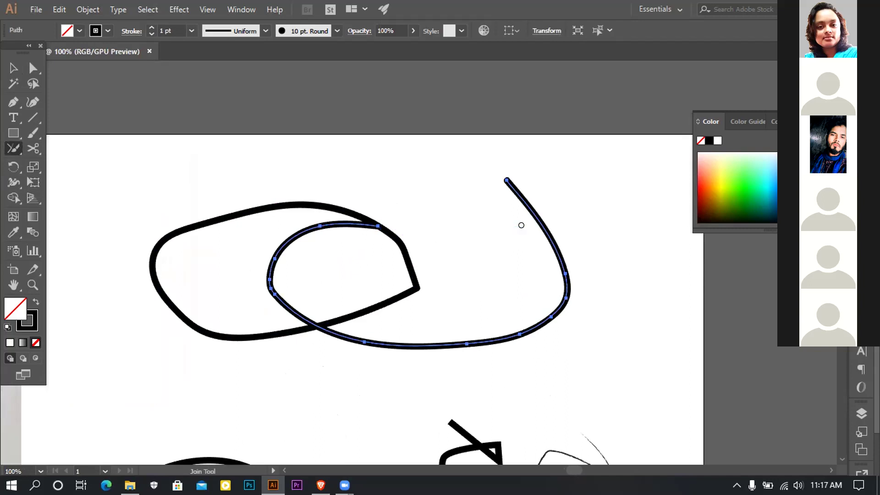
{"action": "left_click_drag", "start_coordinate": [371, 224], "coordinate": [511, 213]}
{"action": "mouse_move", "coordinate": [372, 224]}
{"action": "left_mouse_down"}
{"action": "mouse_move", "coordinate": [468, 198]}
{"action": "mouse_move", "coordinate": [502, 180]}
{"action": "mouse_move", "coordinate": [492, 180]}
{"action": "left_mouse_up"}
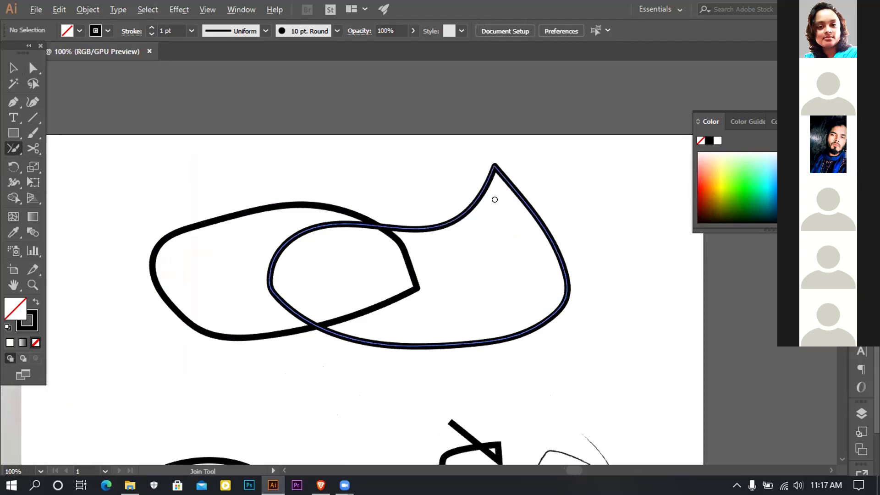
{"action": "scroll", "coordinate": [495, 200], "scroll_direction": "down", "scroll_amount": 1}
{"action": "scroll", "coordinate": [484, 211], "scroll_direction": "up", "scroll_amount": 2}
{"action": "scroll", "coordinate": [483, 205], "scroll_direction": "down", "scroll_amount": 1}
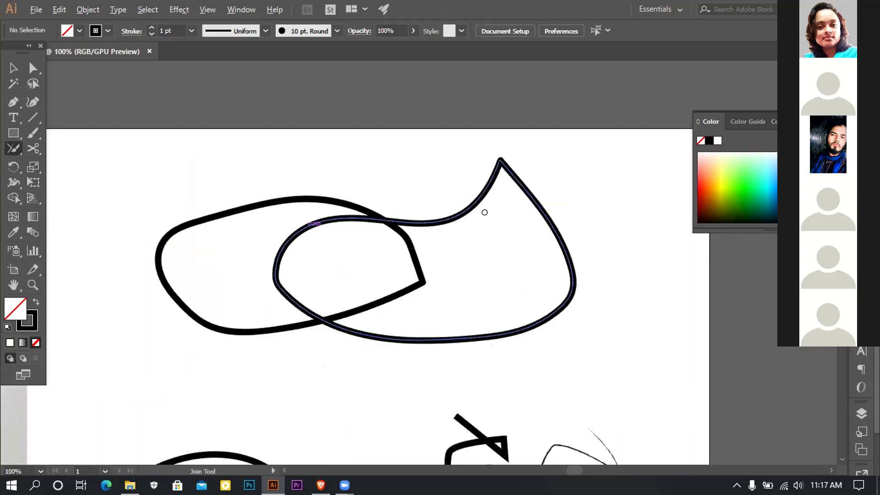
Move the linked pencil sketch image fully inside the artboard and embed it in the document.
{"action": "scroll", "coordinate": [485, 212], "scroll_direction": "down", "scroll_amount": 1}
{"action": "scroll", "coordinate": [476, 261], "scroll_direction": "down", "scroll_amount": 2}
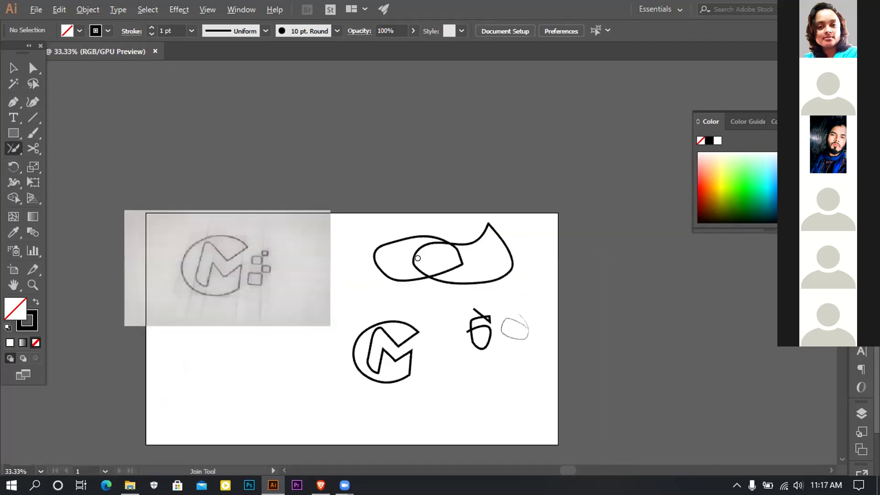
{"action": "scroll", "coordinate": [418, 259], "scroll_direction": "up", "scroll_amount": 1}
{"action": "left_click_drag", "start_coordinate": [244, 271], "coordinate": [423, 236]}
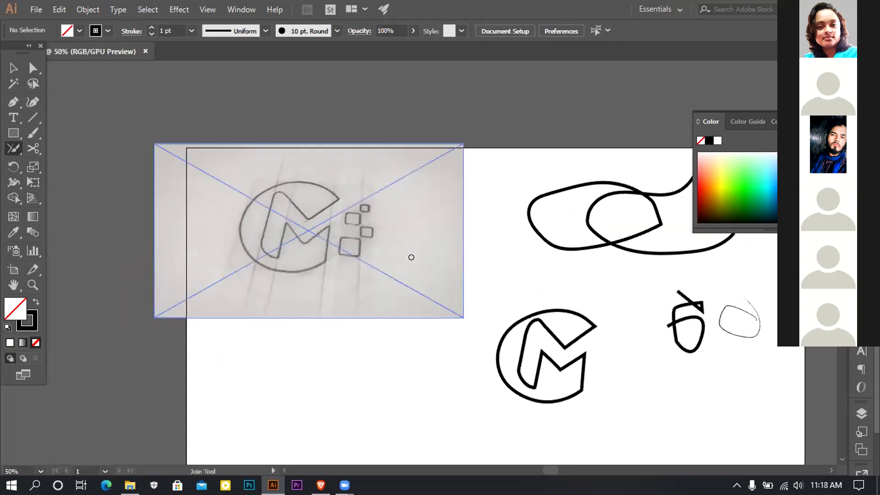
{"action": "key", "text": "v"}
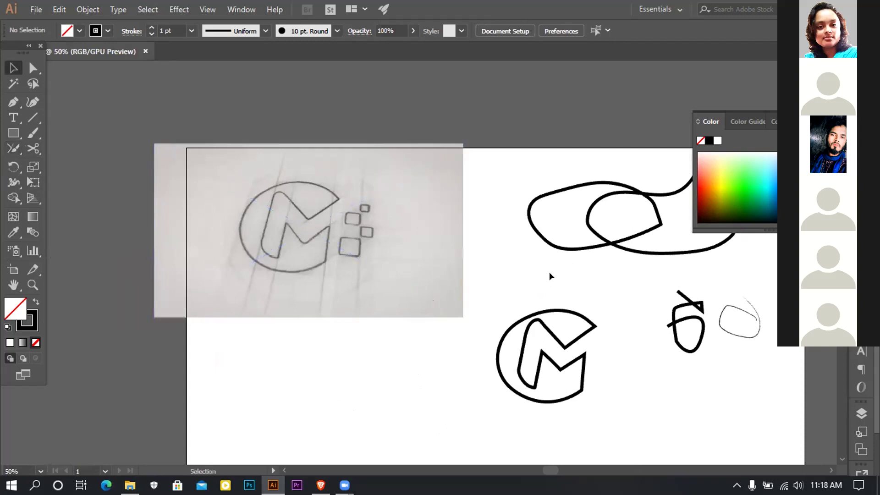
{"action": "scroll", "coordinate": [549, 271], "scroll_direction": "down", "scroll_amount": 2}
{"action": "left_click_drag", "start_coordinate": [526, 282], "coordinate": [383, 251]}
{"action": "left_click", "coordinate": [334, 268]}
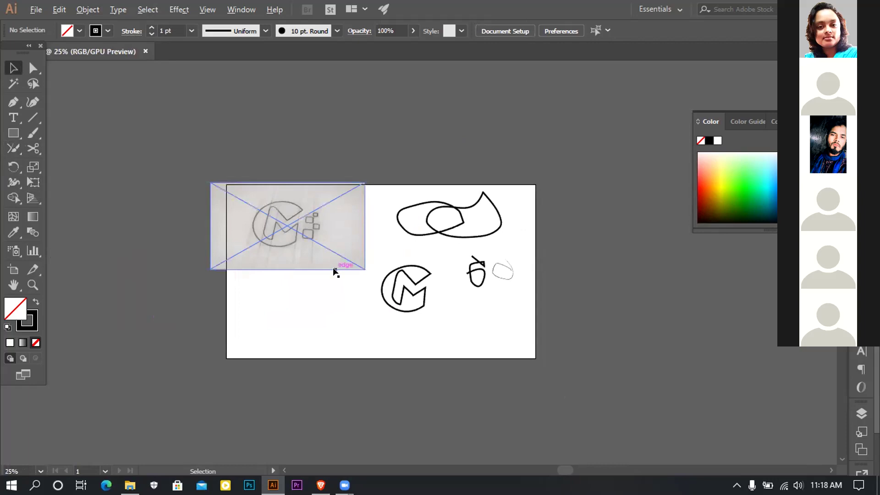
{"action": "scroll", "coordinate": [334, 270], "scroll_direction": "up", "scroll_amount": 1}
{"action": "left_click", "coordinate": [331, 233]}
{"action": "mouse_move", "coordinate": [332, 232]}
{"action": "left_mouse_down"}
{"action": "mouse_move", "coordinate": [426, 281]}
{"action": "mouse_move", "coordinate": [384, 254]}
{"action": "mouse_move", "coordinate": [449, 265]}
{"action": "mouse_move", "coordinate": [404, 240]}
{"action": "left_mouse_up"}
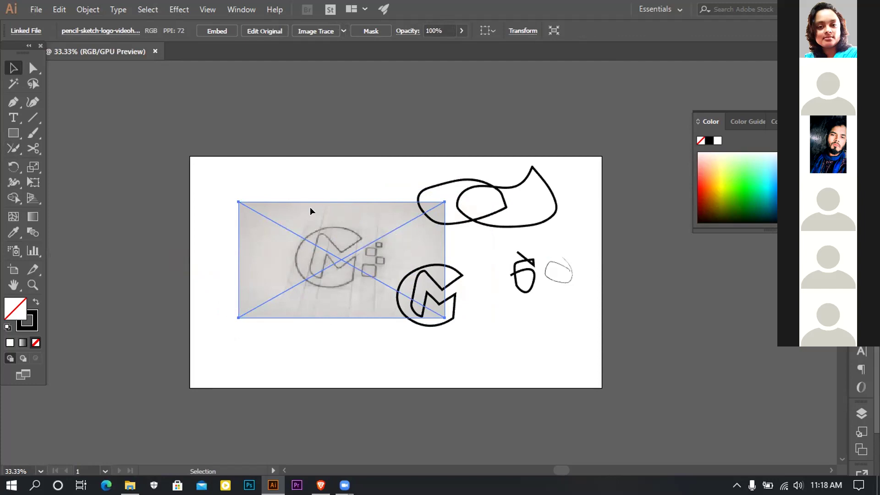
{"action": "left_click", "coordinate": [217, 31]}
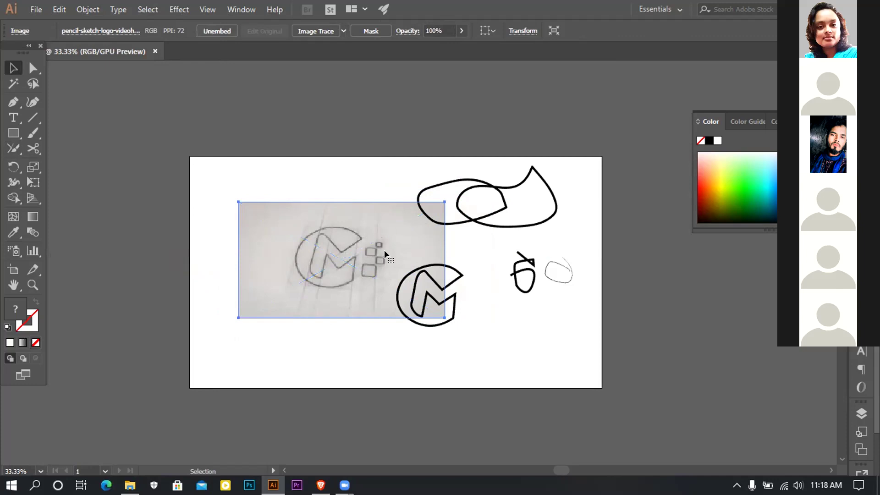
{"action": "left_click_drag", "start_coordinate": [385, 246], "coordinate": [380, 204]}
{"action": "left_click_drag", "start_coordinate": [422, 235], "coordinate": [310, 287]}
{"action": "left_click", "coordinate": [404, 241]}
{"action": "left_click_drag", "start_coordinate": [413, 266], "coordinate": [298, 207]}
{"action": "left_click_drag", "start_coordinate": [426, 213], "coordinate": [545, 304]}
{"action": "left_click_drag", "start_coordinate": [442, 279], "coordinate": [485, 280]}
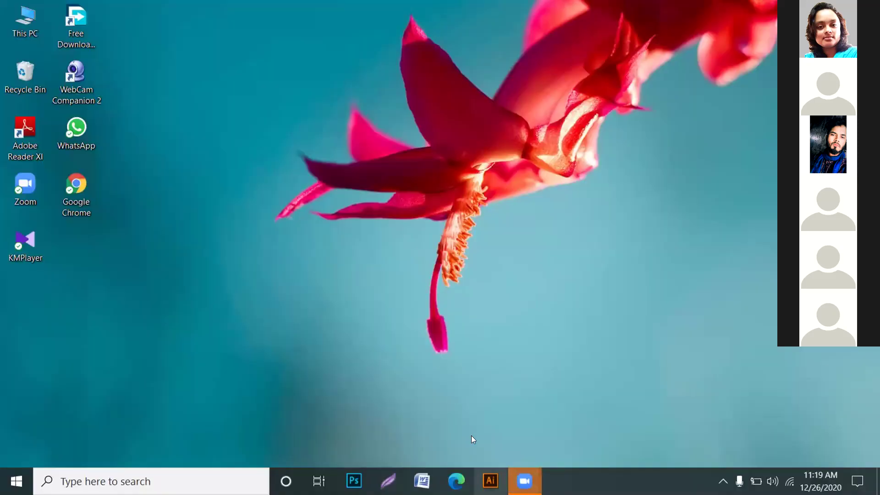
Launch Illustrator on the desktop and create a new document from the recent Custom 1900 x 1600 px preset.
{"action": "left_click", "coordinate": [490, 476]}
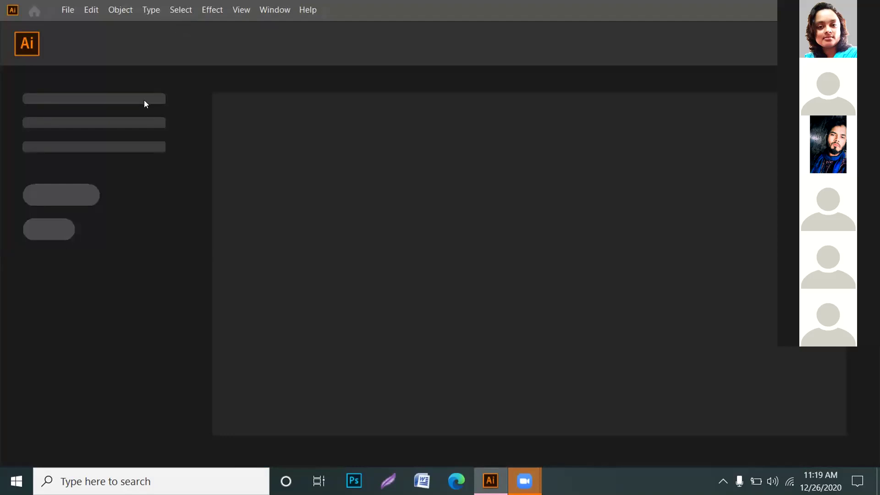
{"action": "left_click", "coordinate": [59, 10]}
{"action": "left_click", "coordinate": [99, 23]}
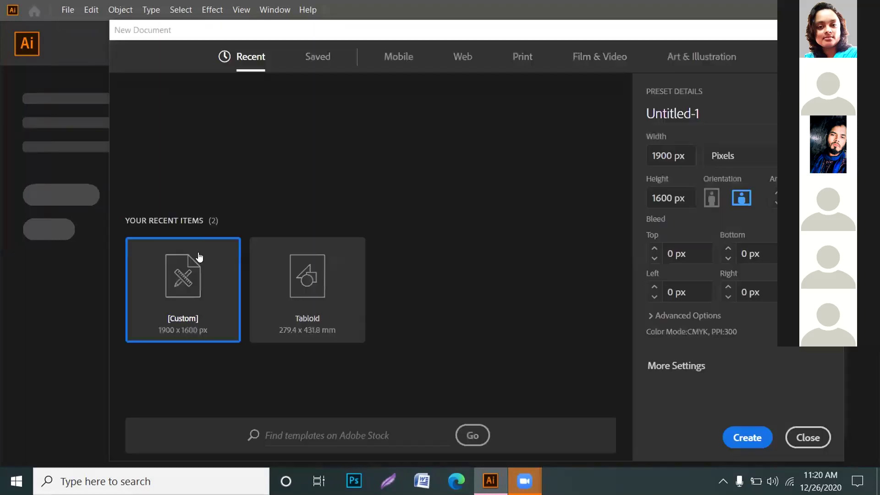
{"action": "double_click", "coordinate": [197, 255]}
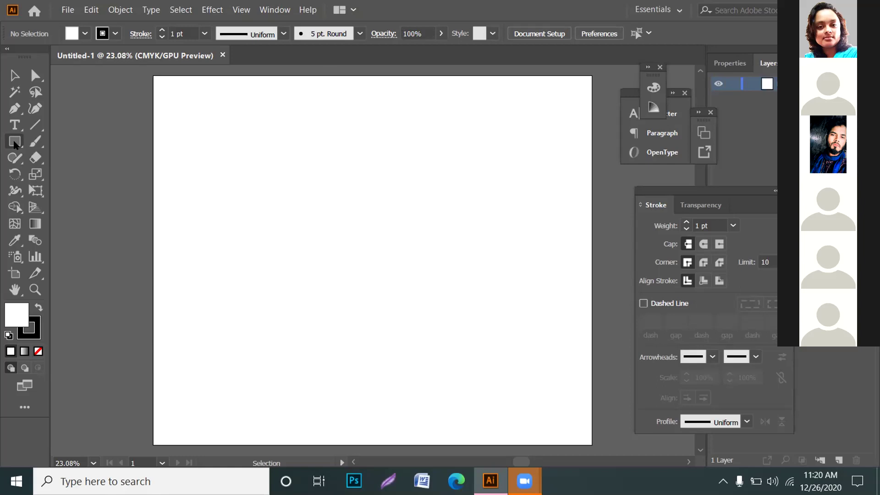
Draw a rectangle about 576 by 393 px in the artboard's upper-left area and fill it with cyan blue.
{"action": "left_click", "coordinate": [14, 141]}
{"action": "left_click", "coordinate": [14, 140]}
{"action": "left_click_drag", "start_coordinate": [361, 246], "coordinate": [231, 157]}
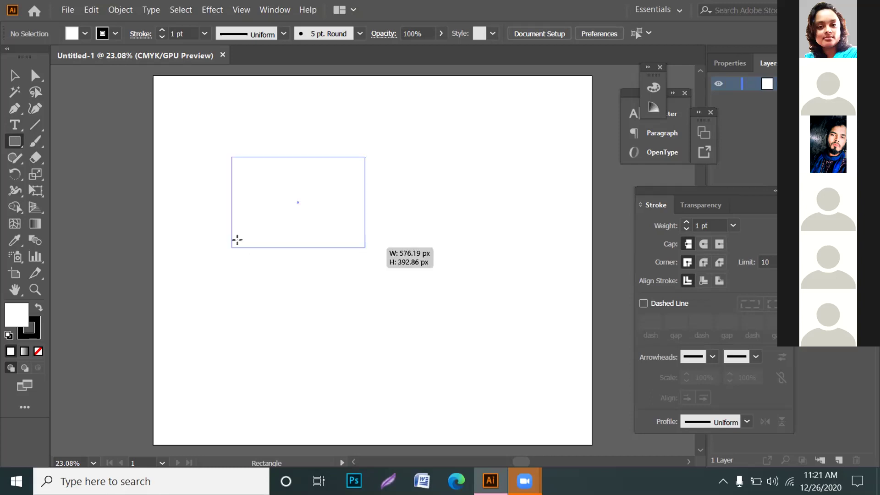
{"action": "left_click", "coordinate": [72, 34]}
{"action": "left_click", "coordinate": [77, 55]}
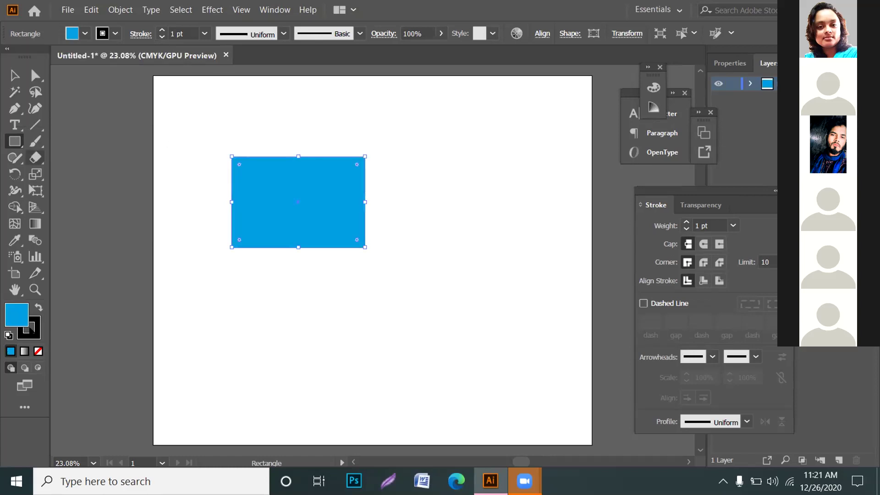
Set the blue rectangle's stroke to None and leave the stroke as the active color attribute.
{"action": "left_click", "coordinate": [31, 328]}
{"action": "left_click", "coordinate": [101, 33]}
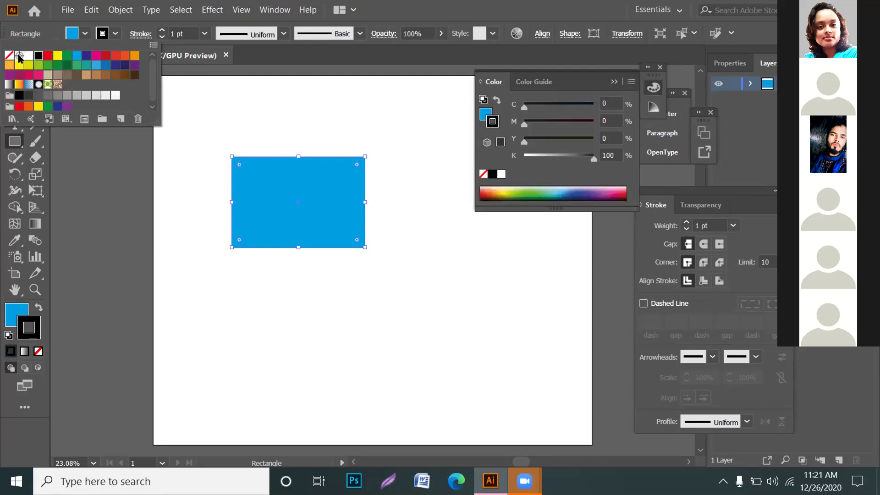
{"action": "key", "text": "slash"}
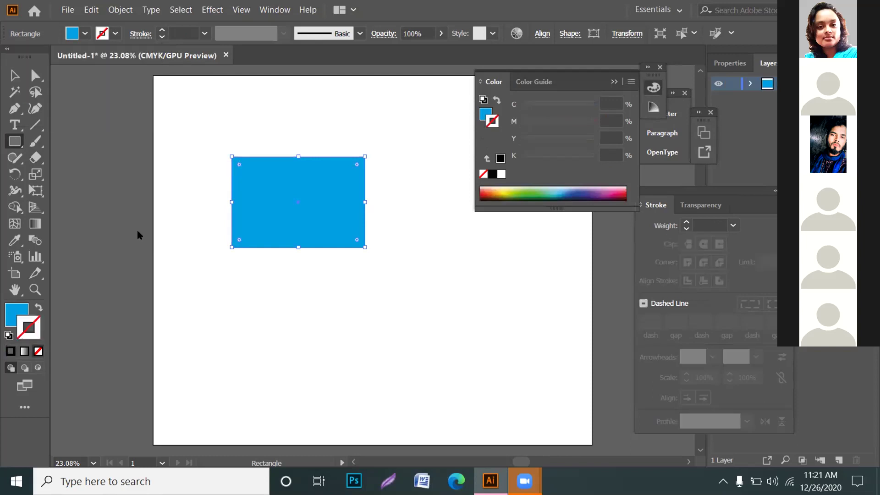
{"action": "left_click", "coordinate": [18, 313]}
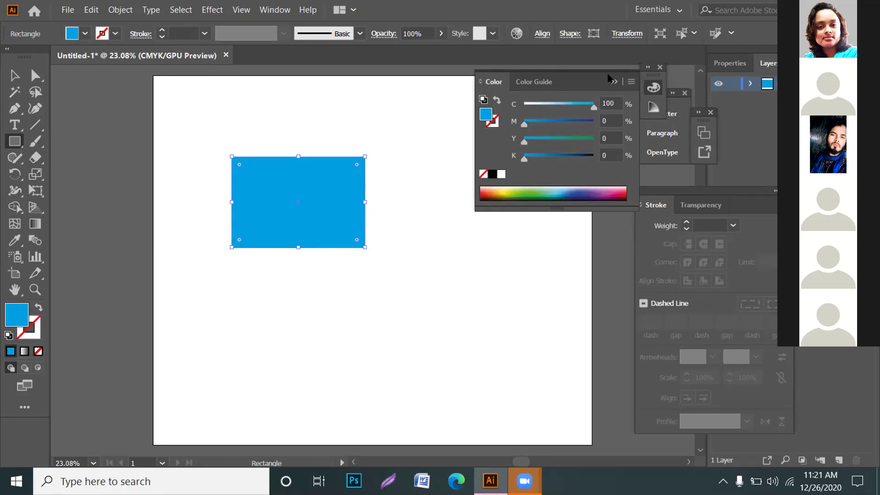
{"action": "key", "text": "x"}
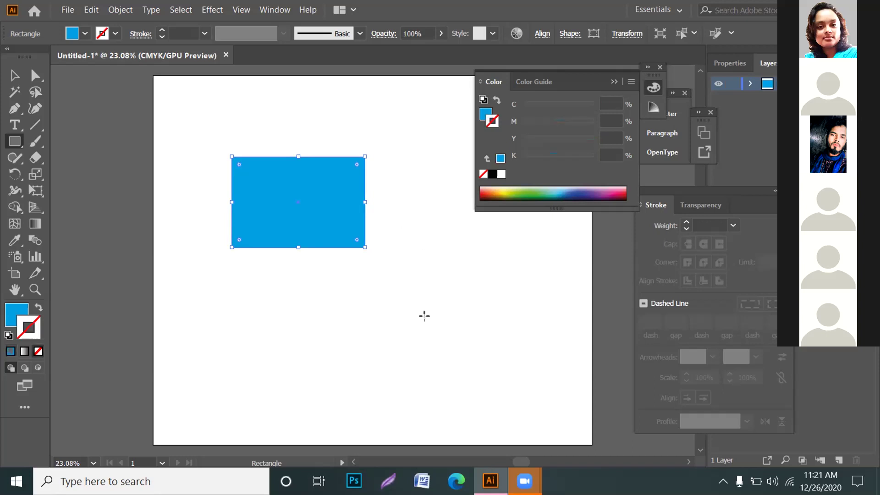
Draw a second rectangle beside the blue one, with its fill set to None and its stroke to magenta.
{"action": "left_click_drag", "start_coordinate": [401, 211], "coordinate": [531, 328]}
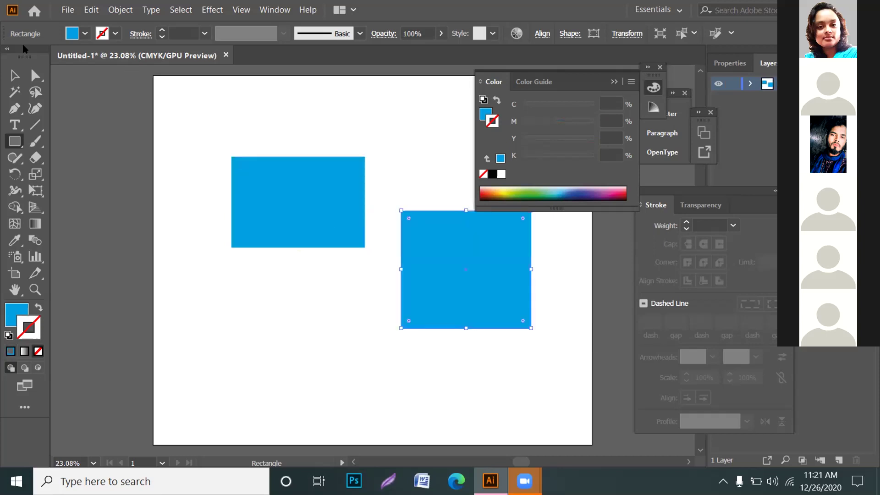
{"action": "left_click", "coordinate": [9, 56]}
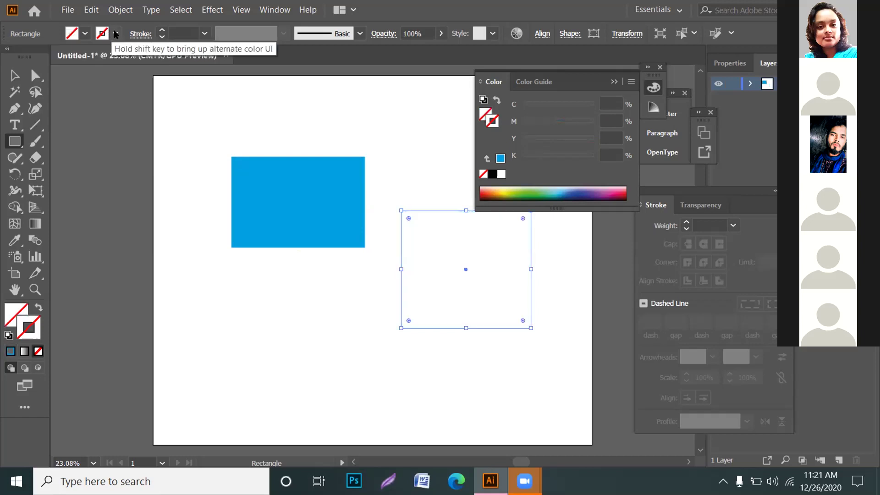
{"action": "left_click", "coordinate": [115, 34]}
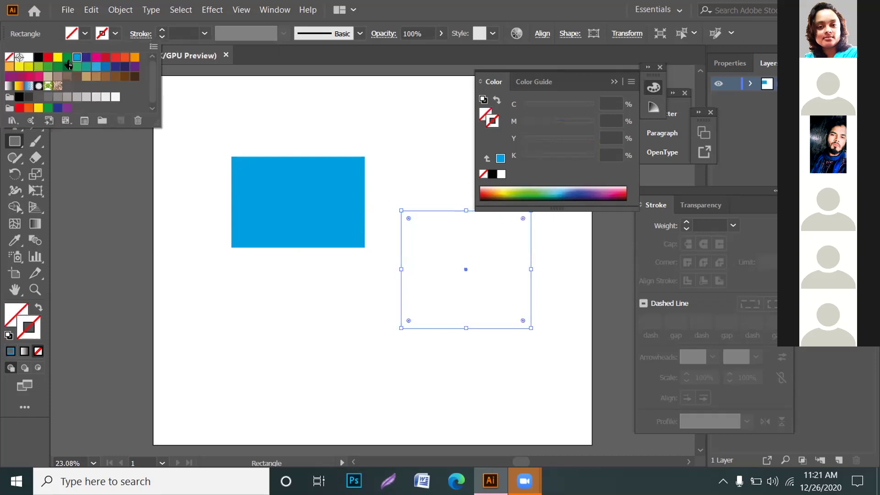
{"action": "left_click", "coordinate": [77, 57]}
{"action": "left_click", "coordinate": [484, 339]}
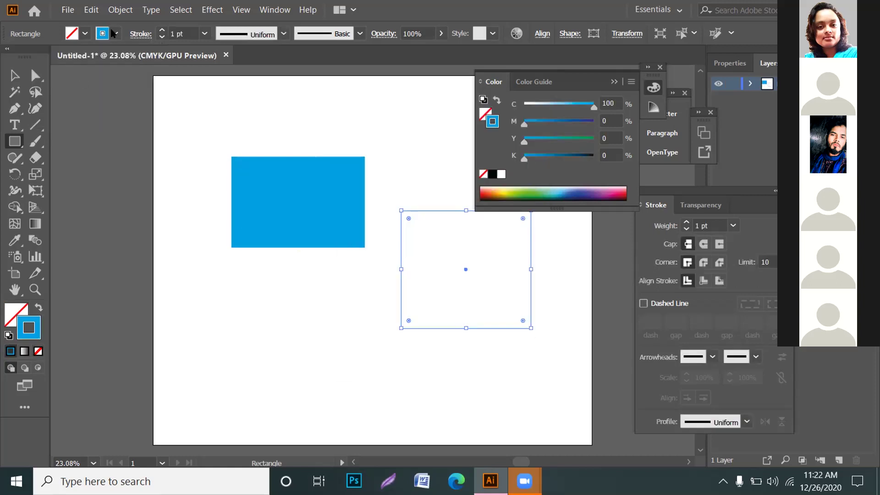
{"action": "left_click", "coordinate": [115, 33]}
{"action": "left_click", "coordinate": [96, 57]}
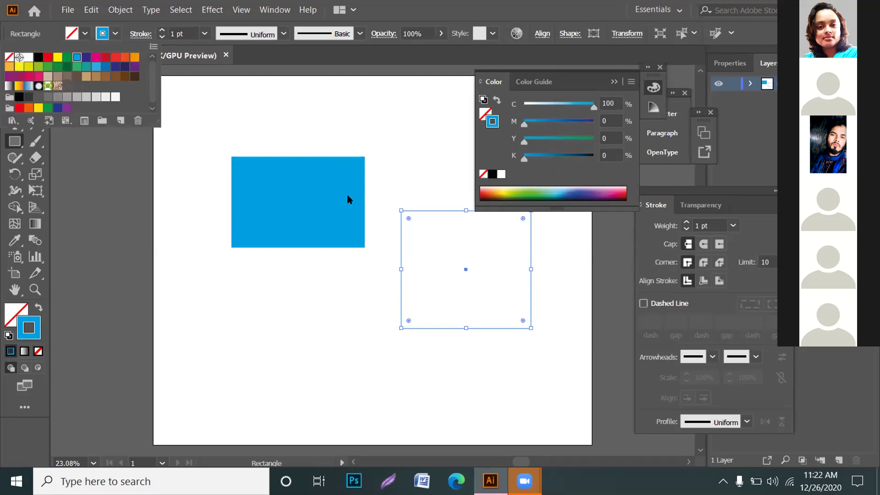
{"action": "left_click", "coordinate": [605, 90]}
{"action": "left_click", "coordinate": [611, 80]}
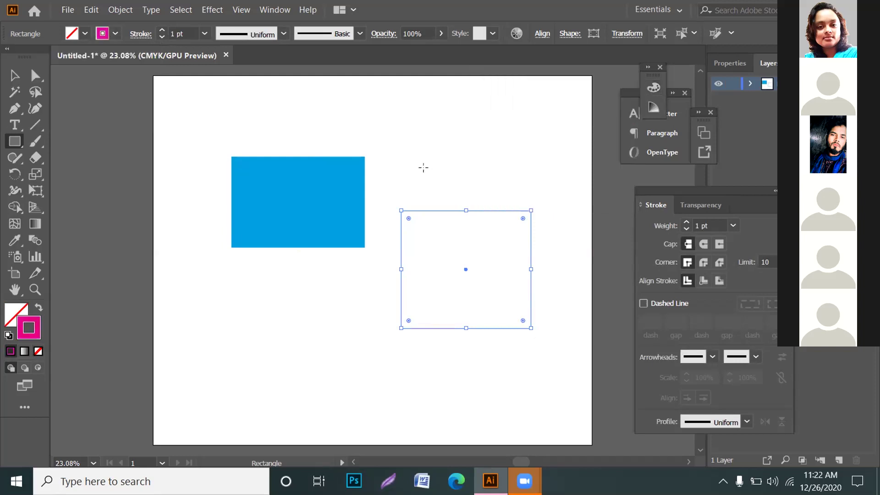
Try a red fill on the magenta-outlined rectangle, returning its fill to None.
{"action": "left_click", "coordinate": [71, 33]}
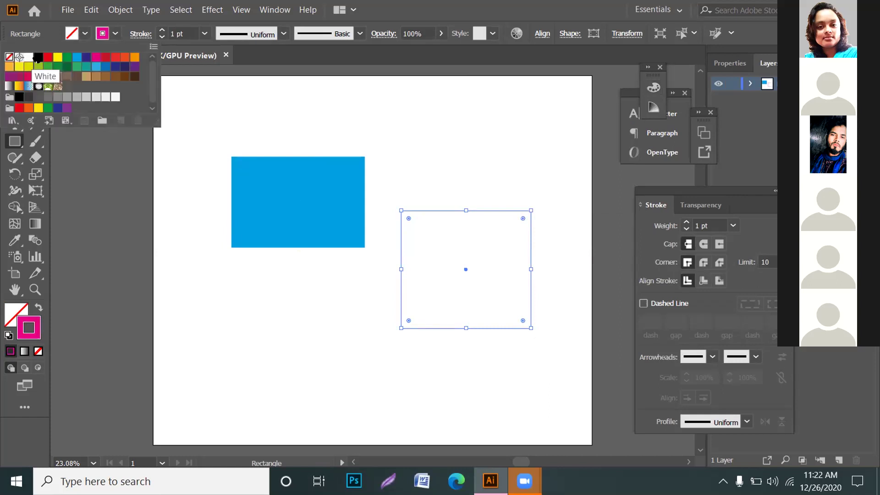
{"action": "left_click", "coordinate": [38, 57]}
{"action": "left_click", "coordinate": [48, 57]}
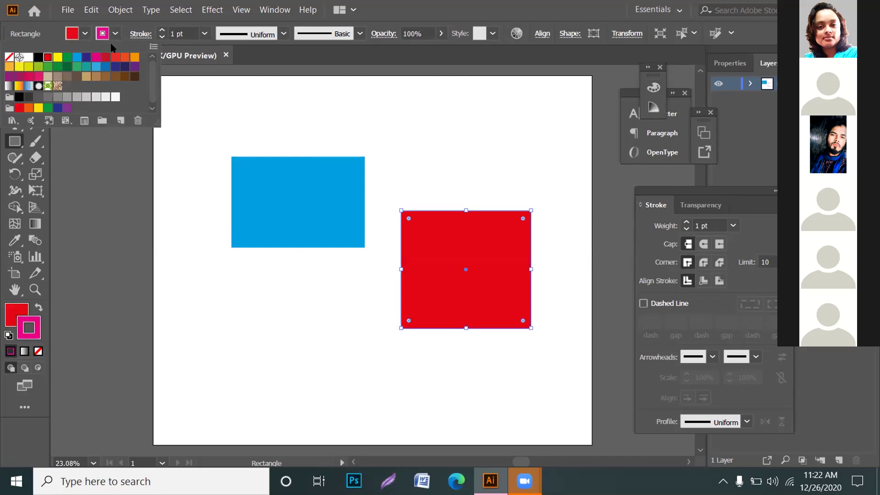
{"action": "left_click", "coordinate": [75, 34]}
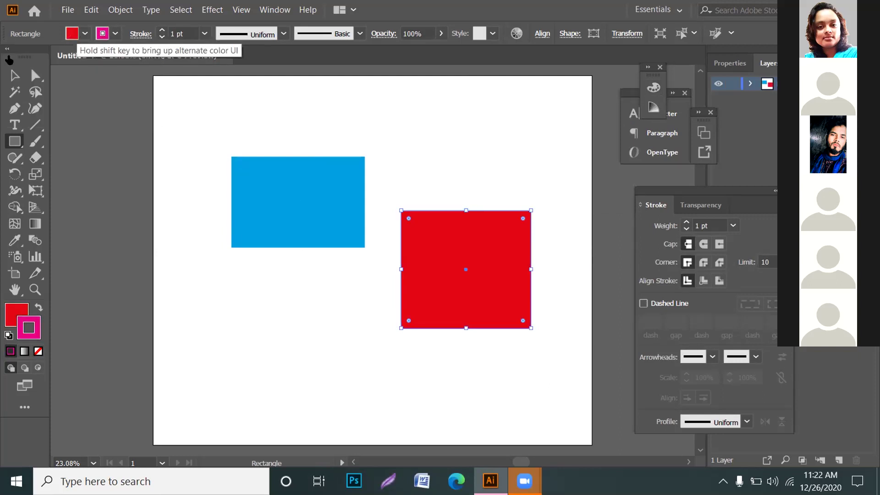
{"action": "left_click", "coordinate": [73, 34]}
{"action": "left_click", "coordinate": [9, 57]}
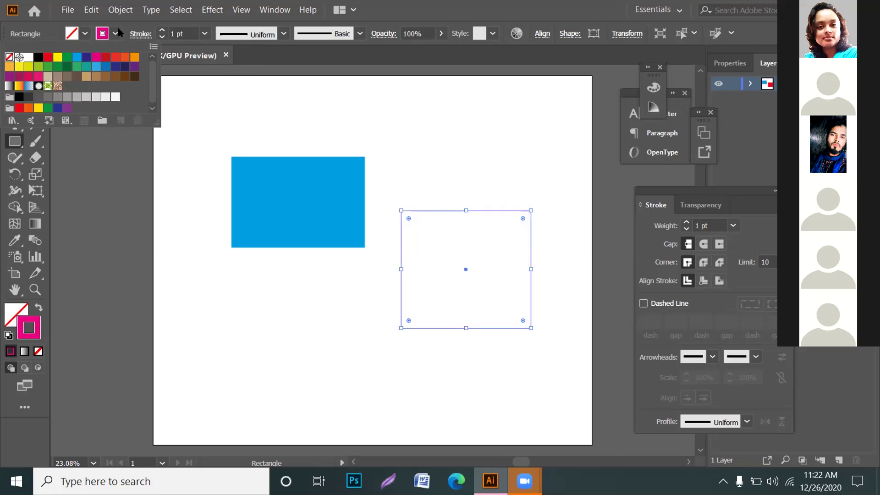
Draw a third rectangle in the artboard's lower-left area and fill it with cyan blue.
{"action": "left_click", "coordinate": [7, 139]}
{"action": "left_click_drag", "start_coordinate": [184, 297], "coordinate": [334, 405]}
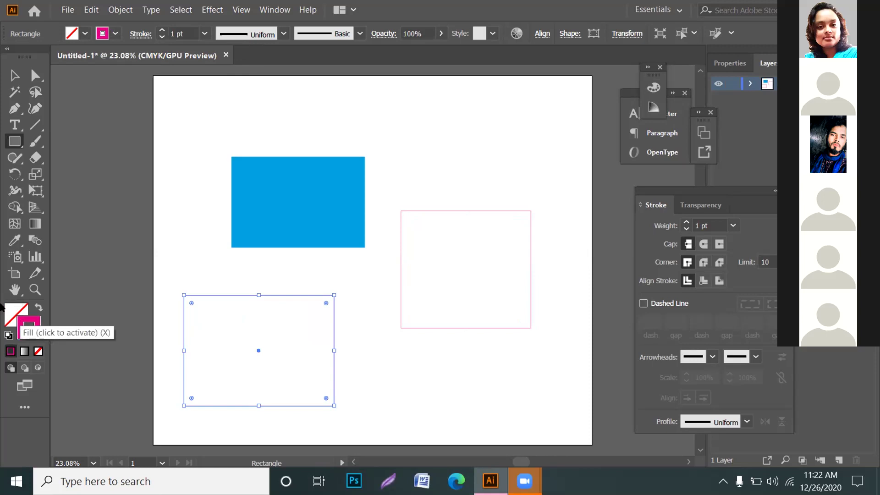
{"action": "left_click", "coordinate": [19, 310]}
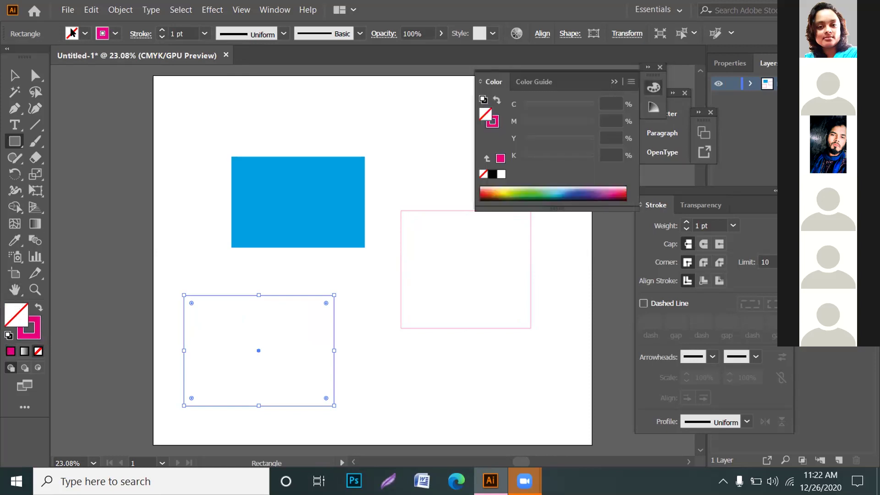
{"action": "left_click", "coordinate": [85, 34]}
{"action": "left_click", "coordinate": [77, 57]}
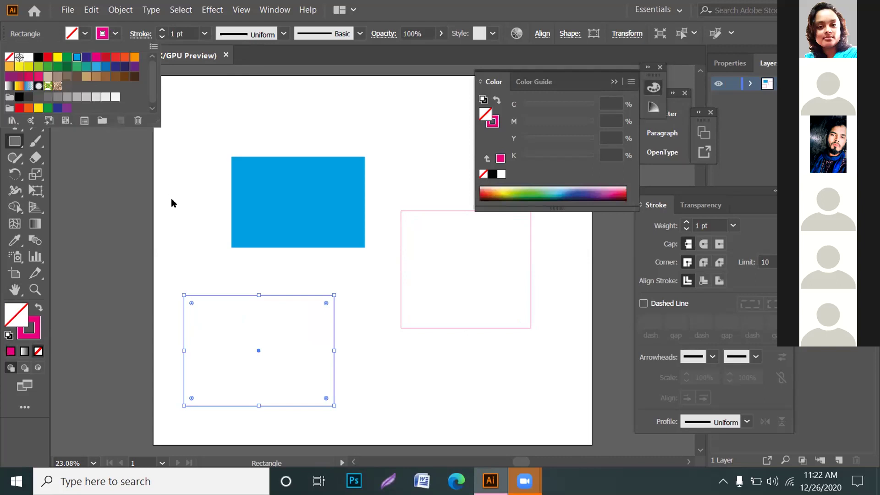
Increase the third rectangle's magenta stroke weight to 22 pt and collapse the color settings.
{"action": "left_click", "coordinate": [161, 30]}
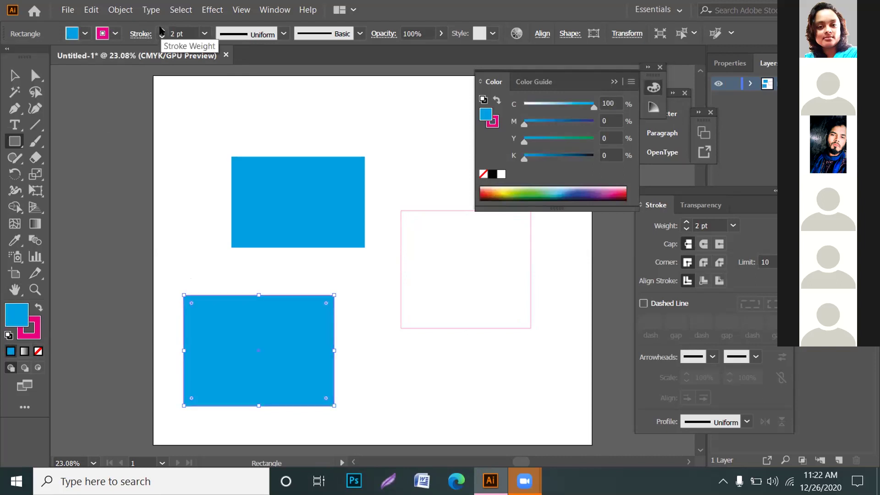
{"action": "left_click", "coordinate": [162, 30]}
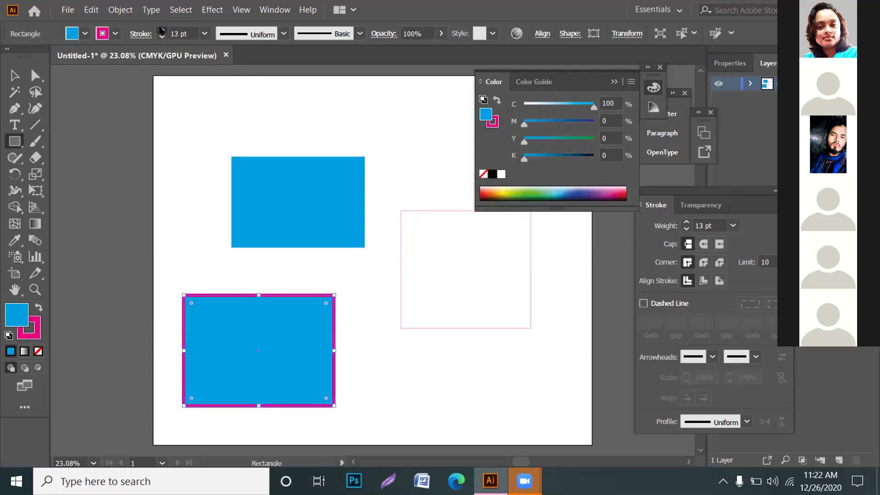
{"action": "left_click", "coordinate": [161, 31]}
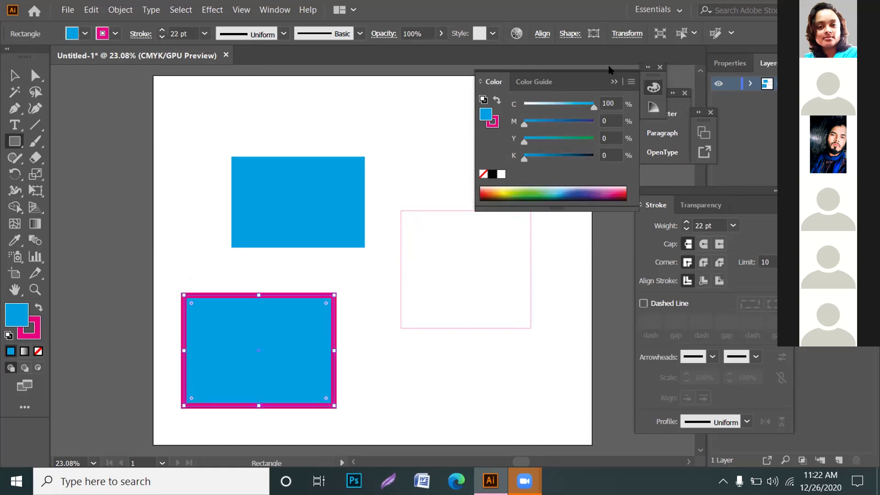
{"action": "left_click", "coordinate": [428, 125]}
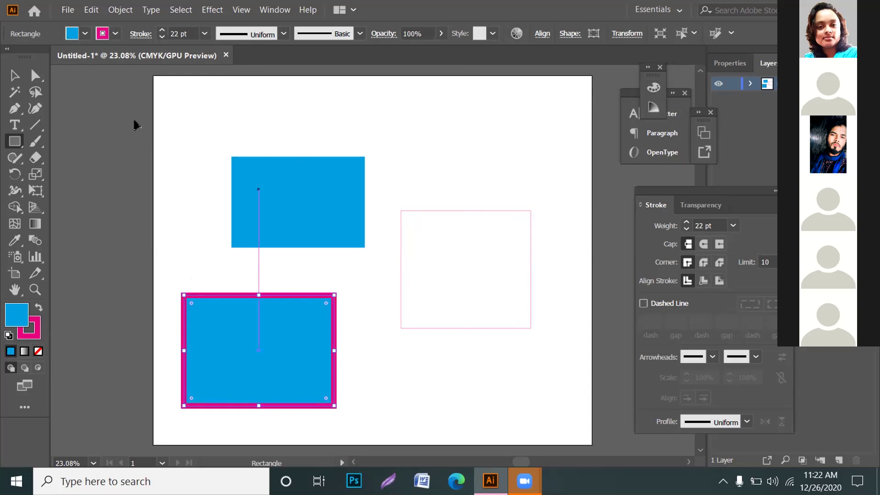
Rearrange the three rectangles, moving the two blue ones up along the artboard's left side and the outlined one up on the right.
{"action": "key", "text": "v"}
{"action": "left_click_drag", "start_coordinate": [269, 180], "coordinate": [251, 151]}
{"action": "mouse_move", "coordinate": [247, 328]}
{"action": "left_mouse_down"}
{"action": "mouse_move", "coordinate": [262, 270]}
{"action": "mouse_move", "coordinate": [279, 256]}
{"action": "mouse_move", "coordinate": [431, 216]}
{"action": "mouse_move", "coordinate": [432, 207]}
{"action": "left_mouse_up"}
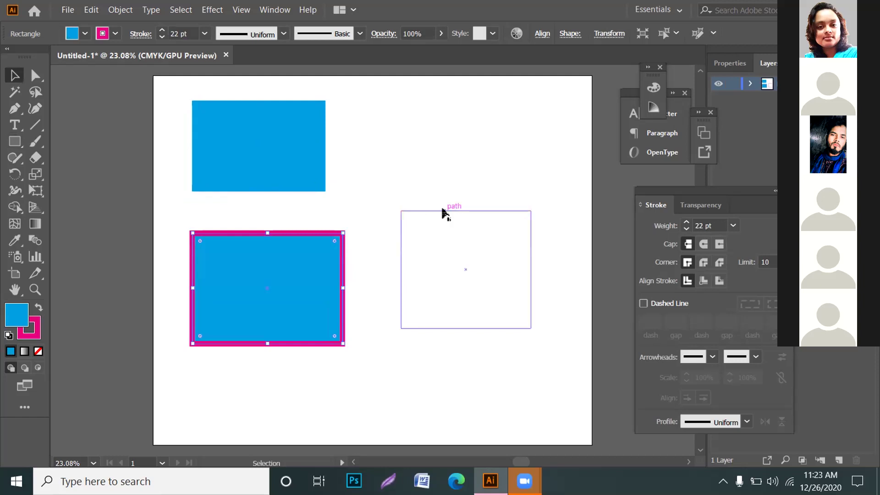
{"action": "mouse_move", "coordinate": [461, 212]}
{"action": "left_mouse_down"}
{"action": "mouse_move", "coordinate": [456, 252]}
{"action": "mouse_move", "coordinate": [433, 146]}
{"action": "mouse_move", "coordinate": [468, 133]}
{"action": "mouse_move", "coordinate": [463, 143]}
{"action": "left_mouse_up"}
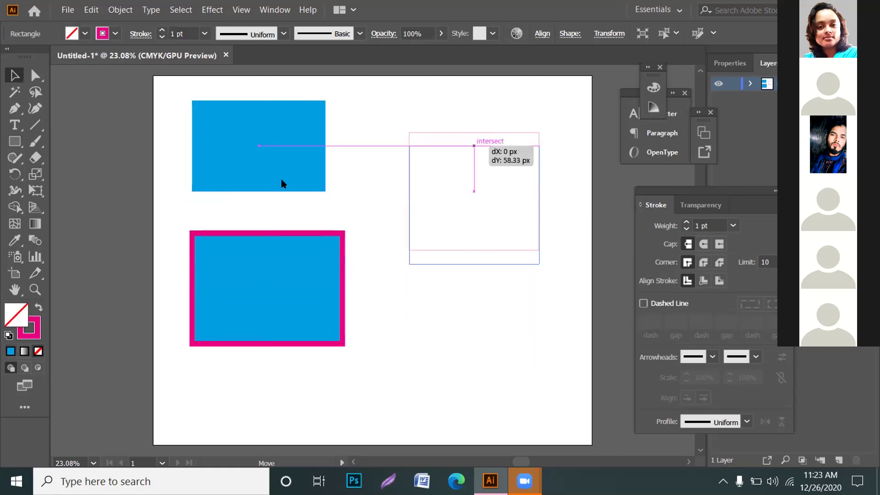
{"action": "left_click", "coordinate": [17, 160]}
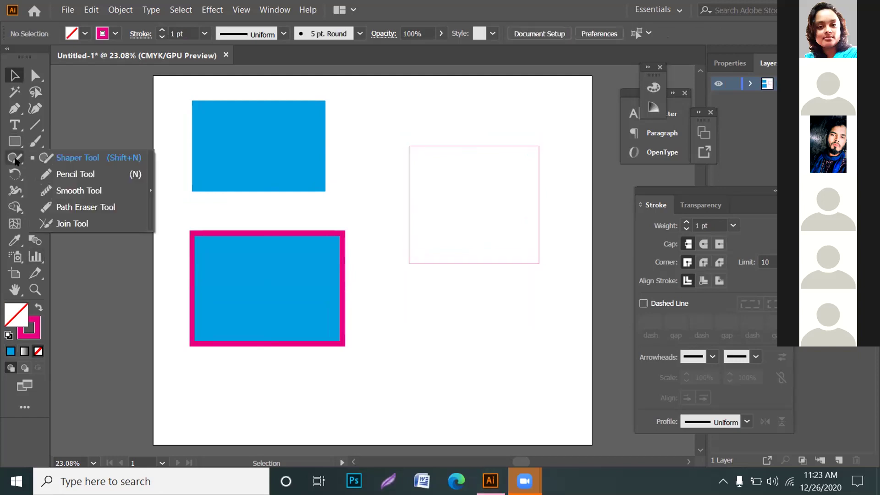
{"action": "left_click", "coordinate": [92, 270]}
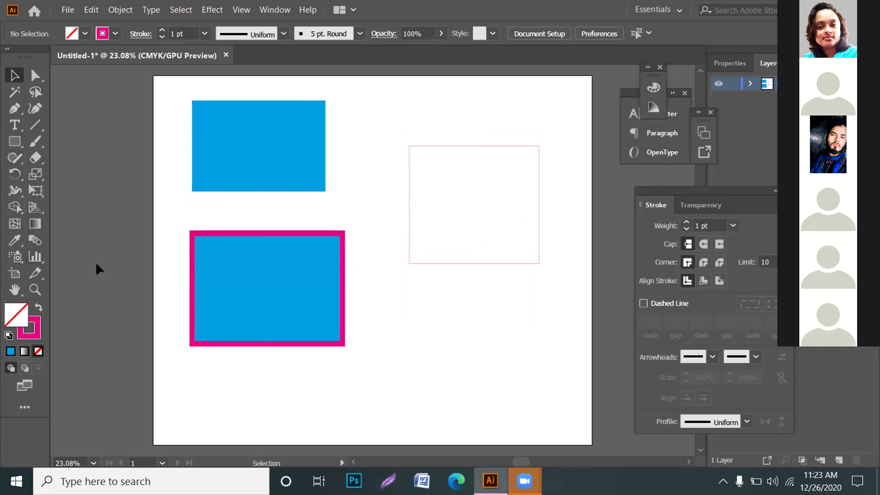
Delete all three rectangles from the artboard.
{"action": "left_click", "coordinate": [293, 145]}
{"action": "key", "text": "Delete"}
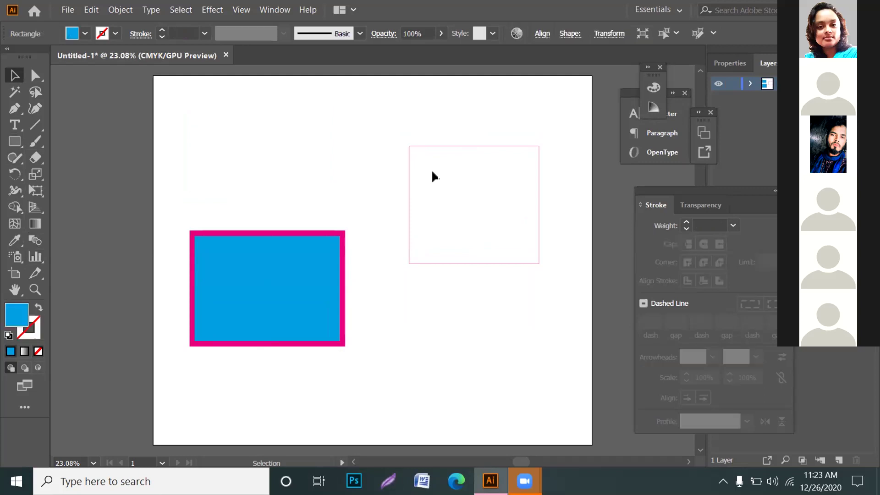
{"action": "left_click", "coordinate": [303, 251]}
{"action": "key", "text": "Delete"}
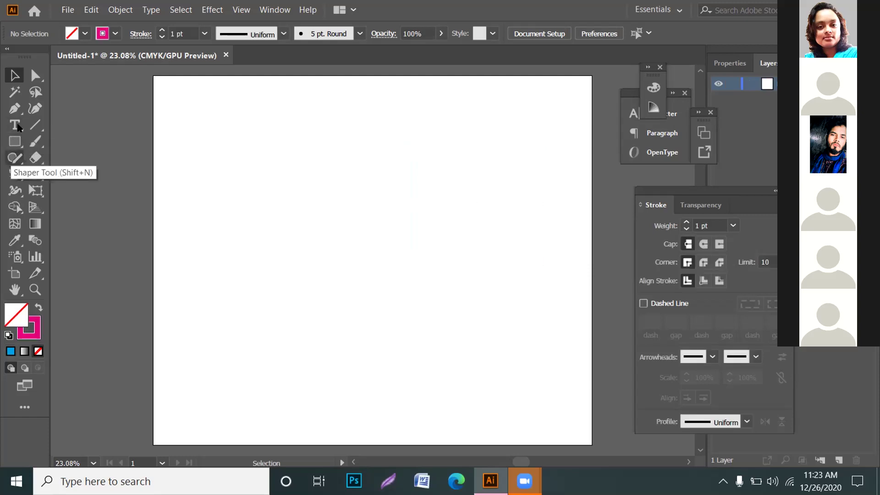
Sketch a square, a circle, a second square and a triangle on the artboard with the Shaper tool.
{"action": "left_click", "coordinate": [12, 157]}
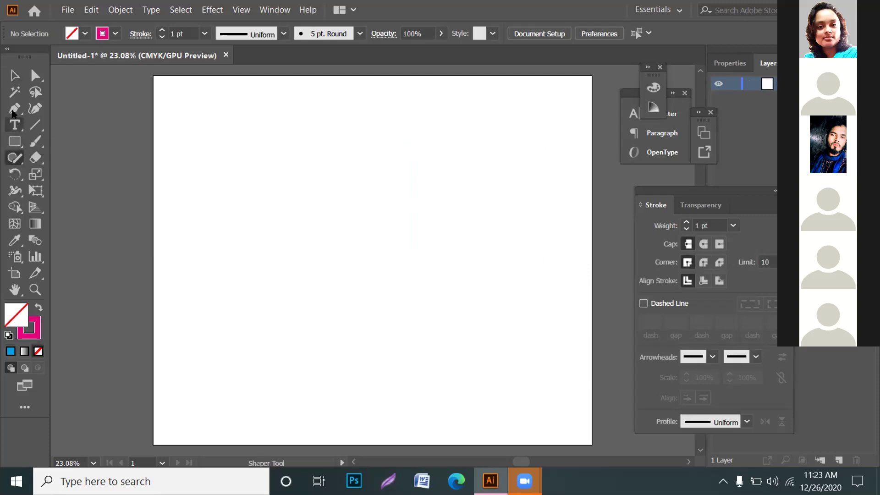
{"action": "left_click", "coordinate": [13, 158]}
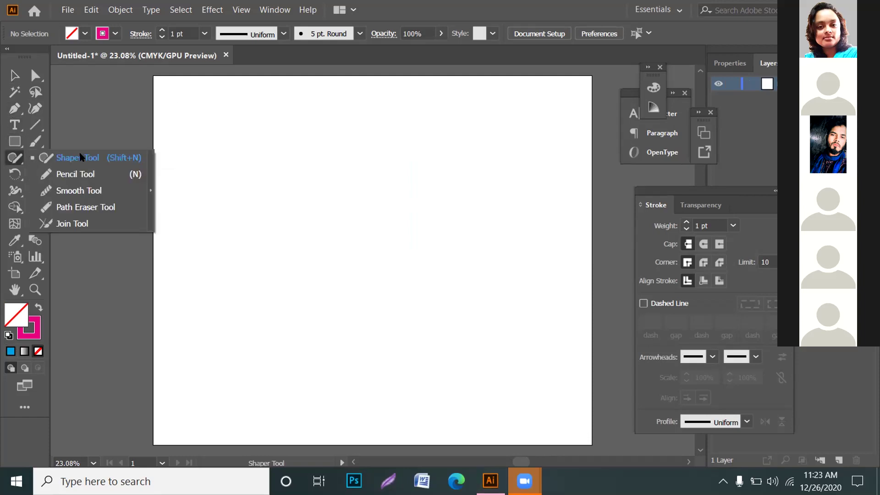
{"action": "left_click", "coordinate": [260, 147]}
{"action": "mouse_move", "coordinate": [235, 148]}
{"action": "left_mouse_down"}
{"action": "mouse_move", "coordinate": [238, 221]}
{"action": "mouse_move", "coordinate": [342, 224]}
{"action": "mouse_move", "coordinate": [344, 232]}
{"action": "left_mouse_up"}
{"action": "mouse_move", "coordinate": [344, 164]}
{"action": "left_mouse_down"}
{"action": "mouse_move", "coordinate": [230, 142]}
{"action": "mouse_move", "coordinate": [247, 219]}
{"action": "left_mouse_up"}
{"action": "mouse_move", "coordinate": [388, 207]}
{"action": "left_mouse_down"}
{"action": "mouse_move", "coordinate": [394, 122]}
{"action": "mouse_move", "coordinate": [279, 110]}
{"action": "mouse_move", "coordinate": [238, 116]}
{"action": "left_mouse_up"}
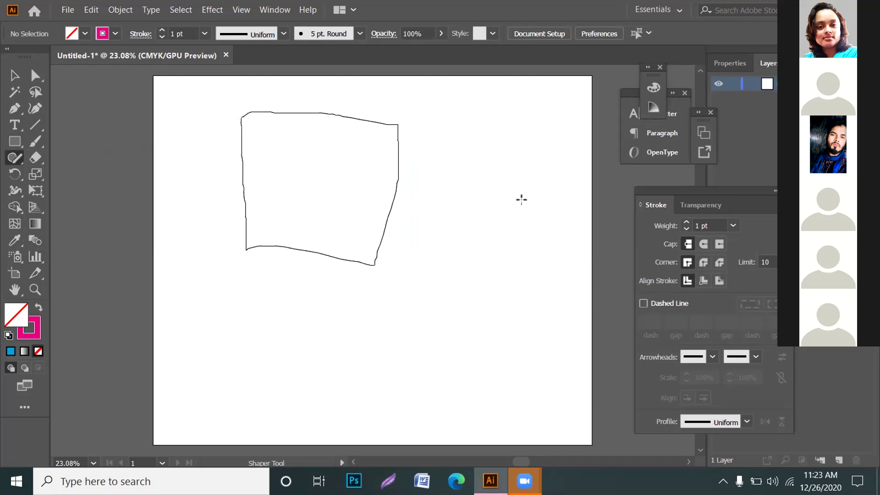
{"action": "mouse_move", "coordinate": [508, 167]}
{"action": "left_mouse_down"}
{"action": "mouse_move", "coordinate": [431, 193]}
{"action": "mouse_move", "coordinate": [468, 310]}
{"action": "left_mouse_up"}
{"action": "mouse_move", "coordinate": [570, 243]}
{"action": "left_mouse_down"}
{"action": "mouse_move", "coordinate": [541, 165]}
{"action": "mouse_move", "coordinate": [491, 160]}
{"action": "left_mouse_up"}
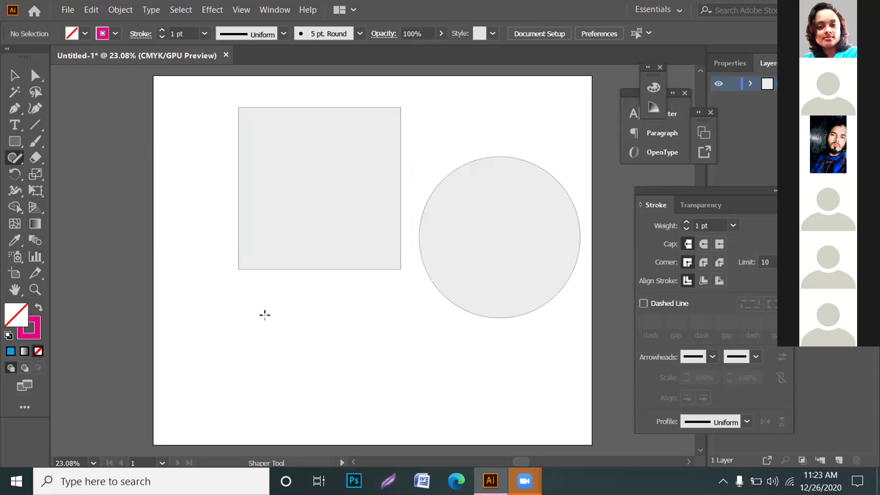
{"action": "mouse_move", "coordinate": [203, 365]}
{"action": "left_mouse_down"}
{"action": "mouse_move", "coordinate": [341, 415]}
{"action": "mouse_move", "coordinate": [331, 246]}
{"action": "mouse_move", "coordinate": [253, 310]}
{"action": "left_mouse_up"}
{"action": "mouse_move", "coordinate": [423, 302]}
{"action": "left_mouse_down"}
{"action": "mouse_move", "coordinate": [437, 366]}
{"action": "mouse_move", "coordinate": [455, 361]}
{"action": "mouse_move", "coordinate": [430, 294]}
{"action": "left_mouse_up"}
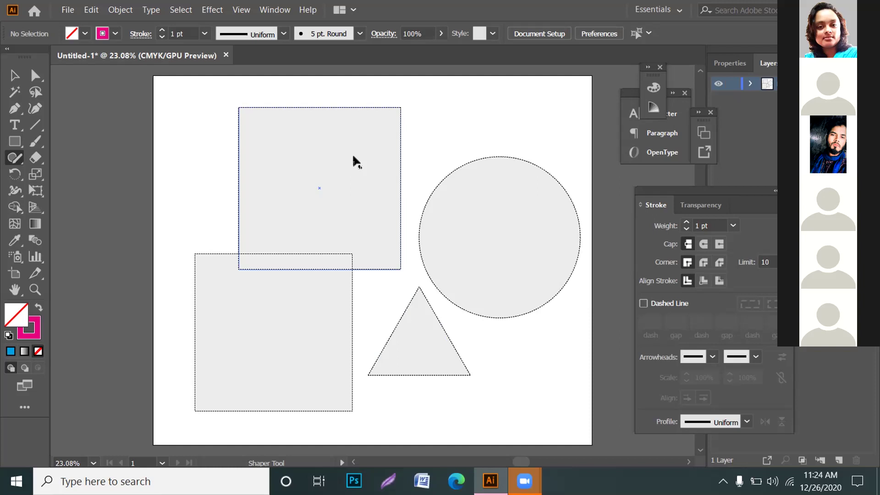
Undo all four shapes sketched with the Shaper tool.
{"action": "key", "text": "ctrl+z"}
{"action": "key", "text": "ctrl+z"}
{"action": "key", "text": "ctrl+z"}
{"action": "key", "text": "ctrl+z"}
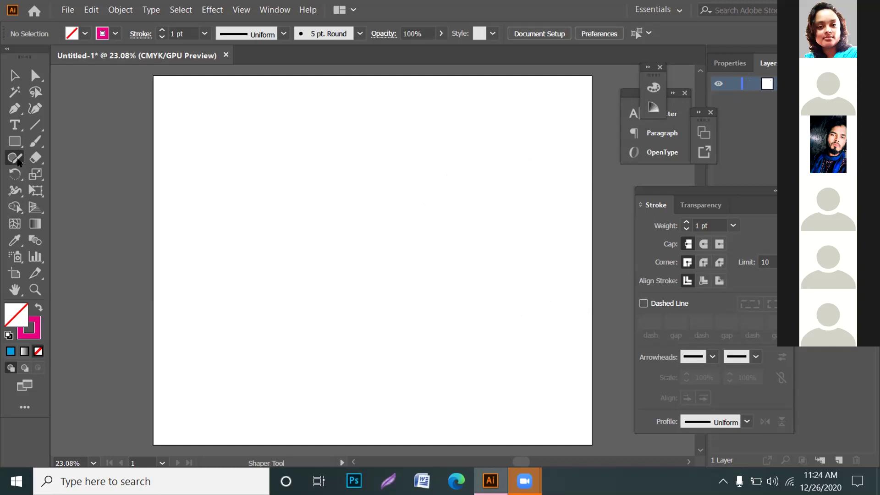
Draw a wavy S-shaped path with the Pencil tool in the artboard's upper-left area and set its start arrowhead to Arrow 9.
{"action": "key", "text": "n"}
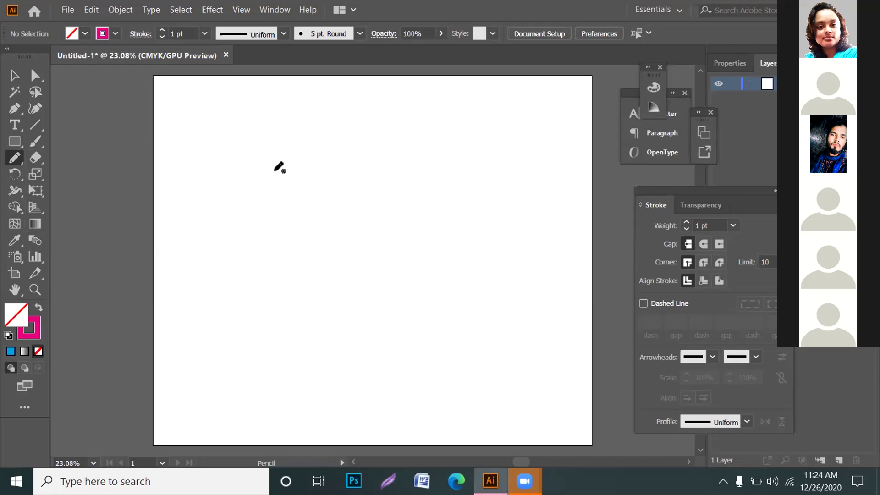
{"action": "left_click_drag", "start_coordinate": [230, 173], "coordinate": [394, 222]}
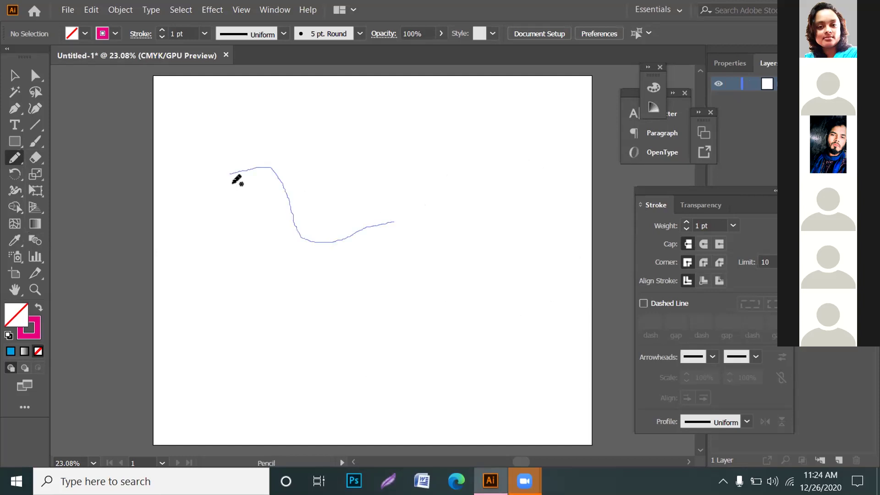
{"action": "left_click", "coordinate": [713, 357]}
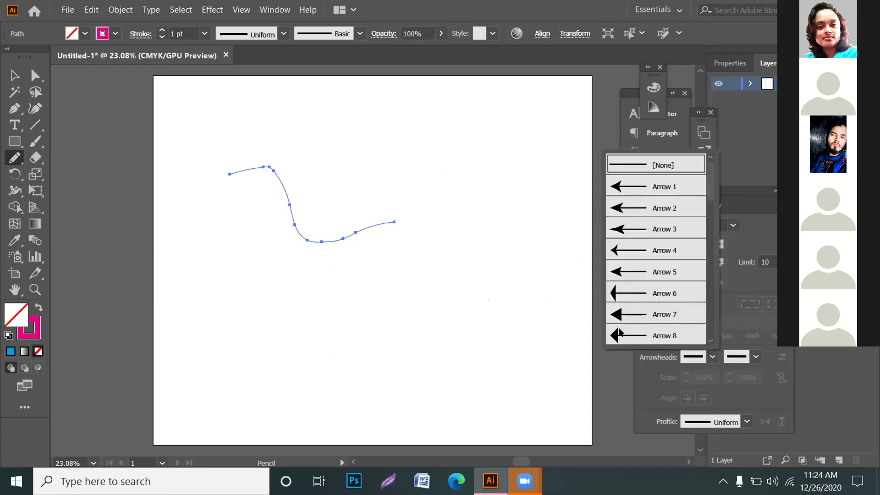
{"action": "left_click", "coordinate": [619, 333]}
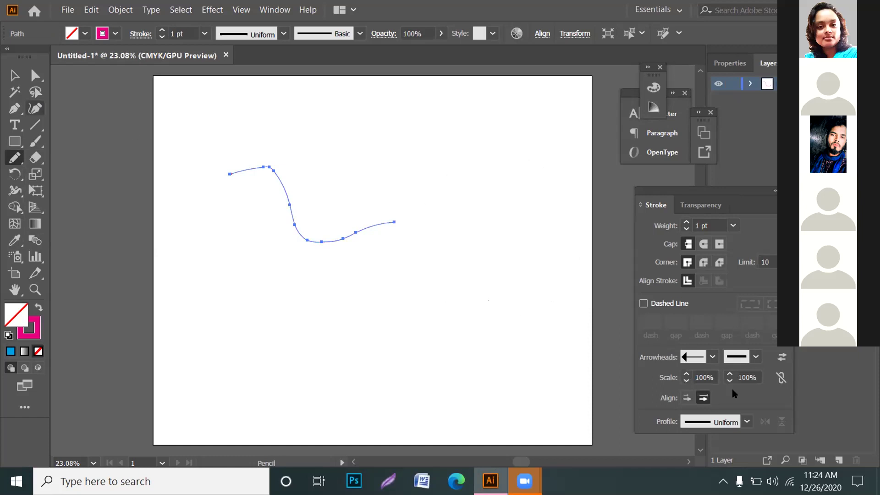
{"action": "left_click", "coordinate": [709, 358]}
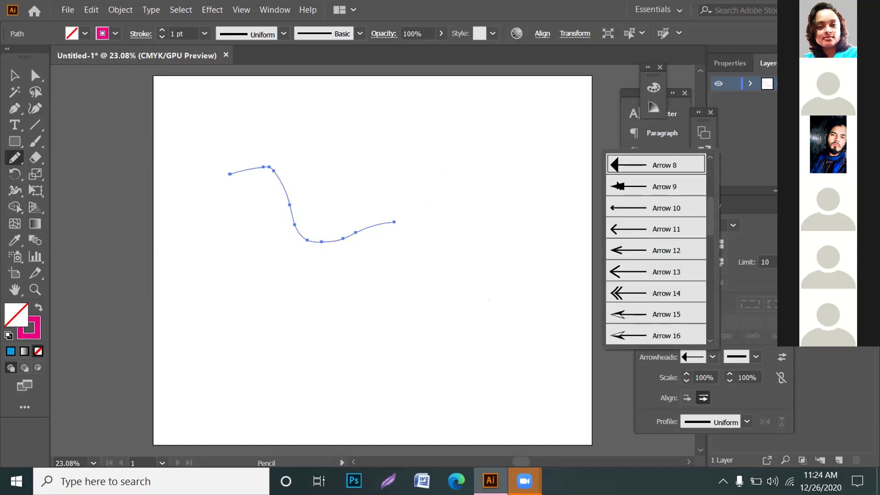
{"action": "left_click", "coordinate": [664, 187]}
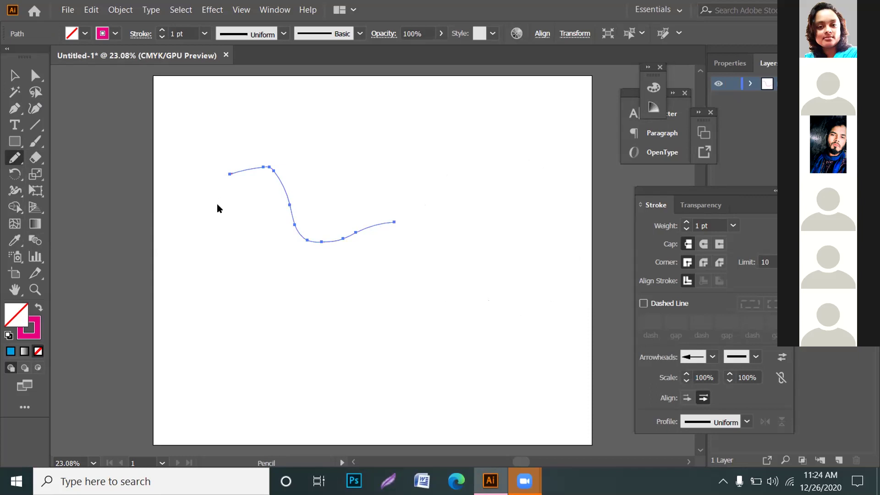
Try different start arrowheads on the wavy path, including a feathered one, and Arrow 7 as its end arrowhead.
{"action": "left_click", "coordinate": [26, 81]}
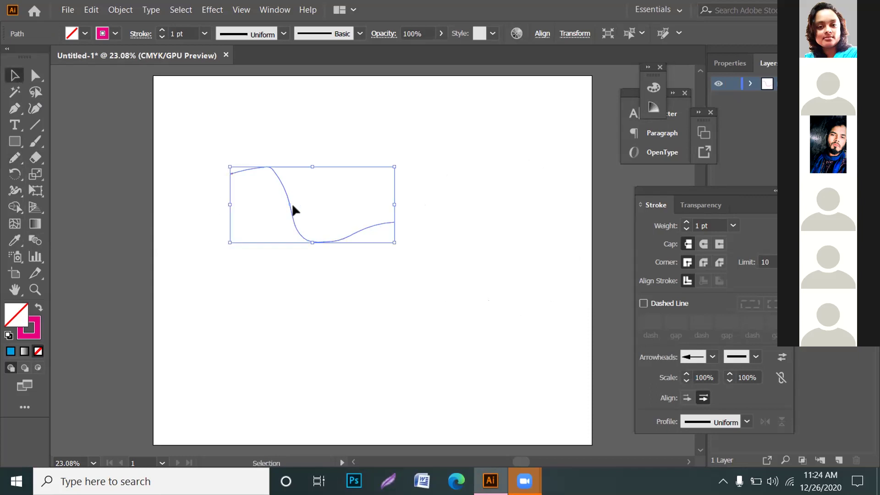
{"action": "left_click", "coordinate": [691, 361]}
{"action": "left_click", "coordinate": [658, 298]}
{"action": "left_click", "coordinate": [712, 357]}
{"action": "left_click", "coordinate": [663, 333]}
{"action": "left_click", "coordinate": [14, 157]}
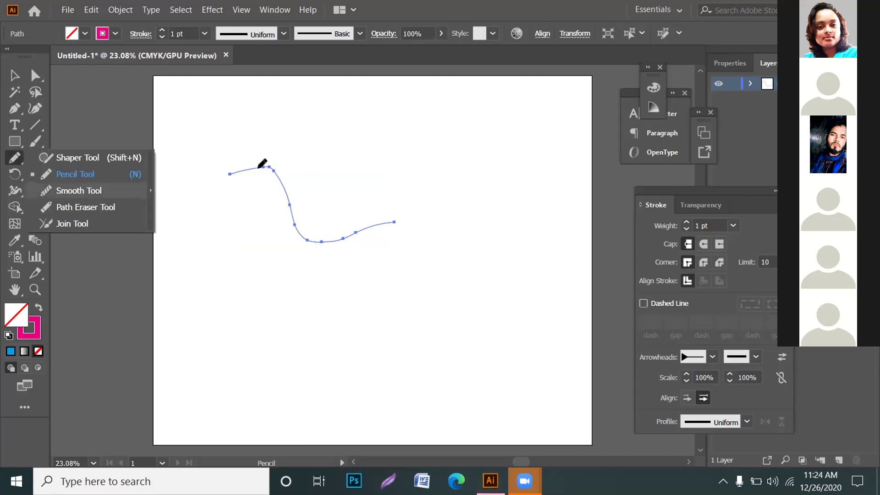
{"action": "left_click", "coordinate": [712, 357]}
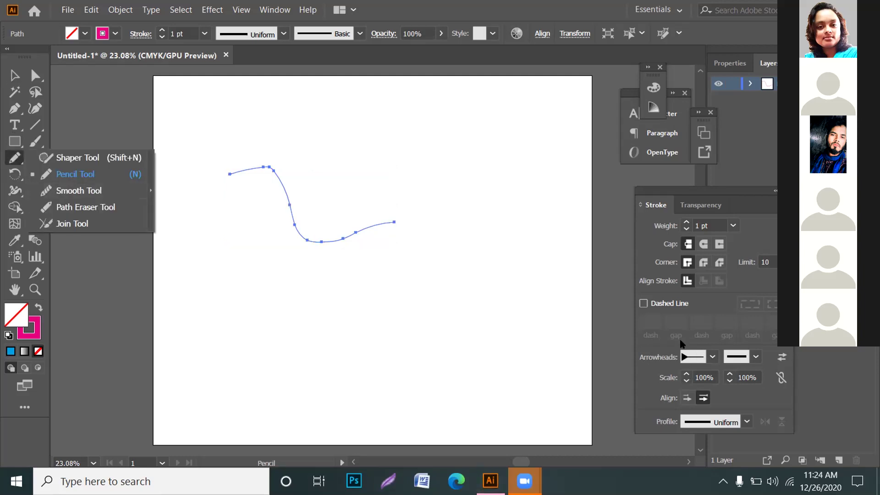
{"action": "left_click", "coordinate": [645, 312]}
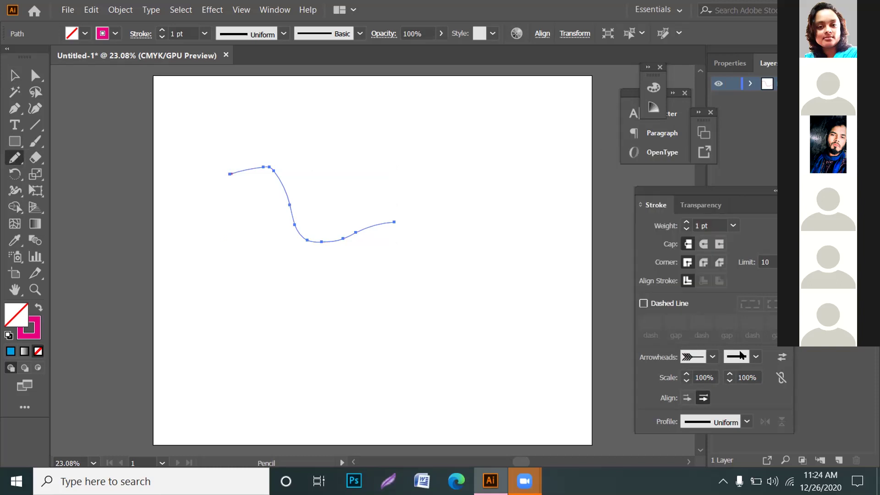
{"action": "left_click", "coordinate": [754, 357]}
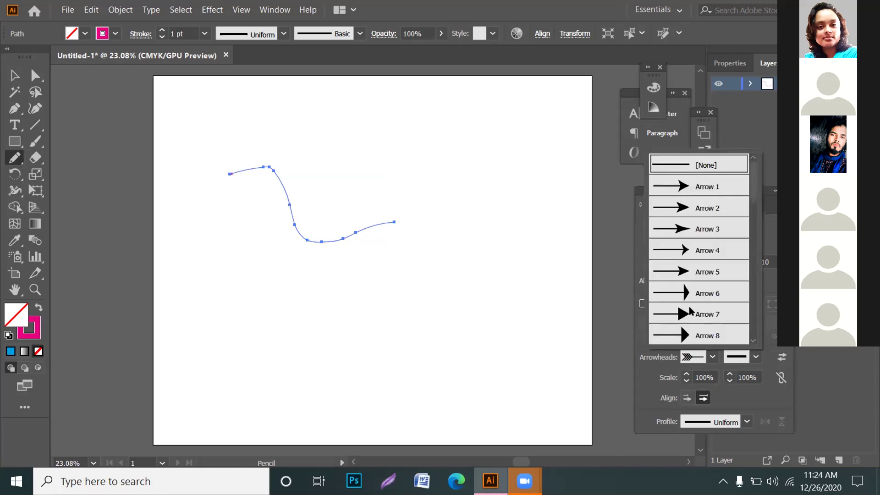
{"action": "left_click", "coordinate": [691, 312]}
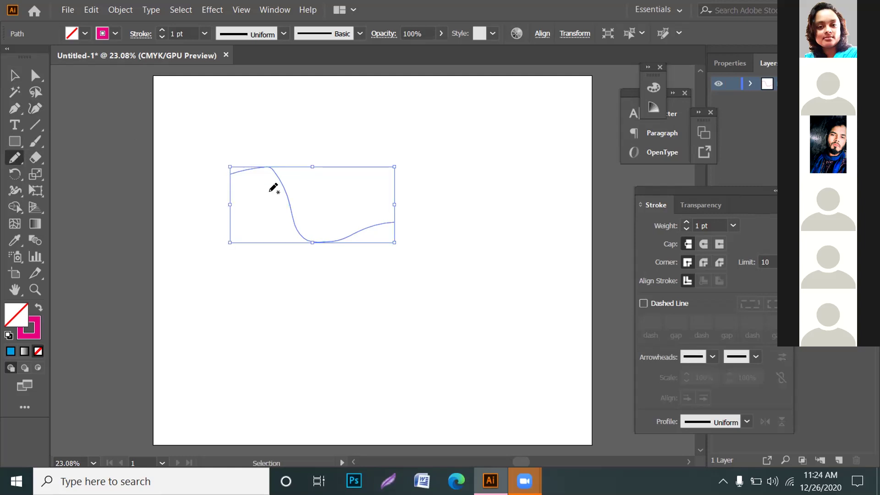
Replace the wavy path with a taller S-shaped Pencil tool path that has a solid triangular start arrowhead.
{"action": "key", "text": "Delete"}
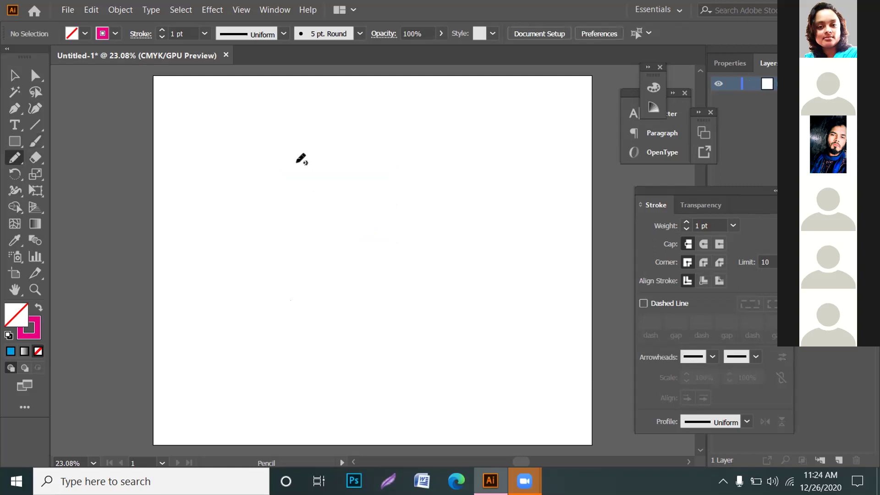
{"action": "mouse_move", "coordinate": [350, 155]}
{"action": "left_mouse_down"}
{"action": "mouse_move", "coordinate": [305, 183]}
{"action": "mouse_move", "coordinate": [307, 249]}
{"action": "mouse_move", "coordinate": [292, 278]}
{"action": "mouse_move", "coordinate": [256, 281]}
{"action": "left_mouse_up"}
{"action": "left_click_drag", "start_coordinate": [370, 142], "coordinate": [370, 142]}
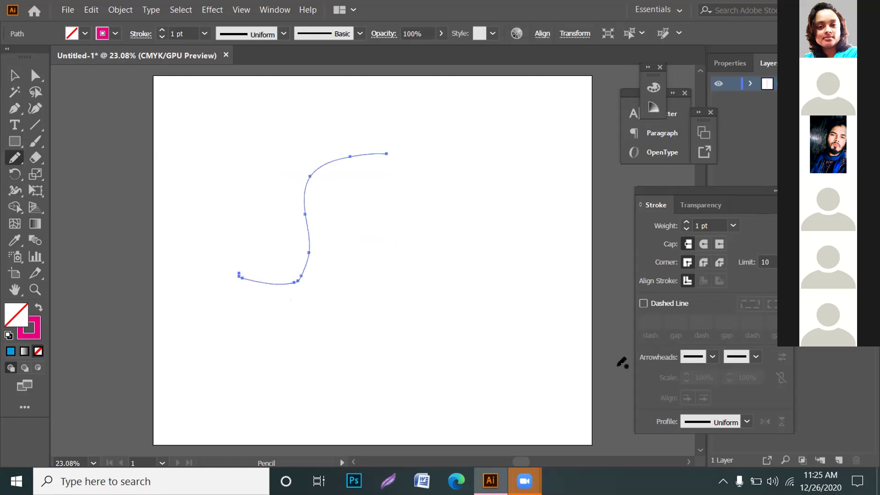
{"action": "left_click", "coordinate": [704, 358]}
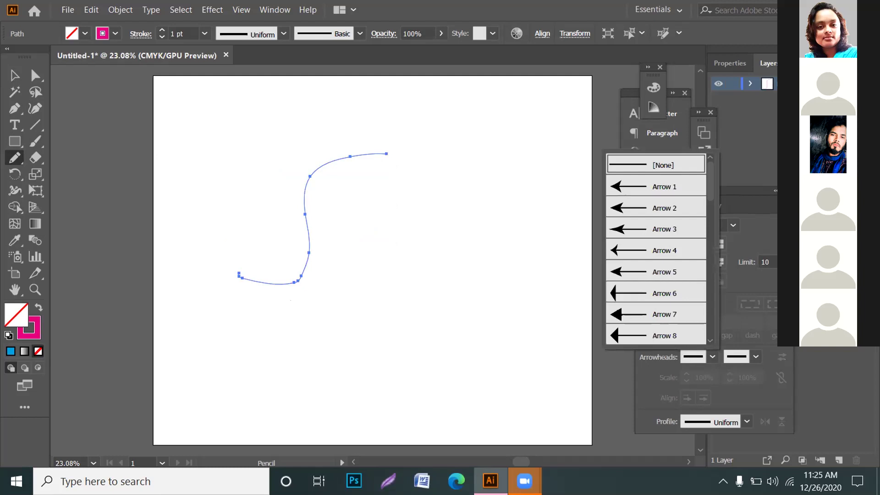
{"action": "left_click", "coordinate": [656, 187]}
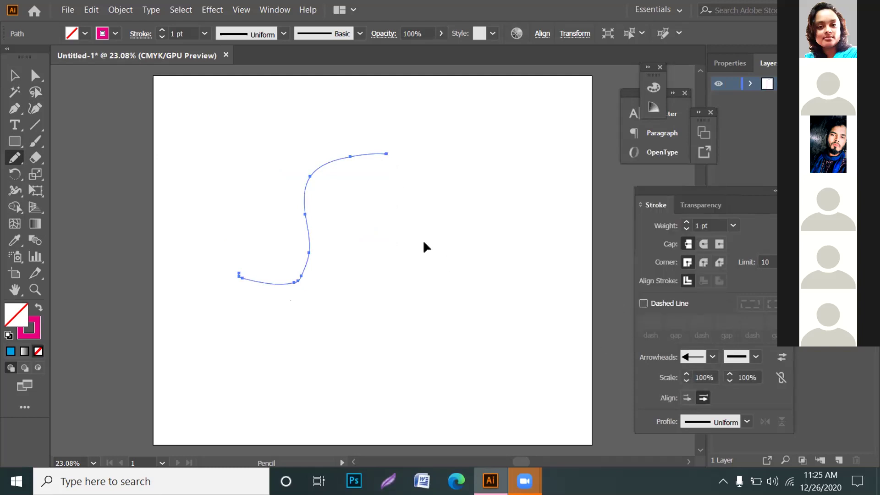
Examine the S-shaped path's stroke and arrowhead at high magnification and at full-artboard view.
{"action": "key", "text": "ctrl+plus"}
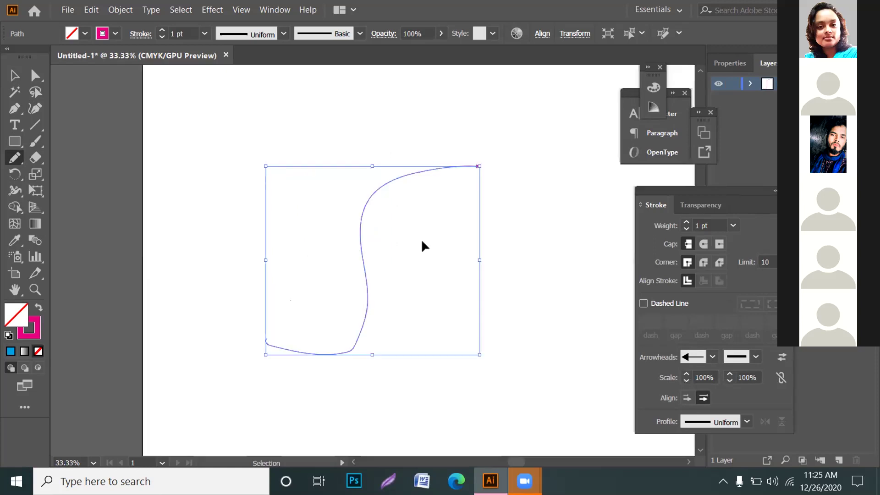
{"action": "key", "text": "ctrl+plus"}
{"action": "key", "text": "ctrl+plus"}
{"action": "key", "text": "ctrl"}
{"action": "key", "text": "ctrl+plus"}
{"action": "key", "text": "ctrl+plus"}
{"action": "key", "text": "ctrl+plus"}
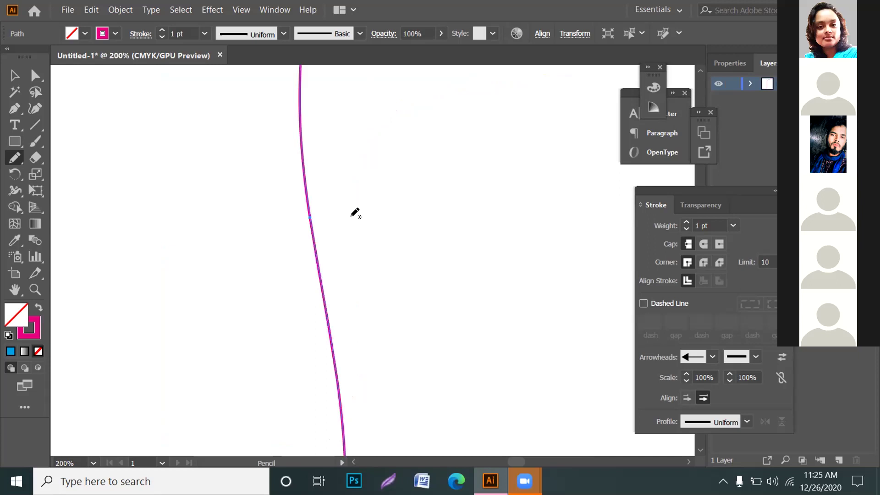
{"action": "key", "text": "ctrl+minus"}
{"action": "key", "text": "ctrl+minus"}
{"action": "key", "text": "ctrl+minus"}
{"action": "key", "text": "ctrl+minus"}
{"action": "key", "text": "ctrl+minus"}
{"action": "key", "text": "ctrl+minus"}
{"action": "key", "text": "ctrl+minus"}
{"action": "key", "text": "ctrl+minus"}
{"action": "key", "text": "ctrl+minus"}
{"action": "key", "text": "ctrl+minus"}
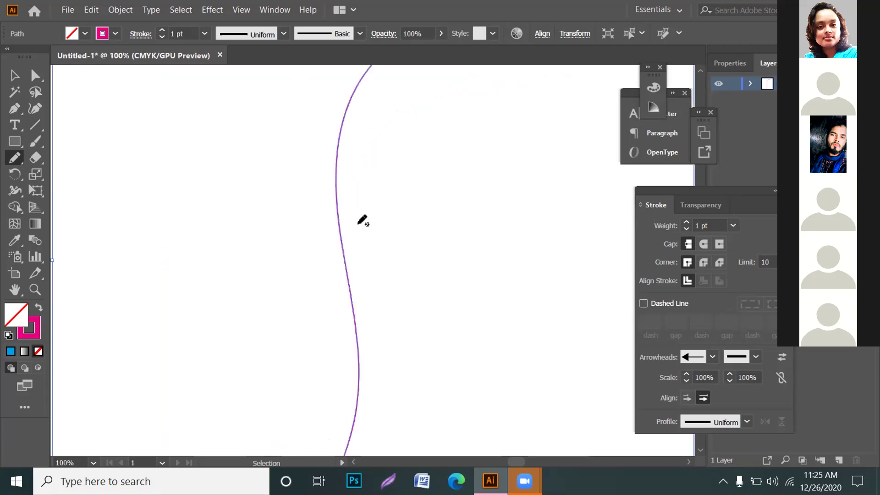
{"action": "key", "text": "ctrl"}
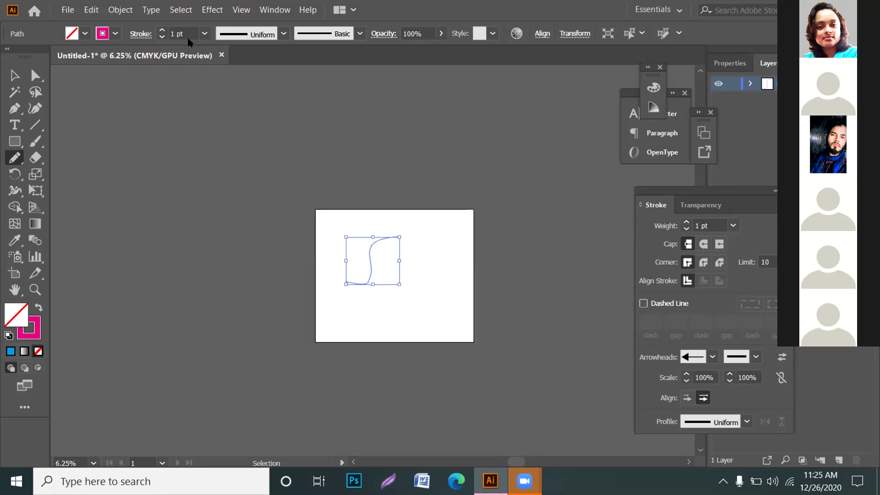
Set the S-shaped path's stroke weight to 20 pt and its end arrowhead to Arrow 5.
{"action": "key", "text": "ctrl+plus"}
{"action": "key", "text": "ctrl+plus"}
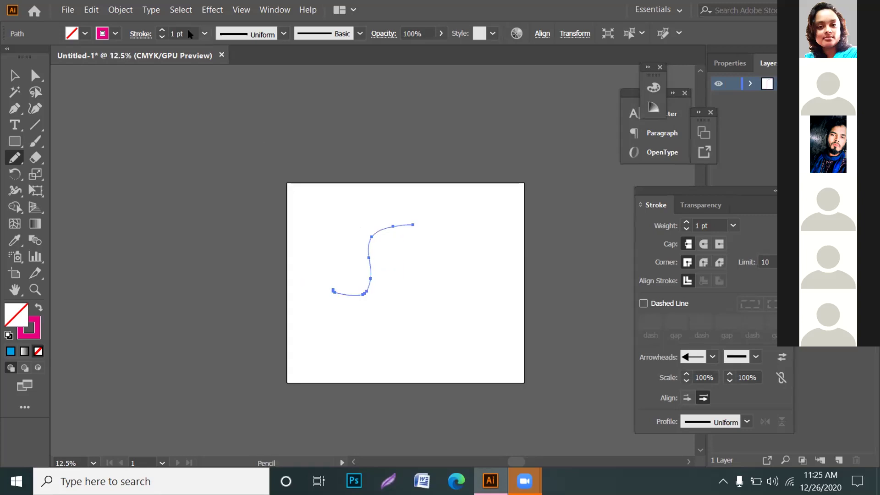
{"action": "left_click", "coordinate": [205, 34]}
{"action": "left_click", "coordinate": [233, 304]}
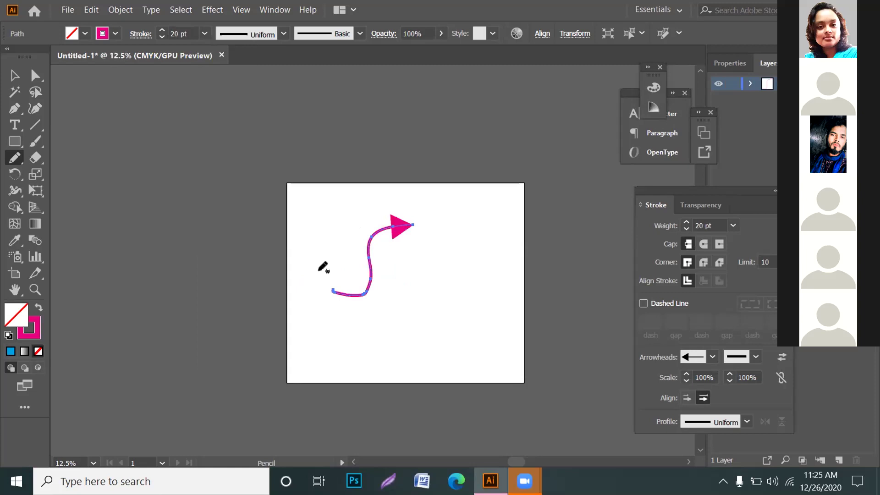
{"action": "left_click", "coordinate": [750, 358]}
{"action": "left_click", "coordinate": [674, 272]}
Draw an open path with a curved lower bend and straight angular segments beside the S-shaped arrow using the Pen tool.
{"action": "left_click", "coordinate": [18, 161]}
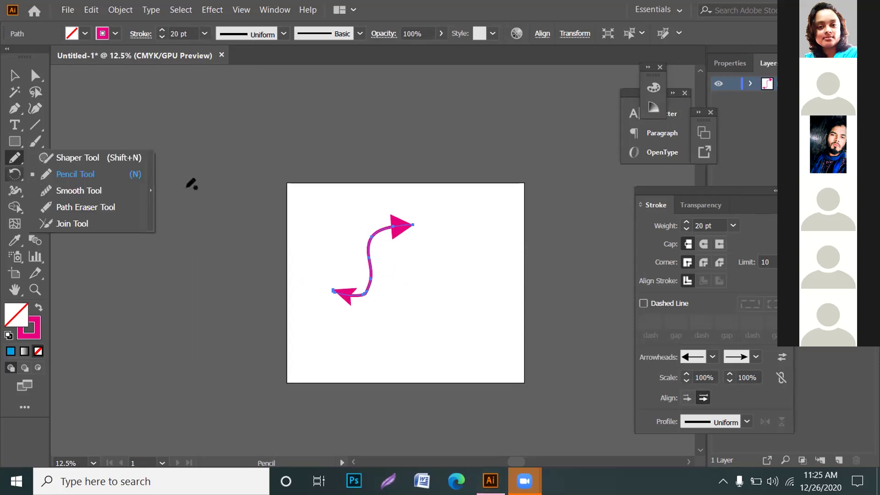
{"action": "left_click", "coordinate": [15, 109]}
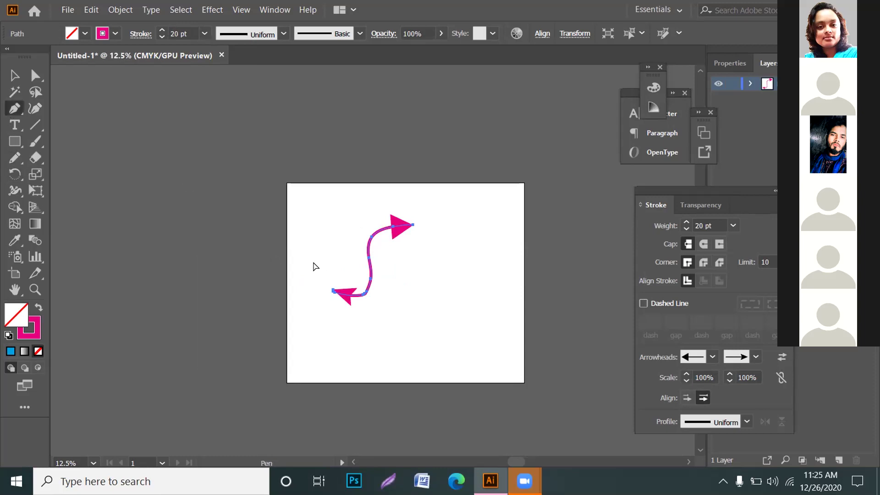
{"action": "key", "text": "ctrl+plus"}
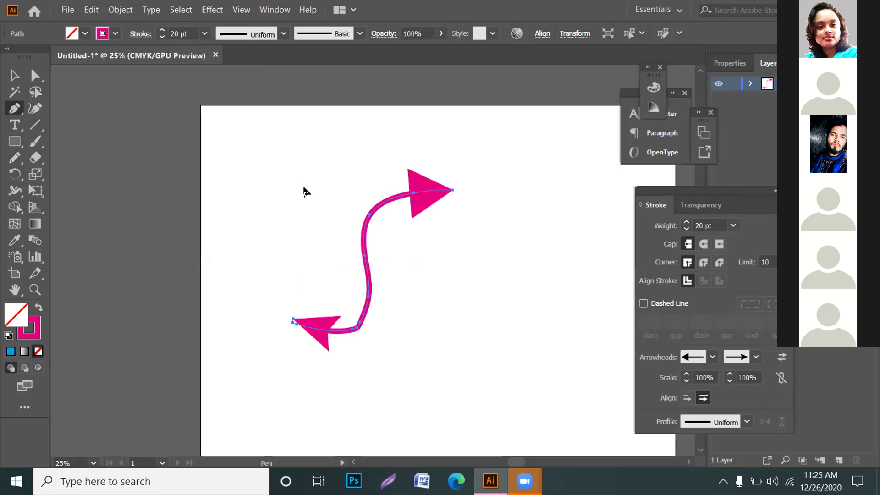
{"action": "left_click_drag", "start_coordinate": [272, 175], "coordinate": [305, 186]}
{"action": "left_click_drag", "start_coordinate": [260, 250], "coordinate": [283, 252]}
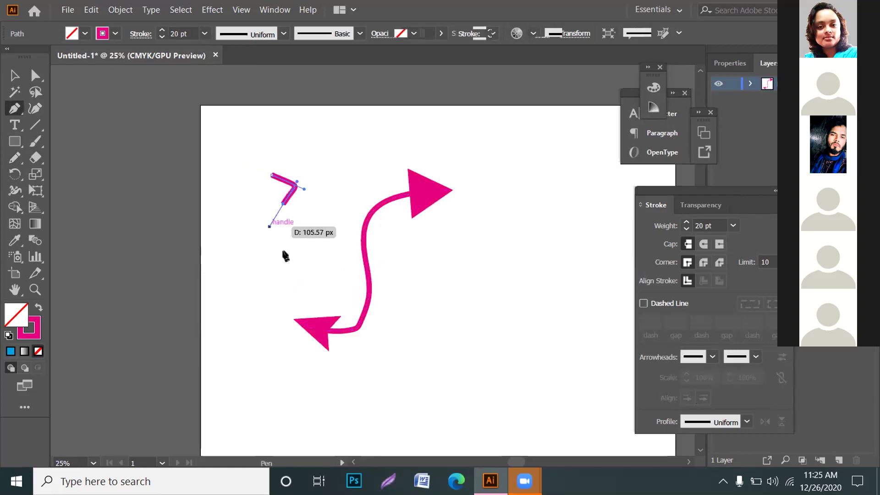
{"action": "left_click", "coordinate": [299, 239]}
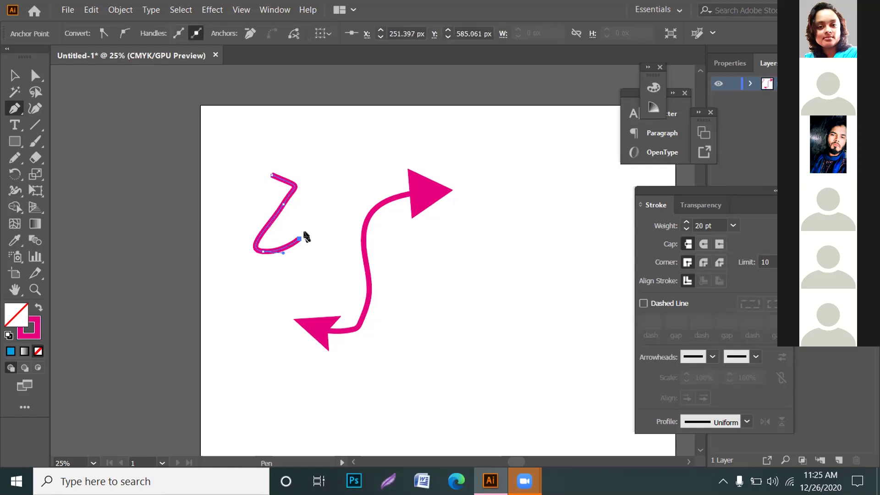
{"action": "left_click", "coordinate": [331, 189]}
{"action": "left_click", "coordinate": [366, 180]}
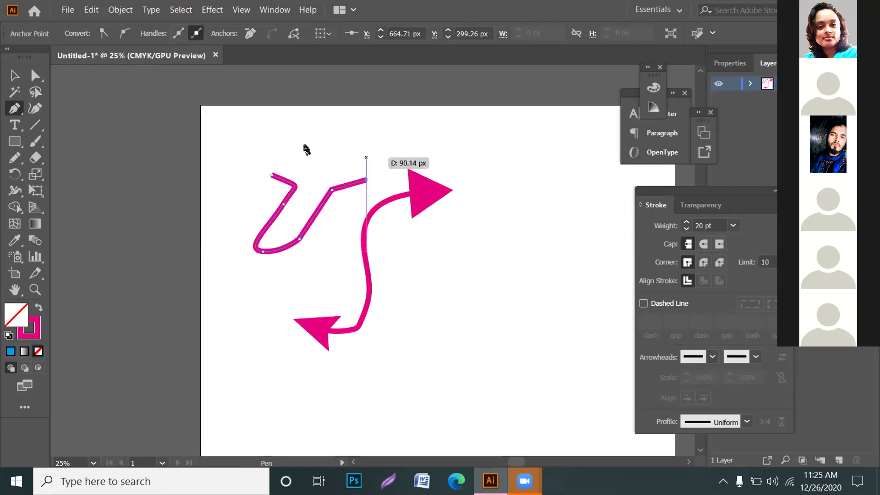
{"action": "left_click", "coordinate": [366, 154]}
{"action": "left_click", "coordinate": [361, 141]}
{"action": "left_click", "coordinate": [319, 146]}
{"action": "left_click", "coordinate": [292, 146]}
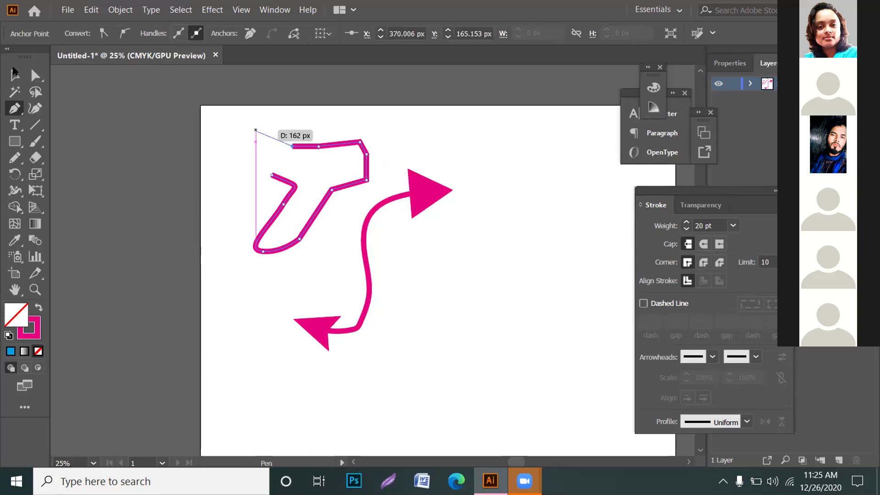
{"action": "key", "text": "v"}
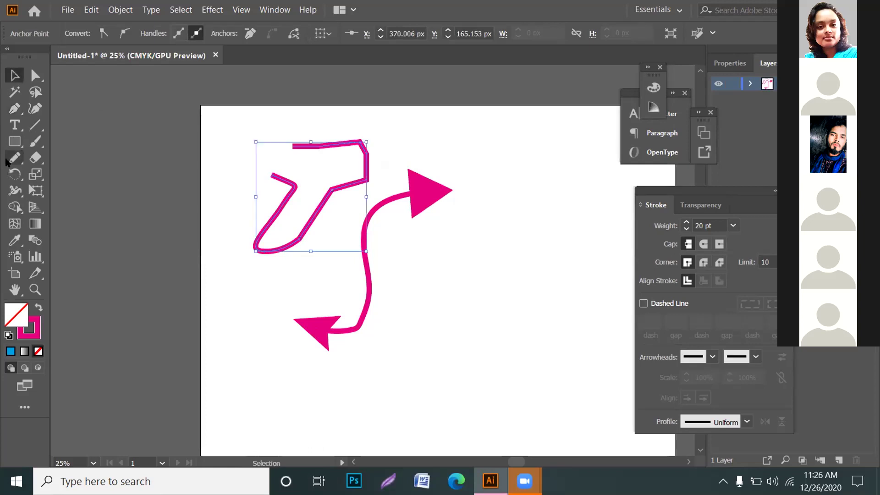
Round the angular path's right-hand lower corner, inner corner and lower-bend junction using the Smooth tool.
{"action": "left_click_drag", "start_coordinate": [13, 159], "coordinate": [66, 193]}
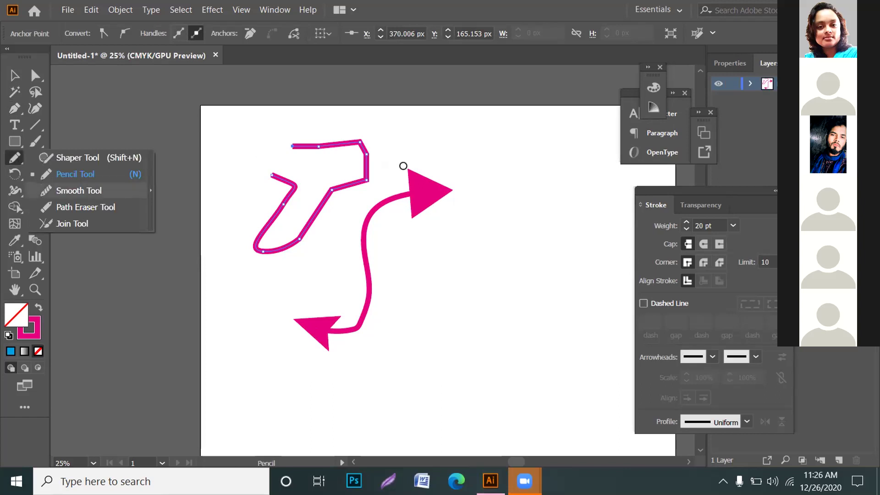
{"action": "key", "text": "ctrl"}
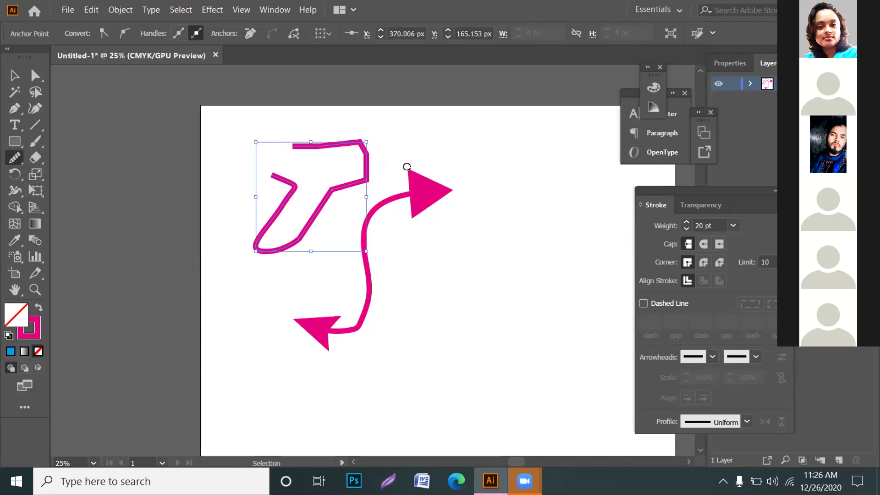
{"action": "key", "text": "ctrl+plus"}
{"action": "key", "text": "ctrl+plus"}
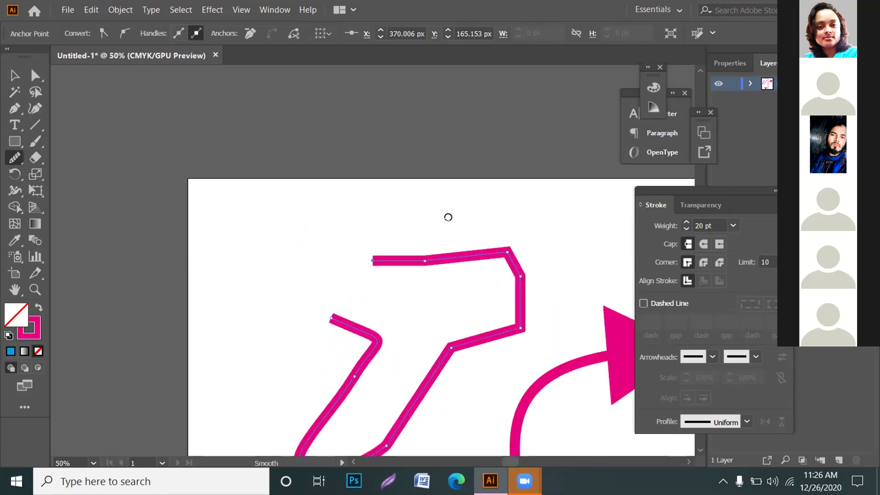
{"action": "scroll", "coordinate": [373, 452], "scroll_direction": "down", "scroll_amount": 3}
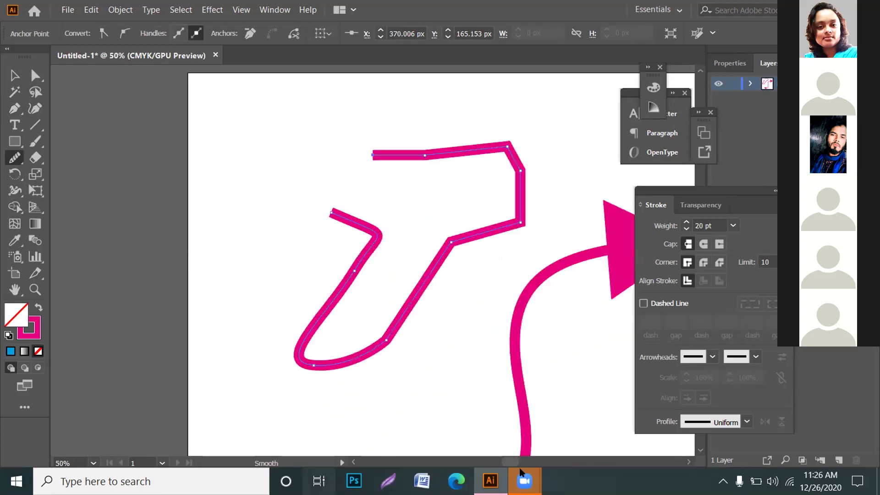
{"action": "left_click", "coordinate": [541, 460]}
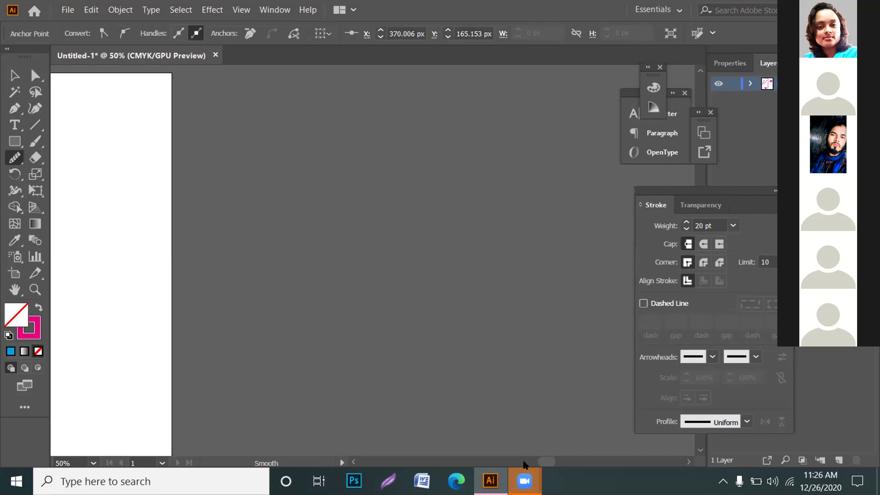
{"action": "left_click", "coordinate": [526, 465]}
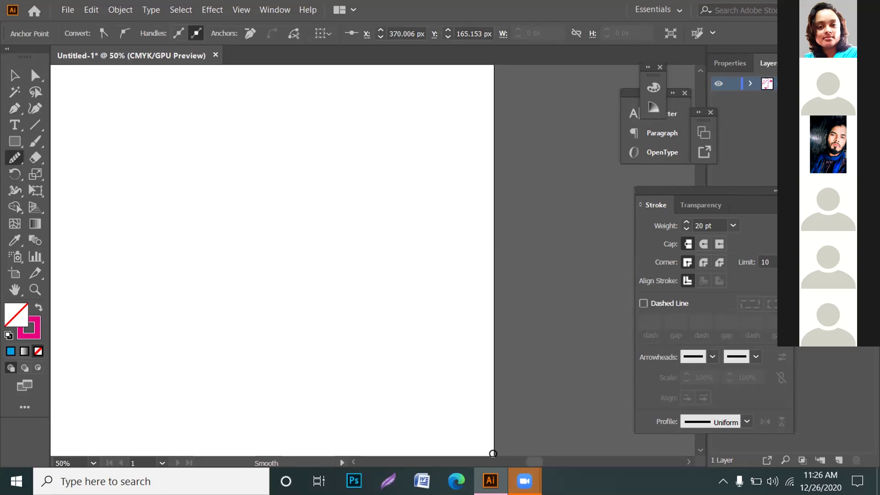
{"action": "left_click", "coordinate": [498, 460]}
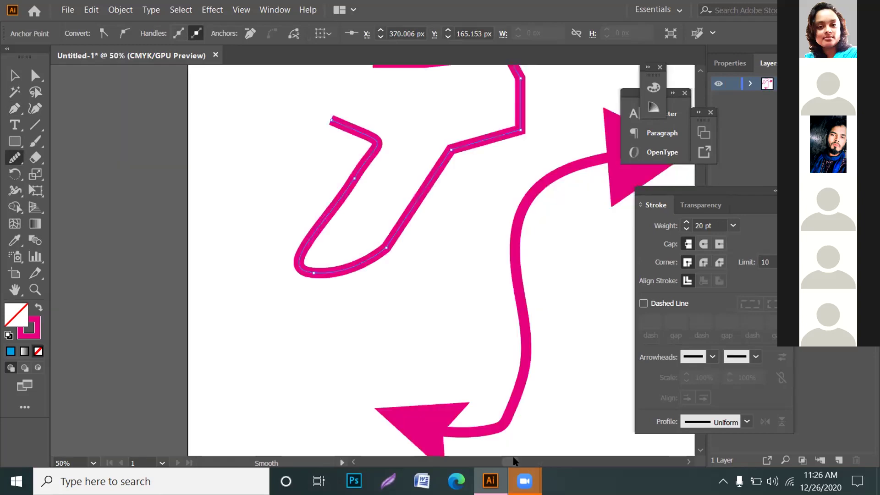
{"action": "scroll", "coordinate": [560, 456], "scroll_direction": "down", "scroll_amount": 2}
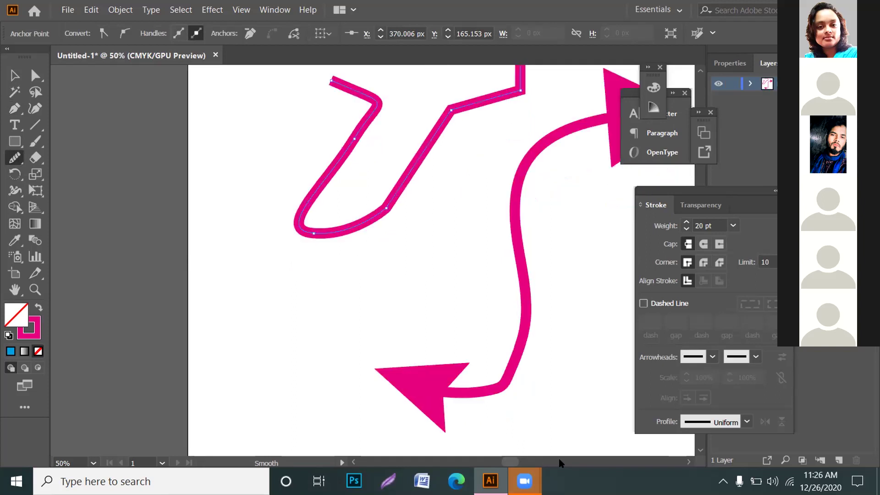
{"action": "scroll", "coordinate": [578, 421], "scroll_direction": "up", "scroll_amount": 1}
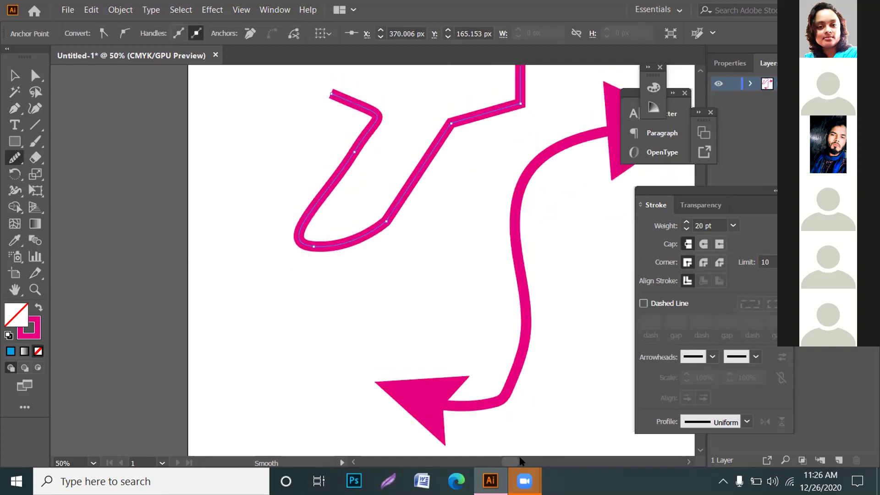
{"action": "scroll", "coordinate": [307, 240], "scroll_direction": "right", "scroll_amount": 2}
{"action": "scroll", "coordinate": [290, 216], "scroll_direction": "up", "scroll_amount": 2}
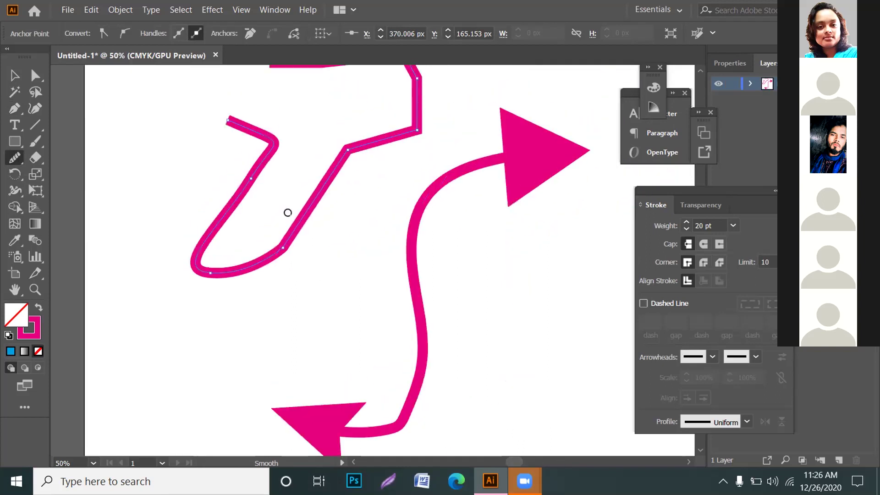
{"action": "mouse_move", "coordinate": [18, 158]}
{"action": "left_mouse_down"}
{"action": "mouse_move", "coordinate": [72, 185]}
{"action": "mouse_move", "coordinate": [377, 176]}
{"action": "mouse_move", "coordinate": [416, 158]}
{"action": "left_mouse_up"}
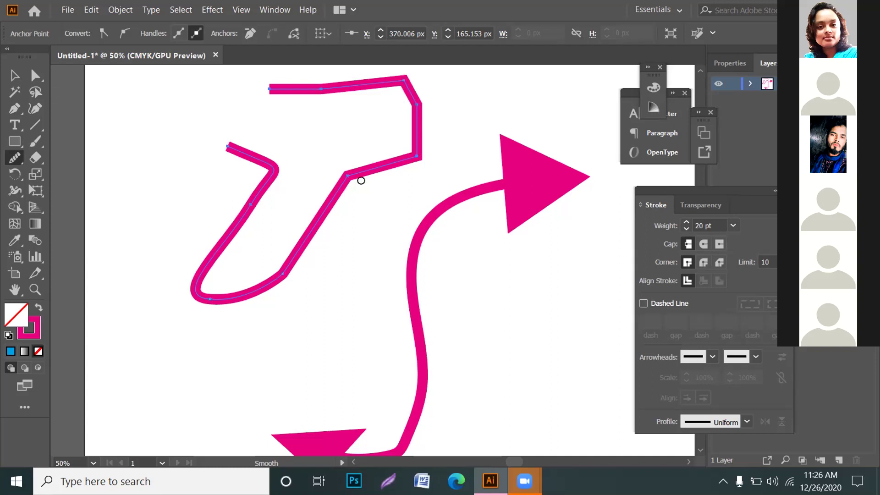
{"action": "left_click", "coordinate": [12, 76]}
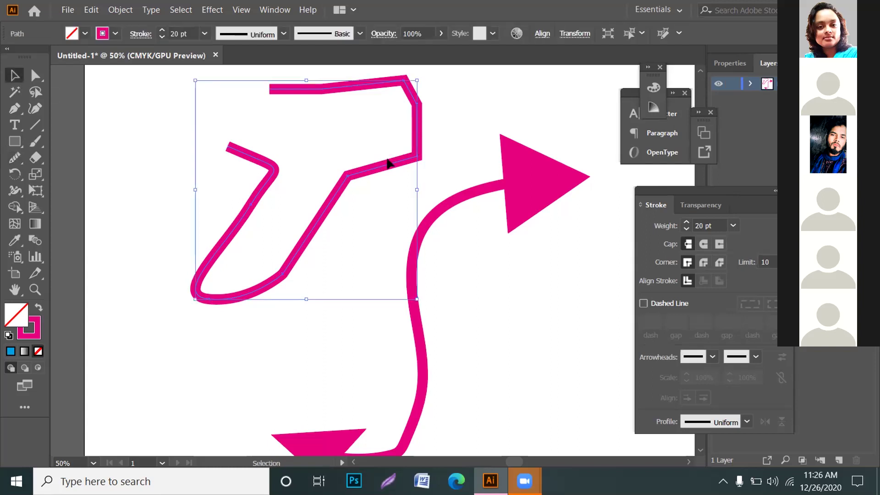
{"action": "left_click", "coordinate": [174, 95]}
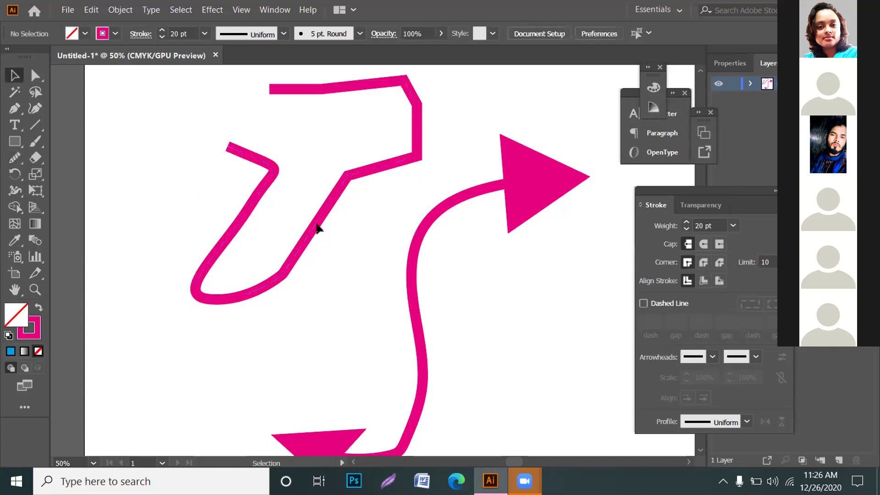
{"action": "left_click_drag", "start_coordinate": [173, 94], "coordinate": [288, 184]}
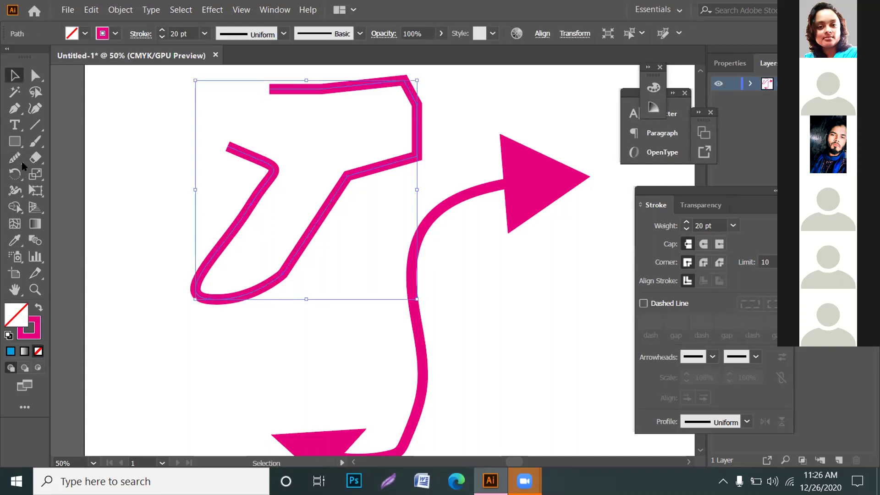
{"action": "left_click_drag", "start_coordinate": [15, 157], "coordinate": [83, 188]}
{"action": "mouse_move", "coordinate": [422, 137]}
{"action": "left_mouse_down"}
{"action": "mouse_move", "coordinate": [420, 156]}
{"action": "mouse_move", "coordinate": [421, 147]}
{"action": "mouse_move", "coordinate": [349, 165]}
{"action": "mouse_move", "coordinate": [356, 169]}
{"action": "left_mouse_up"}
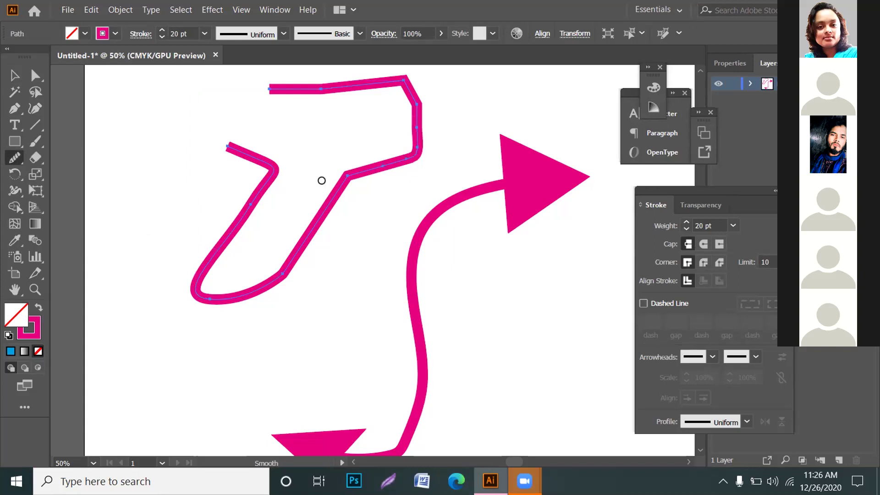
{"action": "mouse_move", "coordinate": [252, 197]}
{"action": "left_mouse_down"}
{"action": "mouse_move", "coordinate": [268, 161]}
{"action": "mouse_move", "coordinate": [257, 192]}
{"action": "left_mouse_up"}
{"action": "left_click_drag", "start_coordinate": [277, 290], "coordinate": [309, 266]}
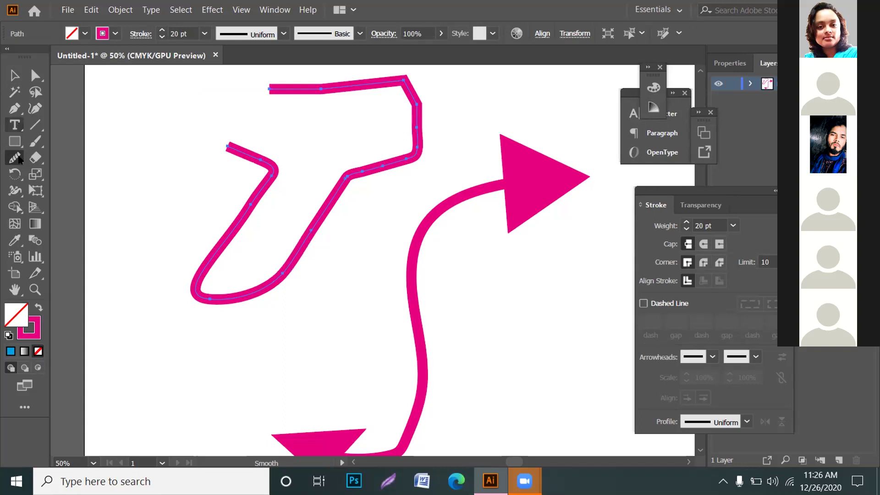
Erase portions of the smoothed path's left diagonal and its inner corner with the Path Eraser tool.
{"action": "left_click_drag", "start_coordinate": [40, 202], "coordinate": [46, 213]}
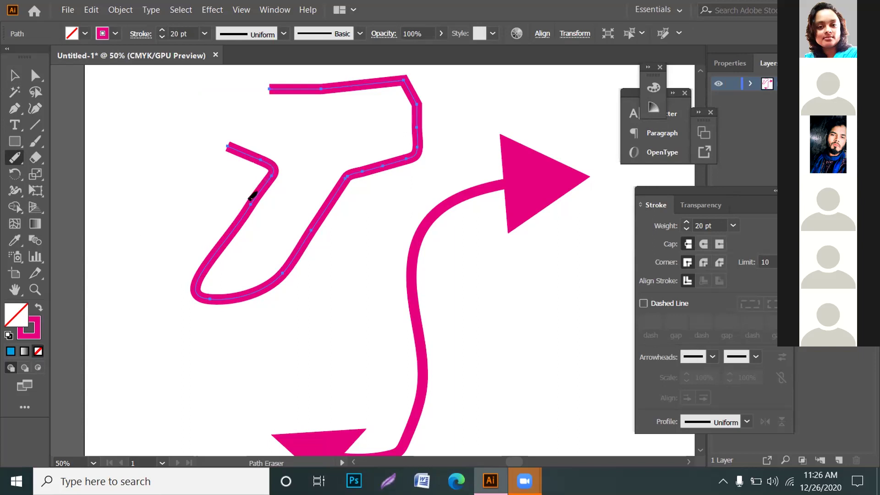
{"action": "left_click_drag", "start_coordinate": [252, 201], "coordinate": [275, 176]}
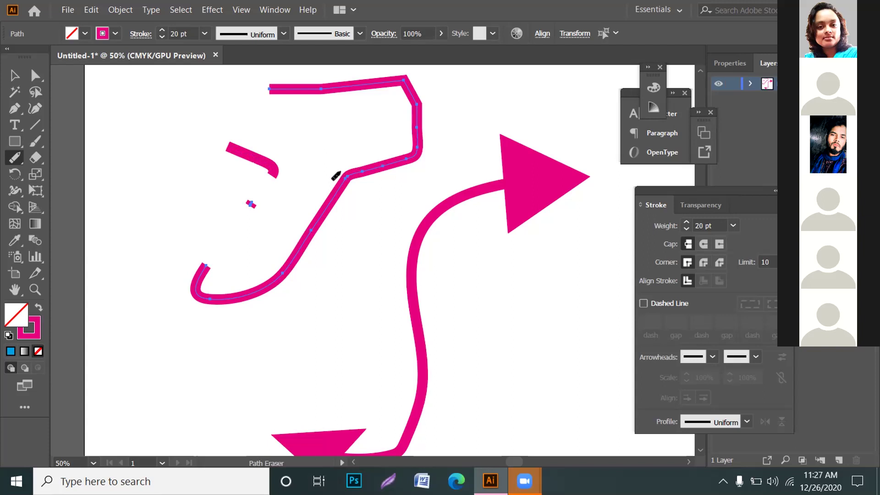
Reconnect the separated path pieces across the left diagonal and inner corner gaps using the Join tool.
{"action": "left_click", "coordinate": [14, 157]}
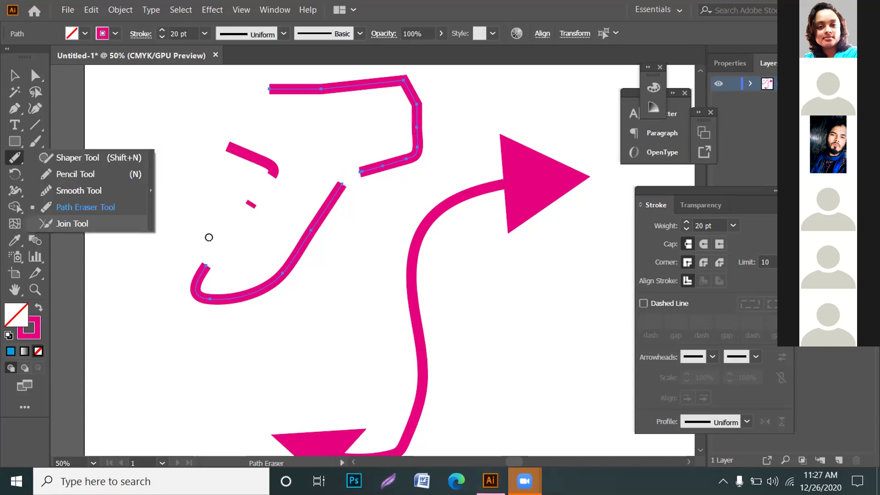
{"action": "left_click", "coordinate": [64, 221]}
{"action": "mouse_move", "coordinate": [200, 265]}
{"action": "left_mouse_down"}
{"action": "mouse_move", "coordinate": [252, 200]}
{"action": "mouse_move", "coordinate": [195, 270]}
{"action": "left_mouse_up"}
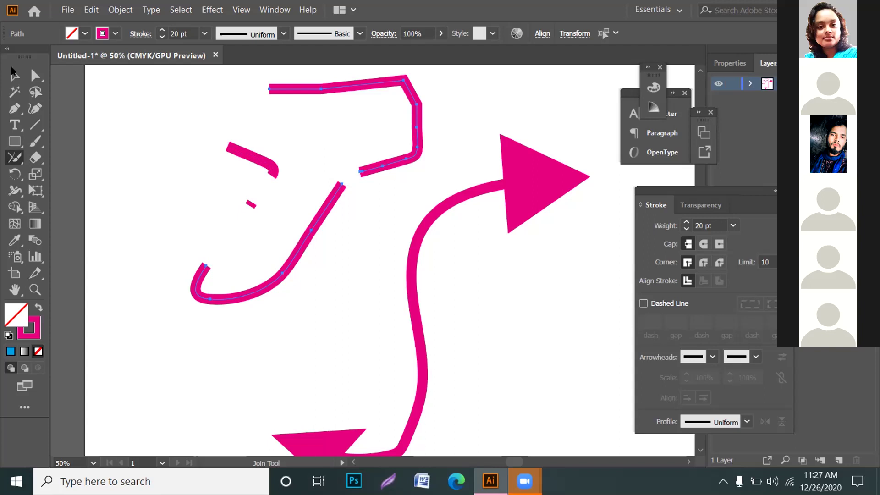
{"action": "key", "text": "v"}
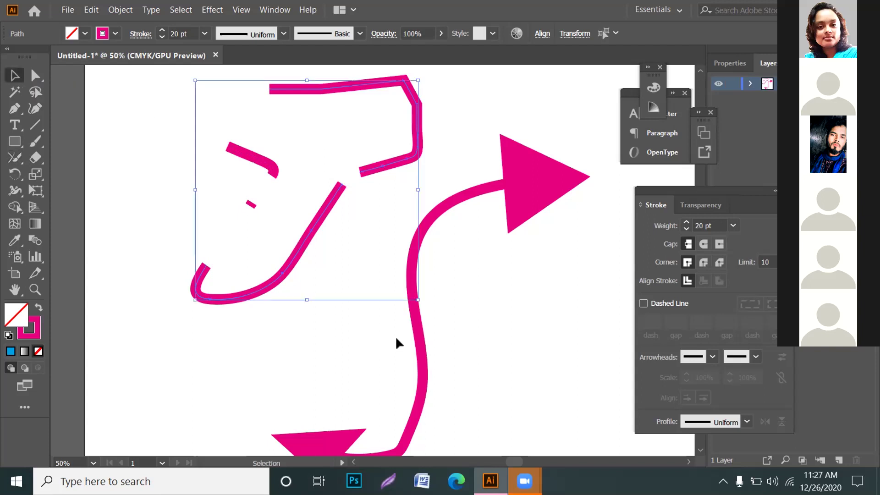
{"action": "left_click_drag", "start_coordinate": [9, 159], "coordinate": [76, 224]}
{"action": "left_click_drag", "start_coordinate": [199, 270], "coordinate": [252, 199]}
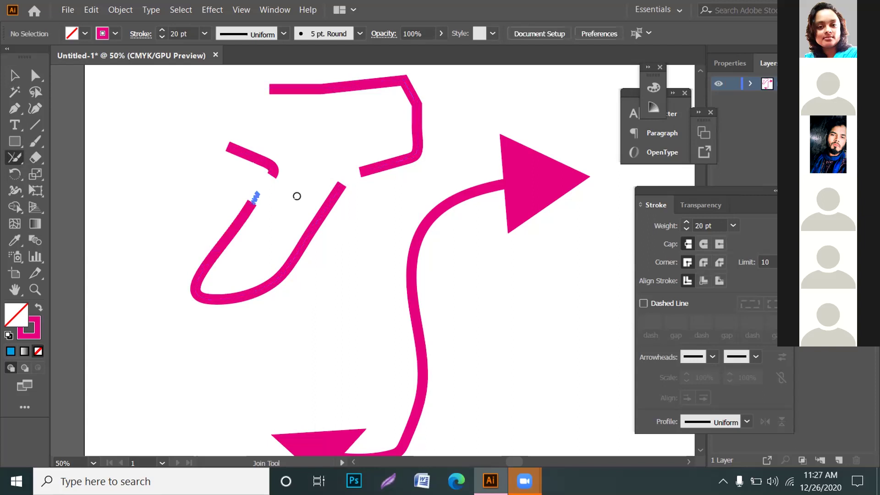
{"action": "left_click_drag", "start_coordinate": [335, 187], "coordinate": [362, 169]}
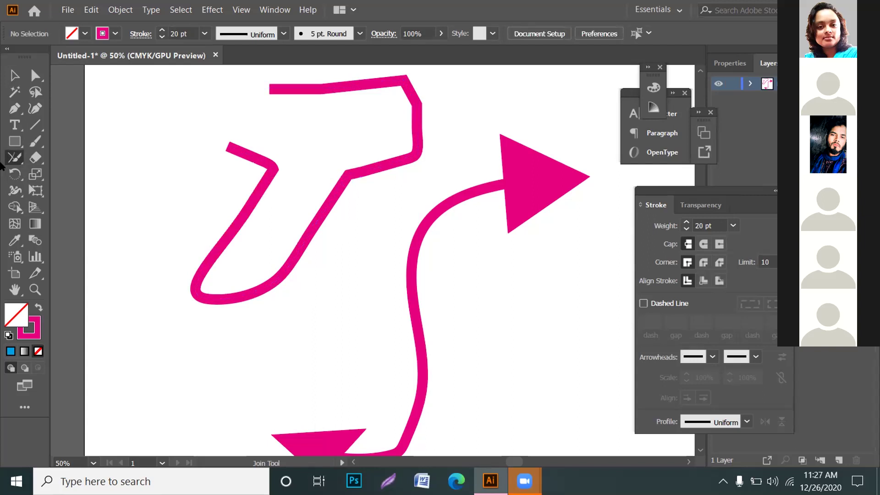
Delete the rejoined path and the S-shaped arrow to clear the artboard.
{"action": "left_click_drag", "start_coordinate": [15, 159], "coordinate": [123, 264]}
{"action": "key", "text": "ctrl+minus"}
{"action": "key", "text": "ctrl+minus"}
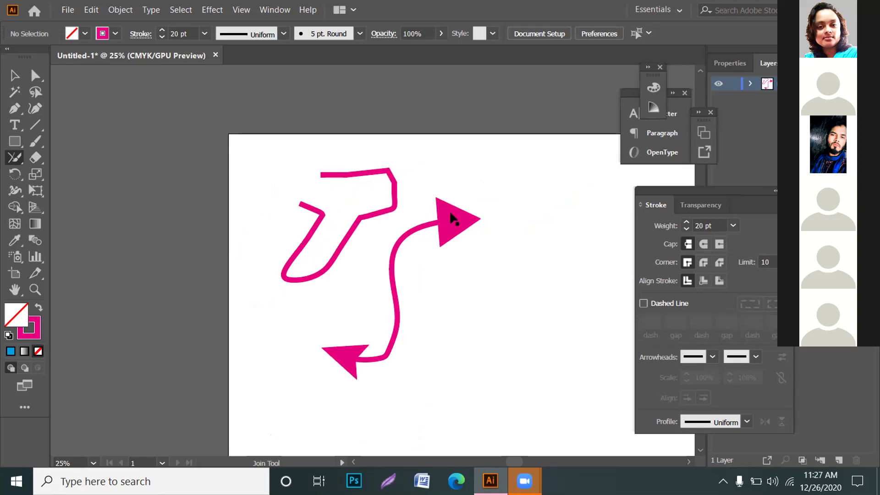
{"action": "key", "text": "ctrl"}
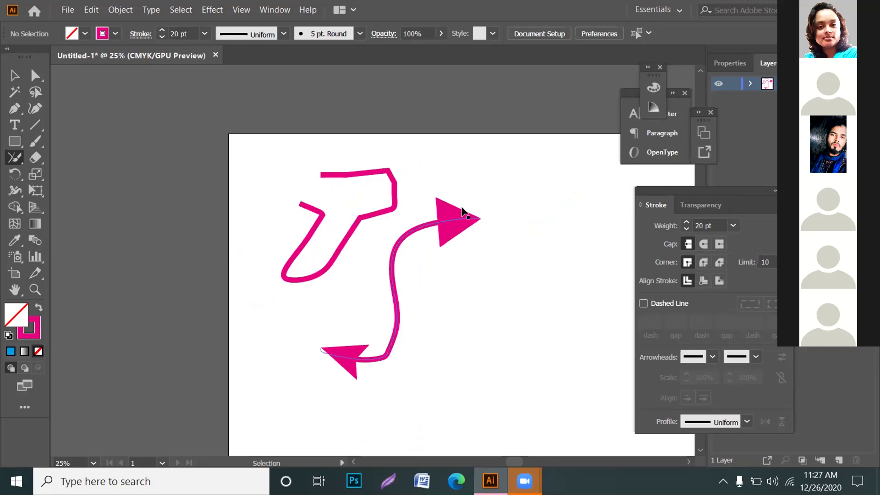
{"action": "key", "text": "ctrl+z"}
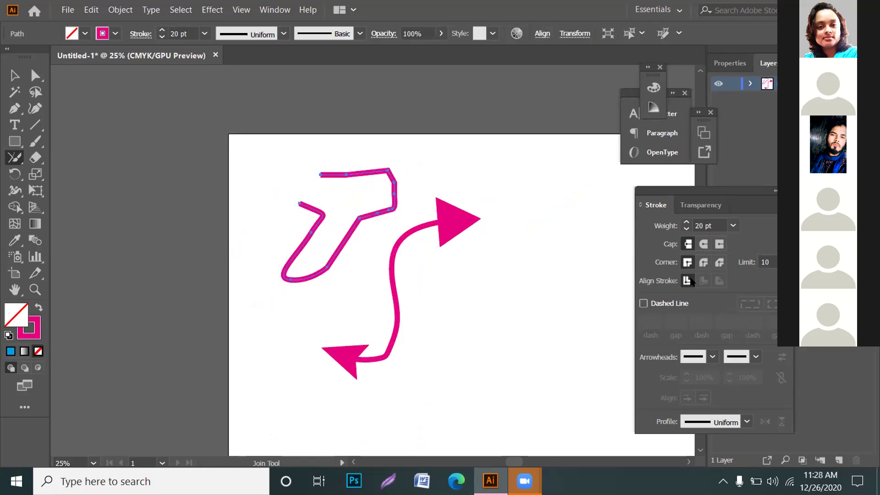
{"action": "key", "text": "ctrl"}
{"action": "key", "text": "Delete"}
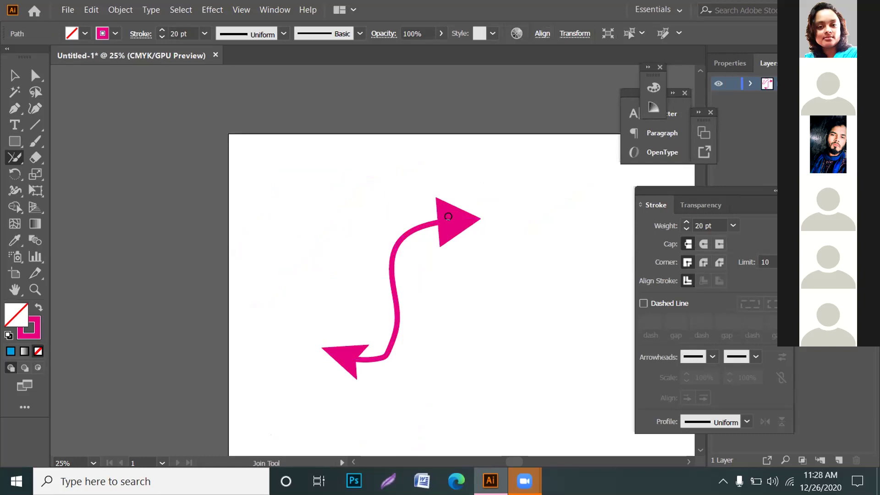
{"action": "key", "text": "v"}
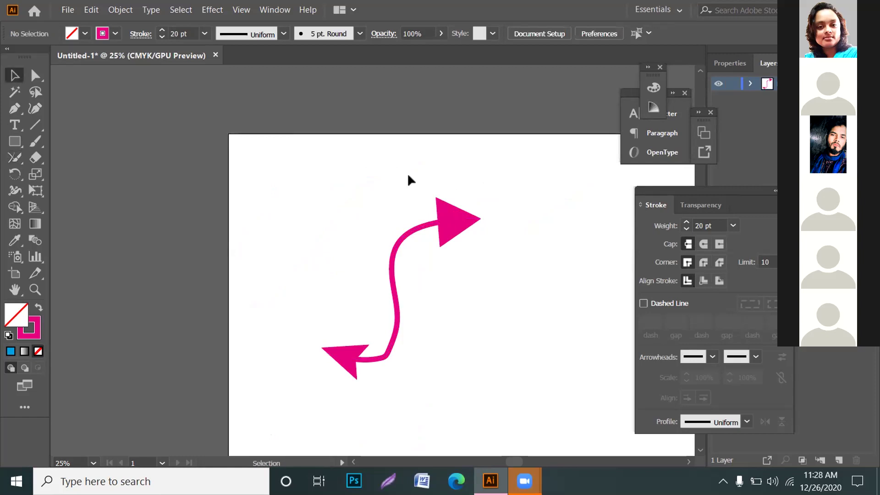
{"action": "left_click", "coordinate": [438, 208]}
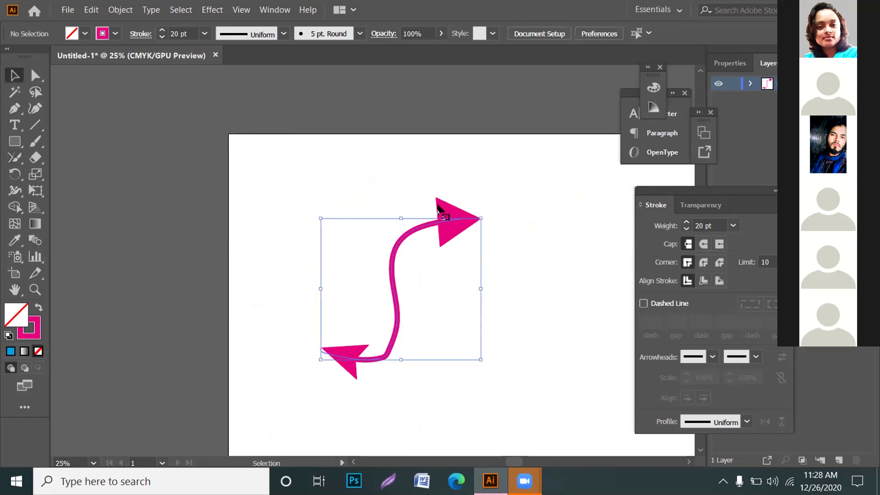
{"action": "key", "text": "Delete"}
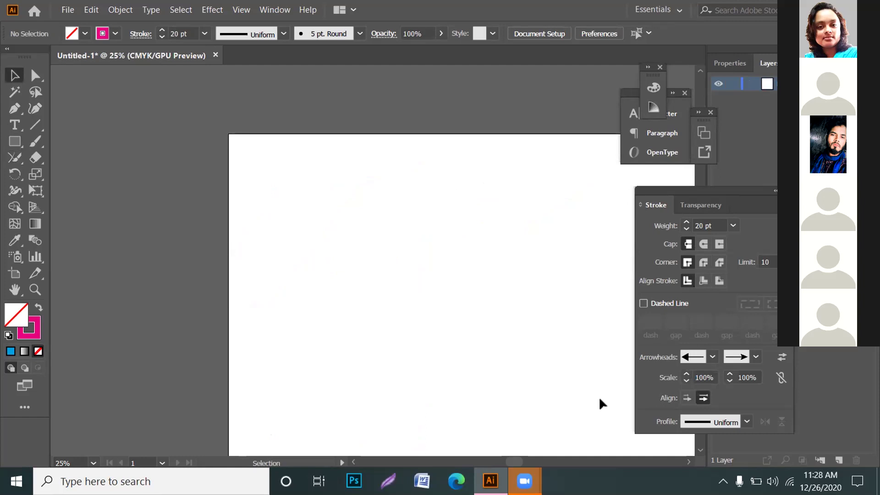
Draw a rectangle in the artboard's upper-left area with a magenta fill and its 20 pt stroke aligned to the inside.
{"action": "left_click_drag", "start_coordinate": [515, 461], "coordinate": [527, 458]}
{"action": "left_click", "coordinate": [14, 141]}
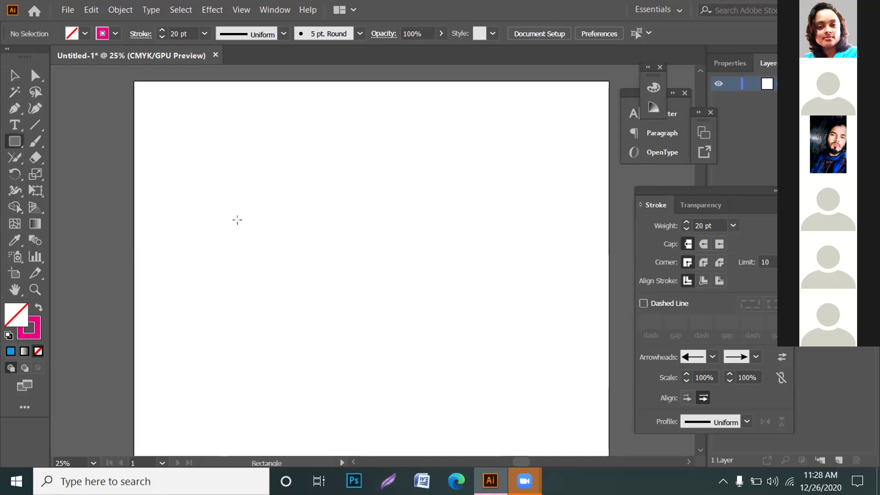
{"action": "left_click_drag", "start_coordinate": [189, 138], "coordinate": [302, 231]}
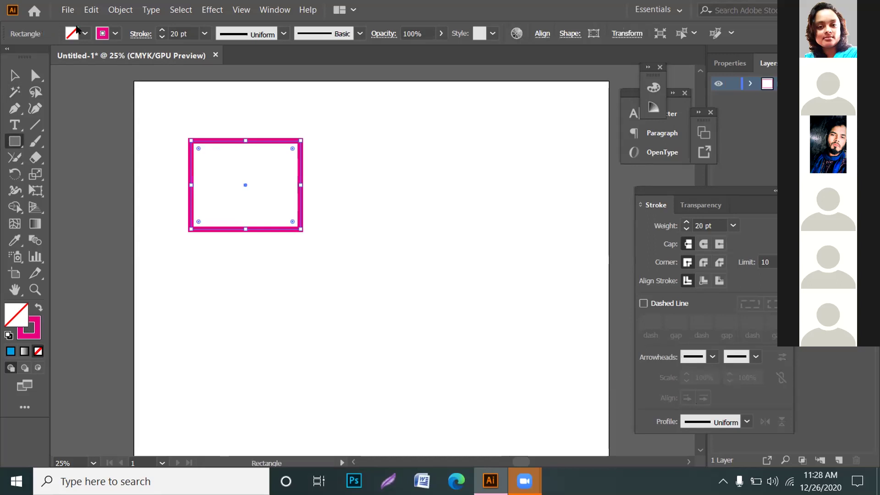
{"action": "left_click", "coordinate": [95, 63]}
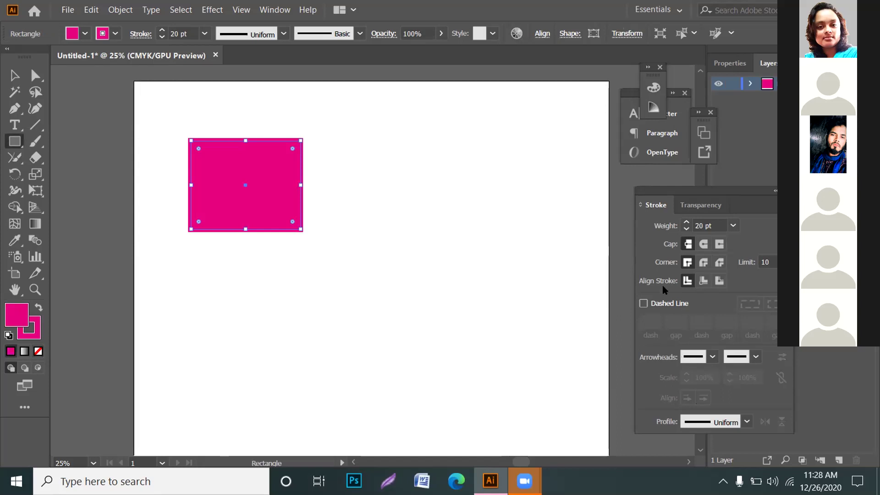
{"action": "left_click", "coordinate": [704, 281]}
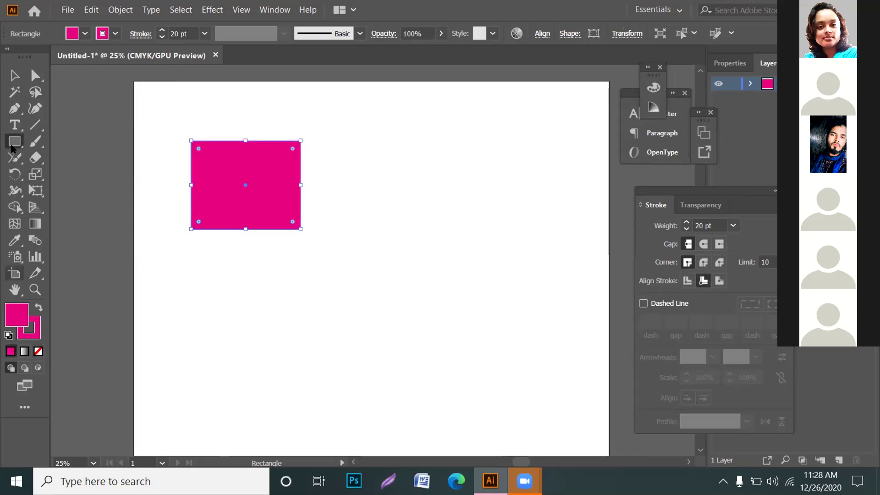
Draw a second magenta rectangle of similar size to the right of the first.
{"action": "left_click", "coordinate": [381, 143]}
{"action": "key", "text": "Escape"}
{"action": "left_click_drag", "start_coordinate": [375, 150], "coordinate": [490, 236]}
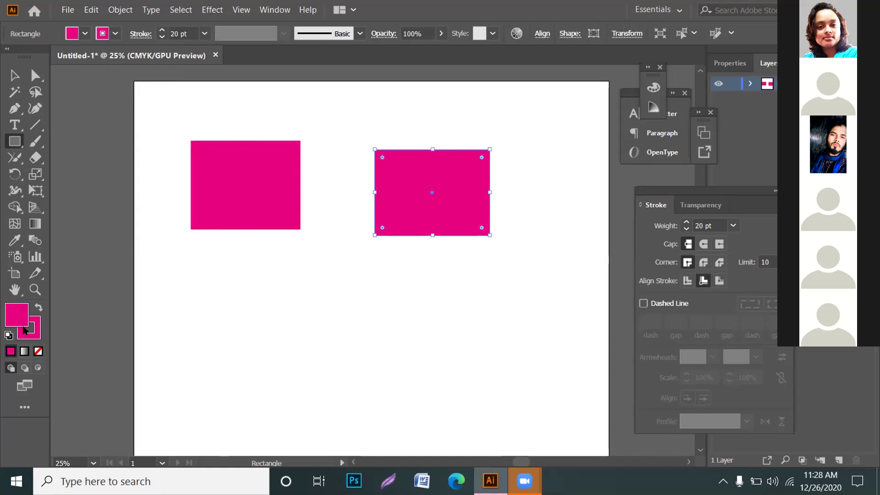
Remove the fill from the second magenta rectangle, leaving only its stroke.
{"action": "left_click", "coordinate": [85, 33]}
{"action": "left_click", "coordinate": [10, 57]}
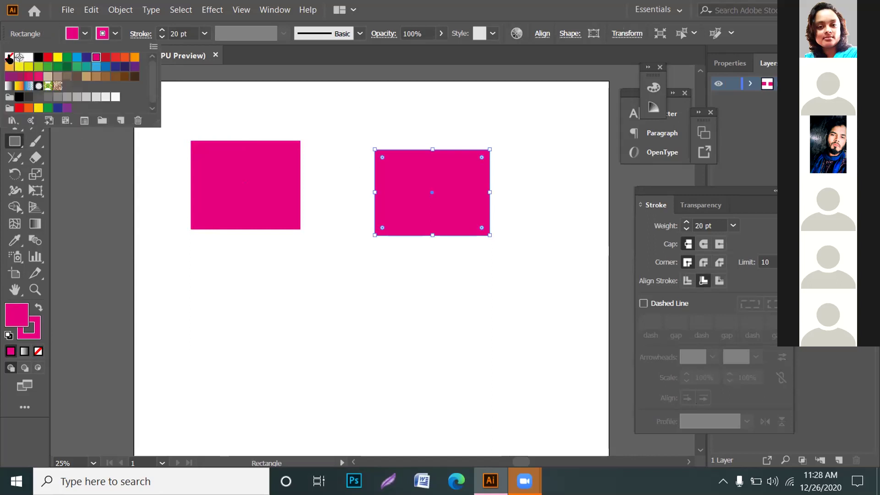
{"action": "left_click", "coordinate": [138, 304]}
Draw a third, larger rectangle below the first one with the 20 pt magenta inside stroke and fill it red.
{"action": "left_click_drag", "start_coordinate": [199, 288], "coordinate": [357, 395]}
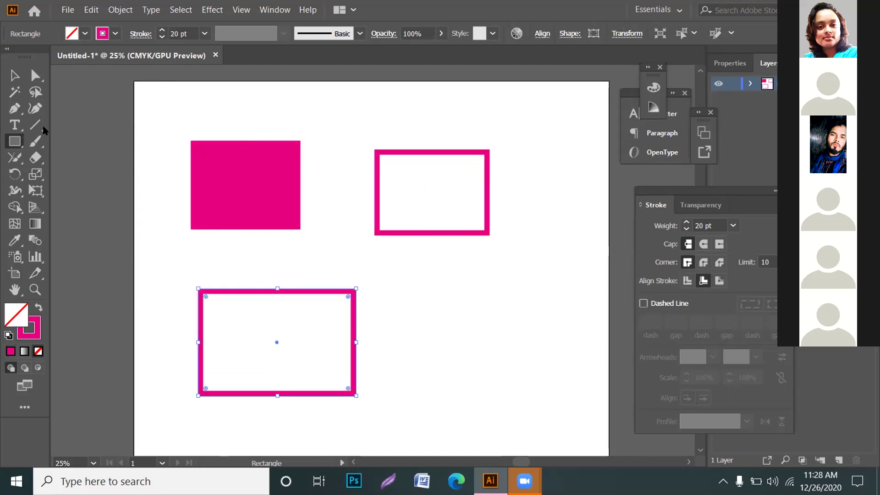
{"action": "left_click", "coordinate": [84, 34]}
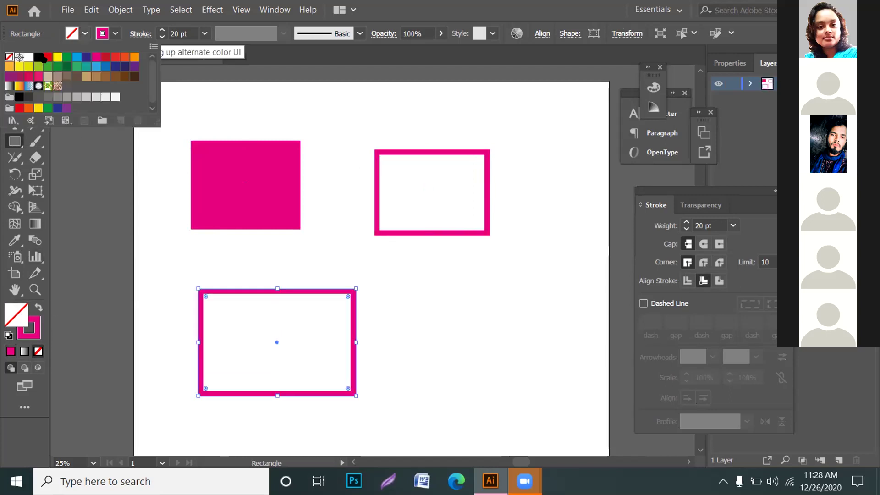
{"action": "key", "text": "Return"}
{"action": "key", "text": "Return"}
{"action": "left_click", "coordinate": [443, 303]}
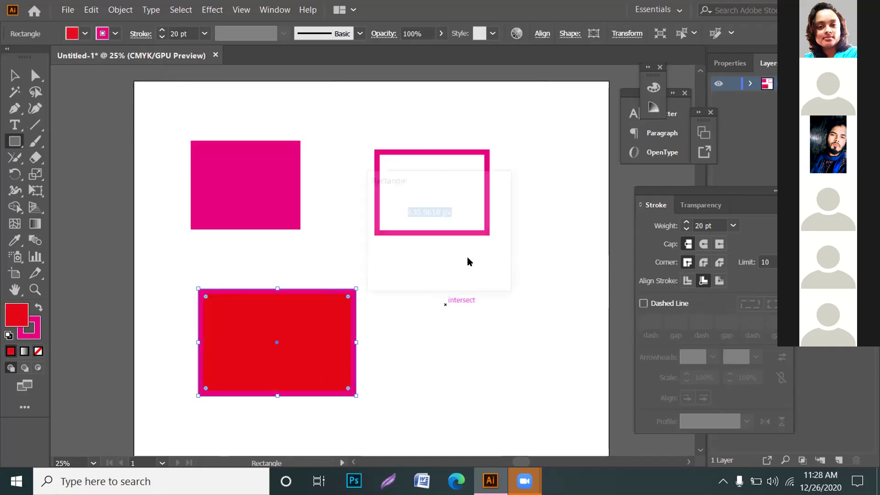
{"action": "key", "text": "Escape"}
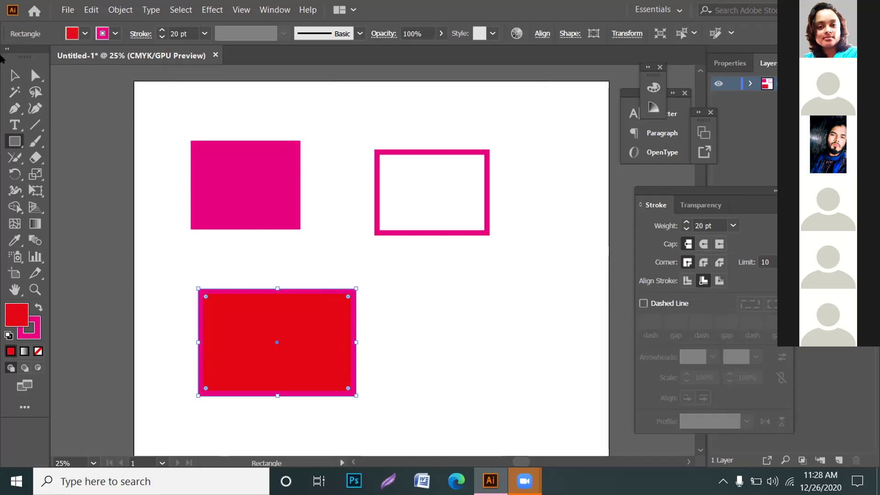
Align the first magenta rectangle's stroke to the center and set its weight to 48 pt.
{"action": "key", "text": "v"}
{"action": "left_click_drag", "start_coordinate": [266, 194], "coordinate": [269, 195]}
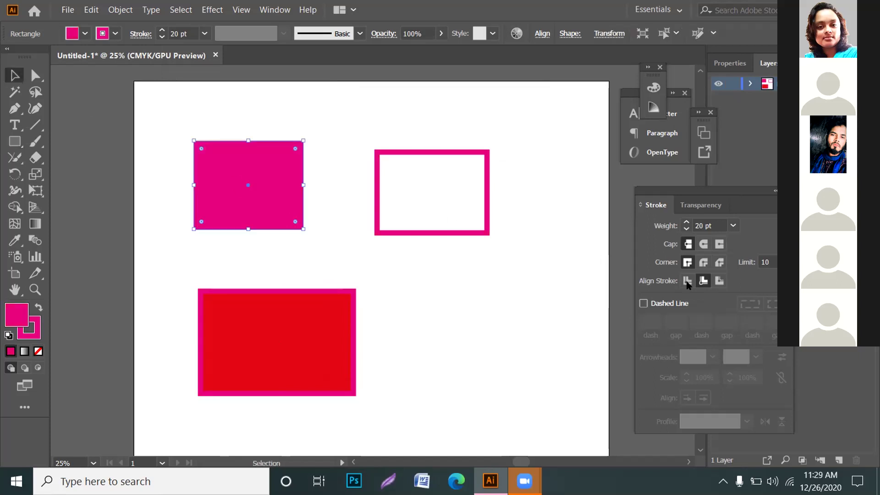
{"action": "left_click", "coordinate": [687, 281]}
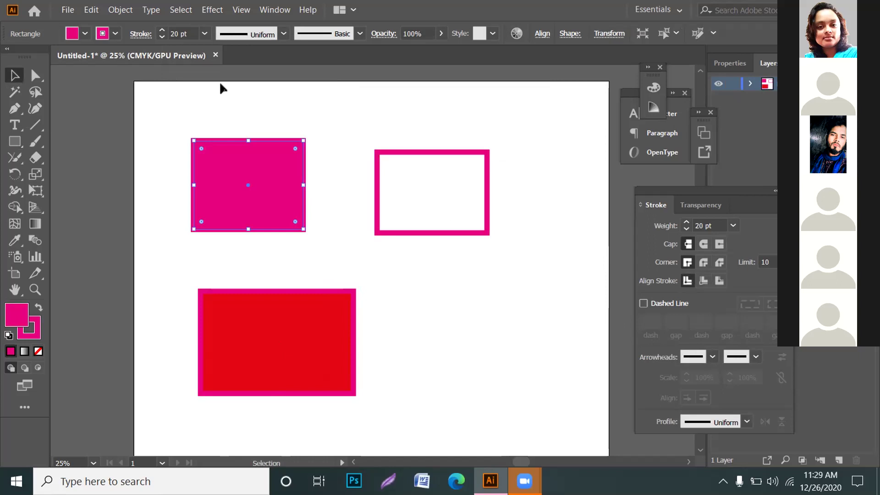
{"action": "left_click", "coordinate": [162, 30]}
{"action": "left_click", "coordinate": [162, 30]}
{"action": "left_click", "coordinate": [162, 30]}
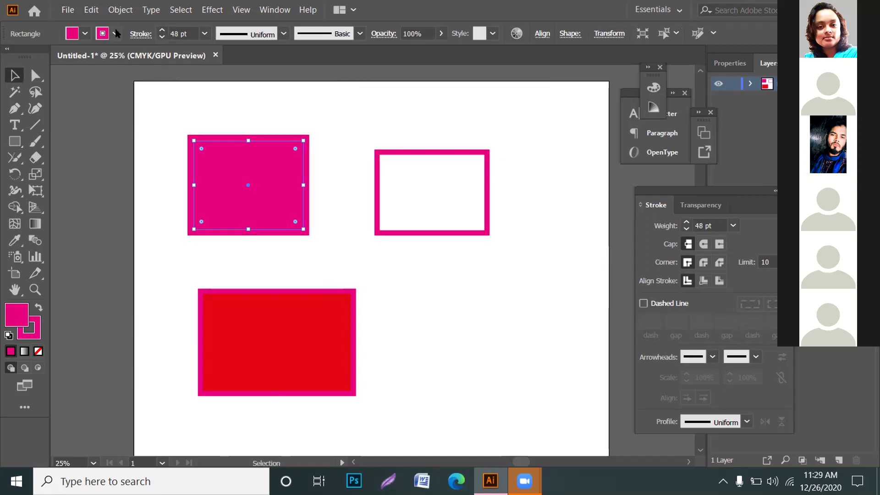
Color the first rectangle's stroke yellow and set its weight to 60 pt.
{"action": "left_click", "coordinate": [72, 36]}
{"action": "left_click", "coordinate": [57, 58]}
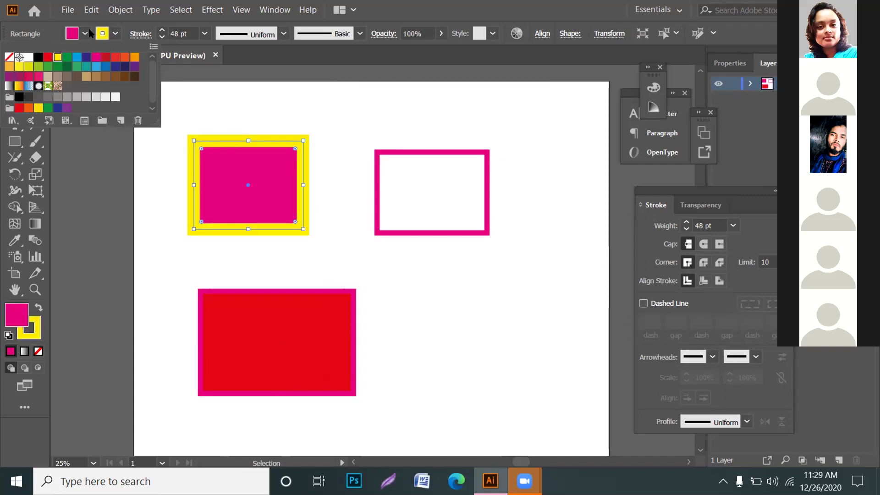
{"action": "left_click", "coordinate": [162, 29]}
{"action": "left_click", "coordinate": [162, 29]}
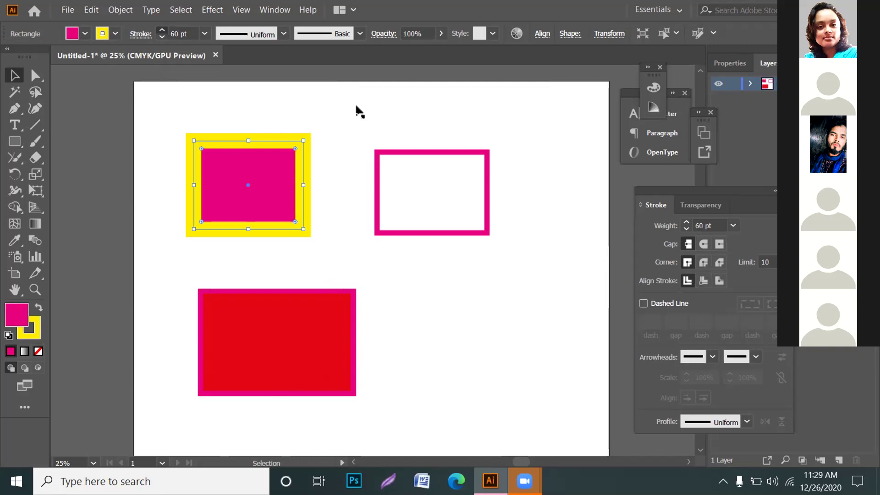
Thicken the unfilled rectangle's inside-aligned stroke to about 41 pt.
{"action": "left_click", "coordinate": [445, 155]}
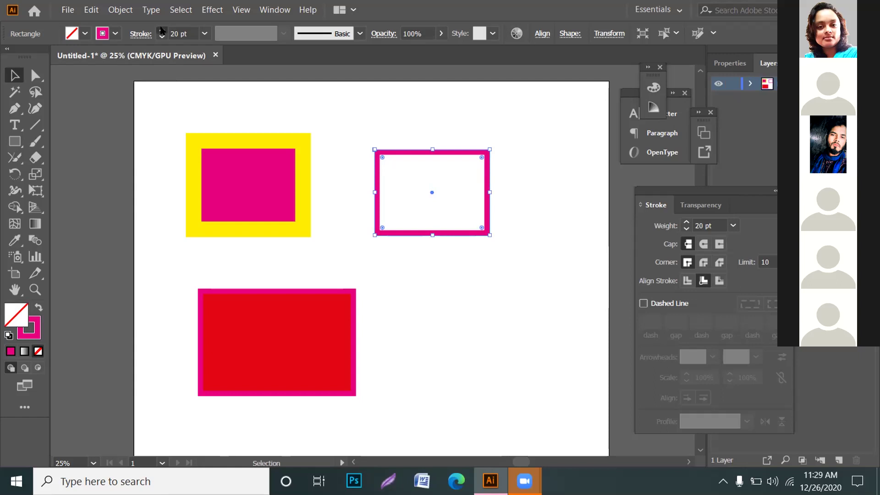
{"action": "left_click_drag", "start_coordinate": [161, 31], "coordinate": [161, 30]}
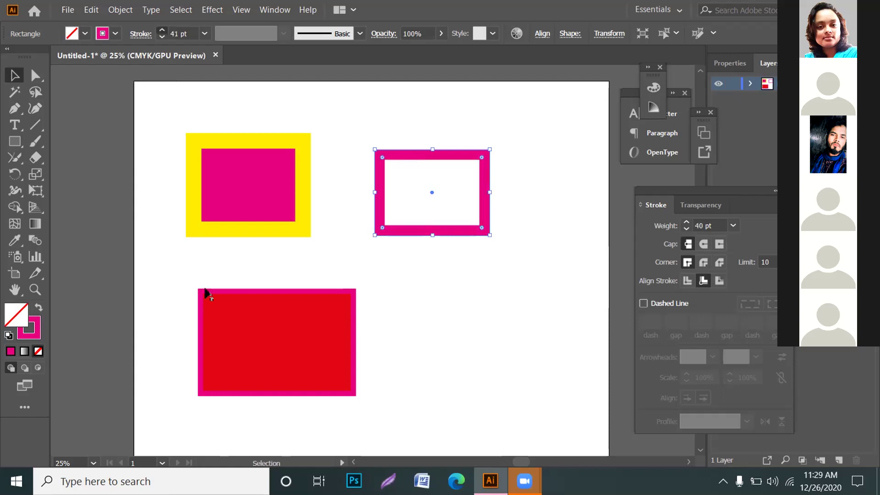
Align the red rectangle's stroke to the outside, raise its weight to 63 pt and deselect it.
{"action": "left_click", "coordinate": [282, 290]}
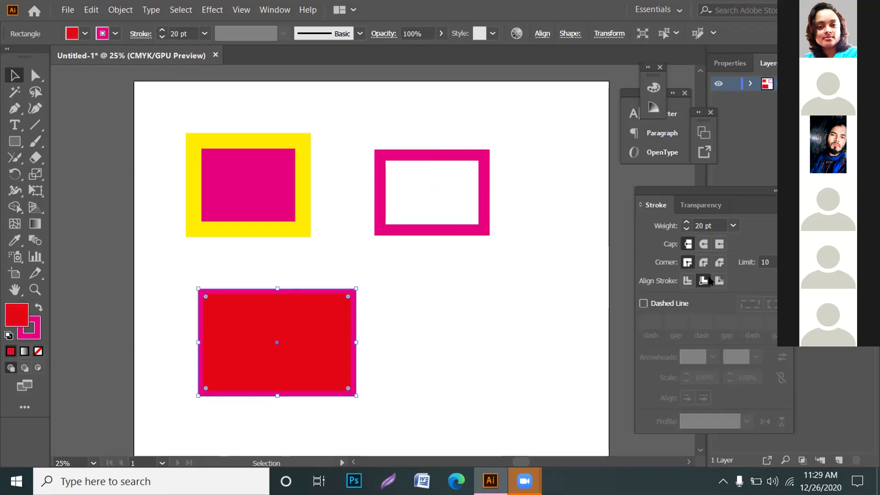
{"action": "left_click", "coordinate": [719, 281]}
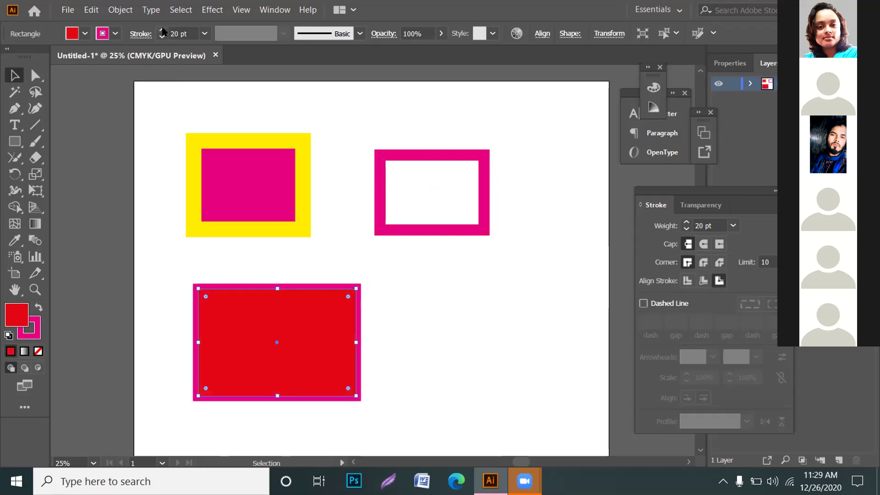
{"action": "scroll", "coordinate": [162, 31], "scroll_direction": "up", "scroll_amount": 20}
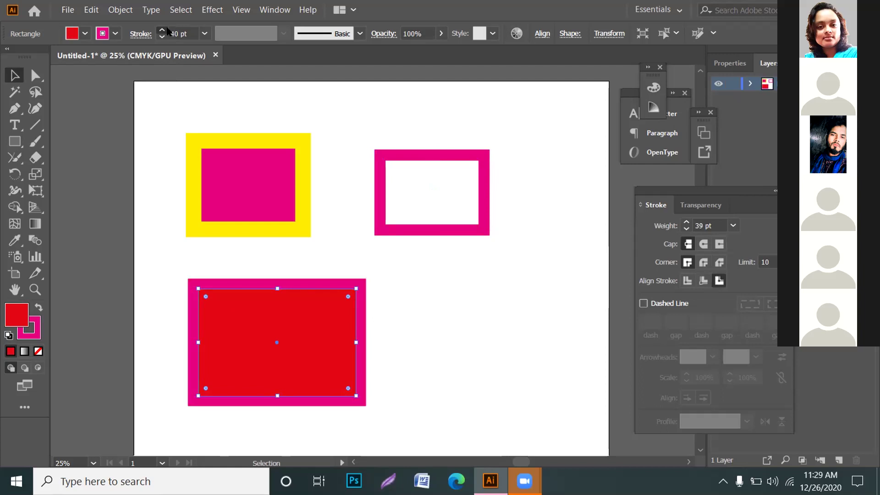
{"action": "scroll", "coordinate": [167, 31], "scroll_direction": "up", "scroll_amount": 18}
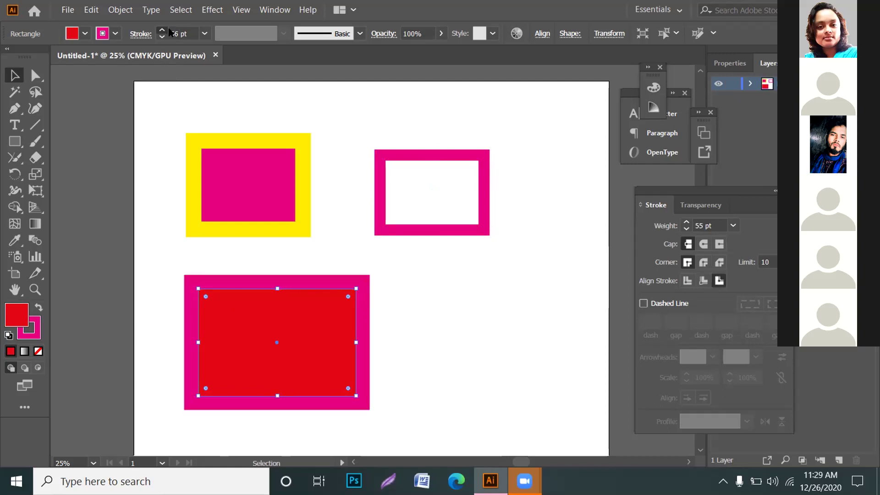
{"action": "left_click", "coordinate": [353, 177]}
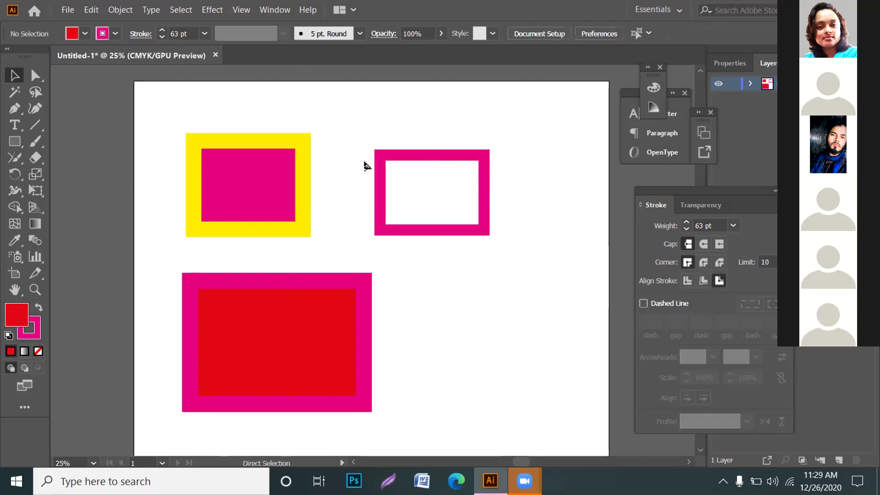
Undo the last few stroke weight increases on the red rectangle.
{"action": "key", "text": "ctrl+z"}
{"action": "key", "text": "ctrl+z"}
{"action": "key", "text": "ctrl+z"}
{"action": "key", "text": "ctrl+z"}
{"action": "key", "text": "ctrl+z"}
{"action": "key", "text": "ctrl+z"}
{"action": "key", "text": "ctrl+z"}
Draw a nearly horizontal line about 528 px long beside the red rectangle with a 57 pt magenta stroke, replacing the first attempt.
{"action": "left_click", "coordinate": [34, 125]}
{"action": "left_click_drag", "start_coordinate": [422, 312], "coordinate": [537, 323]}
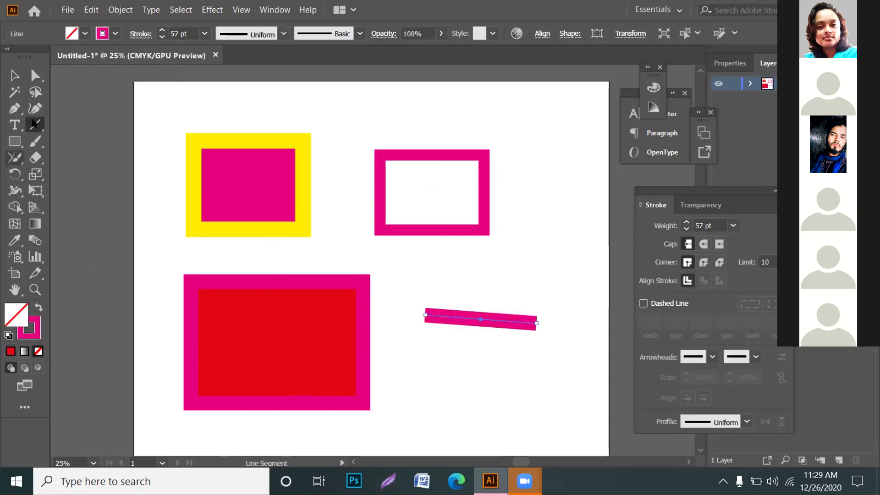
{"action": "left_click_drag", "start_coordinate": [44, 123], "coordinate": [87, 122]}
{"action": "key", "text": "ctrl+z"}
{"action": "mouse_move", "coordinate": [406, 321]}
{"action": "left_mouse_down"}
{"action": "mouse_move", "coordinate": [544, 315]}
{"action": "mouse_move", "coordinate": [538, 324]}
{"action": "left_mouse_up"}
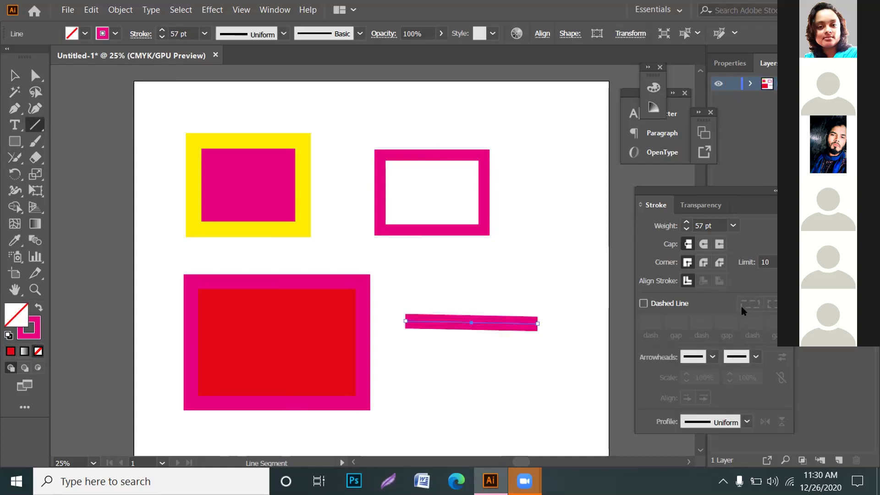
Turn the line into a dashed line and set its stroke weight to 12 pt.
{"action": "left_click", "coordinate": [644, 303]}
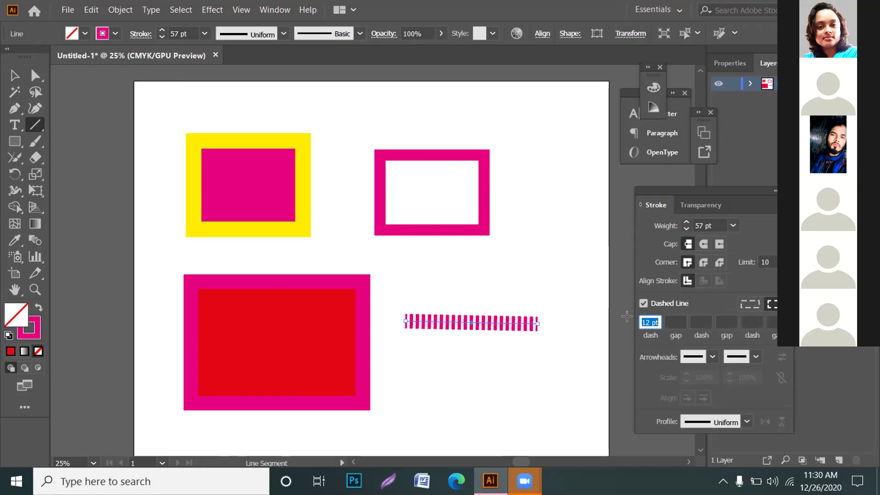
{"action": "double_click", "coordinate": [715, 224]}
{"action": "key", "text": "ctrl+a"}
{"action": "type", "text": "5"}
{"action": "key", "text": "BackSpace"}
{"action": "type", "text": "12"}
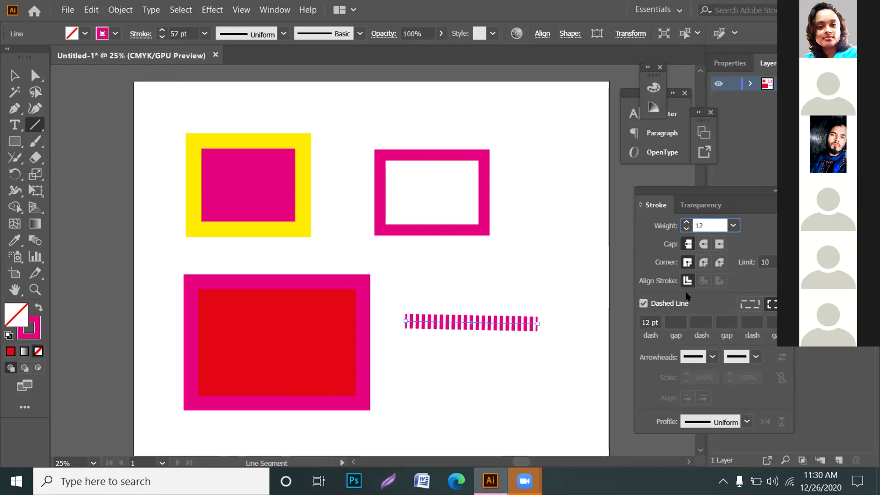
{"action": "key", "text": "Return"}
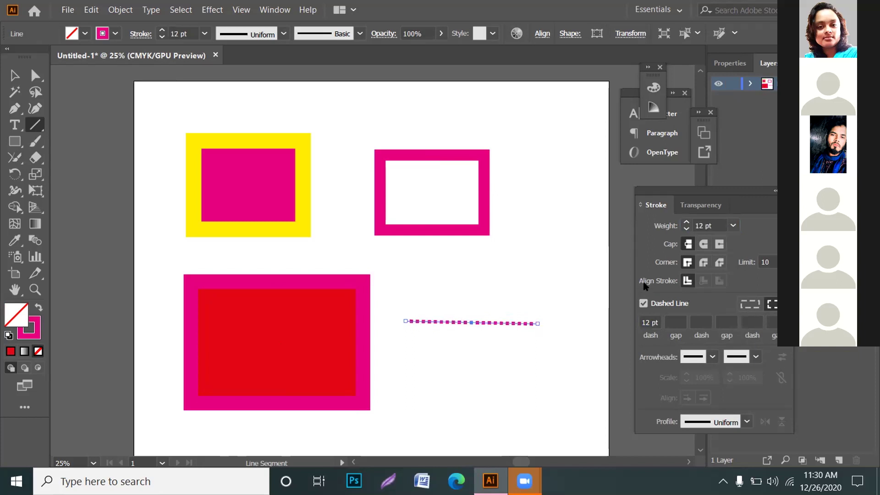
Extend the line's dash pattern with an 8 pt gap, a 20 pt second dash and a 3 pt second gap.
{"action": "left_click", "coordinate": [672, 320]}
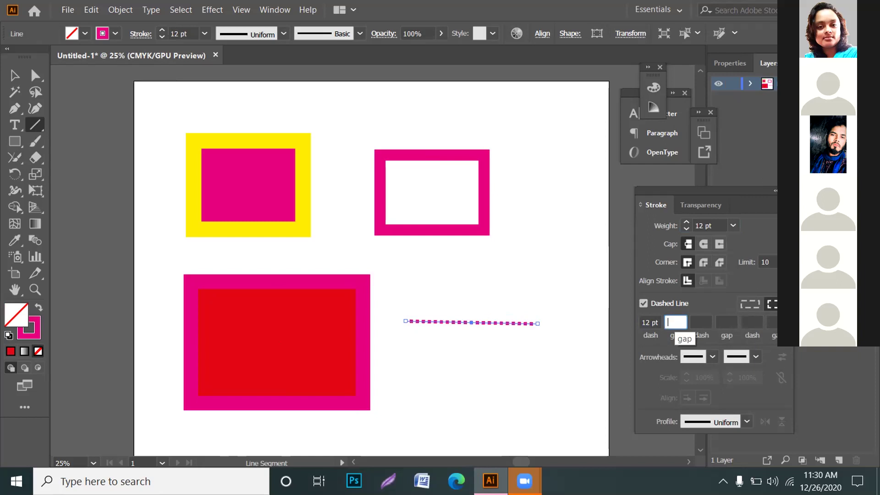
{"action": "type", "text": "8"}
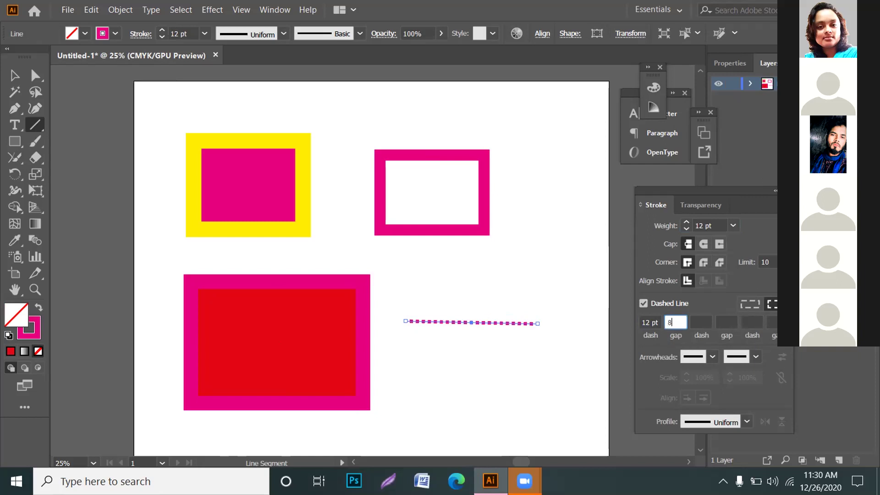
{"action": "left_click", "coordinate": [697, 316]}
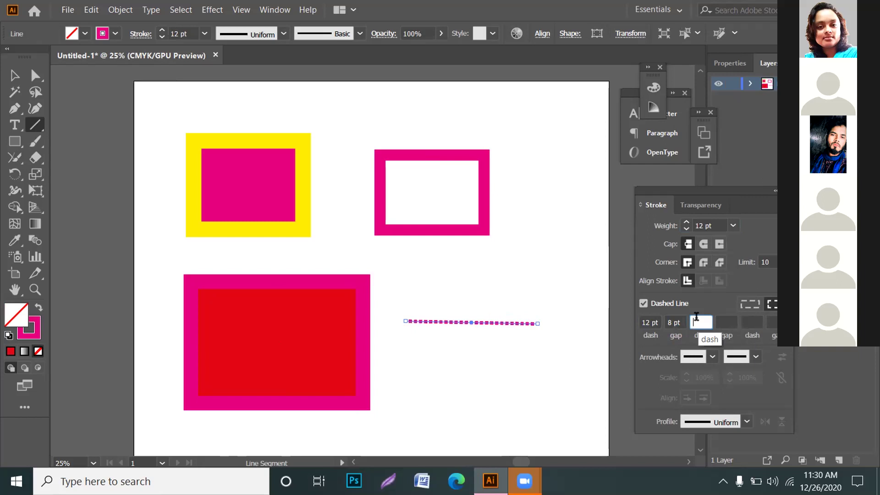
{"action": "type", "text": "20"}
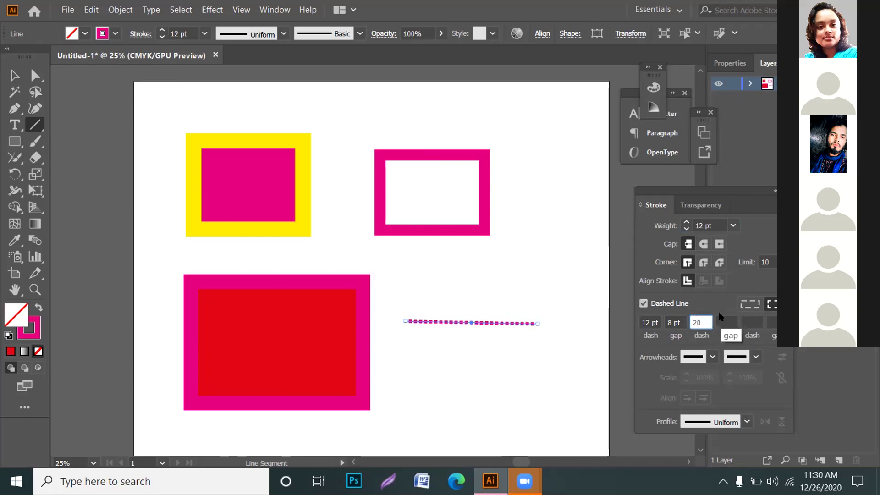
{"action": "key", "text": "Return"}
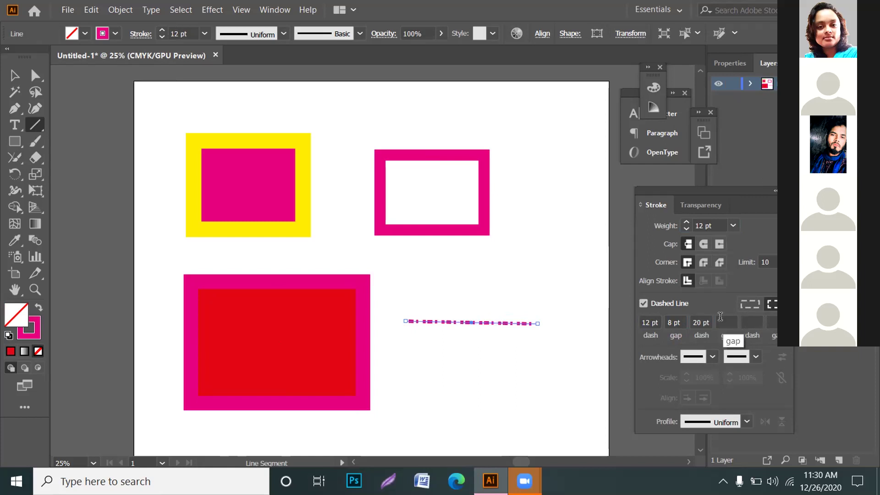
{"action": "left_click", "coordinate": [721, 317]}
{"action": "type", "text": "3"}
{"action": "key", "text": "Return"}
{"action": "left_click", "coordinate": [480, 247]}
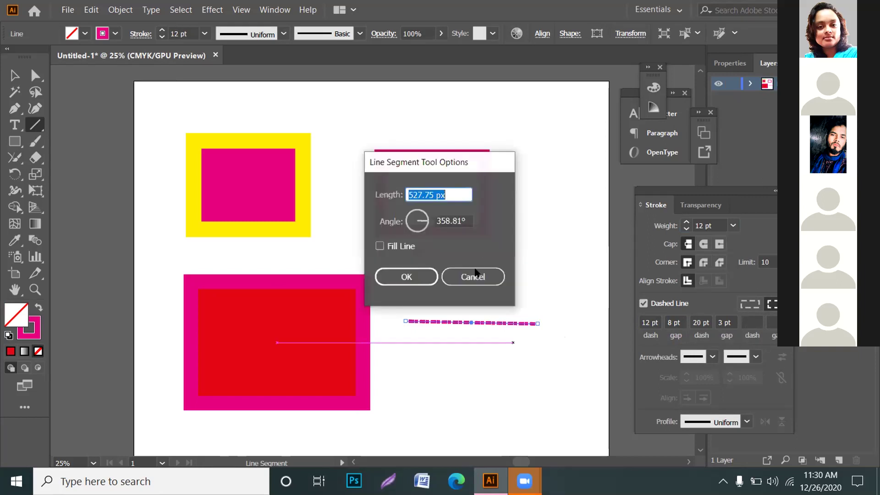
{"action": "key", "text": "Escape"}
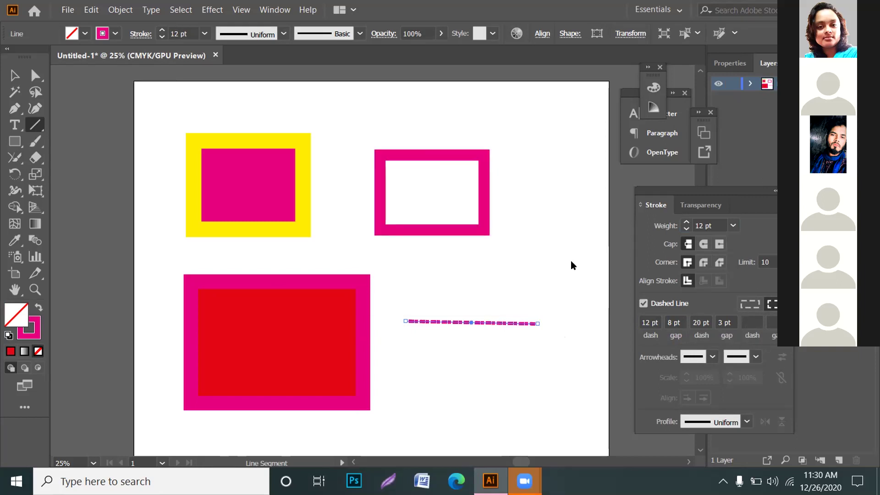
Try the round and bevel corner joins on the dashed line, and restore the miter join.
{"action": "left_click", "coordinate": [704, 262]}
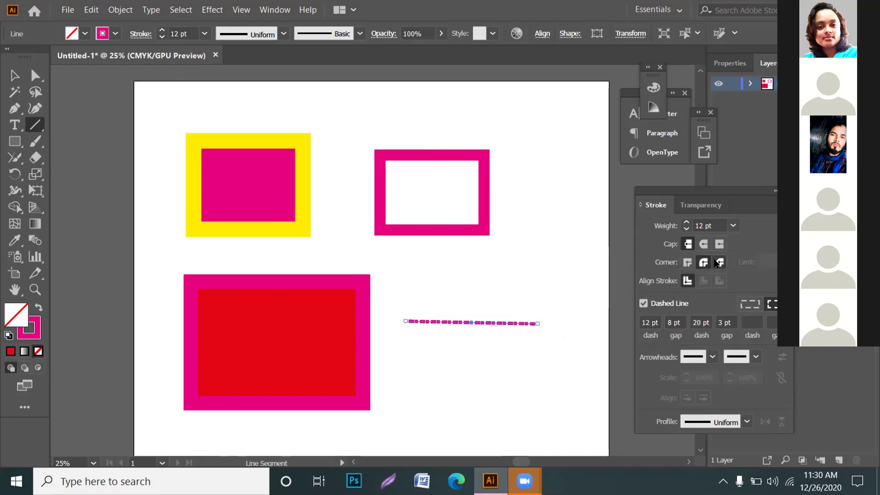
{"action": "left_click", "coordinate": [718, 262]}
{"action": "left_click", "coordinate": [688, 263]}
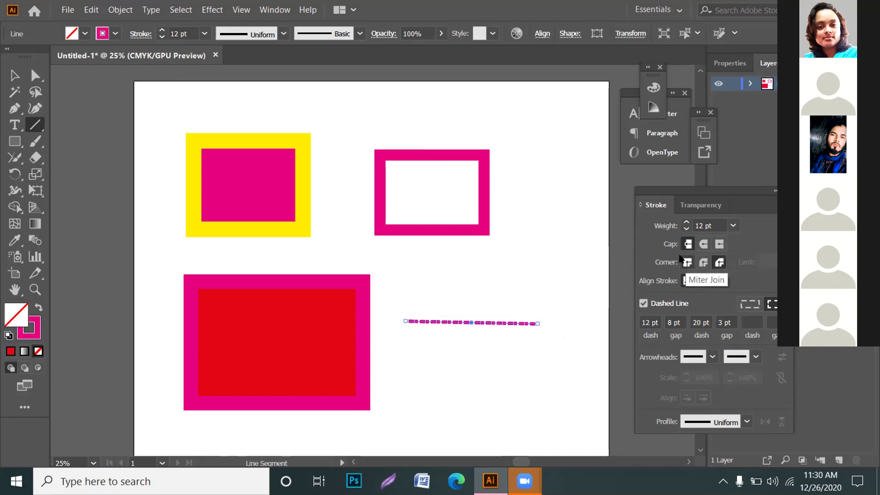
Try the round and butt caps on the dashed line and set its cap to projecting.
{"action": "left_click", "coordinate": [705, 244]}
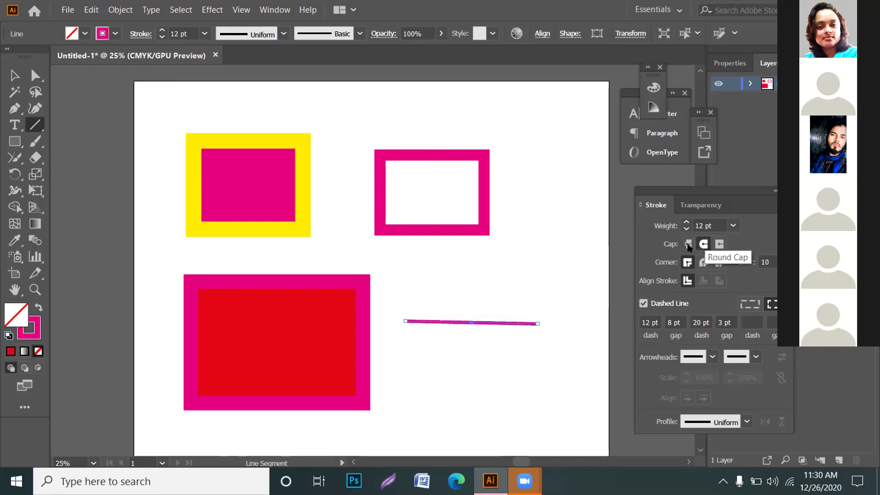
{"action": "left_click", "coordinate": [689, 246]}
{"action": "left_click", "coordinate": [718, 245]}
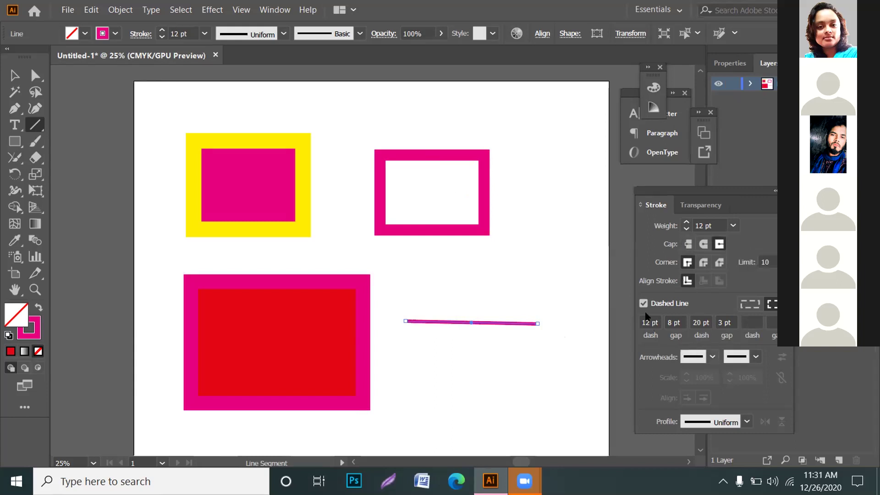
Add a filled triangular arrowhead to the start of the dashed magenta line and choose an arrowhead for its end.
{"action": "left_click", "coordinate": [713, 357]}
{"action": "left_click", "coordinate": [721, 313]}
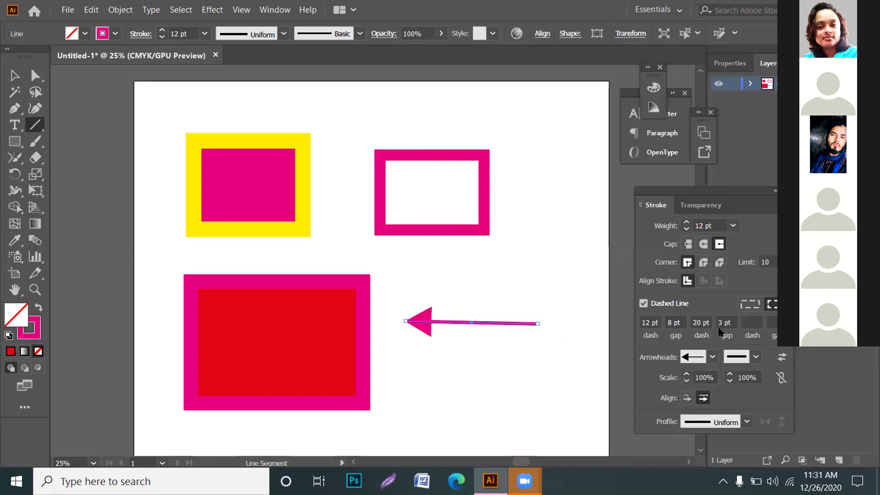
{"action": "left_click", "coordinate": [756, 357]}
{"action": "left_click", "coordinate": [718, 314]}
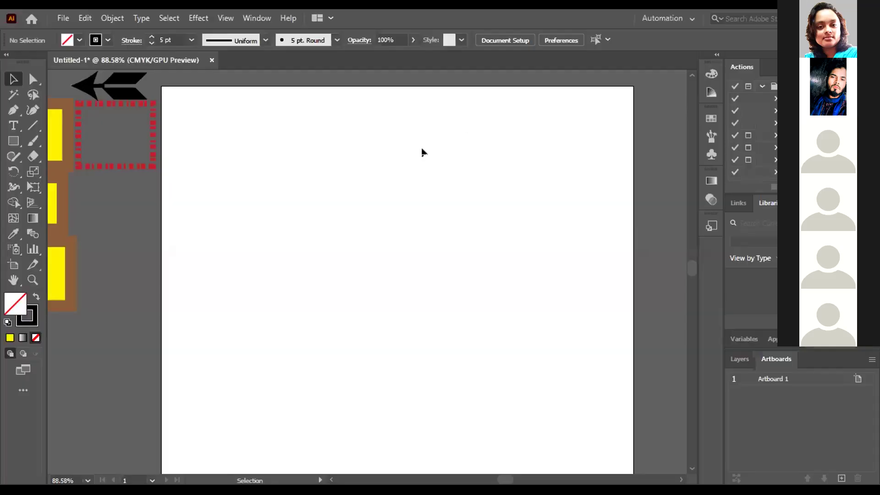
Place the 202.jpg image from the Desktop folder in the middle of the artboard.
{"action": "scroll", "coordinate": [367, 232], "scroll_direction": "up", "scroll_amount": 1}
{"action": "left_click_drag", "start_coordinate": [366, 224], "coordinate": [344, 226]}
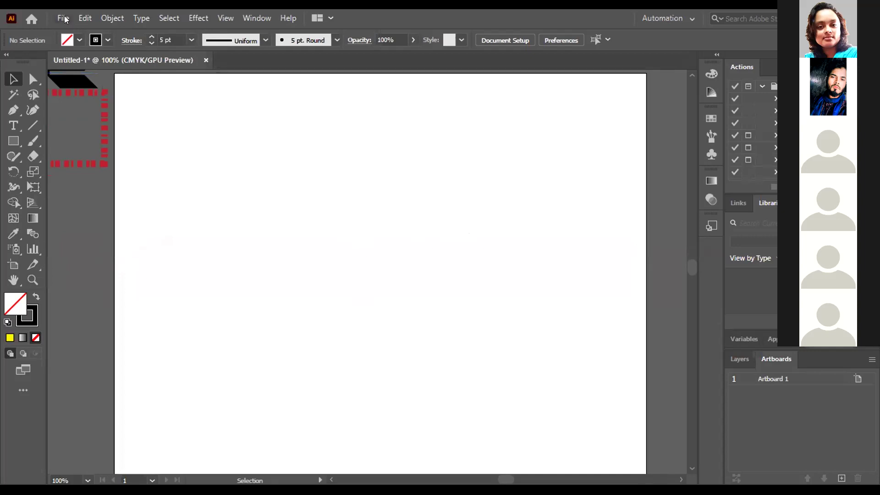
{"action": "key", "text": "alt+f"}
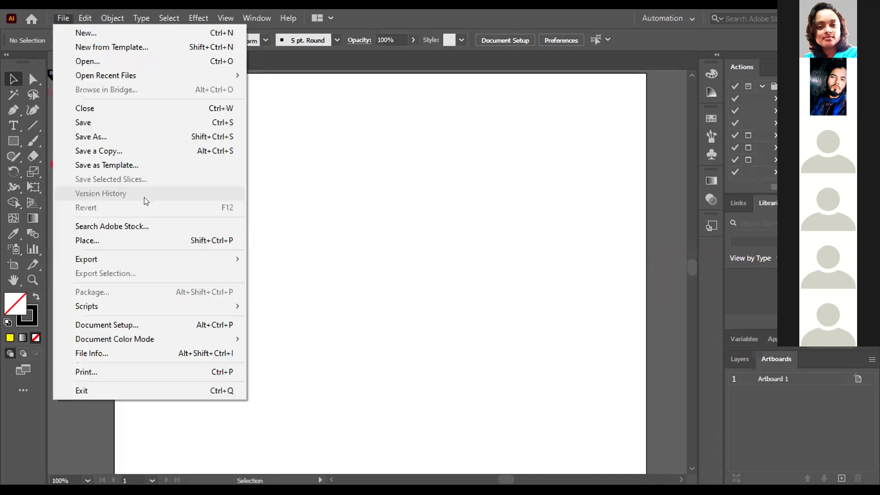
{"action": "left_click", "coordinate": [114, 241]}
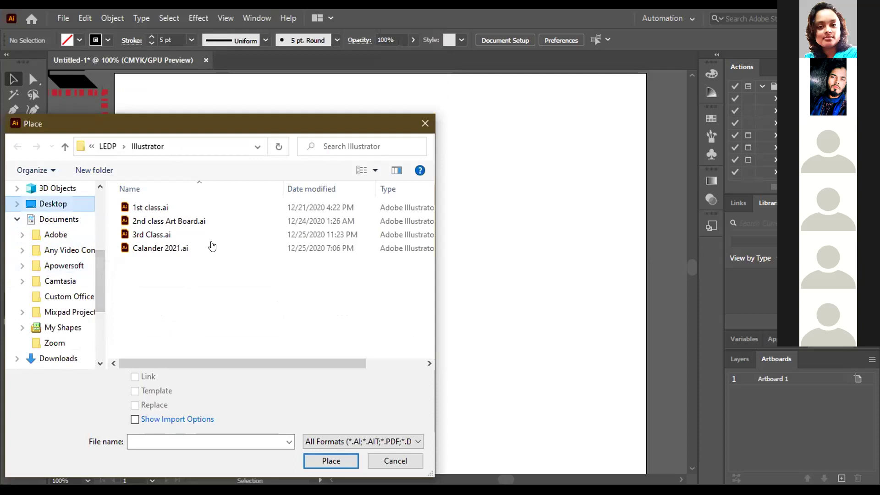
{"action": "left_click", "coordinate": [219, 238]}
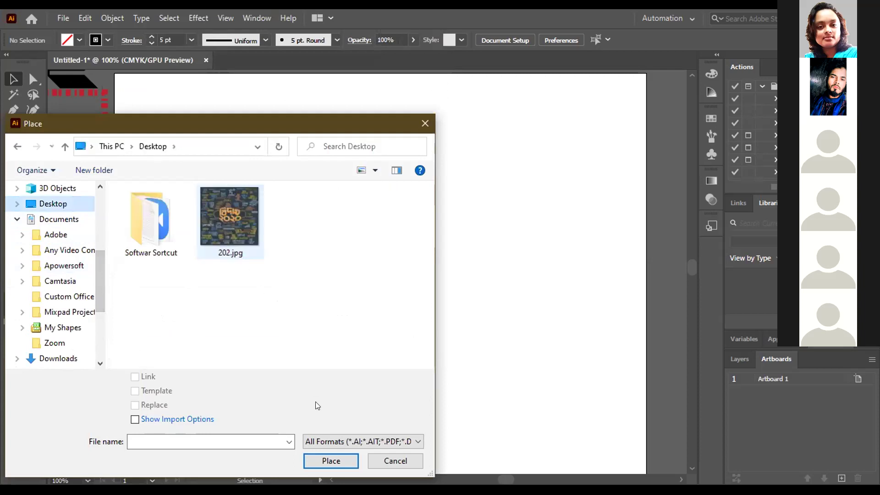
{"action": "left_click", "coordinate": [335, 462]}
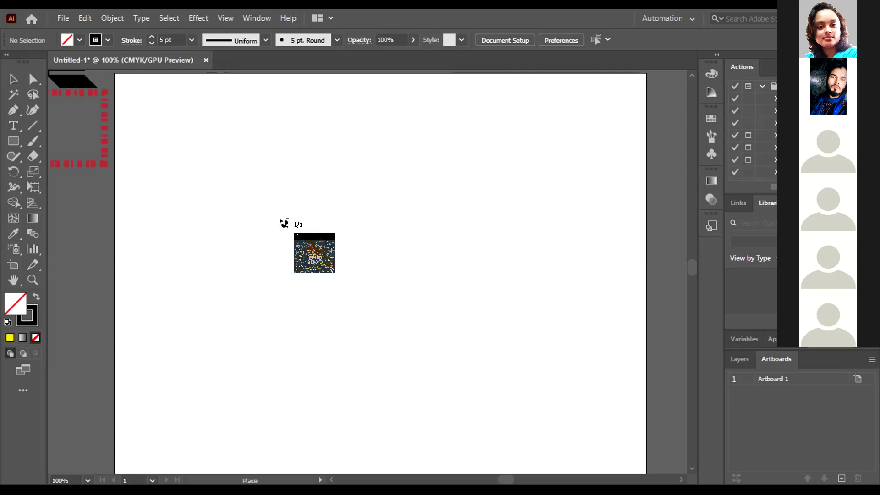
{"action": "left_click_drag", "start_coordinate": [393, 262], "coordinate": [439, 369]}
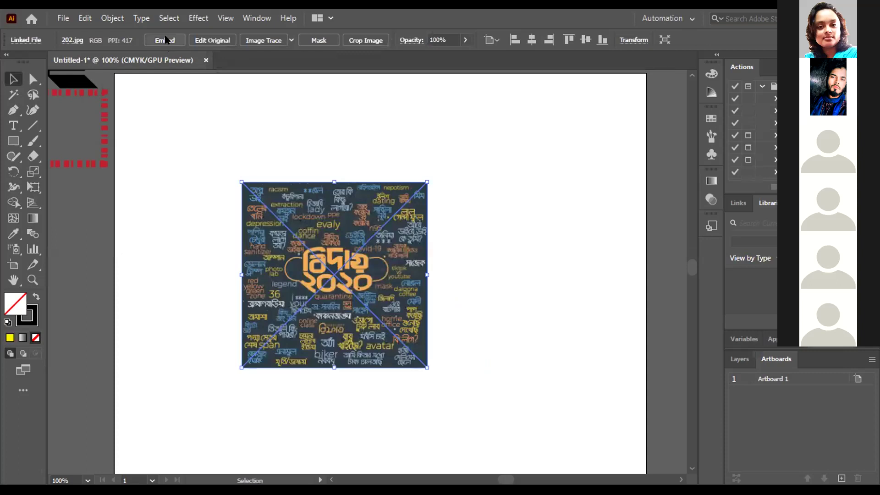
Embed the placed 202.jpg image in the document and delete it after trying to reposition it.
{"action": "left_click", "coordinate": [165, 40]}
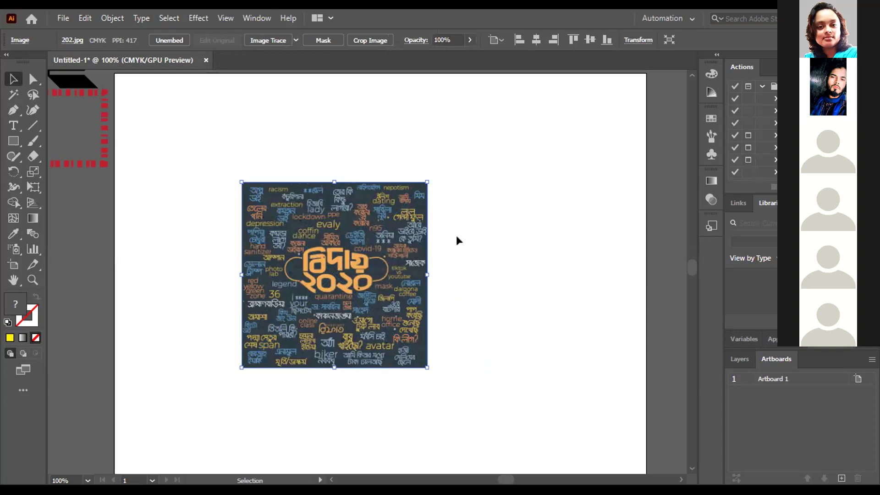
{"action": "left_click_drag", "start_coordinate": [281, 321], "coordinate": [265, 270]}
{"action": "left_click_drag", "start_coordinate": [255, 236], "coordinate": [330, 255]}
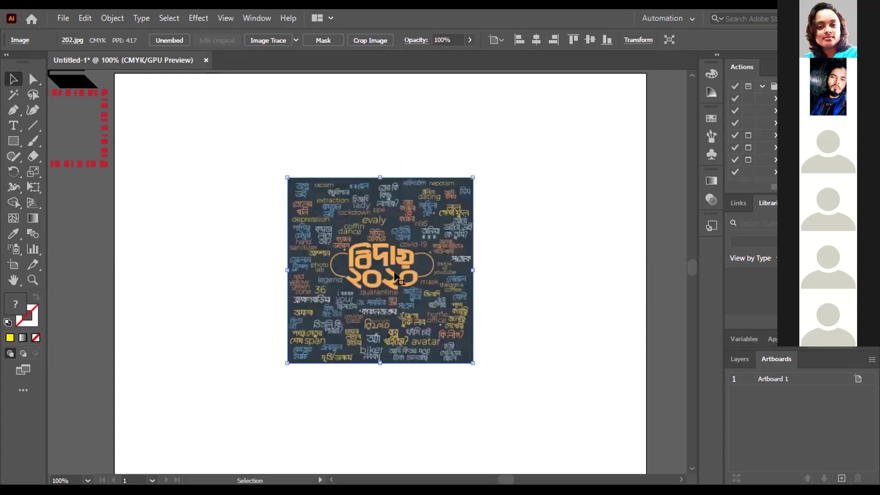
{"action": "key", "text": "Delete"}
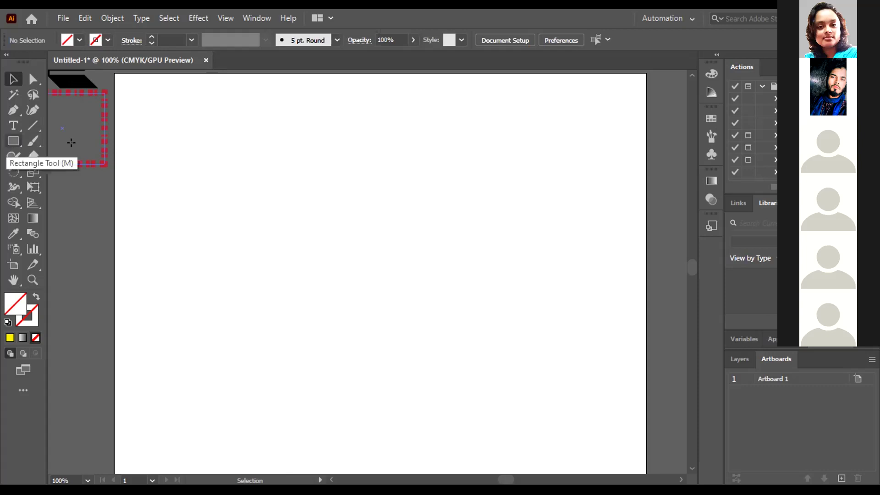
Draw a rectangle in the upper part of the artboard with a red fill and a 2 pt green stroke.
{"action": "left_click", "coordinate": [14, 142]}
{"action": "left_click_drag", "start_coordinate": [417, 309], "coordinate": [448, 262]}
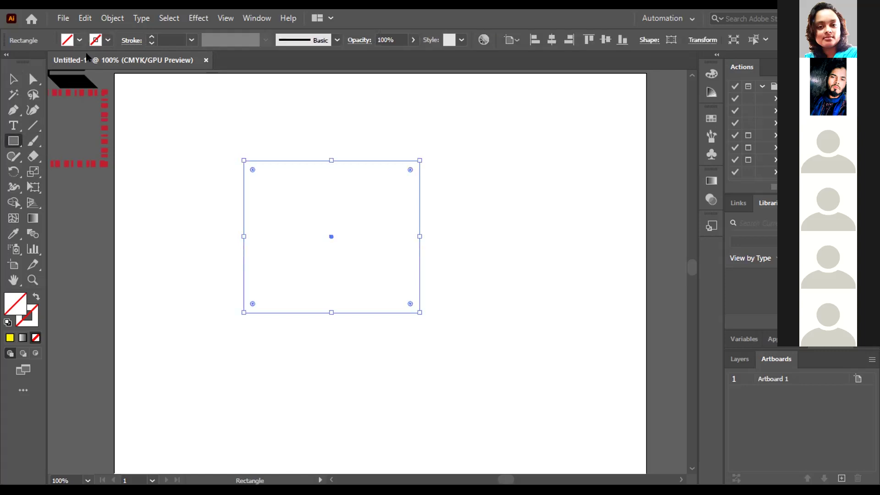
{"action": "left_click", "coordinate": [80, 40]}
{"action": "left_click", "coordinate": [45, 61]}
{"action": "left_click", "coordinate": [62, 62]}
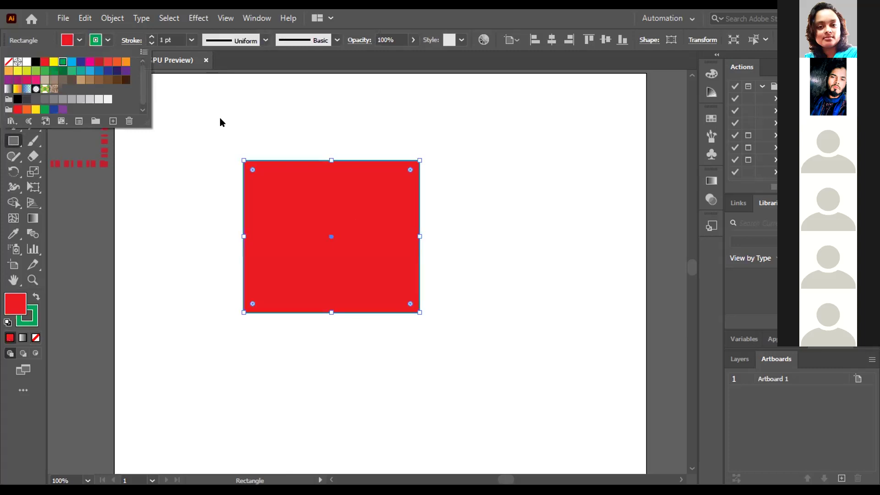
{"action": "left_click", "coordinate": [156, 39]}
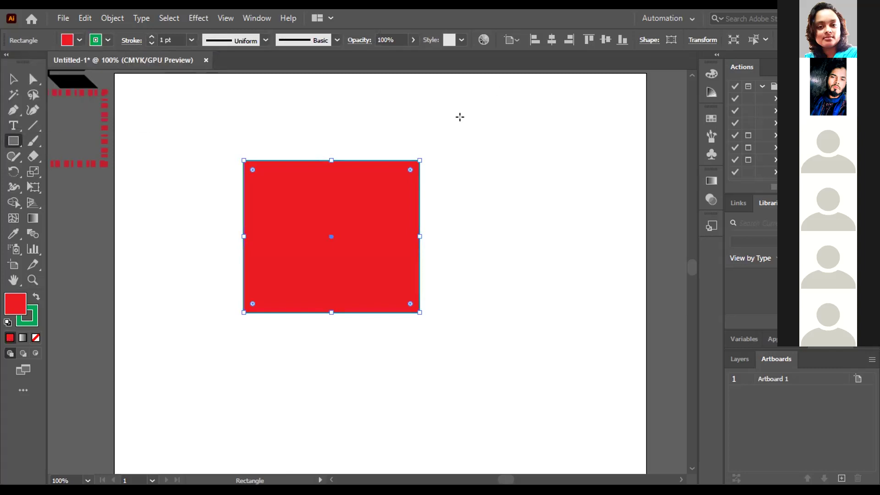
{"action": "key", "text": "Up"}
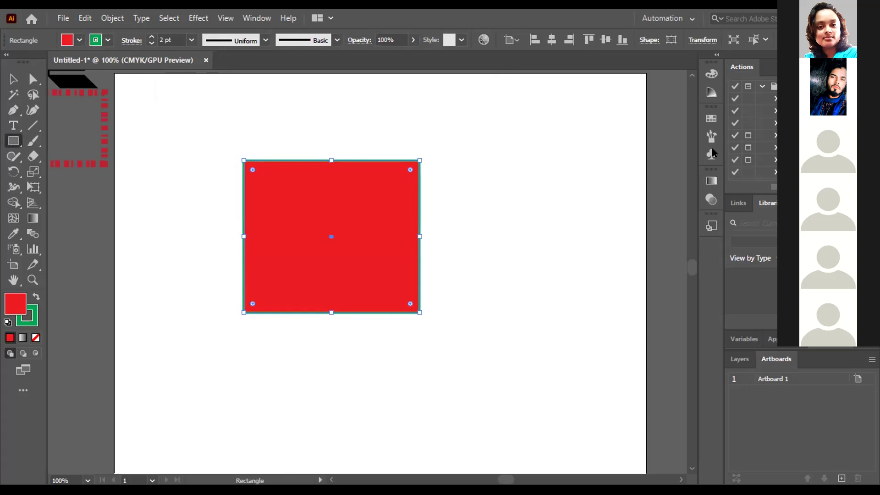
Show the full Stroke settings for the red rectangle and close the unneeded Pathfinder settings.
{"action": "left_click", "coordinate": [255, 19]}
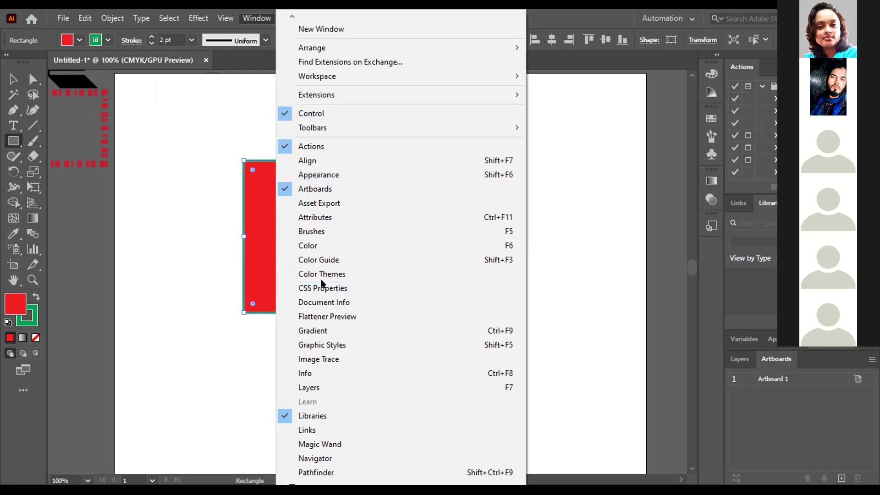
{"action": "key", "text": "Escape"}
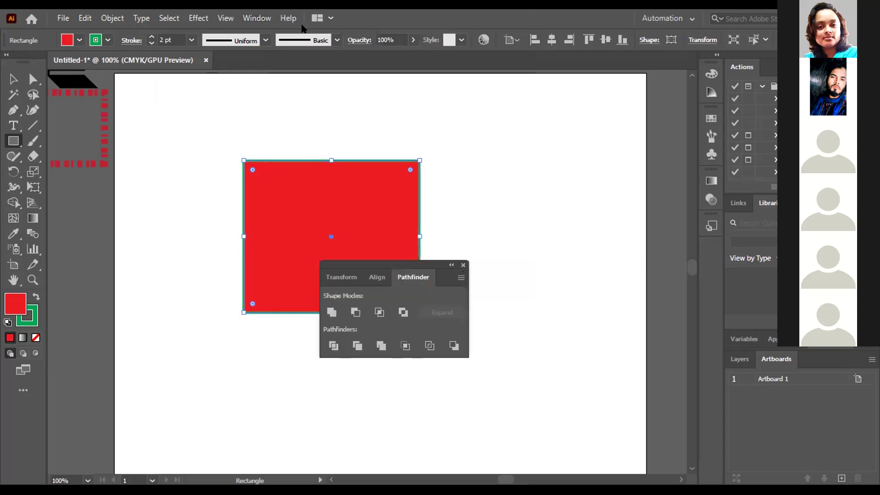
{"action": "left_click", "coordinate": [458, 262]}
{"action": "key", "text": "alt+w"}
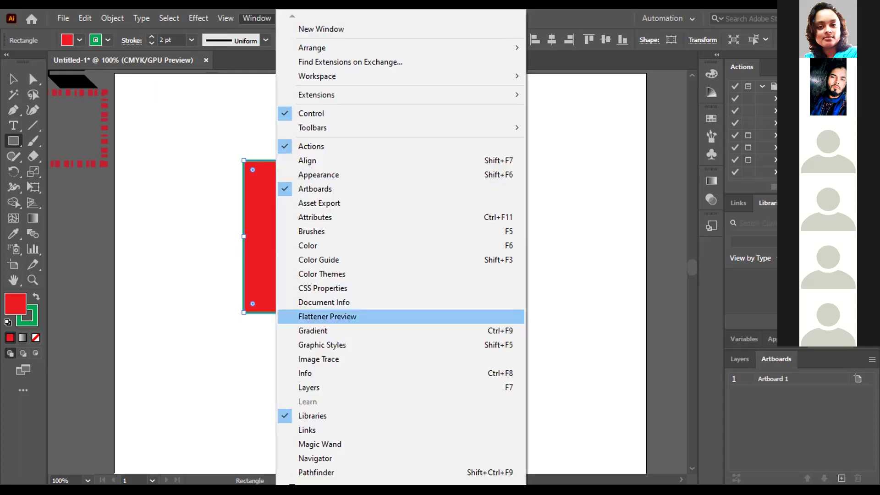
{"action": "scroll", "coordinate": [401, 275], "scroll_direction": "down", "scroll_amount": 1}
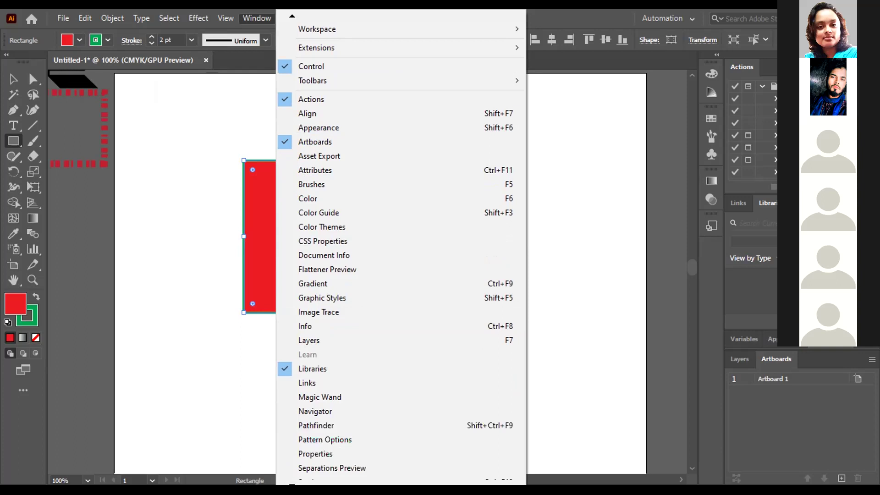
{"action": "scroll", "coordinate": [321, 427], "scroll_direction": "down", "scroll_amount": 1}
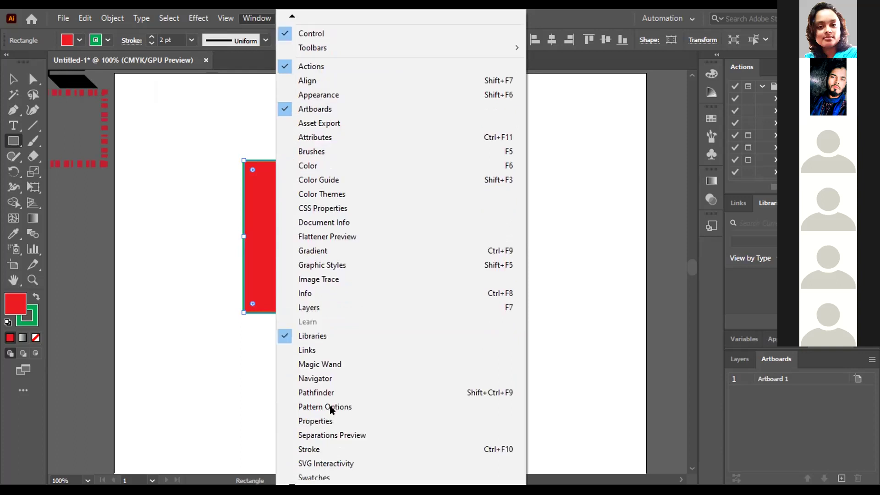
{"action": "scroll", "coordinate": [331, 411], "scroll_direction": "down", "scroll_amount": 1}
{"action": "key", "text": "Up"}
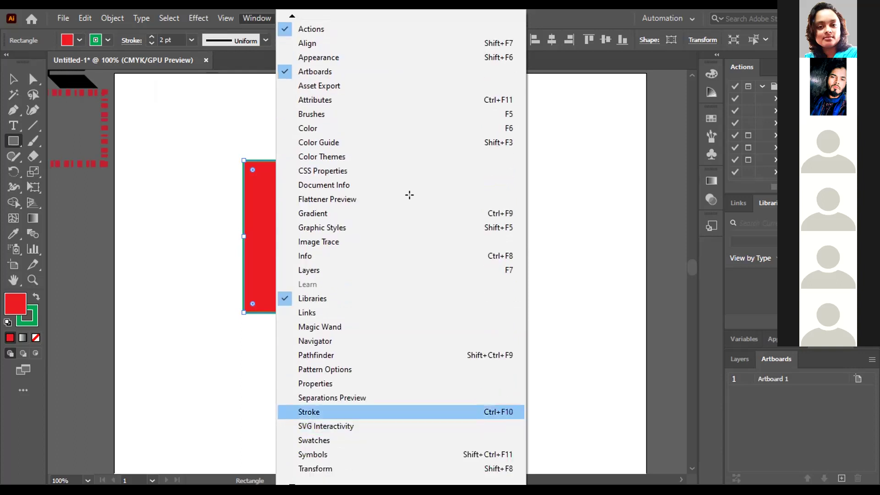
{"action": "key", "text": "Return"}
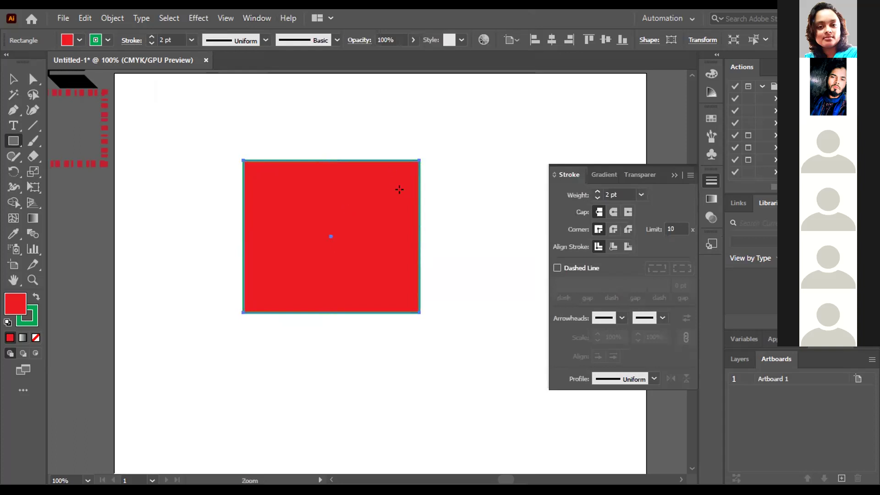
Set the red rectangle's stroke weight to 9 pt, with the stroke aligned to the center of the path.
{"action": "key", "text": "ctrl+plus"}
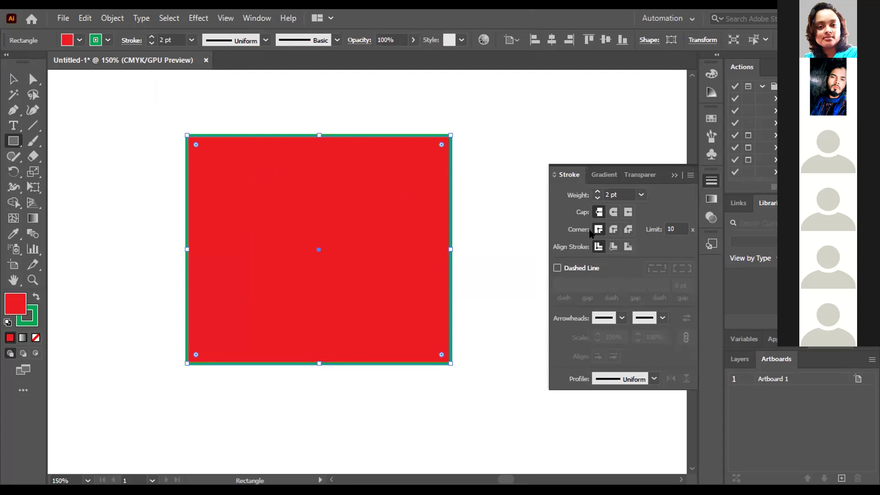
{"action": "left_click", "coordinate": [151, 36]}
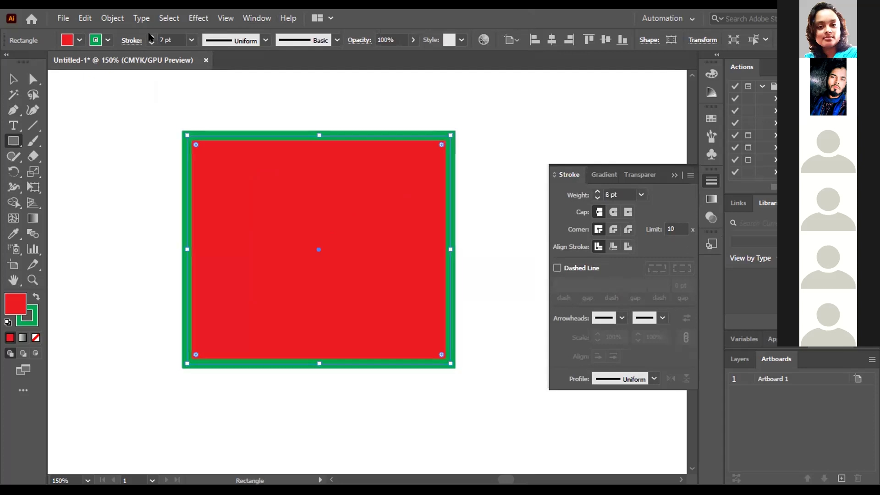
{"action": "left_click", "coordinate": [79, 40]}
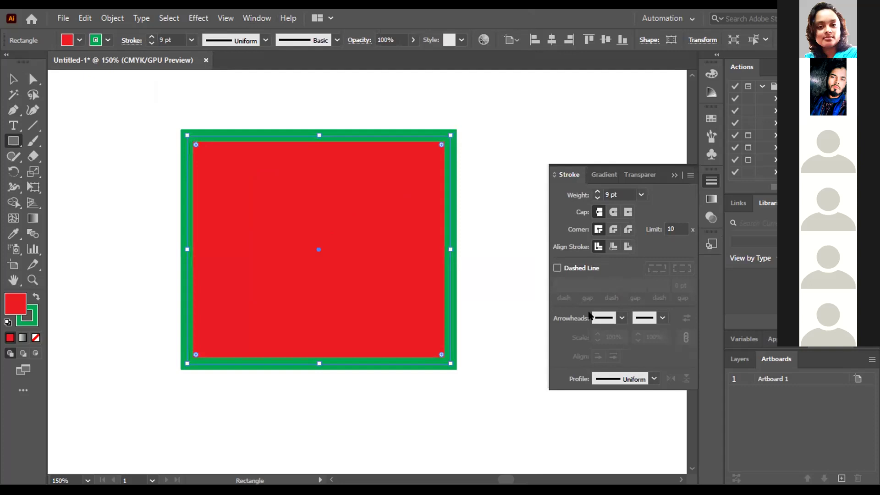
{"action": "left_click", "coordinate": [598, 246]}
{"action": "key", "text": "ctrl+z"}
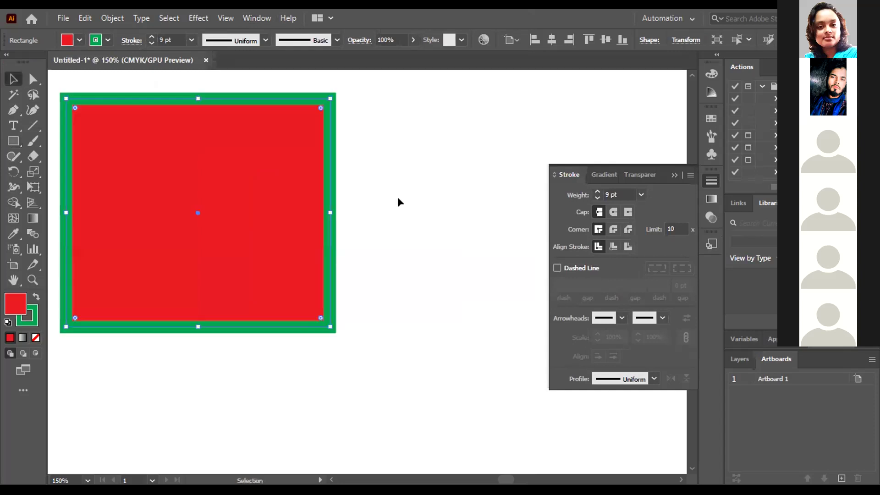
Duplicate the rectangle beside the original and give the copy a 16 pt stroke aligned to the inside.
{"action": "key", "text": "ctrl+minus"}
{"action": "key", "text": "ctrl+minus"}
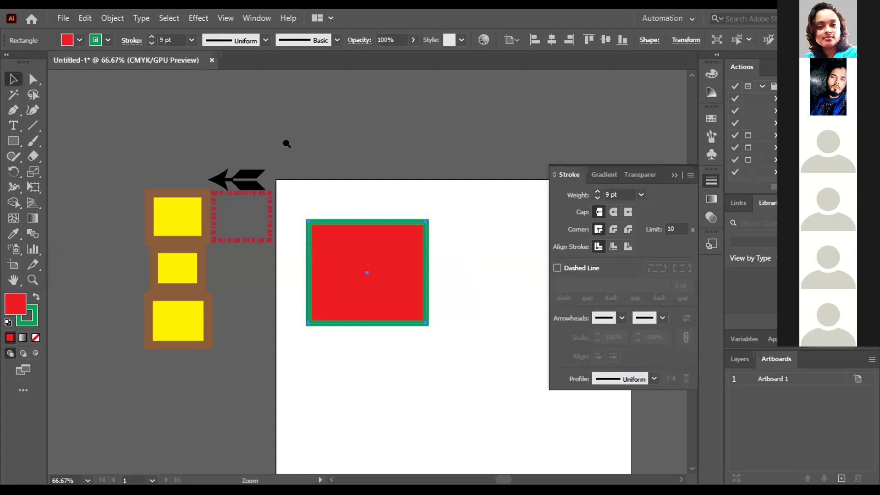
{"action": "key", "text": "ctrl+plus"}
{"action": "key", "text": "v"}
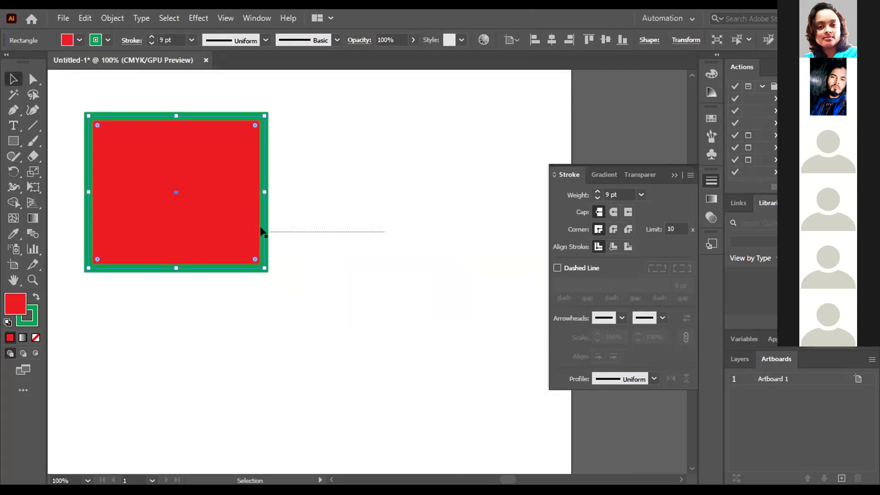
{"action": "left_click", "coordinate": [454, 231]}
{"action": "left_click_drag", "start_coordinate": [264, 228], "coordinate": [580, 285]}
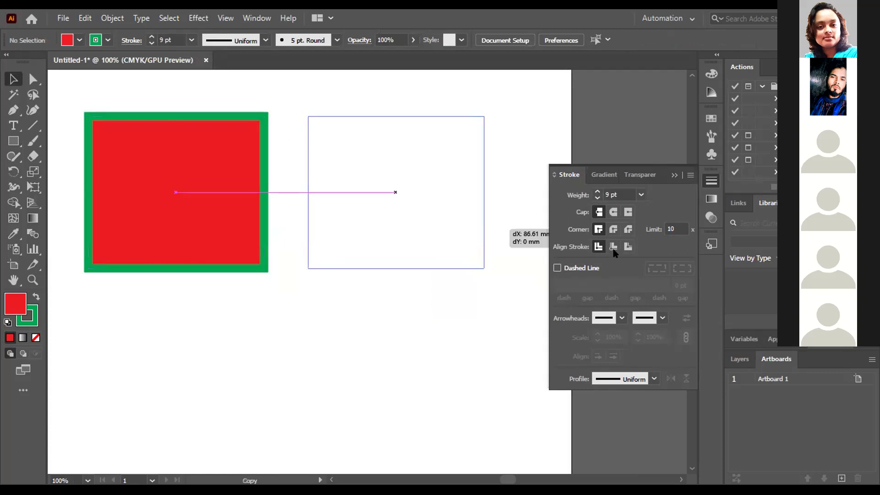
{"action": "left_click_drag", "start_coordinate": [613, 250], "coordinate": [613, 250]}
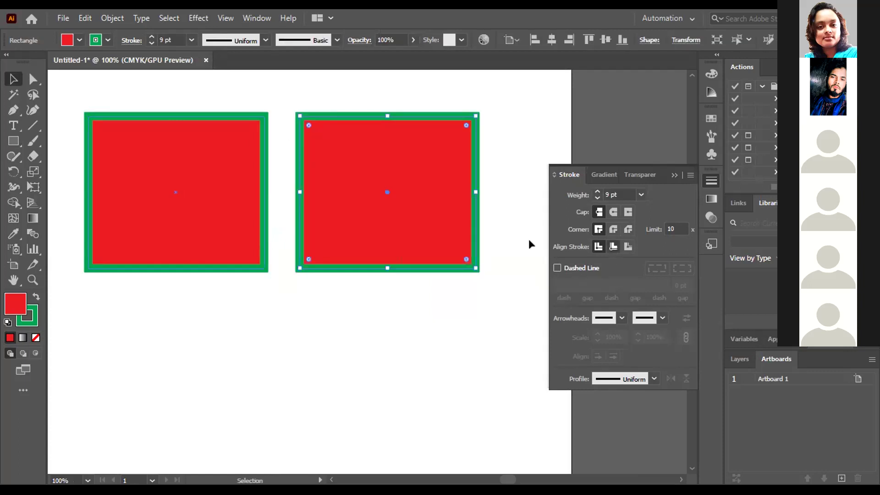
{"action": "left_click", "coordinate": [151, 38]}
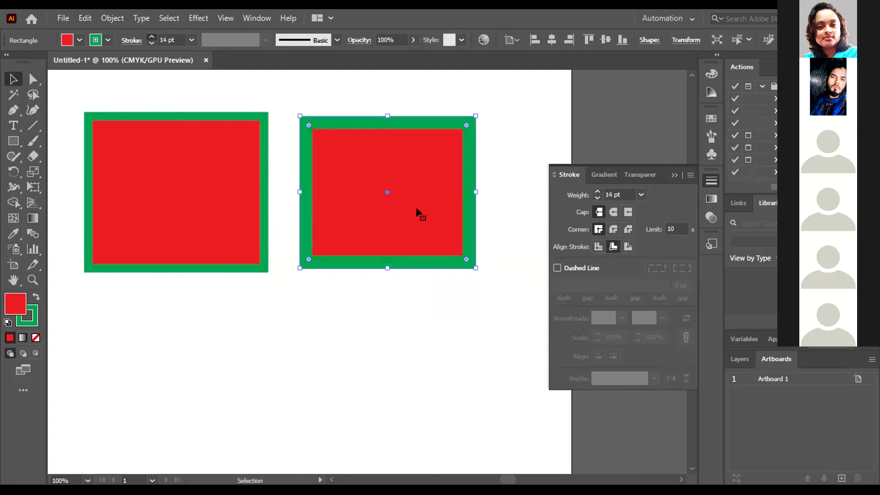
Add a third copy of the rectangle below the others with a 21 pt stroke aligned to the outside.
{"action": "scroll", "coordinate": [417, 207], "scroll_direction": "down", "scroll_amount": 3}
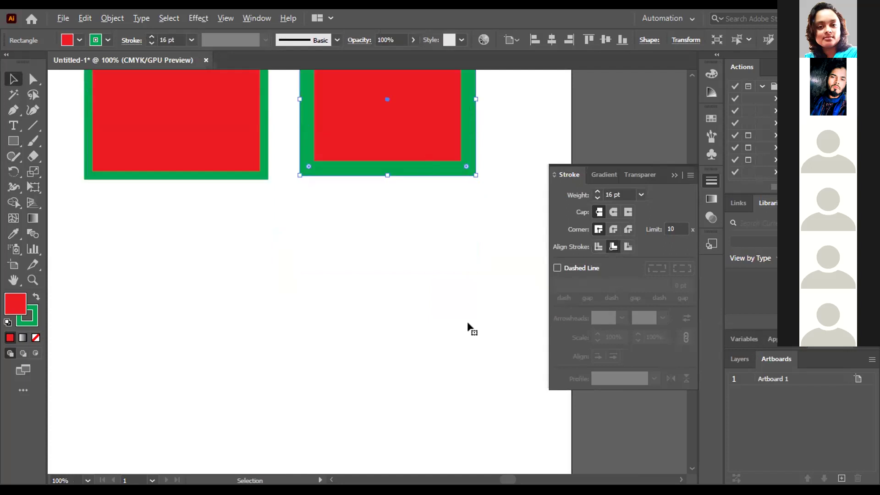
{"action": "key", "text": "ctrl+v"}
{"action": "left_click", "coordinate": [628, 247]}
{"action": "left_click", "coordinate": [151, 37]}
{"action": "left_click", "coordinate": [152, 38]}
{"action": "left_click", "coordinate": [151, 37]}
{"action": "left_click", "coordinate": [152, 37]}
{"action": "left_click", "coordinate": [151, 38]}
{"action": "left_click", "coordinate": [151, 38]}
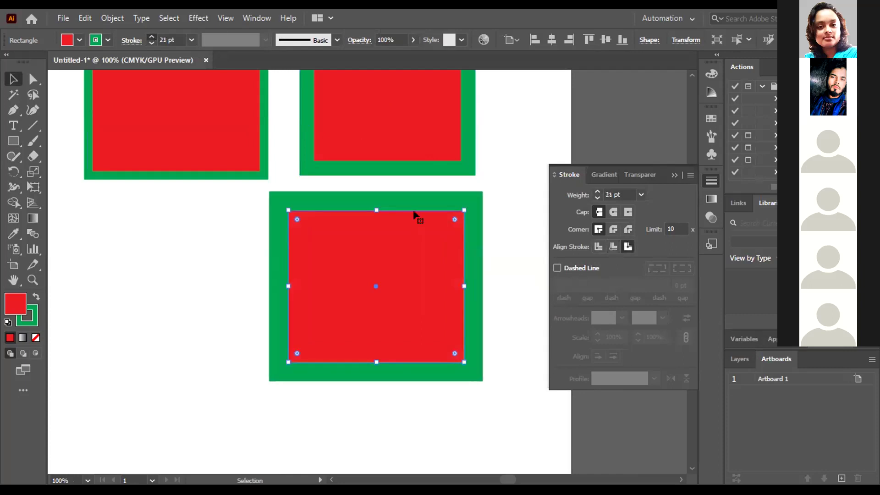
Rearrange the rectangles so the outside-stroke copy sits below the original and the inside-stroke copy sits close beside the original.
{"action": "left_click_drag", "start_coordinate": [373, 206], "coordinate": [261, 202]}
{"action": "left_click_drag", "start_coordinate": [463, 198], "coordinate": [259, 198]}
{"action": "left_click", "coordinate": [488, 241]}
{"action": "scroll", "coordinate": [394, 154], "scroll_direction": "up", "scroll_amount": 5}
{"action": "left_click_drag", "start_coordinate": [255, 145], "coordinate": [218, 111]}
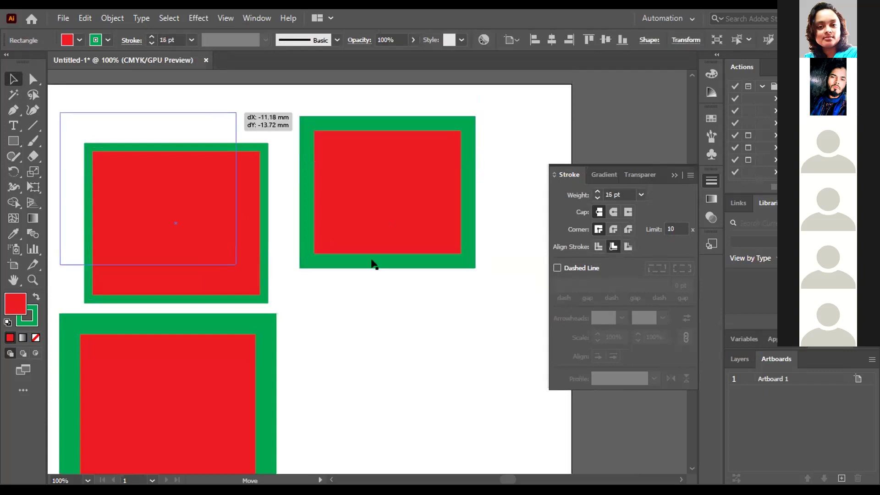
{"action": "left_click_drag", "start_coordinate": [335, 251], "coordinate": [292, 238]}
{"action": "left_click", "coordinate": [413, 298]}
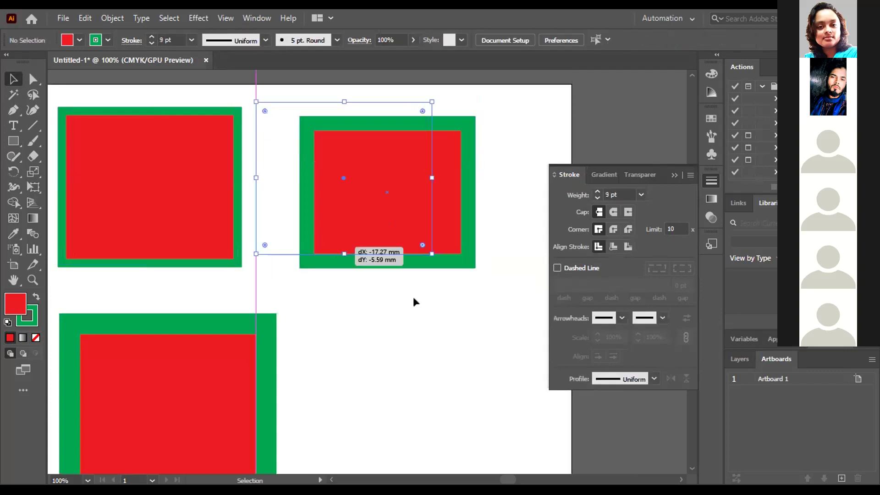
Give the original red rectangle's 9 pt stroke a round join at the corners and a round cap.
{"action": "scroll", "coordinate": [429, 293], "scroll_direction": "down", "scroll_amount": 3}
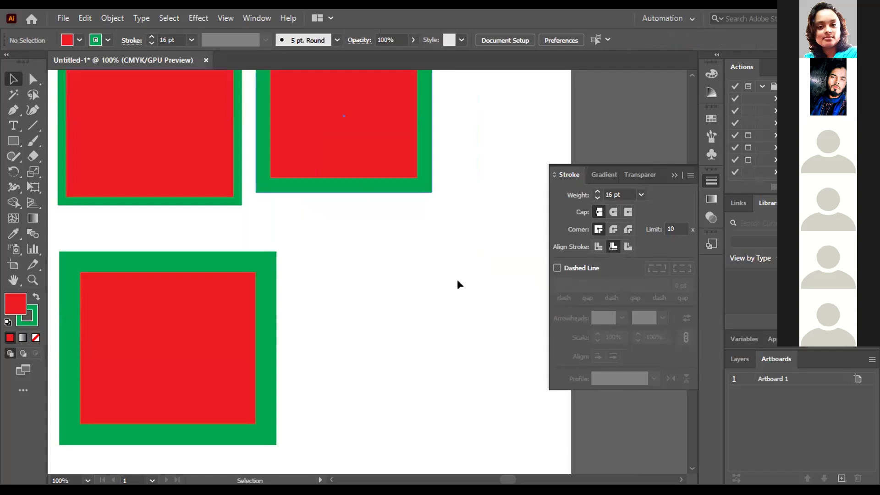
{"action": "scroll", "coordinate": [457, 285], "scroll_direction": "up", "scroll_amount": 4}
{"action": "left_click", "coordinate": [321, 230]}
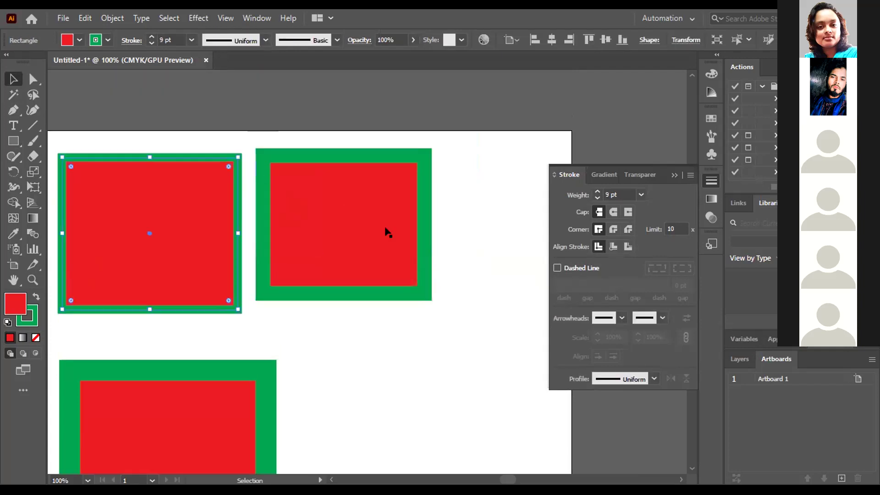
{"action": "scroll", "coordinate": [273, 180], "scroll_direction": "up", "scroll_amount": 1}
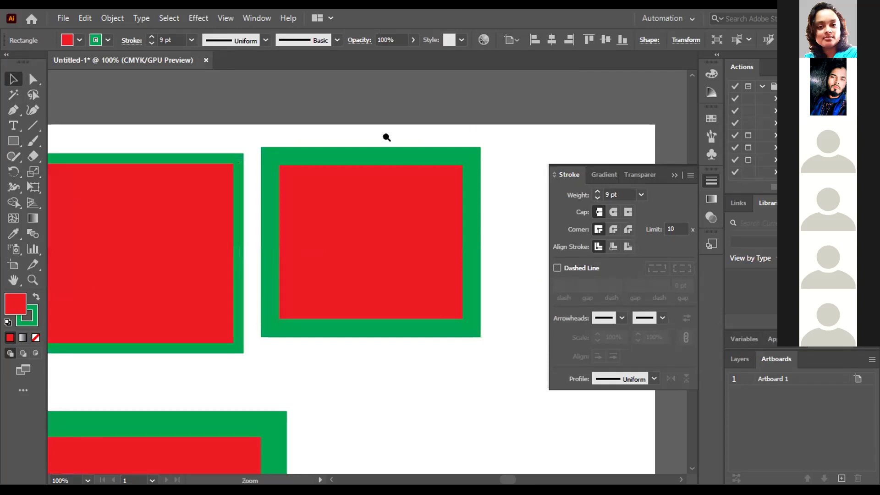
{"action": "scroll", "coordinate": [428, 193], "scroll_direction": "left", "scroll_amount": 5}
{"action": "scroll", "coordinate": [407, 130], "scroll_direction": "up", "scroll_amount": 1}
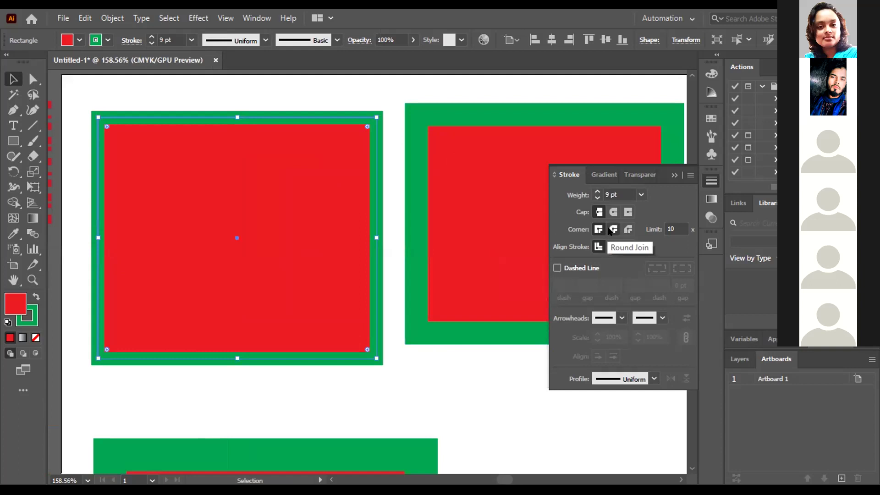
{"action": "left_click", "coordinate": [610, 231]}
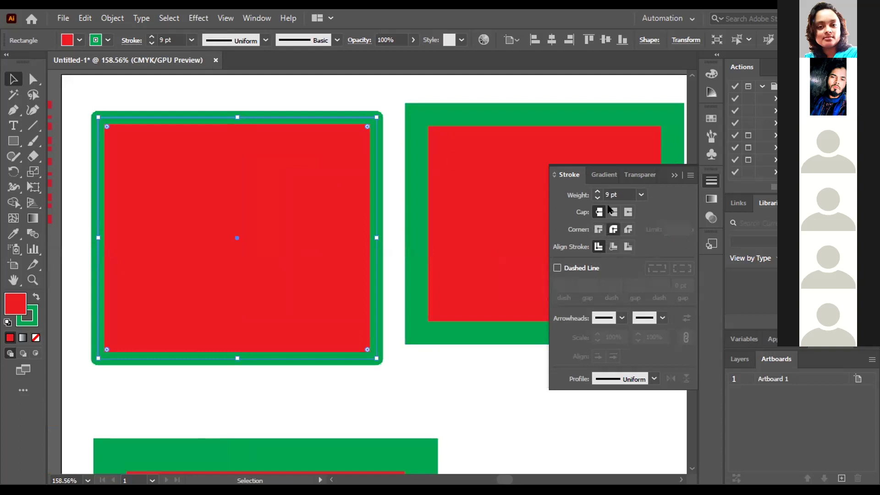
{"action": "left_click", "coordinate": [615, 212]}
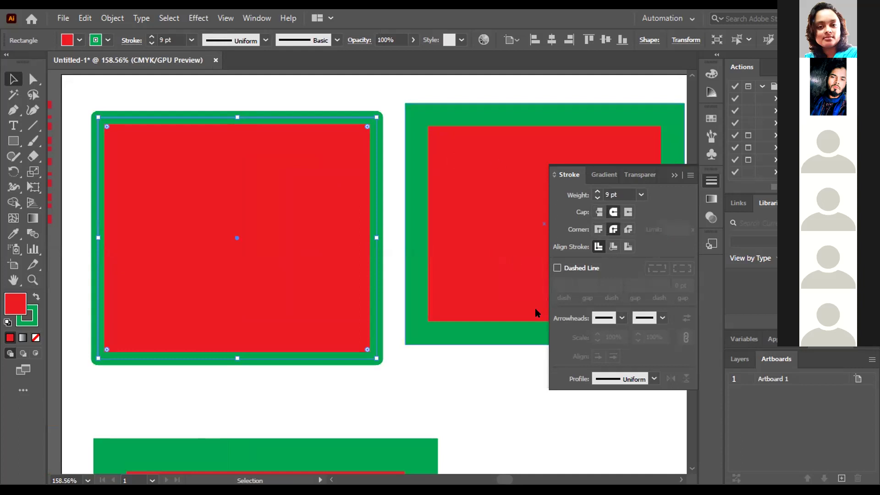
Examine the rounded stroke corners of the original rectangle up close and compare them with the square-cornered copies.
{"action": "left_click_drag", "start_coordinate": [401, 168], "coordinate": [415, 223]}
{"action": "scroll", "coordinate": [421, 236], "scroll_direction": "down", "scroll_amount": 2}
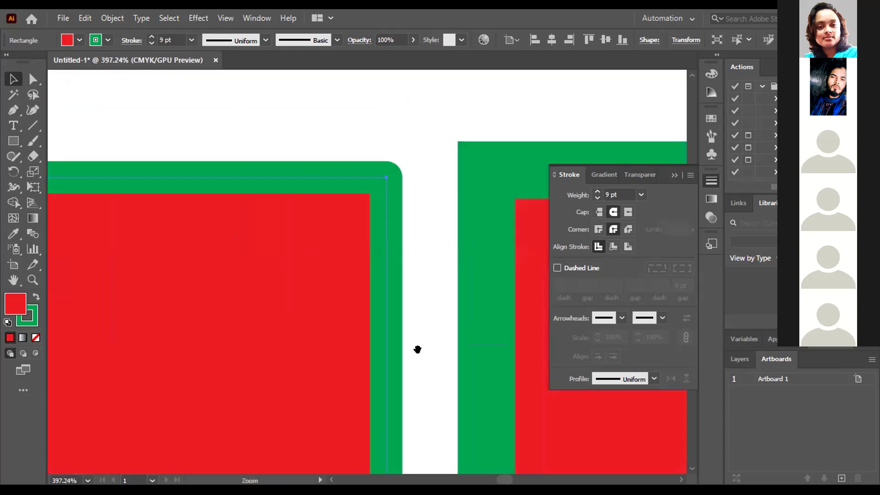
{"action": "scroll", "coordinate": [411, 191], "scroll_direction": "down", "scroll_amount": 3}
{"action": "scroll", "coordinate": [360, 172], "scroll_direction": "down", "scroll_amount": 1}
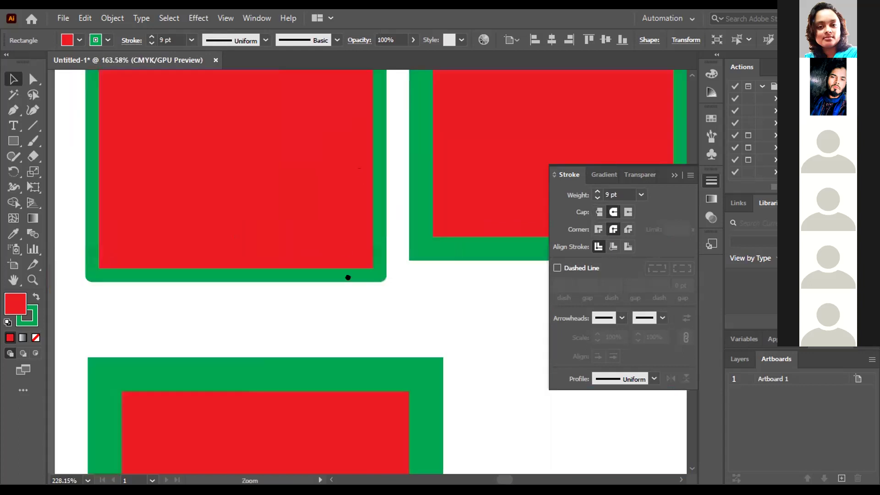
{"action": "scroll", "coordinate": [290, 305], "scroll_direction": "down", "scroll_amount": 1}
{"action": "scroll", "coordinate": [425, 293], "scroll_direction": "up", "scroll_amount": 3}
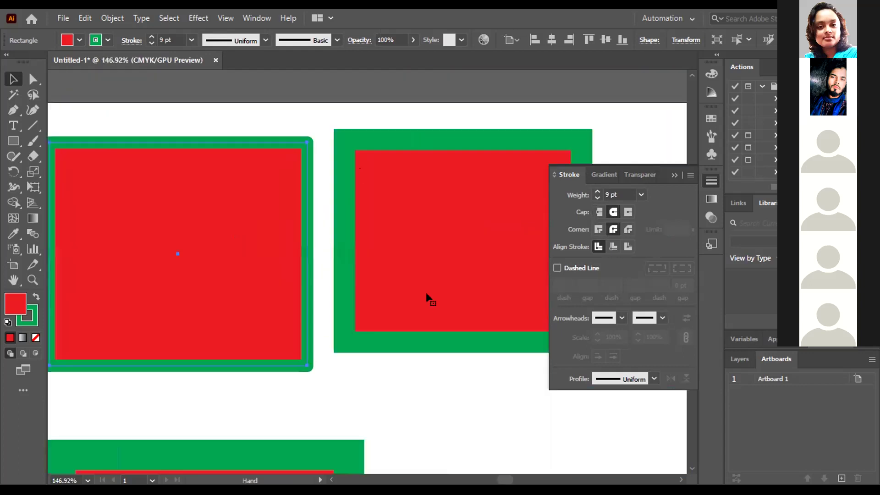
{"action": "scroll", "coordinate": [458, 293], "scroll_direction": "down", "scroll_amount": 2}
Reduce the stroke weight of the inside-stroke rectangle to 8 pt.
{"action": "left_click", "coordinate": [510, 288]}
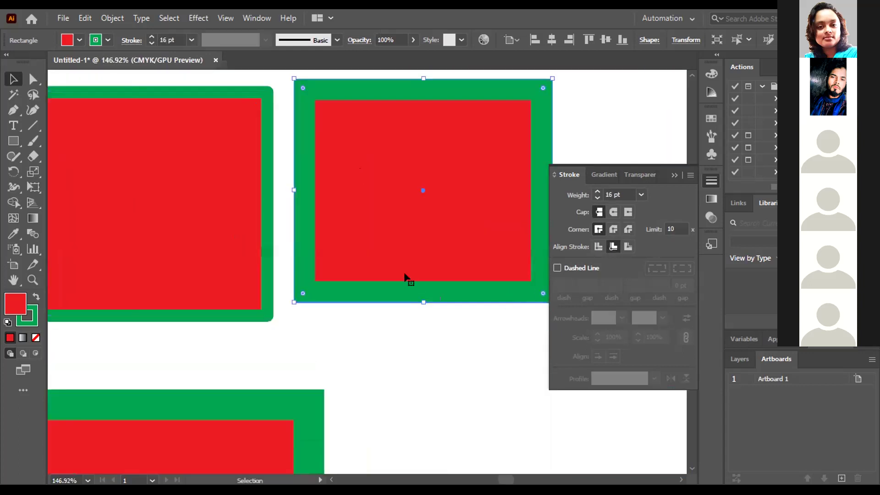
{"action": "scroll", "coordinate": [328, 216], "scroll_direction": "down", "scroll_amount": 1}
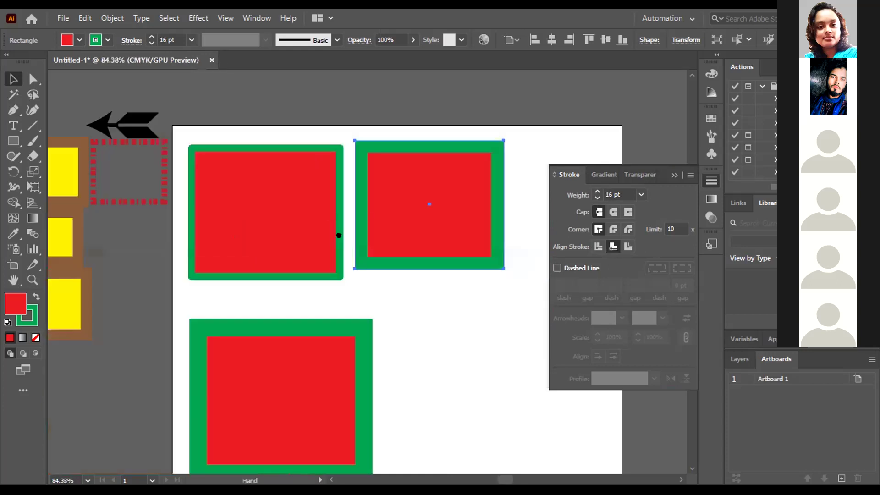
{"action": "scroll", "coordinate": [385, 249], "scroll_direction": "down", "scroll_amount": 2}
{"action": "scroll", "coordinate": [385, 250], "scroll_direction": "right", "scroll_amount": 2}
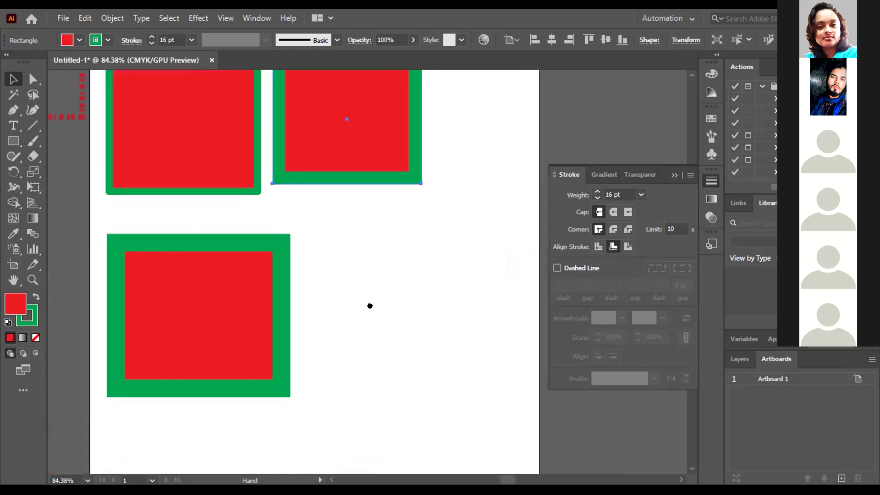
{"action": "scroll", "coordinate": [428, 202], "scroll_direction": "up", "scroll_amount": 2}
{"action": "scroll", "coordinate": [594, 201], "scroll_direction": "up", "scroll_amount": 1}
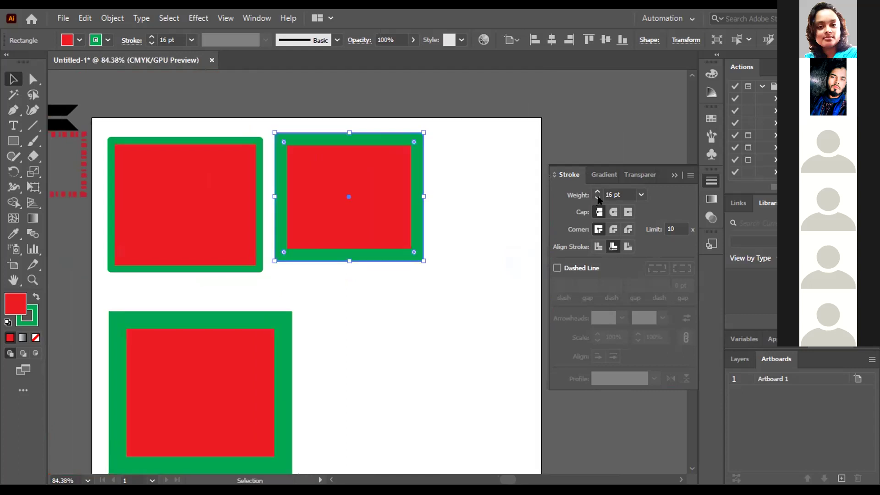
{"action": "left_click", "coordinate": [598, 198]}
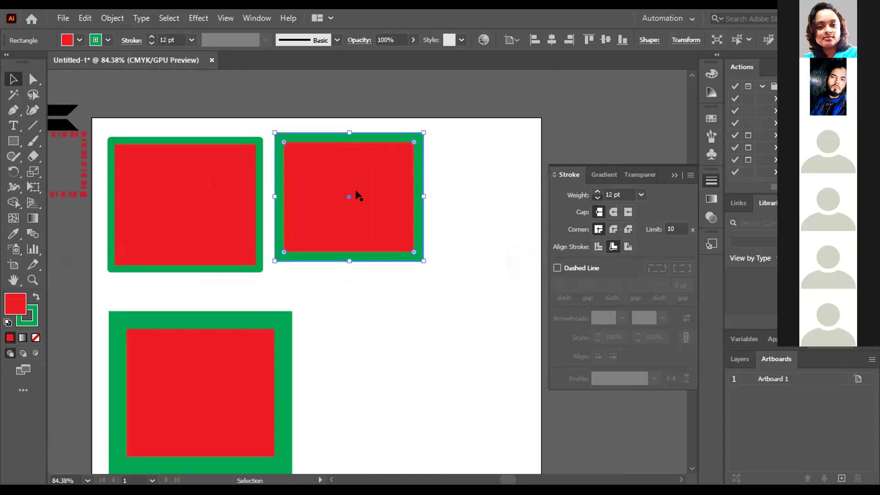
{"action": "left_click", "coordinate": [521, 234]}
{"action": "key", "text": "ctrl+z"}
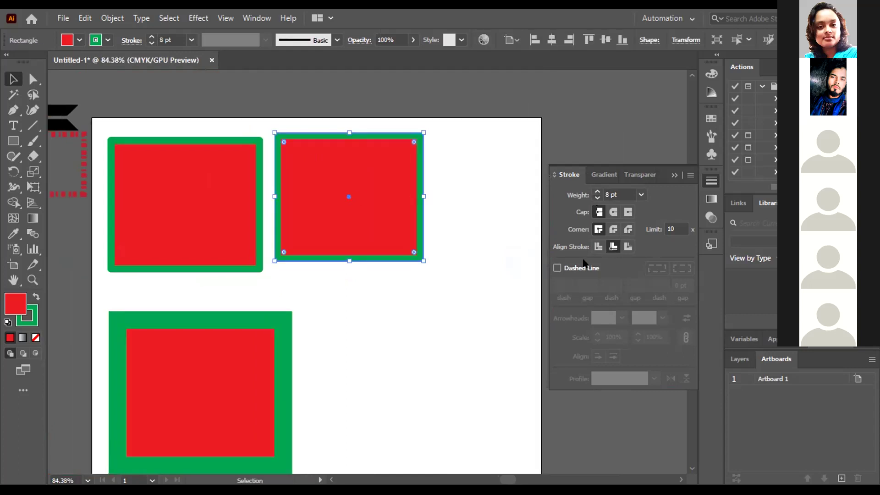
Turn on a dashed line for the inside-stroke rectangle and change its stroke color to white.
{"action": "left_click", "coordinate": [557, 268]}
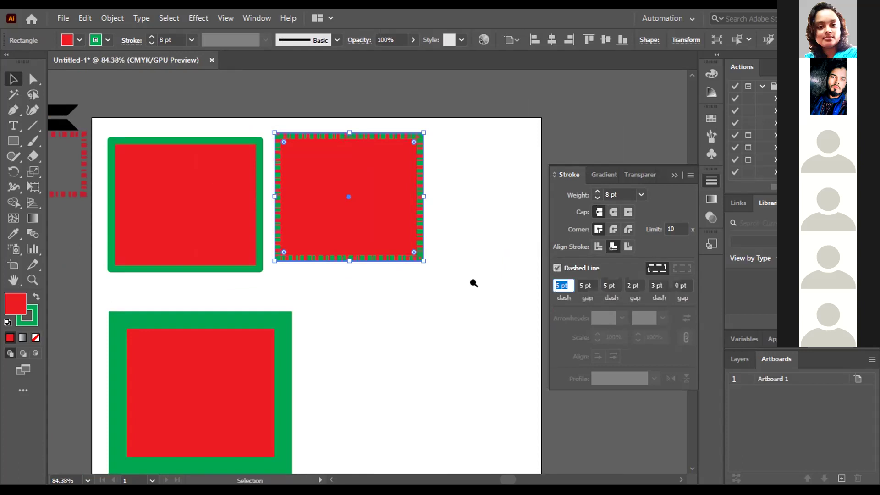
{"action": "key", "text": "ctrl+equal"}
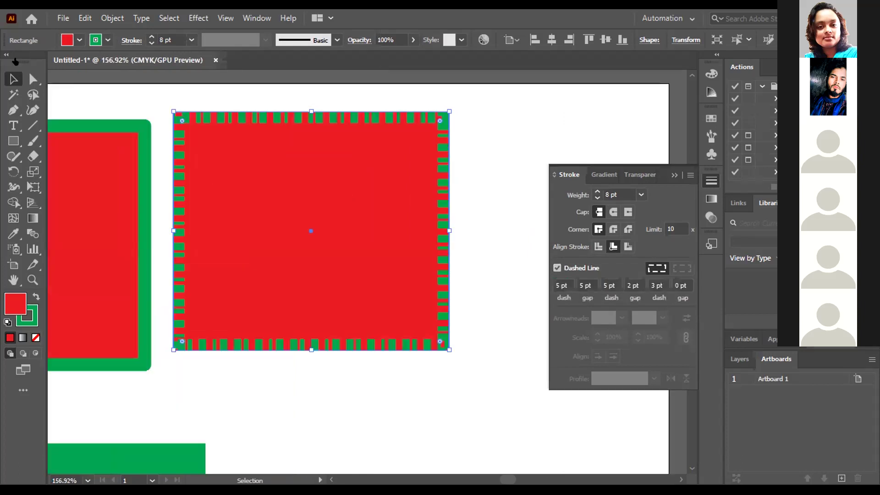
{"action": "left_click", "coordinate": [108, 41]}
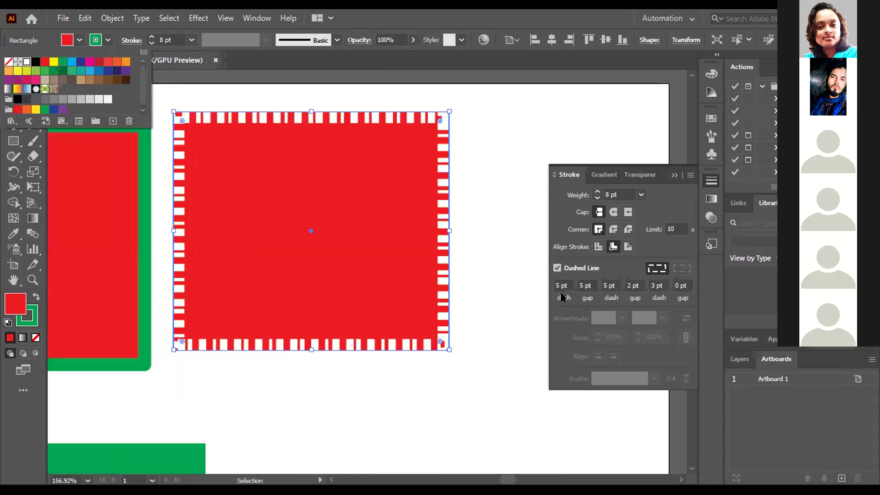
{"action": "left_click", "coordinate": [605, 293]}
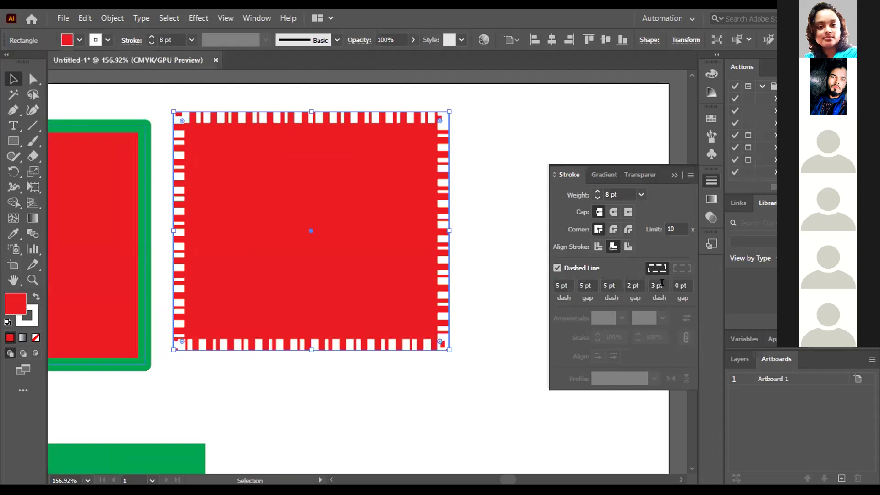
Set the rectangle's dash pattern to a 1 pt first dash and 2 pt for every remaining dash and gap, then deselect it.
{"action": "type", "text": "0"}
{"action": "key", "text": "Tab"}
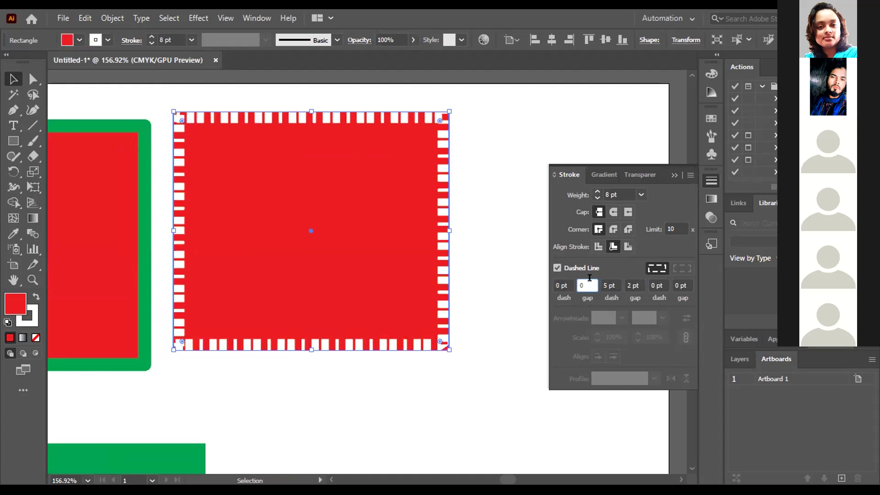
{"action": "key", "text": "shift+Tab"}
{"action": "type", "text": "1"}
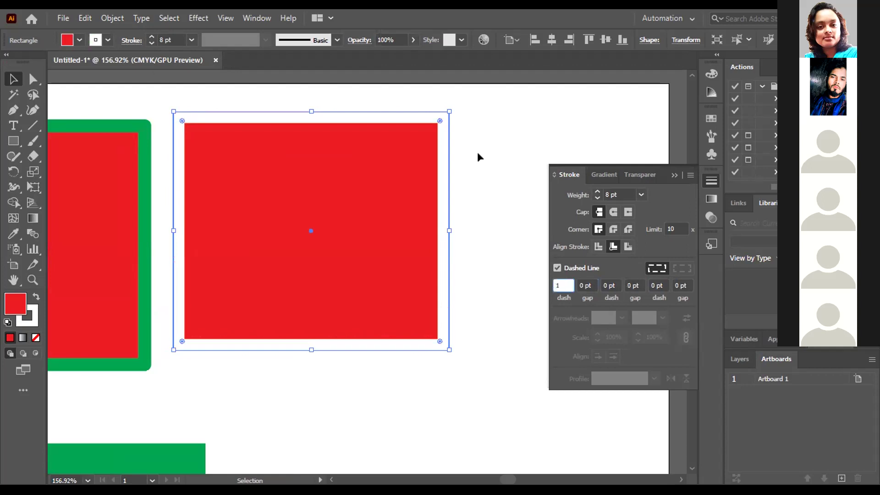
{"action": "key", "text": "Tab"}
{"action": "type", "text": "2"}
{"action": "key", "text": "Tab"}
{"action": "type", "text": "2"}
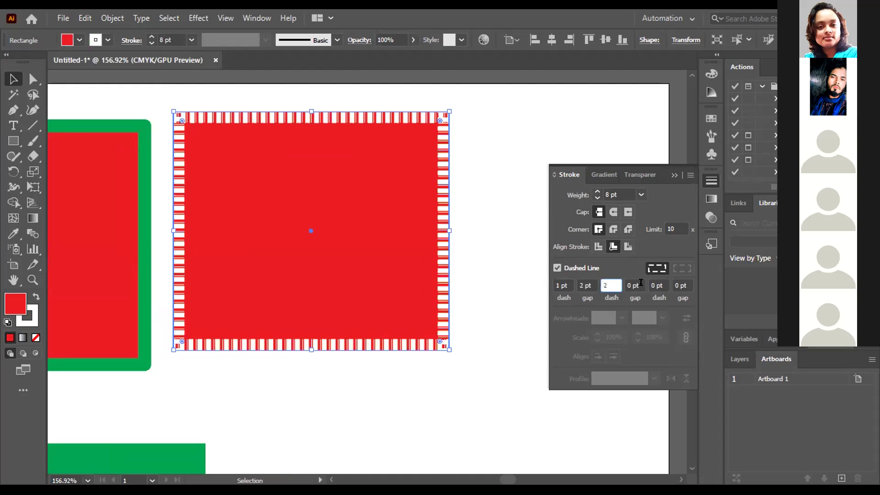
{"action": "key", "text": "Tab"}
{"action": "type", "text": "2"}
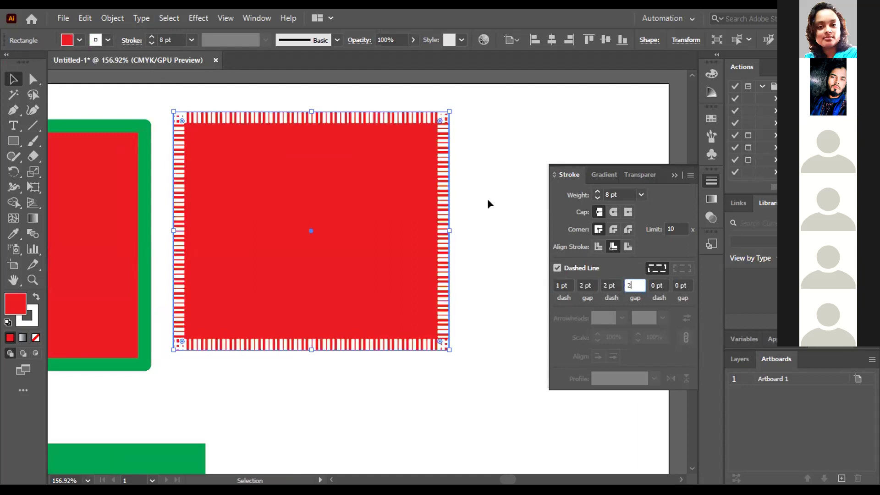
{"action": "key", "text": "Return"}
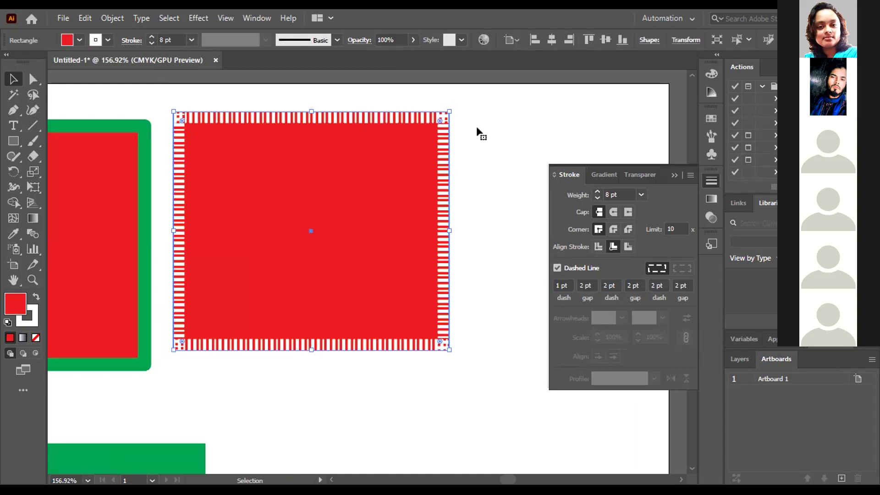
{"action": "key", "text": "ctrl+shift+a"}
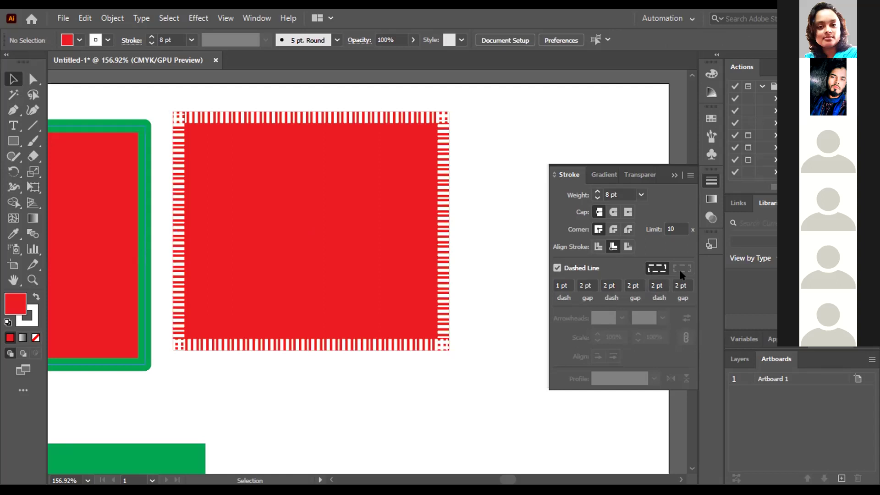
Remove the dashed rectangle's fill and make its stroke black.
{"action": "left_click", "coordinate": [683, 284]}
{"action": "type", "text": "0"}
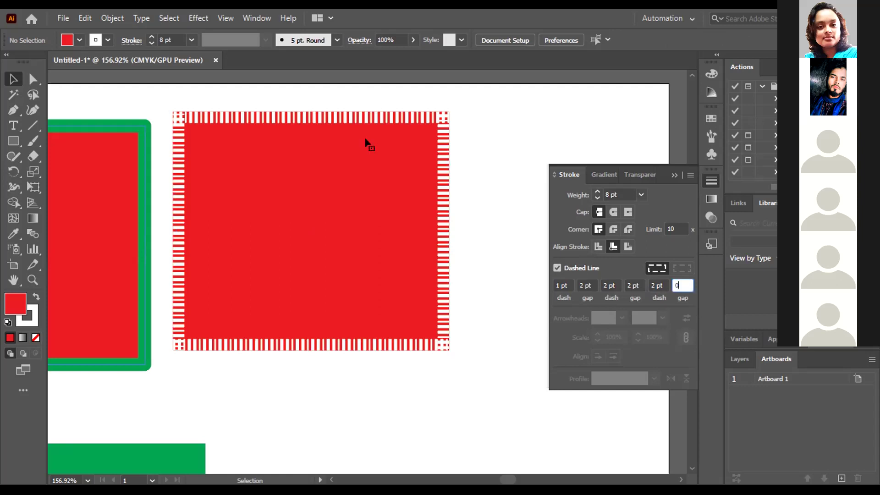
{"action": "left_click", "coordinate": [301, 138]}
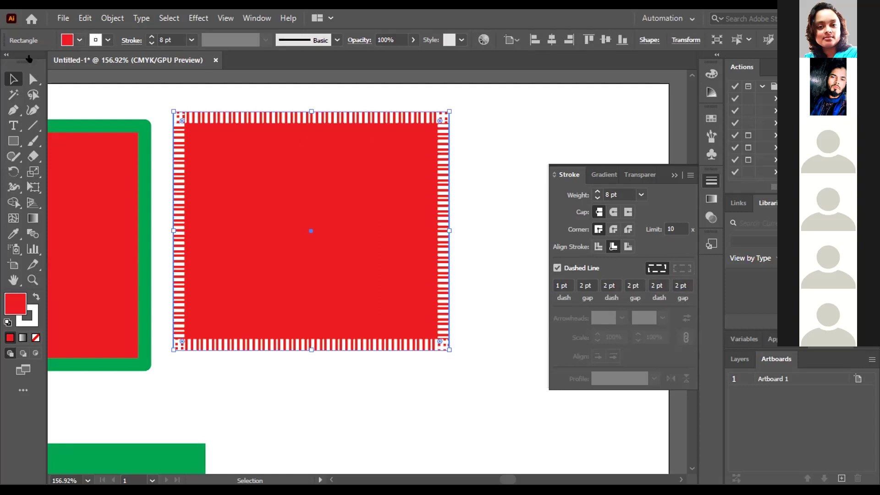
{"action": "left_click", "coordinate": [108, 40]}
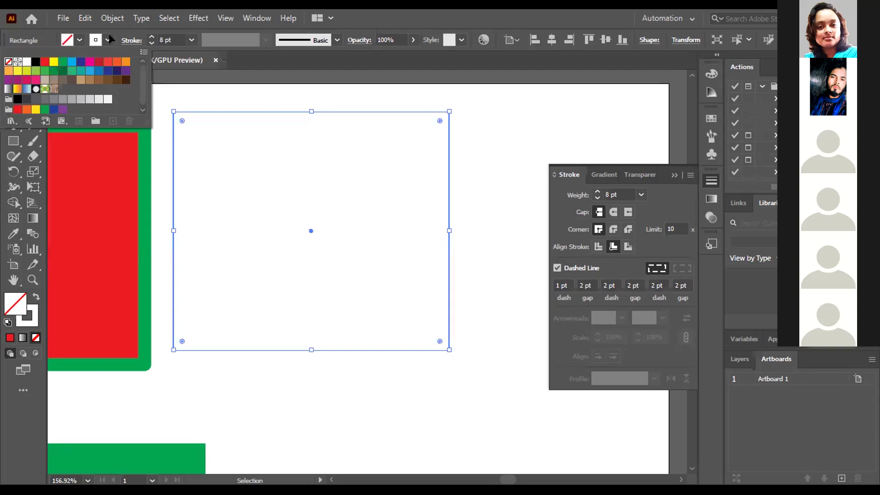
{"action": "left_click", "coordinate": [475, 160]}
{"action": "left_click", "coordinate": [377, 227]}
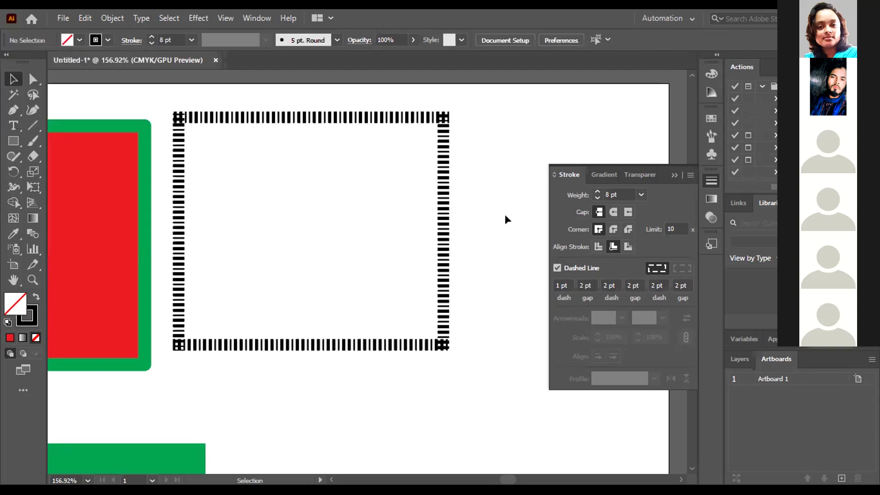
{"action": "left_click", "coordinate": [511, 239]}
Draw a horizontal line about 84 mm long beside the outside-stroke rectangle.
{"action": "key", "text": "ctrl+minus"}
{"action": "scroll", "coordinate": [448, 292], "scroll_direction": "down", "scroll_amount": 3}
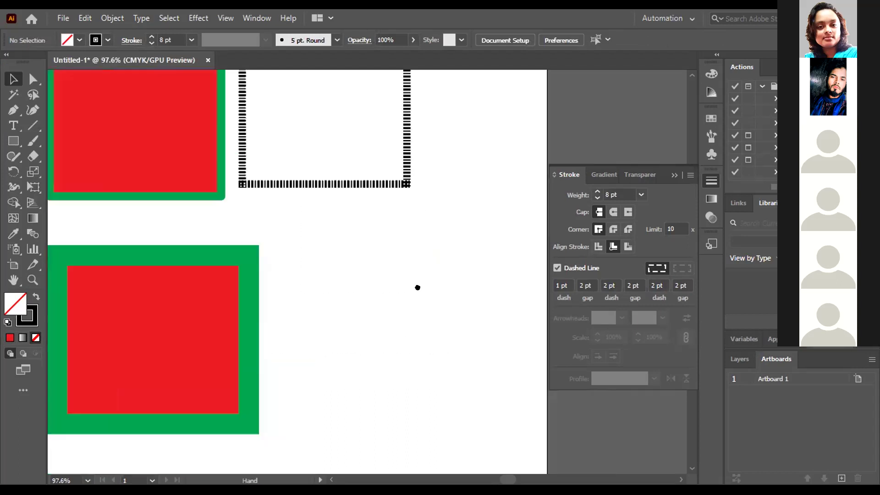
{"action": "scroll", "coordinate": [416, 287], "scroll_direction": "down", "scroll_amount": 3}
{"action": "left_click_drag", "start_coordinate": [221, 245], "coordinate": [212, 221]}
{"action": "left_click", "coordinate": [32, 125]}
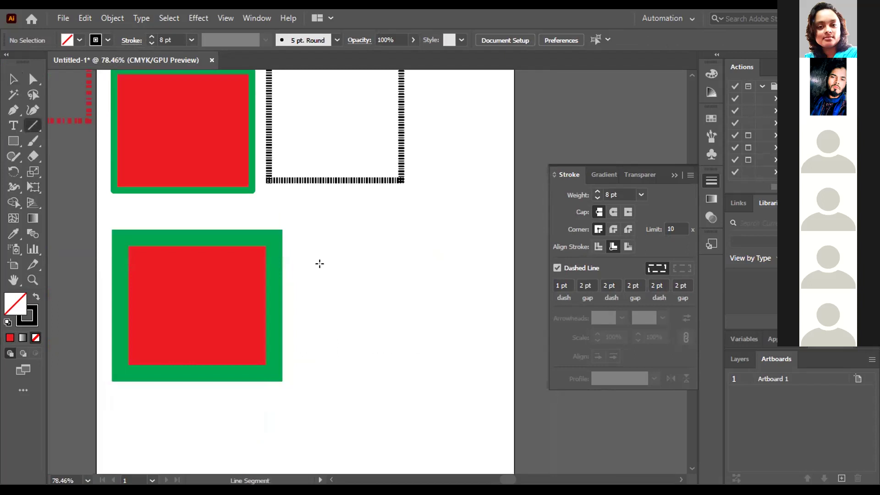
{"action": "left_click_drag", "start_coordinate": [324, 267], "coordinate": [492, 267]}
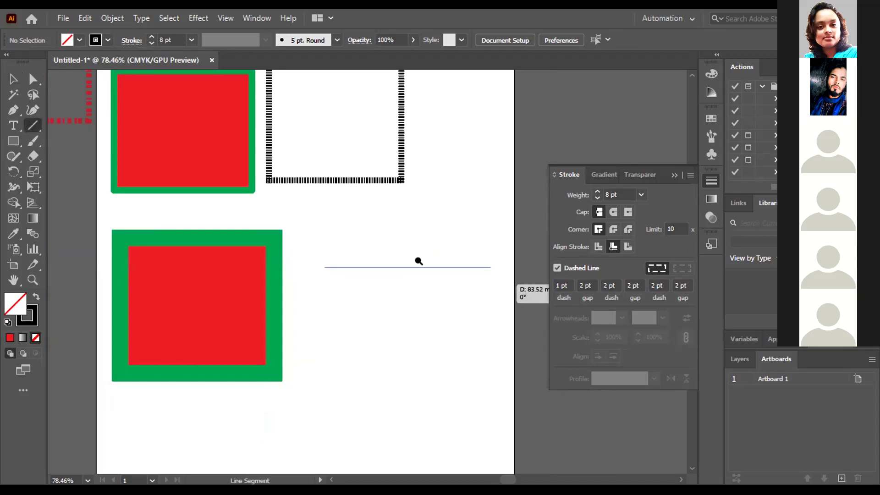
Turn off the dashed line setting for the horizontal line so that its stroke is solid.
{"action": "scroll", "coordinate": [542, 228], "scroll_direction": "up", "scroll_amount": 2}
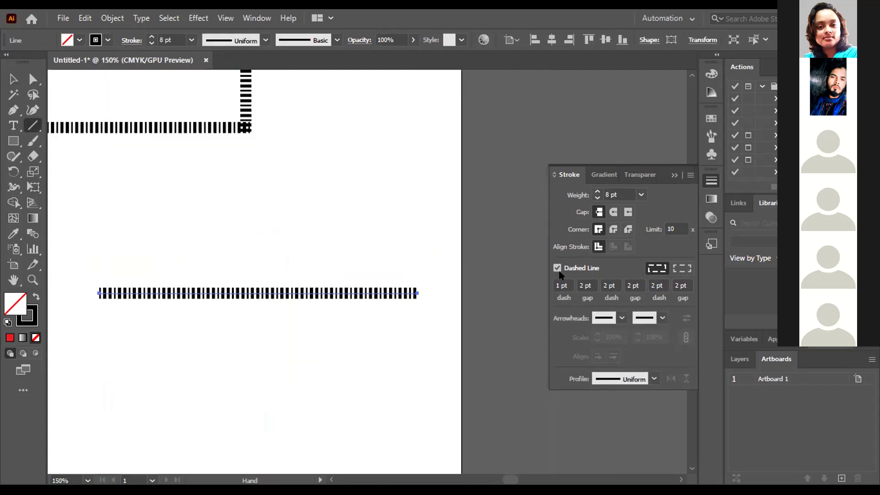
{"action": "left_click_drag", "start_coordinate": [447, 322], "coordinate": [541, 263]}
{"action": "left_click", "coordinate": [558, 268]}
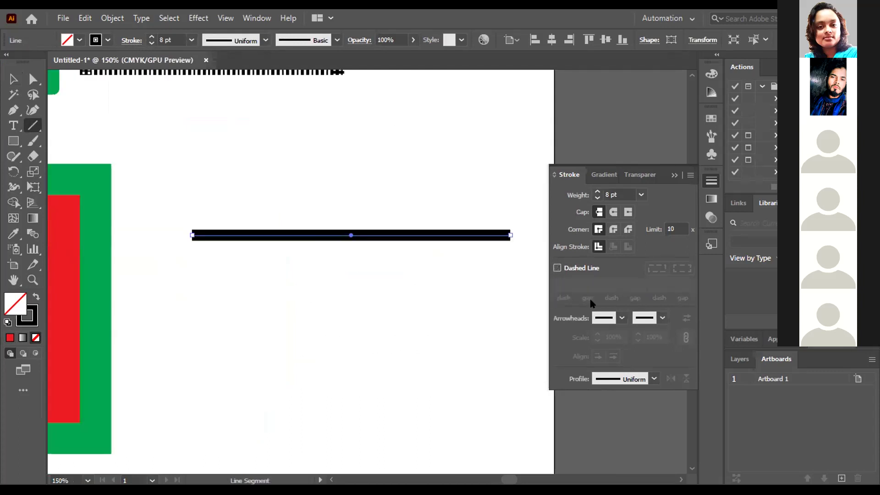
Give the horizontal line a solid black pointed arrowhead at its start and the feathered Arrow 31 at its end.
{"action": "left_click", "coordinate": [622, 318]}
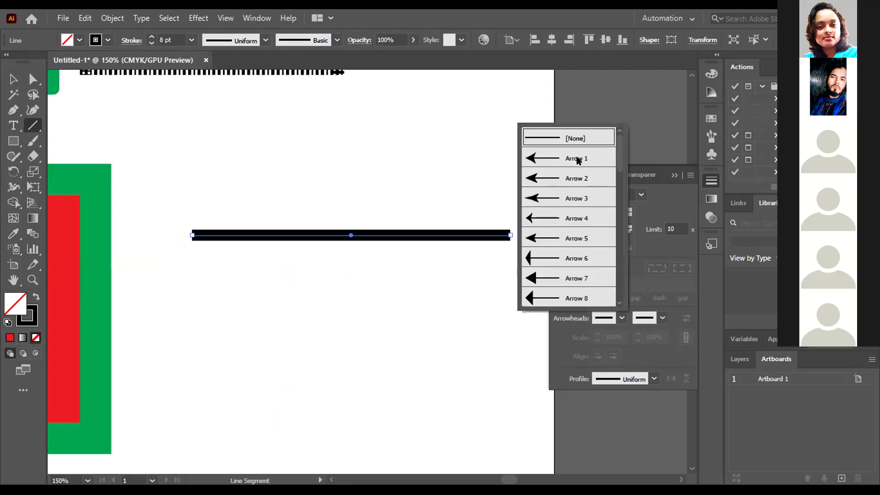
{"action": "left_click", "coordinate": [622, 328]}
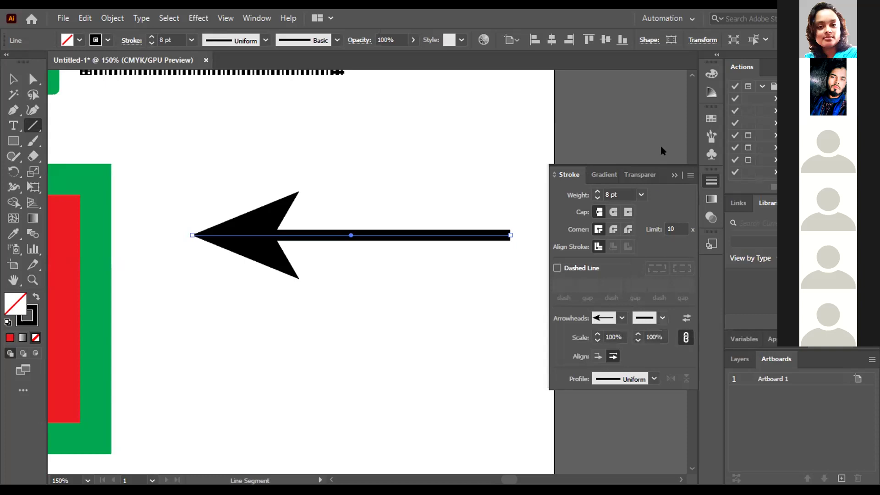
{"action": "left_click", "coordinate": [663, 318]}
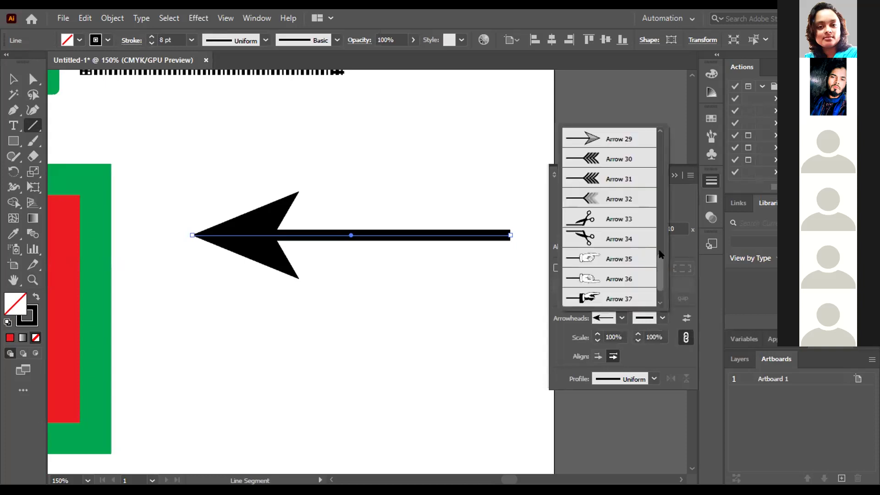
{"action": "scroll", "coordinate": [621, 232], "scroll_direction": "up", "scroll_amount": 2}
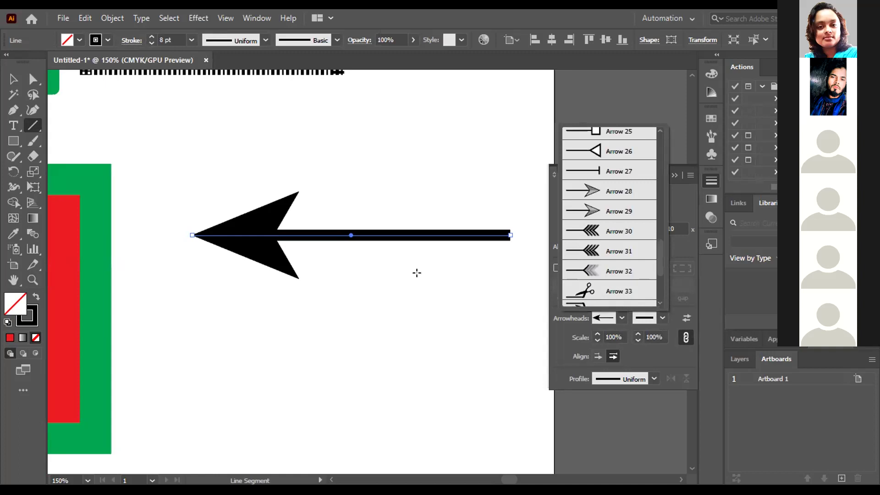
{"action": "left_click", "coordinate": [597, 251]}
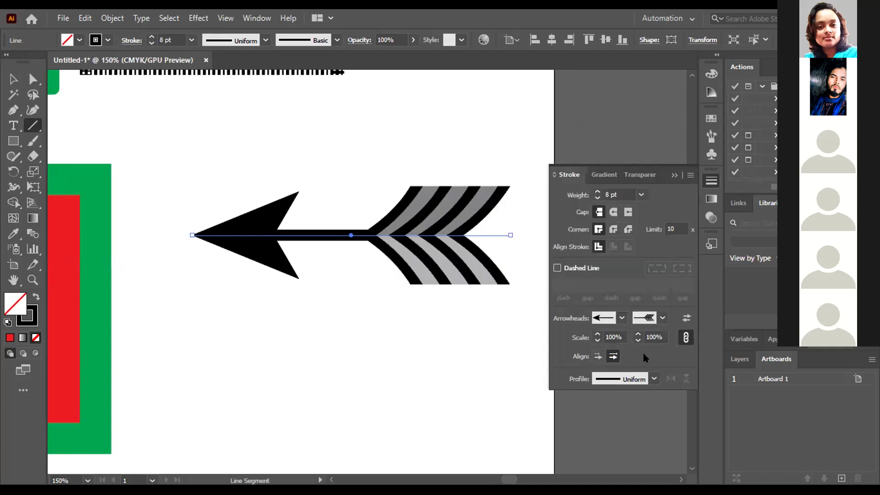
Compare both arrowhead alignments on the arrow, ending with the arrow tips extended beyond the ends of the path.
{"action": "left_click", "coordinate": [599, 357]}
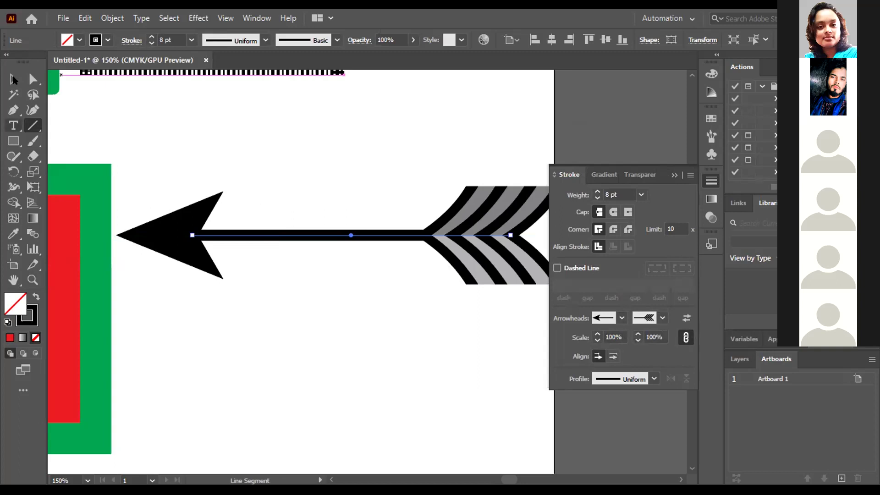
{"action": "key", "text": "v"}
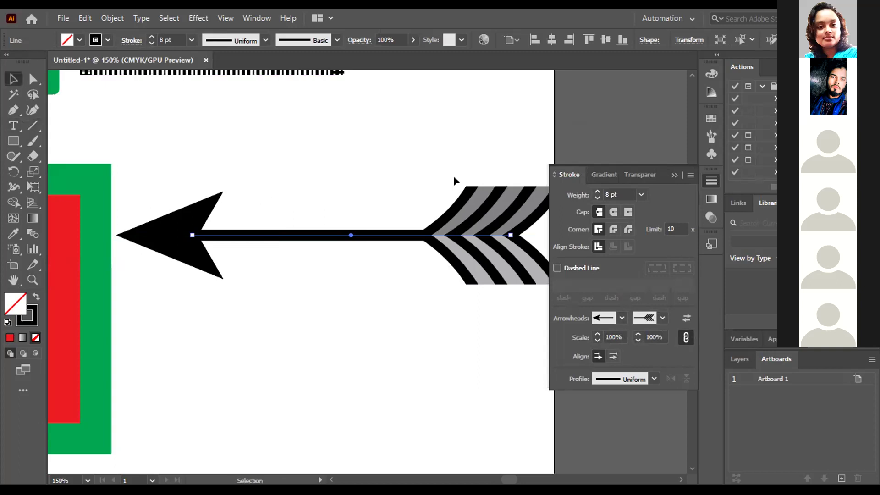
{"action": "key", "text": "ctrl+z"}
{"action": "left_click", "coordinate": [615, 356]}
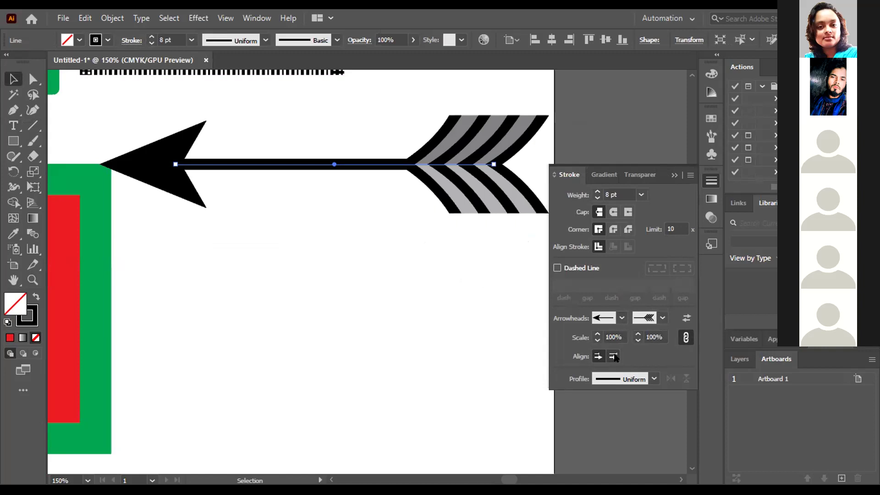
{"action": "left_click", "coordinate": [615, 356]}
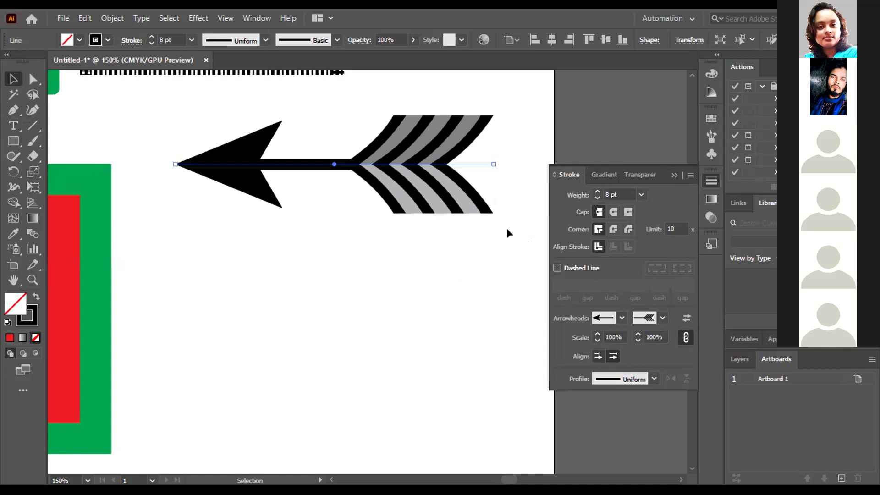
{"action": "left_click", "coordinate": [598, 356]}
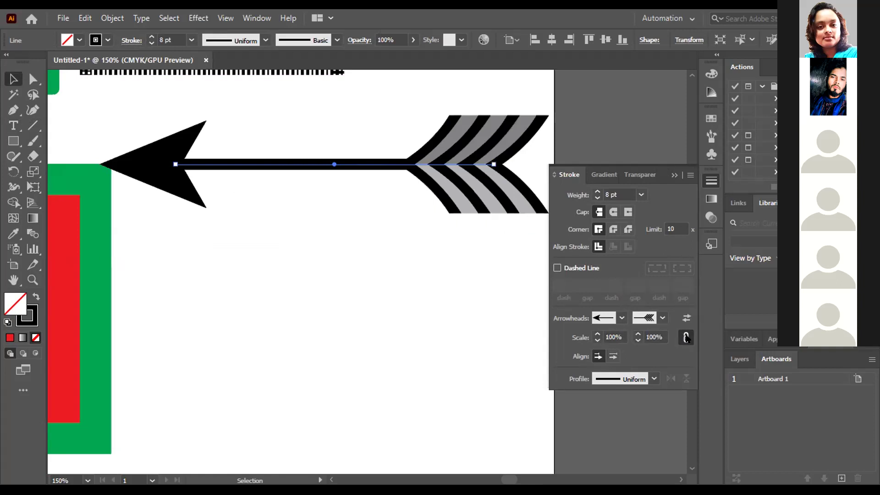
Reduce both linked arrowhead scales to 86%, then unlink them and raise the start arrowhead's scale to 90%.
{"action": "left_click", "coordinate": [598, 339]}
{"action": "left_click", "coordinate": [598, 340]}
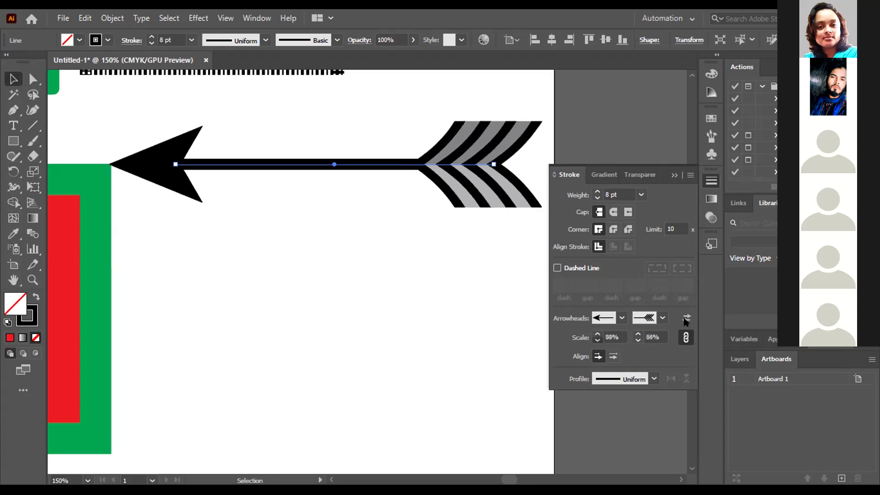
{"action": "left_click", "coordinate": [598, 334]}
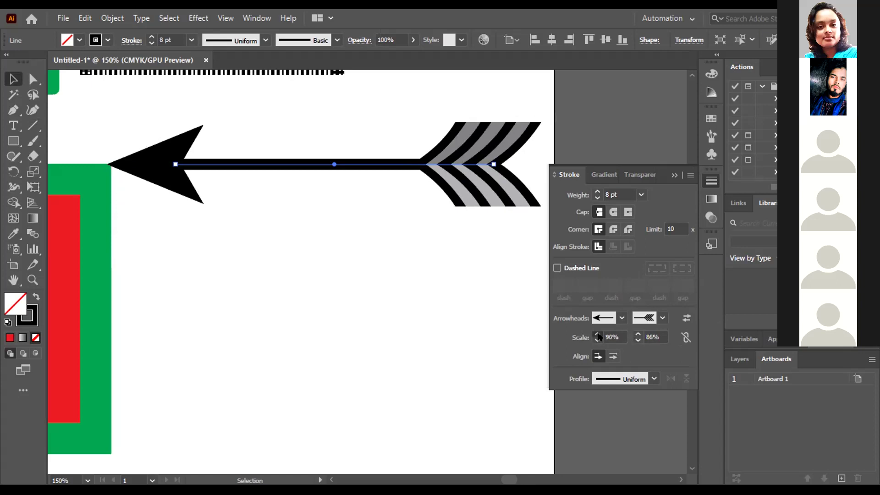
Try larger and smaller sizes for the arrow's start, ending with a 76% start scale and a 64% feathered-end scale.
{"action": "left_click", "coordinate": [598, 335]}
{"action": "left_click", "coordinate": [597, 335]}
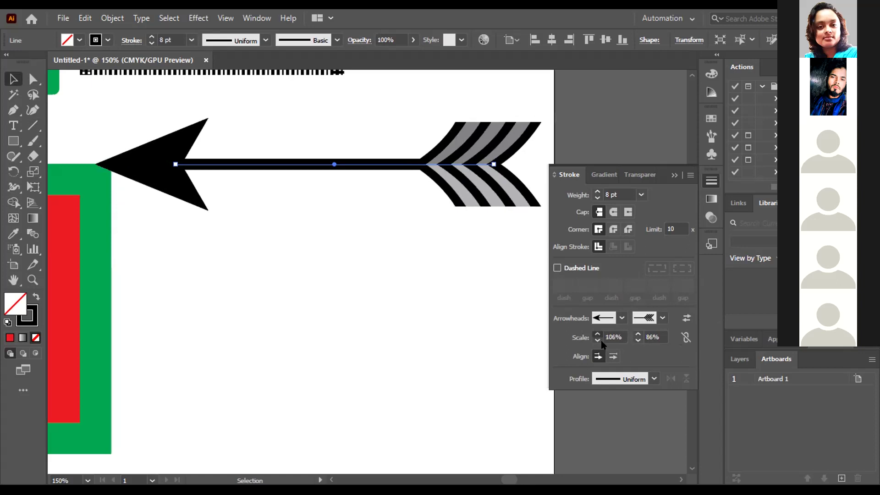
{"action": "left_click", "coordinate": [598, 335]}
{"action": "left_click", "coordinate": [598, 340]}
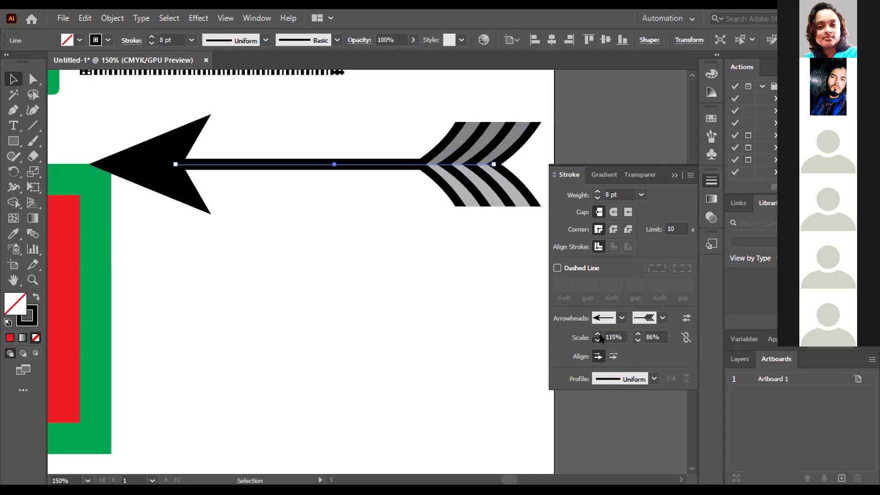
{"action": "left_click", "coordinate": [598, 340]}
{"action": "left_click", "coordinate": [598, 340]}
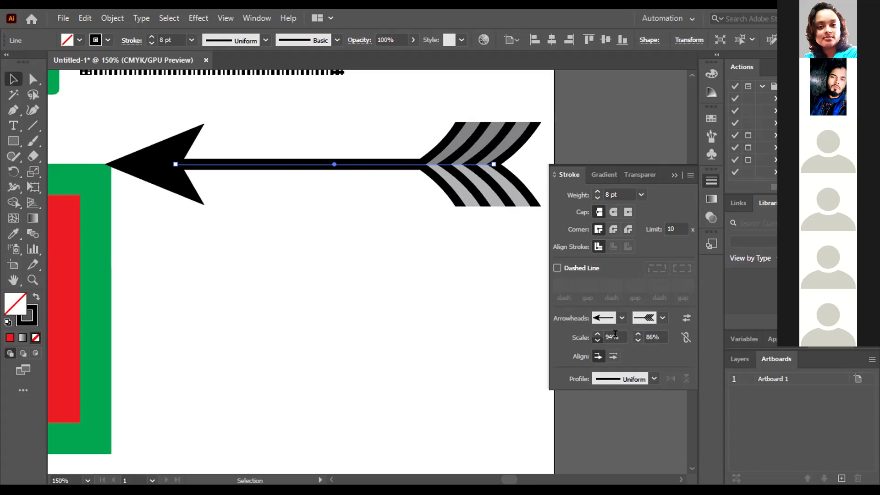
{"action": "left_click", "coordinate": [598, 339]}
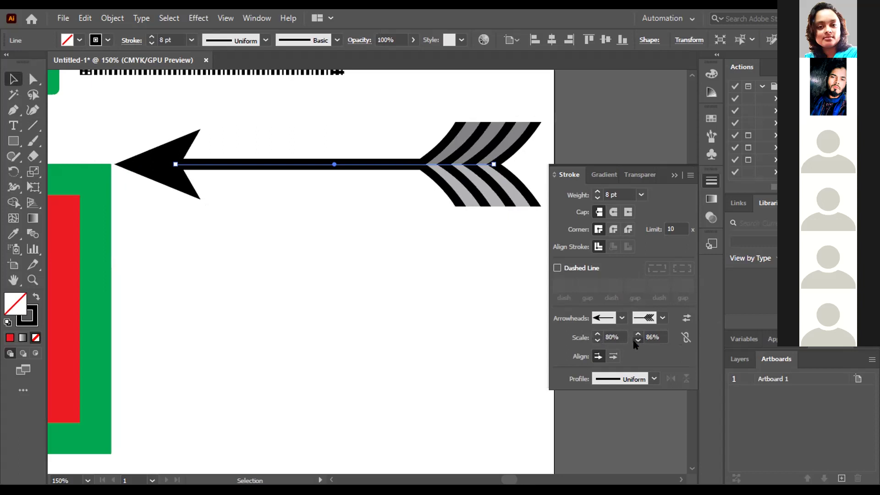
{"action": "left_click", "coordinate": [638, 341]}
{"action": "left_click", "coordinate": [598, 340]}
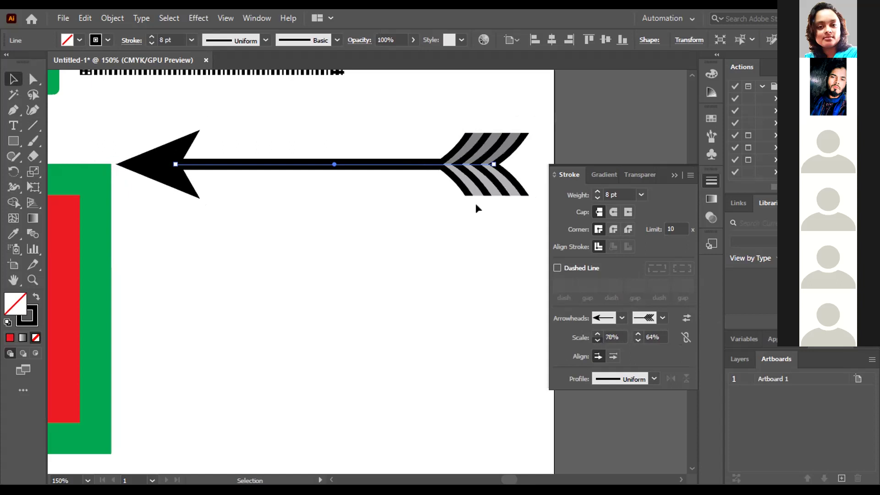
Try a lens-shaped width profile on the arrow's line, replace it with the one thickening toward the feathered end, and deselect the arrow.
{"action": "left_click", "coordinate": [654, 379]}
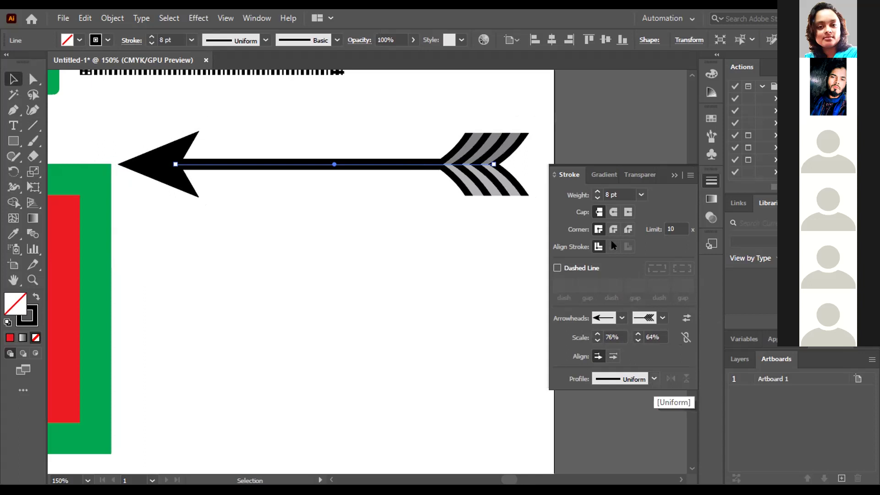
{"action": "left_click", "coordinate": [433, 198]}
{"action": "key", "text": "ctrl+z"}
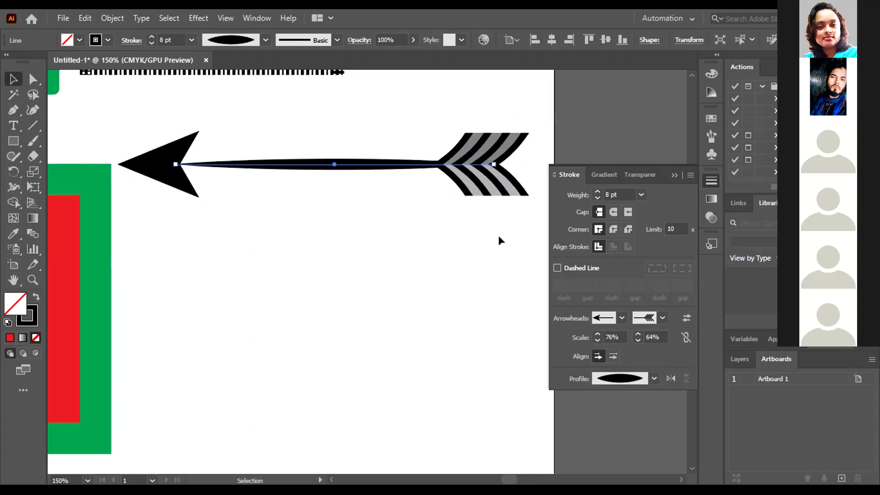
{"action": "key", "text": "ctrl+z"}
{"action": "key", "text": "ctrl+z"}
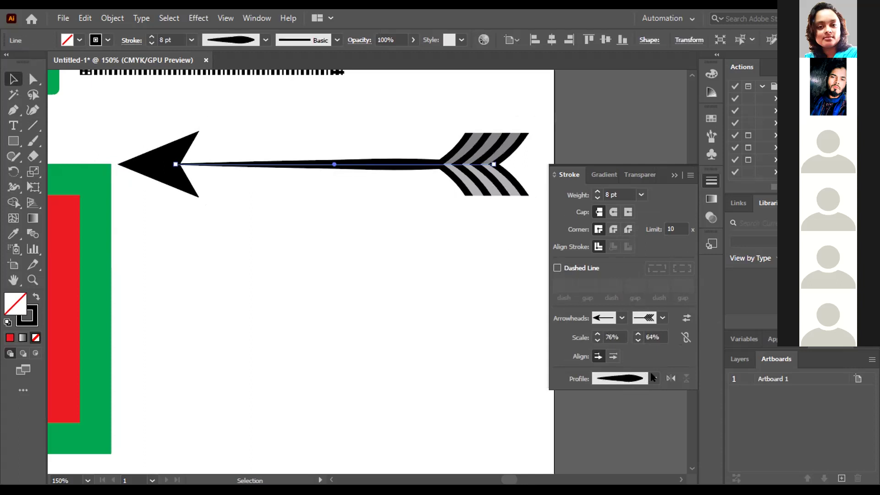
{"action": "left_click", "coordinate": [336, 153]}
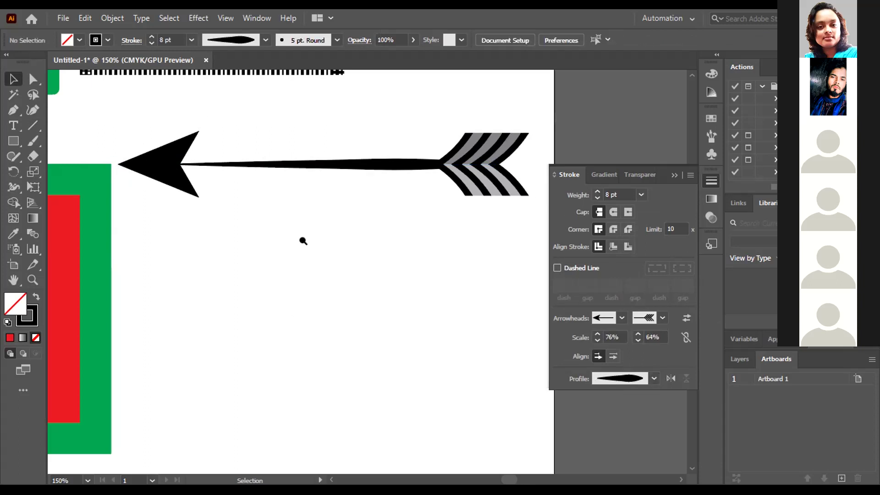
Delete the rectangles and the arrow from the artboard.
{"action": "scroll", "coordinate": [303, 240], "scroll_direction": "down", "scroll_amount": 5}
{"action": "scroll", "coordinate": [324, 246], "scroll_direction": "up", "scroll_amount": 1}
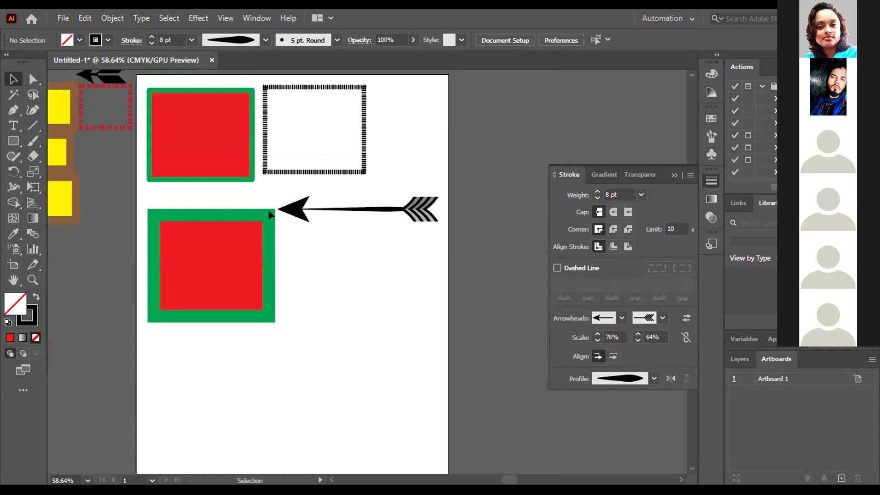
{"action": "scroll", "coordinate": [279, 237], "scroll_direction": "up", "scroll_amount": 2}
{"action": "key", "text": "ctrl+a"}
{"action": "key", "text": "Delete"}
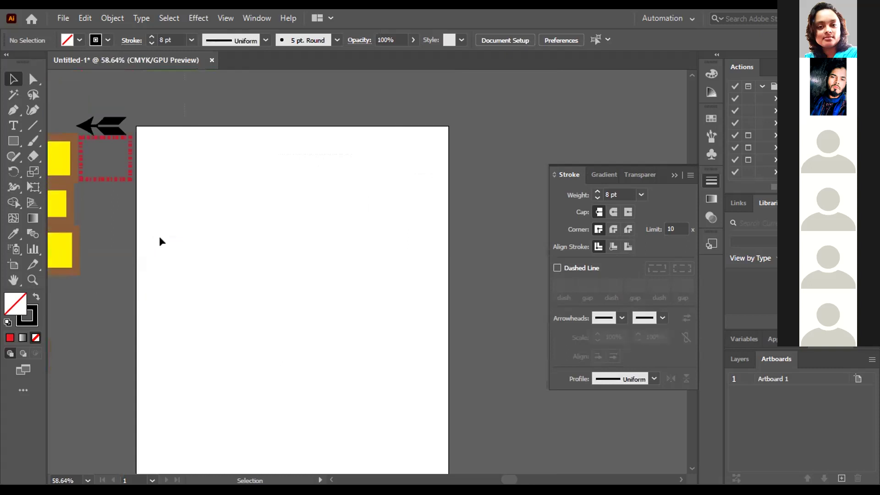
Delete all remaining artwork beside the artboard, including the small arrow, the red dashed rectangle and the yellow rectangles.
{"action": "scroll", "coordinate": [160, 241], "scroll_direction": "up", "scroll_amount": 2}
{"action": "key", "text": "ctrl+a"}
{"action": "key", "text": "Delete"}
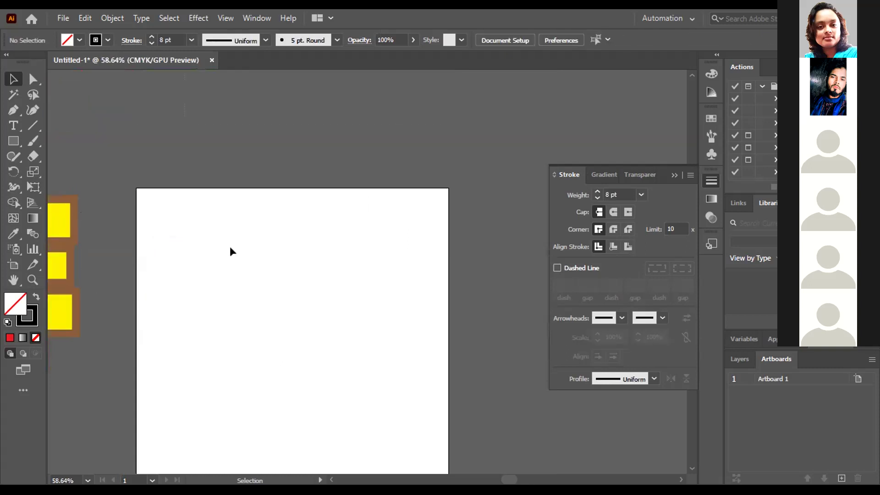
{"action": "scroll", "coordinate": [231, 250], "scroll_direction": "left", "scroll_amount": 2}
{"action": "key", "text": "ctrl+a"}
{"action": "key", "text": "z"}
{"action": "key", "text": "Delete"}
{"action": "scroll", "coordinate": [310, 321], "scroll_direction": "up", "scroll_amount": 1}
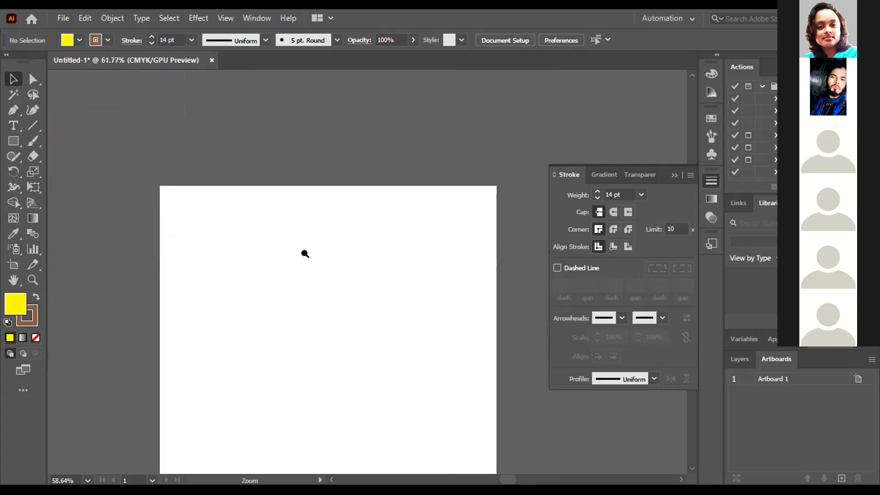
Activate the Shaper tool and set the stroke weight to 6 pt.
{"action": "scroll", "coordinate": [305, 253], "scroll_direction": "up", "scroll_amount": 1}
{"action": "scroll", "coordinate": [201, 226], "scroll_direction": "up", "scroll_amount": 1}
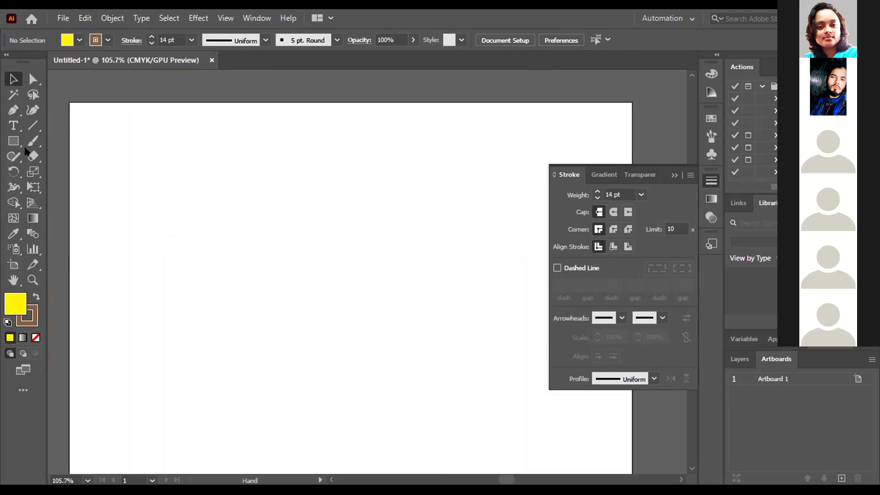
{"action": "scroll", "coordinate": [26, 152], "scroll_direction": "down", "scroll_amount": 1}
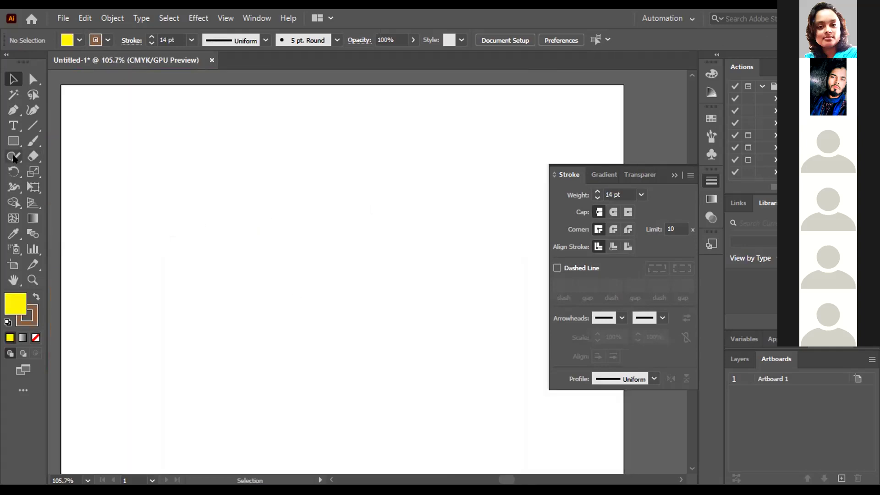
{"action": "left_click", "coordinate": [13, 156]}
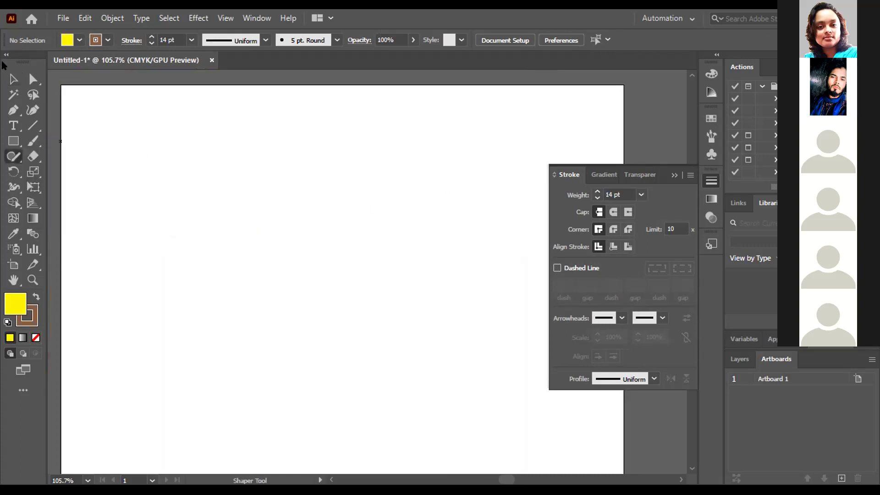
{"action": "left_click", "coordinate": [77, 40]}
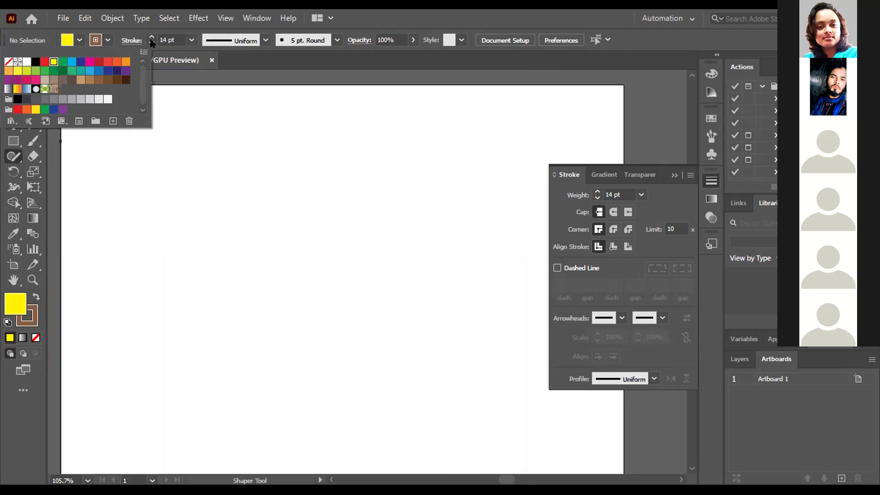
{"action": "left_click", "coordinate": [151, 43]}
{"action": "left_click", "coordinate": [152, 43]}
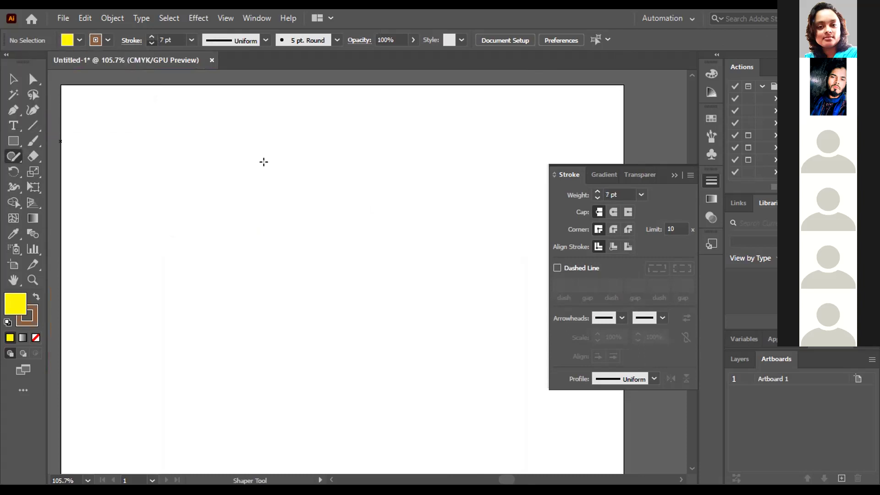
Draw a triangle, a circle, two squares and a diamond on the artboard with the Shaper tool.
{"action": "left_click_drag", "start_coordinate": [286, 152], "coordinate": [365, 183]}
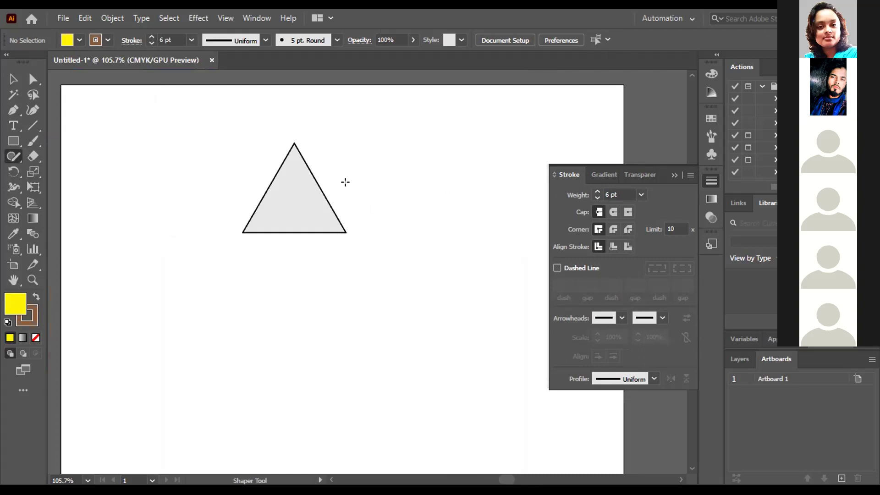
{"action": "mouse_move", "coordinate": [385, 195]}
{"action": "left_mouse_down"}
{"action": "mouse_move", "coordinate": [409, 160]}
{"action": "mouse_move", "coordinate": [427, 179]}
{"action": "mouse_move", "coordinate": [387, 202]}
{"action": "left_mouse_up"}
{"action": "left_click_drag", "start_coordinate": [128, 121], "coordinate": [188, 115]}
{"action": "left_click_drag", "start_coordinate": [325, 251], "coordinate": [355, 265]}
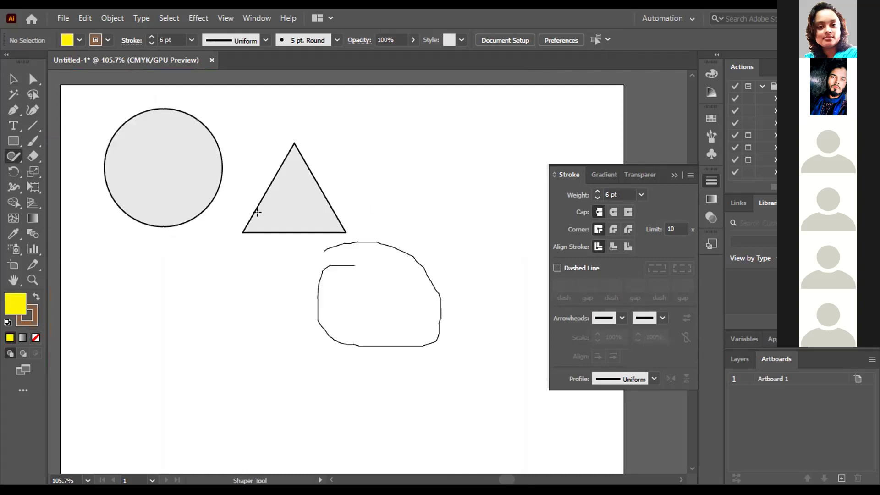
{"action": "left_click_drag", "start_coordinate": [225, 336], "coordinate": [112, 268]}
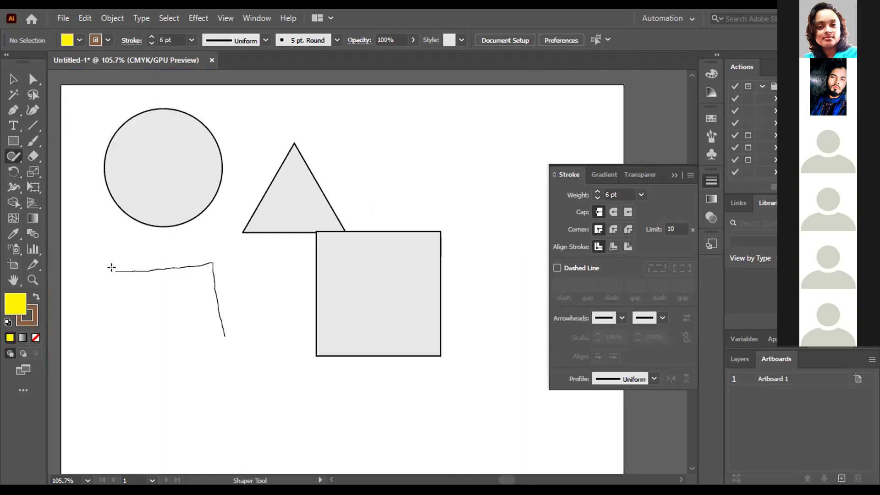
{"action": "left_click_drag", "start_coordinate": [225, 336], "coordinate": [126, 352]}
{"action": "mouse_move", "coordinate": [423, 120]}
{"action": "left_mouse_down"}
{"action": "mouse_move", "coordinate": [377, 161]}
{"action": "mouse_move", "coordinate": [428, 191]}
{"action": "mouse_move", "coordinate": [482, 152]}
{"action": "mouse_move", "coordinate": [483, 138]}
{"action": "mouse_move", "coordinate": [450, 108]}
{"action": "mouse_move", "coordinate": [419, 112]}
{"action": "mouse_move", "coordinate": [450, 116]}
{"action": "mouse_move", "coordinate": [427, 230]}
{"action": "left_mouse_up"}
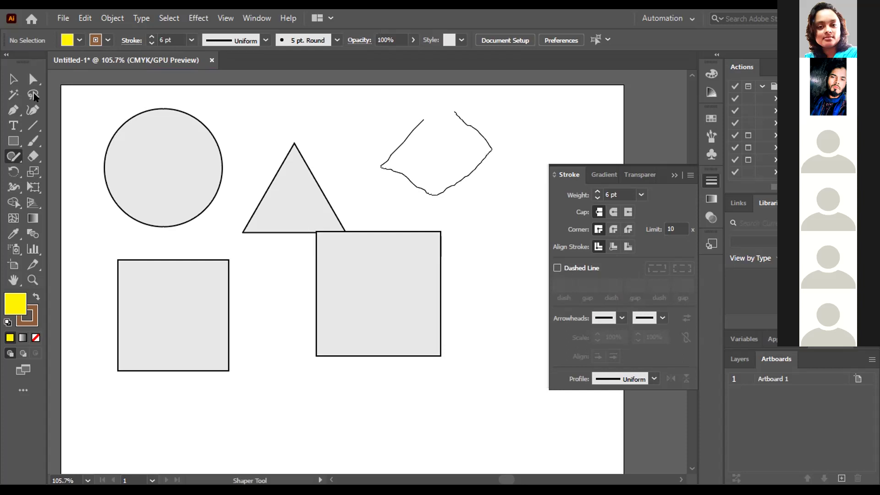
Move the diamond beside the triangle, and delete all the shapes from the artboard.
{"action": "key", "text": "v"}
{"action": "left_click_drag", "start_coordinate": [472, 151], "coordinate": [475, 136]}
{"action": "left_click_drag", "start_coordinate": [418, 157], "coordinate": [418, 157]}
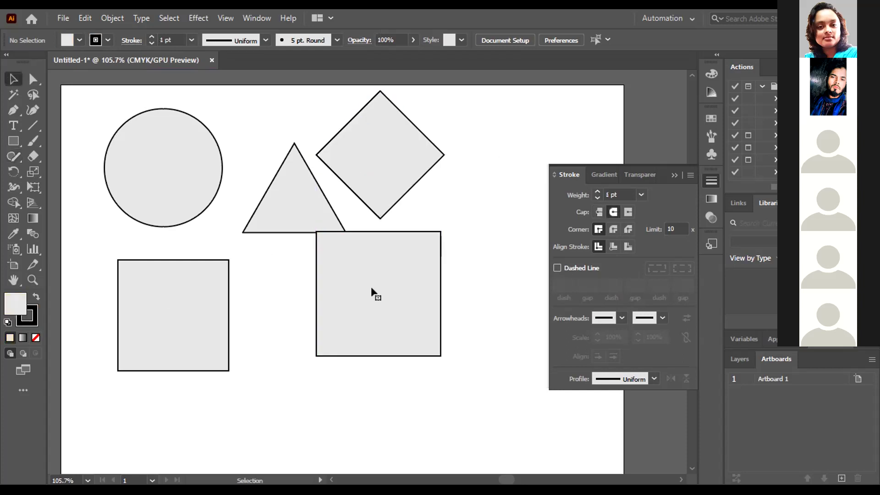
{"action": "key", "text": "ctrl+a"}
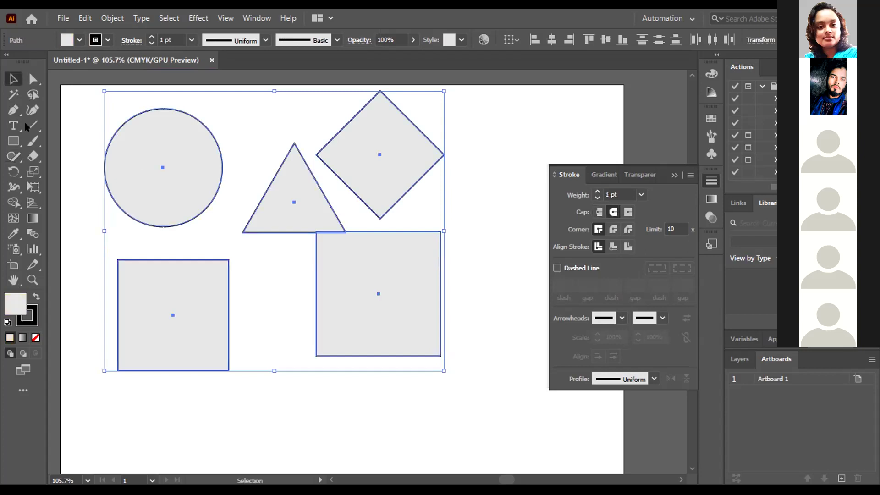
{"action": "key", "text": "Delete"}
Draw the two curved sides of a tree trunk with the Pencil tool, using no fill and a 1 pt black stroke.
{"action": "left_click", "coordinate": [13, 150]}
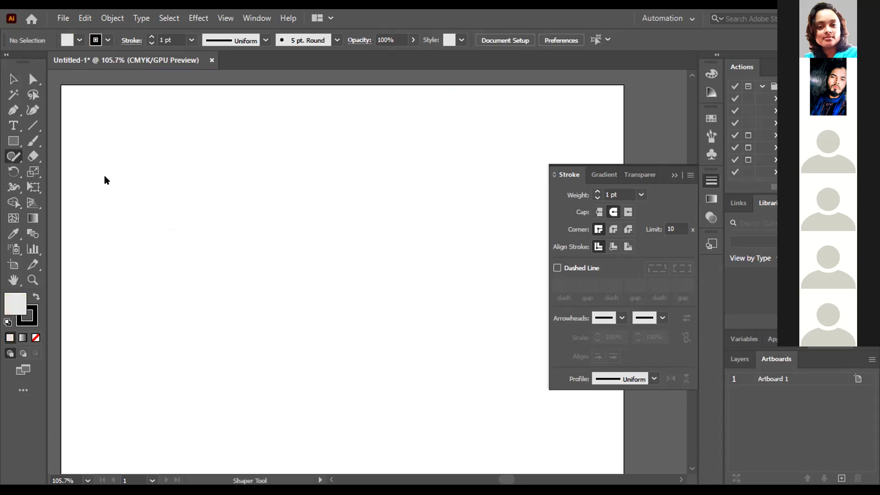
{"action": "key", "text": "n"}
{"action": "left_click", "coordinate": [79, 40]}
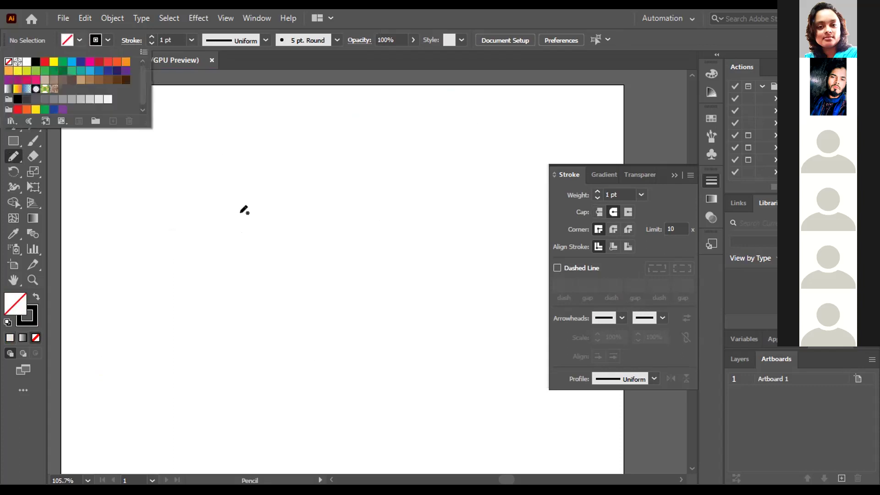
{"action": "left_click", "coordinate": [244, 210]}
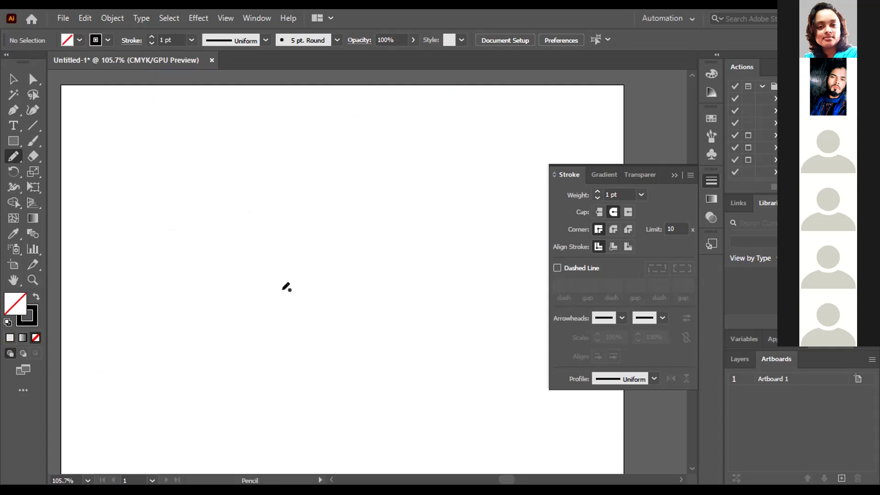
{"action": "mouse_move", "coordinate": [250, 329]}
{"action": "left_mouse_down"}
{"action": "mouse_move", "coordinate": [290, 215]}
{"action": "mouse_move", "coordinate": [267, 174]}
{"action": "left_mouse_up"}
{"action": "mouse_move", "coordinate": [351, 157]}
{"action": "left_mouse_down"}
{"action": "mouse_move", "coordinate": [346, 307]}
{"action": "mouse_move", "coordinate": [356, 334]}
{"action": "left_mouse_up"}
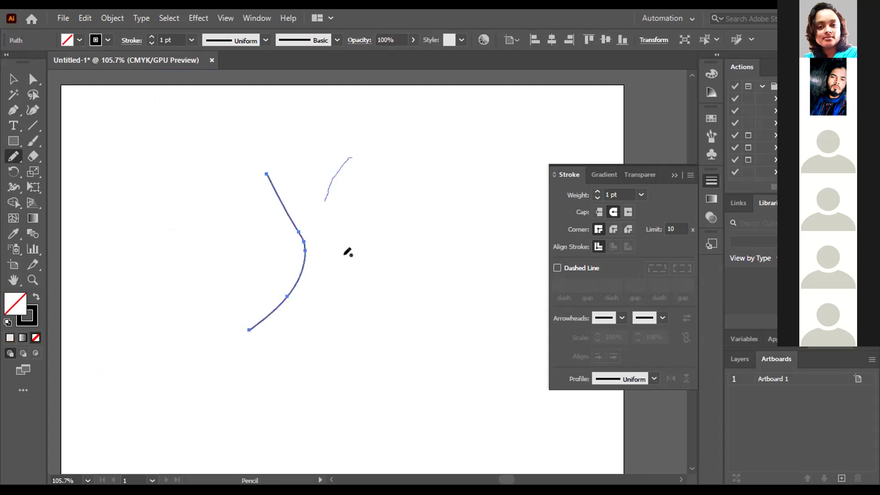
Draw a cloud-shaped canopy around the trunk's upper end, and connect the trunk's sides with freehand lines at its top and base.
{"action": "mouse_move", "coordinate": [266, 221]}
{"action": "left_mouse_down"}
{"action": "mouse_move", "coordinate": [217, 151]}
{"action": "mouse_move", "coordinate": [273, 145]}
{"action": "left_mouse_up"}
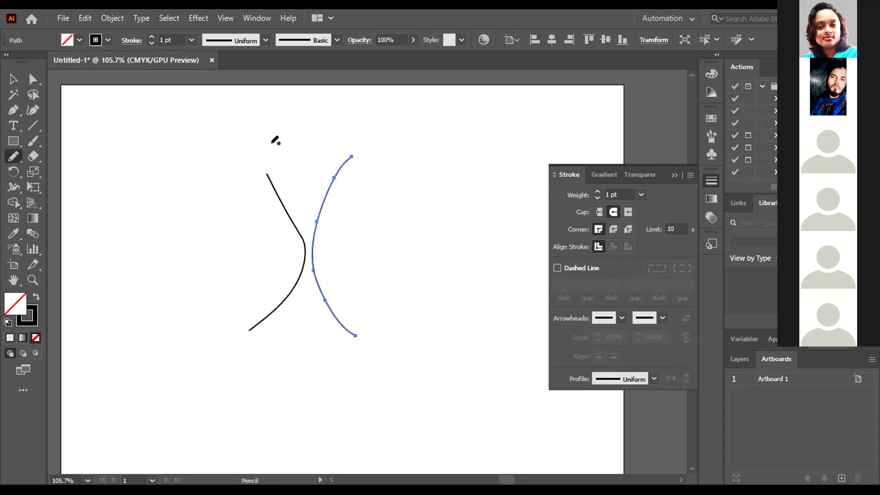
{"action": "mouse_move", "coordinate": [340, 201]}
{"action": "left_mouse_down"}
{"action": "mouse_move", "coordinate": [418, 226]}
{"action": "mouse_move", "coordinate": [425, 186]}
{"action": "mouse_move", "coordinate": [338, 208]}
{"action": "left_mouse_up"}
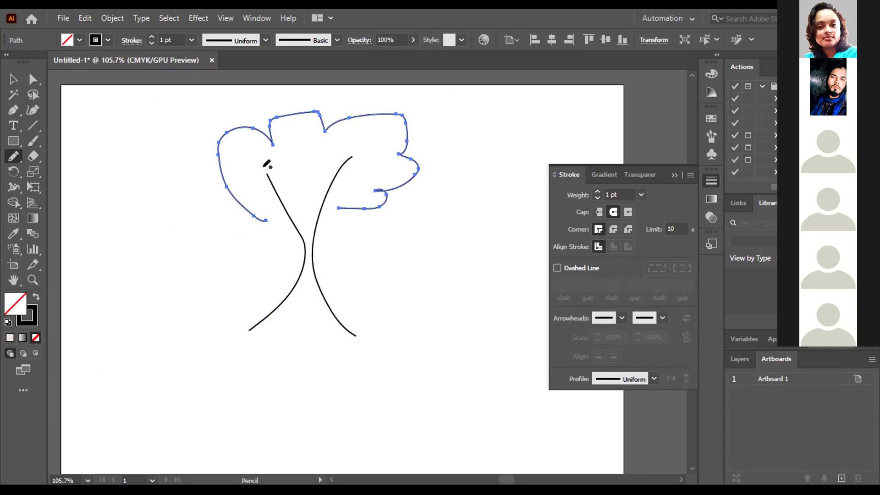
{"action": "left_click_drag", "start_coordinate": [296, 183], "coordinate": [355, 155]}
{"action": "mouse_move", "coordinate": [249, 329]}
{"action": "left_mouse_down"}
{"action": "mouse_move", "coordinate": [295, 299]}
{"action": "mouse_move", "coordinate": [332, 326]}
{"action": "mouse_move", "coordinate": [362, 334]}
{"action": "left_mouse_up"}
Set the stroke of all the tree's paths to dark blue at 3 pt, and deselect them.
{"action": "left_click", "coordinate": [32, 78]}
{"action": "scroll", "coordinate": [297, 199], "scroll_direction": "up", "scroll_amount": 1}
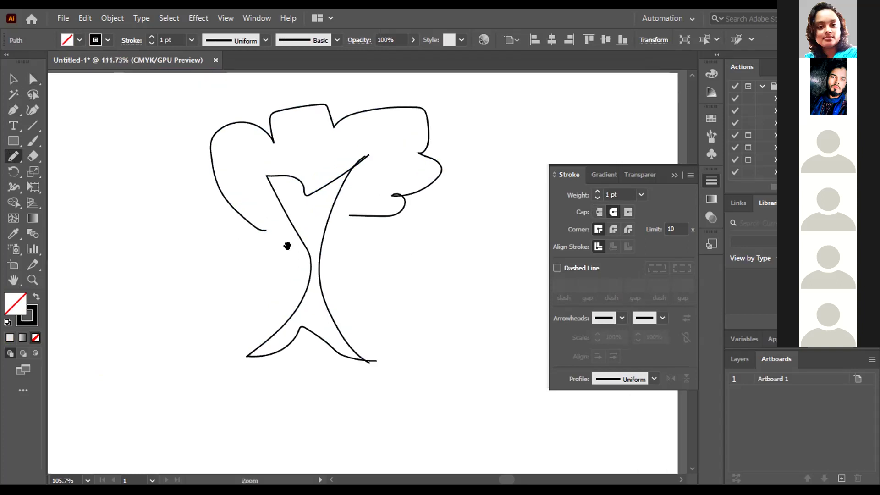
{"action": "scroll", "coordinate": [289, 245], "scroll_direction": "up", "scroll_amount": 1}
{"action": "left_click", "coordinate": [13, 157]}
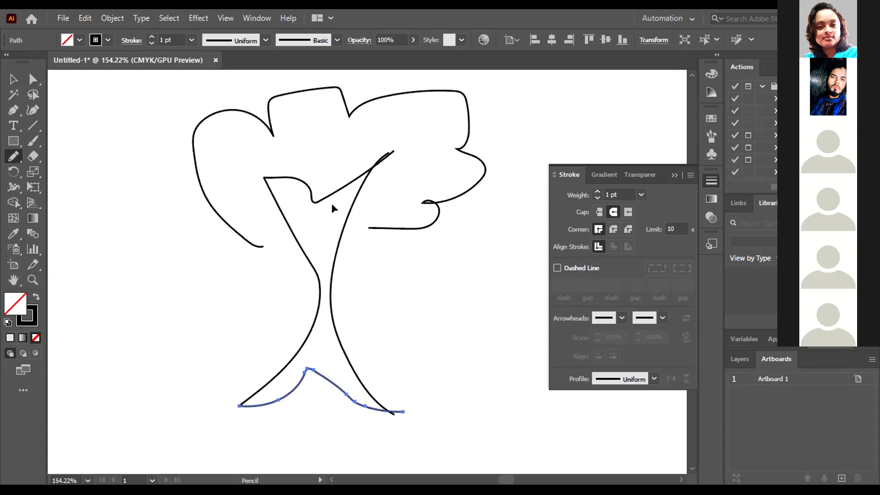
{"action": "key", "text": "v"}
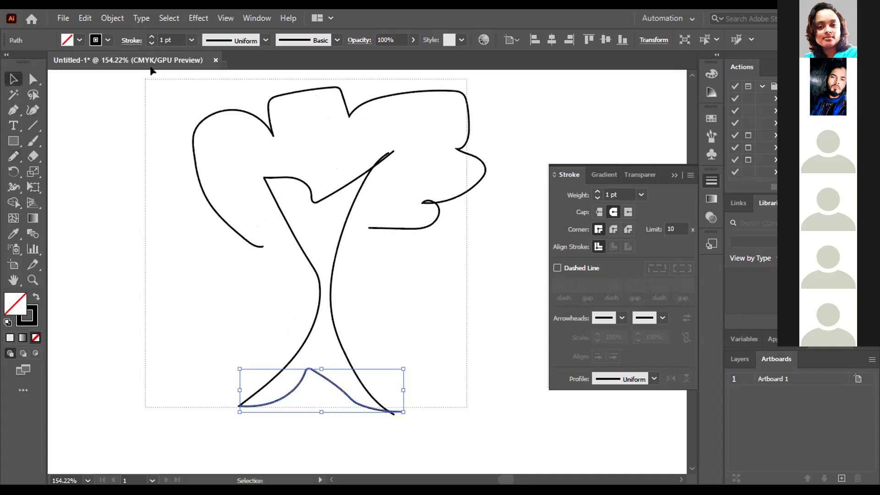
{"action": "key", "text": "ctrl+a"}
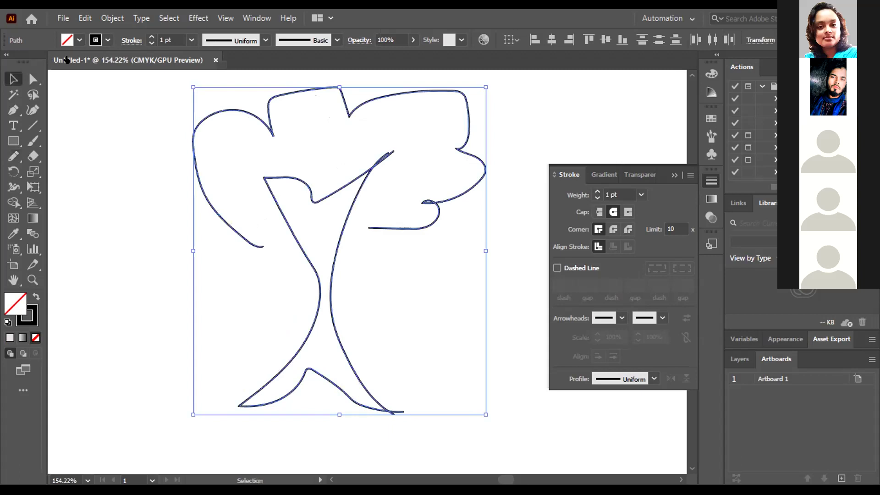
{"action": "left_click", "coordinate": [79, 40]}
{"action": "left_click", "coordinate": [80, 62]}
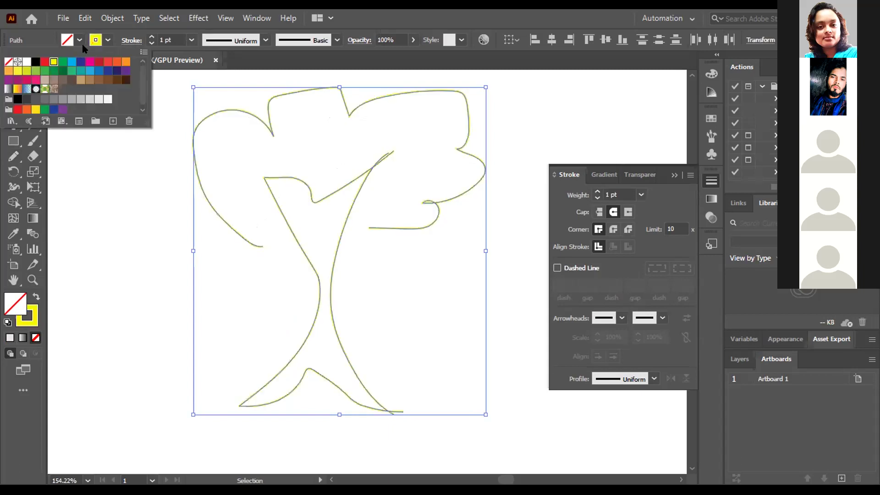
{"action": "left_click", "coordinate": [151, 37]}
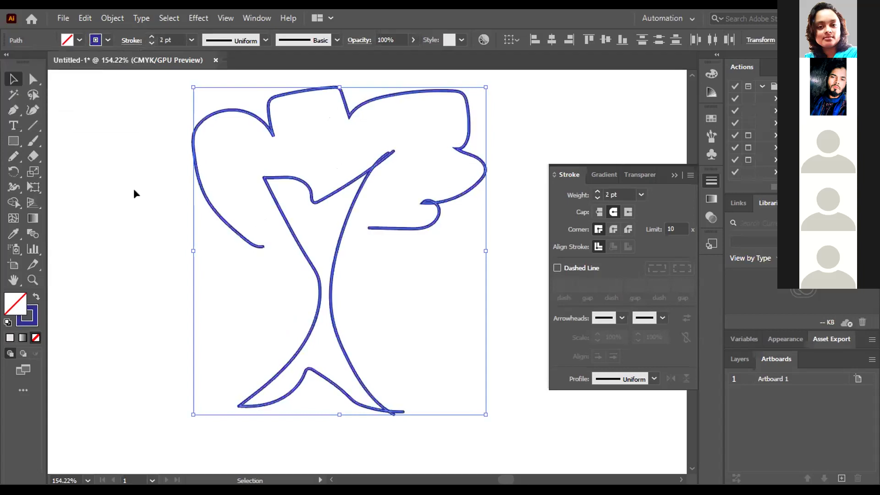
{"action": "key", "text": "ctrl+shift+a"}
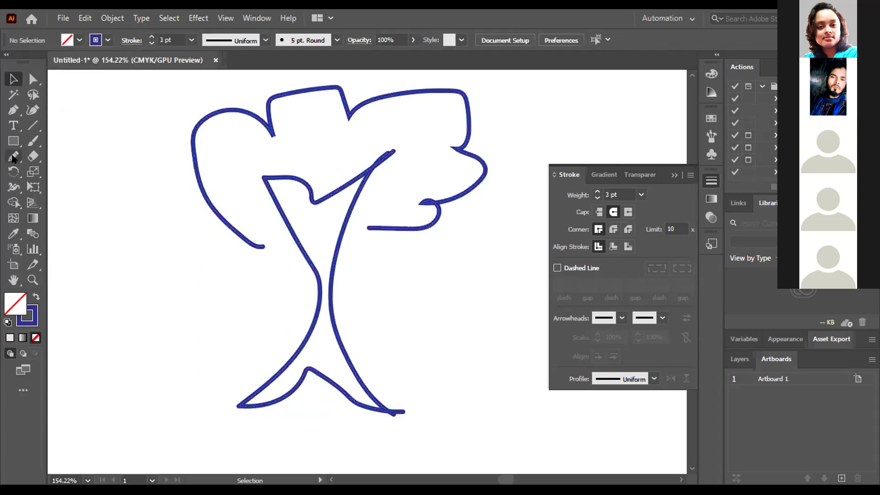
Select the anchor points of the tree's canopy and trunk paths with the Direct Selection tool.
{"action": "left_click", "coordinate": [13, 156]}
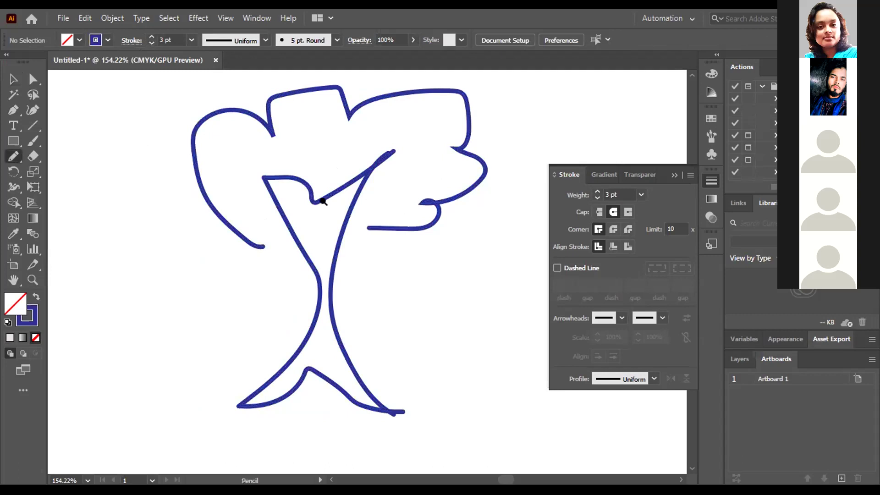
{"action": "scroll", "coordinate": [268, 131], "scroll_direction": "up", "scroll_amount": 3, "text": "alt"}
{"action": "left_click", "coordinate": [14, 81]}
{"action": "key", "text": "a"}
{"action": "scroll", "coordinate": [199, 114], "scroll_direction": "down", "scroll_amount": 2, "text": "alt"}
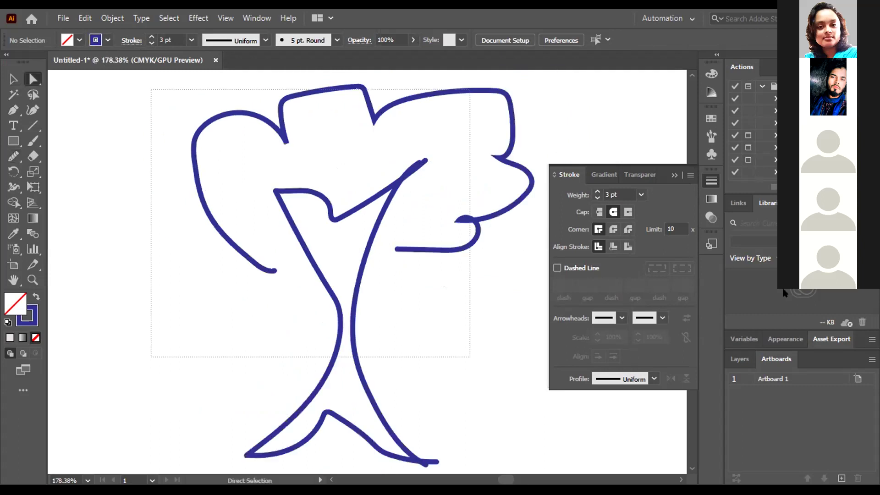
{"action": "key", "text": "ctrl+a"}
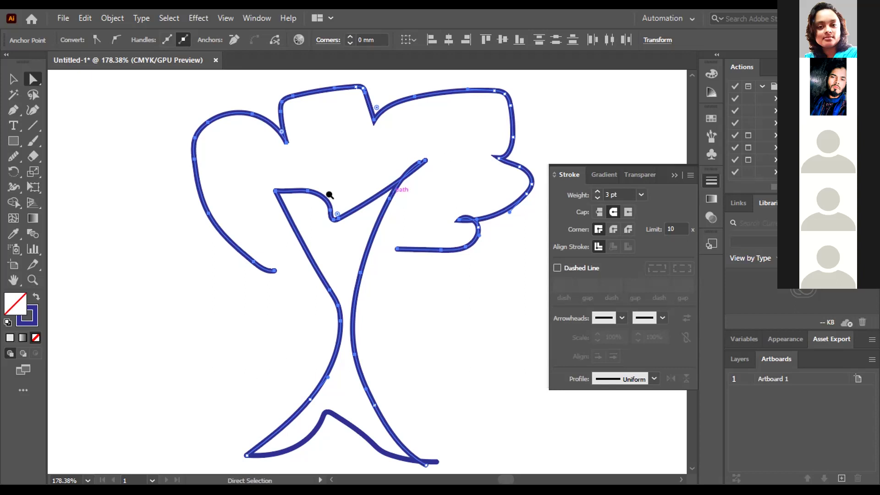
Run the Smooth tool over the two sharp notches along the top of the canopy outline.
{"action": "left_click_drag", "start_coordinate": [273, 264], "coordinate": [263, 266]}
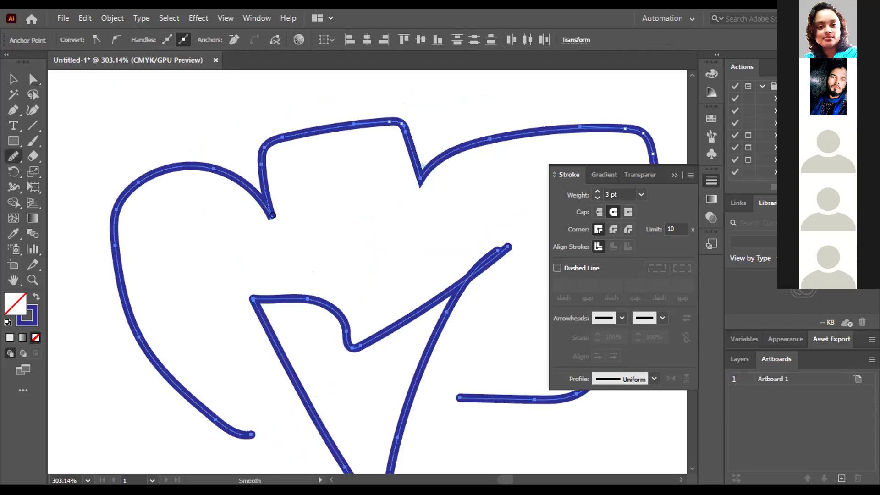
{"action": "scroll", "coordinate": [273, 215], "scroll_direction": "up", "scroll_amount": 2}
{"action": "left_click_drag", "start_coordinate": [286, 242], "coordinate": [267, 218]}
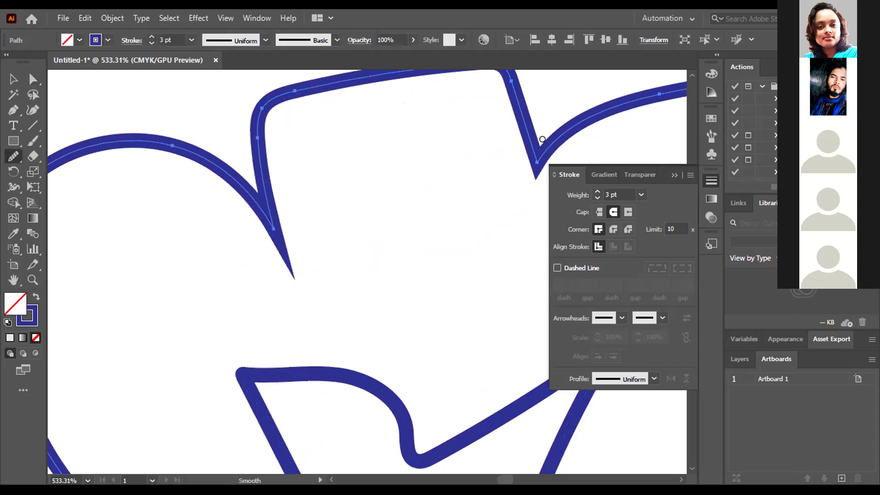
{"action": "scroll", "coordinate": [259, 181], "scroll_direction": "up", "scroll_amount": 2}
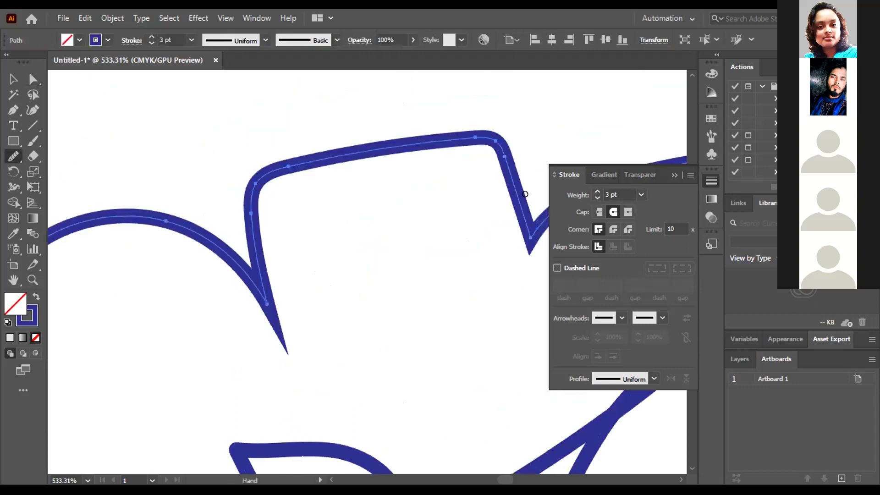
{"action": "scroll", "coordinate": [266, 175], "scroll_direction": "right", "scroll_amount": 5}
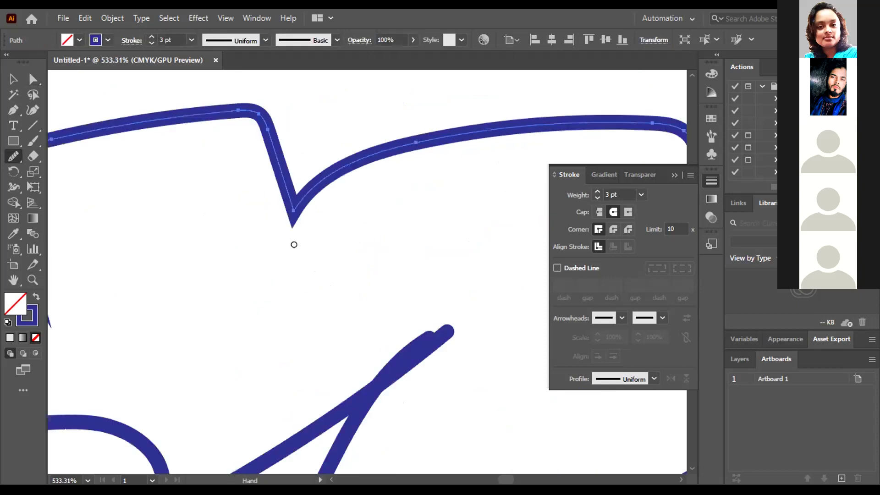
{"action": "left_click_drag", "start_coordinate": [292, 194], "coordinate": [279, 246]}
{"action": "mouse_move", "coordinate": [287, 210]}
{"action": "left_mouse_down"}
{"action": "mouse_move", "coordinate": [297, 189]}
{"action": "mouse_move", "coordinate": [344, 200]}
{"action": "left_mouse_up"}
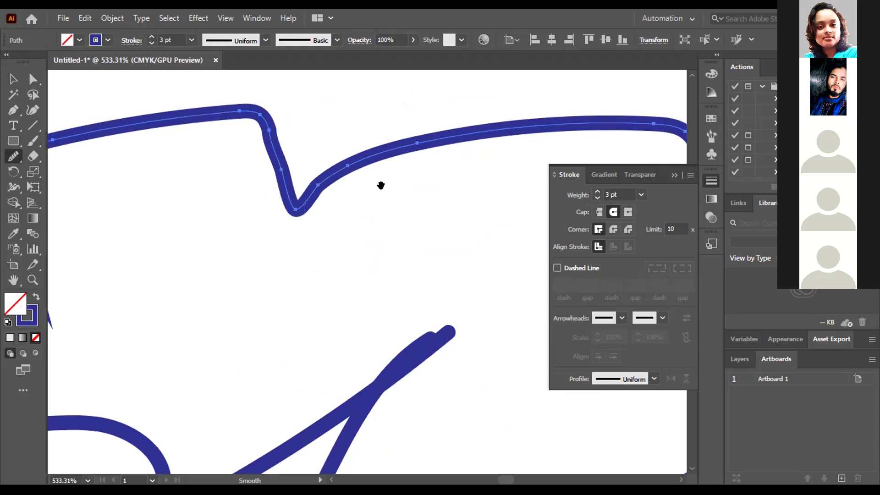
Smooth the sharp notch on the canopy's right side with the Smooth tool.
{"action": "scroll", "coordinate": [334, 222], "scroll_direction": "right", "scroll_amount": 10}
{"action": "scroll", "coordinate": [335, 222], "scroll_direction": "up", "scroll_amount": 2}
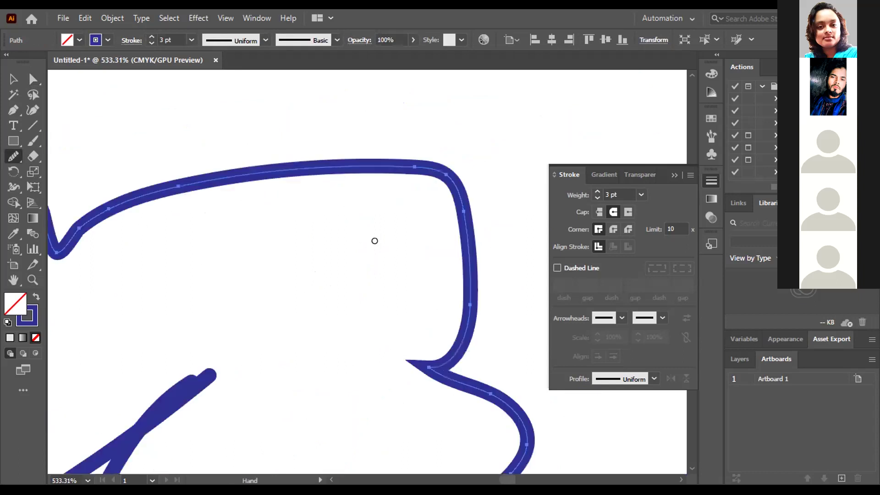
{"action": "scroll", "coordinate": [374, 241], "scroll_direction": "down", "scroll_amount": 5}
{"action": "scroll", "coordinate": [375, 240], "scroll_direction": "right", "scroll_amount": 3}
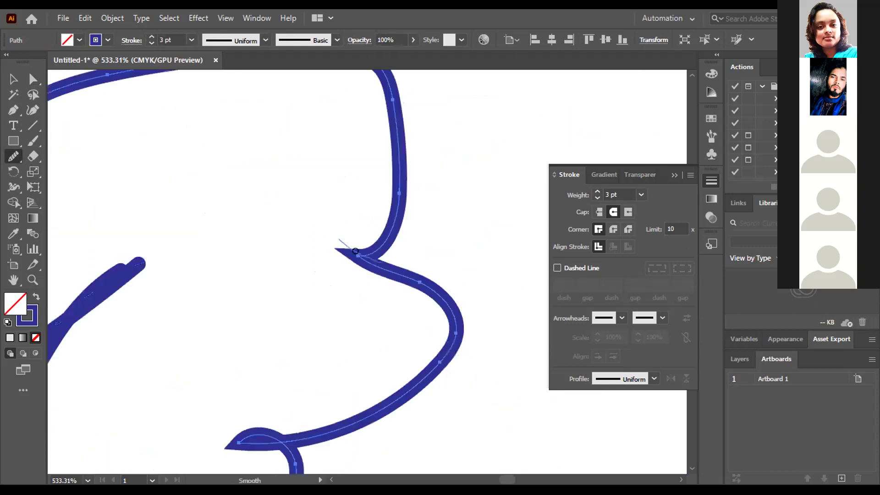
{"action": "left_click_drag", "start_coordinate": [346, 248], "coordinate": [366, 277]}
{"action": "mouse_move", "coordinate": [348, 241]}
{"action": "left_mouse_down"}
{"action": "mouse_move", "coordinate": [386, 253]}
{"action": "mouse_move", "coordinate": [379, 253]}
{"action": "left_mouse_up"}
{"action": "mouse_move", "coordinate": [290, 250]}
{"action": "left_mouse_down"}
{"action": "mouse_move", "coordinate": [390, 253]}
{"action": "mouse_move", "coordinate": [377, 260]}
{"action": "left_mouse_up"}
Smooth the small loop near the canopy's lower right end with the Smooth tool, and deselect the canopy outline.
{"action": "scroll", "coordinate": [315, 264], "scroll_direction": "down", "scroll_amount": 4}
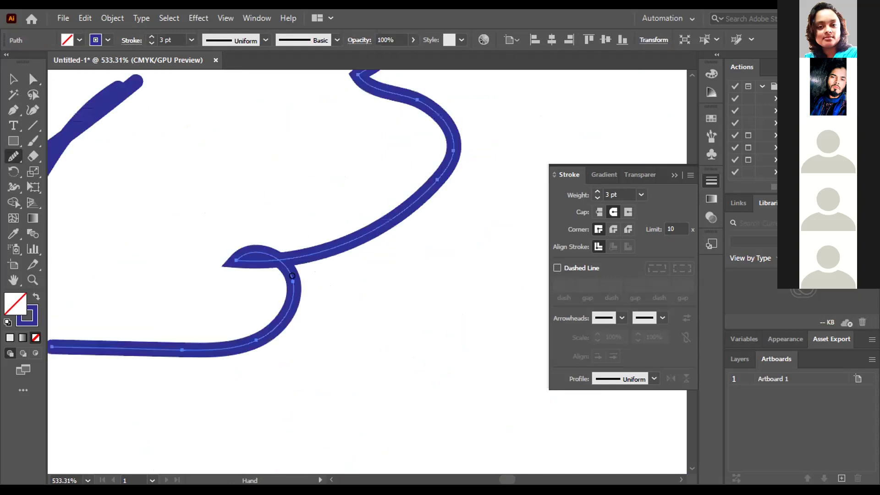
{"action": "scroll", "coordinate": [292, 275], "scroll_direction": "left", "scroll_amount": 2}
{"action": "left_click_drag", "start_coordinate": [295, 286], "coordinate": [238, 321]}
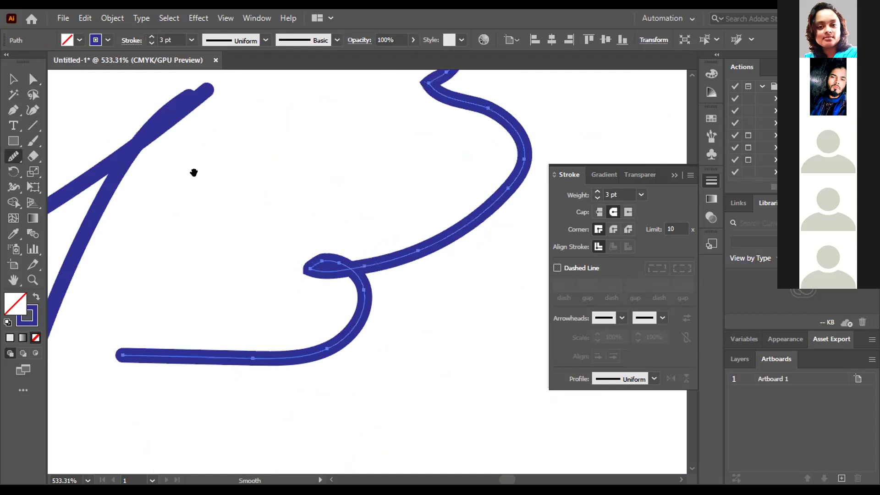
{"action": "scroll", "coordinate": [275, 194], "scroll_direction": "up", "scroll_amount": 3}
{"action": "scroll", "coordinate": [274, 194], "scroll_direction": "left", "scroll_amount": 3}
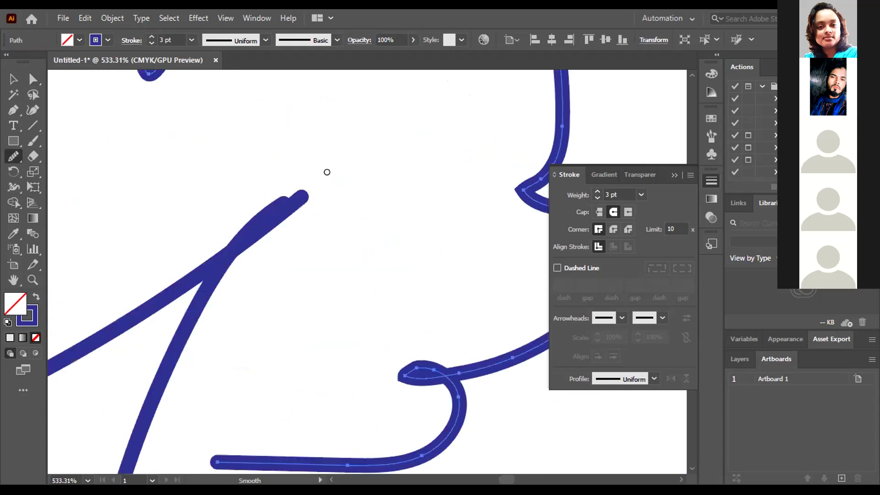
{"action": "left_click", "coordinate": [24, 82]}
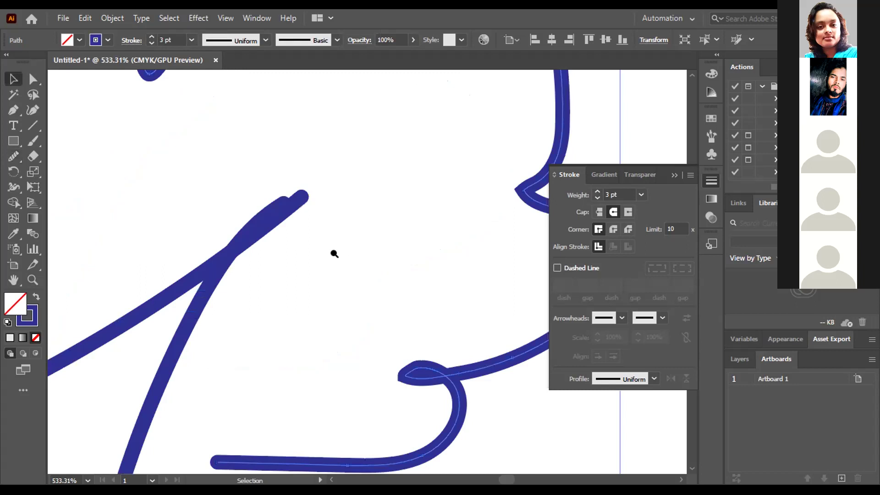
{"action": "scroll", "coordinate": [333, 252], "scroll_direction": "down", "scroll_amount": 2}
{"action": "scroll", "coordinate": [276, 305], "scroll_direction": "down", "scroll_amount": 3}
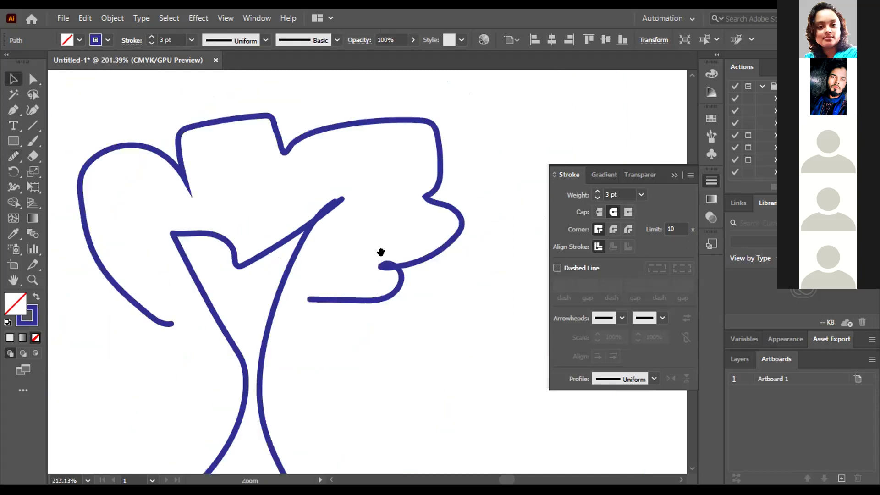
{"action": "scroll", "coordinate": [191, 110], "scroll_direction": "right", "scroll_amount": 2}
{"action": "scroll", "coordinate": [191, 110], "scroll_direction": "up", "scroll_amount": 1}
{"action": "left_click", "coordinate": [104, 145]}
{"action": "left_click", "coordinate": [412, 212]}
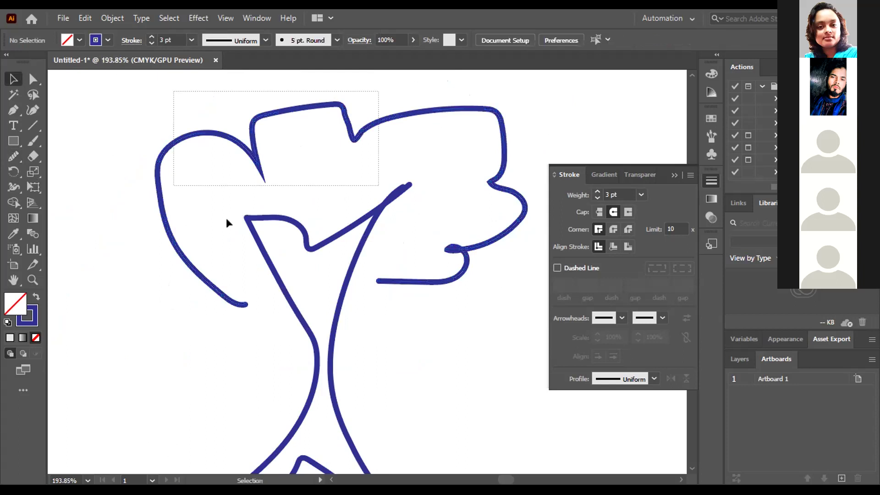
Select all the tree paths and erase the flat top segment of the canopy outline with the Path Eraser tool.
{"action": "key", "text": "ctrl+a"}
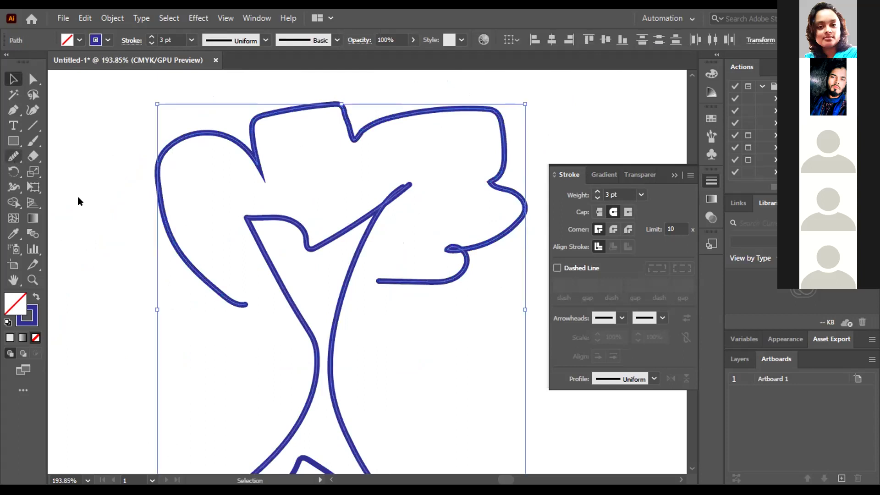
{"action": "left_click", "coordinate": [13, 156]}
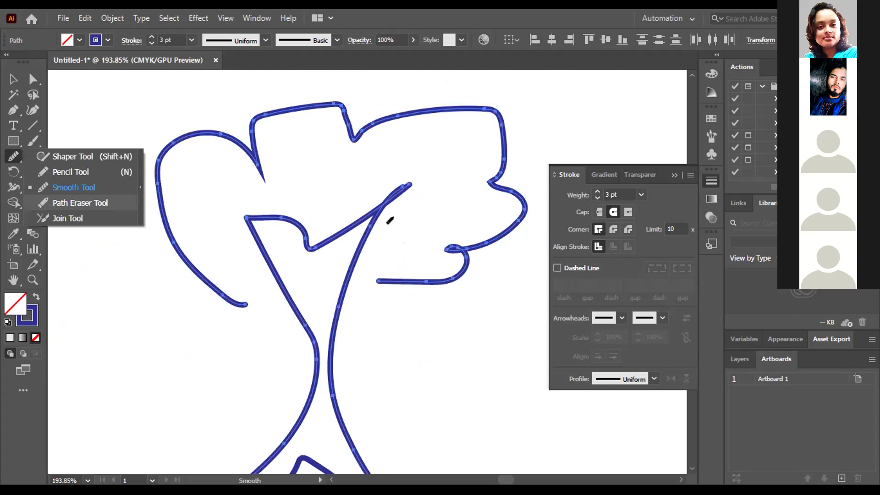
{"action": "left_click", "coordinate": [78, 199]}
{"action": "scroll", "coordinate": [442, 235], "scroll_direction": "down", "scroll_amount": 3}
{"action": "scroll", "coordinate": [366, 245], "scroll_direction": "down", "scroll_amount": 1}
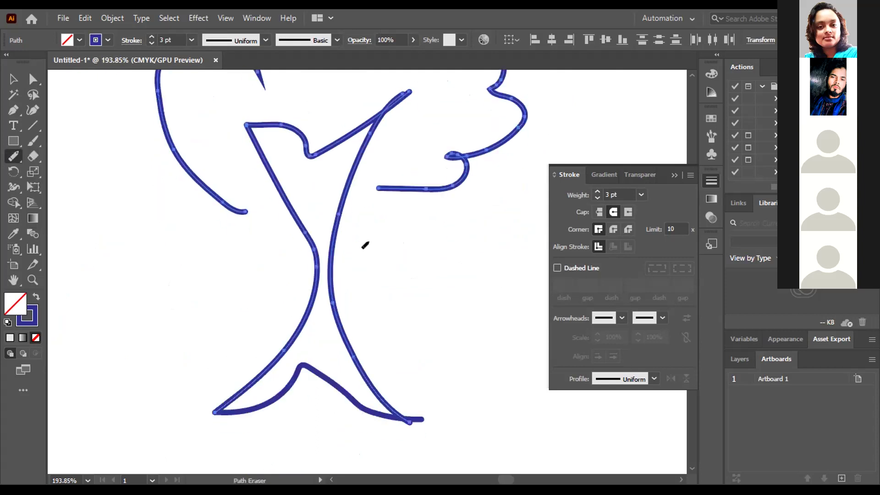
{"action": "scroll", "coordinate": [366, 245], "scroll_direction": "down", "scroll_amount": 4}
{"action": "scroll", "coordinate": [346, 253], "scroll_direction": "up", "scroll_amount": 8}
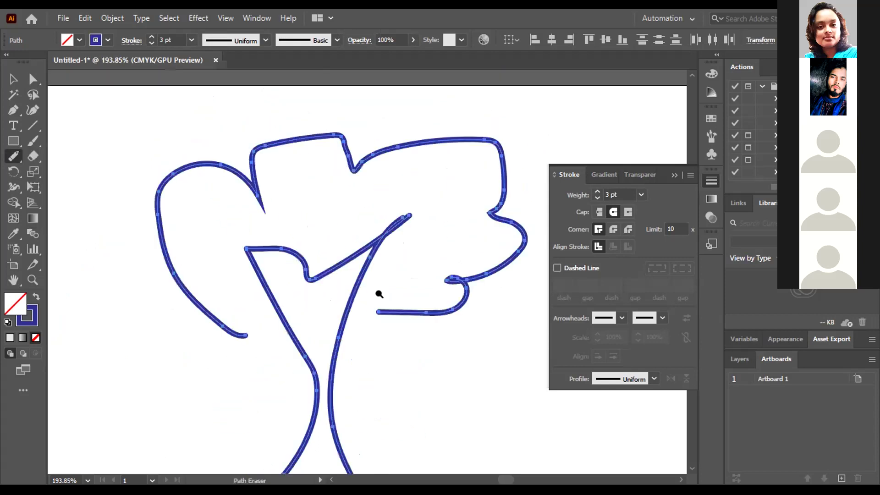
{"action": "scroll", "coordinate": [273, 199], "scroll_direction": "up", "scroll_amount": 3}
{"action": "scroll", "coordinate": [255, 181], "scroll_direction": "up", "scroll_amount": 3}
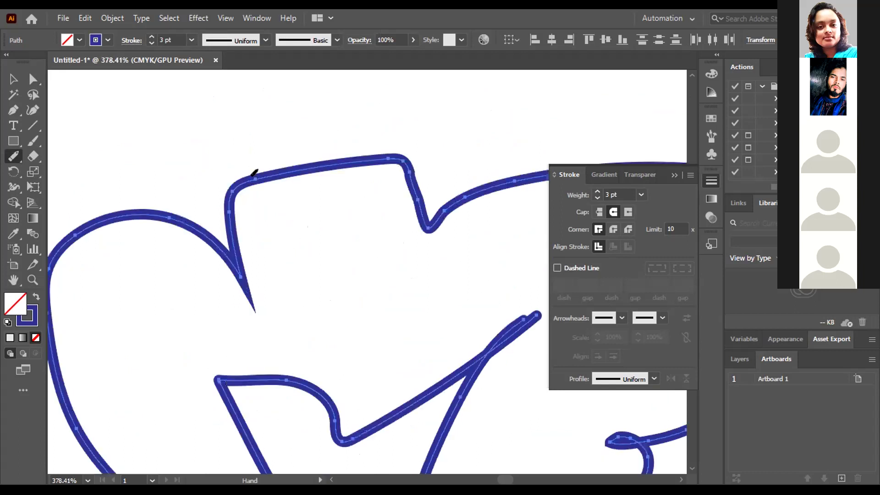
{"action": "mouse_move", "coordinate": [255, 170]}
{"action": "left_mouse_down"}
{"action": "mouse_move", "coordinate": [348, 152]}
{"action": "mouse_move", "coordinate": [388, 151]}
{"action": "mouse_move", "coordinate": [386, 161]}
{"action": "left_mouse_up"}
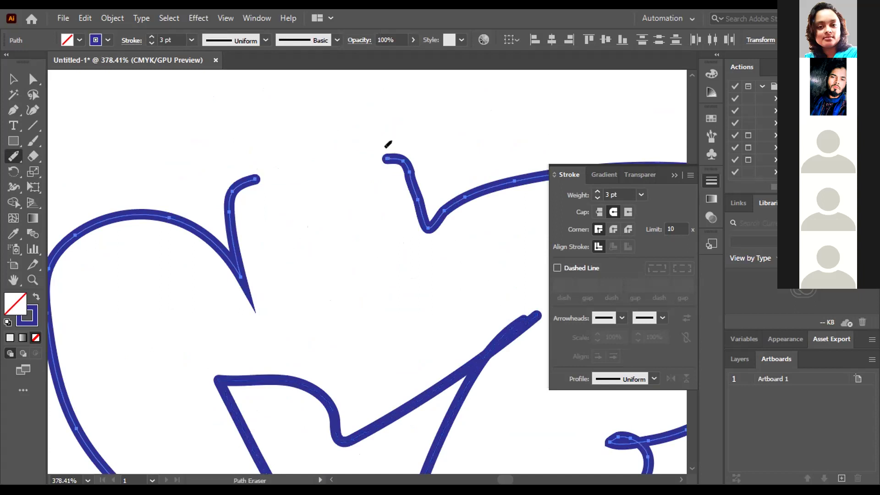
Erase a short section of the canopy outline just right of the top notch with the Path Eraser tool.
{"action": "key", "text": "space"}
{"action": "left_click_drag", "start_coordinate": [325, 223], "coordinate": [344, 221]}
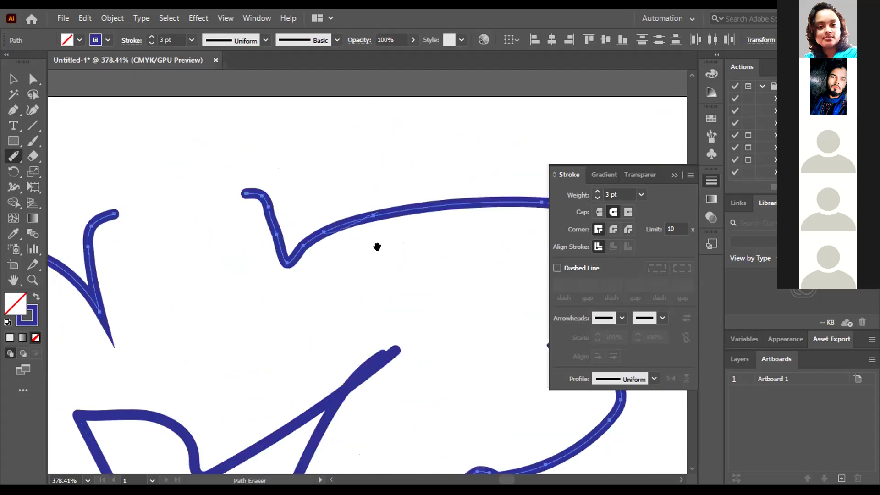
{"action": "left_click_drag", "start_coordinate": [377, 247], "coordinate": [330, 170]}
{"action": "left_click_drag", "start_coordinate": [399, 204], "coordinate": [444, 157]}
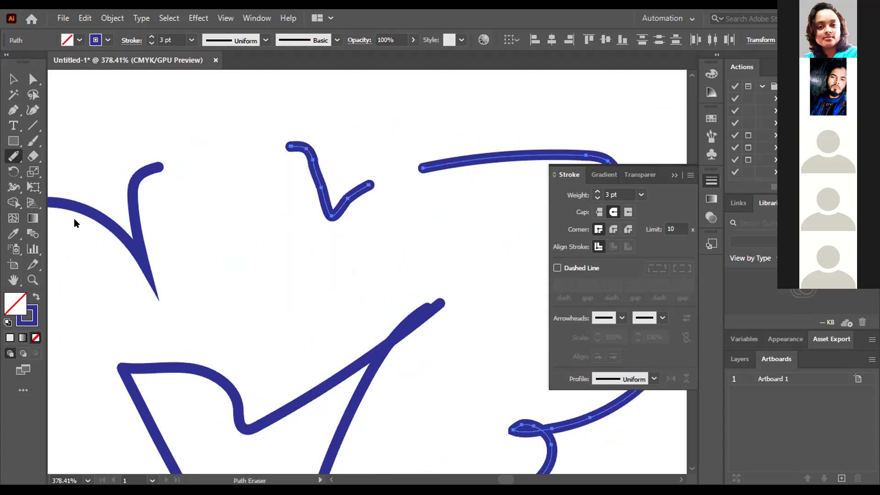
Close both gaps along the top of the canopy outline with the Join tool.
{"action": "right_click", "coordinate": [14, 156]}
{"action": "mouse_move", "coordinate": [370, 179]}
{"action": "left_mouse_down"}
{"action": "mouse_move", "coordinate": [419, 164]}
{"action": "mouse_move", "coordinate": [417, 191]}
{"action": "left_mouse_up"}
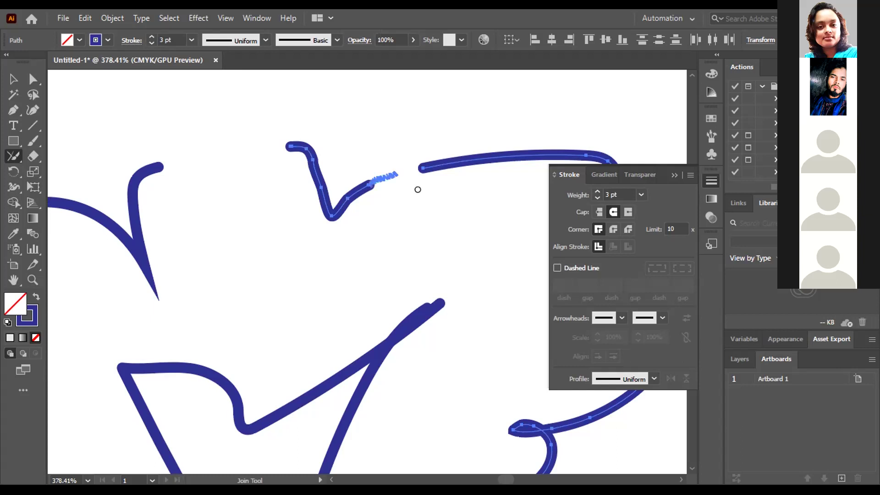
{"action": "mouse_move", "coordinate": [164, 162]}
{"action": "left_mouse_down"}
{"action": "mouse_move", "coordinate": [313, 147]}
{"action": "mouse_move", "coordinate": [322, 264]}
{"action": "mouse_move", "coordinate": [338, 296]}
{"action": "left_mouse_up"}
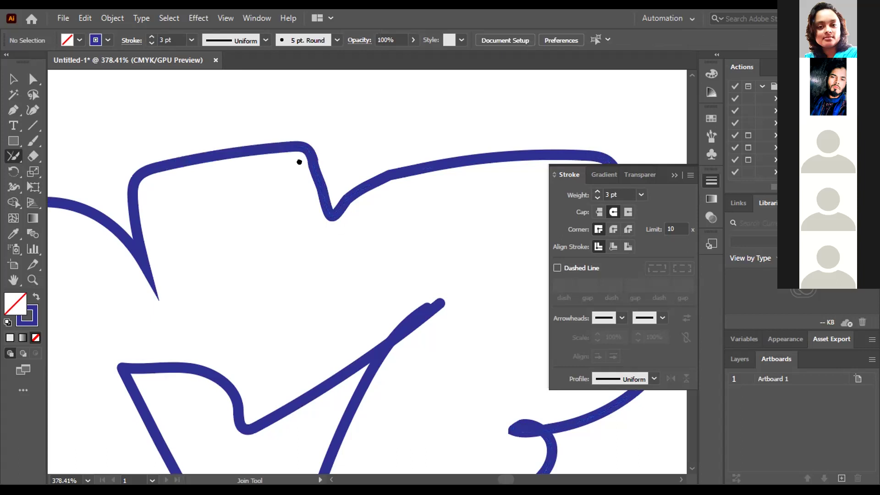
Join the canopy's lower left and lower right ends to the two sides of the trunk with the Join tool.
{"action": "left_click_drag", "start_coordinate": [245, 444], "coordinate": [306, 220]}
{"action": "left_click_drag", "start_coordinate": [231, 230], "coordinate": [195, 138]}
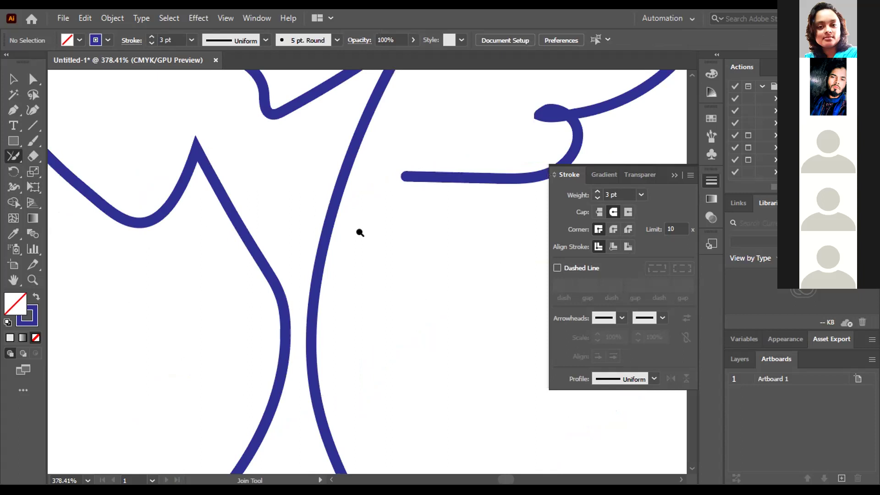
{"action": "key", "text": "ctrl+plus"}
{"action": "scroll", "coordinate": [401, 264], "scroll_direction": "down", "scroll_amount": 3}
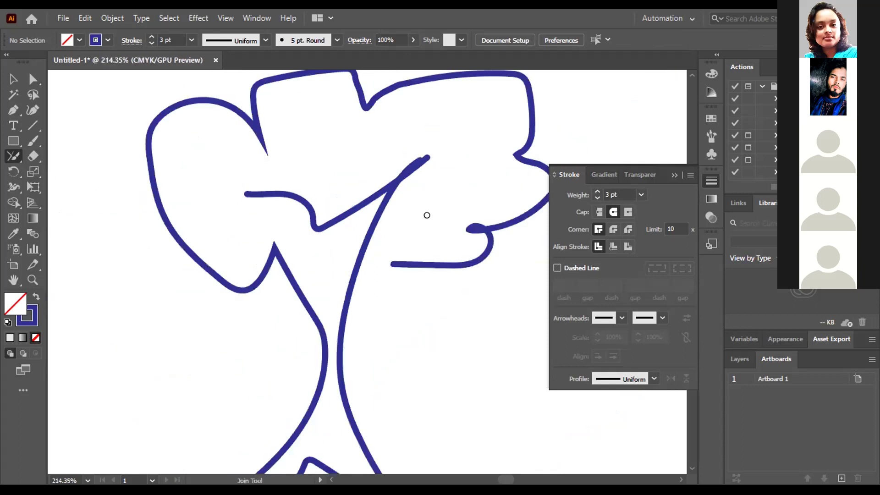
{"action": "left_click_drag", "start_coordinate": [363, 233], "coordinate": [403, 265]}
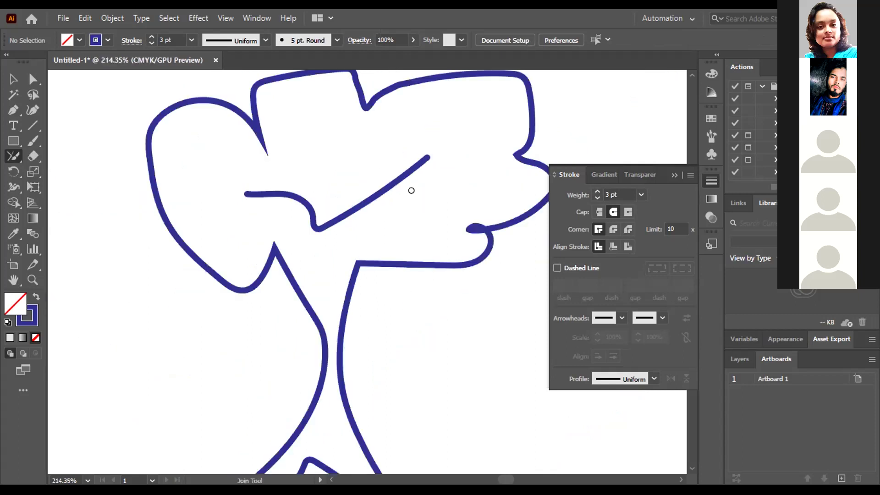
Join the trunk sides to the root line at both bottom corners of the tree, trimming the overlapping ends.
{"action": "scroll", "coordinate": [410, 191], "scroll_direction": "down", "scroll_amount": 1}
{"action": "scroll", "coordinate": [335, 221], "scroll_direction": "down", "scroll_amount": 3}
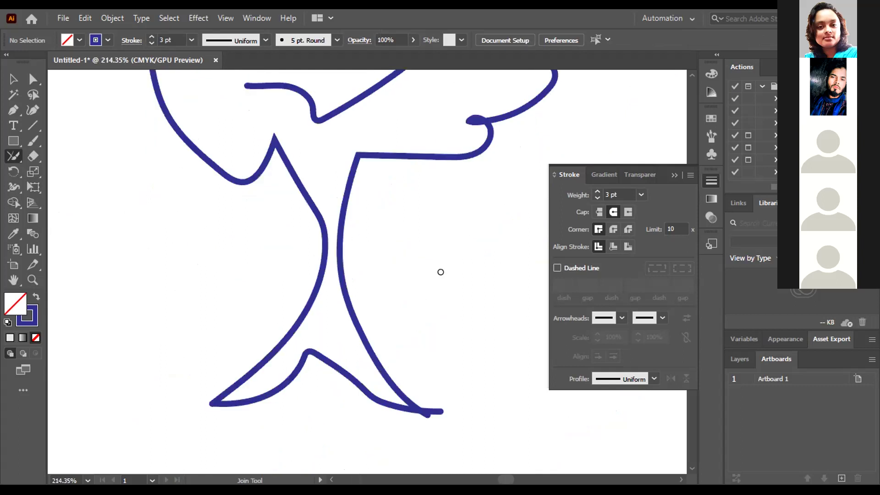
{"action": "scroll", "coordinate": [440, 271], "scroll_direction": "down", "scroll_amount": 4}
{"action": "left_click_drag", "start_coordinate": [448, 285], "coordinate": [429, 290]}
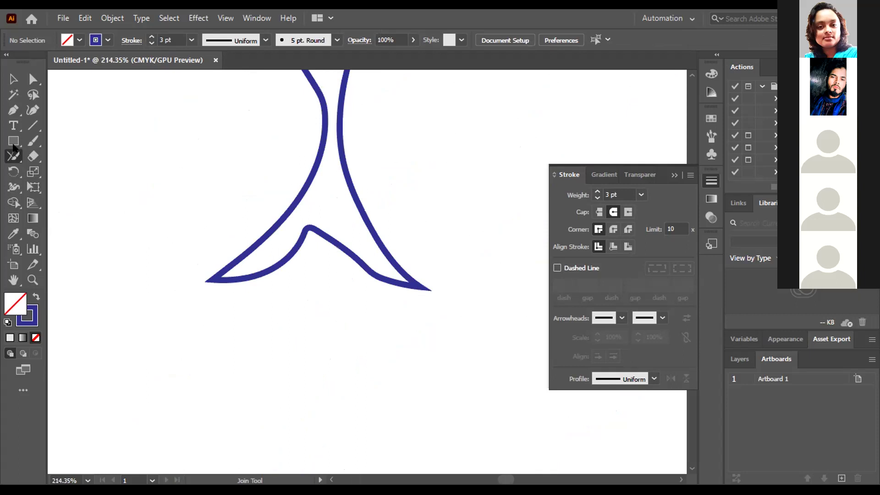
{"action": "key", "text": "m"}
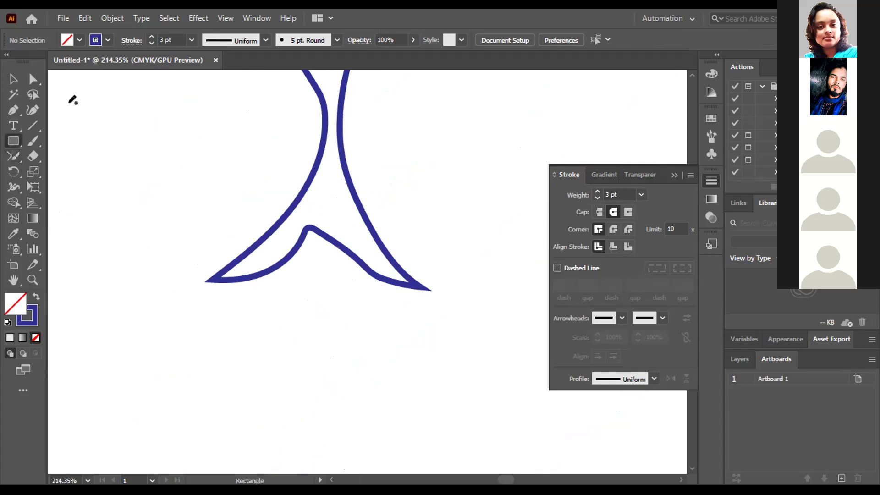
{"action": "left_click_drag", "start_coordinate": [110, 138], "coordinate": [217, 275]}
{"action": "key", "text": "v"}
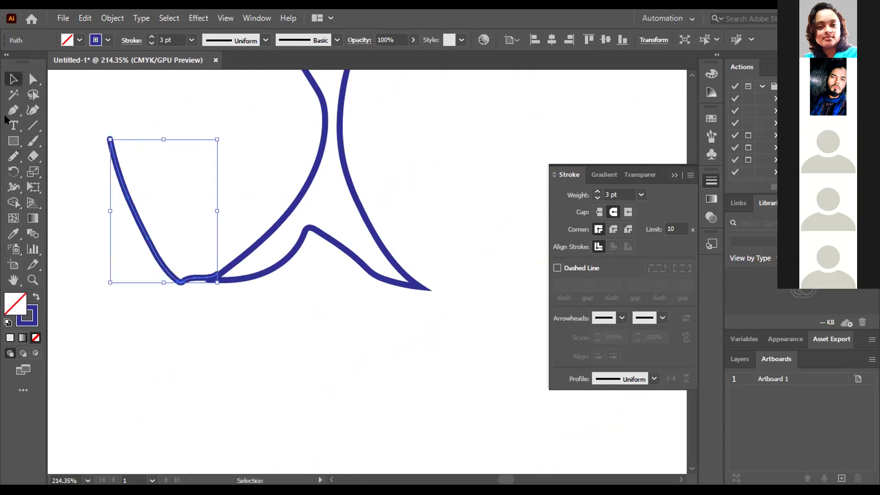
{"action": "key", "text": "Delete"}
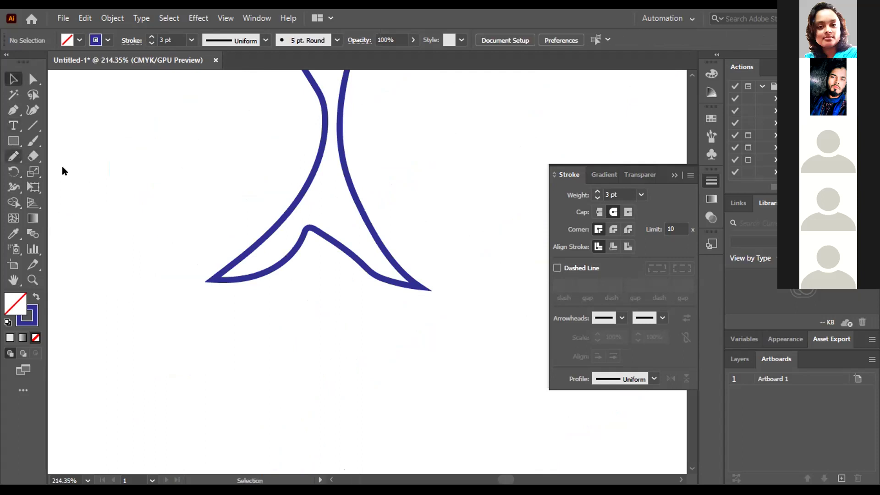
Draw three crossing Pencil strokes forming a rough triangle with overhanging ends in the empty area right of the tree.
{"action": "key", "text": "n"}
{"action": "scroll", "coordinate": [321, 156], "scroll_direction": "right", "scroll_amount": 7}
{"action": "scroll", "coordinate": [321, 156], "scroll_direction": "up", "scroll_amount": 2}
{"action": "left_click_drag", "start_coordinate": [273, 293], "coordinate": [342, 158]}
{"action": "left_click_drag", "start_coordinate": [300, 160], "coordinate": [448, 278]}
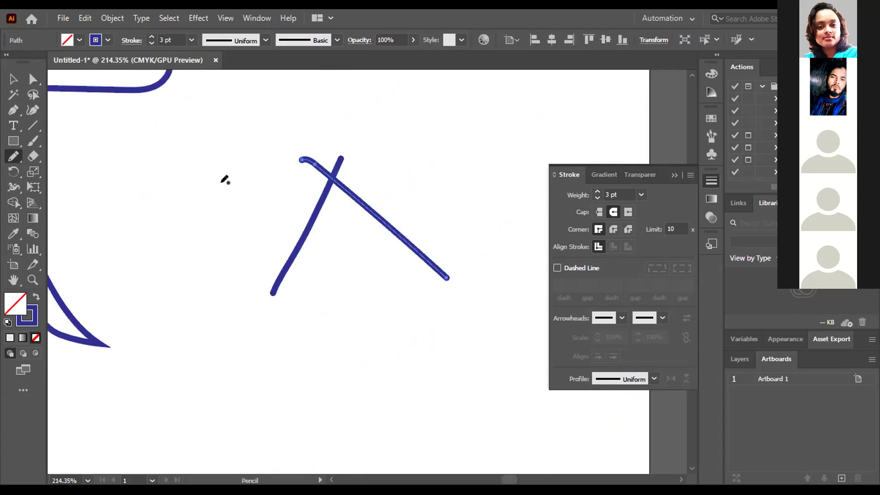
{"action": "left_click_drag", "start_coordinate": [241, 263], "coordinate": [420, 218]}
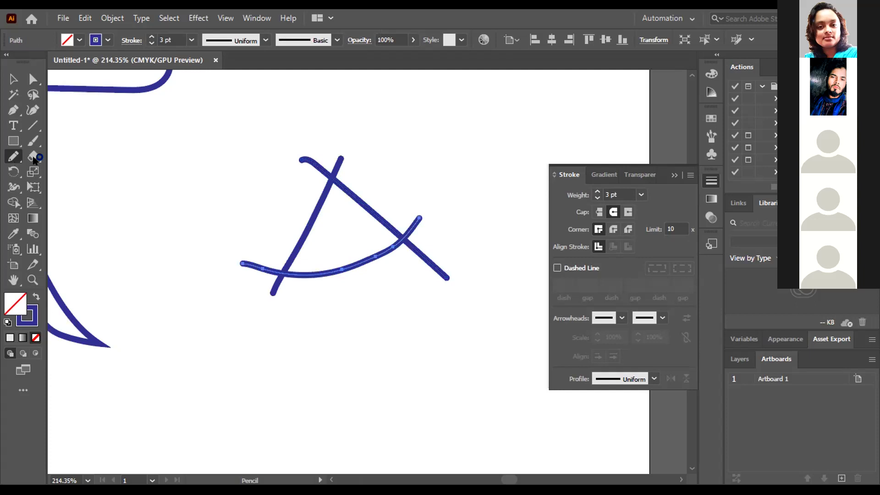
Trim the overhanging ends at the triangle's three corners with the Join tool to make a clean, closed outline.
{"action": "left_click_drag", "start_coordinate": [286, 183], "coordinate": [421, 147]}
{"action": "left_click_drag", "start_coordinate": [409, 240], "coordinate": [400, 232]}
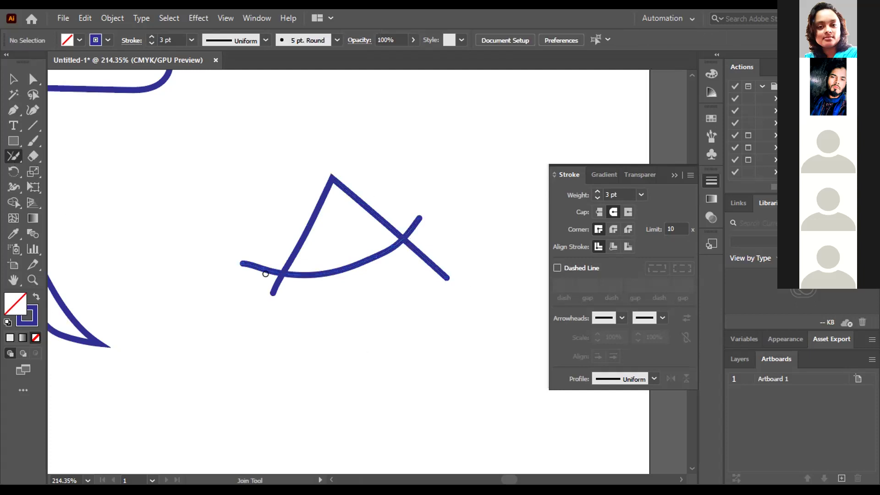
{"action": "left_click_drag", "start_coordinate": [275, 286], "coordinate": [281, 268]}
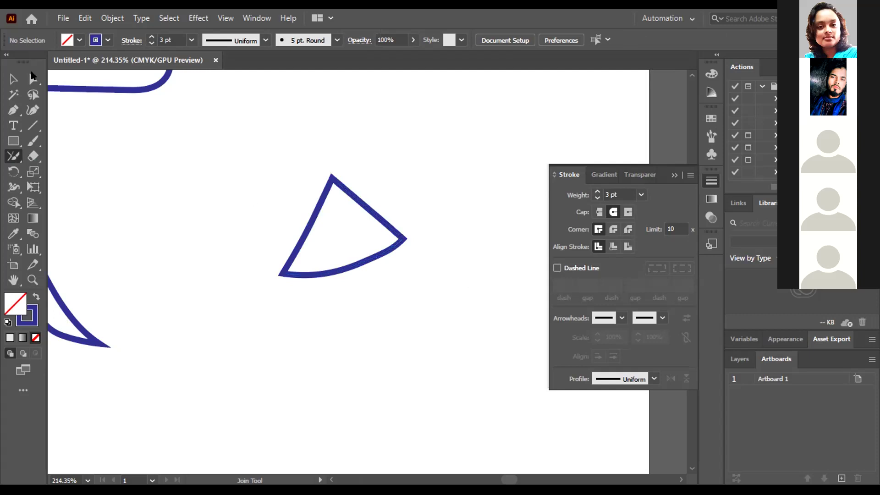
{"action": "key", "text": "v"}
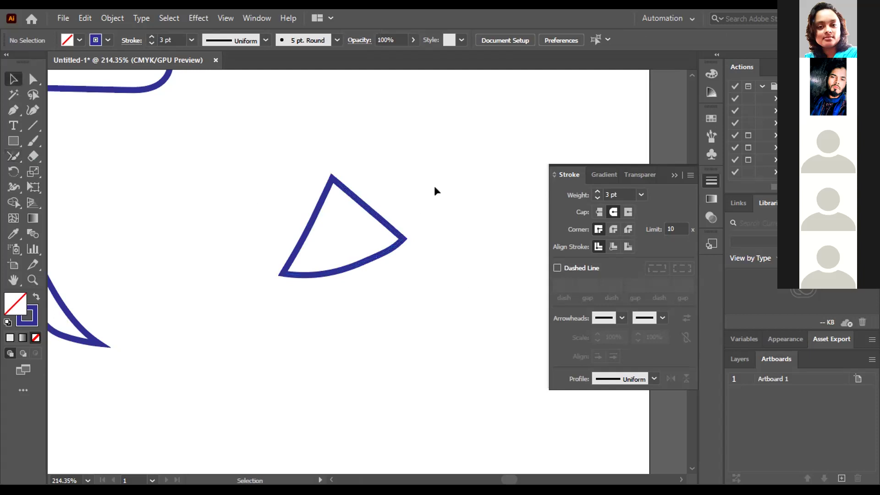
Examine the joined tree outline and the triangle together on the artboard.
{"action": "left_click_drag", "start_coordinate": [434, 185], "coordinate": [399, 229]}
{"action": "key", "text": "z"}
{"action": "left_click", "coordinate": [346, 252], "text": "alt"}
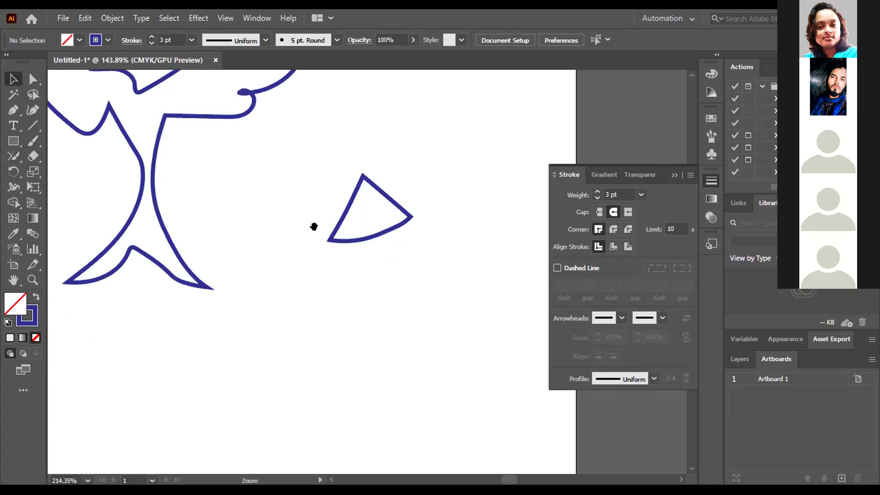
{"action": "scroll", "coordinate": [340, 262], "scroll_direction": "down", "scroll_amount": 5}
{"action": "left_click_drag", "start_coordinate": [295, 191], "coordinate": [254, 230]}
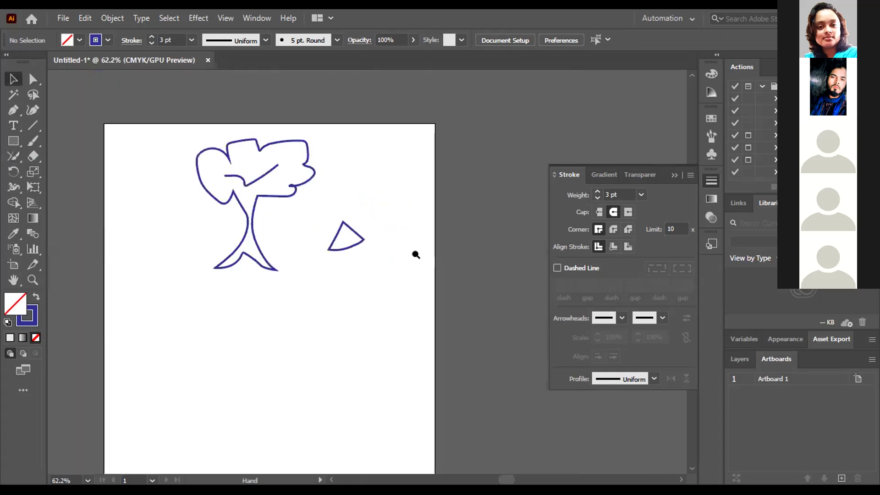
{"action": "scroll", "coordinate": [414, 252], "scroll_direction": "up", "scroll_amount": 2}
{"action": "scroll", "coordinate": [350, 228], "scroll_direction": "down", "scroll_amount": 1}
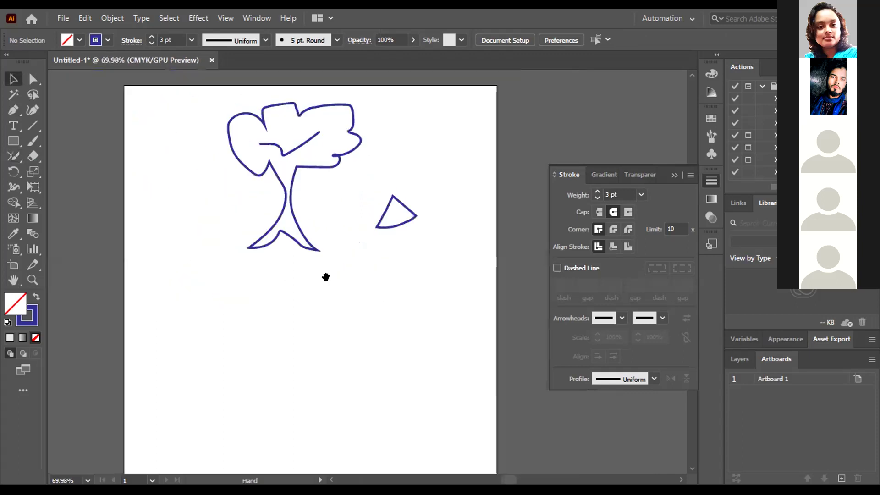
{"action": "scroll", "coordinate": [326, 275], "scroll_direction": "up", "scroll_amount": 1}
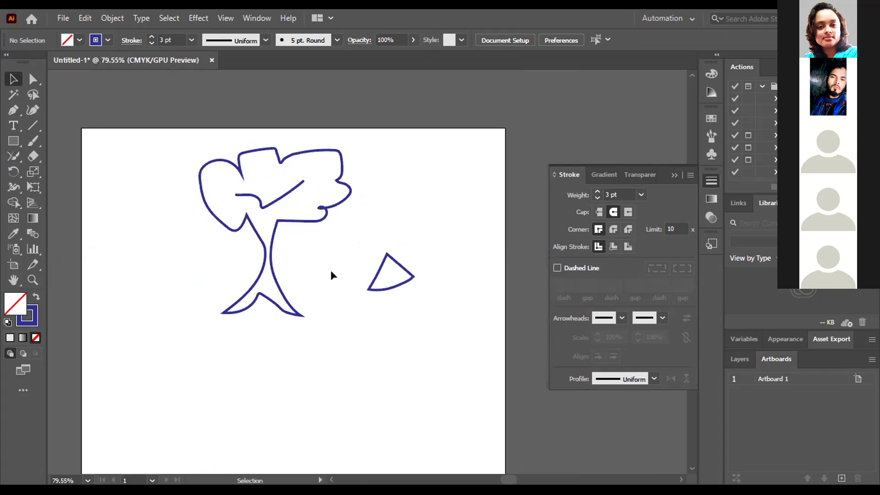
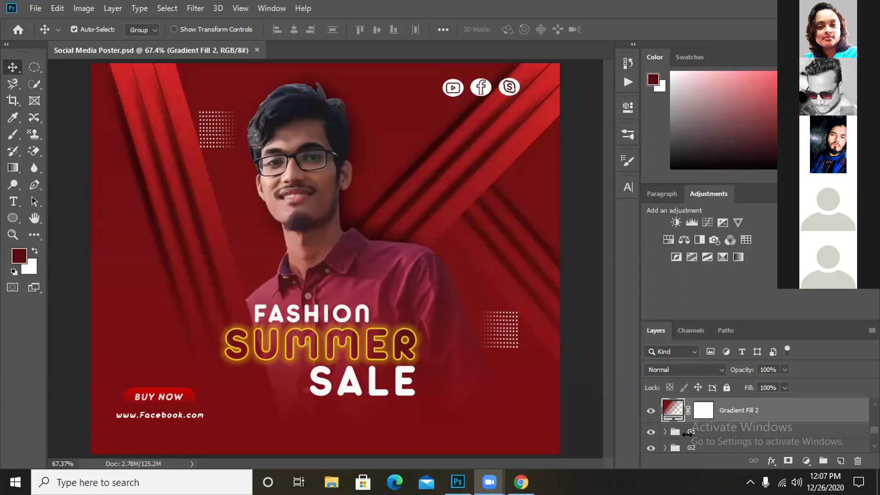
Set the scale of the Gradient Fill 2 layer's gradient to 100%.
{"action": "left_click", "coordinate": [669, 410]}
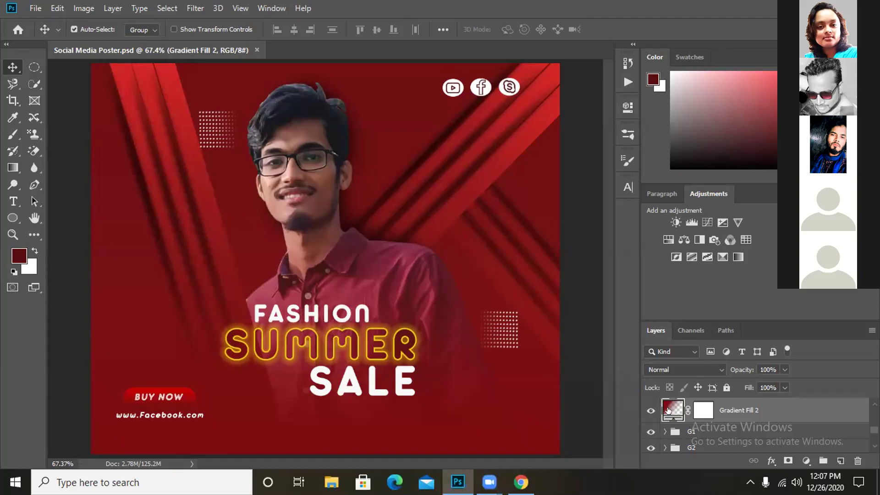
{"action": "double_click", "coordinate": [668, 411]}
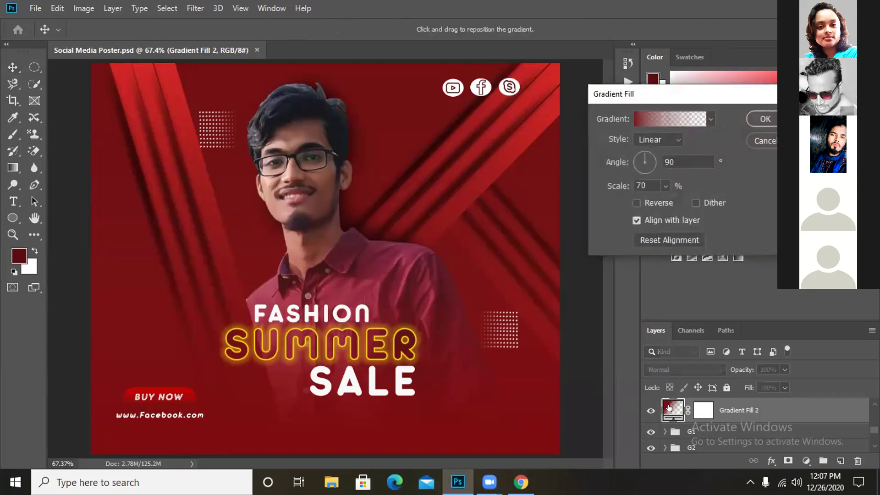
{"action": "left_click", "coordinate": [663, 185]}
{"action": "type", "text": "100"}
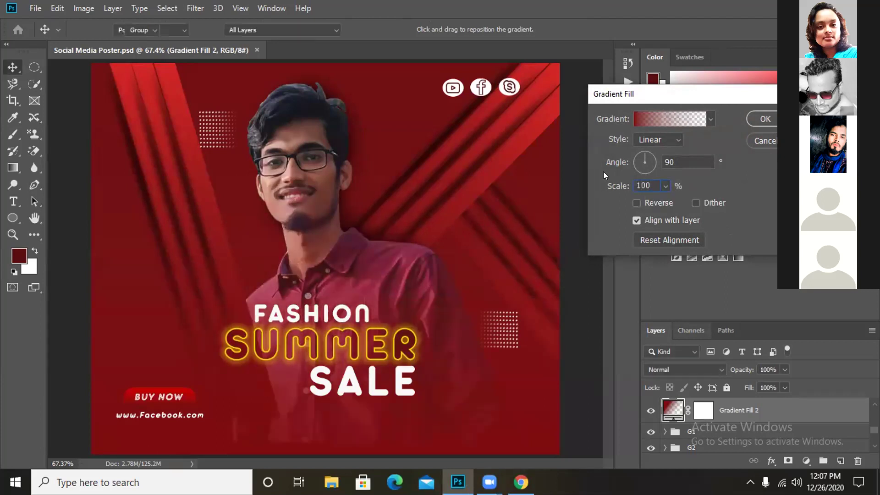
{"action": "key", "text": "Return"}
Reposition the Gradient Fill 2 gradient higher on the poster so its red fade covers more of the portrait's shirt.
{"action": "left_click_drag", "start_coordinate": [427, 234], "coordinate": [435, 367]}
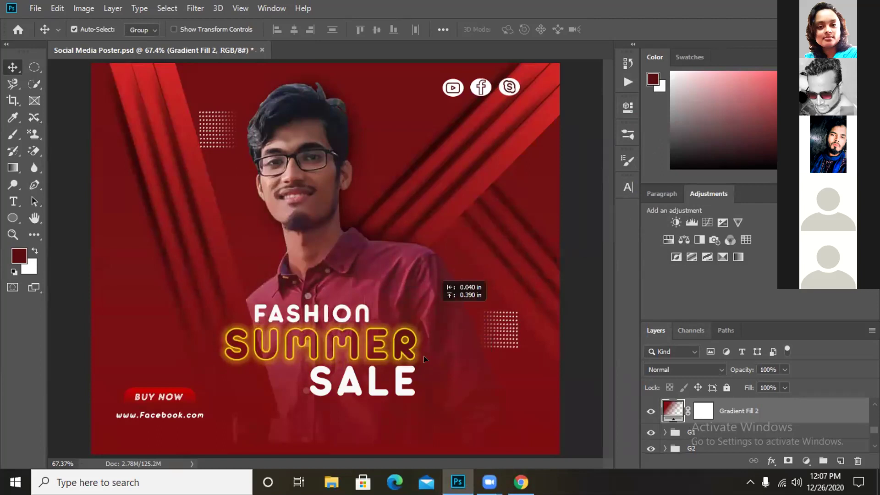
{"action": "double_click", "coordinate": [668, 409]}
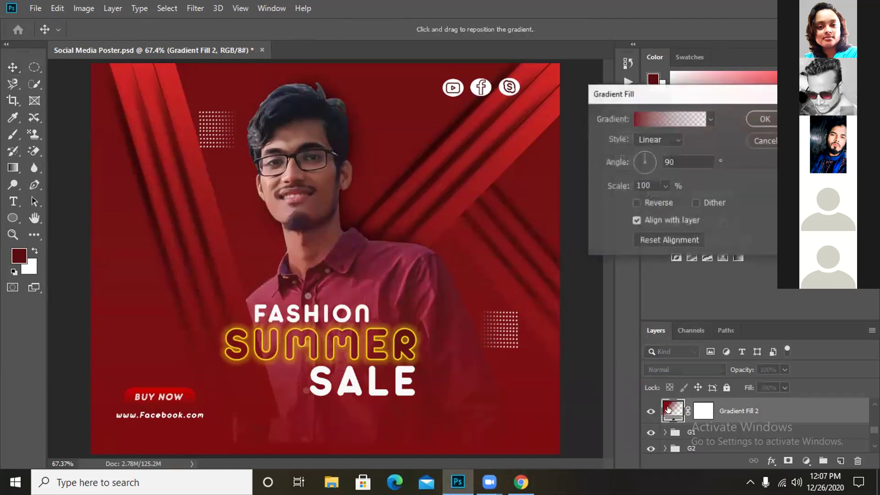
{"action": "left_click_drag", "start_coordinate": [408, 326], "coordinate": [433, 275]}
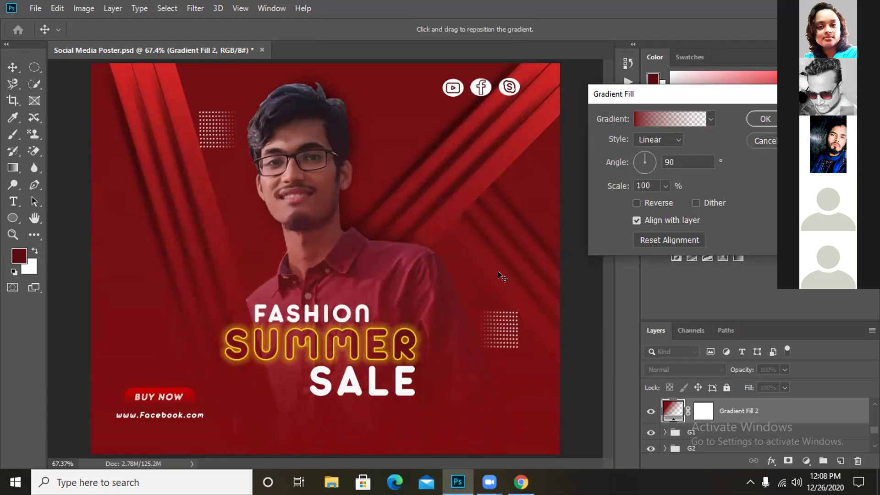
{"action": "left_click", "coordinate": [755, 118]}
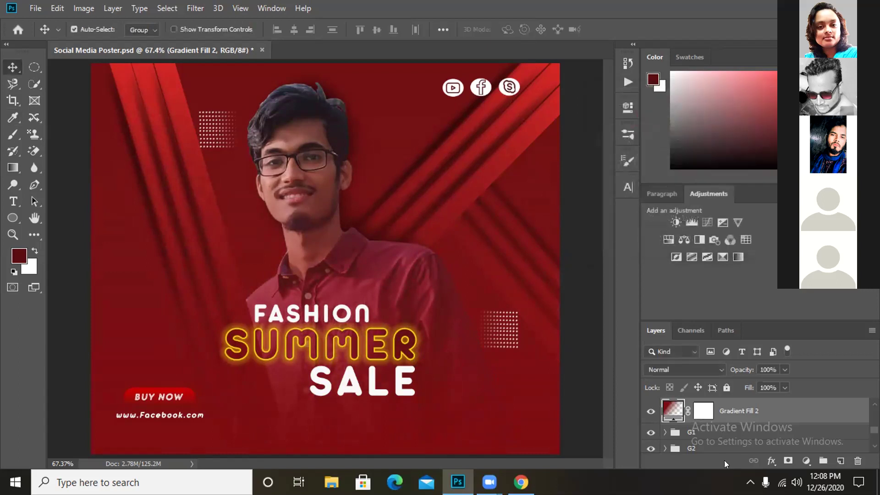
Duplicate the portrait layer Layer 2 copy 2 three times.
{"action": "scroll", "coordinate": [709, 431], "scroll_direction": "down", "scroll_amount": 4}
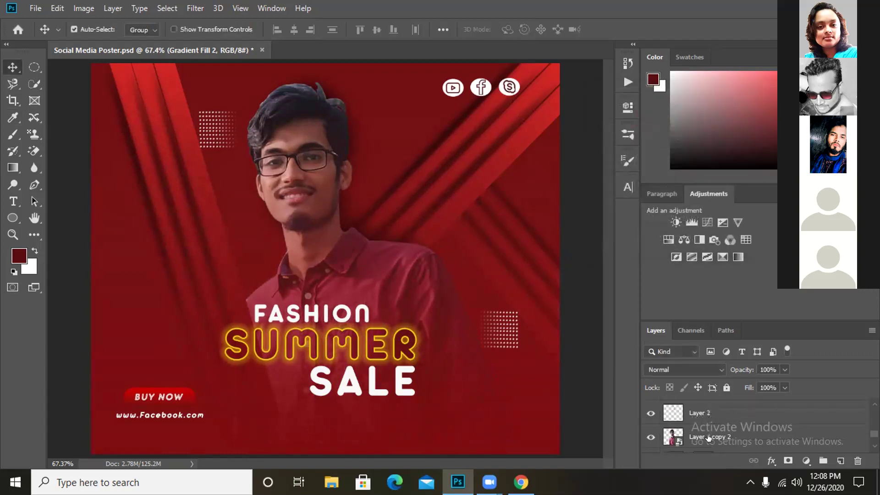
{"action": "left_click", "coordinate": [709, 438]}
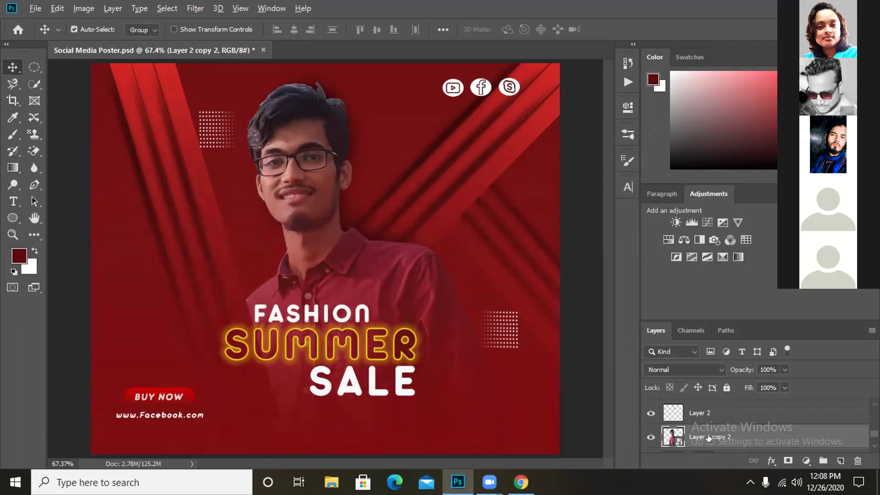
{"action": "key", "text": "ctrl+j"}
{"action": "key", "text": "ctrl+j"}
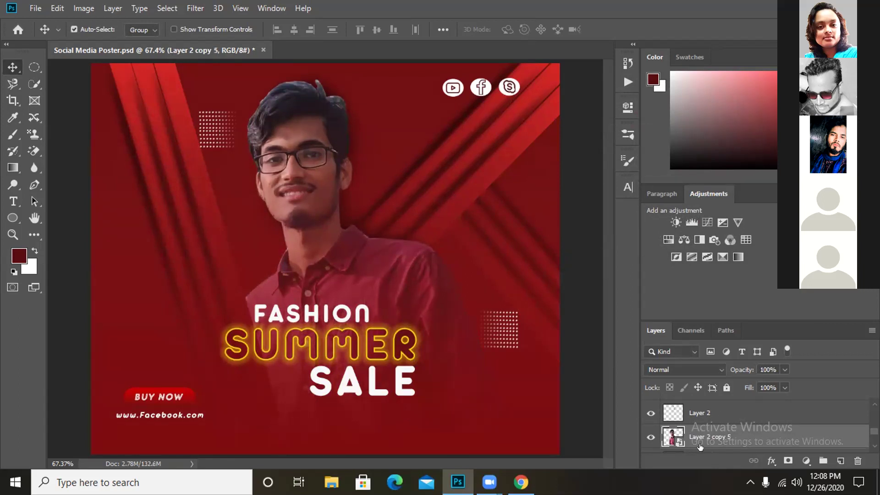
{"action": "key", "text": "ctrl+j"}
Select all four portrait layers, from Layer 2 copy 5 down to Layer 2 copy 2, and merge them.
{"action": "scroll", "coordinate": [718, 439], "scroll_direction": "down", "scroll_amount": 1}
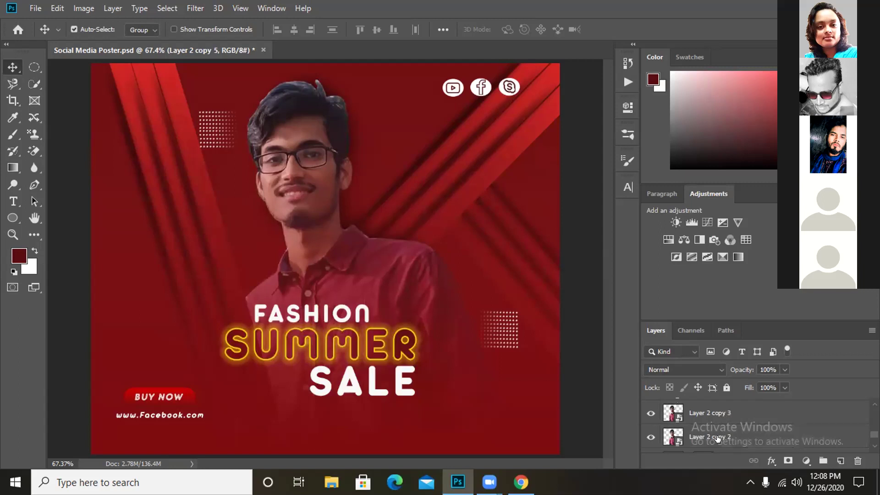
{"action": "scroll", "coordinate": [718, 438], "scroll_direction": "down", "scroll_amount": 1}
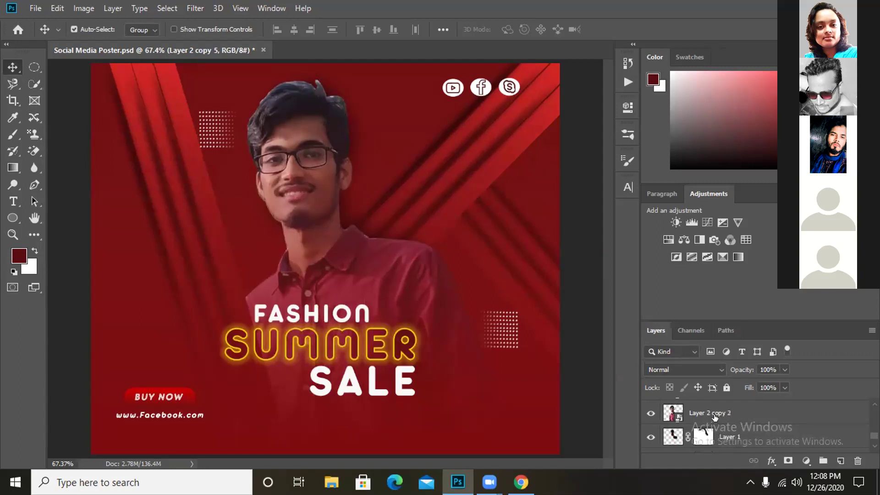
{"action": "left_click", "coordinate": [716, 415], "text": "shift"}
{"action": "scroll", "coordinate": [706, 427], "scroll_direction": "up", "scroll_amount": 4}
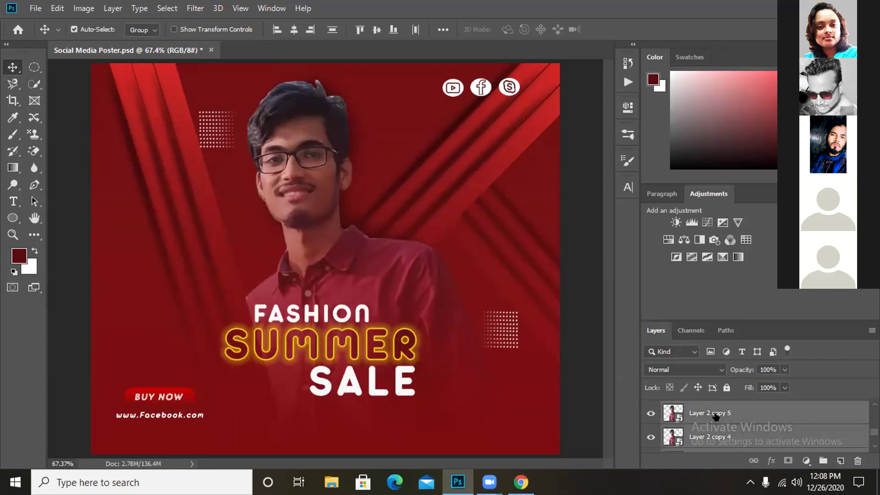
{"action": "right_click", "coordinate": [699, 436]}
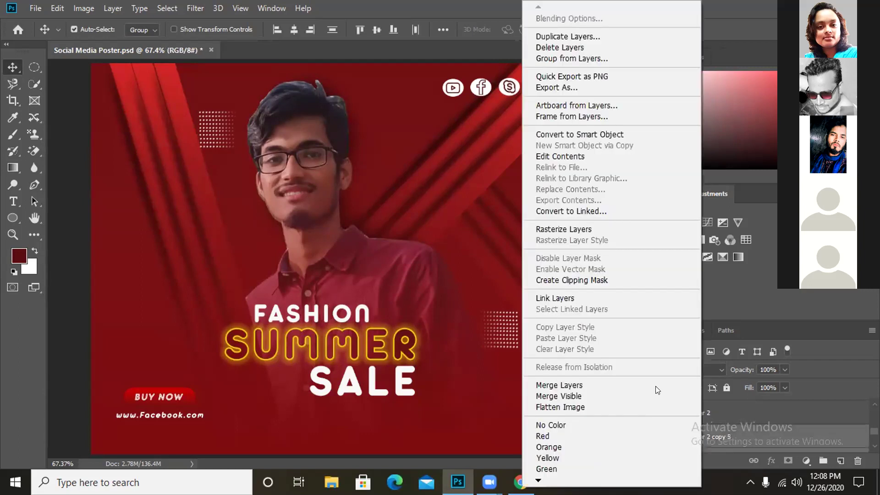
{"action": "left_click", "coordinate": [568, 384]}
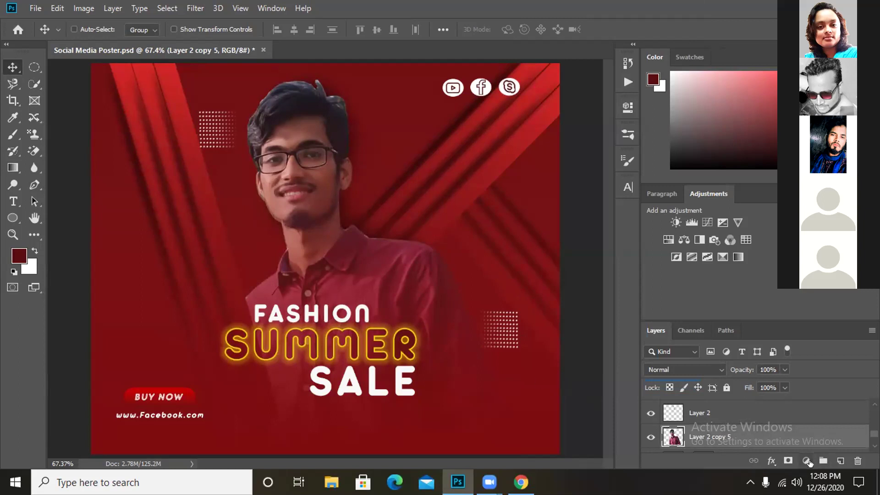
Undo the layer merge and delete the four selected portrait layers.
{"action": "key", "text": "ctrl+z"}
{"action": "key", "text": "ctrl"}
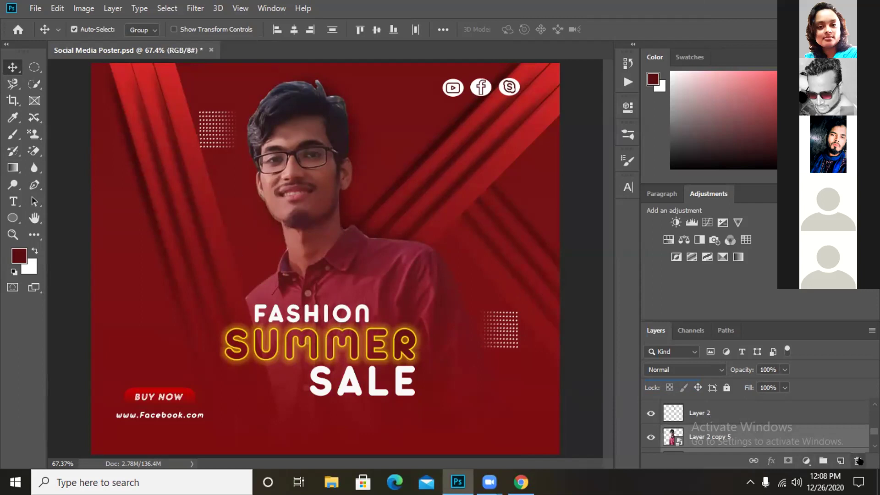
{"action": "left_click", "coordinate": [856, 461]}
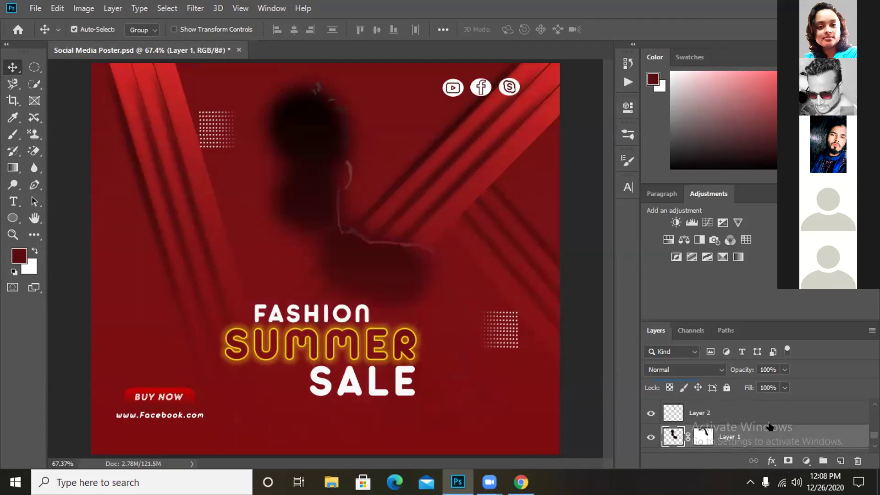
Undo the deletion of the four portrait layers.
{"action": "scroll", "coordinate": [750, 420], "scroll_direction": "down", "scroll_amount": 2}
{"action": "scroll", "coordinate": [749, 421], "scroll_direction": "up", "scroll_amount": 1}
{"action": "scroll", "coordinate": [749, 421], "scroll_direction": "down", "scroll_amount": 3}
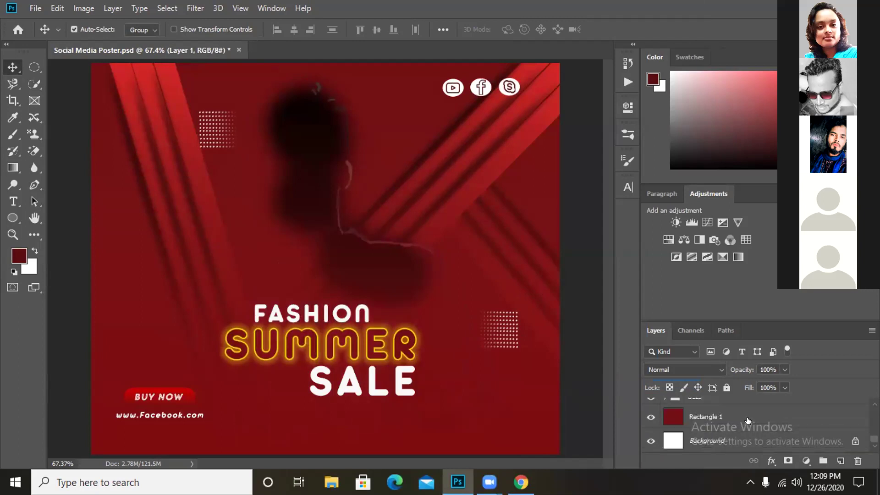
{"action": "scroll", "coordinate": [748, 420], "scroll_direction": "up", "scroll_amount": 3}
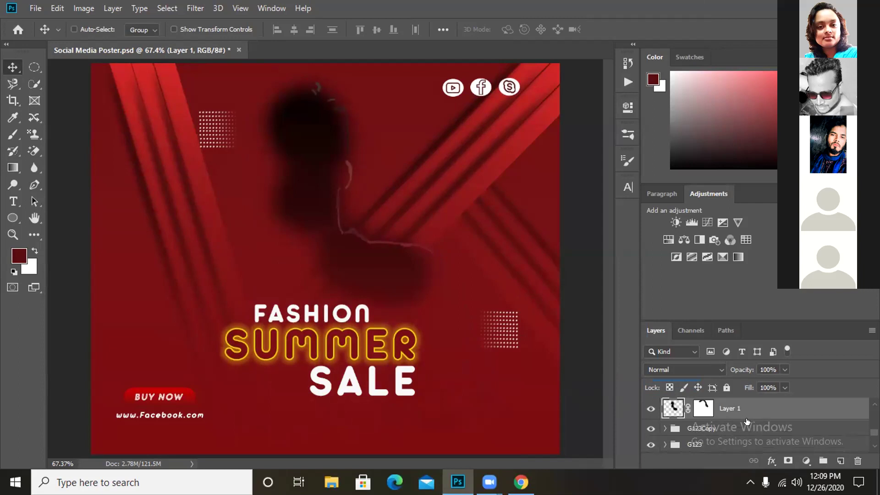
{"action": "key", "text": "Delete"}
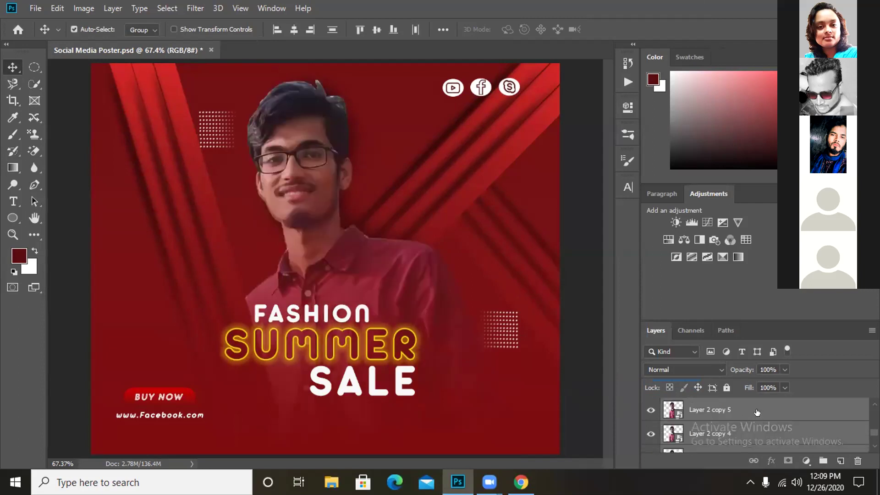
Delete the three duplicates Layer 2 copy 5, copy 4 and copy 3, keeping only Layer 2 copy 2.
{"action": "left_click", "coordinate": [756, 410]}
{"action": "left_click", "coordinate": [855, 463]}
{"action": "left_click", "coordinate": [855, 463]}
{"action": "left_click", "coordinate": [855, 463]}
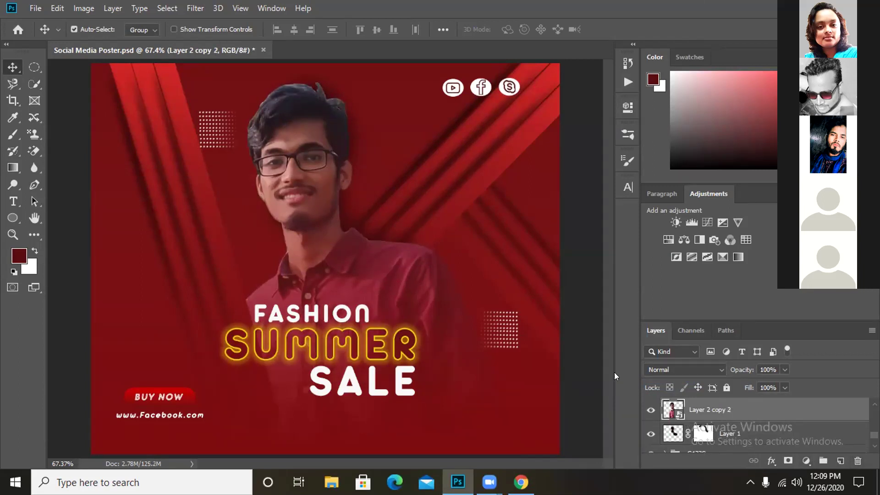
Open the contents of the Layer 2 copy 2 smart object for editing.
{"action": "scroll", "coordinate": [700, 427], "scroll_direction": "down", "scroll_amount": 1}
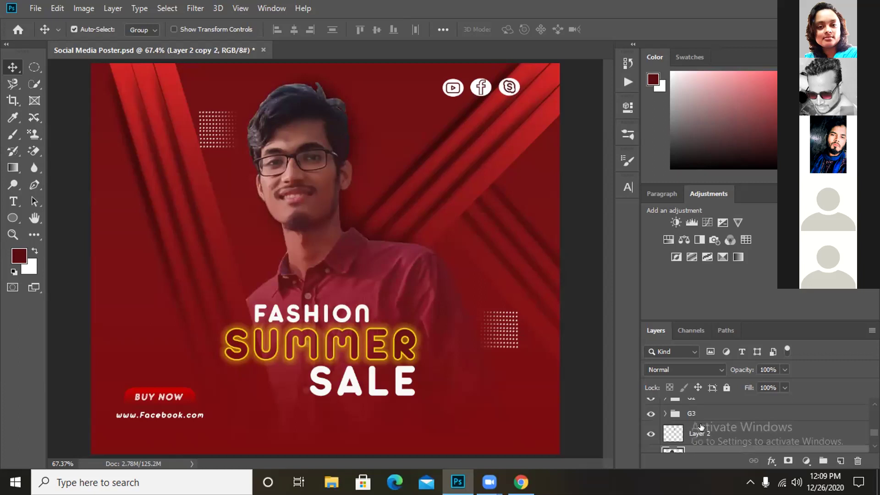
{"action": "scroll", "coordinate": [700, 426], "scroll_direction": "up", "scroll_amount": 1}
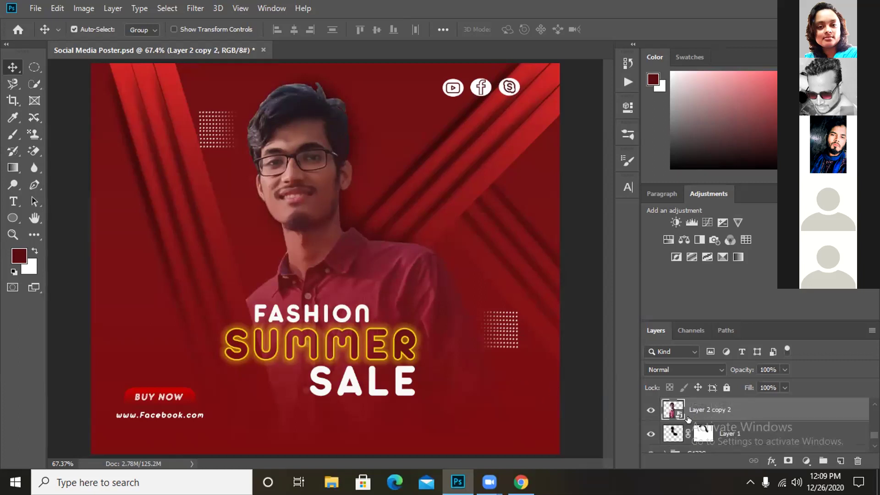
{"action": "double_click", "coordinate": [677, 415]}
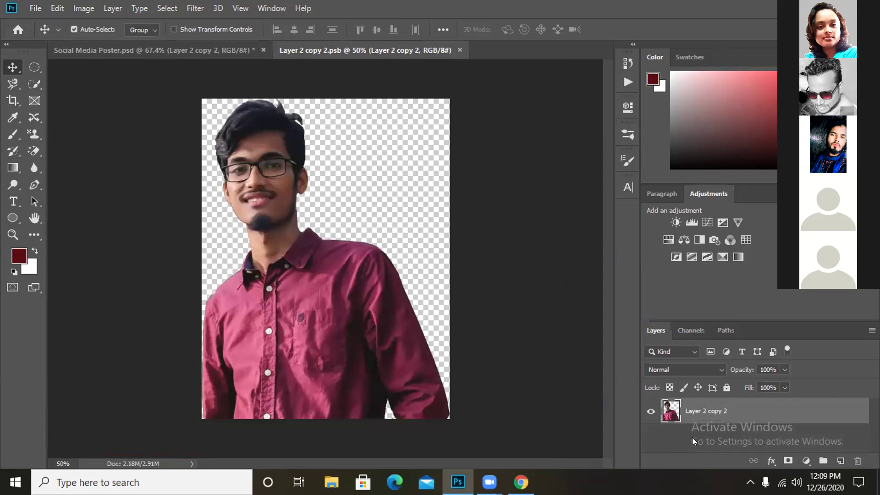
{"action": "left_click", "coordinate": [88, 47]}
{"action": "left_click", "coordinate": [344, 48]}
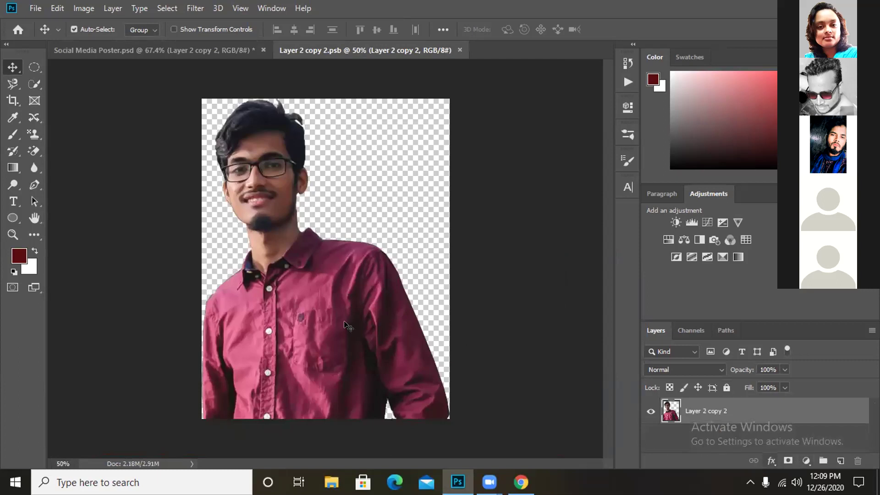
Examine the layers, channels and paths of the portrait's smart object document.
{"action": "left_click", "coordinate": [718, 332]}
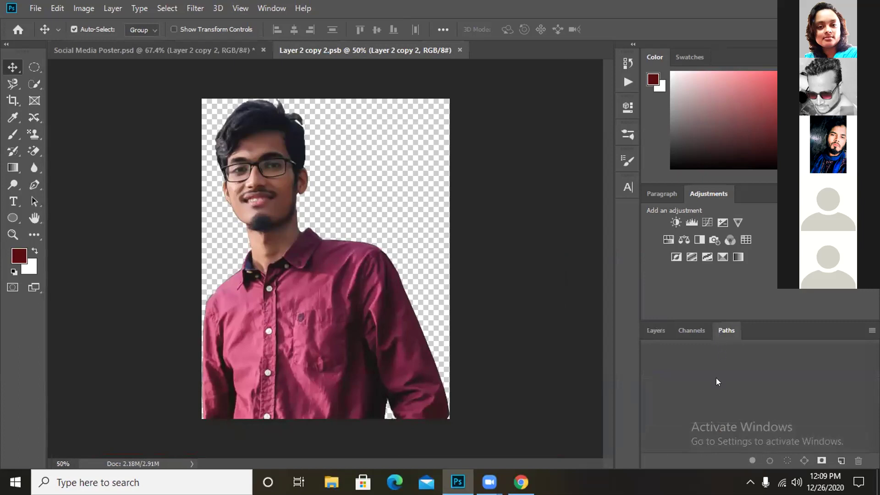
{"action": "left_click", "coordinate": [653, 332]}
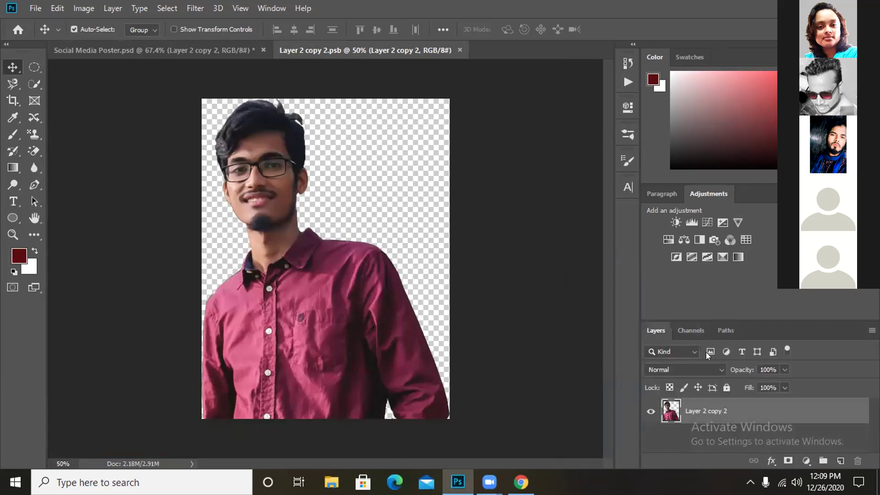
{"action": "left_click", "coordinate": [725, 332]}
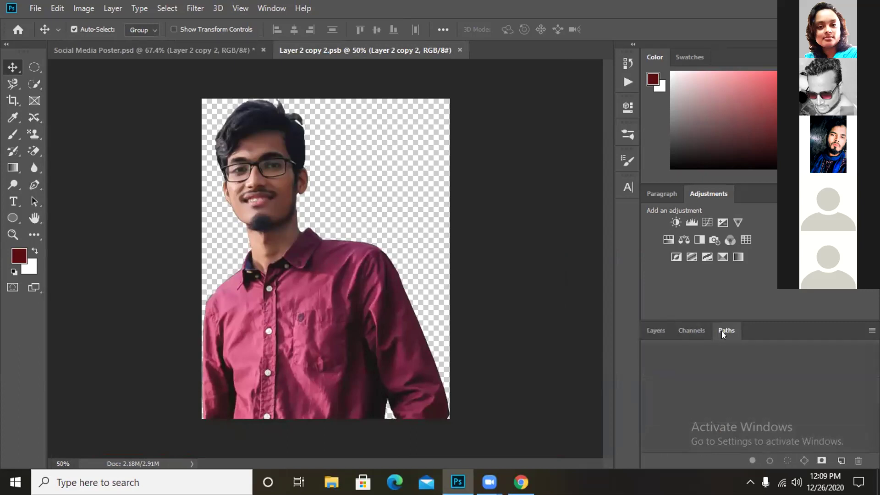
{"action": "left_click", "coordinate": [654, 334]}
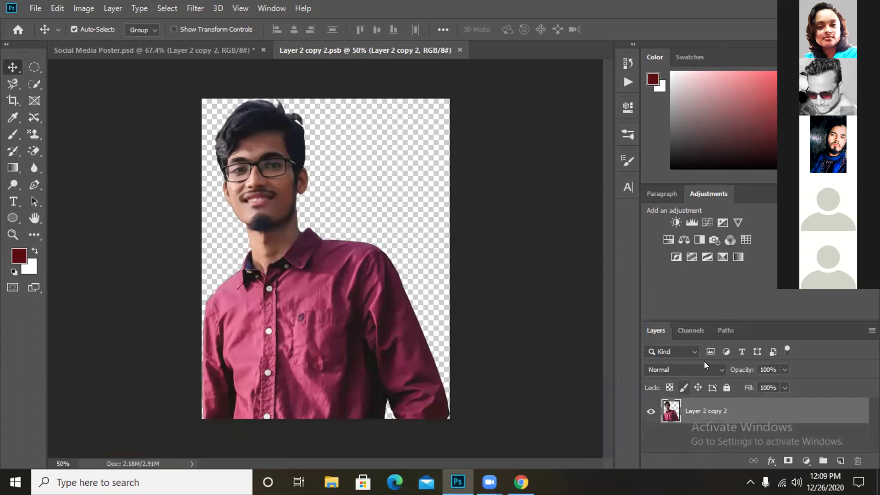
{"action": "left_click", "coordinate": [716, 331]}
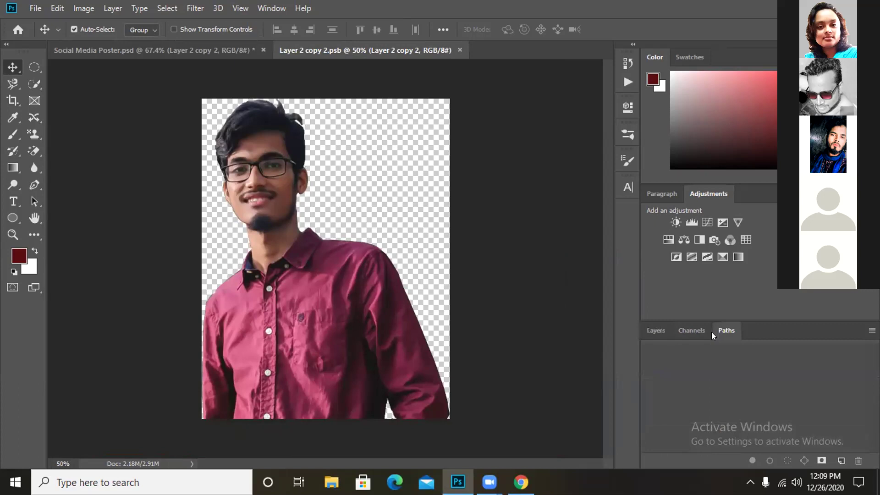
{"action": "left_click", "coordinate": [661, 332]}
{"action": "left_click", "coordinate": [684, 331]}
{"action": "left_click", "coordinate": [719, 332]}
{"action": "left_click", "coordinate": [655, 332]}
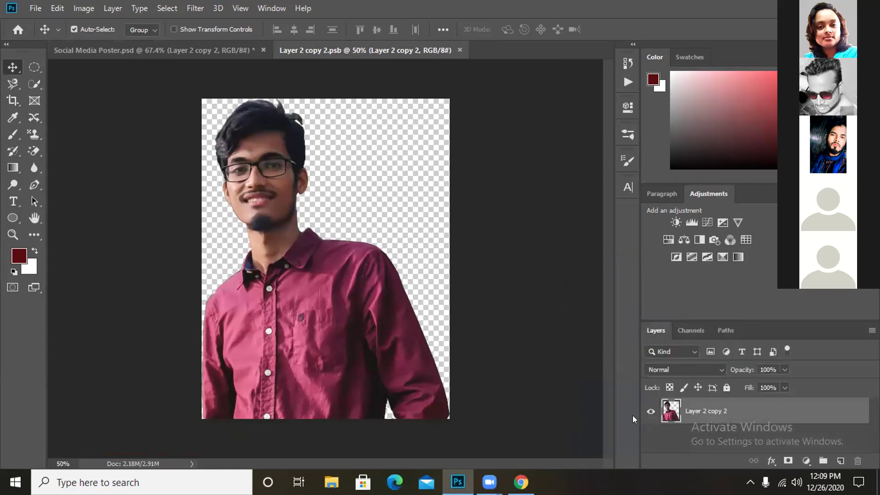
Load the portrait layer's outline as a selection and deselect it again.
{"action": "left_click", "coordinate": [672, 413], "text": "ctrl"}
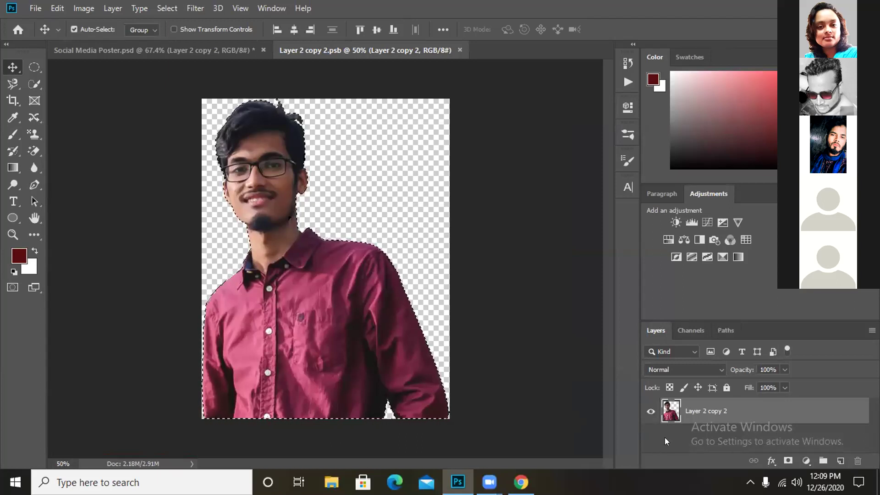
{"action": "left_click", "coordinate": [723, 332]}
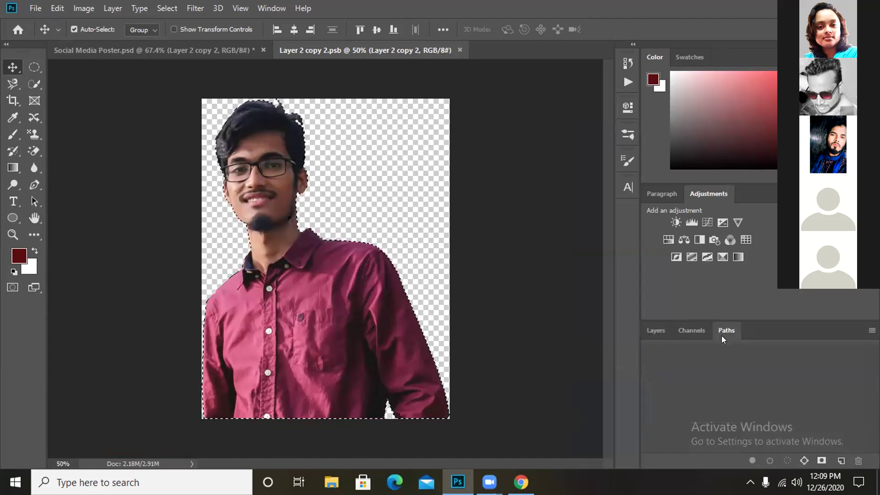
{"action": "left_click", "coordinate": [684, 334]}
{"action": "left_click", "coordinate": [653, 334]}
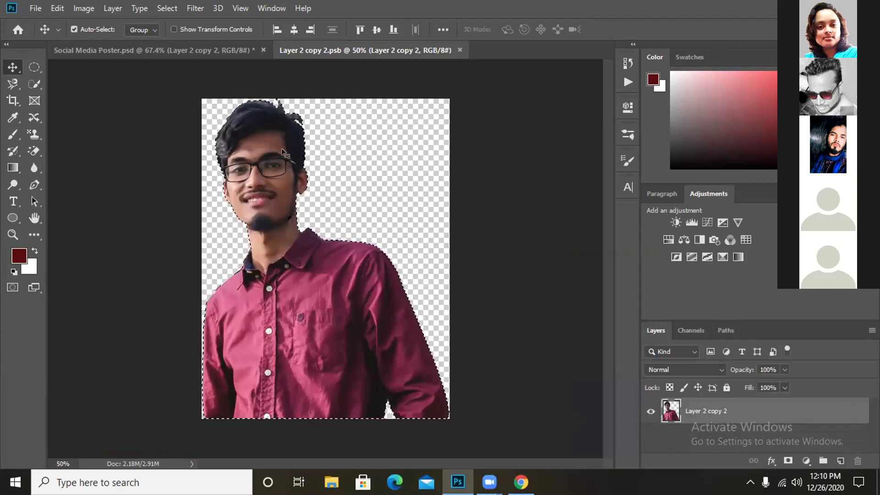
{"action": "scroll", "coordinate": [274, 175], "scroll_direction": "up", "scroll_amount": 5}
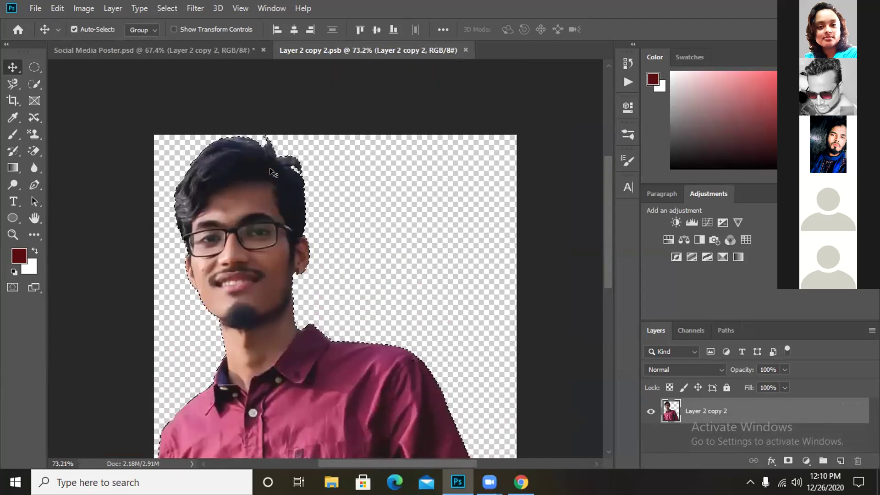
{"action": "key", "text": "ctrl"}
{"action": "key", "text": "ctrl+d"}
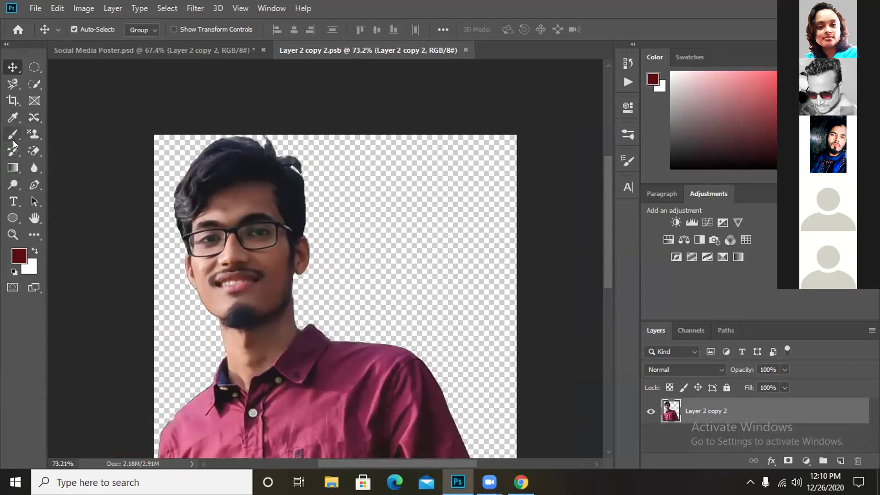
Try erasing the stray hair tufts on top of the portrait's head with the Eraser tool at size 25.
{"action": "left_click", "coordinate": [34, 154]}
{"action": "left_click", "coordinate": [57, 152]}
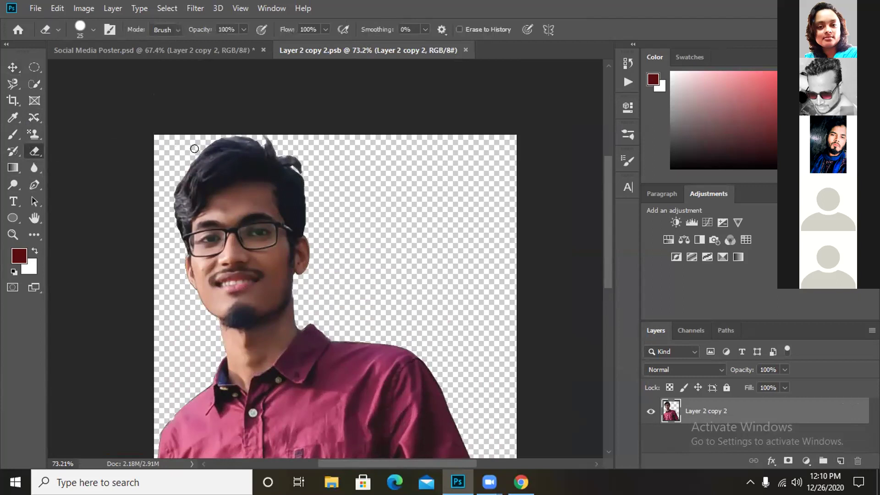
{"action": "scroll", "coordinate": [270, 161], "scroll_direction": "up", "scroll_amount": 2}
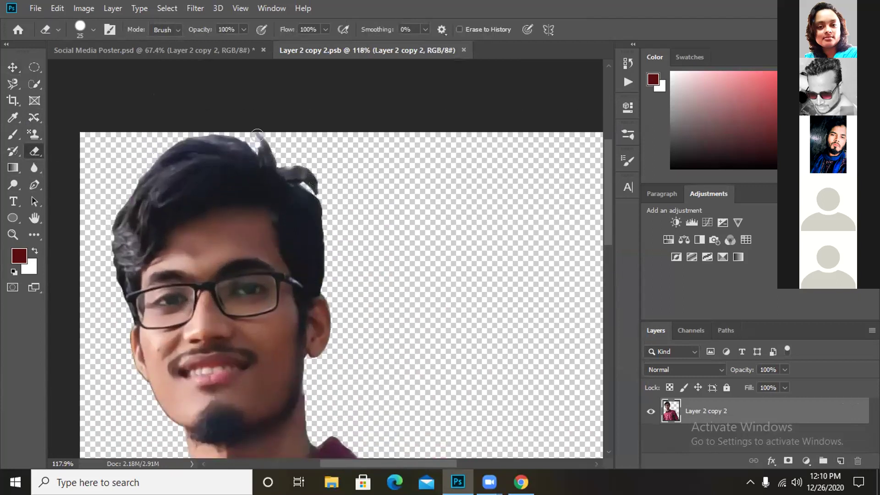
{"action": "mouse_move", "coordinate": [255, 132]}
{"action": "left_mouse_down"}
{"action": "mouse_move", "coordinate": [332, 185]}
{"action": "mouse_move", "coordinate": [309, 176]}
{"action": "mouse_move", "coordinate": [318, 184]}
{"action": "mouse_move", "coordinate": [259, 138]}
{"action": "left_mouse_up"}
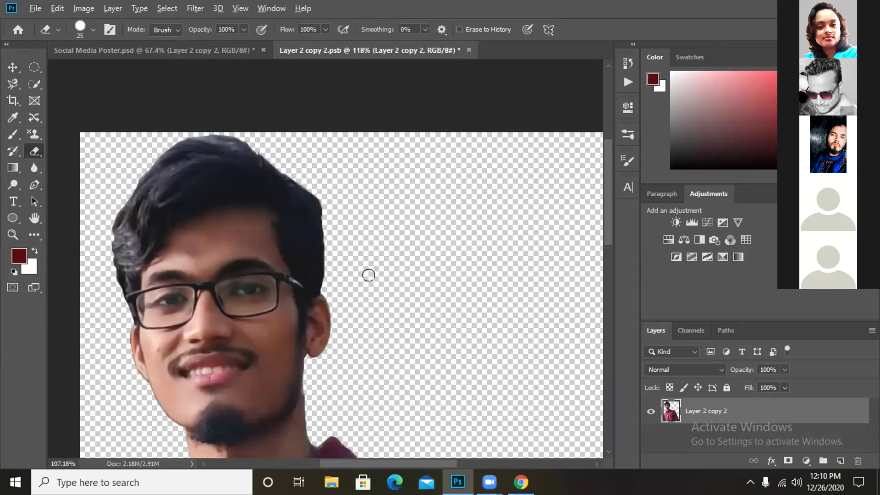
{"action": "scroll", "coordinate": [366, 276], "scroll_direction": "down", "scroll_amount": 2}
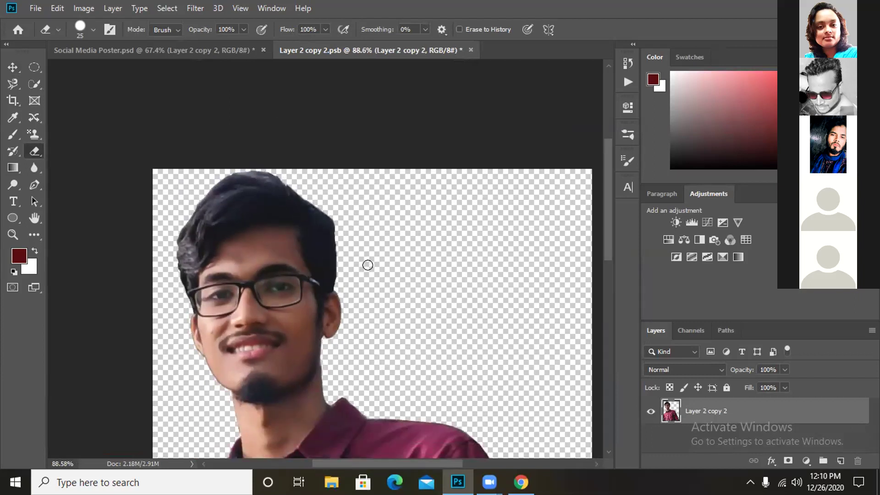
{"action": "key", "text": "ctrl+z"}
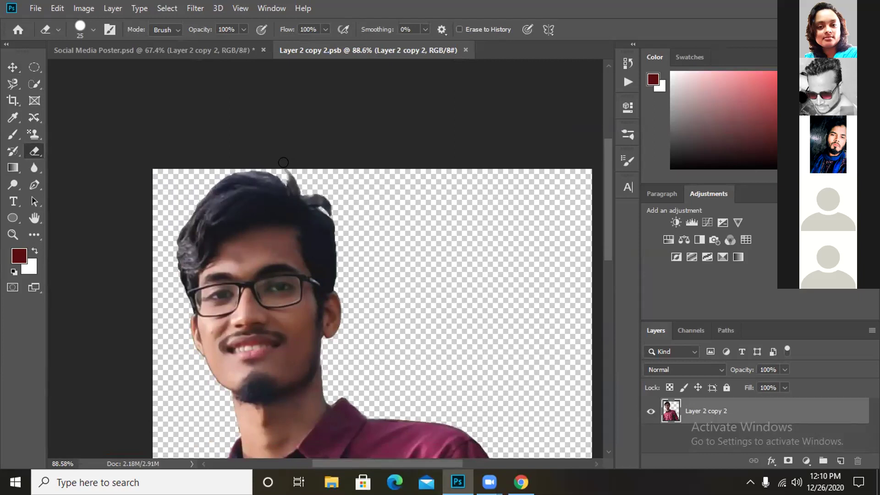
{"action": "left_click_drag", "start_coordinate": [284, 163], "coordinate": [337, 212]}
{"action": "key", "text": "ctrl+z"}
Add a new empty layer above the portrait layer.
{"action": "left_click", "coordinate": [841, 461]}
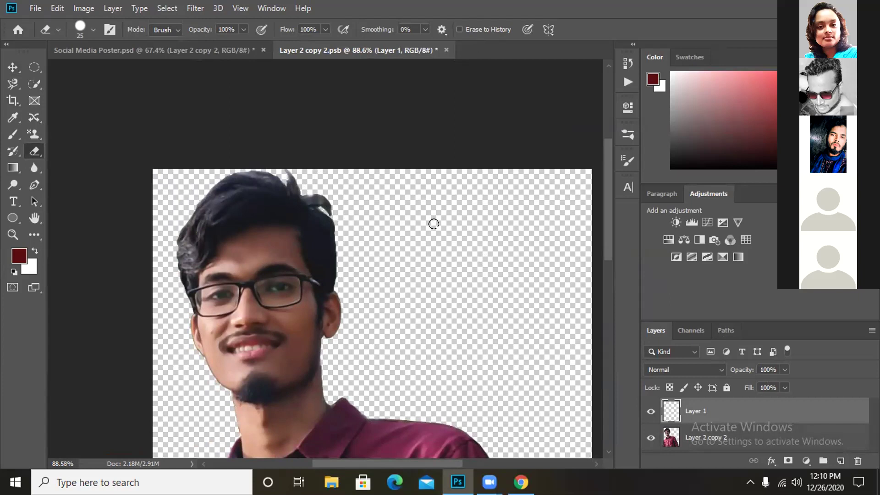
Delete the empty Layer 1 and try erasing the stray hair tufts directly on the portrait layer.
{"action": "left_click", "coordinate": [857, 461]}
{"action": "left_click_drag", "start_coordinate": [280, 160], "coordinate": [326, 201]}
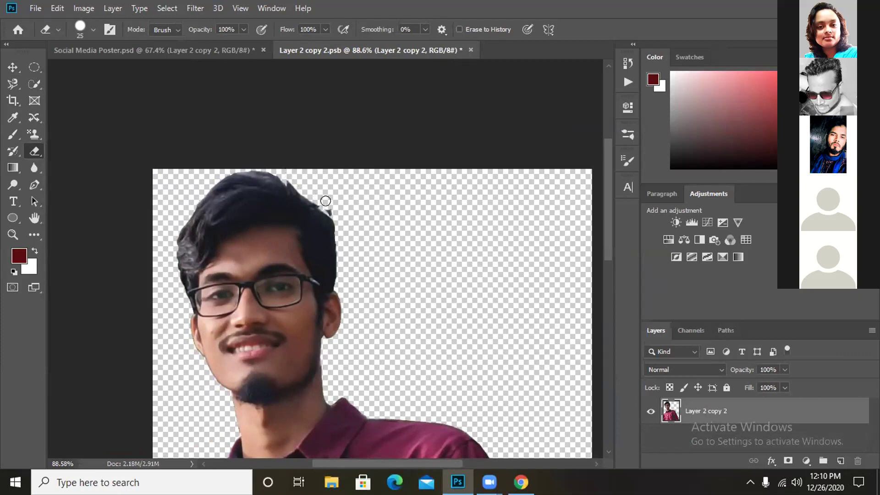
{"action": "key", "text": "ctrl+z"}
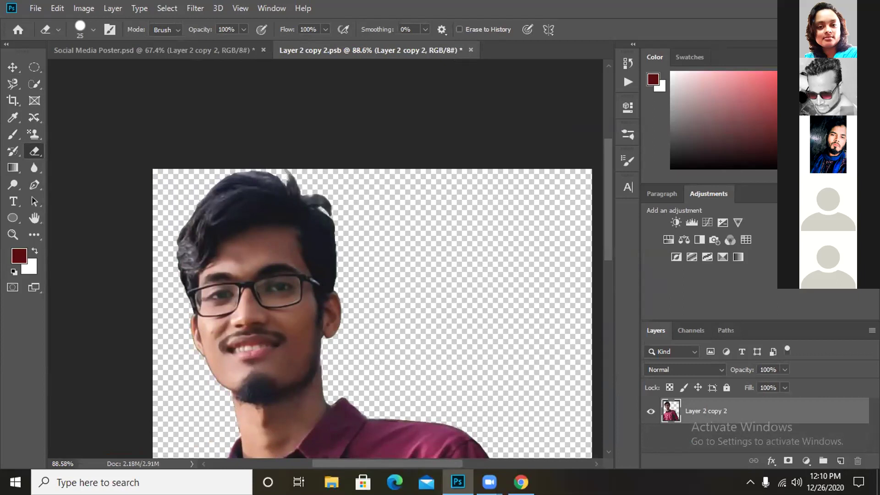
Add a layer mask to the portrait layer and try erasing the stray hair tufts on it with white as the foreground colour.
{"action": "left_click", "coordinate": [789, 461]}
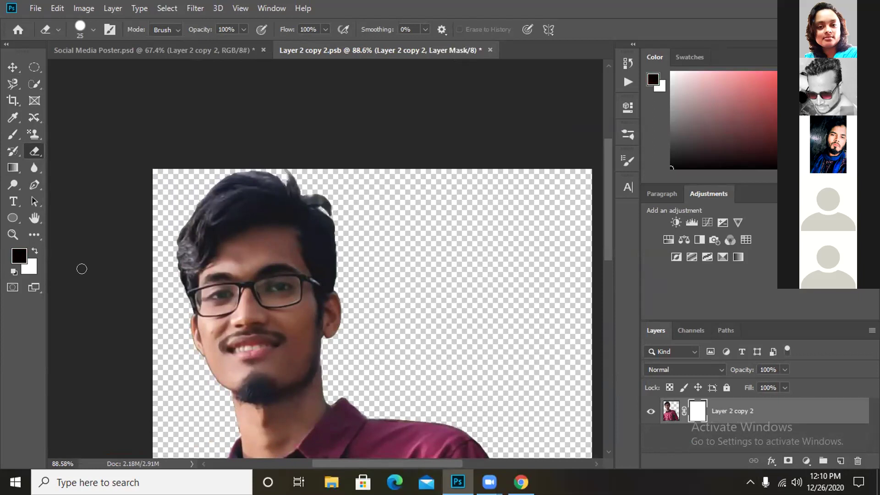
{"action": "left_click", "coordinate": [34, 251]}
{"action": "left_click_drag", "start_coordinate": [283, 176], "coordinate": [327, 214]}
{"action": "key", "text": "ctrl+z"}
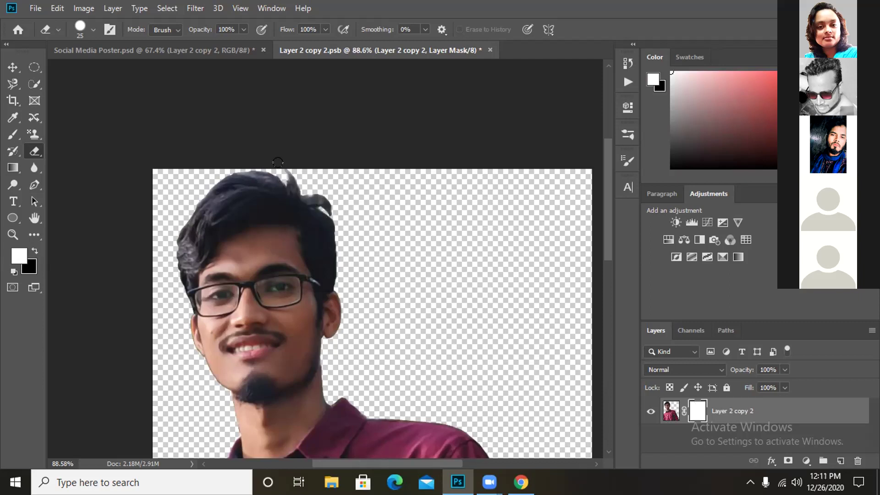
{"action": "mouse_move", "coordinate": [286, 166]}
{"action": "left_mouse_down"}
{"action": "mouse_move", "coordinate": [330, 206]}
{"action": "mouse_move", "coordinate": [289, 176]}
{"action": "left_mouse_up"}
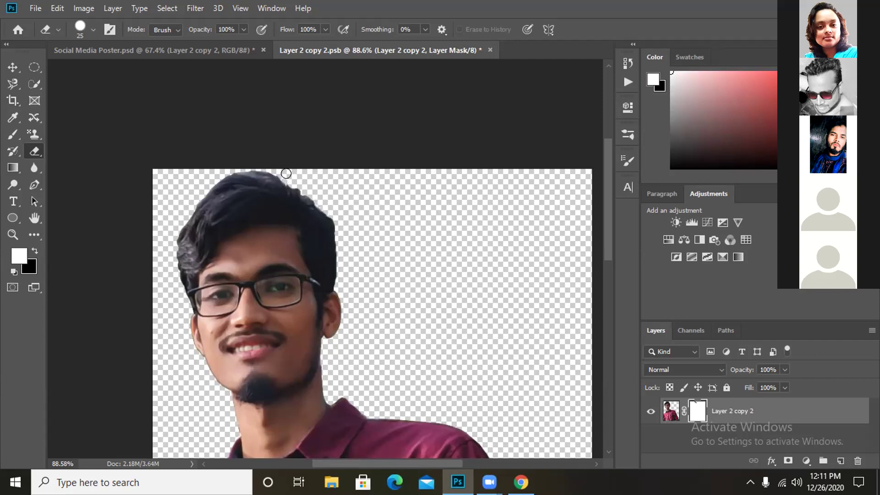
{"action": "scroll", "coordinate": [410, 213], "scroll_direction": "down", "scroll_amount": 2}
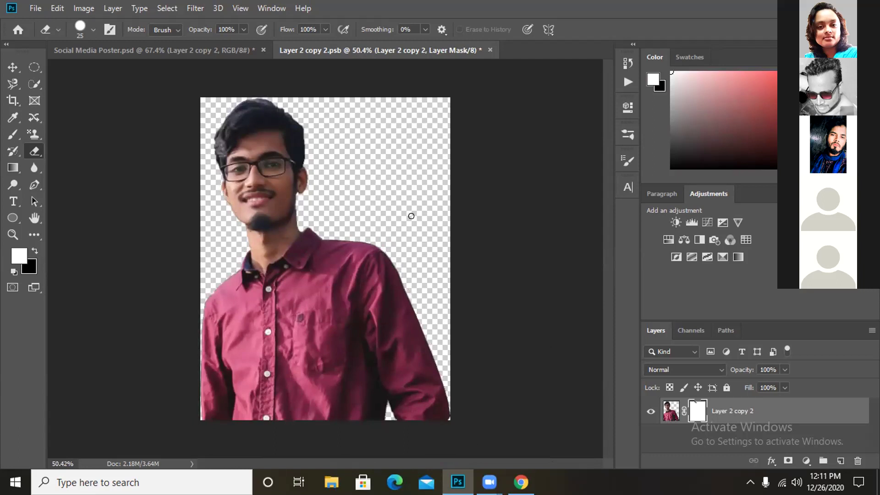
{"action": "key", "text": "ctrl+z"}
Erase the stray hair tufts on top of the portrait's head on the layer mask with the Eraser tool at size 25.
{"action": "scroll", "coordinate": [271, 131], "scroll_direction": "up", "scroll_amount": 2}
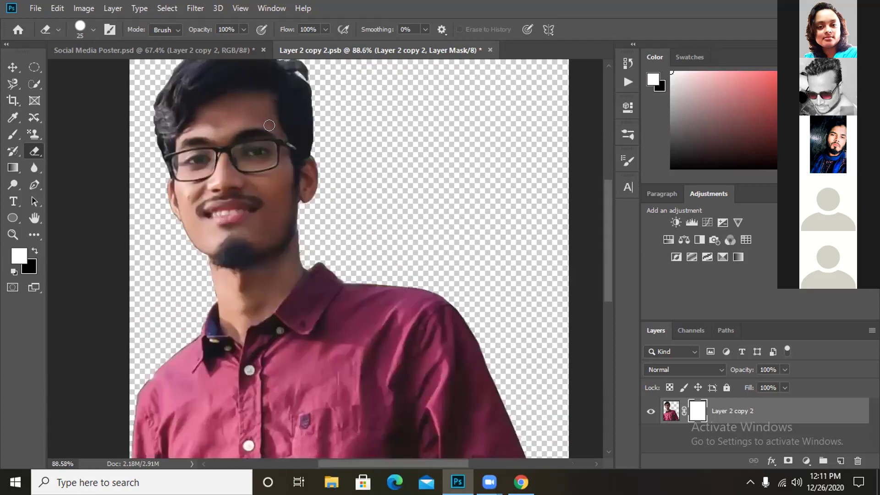
{"action": "scroll", "coordinate": [347, 196], "scroll_direction": "up", "scroll_amount": 1}
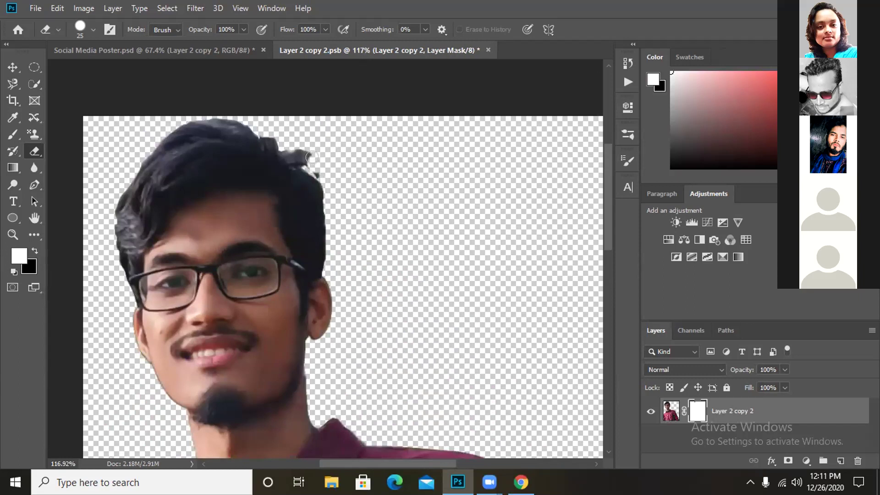
{"action": "mouse_move", "coordinate": [312, 157]}
{"action": "left_mouse_down"}
{"action": "mouse_move", "coordinate": [317, 164]}
{"action": "mouse_move", "coordinate": [306, 147]}
{"action": "left_mouse_up"}
{"action": "mouse_move", "coordinate": [266, 124]}
{"action": "left_mouse_down"}
{"action": "mouse_move", "coordinate": [315, 156]}
{"action": "mouse_move", "coordinate": [276, 144]}
{"action": "mouse_move", "coordinate": [268, 126]}
{"action": "left_mouse_up"}
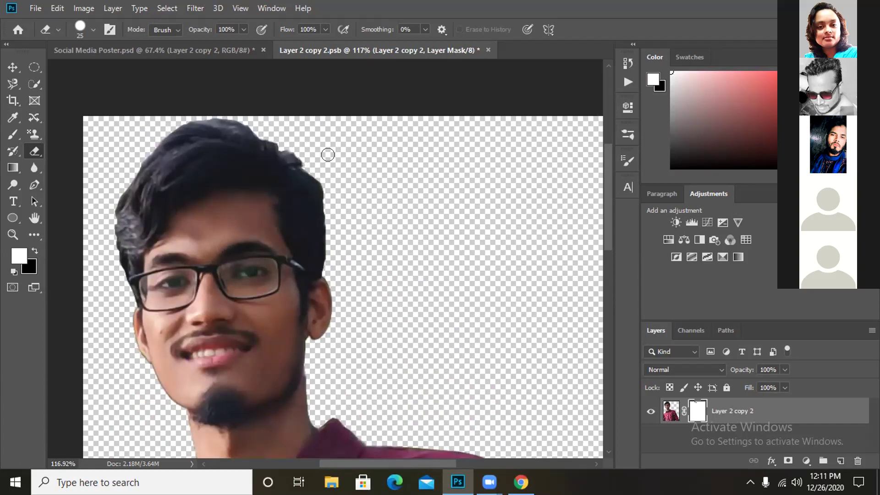
Save the edited portrait smart object and return to the Social Media Poster.psd document with the Move tool.
{"action": "scroll", "coordinate": [328, 155], "scroll_direction": "down", "scroll_amount": 4}
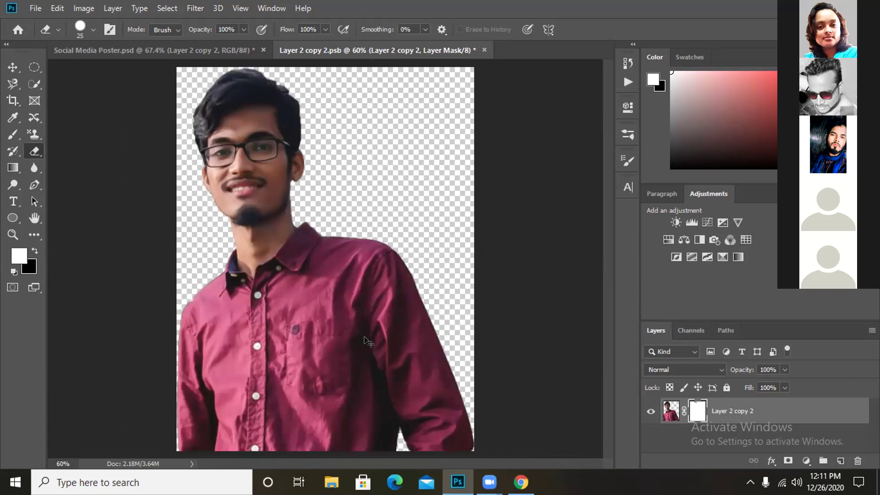
{"action": "key", "text": "ctrl+s"}
{"action": "left_click", "coordinate": [13, 67]}
{"action": "left_click_drag", "start_coordinate": [289, 309], "coordinate": [314, 247]}
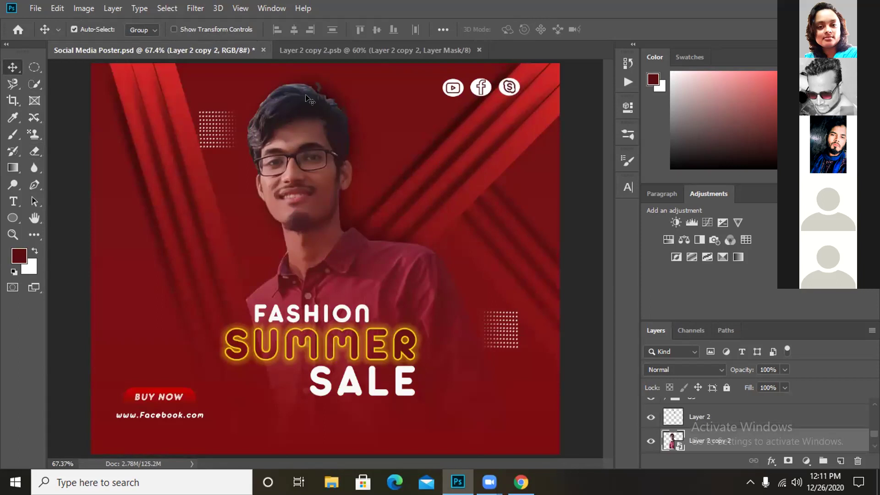
Examine the hair edge and stray tufts on top of the portrait's head in the poster at different magnifications.
{"action": "scroll", "coordinate": [306, 97], "scroll_direction": "up", "scroll_amount": 6}
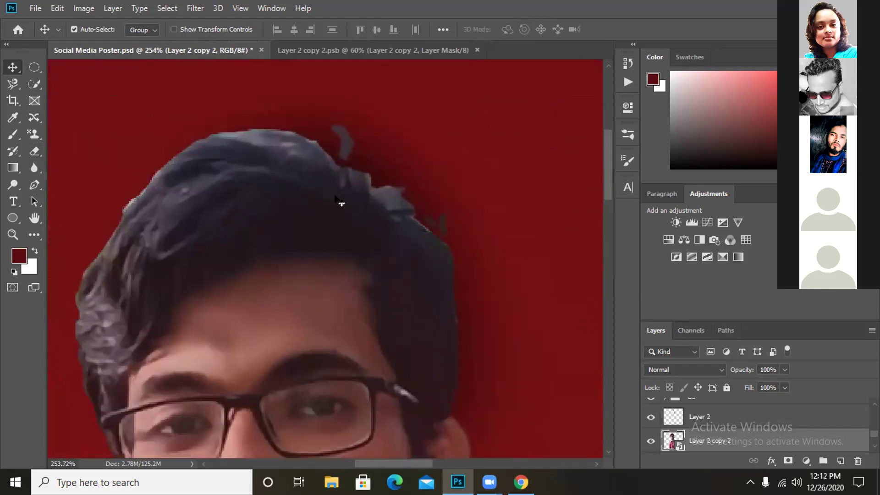
{"action": "scroll", "coordinate": [356, 209], "scroll_direction": "down", "scroll_amount": 3}
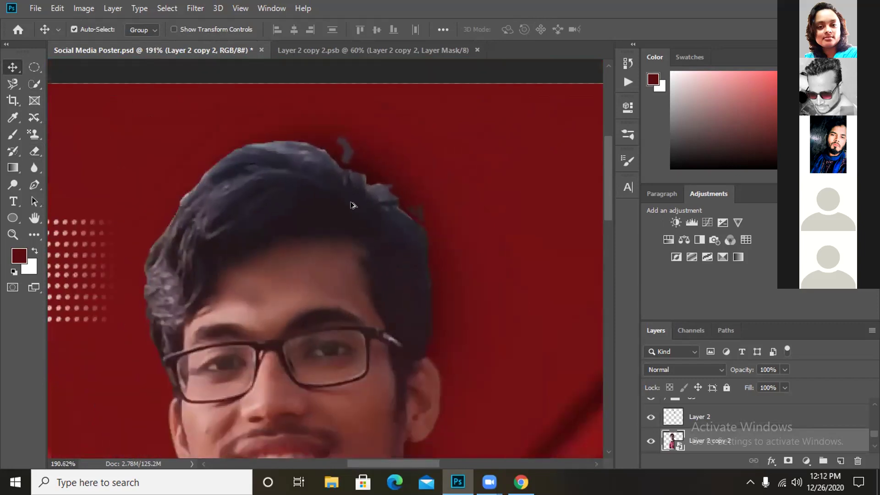
{"action": "scroll", "coordinate": [352, 205], "scroll_direction": "down", "scroll_amount": 2}
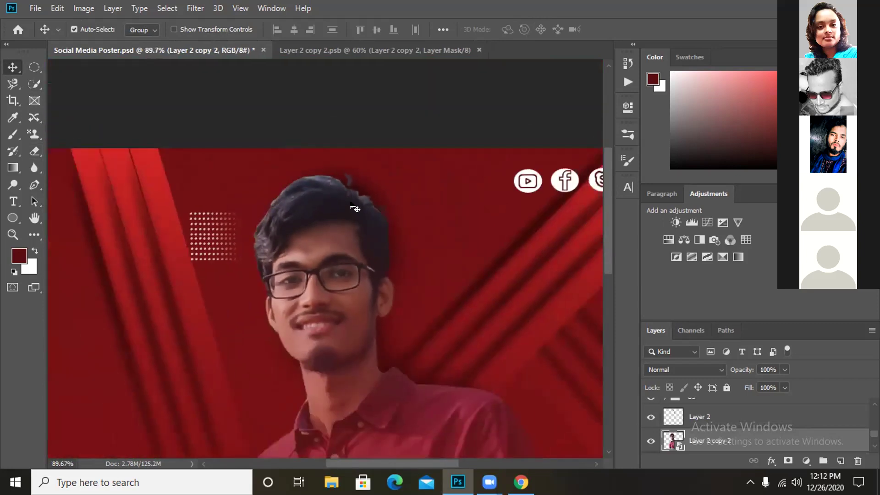
{"action": "scroll", "coordinate": [353, 205], "scroll_direction": "up", "scroll_amount": 4}
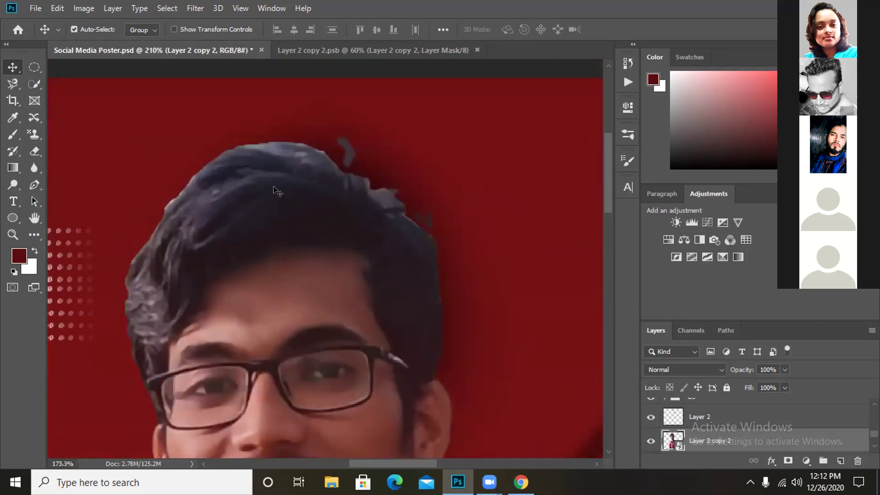
{"action": "scroll", "coordinate": [279, 195], "scroll_direction": "down", "scroll_amount": 4}
{"action": "scroll", "coordinate": [290, 191], "scroll_direction": "down", "scroll_amount": 4}
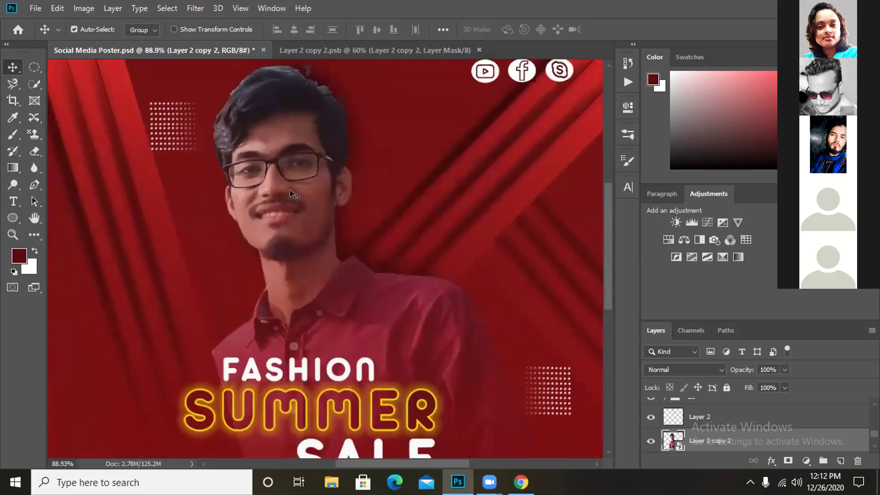
{"action": "scroll", "coordinate": [292, 188], "scroll_direction": "up", "scroll_amount": 3}
{"action": "scroll", "coordinate": [294, 183], "scroll_direction": "up", "scroll_amount": 2}
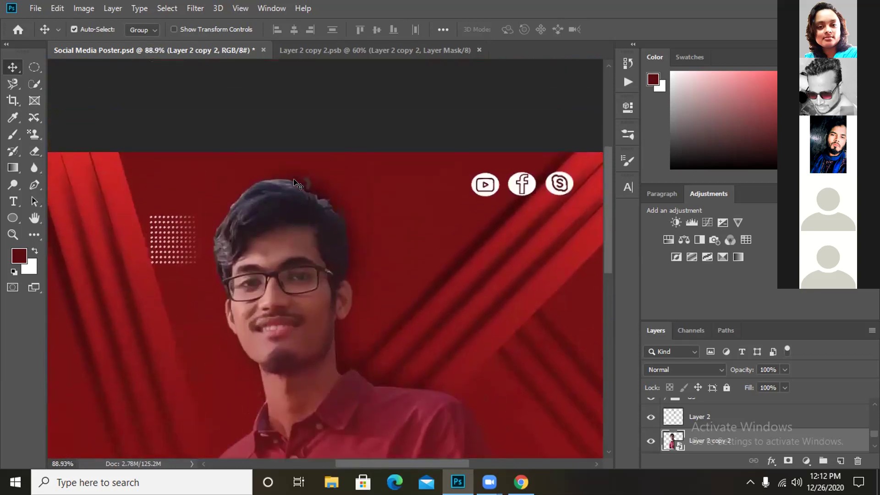
{"action": "scroll", "coordinate": [295, 190], "scroll_direction": "up", "scroll_amount": 4}
{"action": "scroll", "coordinate": [294, 199], "scroll_direction": "up", "scroll_amount": 1}
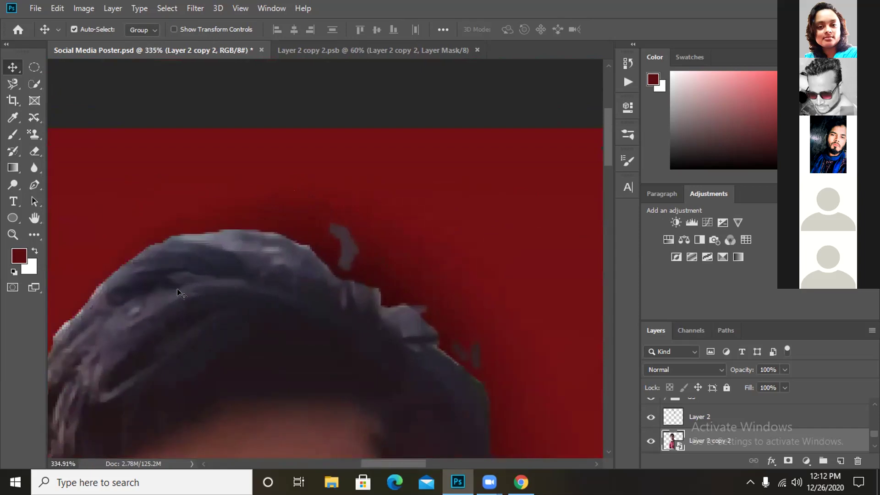
Sample the dark red background beside the detached hair tuft as the foreground colour for the Brush tool.
{"action": "left_click", "coordinate": [19, 256]}
{"action": "left_click", "coordinate": [327, 236]}
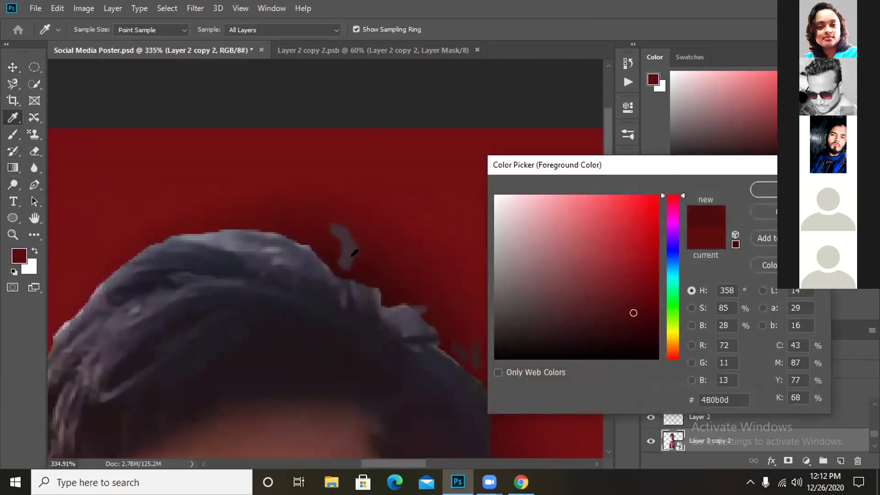
{"action": "left_click", "coordinate": [763, 189]}
{"action": "key", "text": "v"}
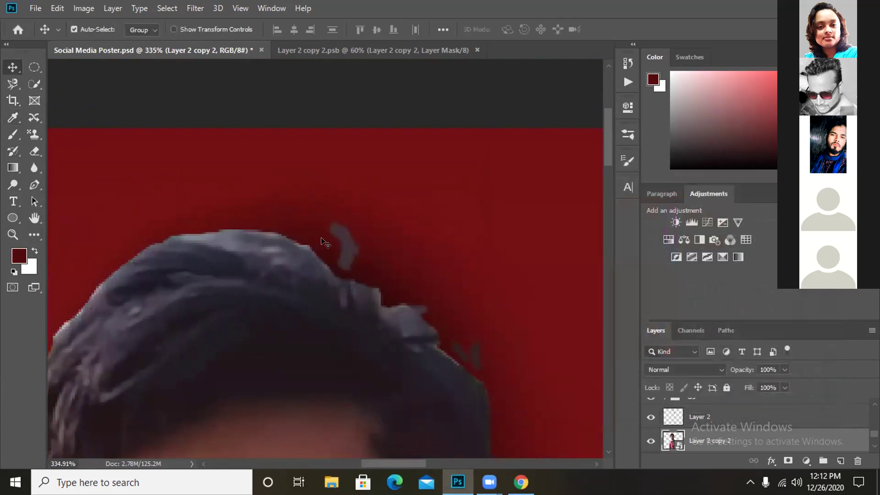
{"action": "left_click", "coordinate": [13, 135]}
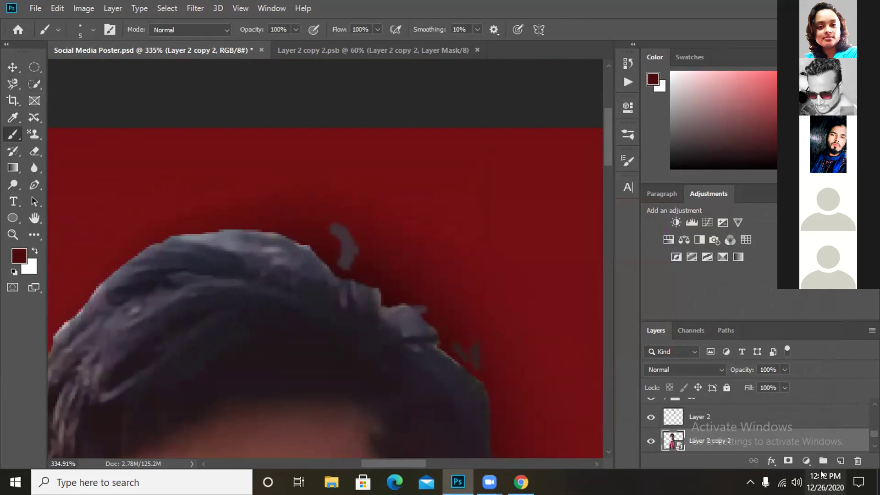
Add an empty layer above the portrait layer and delete it again.
{"action": "left_click", "coordinate": [841, 461]}
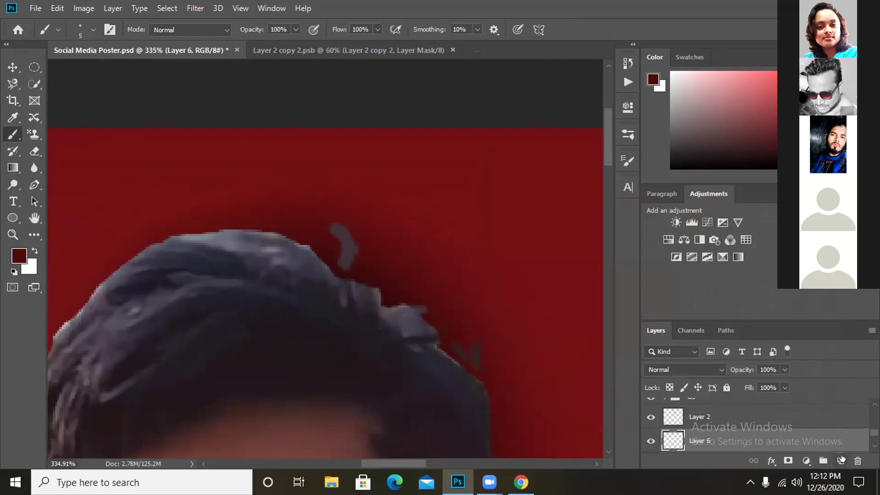
{"action": "left_click", "coordinate": [858, 461]}
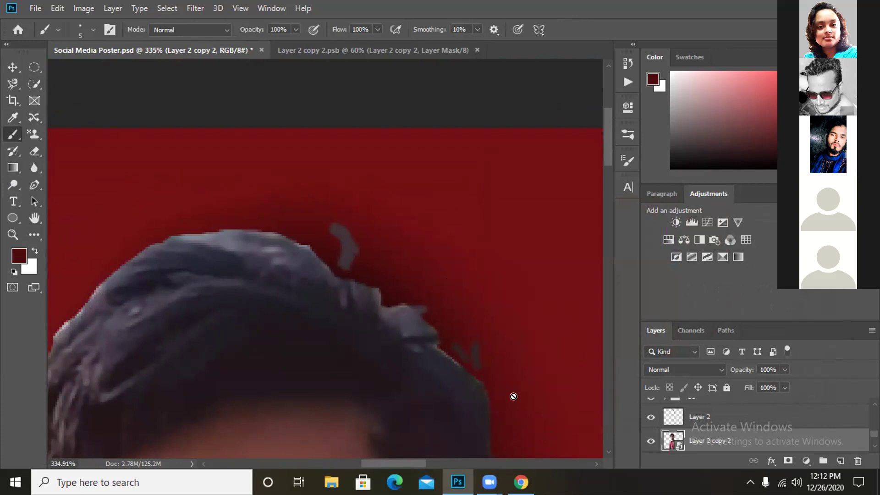
Rasterize the portrait's smart object layer, Layer 2 copy 2, so it accepts brush strokes.
{"action": "left_click_drag", "start_coordinate": [709, 417], "coordinate": [708, 430]}
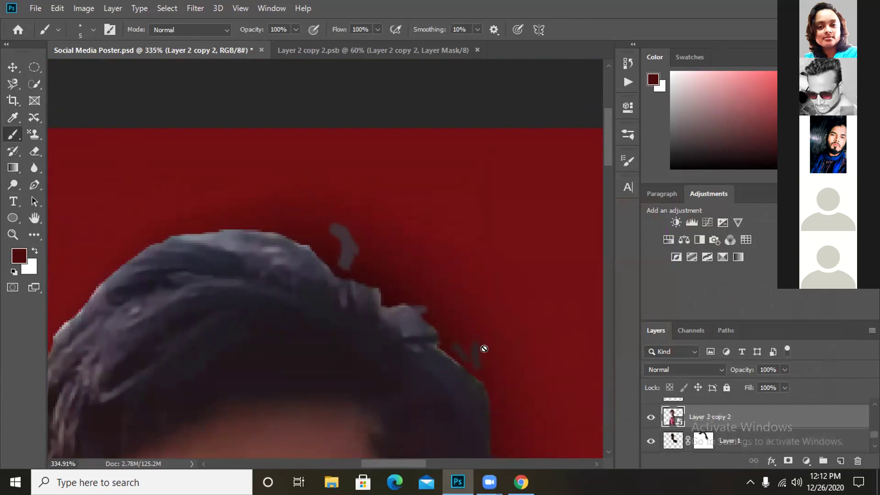
{"action": "left_click", "coordinate": [323, 216]}
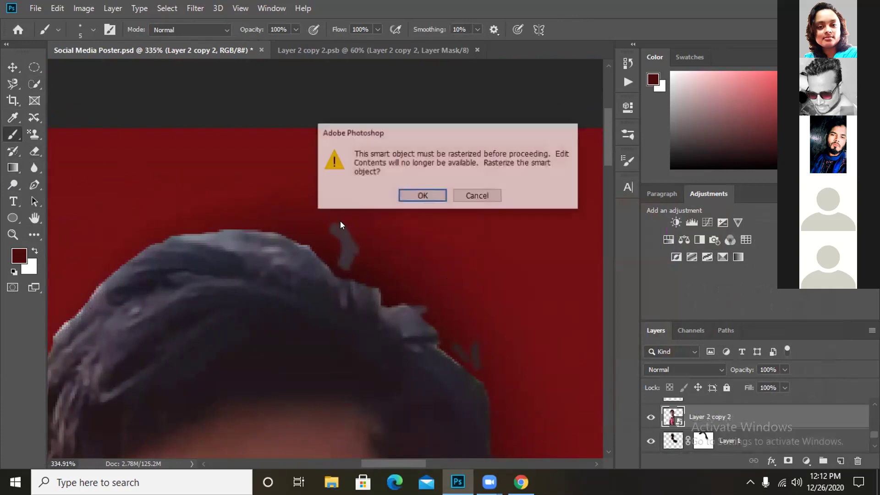
{"action": "left_click", "coordinate": [422, 196]}
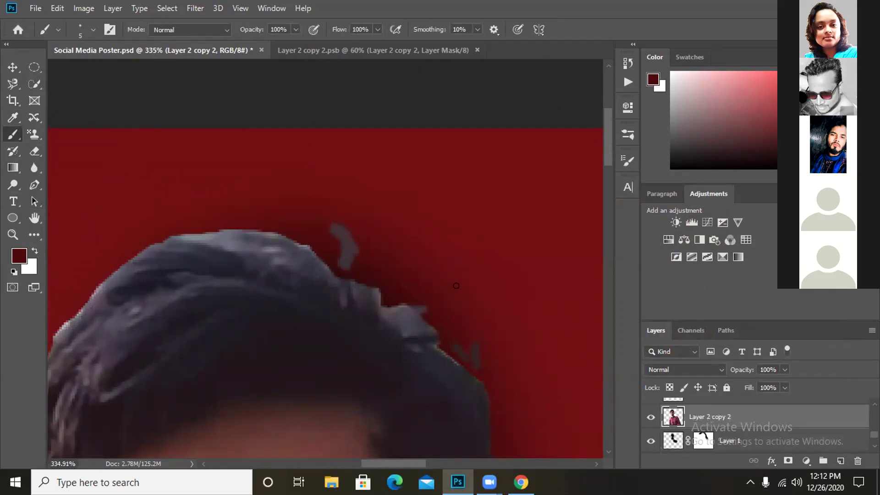
Try painting dark red brush strokes at size 5 over the hair and the background around the tufts.
{"action": "mouse_move", "coordinate": [306, 232]}
{"action": "left_mouse_down"}
{"action": "mouse_move", "coordinate": [285, 250]}
{"action": "mouse_move", "coordinate": [394, 206]}
{"action": "mouse_move", "coordinate": [275, 268]}
{"action": "mouse_move", "coordinate": [385, 321]}
{"action": "left_mouse_up"}
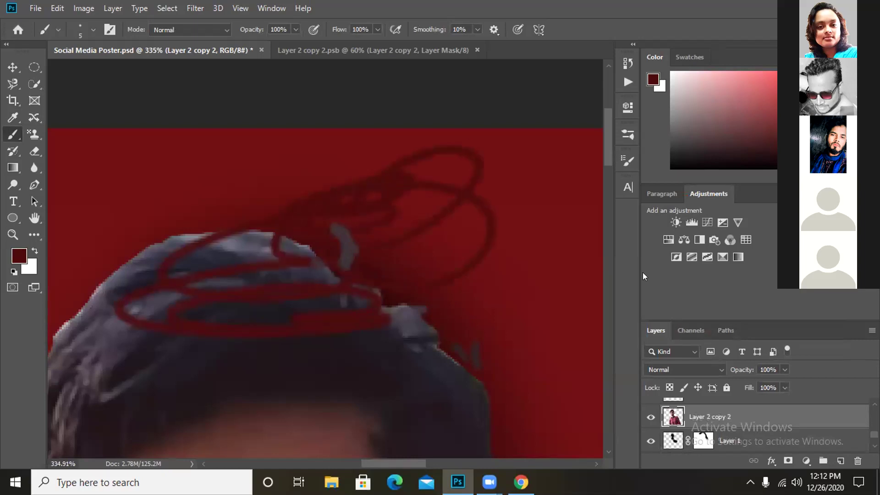
{"action": "key", "text": "ctrl+z"}
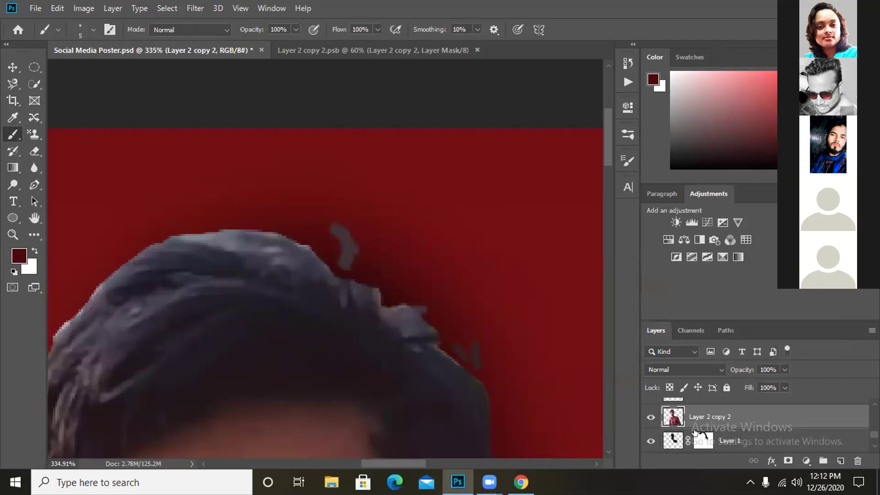
{"action": "mouse_move", "coordinate": [425, 179]}
{"action": "left_mouse_down"}
{"action": "mouse_move", "coordinate": [390, 313]}
{"action": "mouse_move", "coordinate": [369, 273]}
{"action": "mouse_move", "coordinate": [327, 287]}
{"action": "left_mouse_up"}
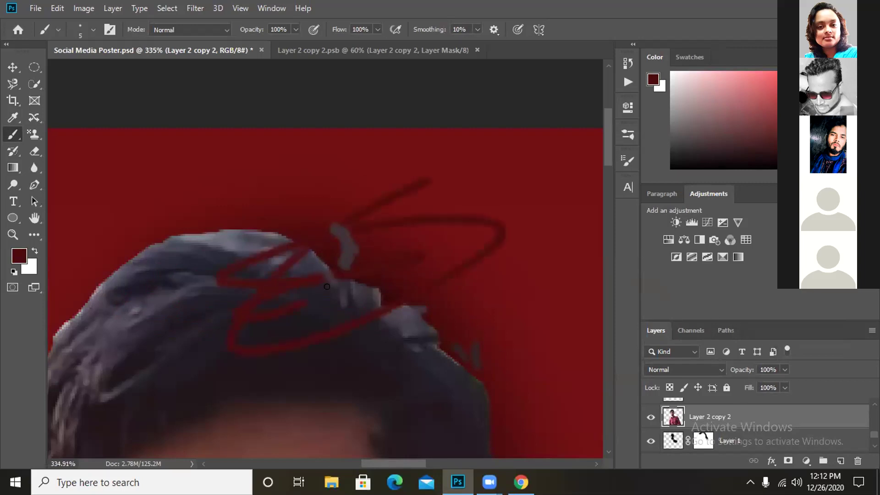
{"action": "key", "text": "ctrl+z"}
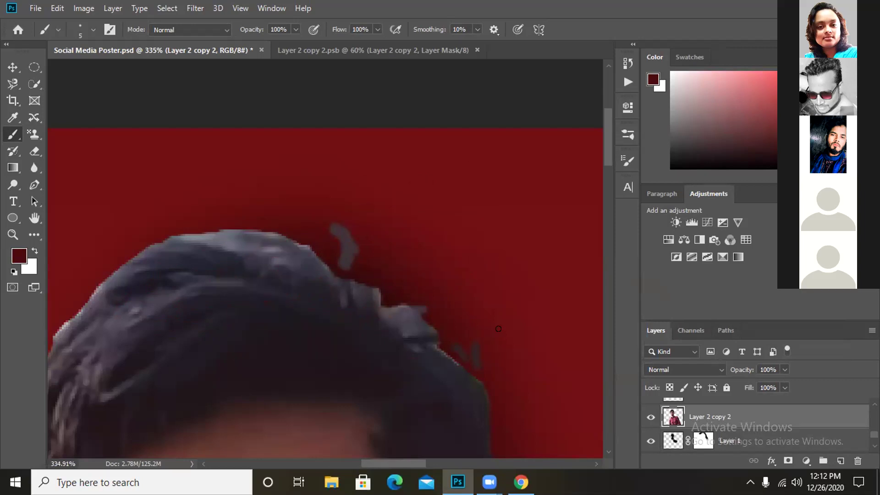
Remove the layer mask from the portrait layer in Layer 2 copy 2.psb and save that document.
{"action": "left_click", "coordinate": [319, 50]}
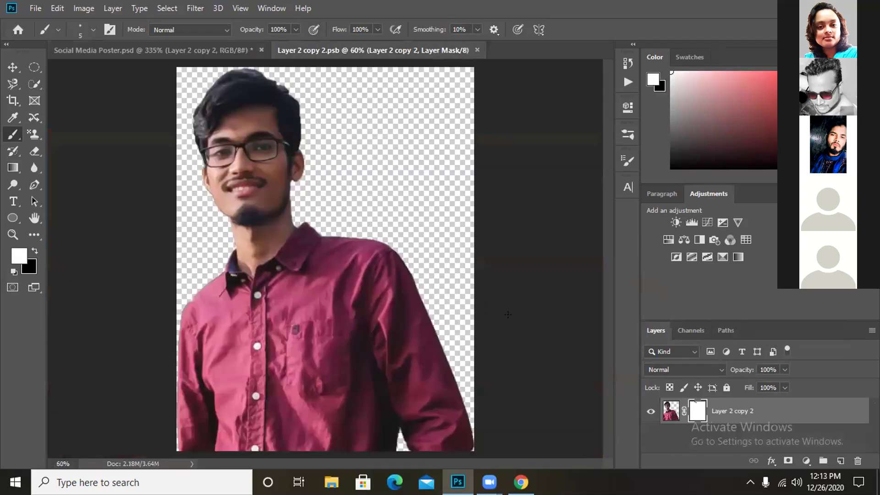
{"action": "key", "text": "Delete"}
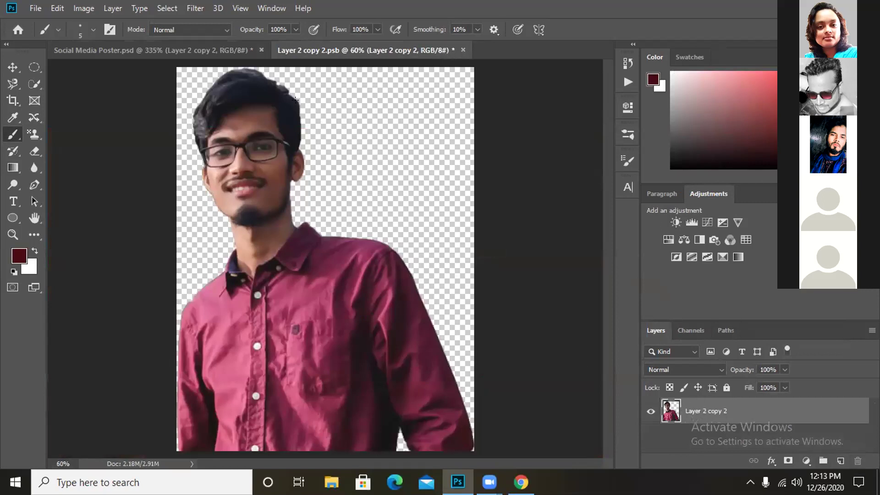
{"action": "key", "text": "ctrl+s"}
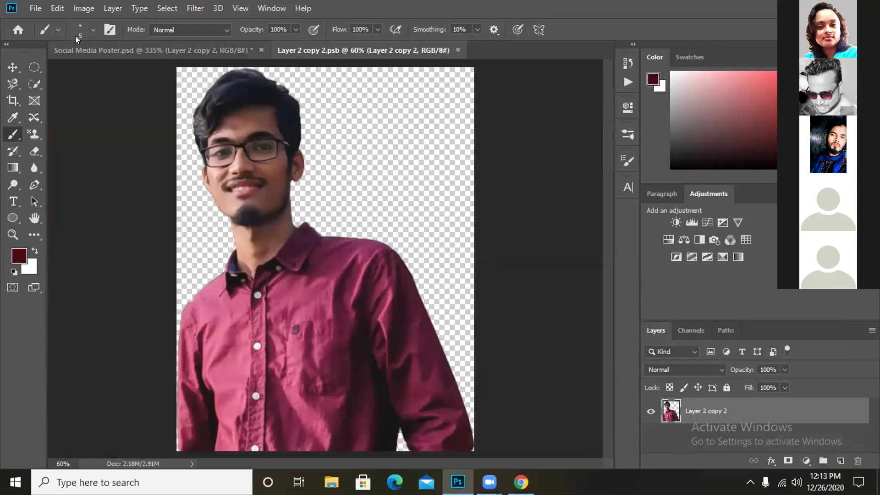
Return to Social Media Poster.psd, target Layer 1's mask, and hide that shadow layer behind the portrait.
{"action": "left_click", "coordinate": [105, 51]}
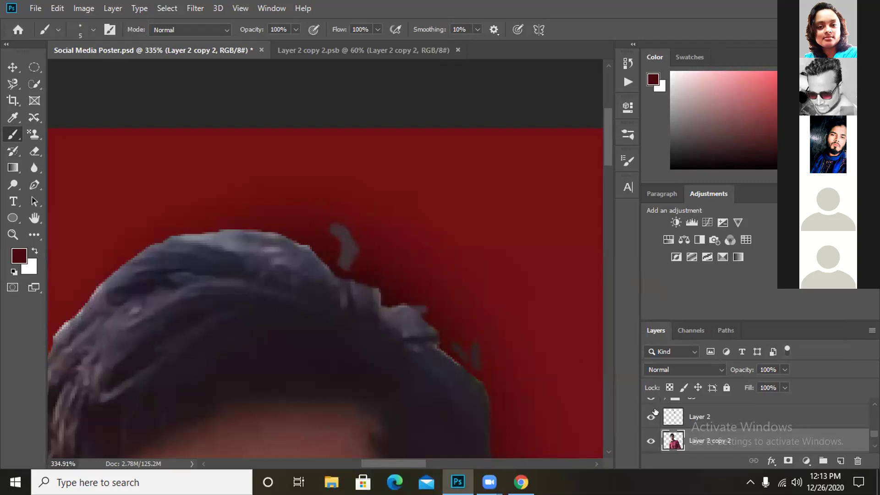
{"action": "scroll", "coordinate": [698, 443], "scroll_direction": "down", "scroll_amount": 3}
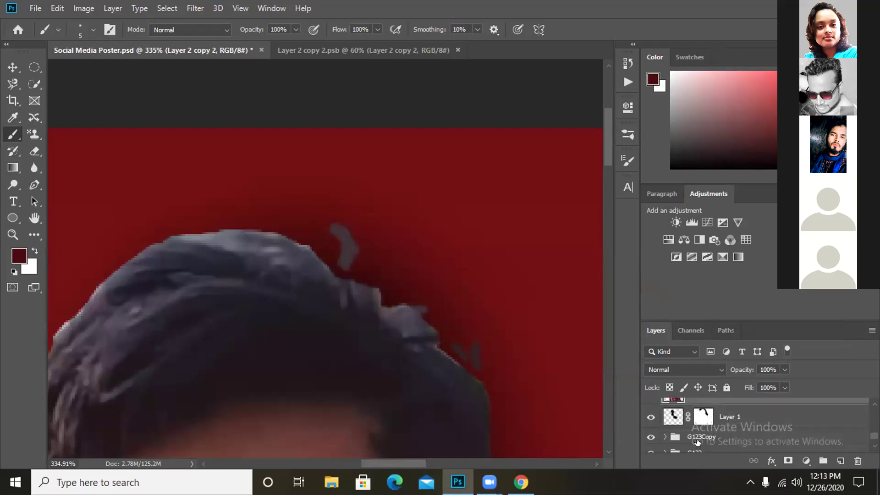
{"action": "left_click", "coordinate": [705, 417]}
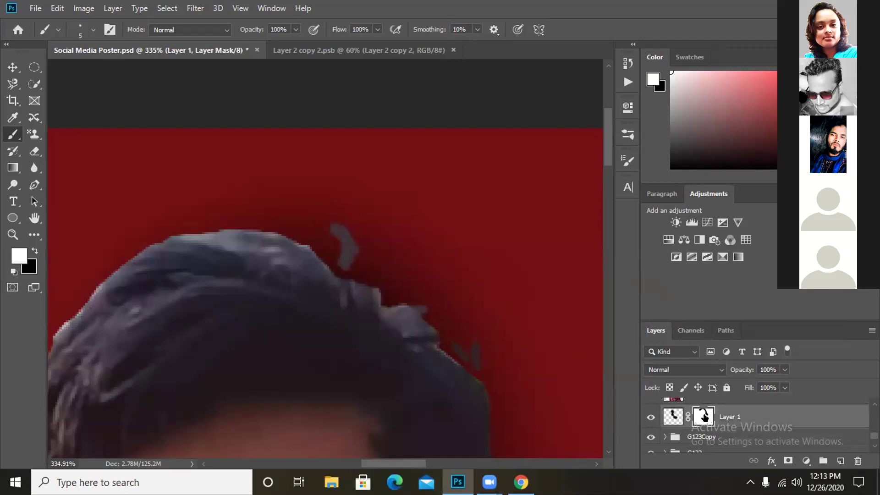
{"action": "left_click", "coordinate": [650, 417]}
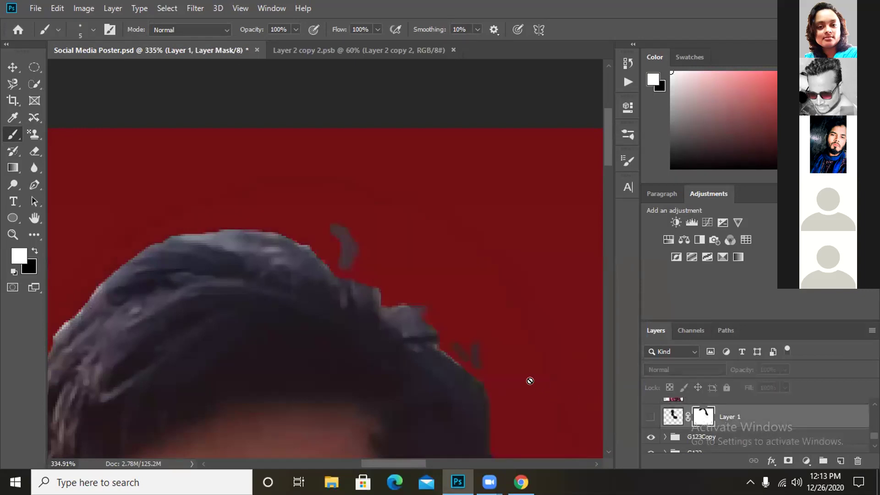
Hide Layer 2, which holds the grey stray tufts around the hair.
{"action": "scroll", "coordinate": [529, 379], "scroll_direction": "down", "scroll_amount": 5}
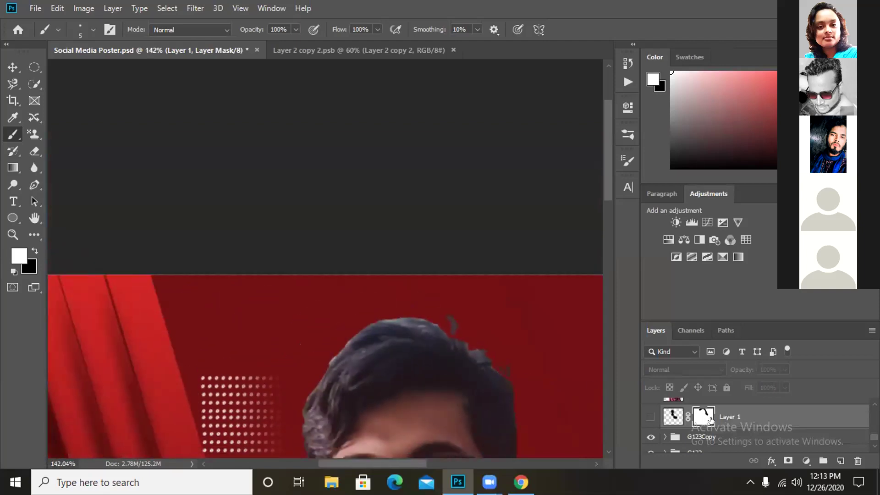
{"action": "scroll", "coordinate": [710, 420], "scroll_direction": "down", "scroll_amount": 3}
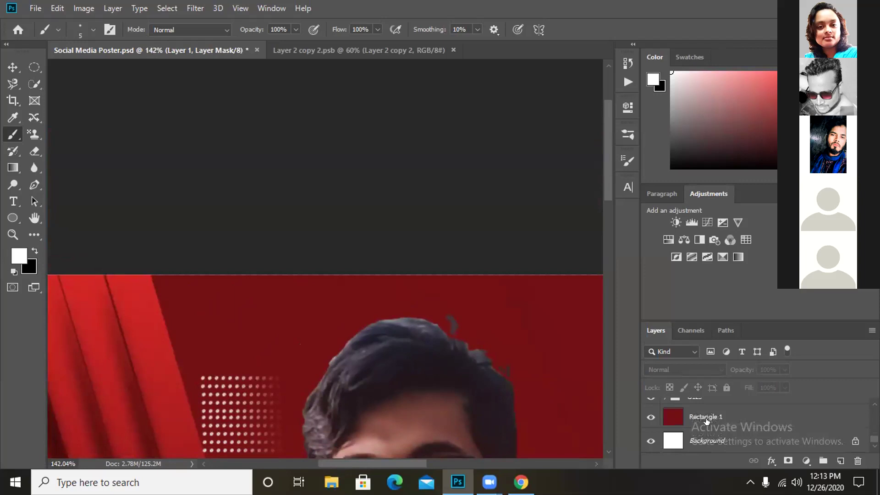
{"action": "scroll", "coordinate": [708, 421], "scroll_direction": "up", "scroll_amount": 3}
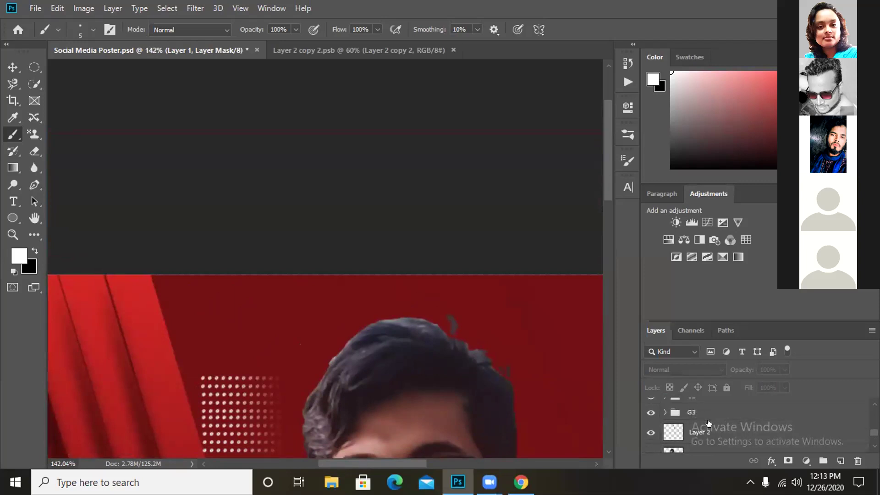
{"action": "left_click", "coordinate": [650, 431]}
Show the Layer 1 shadow again and examine the portrait's hair edge and the whole poster.
{"action": "scroll", "coordinate": [717, 431], "scroll_direction": "up", "scroll_amount": 2}
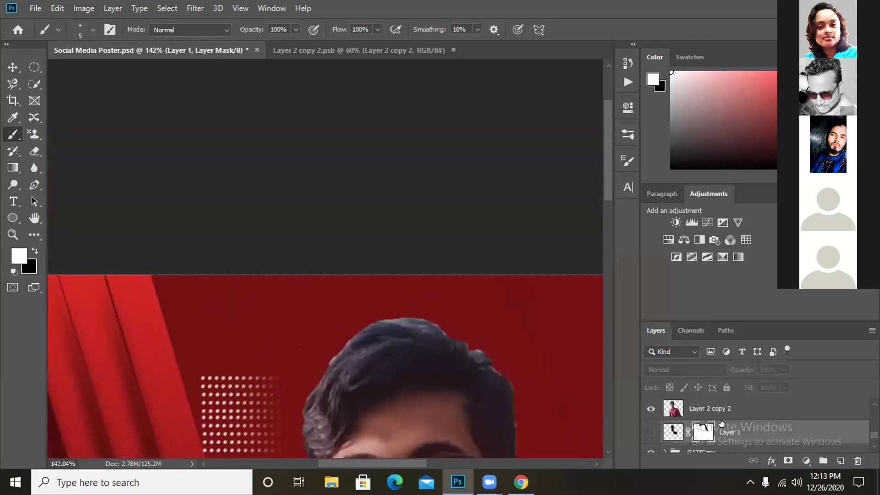
{"action": "left_click", "coordinate": [650, 432]}
{"action": "scroll", "coordinate": [562, 355], "scroll_direction": "down", "scroll_amount": 2}
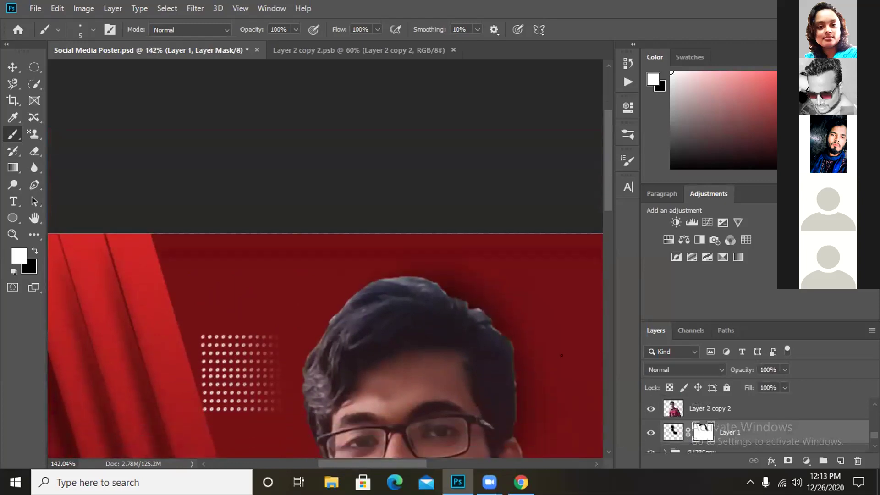
{"action": "scroll", "coordinate": [511, 325], "scroll_direction": "up", "scroll_amount": 3}
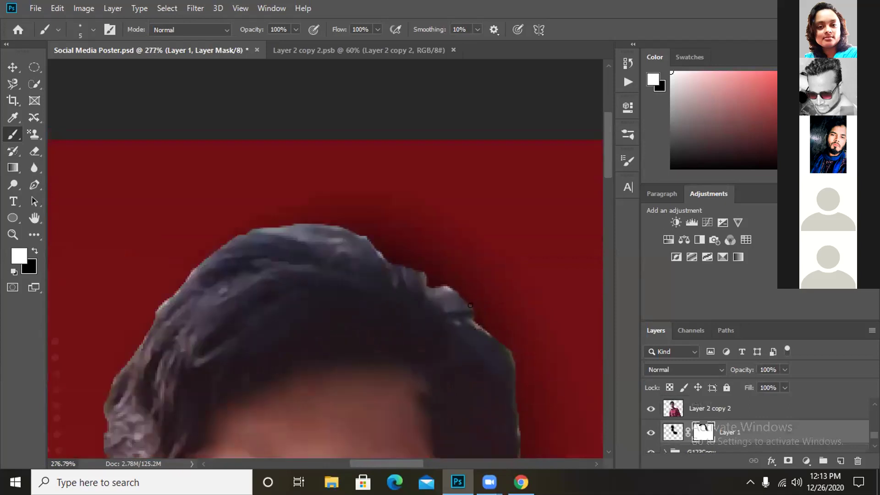
{"action": "scroll", "coordinate": [520, 323], "scroll_direction": "down", "scroll_amount": 2}
{"action": "scroll", "coordinate": [523, 328], "scroll_direction": "up", "scroll_amount": 1}
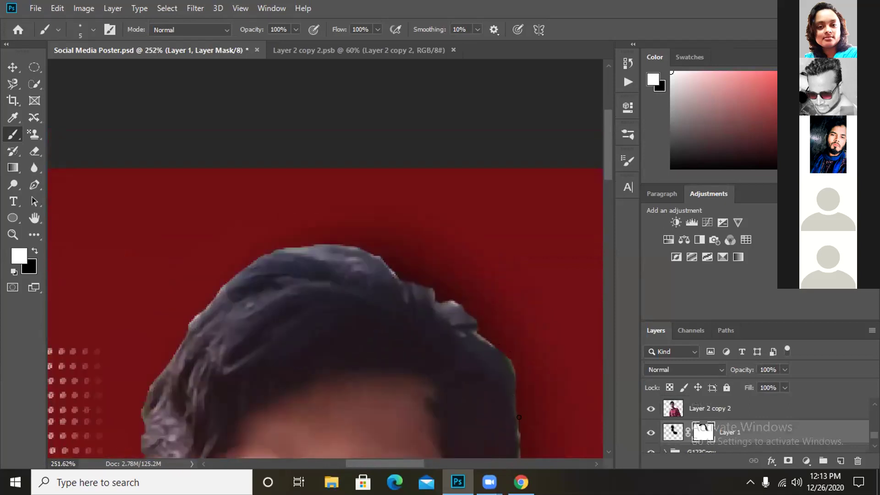
{"action": "scroll", "coordinate": [519, 437], "scroll_direction": "down", "scroll_amount": 5}
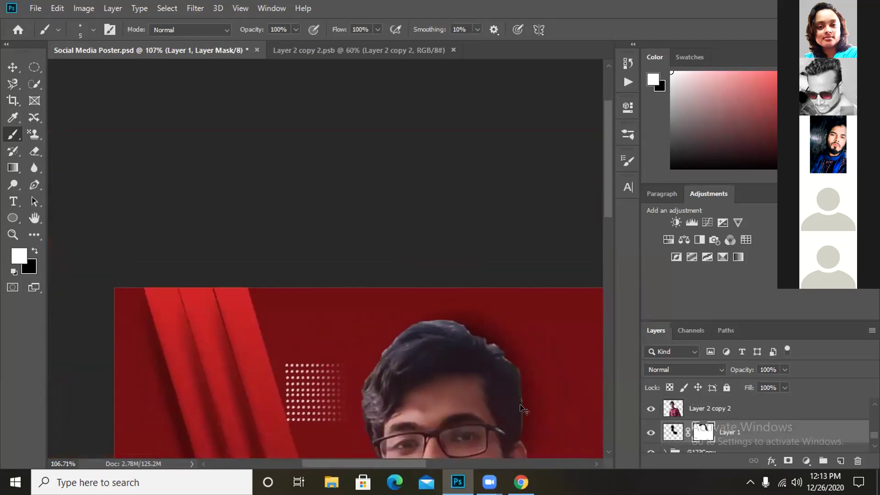
{"action": "scroll", "coordinate": [521, 409], "scroll_direction": "down", "scroll_amount": 2}
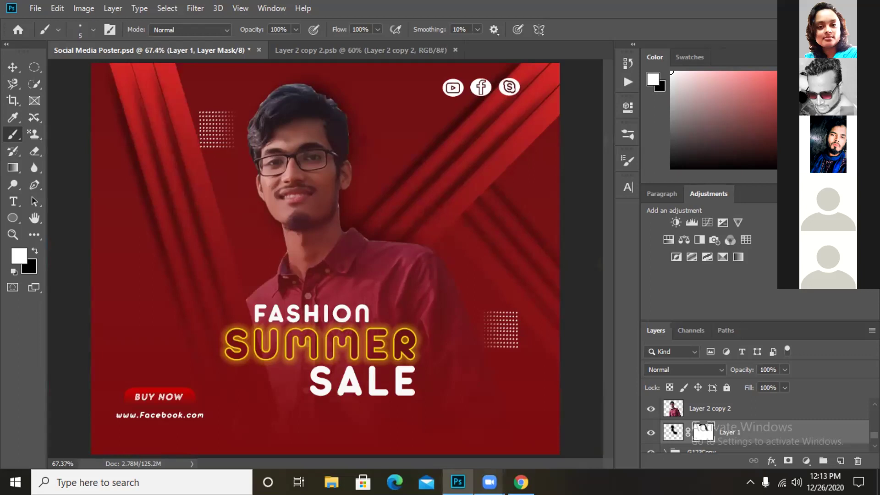
Start opening another image and browse to the My Picture folder on the Desktop.
{"action": "mouse_move", "coordinate": [494, 479]}
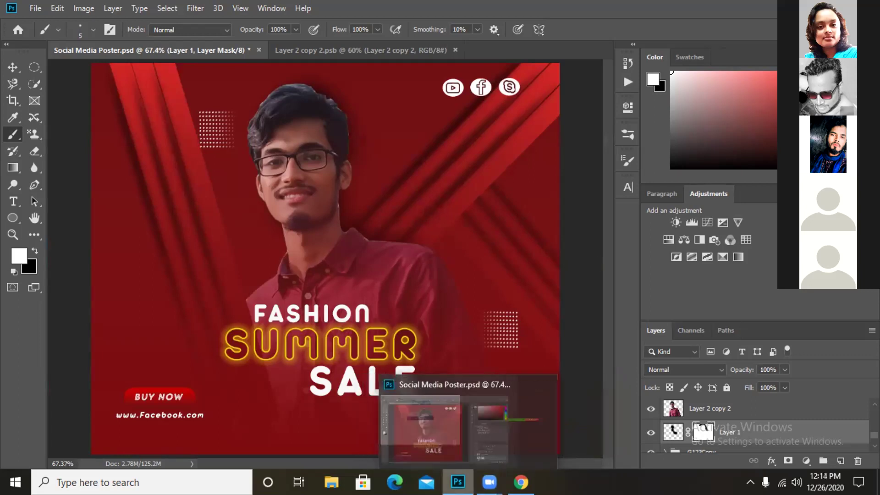
{"action": "left_click", "coordinate": [458, 481]}
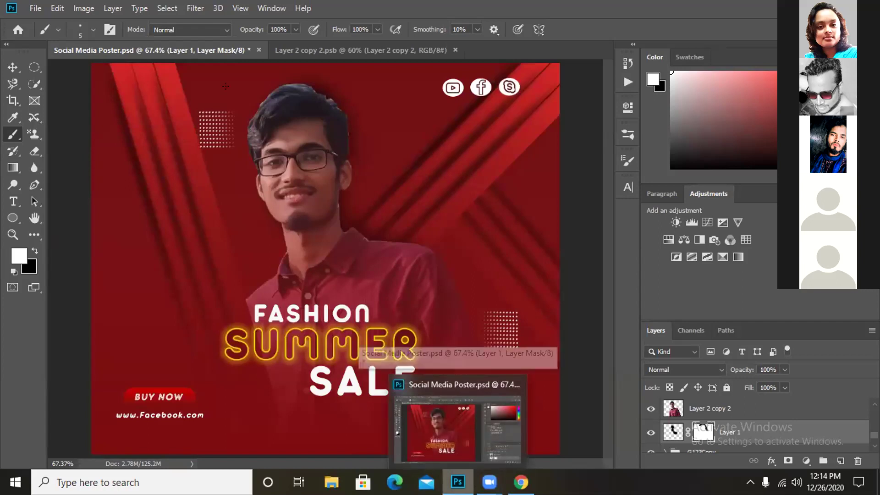
{"action": "left_click", "coordinate": [40, 9]}
{"action": "left_click", "coordinate": [289, 199]}
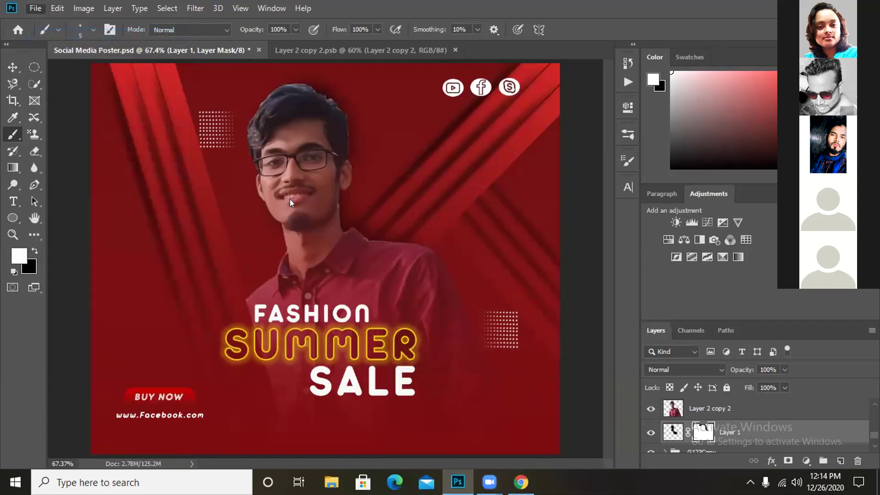
{"action": "scroll", "coordinate": [239, 199], "scroll_direction": "down", "scroll_amount": 3}
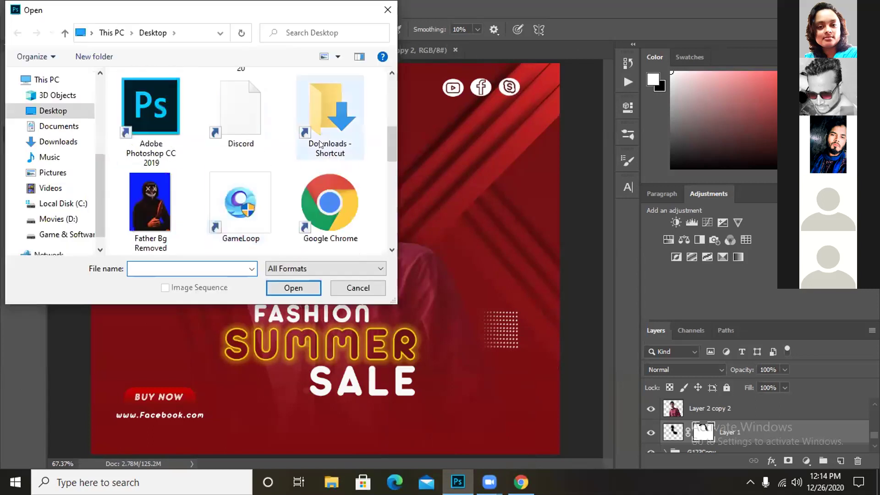
{"action": "scroll", "coordinate": [285, 160], "scroll_direction": "down", "scroll_amount": 5}
{"action": "scroll", "coordinate": [275, 188], "scroll_direction": "up", "scroll_amount": 5}
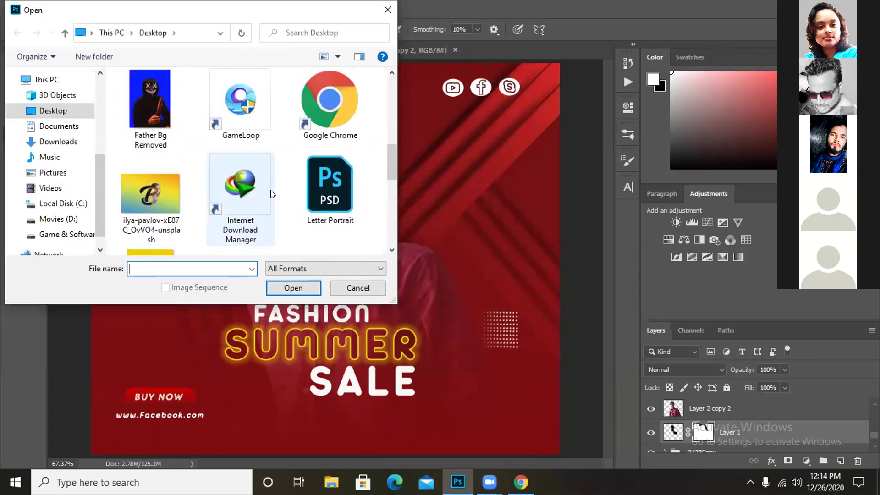
{"action": "scroll", "coordinate": [270, 193], "scroll_direction": "up", "scroll_amount": 3}
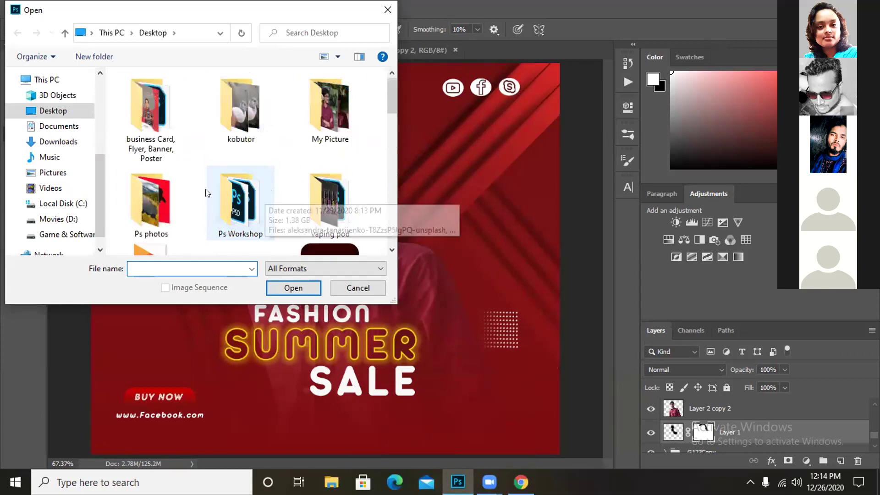
{"action": "left_click", "coordinate": [302, 126]}
{"action": "key", "text": "Return"}
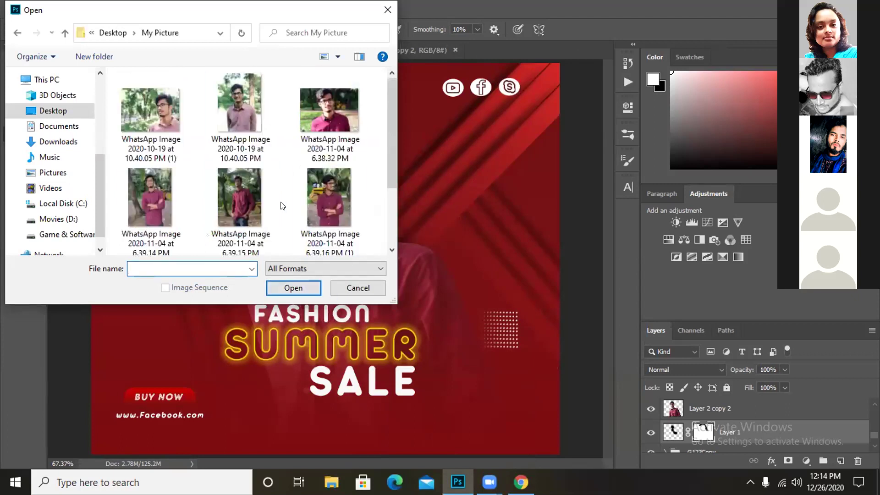
Open the photo WhatsApp Image 2020-11-04 at 6.39.16 PM from the My Picture folder.
{"action": "scroll", "coordinate": [211, 209], "scroll_direction": "down", "scroll_amount": 2}
{"action": "scroll", "coordinate": [149, 168], "scroll_direction": "up", "scroll_amount": 2}
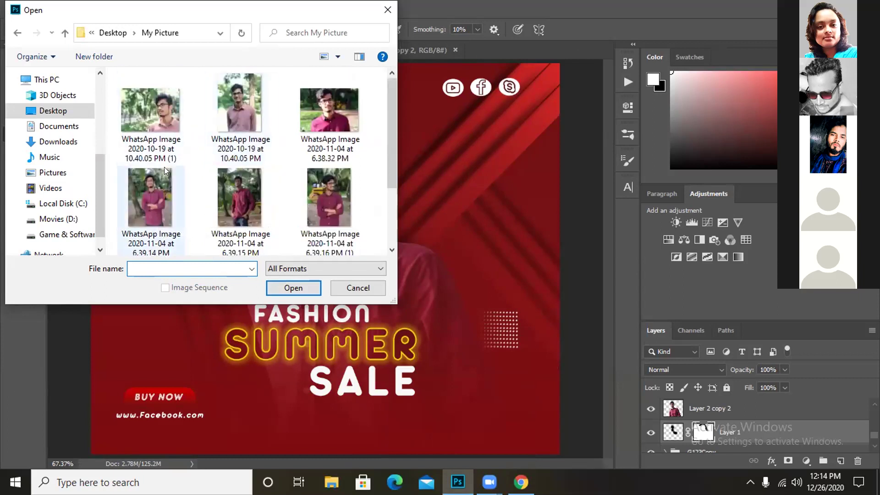
{"action": "scroll", "coordinate": [276, 190], "scroll_direction": "down", "scroll_amount": 2}
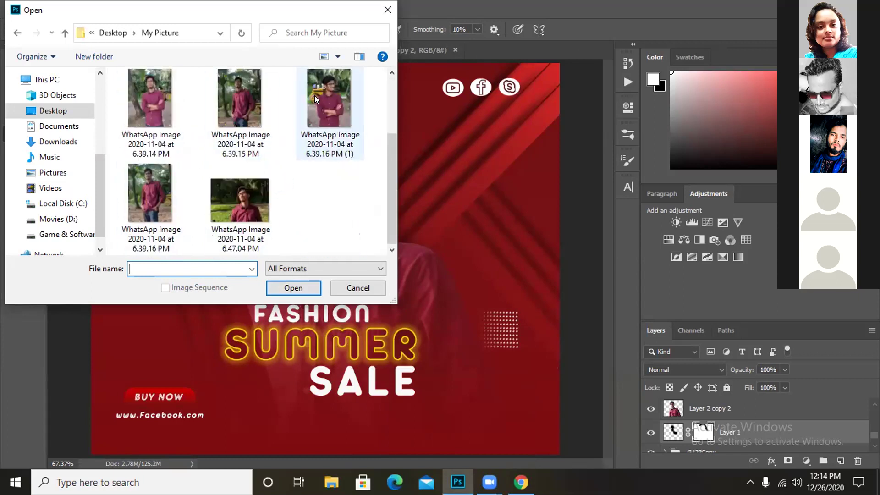
{"action": "left_click", "coordinate": [151, 199]}
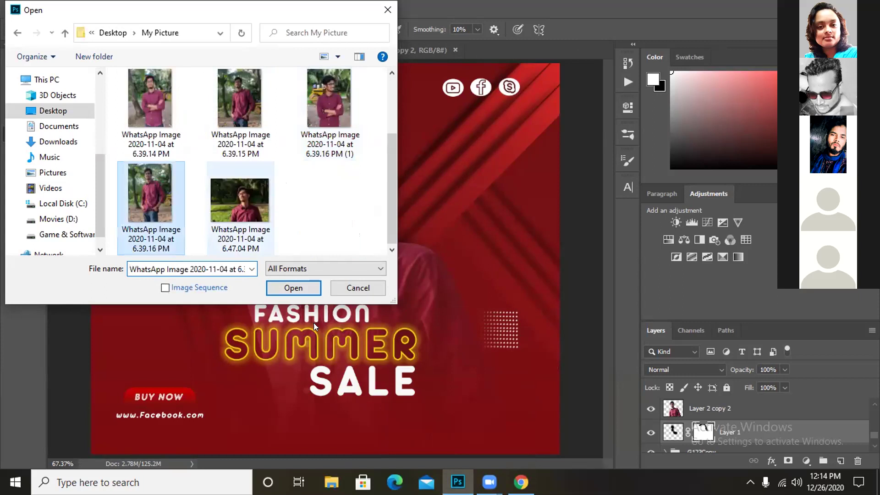
{"action": "left_click", "coordinate": [294, 288]}
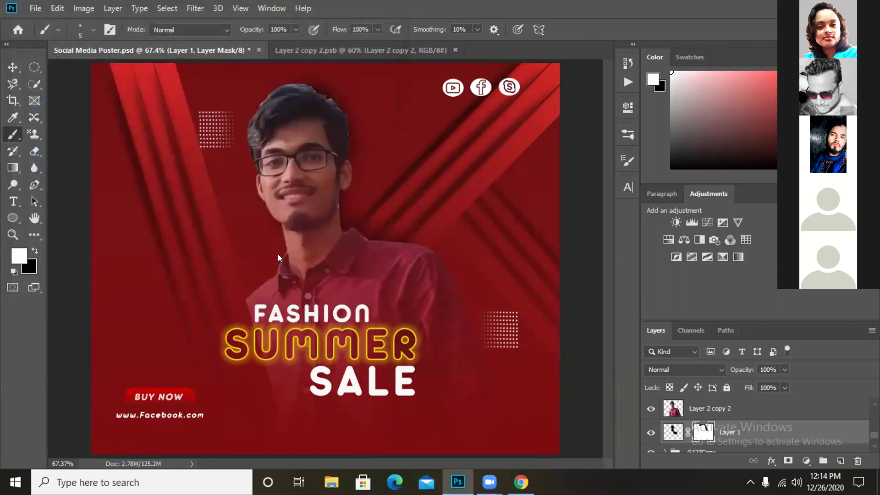
Activate the Pen tool, duplicate the photo's Background layer, and hide the original.
{"action": "scroll", "coordinate": [374, 259], "scroll_direction": "up", "scroll_amount": 2}
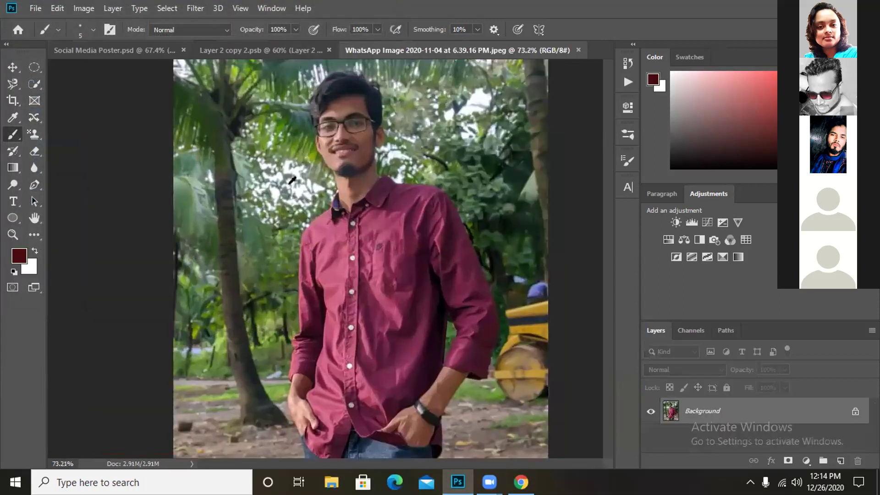
{"action": "scroll", "coordinate": [455, 201], "scroll_direction": "up", "scroll_amount": 3}
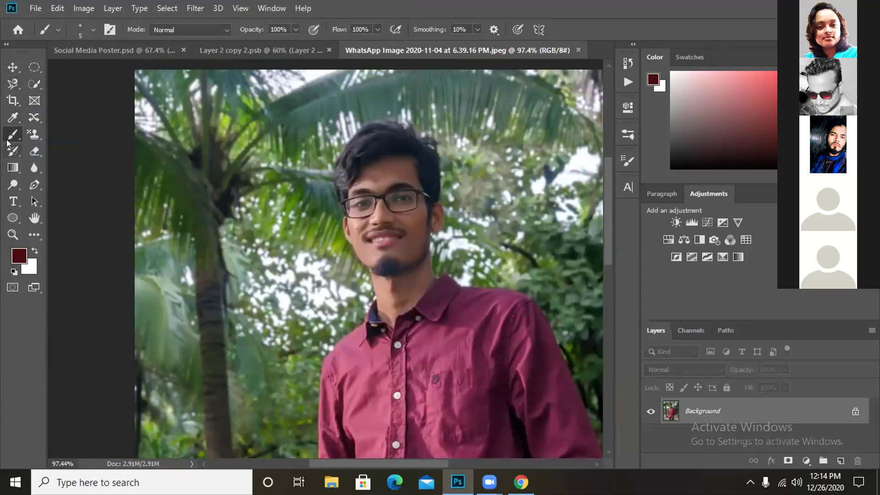
{"action": "left_click", "coordinate": [34, 184]}
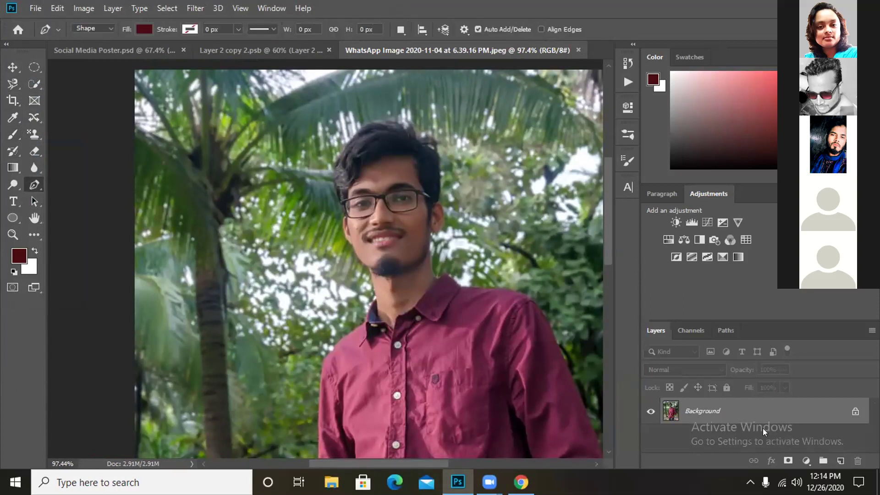
{"action": "key", "text": "ctrl+j"}
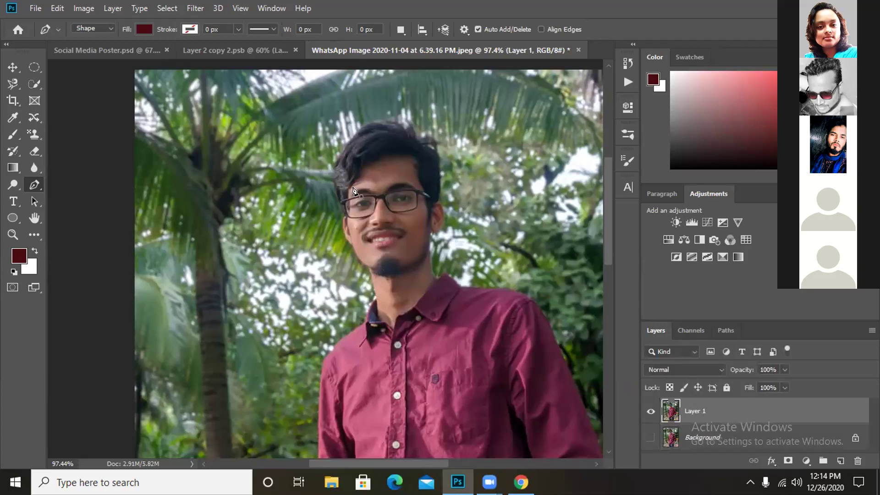
{"action": "scroll", "coordinate": [395, 207], "scroll_direction": "up", "scroll_amount": 4}
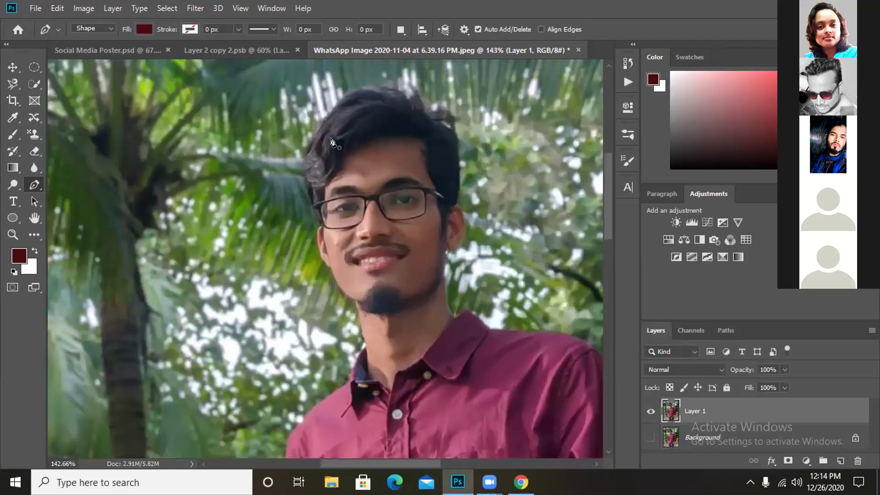
{"action": "left_click", "coordinate": [306, 145]}
{"action": "left_click", "coordinate": [302, 161]}
{"action": "left_click", "coordinate": [304, 181]}
{"action": "left_click", "coordinate": [308, 201]}
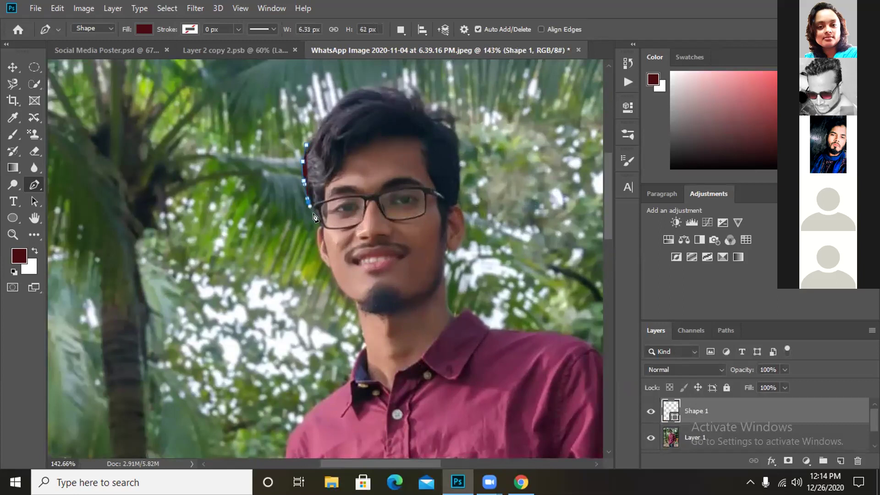
Set the Pen tool to Path mode and undo the shape points placed beside the hair.
{"action": "left_click", "coordinate": [107, 28]}
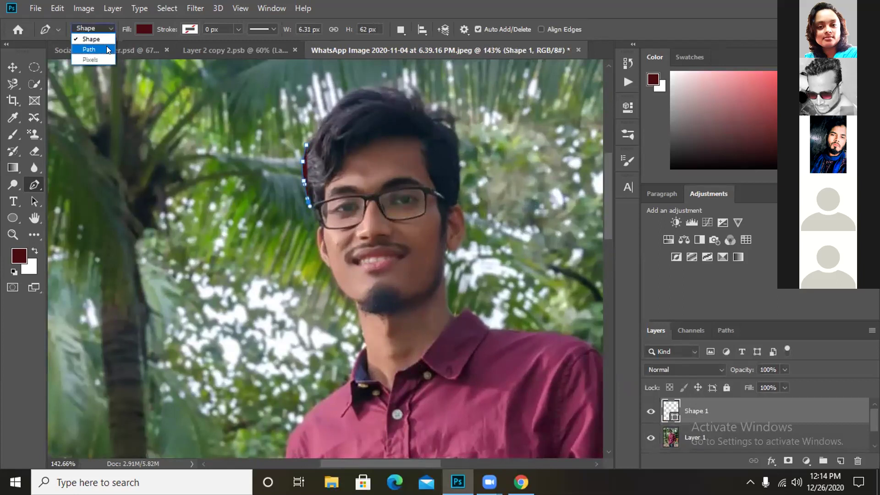
{"action": "left_click", "coordinate": [89, 49]}
{"action": "key", "text": "ctrl+z"}
{"action": "key", "text": "ctrl+z"}
{"action": "key", "text": "ctrl+z"}
{"action": "key", "text": "ctrl+z"}
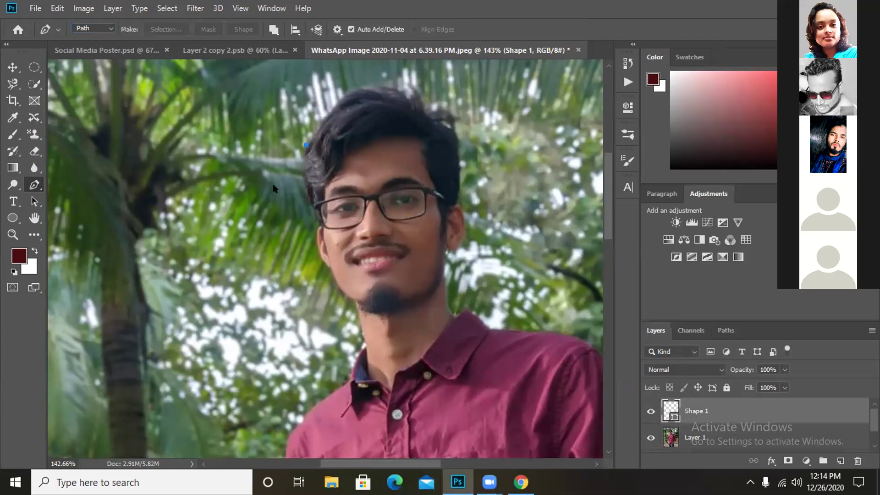
Trace a closed path around the man's head, following the face, chin, ear and hair, and convert it into a selection.
{"action": "left_click", "coordinate": [307, 146]}
{"action": "left_click", "coordinate": [303, 161]}
{"action": "left_click", "coordinate": [303, 169]}
{"action": "left_click", "coordinate": [304, 180]}
{"action": "left_click", "coordinate": [306, 191]}
{"action": "left_click", "coordinate": [310, 208]}
{"action": "left_click", "coordinate": [317, 220]}
{"action": "left_click", "coordinate": [317, 225]}
{"action": "left_click", "coordinate": [316, 238]}
{"action": "left_click", "coordinate": [322, 254]}
{"action": "left_click", "coordinate": [325, 267]}
{"action": "left_click", "coordinate": [328, 278]}
{"action": "left_click", "coordinate": [337, 298]}
{"action": "left_click", "coordinate": [342, 306]}
{"action": "left_click", "coordinate": [358, 313]}
{"action": "left_click", "coordinate": [364, 318]}
{"action": "left_click", "coordinate": [388, 324]}
{"action": "left_click", "coordinate": [425, 311]}
{"action": "left_click", "coordinate": [451, 285]}
{"action": "left_click", "coordinate": [453, 274]}
{"action": "left_click", "coordinate": [450, 267]}
{"action": "left_click", "coordinate": [446, 249]}
{"action": "left_click", "coordinate": [460, 244]}
{"action": "left_click", "coordinate": [464, 236]}
{"action": "left_click", "coordinate": [466, 228]}
{"action": "left_click", "coordinate": [467, 219]}
{"action": "left_click", "coordinate": [461, 206]}
{"action": "left_click", "coordinate": [457, 201]}
{"action": "left_click", "coordinate": [456, 193]}
{"action": "left_click", "coordinate": [459, 181]}
{"action": "left_click", "coordinate": [459, 168]}
{"action": "left_click", "coordinate": [458, 159]}
{"action": "left_click", "coordinate": [459, 147]}
{"action": "left_click", "coordinate": [457, 138]}
{"action": "left_click", "coordinate": [449, 127]}
{"action": "left_click", "coordinate": [438, 123]}
{"action": "left_click", "coordinate": [454, 115]}
{"action": "left_click", "coordinate": [440, 114]}
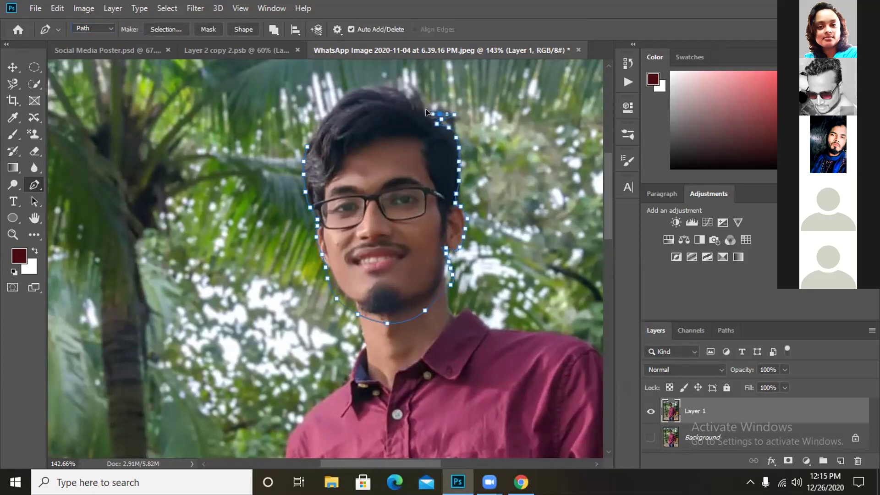
{"action": "left_click", "coordinate": [424, 102]}
{"action": "left_click", "coordinate": [398, 95]}
{"action": "left_click", "coordinate": [385, 89]}
{"action": "left_click", "coordinate": [372, 89]}
{"action": "left_click", "coordinate": [355, 89]}
{"action": "left_click", "coordinate": [340, 94]}
{"action": "left_click", "coordinate": [332, 105]}
{"action": "left_click", "coordinate": [320, 117]}
{"action": "left_click", "coordinate": [307, 147]}
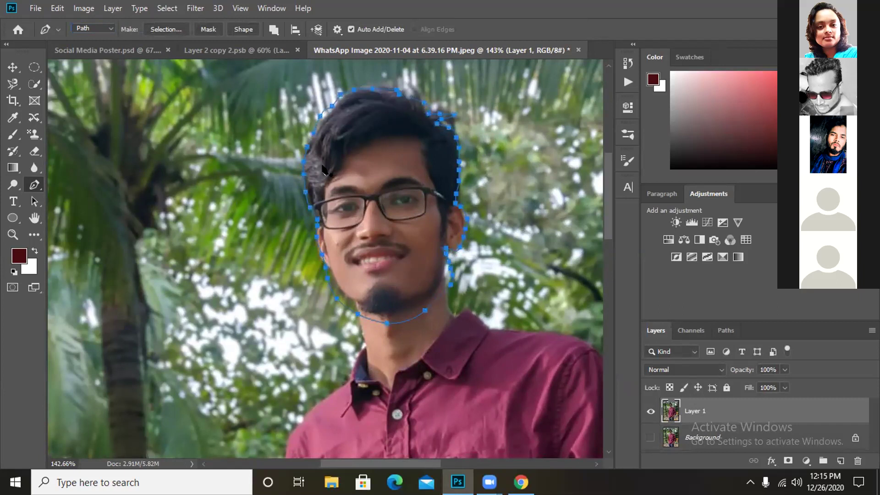
{"action": "scroll", "coordinate": [326, 175], "scroll_direction": "down", "scroll_amount": 1}
{"action": "key", "text": "ctrl+Return"}
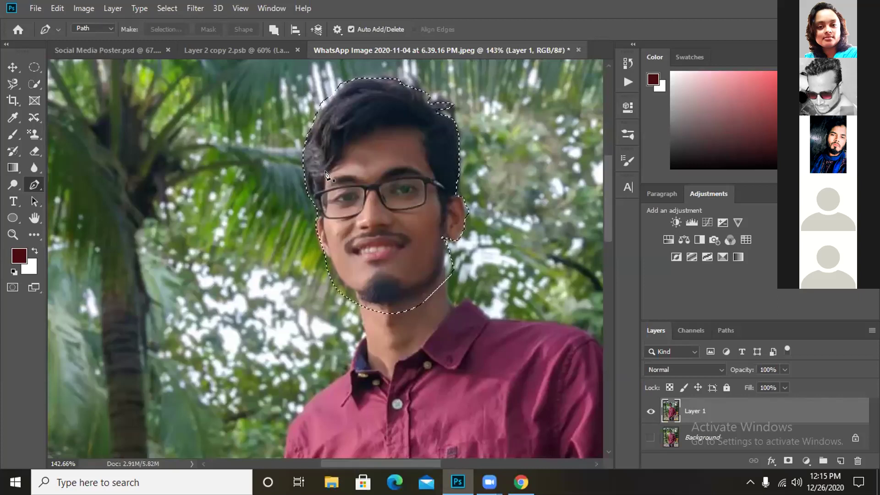
{"action": "scroll", "coordinate": [330, 174], "scroll_direction": "down", "scroll_amount": 3}
{"action": "scroll", "coordinate": [332, 175], "scroll_direction": "up", "scroll_amount": 1}
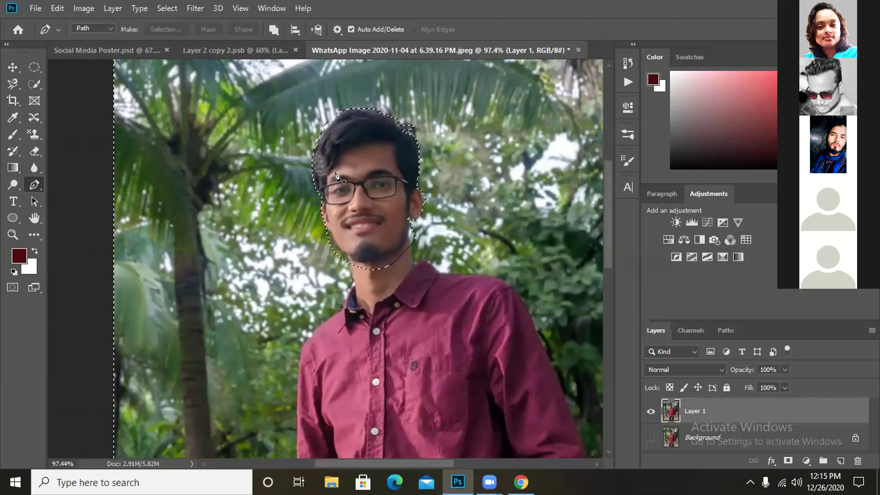
{"action": "scroll", "coordinate": [335, 175], "scroll_direction": "up", "scroll_amount": 2}
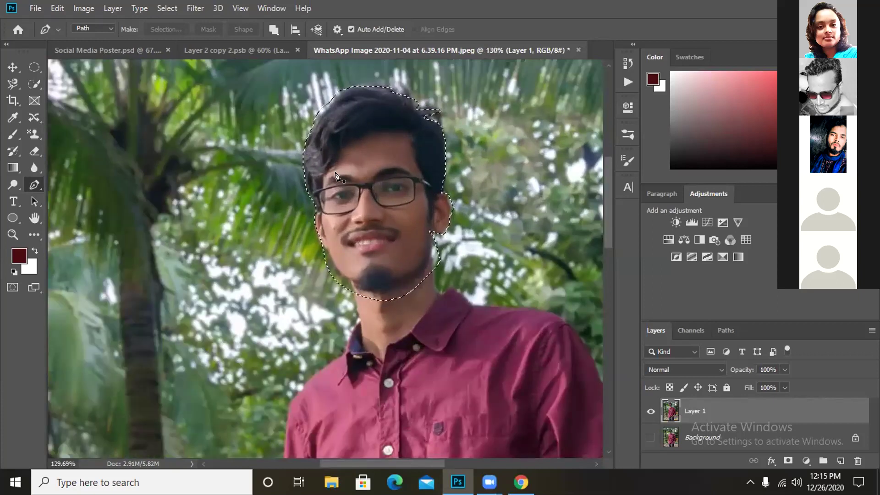
{"action": "scroll", "coordinate": [339, 176], "scroll_direction": "down", "scroll_amount": 1}
{"action": "right_click", "coordinate": [328, 169]}
{"action": "right_click", "coordinate": [249, 168]}
{"action": "right_click", "coordinate": [250, 169]}
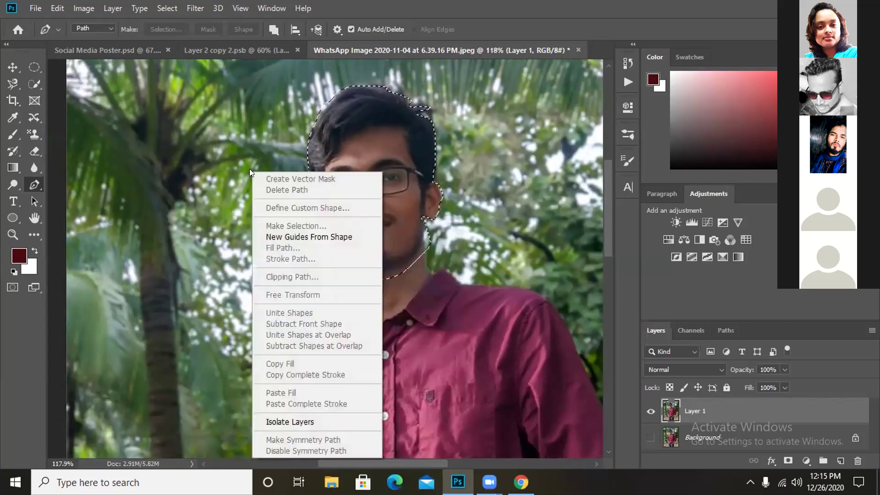
{"action": "right_click", "coordinate": [355, 119]}
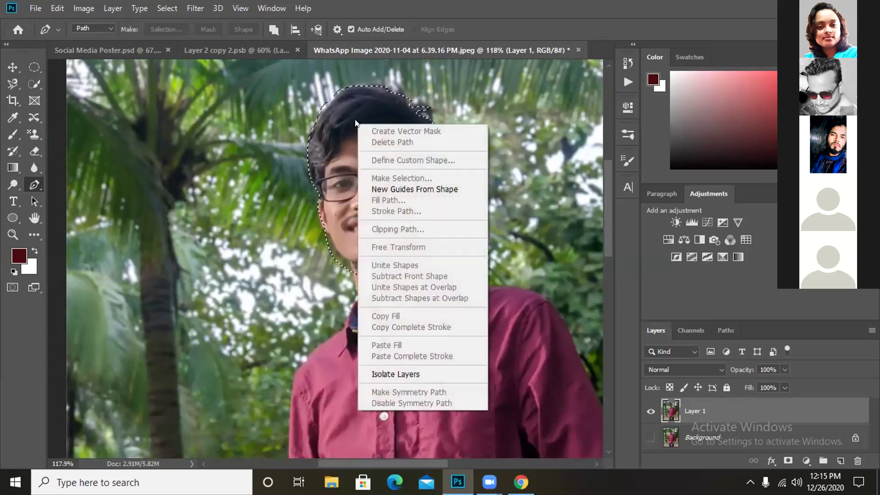
{"action": "right_click", "coordinate": [237, 109]}
{"action": "right_click", "coordinate": [235, 98]}
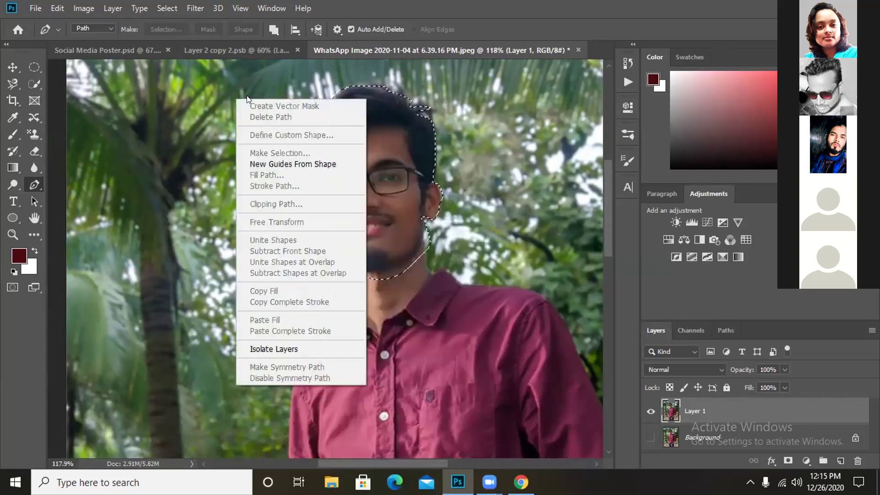
{"action": "left_click", "coordinate": [221, 102]}
{"action": "scroll", "coordinate": [248, 140], "scroll_direction": "up", "scroll_amount": 2}
{"action": "right_click", "coordinate": [248, 140]}
{"action": "left_click", "coordinate": [161, 114]}
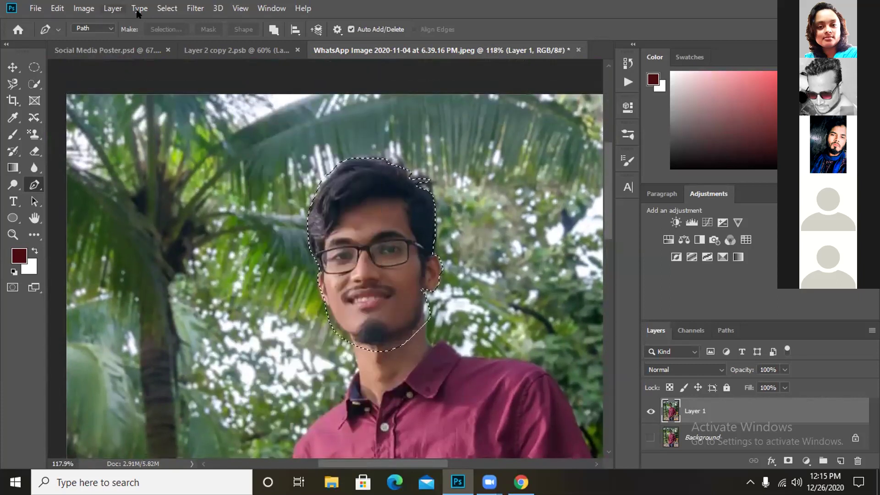
Feather the selection around the head by 2 pixels and copy the selected head to a new layer.
{"action": "left_click", "coordinate": [189, 7]}
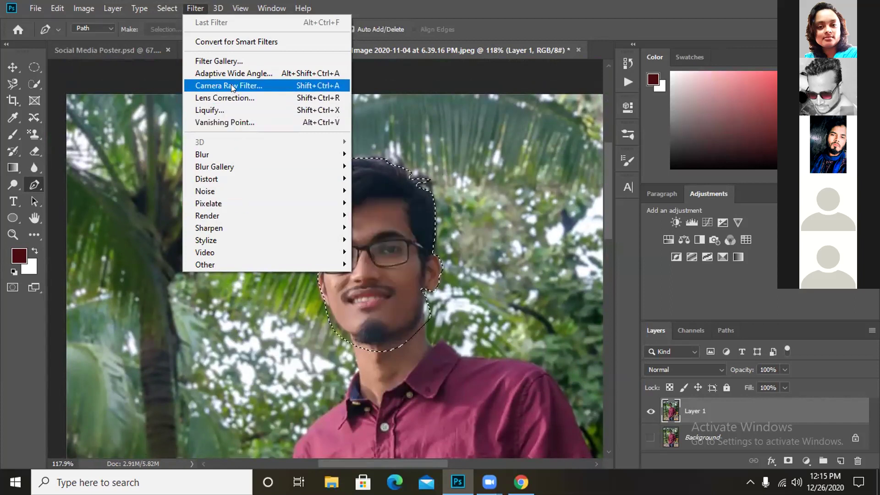
{"action": "mouse_move", "coordinate": [167, 8]}
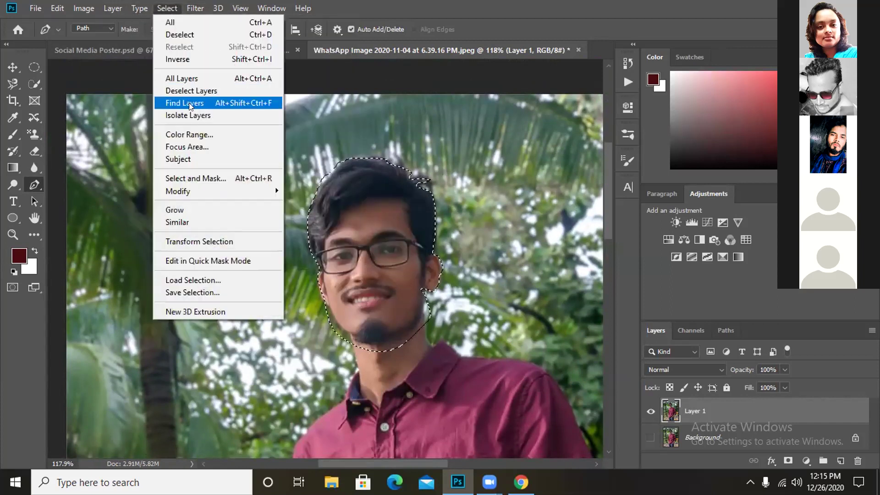
{"action": "mouse_move", "coordinate": [198, 189]}
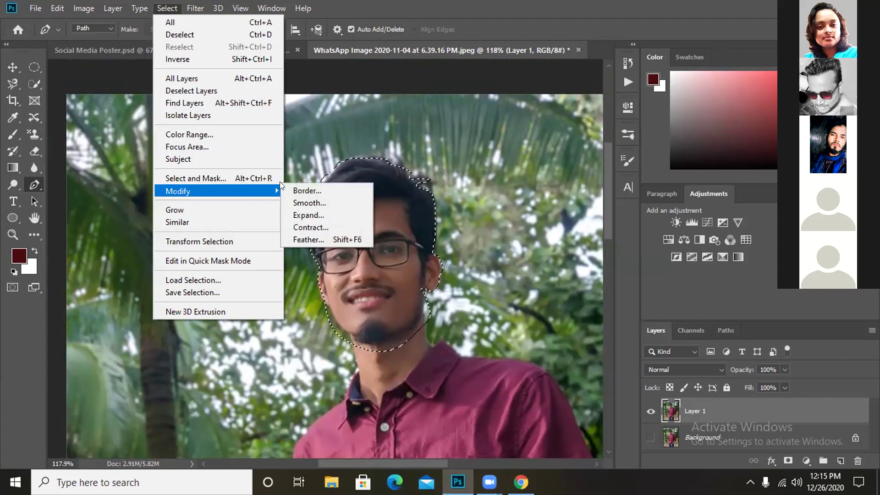
{"action": "left_click", "coordinate": [325, 237]}
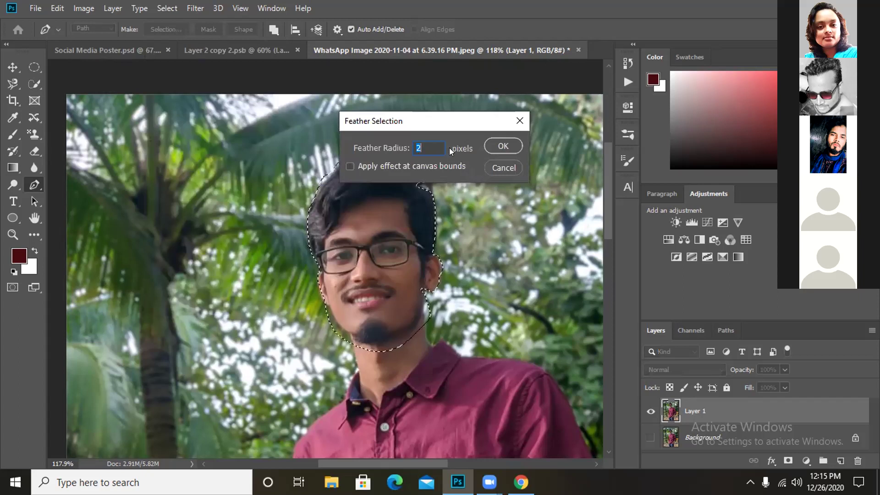
{"action": "key", "text": "Return"}
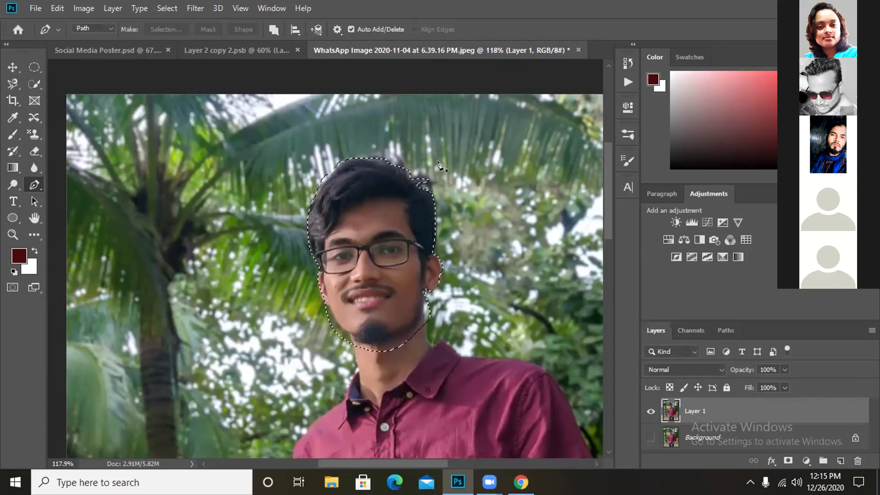
{"action": "key", "text": "ctrl+j"}
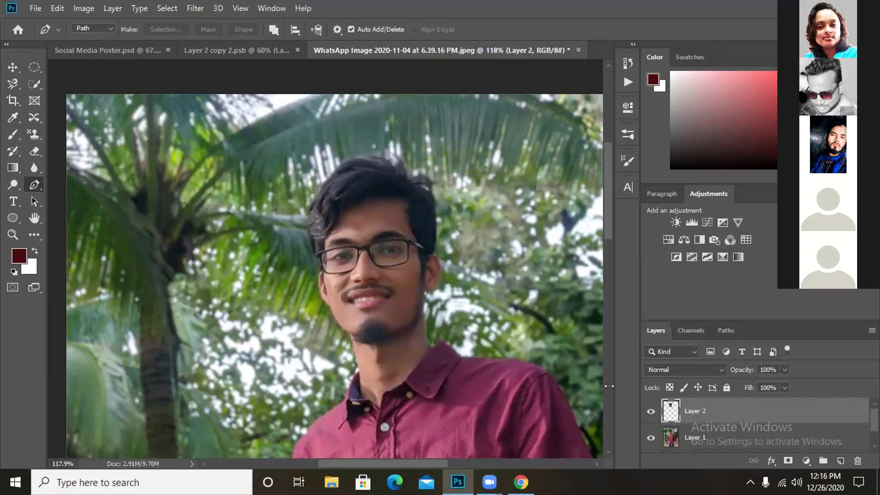
Hide the copied head on Layer 2 and make Layer 1 the active layer.
{"action": "left_click", "coordinate": [649, 438]}
{"action": "left_click", "coordinate": [160, 6]}
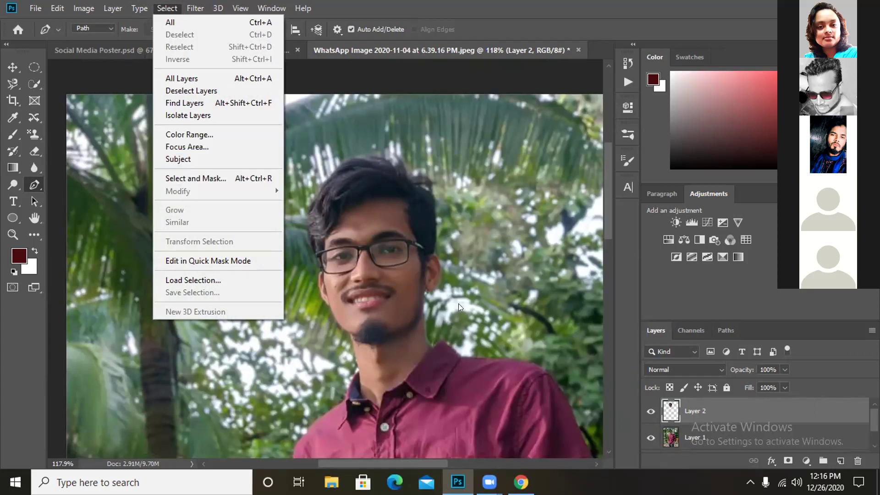
{"action": "left_click", "coordinate": [508, 308]}
{"action": "left_click", "coordinate": [650, 412]}
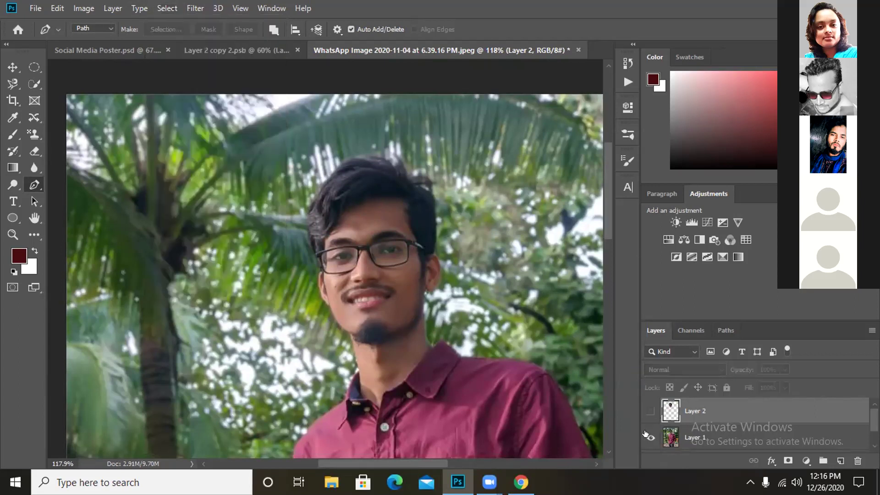
{"action": "left_click", "coordinate": [678, 439]}
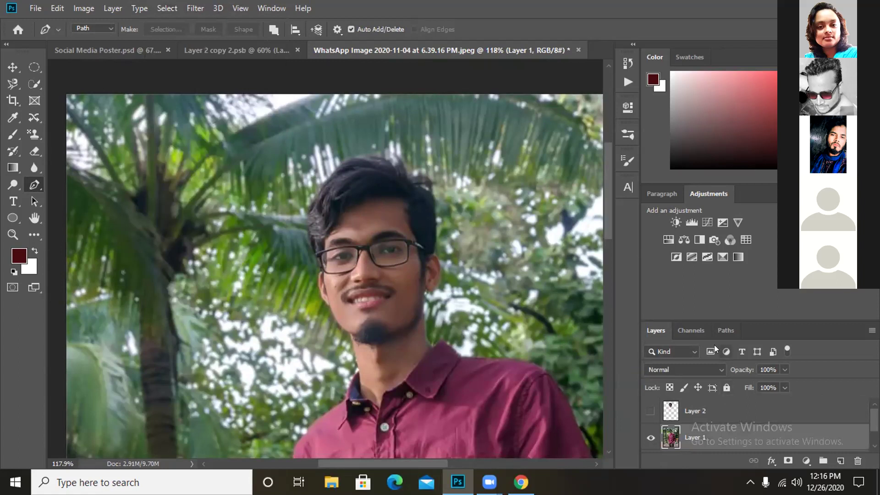
Select the Work Path around the head and load it as a selection again.
{"action": "left_click", "coordinate": [726, 330]}
{"action": "left_click", "coordinate": [647, 357]}
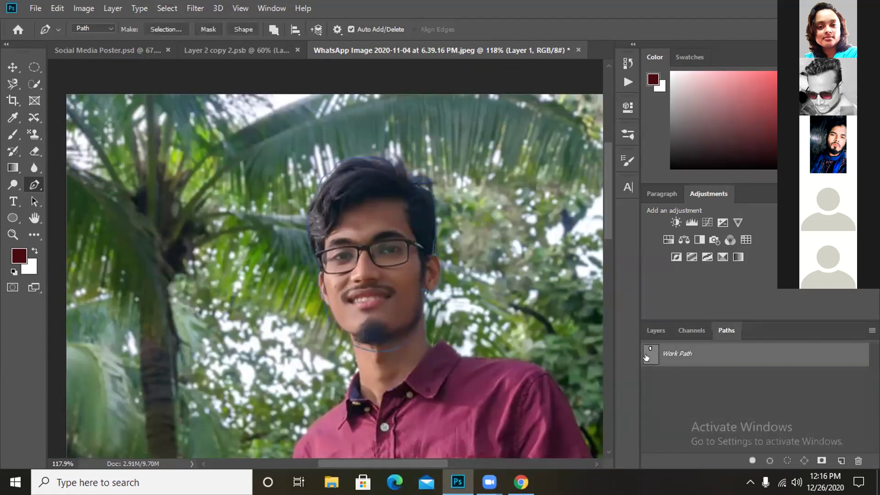
{"action": "left_click", "coordinate": [167, 8]}
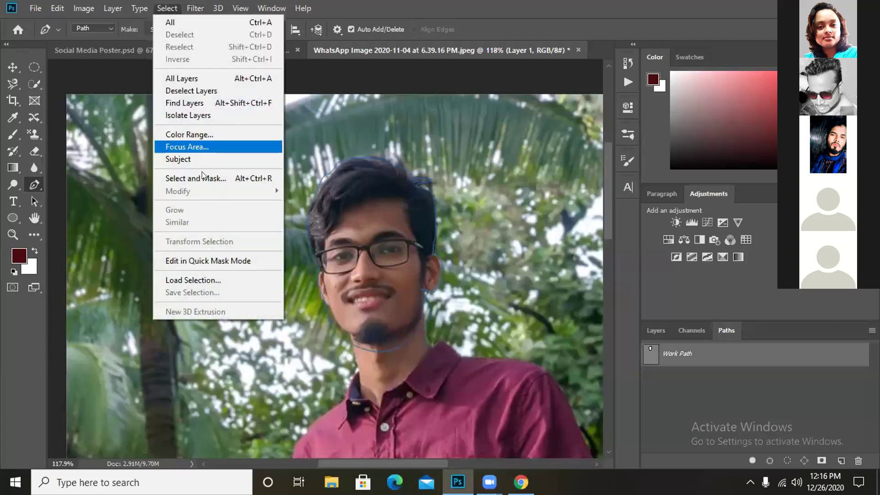
{"action": "left_click", "coordinate": [363, 236]}
{"action": "key", "text": "ctrl+Return"}
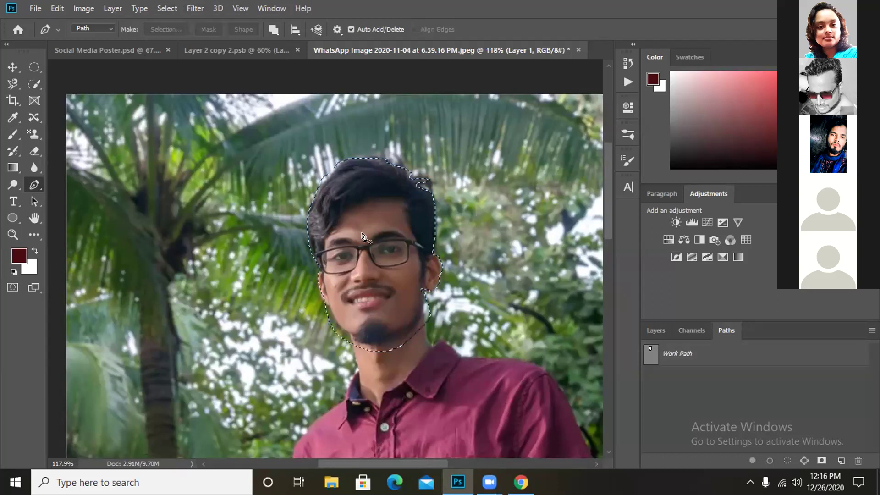
{"action": "right_click", "coordinate": [331, 170]}
{"action": "left_click", "coordinate": [240, 194]}
{"action": "right_click", "coordinate": [240, 194]}
{"action": "right_click", "coordinate": [444, 153]}
{"action": "left_click", "coordinate": [423, 150]}
{"action": "right_click", "coordinate": [390, 133]}
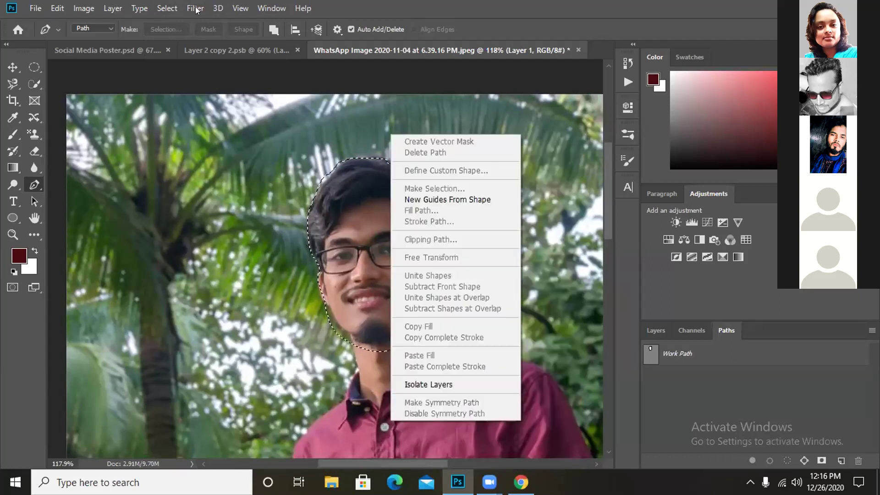
{"action": "left_click", "coordinate": [167, 10]}
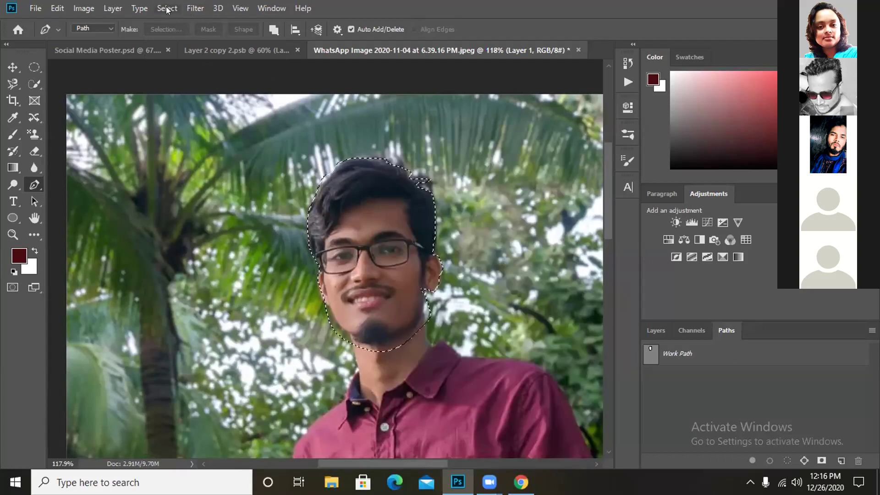
Apply a 2-pixel feather to the reloaded head selection on Layer 1.
{"action": "left_click", "coordinate": [167, 11]}
{"action": "mouse_move", "coordinate": [200, 193]}
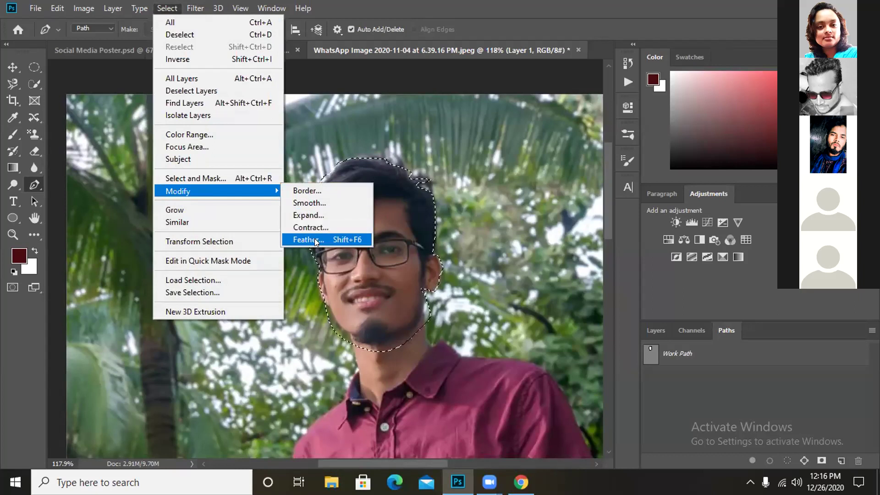
{"action": "left_click", "coordinate": [316, 241]}
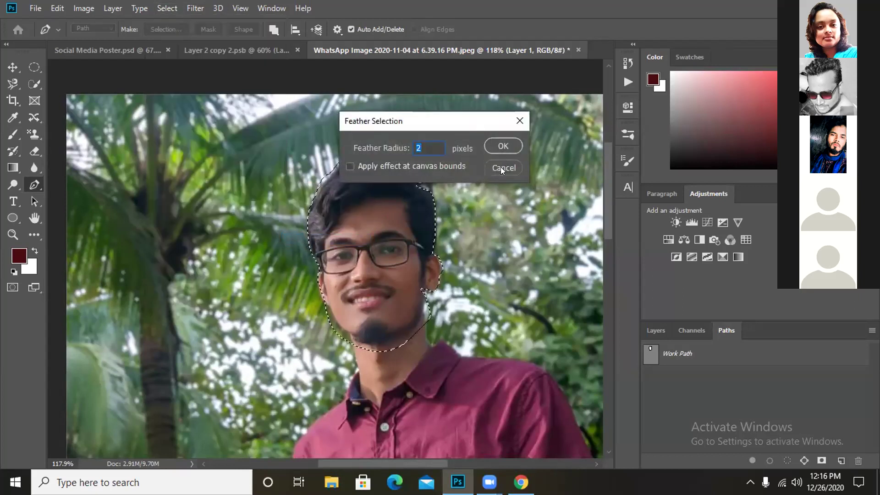
{"action": "left_click", "coordinate": [503, 146]}
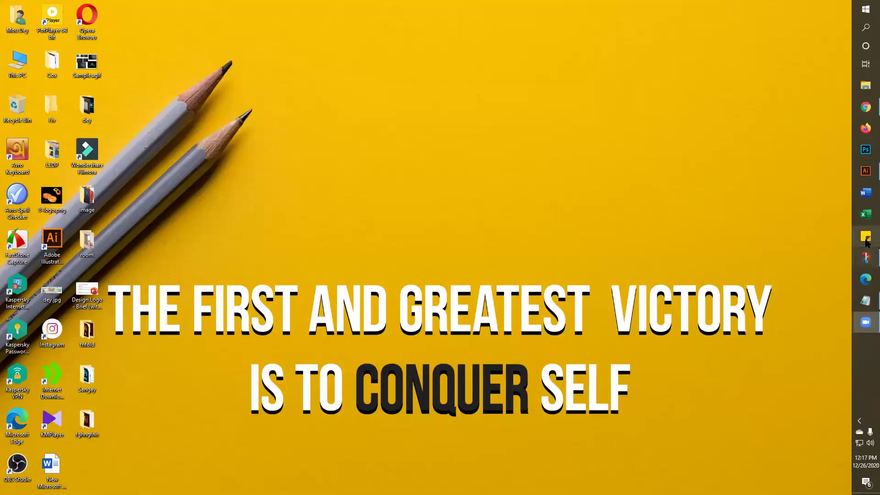
Switch to Illustrator and move the floating Pathfinder and Color panels off the artboard.
{"action": "left_click", "coordinate": [866, 171]}
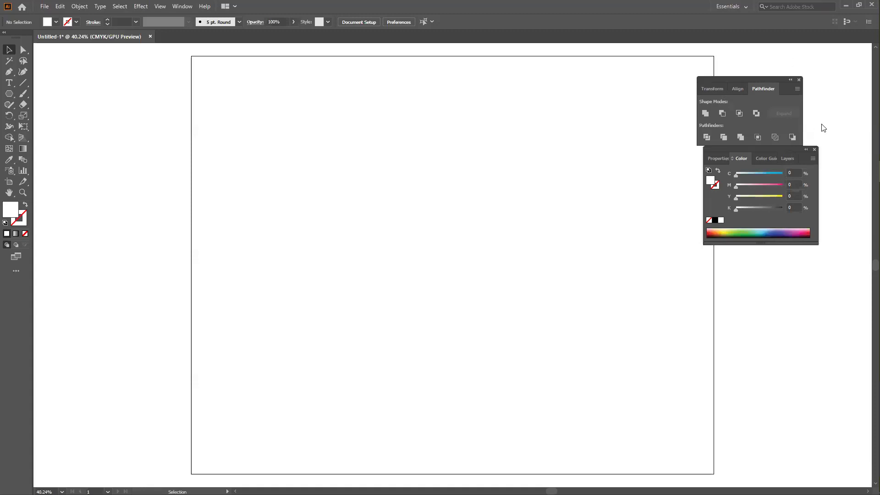
{"action": "left_click_drag", "start_coordinate": [759, 149], "coordinate": [828, 124]}
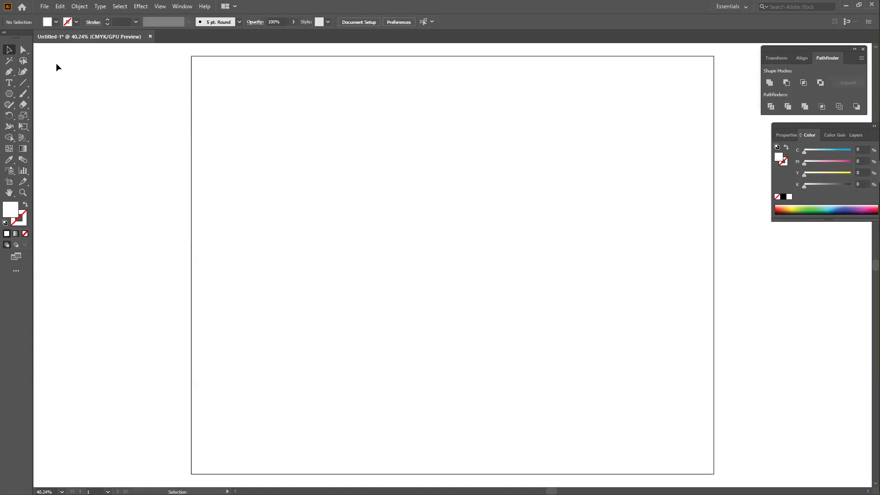
Draw a square about 428 px wide in the upper-left part of the artboard with the Rectangle tool.
{"action": "left_click", "coordinate": [8, 94]}
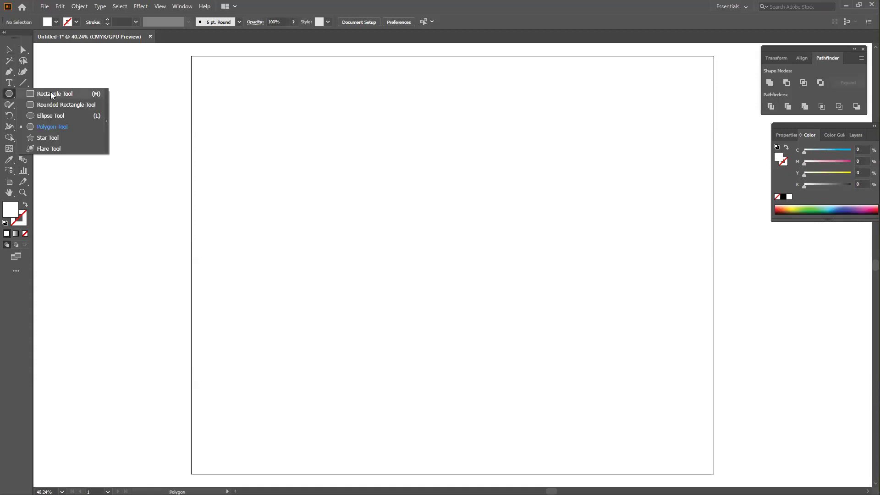
{"action": "left_click", "coordinate": [51, 93]}
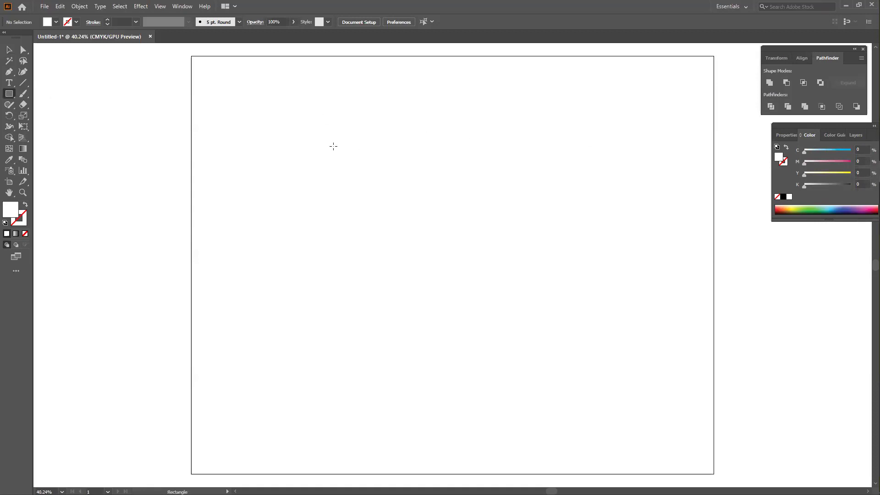
{"action": "mouse_move", "coordinate": [324, 133]}
{"action": "left_mouse_down"}
{"action": "mouse_move", "coordinate": [417, 204]}
{"action": "mouse_move", "coordinate": [379, 153]}
{"action": "left_mouse_up"}
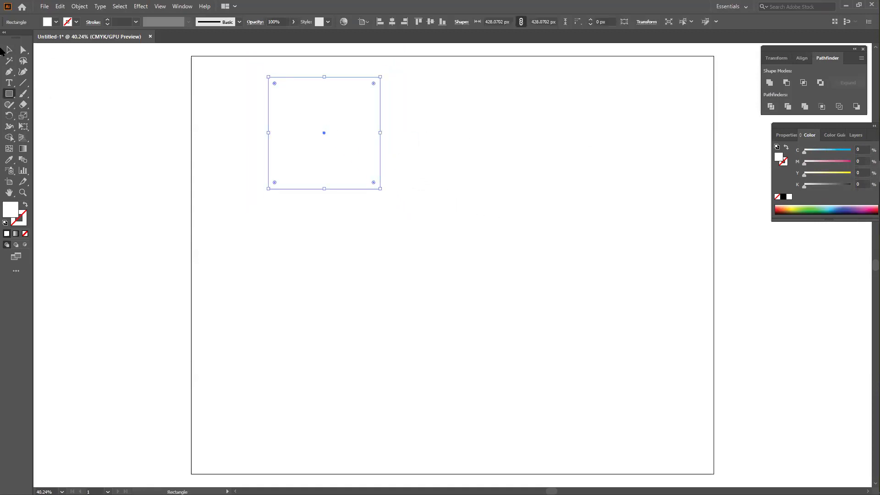
{"action": "left_click", "coordinate": [9, 49]}
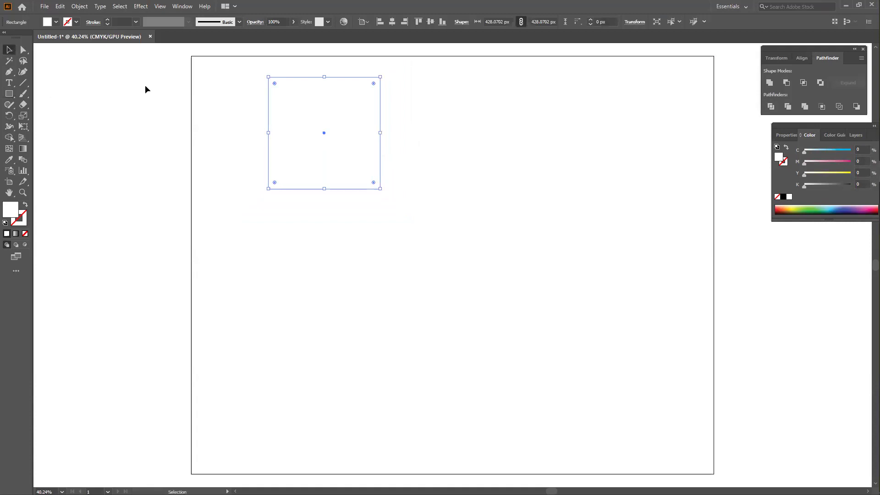
Give the square the default white fill and black 1 pt stroke and move it slightly down and right on the artboard.
{"action": "left_click", "coordinate": [6, 224]}
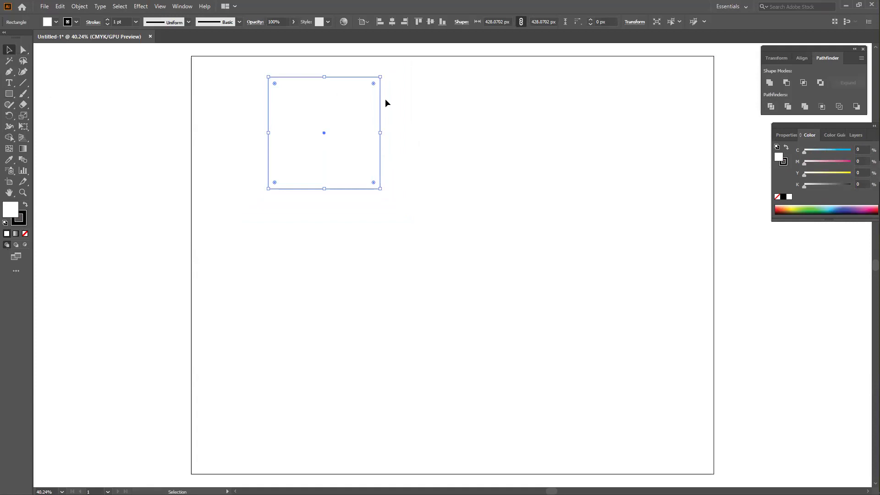
{"action": "left_click_drag", "start_coordinate": [346, 101], "coordinate": [382, 144]}
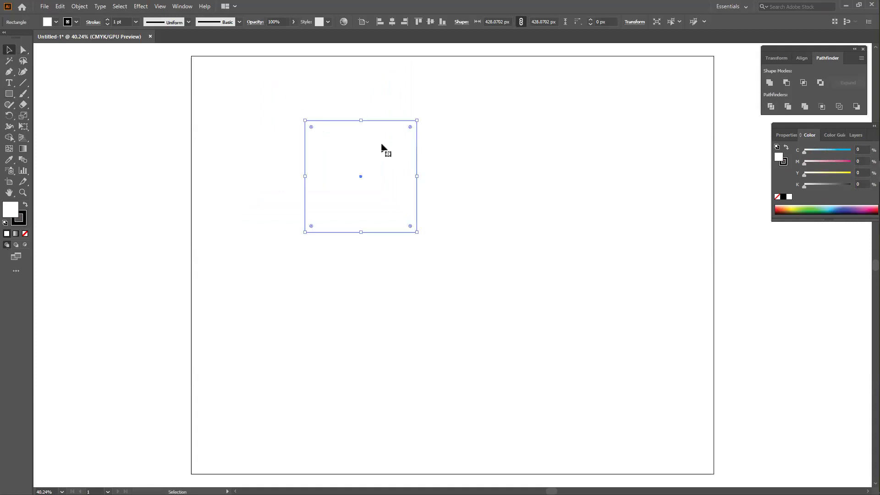
{"action": "left_click_drag", "start_coordinate": [381, 144], "coordinate": [368, 137]}
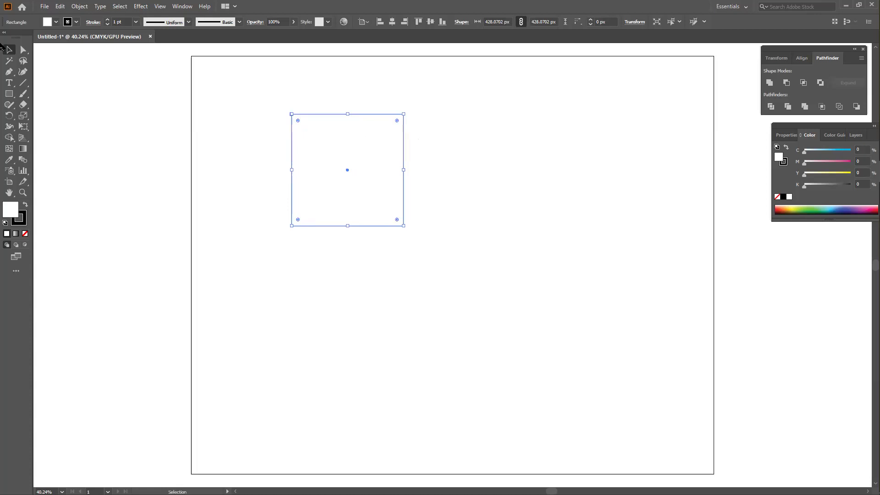
Scale the square uniformly about its centre to about 246 px with the Scale tool, and undo the scaling.
{"action": "left_click_drag", "start_coordinate": [25, 115], "coordinate": [81, 121]}
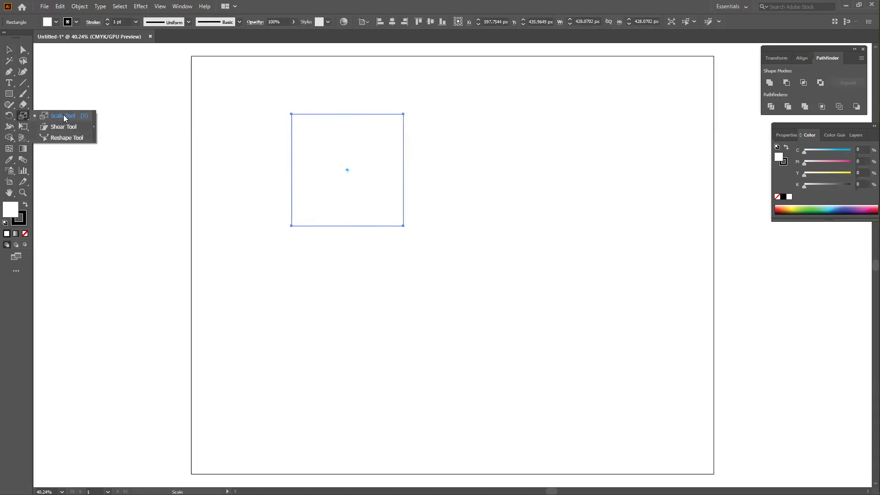
{"action": "left_click_drag", "start_coordinate": [64, 115], "coordinate": [63, 115]}
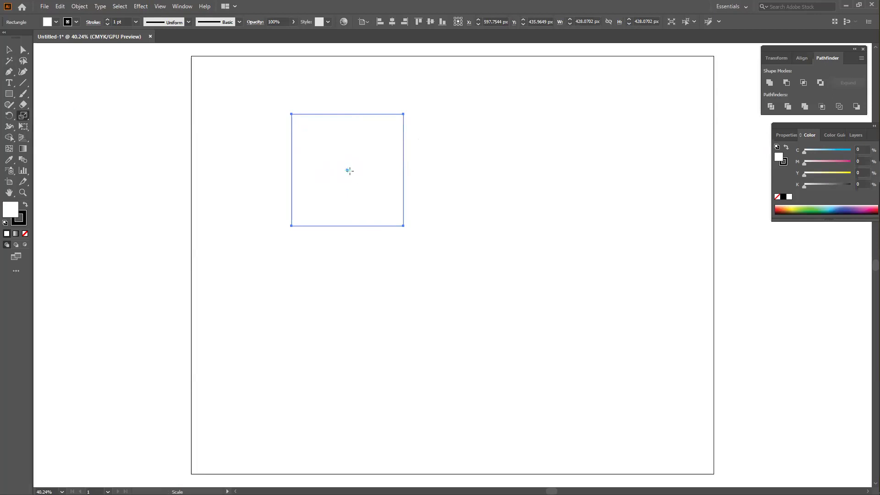
{"action": "left_click", "coordinate": [26, 116]}
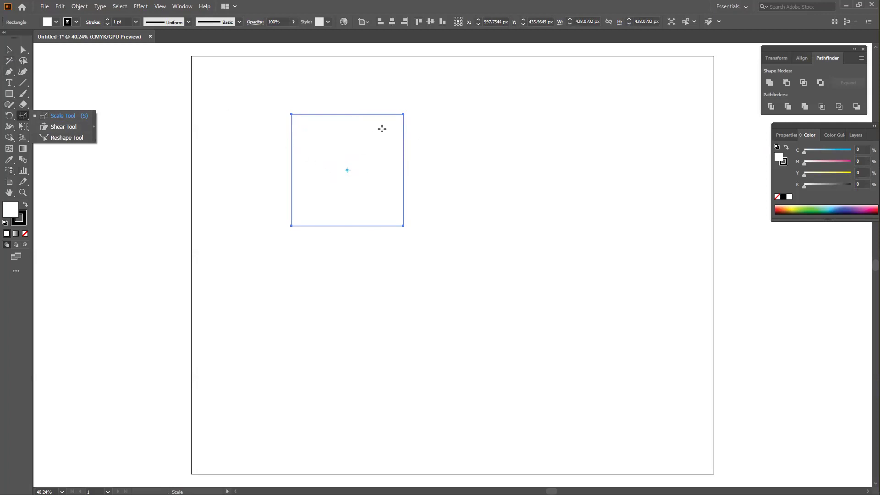
{"action": "left_click_drag", "start_coordinate": [404, 114], "coordinate": [376, 134]}
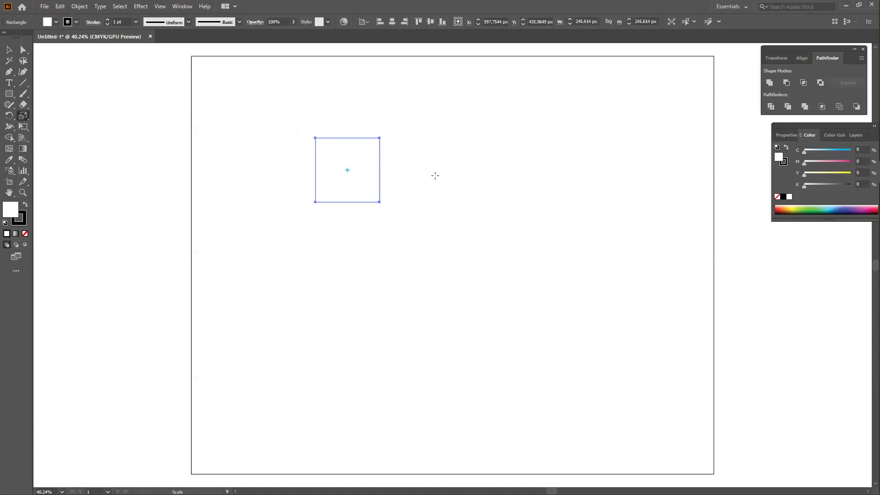
{"action": "key", "text": "ctrl+z"}
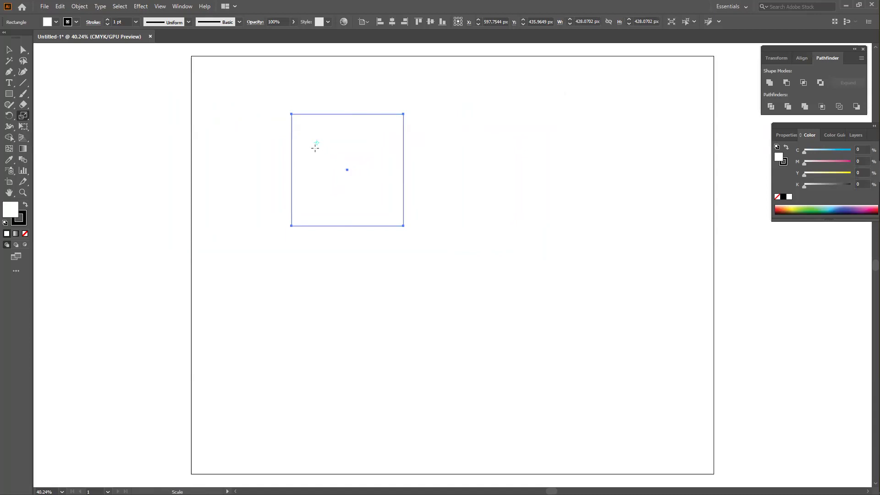
Stretch the square into a rectangle about 651 px wide and 483 px high, scaling it from off-centre reference points.
{"action": "left_click_drag", "start_coordinate": [403, 114], "coordinate": [440, 103]}
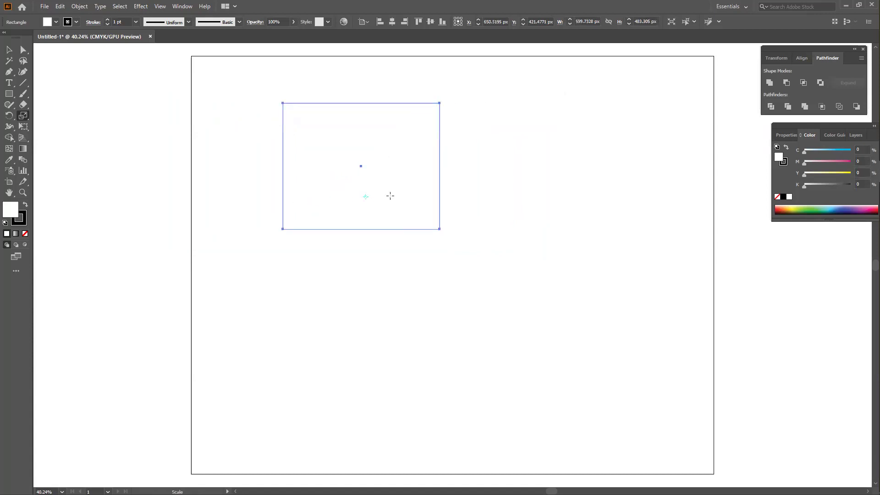
{"action": "mouse_move", "coordinate": [438, 103]}
{"action": "left_mouse_down"}
{"action": "mouse_move", "coordinate": [392, 164]}
{"action": "mouse_move", "coordinate": [440, 103]}
{"action": "left_mouse_up"}
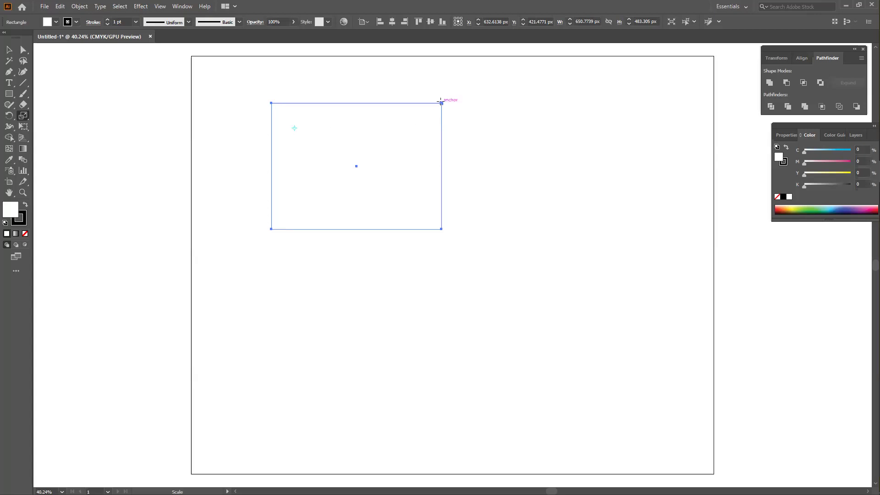
Make a proportionally scaled copy about 495 px wide towards the reference point near the upper-left corner, and repeat the transformation to nest smaller copies.
{"action": "left_click_drag", "start_coordinate": [439, 103], "coordinate": [430, 113]}
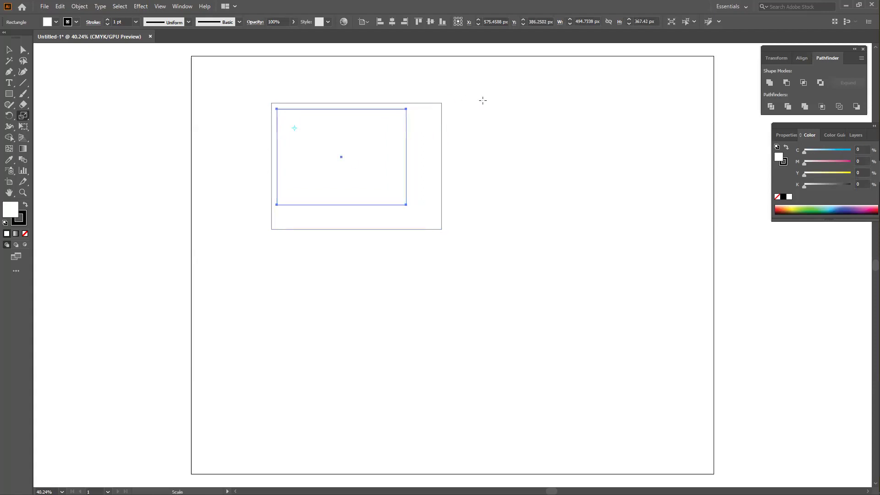
{"action": "key", "text": "v"}
{"action": "key", "text": "ctrl+d"}
{"action": "key", "text": "ctrl+d"}
{"action": "key", "text": "ctrl+d"}
{"action": "key", "text": "ctrl+d"}
{"action": "key", "text": "ctrl+d"}
{"action": "key", "text": "ctrl+d"}
{"action": "key", "text": "ctrl+d"}
{"action": "key", "text": "ctrl+d"}
{"action": "key", "text": "ctrl+d"}
{"action": "key", "text": "ctrl+d"}
{"action": "key", "text": "ctrl+d"}
Select all the off-centre nested rectangles and delete them.
{"action": "left_click", "coordinate": [10, 50]}
{"action": "left_click", "coordinate": [85, 134]}
{"action": "left_click_drag", "start_coordinate": [257, 87], "coordinate": [519, 285]}
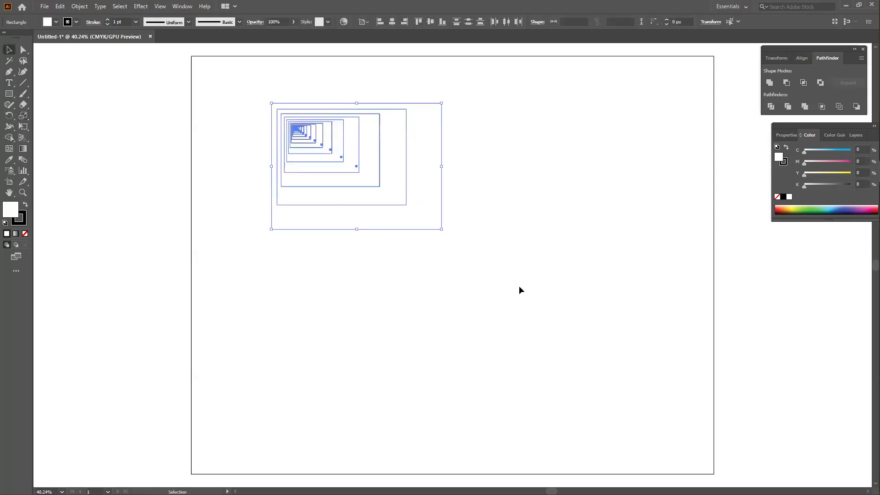
{"action": "key", "text": "Delete"}
Draw a rectangle about 684 by 516 px and make a smaller scaled copy of it around the same centre.
{"action": "left_click", "coordinate": [9, 94]}
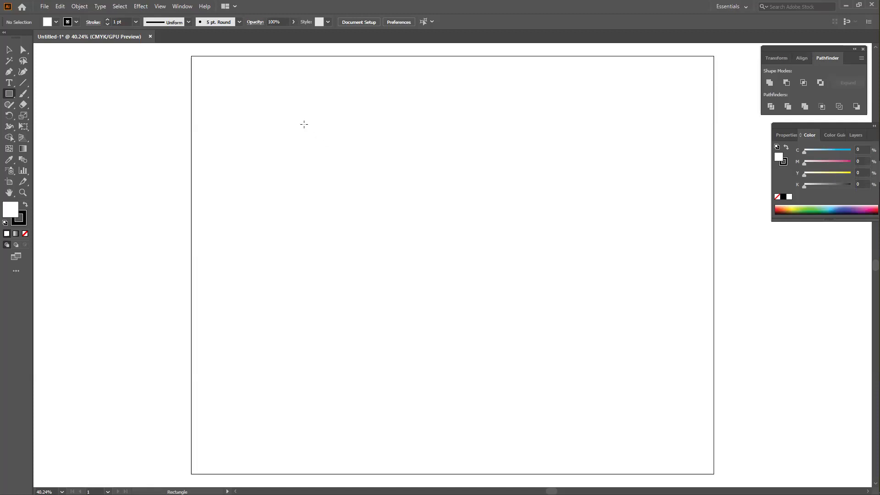
{"action": "left_click_drag", "start_coordinate": [309, 147], "coordinate": [489, 281]}
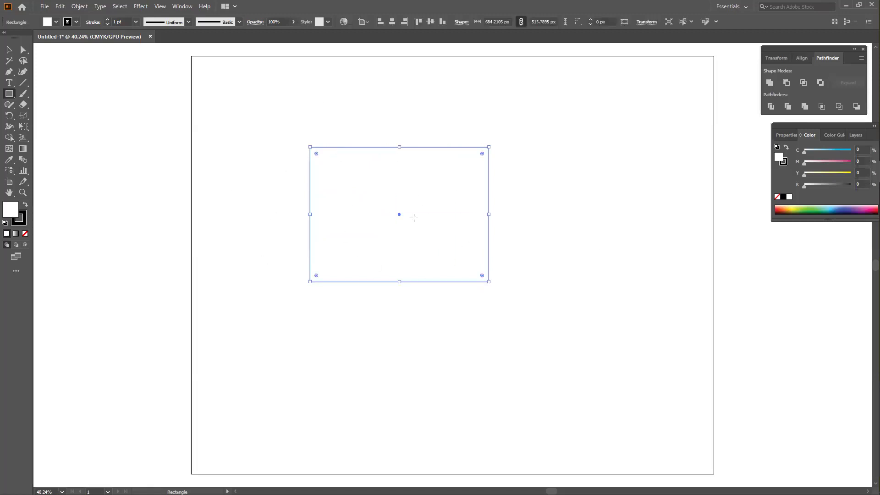
{"action": "left_click_drag", "start_coordinate": [26, 119], "coordinate": [59, 122]}
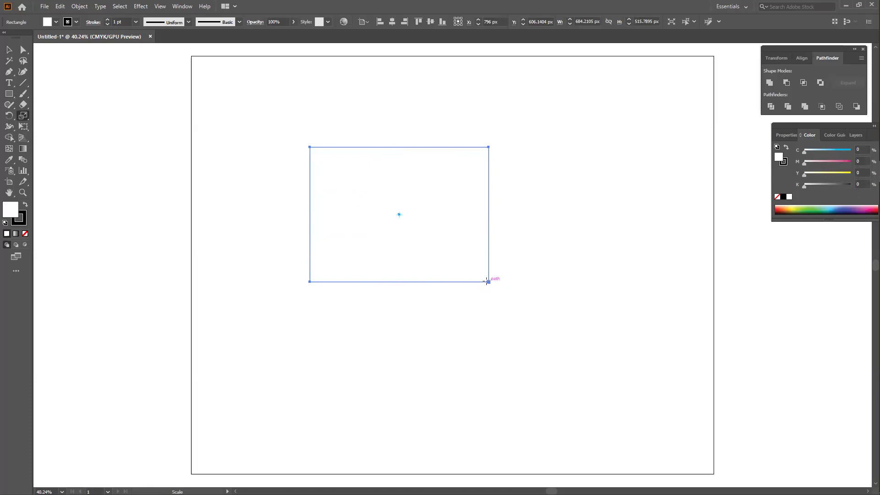
{"action": "left_click_drag", "start_coordinate": [488, 282], "coordinate": [468, 266]}
{"action": "key", "text": "alt"}
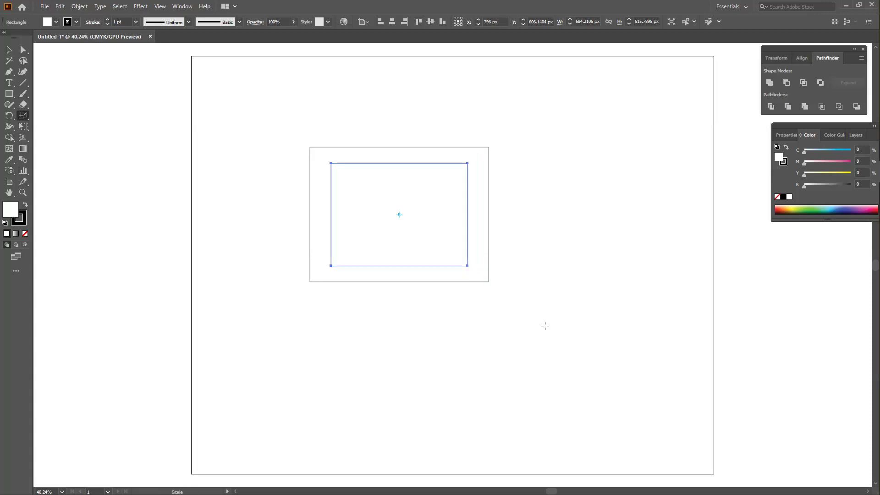
Repeat the scaled-copy transformation until concentric rectangles fill the shape down to its centre.
{"action": "key", "text": "ctrl+d"}
{"action": "key", "text": "ctrl+d"}
{"action": "key", "text": "ctrl+d"}
{"action": "key", "text": "ctrl+d"}
{"action": "key", "text": "ctrl+d"}
{"action": "key", "text": "ctrl+d"}
{"action": "key", "text": "ctrl+d"}
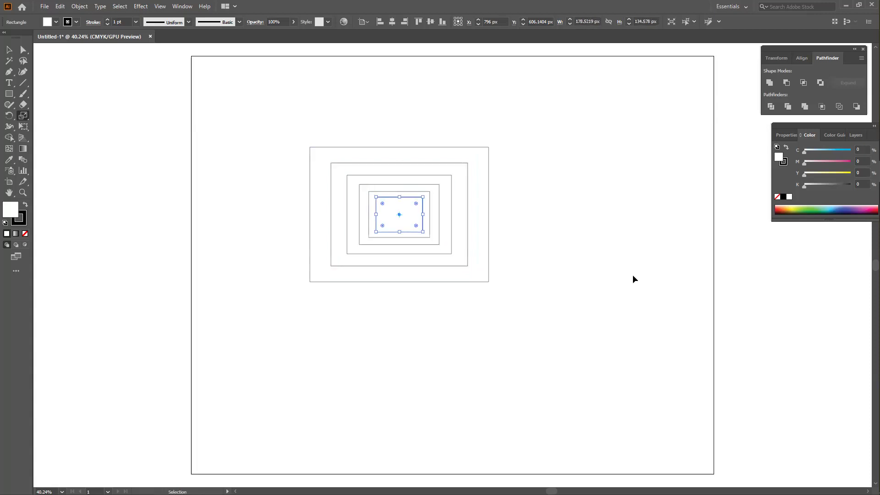
{"action": "key", "text": "ctrl+d"}
{"action": "key", "text": "ctrl+d"}
{"action": "key", "text": "ctrl+d"}
{"action": "key", "text": "ctrl+d"}
{"action": "key", "text": "ctrl+d"}
{"action": "key", "text": "ctrl+d"}
{"action": "key", "text": "ctrl+d"}
{"action": "key", "text": "ctrl+d"}
Select all the concentric rectangles and delete them from the artboard.
{"action": "left_click", "coordinate": [9, 50]}
{"action": "left_click_drag", "start_coordinate": [252, 122], "coordinate": [573, 369]}
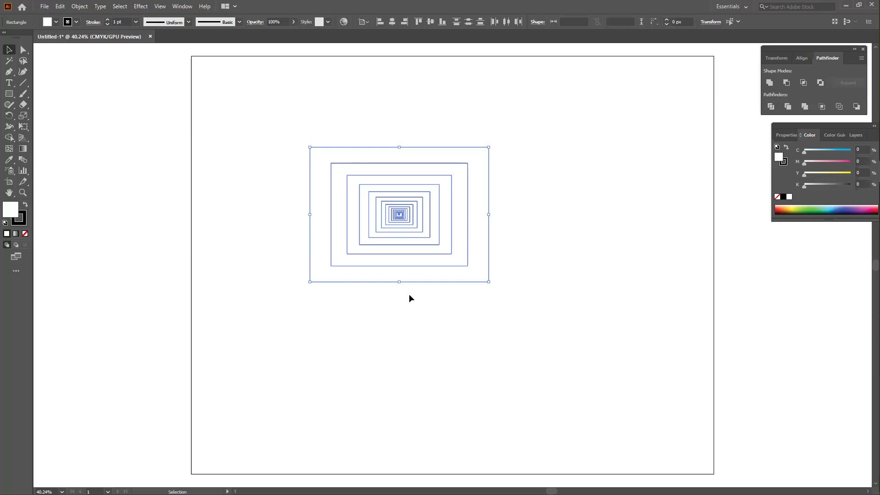
{"action": "left_click_drag", "start_coordinate": [269, 123], "coordinate": [533, 307]}
{"action": "left_click", "coordinate": [537, 308]}
{"action": "left_click_drag", "start_coordinate": [289, 123], "coordinate": [502, 299]}
{"action": "key", "text": "Delete"}
Draw a rectangle about 882 by 667 px and make a smaller proportional copy scaled from a reference point near its upper-left corner.
{"action": "left_click", "coordinate": [9, 93]}
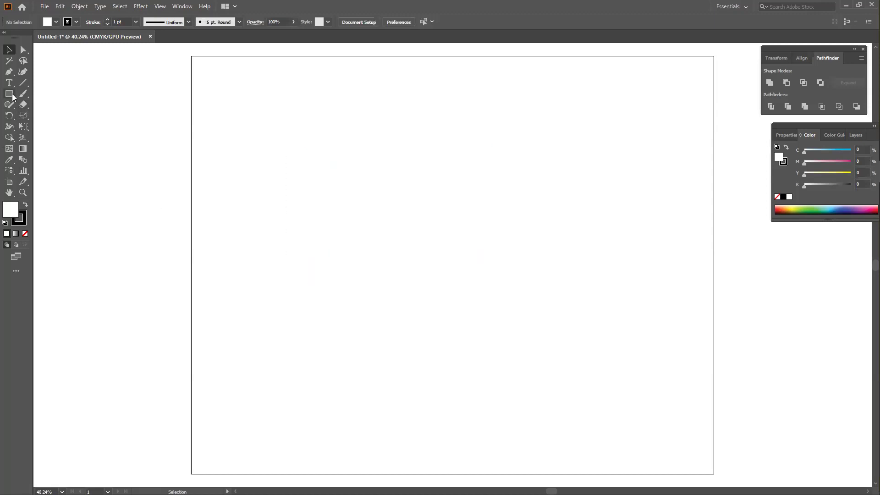
{"action": "left_click_drag", "start_coordinate": [265, 147], "coordinate": [495, 320]}
{"action": "left_click", "coordinate": [21, 115]}
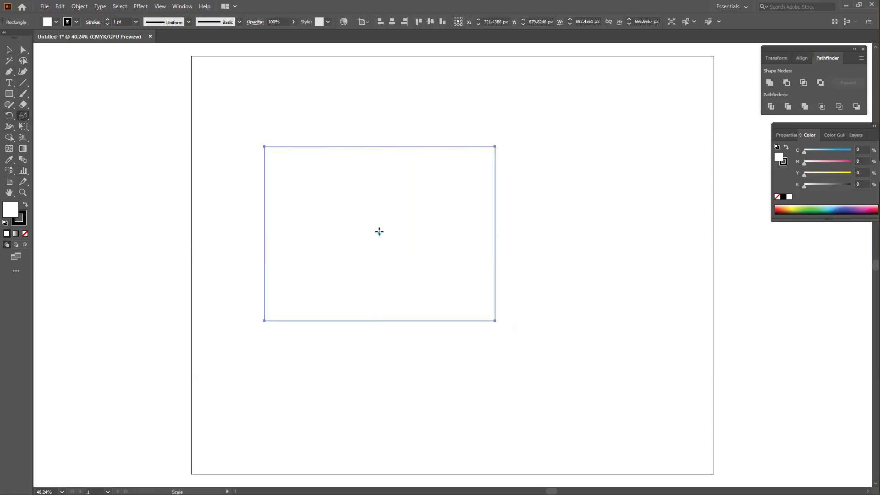
{"action": "left_click_drag", "start_coordinate": [380, 233], "coordinate": [296, 179]}
{"action": "left_click_drag", "start_coordinate": [495, 148], "coordinate": [481, 158]}
{"action": "key", "text": "alt"}
{"action": "key", "text": "shift"}
Repeat the off-centre scaled copy until the nested rectangles shrink to the reference point, and return to the Selection tool.
{"action": "key", "text": "ctrl+d"}
{"action": "key", "text": "ctrl+d"}
{"action": "key", "text": "ctrl+d"}
{"action": "key", "text": "ctrl+d"}
{"action": "key", "text": "ctrl+d"}
{"action": "key", "text": "ctrl+d"}
{"action": "key", "text": "ctrl+d"}
{"action": "key", "text": "ctrl+d"}
{"action": "key", "text": "ctrl+d"}
{"action": "key", "text": "ctrl+d"}
{"action": "key", "text": "ctrl+d"}
{"action": "key", "text": "ctrl+d"}
{"action": "key", "text": "ctrl+d"}
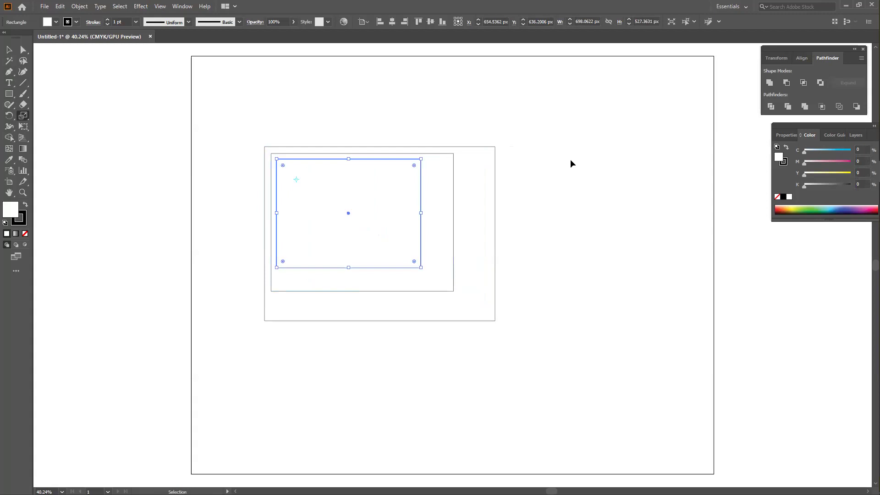
{"action": "key", "text": "ctrl+d"}
{"action": "key", "text": "ctrl+d"}
{"action": "key", "text": "v"}
{"action": "left_click_drag", "start_coordinate": [213, 130], "coordinate": [558, 363]}
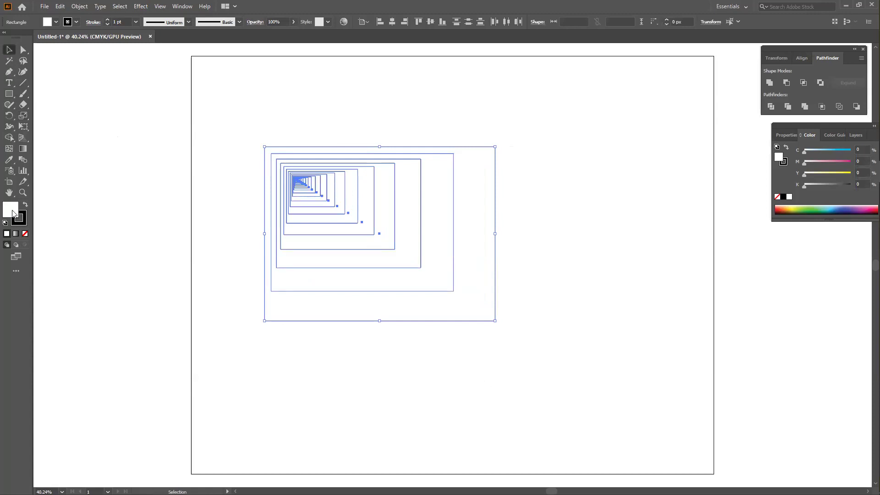
{"action": "left_click", "coordinate": [217, 324]}
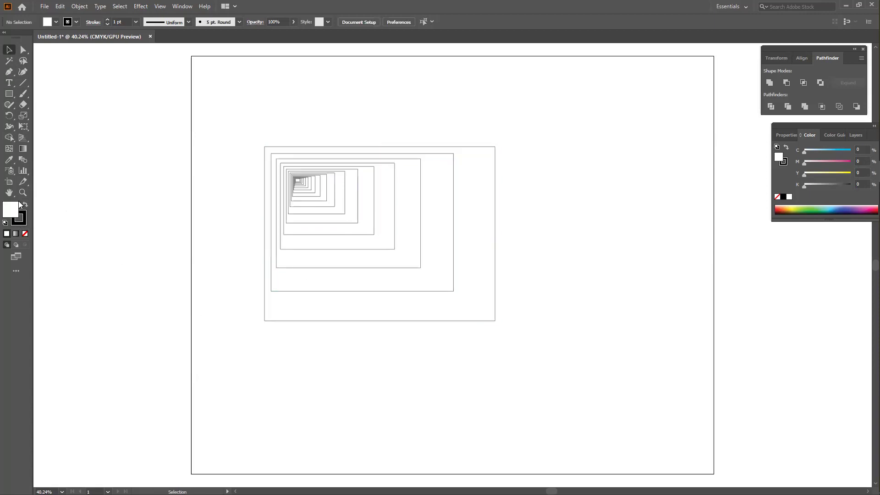
{"action": "left_click_drag", "start_coordinate": [233, 131], "coordinate": [570, 353]}
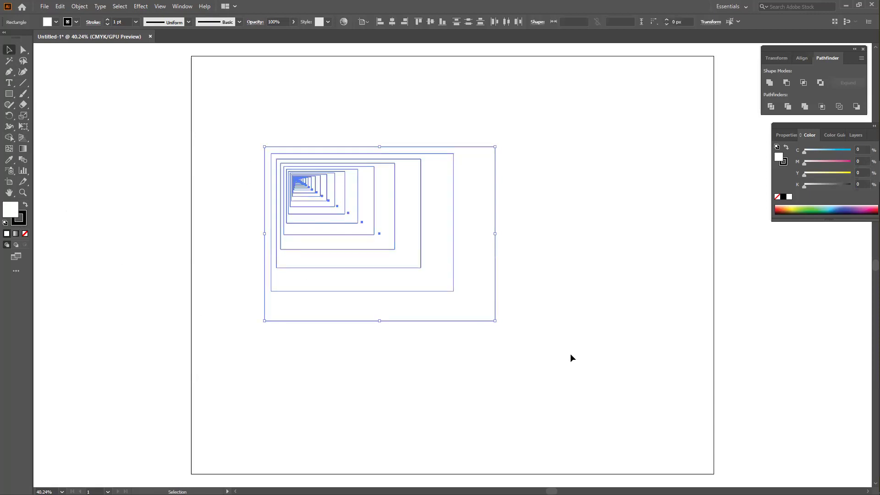
{"action": "left_click", "coordinate": [571, 353]}
{"action": "left_click_drag", "start_coordinate": [510, 399], "coordinate": [203, 128]}
{"action": "left_click_drag", "start_coordinate": [242, 106], "coordinate": [601, 350]}
{"action": "left_click", "coordinate": [601, 349]}
{"action": "left_click_drag", "start_coordinate": [226, 114], "coordinate": [568, 370]}
{"action": "left_click", "coordinate": [552, 365]}
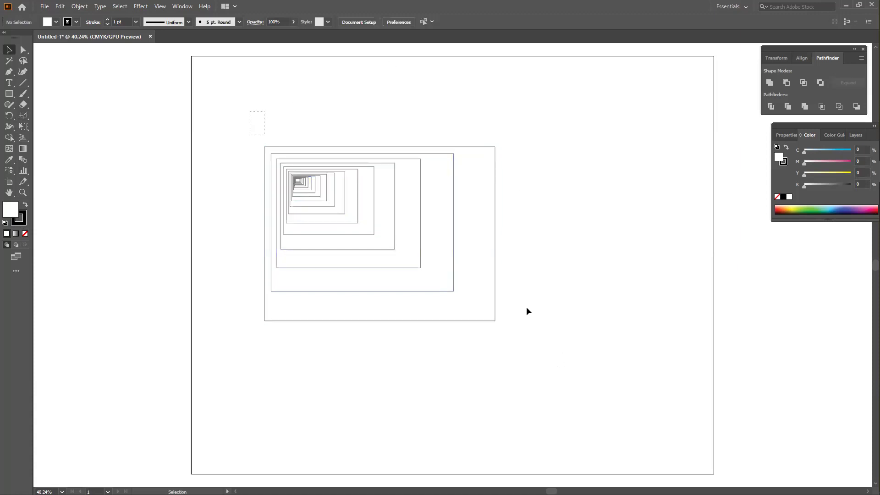
{"action": "left_click_drag", "start_coordinate": [527, 308], "coordinate": [620, 354]}
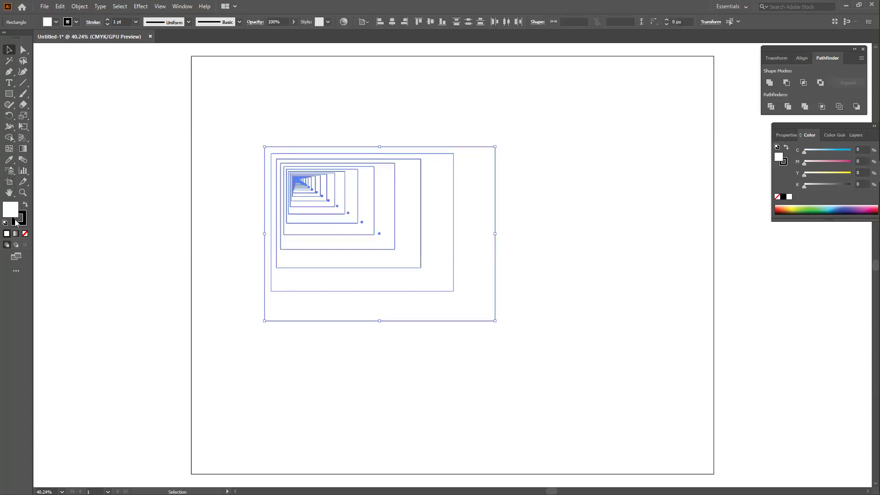
{"action": "left_click", "coordinate": [202, 209]}
{"action": "left_click_drag", "start_coordinate": [233, 131], "coordinate": [606, 378]}
{"action": "left_click", "coordinate": [486, 298]}
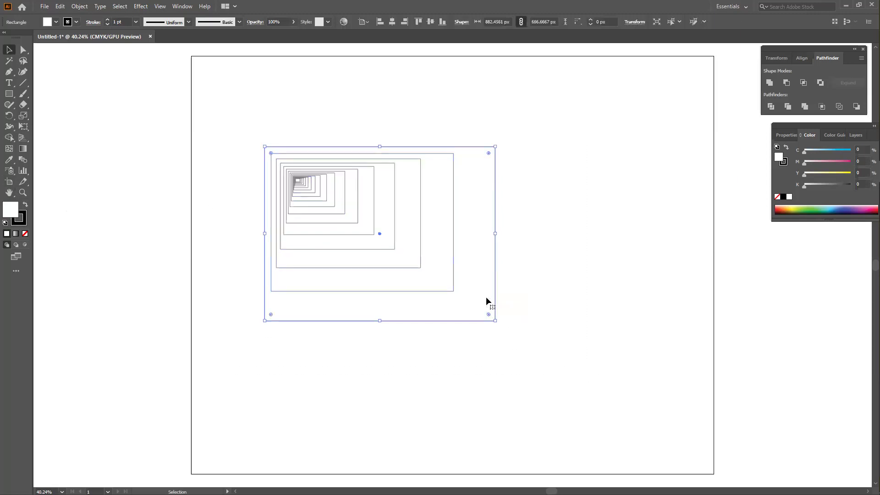
{"action": "left_click", "coordinate": [456, 398]}
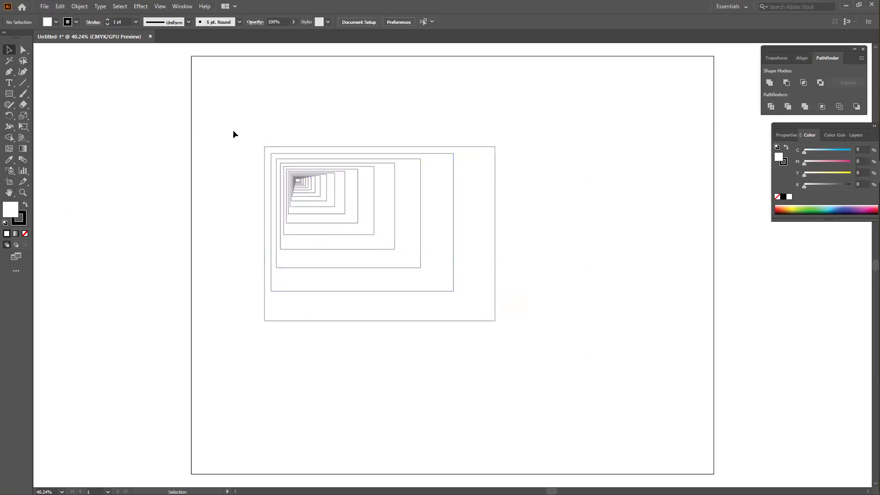
{"action": "left_click_drag", "start_coordinate": [234, 131], "coordinate": [611, 360]}
{"action": "left_click", "coordinate": [610, 359]}
Move the larger nested rectangles apart to different places on the artboard to show that each is a separate object.
{"action": "left_click_drag", "start_coordinate": [475, 289], "coordinate": [647, 338]}
{"action": "left_click_drag", "start_coordinate": [364, 295], "coordinate": [290, 419]}
{"action": "left_click_drag", "start_coordinate": [403, 264], "coordinate": [448, 366]}
{"action": "left_click_drag", "start_coordinate": [393, 248], "coordinate": [490, 193]}
{"action": "left_click_drag", "start_coordinate": [374, 222], "coordinate": [399, 245]}
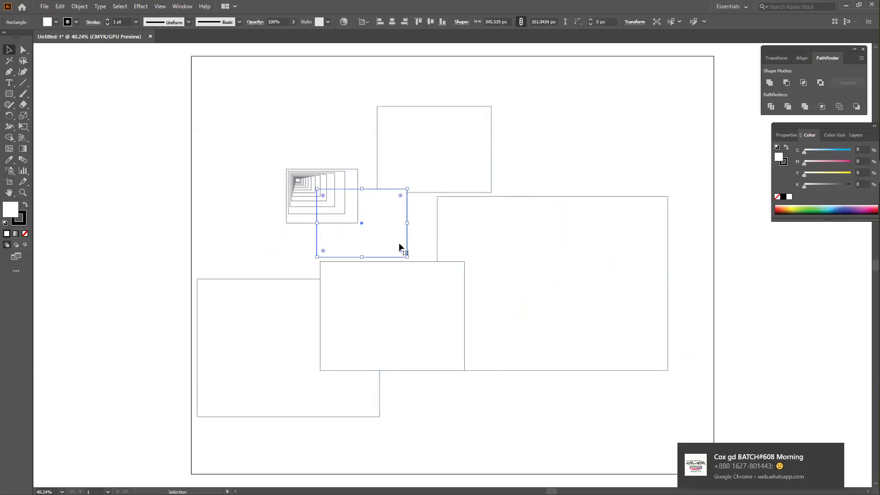
{"action": "left_click_drag", "start_coordinate": [299, 222], "coordinate": [223, 283]}
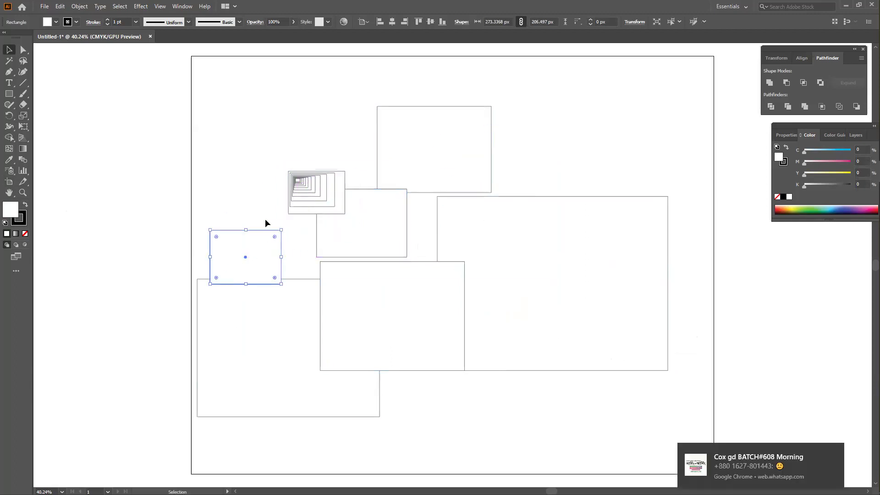
{"action": "left_click", "coordinate": [338, 214]}
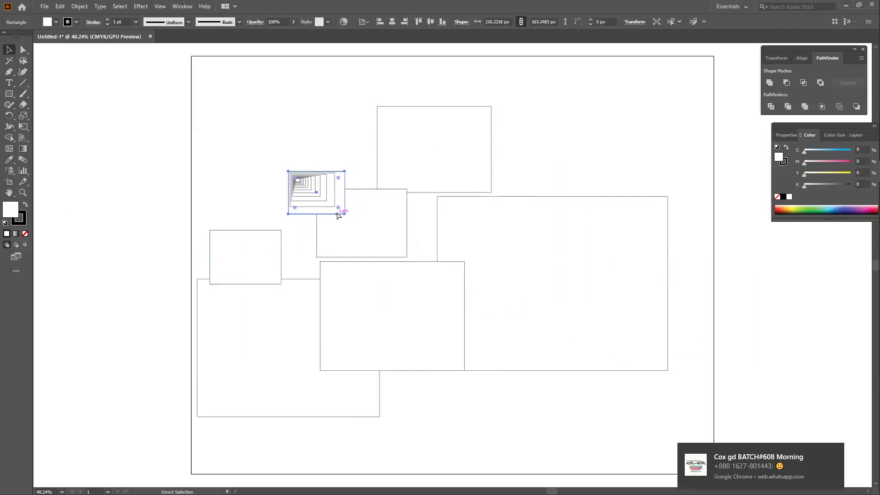
Undo the moves of the separated rectangles.
{"action": "key", "text": "ctrl+z"}
{"action": "key", "text": "ctrl+z"}
{"action": "key", "text": "ctrl+z"}
{"action": "key", "text": "ctrl+z"}
{"action": "key", "text": "ctrl+z"}
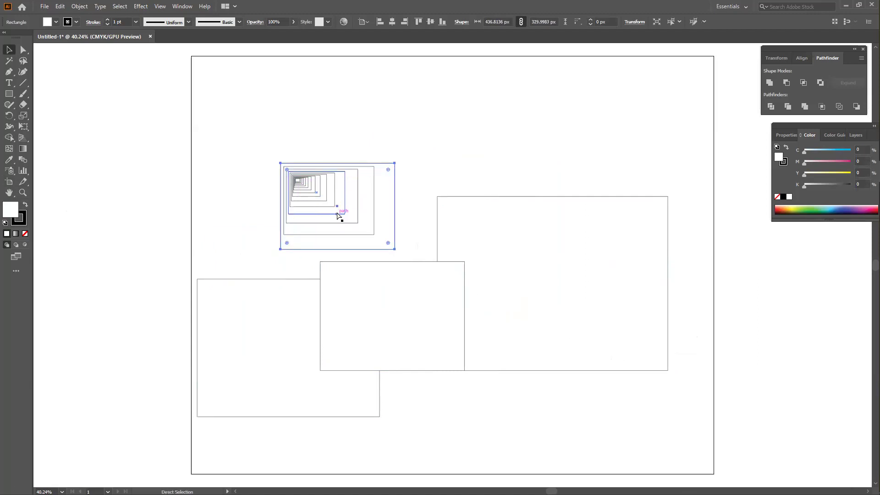
{"action": "key", "text": "ctrl+z"}
Give all nested rectangles a pinkish-red stroke (C 0, M 100, Y 66.43, K 0) with a weight of 4 pt.
{"action": "left_click_drag", "start_coordinate": [226, 130], "coordinate": [621, 358]}
{"action": "double_click", "coordinate": [20, 219]}
{"action": "type", "text": "1e1b1c"}
{"action": "left_click", "coordinate": [435, 192]}
{"action": "left_click", "coordinate": [550, 195]}
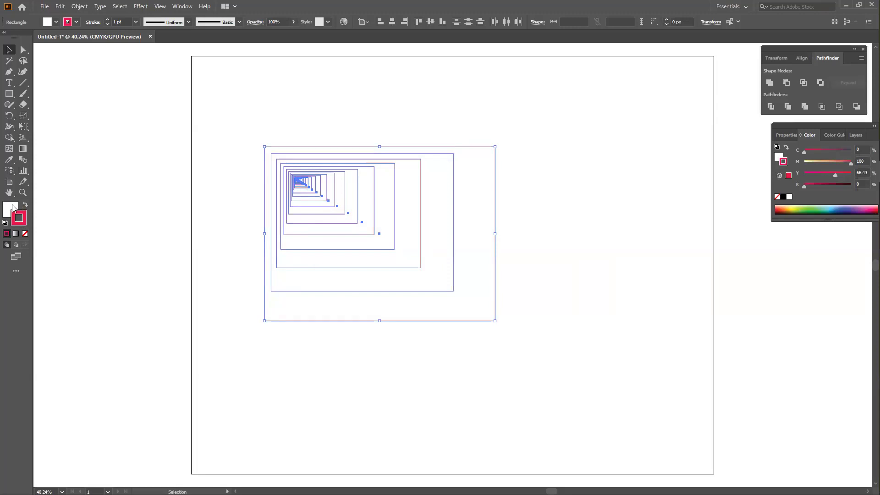
{"action": "left_click", "coordinate": [107, 20]}
{"action": "left_click", "coordinate": [107, 21]}
{"action": "left_click", "coordinate": [107, 20]}
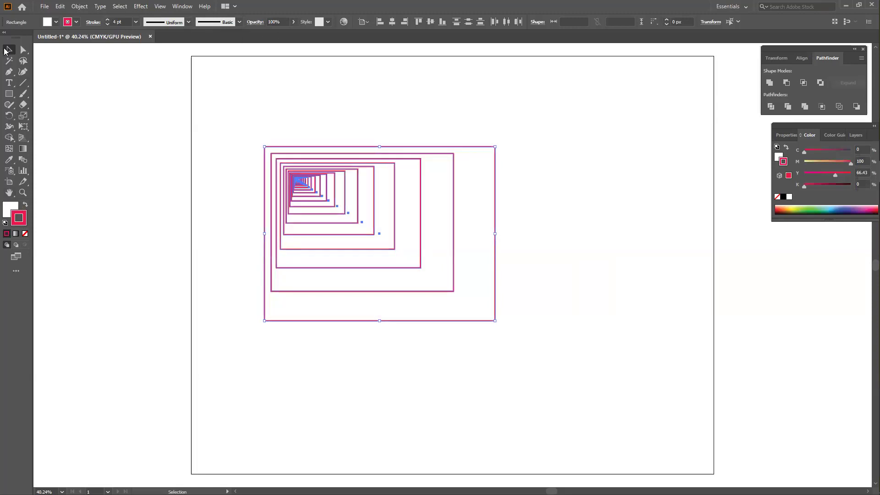
Delete all the red nested rectangles and restore the default white fill and black 1 pt stroke.
{"action": "left_click", "coordinate": [124, 108]}
{"action": "left_click_drag", "start_coordinate": [229, 115], "coordinate": [587, 364]}
{"action": "key", "text": "Delete"}
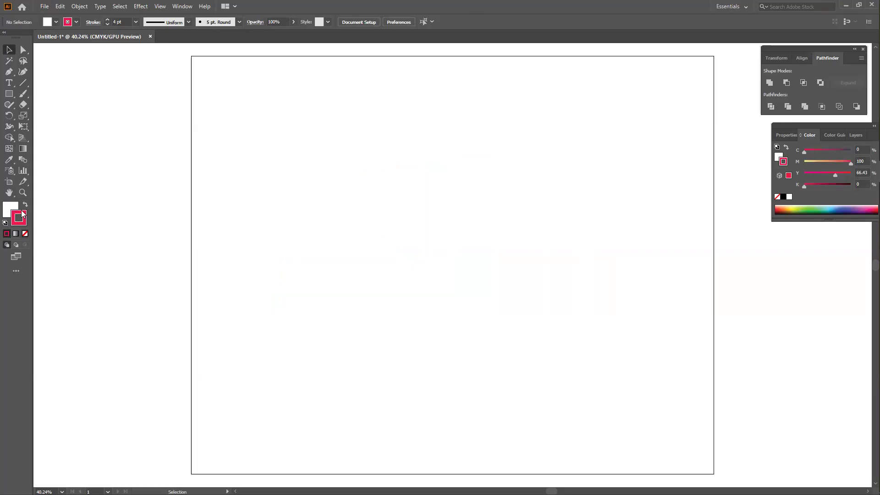
{"action": "left_click", "coordinate": [5, 223]}
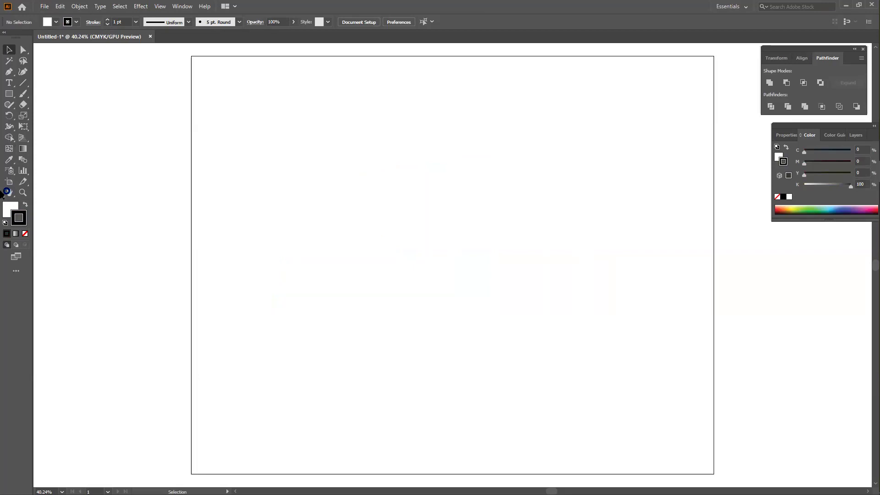
Draw a small rectangle about 160 px high near the artboard's upper-left corner and switch to the Selection tool.
{"action": "left_click", "coordinate": [9, 94]}
{"action": "left_click_drag", "start_coordinate": [237, 96], "coordinate": [284, 137]}
{"action": "left_click", "coordinate": [8, 50]}
Copy the small rectangle horizontally to the right and repeat the copy to make a row of seven evenly spaced rectangles.
{"action": "left_click_drag", "start_coordinate": [265, 121], "coordinate": [319, 121]}
{"action": "key", "text": "ctrl+d"}
{"action": "key", "text": "ctrl+d"}
{"action": "key", "text": "ctrl+d"}
{"action": "key", "text": "ctrl+d"}
{"action": "key", "text": "ctrl+d"}
Select the top anchor points of all seven rectangles and scale them horizontally, first inward and finally outward to about 2172 px wide.
{"action": "left_click_drag", "start_coordinate": [206, 78], "coordinate": [616, 136]}
{"action": "left_click", "coordinate": [428, 158]}
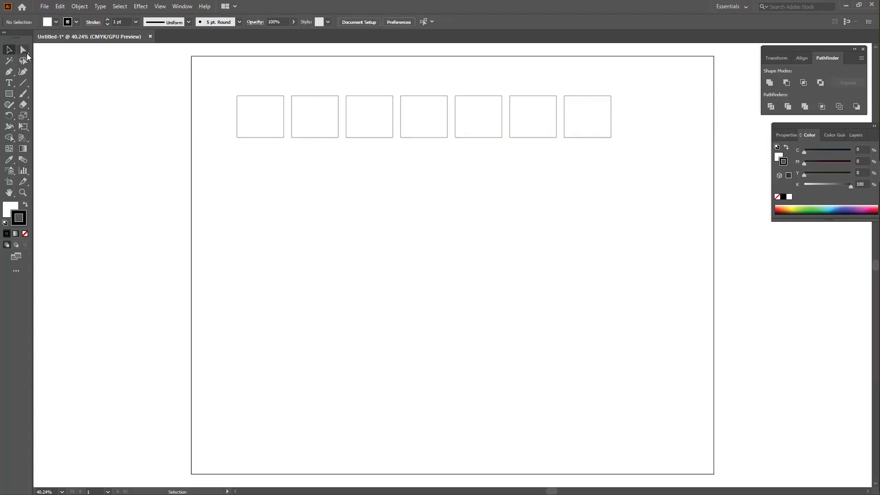
{"action": "left_click", "coordinate": [23, 50]}
{"action": "left_click_drag", "start_coordinate": [209, 77], "coordinate": [634, 135]}
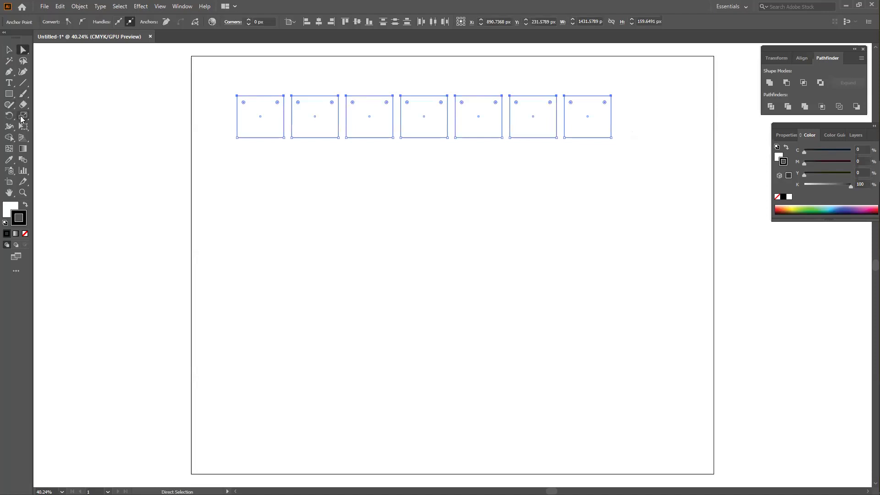
{"action": "key", "text": "s"}
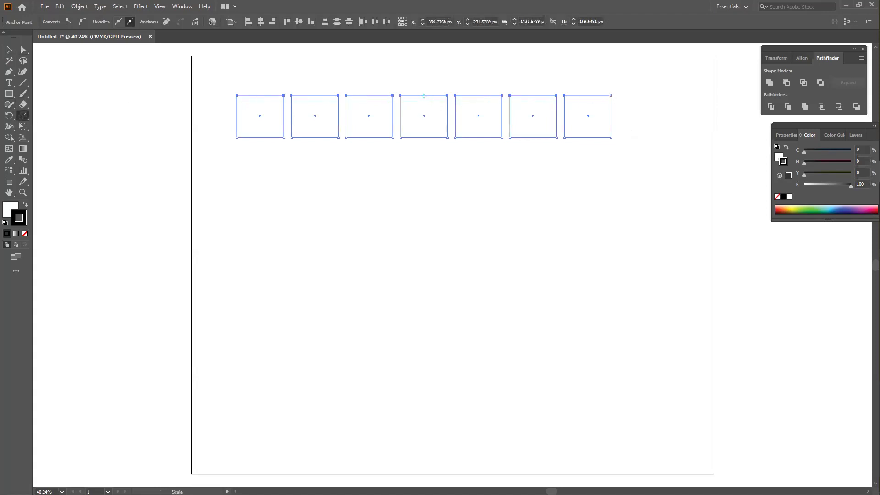
{"action": "left_click_drag", "start_coordinate": [613, 95], "coordinate": [510, 104]}
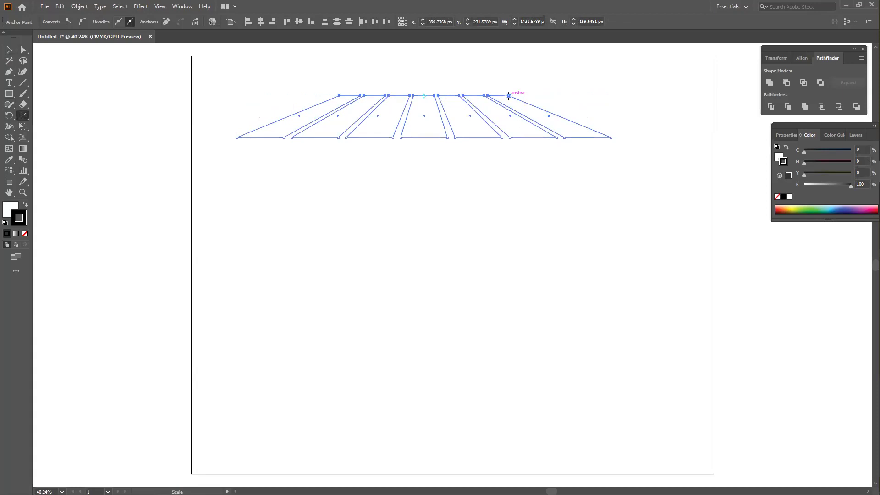
{"action": "left_click_drag", "start_coordinate": [519, 98], "coordinate": [709, 96]}
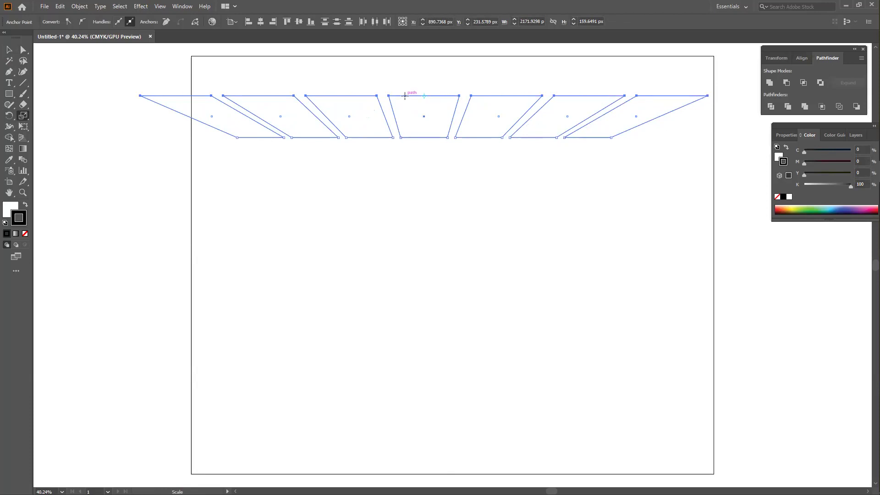
Select the whole row of flared shapes and delete it.
{"action": "left_click", "coordinate": [10, 51]}
{"action": "left_click_drag", "start_coordinate": [115, 74], "coordinate": [690, 189]}
{"action": "key", "text": "Delete"}
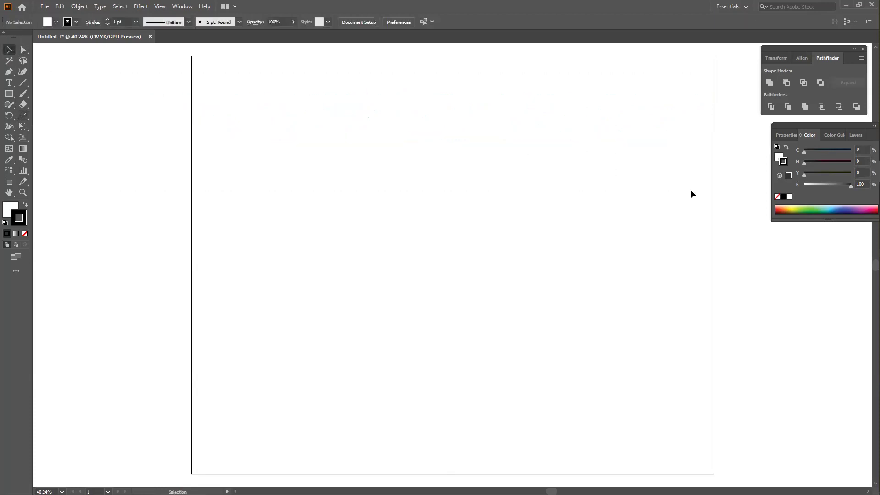
Draw a rectangle about 158 px wide and 147 px high in the artboard's upper-left area.
{"action": "left_click", "coordinate": [8, 95]}
{"action": "left_click_drag", "start_coordinate": [234, 123], "coordinate": [276, 162]}
{"action": "left_click", "coordinate": [9, 51]}
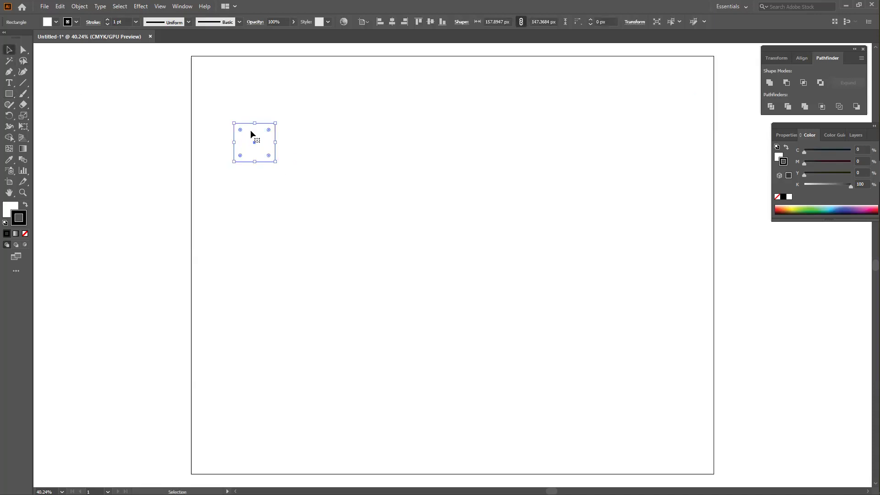
Copy the small rectangle horizontally to the right and repeat the copy to make a row of nine evenly spaced rectangles.
{"action": "left_click_drag", "start_coordinate": [264, 136], "coordinate": [312, 137]}
{"action": "key", "text": "ctrl+d"}
{"action": "key", "text": "ctrl+d"}
{"action": "key", "text": "ctrl+d"}
{"action": "key", "text": "ctrl+d"}
{"action": "key", "text": "ctrl+d"}
{"action": "key", "text": "ctrl+d"}
{"action": "key", "text": "ctrl+d"}
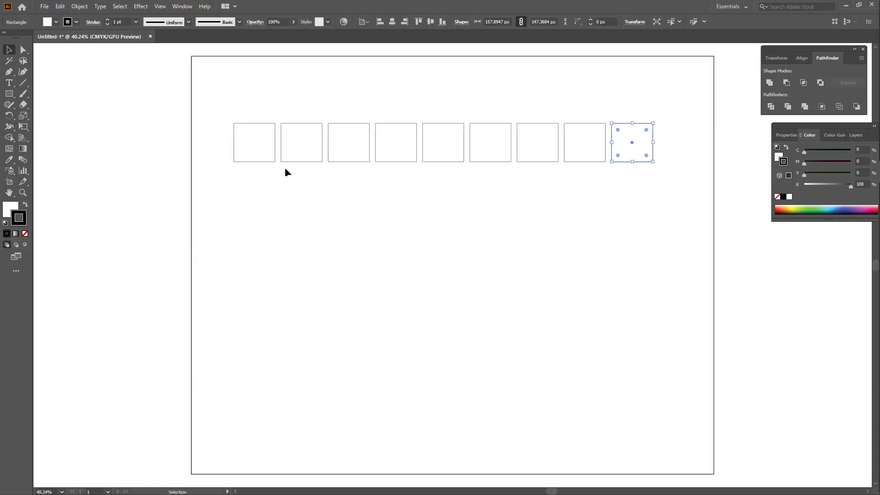
Select the top anchor points of the nine rectangles and scale them horizontally toward the row's centre to form converging strips.
{"action": "left_click", "coordinate": [22, 51]}
{"action": "left_click_drag", "start_coordinate": [176, 97], "coordinate": [681, 138]}
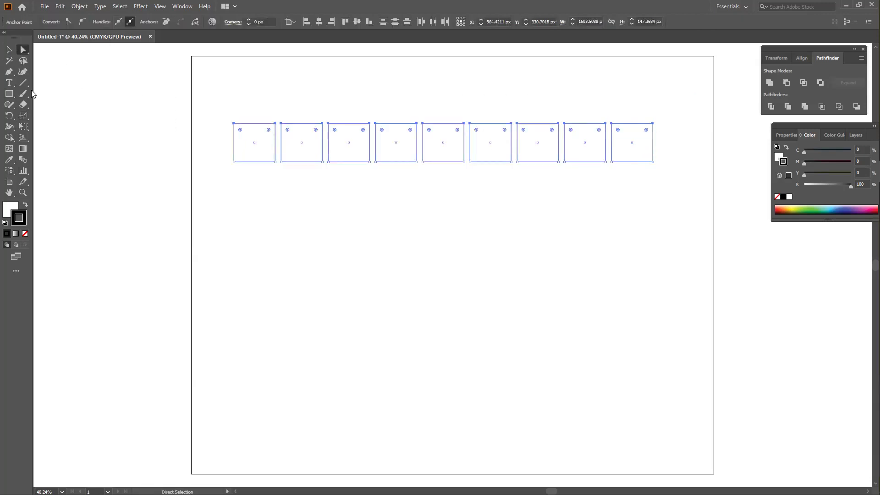
{"action": "left_click", "coordinate": [22, 116]}
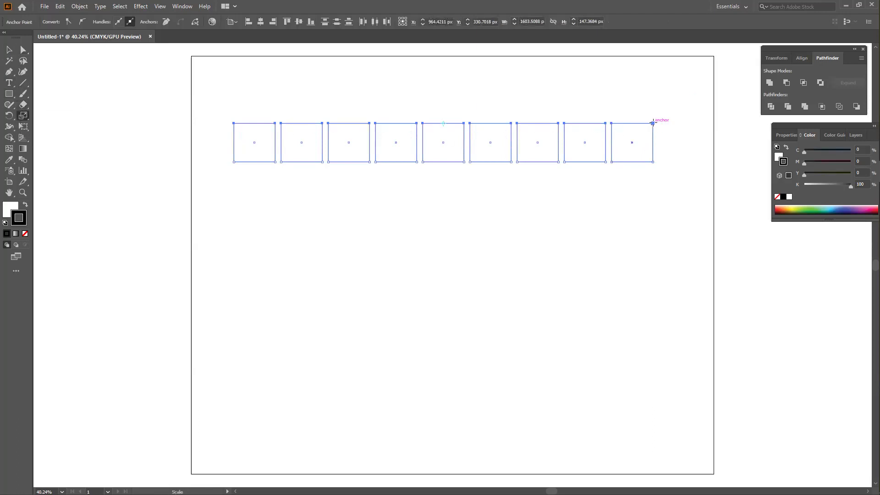
{"action": "left_click_drag", "start_coordinate": [653, 122], "coordinate": [529, 109]}
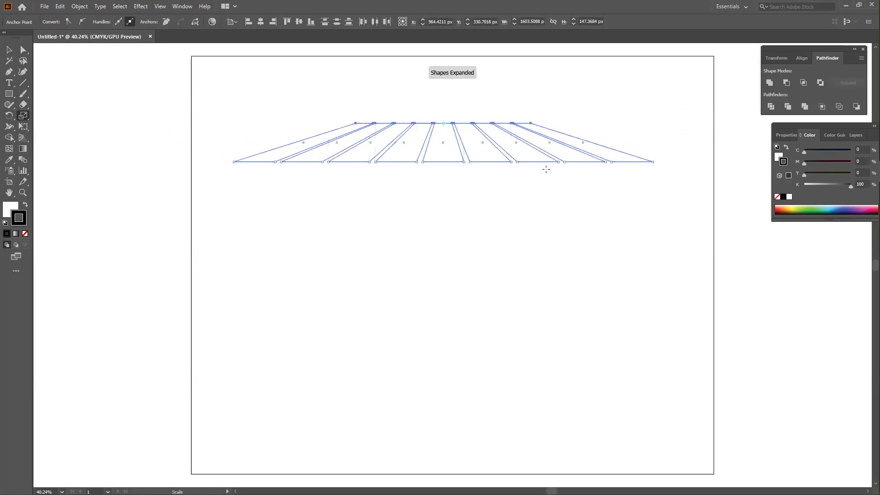
Swap the fill and stroke of the converging strips and swap them back.
{"action": "left_click", "coordinate": [8, 49]}
{"action": "left_click", "coordinate": [9, 93]}
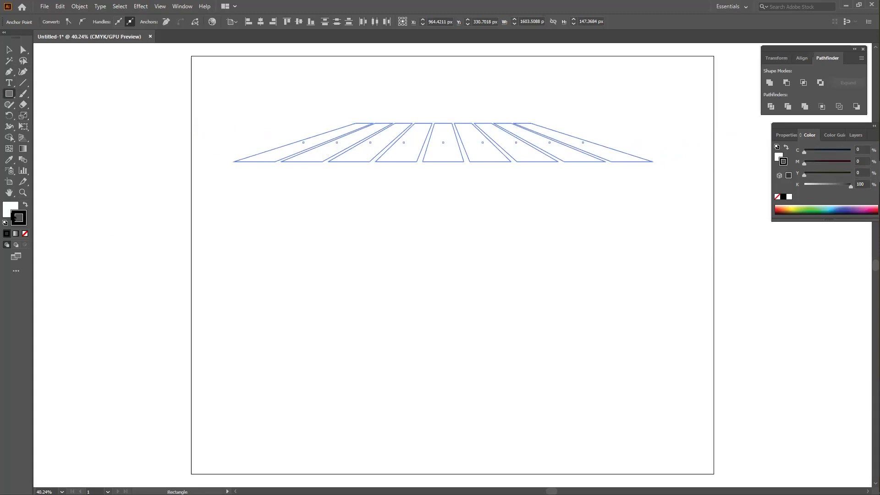
{"action": "left_click", "coordinate": [24, 205]}
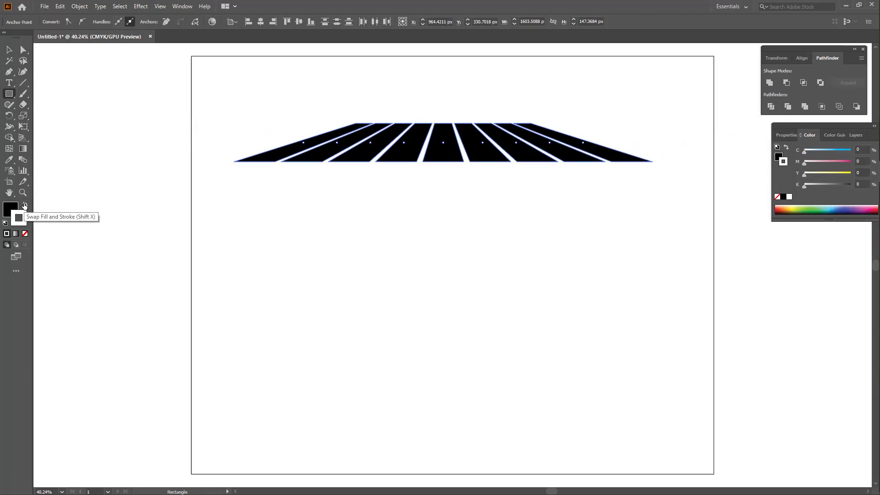
{"action": "left_click", "coordinate": [25, 205]}
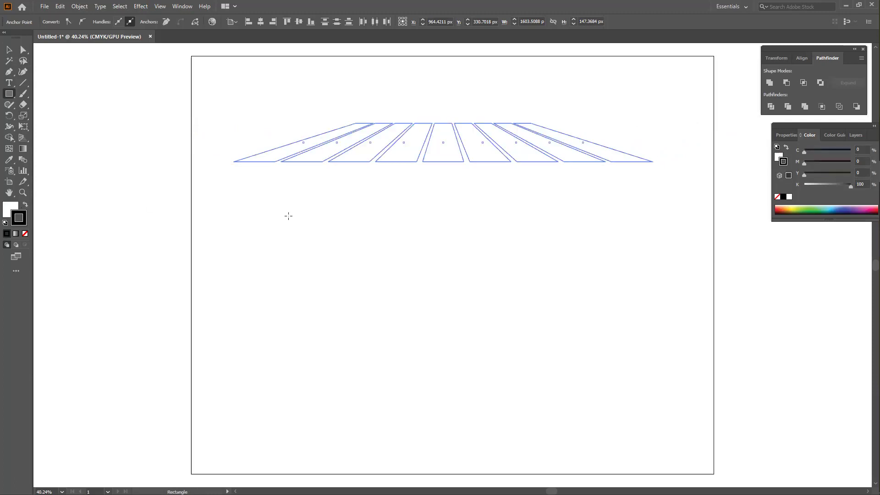
Draw a rectangle about 226 by 186 px below the strips and repeat horizontal copies of it into a row of seven.
{"action": "left_click_drag", "start_coordinate": [227, 232], "coordinate": [286, 279]}
{"action": "key", "text": "v"}
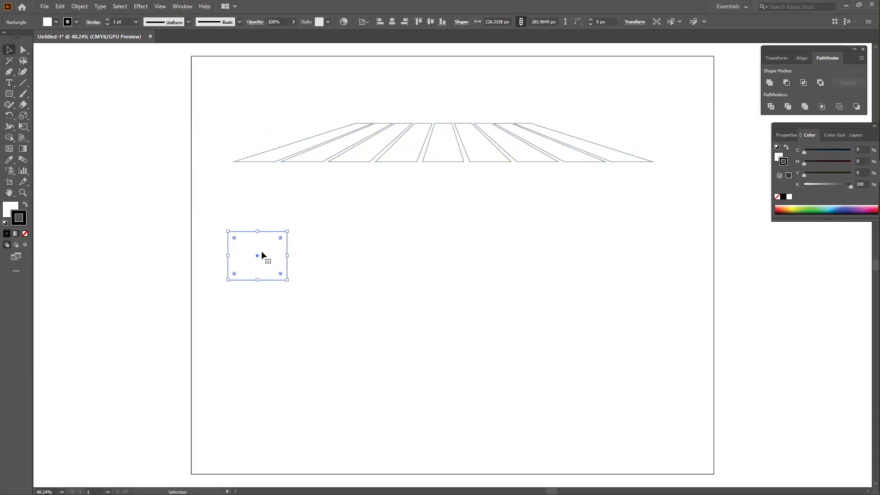
{"action": "left_click_drag", "start_coordinate": [261, 253], "coordinate": [326, 253]}
{"action": "key", "text": "ctrl+d"}
{"action": "key", "text": "ctrl+d"}
{"action": "key", "text": "ctrl+d"}
{"action": "key", "text": "ctrl+d"}
{"action": "key", "text": "ctrl+d"}
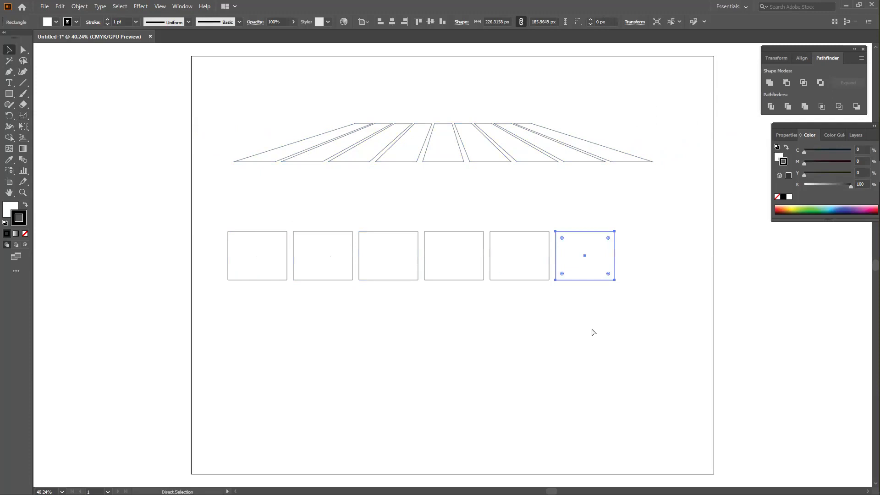
Scale the top anchor points of the lower row horizontally inward, with the reference point on the first rectangle's top edge.
{"action": "key", "text": "a"}
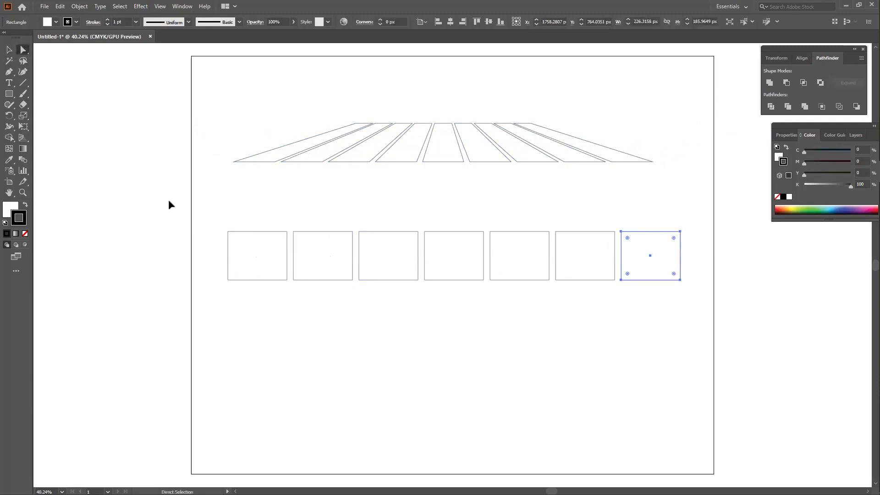
{"action": "left_click_drag", "start_coordinate": [205, 224], "coordinate": [694, 246]}
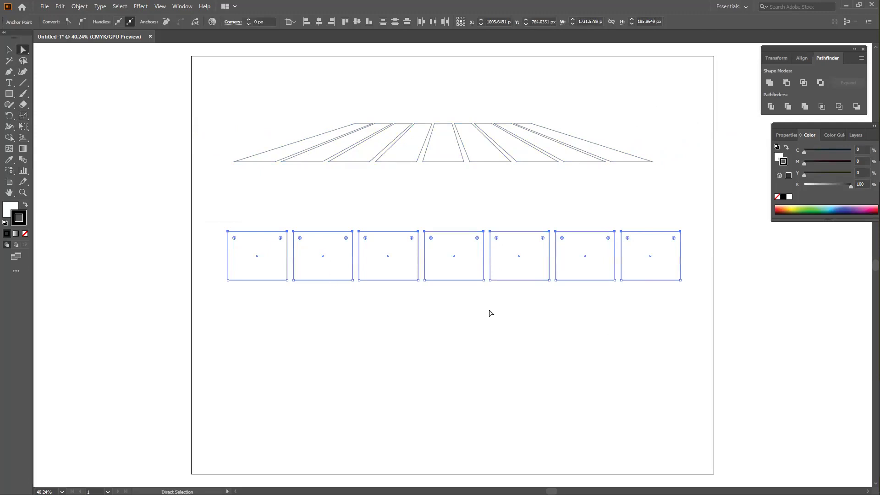
{"action": "left_click", "coordinate": [23, 115]}
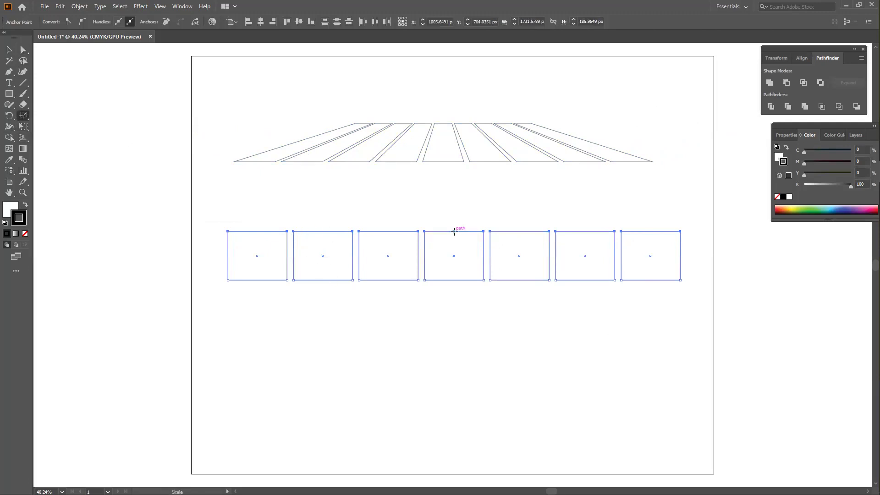
{"action": "left_click", "coordinate": [260, 232]}
{"action": "left_click_drag", "start_coordinate": [680, 232], "coordinate": [396, 233]}
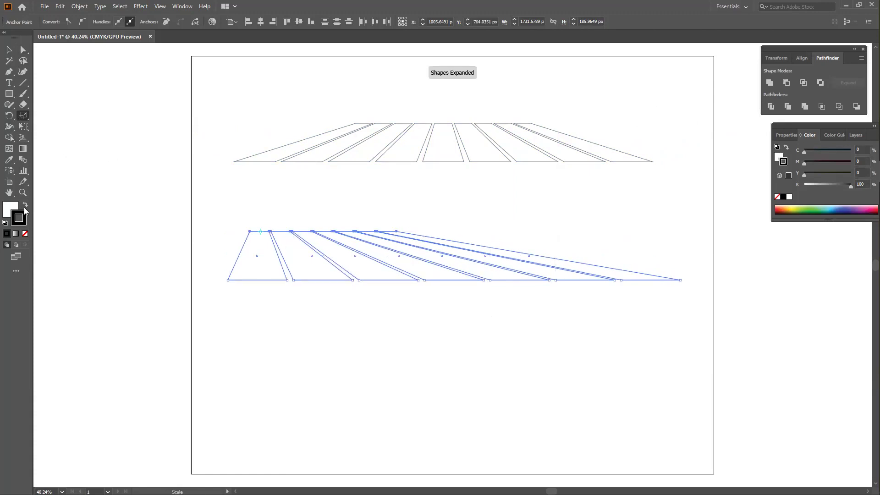
Swap the fill and stroke of the lower slanted strips to make them solid black, and deselect them.
{"action": "left_click", "coordinate": [25, 204]}
{"action": "left_click", "coordinate": [9, 50]}
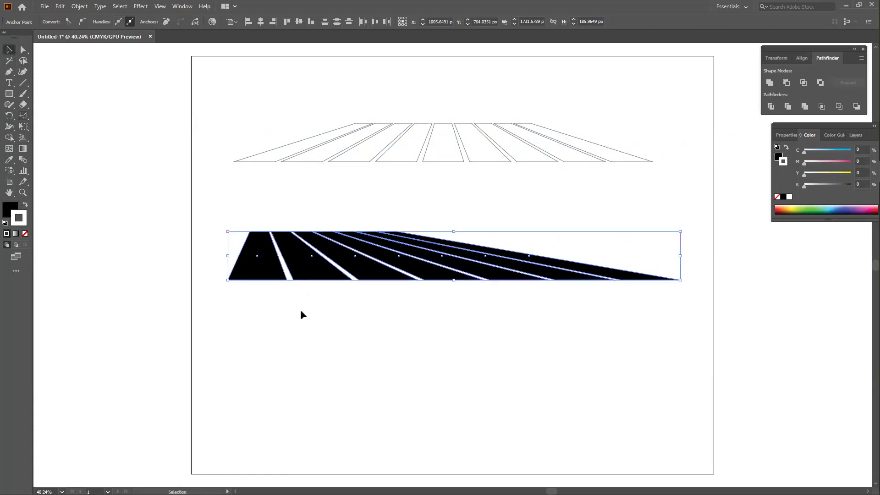
{"action": "left_click", "coordinate": [263, 211]}
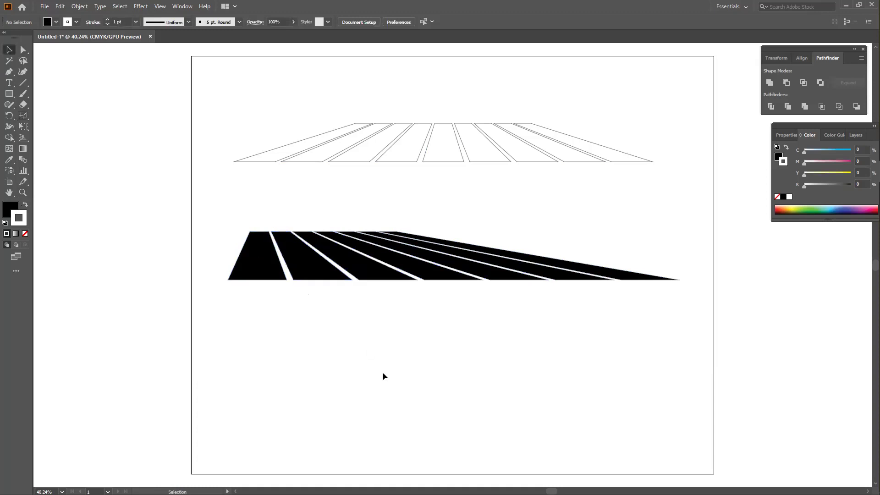
Select both rows of strips and delete them.
{"action": "left_click_drag", "start_coordinate": [222, 220], "coordinate": [652, 303]}
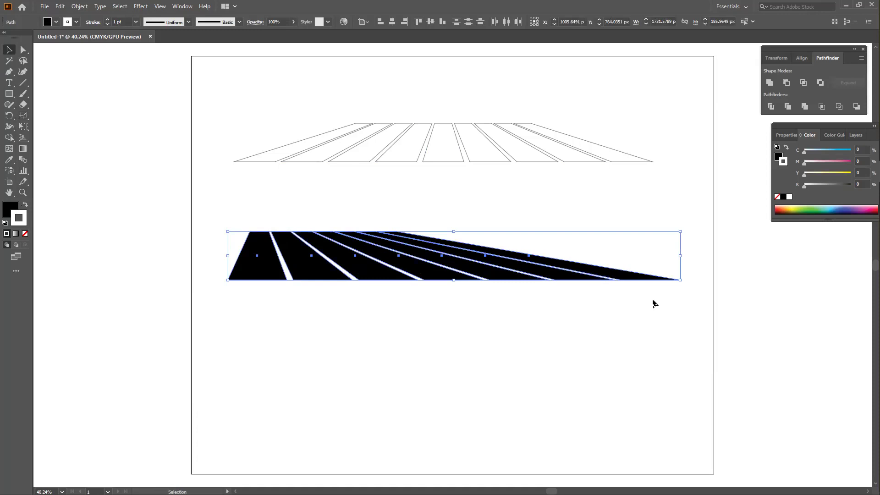
{"action": "left_click_drag", "start_coordinate": [196, 101], "coordinate": [652, 301]}
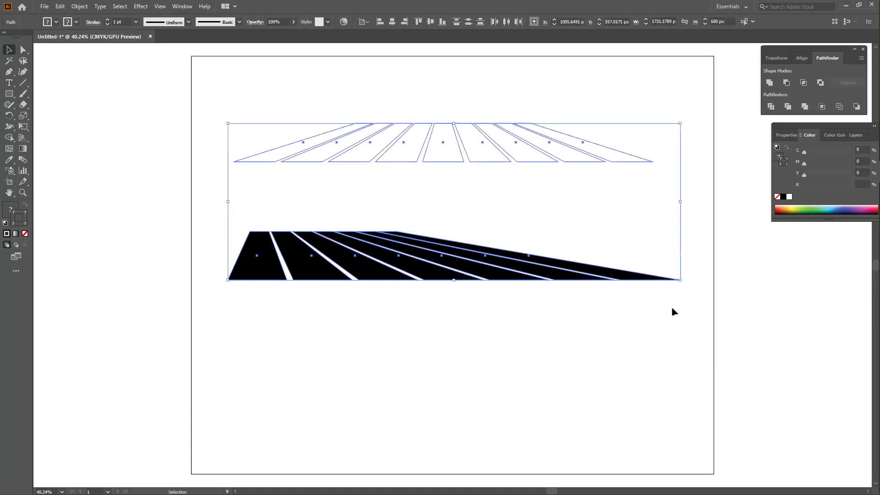
{"action": "key", "text": "Delete"}
Draw a tall ellipse about 489 by 804 px near the artboard's centre and give it the default white fill and black stroke.
{"action": "left_click", "coordinate": [9, 93]}
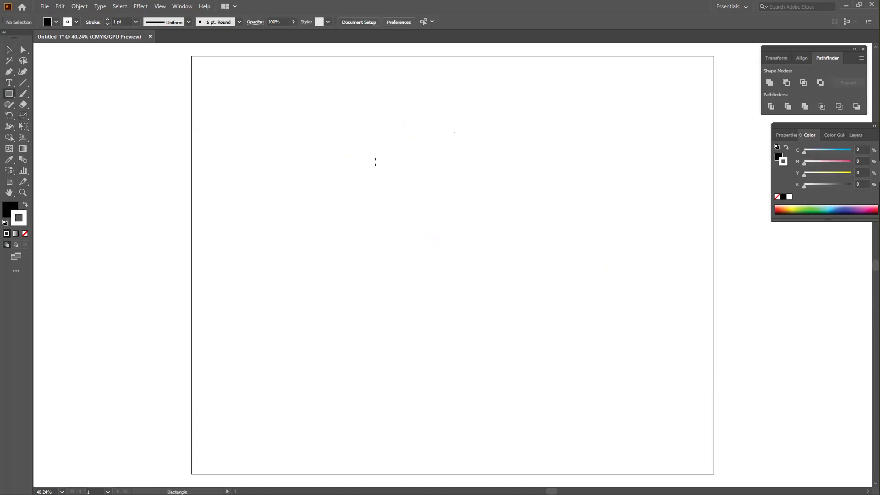
{"action": "left_click", "coordinate": [9, 93]}
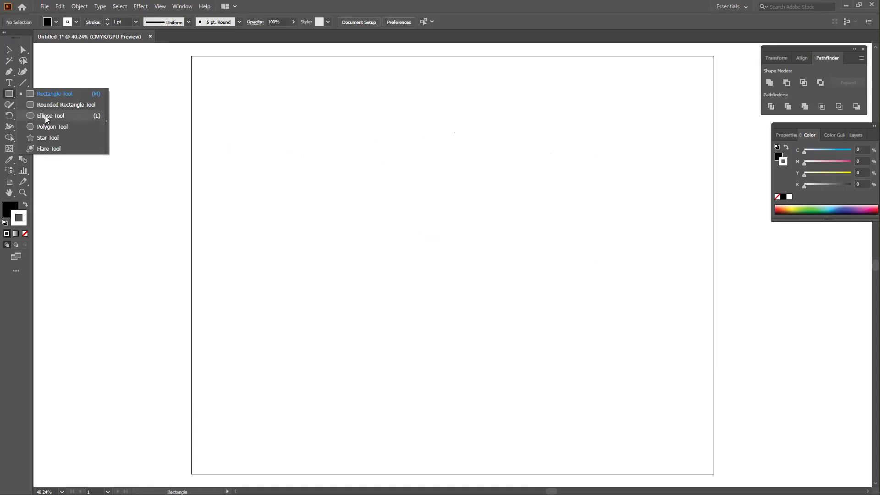
{"action": "left_click", "coordinate": [55, 117]}
{"action": "left_click_drag", "start_coordinate": [364, 120], "coordinate": [492, 330]}
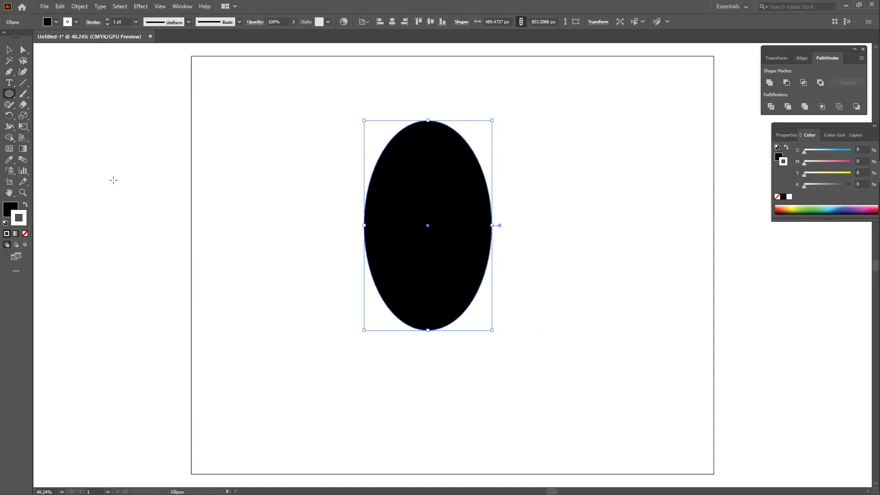
{"action": "left_click", "coordinate": [5, 223]}
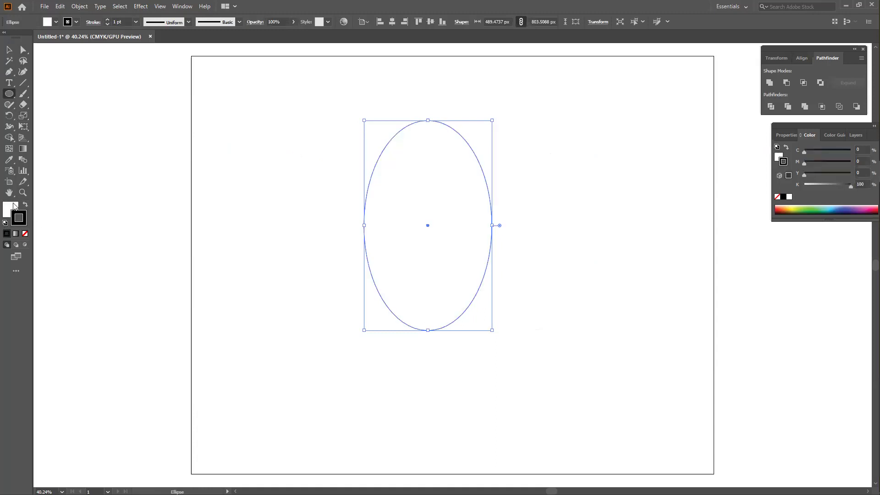
Try to broaden the ellipse's upper end by lengthening both direction handles of its top anchor point, and return to the Selection tool.
{"action": "left_click", "coordinate": [23, 50]}
{"action": "left_click_drag", "start_coordinate": [407, 110], "coordinate": [498, 146]}
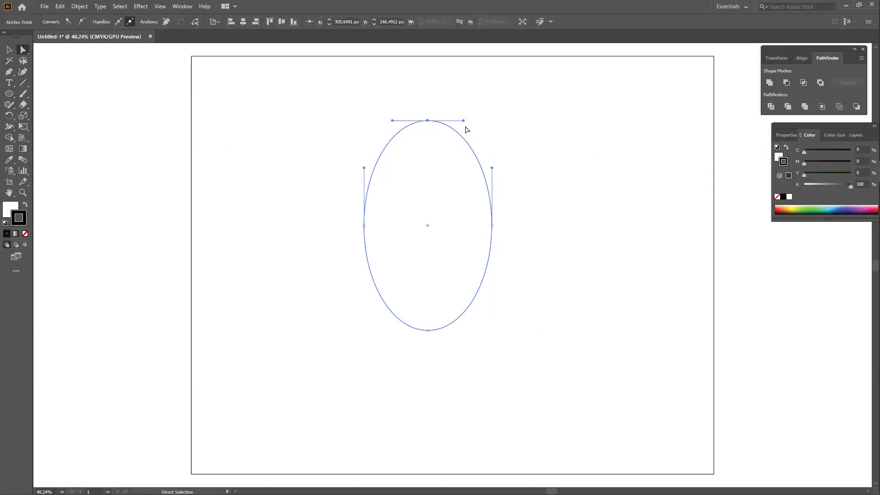
{"action": "left_click_drag", "start_coordinate": [463, 120], "coordinate": [475, 123]}
{"action": "left_click_drag", "start_coordinate": [392, 121], "coordinate": [378, 120]}
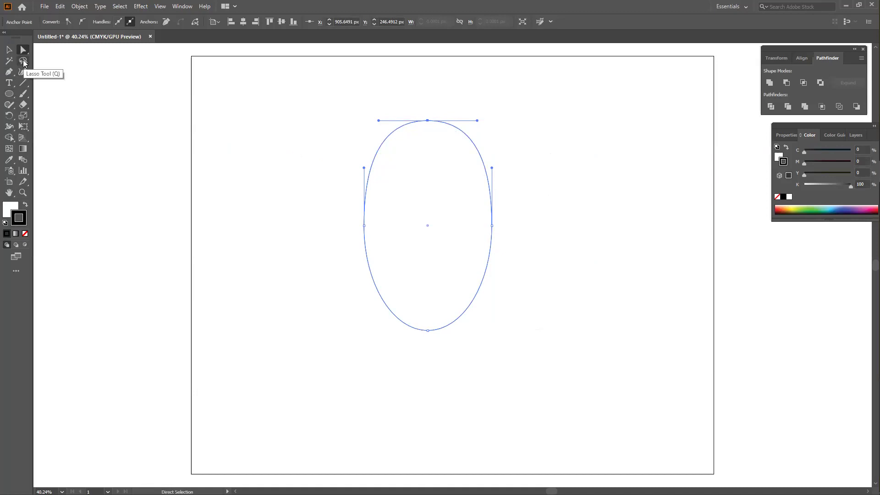
{"action": "key", "text": "v"}
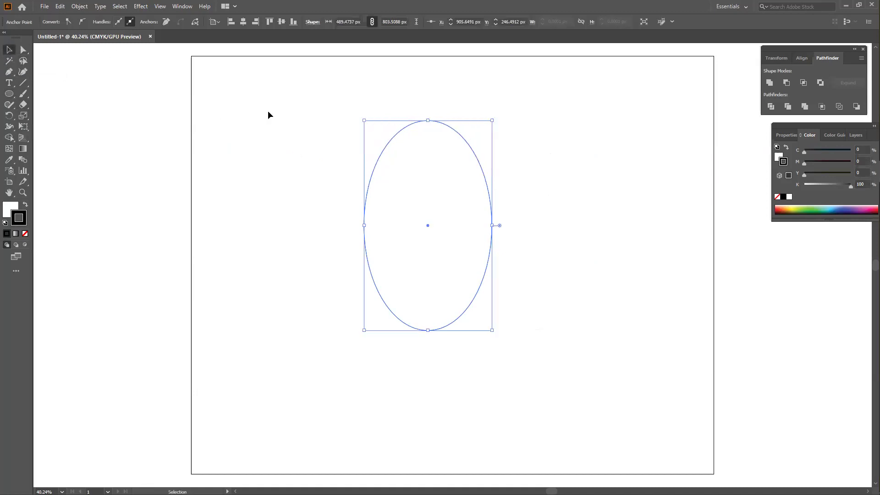
Broaden the top of the ellipse by scaling the top anchor point's handles outward horizontally with the Scale tool.
{"action": "left_click", "coordinate": [23, 50]}
{"action": "left_click_drag", "start_coordinate": [388, 93], "coordinate": [511, 146]}
{"action": "left_click_drag", "start_coordinate": [25, 120], "coordinate": [54, 120]}
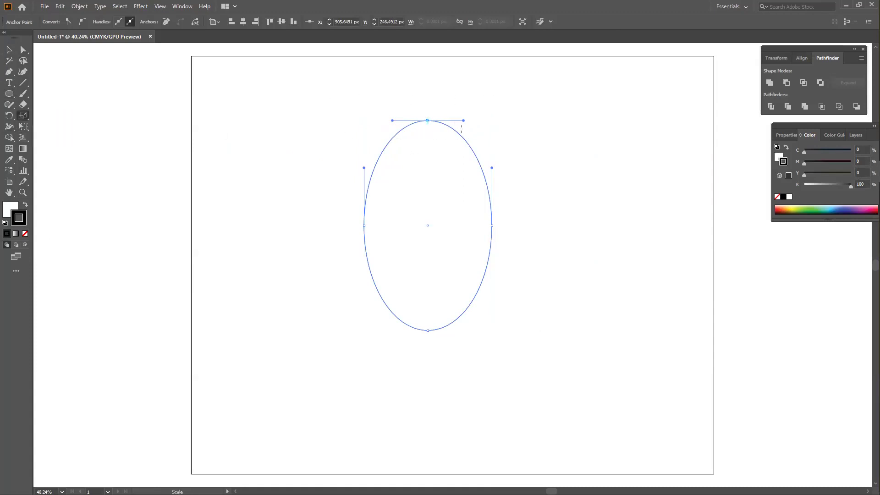
{"action": "left_click_drag", "start_coordinate": [464, 120], "coordinate": [475, 121]}
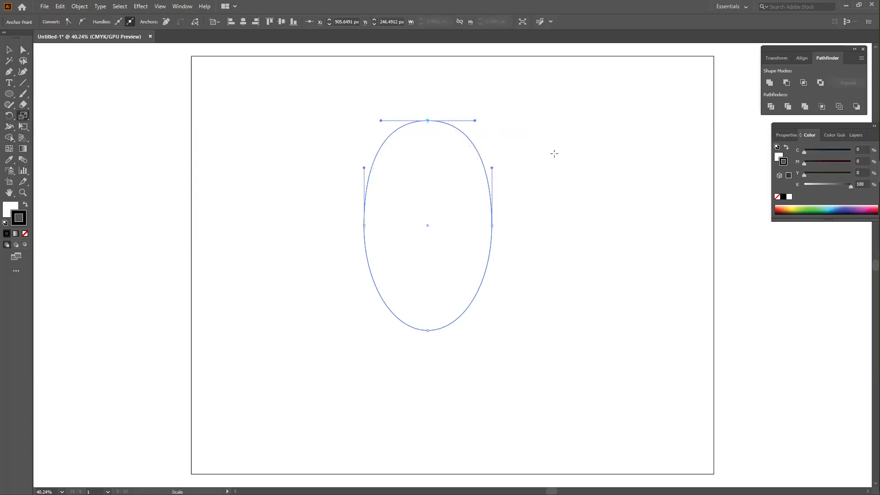
Reshape the ellipse's sides by tilting the right anchor's handles and moving that anchor inward, and moving the left anchor outward.
{"action": "left_click", "coordinate": [23, 50]}
{"action": "left_click_drag", "start_coordinate": [535, 279], "coordinate": [489, 212]}
{"action": "left_click_drag", "start_coordinate": [492, 168], "coordinate": [522, 175]}
{"action": "left_click_drag", "start_coordinate": [493, 227], "coordinate": [479, 229]}
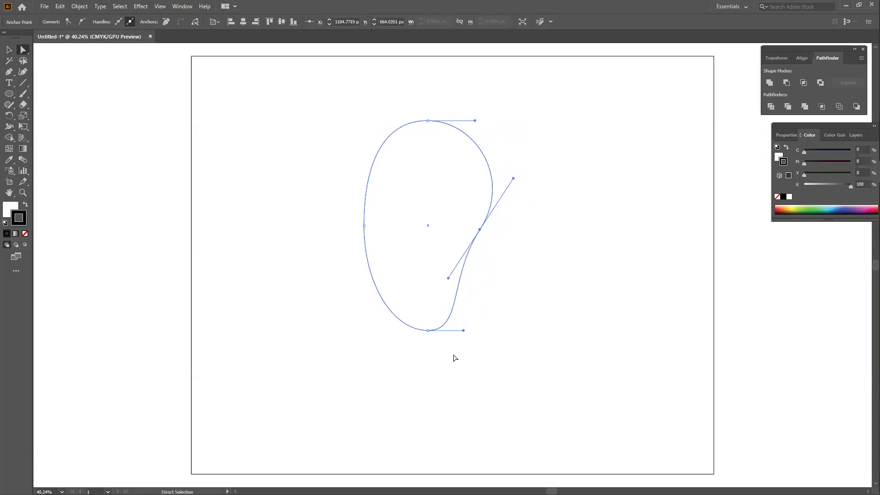
{"action": "left_click_drag", "start_coordinate": [334, 206], "coordinate": [403, 257]}
{"action": "left_click_drag", "start_coordinate": [365, 227], "coordinate": [351, 224]}
{"action": "left_click", "coordinate": [600, 294]}
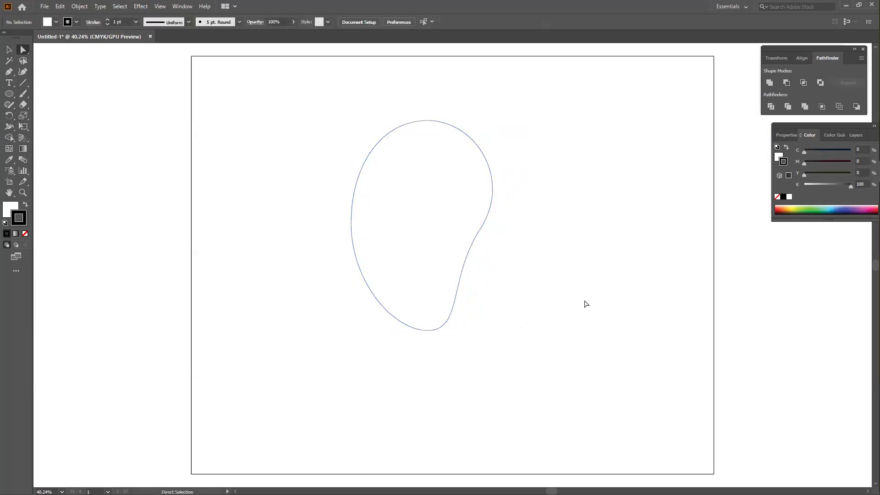
{"action": "key", "text": "v"}
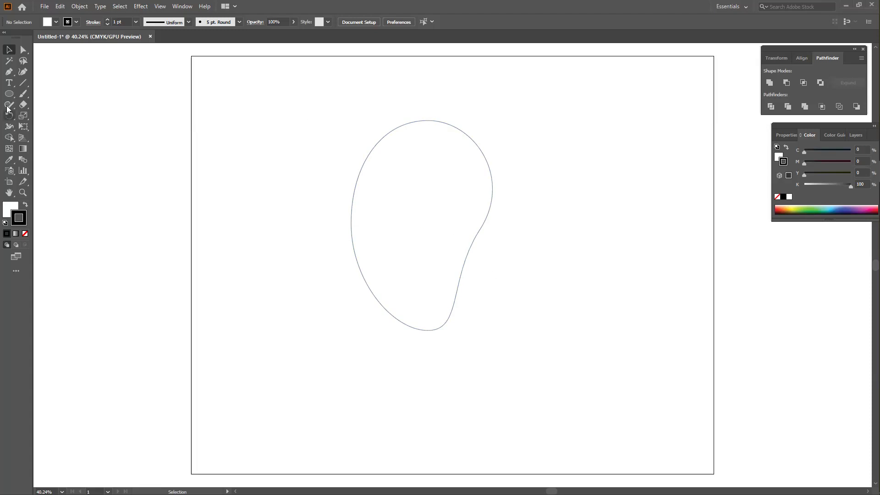
{"action": "left_click_drag", "start_coordinate": [340, 96], "coordinate": [524, 310]}
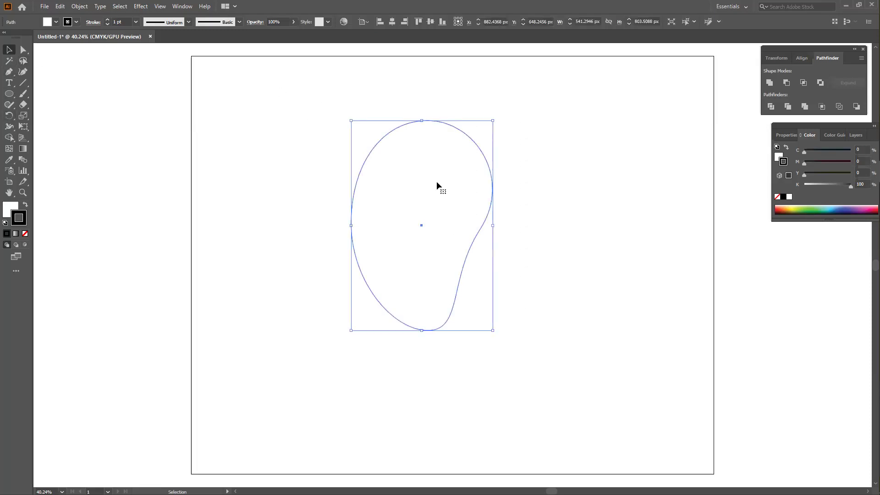
{"action": "left_click", "coordinate": [565, 284]}
{"action": "left_click_drag", "start_coordinate": [332, 87], "coordinate": [553, 313]}
{"action": "left_click", "coordinate": [530, 329]}
{"action": "left_click_drag", "start_coordinate": [530, 329], "coordinate": [371, 179]}
{"action": "left_click", "coordinate": [546, 263]}
{"action": "left_click_drag", "start_coordinate": [543, 316], "coordinate": [360, 189]}
{"action": "left_click", "coordinate": [553, 244]}
{"action": "left_click_drag", "start_coordinate": [548, 340], "coordinate": [336, 185]}
{"action": "left_click", "coordinate": [609, 186]}
{"action": "left_click_drag", "start_coordinate": [341, 117], "coordinate": [563, 278]}
{"action": "left_click", "coordinate": [613, 167]}
{"action": "left_click_drag", "start_coordinate": [600, 302], "coordinate": [331, 150]}
Select the whole reshaped ellipse and delete it from the artboard.
{"action": "left_click_drag", "start_coordinate": [577, 260], "coordinate": [487, 247]}
{"action": "left_click_drag", "start_coordinate": [301, 163], "coordinate": [489, 298]}
{"action": "key", "text": "Delete"}
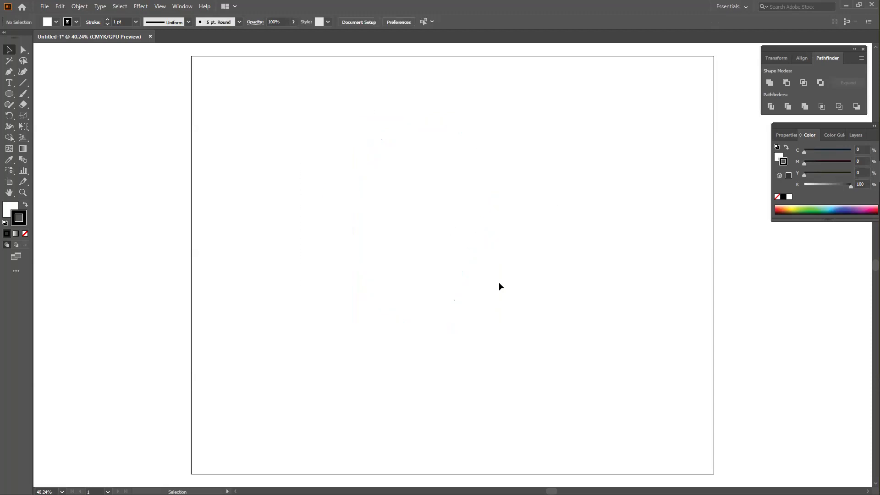
Draw a square about 165 px wide near the artboard's upper-left corner and place a copy just to its right.
{"action": "left_click", "coordinate": [23, 113]}
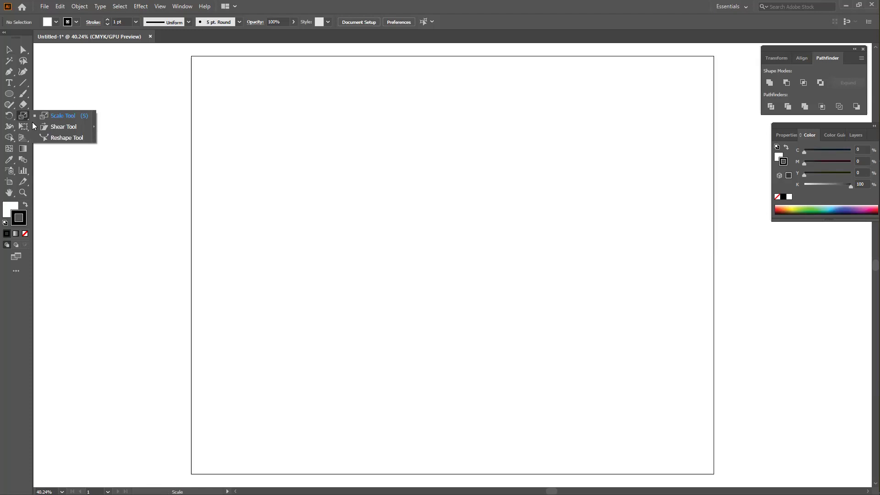
{"action": "left_click", "coordinate": [62, 126]}
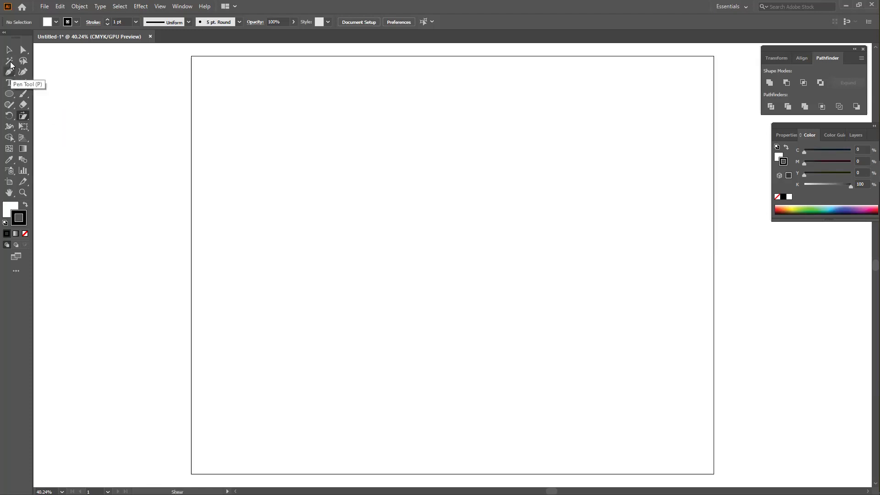
{"action": "left_click", "coordinate": [9, 93]}
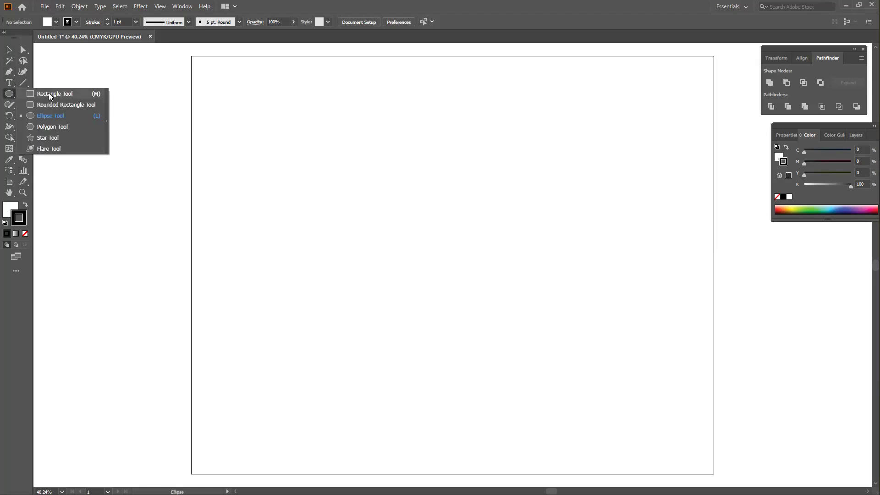
{"action": "left_click", "coordinate": [50, 94]}
{"action": "left_click_drag", "start_coordinate": [253, 110], "coordinate": [332, 139]}
{"action": "left_click", "coordinate": [10, 50]}
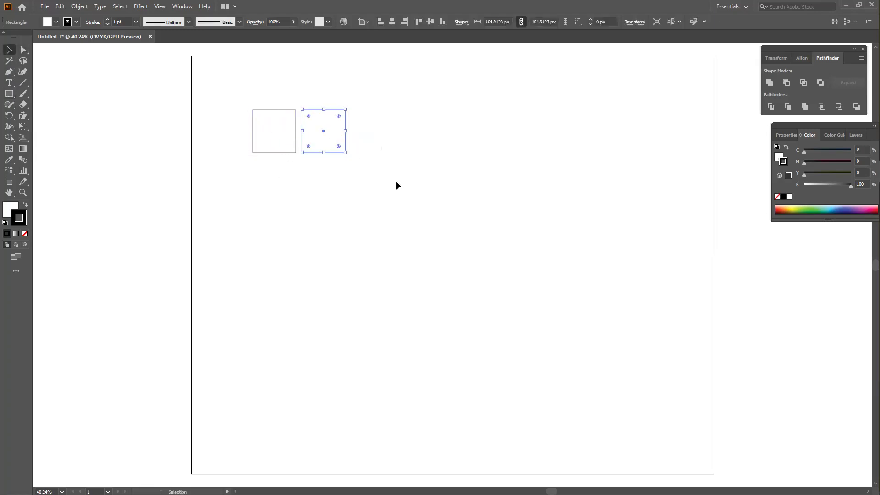
Repeat the last copy at equal spacing until a horizontal row of eight squares is made.
{"action": "key", "text": "ctrl+d"}
{"action": "key", "text": "ctrl+d"}
{"action": "key", "text": "ctrl+d"}
{"action": "key", "text": "ctrl+d"}
{"action": "key", "text": "ctrl+d"}
{"action": "key", "text": "ctrl+d"}
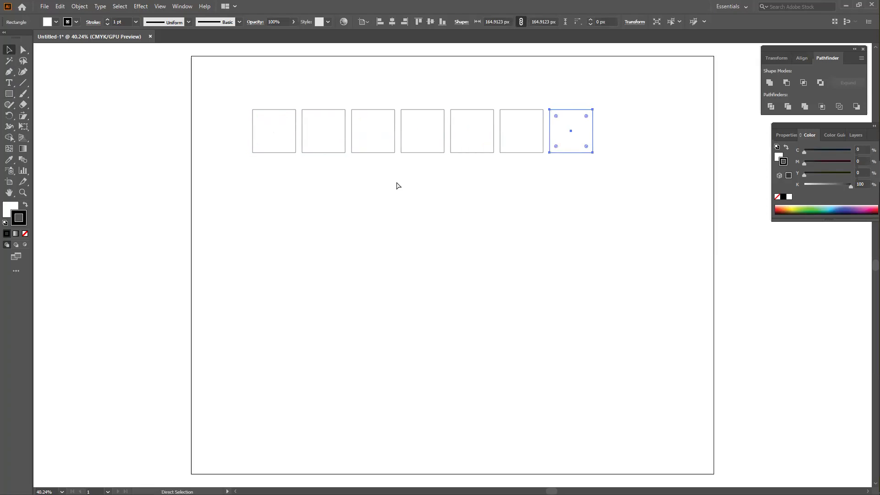
Select only the top anchor points of all eight squares and activate the Shear tool.
{"action": "left_click", "coordinate": [24, 51]}
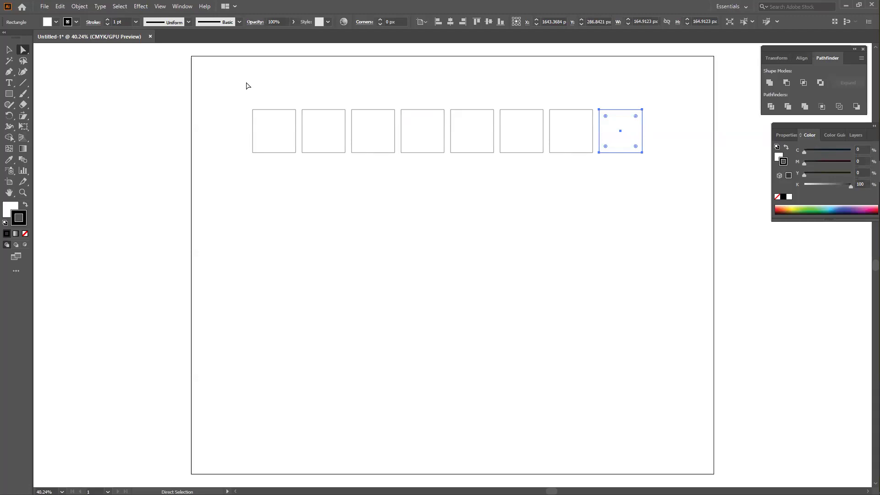
{"action": "left_click_drag", "start_coordinate": [221, 95], "coordinate": [656, 134]}
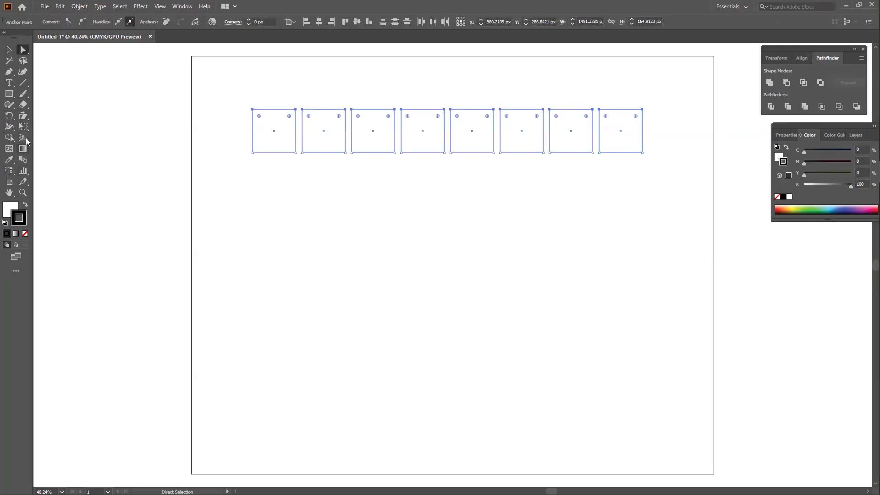
{"action": "left_click_drag", "start_coordinate": [27, 120], "coordinate": [69, 127]}
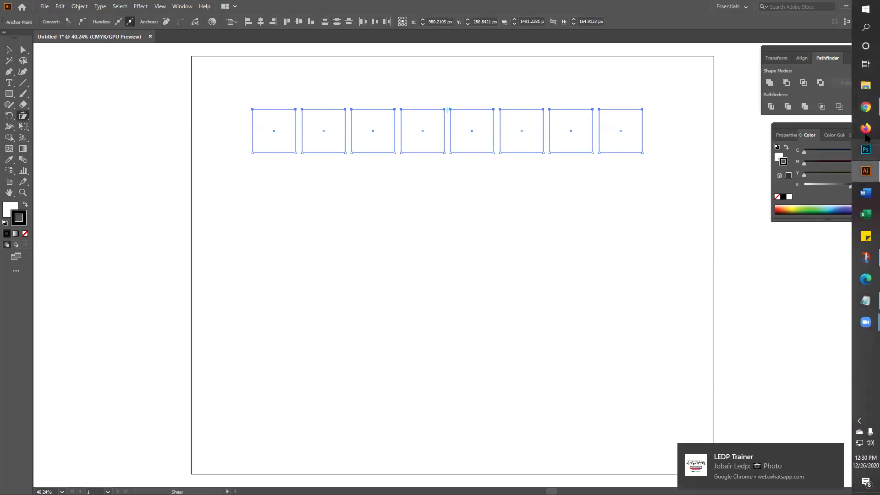
Switch to WhatsApp in Chrome, view the newest photo in the LEDP Trainer group, and return to Illustrator.
{"action": "left_click", "coordinate": [866, 107]}
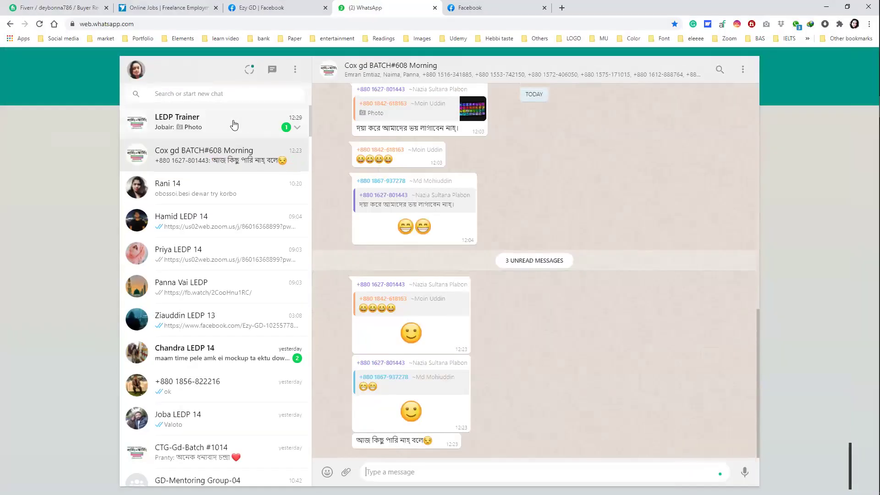
{"action": "left_click", "coordinate": [232, 124]}
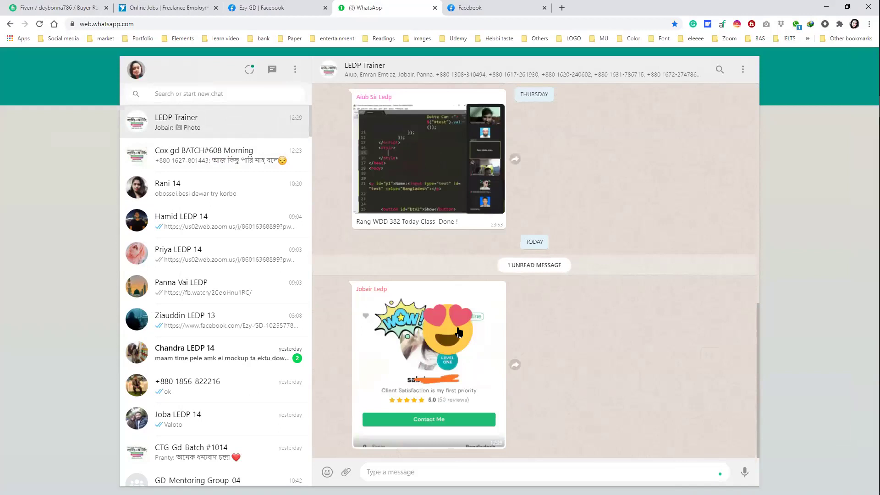
{"action": "left_click", "coordinate": [459, 331]}
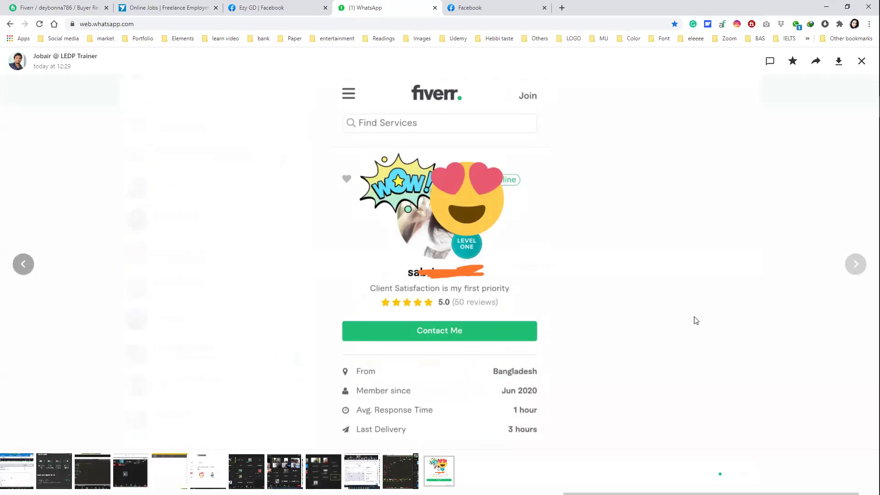
{"action": "left_click", "coordinate": [828, 7]}
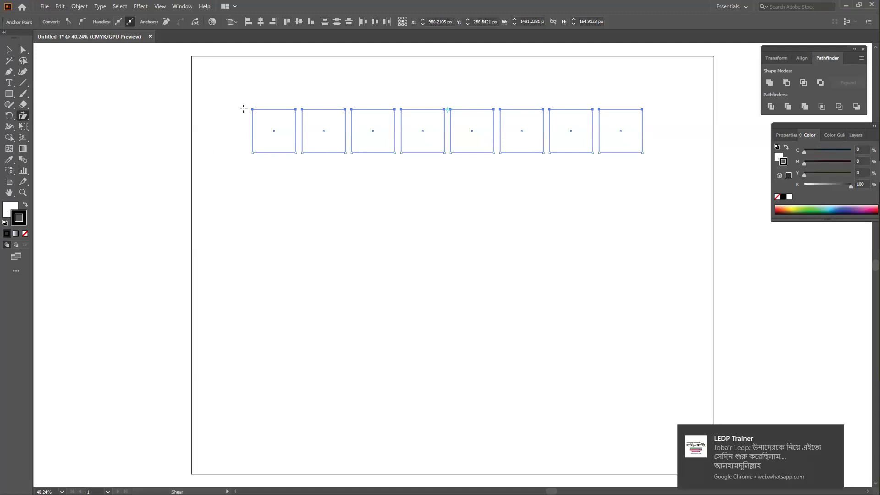
Try to slant the row of squares leftward from their top anchor points, and undo the distortion.
{"action": "left_click", "coordinate": [10, 50]}
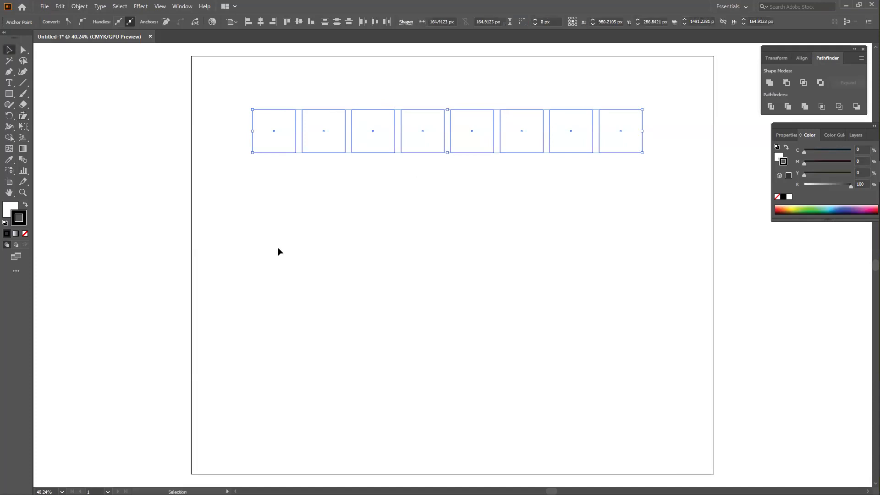
{"action": "left_click", "coordinate": [278, 248]}
{"action": "left_click_drag", "start_coordinate": [223, 91], "coordinate": [695, 161]}
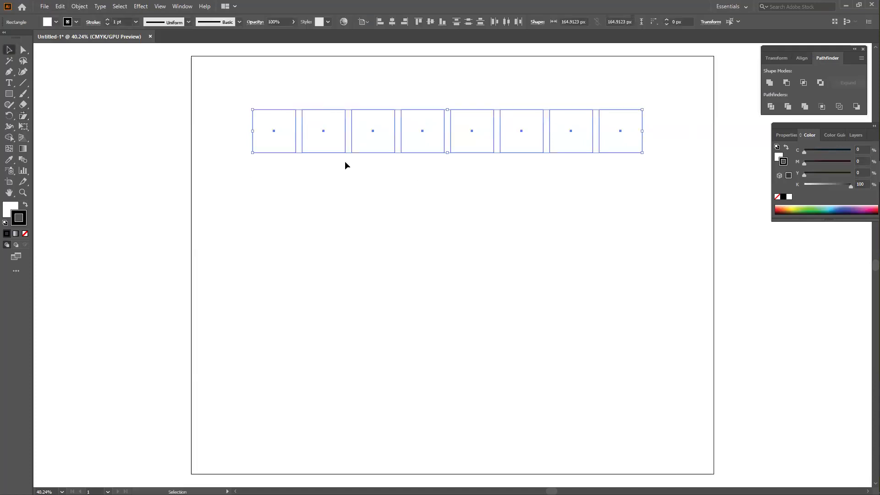
{"action": "left_click", "coordinate": [212, 138]}
{"action": "left_click", "coordinate": [23, 49]}
{"action": "left_click_drag", "start_coordinate": [222, 96], "coordinate": [692, 122]}
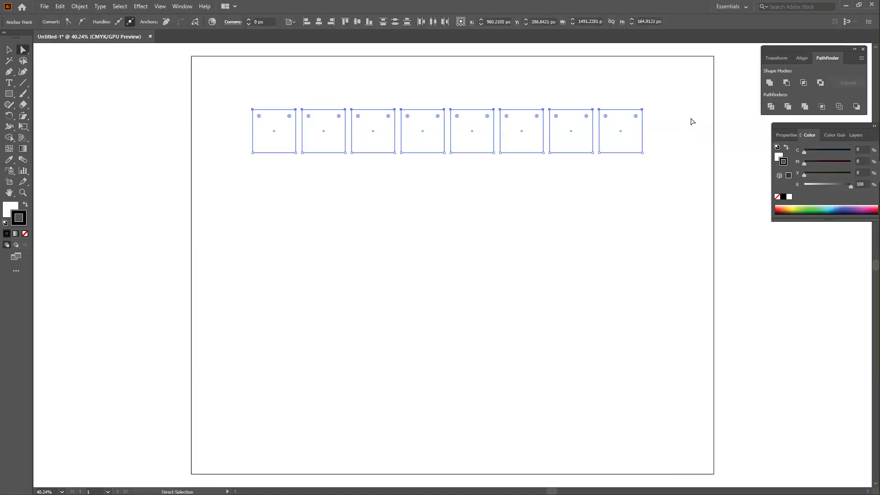
{"action": "left_click_drag", "start_coordinate": [642, 109], "coordinate": [590, 118]}
{"action": "key", "text": "ctrl+z"}
{"action": "key", "text": "ctrl+z"}
{"action": "key", "text": "ctrl+z"}
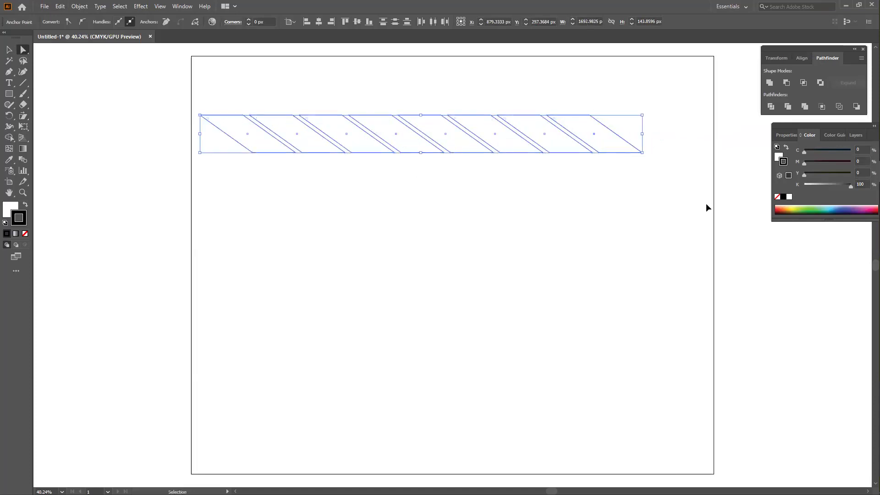
Copy the whole row downward and repeat the copy at equal spacing to build a grid of six rows of squares.
{"action": "key", "text": "v"}
{"action": "left_click_drag", "start_coordinate": [222, 92], "coordinate": [614, 202]}
{"action": "key", "text": "ctrl+d"}
{"action": "key", "text": "ctrl+d"}
{"action": "key", "text": "ctrl+d"}
{"action": "key", "text": "ctrl+d"}
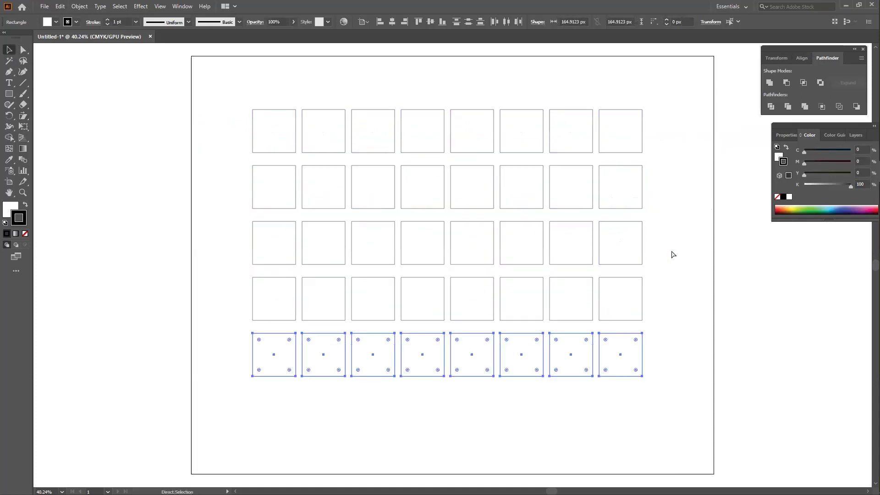
{"action": "left_click", "coordinate": [23, 49]}
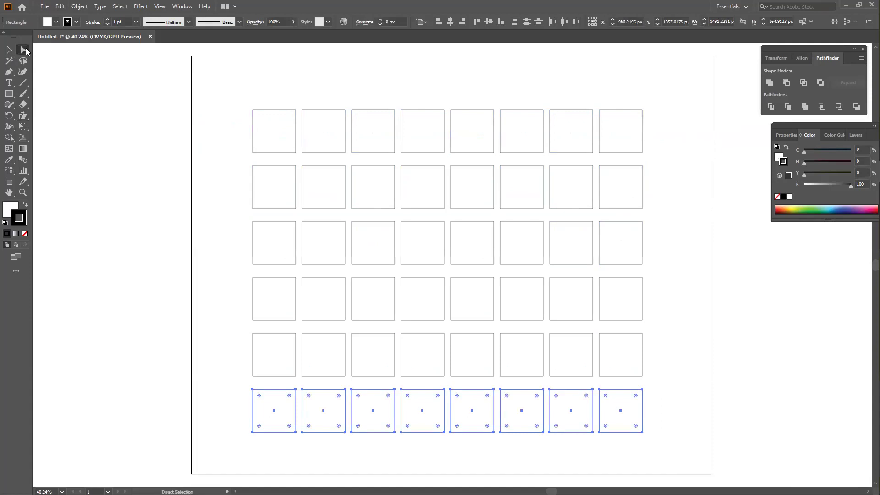
{"action": "left_click_drag", "start_coordinate": [223, 91], "coordinate": [644, 129]}
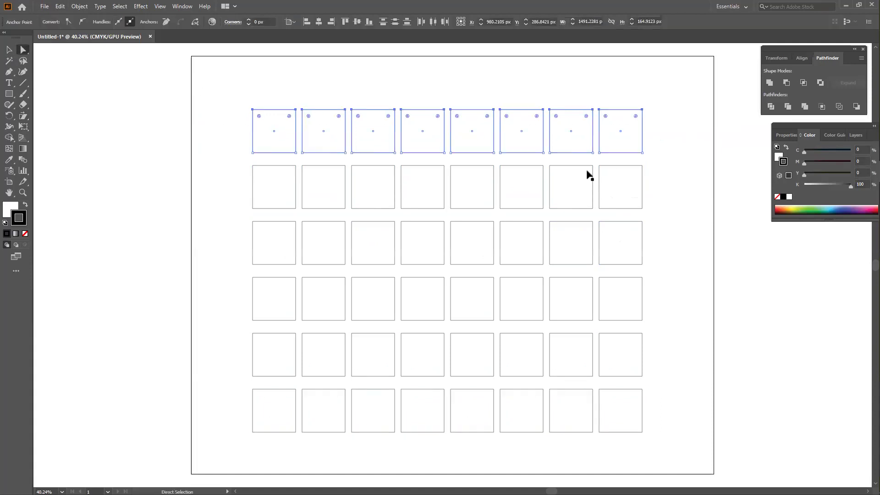
{"action": "left_click_drag", "start_coordinate": [214, 161], "coordinate": [659, 192]}
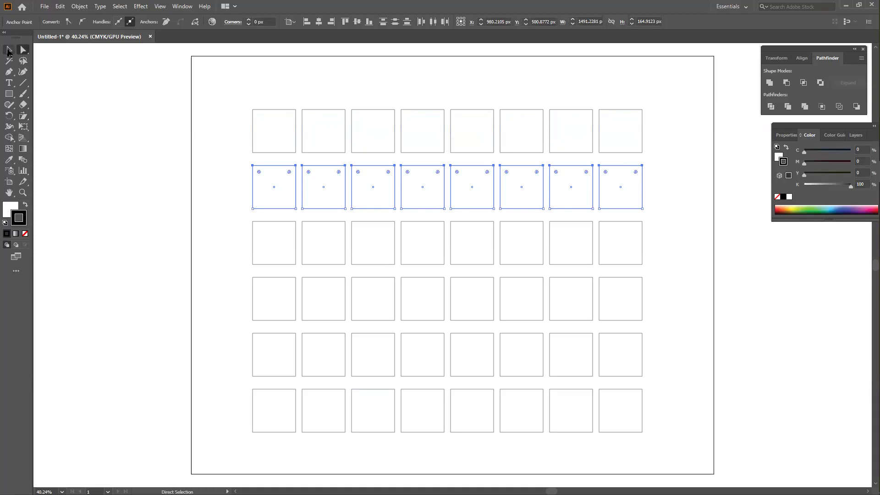
Shear the entire grid of squares with the Shear tool and swap its fill and stroke colours.
{"action": "left_click", "coordinate": [8, 50]}
{"action": "left_click_drag", "start_coordinate": [222, 92], "coordinate": [681, 431]}
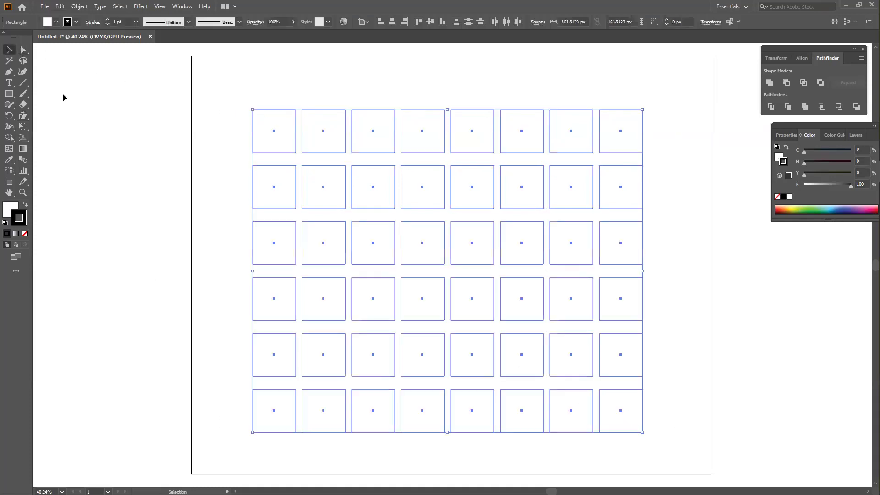
{"action": "left_click_drag", "start_coordinate": [23, 116], "coordinate": [65, 126]}
{"action": "mouse_move", "coordinate": [419, 132]}
{"action": "left_mouse_down"}
{"action": "mouse_move", "coordinate": [489, 138]}
{"action": "mouse_move", "coordinate": [350, 146]}
{"action": "mouse_move", "coordinate": [419, 144]}
{"action": "mouse_move", "coordinate": [420, 182]}
{"action": "mouse_move", "coordinate": [419, 171]}
{"action": "mouse_move", "coordinate": [473, 161]}
{"action": "mouse_move", "coordinate": [426, 252]}
{"action": "left_mouse_up"}
{"action": "left_click", "coordinate": [26, 205]}
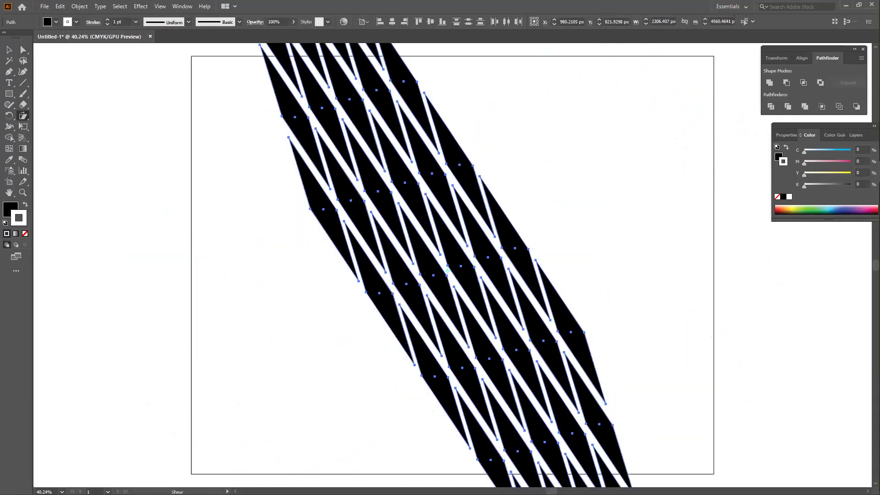
Shear the black grid repeatedly in different directions, and delete the whole grid from the artboard.
{"action": "left_click_drag", "start_coordinate": [314, 205], "coordinate": [284, 238]}
{"action": "left_click_drag", "start_coordinate": [610, 311], "coordinate": [613, 221]}
{"action": "left_click_drag", "start_coordinate": [164, 131], "coordinate": [147, 171]}
{"action": "left_click_drag", "start_coordinate": [811, 374], "coordinate": [832, 341]}
{"action": "left_click_drag", "start_coordinate": [580, 335], "coordinate": [572, 172]}
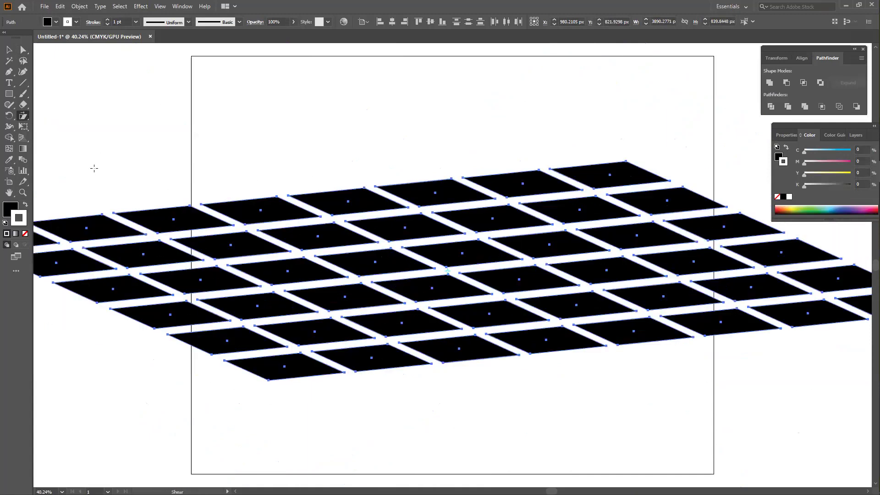
{"action": "left_click_drag", "start_coordinate": [69, 228], "coordinate": [77, 246]}
{"action": "left_click_drag", "start_coordinate": [542, 184], "coordinate": [542, 189]}
{"action": "left_click_drag", "start_coordinate": [461, 248], "coordinate": [461, 248]}
{"action": "left_click", "coordinate": [9, 50]}
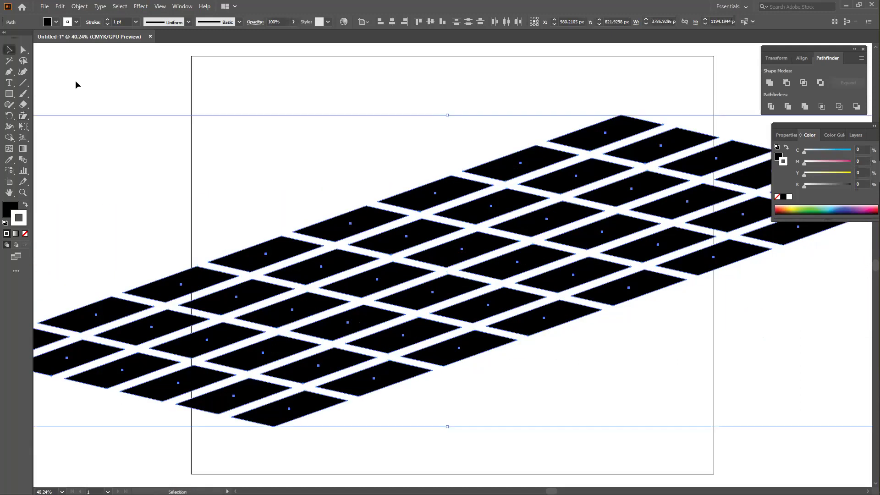
{"action": "key", "text": "Delete"}
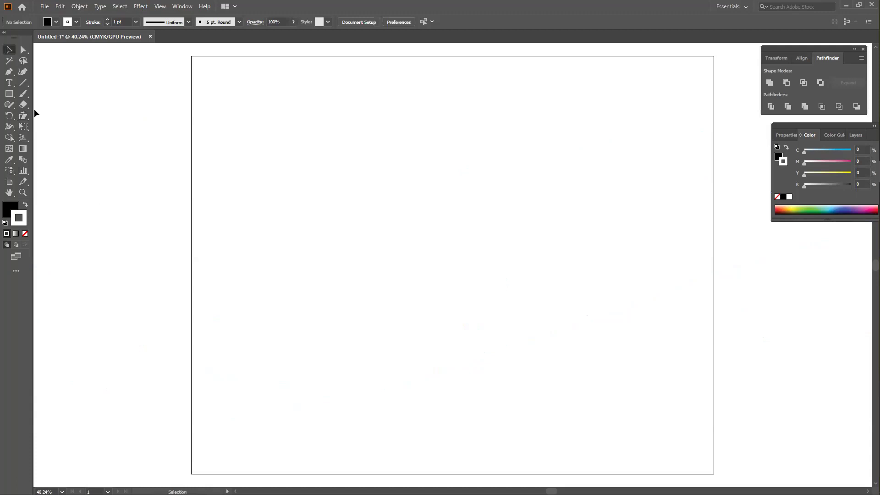
Draw a tall rectangle about 296 by 1002 px in the middle of the artboard and reset it to the default fill and stroke.
{"action": "left_click_drag", "start_coordinate": [23, 115], "coordinate": [53, 137]}
{"action": "left_click_drag", "start_coordinate": [9, 93], "coordinate": [51, 94]}
{"action": "left_click_drag", "start_coordinate": [397, 127], "coordinate": [475, 388]}
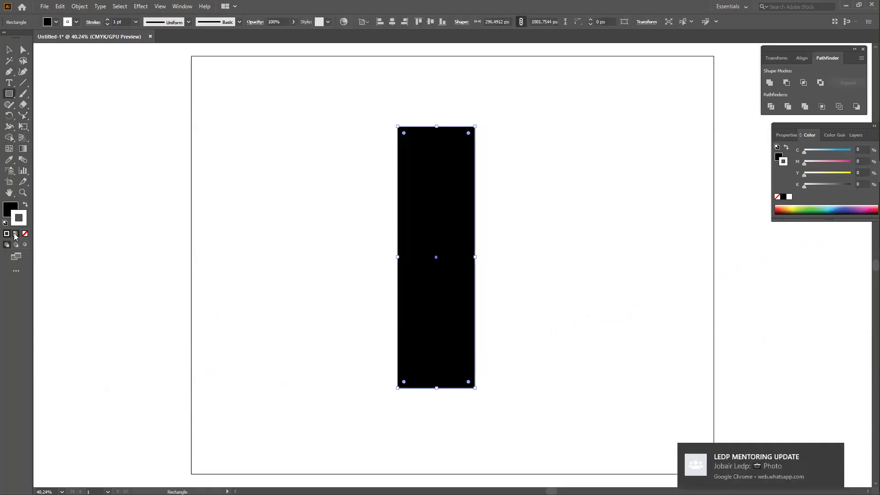
{"action": "left_click", "coordinate": [5, 223]}
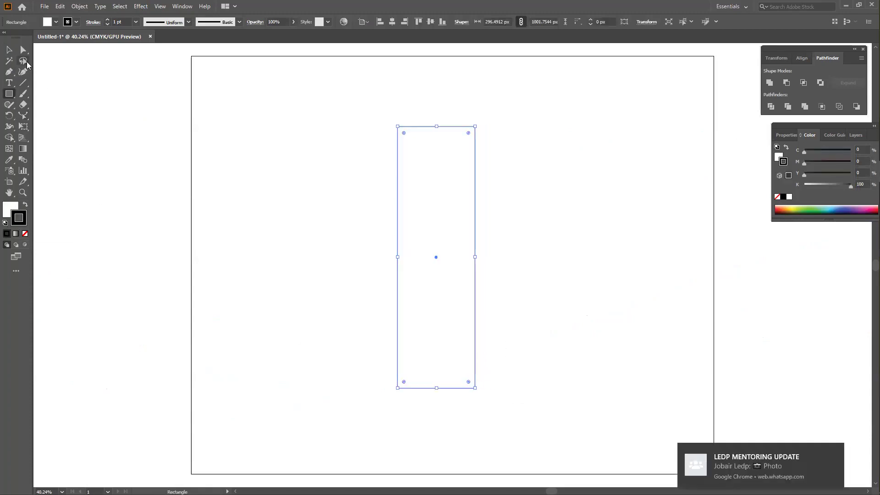
Add an anchor point on the upper part of the rectangle's right edge and pull it outward horizontally.
{"action": "left_click", "coordinate": [9, 72]}
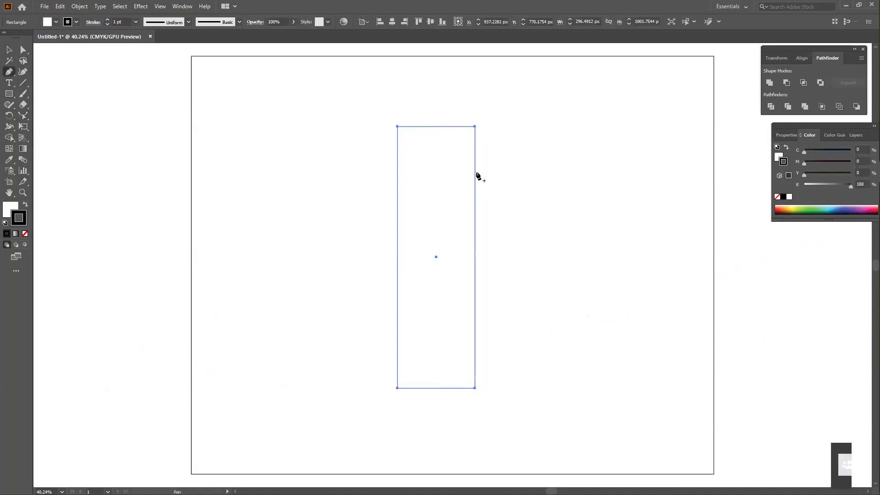
{"action": "left_click", "coordinate": [475, 170]}
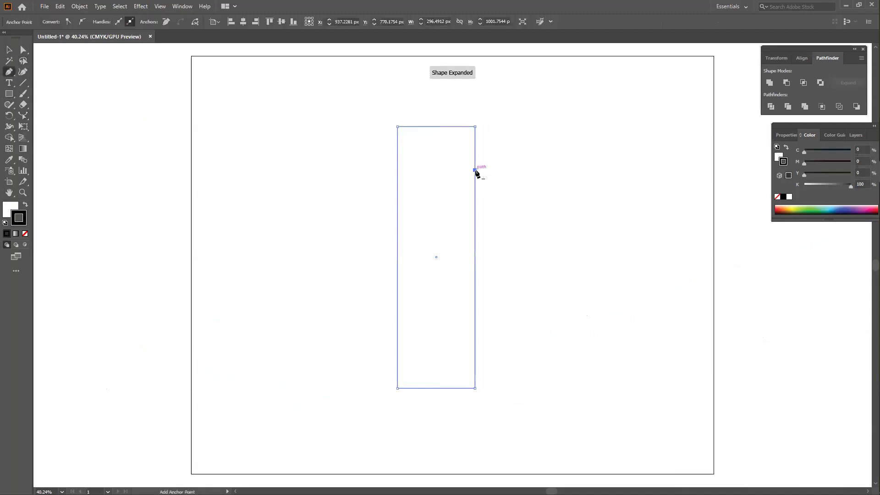
{"action": "left_click", "coordinate": [9, 73]}
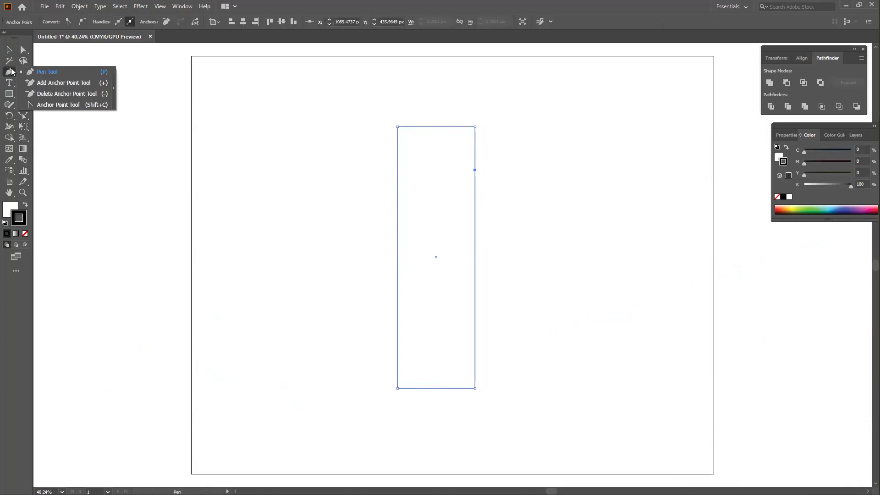
{"action": "left_click", "coordinate": [23, 50]}
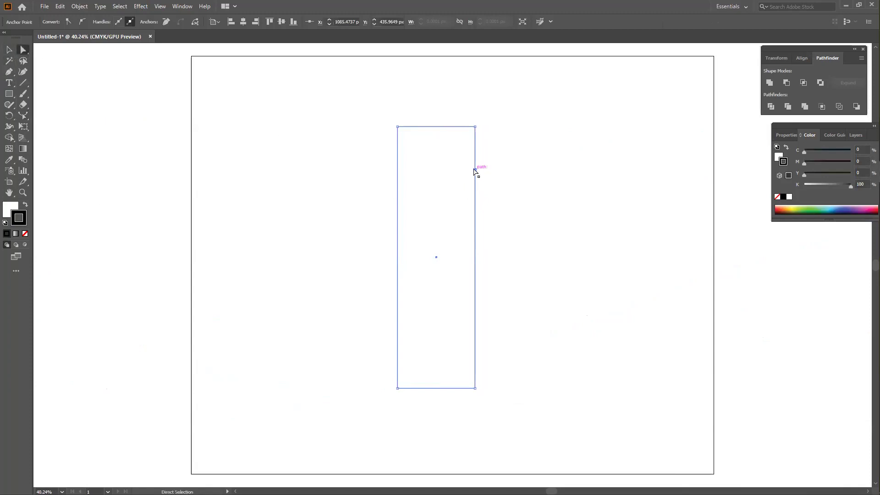
{"action": "left_click_drag", "start_coordinate": [475, 169], "coordinate": [504, 169]}
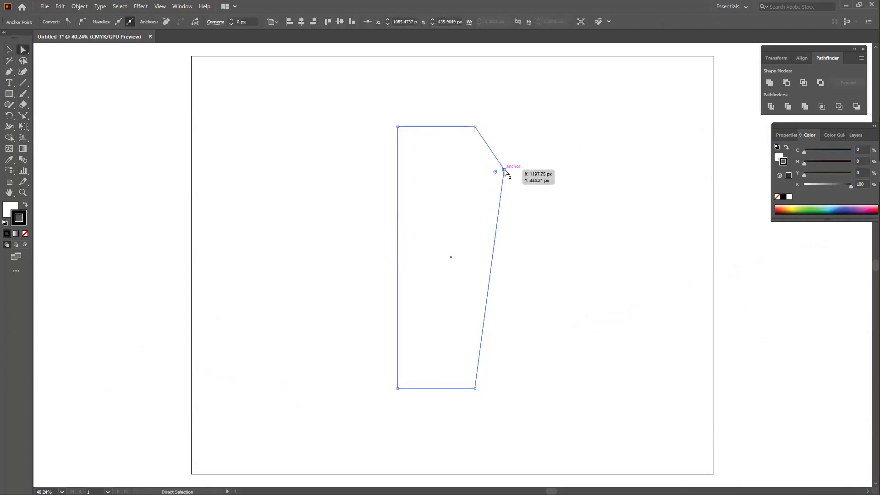
Curve the pulled-out corner with the Anchor Point tool, and delete the whole shape from the artboard.
{"action": "left_click", "coordinate": [9, 72]}
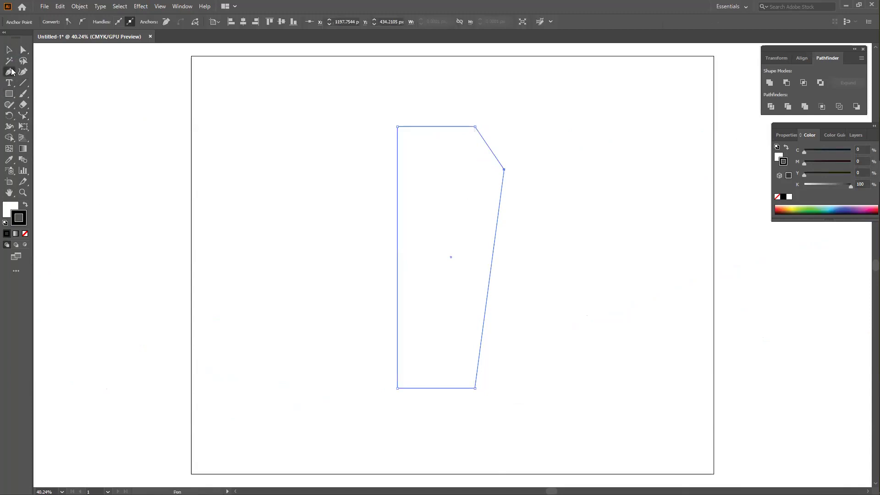
{"action": "left_click", "coordinate": [51, 105]}
{"action": "left_click_drag", "start_coordinate": [505, 170], "coordinate": [504, 200]}
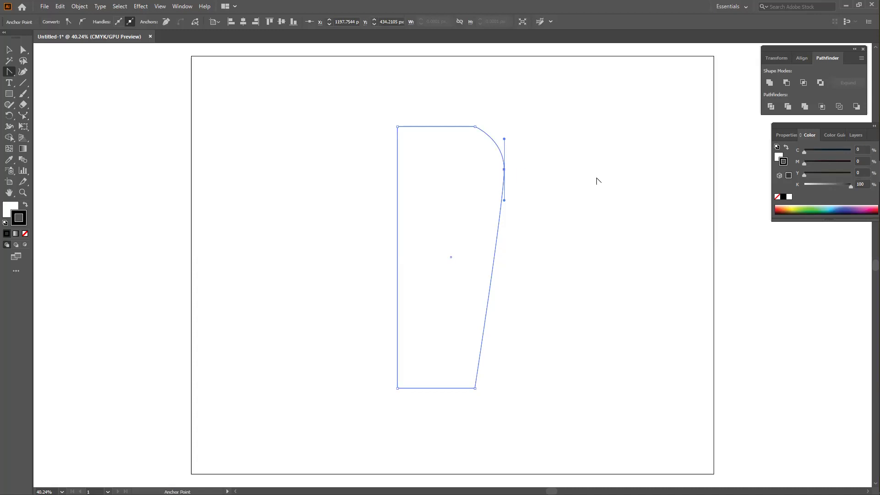
{"action": "left_click", "coordinate": [8, 49]}
{"action": "left_click_drag", "start_coordinate": [347, 106], "coordinate": [576, 274]}
{"action": "key", "text": "Delete"}
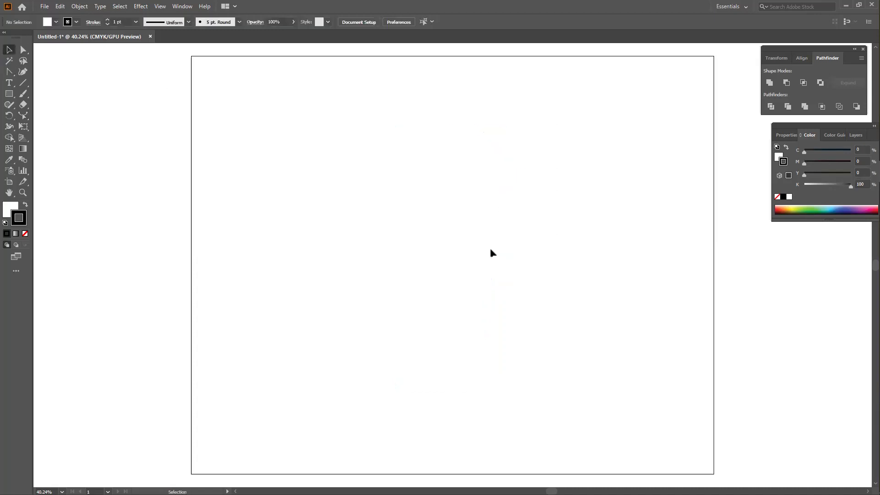
Draw a tall, narrow rectangle about 230 by 1035 px just left of the artboard's centre.
{"action": "left_click", "coordinate": [9, 93]}
{"action": "left_click", "coordinate": [62, 96]}
{"action": "left_click_drag", "start_coordinate": [364, 117], "coordinate": [426, 388]}
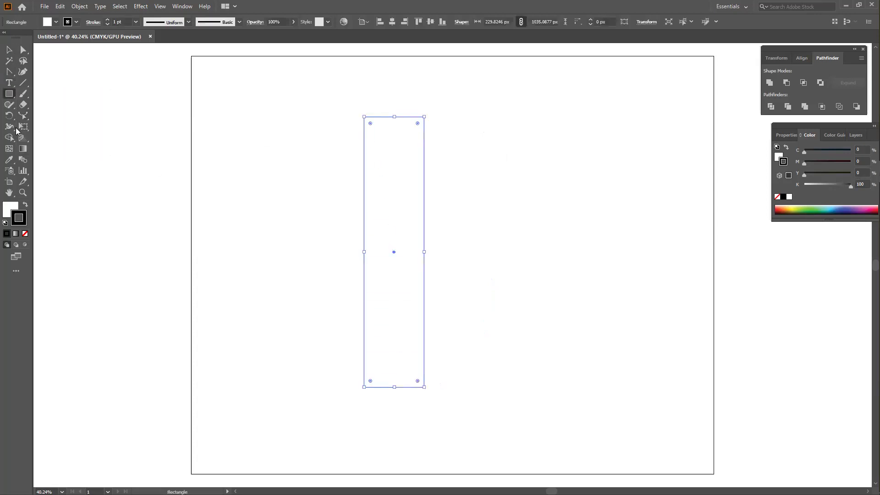
Bulge the upper parts of the rectangle's right and left edges outward with the Reshape tool.
{"action": "left_click_drag", "start_coordinate": [24, 115], "coordinate": [77, 142]}
{"action": "left_click", "coordinate": [4, 49]}
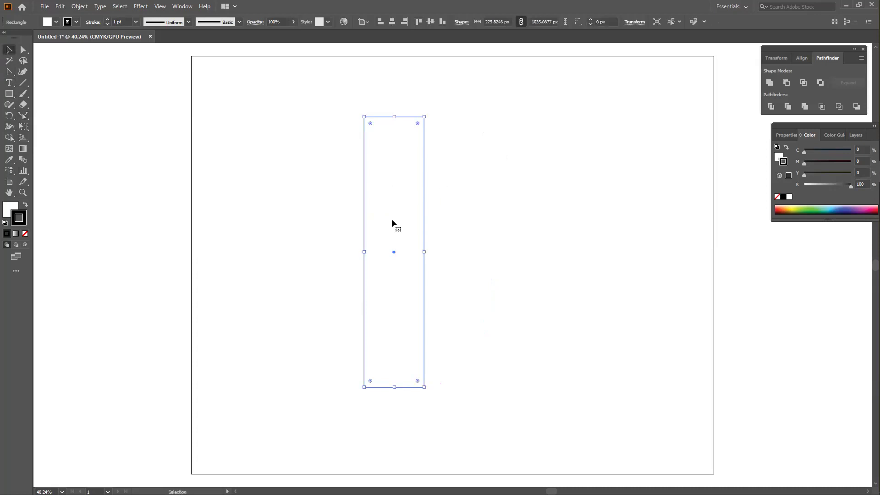
{"action": "left_click", "coordinate": [23, 49]}
{"action": "left_click_drag", "start_coordinate": [499, 277], "coordinate": [397, 179]}
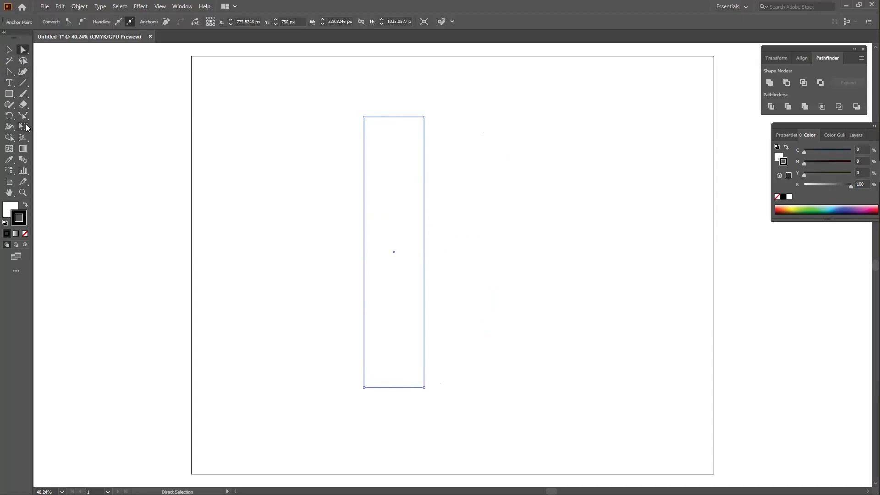
{"action": "left_click_drag", "start_coordinate": [26, 115], "coordinate": [96, 138]}
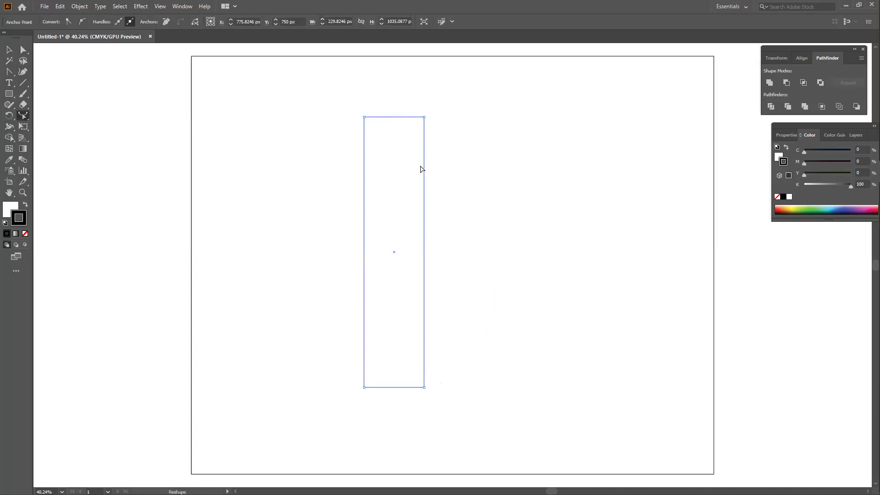
{"action": "left_click_drag", "start_coordinate": [425, 160], "coordinate": [460, 157]}
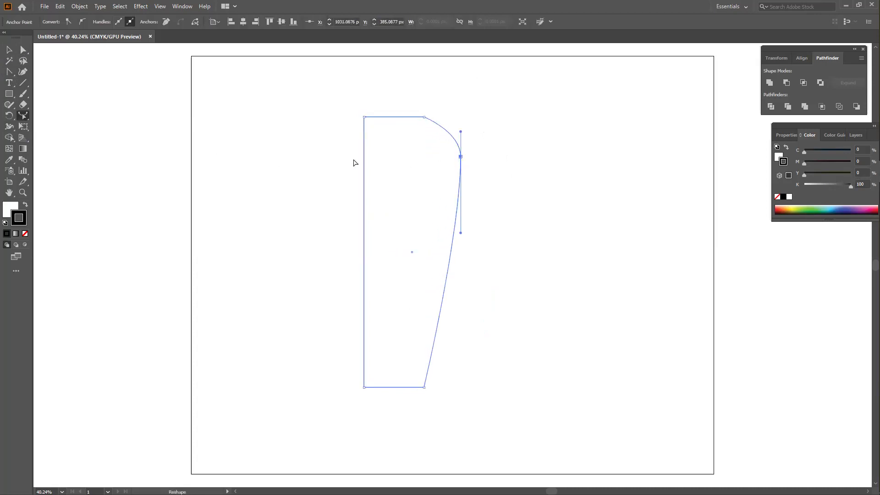
{"action": "left_click_drag", "start_coordinate": [365, 164], "coordinate": [341, 161]}
{"action": "left_click", "coordinate": [330, 164]}
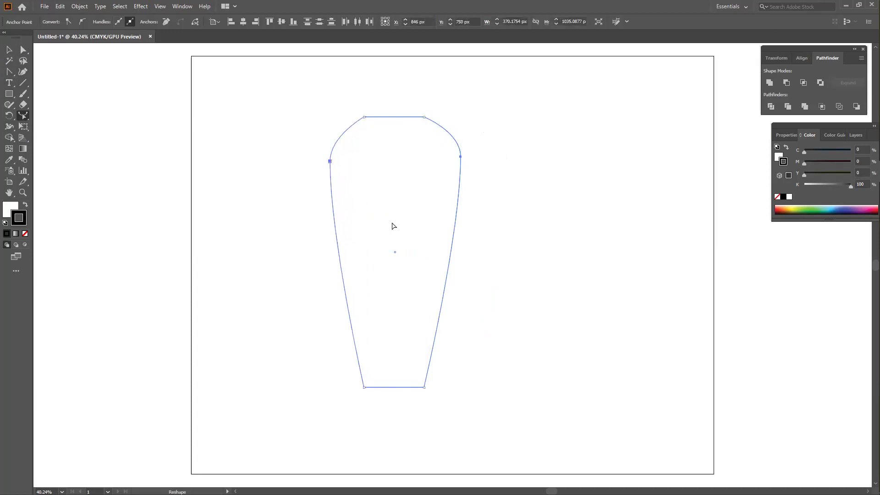
Pinch the lower parts of both sides inward with the Reshape tool, and move the vase-like shape near the artboard's left edge.
{"action": "left_click_drag", "start_coordinate": [440, 312], "coordinate": [417, 299]}
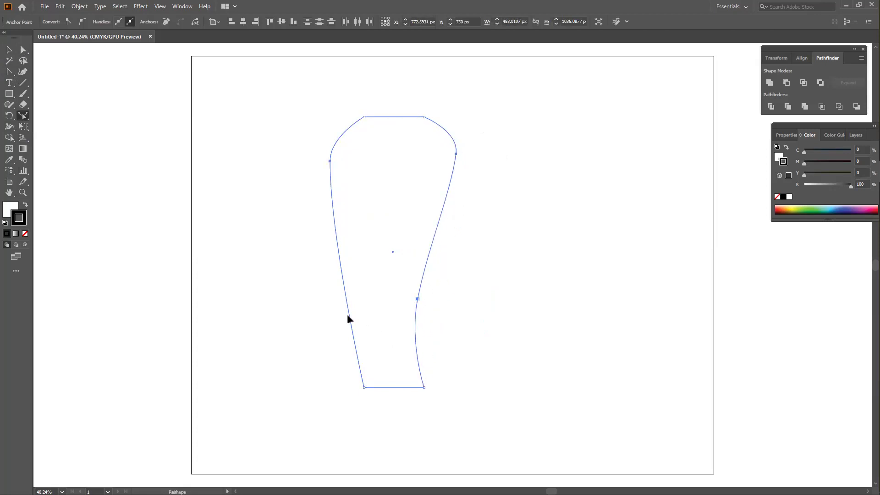
{"action": "left_click_drag", "start_coordinate": [350, 315], "coordinate": [380, 312]}
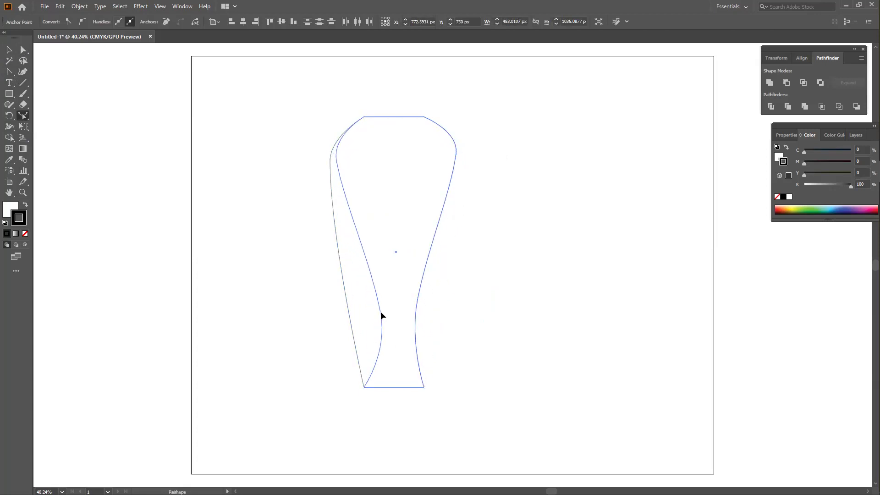
{"action": "left_click", "coordinate": [9, 50]}
{"action": "left_click", "coordinate": [242, 101]}
{"action": "left_click_drag", "start_coordinate": [248, 87], "coordinate": [528, 300]}
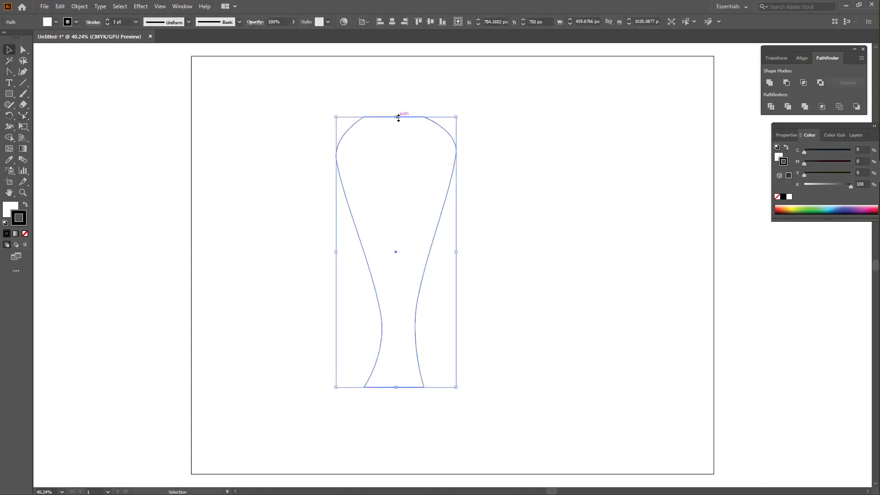
{"action": "left_click_drag", "start_coordinate": [435, 232], "coordinate": [319, 225]}
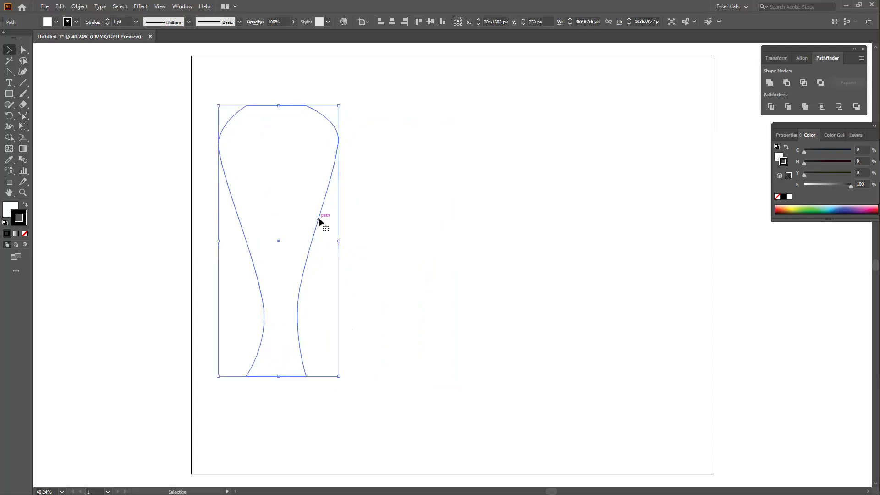
Delete the reshaped vase-like shape to clear the artboard.
{"action": "left_click", "coordinate": [467, 220]}
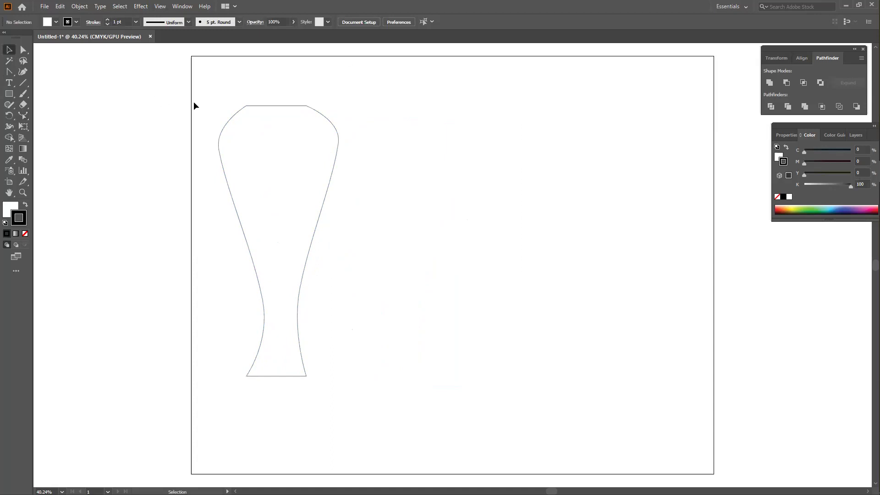
{"action": "left_click_drag", "start_coordinate": [194, 101], "coordinate": [381, 280]}
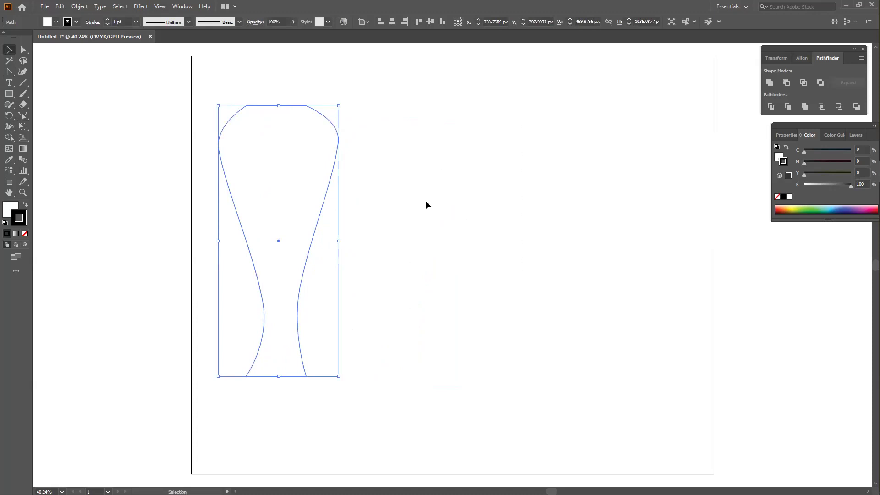
{"action": "key", "text": "Delete"}
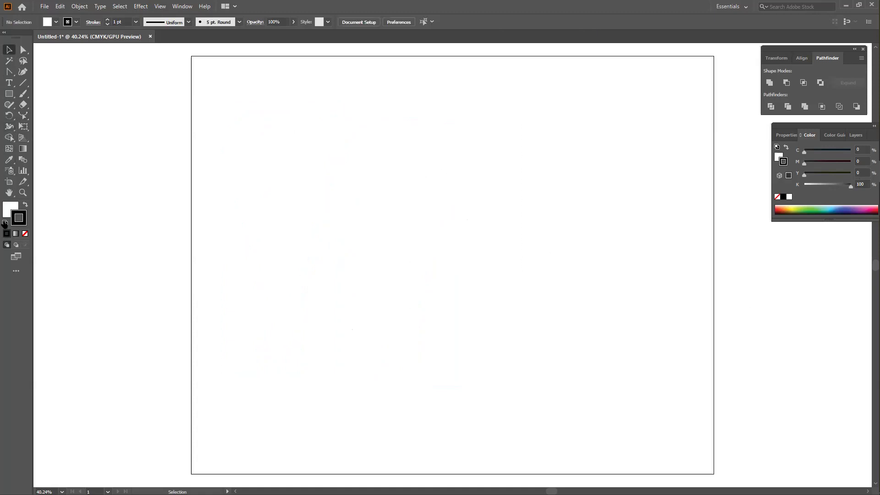
Switch to the Ellipse tool and set the fill to None.
{"action": "left_click", "coordinate": [9, 93]}
{"action": "key", "text": "ctrl+equal"}
{"action": "key", "text": "ctrl+minus"}
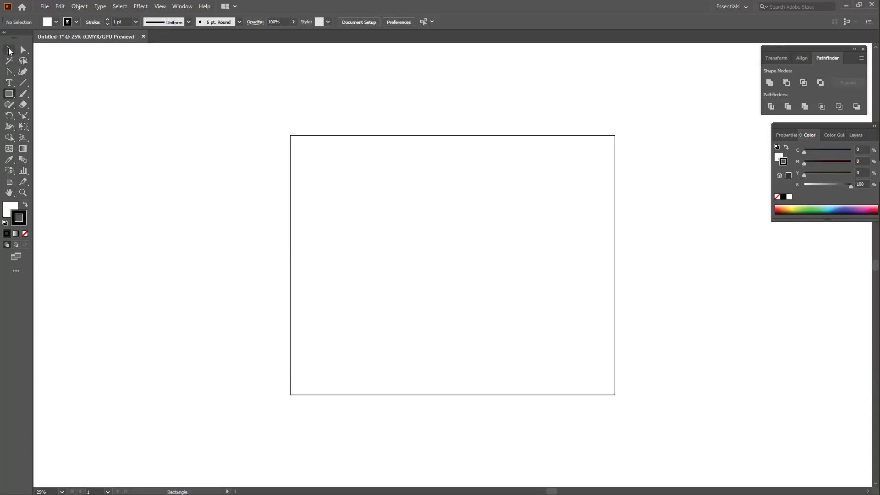
{"action": "left_click", "coordinate": [6, 94]}
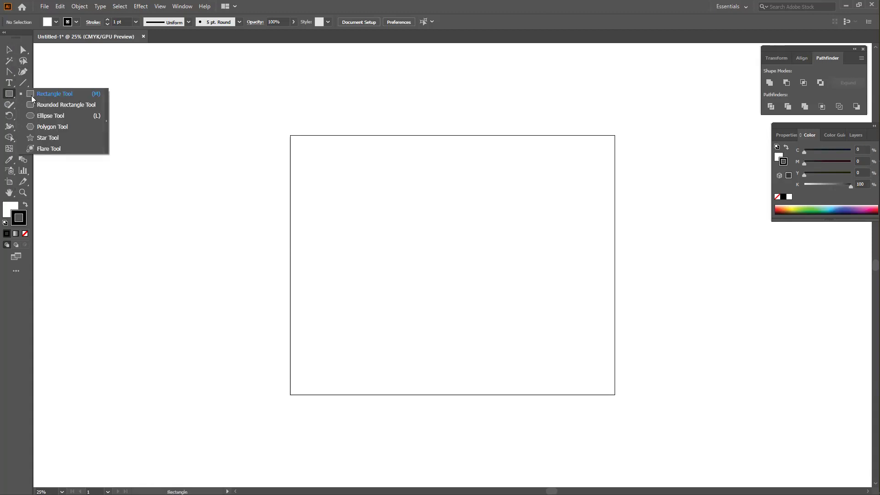
{"action": "left_click", "coordinate": [51, 116]}
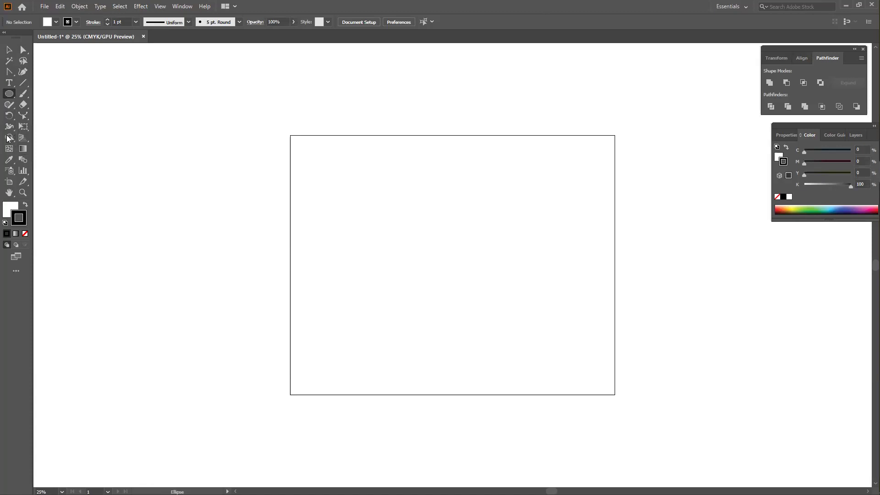
{"action": "left_click_drag", "start_coordinate": [12, 140], "coordinate": [67, 141]}
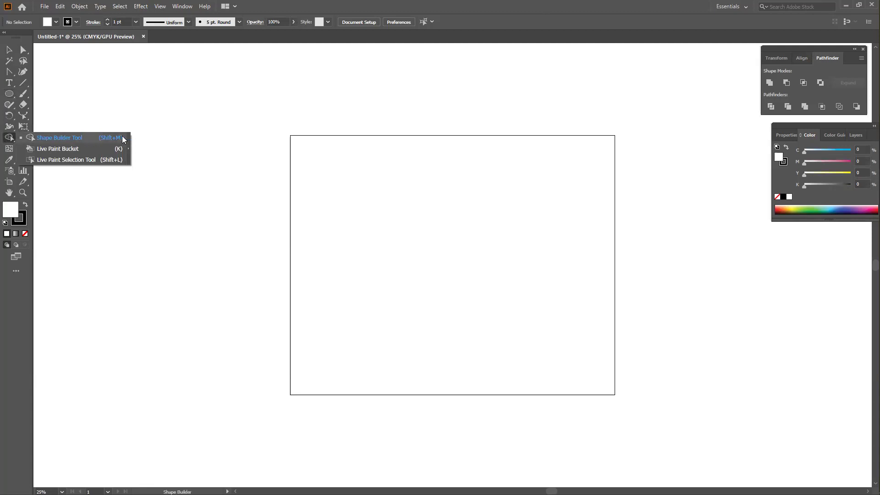
{"action": "left_click", "coordinate": [10, 49]}
{"action": "left_click", "coordinate": [10, 95]}
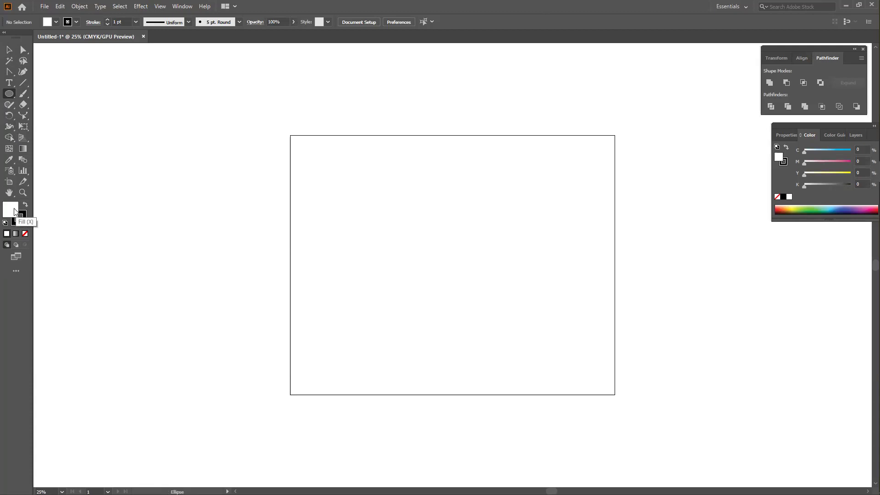
{"action": "left_click", "coordinate": [25, 234]}
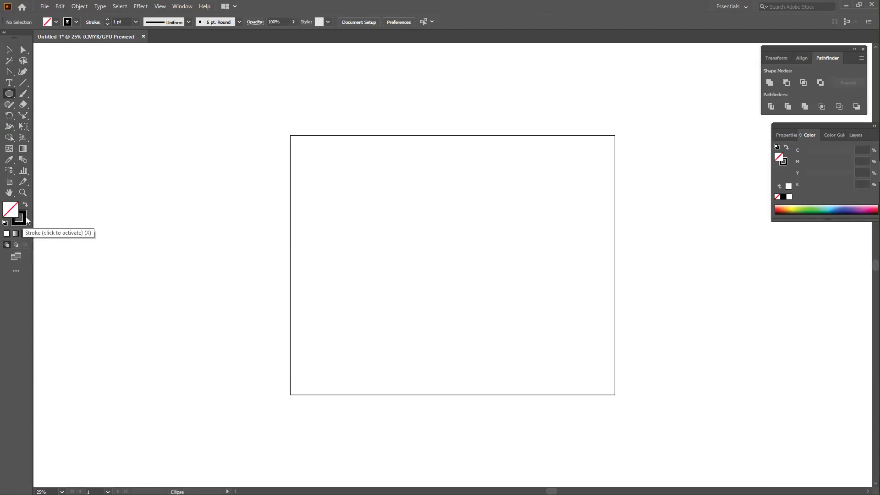
Draw a circle about 480 px in diameter in the artboard's upper left area and raise its stroke weight to 37 pt.
{"action": "mouse_move", "coordinate": [346, 204]}
{"action": "left_mouse_down"}
{"action": "mouse_move", "coordinate": [422, 277]}
{"action": "mouse_move", "coordinate": [385, 229]}
{"action": "left_mouse_up"}
{"action": "left_click", "coordinate": [107, 20]}
{"action": "left_click_drag", "start_coordinate": [108, 20], "coordinate": [108, 20]}
{"action": "left_click", "coordinate": [9, 50]}
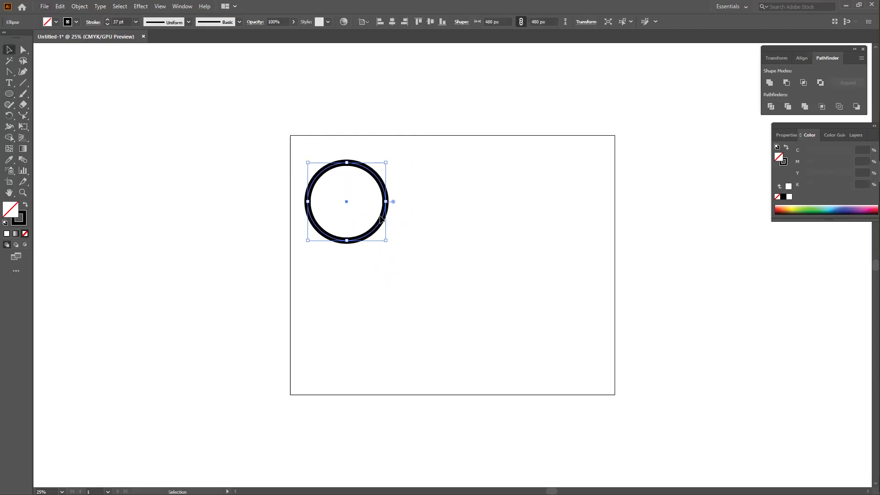
Copy the circle to the right, scale the copy down and overlap it with the original circle's right side.
{"action": "left_click_drag", "start_coordinate": [386, 215], "coordinate": [487, 218]}
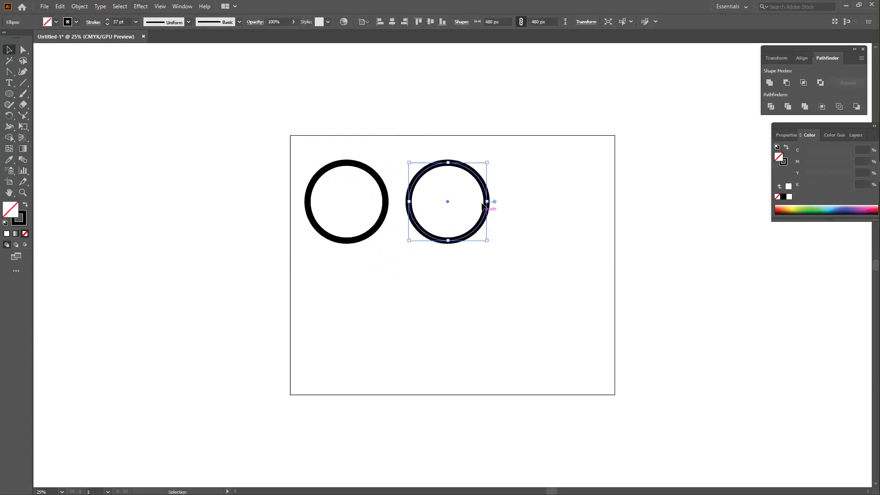
{"action": "left_click_drag", "start_coordinate": [488, 164], "coordinate": [408, 178]}
{"action": "left_click", "coordinate": [450, 244]}
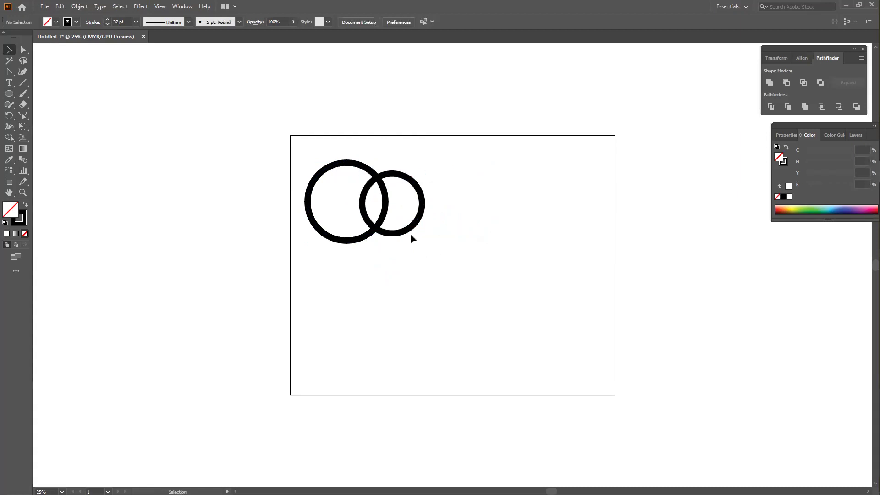
Merge the two overlapping circles into one shape with the Shape Builder tool, and swap its fill and stroke.
{"action": "left_click_drag", "start_coordinate": [273, 142], "coordinate": [488, 265]}
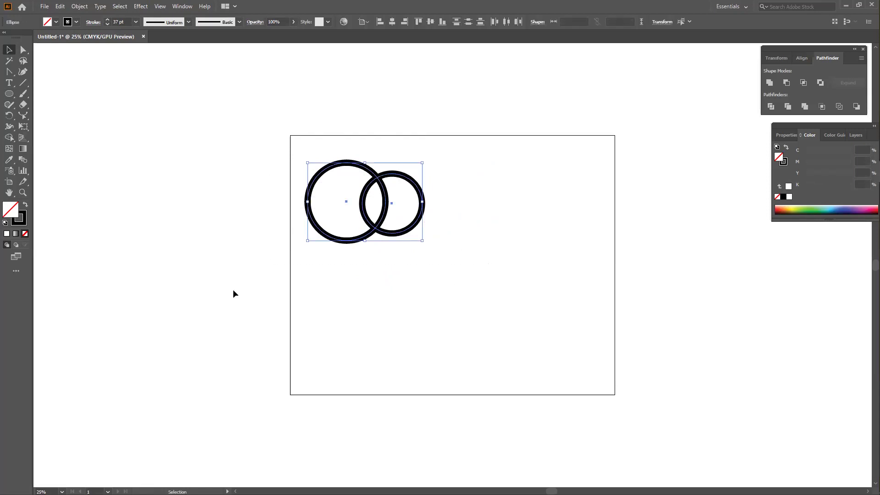
{"action": "left_click_drag", "start_coordinate": [210, 121], "coordinate": [529, 287]}
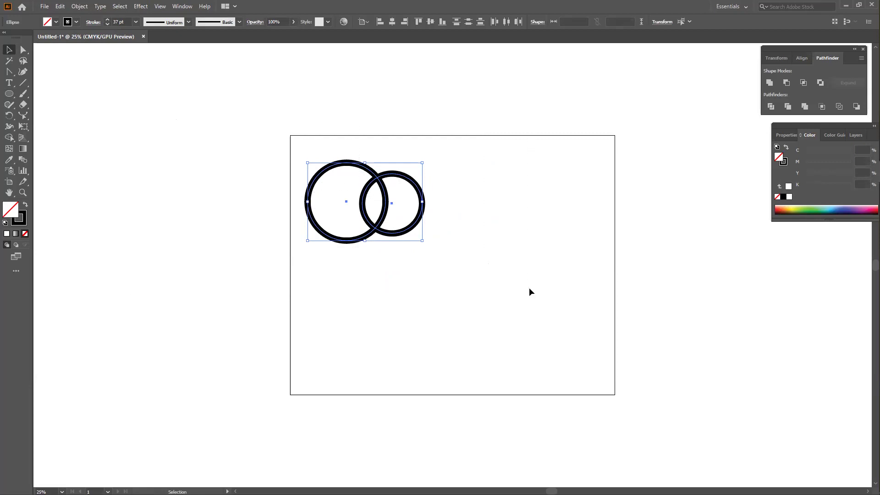
{"action": "left_click", "coordinate": [9, 138]}
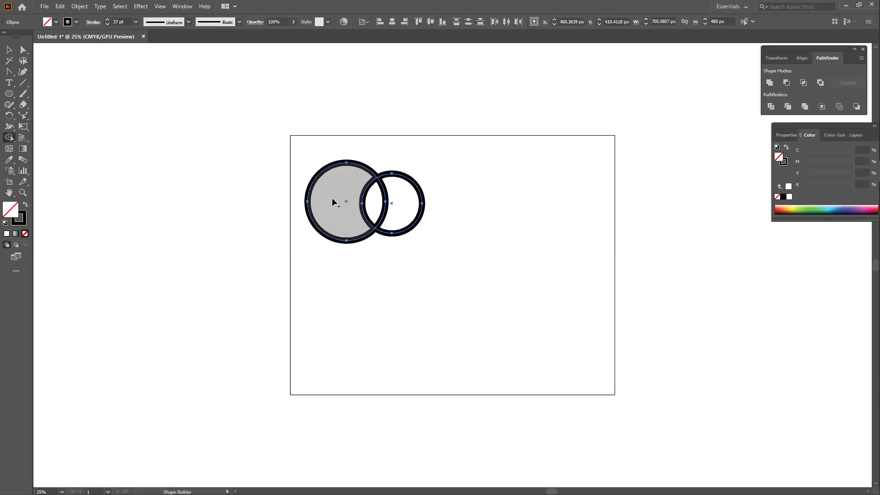
{"action": "mouse_move", "coordinate": [333, 202]}
{"action": "left_mouse_down"}
{"action": "mouse_move", "coordinate": [390, 199]}
{"action": "mouse_move", "coordinate": [410, 213]}
{"action": "left_mouse_up"}
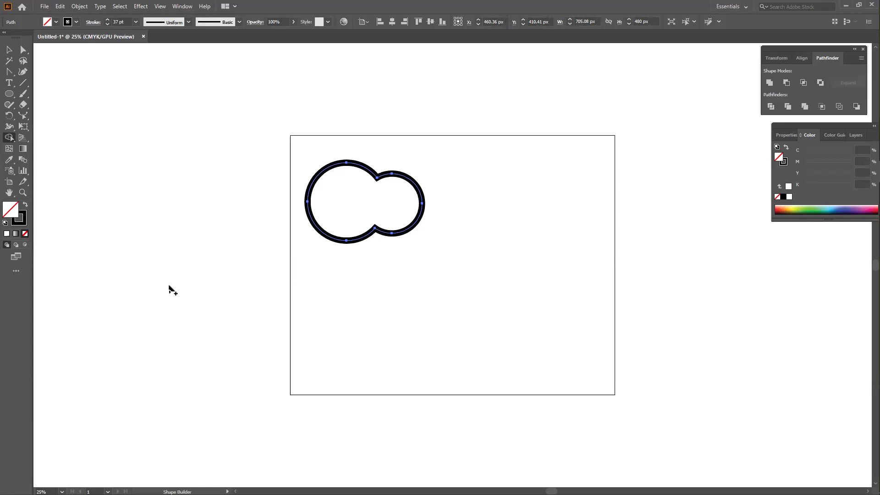
{"action": "left_click", "coordinate": [25, 206]}
{"action": "left_click", "coordinate": [8, 49]}
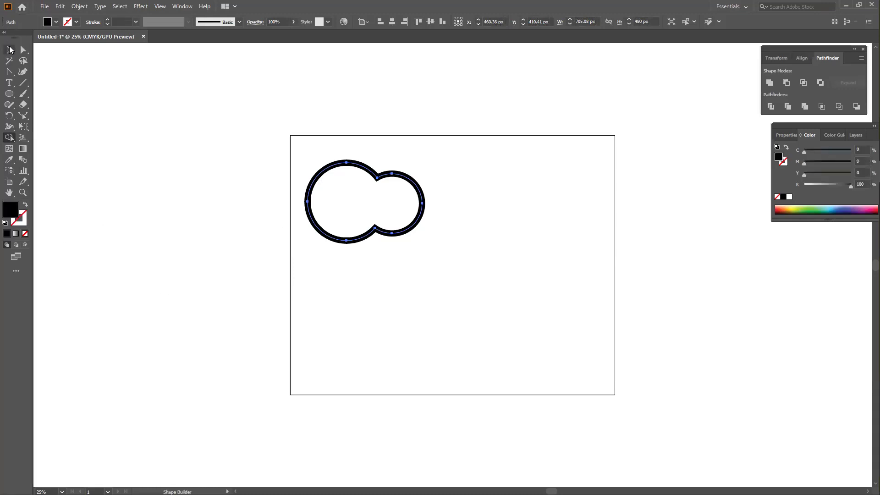
Swap the merged shape back to a black fill with no stroke and move it outside the artboard's upper left corner.
{"action": "left_click", "coordinate": [25, 205]}
{"action": "left_click", "coordinate": [338, 214]}
{"action": "left_click_drag", "start_coordinate": [345, 142], "coordinate": [443, 237]}
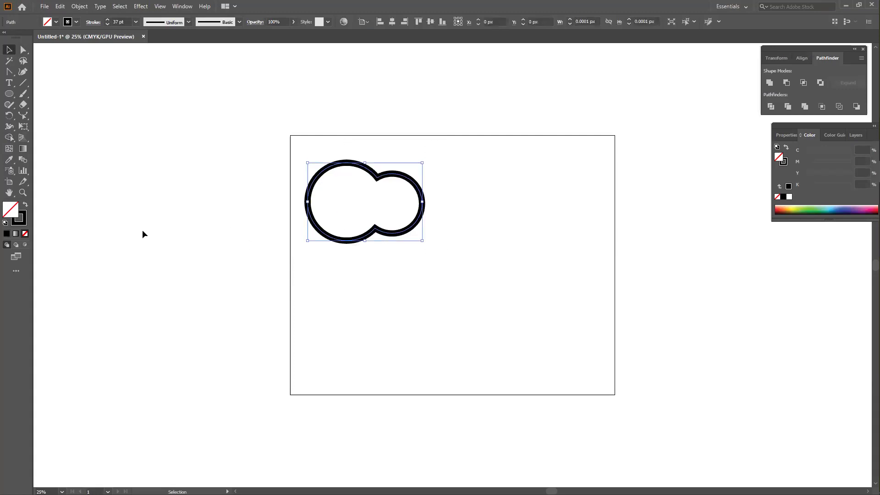
{"action": "left_click", "coordinate": [25, 207]}
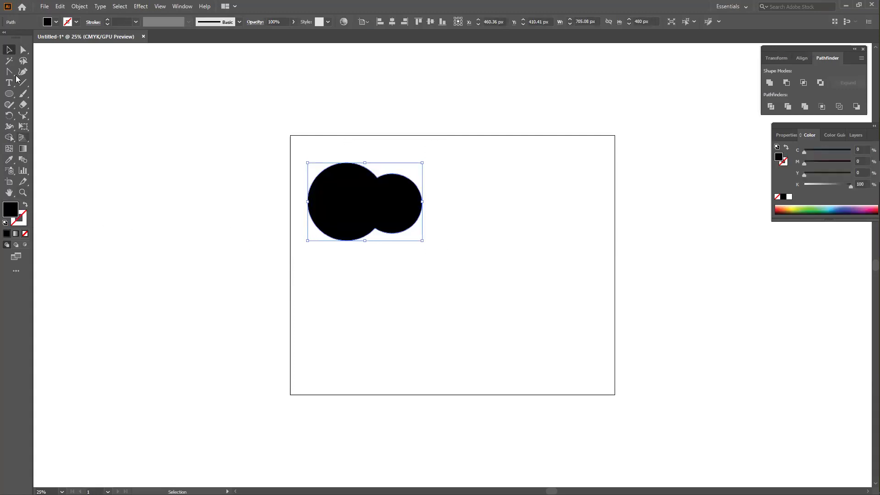
{"action": "left_click", "coordinate": [176, 179]}
{"action": "left_click", "coordinate": [371, 199]}
{"action": "left_click", "coordinate": [474, 300]}
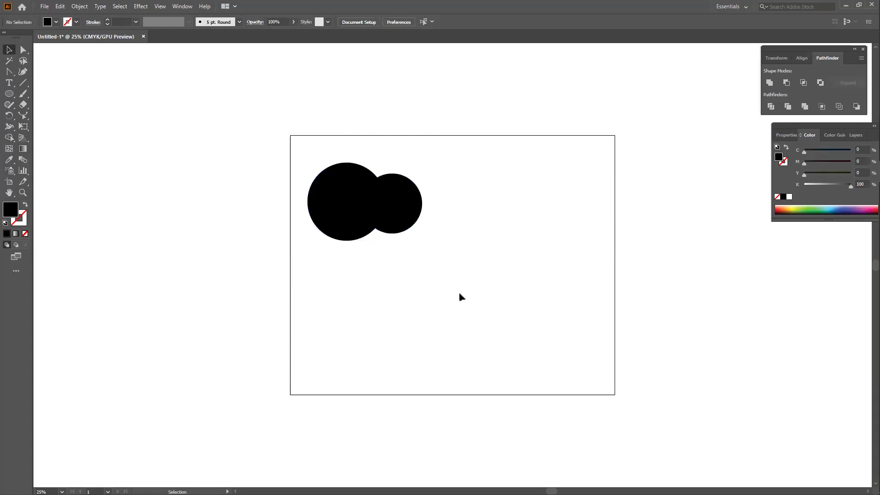
{"action": "left_click_drag", "start_coordinate": [381, 199], "coordinate": [211, 103]}
Draw a black circle about 695 px in diameter on the artboard, overlap a copy on its right side, and select both.
{"action": "left_click", "coordinate": [9, 94]}
{"action": "left_click", "coordinate": [46, 113]}
{"action": "mouse_move", "coordinate": [326, 192]}
{"action": "left_mouse_down"}
{"action": "mouse_move", "coordinate": [395, 259]}
{"action": "mouse_move", "coordinate": [381, 240]}
{"action": "left_mouse_up"}
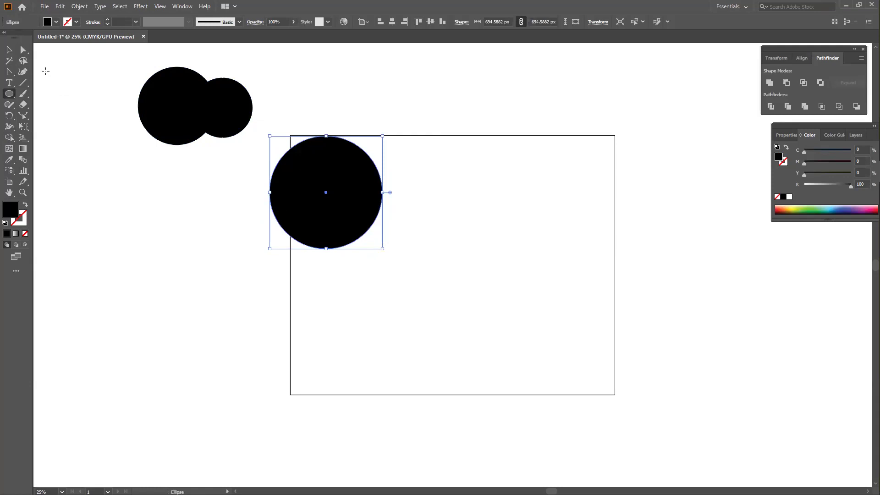
{"action": "left_click", "coordinate": [8, 49]}
{"action": "left_click_drag", "start_coordinate": [330, 222], "coordinate": [445, 246]}
{"action": "left_click_drag", "start_coordinate": [319, 160], "coordinate": [509, 317]}
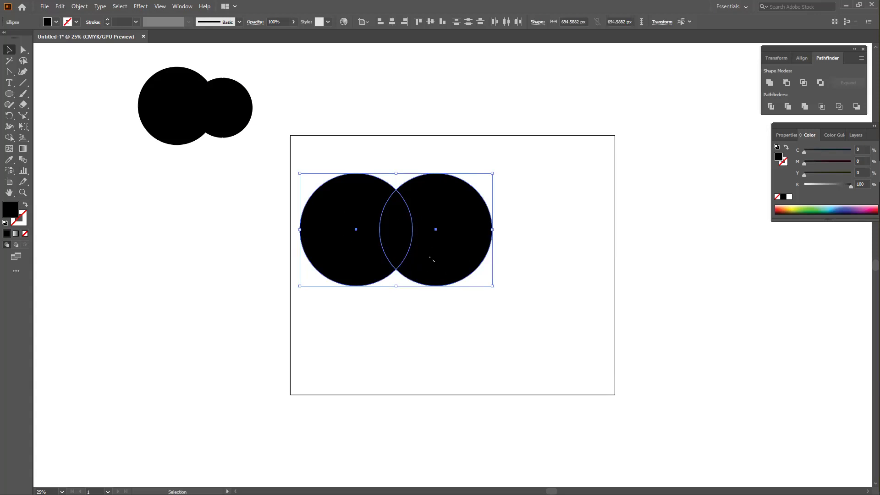
Separate the circles' overlap with the Shape Builder tool and move the lens-shaped piece above the artboard's upper left corner.
{"action": "key", "text": "shift+m"}
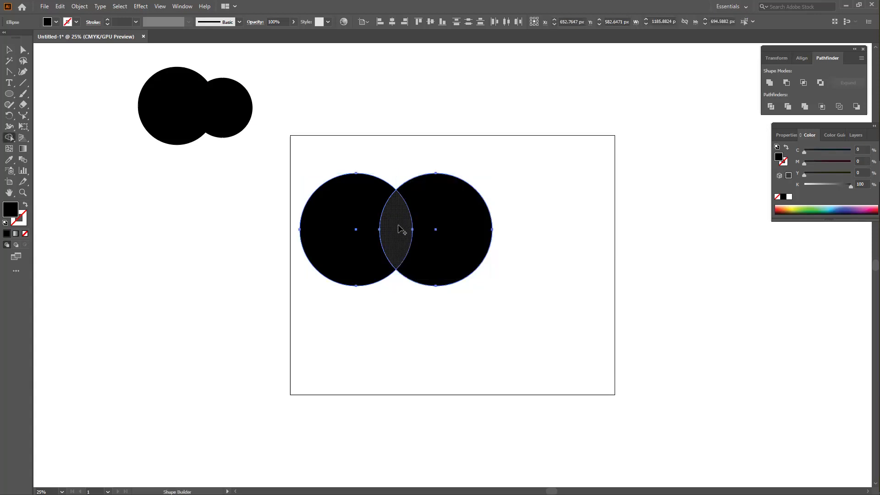
{"action": "left_click", "coordinate": [9, 49]}
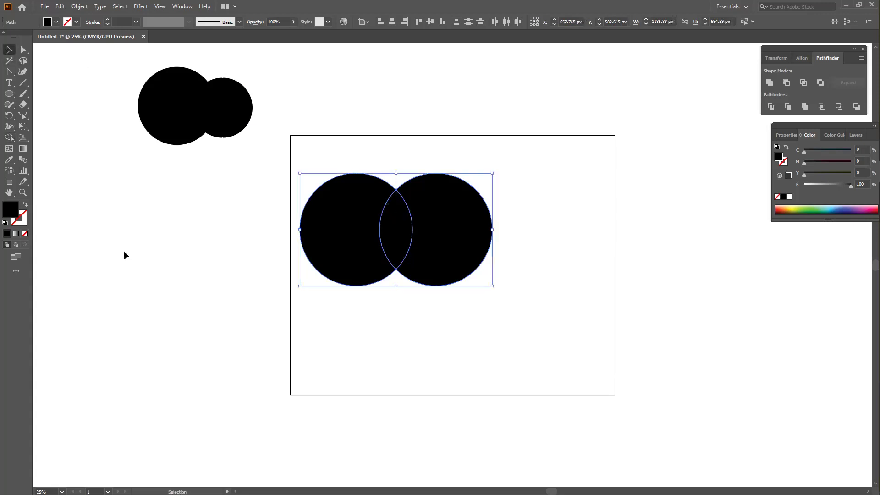
{"action": "left_click", "coordinate": [138, 257]}
{"action": "left_click_drag", "start_coordinate": [397, 227], "coordinate": [294, 104]}
{"action": "left_click", "coordinate": [392, 114]}
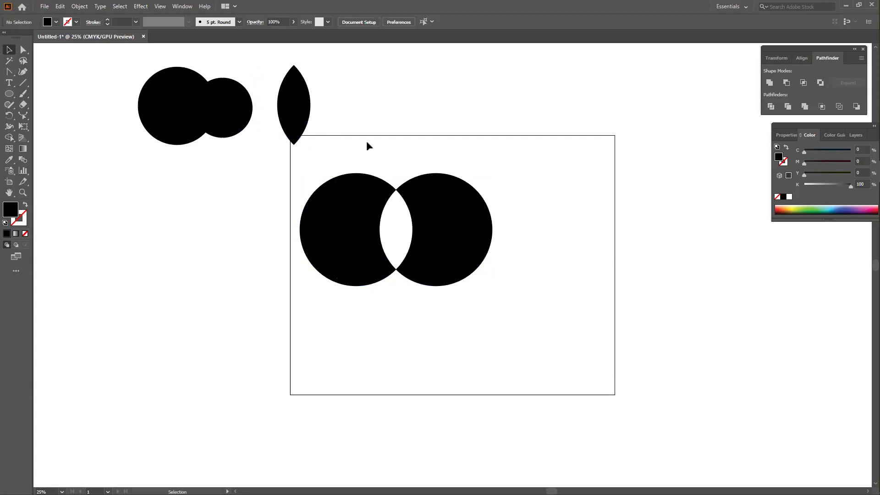
Move the remaining pair of cut circles off the artboard's left side, below the merged shape.
{"action": "left_click", "coordinate": [469, 238]}
{"action": "left_click_drag", "start_coordinate": [469, 238], "coordinate": [219, 194]}
{"action": "left_click", "coordinate": [282, 263]}
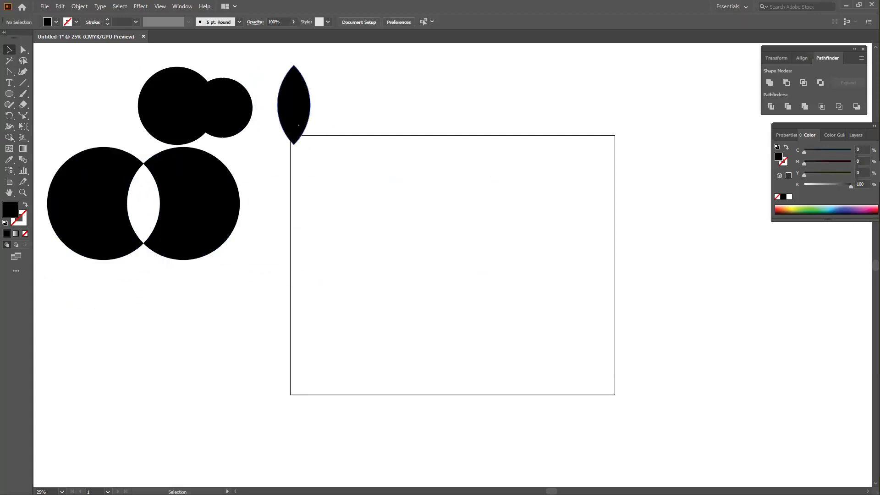
{"action": "left_click", "coordinate": [298, 99]}
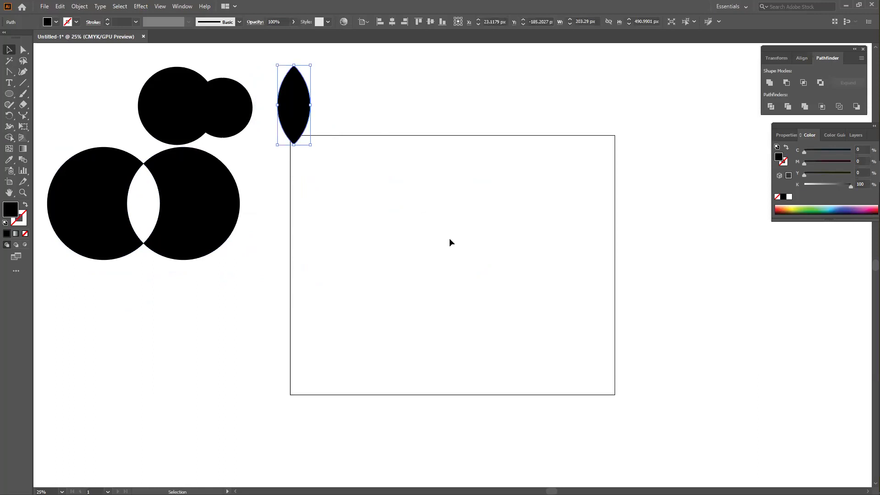
{"action": "left_click", "coordinate": [8, 93]}
{"action": "key", "text": "ctrl+shift+a"}
{"action": "left_click_drag", "start_coordinate": [350, 219], "coordinate": [422, 292]}
{"action": "left_click", "coordinate": [11, 50]}
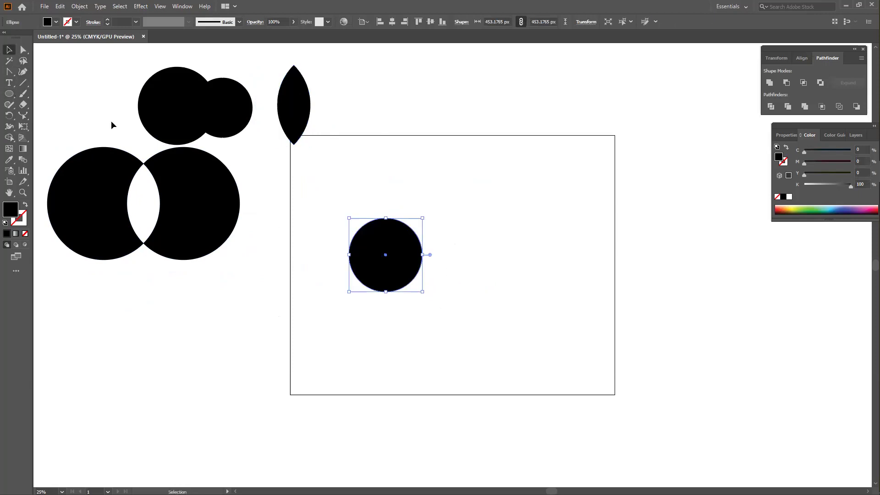
{"action": "left_click_drag", "start_coordinate": [388, 261], "coordinate": [440, 260]}
{"action": "left_click_drag", "start_coordinate": [529, 342], "coordinate": [376, 211]}
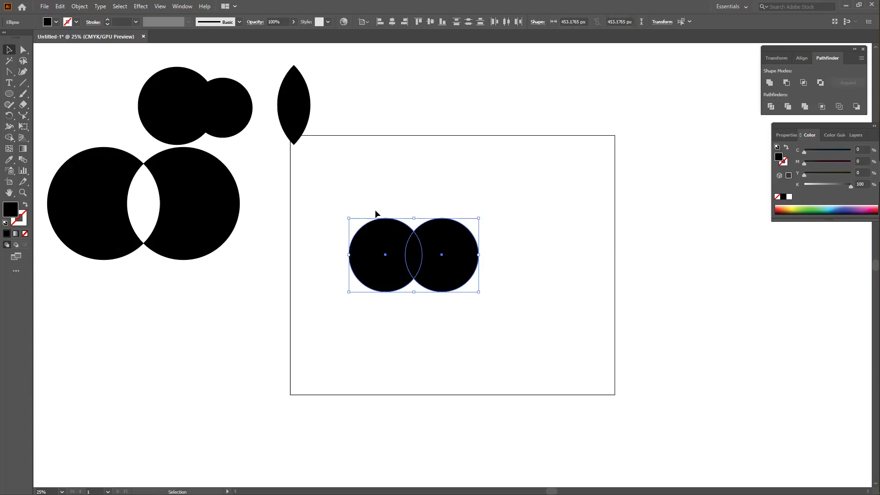
{"action": "key", "text": "Delete"}
{"action": "left_click", "coordinate": [9, 94]}
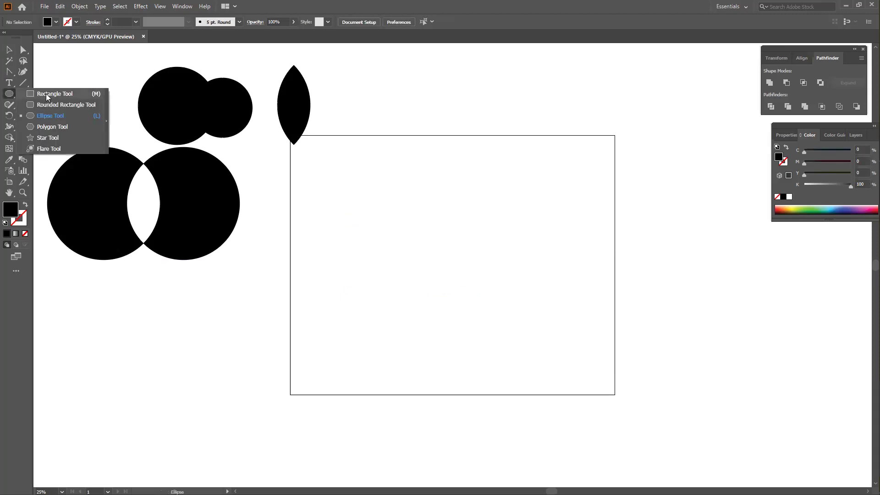
{"action": "left_click", "coordinate": [48, 97]}
{"action": "left_click_drag", "start_coordinate": [342, 227], "coordinate": [459, 307]}
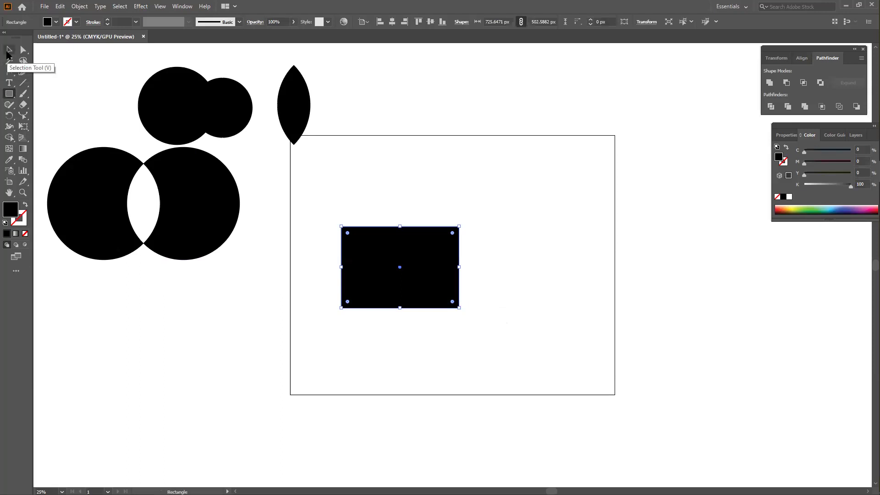
Draw a black hexagon about 307 px high on the artboard, overlap a copy on its right side, and select both.
{"action": "left_click", "coordinate": [9, 94]}
{"action": "left_click", "coordinate": [48, 129]}
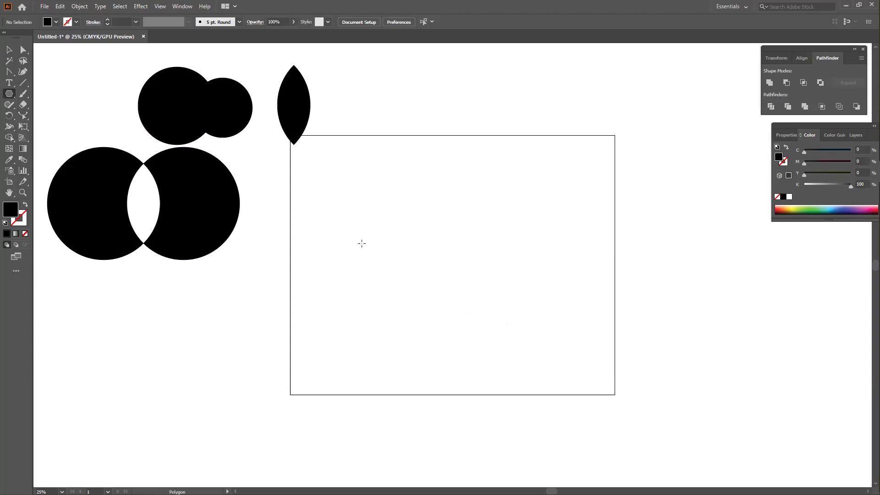
{"action": "left_click_drag", "start_coordinate": [362, 228], "coordinate": [347, 252]}
{"action": "key", "text": "v"}
{"action": "left_click", "coordinate": [485, 263]}
{"action": "left_click", "coordinate": [374, 232]}
{"action": "left_click_drag", "start_coordinate": [385, 232], "coordinate": [420, 231]}
{"action": "left_click_drag", "start_coordinate": [464, 294], "coordinate": [339, 176]}
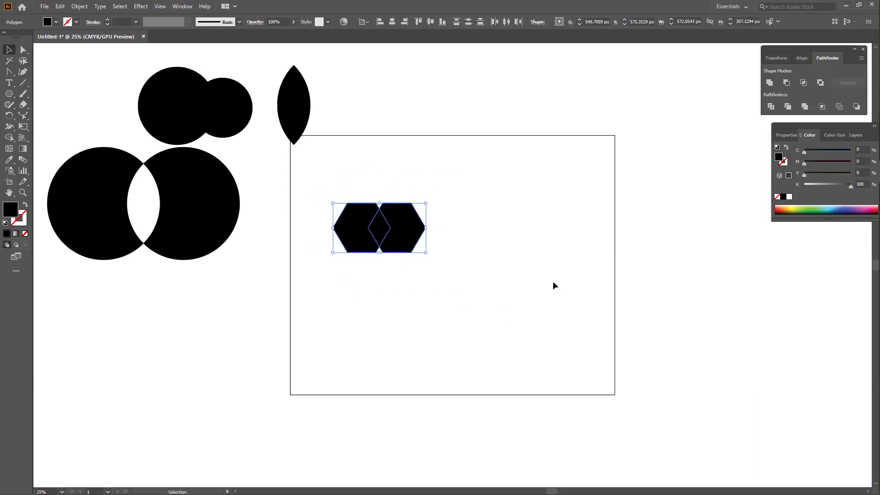
Separate the hexagons' overlap with the Shape Builder tool and move the diamond piece up to the artboard's upper edge.
{"action": "key", "text": "shift+m"}
{"action": "left_click", "coordinate": [379, 231]}
{"action": "left_click", "coordinate": [9, 50]}
{"action": "left_click", "coordinate": [349, 277]}
{"action": "left_click", "coordinate": [379, 228]}
{"action": "double_click", "coordinate": [379, 228]}
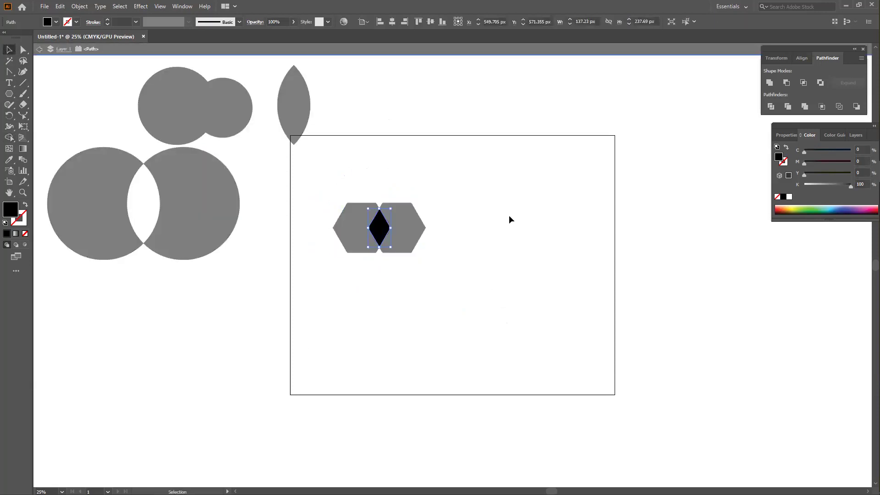
{"action": "left_click_drag", "start_coordinate": [379, 228], "coordinate": [380, 128]}
{"action": "left_click", "coordinate": [440, 178]}
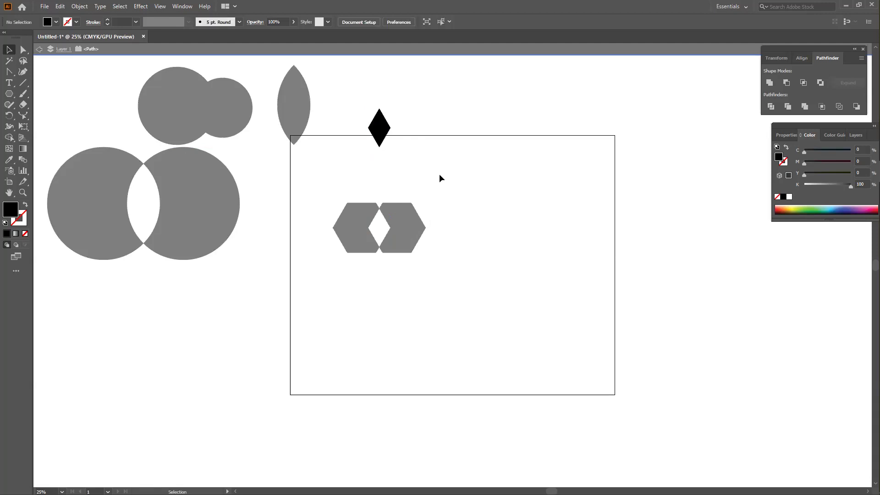
{"action": "double_click", "coordinate": [439, 175]}
Move the remaining pair of cut hexagons off the artboard, above its upper edge.
{"action": "left_click_drag", "start_coordinate": [332, 190], "coordinate": [476, 268]}
{"action": "left_click_drag", "start_coordinate": [419, 239], "coordinate": [536, 106]}
{"action": "left_click", "coordinate": [560, 204]}
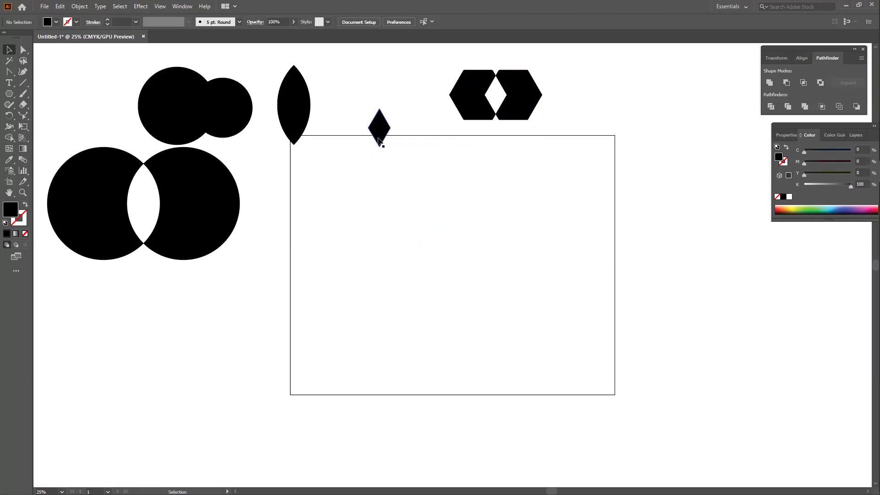
Draw a circle 480 px in diameter on the artboard, overlap most of it with a copy shifted right, and select both.
{"action": "left_click_drag", "start_coordinate": [9, 94], "coordinate": [48, 116]}
{"action": "left_click_drag", "start_coordinate": [358, 258], "coordinate": [397, 296]}
{"action": "key", "text": "v"}
{"action": "mouse_move", "coordinate": [367, 271]}
{"action": "left_mouse_down"}
{"action": "mouse_move", "coordinate": [443, 273]}
{"action": "mouse_move", "coordinate": [379, 267]}
{"action": "left_mouse_up"}
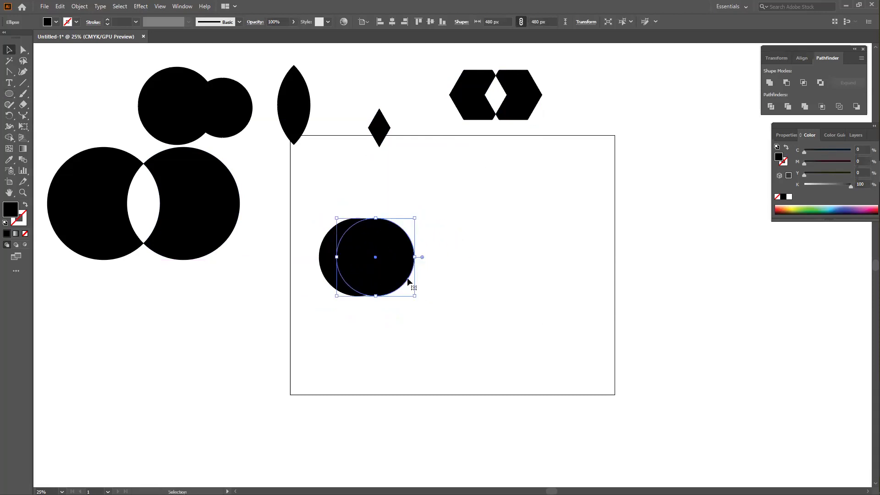
{"action": "left_click_drag", "start_coordinate": [316, 207], "coordinate": [443, 309]}
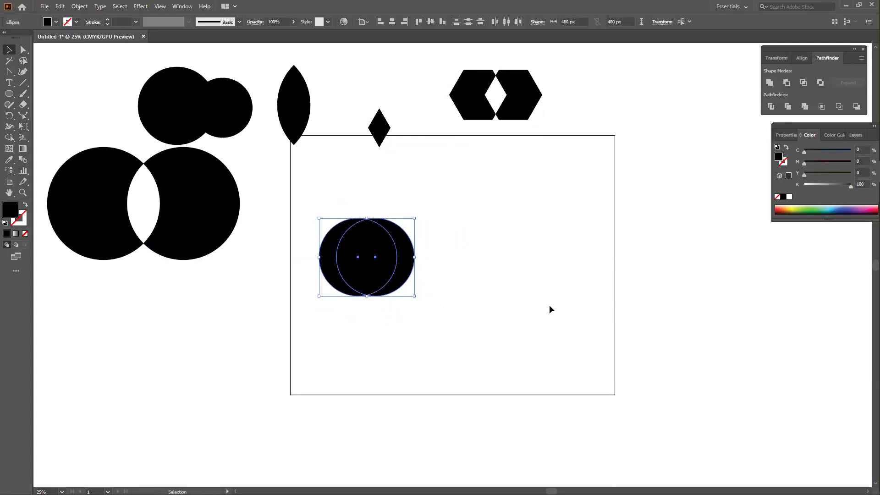
Remove the right circle and the overlap with the Shape Builder tool, leaving a crescent, and place it near the artboard's left edge.
{"action": "key", "text": "shift+m"}
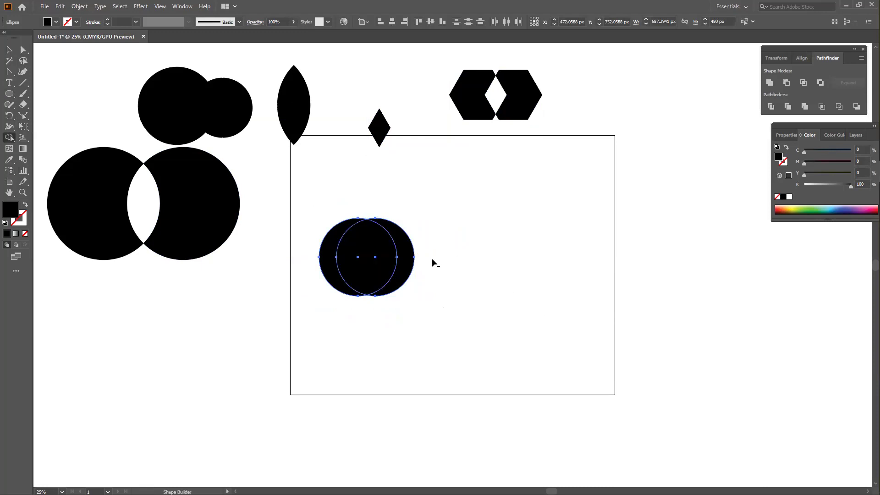
{"action": "left_click_drag", "start_coordinate": [432, 258], "coordinate": [362, 257]}
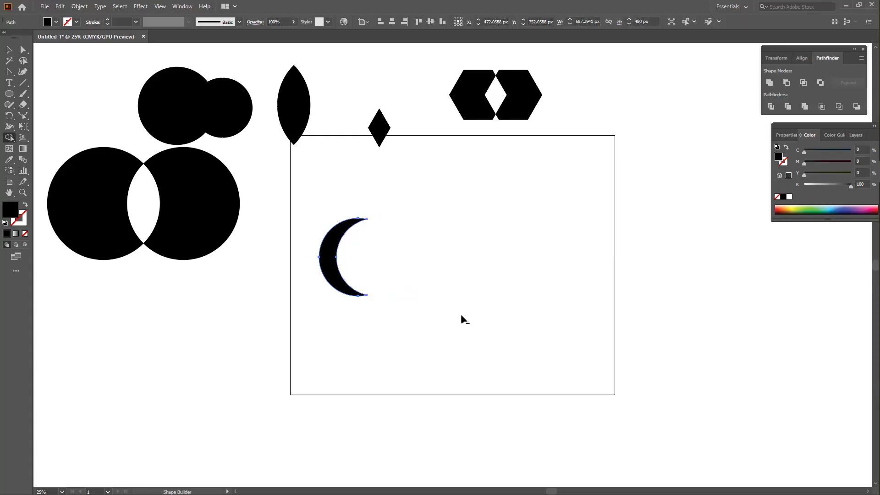
{"action": "left_click", "coordinate": [9, 50]}
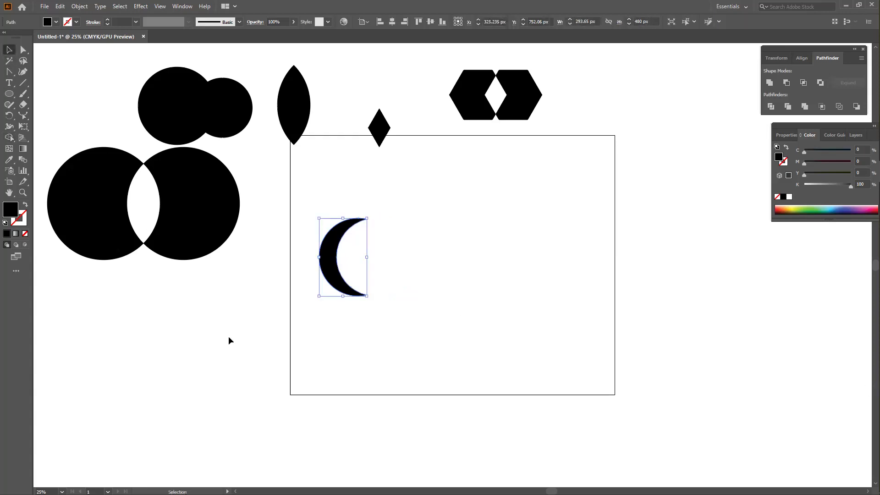
{"action": "left_click", "coordinate": [230, 340]}
{"action": "left_click_drag", "start_coordinate": [351, 227], "coordinate": [479, 162]}
{"action": "left_click", "coordinate": [539, 230]}
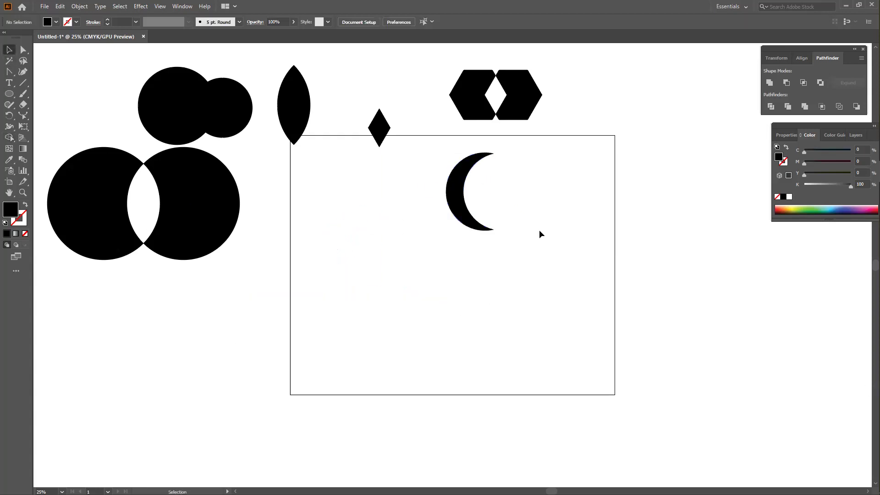
{"action": "left_click_drag", "start_coordinate": [461, 191], "coordinate": [319, 216]}
{"action": "left_click", "coordinate": [405, 273]}
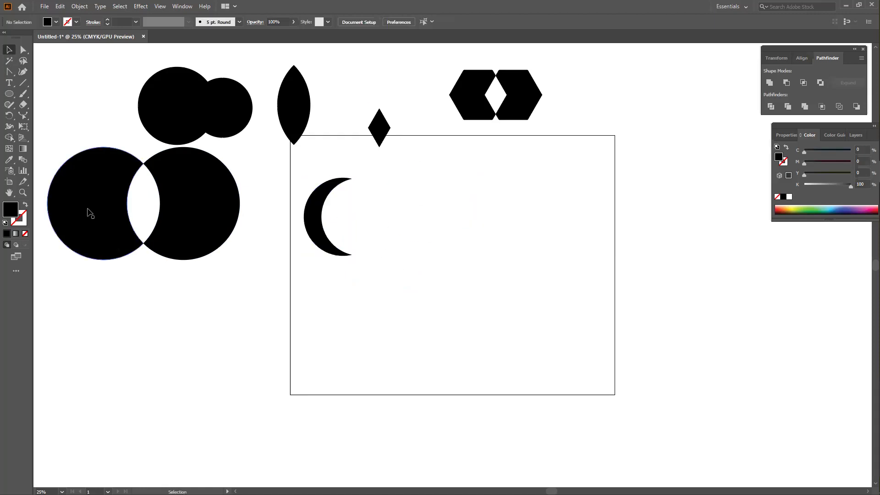
Draw a tilted hexagon about 629 by 683 px beside the crescent, overlap a copy below it, and select both.
{"action": "left_click", "coordinate": [10, 94]}
{"action": "left_click_drag", "start_coordinate": [10, 95], "coordinate": [47, 123]}
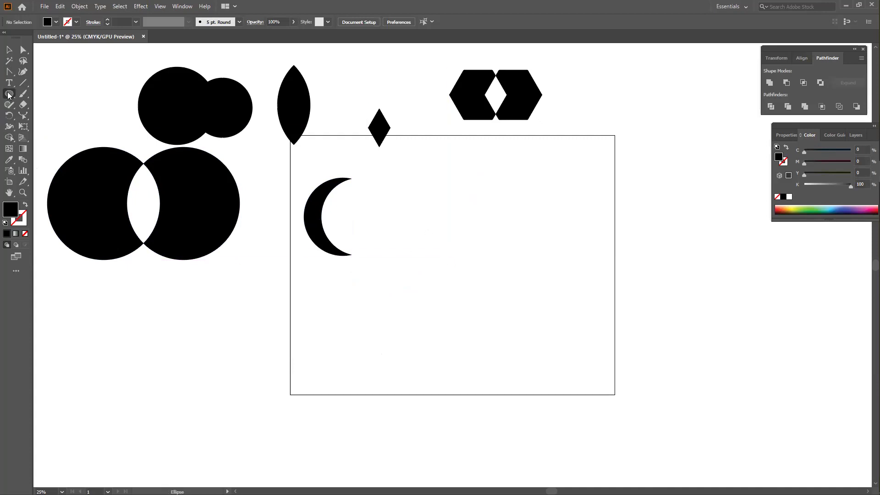
{"action": "left_click", "coordinate": [9, 94]}
{"action": "left_click", "coordinate": [52, 127]}
{"action": "left_click_drag", "start_coordinate": [430, 232], "coordinate": [454, 300]}
{"action": "left_click", "coordinate": [10, 50]}
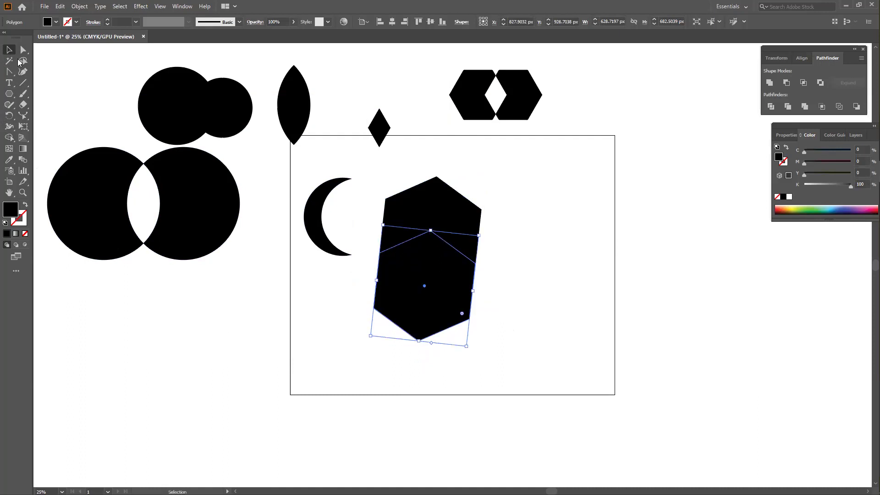
{"action": "left_click_drag", "start_coordinate": [375, 197], "coordinate": [558, 328]}
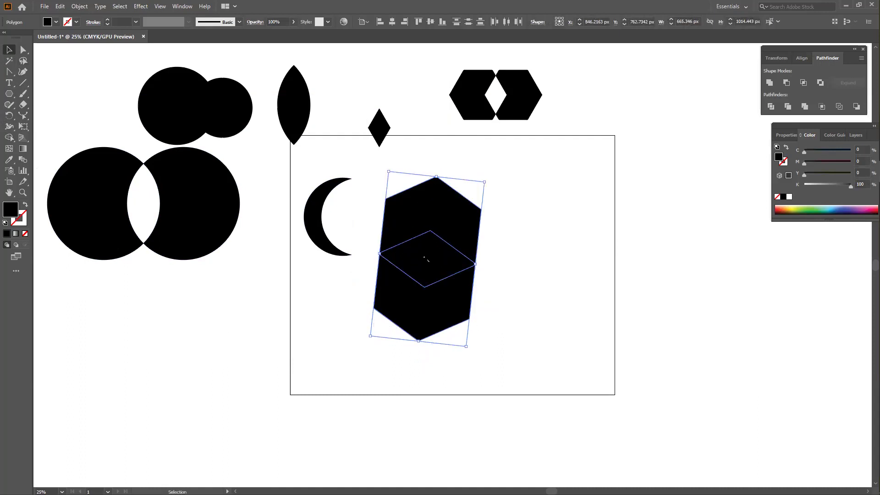
Remove the outer parts of the two hexagons with the Shape Builder tool, leaving only the diamond-shaped overlap.
{"action": "key", "text": "shift+m"}
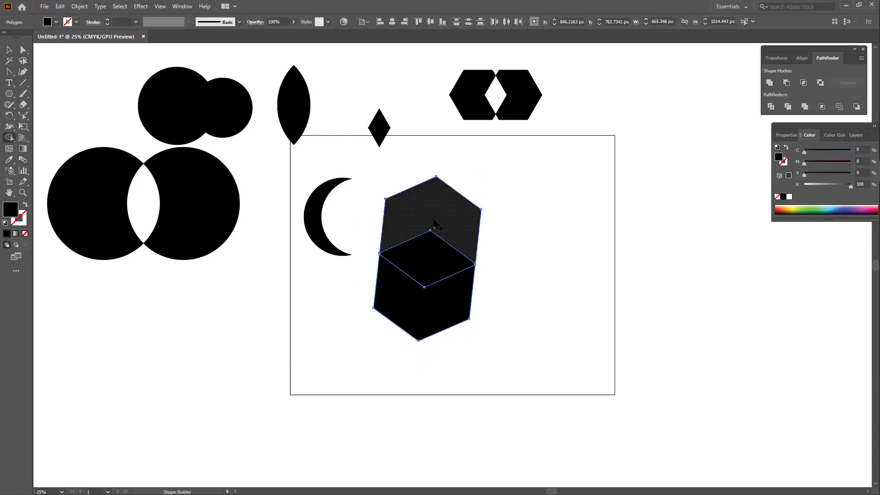
{"action": "mouse_move", "coordinate": [435, 224]}
{"action": "left_mouse_down"}
{"action": "mouse_move", "coordinate": [400, 215]}
{"action": "mouse_move", "coordinate": [507, 201]}
{"action": "left_mouse_up"}
{"action": "left_click_drag", "start_coordinate": [537, 318], "coordinate": [541, 317]}
{"action": "key", "text": "v"}
{"action": "left_click", "coordinate": [370, 307]}
Move the diamond outside the artboard's upper right corner, with a second identical diamond beside it.
{"action": "left_click", "coordinate": [417, 271]}
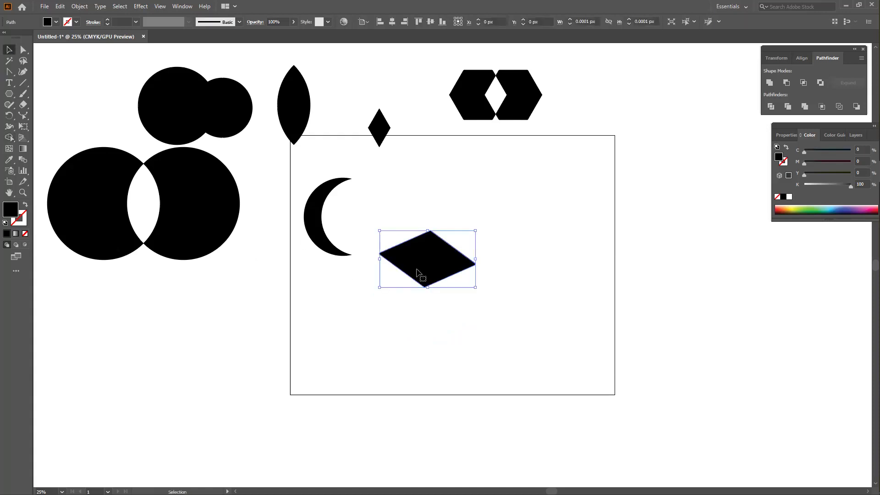
{"action": "left_click", "coordinate": [443, 287]}
{"action": "left_click_drag", "start_coordinate": [444, 262], "coordinate": [686, 158]}
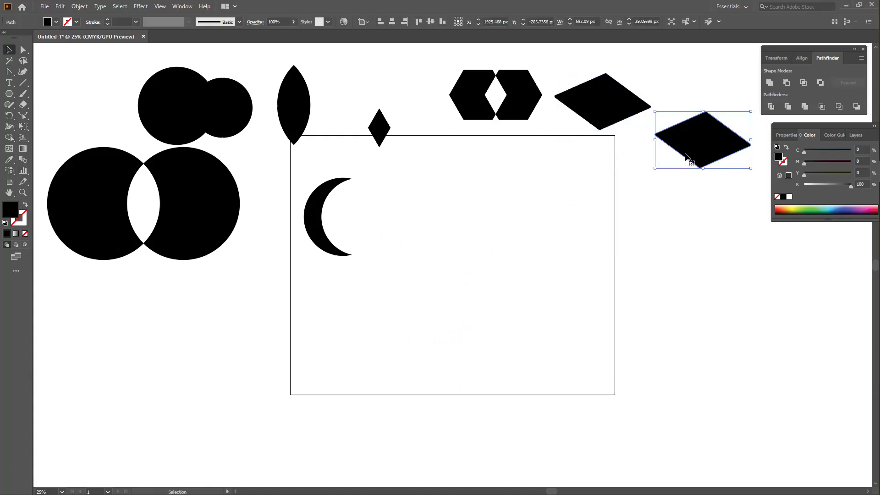
{"action": "left_click", "coordinate": [652, 237]}
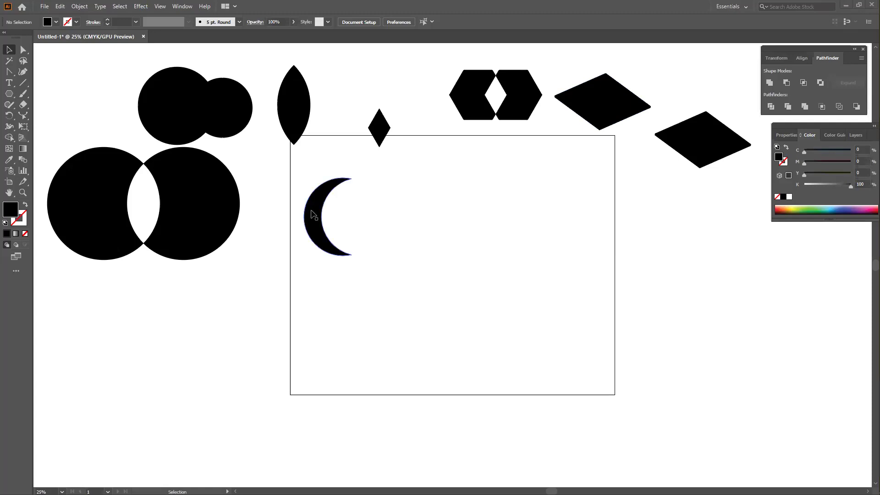
Move the crescent off the artboard to below the pair of cut circles and switch to the Ellipse tool.
{"action": "left_click_drag", "start_coordinate": [313, 214], "coordinate": [115, 306]}
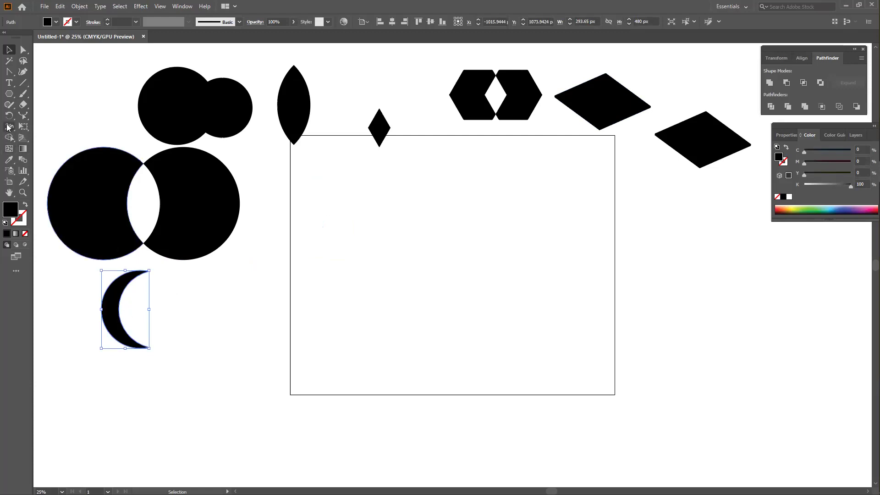
{"action": "left_click_drag", "start_coordinate": [7, 97], "coordinate": [46, 114]}
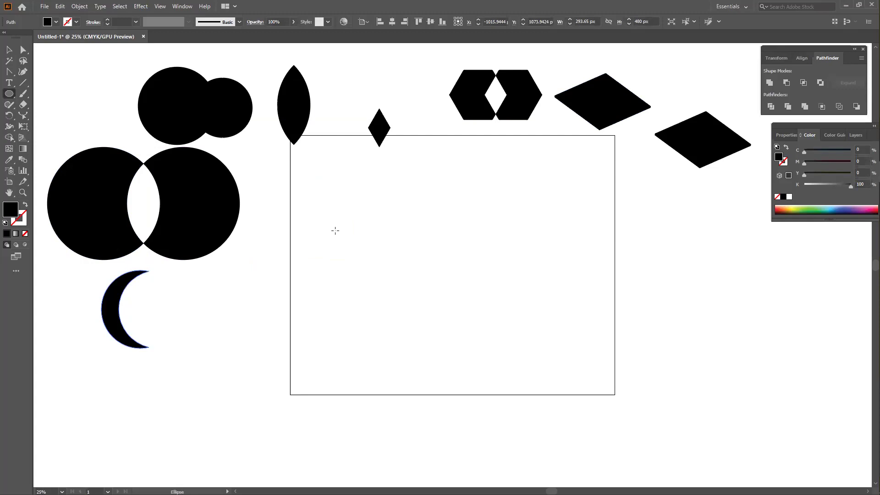
Draw a circle about 426 px wide on the artboard, copy it into a touching two-by-two block, and select all four.
{"action": "left_click_drag", "start_coordinate": [322, 212], "coordinate": [356, 246]}
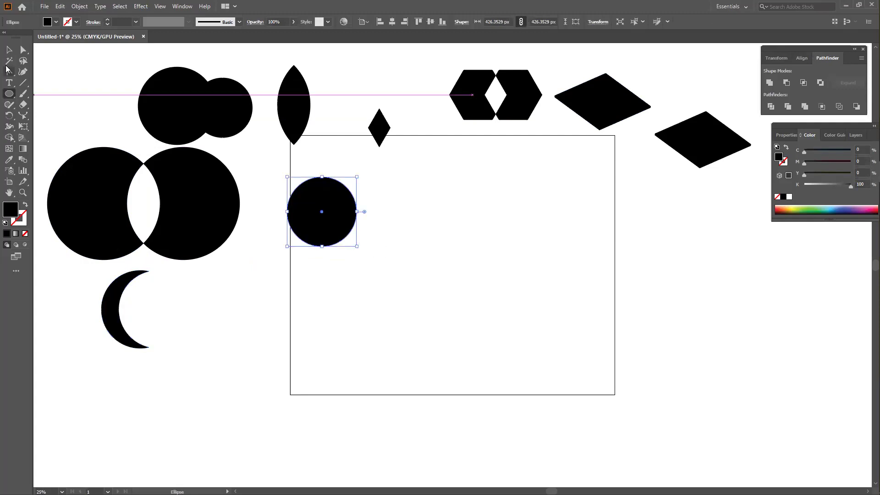
{"action": "left_click", "coordinate": [9, 49]}
{"action": "left_click_drag", "start_coordinate": [319, 210], "coordinate": [426, 206]}
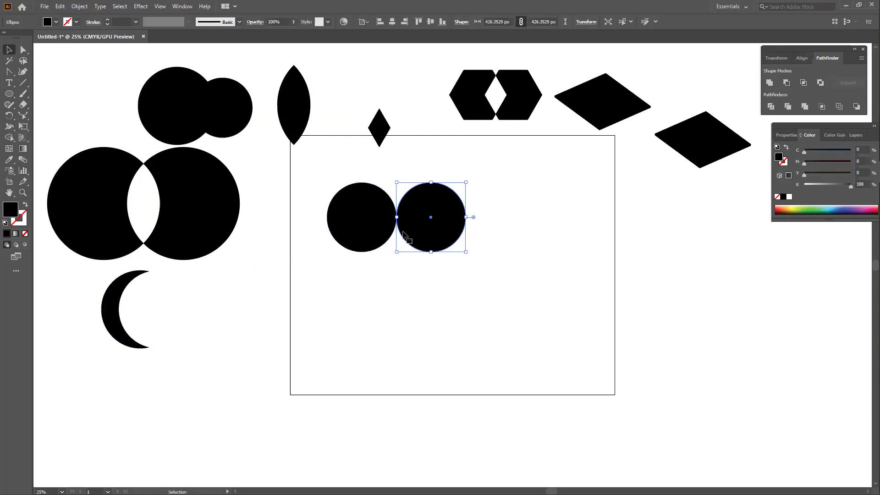
{"action": "left_click_drag", "start_coordinate": [336, 179], "coordinate": [415, 294]}
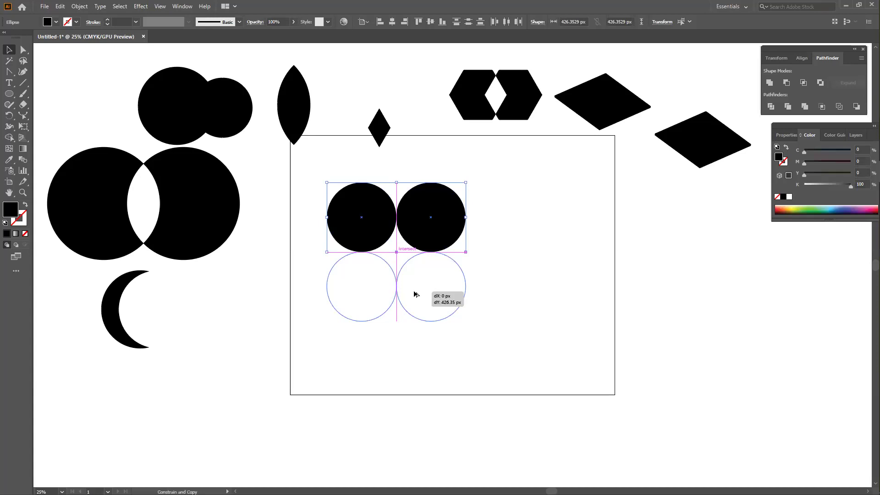
{"action": "left_click_drag", "start_coordinate": [413, 290], "coordinate": [414, 290]}
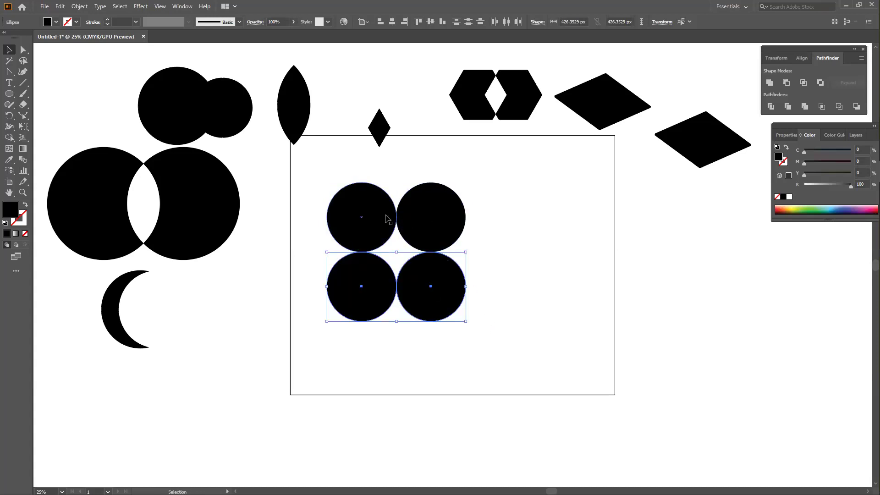
{"action": "left_click_drag", "start_coordinate": [512, 374], "coordinate": [348, 196]}
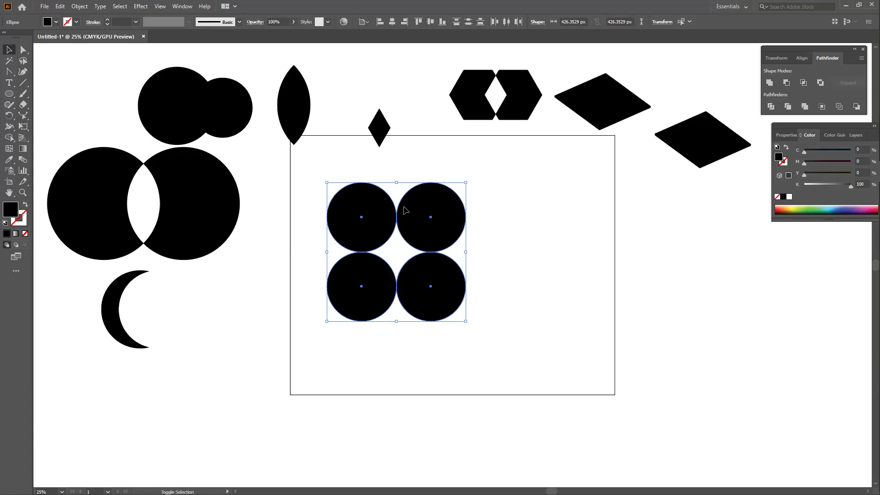
Create a four-pointed star from the gap between the four circles with the Shape Builder tool and move it beside the block.
{"action": "key", "text": "shift+m"}
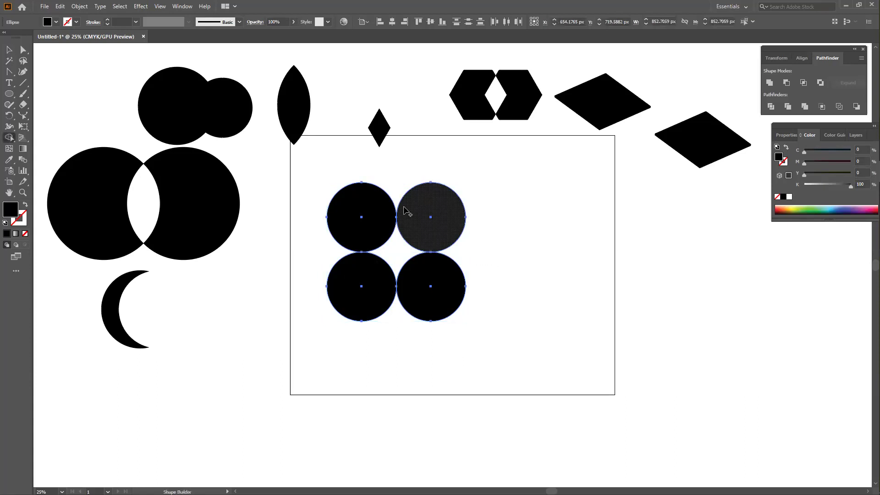
{"action": "left_click", "coordinate": [397, 252]}
{"action": "left_click", "coordinate": [9, 49]}
{"action": "left_click", "coordinate": [303, 347]}
{"action": "left_click_drag", "start_coordinate": [398, 252], "coordinate": [568, 245]}
{"action": "left_click", "coordinate": [548, 335]}
{"action": "left_click_drag", "start_coordinate": [566, 275], "coordinate": [529, 216]}
{"action": "left_click", "coordinate": [545, 290]}
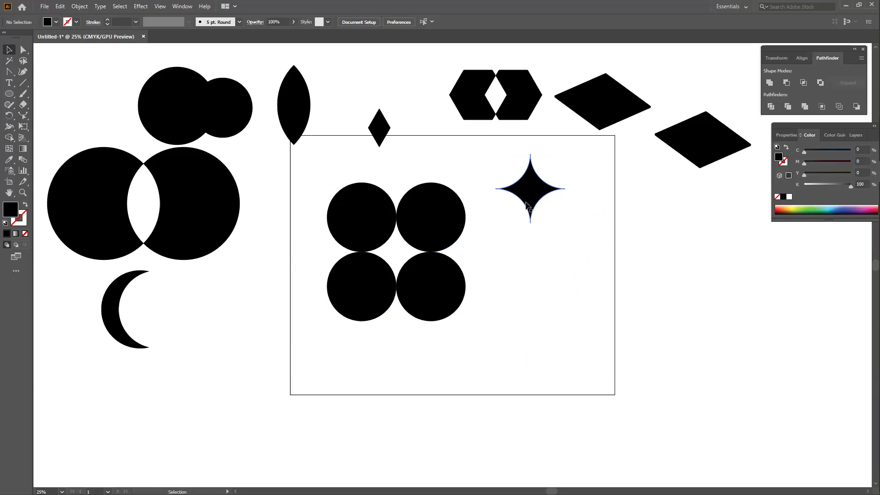
{"action": "left_click_drag", "start_coordinate": [537, 185], "coordinate": [545, 232]}
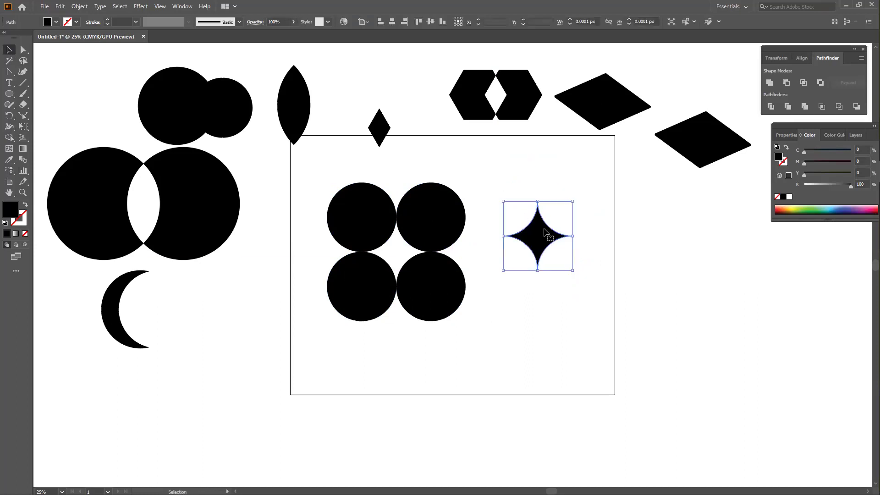
Build a second star from the gap between the four circles and place it diagonally above the first star.
{"action": "left_click_drag", "start_coordinate": [460, 307], "coordinate": [461, 308]}
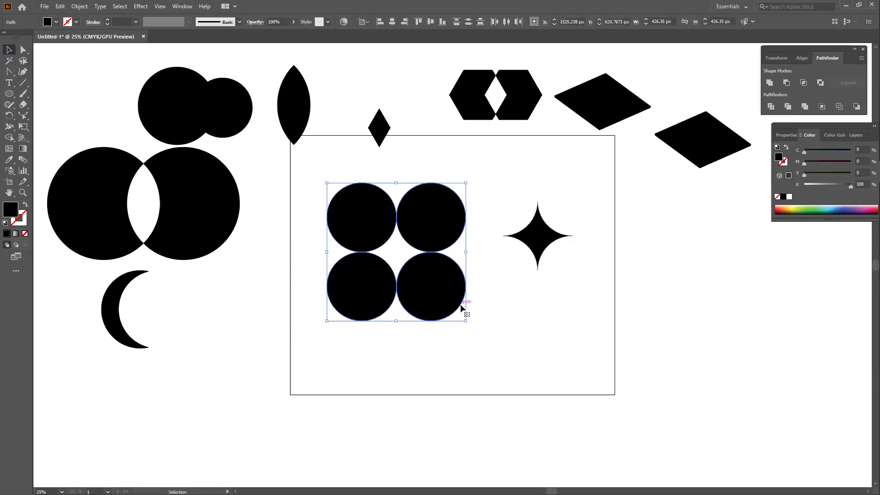
{"action": "key", "text": "shift+m"}
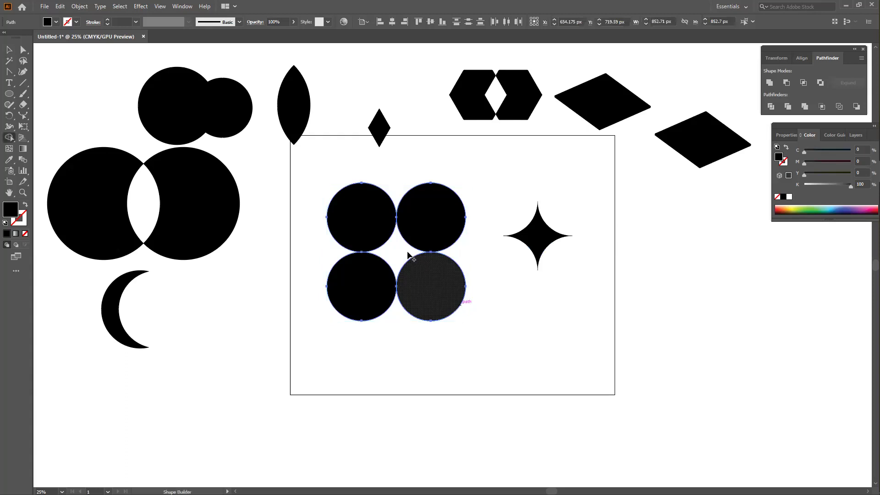
{"action": "left_click", "coordinate": [397, 252]}
{"action": "key", "text": "v"}
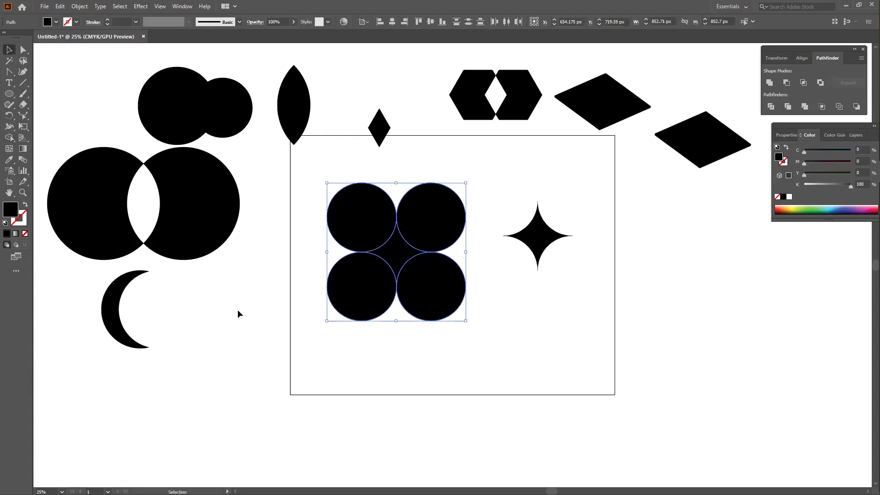
{"action": "left_click", "coordinate": [239, 312]}
{"action": "left_click_drag", "start_coordinate": [539, 245], "coordinate": [607, 197]}
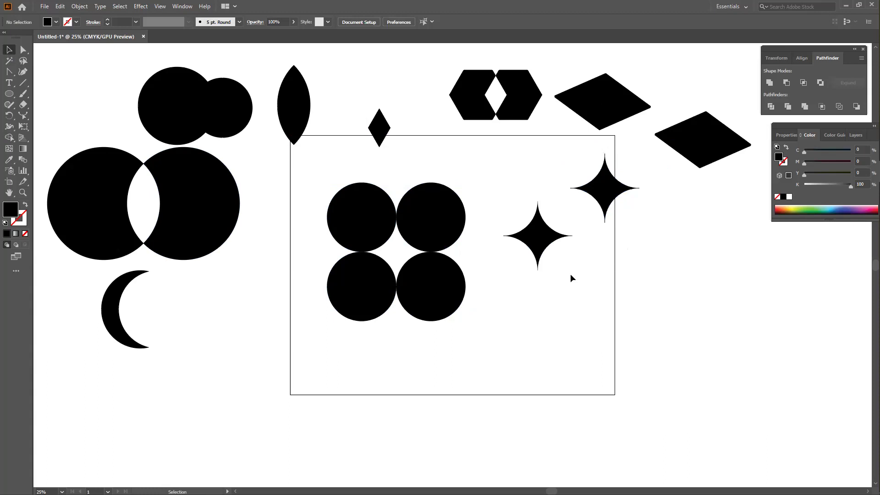
Clear the artboard by moving the four circles off its right side and the two stars to its upper right corner.
{"action": "left_click_drag", "start_coordinate": [327, 169], "coordinate": [707, 351]}
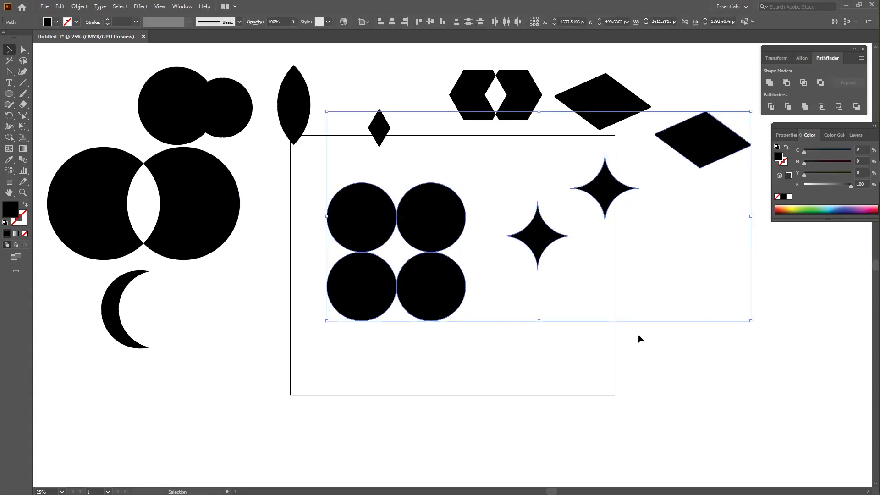
{"action": "left_click", "coordinate": [573, 311]}
{"action": "left_click_drag", "start_coordinate": [423, 244], "coordinate": [797, 292]}
{"action": "left_click_drag", "start_coordinate": [475, 196], "coordinate": [584, 247]}
{"action": "left_click_drag", "start_coordinate": [591, 190], "coordinate": [704, 93]}
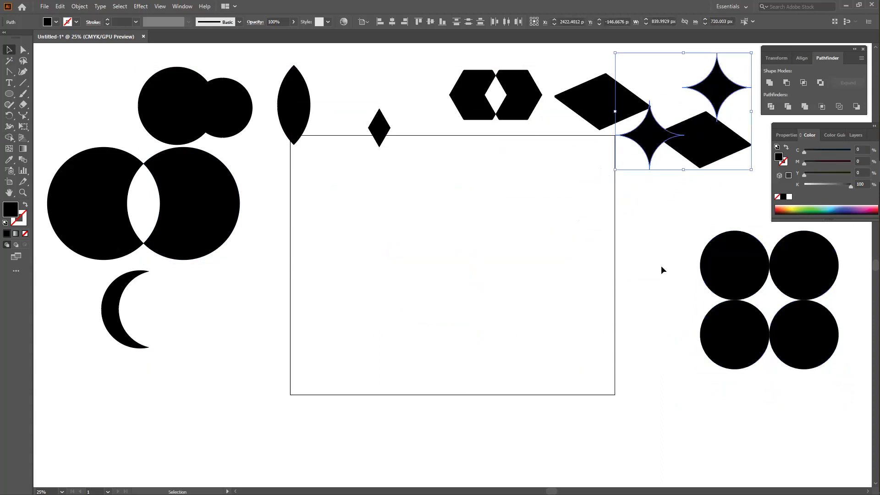
{"action": "left_click", "coordinate": [661, 266]}
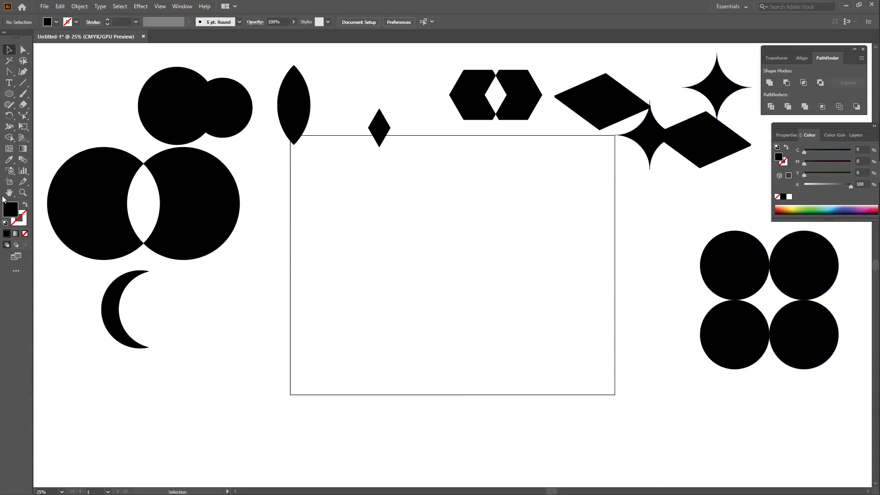
Bring the four circles back onto the artboard and merge them with their central gap into a flower using Shape Builder.
{"action": "left_click_drag", "start_coordinate": [7, 96], "coordinate": [41, 95]}
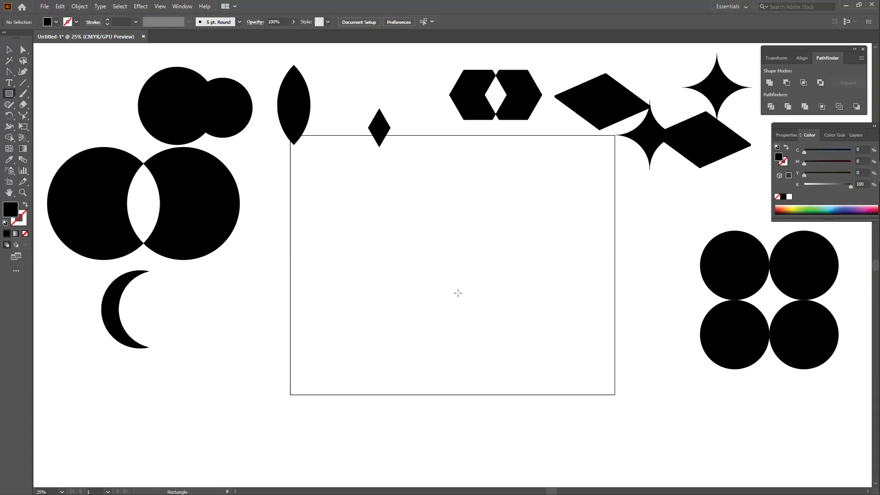
{"action": "left_click", "coordinate": [9, 49]}
{"action": "left_click_drag", "start_coordinate": [656, 241], "coordinate": [708, 353]}
{"action": "left_click_drag", "start_coordinate": [707, 269], "coordinate": [461, 250]}
{"action": "key", "text": "shift+m"}
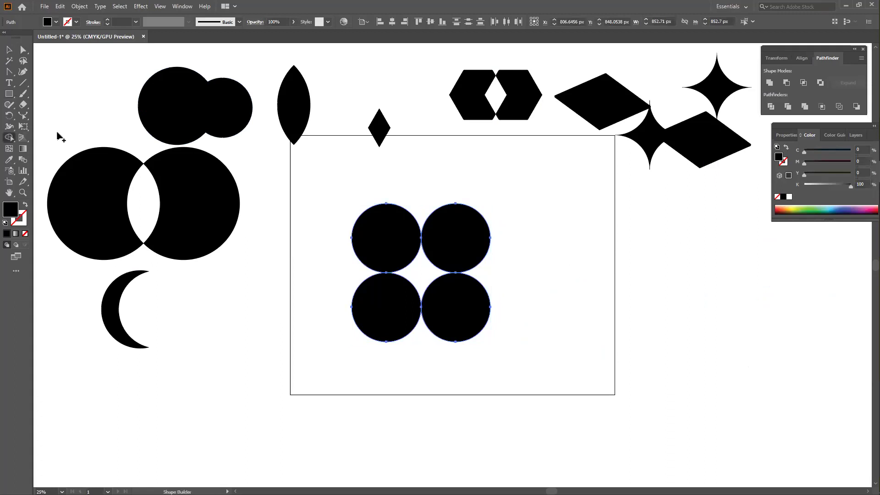
{"action": "mouse_move", "coordinate": [388, 241]}
{"action": "left_mouse_down"}
{"action": "mouse_move", "coordinate": [441, 227]}
{"action": "mouse_move", "coordinate": [472, 281]}
{"action": "mouse_move", "coordinate": [392, 302]}
{"action": "mouse_move", "coordinate": [377, 247]}
{"action": "left_mouse_up"}
{"action": "left_click", "coordinate": [10, 52]}
Draw a circle about 288 px wide beside the flower and give it a white fill sampled from the artboard.
{"action": "left_click_drag", "start_coordinate": [7, 98], "coordinate": [39, 116]}
{"action": "left_click_drag", "start_coordinate": [555, 249], "coordinate": [578, 273]}
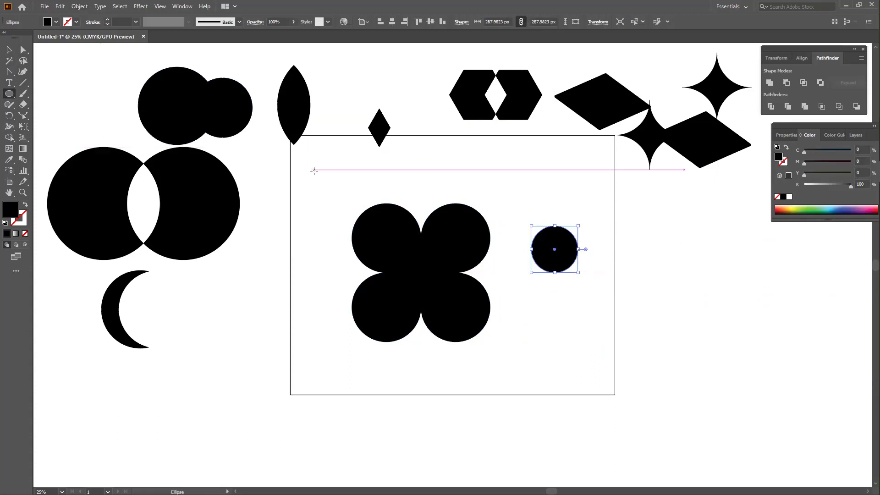
{"action": "key", "text": "i"}
{"action": "left_click", "coordinate": [465, 195]}
{"action": "left_click", "coordinate": [9, 50]}
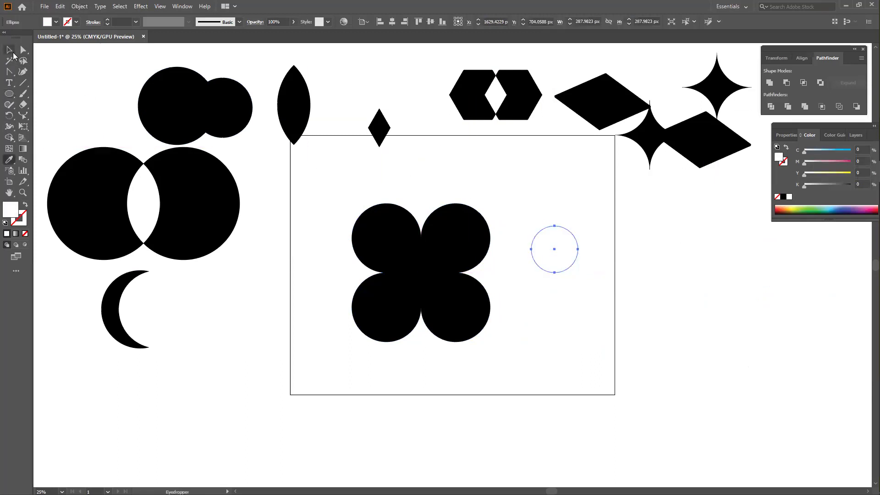
Align the flower and the white circle to each other's horizontal and vertical centres.
{"action": "left_click_drag", "start_coordinate": [362, 170], "coordinate": [622, 290]}
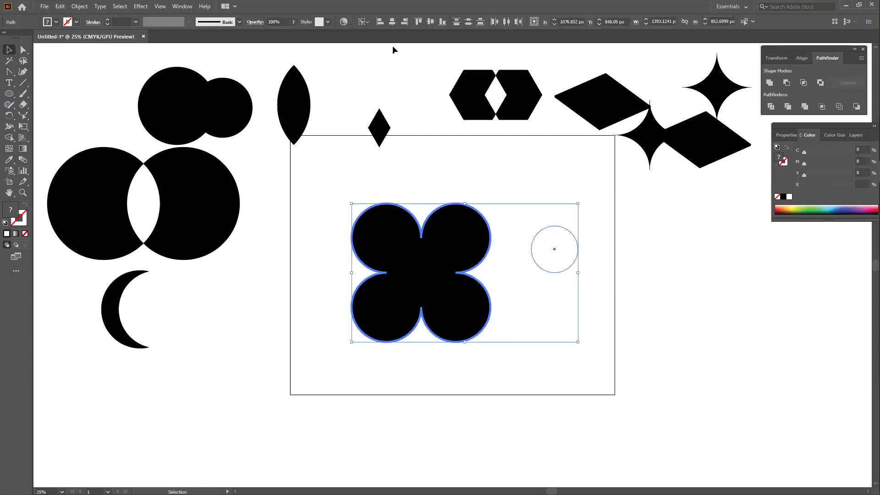
{"action": "left_click", "coordinate": [392, 21]}
{"action": "left_click", "coordinate": [431, 22]}
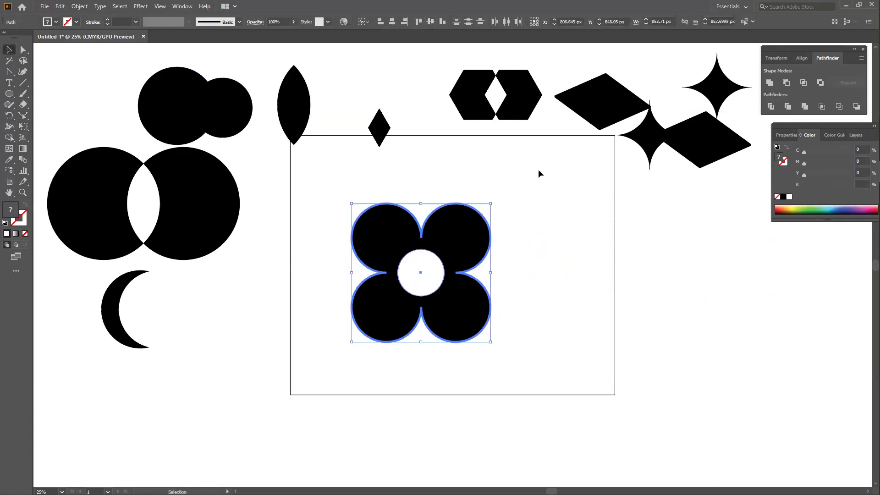
{"action": "left_click", "coordinate": [526, 212]}
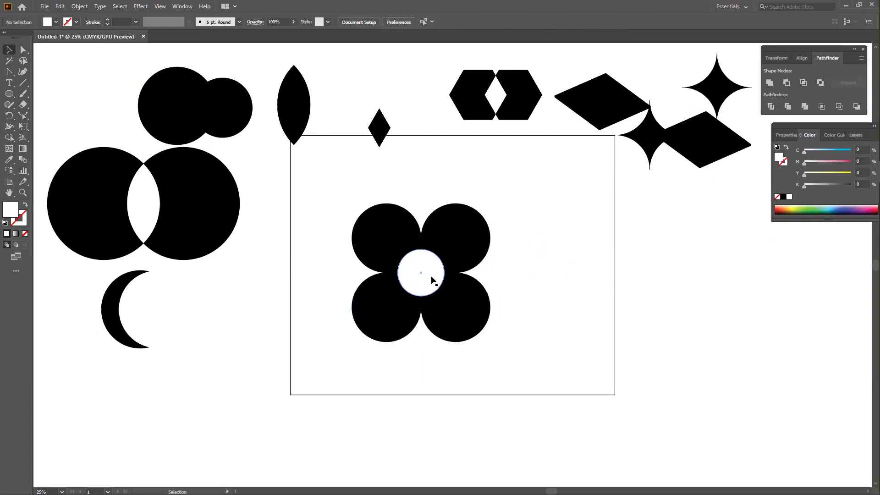
Cut the white circle out of the flower's centre with the Shape Builder tool.
{"action": "left_click_drag", "start_coordinate": [516, 326], "coordinate": [406, 215]}
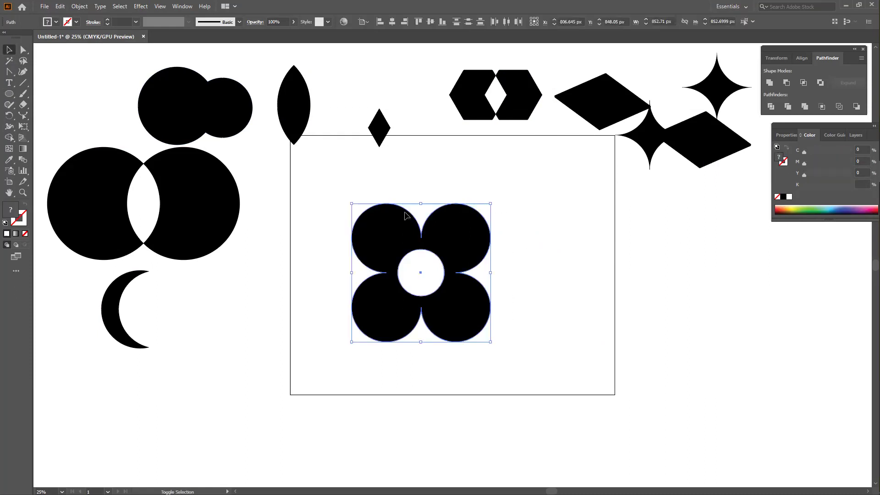
{"action": "key", "text": "shift+m"}
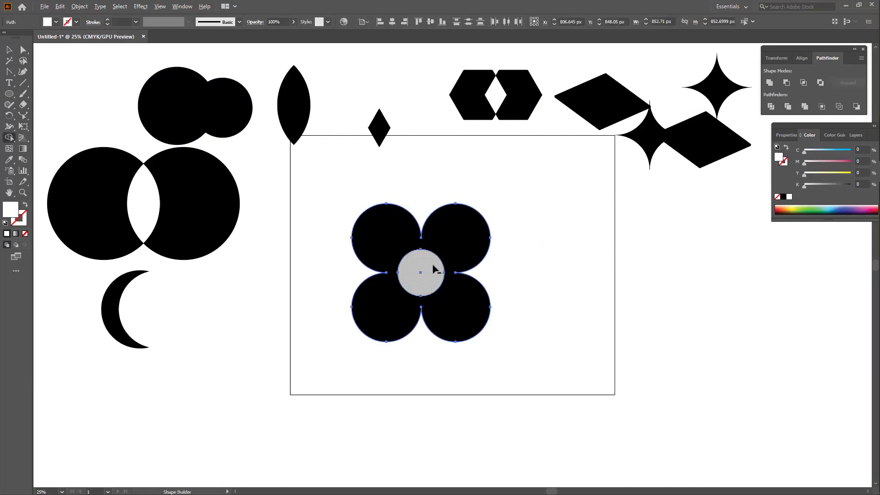
{"action": "key", "text": "v"}
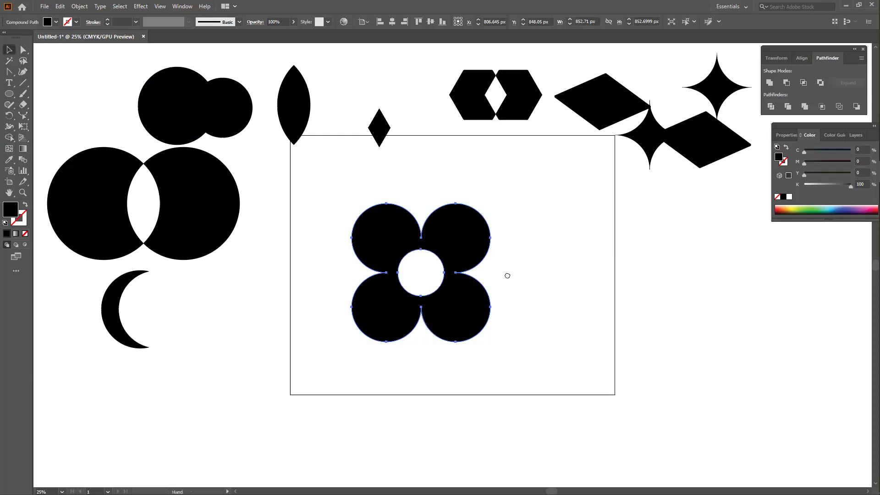
Shrink the flower to about 483 px near the artboard's upper edge and draw a narrow vertical rectangle below it as a stem.
{"action": "left_click_drag", "start_coordinate": [466, 313], "coordinate": [472, 235]}
{"action": "left_click_drag", "start_coordinate": [497, 194], "coordinate": [490, 118]}
{"action": "left_click", "coordinate": [9, 94]}
{"action": "left_click_drag", "start_coordinate": [13, 97], "coordinate": [57, 97]}
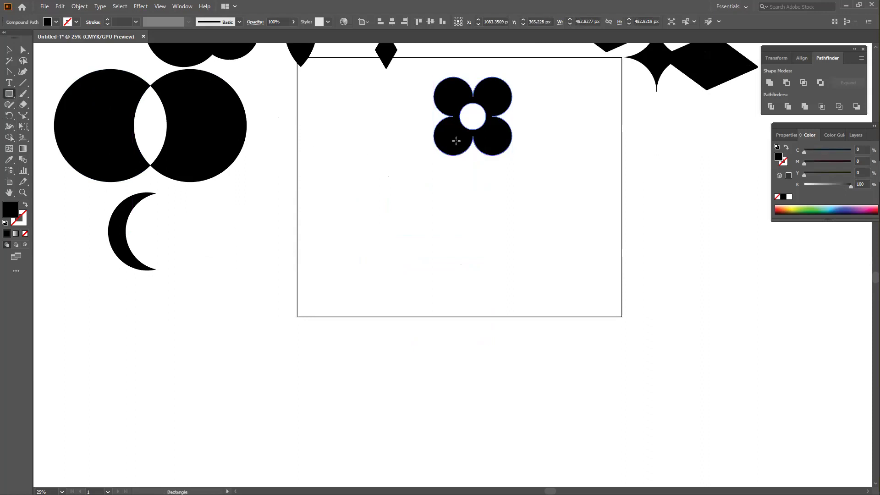
{"action": "left_click_drag", "start_coordinate": [468, 132], "coordinate": [479, 232]}
{"action": "key", "text": "v"}
{"action": "left_click", "coordinate": [410, 212]}
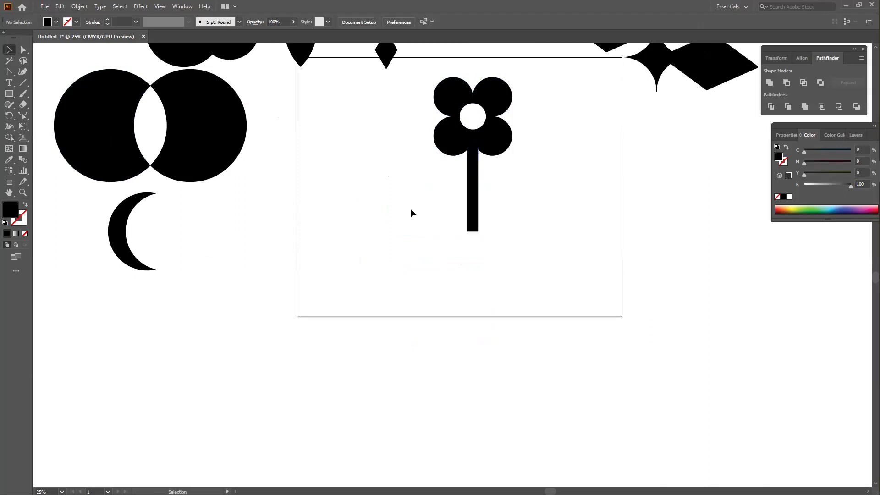
Draw a circle about 486 px wide over the artboard's lower left edge.
{"action": "scroll", "coordinate": [468, 229], "scroll_direction": "up", "scroll_amount": 2}
{"action": "scroll", "coordinate": [467, 230], "scroll_direction": "right", "scroll_amount": 3}
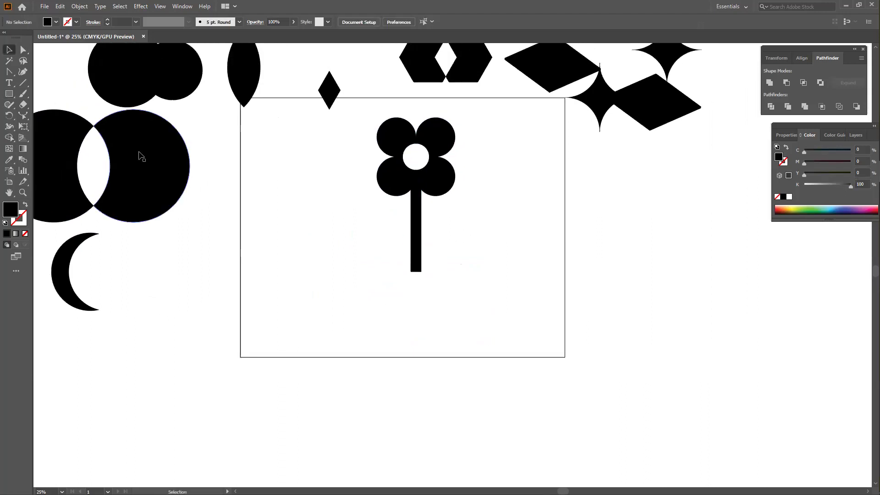
{"action": "left_click_drag", "start_coordinate": [9, 94], "coordinate": [43, 117]}
{"action": "left_click_drag", "start_coordinate": [249, 280], "coordinate": [289, 319]}
{"action": "key", "text": "v"}
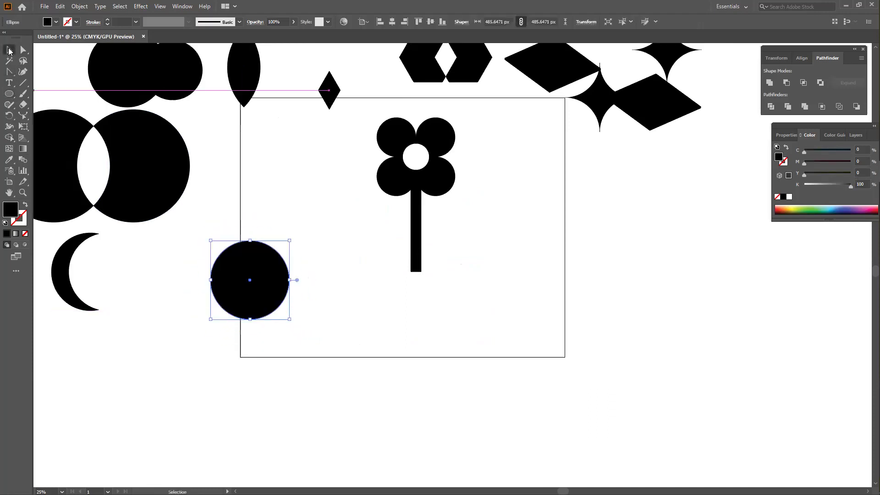
Copy the new circle into a touching two-by-two block and try to merge the shapes with the Shape Builder tool.
{"action": "left_click_drag", "start_coordinate": [262, 274], "coordinate": [341, 367]}
{"action": "left_click", "coordinate": [257, 280], "text": "shift"}
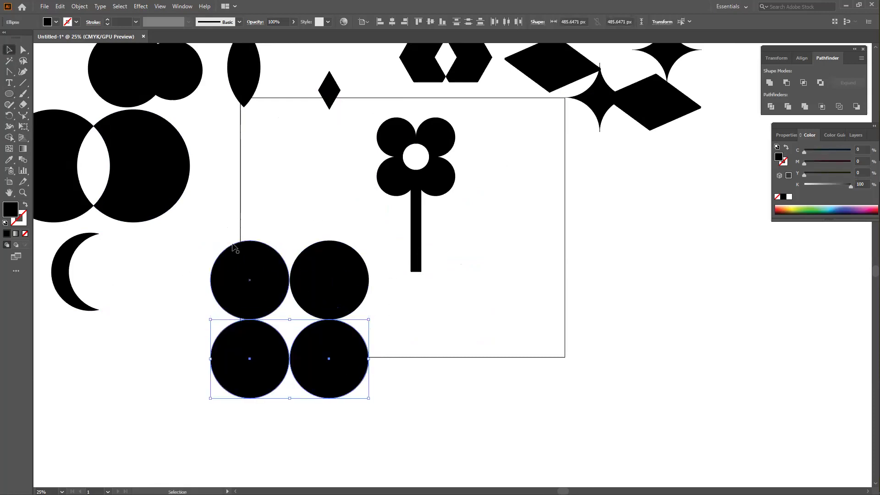
{"action": "key", "text": "shift+m"}
{"action": "mouse_move", "coordinate": [288, 262]}
{"action": "left_mouse_down"}
{"action": "mouse_move", "coordinate": [326, 350]}
{"action": "mouse_move", "coordinate": [265, 353]}
{"action": "mouse_move", "coordinate": [270, 278]}
{"action": "left_mouse_up"}
{"action": "left_click", "coordinate": [9, 50]}
{"action": "left_click", "coordinate": [413, 331]}
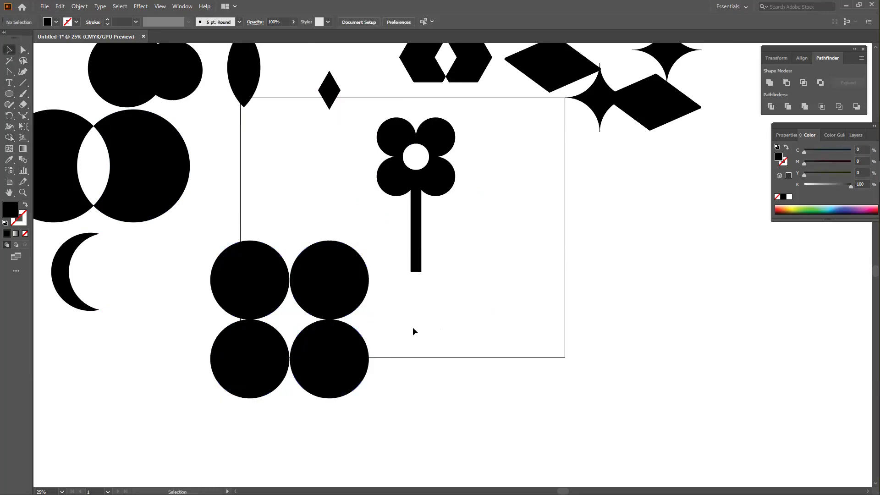
Delete three of the four large circles, keeping only the upper left one.
{"action": "left_click", "coordinate": [328, 285]}
{"action": "left_click", "coordinate": [275, 359]}
{"action": "left_click", "coordinate": [354, 371]}
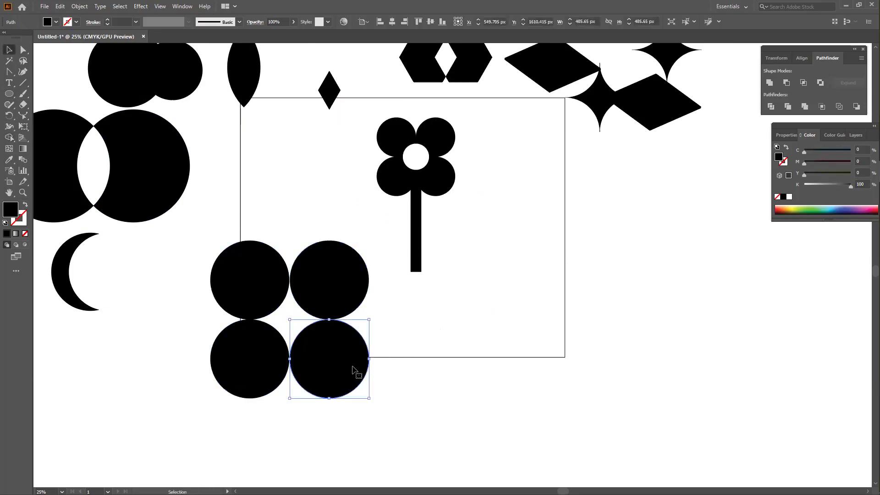
{"action": "key", "text": "Delete"}
{"action": "left_click", "coordinate": [266, 352]}
{"action": "key", "text": "Delete"}
{"action": "left_click", "coordinate": [339, 289]}
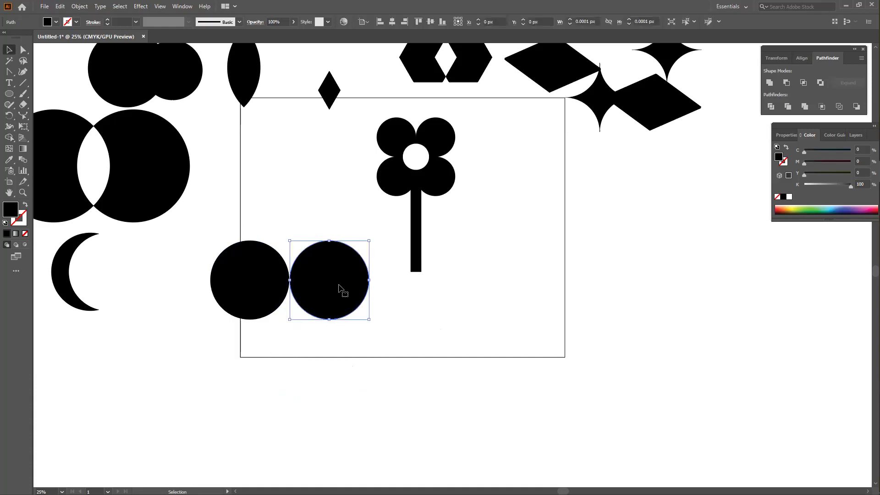
{"action": "key", "text": "Delete"}
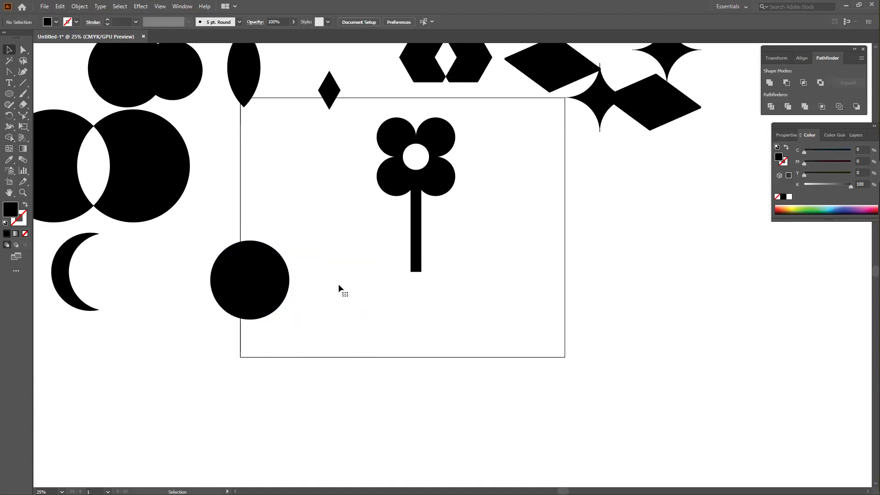
Copy the large circle to its right and nudge the copy left until the two circles touch.
{"action": "left_click", "coordinate": [284, 288]}
{"action": "left_click_drag", "start_coordinate": [264, 279], "coordinate": [343, 283]}
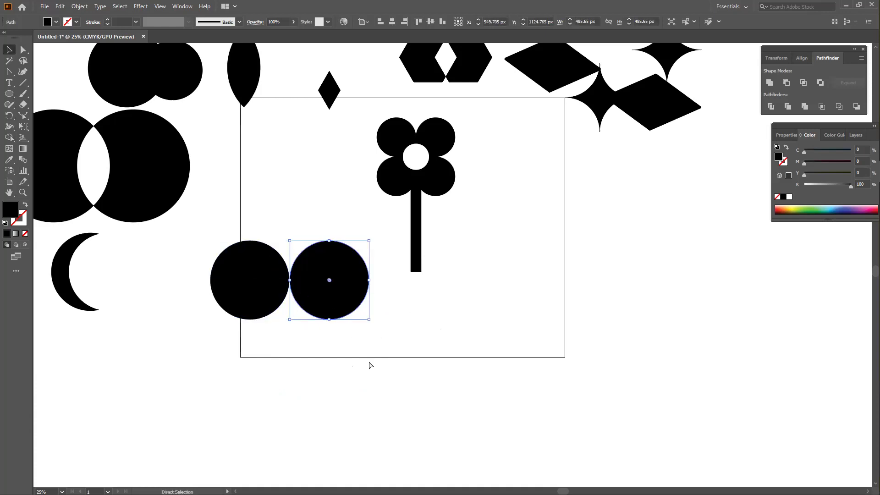
{"action": "key", "text": "ctrl+plus"}
{"action": "key", "text": "ctrl+plus"}
{"action": "key", "text": "Left"}
{"action": "key", "text": "Left"}
{"action": "key", "text": "Left"}
{"action": "left_click", "coordinate": [430, 386]}
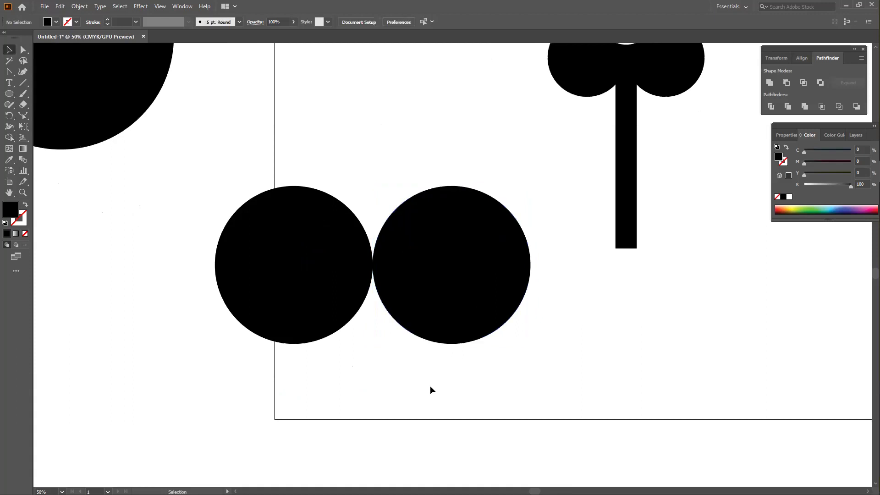
Delete the left circle of the touching pair, keeping only the right one.
{"action": "left_click_drag", "start_coordinate": [326, 196], "coordinate": [474, 321]}
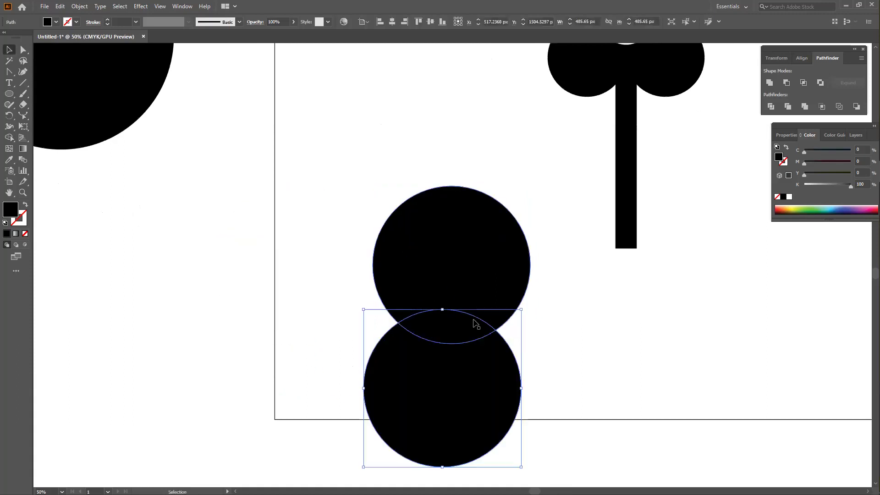
{"action": "key", "text": "Delete"}
{"action": "left_click", "coordinate": [454, 287]}
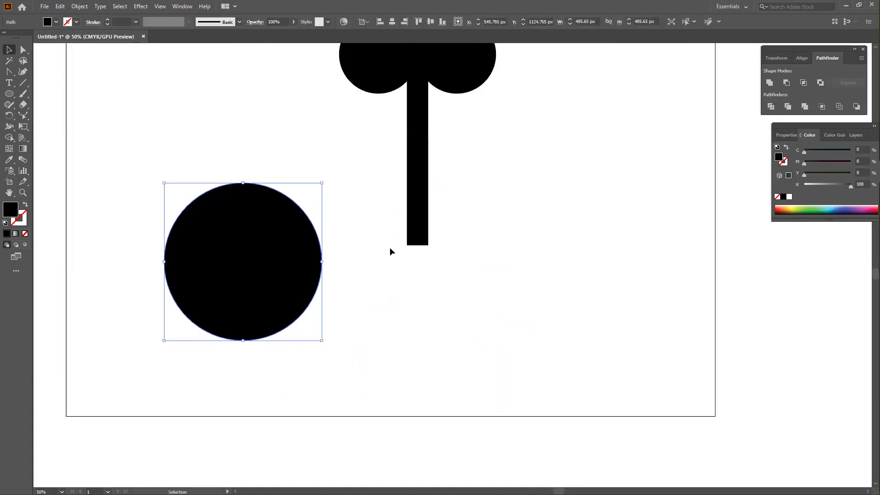
Copy the remaining circle to its left and copy the pair below, forming a touching two-by-two block of four circles.
{"action": "left_click_drag", "start_coordinate": [270, 305], "coordinate": [661, 308]}
{"action": "left_click_drag", "start_coordinate": [626, 282], "coordinate": [467, 289]}
{"action": "left_click", "coordinate": [622, 276], "text": "shift"}
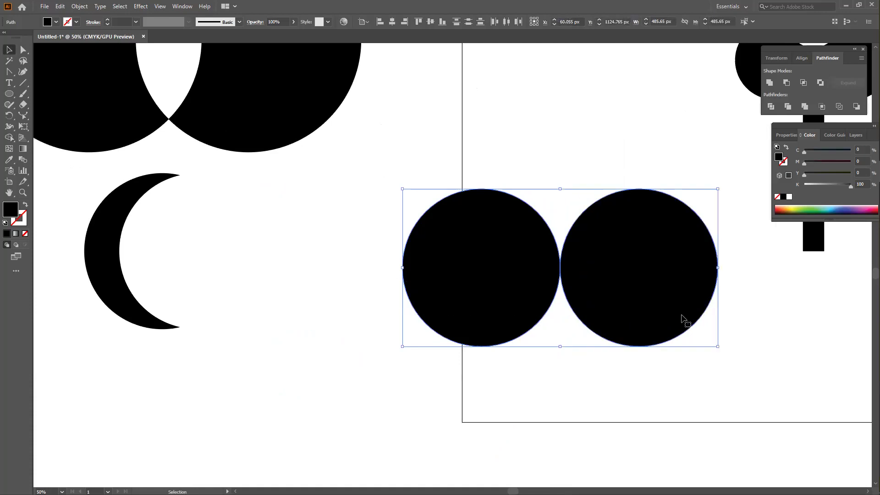
{"action": "key", "text": "ctrl+minus"}
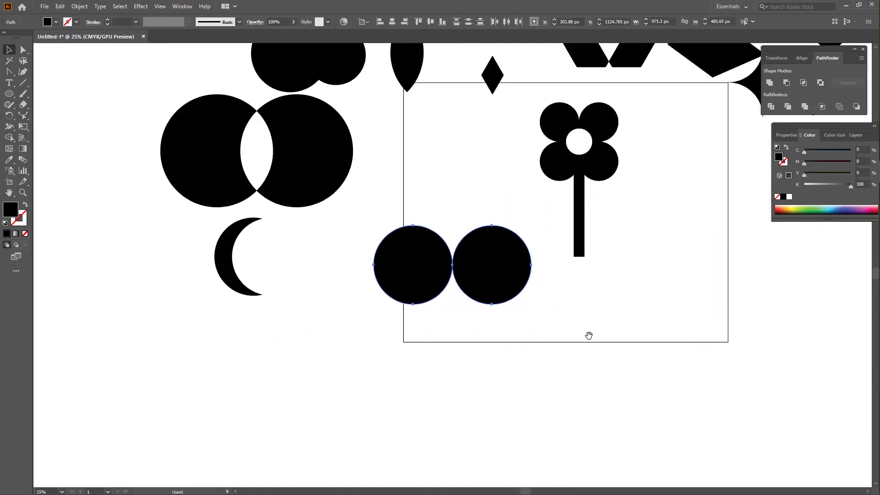
{"action": "left_click_drag", "start_coordinate": [590, 334], "coordinate": [588, 262]}
{"action": "left_click_drag", "start_coordinate": [495, 209], "coordinate": [500, 284]}
{"action": "left_click_drag", "start_coordinate": [594, 357], "coordinate": [401, 190]}
{"action": "key", "text": "ctrl+shift+a"}
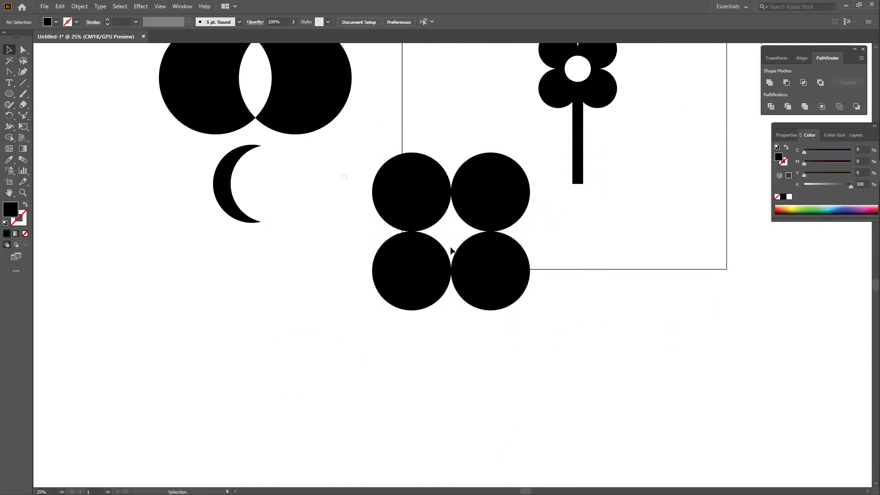
Try to merge the four touching circles with the Shape Builder tool.
{"action": "left_click_drag", "start_coordinate": [451, 251], "coordinate": [514, 295]}
{"action": "key", "text": "shift+m"}
{"action": "mouse_move", "coordinate": [410, 202]}
{"action": "left_mouse_down"}
{"action": "mouse_move", "coordinate": [474, 200]}
{"action": "mouse_move", "coordinate": [503, 245]}
{"action": "mouse_move", "coordinate": [444, 273]}
{"action": "mouse_move", "coordinate": [420, 195]}
{"action": "left_mouse_up"}
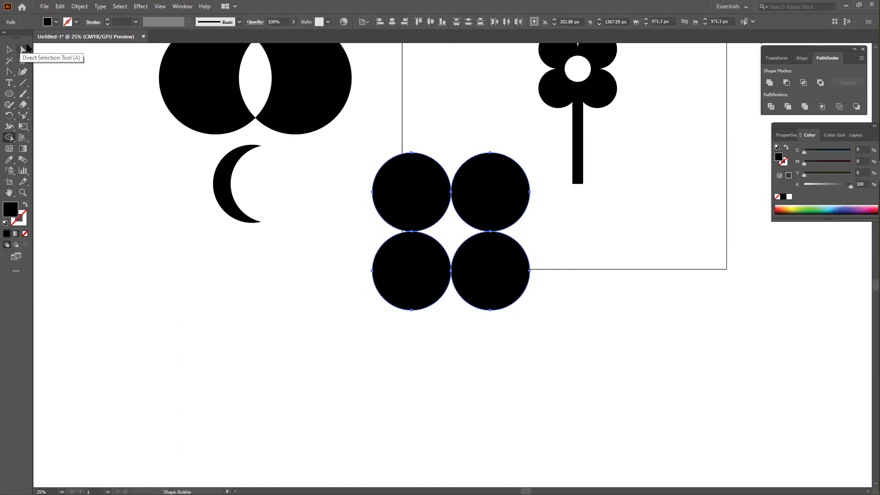
{"action": "left_click", "coordinate": [9, 50]}
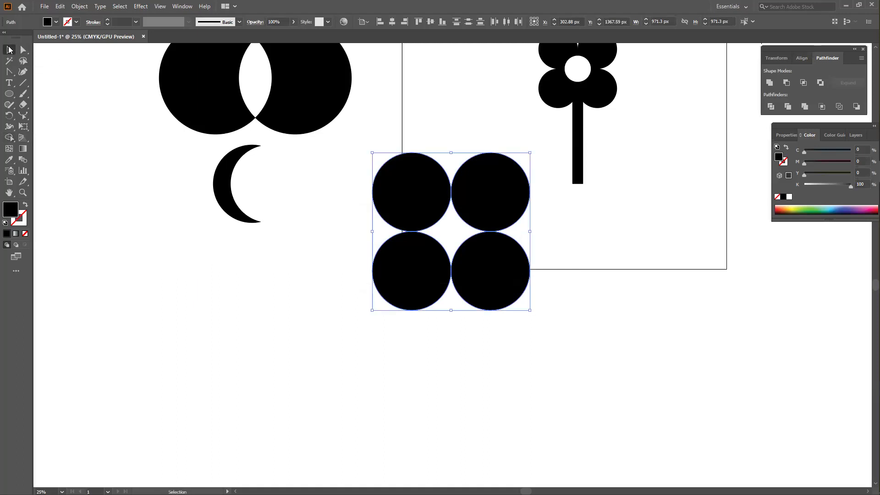
Inspect in outline view how the four circles touch each other, and return to the preview.
{"action": "key", "text": "ctrl+y"}
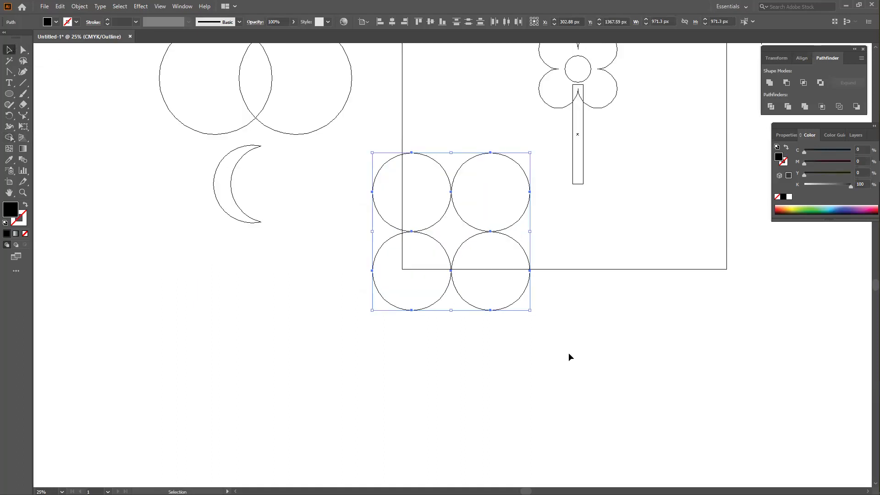
{"action": "key", "text": "ctrl+1"}
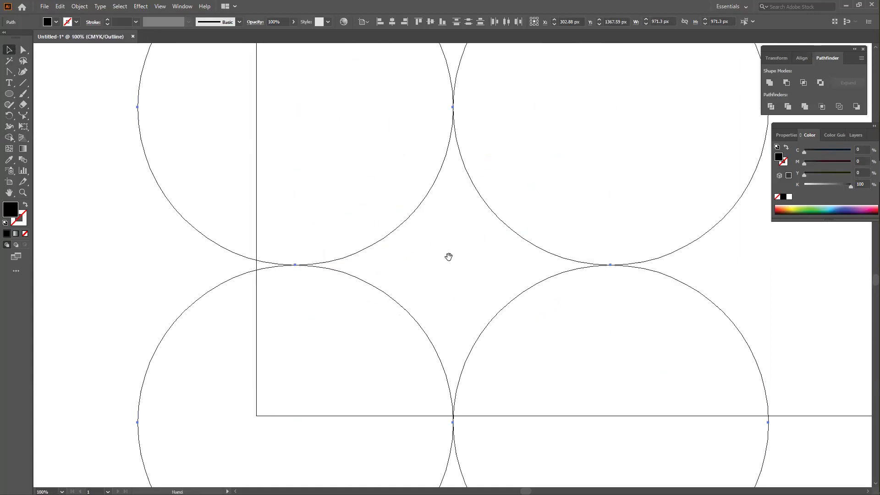
{"action": "left_click", "coordinate": [105, 249]}
{"action": "left_click_drag", "start_coordinate": [703, 311], "coordinate": [616, 381]}
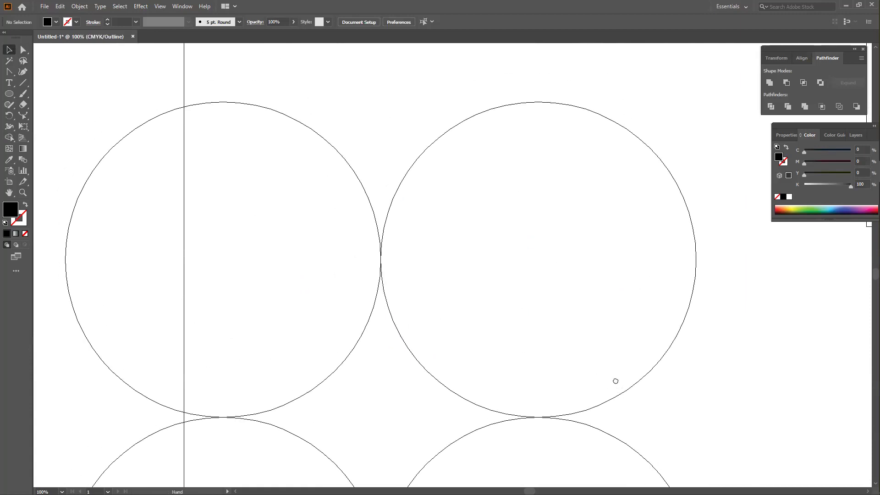
{"action": "key", "text": "ctrl+minus"}
{"action": "key", "text": "ctrl+F12"}
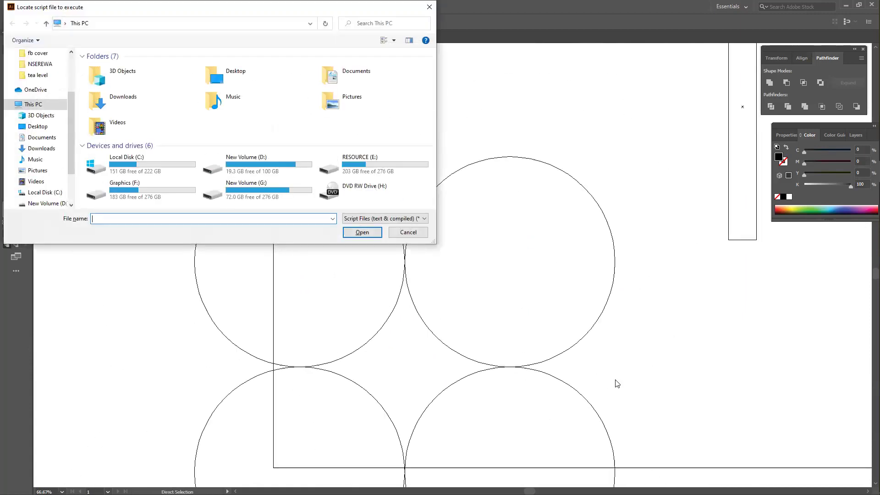
{"action": "left_click", "coordinate": [415, 232]}
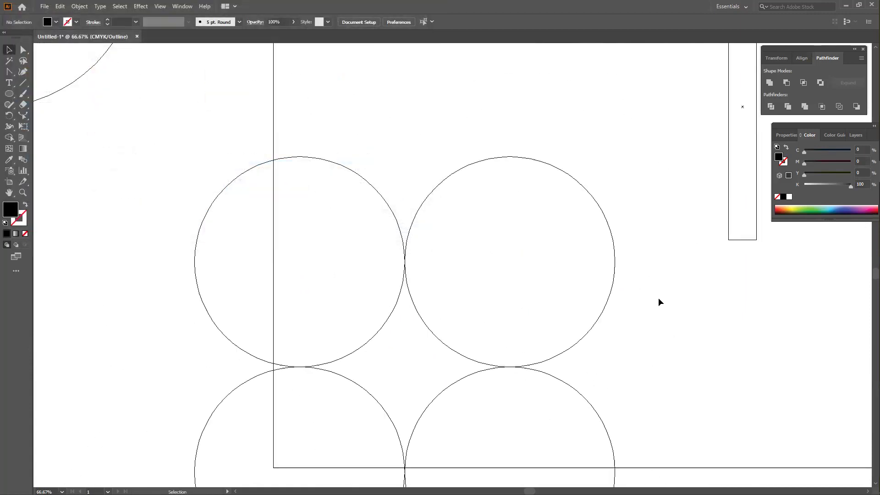
{"action": "key", "text": "ctrl+minus"}
{"action": "key", "text": "ctrl+minus"}
{"action": "key", "text": "ctrl+minus"}
{"action": "key", "text": "a"}
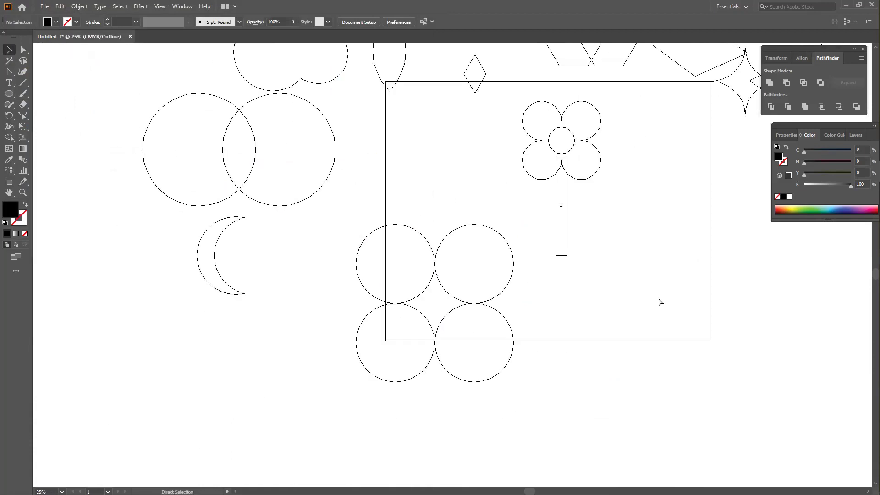
{"action": "key", "text": "ctrl+y"}
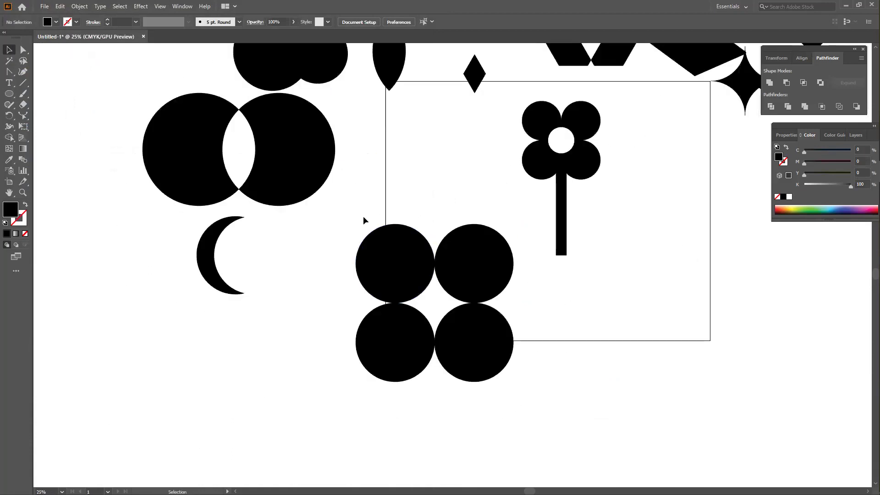
Merge the four circles and the gap between them into one four-petal flower with the Shape Builder tool.
{"action": "left_click", "coordinate": [379, 266]}
{"action": "left_click_drag", "start_coordinate": [289, 220], "coordinate": [524, 388]}
{"action": "key", "text": "shift+m"}
{"action": "mouse_move", "coordinate": [404, 269]}
{"action": "left_mouse_down"}
{"action": "mouse_move", "coordinate": [478, 342]}
{"action": "mouse_move", "coordinate": [414, 337]}
{"action": "mouse_move", "coordinate": [398, 283]}
{"action": "left_mouse_up"}
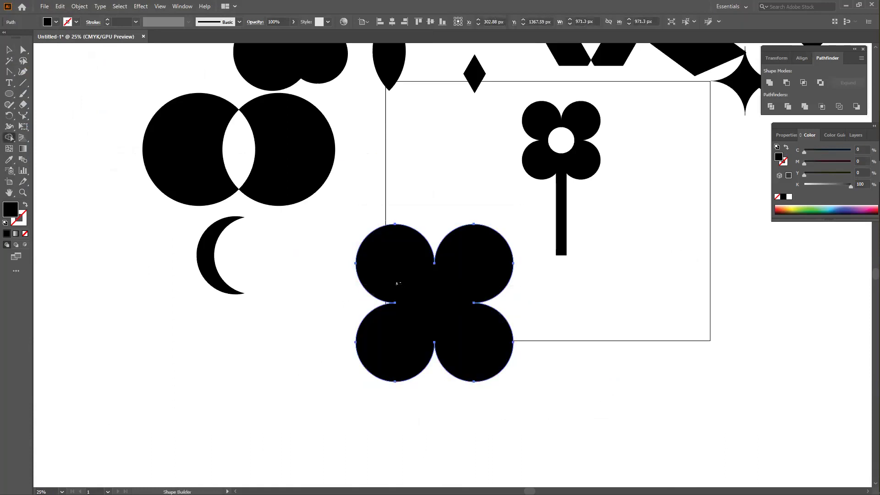
Draw a circle about 305 px wide in the middle of the flower and fill it with white sampled from the canvas.
{"action": "left_click", "coordinate": [9, 50]}
{"action": "left_click", "coordinate": [9, 94]}
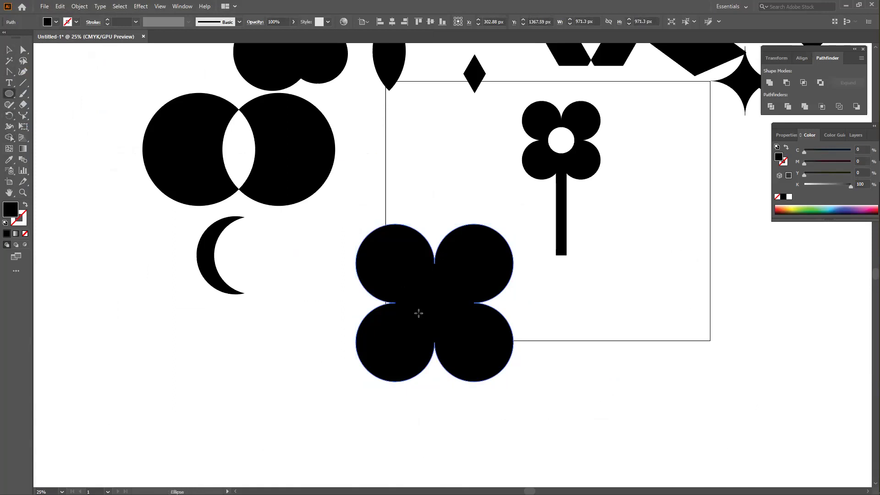
{"action": "left_click_drag", "start_coordinate": [423, 295], "coordinate": [460, 315]}
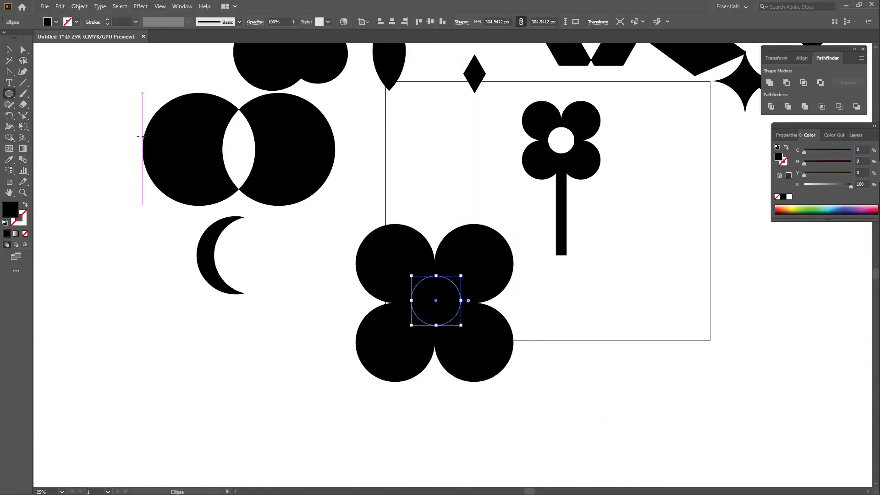
{"action": "key", "text": "i"}
{"action": "left_click", "coordinate": [268, 237]}
Align the white circle and the flower on their horizontal and vertical centers.
{"action": "key", "text": "v"}
{"action": "left_click", "coordinate": [471, 257]}
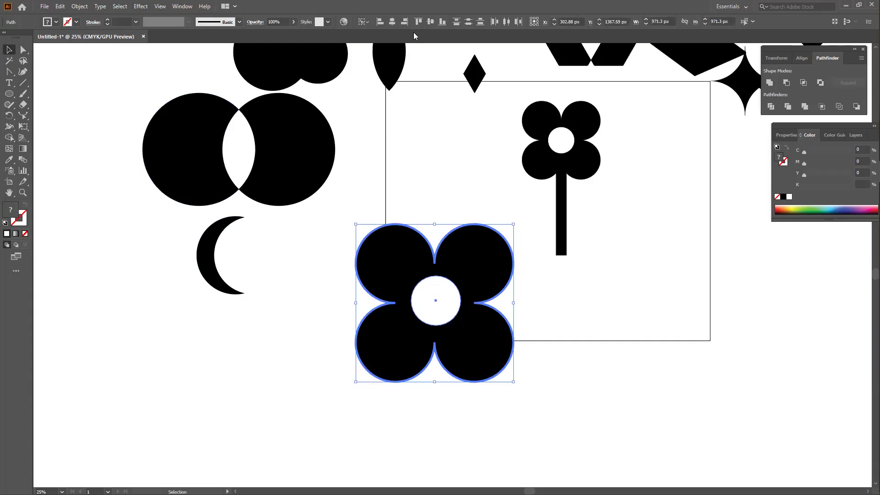
{"action": "left_click", "coordinate": [394, 22]}
{"action": "left_click", "coordinate": [430, 22]}
{"action": "left_click", "coordinate": [440, 182]}
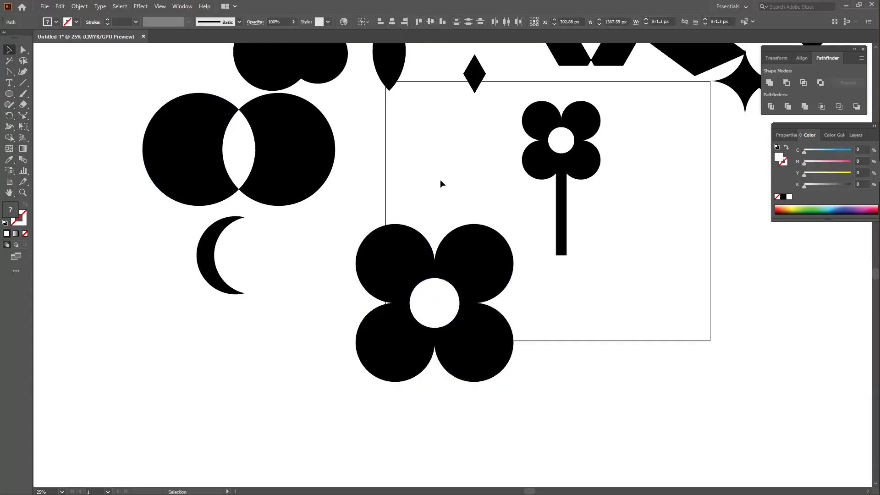
Subtract the white center circle from the flower with the Shape Builder tool, leaving a round hole.
{"action": "left_click_drag", "start_coordinate": [352, 220], "coordinate": [518, 375]}
{"action": "key", "text": "shift+m"}
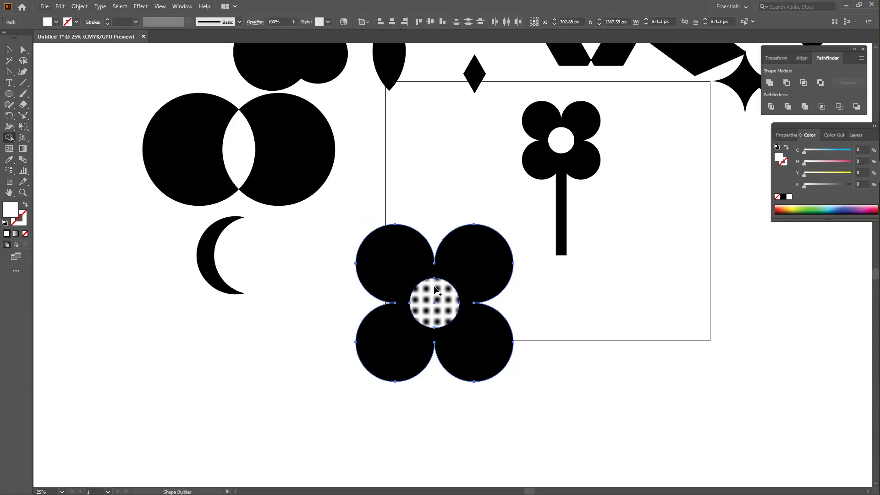
{"action": "left_click", "coordinate": [435, 290], "text": "alt"}
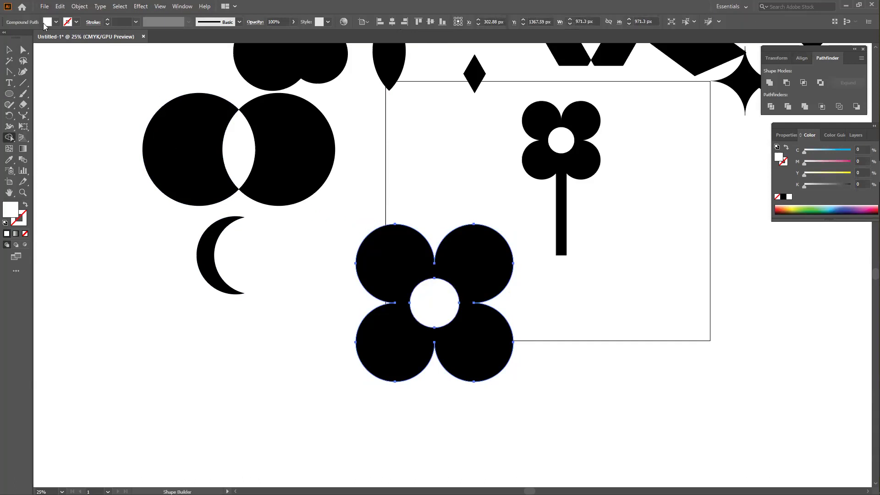
{"action": "left_click", "coordinate": [12, 49]}
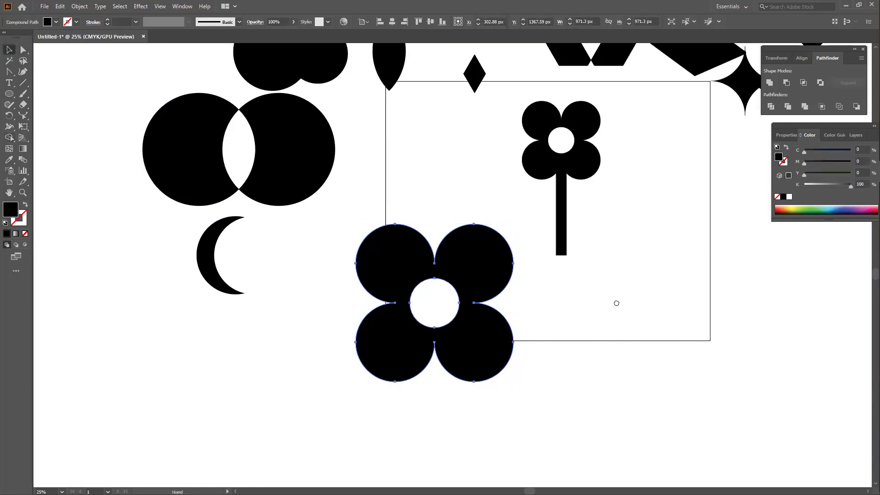
Shrink the flower to about 468 px beside the first flower on the artboard and copy the stem rectangle centered beneath it.
{"action": "scroll", "coordinate": [596, 251], "scroll_direction": "down", "scroll_amount": 1}
{"action": "left_click_drag", "start_coordinate": [515, 188], "coordinate": [473, 179]}
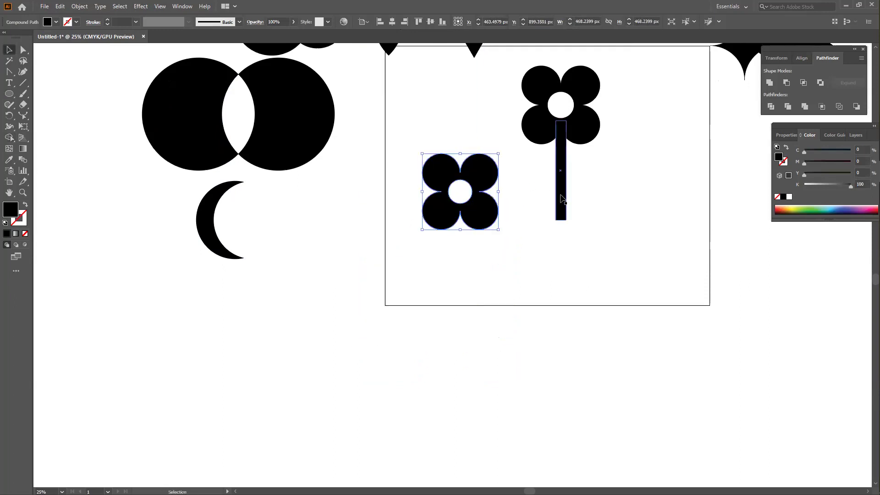
{"action": "left_click", "coordinate": [564, 196]}
{"action": "left_click_drag", "start_coordinate": [564, 197], "coordinate": [451, 270]}
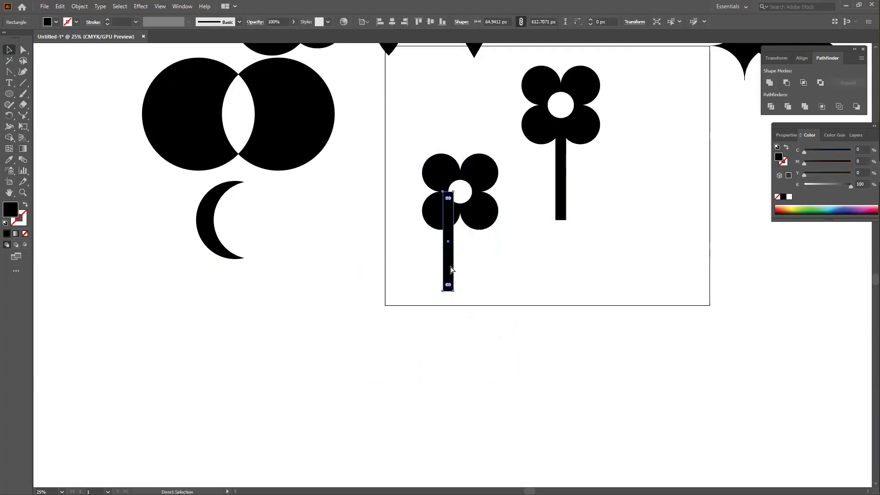
{"action": "key", "text": "ctrl+z"}
{"action": "left_click_drag", "start_coordinate": [561, 205], "coordinate": [459, 276]}
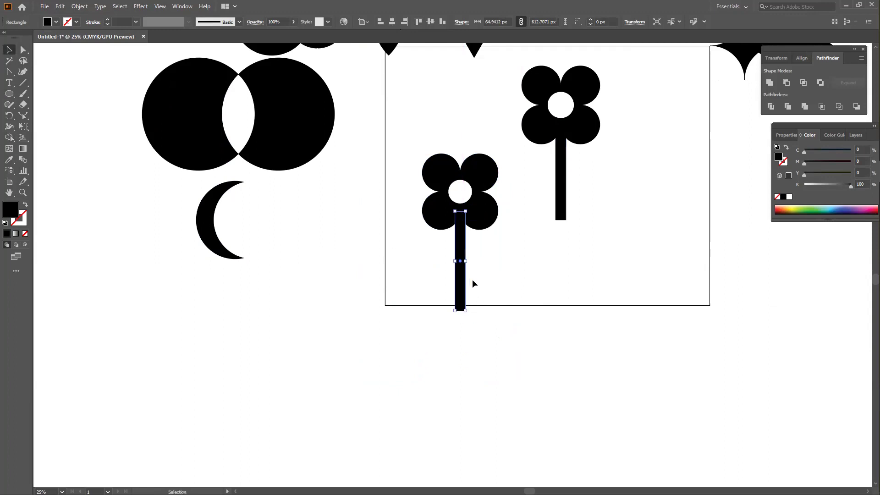
{"action": "left_click", "coordinate": [507, 296]}
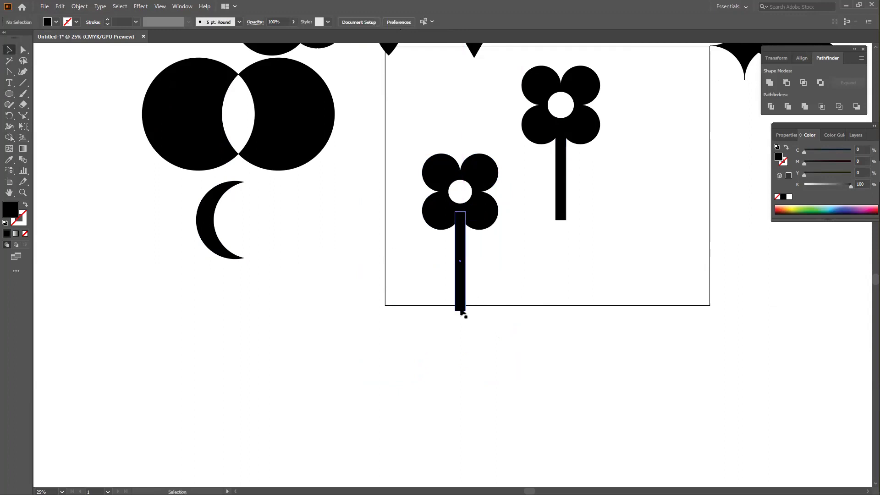
Draw a rectangle about 333 by 376 px below the crescent and move its upper right corner outward about 50 px.
{"action": "left_click_drag", "start_coordinate": [10, 94], "coordinate": [46, 94]}
{"action": "left_click_drag", "start_coordinate": [192, 316], "coordinate": [246, 376]}
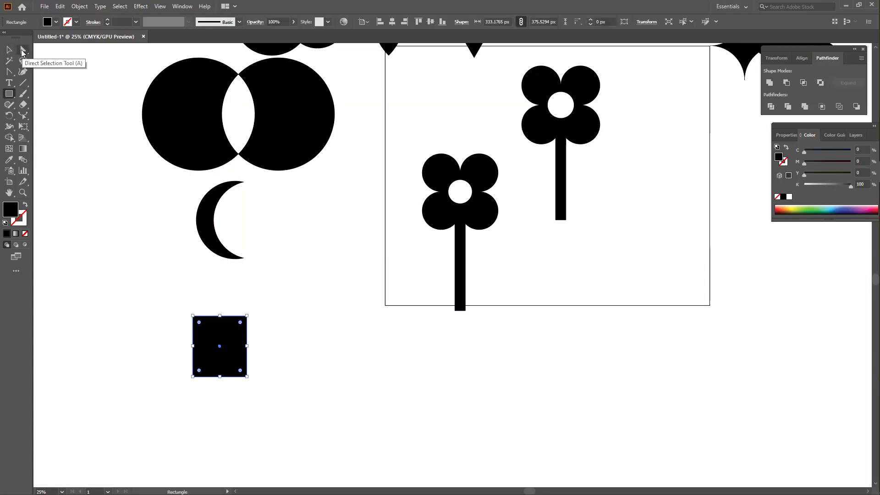
{"action": "left_click", "coordinate": [22, 51]}
{"action": "left_click_drag", "start_coordinate": [226, 304], "coordinate": [293, 328]}
{"action": "key", "text": "Right"}
{"action": "key", "text": "Right"}
{"action": "key", "text": "Right"}
{"action": "key", "text": "Right"}
{"action": "key", "text": "Right"}
{"action": "key", "text": "Right"}
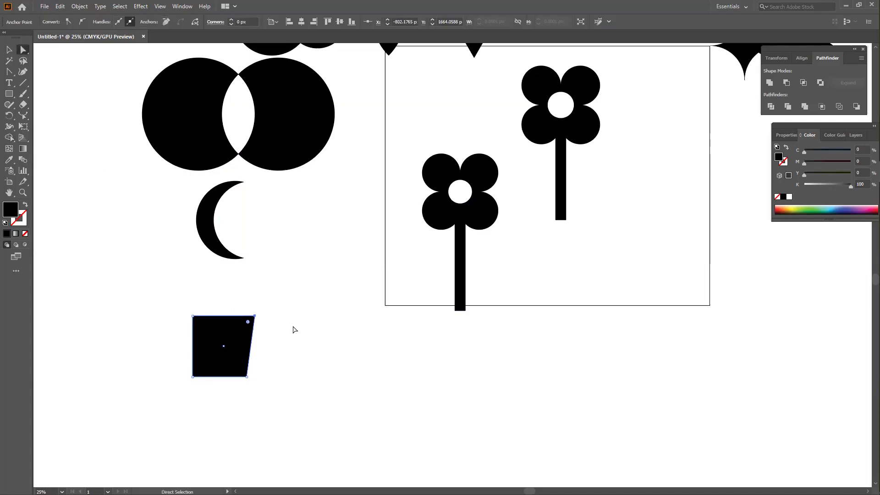
Move the rectangle's upper left corner outward about 50 px to match the opposite side.
{"action": "left_click_drag", "start_coordinate": [177, 306], "coordinate": [226, 338]}
{"action": "key", "text": "Left"}
{"action": "key", "text": "Left"}
{"action": "key", "text": "Left"}
{"action": "key", "text": "Left"}
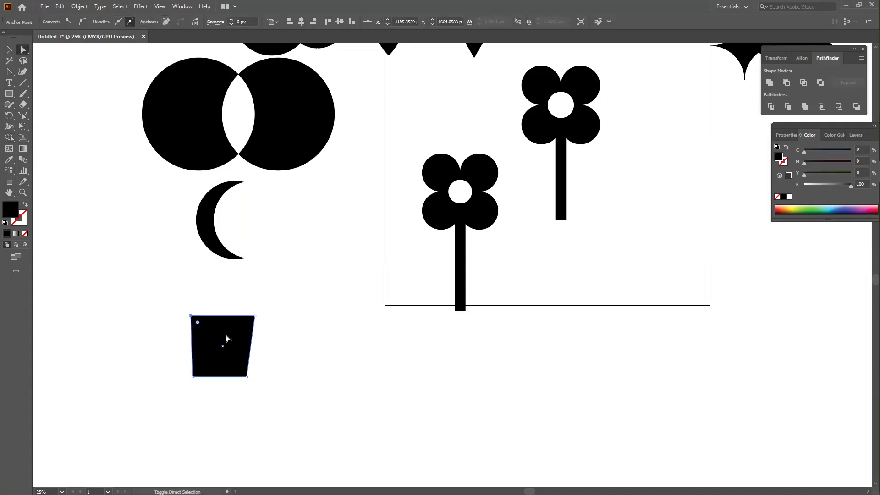
{"action": "key", "text": "Left"}
{"action": "key", "text": "Left"}
{"action": "key", "text": "Left"}
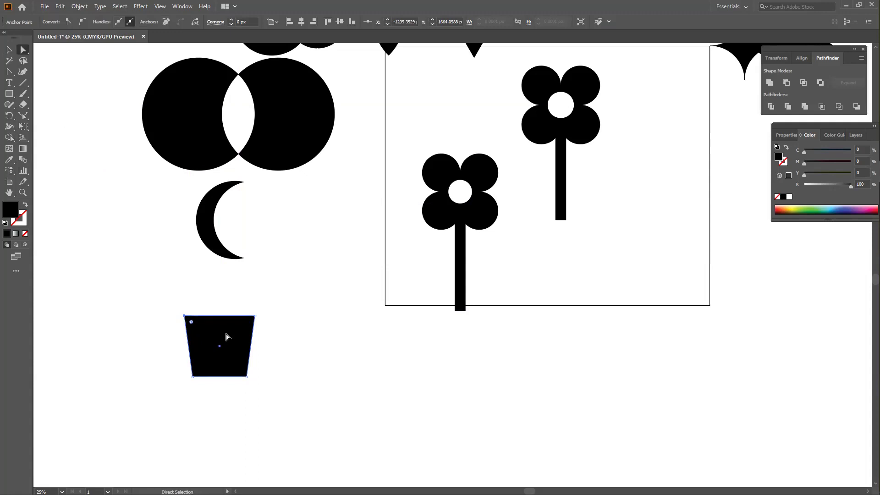
Nudge the rectangle's two lower corners inward by equal amounts to taper it into a flowerpot shape.
{"action": "left_click_drag", "start_coordinate": [288, 396], "coordinate": [240, 371]}
{"action": "key", "text": "Left"}
{"action": "key", "text": "Left"}
{"action": "key", "text": "Left"}
{"action": "key", "text": "Left"}
{"action": "key", "text": "Left"}
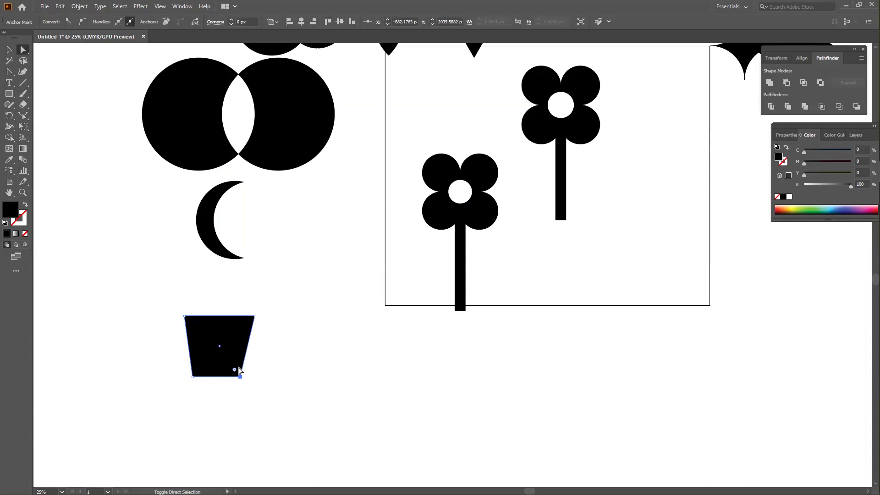
{"action": "left_click_drag", "start_coordinate": [212, 402], "coordinate": [213, 403]}
{"action": "key", "text": "Right"}
{"action": "key", "text": "Right"}
{"action": "key", "text": "Right"}
{"action": "key", "text": "Right"}
{"action": "key", "text": "Right"}
{"action": "key", "text": "Right"}
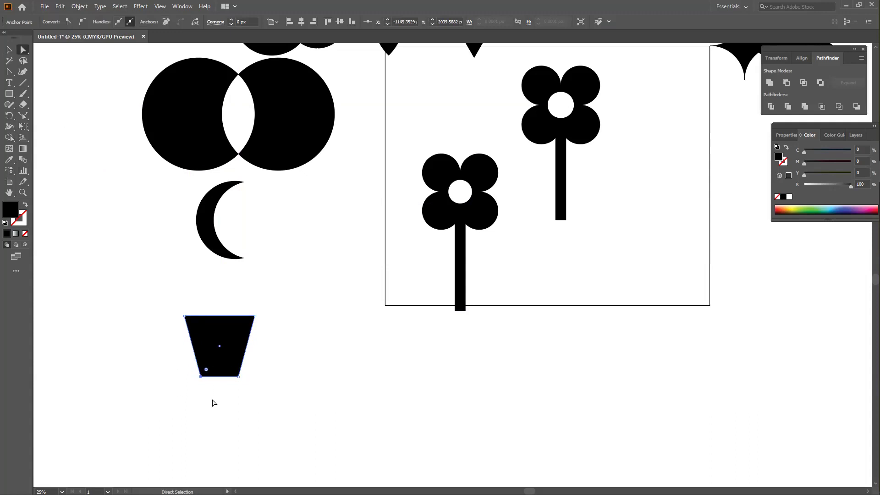
Draw a thin horizontal rectangle about 909 by 71 px across the upper part of the pot shape.
{"action": "left_click", "coordinate": [9, 50]}
{"action": "left_click", "coordinate": [12, 94]}
{"action": "left_click_drag", "start_coordinate": [133, 332], "coordinate": [271, 337]}
{"action": "left_click", "coordinate": [9, 50]}
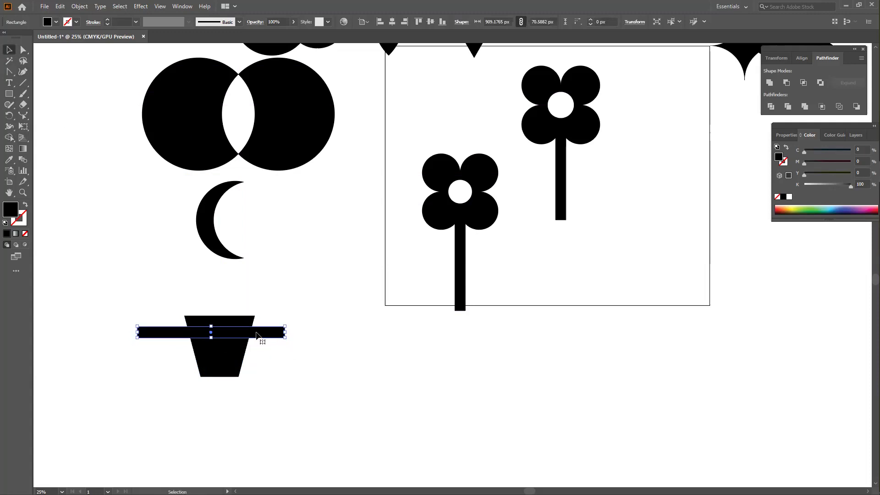
Duplicate the horizontal bar lower on the flowerpot and subtract both bars from the pot with Shape Builder, leaving two open stripes.
{"action": "left_click_drag", "start_coordinate": [210, 339], "coordinate": [264, 366]}
{"action": "left_click_drag", "start_coordinate": [271, 411], "coordinate": [179, 287]}
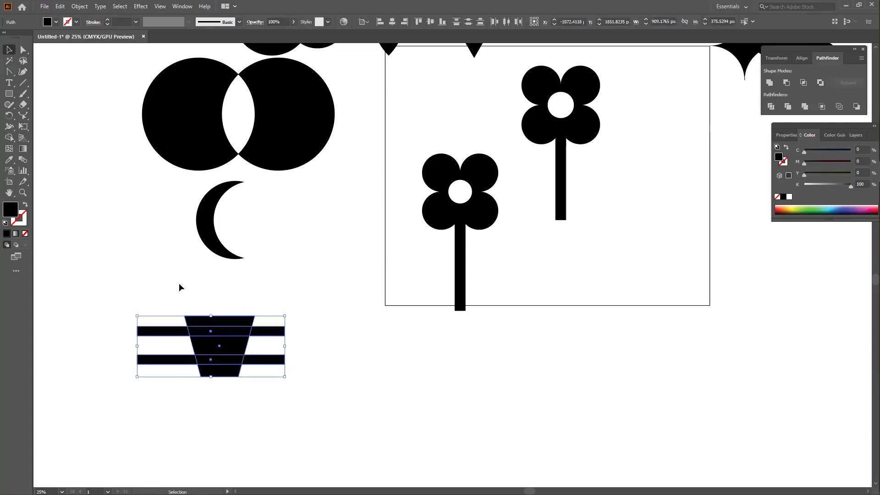
{"action": "key", "text": "shift+m"}
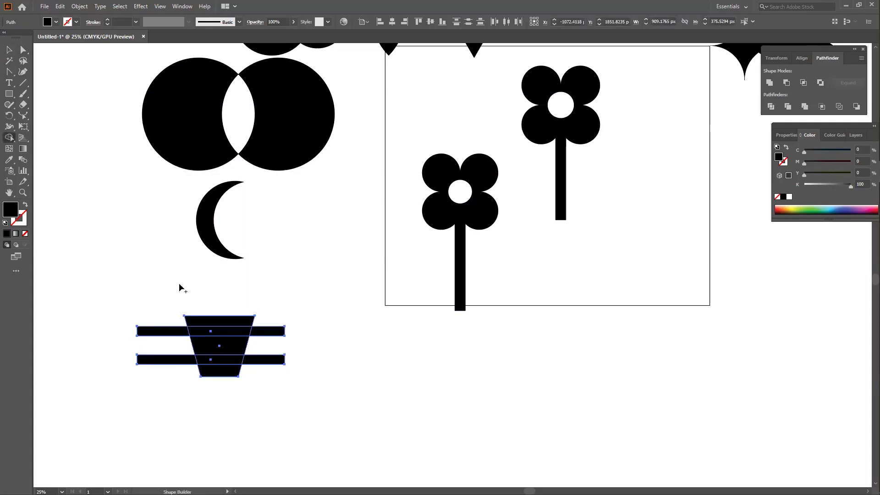
{"action": "left_click_drag", "start_coordinate": [166, 331], "coordinate": [279, 339]}
{"action": "left_click_drag", "start_coordinate": [178, 370], "coordinate": [287, 365]}
{"action": "left_click", "coordinate": [8, 52]}
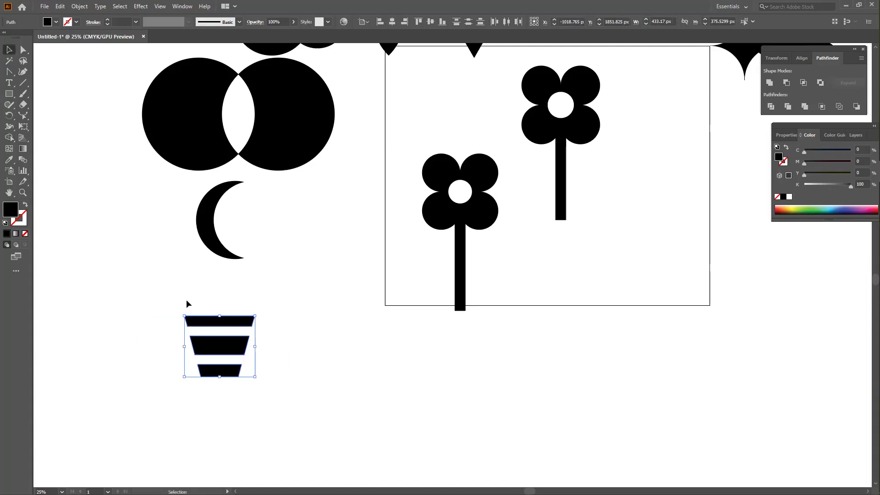
Place the striped pot under the stem of the lower flower and move the assembled potted flower beside the crescent.
{"action": "left_click_drag", "start_coordinate": [240, 348], "coordinate": [459, 346]}
{"action": "left_click", "coordinate": [535, 359]}
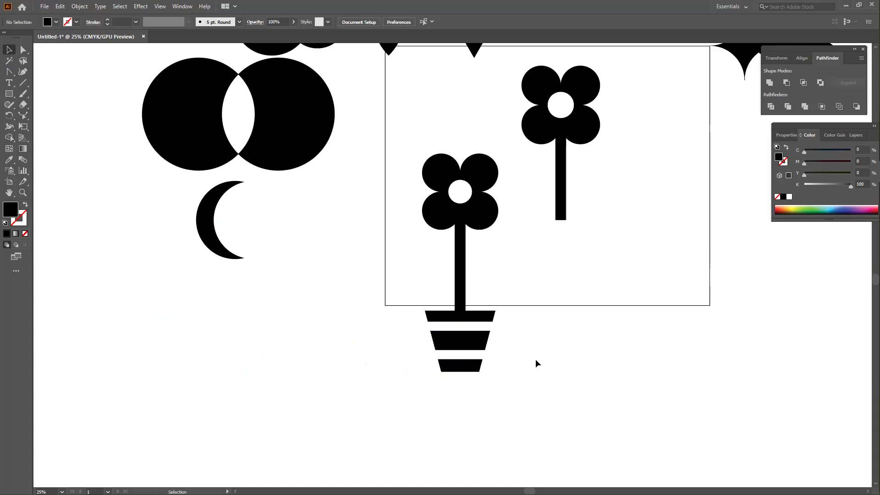
{"action": "left_click_drag", "start_coordinate": [491, 387], "coordinate": [447, 138]}
{"action": "left_click_drag", "start_coordinate": [480, 203], "coordinate": [165, 213]}
Draw a rectangle about 316 by 504 px beside the artboard and pull its two upper corners outward by hand.
{"action": "left_click", "coordinate": [9, 94]}
{"action": "left_click_drag", "start_coordinate": [325, 251], "coordinate": [375, 332]}
{"action": "left_click", "coordinate": [23, 50]}
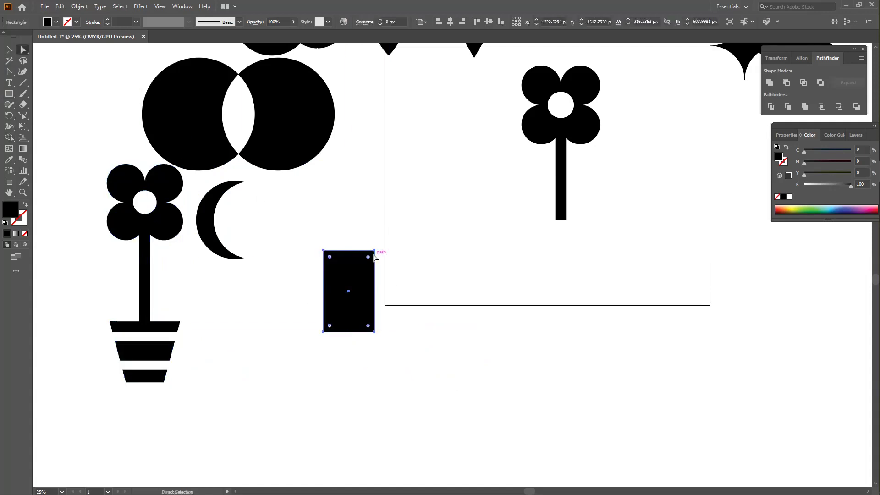
{"action": "left_click_drag", "start_coordinate": [375, 250], "coordinate": [455, 251]}
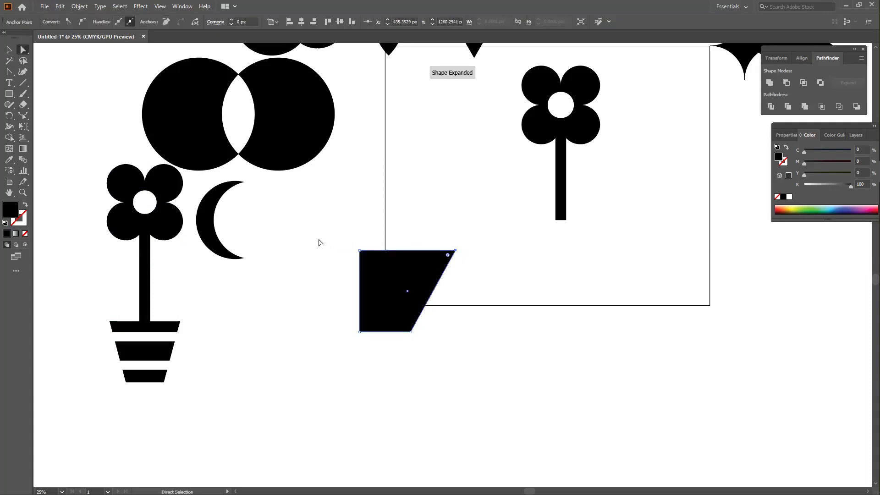
{"action": "left_click_drag", "start_coordinate": [359, 251], "coordinate": [303, 251]}
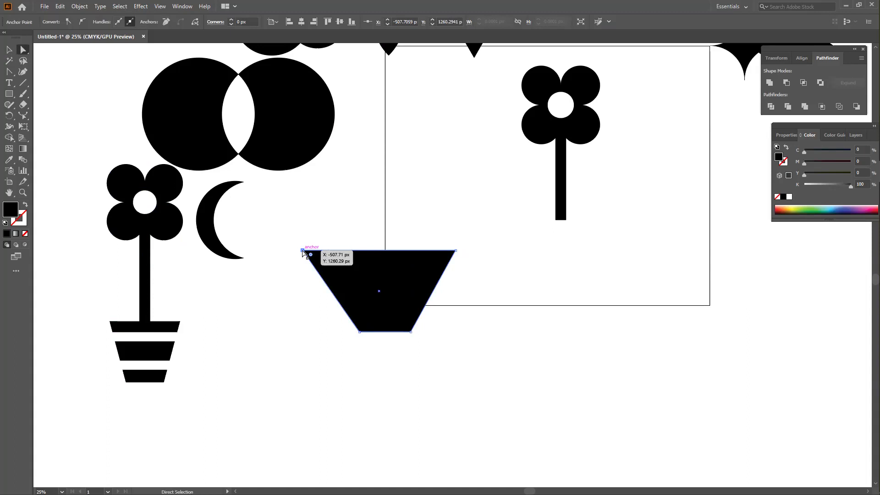
{"action": "left_click_drag", "start_coordinate": [303, 251], "coordinate": [293, 259]}
{"action": "key", "text": "Left"}
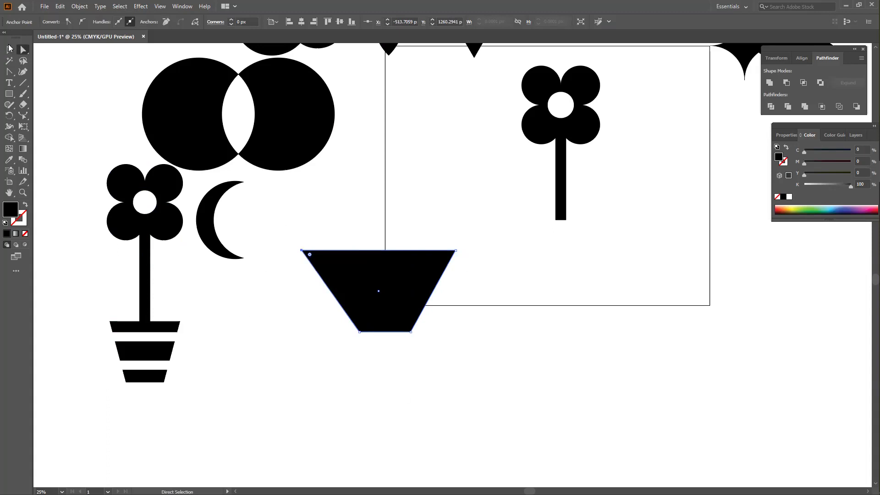
Nudge the trapezoid's upper left corner about 160 px further outward.
{"action": "key", "text": "v"}
{"action": "left_click", "coordinate": [320, 333]}
{"action": "left_click_drag", "start_coordinate": [297, 223], "coordinate": [342, 283]}
{"action": "left_click", "coordinate": [25, 52]}
{"action": "key", "text": "Left"}
{"action": "key", "text": "Left"}
{"action": "key", "text": "Left"}
{"action": "key", "text": "Left"}
{"action": "key", "text": "Left"}
{"action": "key", "text": "Left"}
{"action": "key", "text": "Left"}
{"action": "key", "text": "Left"}
{"action": "key", "text": "Left"}
{"action": "key", "text": "Left"}
{"action": "key", "text": "Left"}
{"action": "key", "text": "Left"}
{"action": "key", "text": "Left"}
{"action": "key", "text": "Left"}
{"action": "key", "text": "Left"}
{"action": "key", "text": "Left"}
{"action": "key", "text": "Left"}
{"action": "key", "text": "Left"}
{"action": "key", "text": "Left"}
{"action": "key", "text": "Left"}
{"action": "key", "text": "Left"}
{"action": "key", "text": "Left"}
{"action": "key", "text": "Left"}
{"action": "key", "text": "Left"}
{"action": "key", "text": "Left"}
{"action": "key", "text": "Left"}
{"action": "key", "text": "Left"}
{"action": "key", "text": "Left"}
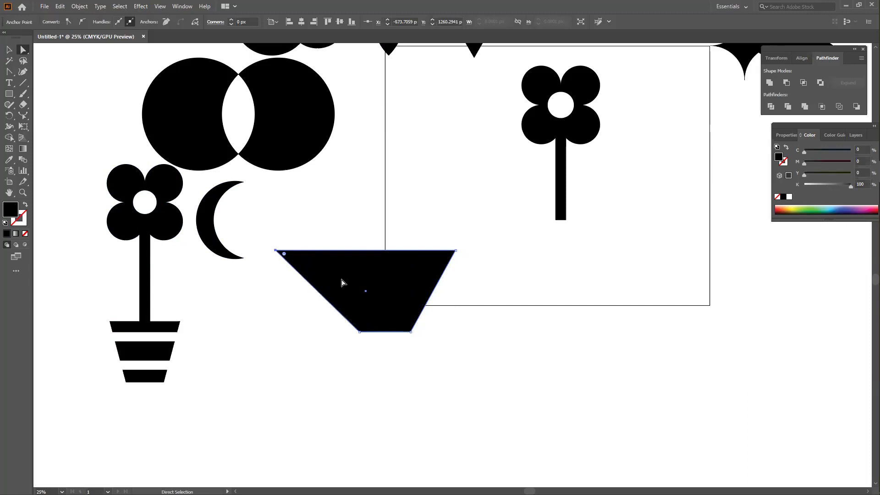
Delete the uneven trapezoid.
{"action": "left_click", "coordinate": [8, 49]}
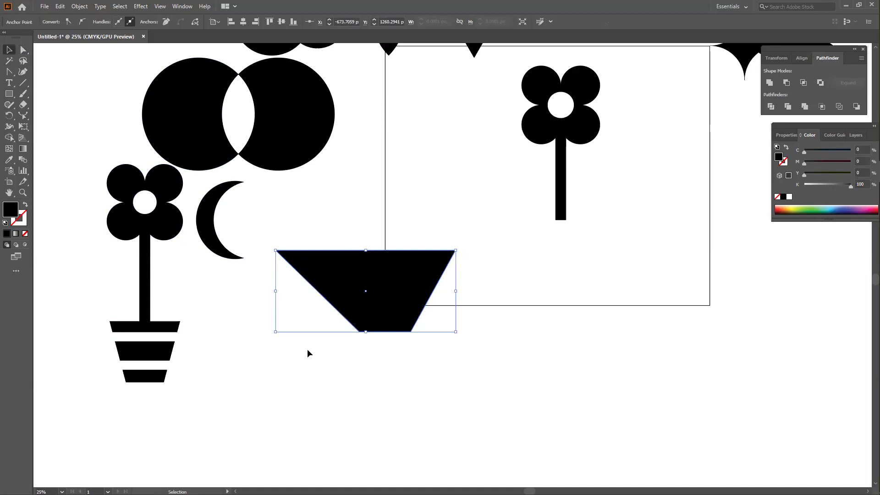
{"action": "left_click", "coordinate": [309, 218]}
{"action": "left_click_drag", "start_coordinate": [308, 219], "coordinate": [435, 356]}
{"action": "key", "text": "Delete"}
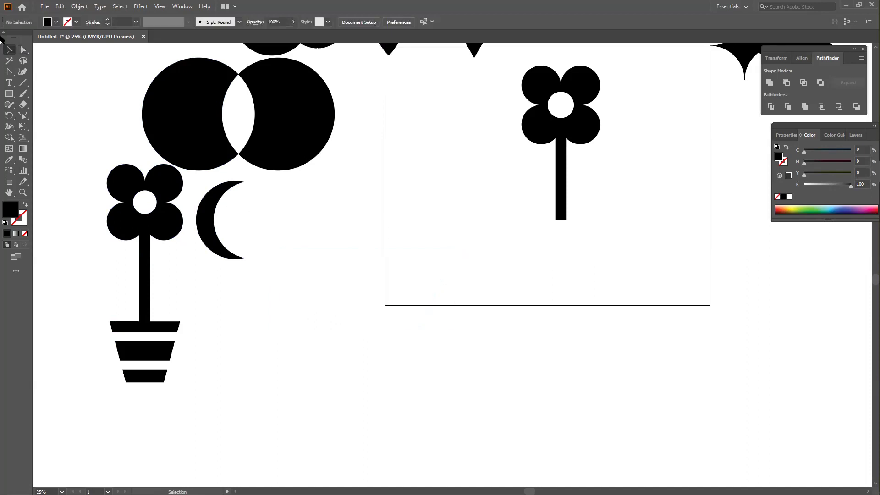
Draw a rectangle about 432 by 487 px near the crescent and scale its two upper corners outward to about 652 px wide.
{"action": "left_click", "coordinate": [8, 93]}
{"action": "left_click_drag", "start_coordinate": [311, 281], "coordinate": [381, 362]}
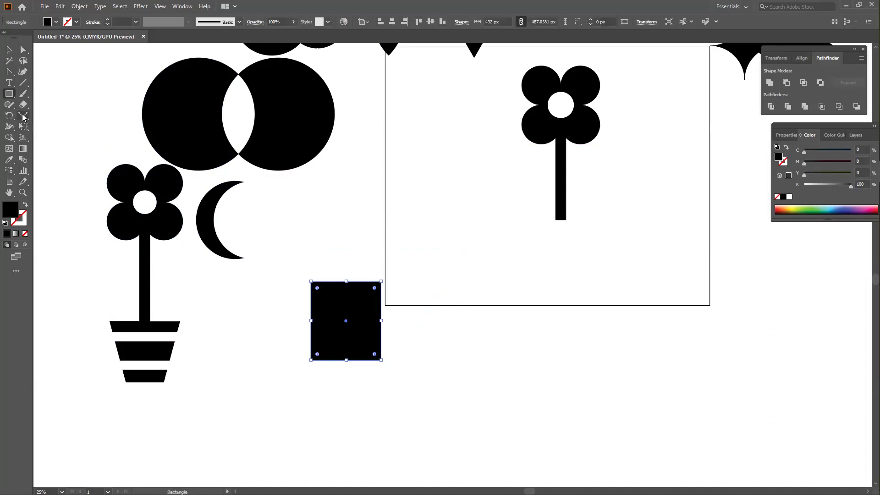
{"action": "left_click", "coordinate": [23, 117]}
{"action": "left_click", "coordinate": [63, 116]}
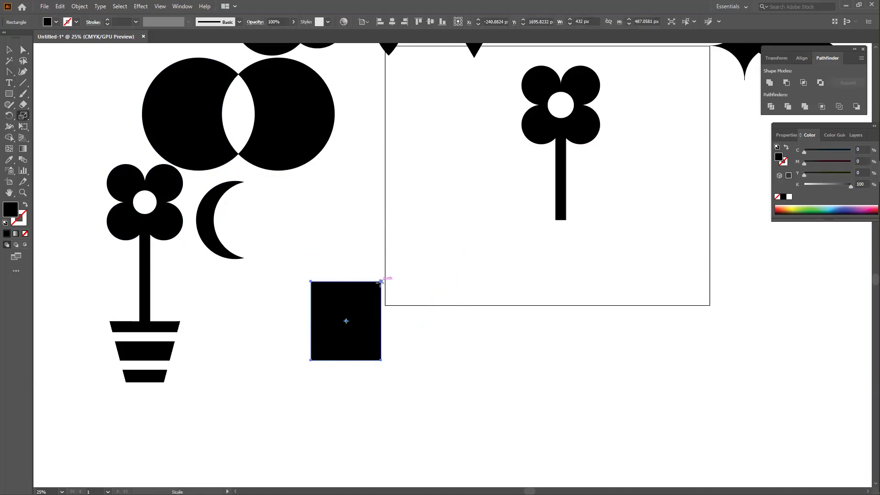
{"action": "left_click", "coordinate": [22, 51]}
{"action": "left_click_drag", "start_coordinate": [289, 264], "coordinate": [397, 295]}
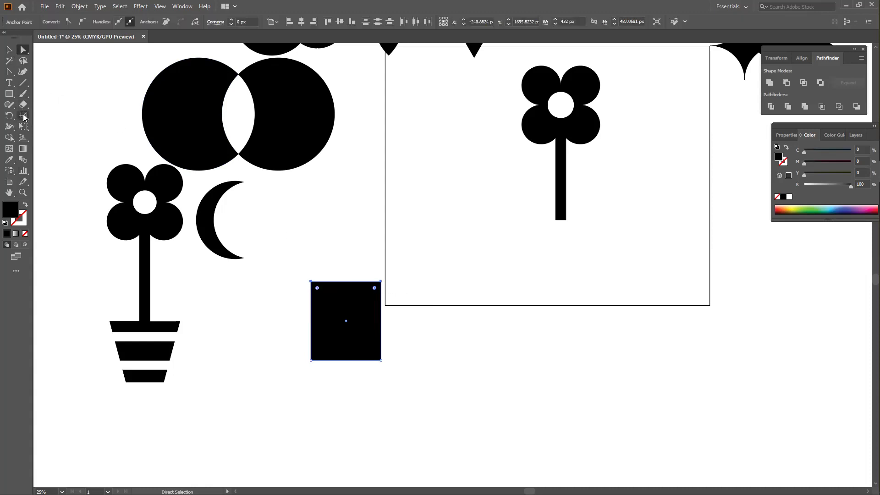
{"action": "left_click", "coordinate": [24, 116]}
{"action": "left_click_drag", "start_coordinate": [383, 283], "coordinate": [399, 285]}
Scale the trapezoid's two lower corners inward together to narrow the base symmetrically.
{"action": "left_click", "coordinate": [24, 49]}
{"action": "left_click_drag", "start_coordinate": [405, 383], "coordinate": [281, 338]}
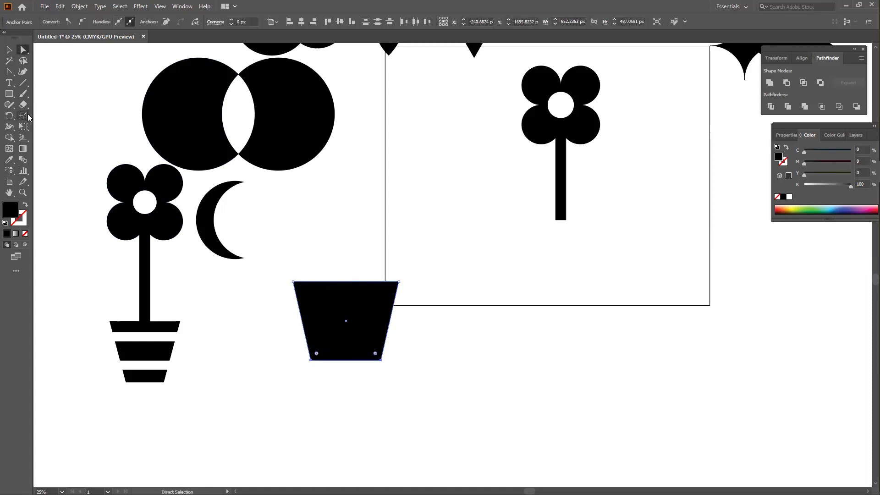
{"action": "left_click", "coordinate": [30, 119]}
{"action": "left_click_drag", "start_coordinate": [381, 360], "coordinate": [373, 362]}
{"action": "left_click", "coordinate": [6, 52]}
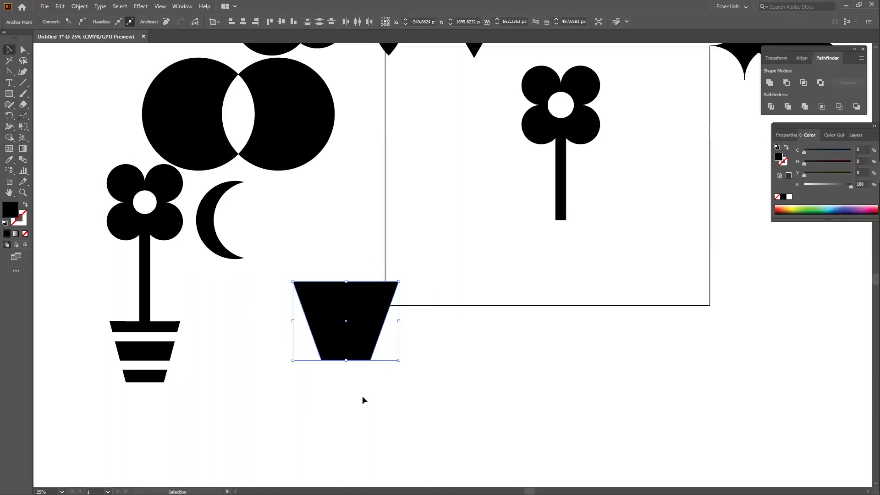
{"action": "left_click", "coordinate": [366, 402]}
Draw a thin horizontal bar about 940 px wide across the upper part of the new pot and duplicate it lower down.
{"action": "left_click", "coordinate": [9, 93]}
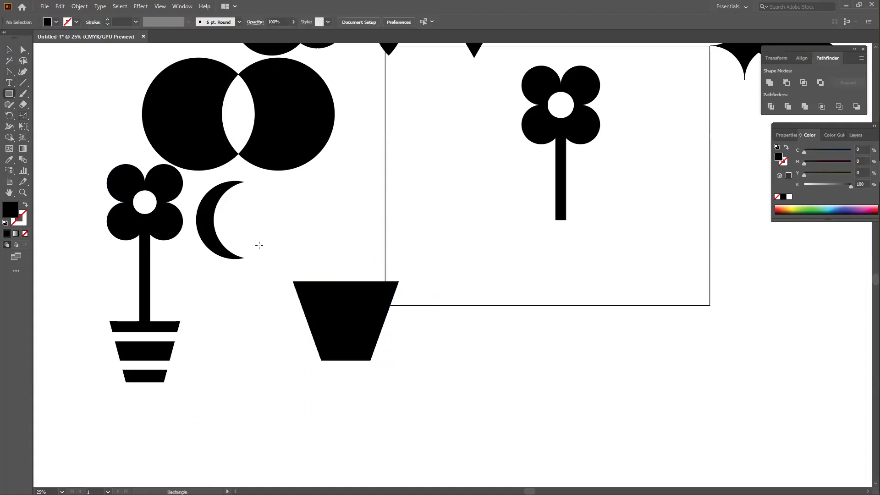
{"action": "mouse_move", "coordinate": [275, 295]}
{"action": "left_mouse_down"}
{"action": "mouse_move", "coordinate": [315, 304]}
{"action": "mouse_move", "coordinate": [432, 306]}
{"action": "mouse_move", "coordinate": [406, 341]}
{"action": "left_mouse_up"}
{"action": "left_click", "coordinate": [9, 50]}
{"action": "left_click_drag", "start_coordinate": [404, 385], "coordinate": [326, 241]}
Subtract both bars from the new pot with Shape Builder and move the striped pot closer to the potted flower.
{"action": "key", "text": "shift+m"}
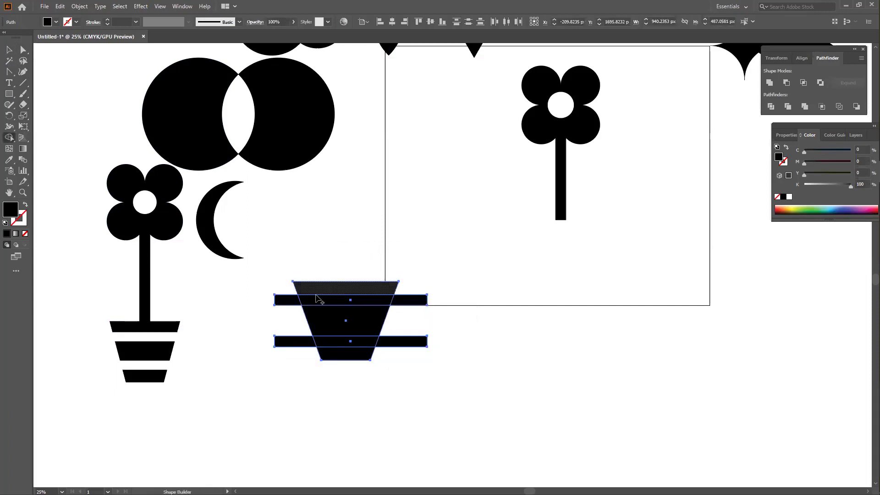
{"action": "left_click_drag", "start_coordinate": [275, 301], "coordinate": [424, 301]}
{"action": "left_click_drag", "start_coordinate": [273, 341], "coordinate": [431, 347]}
{"action": "left_click", "coordinate": [9, 49]}
{"action": "left_click_drag", "start_coordinate": [295, 244], "coordinate": [393, 363]}
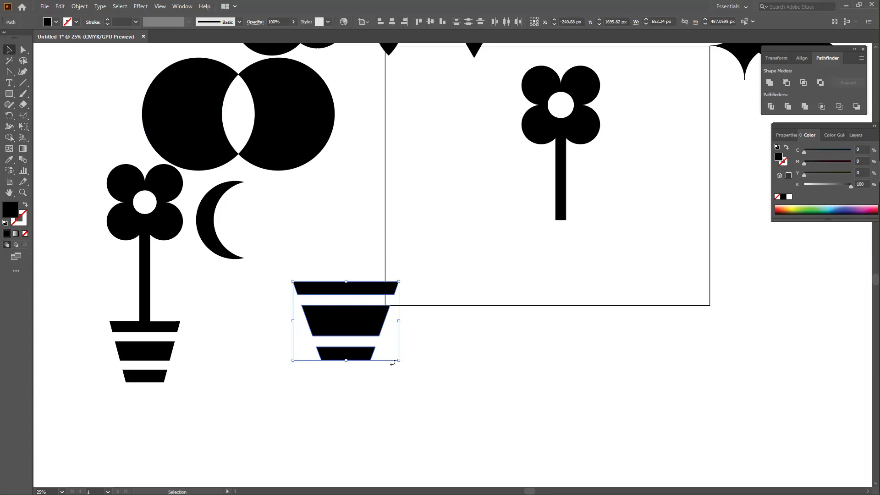
{"action": "left_click_drag", "start_coordinate": [369, 329], "coordinate": [319, 333]}
{"action": "key", "text": "a"}
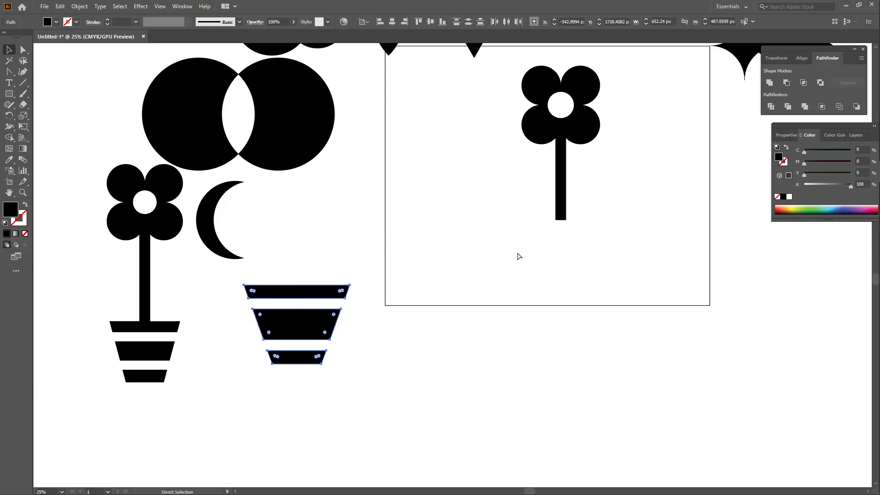
Select the finished shapes and move them all off the artboard, leaving the artboard empty.
{"action": "key", "text": "ctrl+minus"}
{"action": "key", "text": "ctrl+minus"}
{"action": "key", "text": "v"}
{"action": "mouse_move", "coordinate": [223, 82]}
{"action": "left_mouse_down"}
{"action": "mouse_move", "coordinate": [644, 326]}
{"action": "mouse_move", "coordinate": [701, 262]}
{"action": "mouse_move", "coordinate": [706, 275]}
{"action": "left_mouse_up"}
{"action": "left_click_drag", "start_coordinate": [703, 131], "coordinate": [299, 137]}
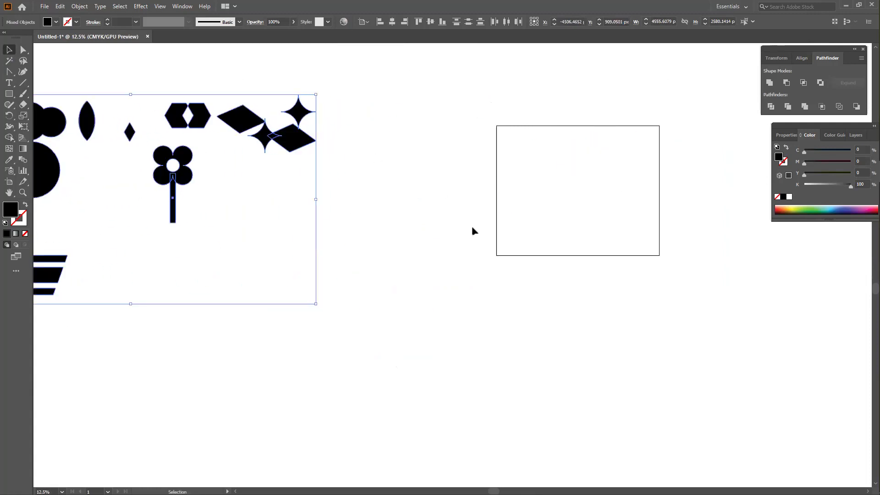
{"action": "left_click", "coordinate": [472, 226]}
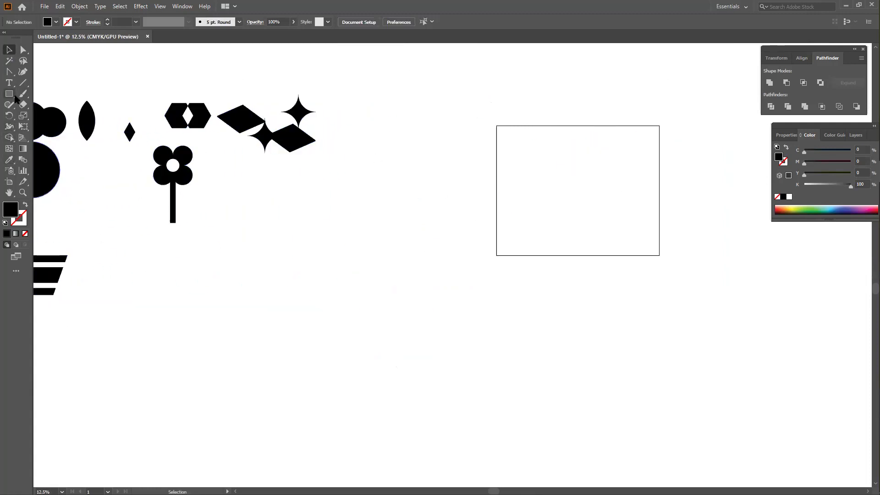
Draw a circle about 1231 px in diameter on the empty artboard and swap its fill and stroke to get a black outline.
{"action": "left_click_drag", "start_coordinate": [261, 218], "coordinate": [185, 234]}
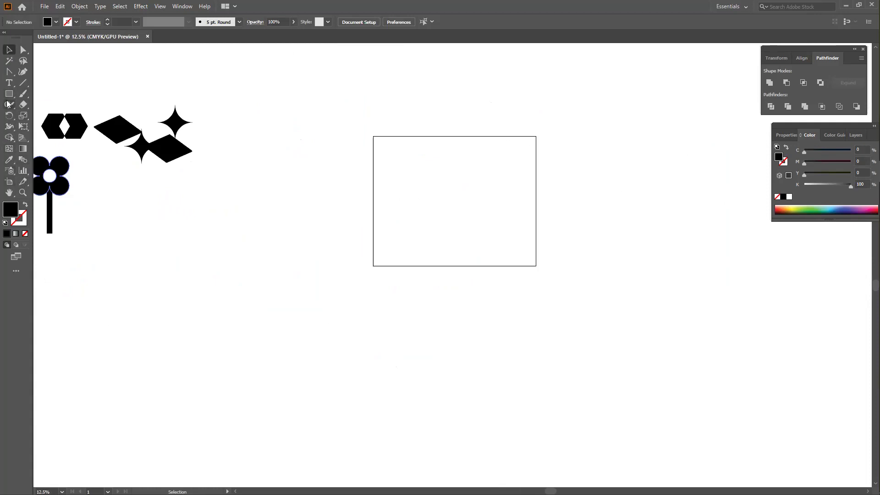
{"action": "left_click_drag", "start_coordinate": [8, 93], "coordinate": [55, 115]}
{"action": "left_click_drag", "start_coordinate": [423, 188], "coordinate": [462, 236]}
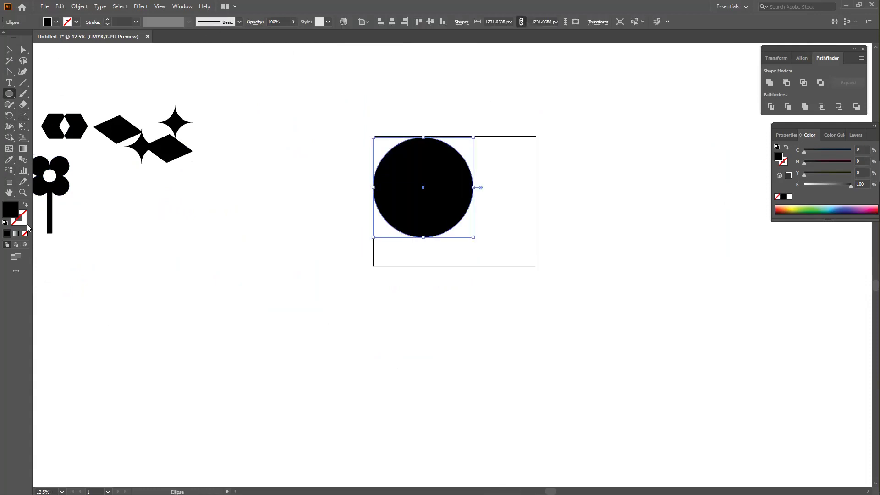
{"action": "left_click", "coordinate": [26, 205]}
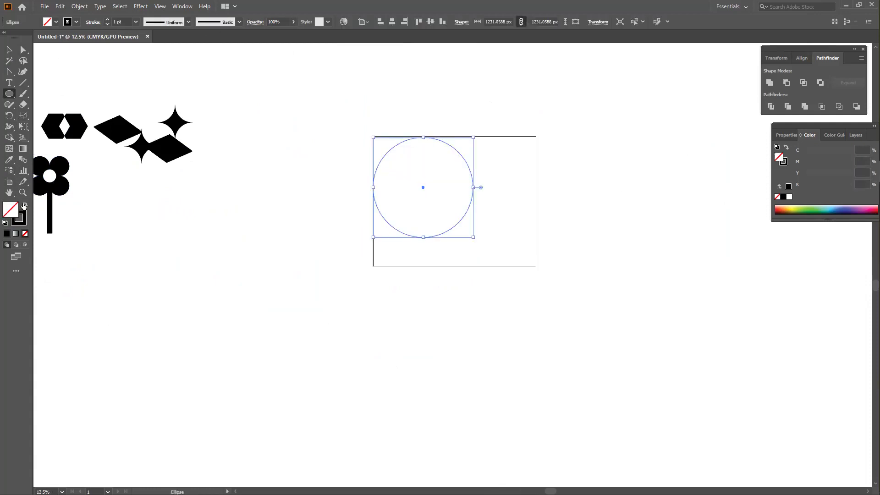
Set the circle's stroke weight to 55 pt.
{"action": "left_click", "coordinate": [136, 22]}
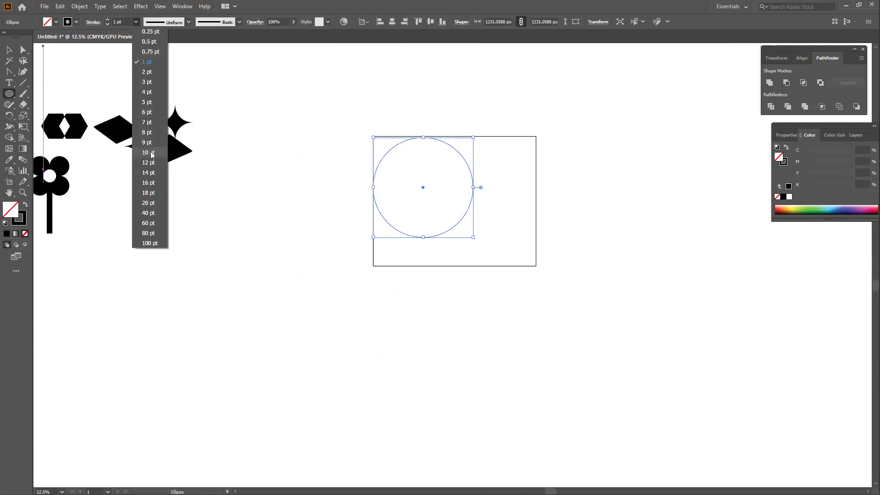
{"action": "left_click", "coordinate": [151, 154]}
{"action": "left_click_drag", "start_coordinate": [107, 21], "coordinate": [108, 21]}
{"action": "left_click", "coordinate": [9, 52]}
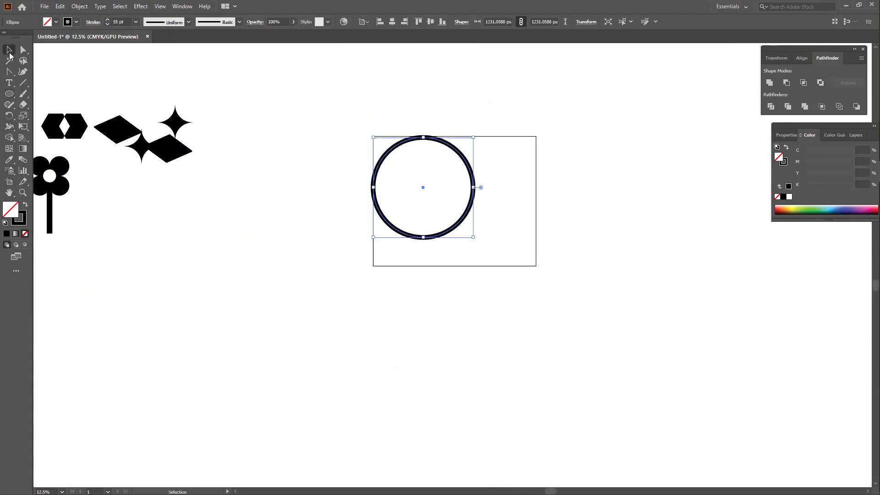
Move the circle down over the artboard's lower edge and enlarge it proportionally to about 1825 px in diameter.
{"action": "left_click_drag", "start_coordinate": [450, 149], "coordinate": [459, 265]}
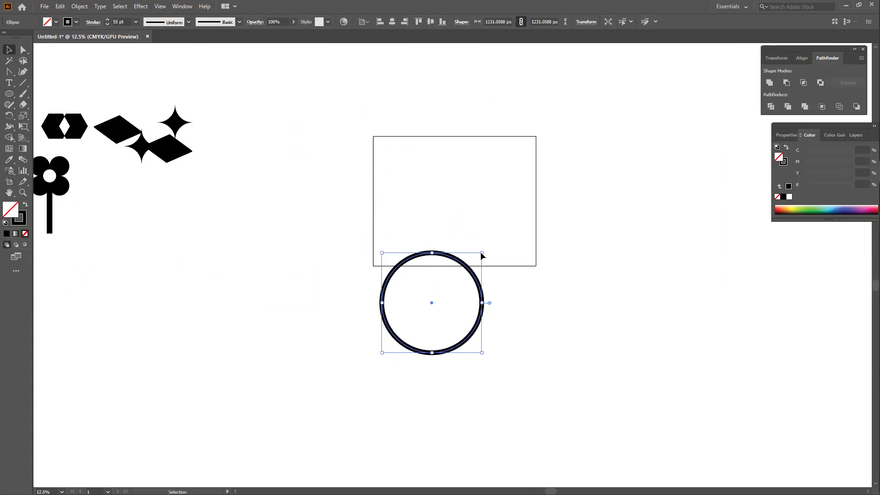
{"action": "left_click_drag", "start_coordinate": [481, 253], "coordinate": [506, 229]}
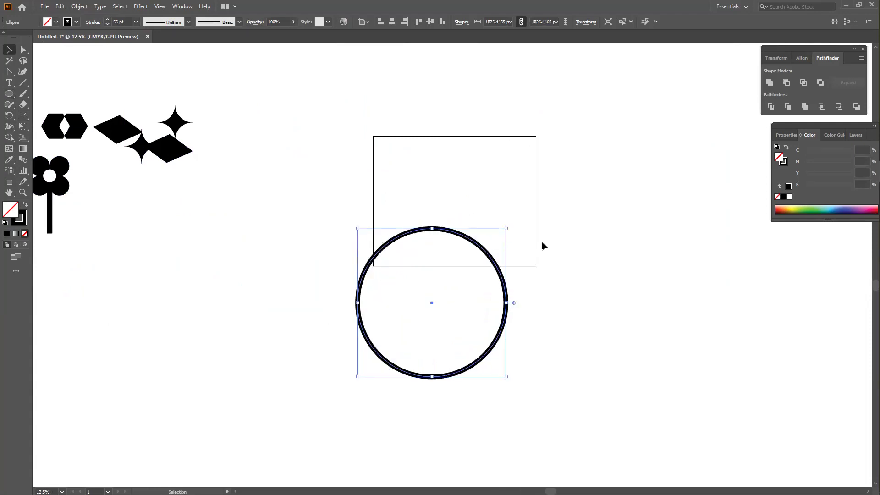
{"action": "left_click", "coordinate": [541, 245]}
Raise the enlarged circle's stroke weight to 62 pt.
{"action": "left_click", "coordinate": [460, 249]}
{"action": "left_click", "coordinate": [106, 22]}
{"action": "left_click", "coordinate": [313, 109]}
{"action": "left_click", "coordinate": [463, 267]}
{"action": "left_click", "coordinate": [568, 240]}
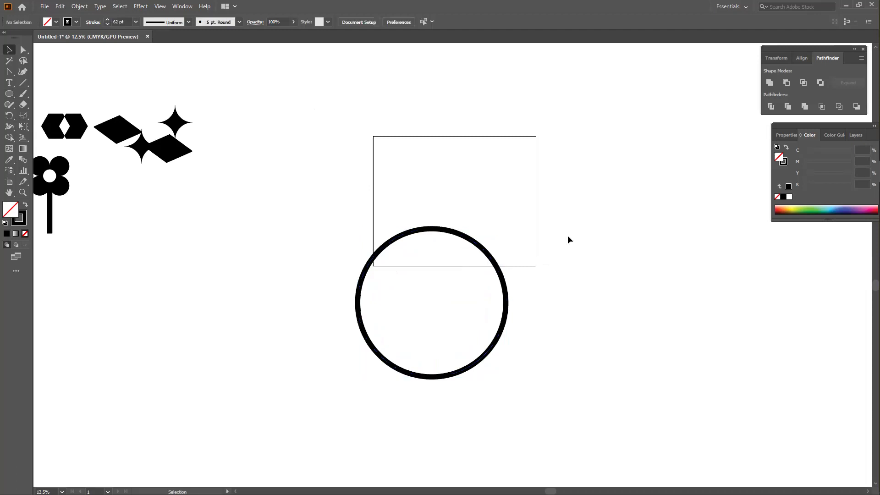
Move the lower black diamond into the empty space below the stars and fill a duplicate stacked on it with f40046.
{"action": "left_click_drag", "start_coordinate": [173, 149], "coordinate": [228, 248]}
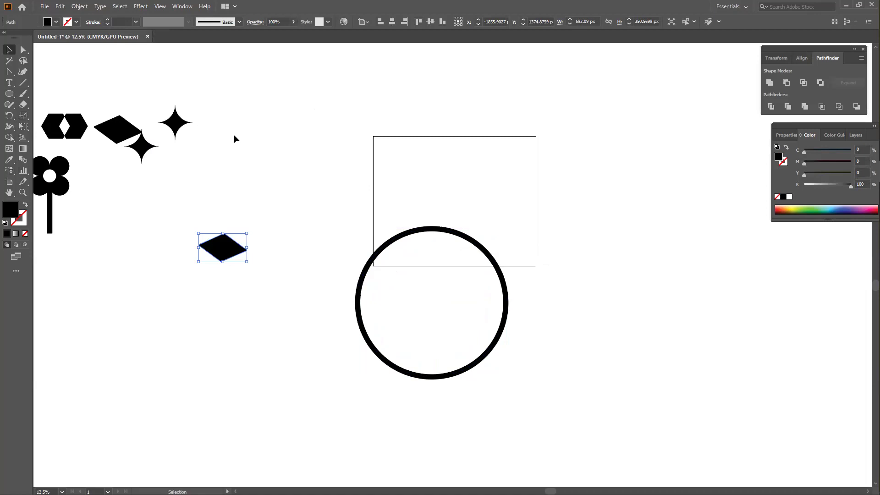
{"action": "left_click_drag", "start_coordinate": [247, 263], "coordinate": [243, 265]}
{"action": "key", "text": "a"}
{"action": "key", "text": "v"}
{"action": "double_click", "coordinate": [12, 211]}
{"action": "type", "text": "f40046"}
{"action": "left_click", "coordinate": [524, 195]}
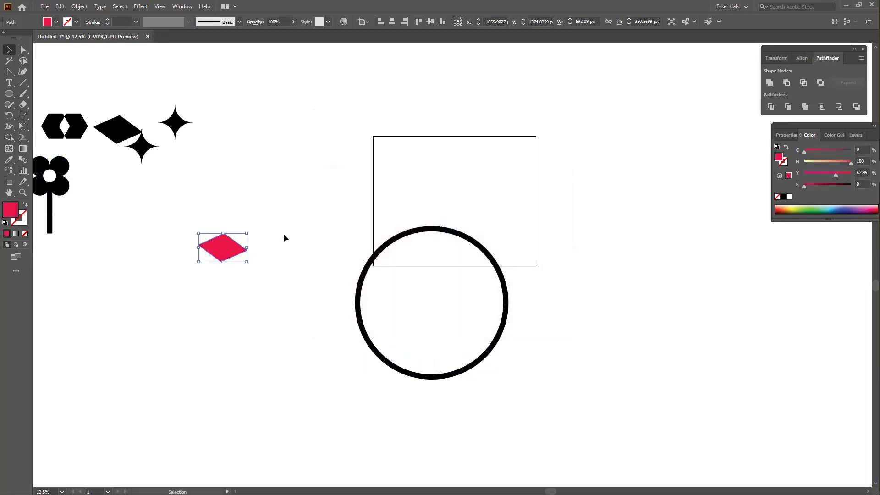
Shrink the red diamond inside the black one to form a border and enlarge both diamonds together.
{"action": "left_click_drag", "start_coordinate": [248, 233], "coordinate": [242, 236]}
{"action": "left_click", "coordinate": [280, 237]}
{"action": "left_click_drag", "start_coordinate": [168, 202], "coordinate": [268, 279]}
{"action": "left_click_drag", "start_coordinate": [248, 233], "coordinate": [305, 151]}
{"action": "left_click", "coordinate": [321, 152]}
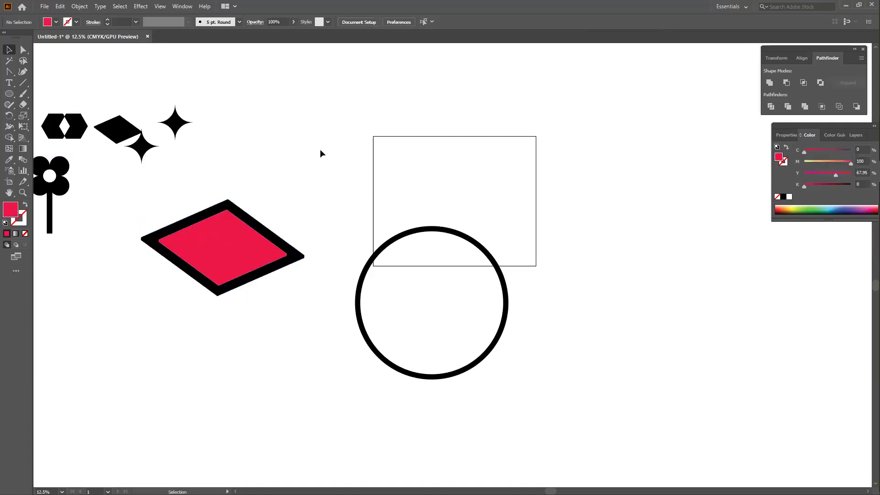
Move the chevron-shaped half of the cut hexagon pair beside the artboard and enlarge it to about 1063 by 1142 px.
{"action": "left_click", "coordinate": [117, 133]}
{"action": "double_click", "coordinate": [76, 131]}
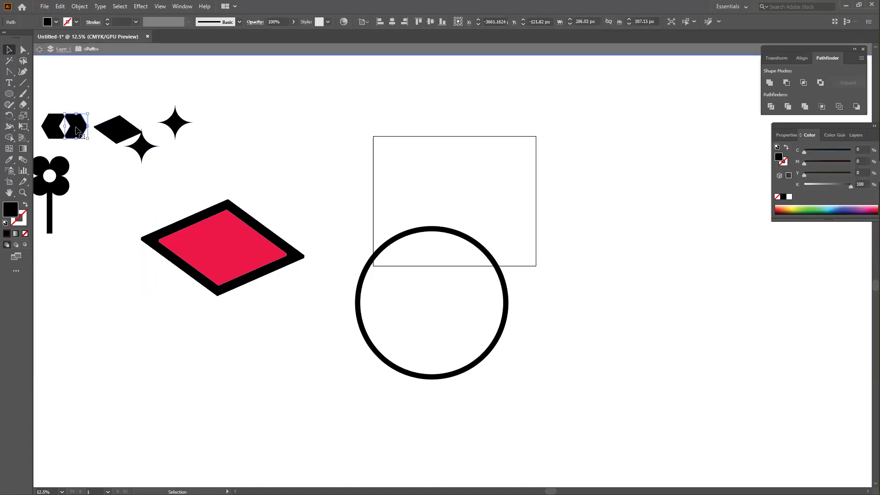
{"action": "double_click", "coordinate": [231, 130]}
{"action": "left_click_drag", "start_coordinate": [66, 123], "coordinate": [70, 123]}
{"action": "left_click_drag", "start_coordinate": [165, 126], "coordinate": [548, 130]}
{"action": "left_click_drag", "start_coordinate": [507, 173], "coordinate": [621, 165]}
{"action": "left_click_drag", "start_coordinate": [559, 256], "coordinate": [524, 258]}
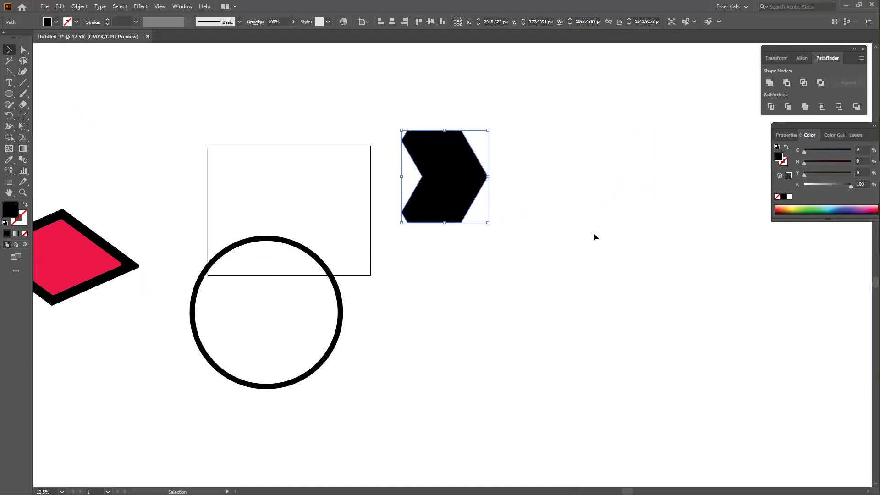
Duplicate the enlarged black chevron in place, fill the duplicate with 00ff24 and shrink it evenly to leave a black border.
{"action": "key", "text": "a"}
{"action": "key", "text": "v"}
{"action": "double_click", "coordinate": [10, 209]}
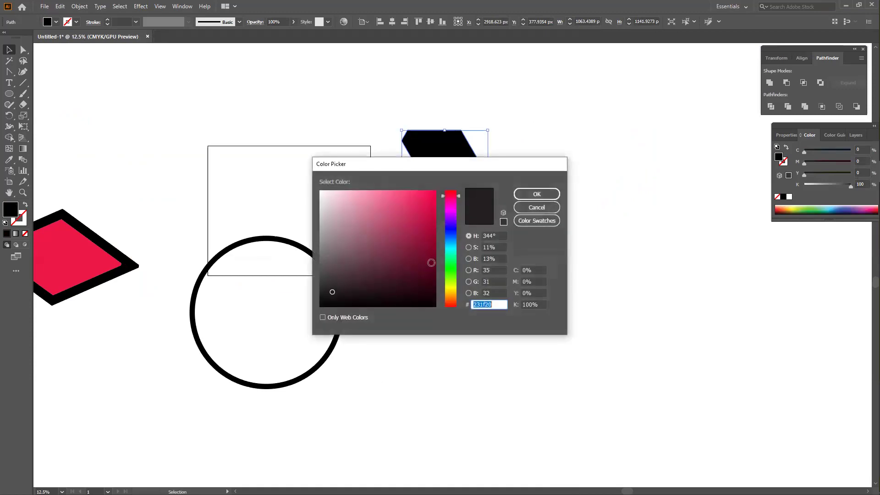
{"action": "left_click", "coordinate": [451, 266]}
{"action": "left_click_drag", "start_coordinate": [407, 220], "coordinate": [435, 191]}
{"action": "left_click", "coordinate": [504, 194]}
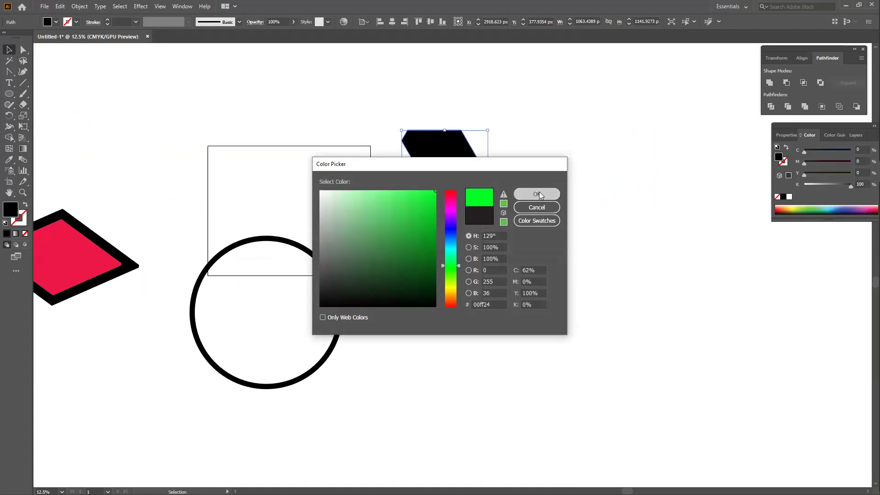
{"action": "key", "text": "Return"}
{"action": "left_click_drag", "start_coordinate": [489, 129], "coordinate": [474, 145]}
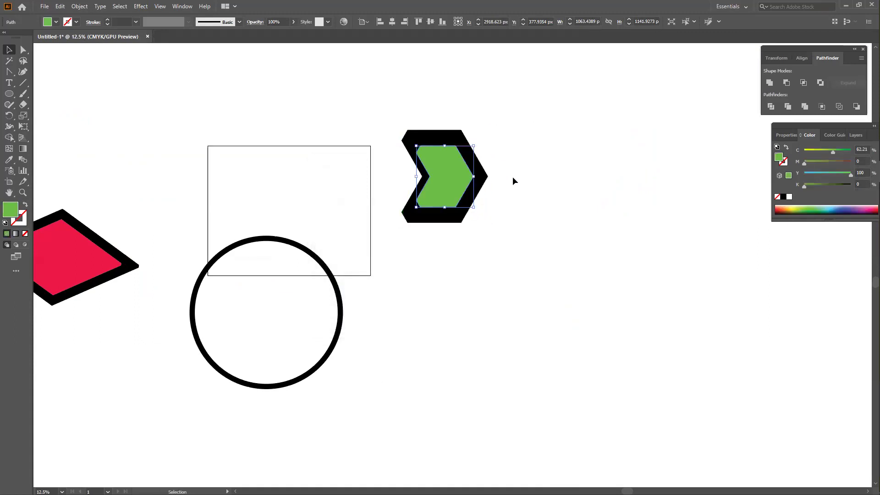
{"action": "left_click", "coordinate": [515, 208]}
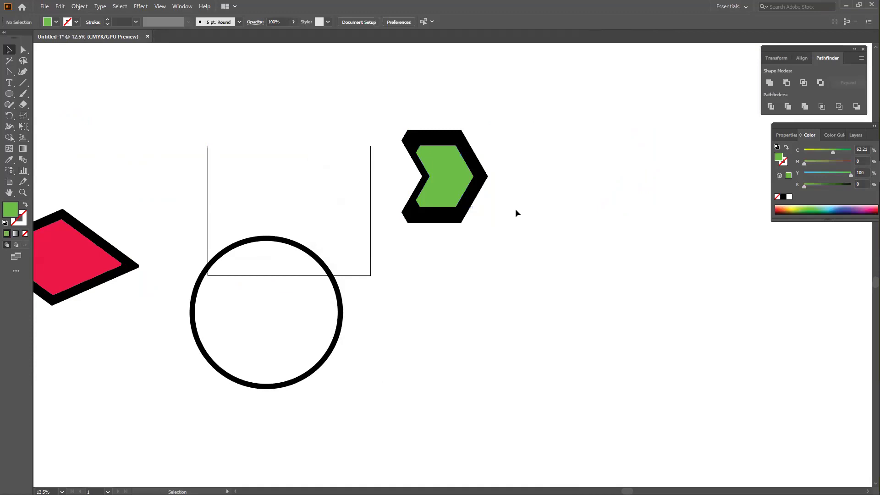
Duplicate the black chevron, enlarge the duplicate evenly to about 1964 by 2109 px and fill it with bright orange.
{"action": "left_click", "coordinate": [450, 135]}
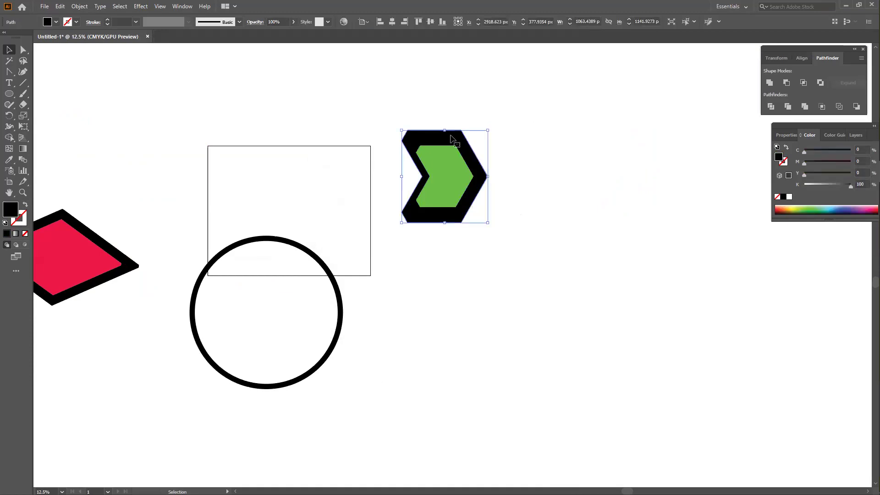
{"action": "key", "text": "a"}
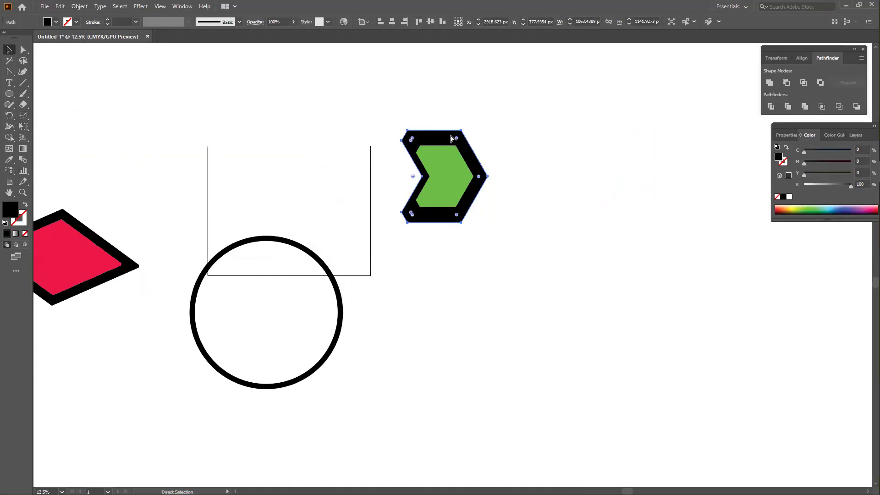
{"action": "key", "text": "v"}
{"action": "left_click_drag", "start_coordinate": [488, 129], "coordinate": [528, 91]}
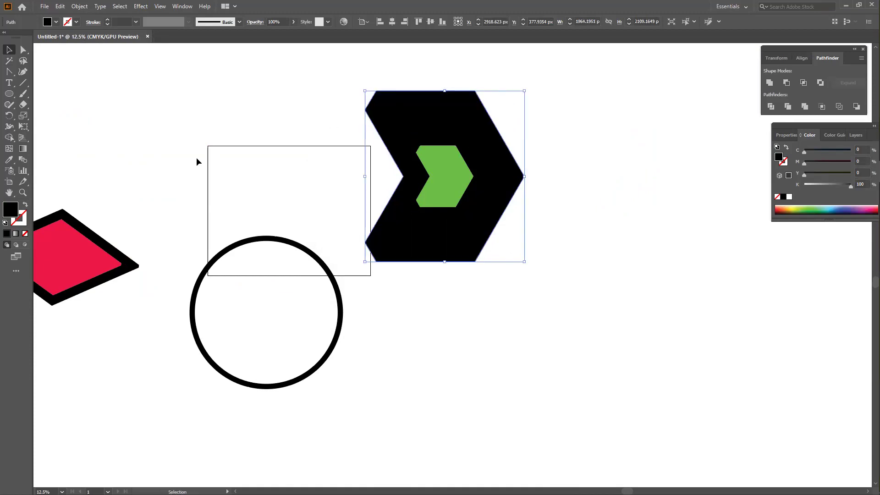
{"action": "double_click", "coordinate": [11, 212]}
{"action": "left_click", "coordinate": [451, 297]}
{"action": "left_click", "coordinate": [434, 190]}
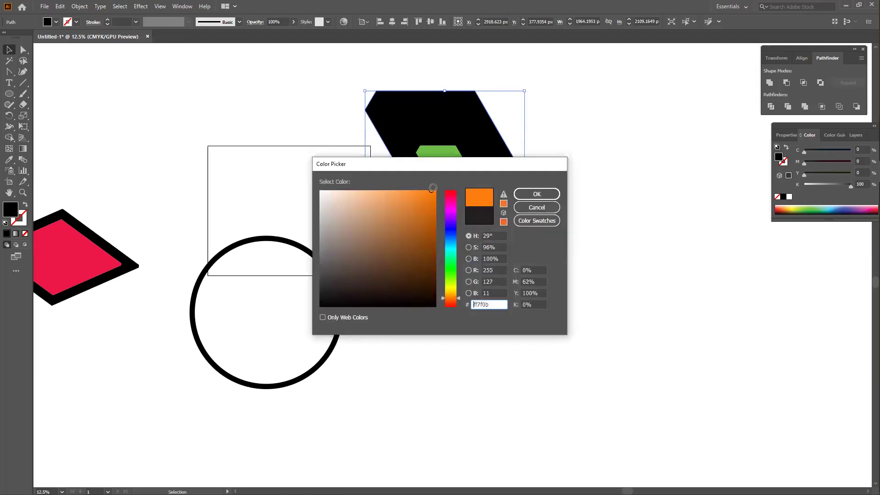
{"action": "key", "text": "Return"}
{"action": "left_click", "coordinate": [614, 227]}
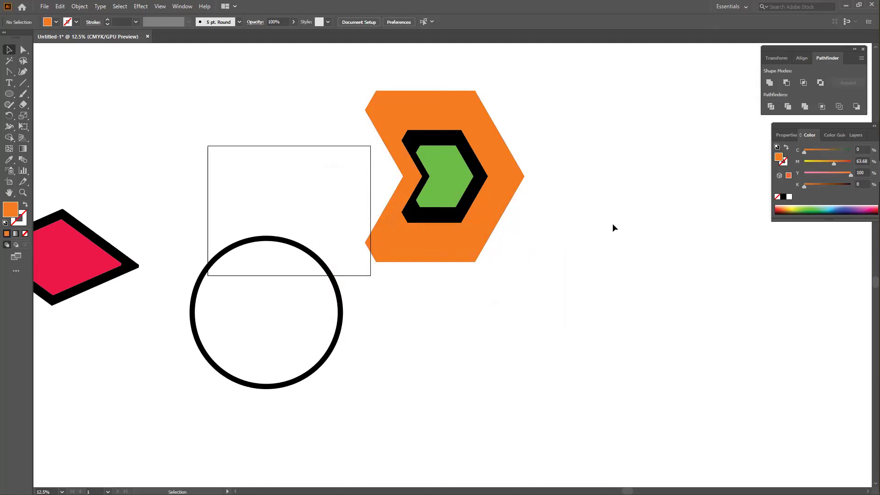
Delete the three stacked chevrons and move the thick-stroked circle off the artboard into the cleared space beside it.
{"action": "left_click", "coordinate": [463, 243]}
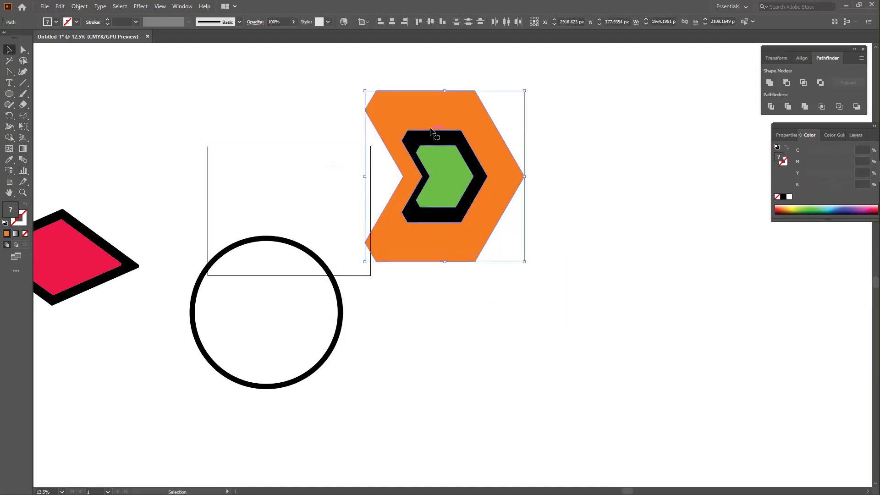
{"action": "key", "text": "Delete"}
{"action": "left_click_drag", "start_coordinate": [224, 223], "coordinate": [354, 297]}
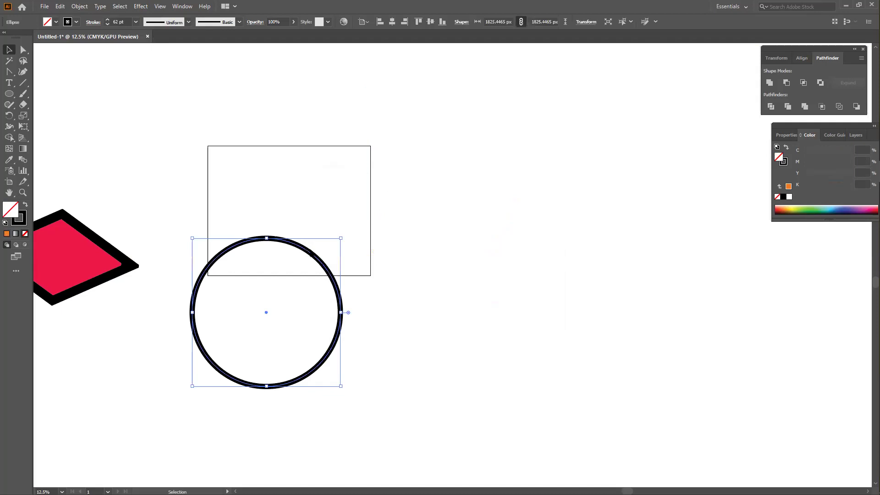
{"action": "left_click_drag", "start_coordinate": [312, 254], "coordinate": [563, 169]}
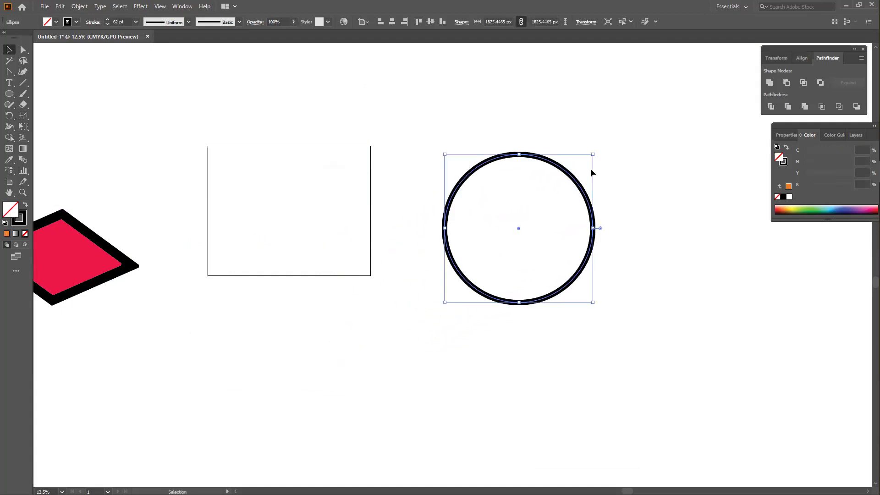
Add an enlarged concentric duplicate about 2309 px wide around the thick-stroked circle.
{"action": "left_click_drag", "start_coordinate": [594, 153], "coordinate": [617, 136]}
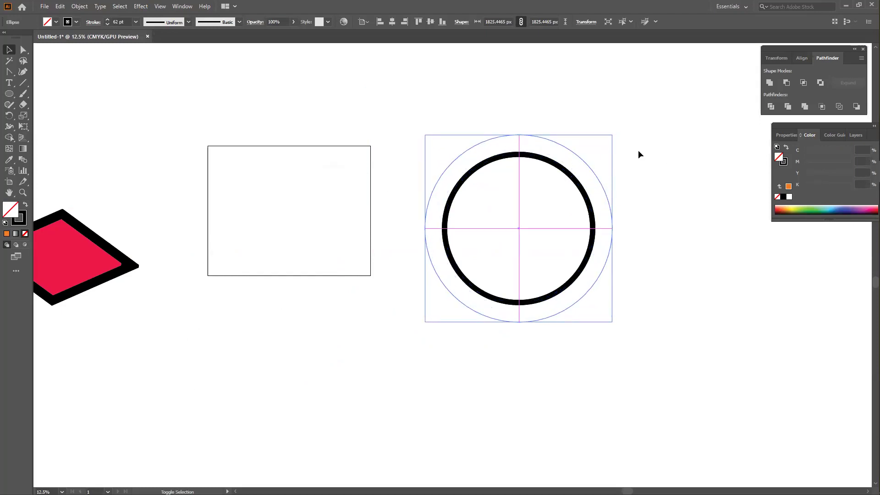
{"action": "left_click", "coordinate": [671, 188]}
{"action": "left_click_drag", "start_coordinate": [678, 207], "coordinate": [674, 185]}
Draw a tall rounded rectangle about 520 by 3264 px over the artboard and round its corners fully into a pill.
{"action": "left_click", "coordinate": [9, 93]}
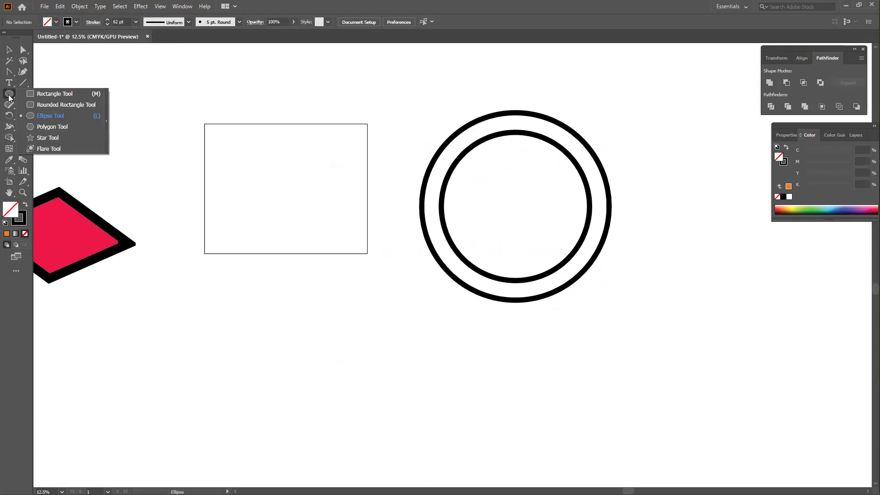
{"action": "left_click", "coordinate": [65, 115]}
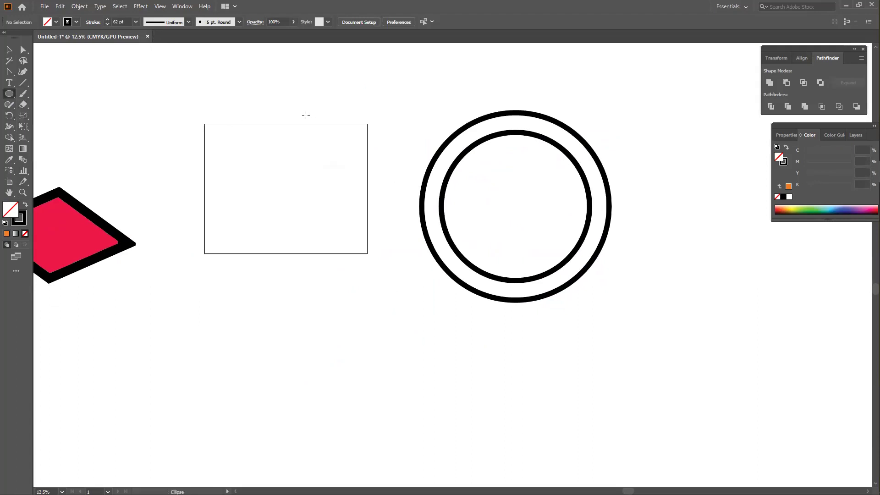
{"action": "left_click", "coordinate": [9, 94]}
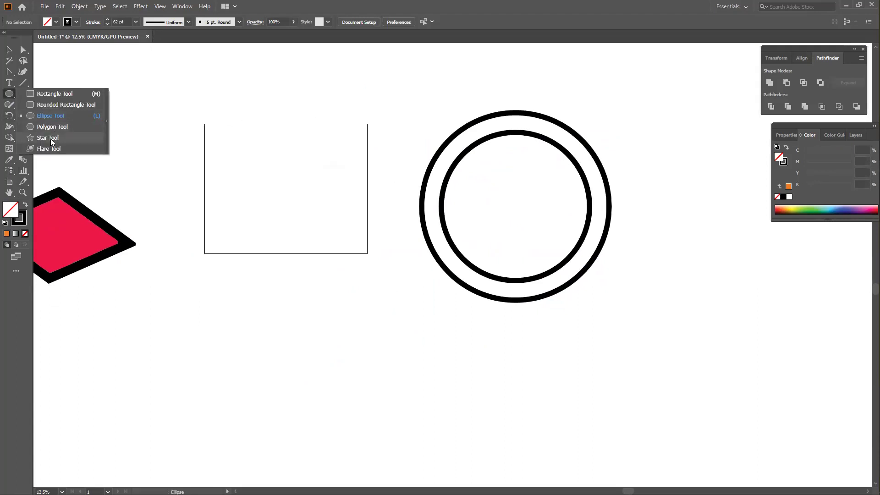
{"action": "left_click", "coordinate": [50, 105]}
{"action": "mouse_move", "coordinate": [260, 98]}
{"action": "left_mouse_down"}
{"action": "mouse_move", "coordinate": [289, 169]}
{"action": "mouse_move", "coordinate": [299, 363]}
{"action": "left_mouse_up"}
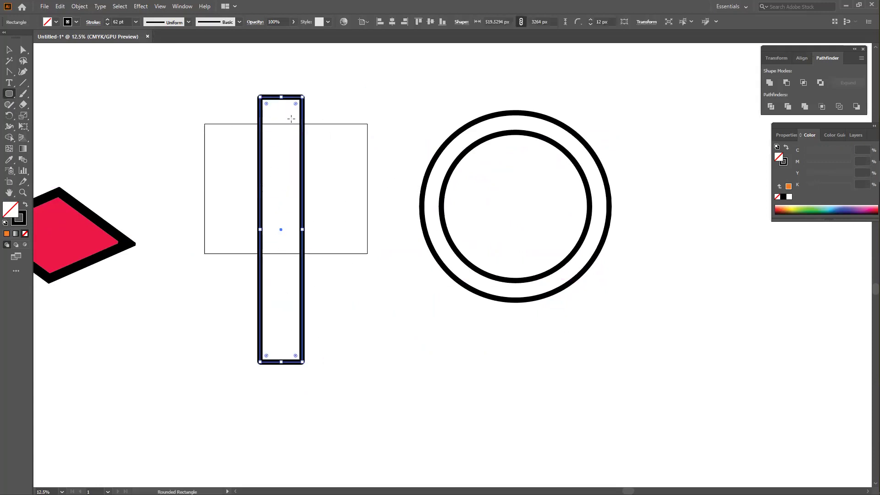
{"action": "left_click_drag", "start_coordinate": [296, 103], "coordinate": [285, 151]}
Try the pill over the middle of the concentric circles and move it back over the artboard.
{"action": "key", "text": "v"}
{"action": "left_click_drag", "start_coordinate": [295, 102], "coordinate": [532, 84]}
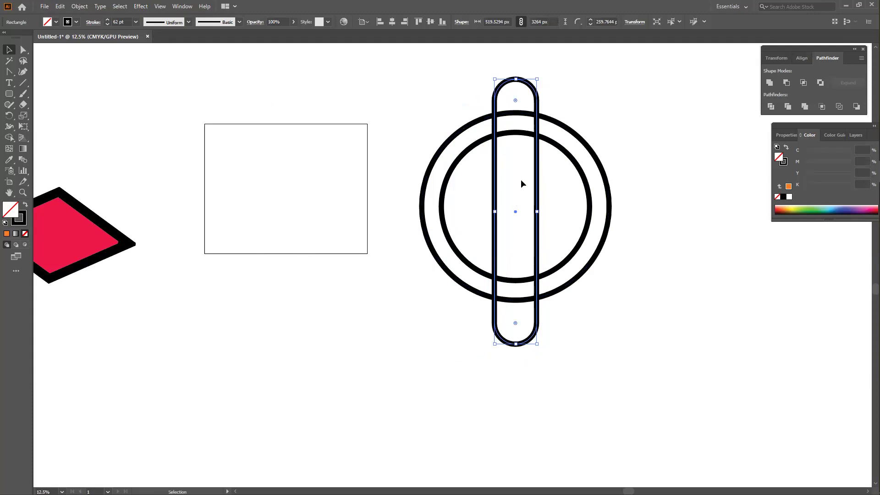
{"action": "left_click_drag", "start_coordinate": [537, 205], "coordinate": [342, 234]}
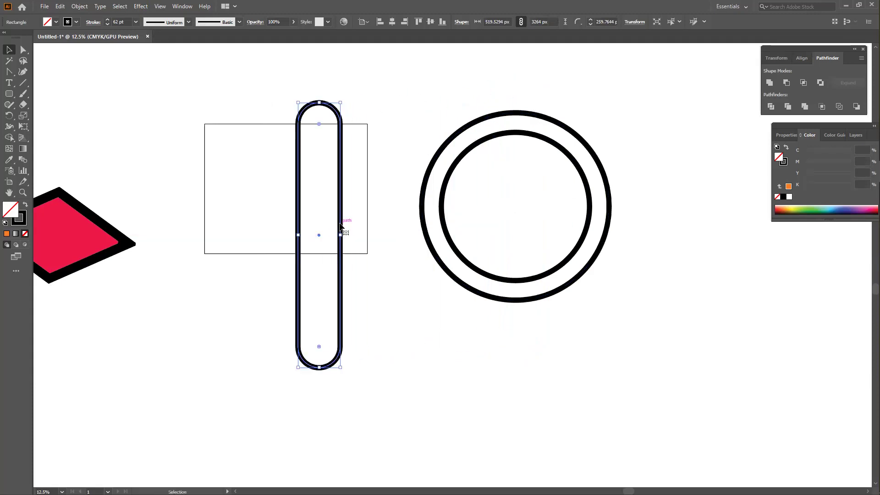
Duplicate the pill in place and shorten the duplicate evenly at both ends to about 3087 px high.
{"action": "key", "text": "a"}
{"action": "key", "text": "v"}
{"action": "mouse_move", "coordinate": [343, 100]}
{"action": "left_mouse_down"}
{"action": "mouse_move", "coordinate": [336, 118]}
{"action": "mouse_move", "coordinate": [341, 110]}
{"action": "left_mouse_up"}
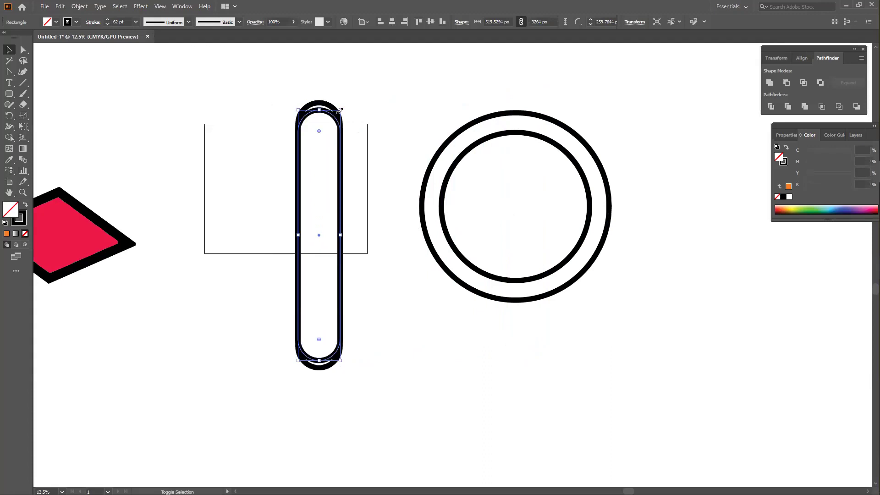
{"action": "left_click_drag", "start_coordinate": [343, 235], "coordinate": [341, 236]}
Move the shortened pill aside and widen the original pill evenly to about 813 px.
{"action": "left_click_drag", "start_coordinate": [319, 112], "coordinate": [201, 180]}
{"action": "left_click", "coordinate": [311, 110]}
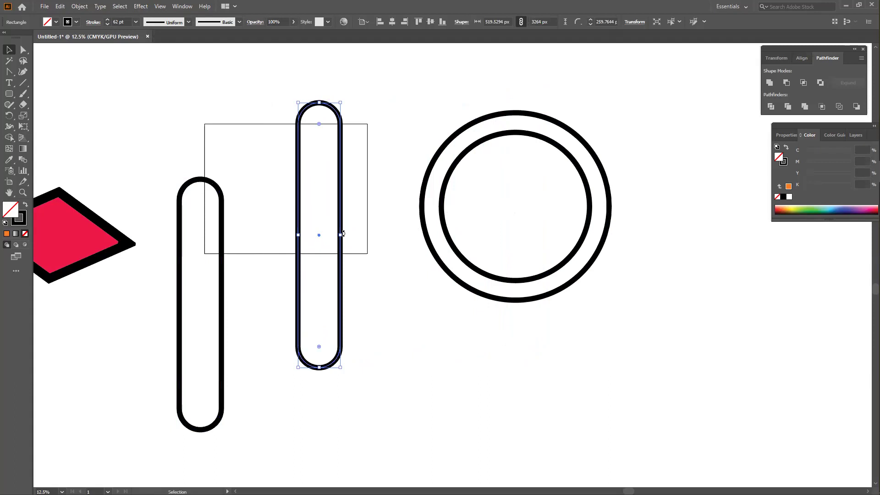
{"action": "left_click_drag", "start_coordinate": [343, 234], "coordinate": [352, 233]}
Duplicate the widened pill in place and shorten the duplicate evenly to about 2811 px high.
{"action": "left_click_drag", "start_coordinate": [330, 126], "coordinate": [304, 159]}
{"action": "key", "text": "a"}
{"action": "key", "text": "v"}
{"action": "left_click_drag", "start_coordinate": [353, 103], "coordinate": [349, 110]}
{"action": "mouse_move", "coordinate": [354, 235]}
{"action": "left_mouse_down"}
{"action": "mouse_move", "coordinate": [355, 245]}
{"action": "mouse_move", "coordinate": [358, 235]}
{"action": "mouse_move", "coordinate": [341, 233]}
{"action": "mouse_move", "coordinate": [353, 235]}
{"action": "left_mouse_up"}
{"action": "left_click_drag", "start_coordinate": [286, 236], "coordinate": [287, 236]}
{"action": "left_click", "coordinate": [393, 288]}
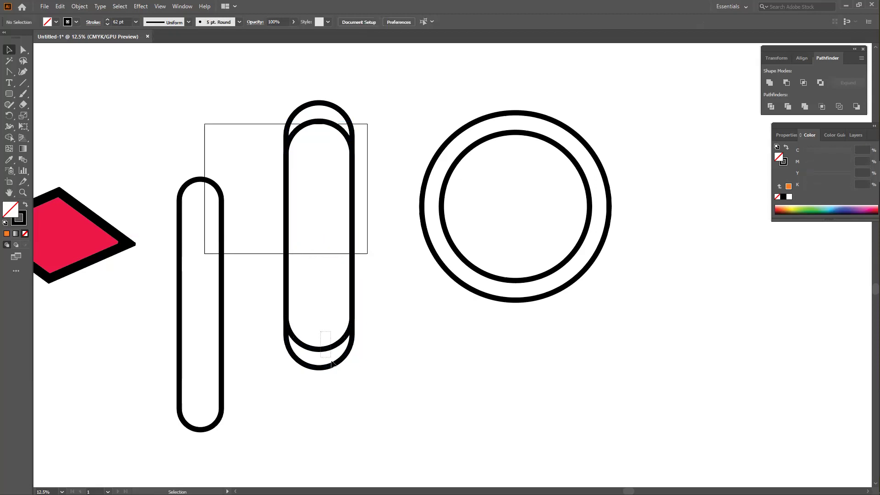
Try to narrow the shortened duplicate inside the wide pill and delete that duplicate.
{"action": "left_click", "coordinate": [332, 362]}
{"action": "left_click_drag", "start_coordinate": [353, 235], "coordinate": [291, 235]}
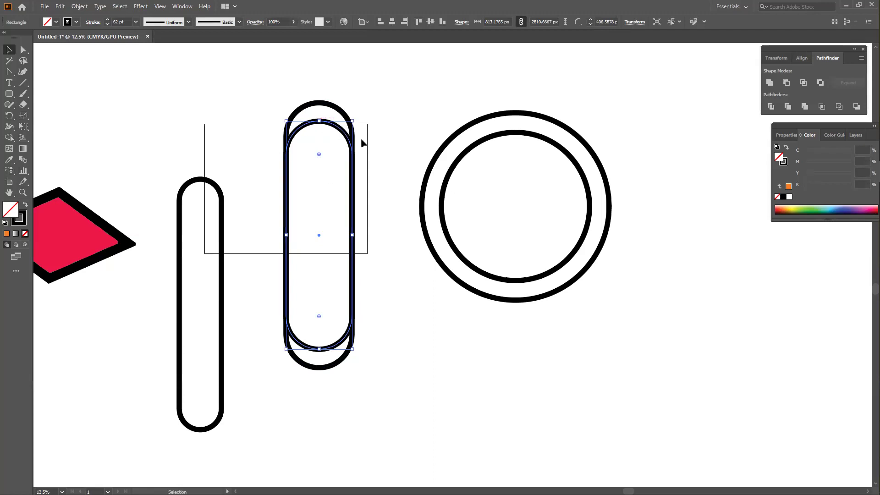
{"action": "left_click_drag", "start_coordinate": [354, 235], "coordinate": [341, 236]}
{"action": "left_click", "coordinate": [315, 112]}
{"action": "left_click", "coordinate": [327, 134]}
{"action": "key", "text": "Delete"}
Center the slim pill inside the wide pill and shorten it evenly at both ends to even out the gap.
{"action": "left_click", "coordinate": [327, 102]}
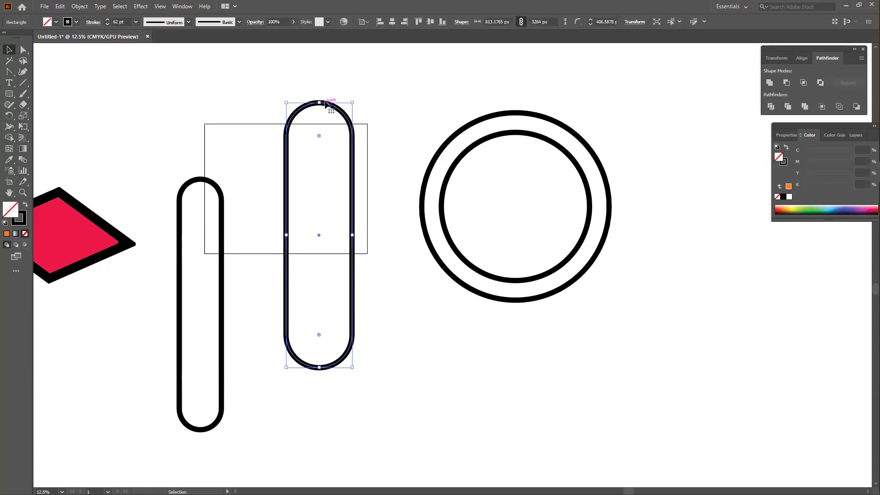
{"action": "left_click_drag", "start_coordinate": [221, 273], "coordinate": [338, 199]}
{"action": "left_click", "coordinate": [353, 172]}
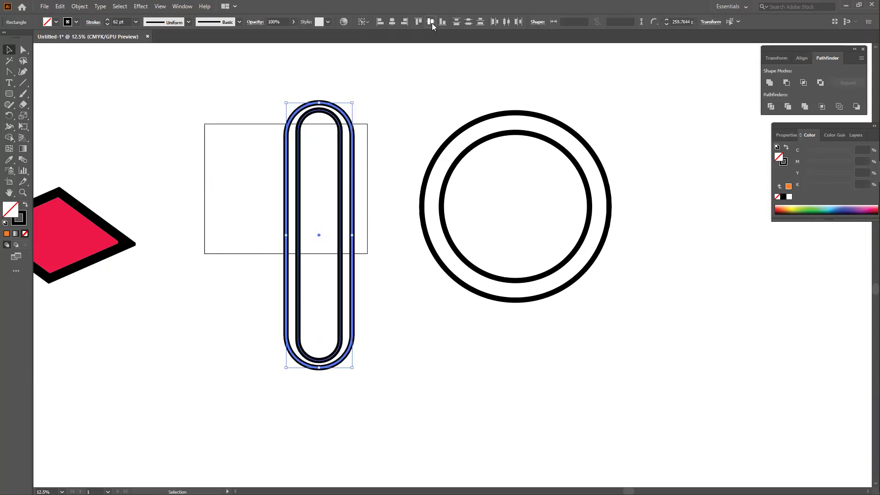
{"action": "left_click", "coordinate": [393, 109]}
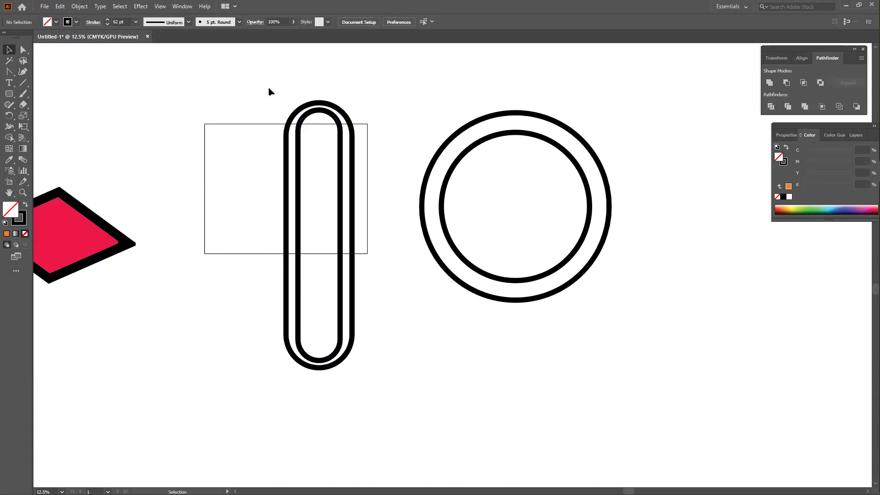
{"action": "left_click", "coordinate": [342, 276]}
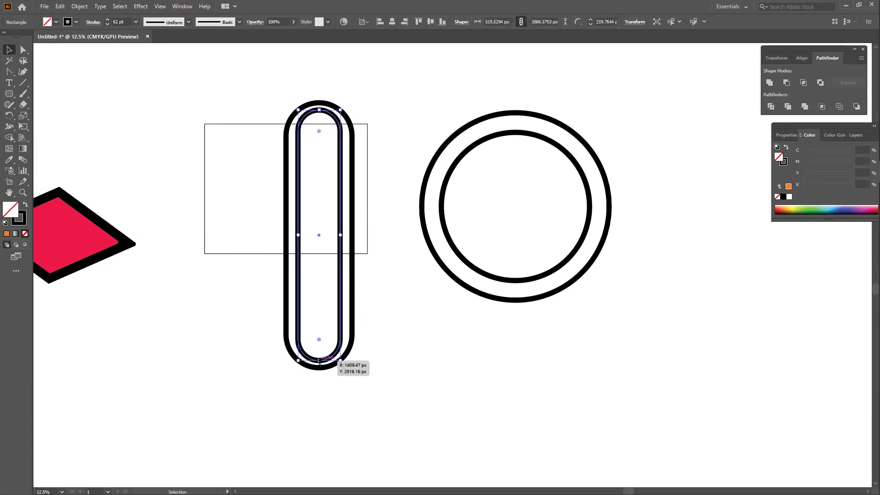
{"action": "left_click_drag", "start_coordinate": [319, 360], "coordinate": [320, 355]}
Move both nested pills onto the concentric circles and align all the shapes by their horizontal and vertical centers.
{"action": "left_click_drag", "start_coordinate": [373, 381], "coordinate": [282, 231]}
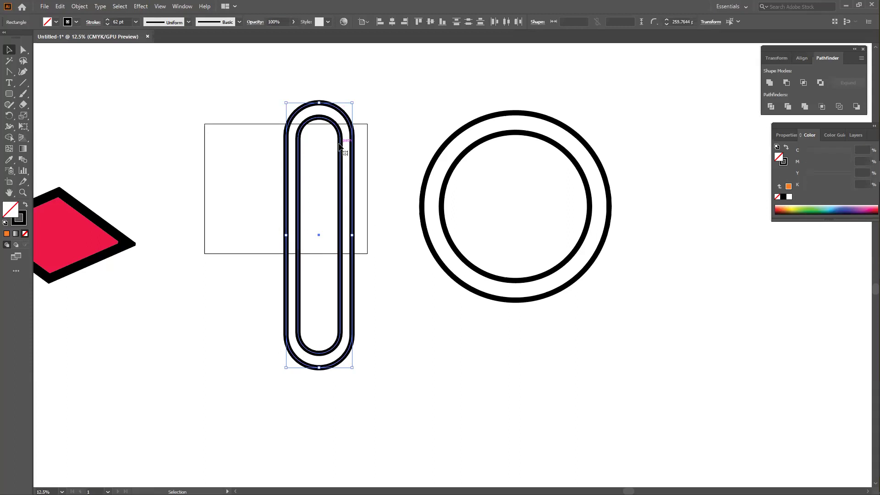
{"action": "left_click_drag", "start_coordinate": [353, 236], "coordinate": [527, 199]}
{"action": "left_click", "coordinate": [584, 173], "text": "shift"}
{"action": "left_click", "coordinate": [583, 172]}
{"action": "left_click", "coordinate": [392, 21]}
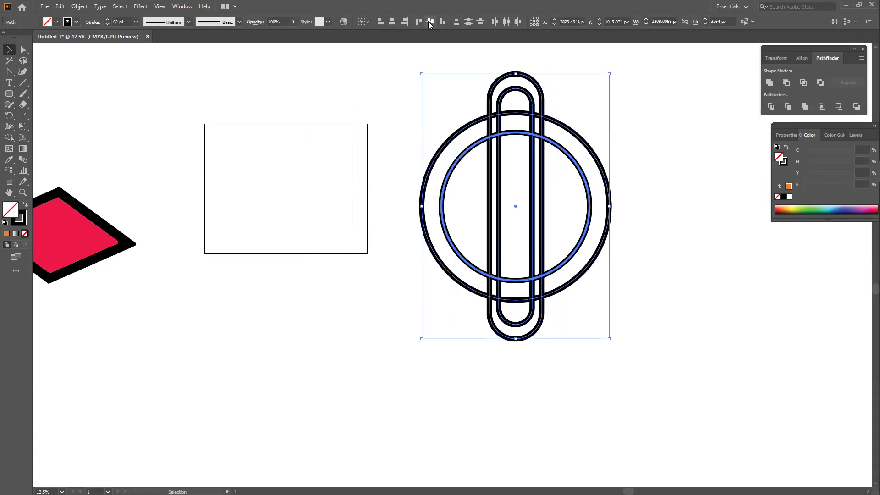
{"action": "left_click", "coordinate": [710, 157]}
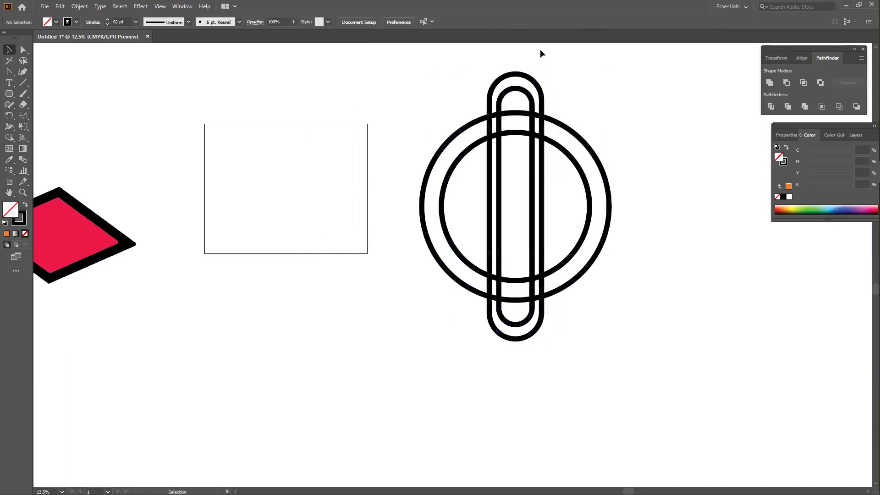
Lengthen both pills evenly to about 3743 px overall and add a duplicate of the pair rotated 90° to form a cross.
{"action": "left_click", "coordinate": [540, 101]}
{"action": "left_click_drag", "start_coordinate": [516, 73], "coordinate": [517, 55]}
{"action": "key", "text": "a"}
{"action": "key", "text": "v"}
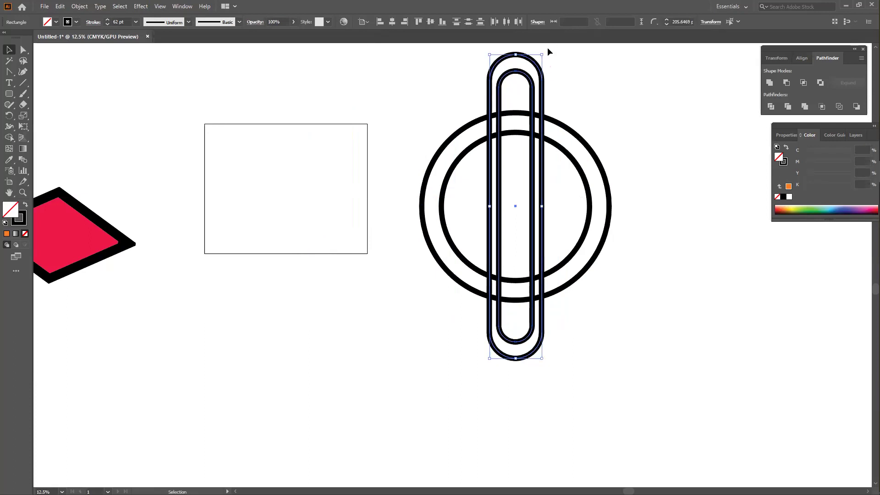
{"action": "left_click_drag", "start_coordinate": [548, 48], "coordinate": [704, 219]}
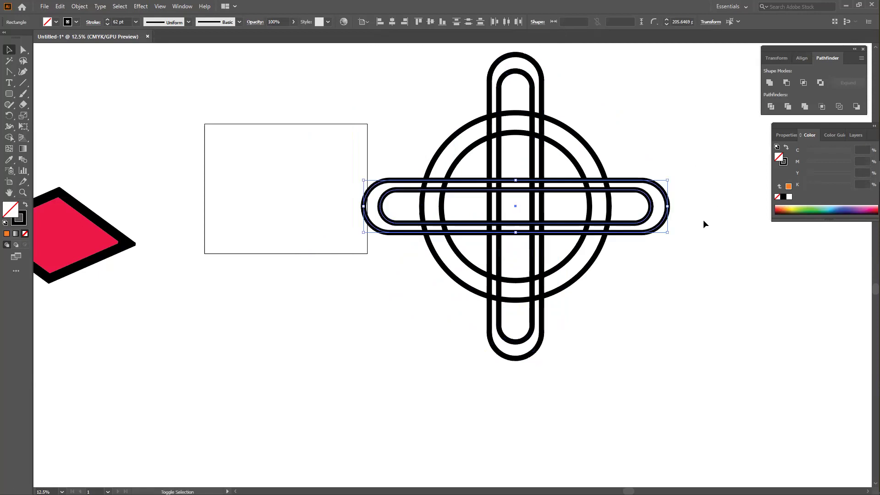
Place a duplicate of the whole cross-and-circles figure in the empty space below the red diamond.
{"action": "left_click_drag", "start_coordinate": [697, 263], "coordinate": [301, 227]}
{"action": "key", "text": "ctrl+minus"}
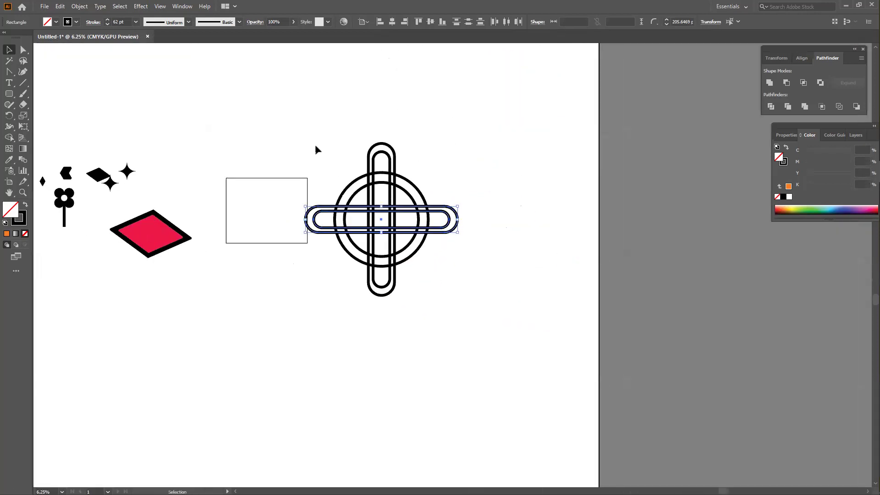
{"action": "left_click_drag", "start_coordinate": [315, 145], "coordinate": [488, 327]}
{"action": "left_click_drag", "start_coordinate": [405, 214], "coordinate": [145, 347]}
With Shape Builder on the original cross-and-circles figure, merge regions so the ring alternately passes over and under the pill bands.
{"action": "left_click_drag", "start_coordinate": [287, 134], "coordinate": [492, 324]}
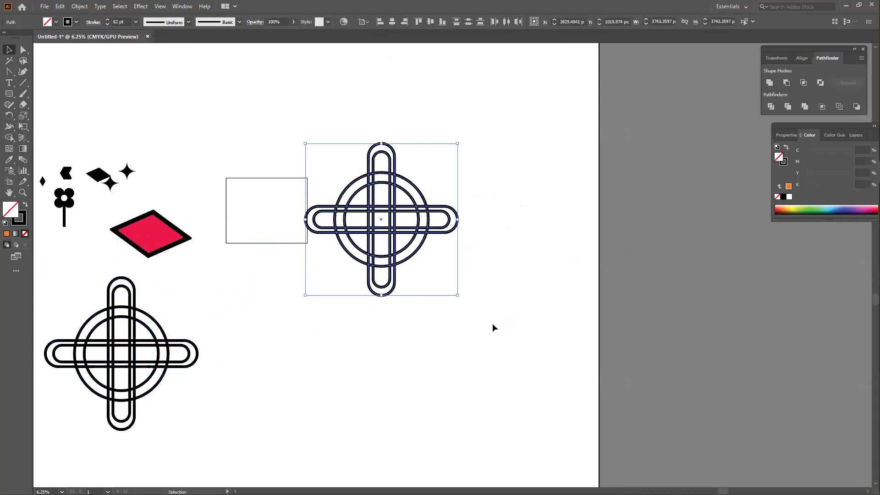
{"action": "key", "text": "ctrl+plus"}
{"action": "key", "text": "ctrl+plus"}
{"action": "key", "text": "ctrl+plus"}
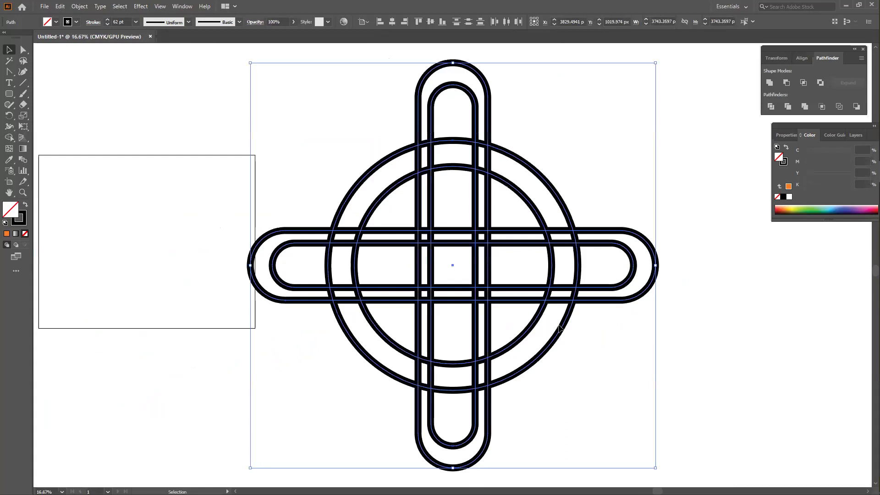
{"action": "key", "text": "ctrl+minus"}
{"action": "left_click_drag", "start_coordinate": [569, 330], "coordinate": [580, 308]}
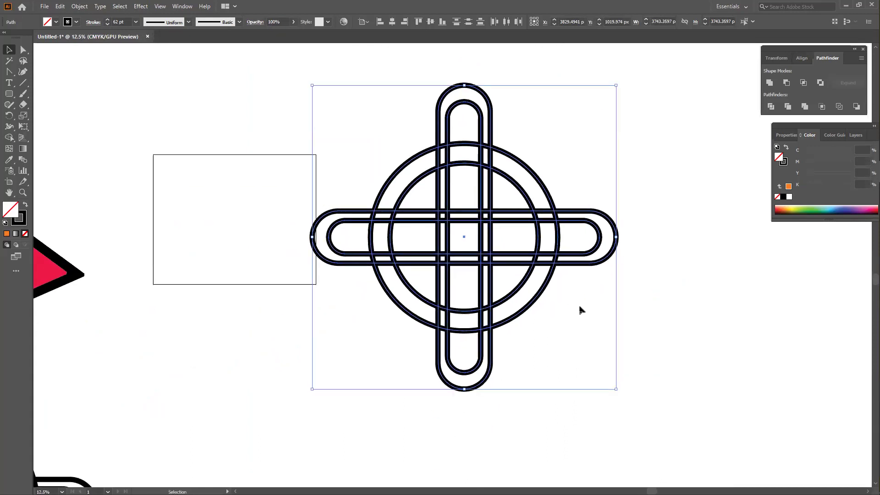
{"action": "key", "text": "shift+m"}
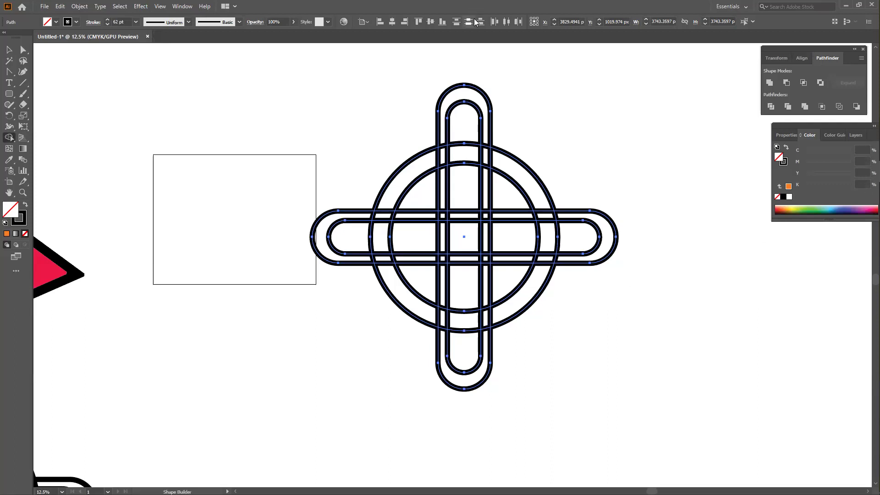
{"action": "mouse_move", "coordinate": [444, 202]}
{"action": "left_mouse_down"}
{"action": "mouse_move", "coordinate": [443, 150]}
{"action": "mouse_move", "coordinate": [458, 106]}
{"action": "mouse_move", "coordinate": [440, 216]}
{"action": "left_mouse_up"}
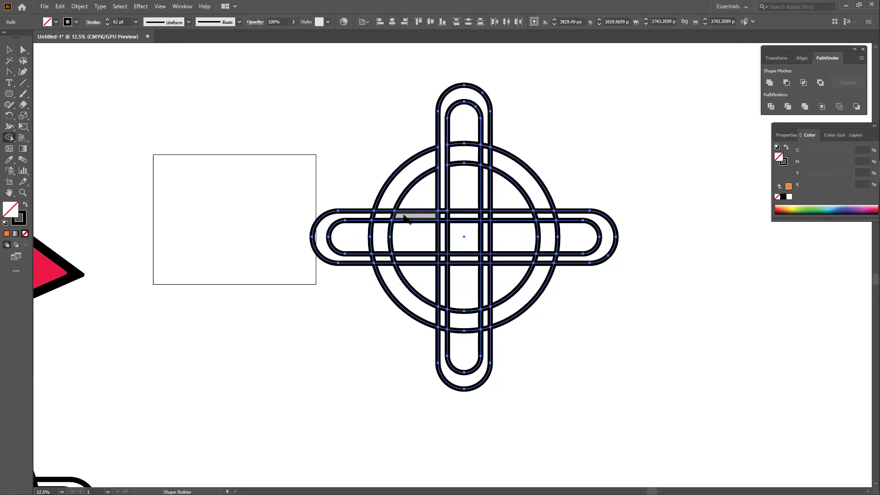
{"action": "left_click_drag", "start_coordinate": [427, 259], "coordinate": [369, 260]}
{"action": "left_click_drag", "start_coordinate": [486, 273], "coordinate": [488, 340]}
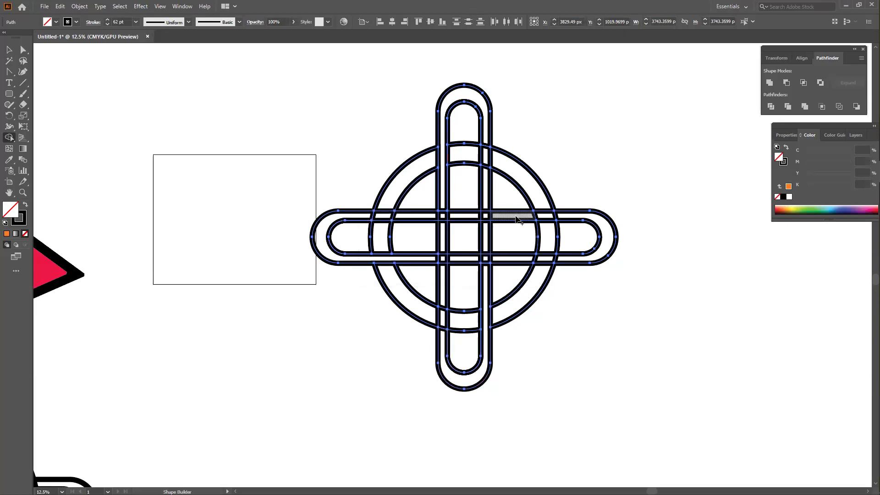
{"action": "left_click_drag", "start_coordinate": [517, 219], "coordinate": [571, 216]}
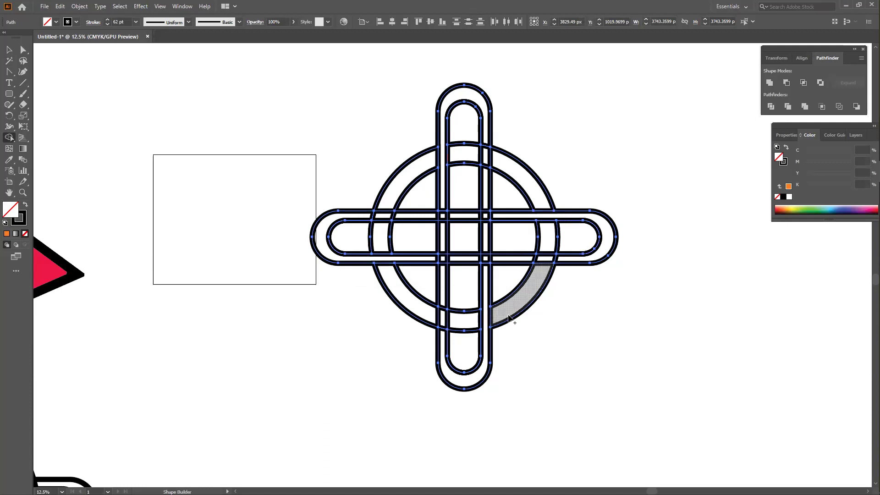
{"action": "left_click_drag", "start_coordinate": [539, 277], "coordinate": [552, 228]}
{"action": "mouse_move", "coordinate": [540, 194]}
{"action": "left_mouse_down"}
{"action": "mouse_move", "coordinate": [466, 152]}
{"action": "mouse_move", "coordinate": [408, 170]}
{"action": "mouse_move", "coordinate": [384, 204]}
{"action": "mouse_move", "coordinate": [381, 243]}
{"action": "mouse_move", "coordinate": [410, 294]}
{"action": "mouse_move", "coordinate": [440, 317]}
{"action": "mouse_move", "coordinate": [464, 321]}
{"action": "left_mouse_up"}
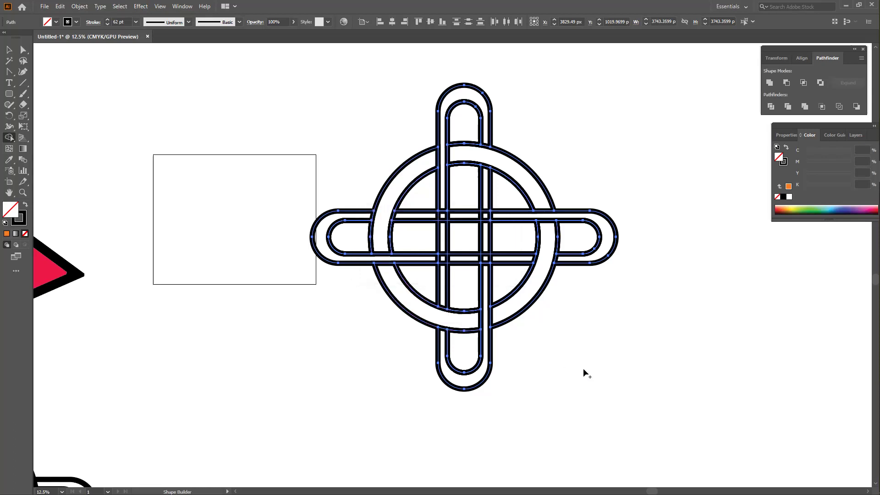
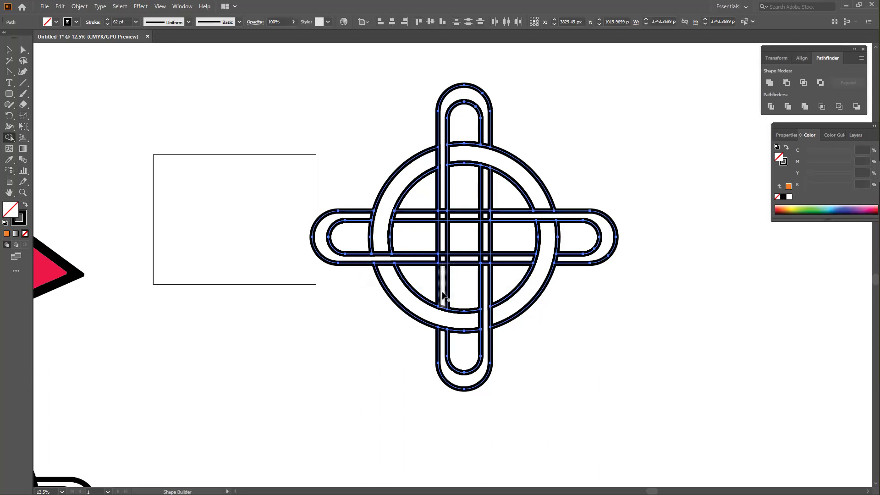
Merge the pill bands at their four central crossings so they weave alternately over and under each other, and deselect the figure.
{"action": "left_click_drag", "start_coordinate": [443, 296], "coordinate": [444, 229]}
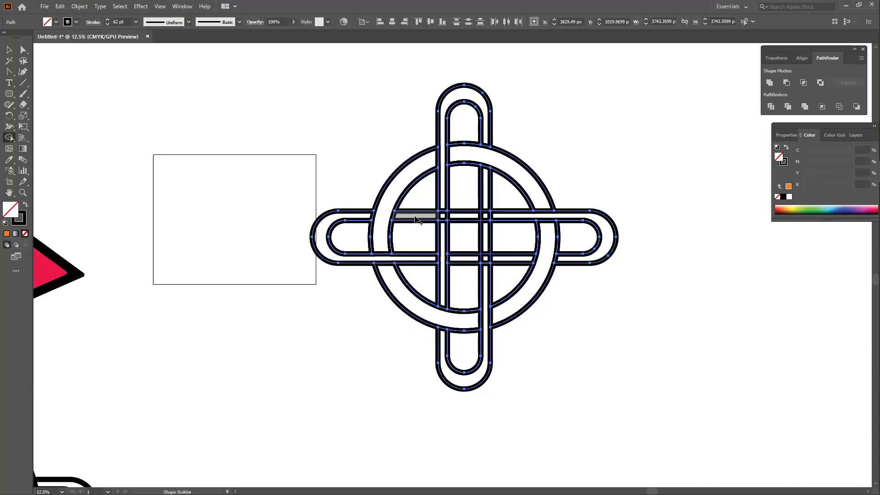
{"action": "left_click_drag", "start_coordinate": [417, 220], "coordinate": [476, 217]}
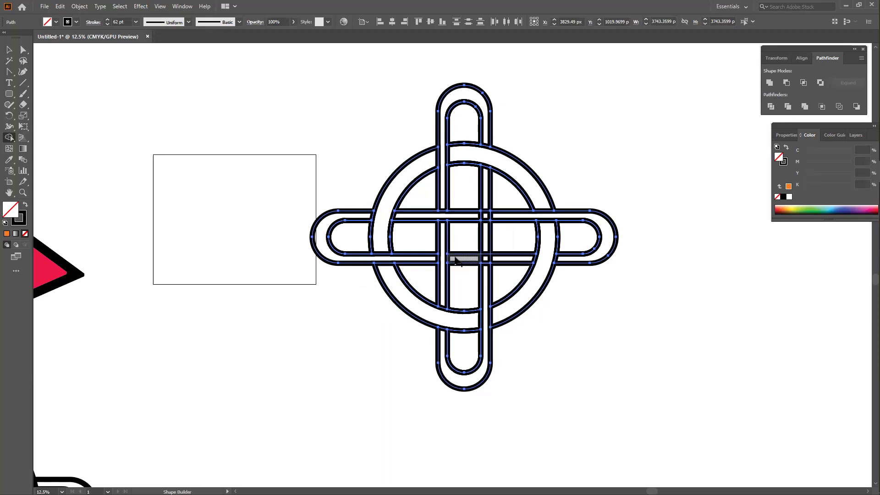
{"action": "left_click_drag", "start_coordinate": [456, 260], "coordinate": [520, 262]}
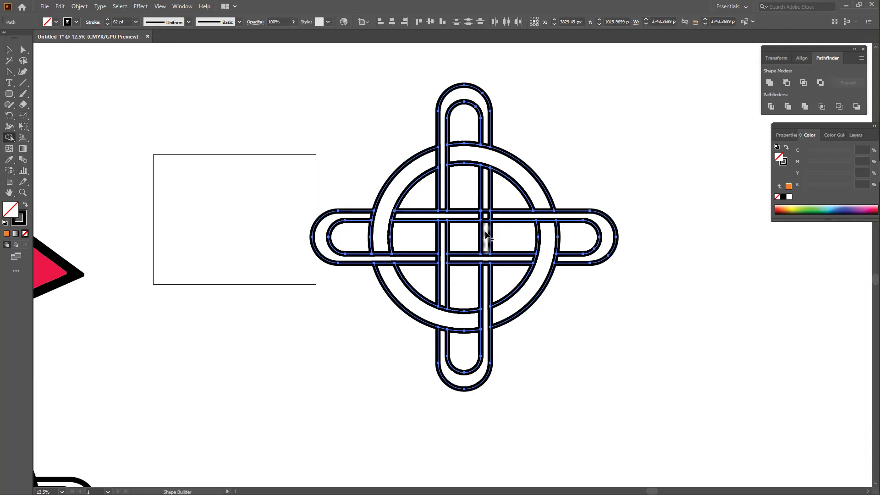
{"action": "left_click_drag", "start_coordinate": [487, 235], "coordinate": [485, 207]}
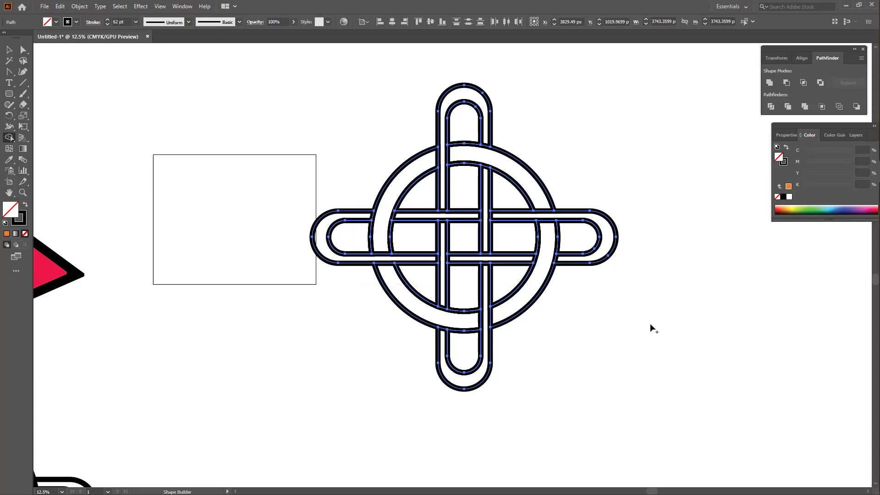
{"action": "key", "text": "v"}
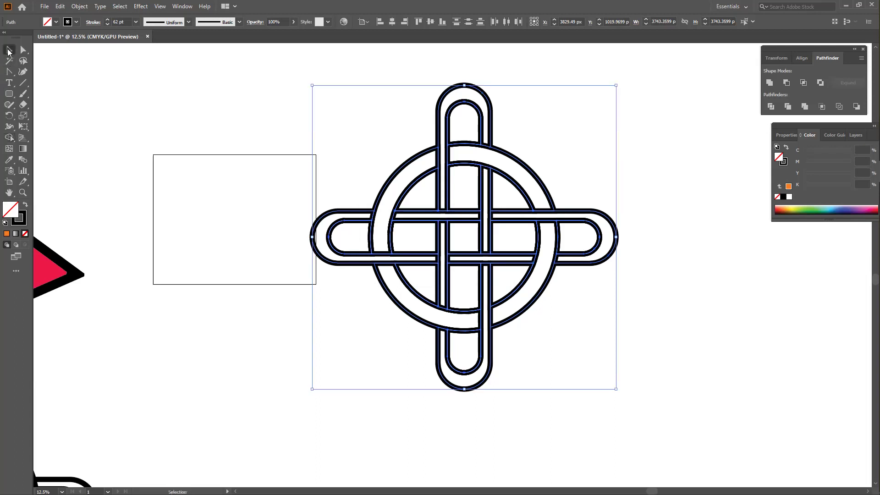
{"action": "left_click", "coordinate": [276, 339]}
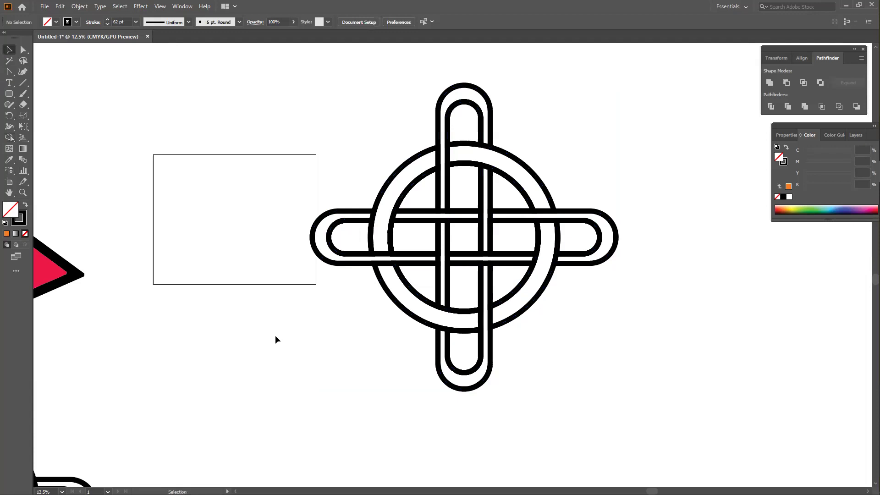
Try to move the interlaced figure to the empty area above the small black shapes.
{"action": "key", "text": "ctrl+minus"}
{"action": "left_click_drag", "start_coordinate": [484, 191], "coordinate": [628, 312]}
{"action": "left_click", "coordinate": [589, 403]}
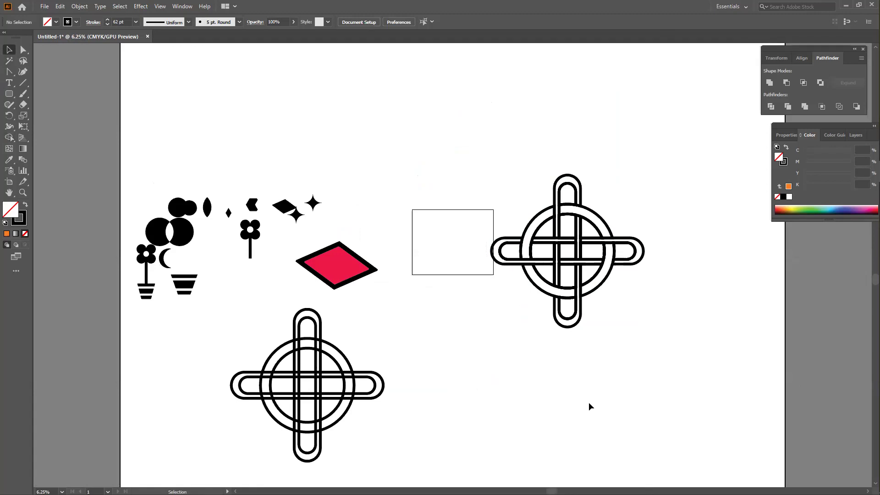
{"action": "left_click_drag", "start_coordinate": [480, 174], "coordinate": [665, 343]}
{"action": "left_click", "coordinate": [664, 343]}
{"action": "left_click_drag", "start_coordinate": [520, 194], "coordinate": [708, 358]}
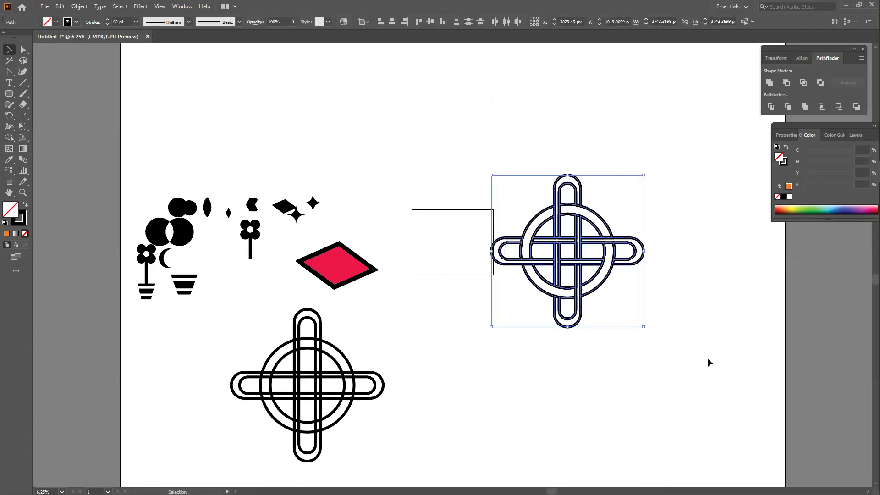
{"action": "left_click", "coordinate": [684, 213]}
{"action": "left_click_drag", "start_coordinate": [531, 165], "coordinate": [695, 335]}
{"action": "left_click_drag", "start_coordinate": [589, 244], "coordinate": [206, 108]}
{"action": "left_click", "coordinate": [460, 146]}
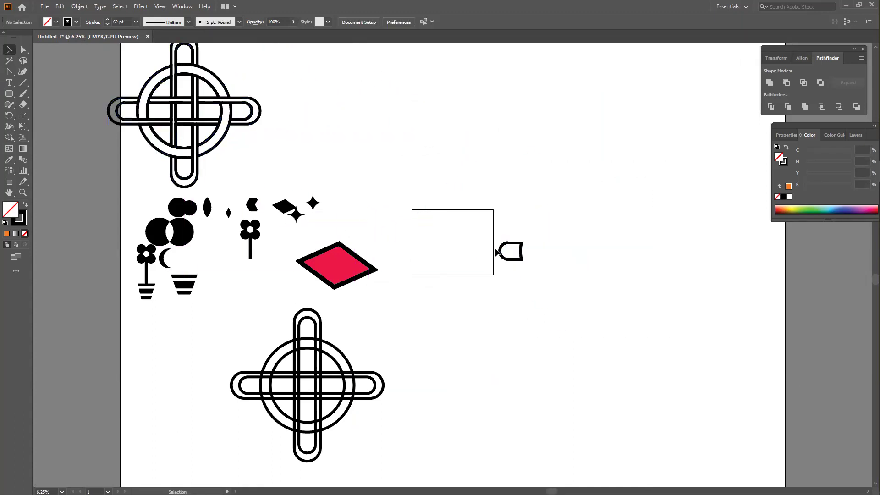
{"action": "key", "text": "ctrl+z"}
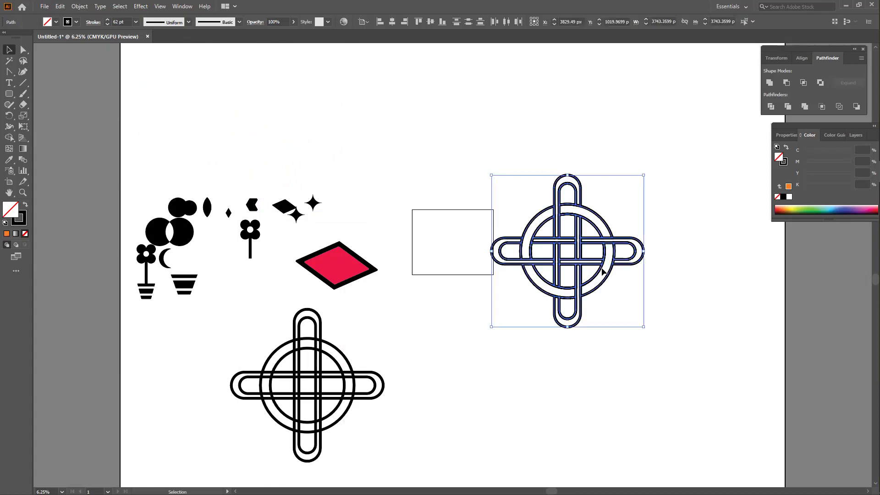
Delete the interlaced figure and all the remaining practice shapes to clear the canvas around the artboard.
{"action": "left_click_drag", "start_coordinate": [580, 249], "coordinate": [178, 88]}
{"action": "key", "text": "Delete"}
{"action": "left_click_drag", "start_coordinate": [142, 185], "coordinate": [415, 398]}
{"action": "key", "text": "Delete"}
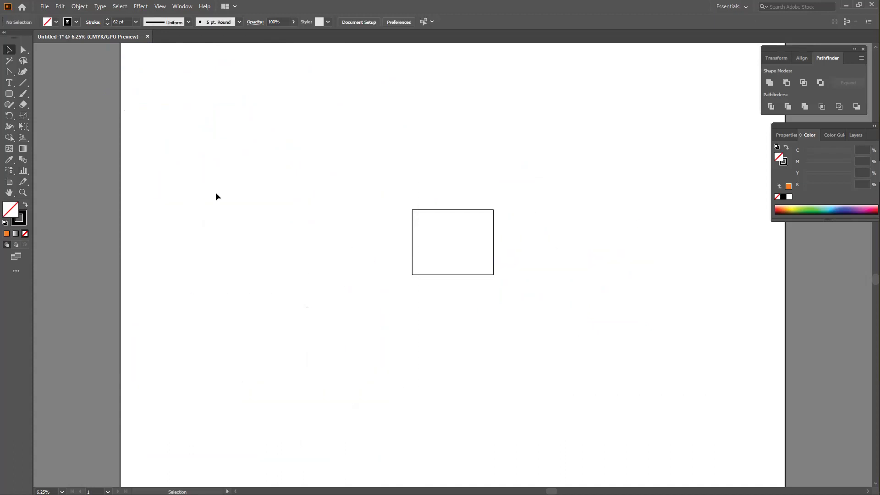
Draw a tall, narrow rectangle of about 542 × 4416 px in the empty space beside the artboard.
{"action": "key", "text": "ctrl+minus"}
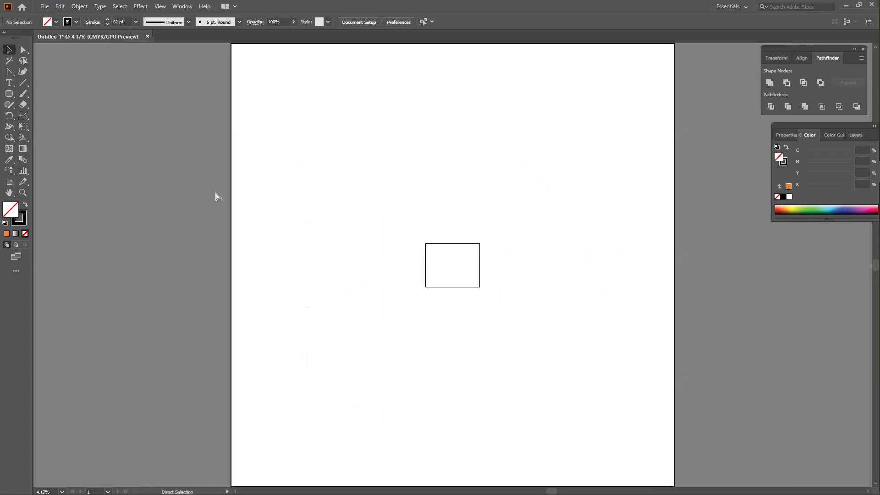
{"action": "key", "text": "ctrl+plus"}
{"action": "left_click", "coordinate": [9, 94]}
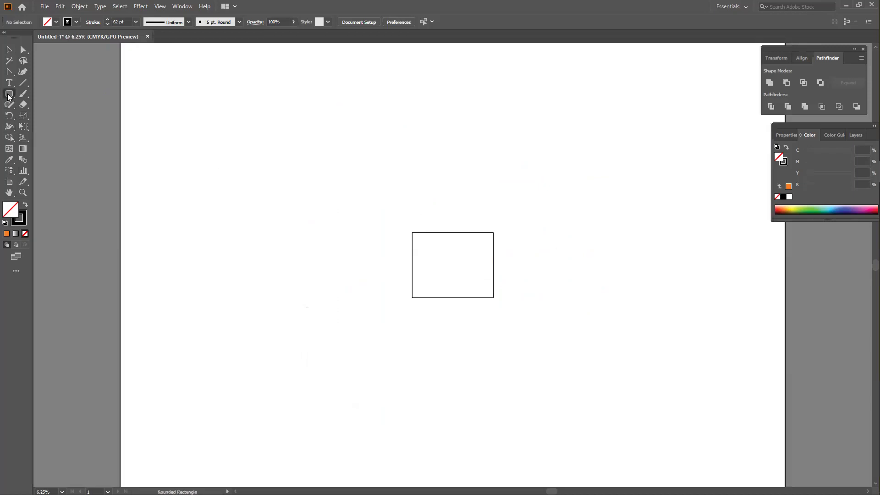
{"action": "left_click", "coordinate": [50, 94]}
{"action": "left_click_drag", "start_coordinate": [222, 201], "coordinate": [244, 381]}
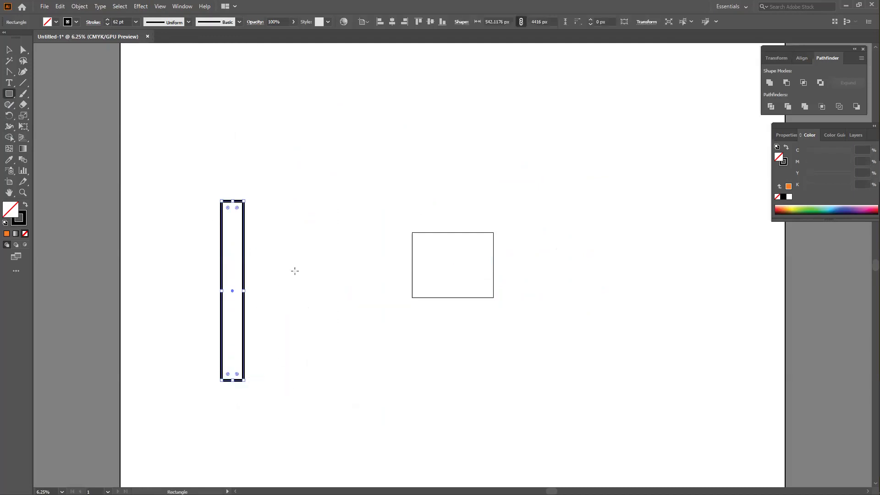
Fill the tall rectangle with 70% black gray and leave it without a stroke.
{"action": "left_click", "coordinate": [26, 206]}
{"action": "left_click", "coordinate": [56, 22]}
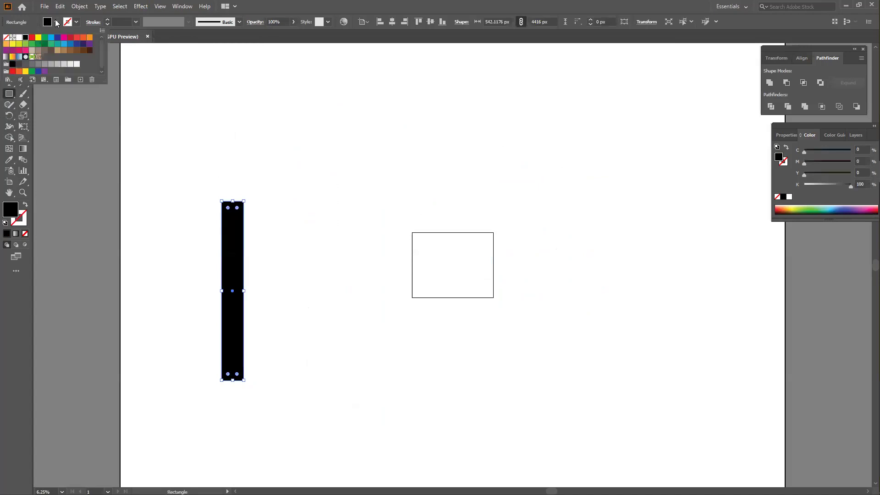
{"action": "left_click", "coordinate": [37, 64]}
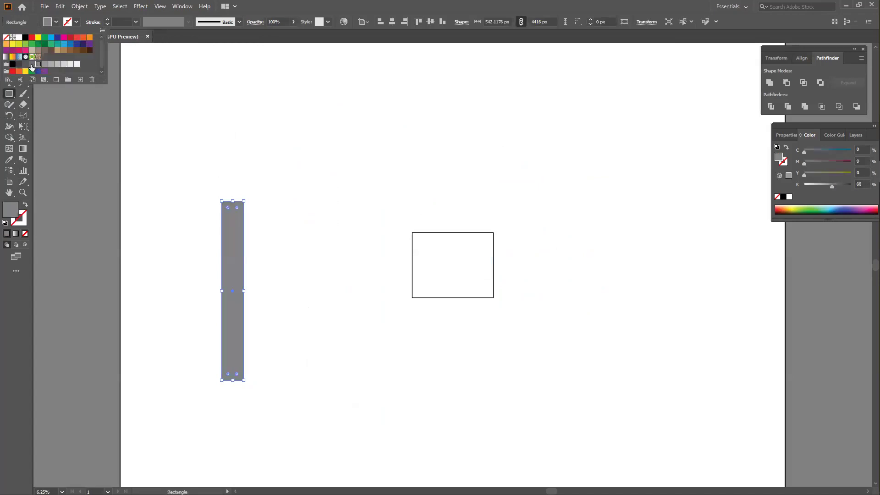
{"action": "left_click", "coordinate": [31, 64]}
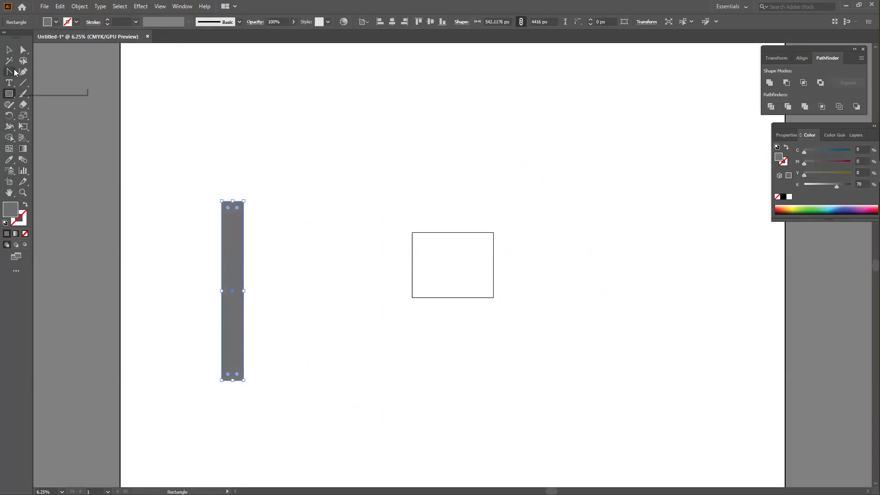
Draw a cap rectangle of about 1175 × 260 px on top of the tall bar and center it horizontally on the bar.
{"action": "left_click", "coordinate": [206, 186]}
{"action": "left_click", "coordinate": [468, 272]}
{"action": "left_click_drag", "start_coordinate": [209, 191], "coordinate": [257, 200]}
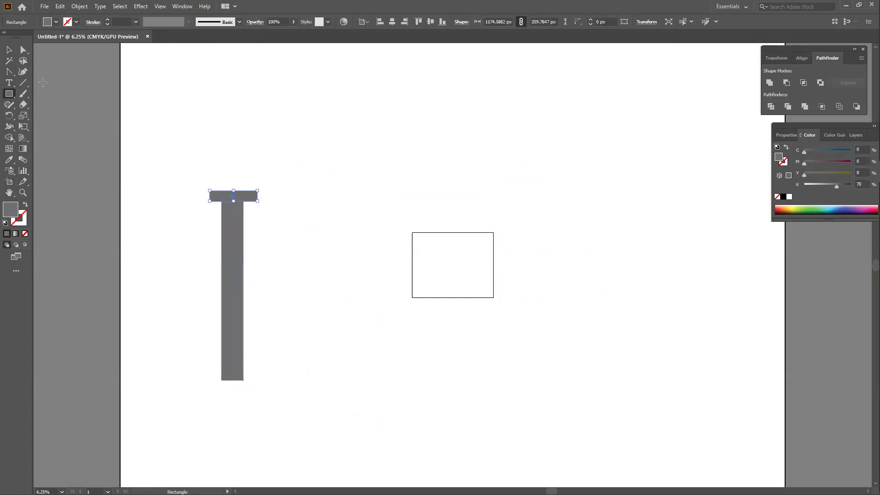
{"action": "left_click", "coordinate": [10, 50]}
{"action": "left_click_drag", "start_coordinate": [196, 163], "coordinate": [251, 201]}
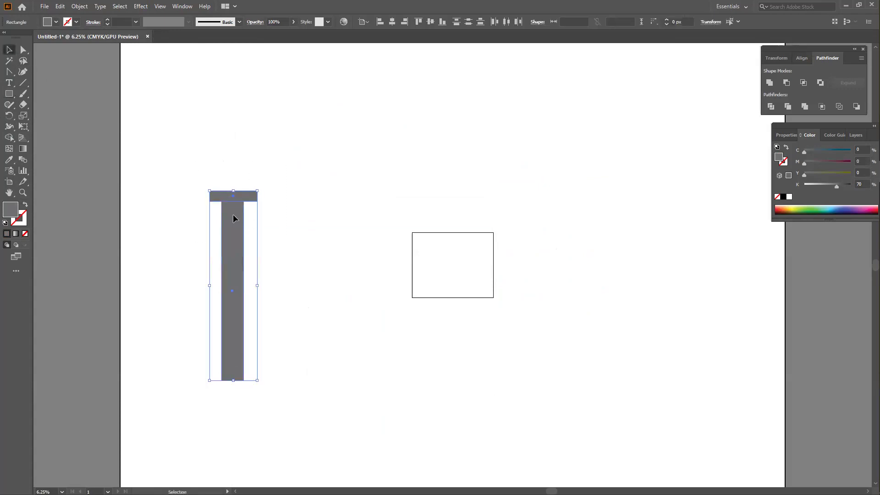
{"action": "left_click", "coordinate": [393, 22]}
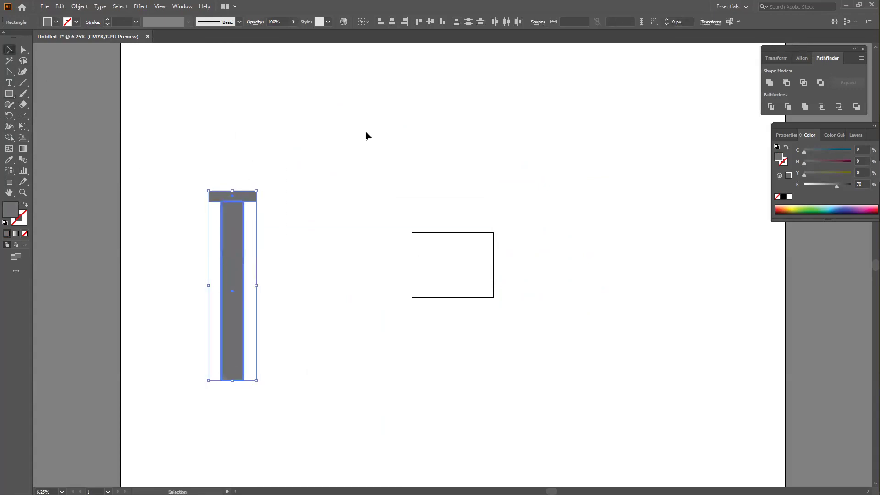
{"action": "left_click", "coordinate": [315, 174]}
Raise the cap rectangle's upper edge to make it about 328 px high.
{"action": "key", "text": "ctrl+equal"}
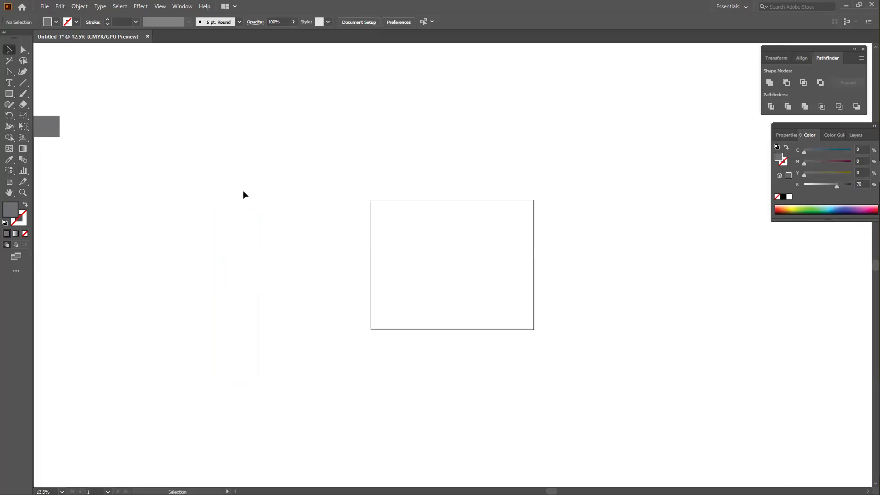
{"action": "scroll", "coordinate": [392, 244], "scroll_direction": "left", "scroll_amount": 6}
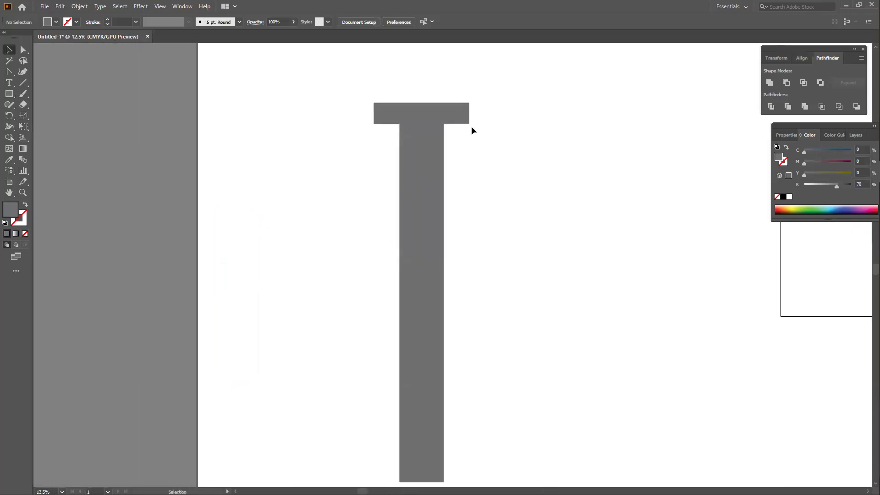
{"action": "left_click", "coordinate": [448, 116]}
{"action": "left_click_drag", "start_coordinate": [422, 102], "coordinate": [421, 98]}
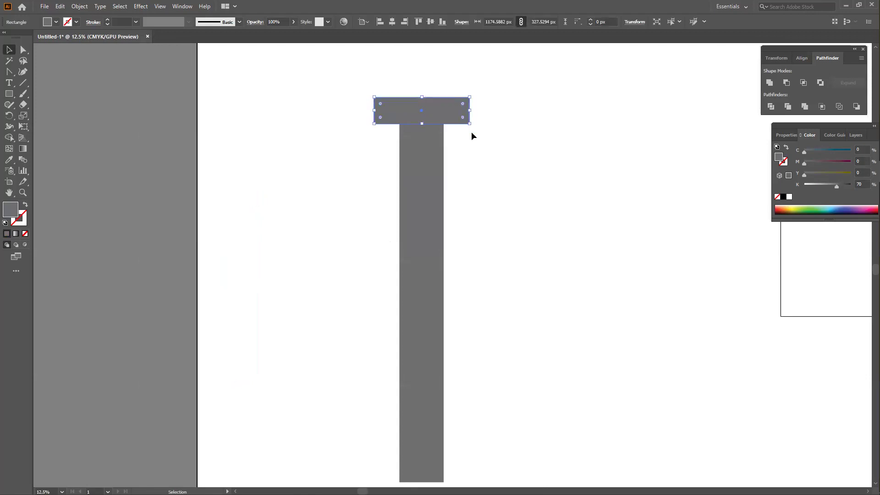
Narrow the cap block and stack two progressively wider copies above it, making the topmost about 1326 px wide.
{"action": "scroll", "coordinate": [473, 136], "scroll_direction": "up", "scroll_amount": 2}
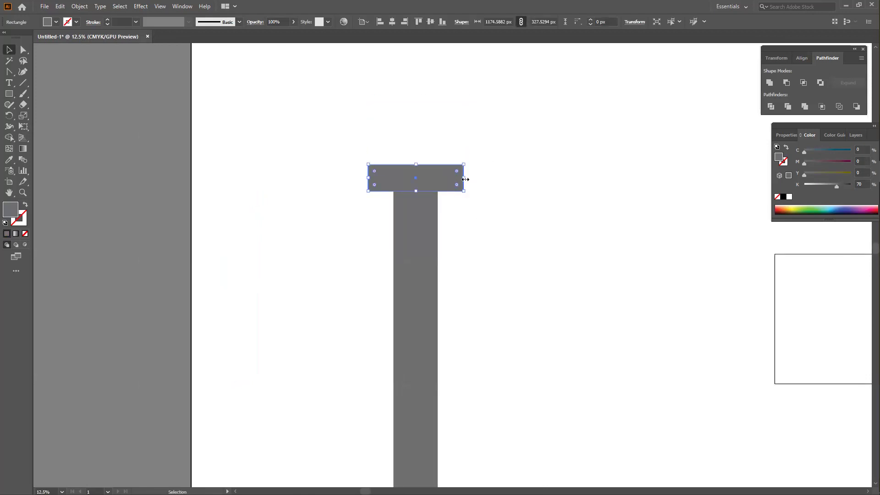
{"action": "left_click_drag", "start_coordinate": [466, 179], "coordinate": [470, 126]}
{"action": "key", "text": "ctrl+equal"}
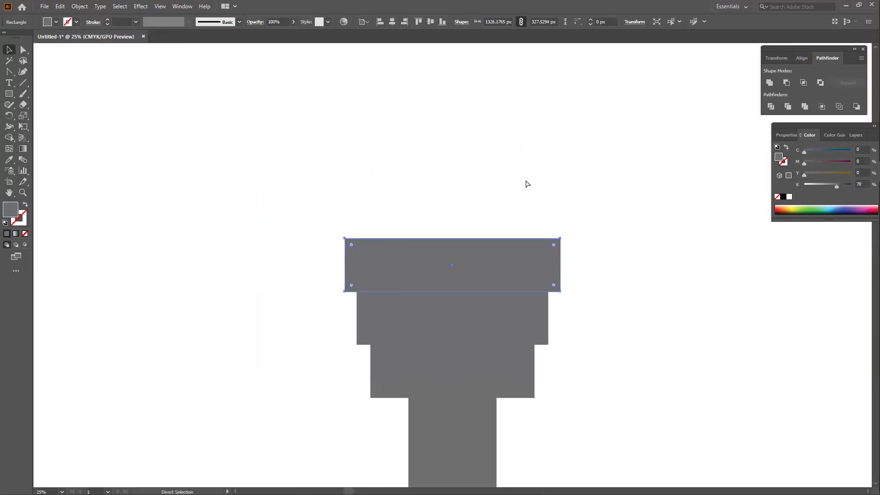
{"action": "scroll", "coordinate": [525, 184], "scroll_direction": "down", "scroll_amount": 2}
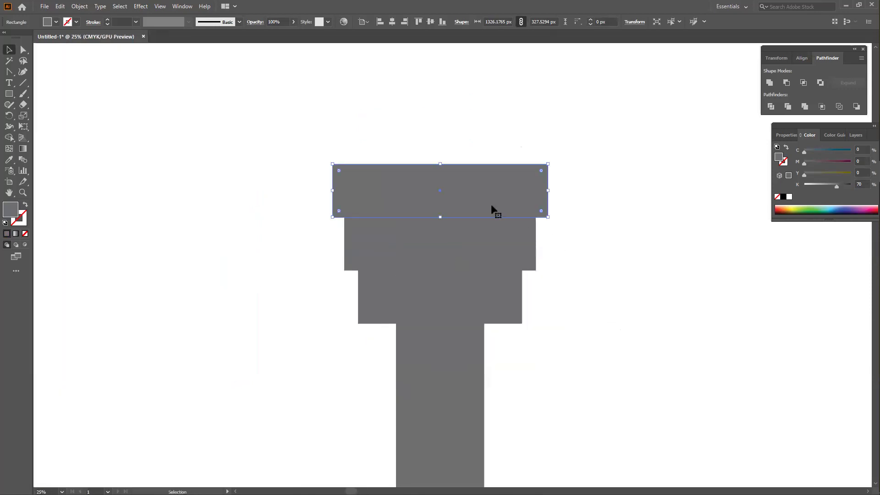
Copy the topmost block below itself as a strip about 1326 × 76 px and set its blending mode to Multiply.
{"action": "left_click_drag", "start_coordinate": [491, 208], "coordinate": [443, 229]}
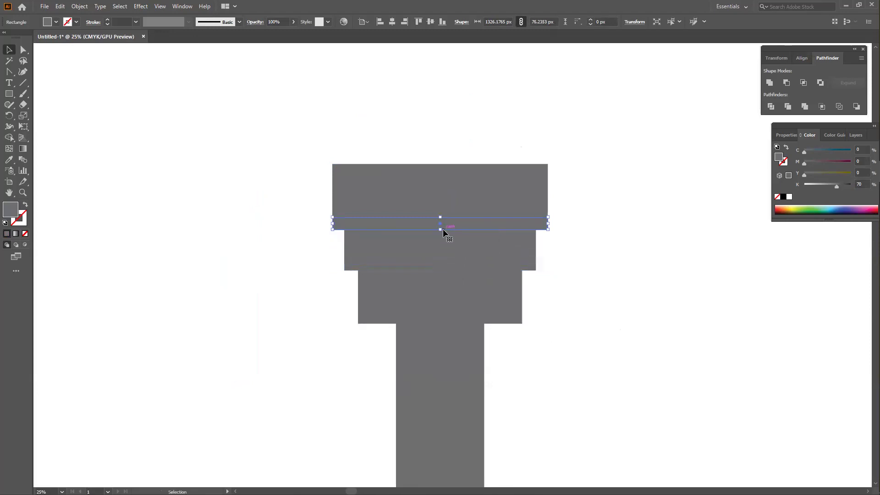
{"action": "left_click", "coordinate": [183, 6]}
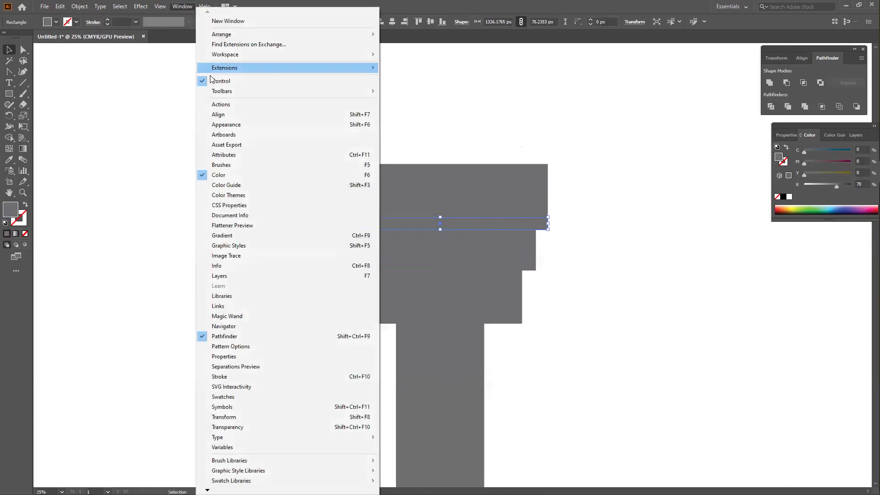
{"action": "left_click", "coordinate": [247, 125]}
{"action": "left_click_drag", "start_coordinate": [387, 152], "coordinate": [701, 82]}
{"action": "left_click", "coordinate": [691, 141]}
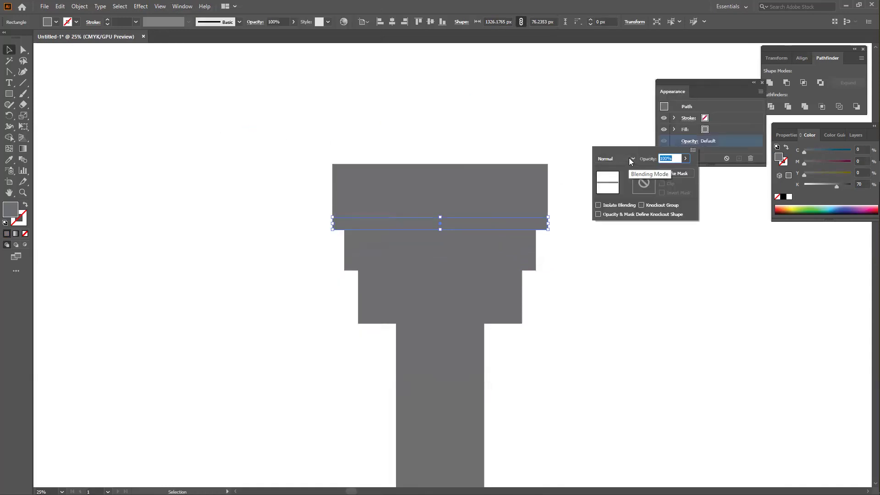
{"action": "left_click", "coordinate": [629, 158]}
{"action": "left_click", "coordinate": [617, 188]}
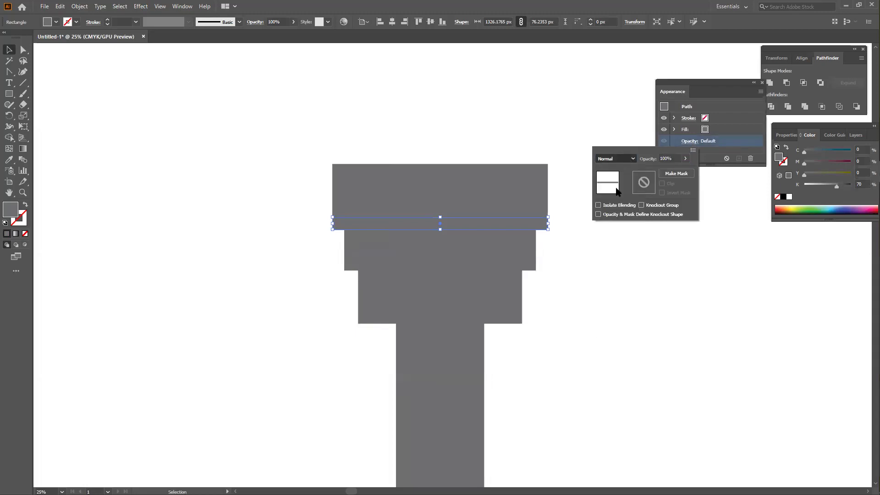
Narrow the shadow strip to the second block's width and place fitted copies on the lowest block and the bar, about 1010 and 542 px wide.
{"action": "left_click", "coordinate": [550, 227]}
{"action": "left_click_drag", "start_coordinate": [548, 223], "coordinate": [522, 278]}
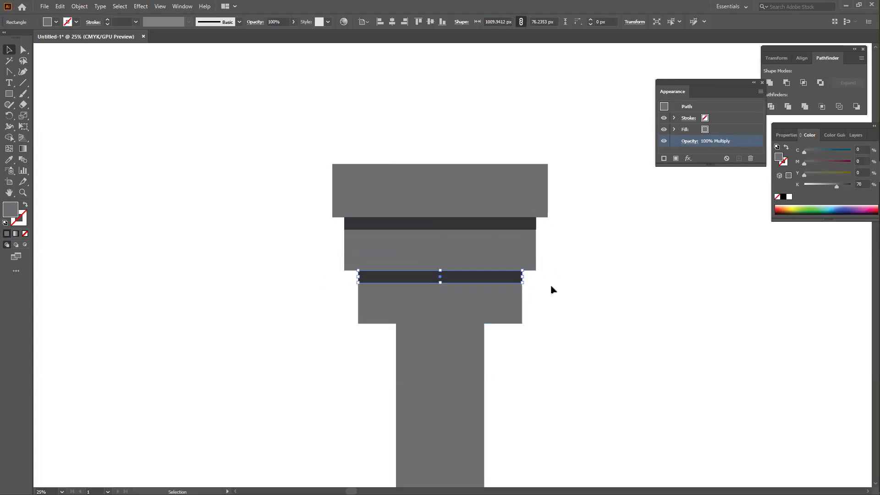
{"action": "left_click_drag", "start_coordinate": [577, 296], "coordinate": [568, 188]}
{"action": "left_click_drag", "start_coordinate": [487, 169], "coordinate": [486, 226]}
{"action": "left_click", "coordinate": [529, 243]}
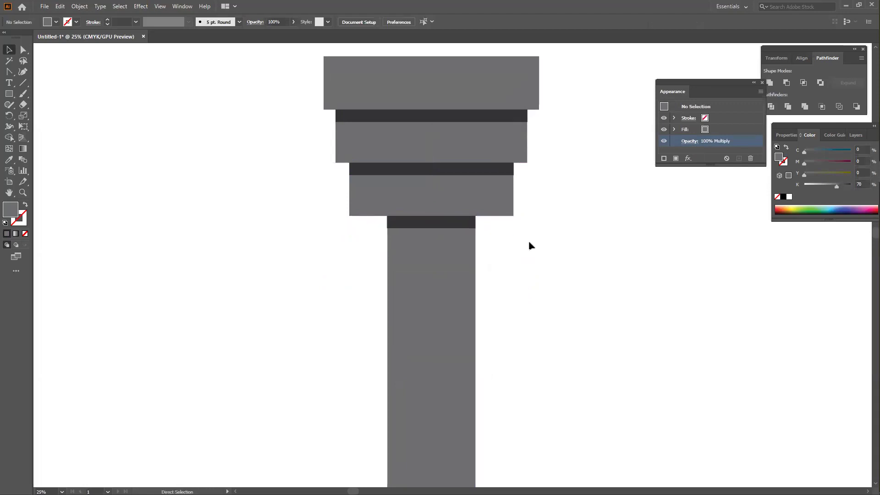
Examine the full length of the column's tall bar and its position relative to the artboard.
{"action": "key", "text": "ctrl+minus"}
{"action": "left_click", "coordinate": [238, 345]}
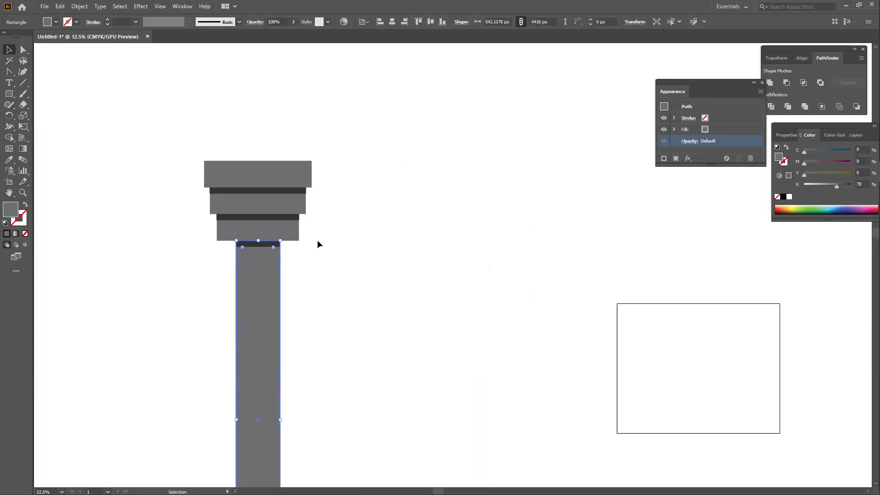
{"action": "key", "text": "v"}
{"action": "key", "text": "a"}
{"action": "key", "text": "v"}
{"action": "key", "text": "a"}
{"action": "left_click_drag", "start_coordinate": [153, 327], "coordinate": [354, 372]}
{"action": "key", "text": "v"}
{"action": "left_click", "coordinate": [354, 373]}
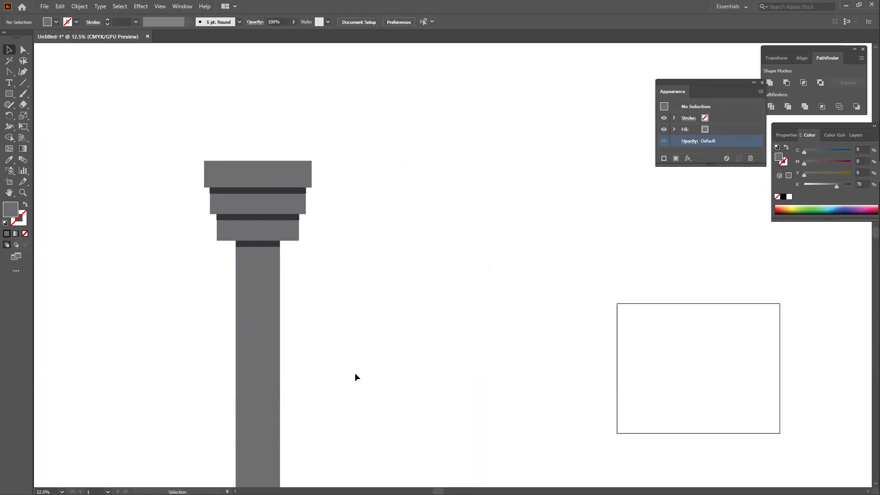
{"action": "key", "text": "a"}
{"action": "left_click", "coordinate": [268, 304]}
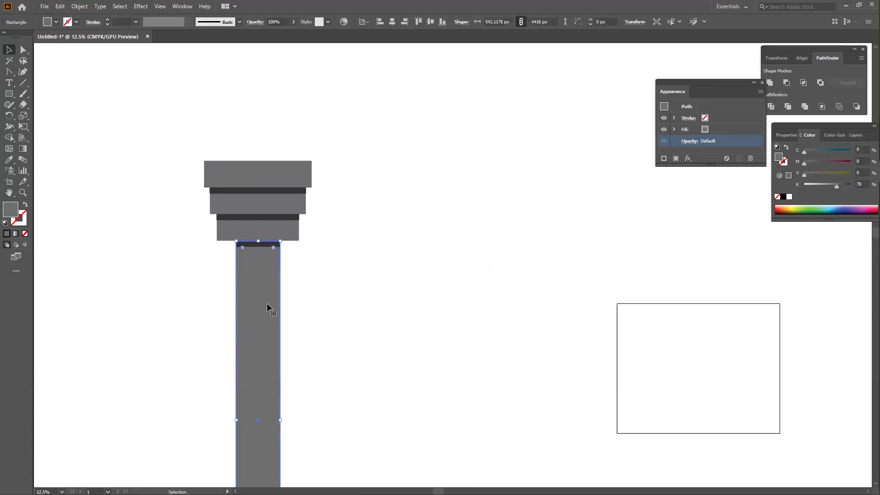
{"action": "scroll", "coordinate": [268, 307], "scroll_direction": "right", "scroll_amount": 5}
{"action": "key", "text": "v"}
{"action": "key", "text": "a"}
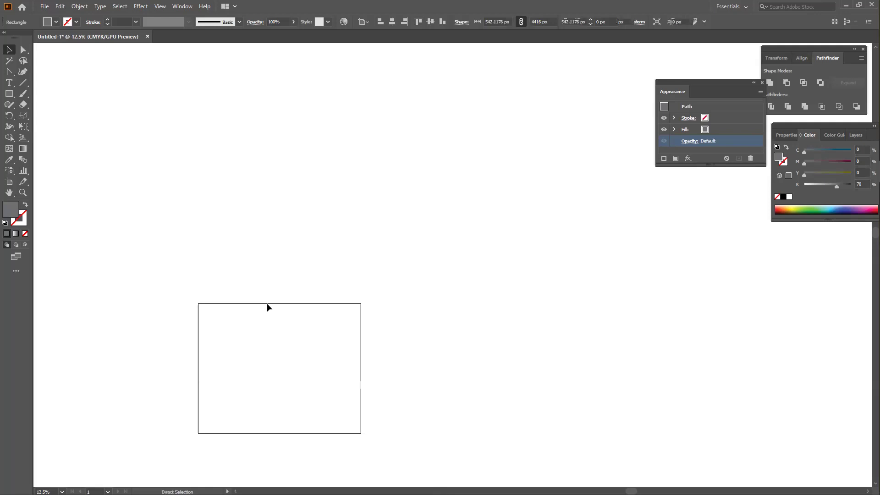
{"action": "key", "text": "v"}
{"action": "key", "text": "ctrl+equal"}
{"action": "key", "text": "ctrl+equal"}
{"action": "key", "text": "ctrl+minus"}
{"action": "key", "text": "ctrl+minus"}
{"action": "key", "text": "ctrl+minus"}
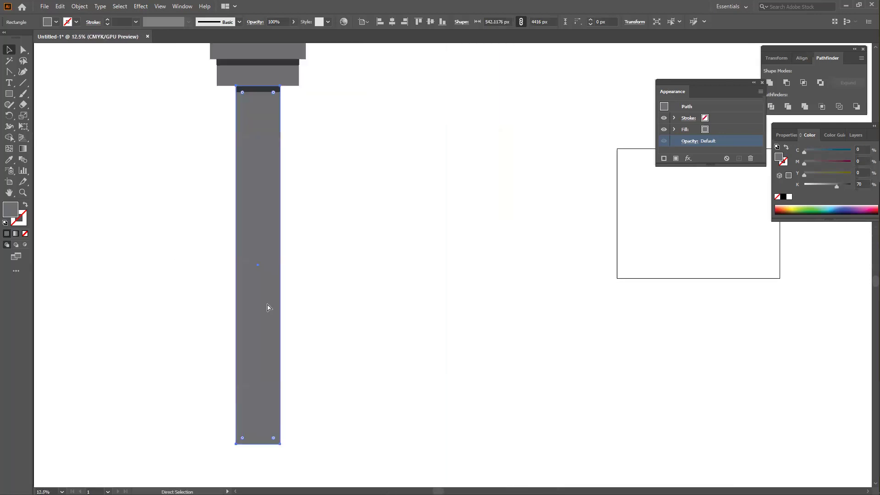
{"action": "left_click_drag", "start_coordinate": [353, 221], "coordinate": [581, 295]}
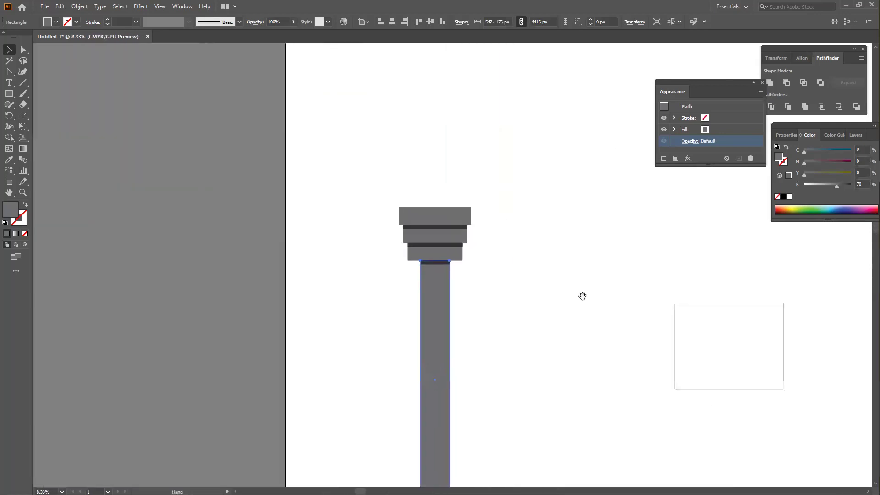
{"action": "key", "text": "ctrl+equal"}
{"action": "key", "text": "ctrl+equal"}
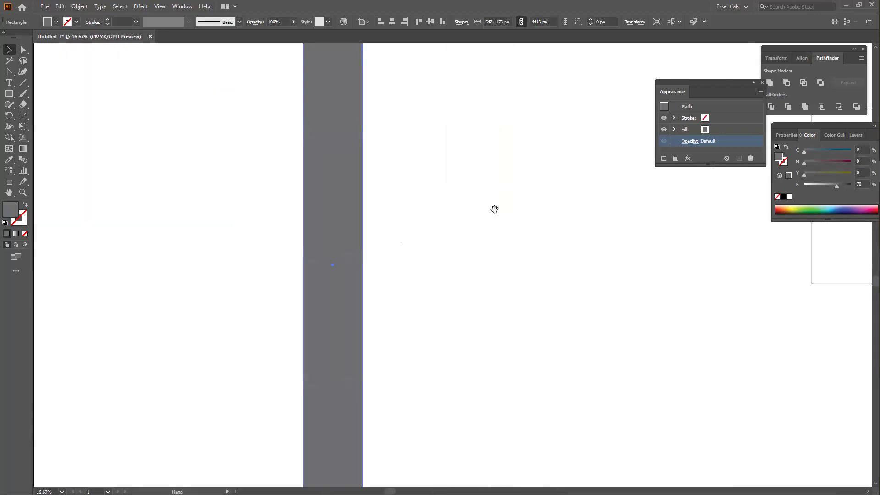
Inspect the tall bar, the dark strip at its upper end and the lowest cap block by selecting them in turn.
{"action": "scroll", "coordinate": [492, 208], "scroll_direction": "up", "scroll_amount": 5}
{"action": "left_click", "coordinate": [468, 292]}
{"action": "left_click", "coordinate": [384, 287]}
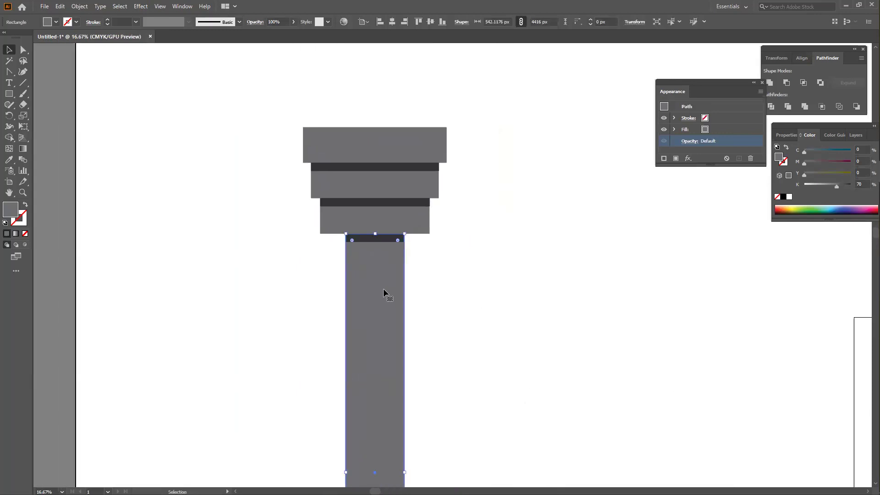
{"action": "left_click", "coordinate": [445, 290]}
{"action": "left_click", "coordinate": [377, 277]}
{"action": "left_click", "coordinate": [459, 285]}
{"action": "left_click", "coordinate": [383, 299]}
{"action": "left_click", "coordinate": [457, 303]}
{"action": "left_click", "coordinate": [394, 241]}
{"action": "left_click", "coordinate": [417, 216], "text": "shift"}
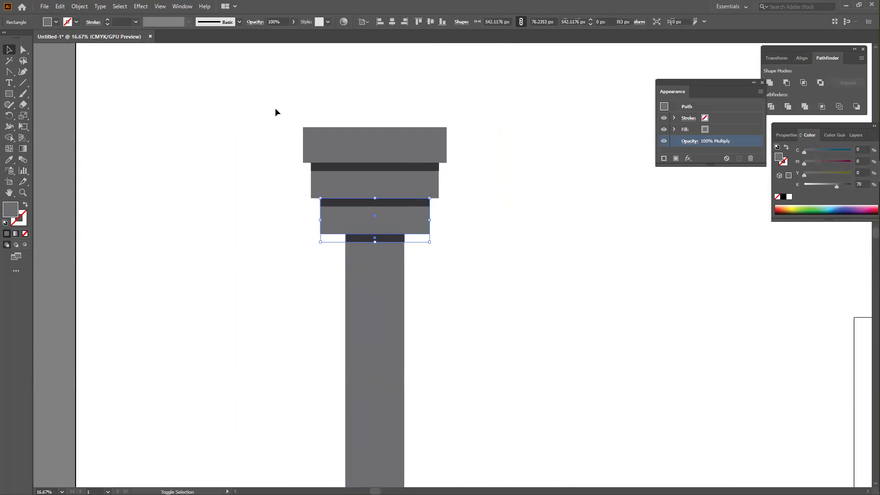
{"action": "left_click", "coordinate": [548, 194]}
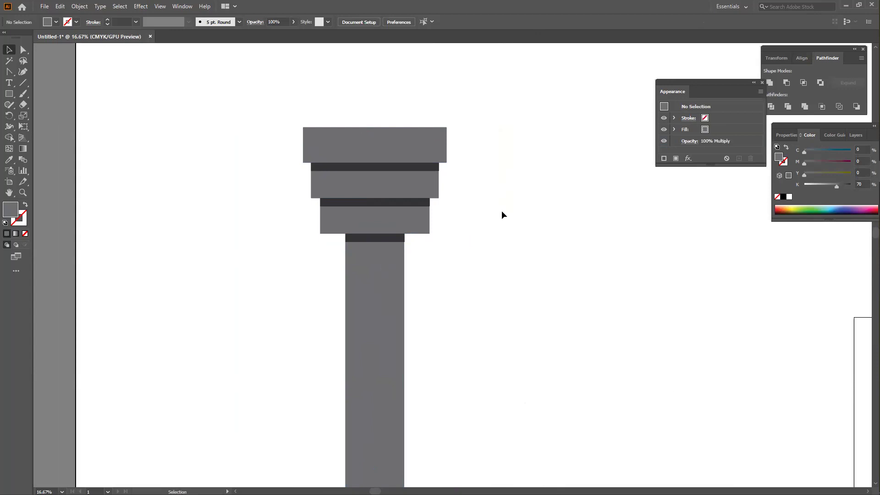
{"action": "left_click", "coordinate": [382, 297]}
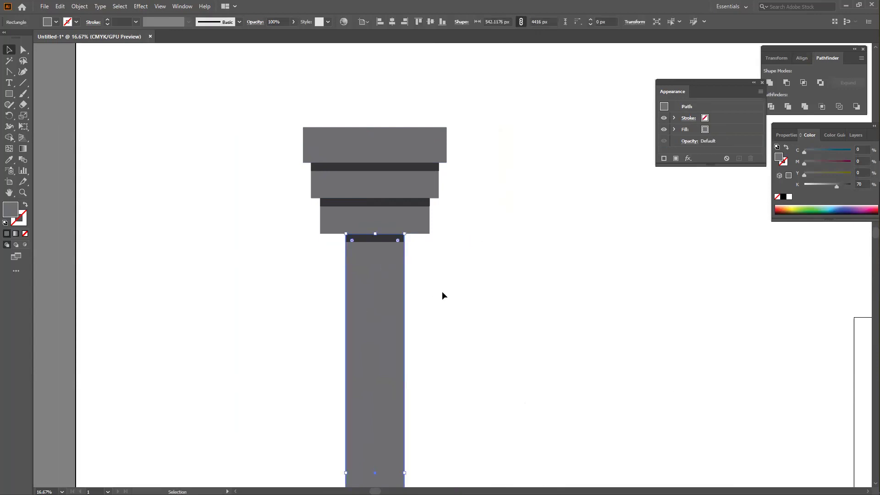
Delete the entire gray column with its shadow strips and fit the artboard in the view.
{"action": "left_click_drag", "start_coordinate": [255, 104], "coordinate": [462, 341]}
{"action": "key", "text": "Delete"}
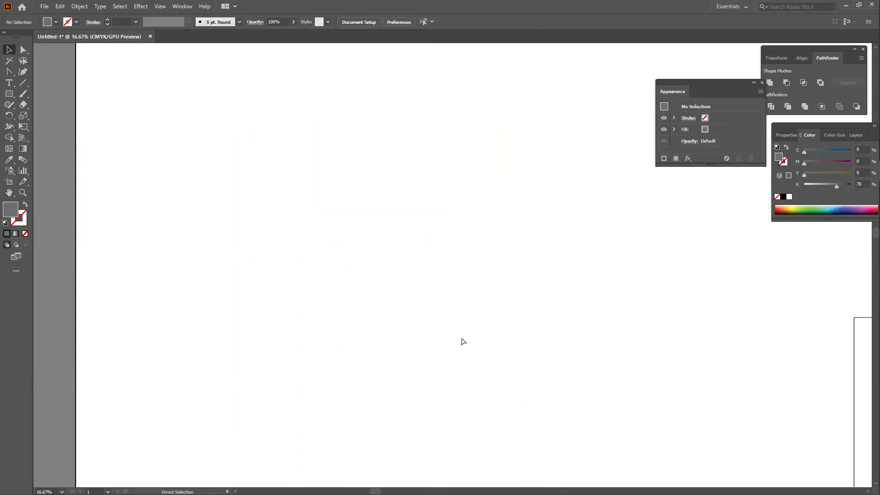
{"action": "key", "text": "ctrl+0"}
{"action": "key", "text": "ctrl+0"}
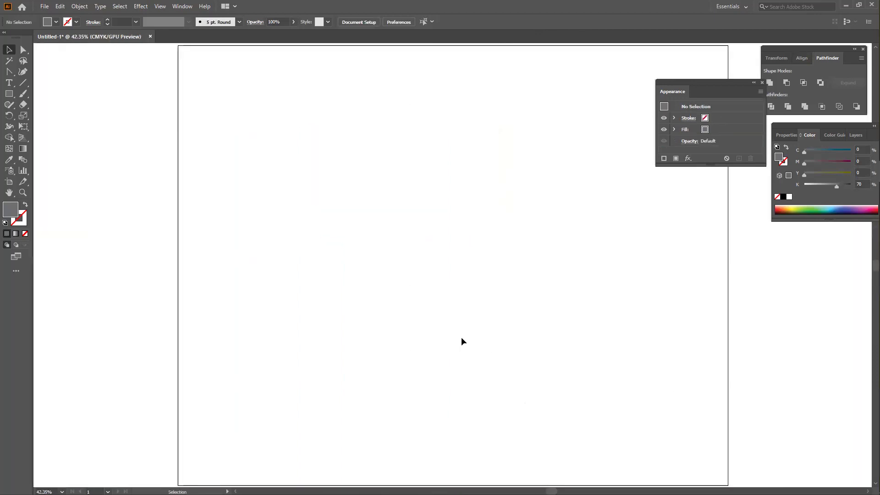
Draw a tall gray rectangle about 702 px high on the artboard and narrow it to 90 px.
{"action": "left_click", "coordinate": [9, 93]}
{"action": "left_click_drag", "start_coordinate": [268, 143], "coordinate": [304, 336]}
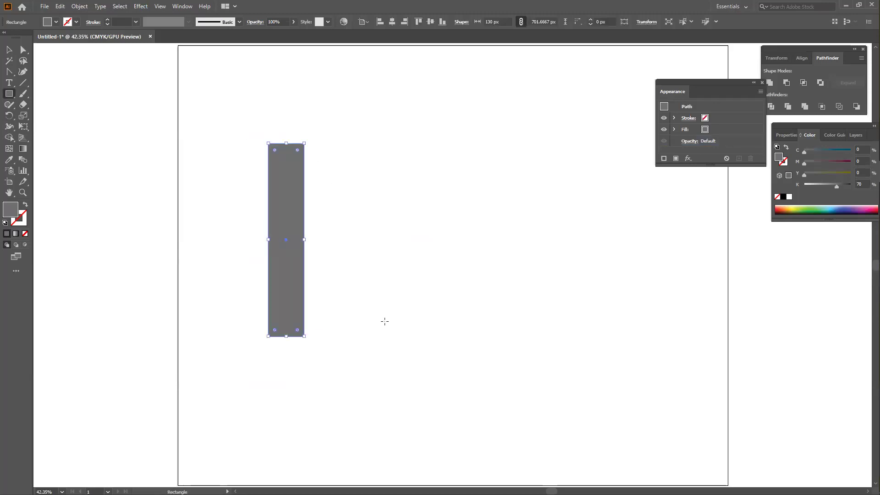
{"action": "scroll", "coordinate": [385, 233], "scroll_direction": "up", "scroll_amount": 3}
{"action": "scroll", "coordinate": [385, 232], "scroll_direction": "left", "scroll_amount": 2}
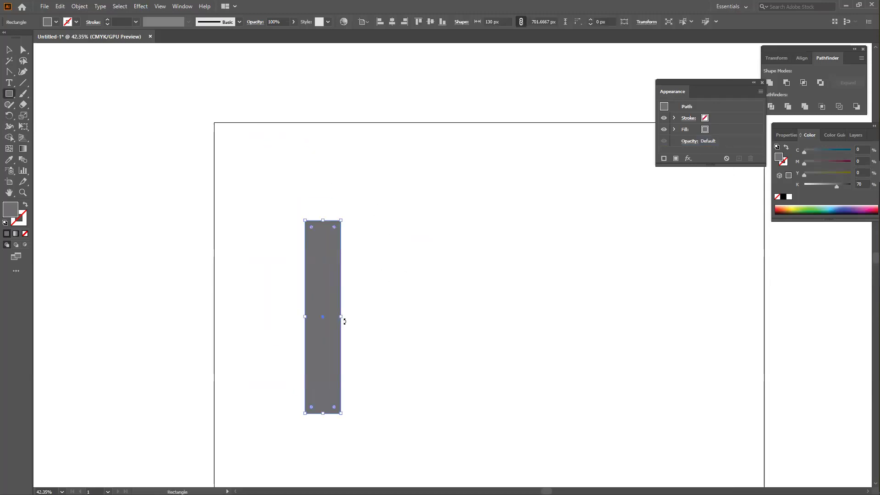
{"action": "left_click_drag", "start_coordinate": [344, 322], "coordinate": [330, 316]}
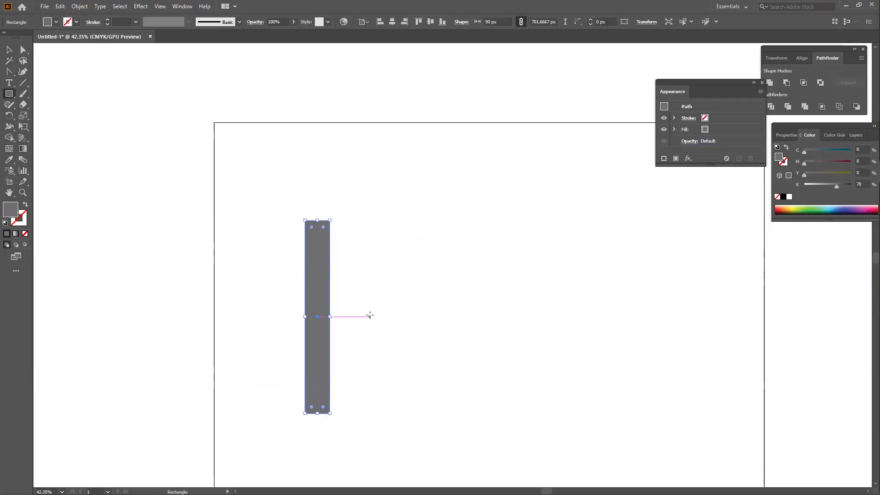
{"action": "key", "text": "ctrl+equal"}
{"action": "key", "text": "ctrl+equal"}
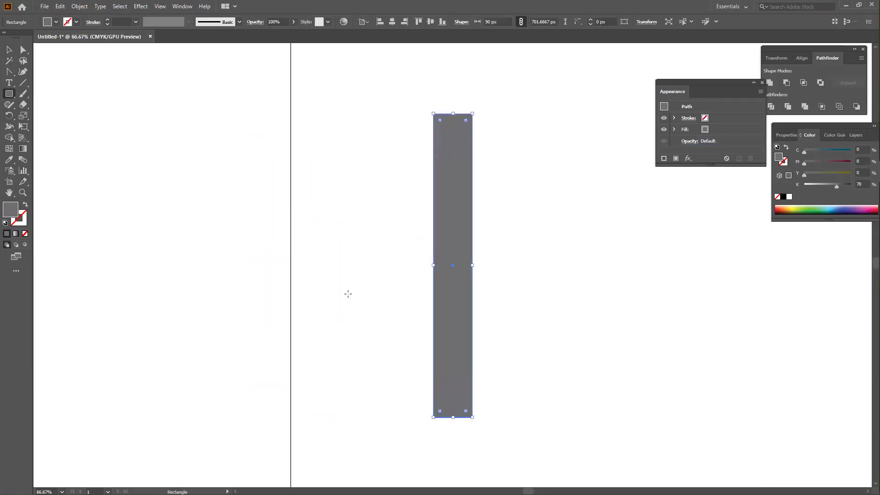
Draw a cap rectangle of about 180 × 60 px on top of the tall bar and center it horizontally on the bar.
{"action": "scroll", "coordinate": [408, 222], "scroll_direction": "up", "scroll_amount": 3}
{"action": "left_click", "coordinate": [7, 96]}
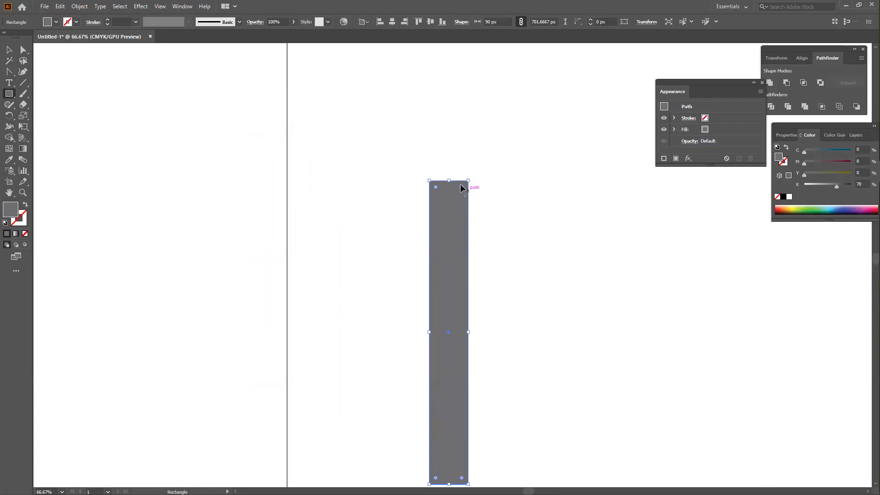
{"action": "left_click_drag", "start_coordinate": [408, 155], "coordinate": [486, 180]}
{"action": "left_click", "coordinate": [9, 50]}
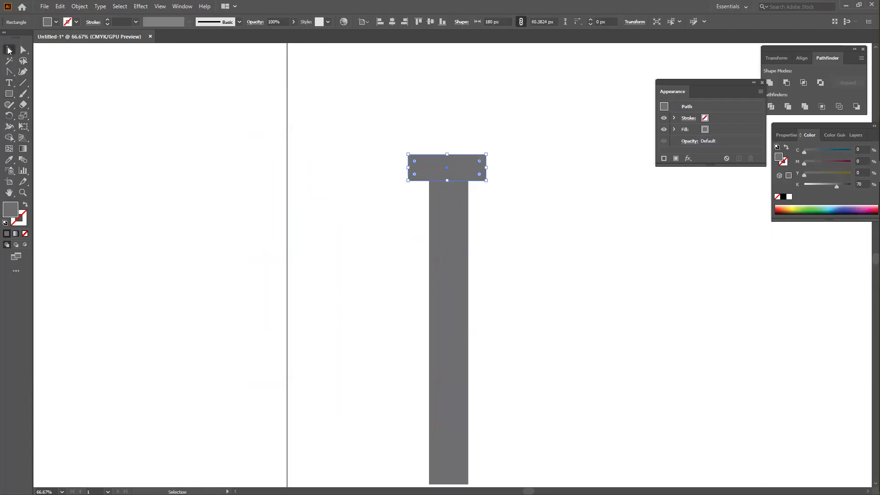
{"action": "left_click_drag", "start_coordinate": [384, 131], "coordinate": [525, 197]}
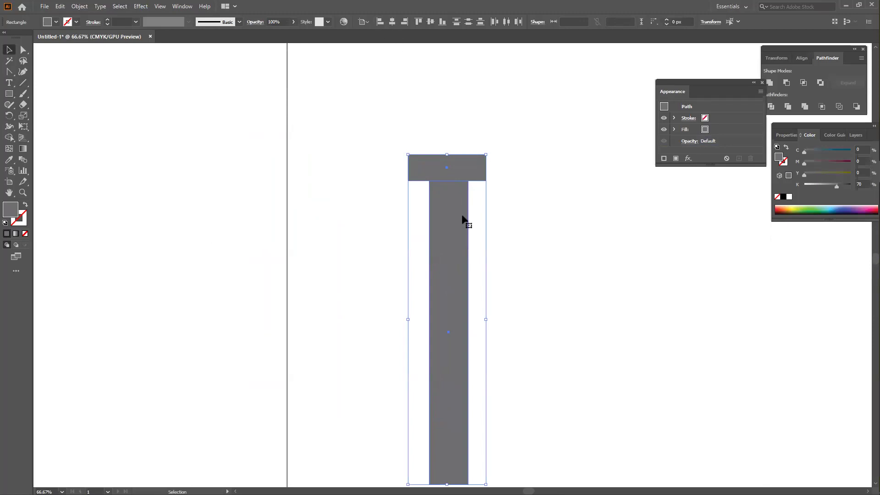
{"action": "left_click", "coordinate": [443, 245]}
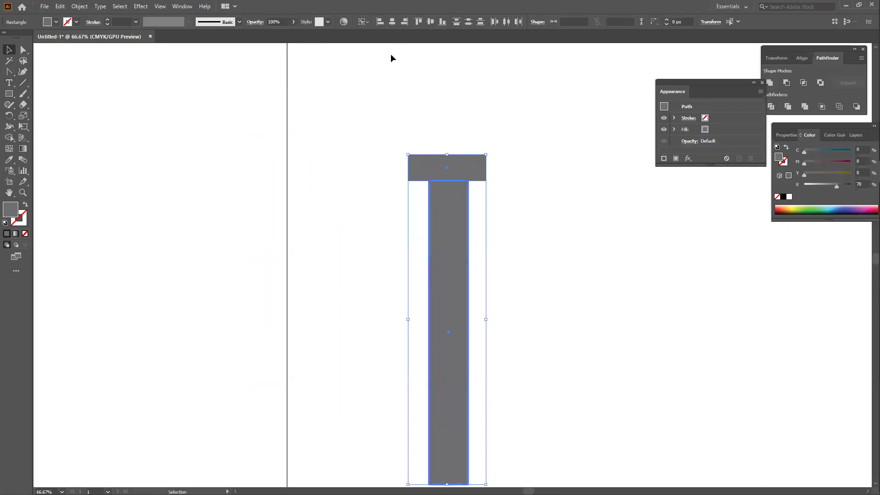
{"action": "left_click", "coordinate": [392, 22]}
{"action": "left_click", "coordinate": [573, 166]}
Stack two progressively wider copies of the cap block above it, making the topmost about 242 px wide.
{"action": "left_click", "coordinate": [485, 174]}
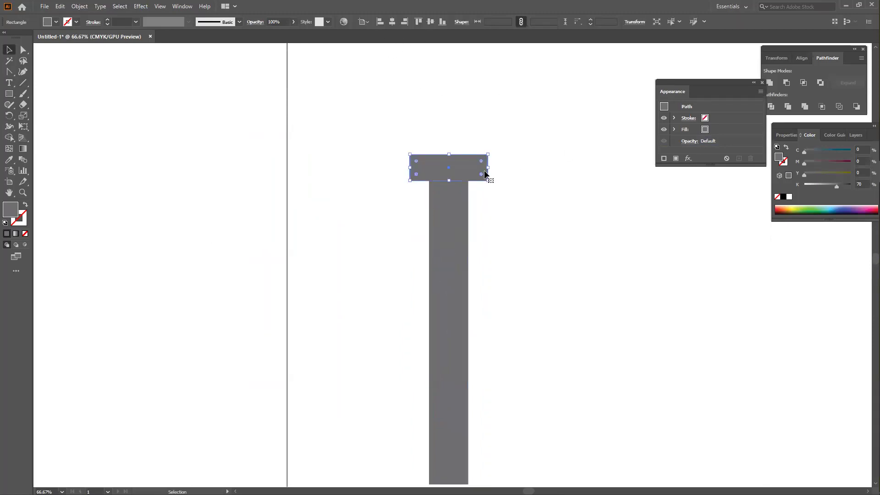
{"action": "left_click_drag", "start_coordinate": [485, 174], "coordinate": [502, 117]}
{"action": "left_click", "coordinate": [548, 179]}
{"action": "left_click", "coordinate": [494, 127]}
{"action": "key", "text": "ctrl+equal"}
{"action": "key", "text": "ctrl+equal"}
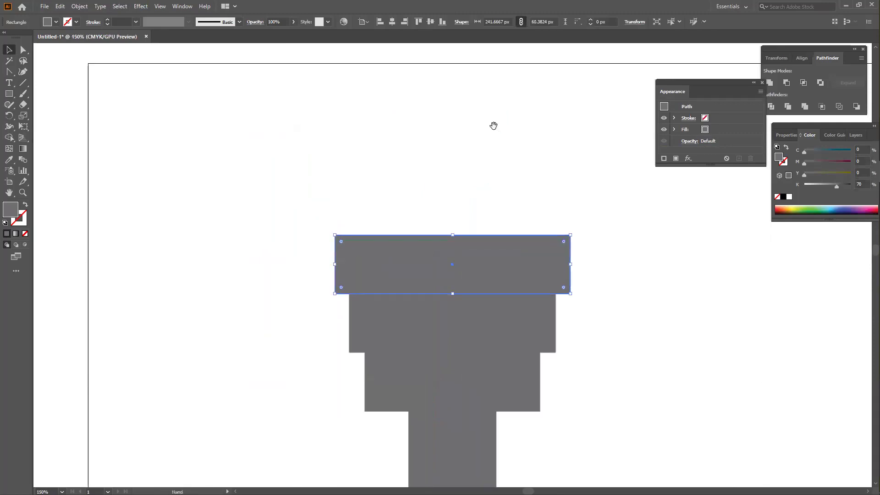
Copy the topmost block directly below itself and flatten the copy to a strip about 12 px high.
{"action": "scroll", "coordinate": [485, 108], "scroll_direction": "down", "scroll_amount": 3}
{"action": "left_click_drag", "start_coordinate": [478, 216], "coordinate": [474, 252]}
{"action": "left_click_drag", "start_coordinate": [441, 277], "coordinate": [442, 230]}
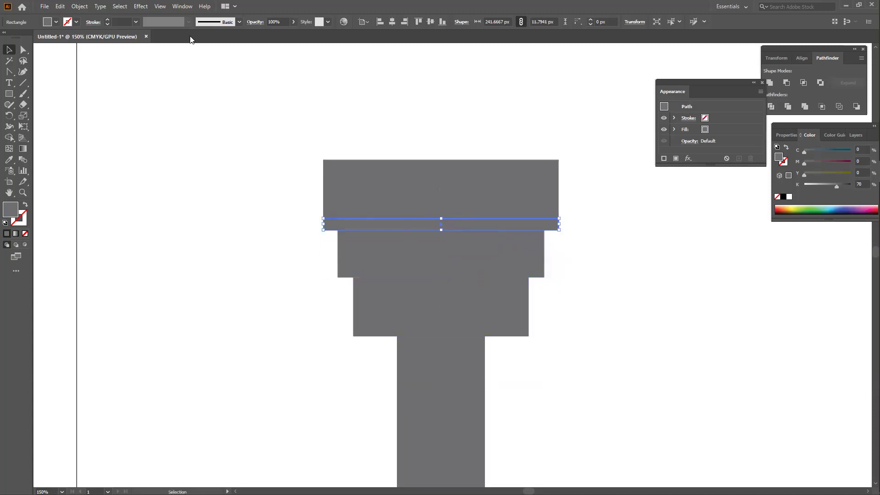
Set the blending mode of the thin strip beneath the topmost cap block to Multiply.
{"action": "left_click", "coordinate": [179, 10]}
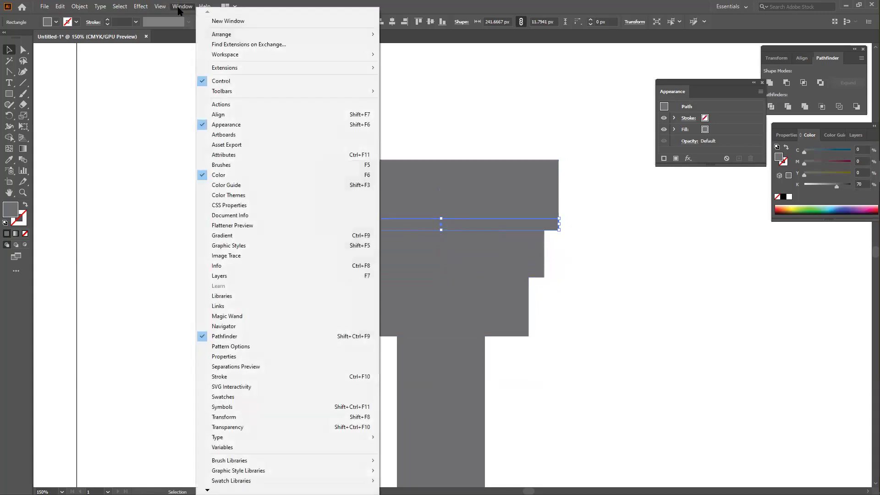
{"action": "left_click", "coordinate": [183, 9]}
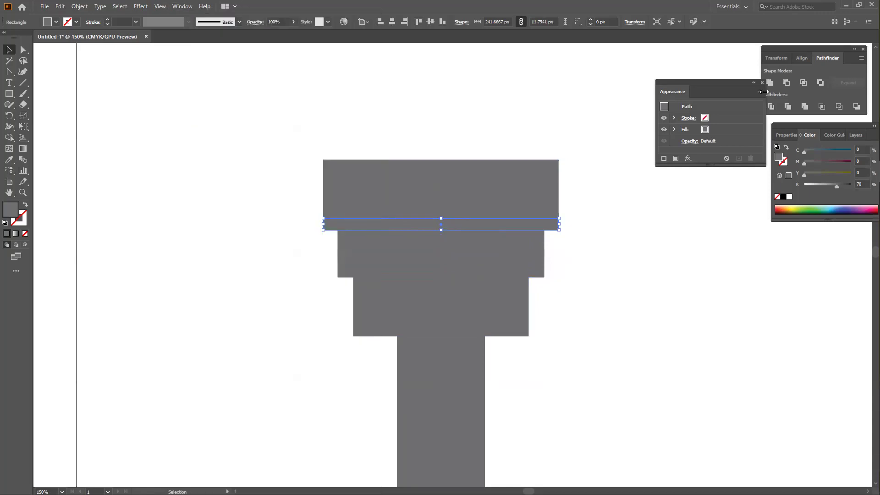
{"action": "left_click_drag", "start_coordinate": [713, 236], "coordinate": [713, 235]}
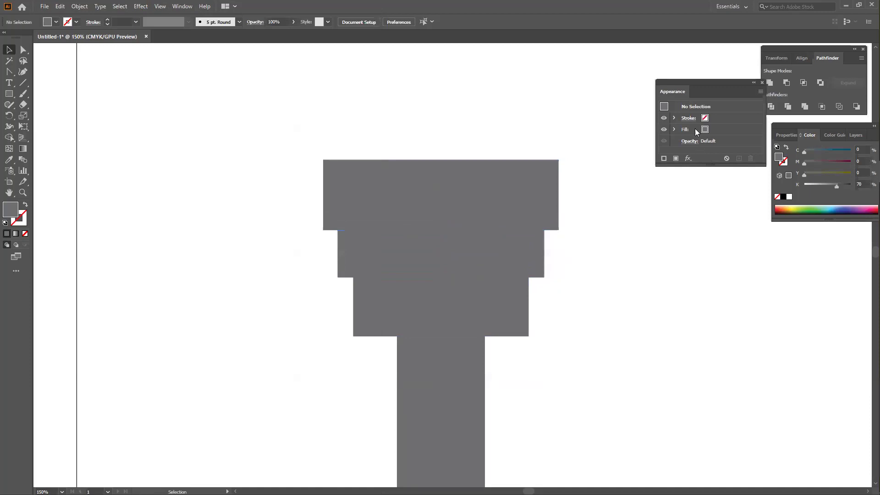
{"action": "left_click_drag", "start_coordinate": [711, 166], "coordinate": [720, 219]}
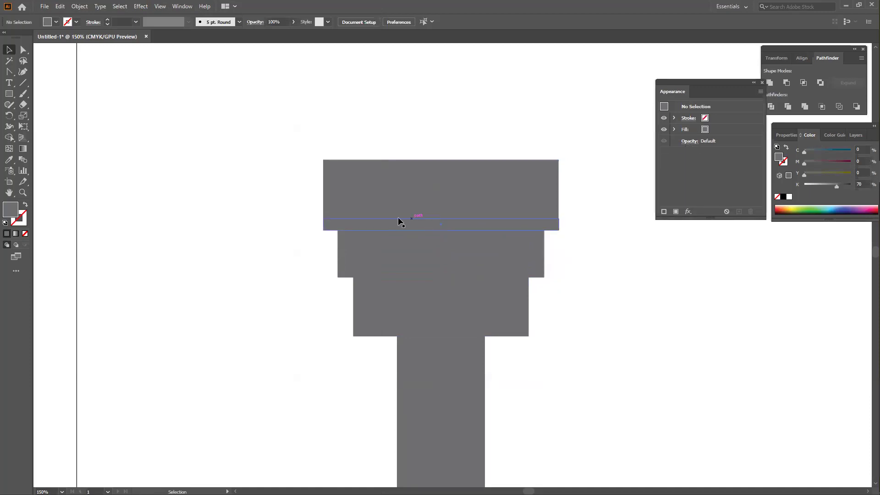
{"action": "left_click", "coordinate": [380, 226]}
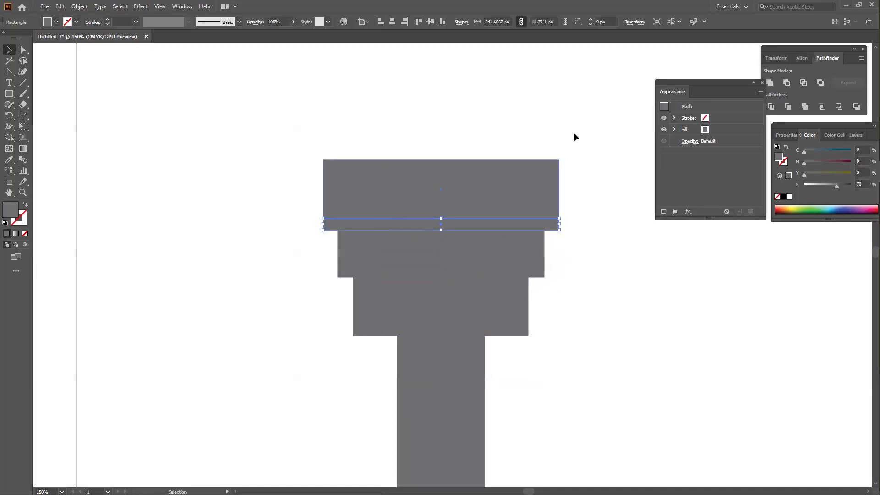
{"action": "left_click", "coordinate": [690, 142]}
{"action": "left_click", "coordinate": [633, 159]}
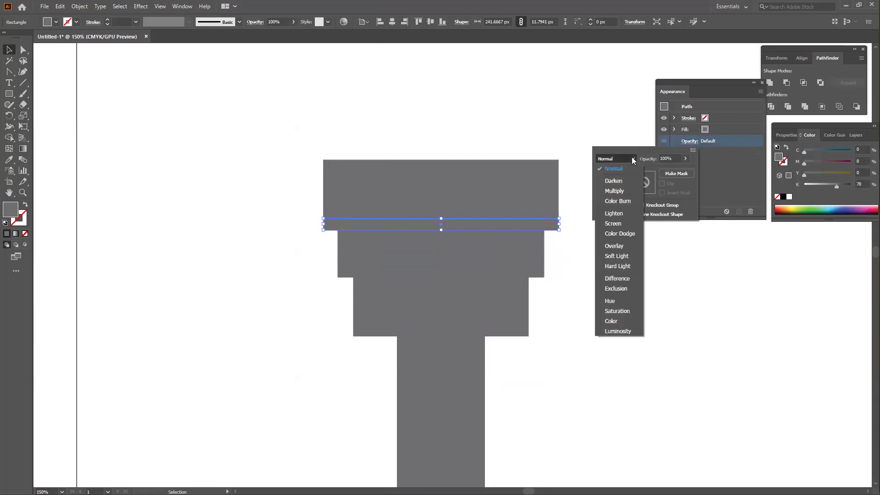
{"action": "left_click", "coordinate": [621, 190]}
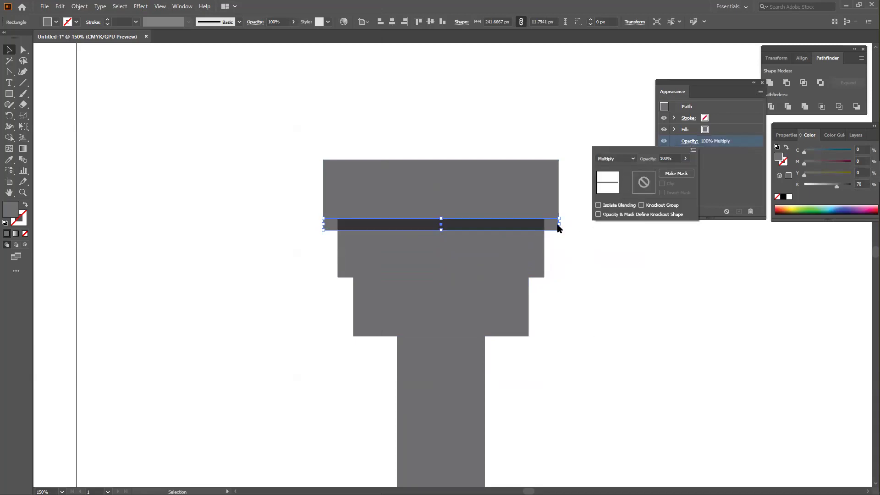
{"action": "left_click", "coordinate": [528, 240]}
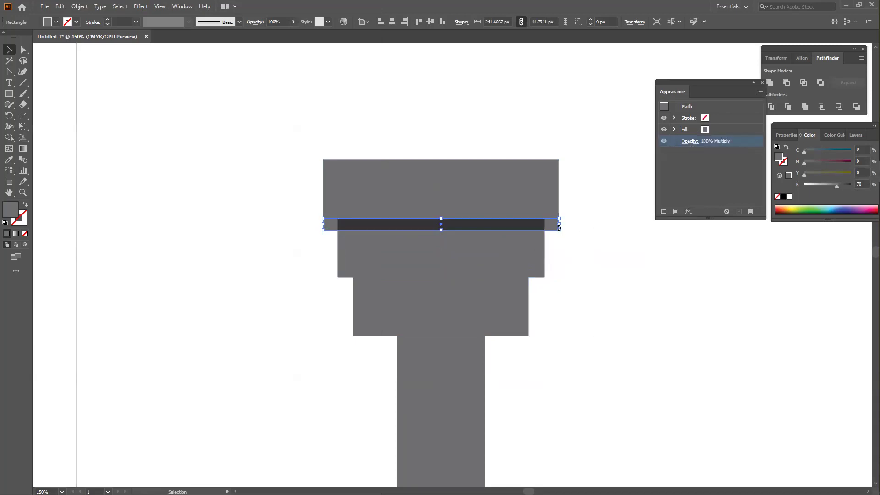
Copy the dark strip beneath the middle and lowest cap blocks, narrowing the copies to fit the block and the bar under them.
{"action": "left_click_drag", "start_coordinate": [560, 226], "coordinate": [516, 287]}
{"action": "left_click_drag", "start_coordinate": [516, 287], "coordinate": [520, 287]}
{"action": "key", "text": "Up"}
{"action": "key", "text": "Up"}
{"action": "left_click_drag", "start_coordinate": [546, 282], "coordinate": [486, 340]}
{"action": "left_click", "coordinate": [561, 302]}
{"action": "left_click", "coordinate": [499, 285]}
{"action": "left_click", "coordinate": [555, 351]}
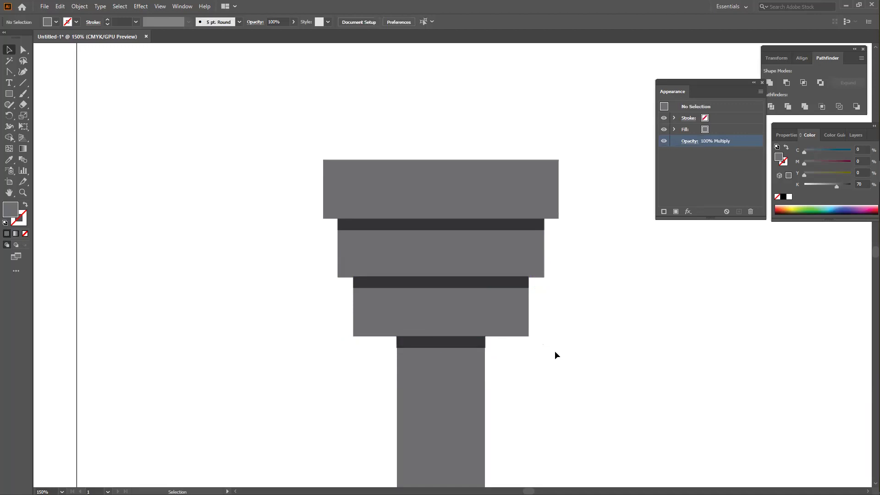
Nudge the tall bar slightly down beneath the cap blocks.
{"action": "key", "text": "ctrl+minus"}
{"action": "key", "text": "ctrl+minus"}
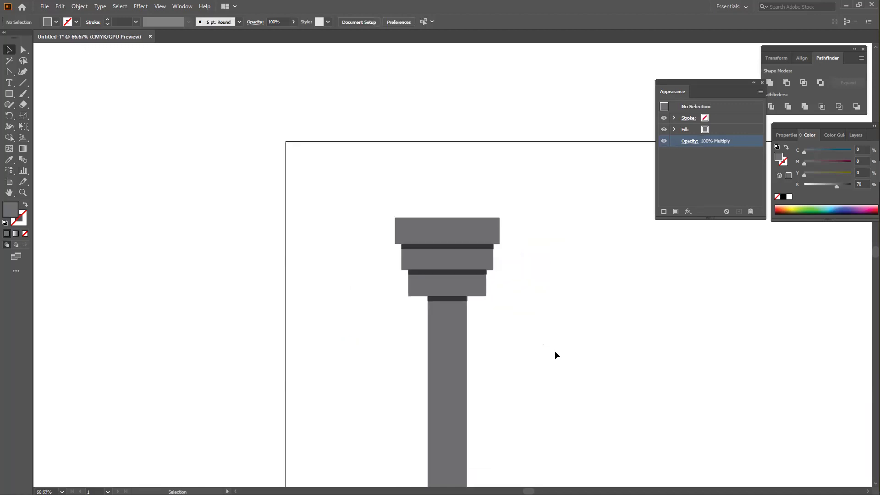
{"action": "left_click_drag", "start_coordinate": [484, 338], "coordinate": [447, 264]}
{"action": "left_click", "coordinate": [405, 317]}
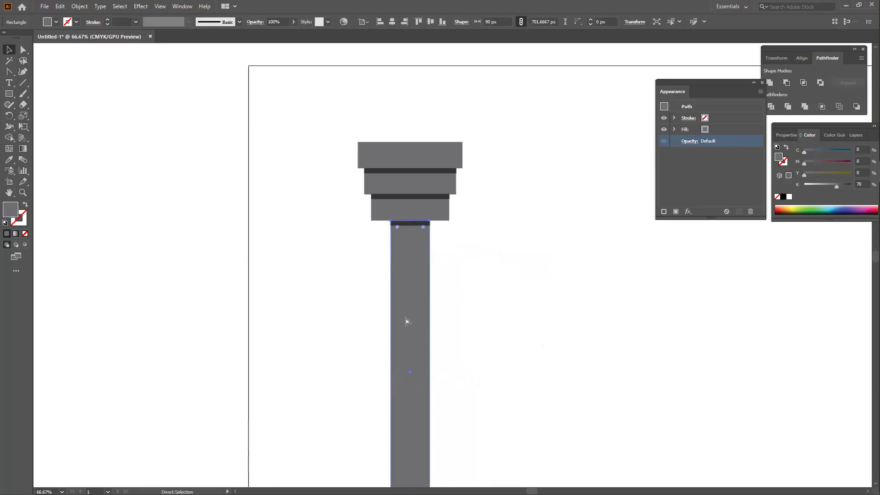
{"action": "left_click", "coordinate": [499, 312]}
{"action": "left_click", "coordinate": [403, 257]}
{"action": "key", "text": "Down"}
{"action": "key", "text": "Down"}
{"action": "left_click", "coordinate": [530, 271]}
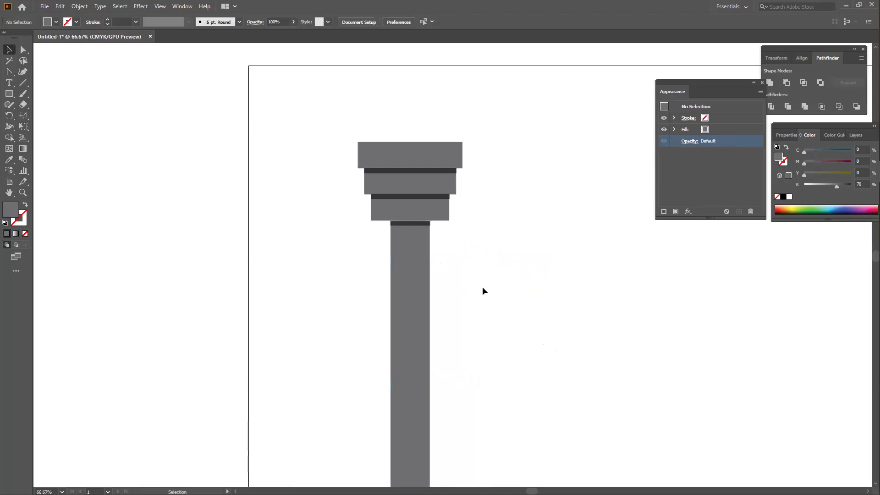
Examine the full length of the tall bar and its joint with the cap blocks.
{"action": "left_click", "coordinate": [411, 277], "text": "ctrl"}
{"action": "scroll", "coordinate": [411, 277], "scroll_direction": "right", "scroll_amount": 10}
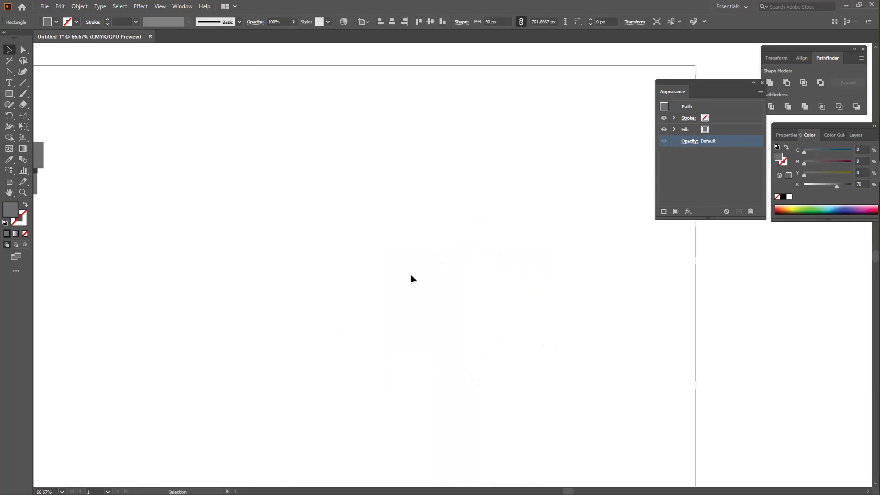
{"action": "key", "text": "ctrl"}
{"action": "scroll", "coordinate": [411, 277], "scroll_direction": "down", "scroll_amount": 2}
{"action": "scroll", "coordinate": [503, 320], "scroll_direction": "left", "scroll_amount": 3}
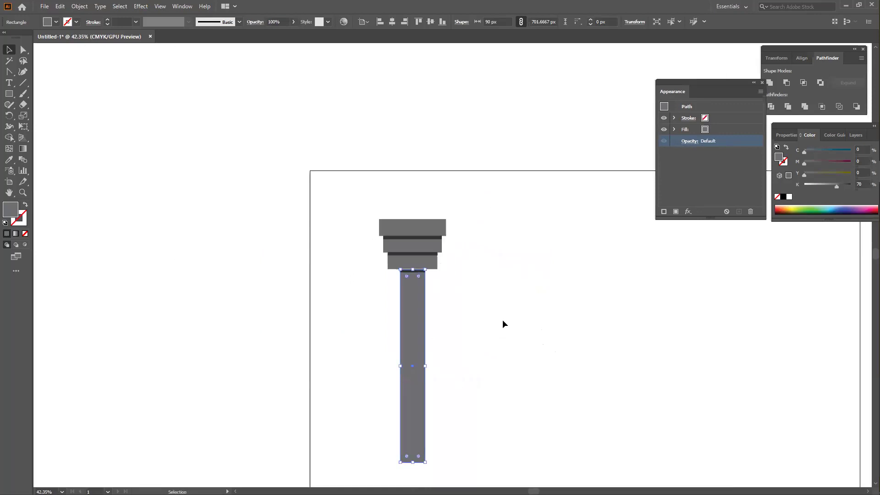
{"action": "left_click", "coordinate": [502, 320]}
{"action": "key", "text": "ctrl+plus"}
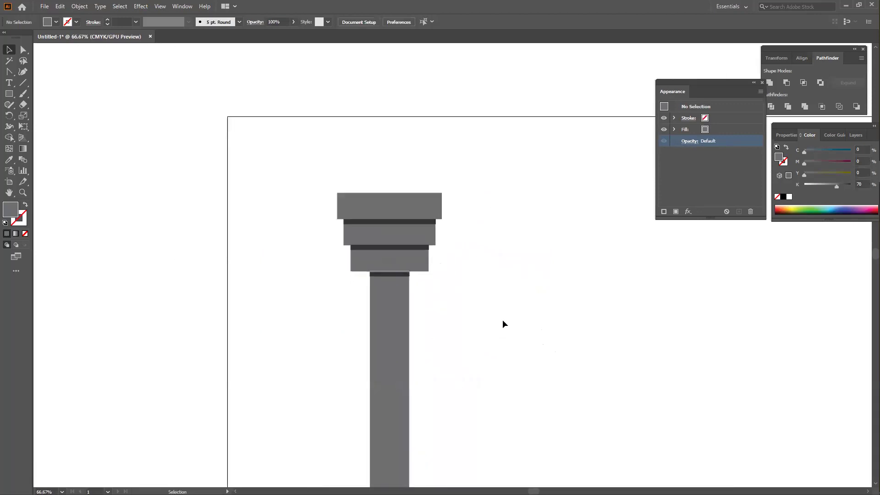
{"action": "key", "text": "ctrl+plus"}
{"action": "key", "text": "ctrl+plus"}
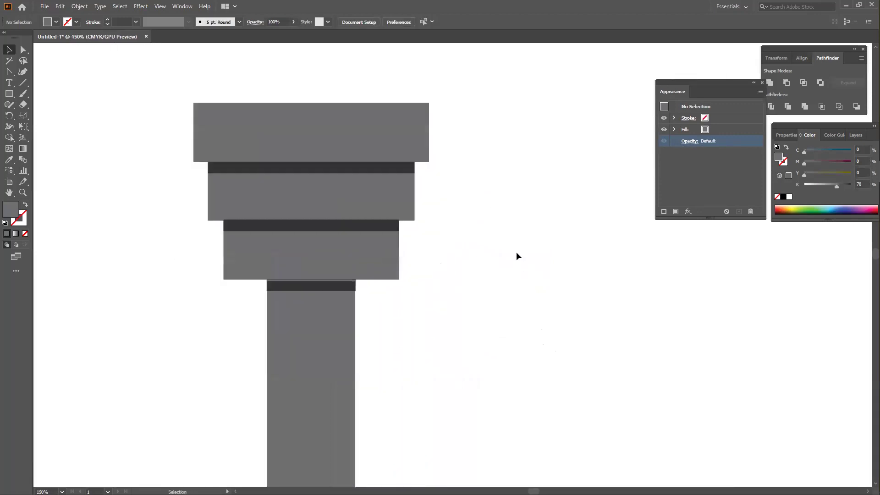
Duplicate the three cap blocks with their shadow strips beside the column and turn the copy upside down.
{"action": "left_click", "coordinate": [330, 287]}
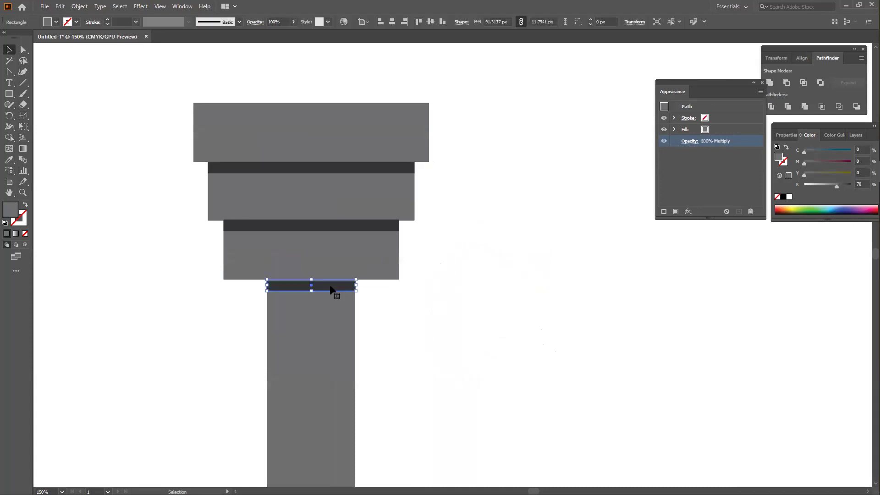
{"action": "left_click", "coordinate": [341, 260], "text": "shift"}
{"action": "left_click", "coordinate": [357, 208], "text": "shift"}
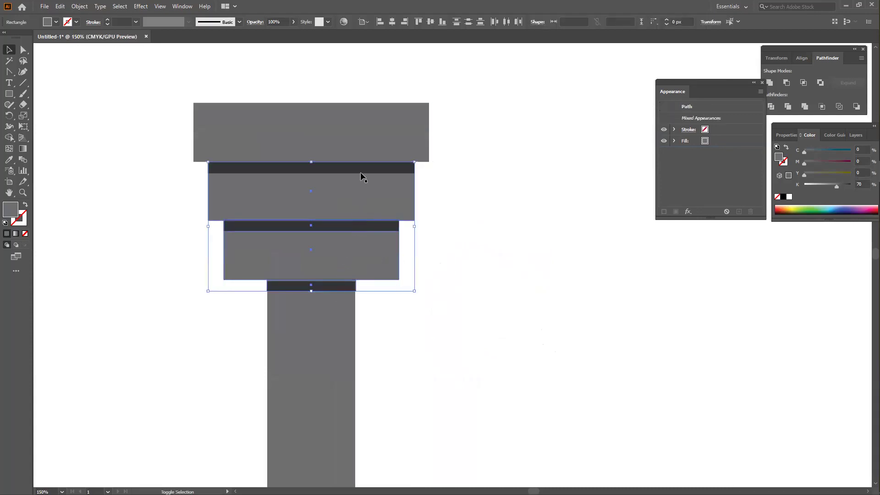
{"action": "left_click", "coordinate": [367, 146], "text": "shift"}
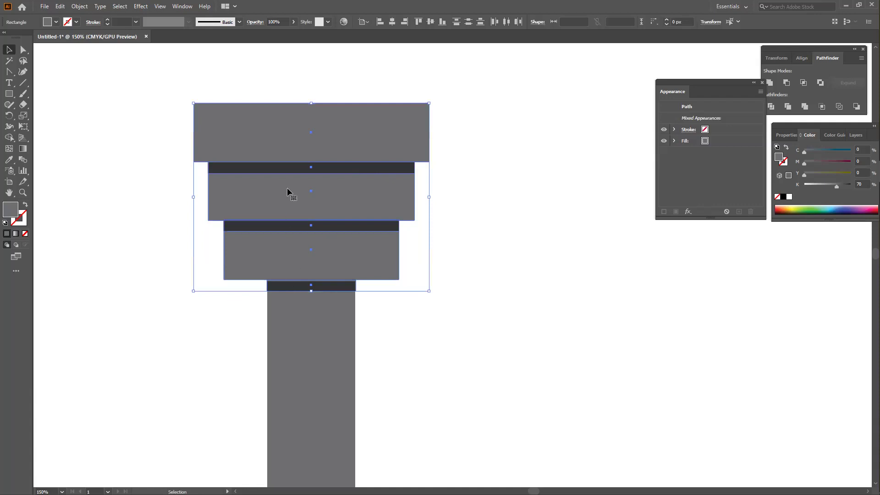
{"action": "left_click_drag", "start_coordinate": [306, 119], "coordinate": [610, 248]}
{"action": "left_click_drag", "start_coordinate": [694, 230], "coordinate": [422, 384]}
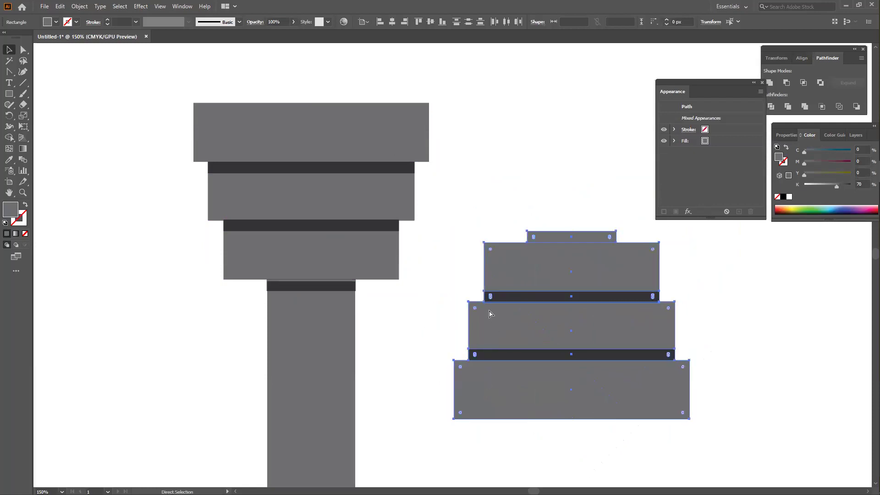
Move the upside-down block stack onto the lower end of the tall bar, centered as the column's base.
{"action": "key", "text": "ctrl+minus"}
{"action": "key", "text": "ctrl+minus"}
{"action": "key", "text": "ctrl+minus"}
{"action": "left_click_drag", "start_coordinate": [559, 329], "coordinate": [587, 226]}
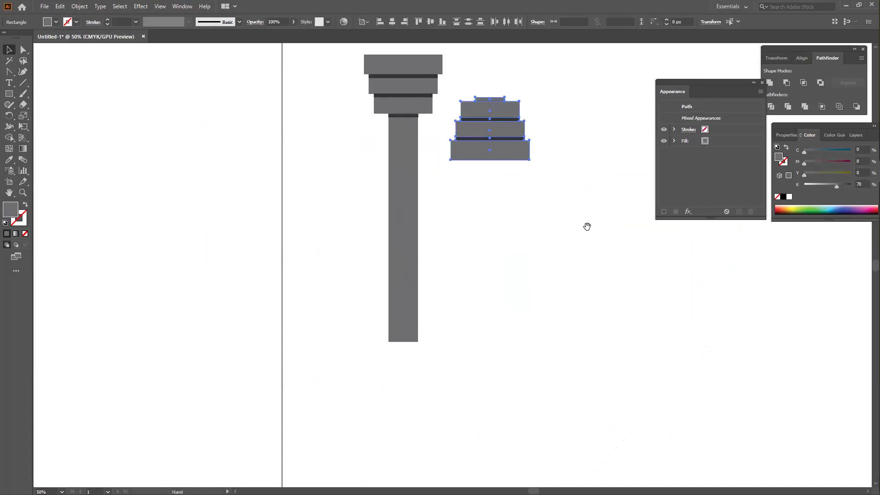
{"action": "left_click_drag", "start_coordinate": [494, 123], "coordinate": [406, 362]}
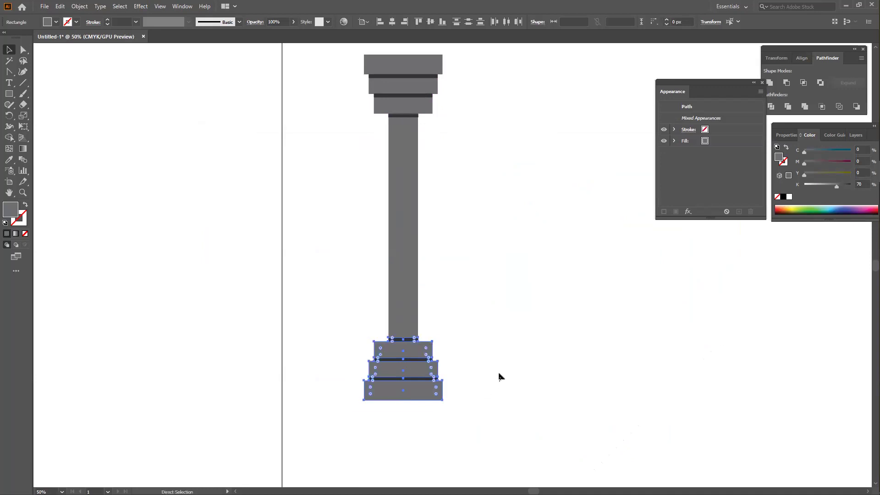
Select all parts of the column and group them.
{"action": "key", "text": "ctrl+minus"}
{"action": "key", "text": "ctrl+minus"}
{"action": "key", "text": "ctrl+minus"}
{"action": "left_click_drag", "start_coordinate": [430, 153], "coordinate": [498, 293]}
{"action": "key", "text": "a"}
{"action": "key", "text": "ctrl+g"}
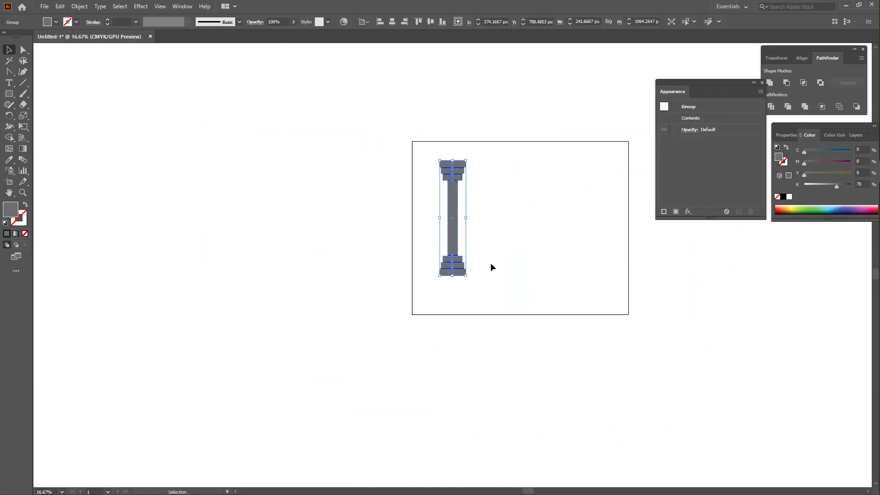
Duplicate the grouped column to its right so the pair spans about 2094 px, and move both columns just below the artboard.
{"action": "left_click_drag", "start_coordinate": [455, 169], "coordinate": [643, 200]}
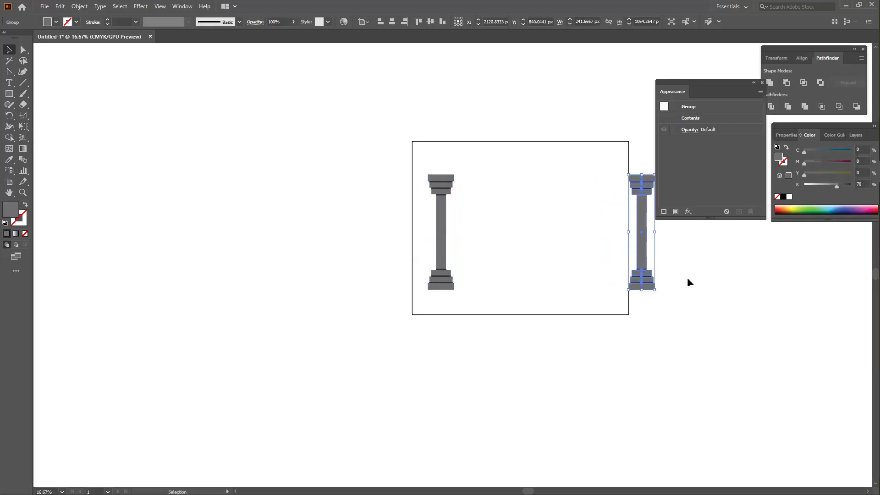
{"action": "scroll", "coordinate": [517, 311], "scroll_direction": "right", "scroll_amount": 6}
{"action": "scroll", "coordinate": [523, 261], "scroll_direction": "down", "scroll_amount": 1}
{"action": "left_click_drag", "start_coordinate": [213, 121], "coordinate": [462, 332]}
{"action": "left_click_drag", "start_coordinate": [533, 390], "coordinate": [572, 287]}
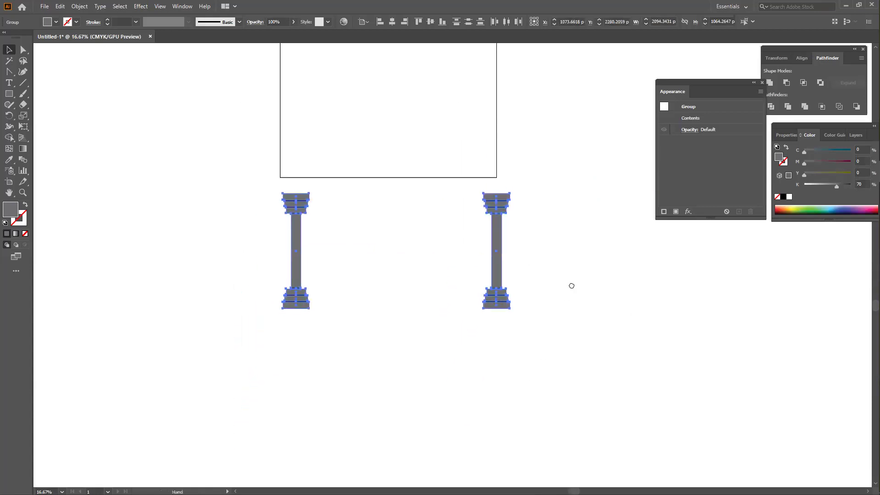
Draw a beam rectangle about 2113 px wide across the tops of both columns and group it with them.
{"action": "key", "text": "m"}
{"action": "left_click_drag", "start_coordinate": [283, 175], "coordinate": [513, 191]}
{"action": "key", "text": "v"}
{"action": "left_click_drag", "start_coordinate": [229, 166], "coordinate": [567, 322]}
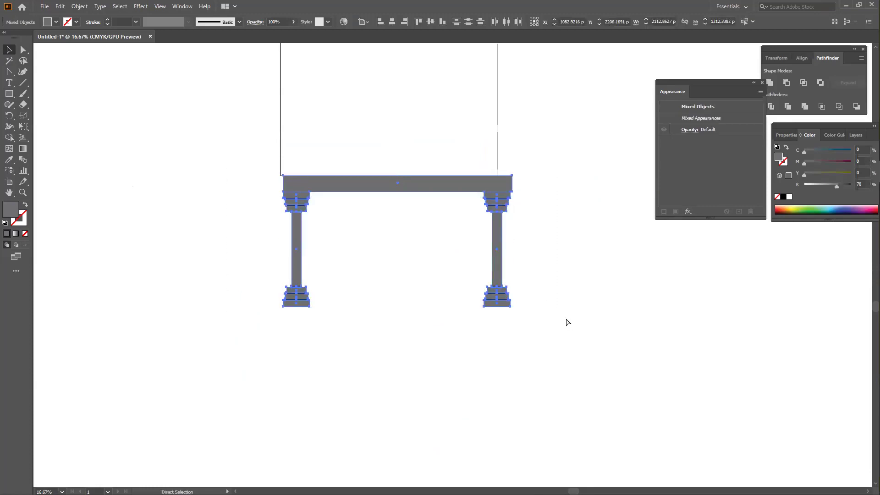
{"action": "left_click", "coordinate": [566, 319]}
{"action": "left_click", "coordinate": [430, 192]}
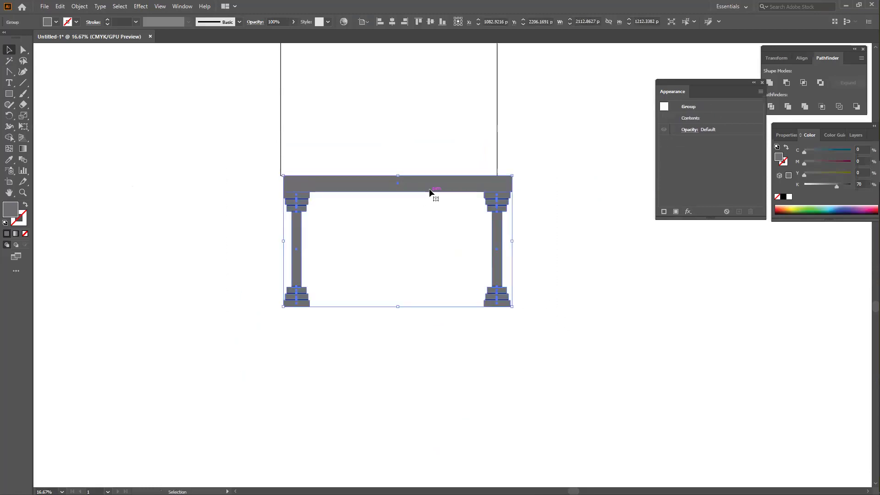
Create a copy of the column gate scaled proportionally about its center to about 1584 × 909 px.
{"action": "left_click", "coordinate": [22, 116]}
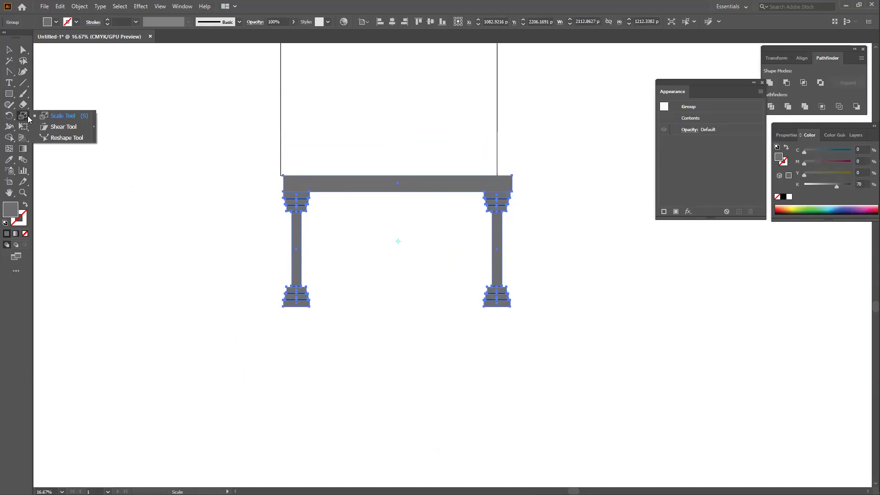
{"action": "left_click", "coordinate": [71, 117]}
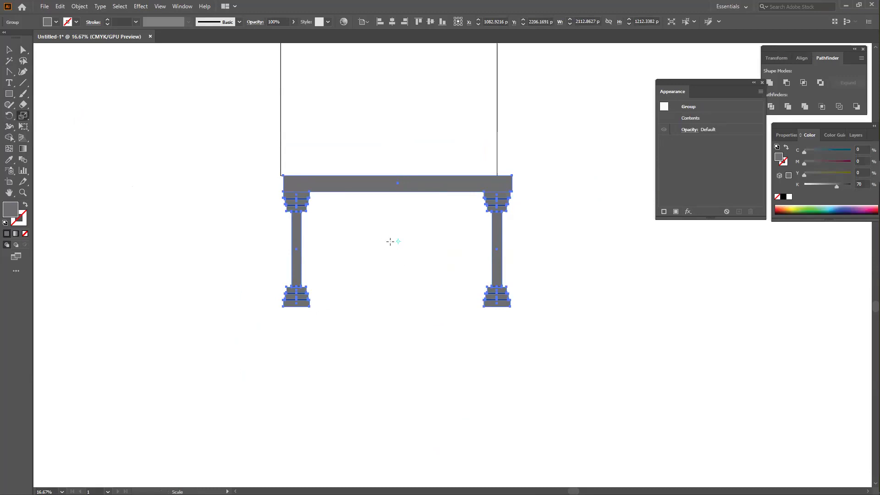
{"action": "left_click_drag", "start_coordinate": [512, 175], "coordinate": [490, 196]}
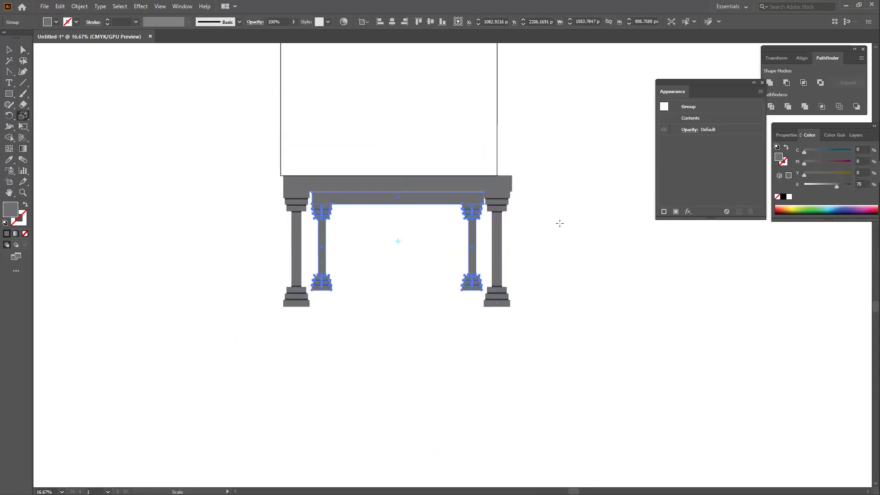
Repeat the scaled duplication until the gates recede to a vanishing point at the center.
{"action": "key", "text": "ctrl+d"}
{"action": "key", "text": "ctrl+d"}
{"action": "key", "text": "ctrl+d"}
{"action": "key", "text": "ctrl+d"}
{"action": "key", "text": "ctrl+d"}
{"action": "key", "text": "ctrl+d"}
{"action": "key", "text": "ctrl+d"}
{"action": "key", "text": "ctrl+d"}
{"action": "key", "text": "ctrl+d"}
{"action": "key", "text": "ctrl+d"}
{"action": "key", "text": "ctrl+d"}
{"action": "key", "text": "ctrl+d"}
{"action": "key", "text": "ctrl+d"}
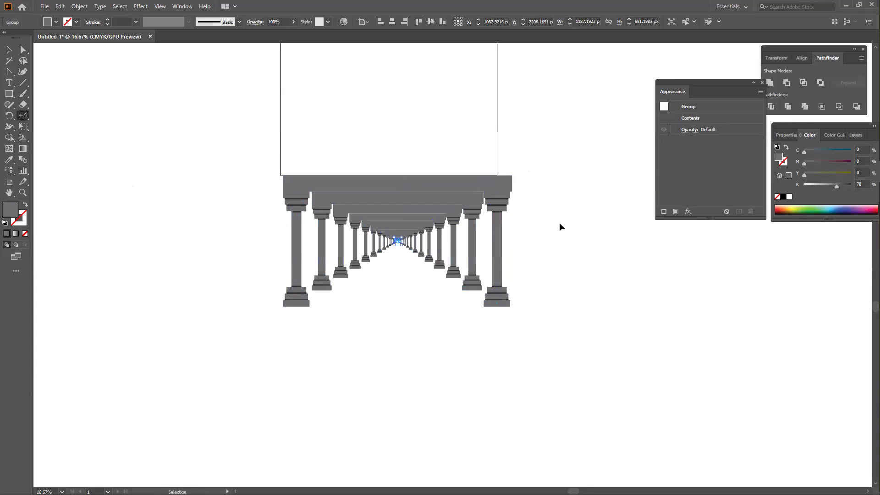
Select the whole receding colonnade and move it up and to the left, partly overlapping the artboard's lower-left corner.
{"action": "left_click", "coordinate": [4, 52]}
{"action": "left_click_drag", "start_coordinate": [92, 92], "coordinate": [534, 302]}
{"action": "left_click", "coordinate": [577, 348]}
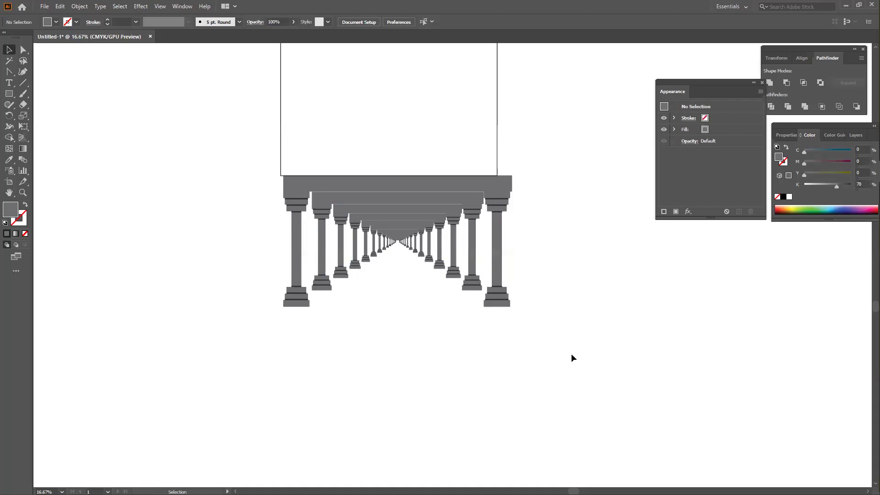
{"action": "left_click_drag", "start_coordinate": [197, 157], "coordinate": [530, 309]}
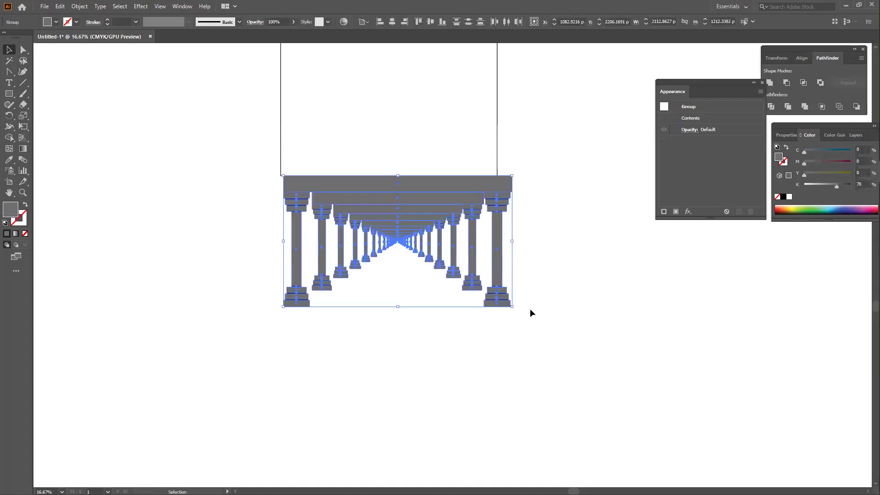
{"action": "left_click_drag", "start_coordinate": [402, 184], "coordinate": [182, 106]}
{"action": "key", "text": "m"}
{"action": "left_click_drag", "start_coordinate": [350, 241], "coordinate": [531, 354]}
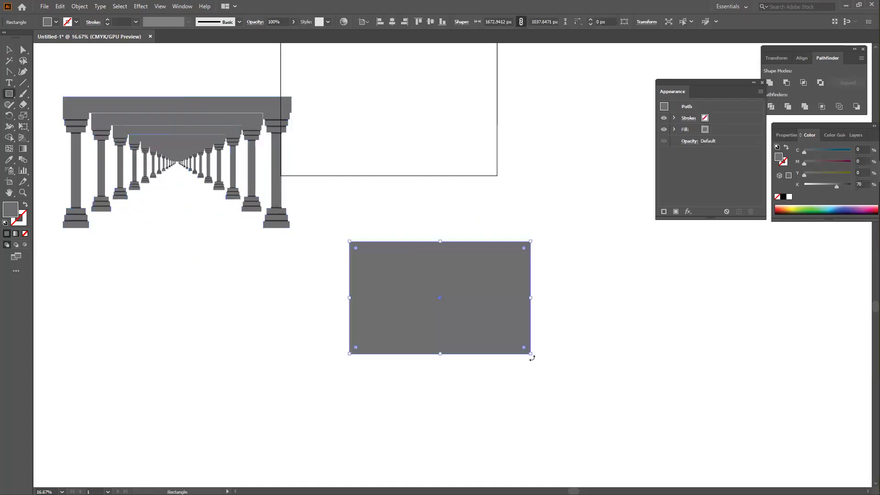
{"action": "mouse_move", "coordinate": [524, 249]}
{"action": "left_mouse_down"}
{"action": "mouse_move", "coordinate": [428, 295]}
{"action": "mouse_move", "coordinate": [527, 249]}
{"action": "left_mouse_up"}
{"action": "key", "text": "v"}
{"action": "left_click_drag", "start_coordinate": [428, 278], "coordinate": [225, 321]}
{"action": "key", "text": "Delete"}
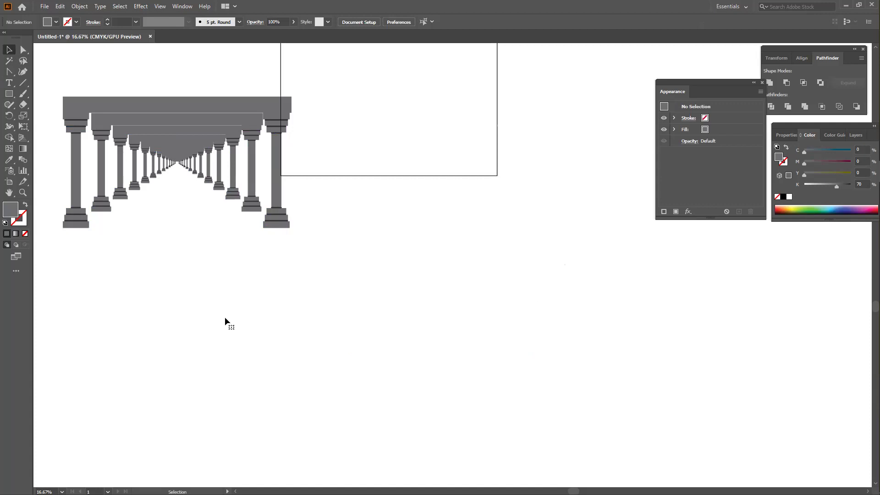
Draw a gray rectangle about 1537 × 1042 px on the empty canvas below the artboard and deselect it.
{"action": "left_click_drag", "start_coordinate": [8, 94], "coordinate": [59, 91]}
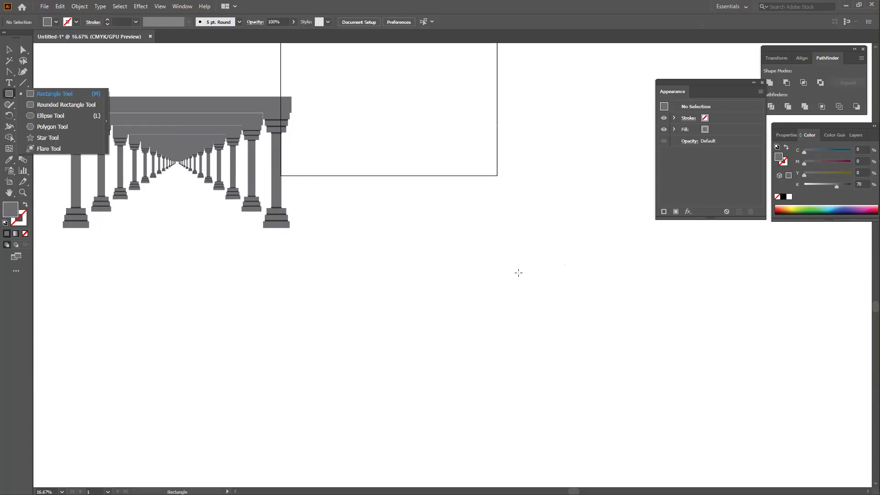
{"action": "left_click", "coordinate": [409, 259]}
{"action": "left_click", "coordinate": [462, 268]}
{"action": "left_click_drag", "start_coordinate": [382, 231], "coordinate": [550, 344]}
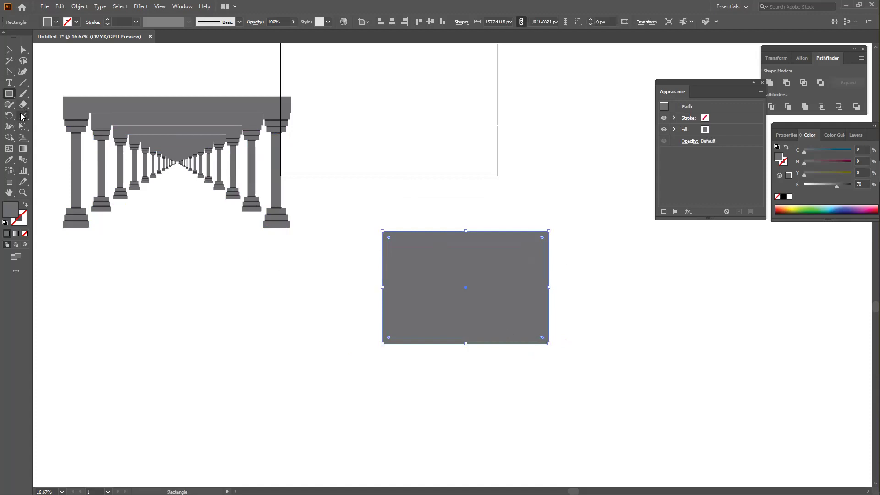
{"action": "left_click", "coordinate": [21, 117]}
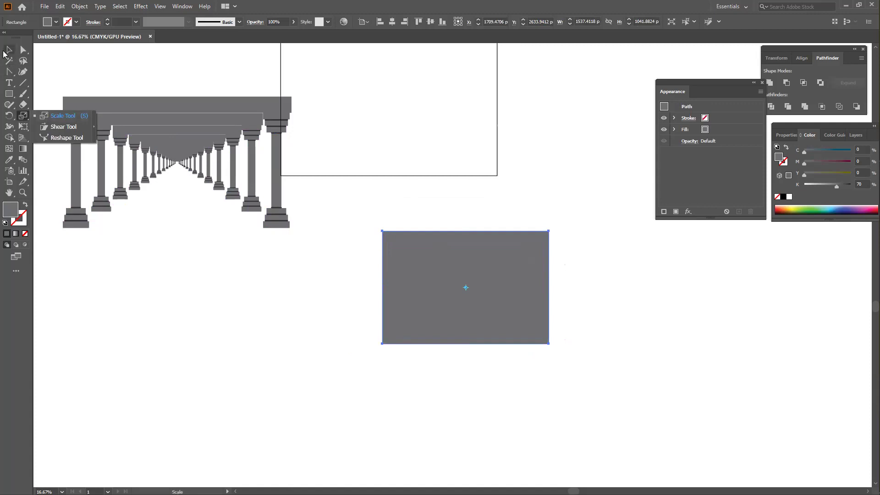
{"action": "left_click", "coordinate": [7, 51]}
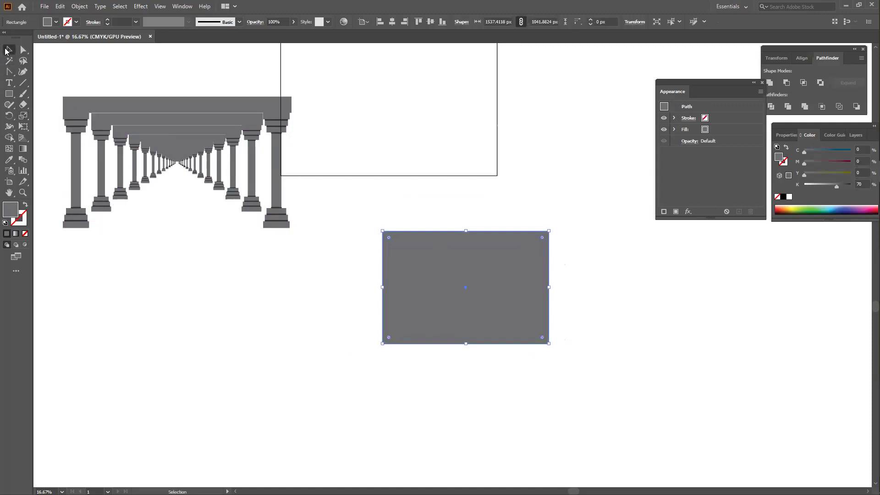
{"action": "left_click", "coordinate": [177, 295]}
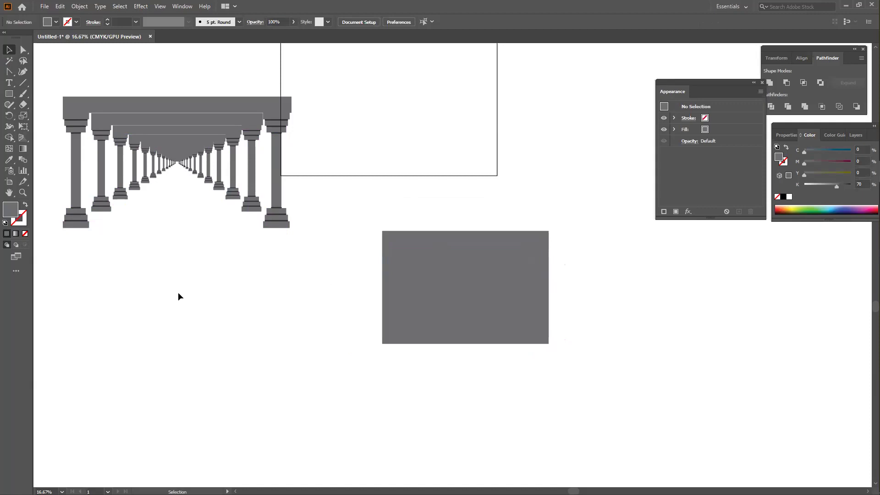
Move the gray rectangle and the whole receding colonnade clear of the artboard, into the empty canvas to its left.
{"action": "left_click_drag", "start_coordinate": [276, 296], "coordinate": [131, 83]}
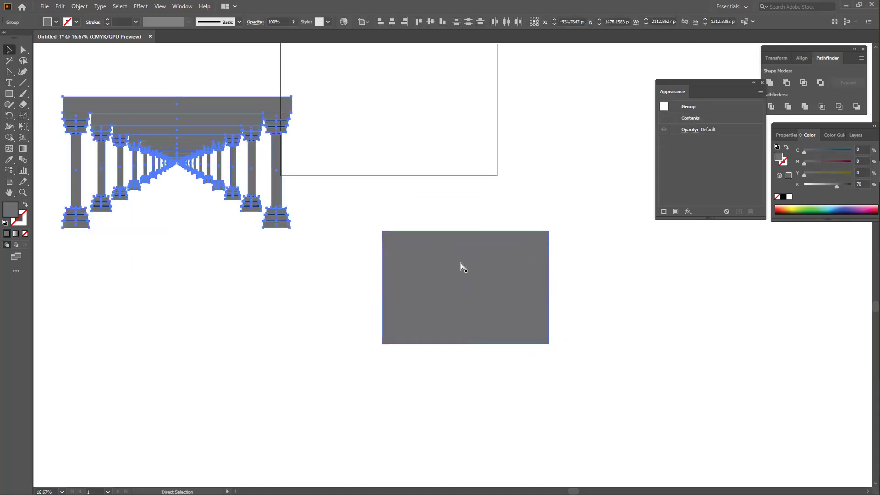
{"action": "scroll", "coordinate": [461, 264], "scroll_direction": "down", "scroll_amount": 3}
{"action": "left_click_drag", "start_coordinate": [484, 316], "coordinate": [291, 153]}
{"action": "left_click", "coordinate": [349, 182]}
{"action": "left_click", "coordinate": [390, 256]}
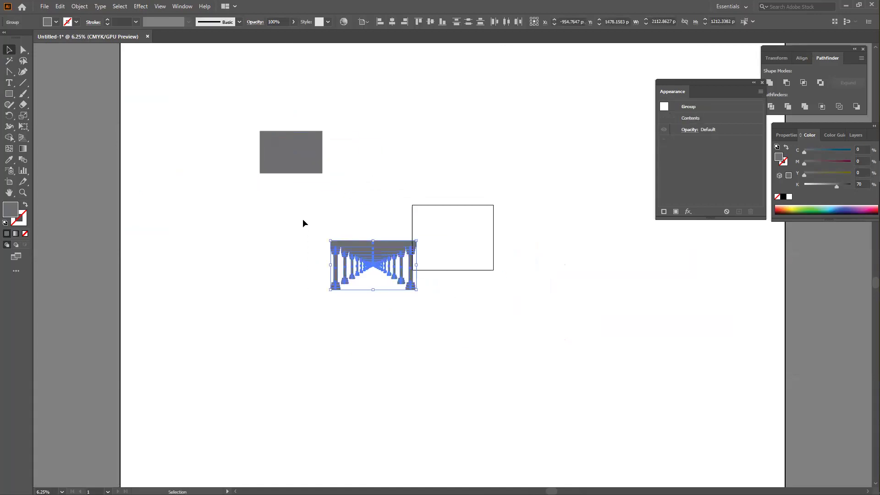
{"action": "key", "text": "ctrl+z"}
{"action": "left_click", "coordinate": [351, 252]}
Place a copy of the colonnade's outermost column gate on the empty canvas just below the artboard.
{"action": "left_click", "coordinate": [308, 213]}
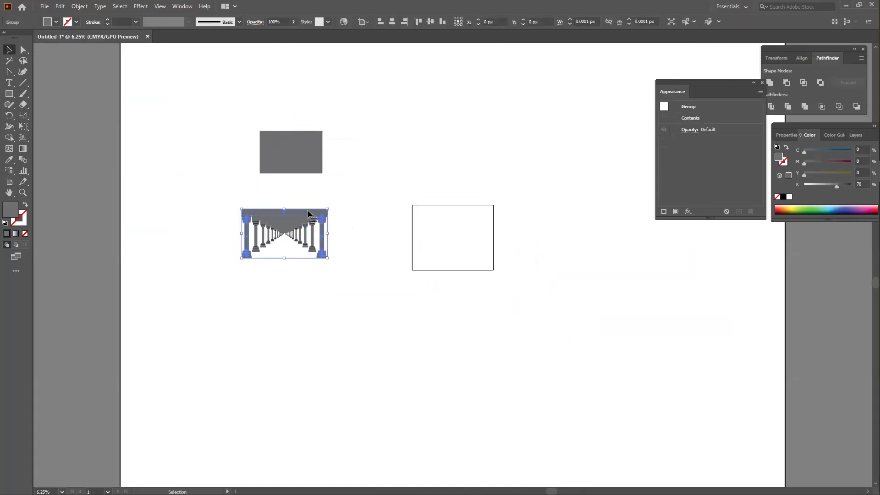
{"action": "left_click_drag", "start_coordinate": [308, 213], "coordinate": [484, 282]}
{"action": "key", "text": "ctrl+equal"}
{"action": "key", "text": "ctrl+equal"}
{"action": "key", "text": "ctrl+equal"}
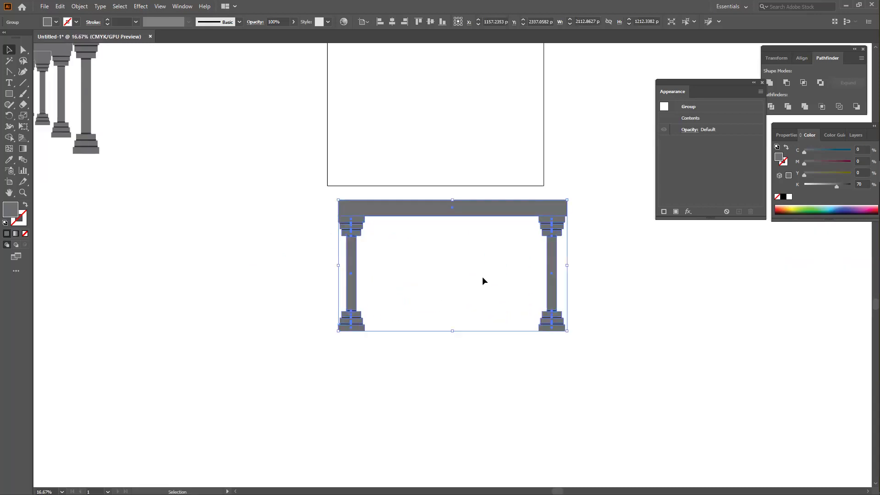
Create a copy of the gate scaled proportionally about its bottom center to about 1599 × 918 px.
{"action": "left_click", "coordinate": [23, 115]}
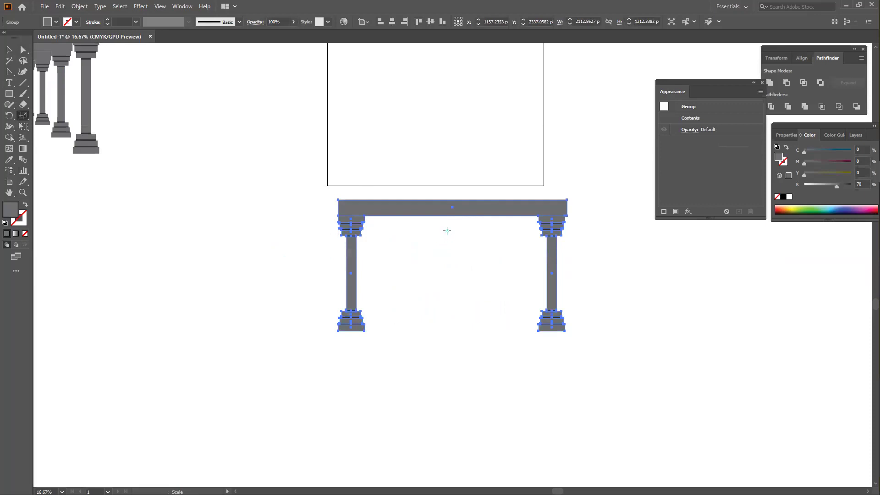
{"action": "left_click", "coordinate": [453, 329]}
{"action": "left_click_drag", "start_coordinate": [569, 202], "coordinate": [540, 231]}
{"action": "key", "text": "v"}
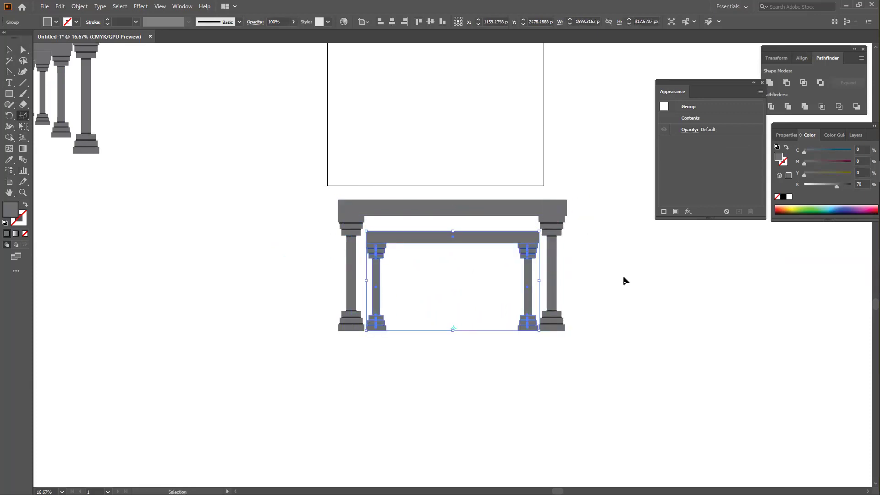
Repeat the scaled duplication until the gates shrink to a vanishing point at the bottom center.
{"action": "key", "text": "ctrl+d"}
{"action": "key", "text": "ctrl+d"}
{"action": "key", "text": "ctrl+d"}
{"action": "key", "text": "ctrl+d"}
{"action": "key", "text": "ctrl+d"}
{"action": "key", "text": "ctrl+d"}
{"action": "key", "text": "ctrl+d"}
{"action": "key", "text": "ctrl+d"}
{"action": "key", "text": "ctrl+d"}
{"action": "key", "text": "ctrl+d"}
{"action": "key", "text": "ctrl+d"}
{"action": "key", "text": "s"}
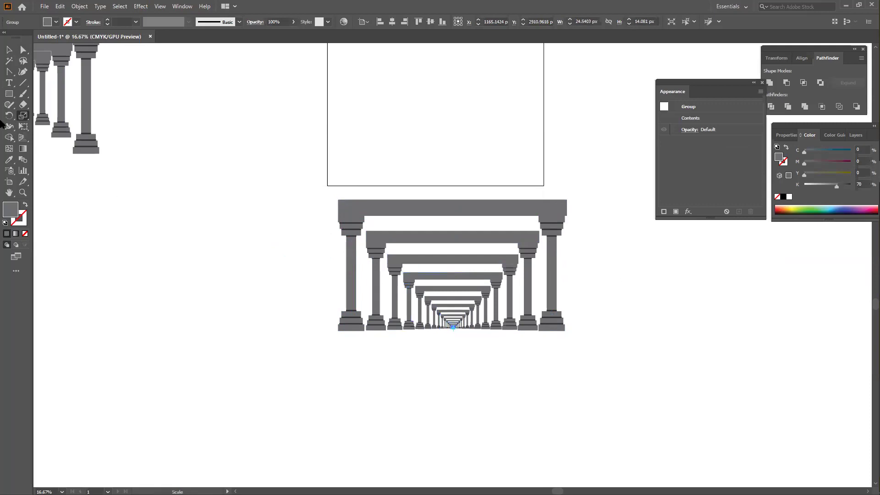
{"action": "left_click", "coordinate": [9, 50]}
{"action": "left_click", "coordinate": [255, 197]}
{"action": "left_click_drag", "start_coordinate": [274, 184], "coordinate": [605, 342]}
{"action": "left_click", "coordinate": [605, 345]}
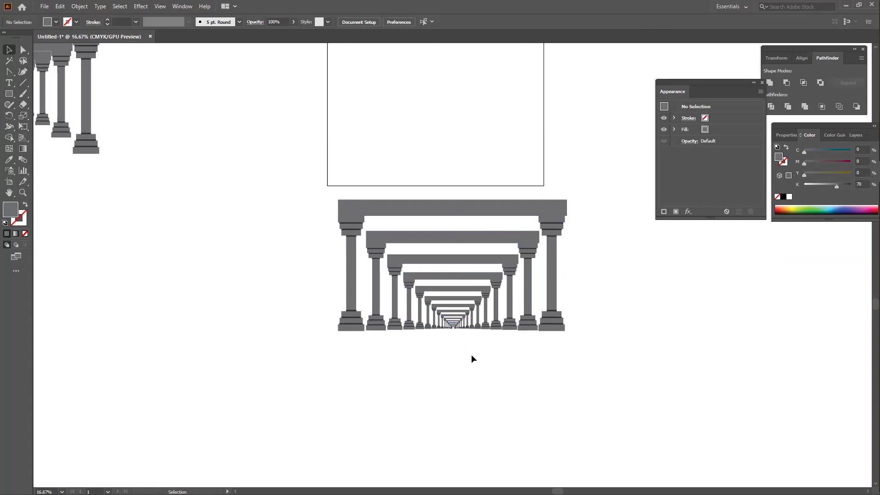
{"action": "mouse_move", "coordinate": [283, 187]}
{"action": "left_mouse_down"}
{"action": "mouse_move", "coordinate": [623, 347]}
{"action": "mouse_move", "coordinate": [269, 190]}
{"action": "left_mouse_up"}
{"action": "left_click", "coordinate": [623, 348]}
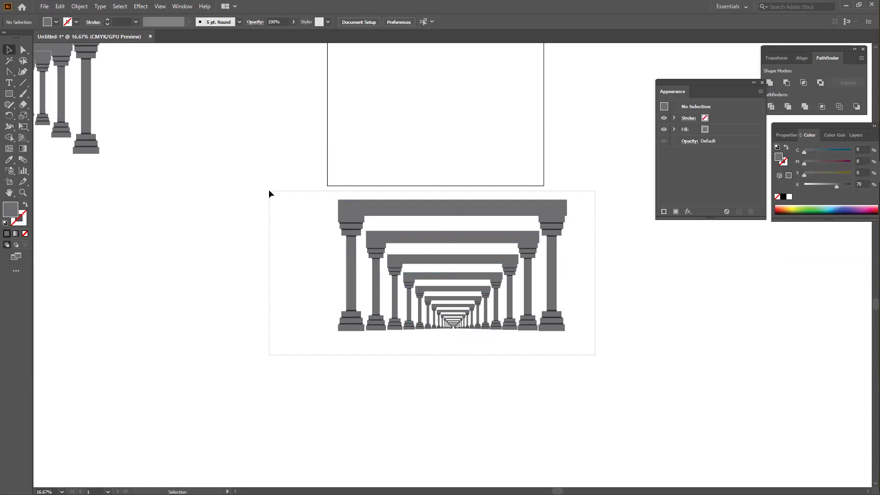
{"action": "left_click", "coordinate": [494, 381]}
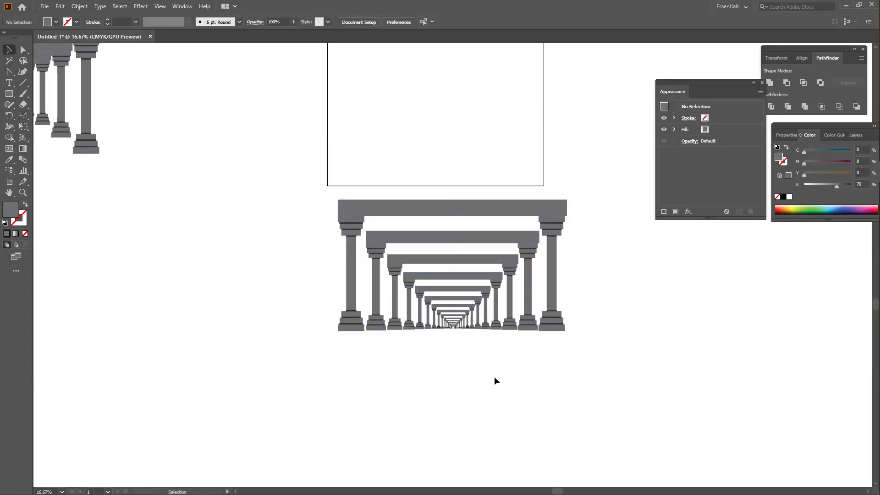
Select the whole new colonnade and move it up and to the left, overlapping the artboard's lower-left corner.
{"action": "left_click_drag", "start_coordinate": [591, 349], "coordinate": [296, 164]}
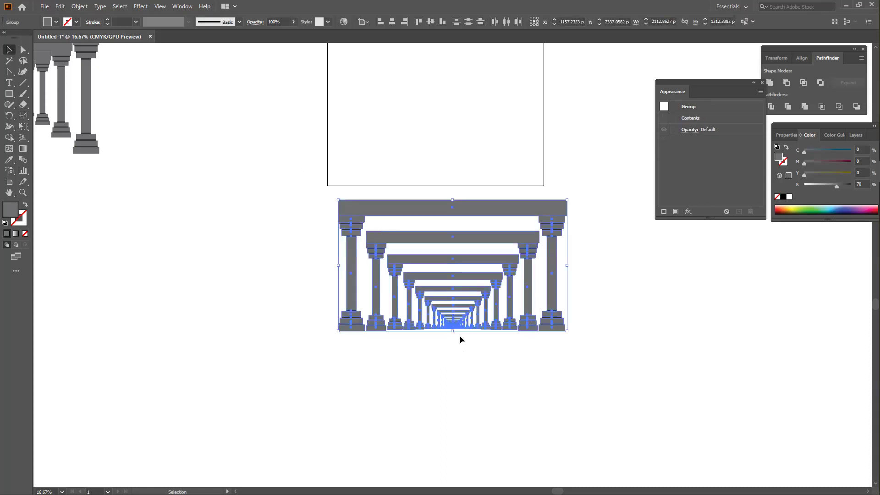
{"action": "left_click", "coordinate": [508, 383]}
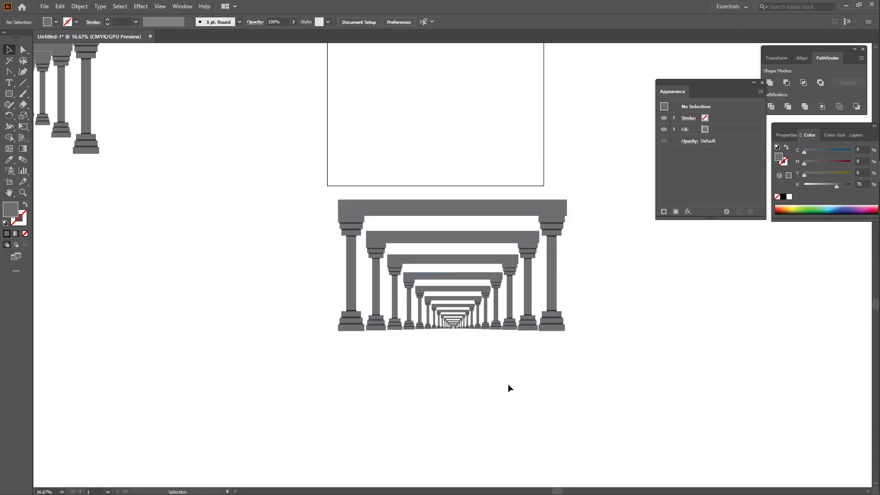
{"action": "left_click", "coordinate": [403, 202]}
{"action": "left_click_drag", "start_coordinate": [458, 209], "coordinate": [276, 91]}
{"action": "left_click", "coordinate": [226, 216]}
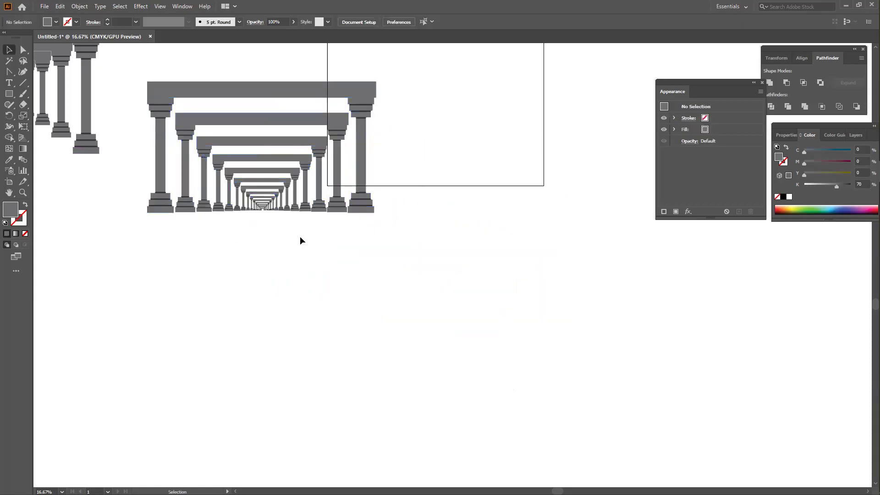
{"action": "left_click_drag", "start_coordinate": [356, 257], "coordinate": [232, 85]}
{"action": "left_click", "coordinate": [344, 274]}
{"action": "left_click_drag", "start_coordinate": [342, 276], "coordinate": [205, 72]}
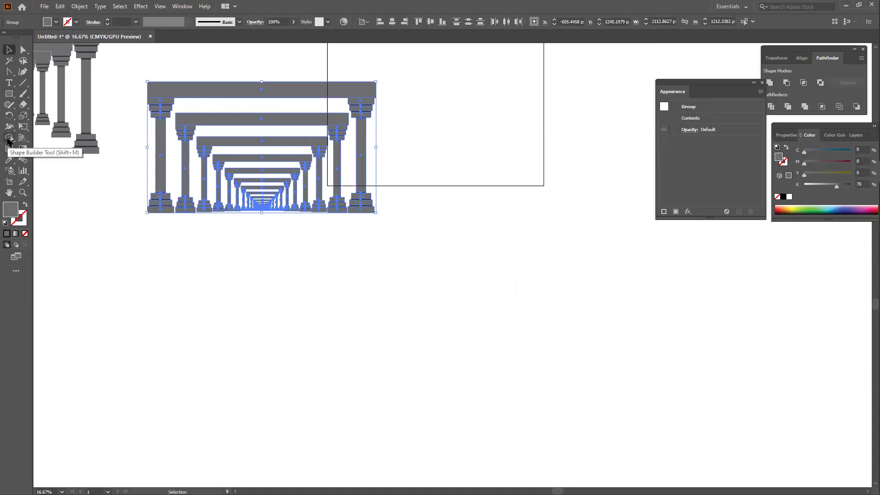
{"action": "left_click", "coordinate": [26, 115]}
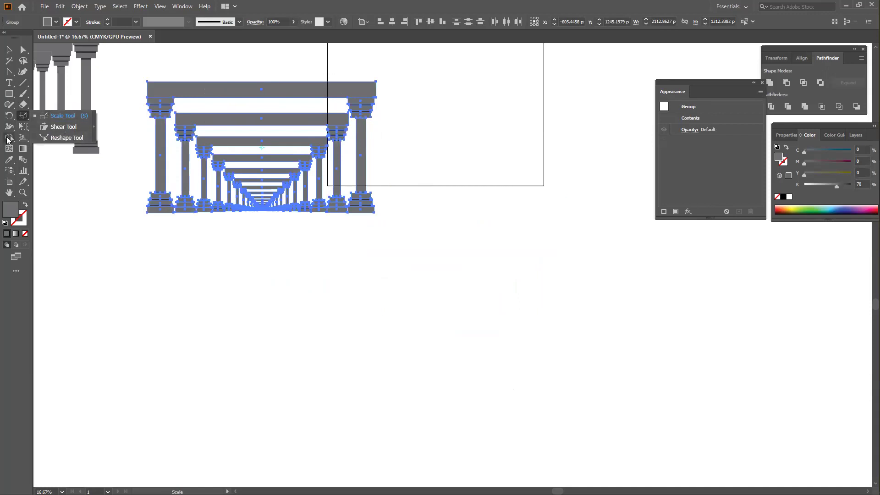
{"action": "left_click", "coordinate": [9, 50]}
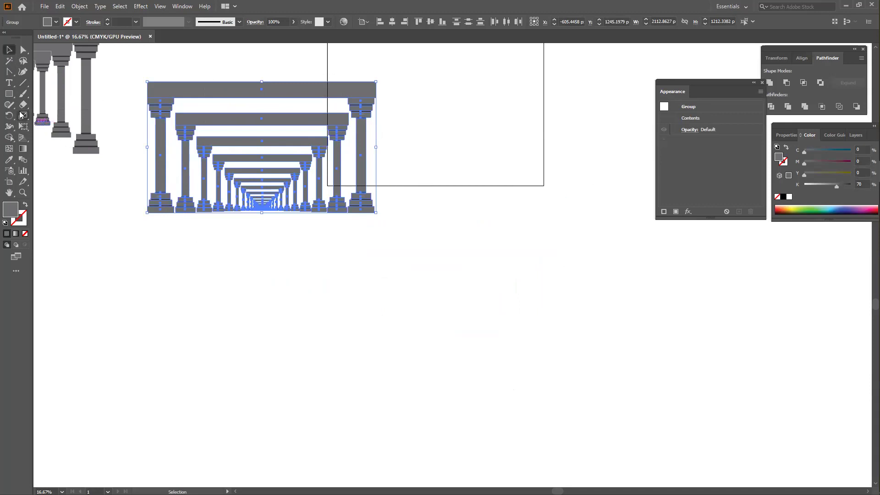
{"action": "left_click", "coordinate": [211, 320]}
{"action": "left_click_drag", "start_coordinate": [340, 304], "coordinate": [191, 82]}
{"action": "left_click", "coordinate": [24, 116]}
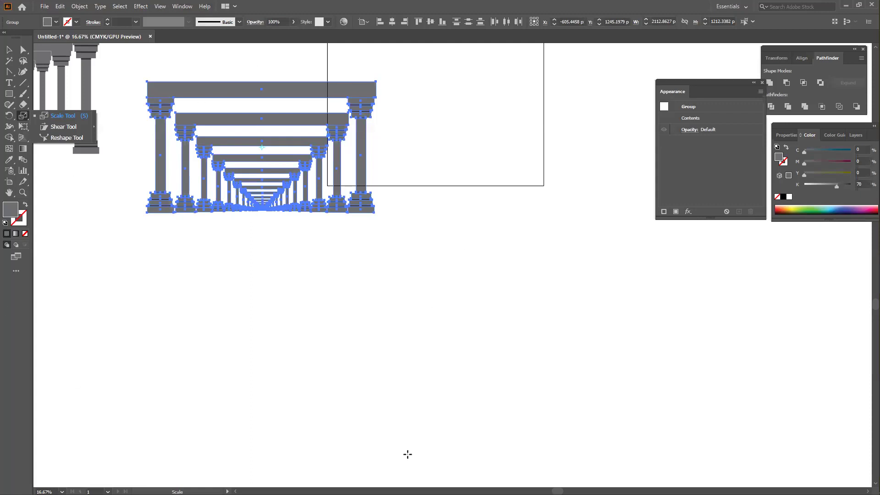
{"action": "left_click", "coordinate": [9, 49]}
{"action": "left_click", "coordinate": [409, 302]}
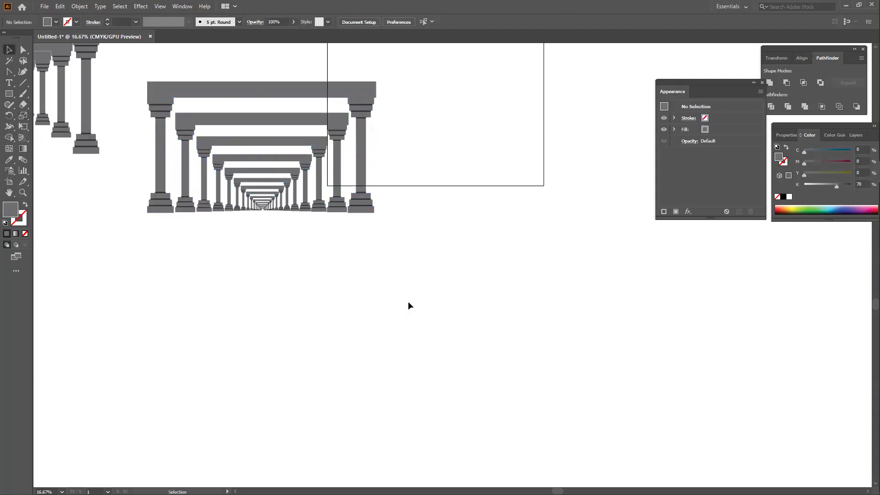
{"action": "left_click_drag", "start_coordinate": [408, 302], "coordinate": [274, 62]}
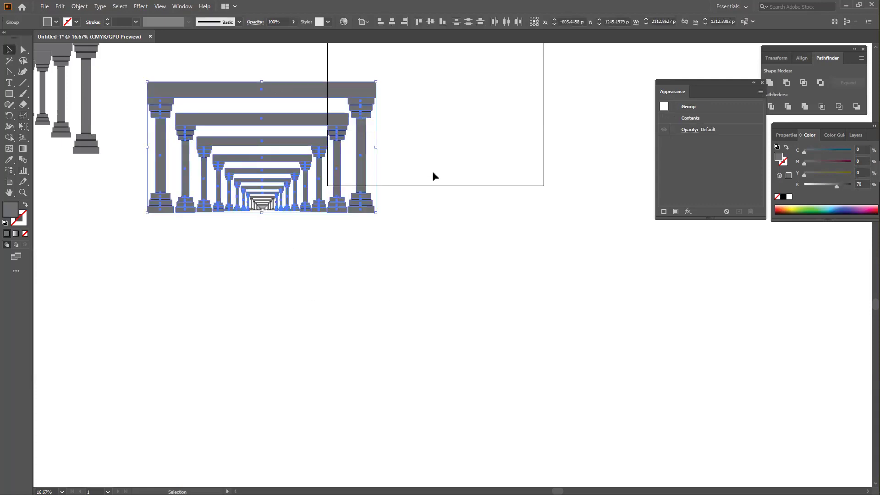
{"action": "left_click", "coordinate": [357, 291]}
{"action": "left_click_drag", "start_coordinate": [358, 291], "coordinate": [181, 76]}
{"action": "left_click", "coordinate": [393, 302]}
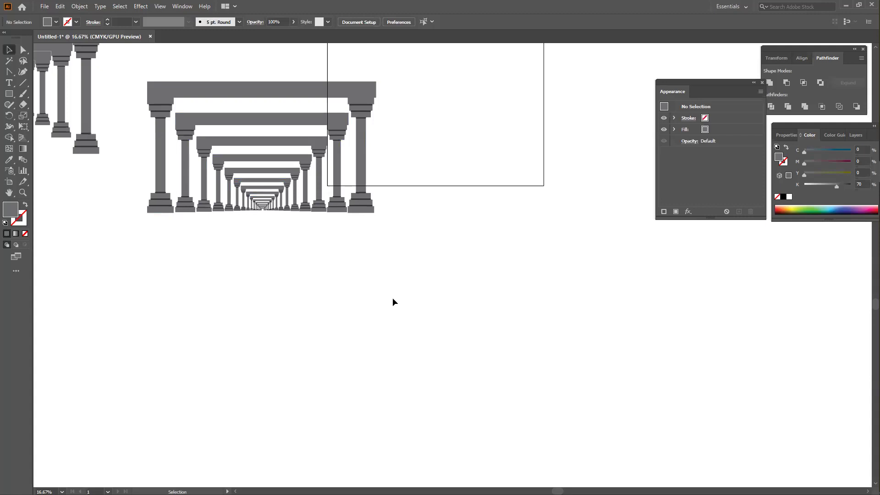
{"action": "left_click_drag", "start_coordinate": [371, 289], "coordinate": [238, 69]}
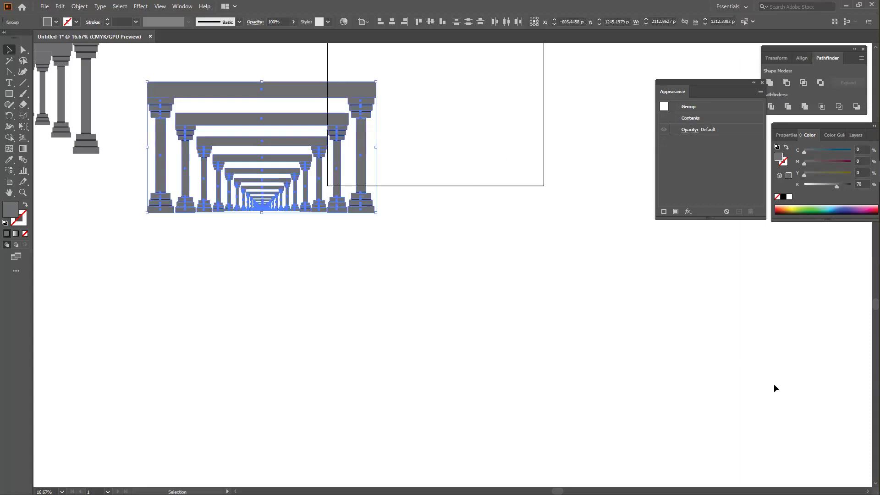